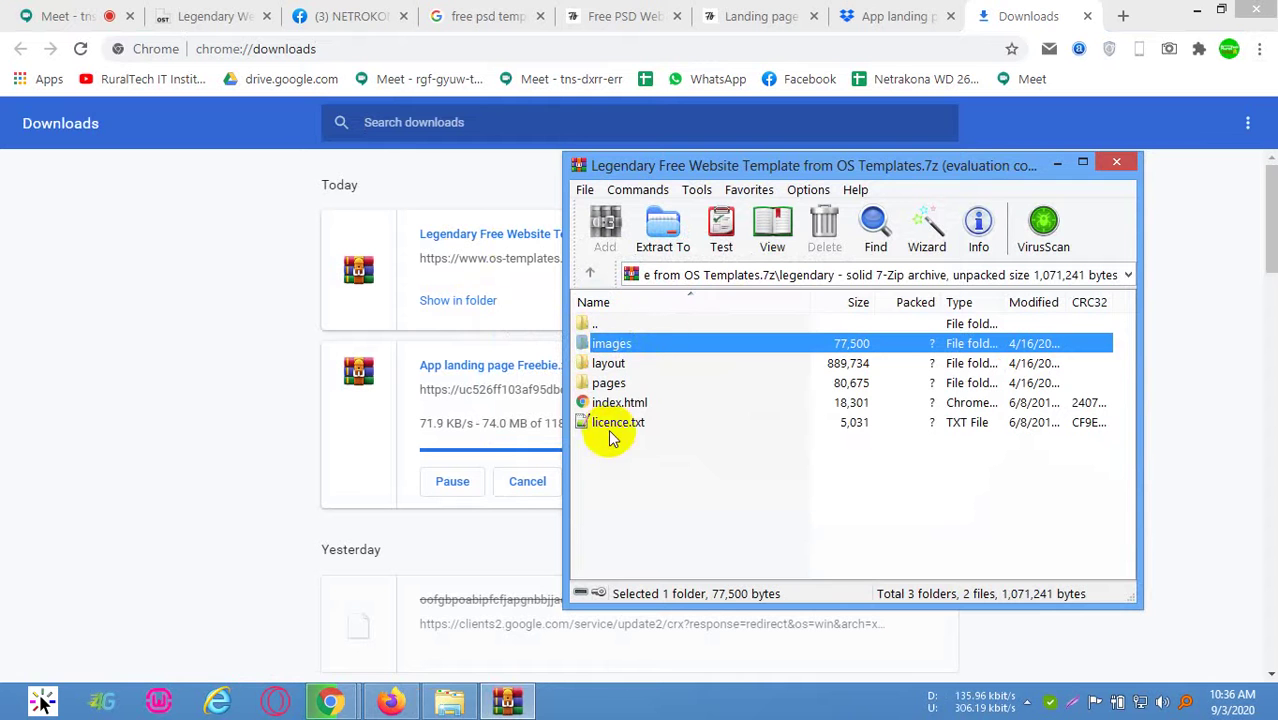
Preview index.html from the Legendary template archive in the browser, look through the page, and close the preview
double_click(610, 404)
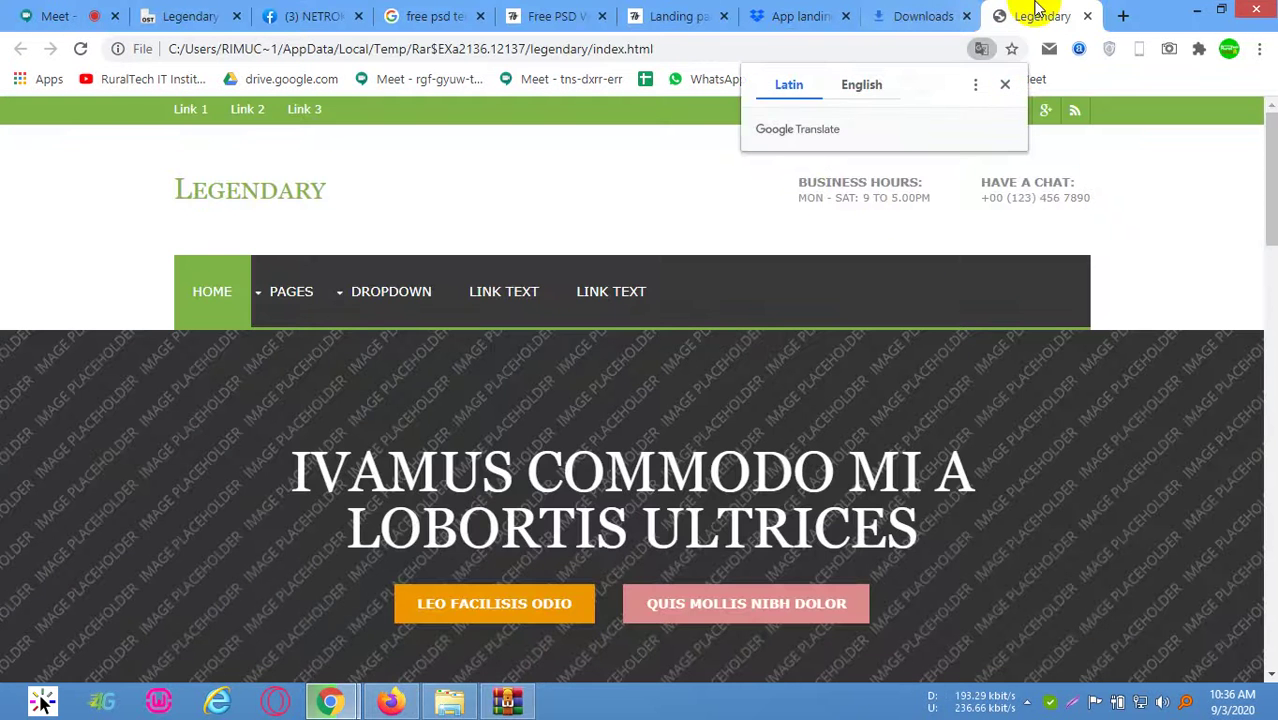
scroll(712, 428, "down", 10)
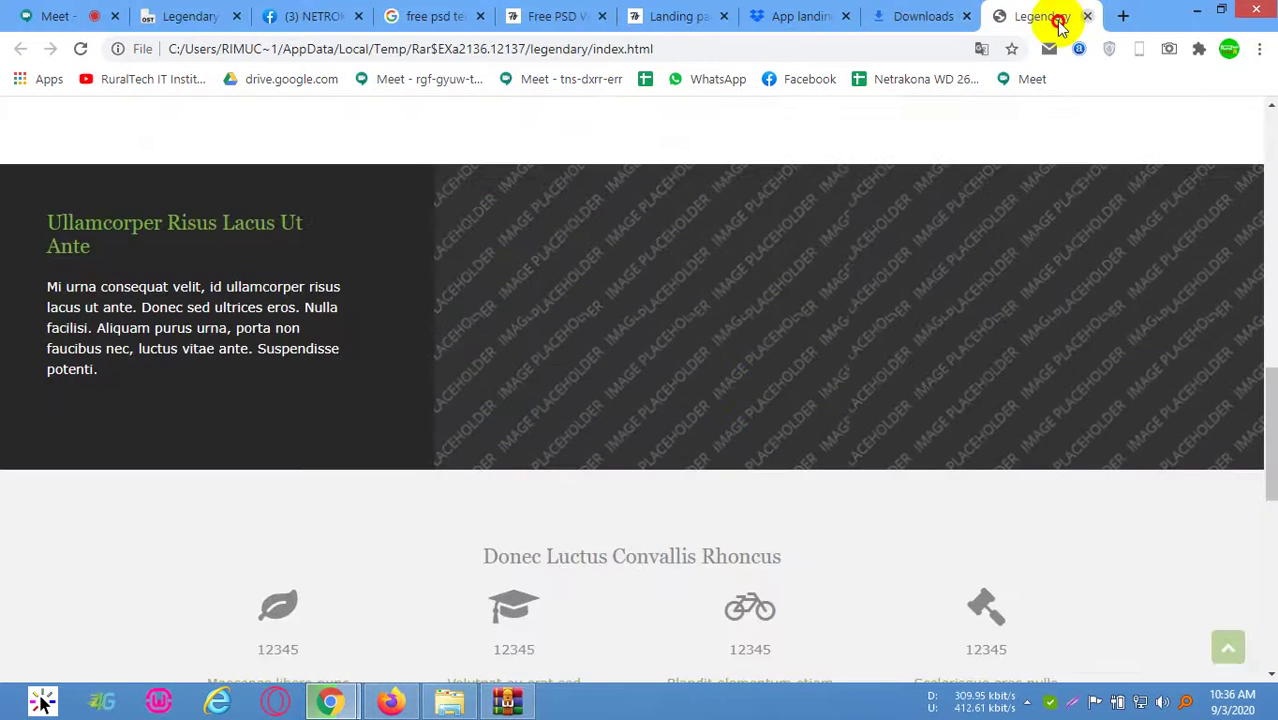
key("ctrl+w")
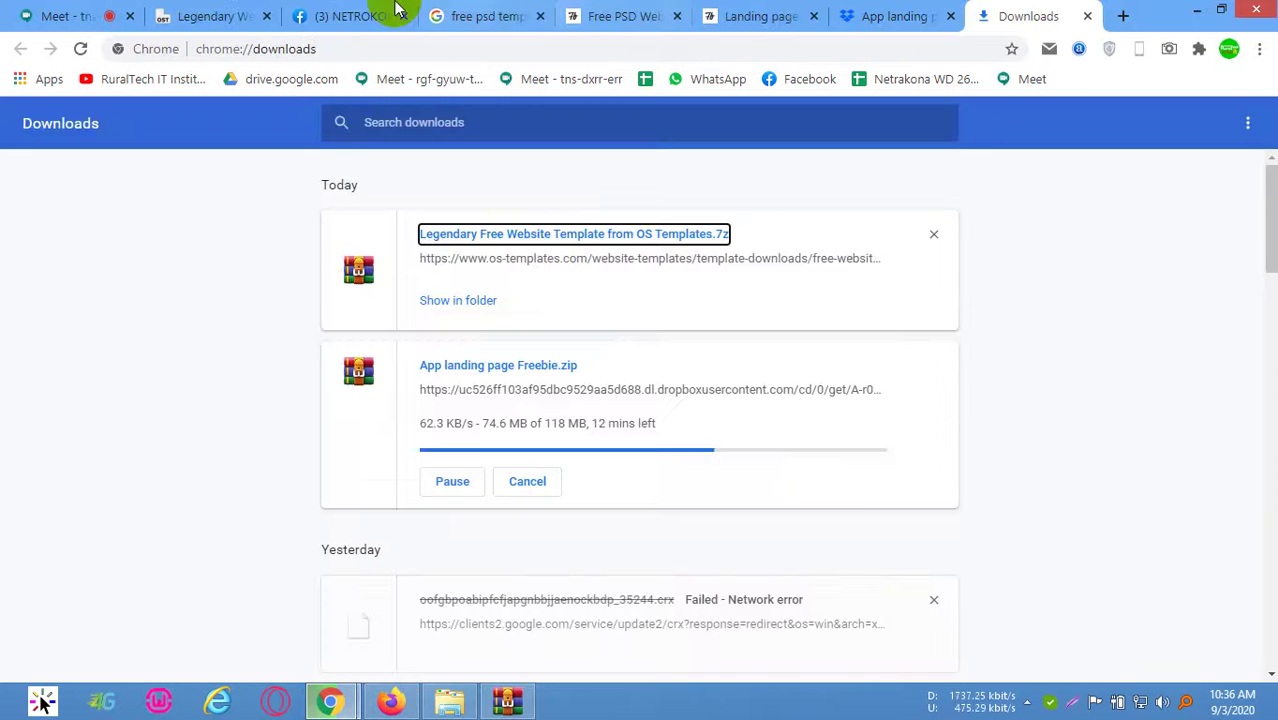
Return to the OS Templates site and go back to the Free PSD Templates listing
left_click(240, 10)
scroll(645, 414, "up", 10)
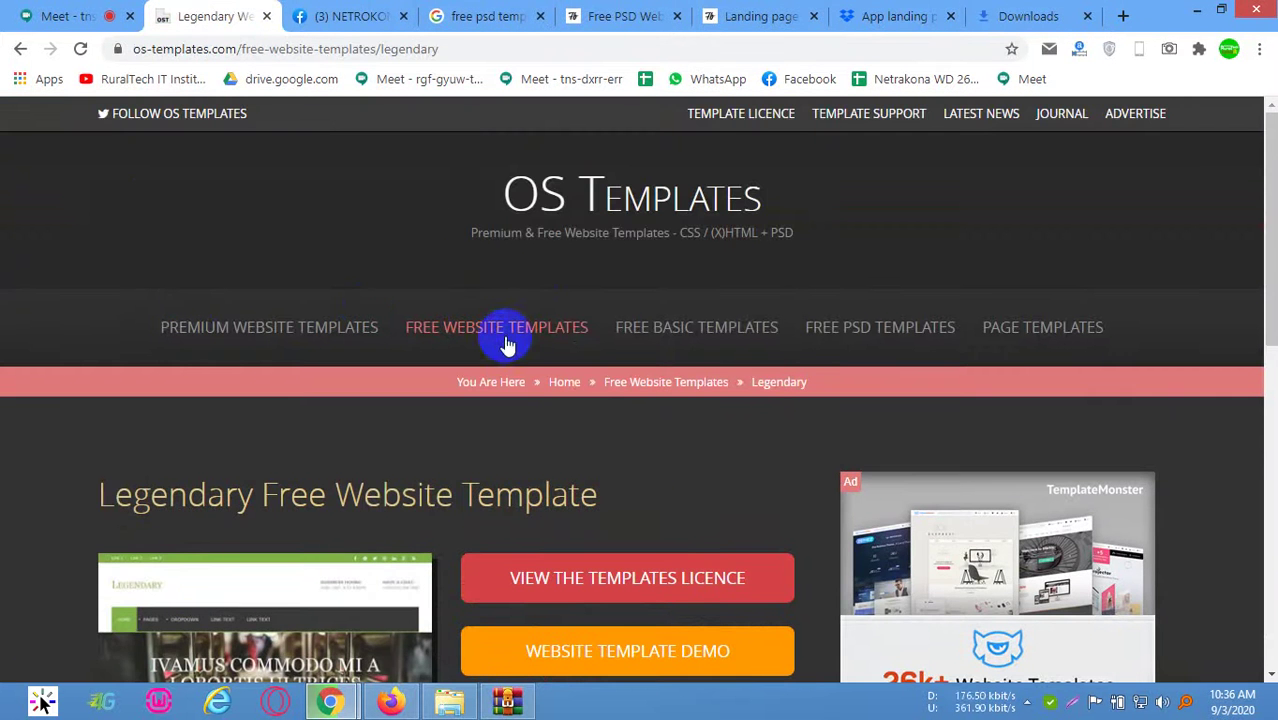
left_click(20, 48)
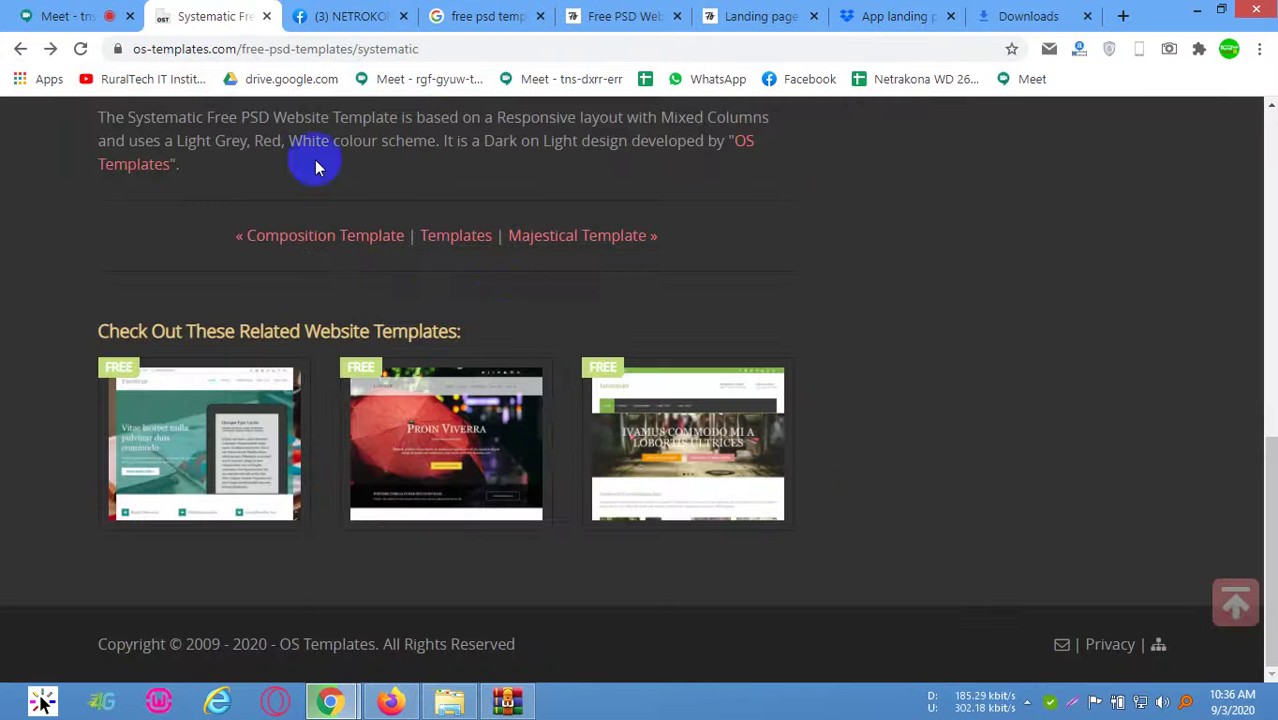
scroll(366, 398, "up", 1)
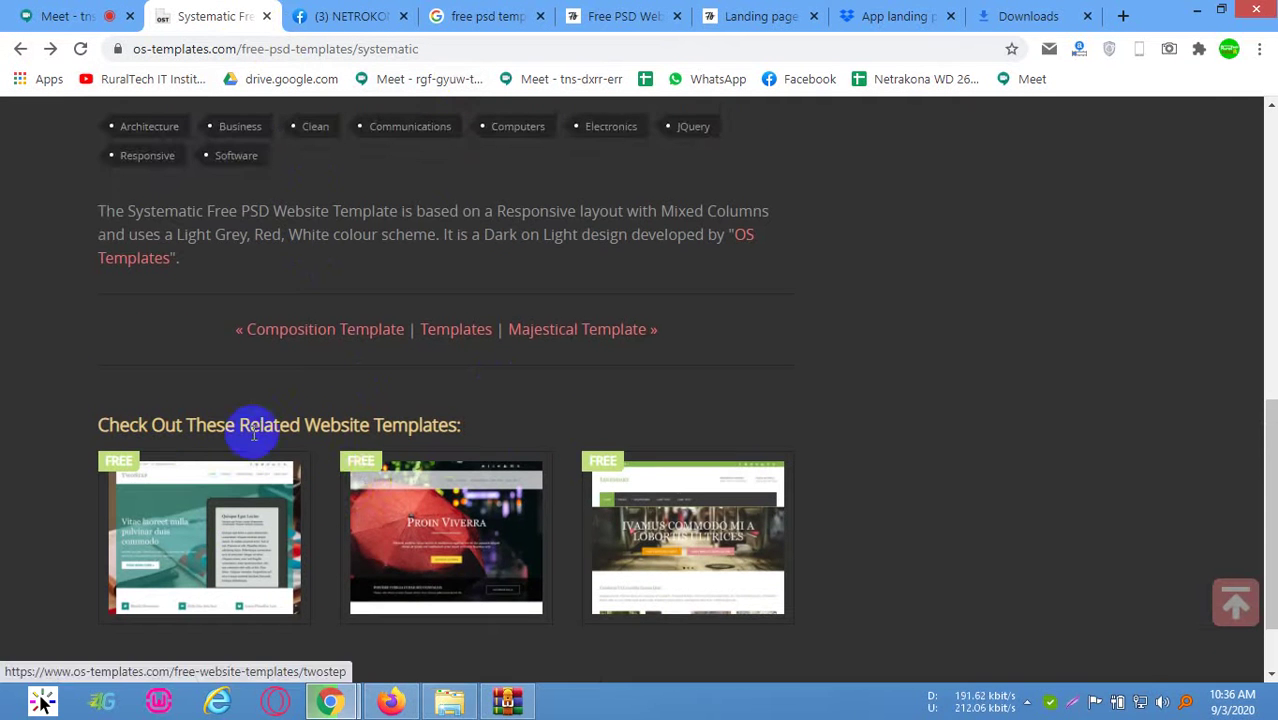
scroll(280, 389, "up", 6)
scroll(280, 389, "up", 3)
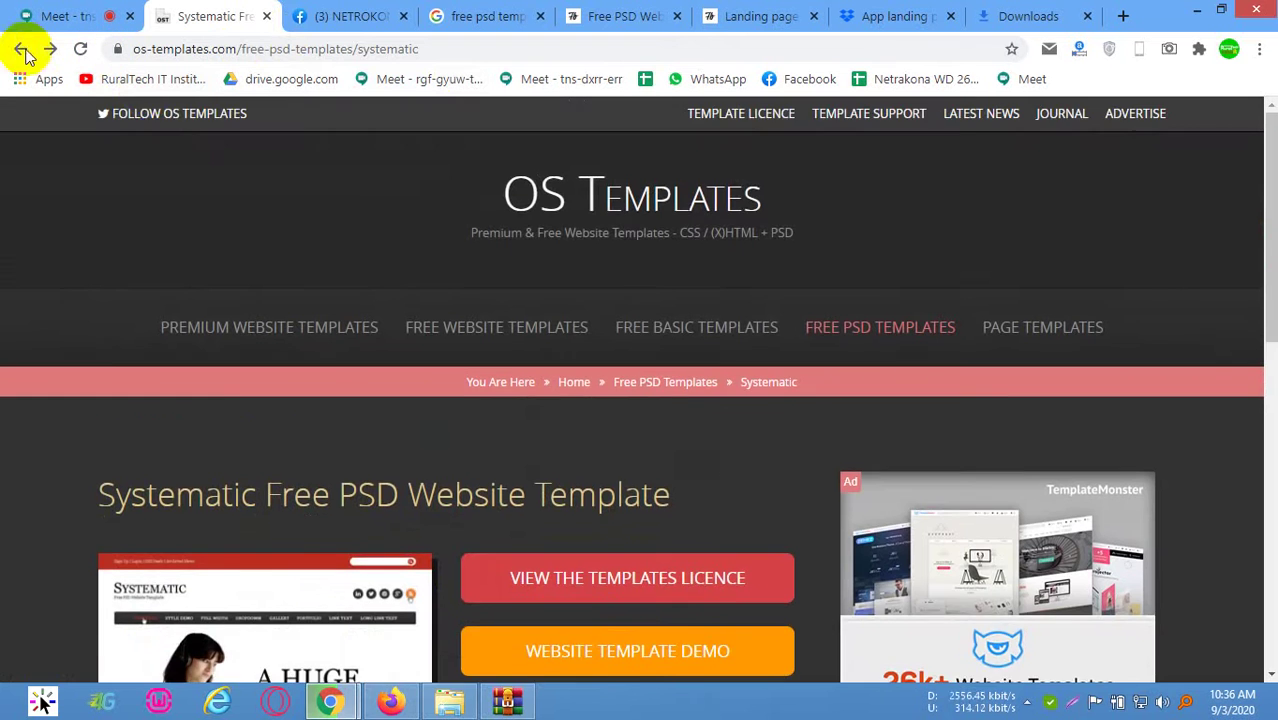
left_click(20, 48)
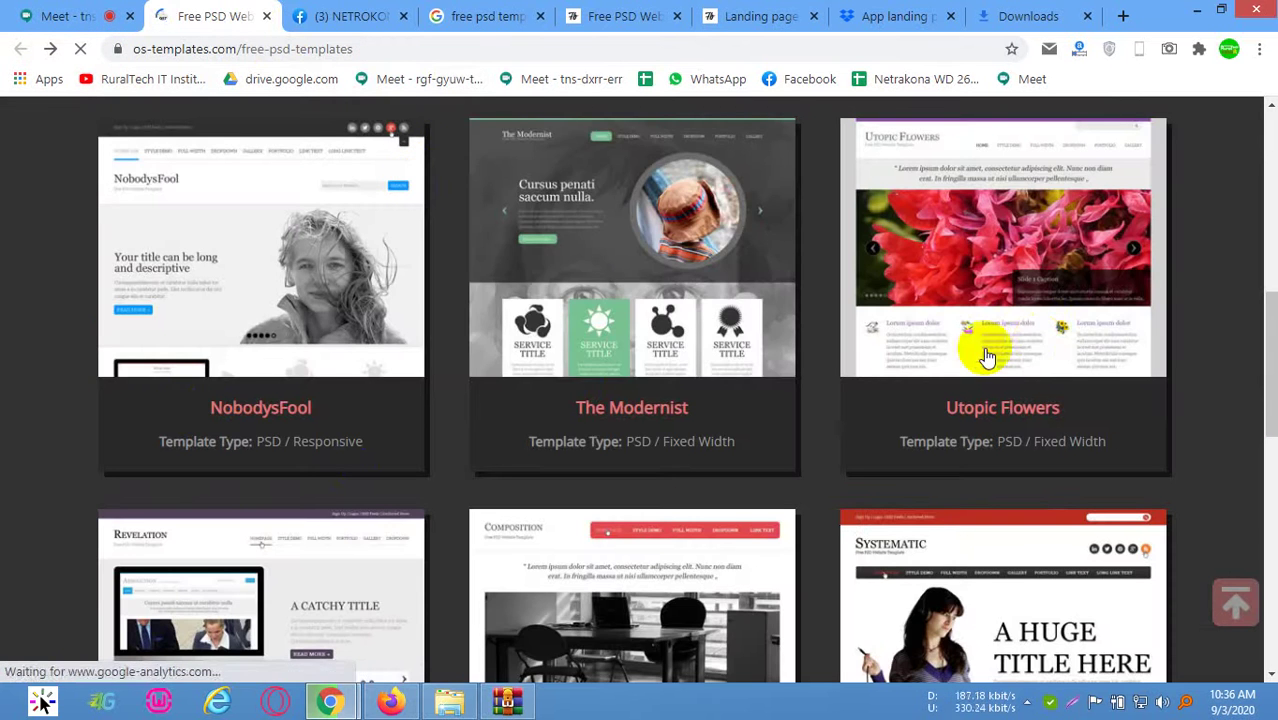
Open the Utopic Flowers template page from the listing and download the template
scroll(1035, 345, "down", 2)
scroll(1037, 355, "up", 2)
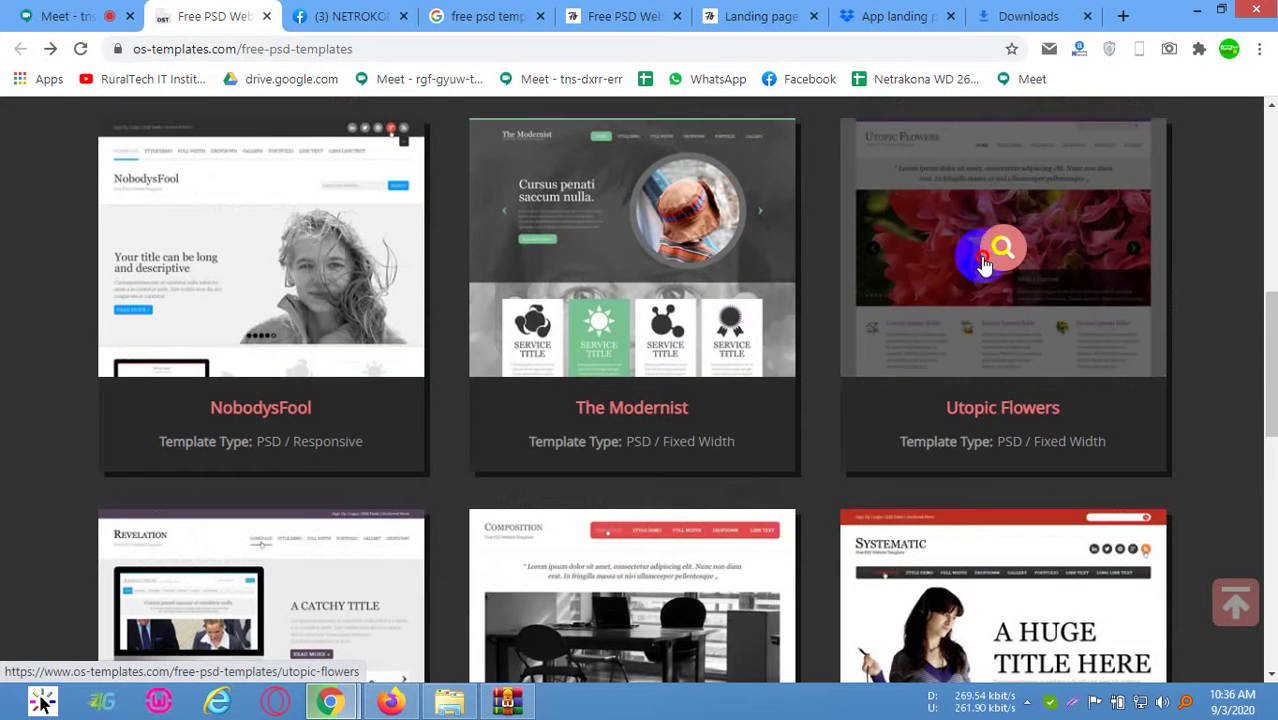
left_click(983, 262)
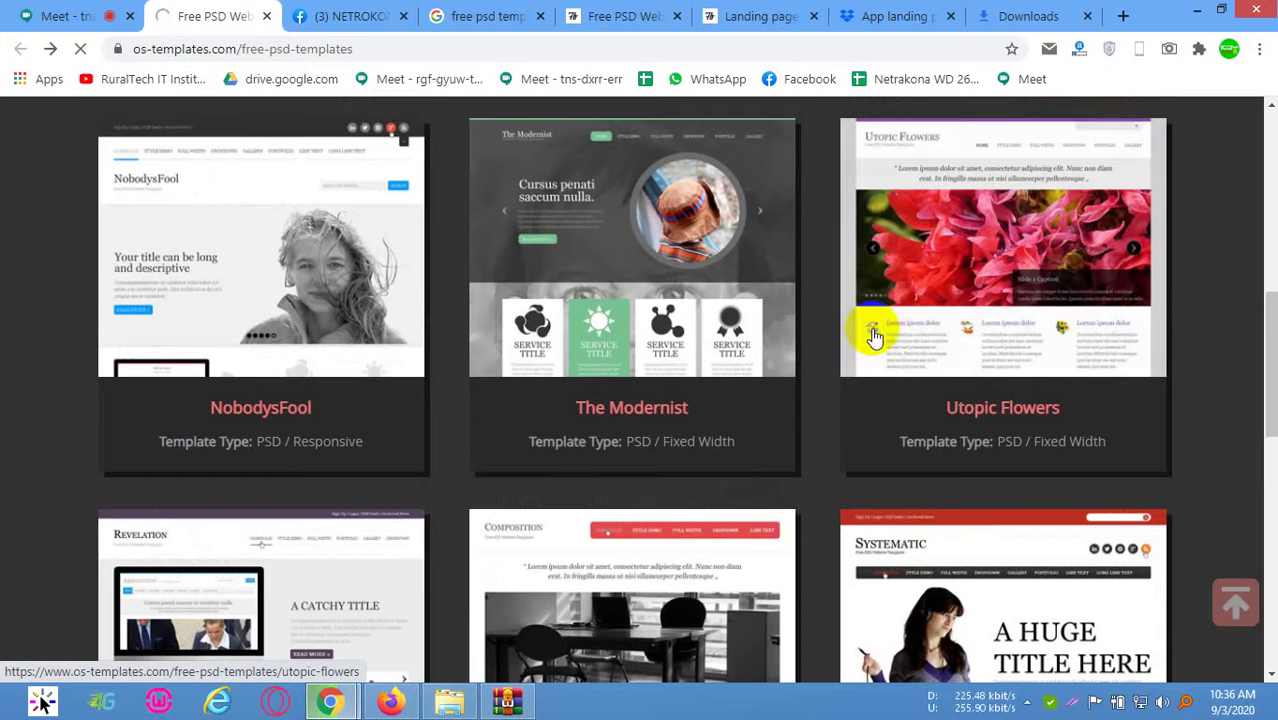
left_click(927, 268)
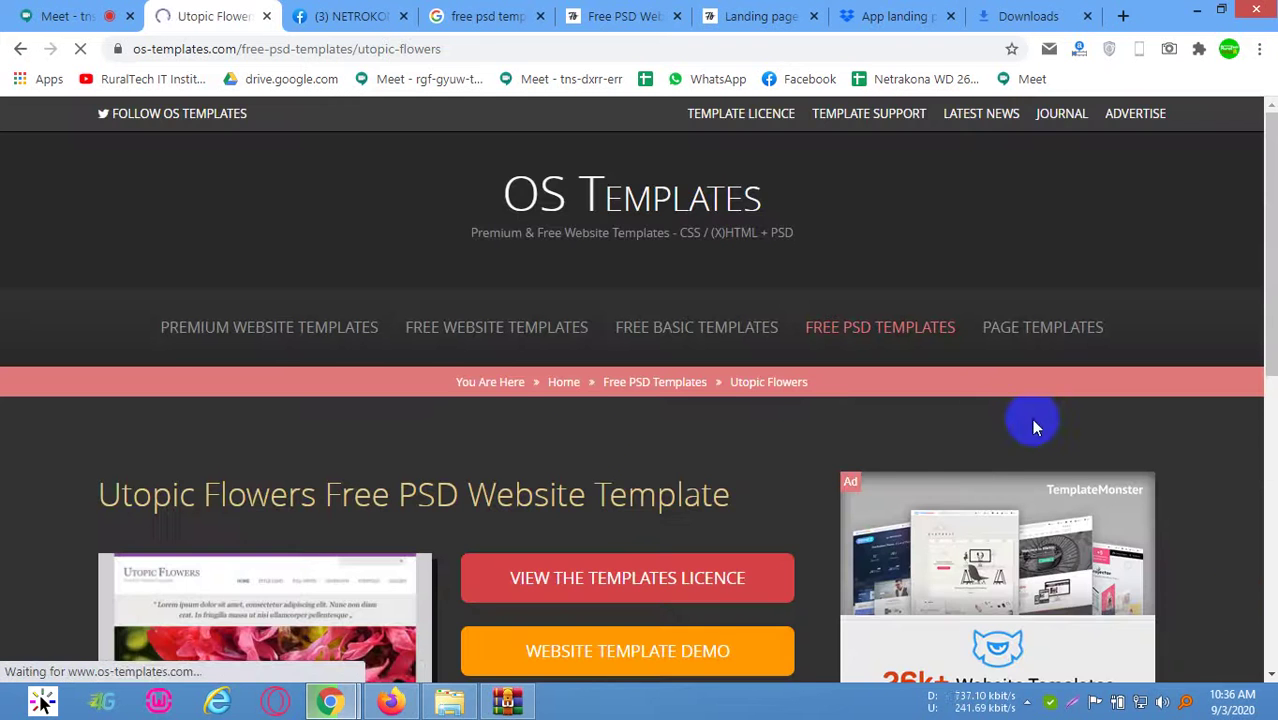
scroll(505, 459, "down", 2)
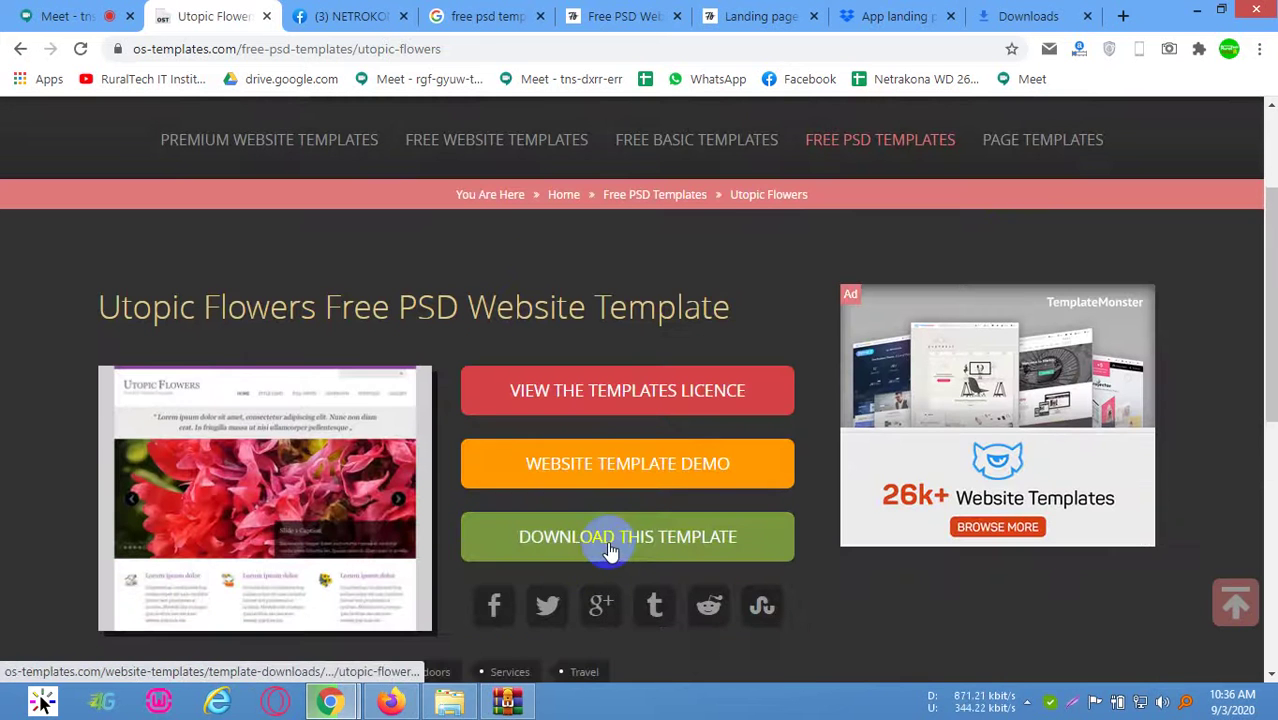
left_click(626, 541)
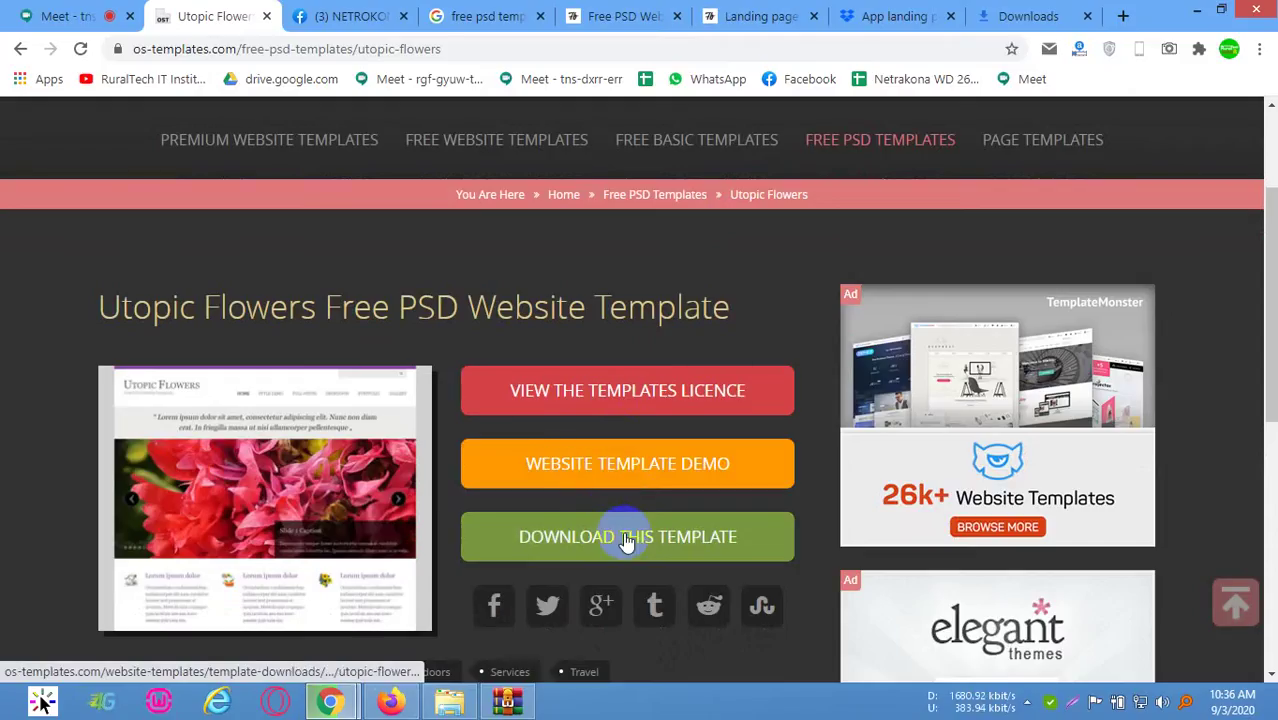
Look through the OS Templates licence terms linked from the Utopic Flowers page and return to that page
scroll(190, 615, "down", 1)
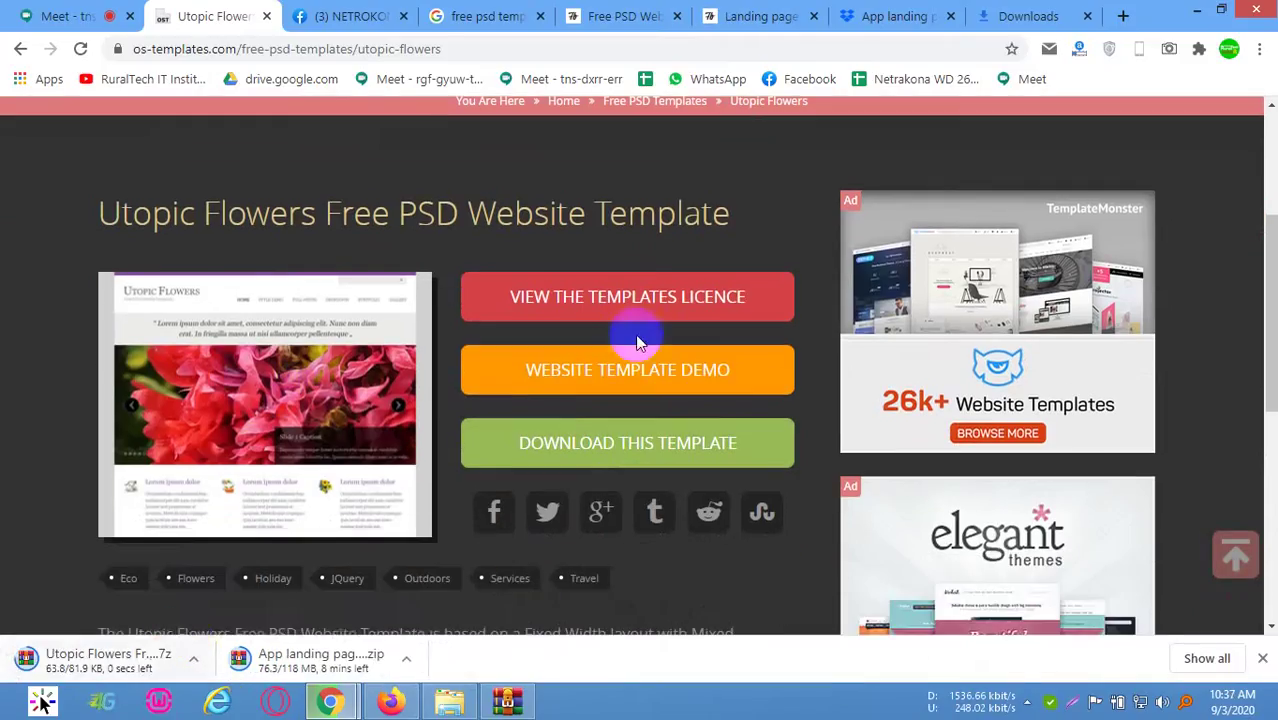
left_click(688, 306)
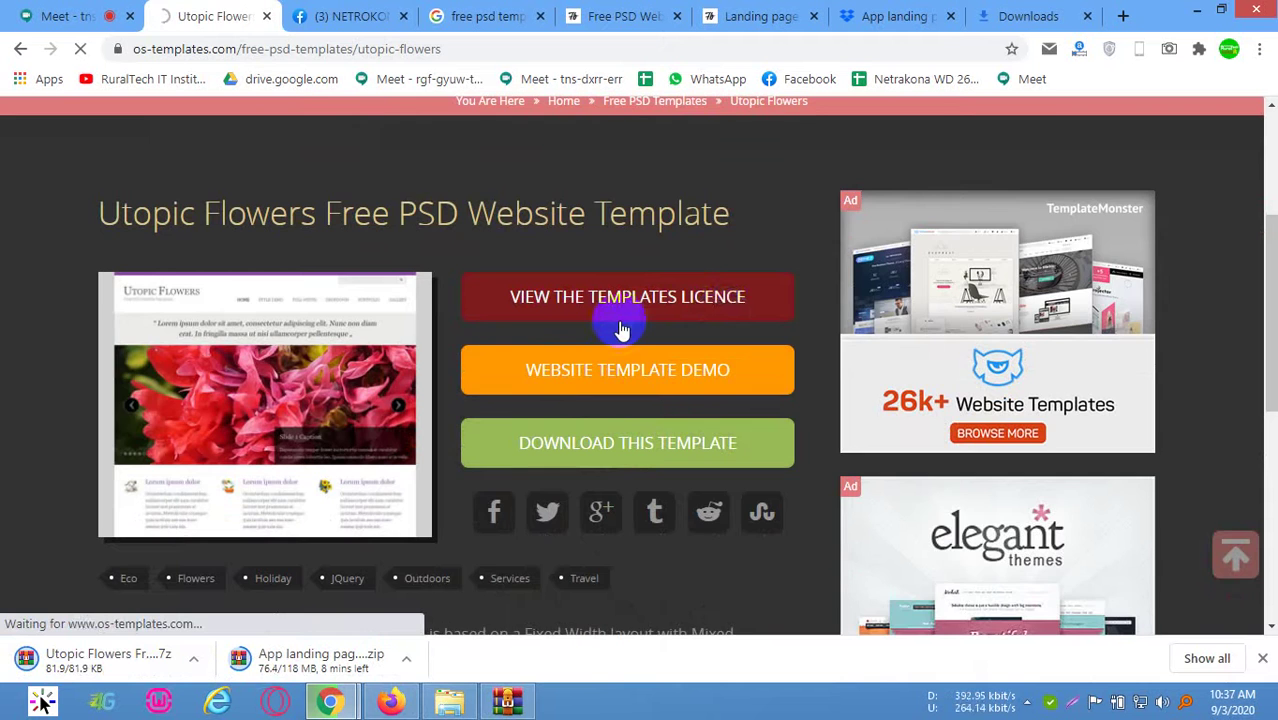
scroll(286, 466, "down", 4)
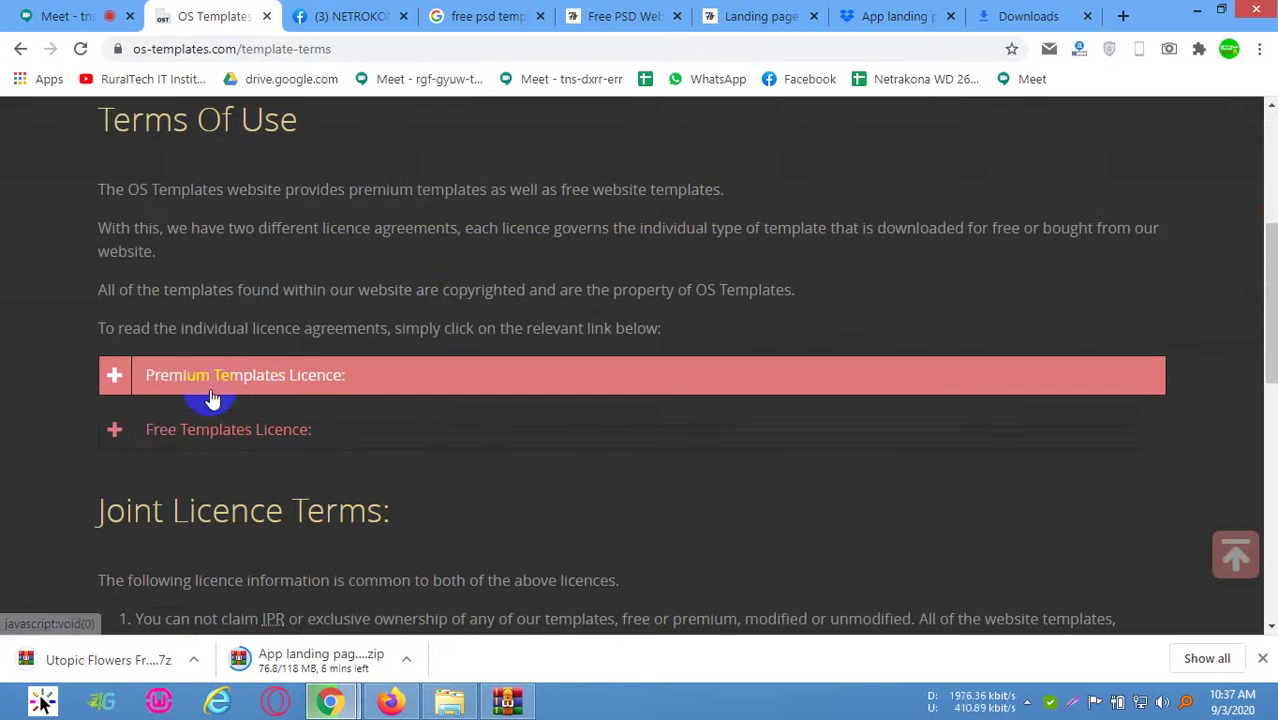
scroll(310, 437, "down", 8)
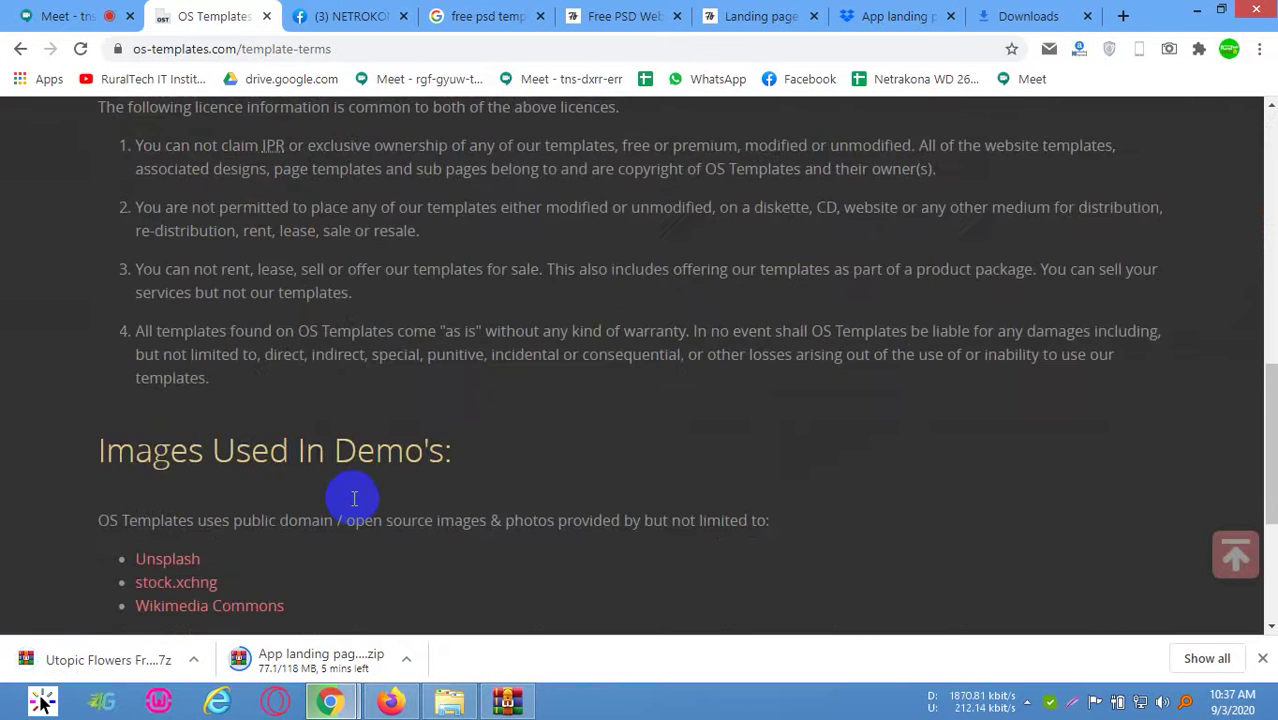
scroll(51, 188, "up", 7)
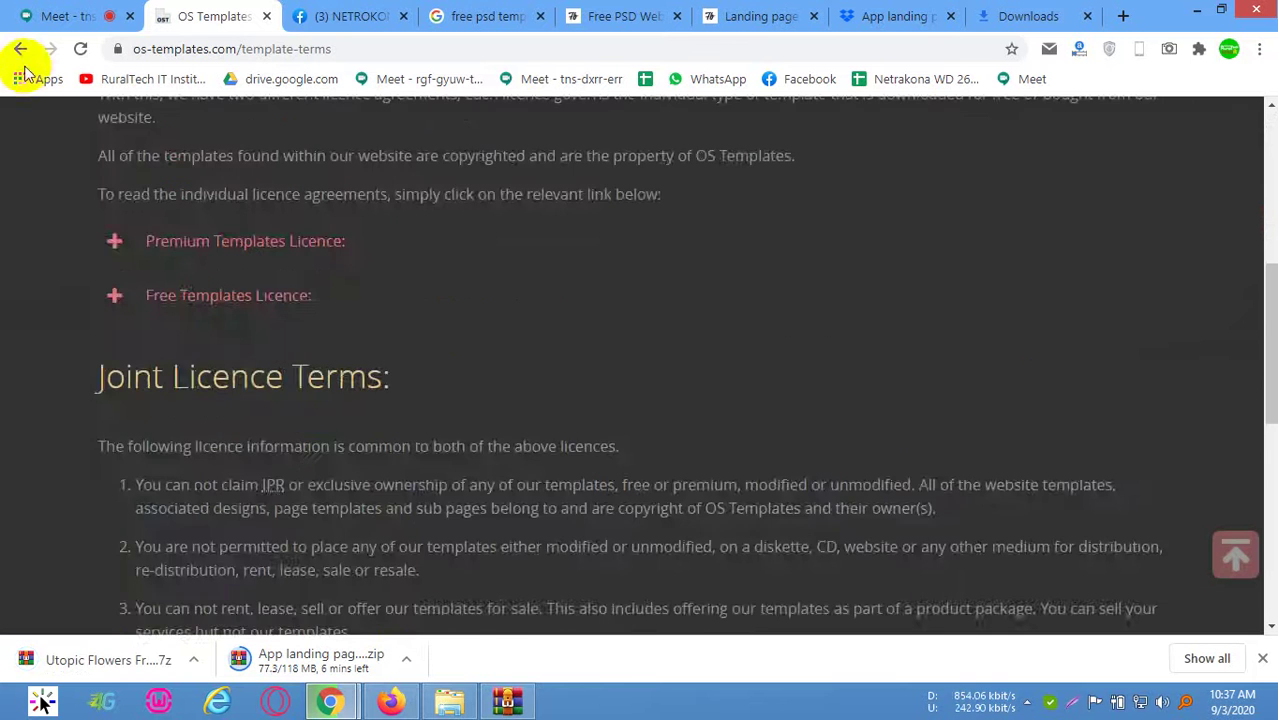
left_click(20, 48)
scroll(633, 400, "up", 1)
Open the downloaded Utopic Flowers archive, extract utopic-flowers.psd into the class 16 folder, and close the archive windows
left_click(90, 660)
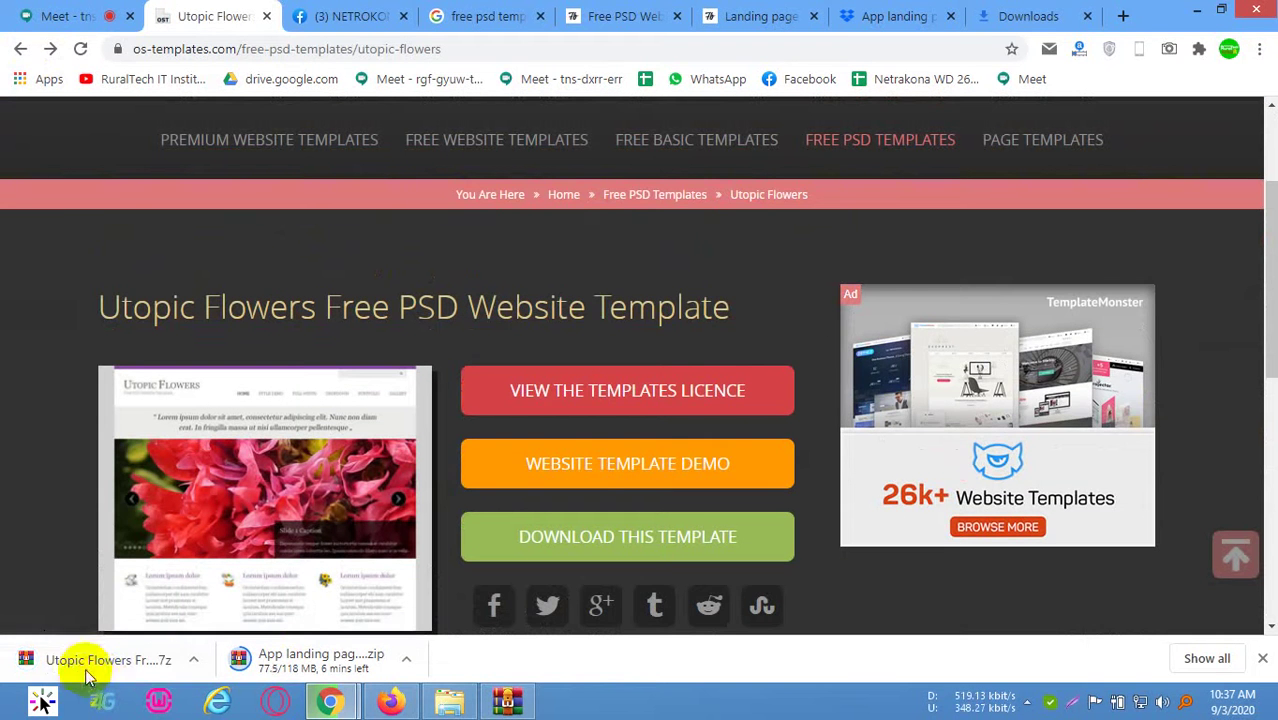
double_click(600, 347)
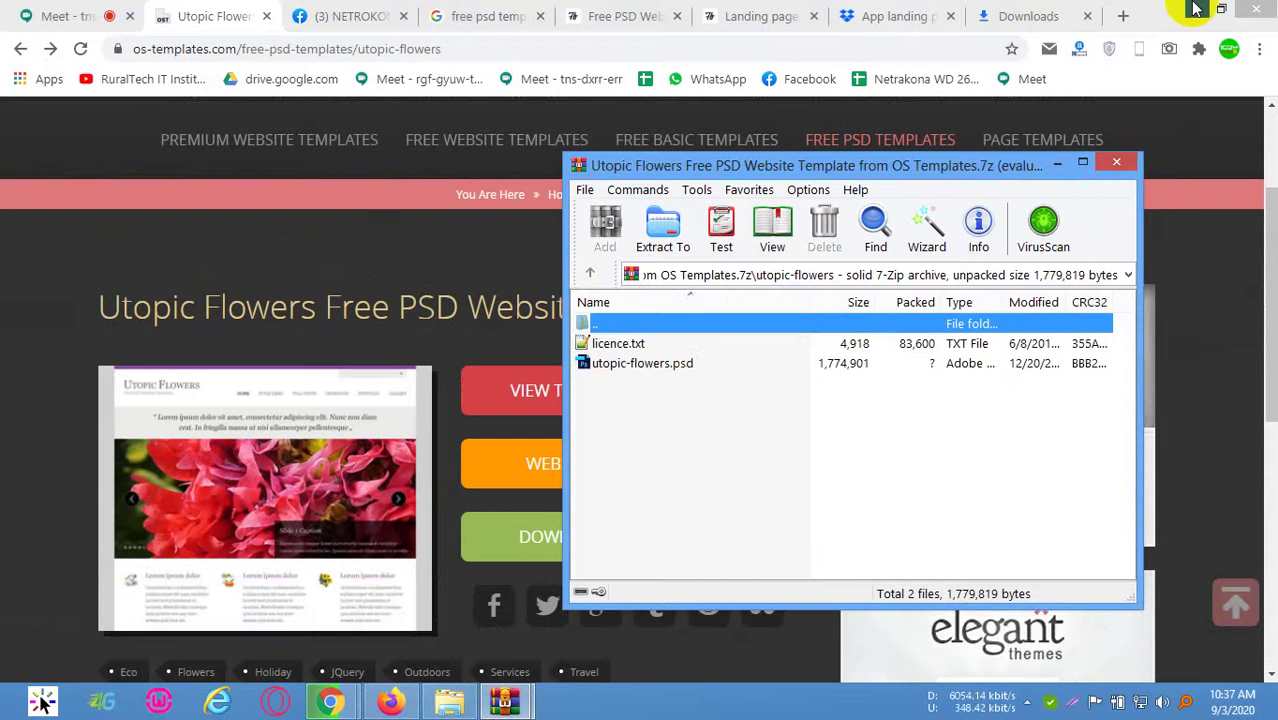
left_click(1196, 10)
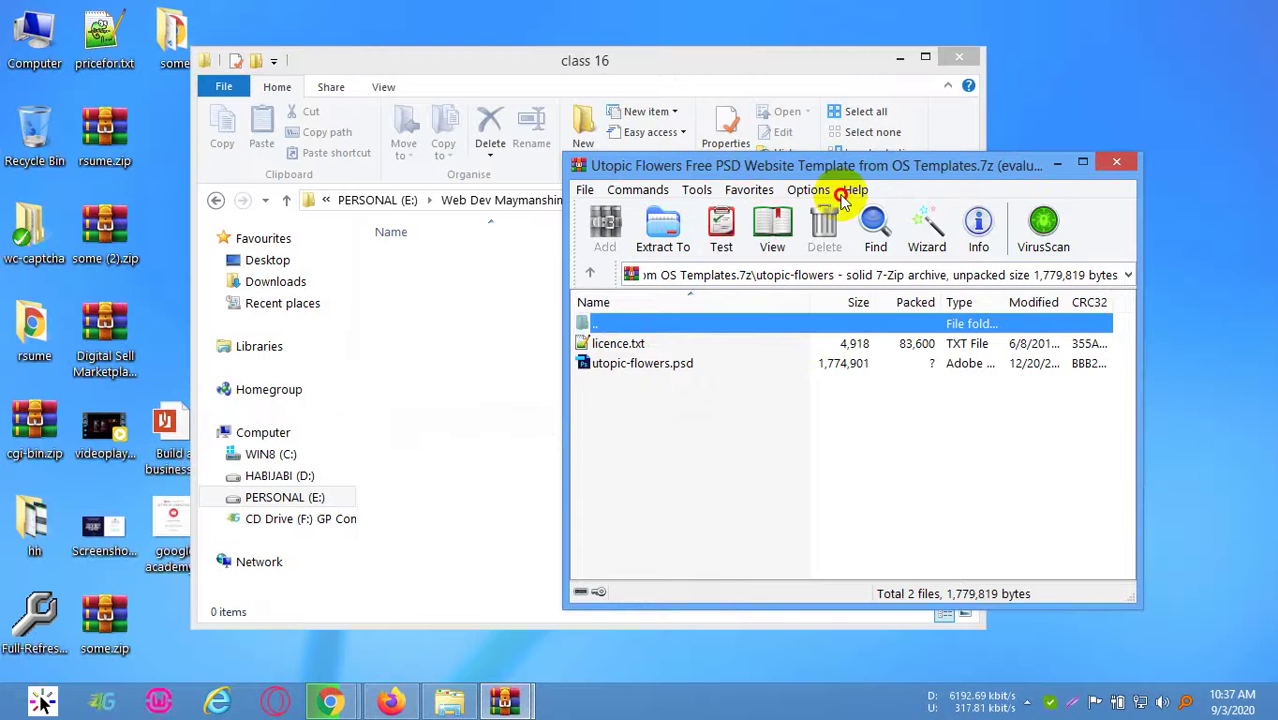
left_click_drag(840, 166, 1043, 251)
left_click(1118, 165)
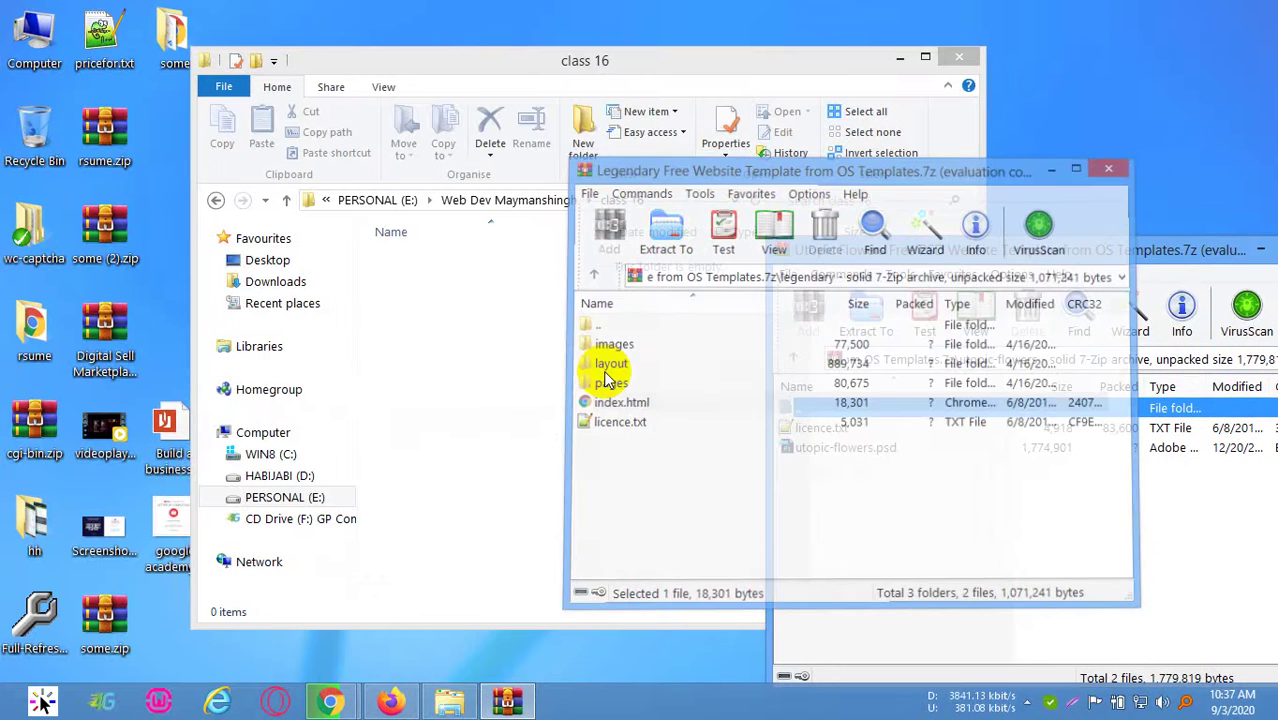
left_click_drag(838, 447, 560, 425)
left_click_drag(1199, 260, 829, 270)
left_click(949, 261)
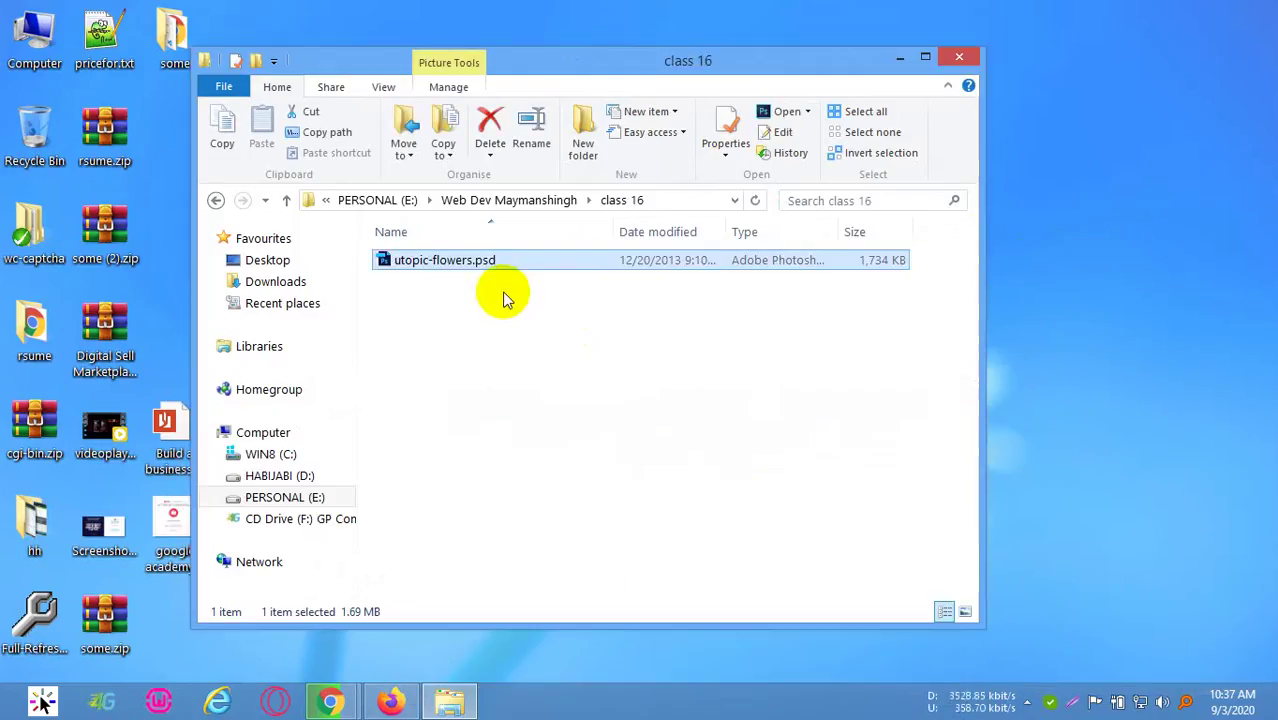
Open utopic-flowers.psd from the class 16 folder in Photoshop
double_click(434, 261)
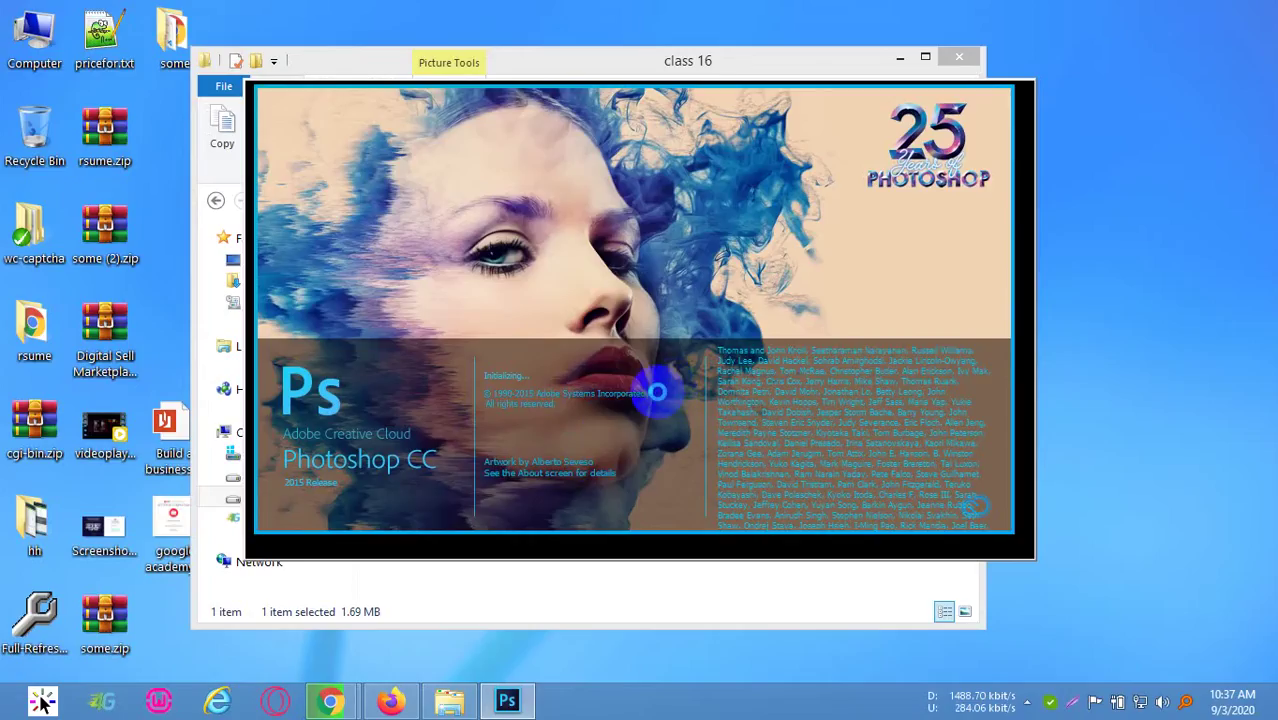
left_click(1001, 284)
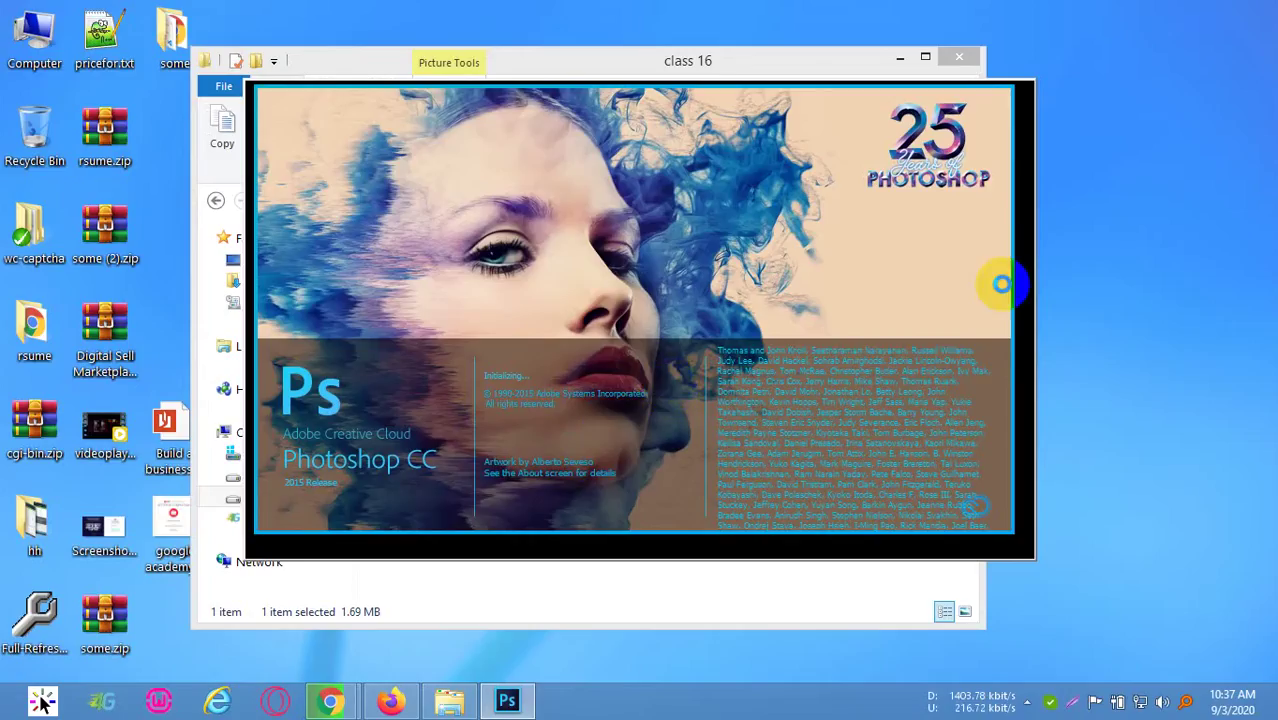
left_click(30, 615)
right_click(1209, 260)
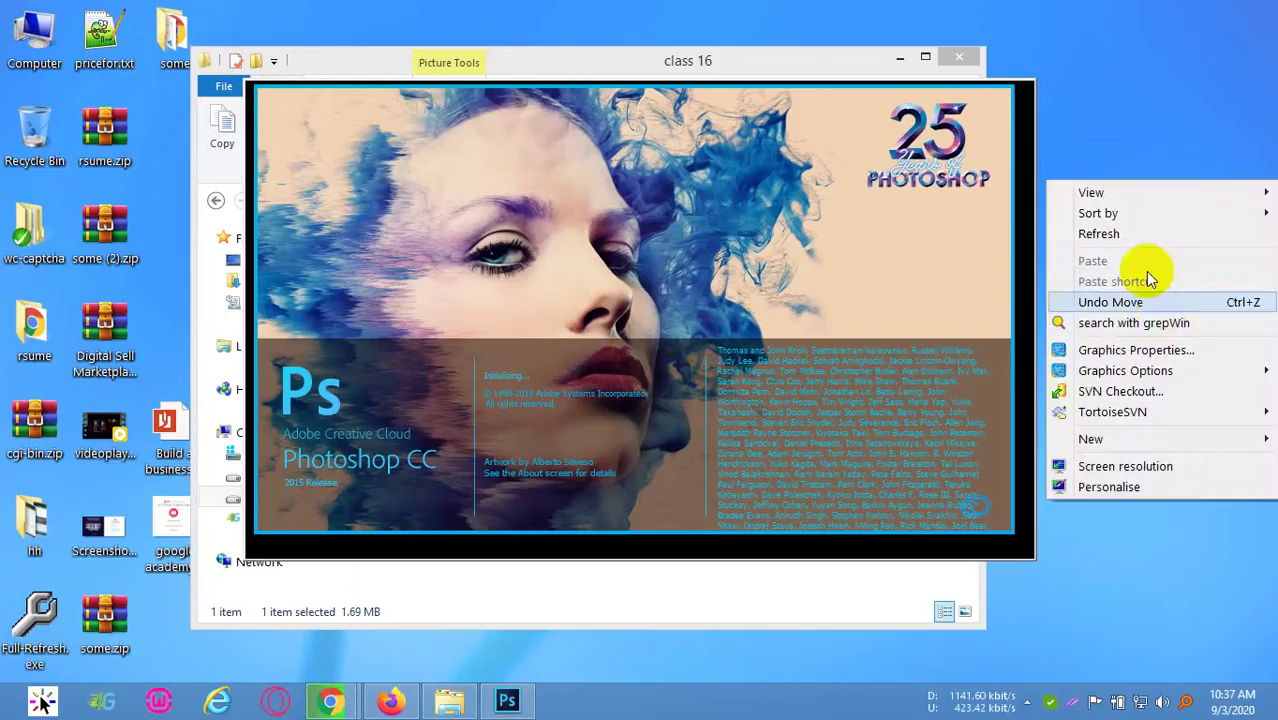
left_click(1115, 232)
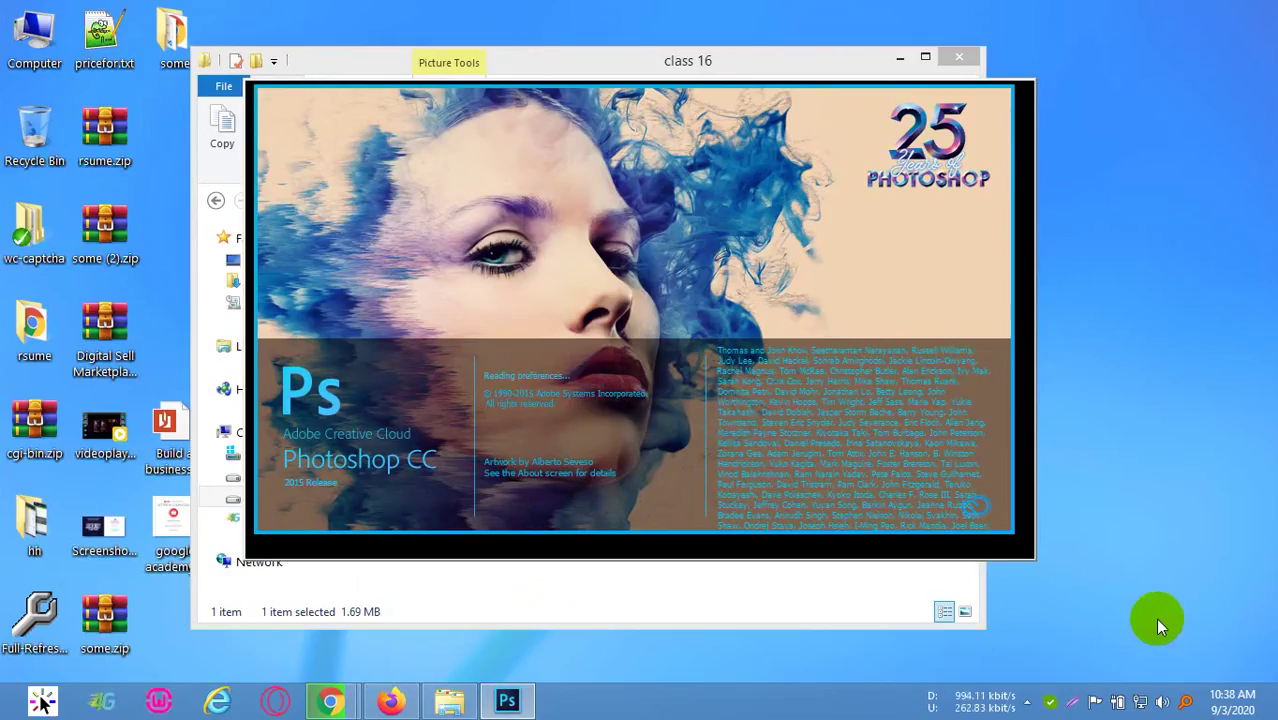
Switch to Everything, search the computer for .psd files, and look through the listed files
left_click(1186, 706)
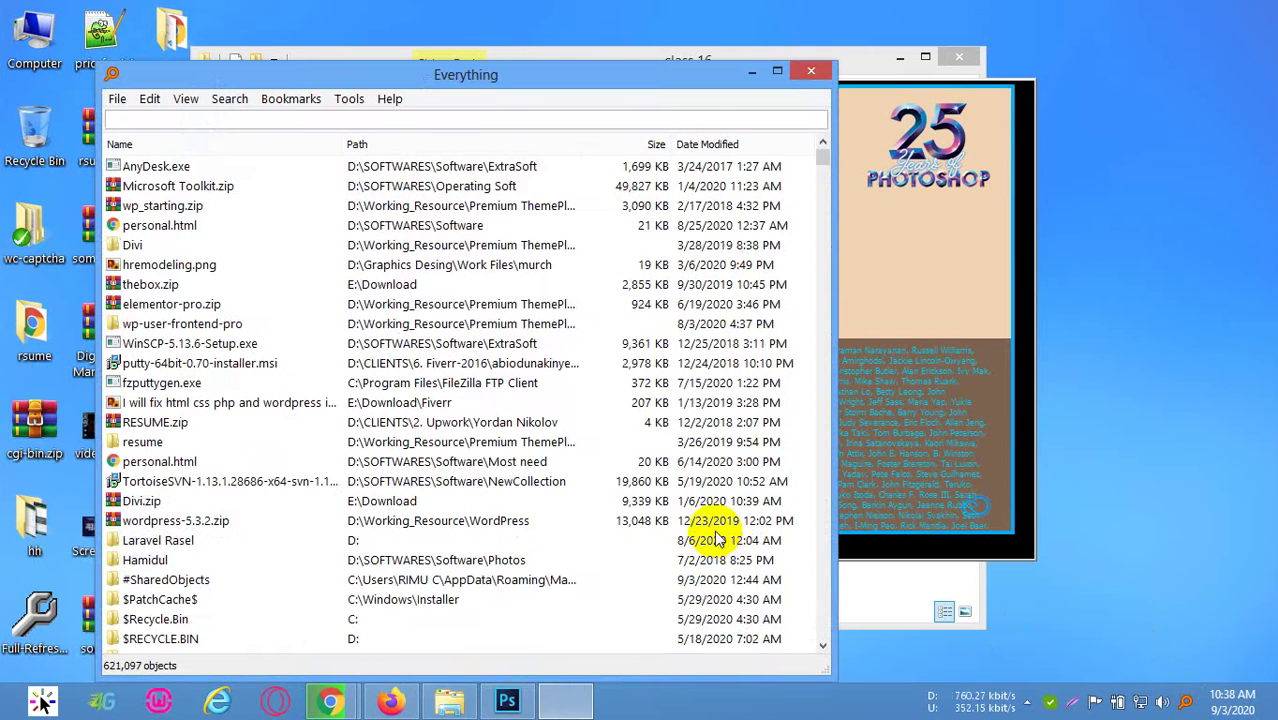
type(".pn")
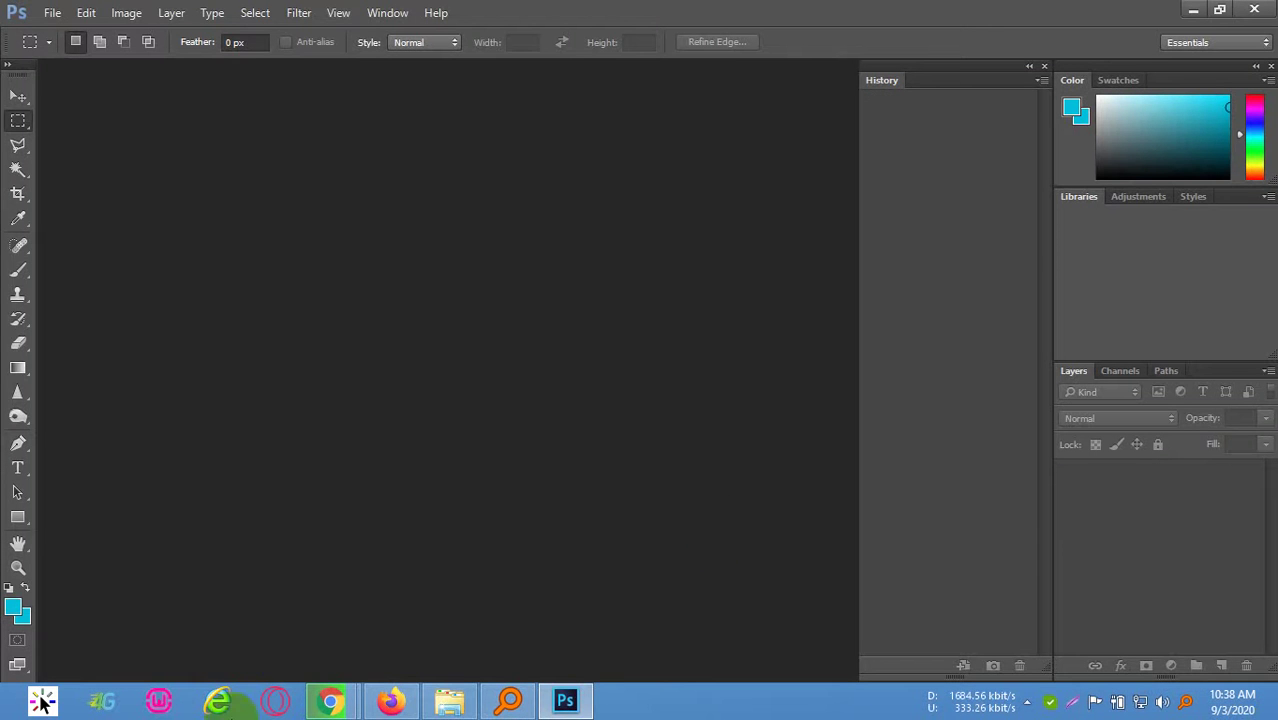
left_click(490, 706)
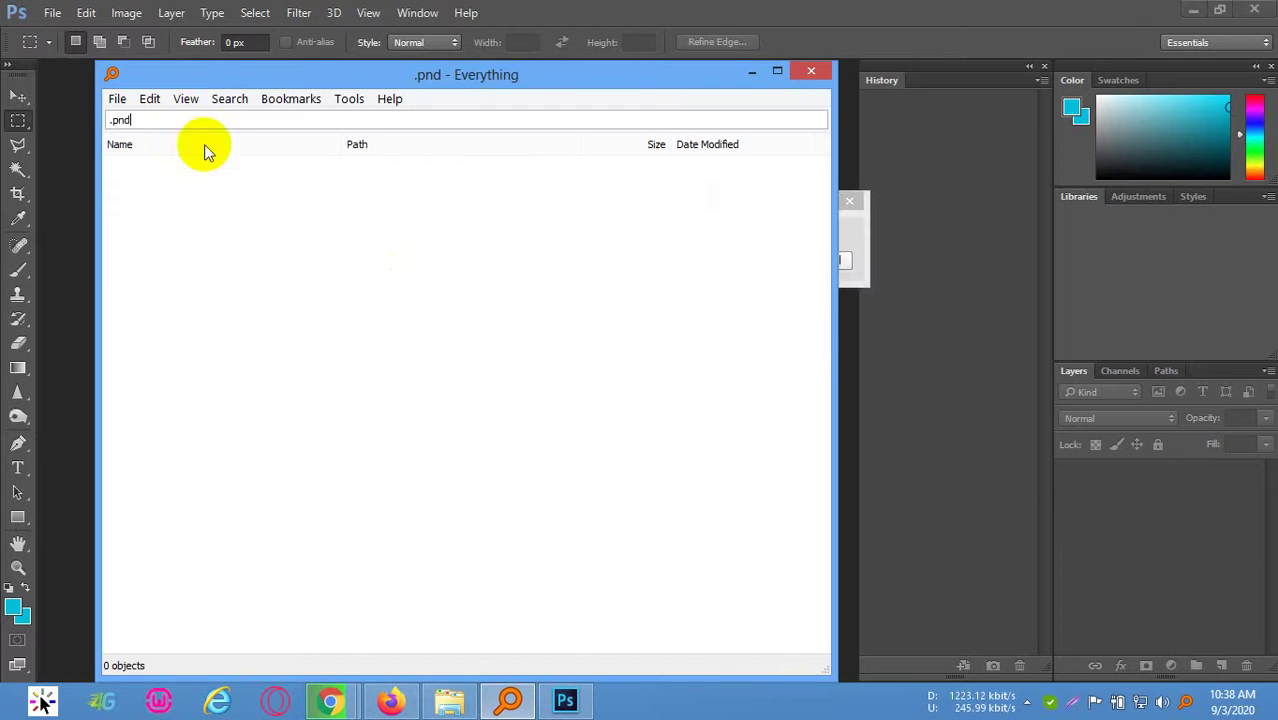
key("Left")
key("BackSpace")
type("s")
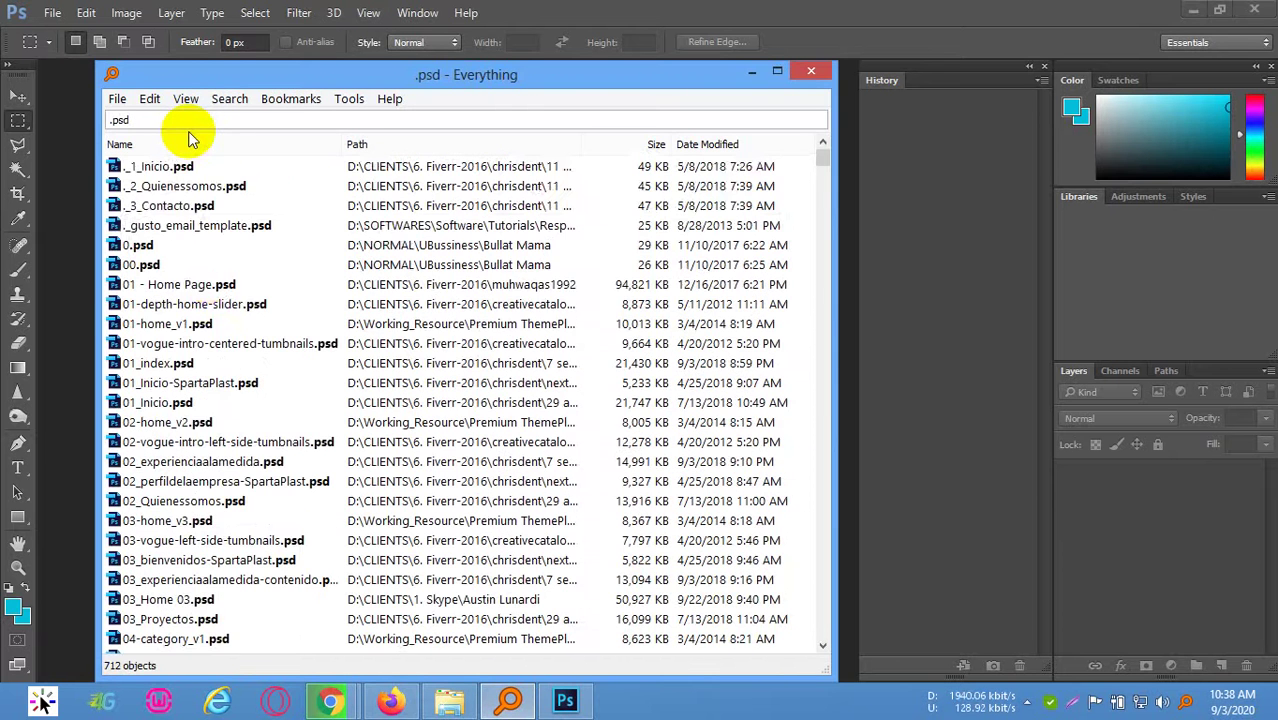
scroll(214, 220, "down", 7)
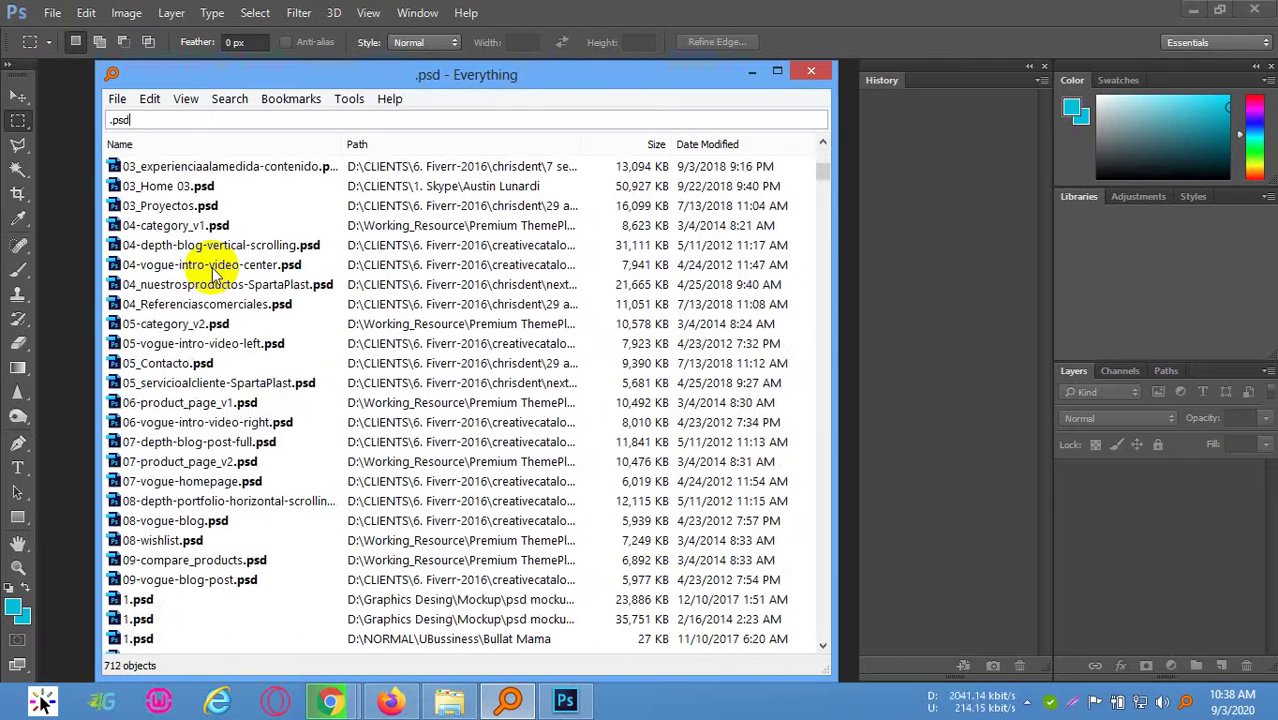
double_click(203, 366)
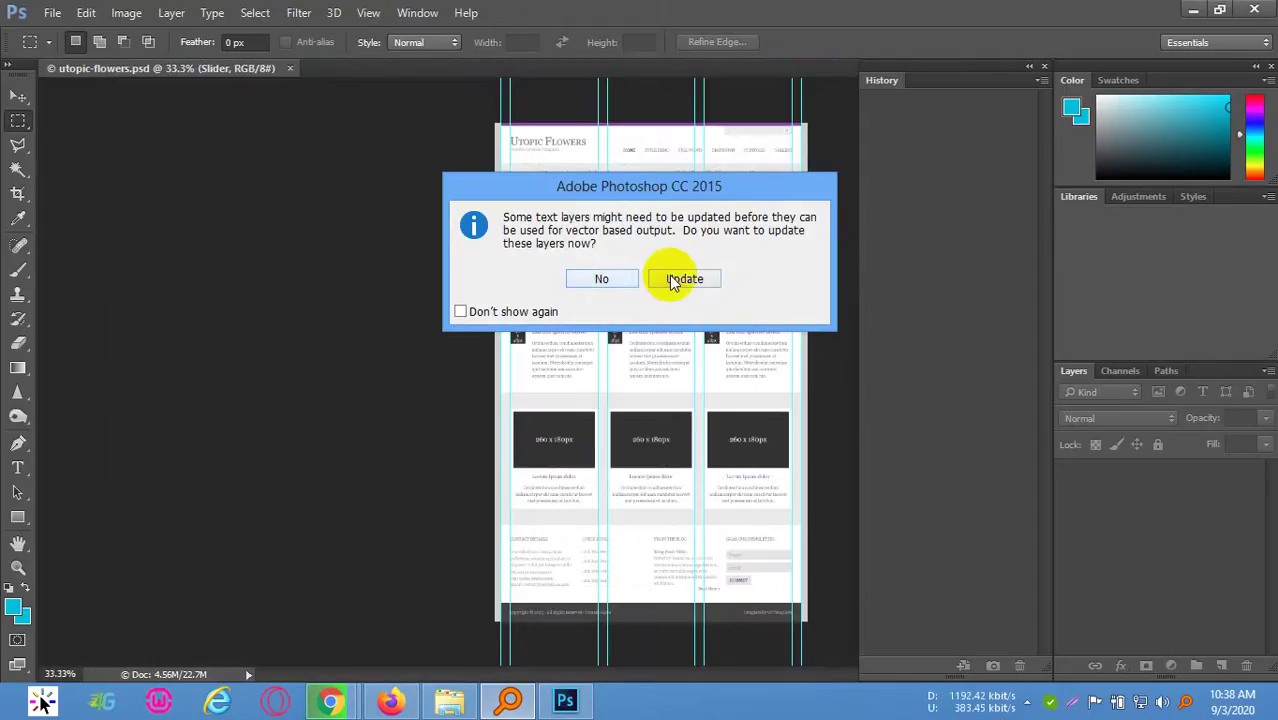
Open utopic-flowers.psd without updating its text layers
left_click(608, 280)
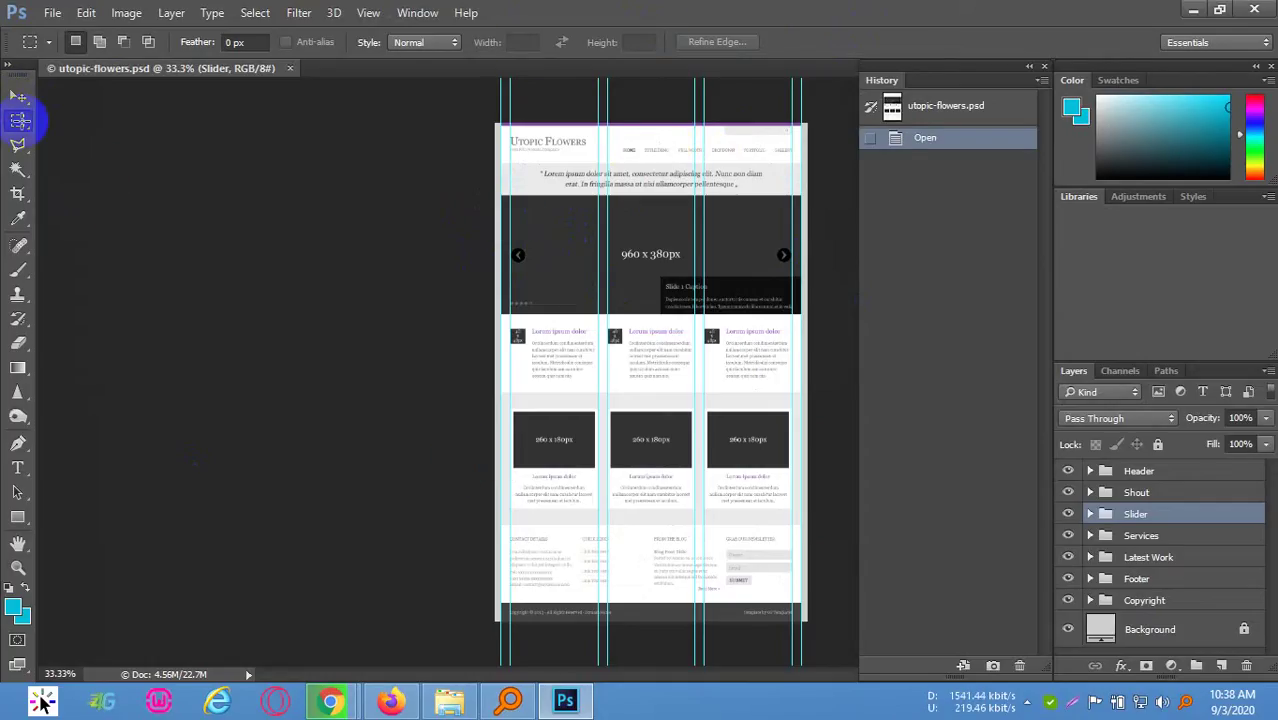
left_click(41, 121)
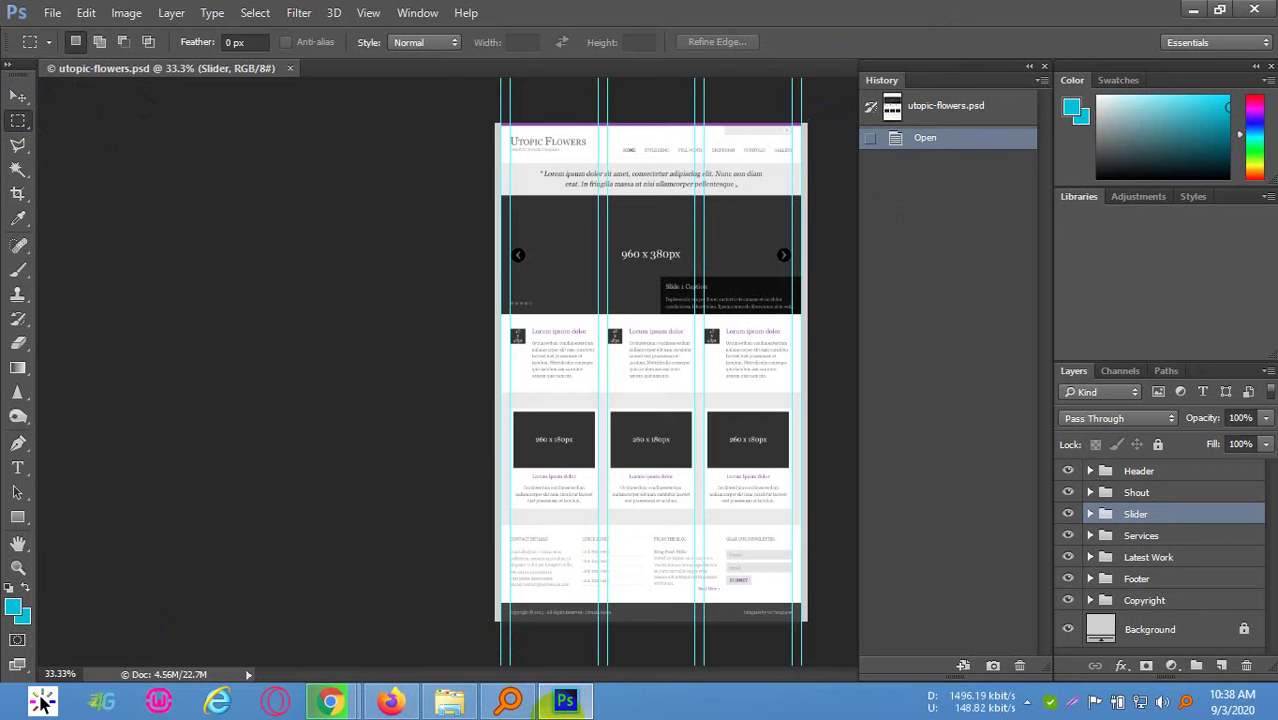
Switch to Everything, look through the listed .psd files, and return to the open template in Photoshop
left_click(508, 700)
scroll(303, 490, "down", 6)
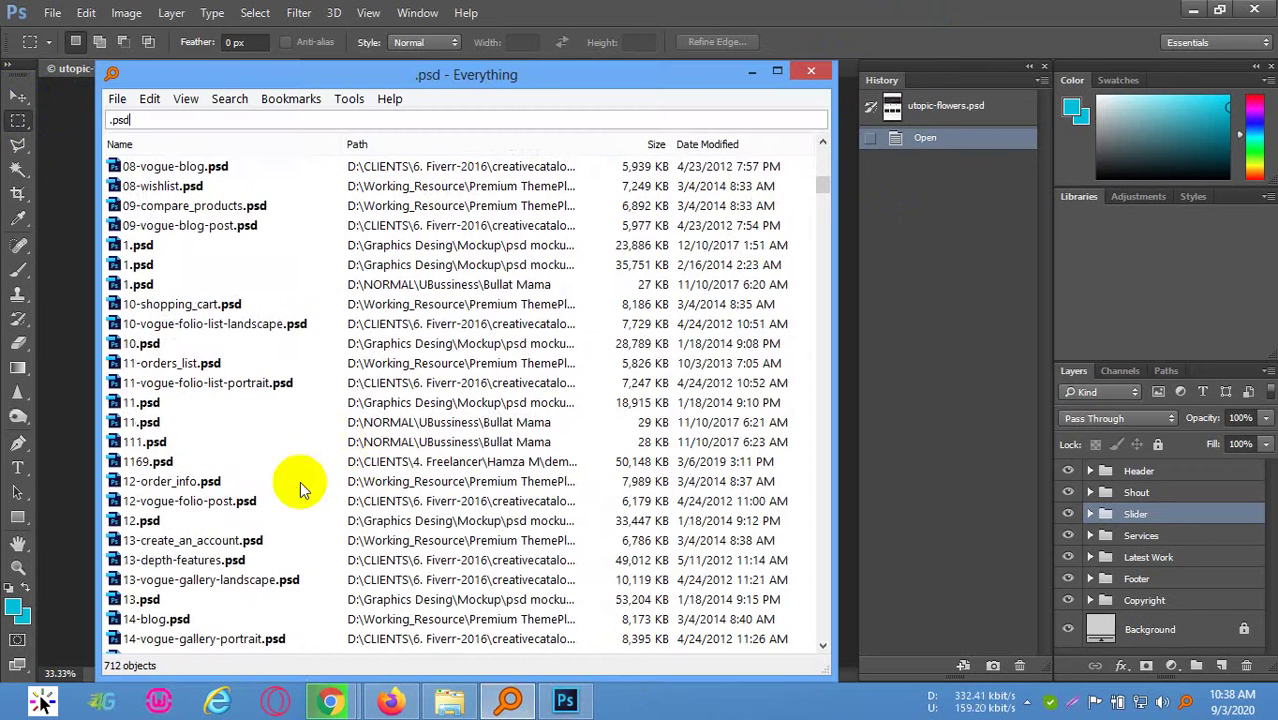
scroll(200, 490, "down", 15)
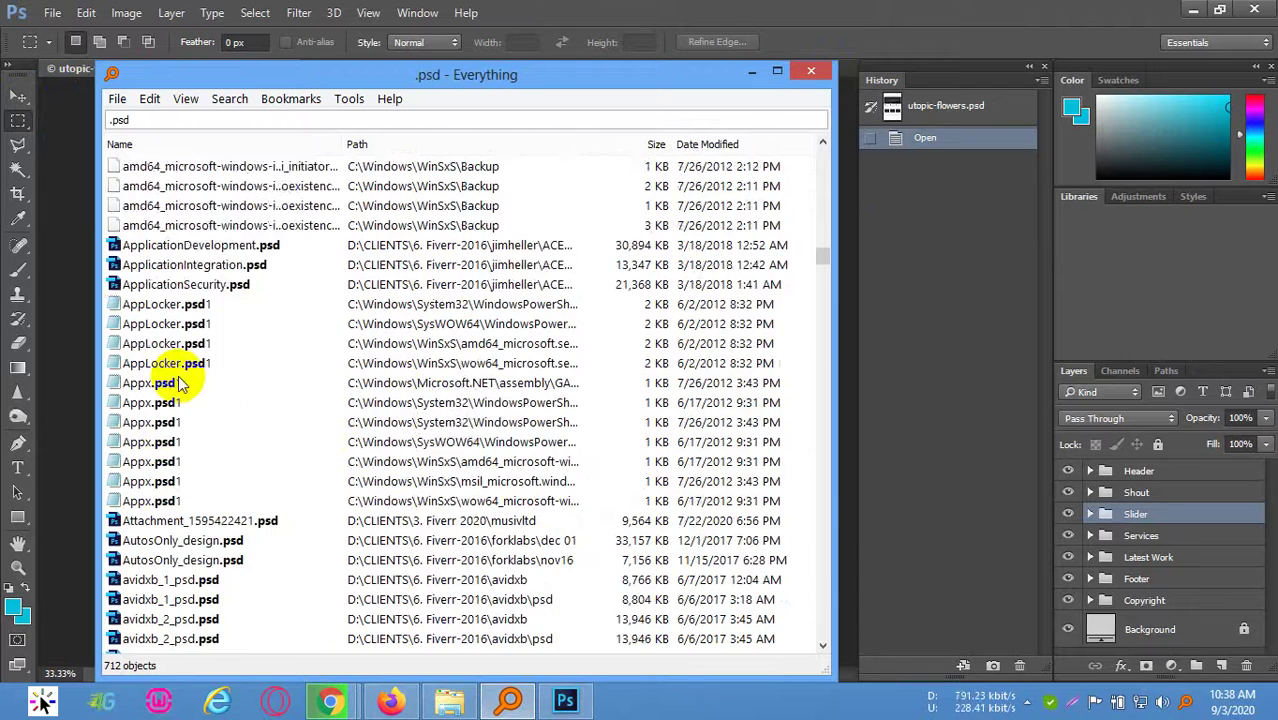
scroll(180, 390, "down", 8)
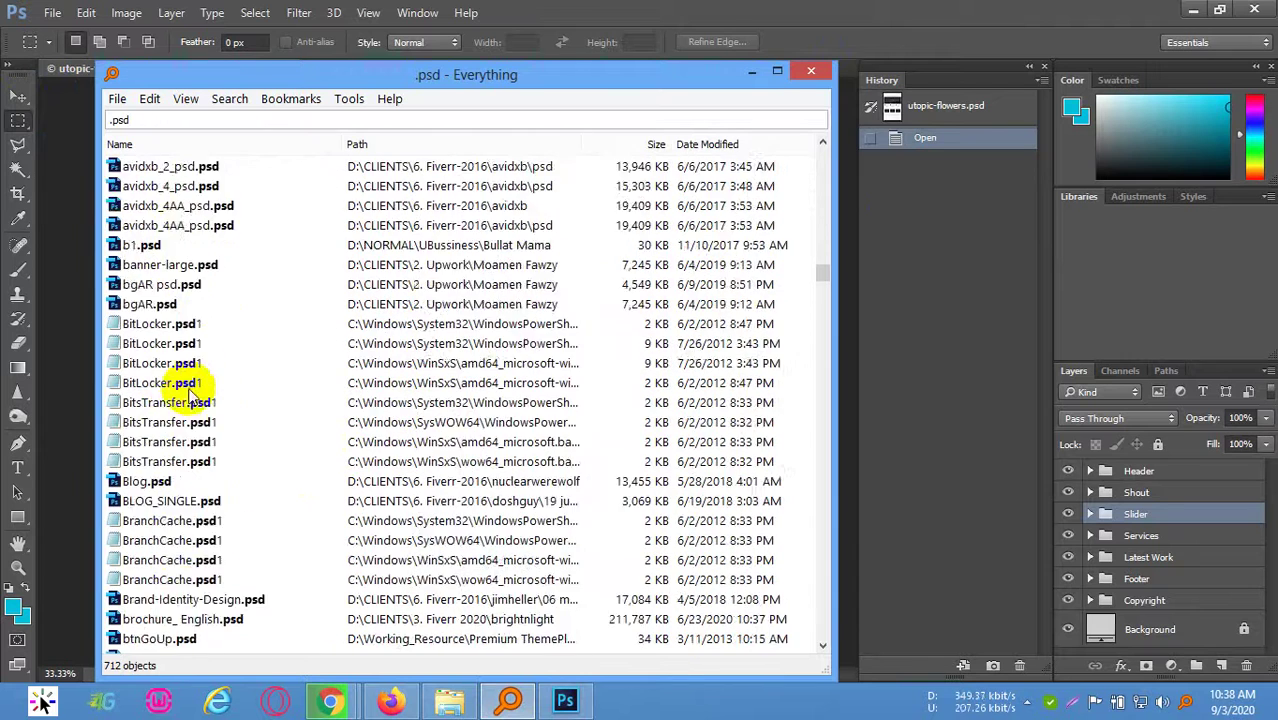
scroll(190, 393, "down", 6)
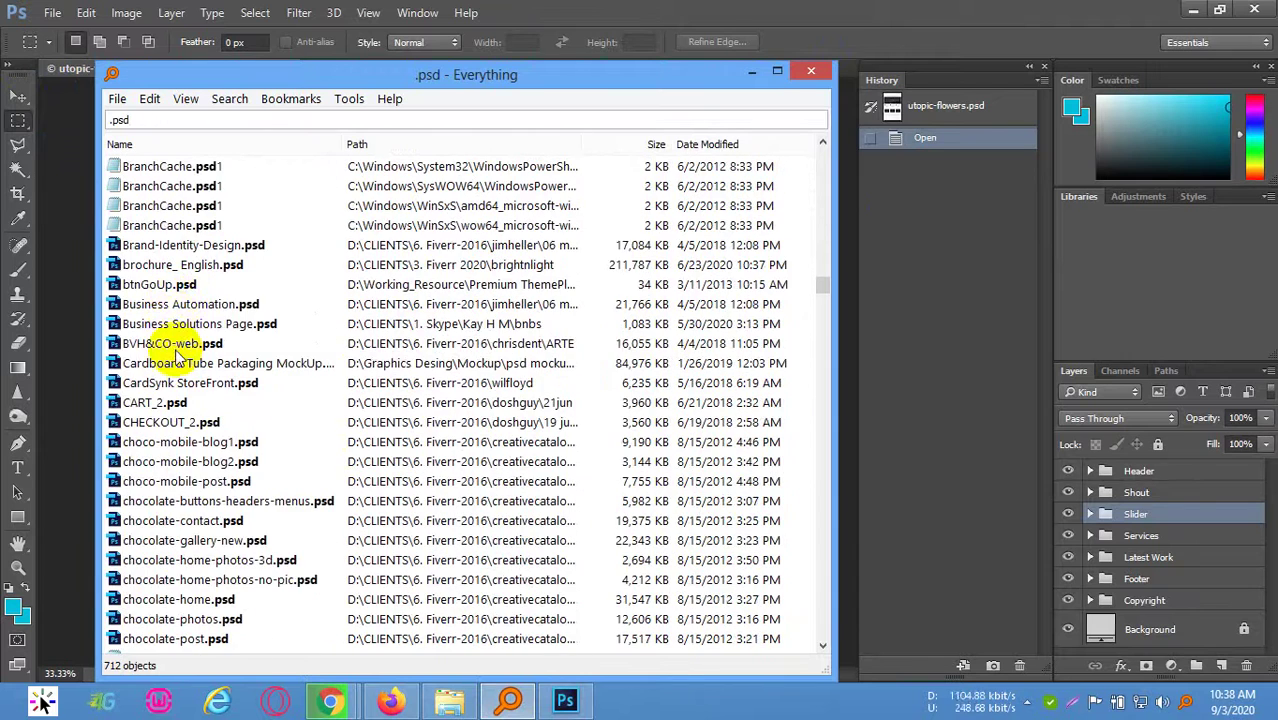
scroll(180, 500, "down", 4)
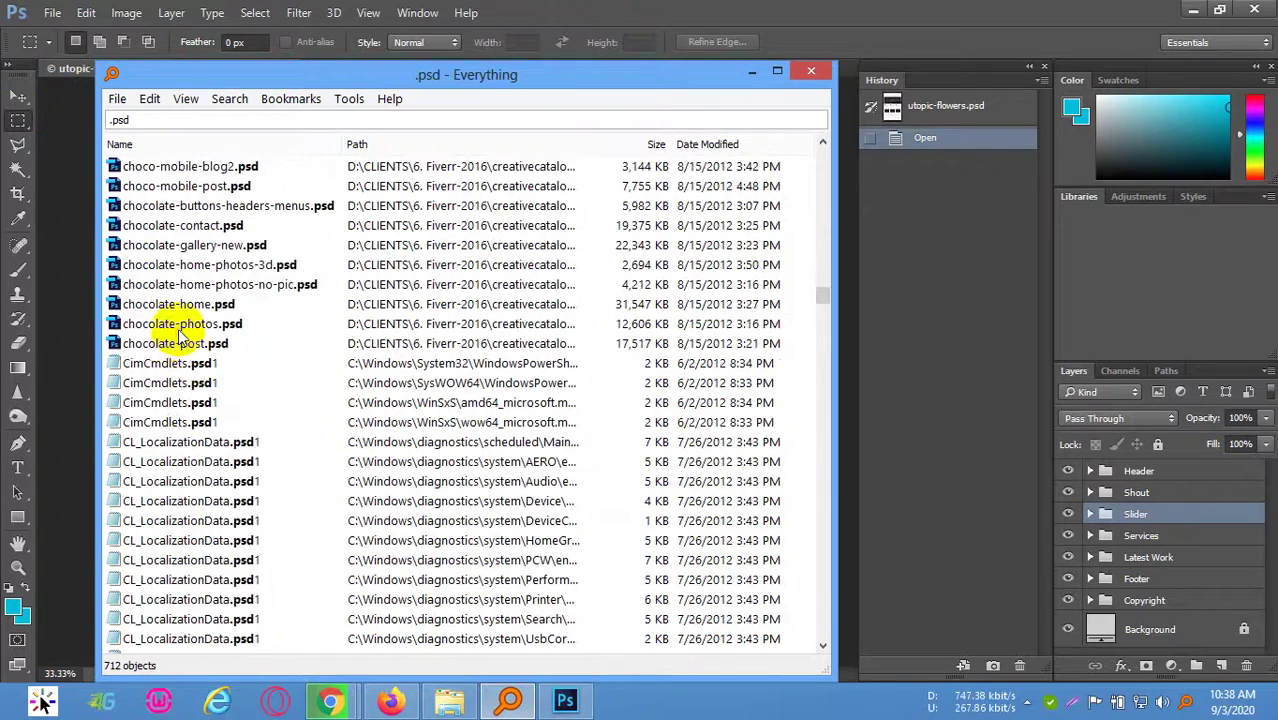
scroll(200, 420, "up", 7)
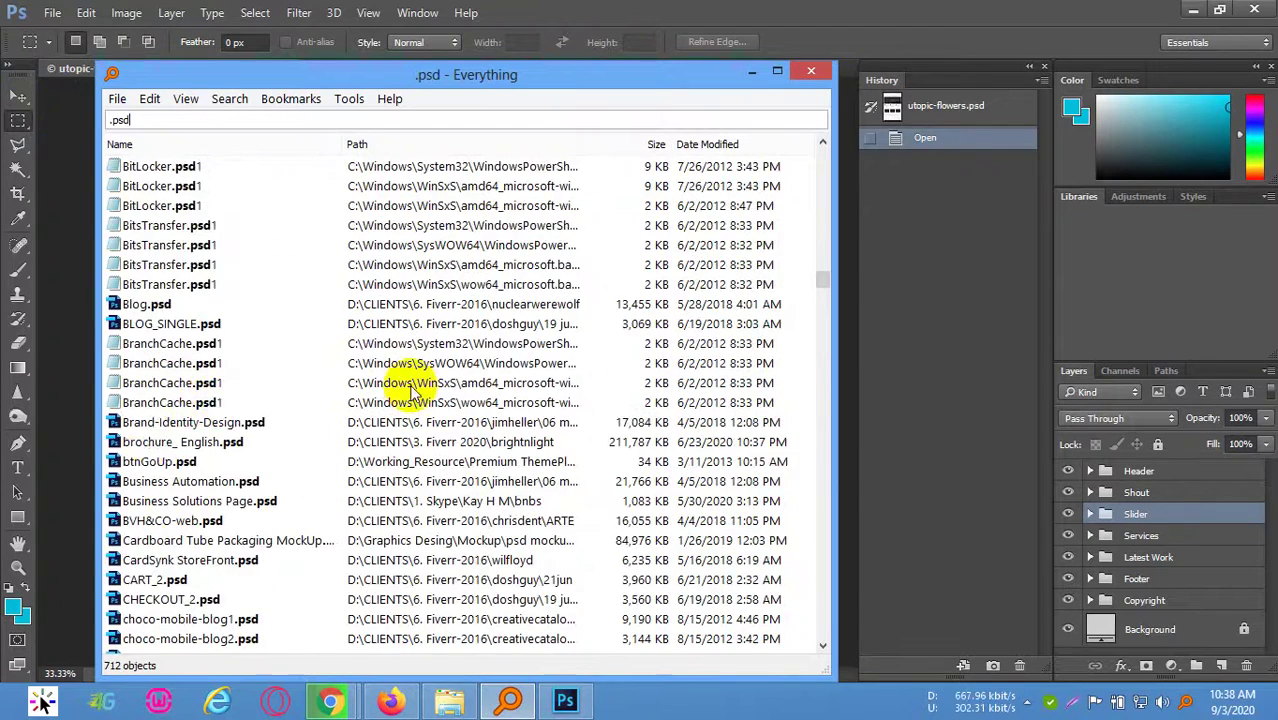
scroll(215, 420, "down", 13)
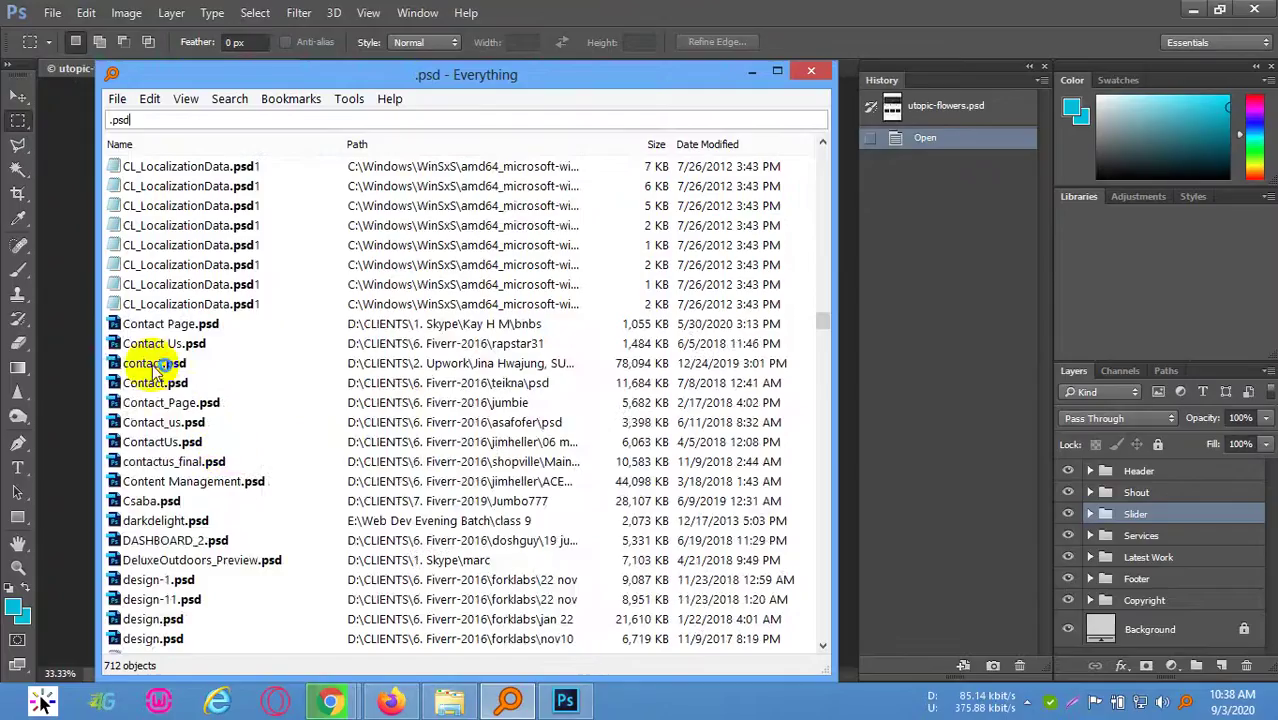
key("Escape")
left_click(138, 495)
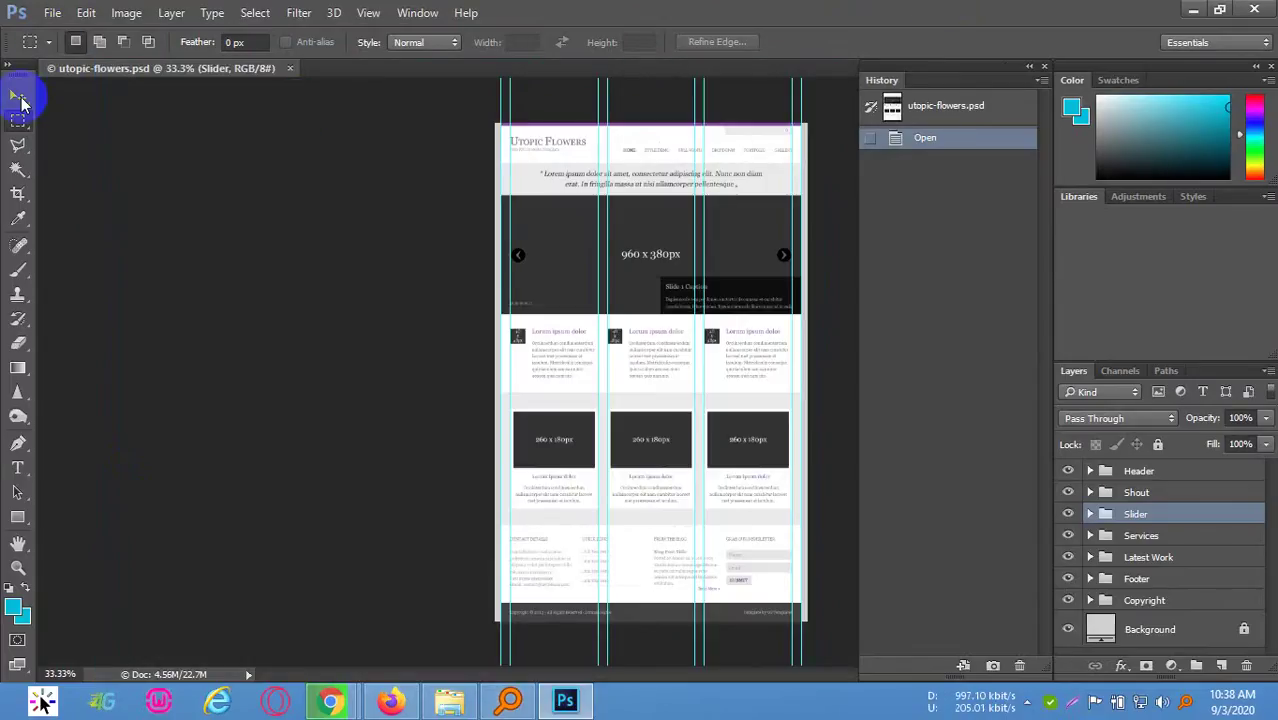
Activate the Move tool, deselect the Slider group, and collapse the History panel
left_click(21, 98)
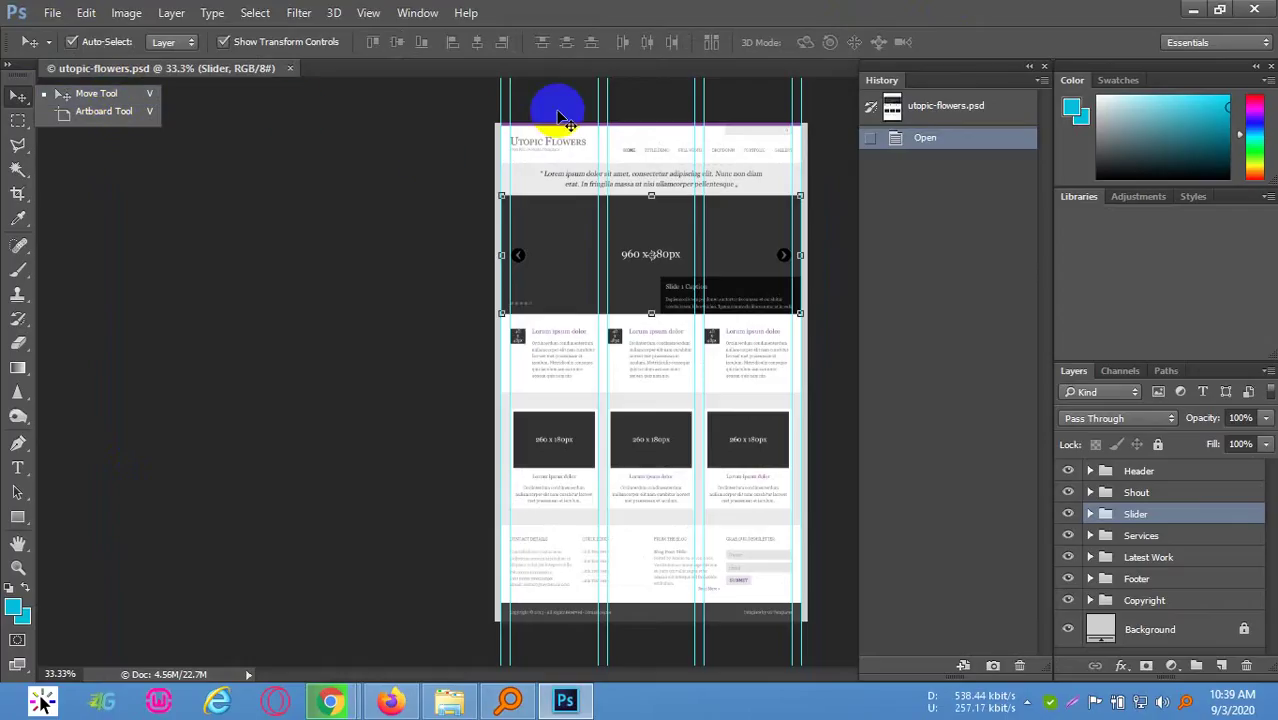
left_click(663, 215)
scroll(616, 197, "up", 4)
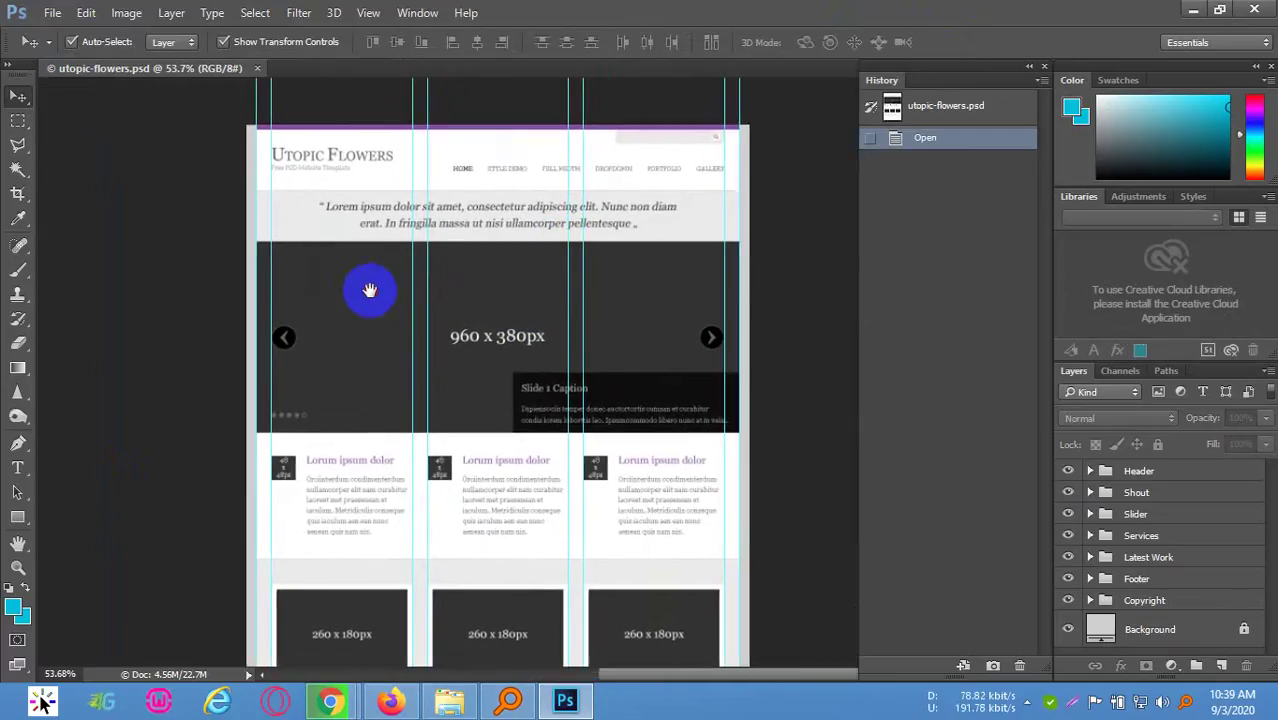
scroll(343, 283, "up", 1)
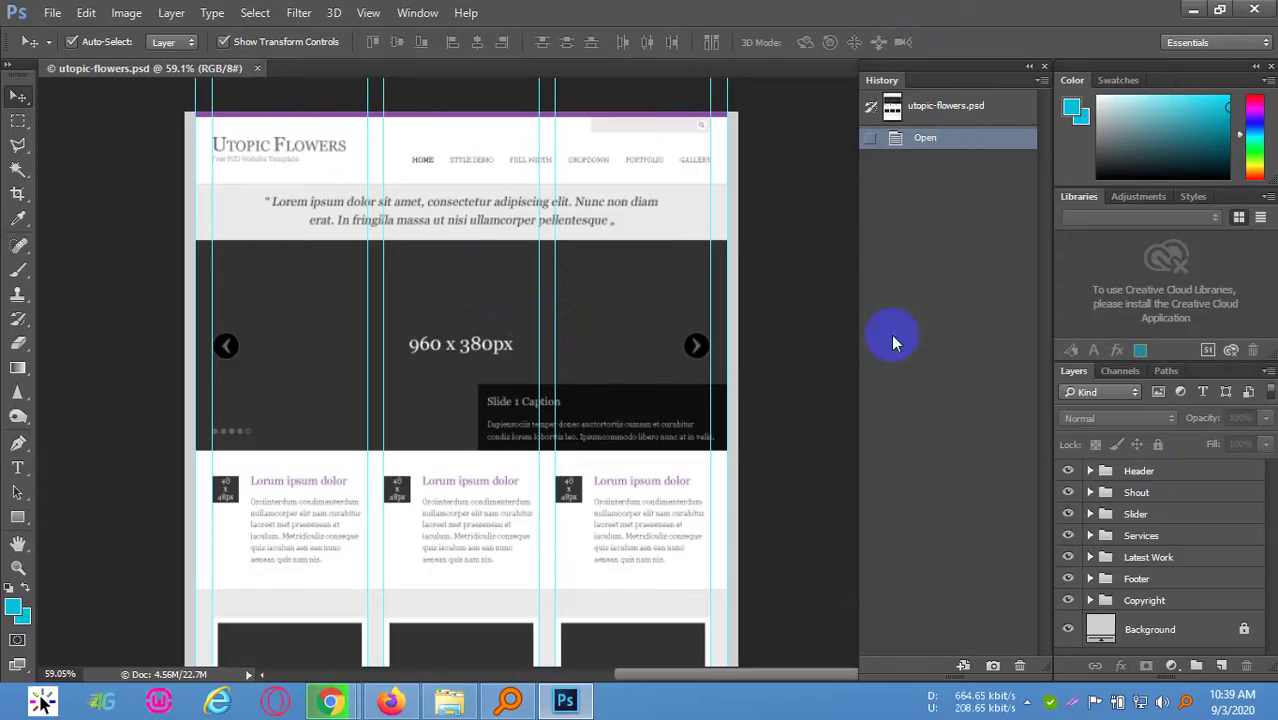
left_click(1030, 72)
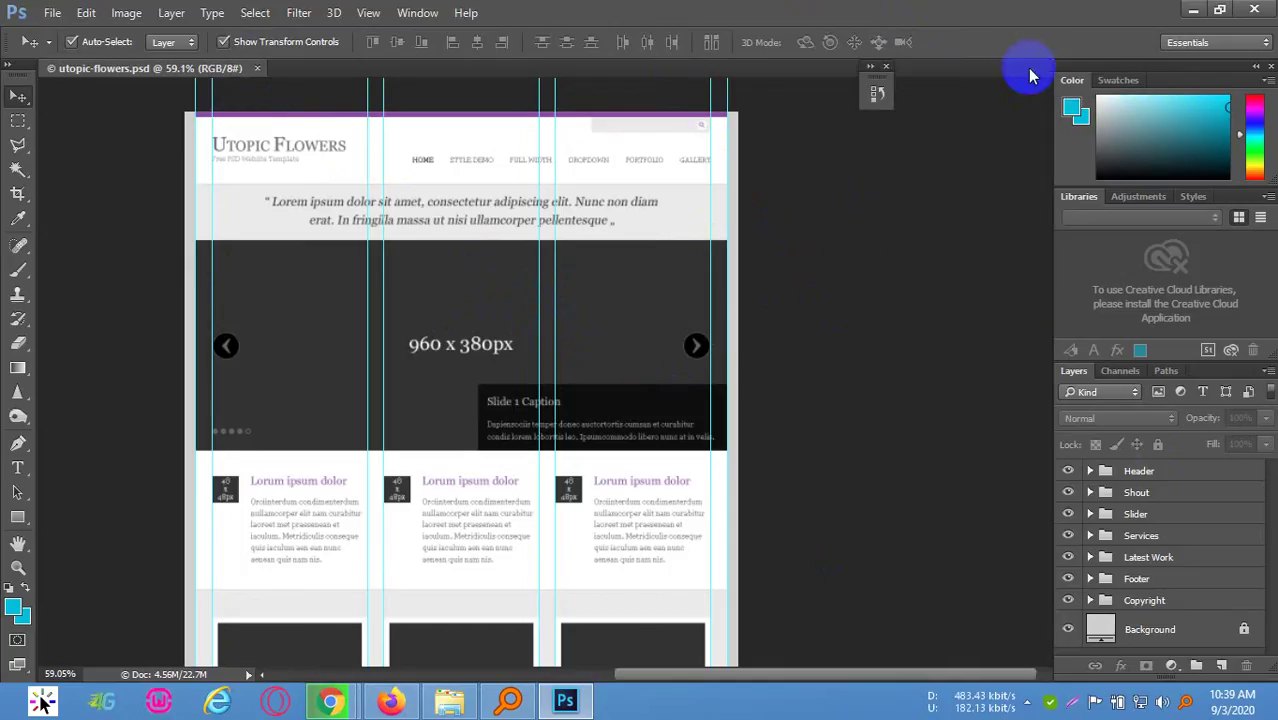
Select the UTOPIC FLOWERS logo text in the page header
scroll(446, 438, "down", 1)
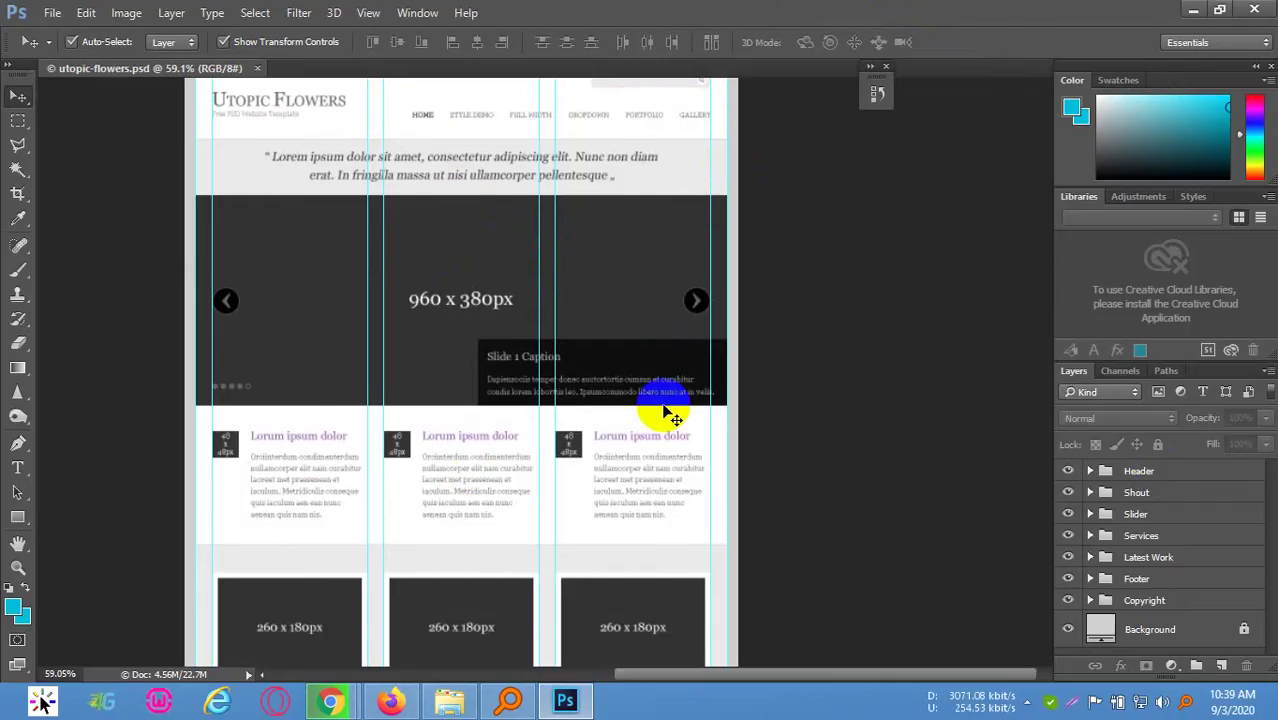
scroll(662, 420, "down", 1)
scroll(533, 422, "up", 4)
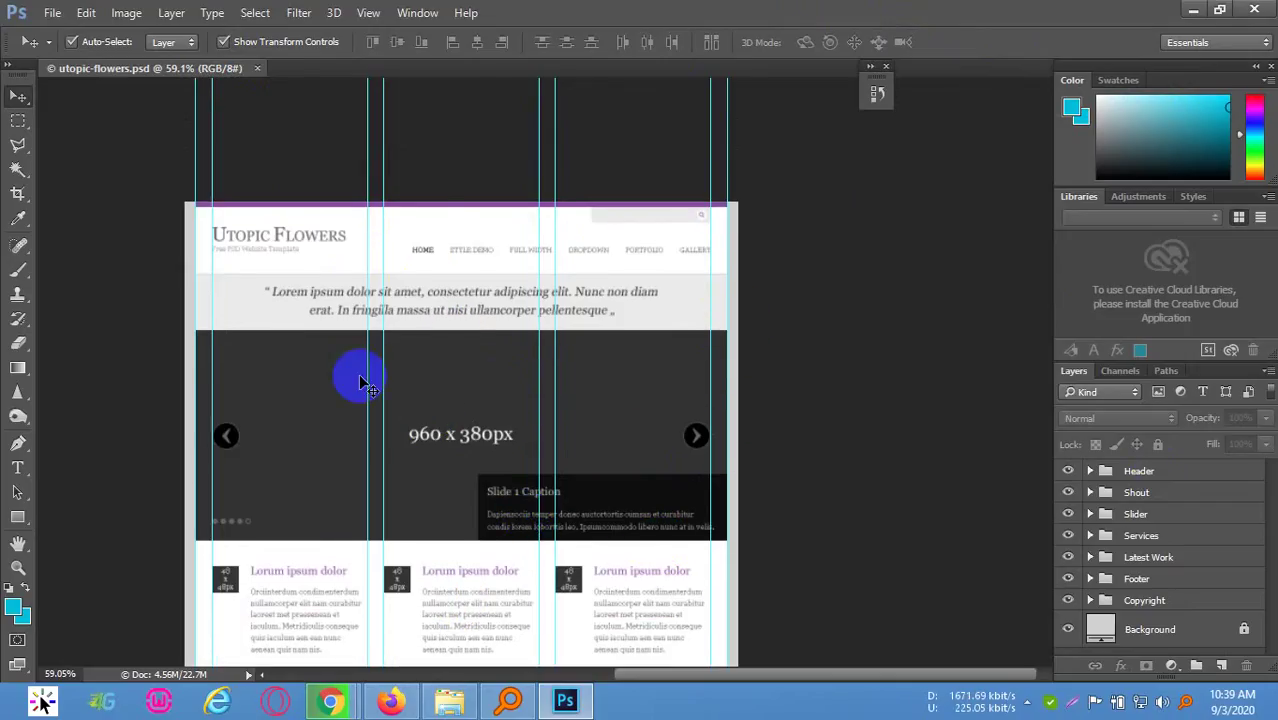
left_click(282, 240)
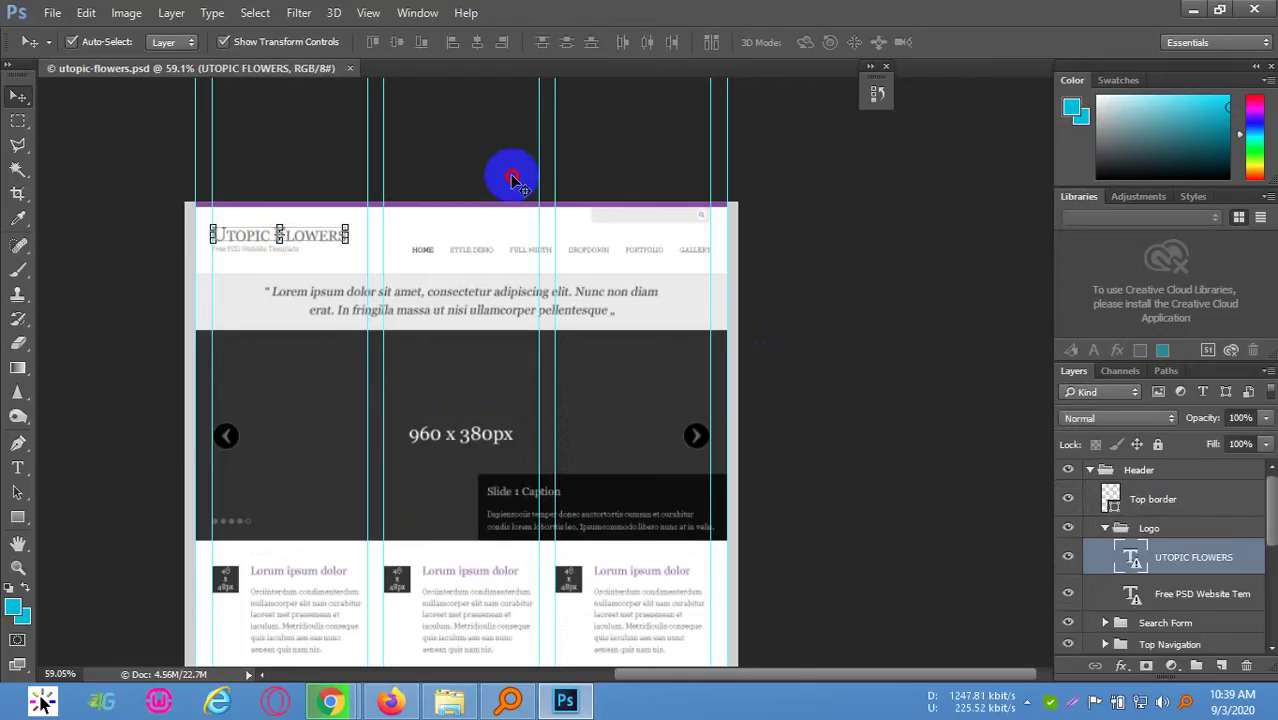
left_click(320, 234)
left_click(297, 256)
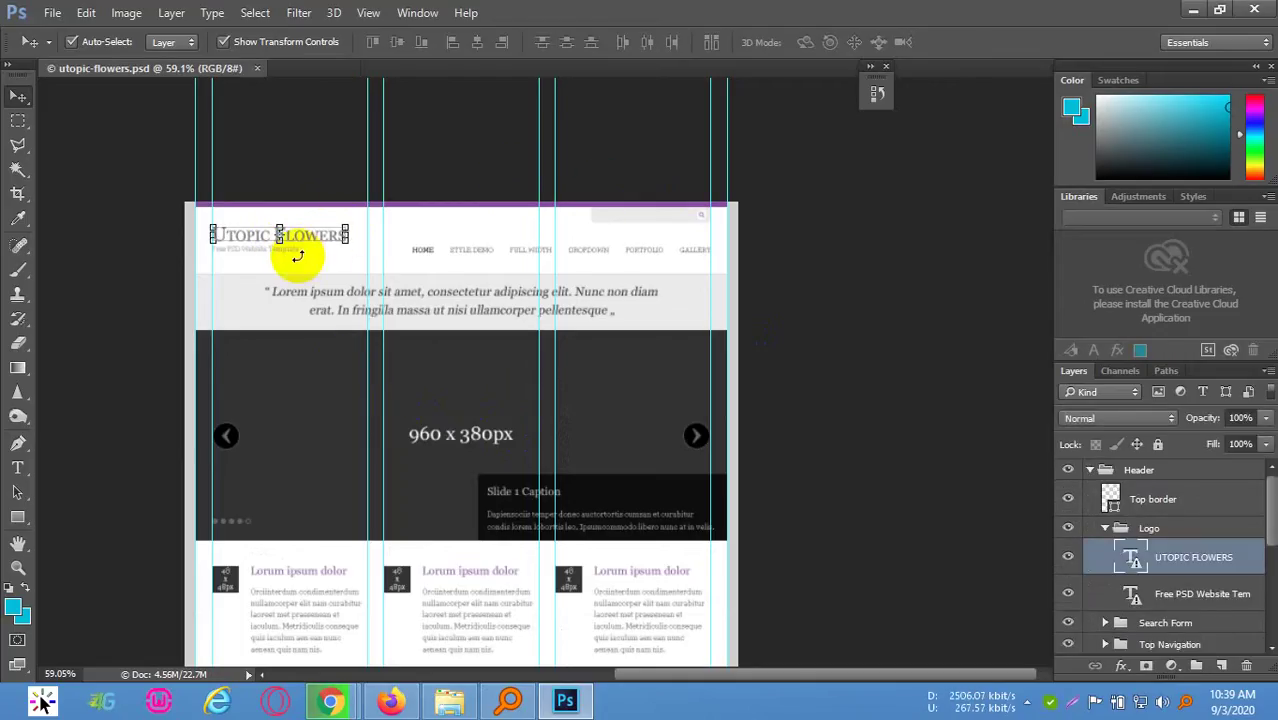
left_click(590, 133)
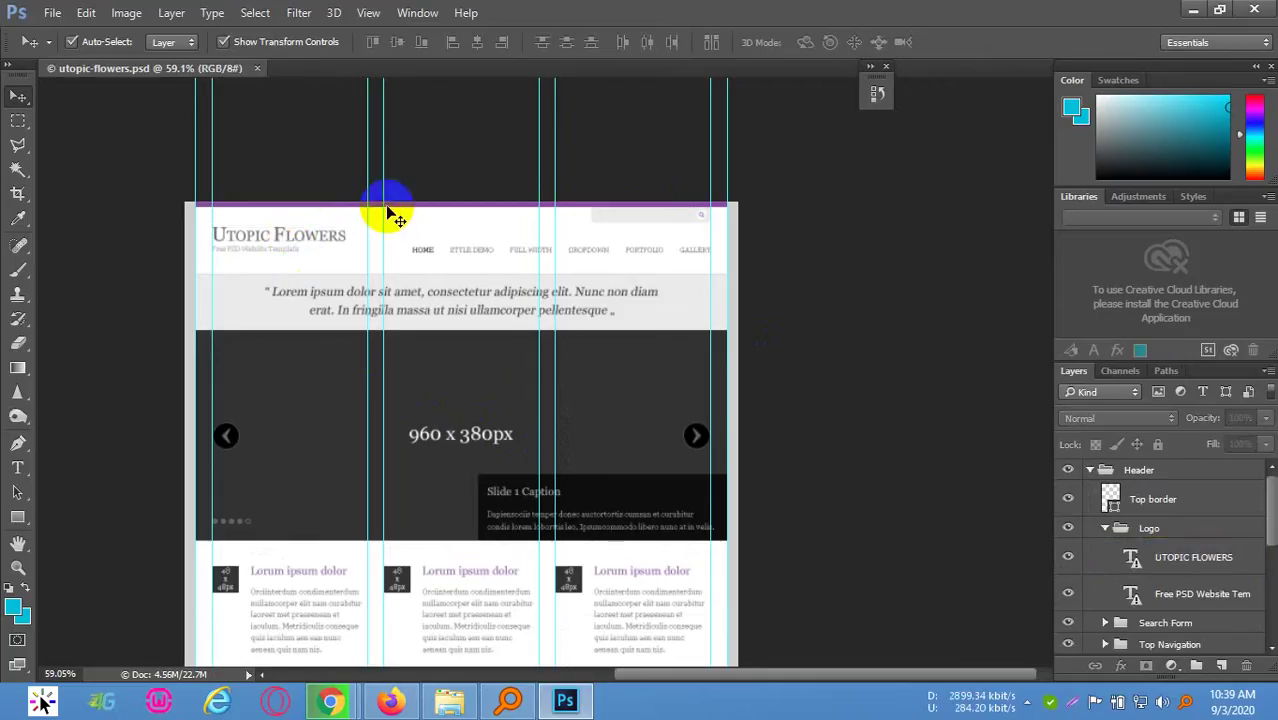
left_click(297, 250)
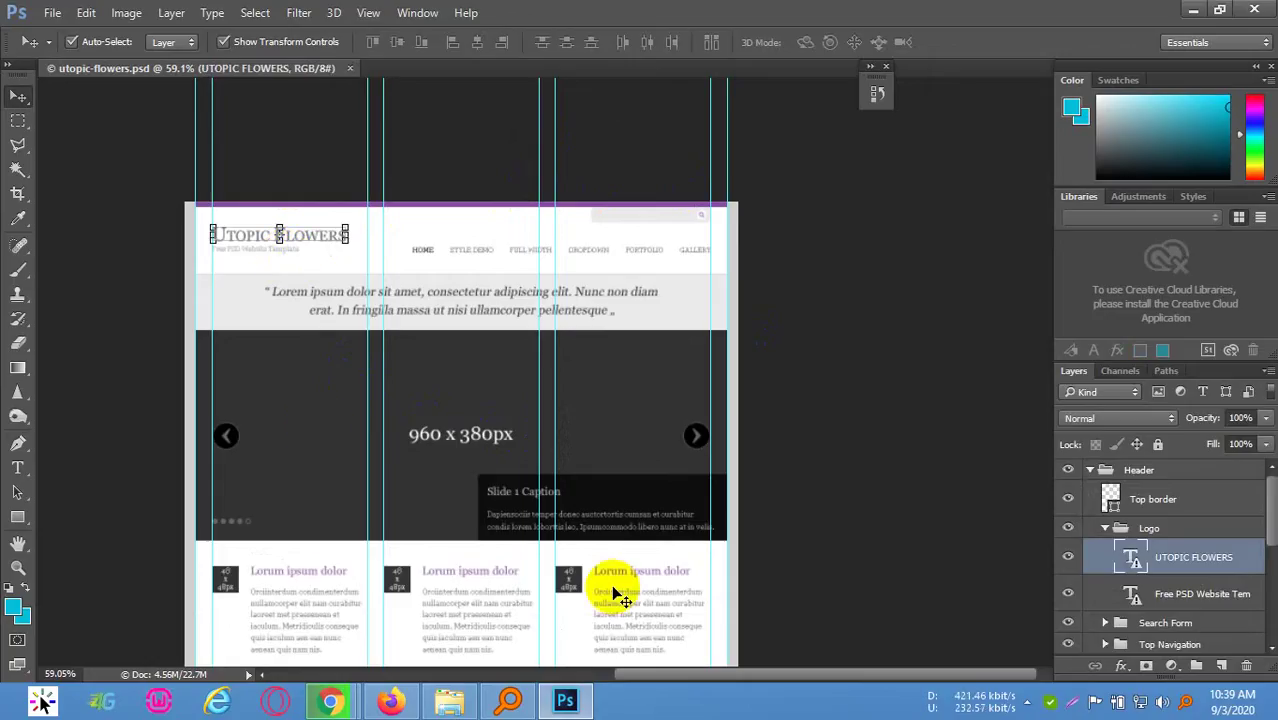
Choose the Move tool again and pick the UTOPIC FLOWERS title on the canvas
scroll(500, 458, "down", 1)
scroll(663, 465, "up", 5)
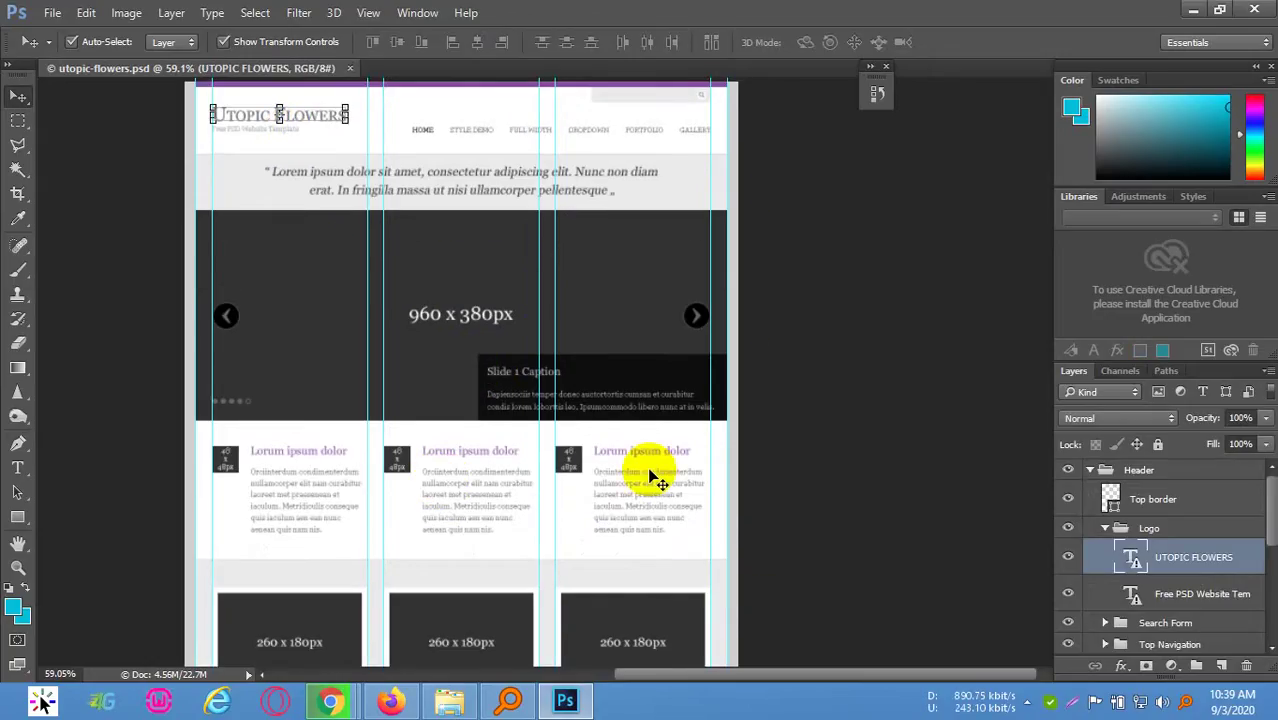
left_click(855, 457)
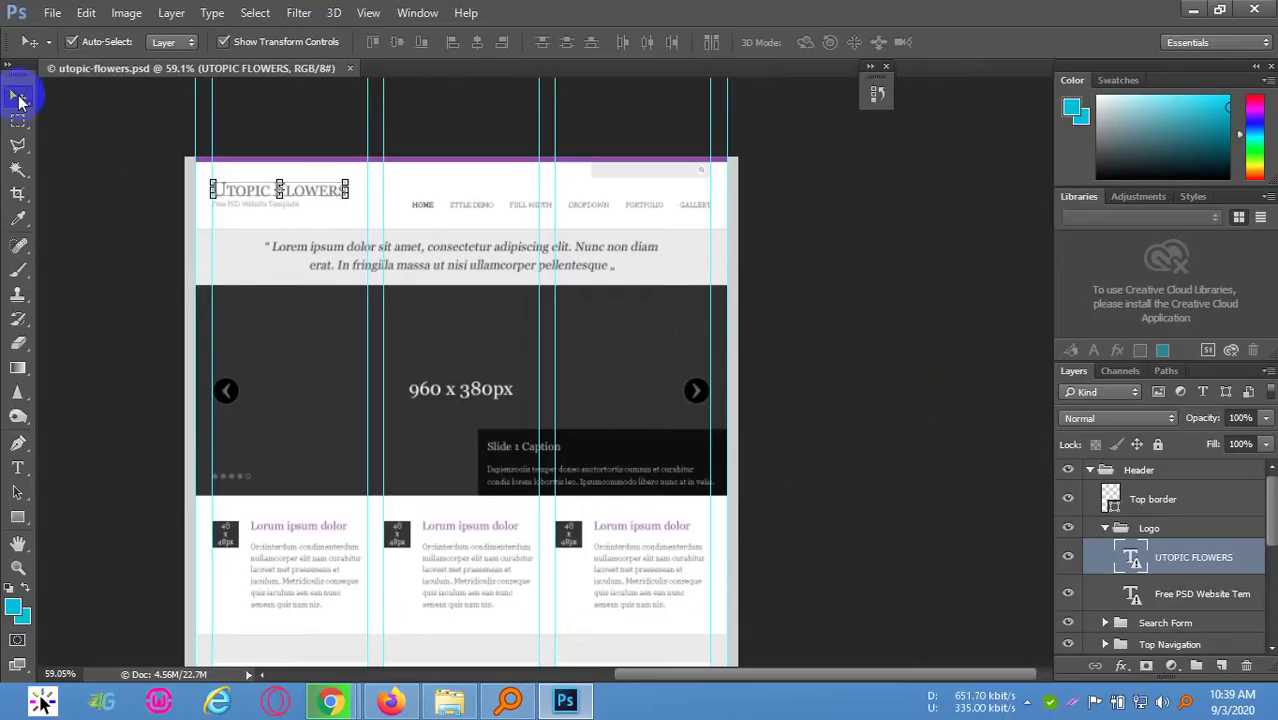
left_click_drag(19, 99, 82, 97)
left_click_drag(190, 118, 195, 122)
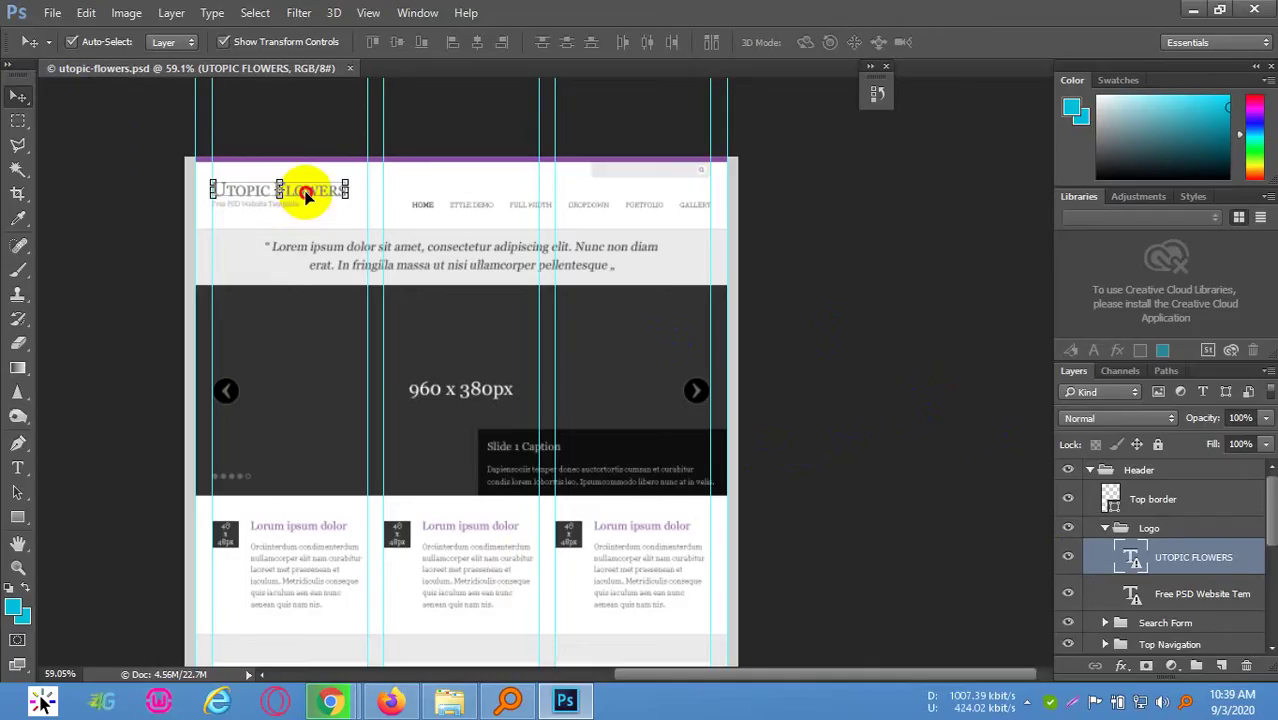
Hide the UTOPIC FLOWERS and tagline text layers in the Logo group, and make them visible again
left_click(1069, 557)
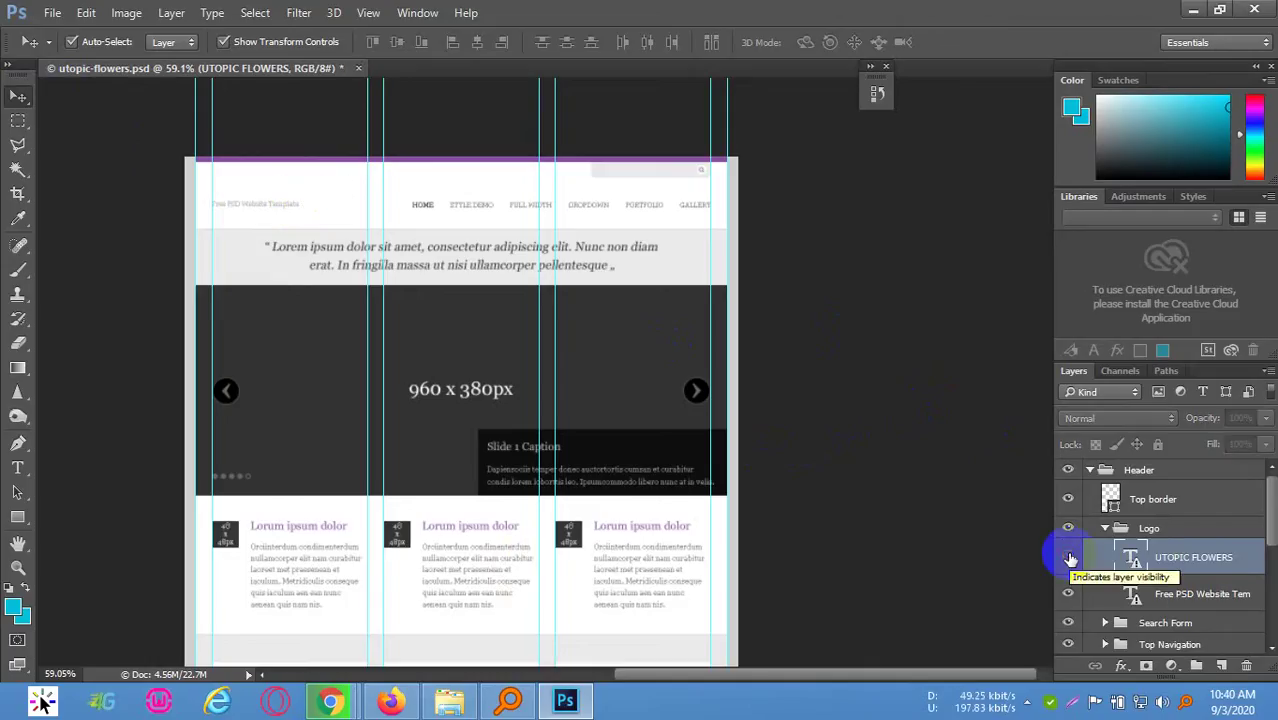
left_click(1069, 557)
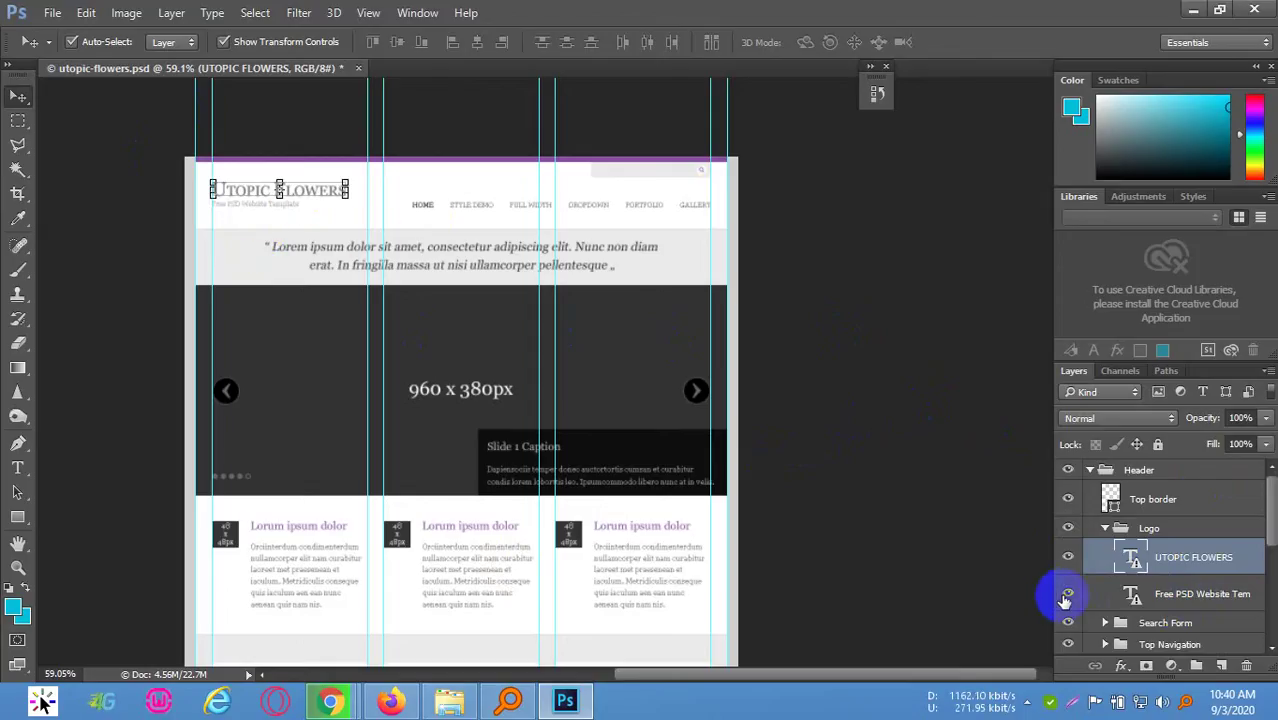
left_click(1069, 557)
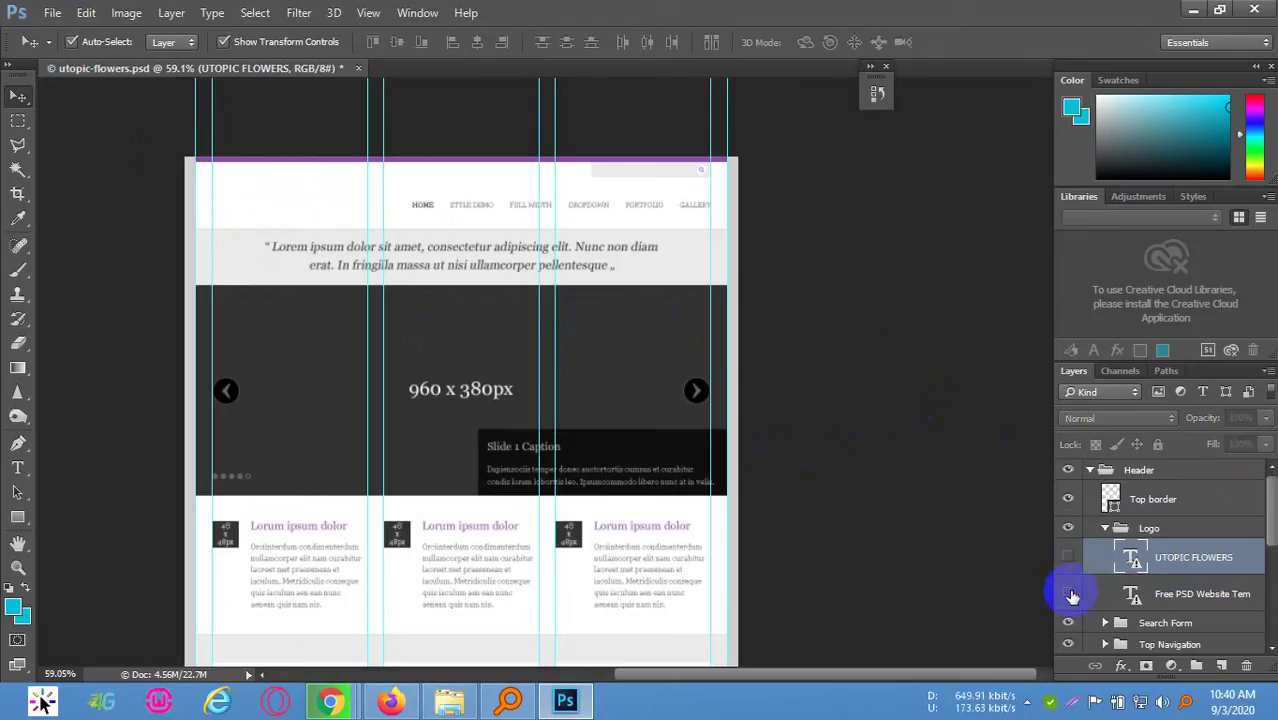
left_click(1069, 594)
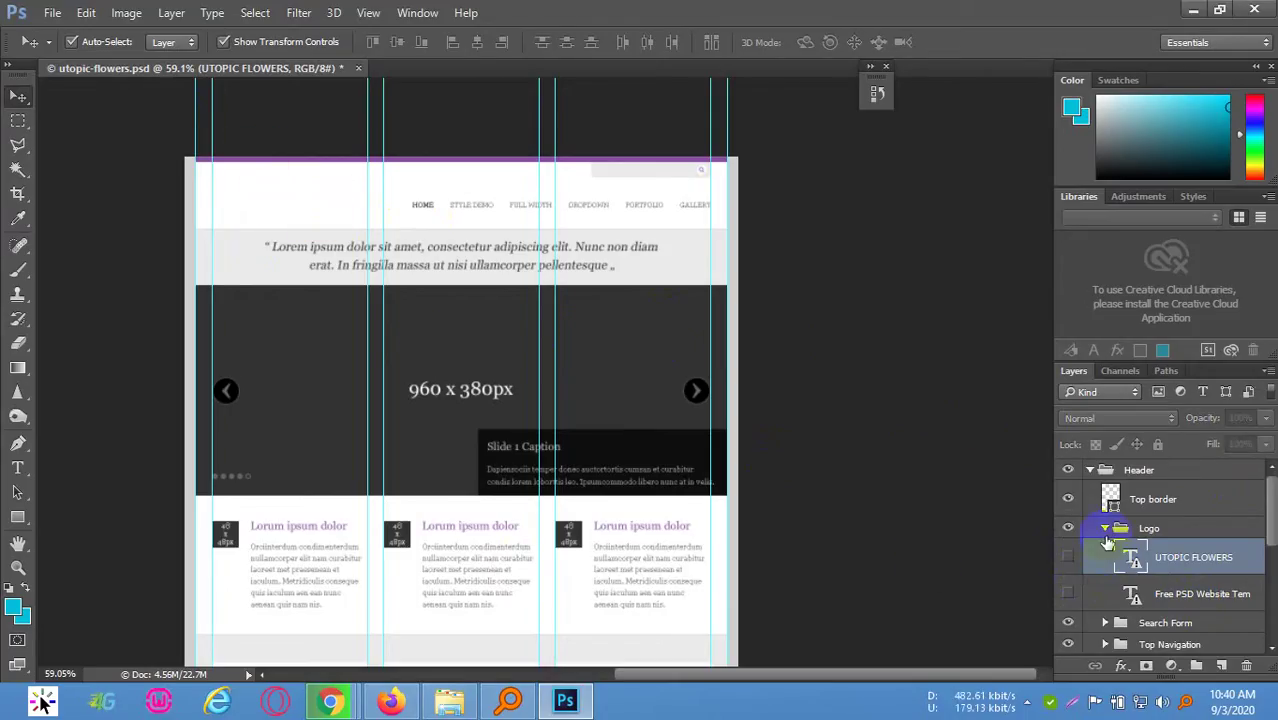
left_click(1069, 560)
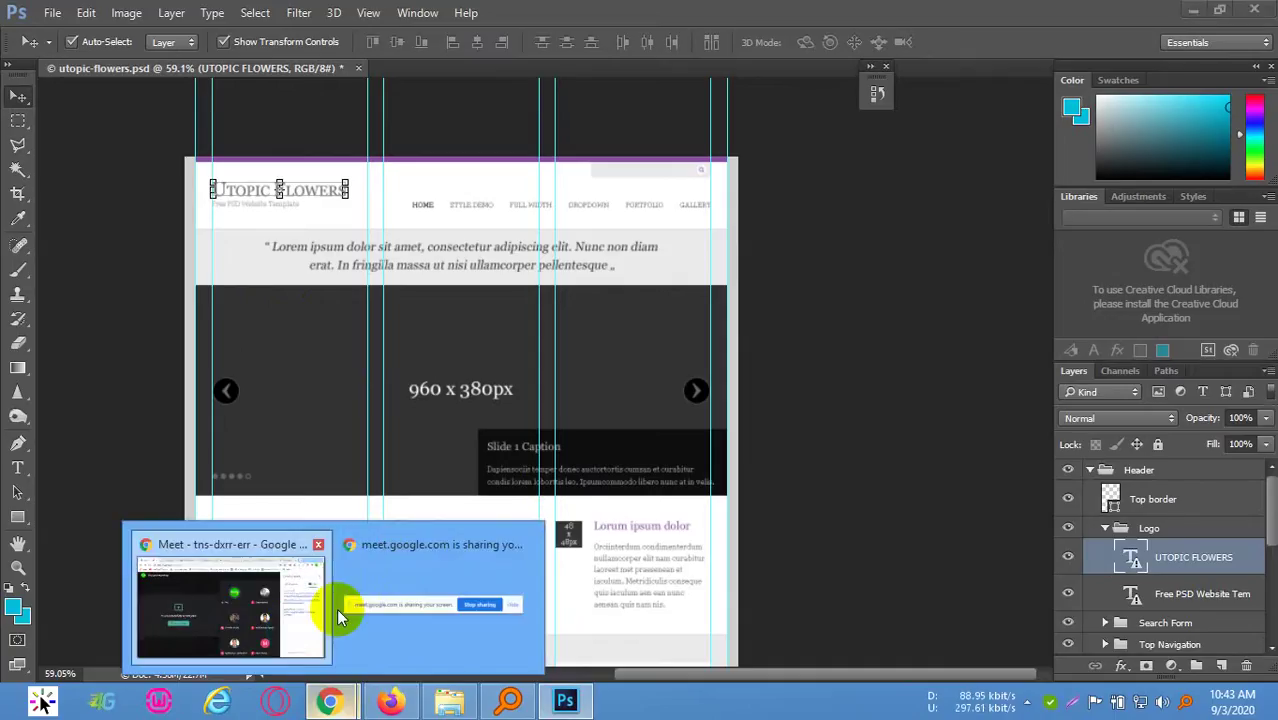
Switch to the Google Meet call in Chrome, show its participant list, and return to Photoshop
left_click(330, 606)
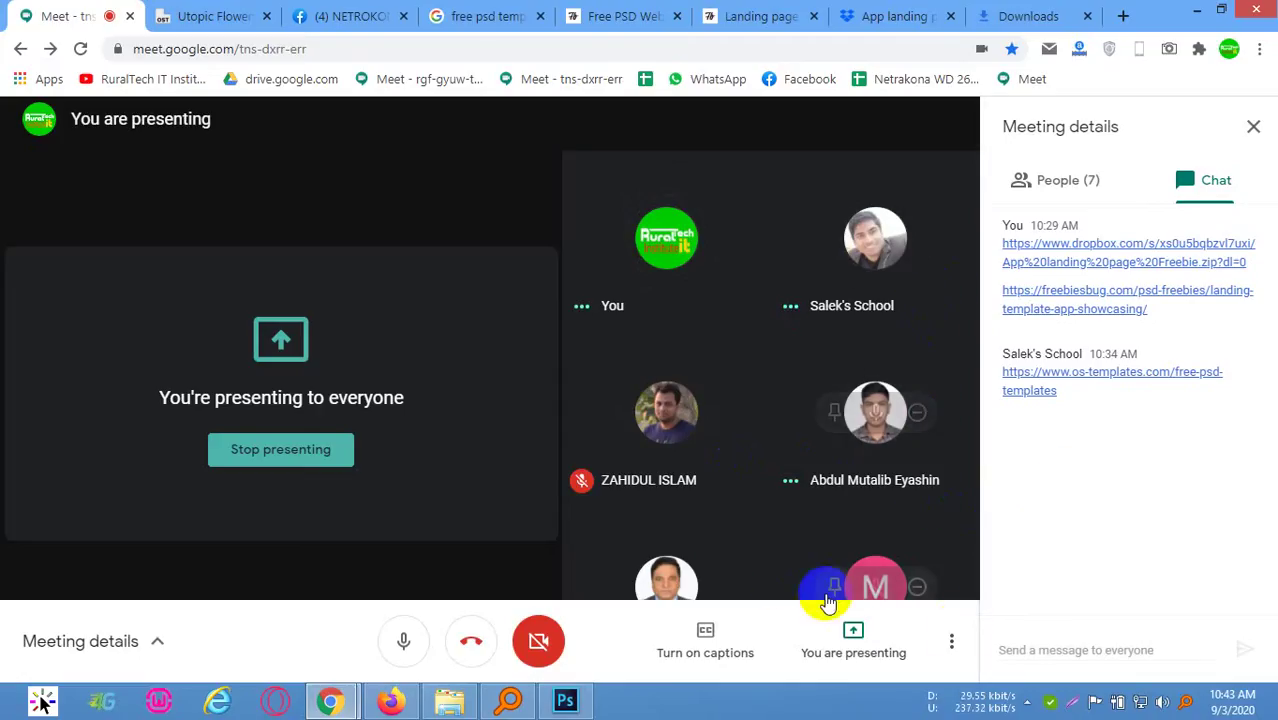
left_click(1056, 179)
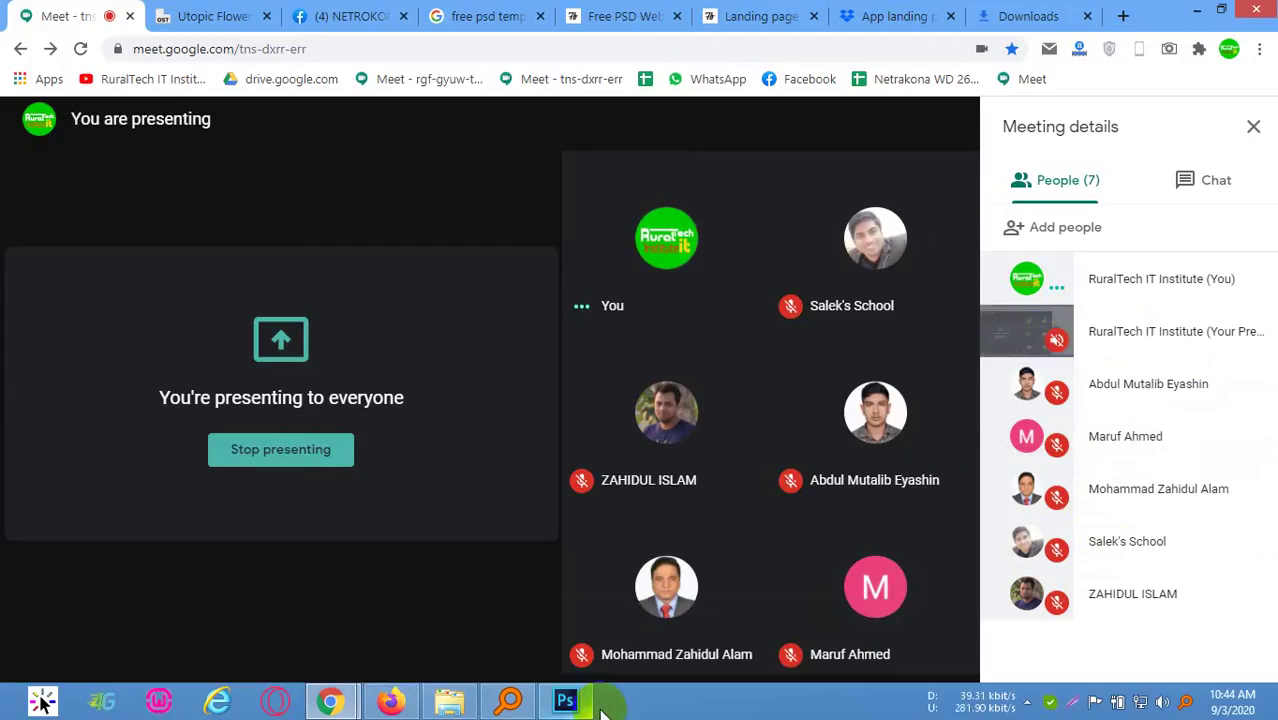
mouse_move(588, 706)
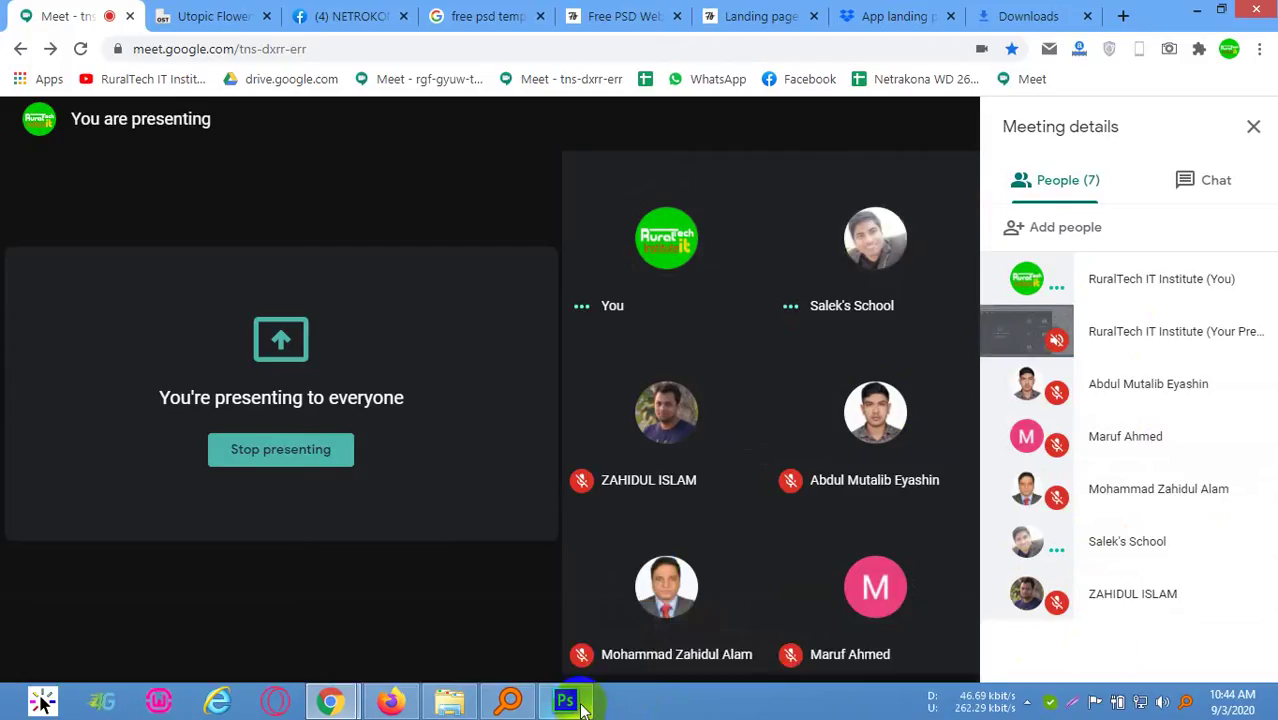
left_click(648, 596)
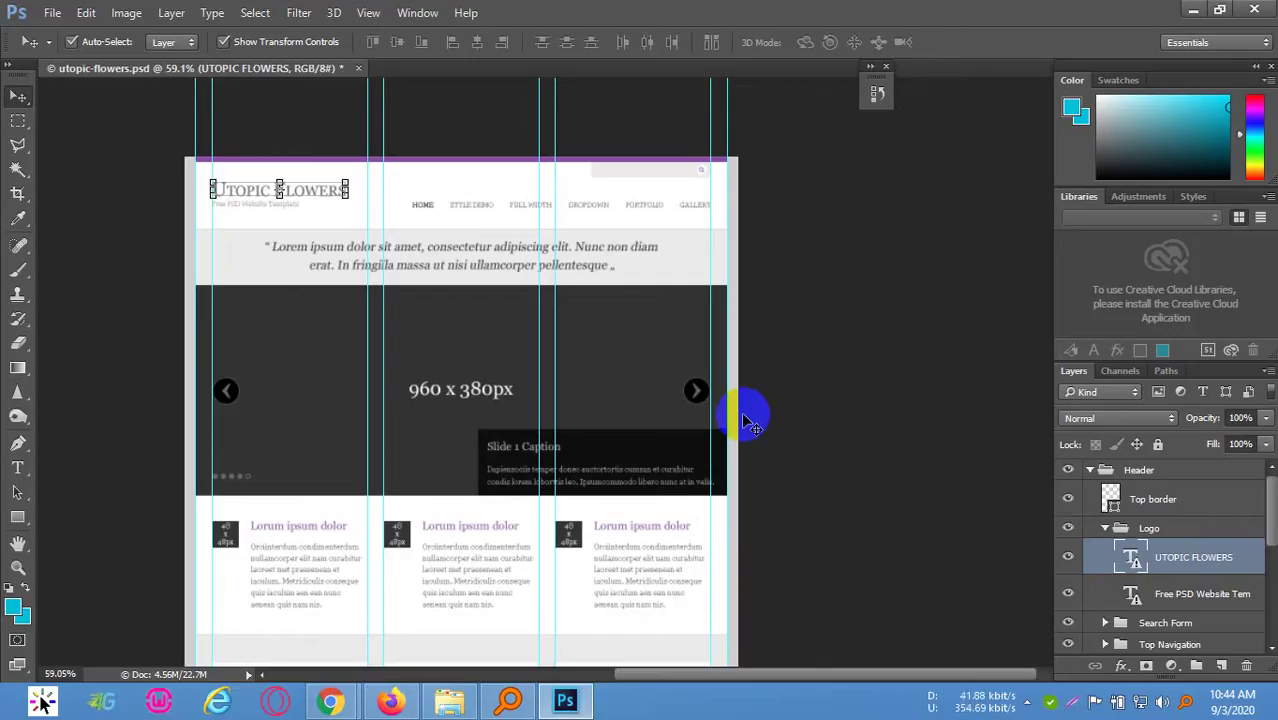
Examine the template's lower content sections, checking the Google Meet call once in between
scroll(745, 437, "down", 3)
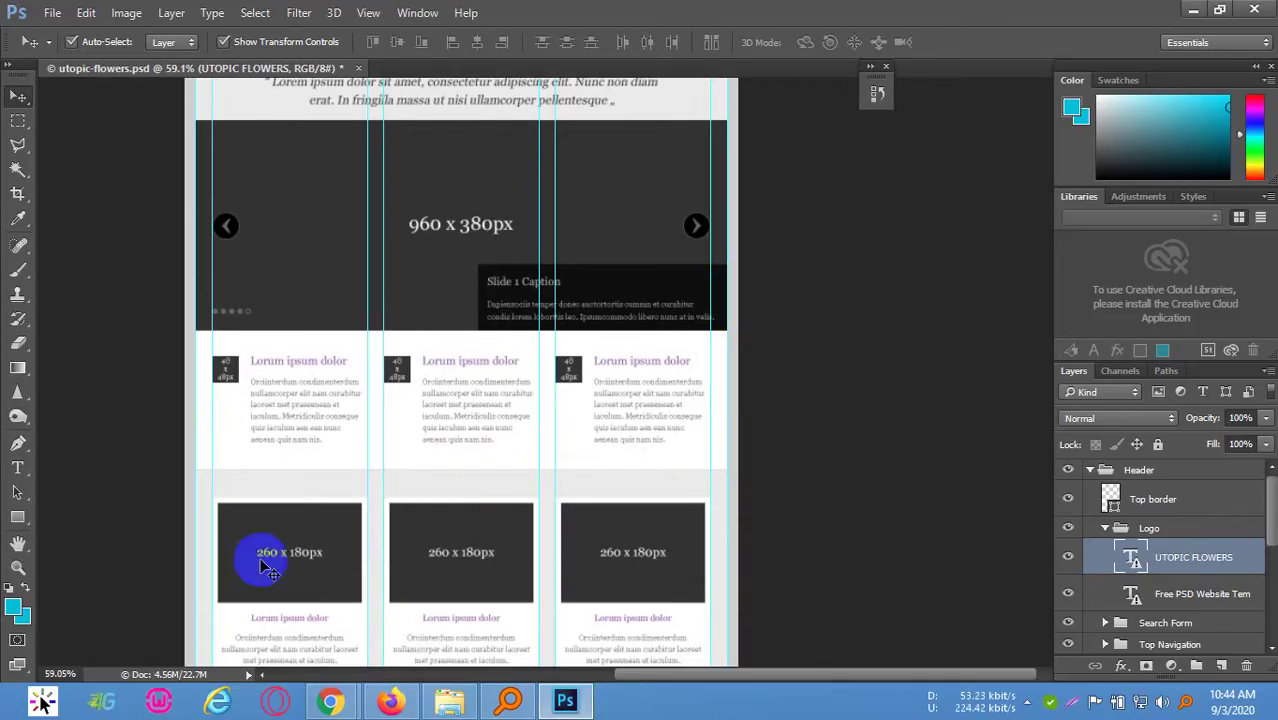
scroll(520, 512, "down", 1)
scroll(518, 512, "down", 1)
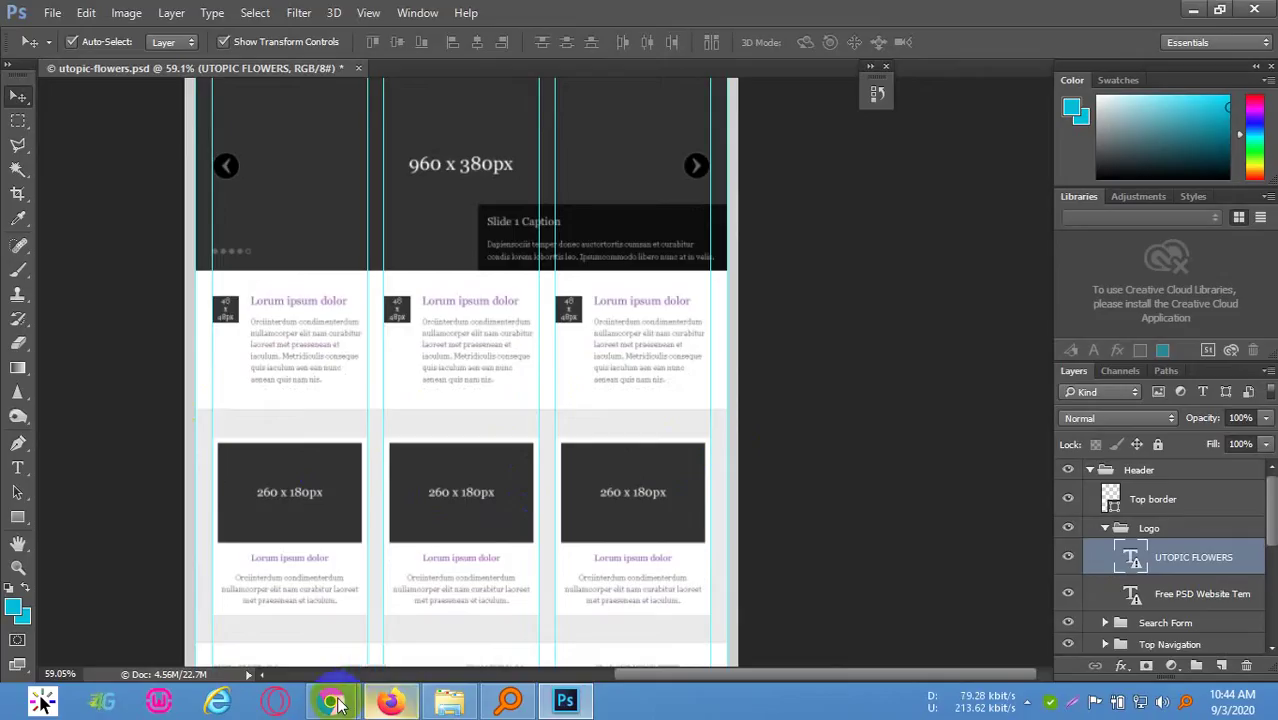
mouse_move(337, 703)
left_click(302, 520)
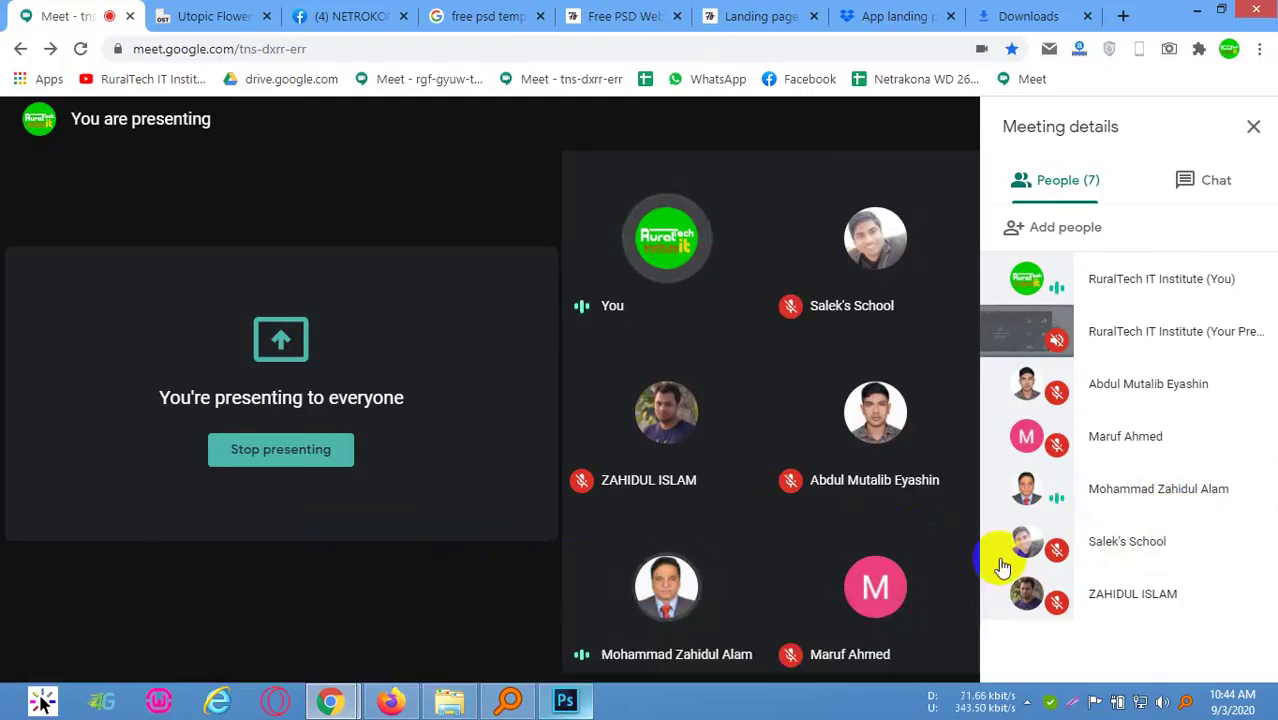
left_click(566, 701)
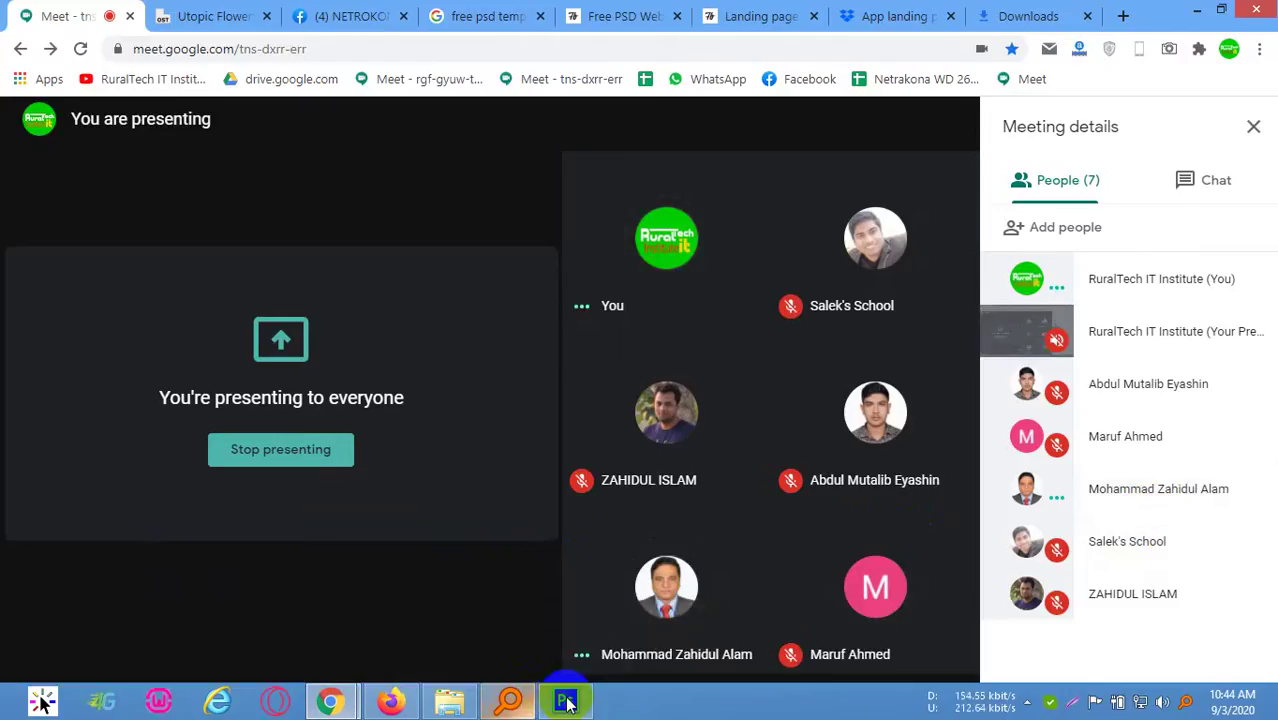
scroll(400, 445, "down", 3)
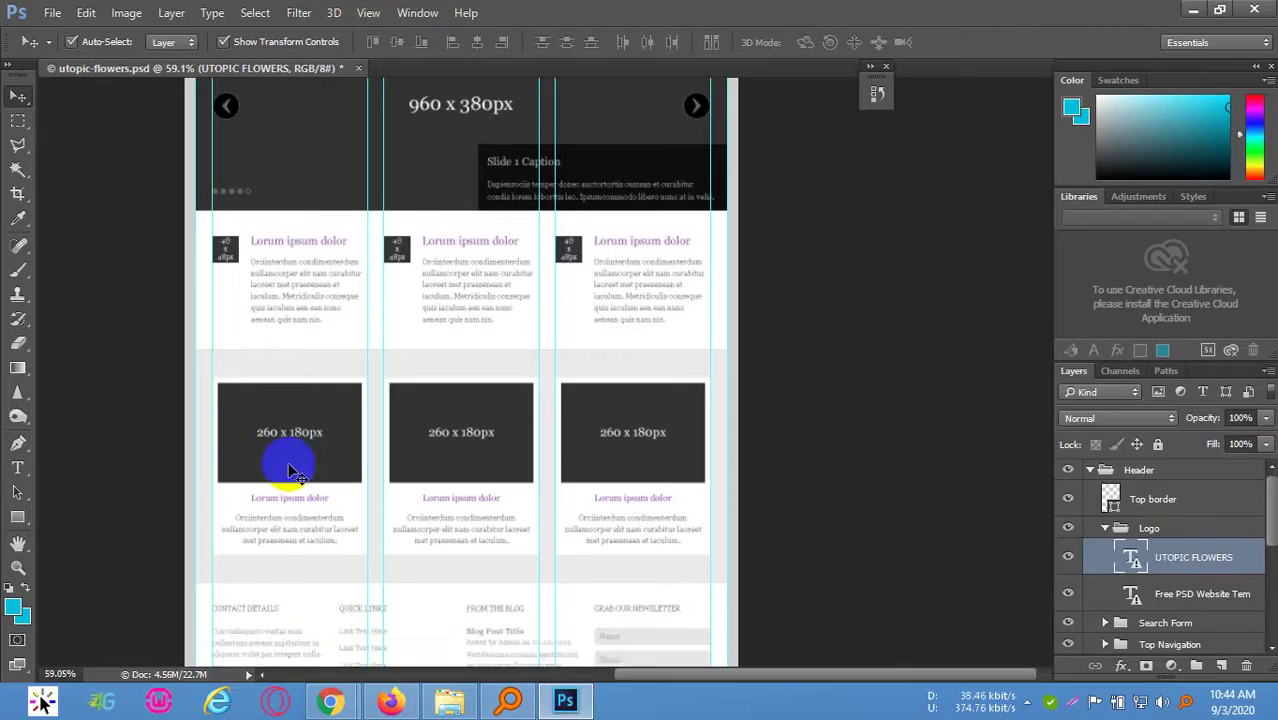
Examine the template from its footer up to the slider area, and clear the layer selection
scroll(445, 468, "down", 4)
scroll(442, 465, "up", 1)
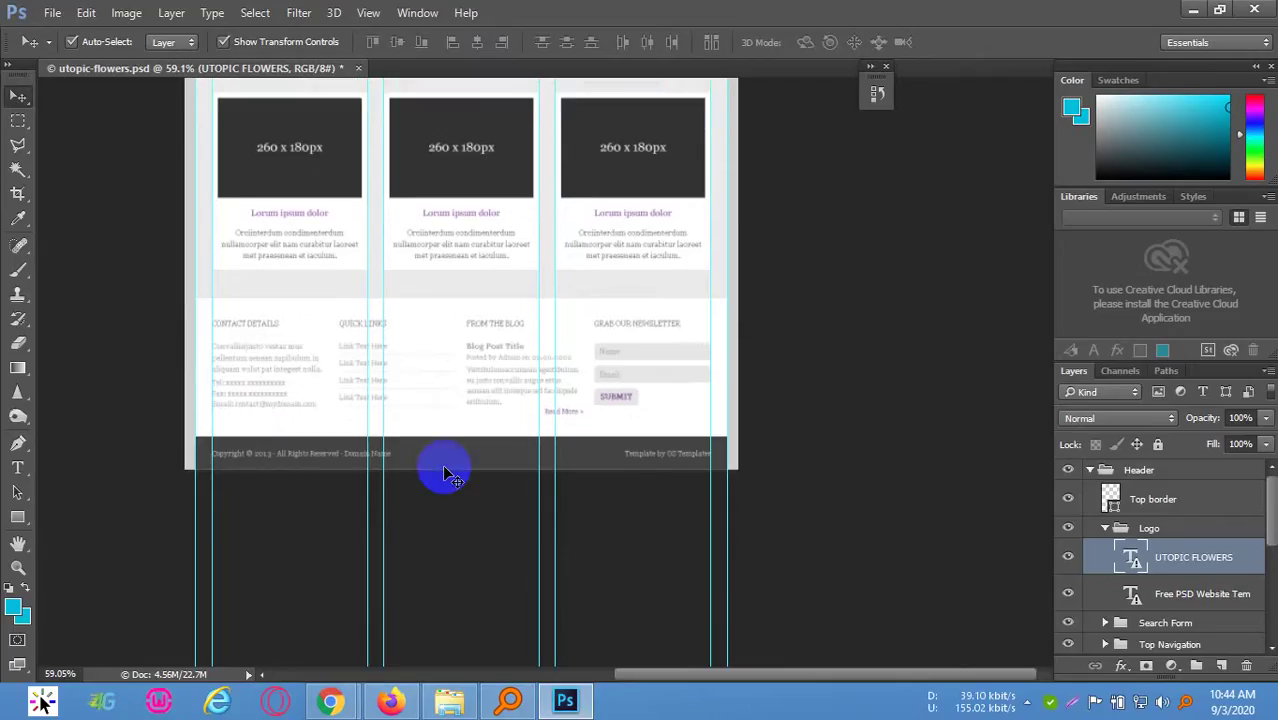
scroll(447, 470, "up", 2)
scroll(449, 470, "up", 3)
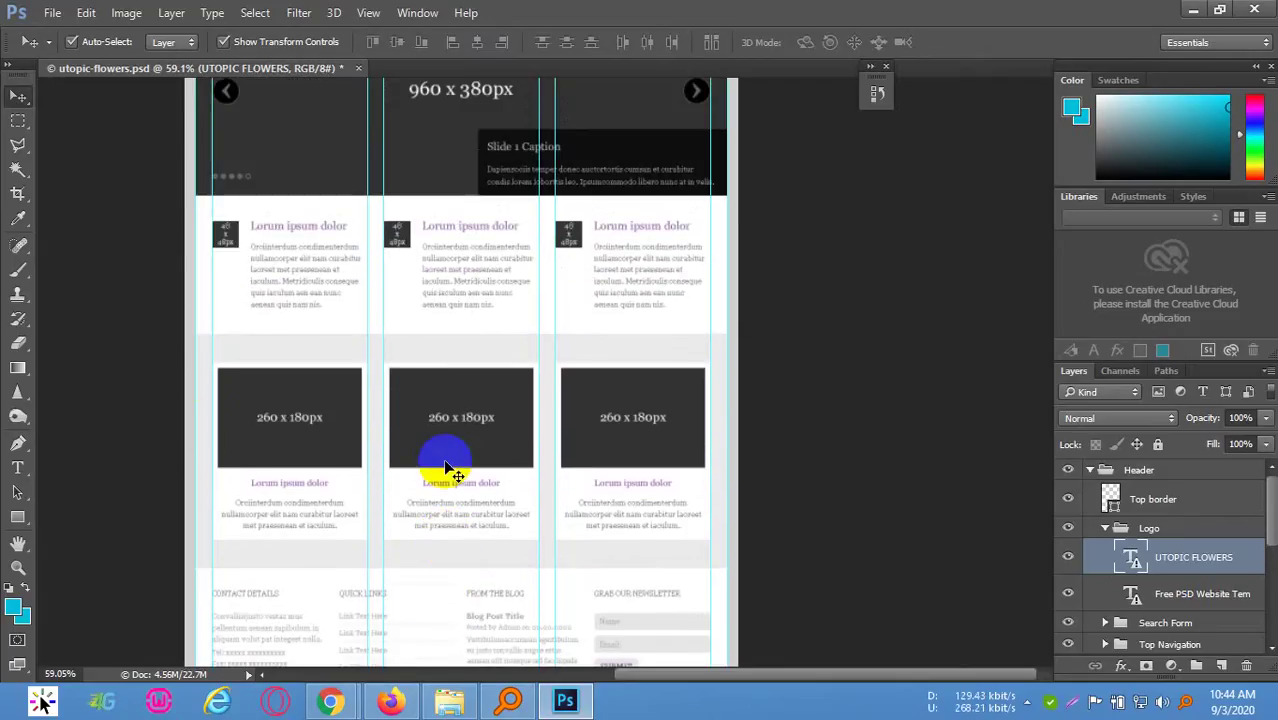
left_click_drag(370, 373, 728, 420)
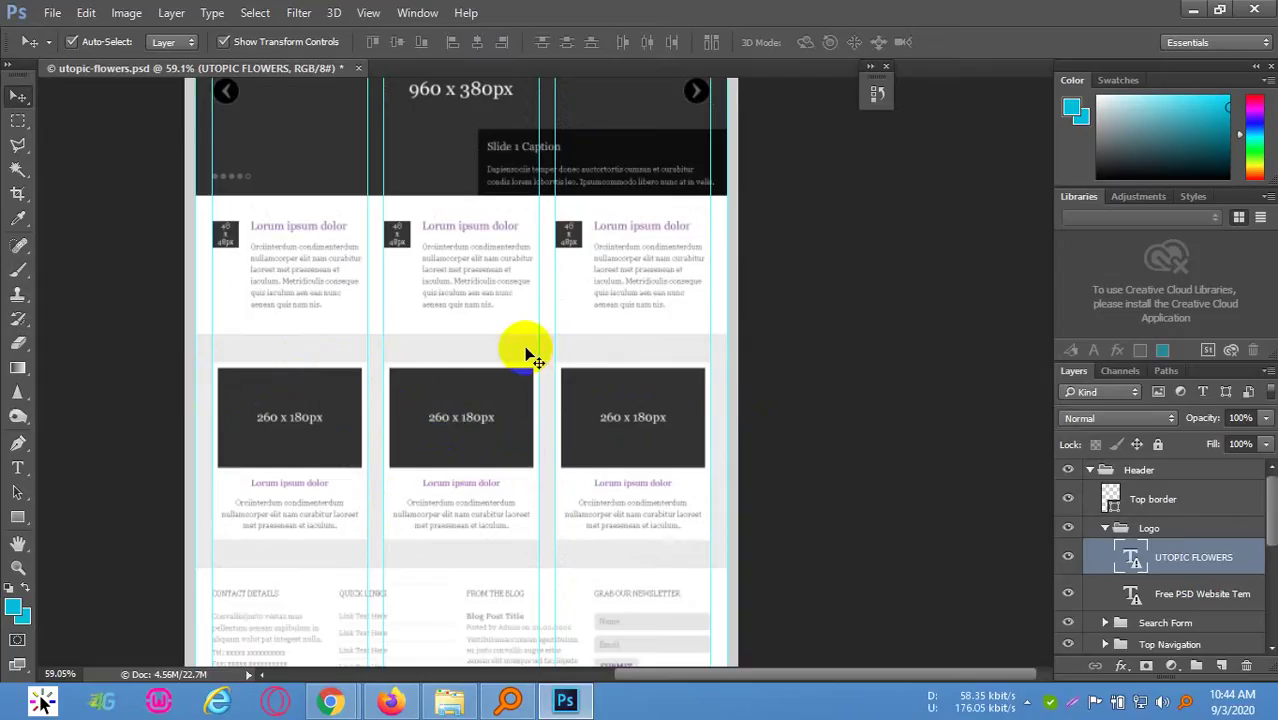
scroll(605, 393, "up", 2)
scroll(605, 393, "up", 8)
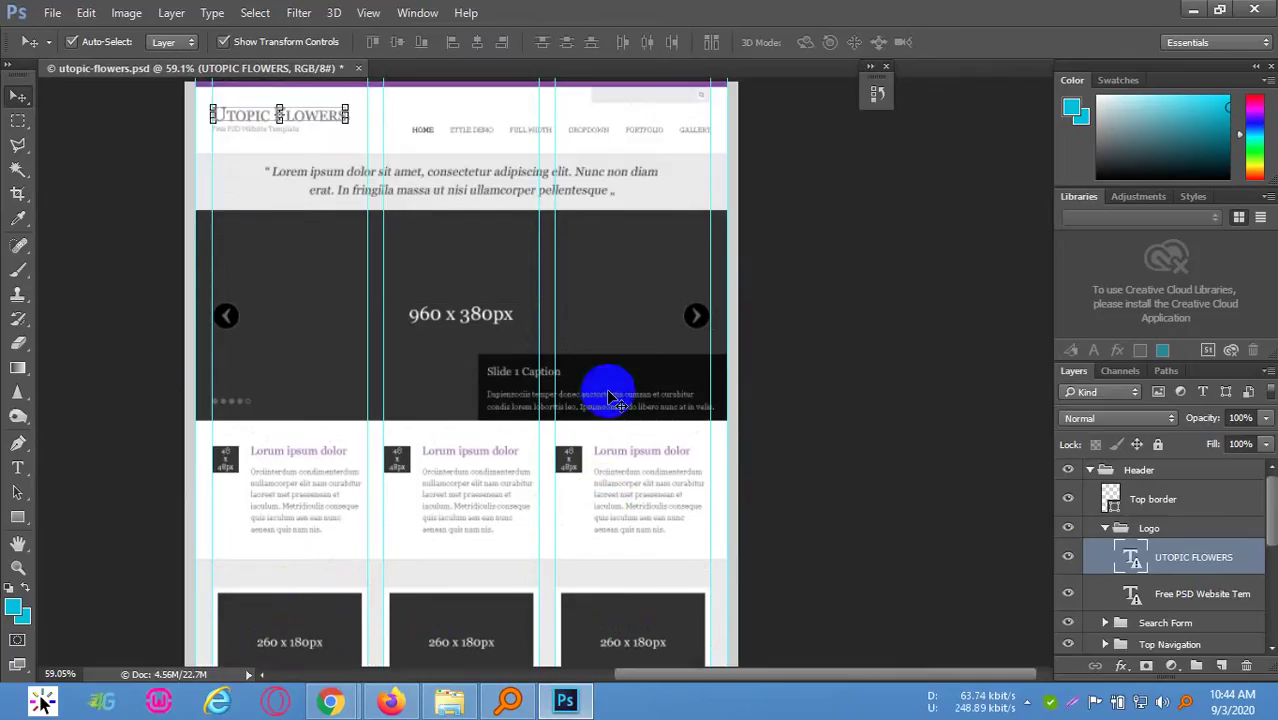
left_click(699, 246)
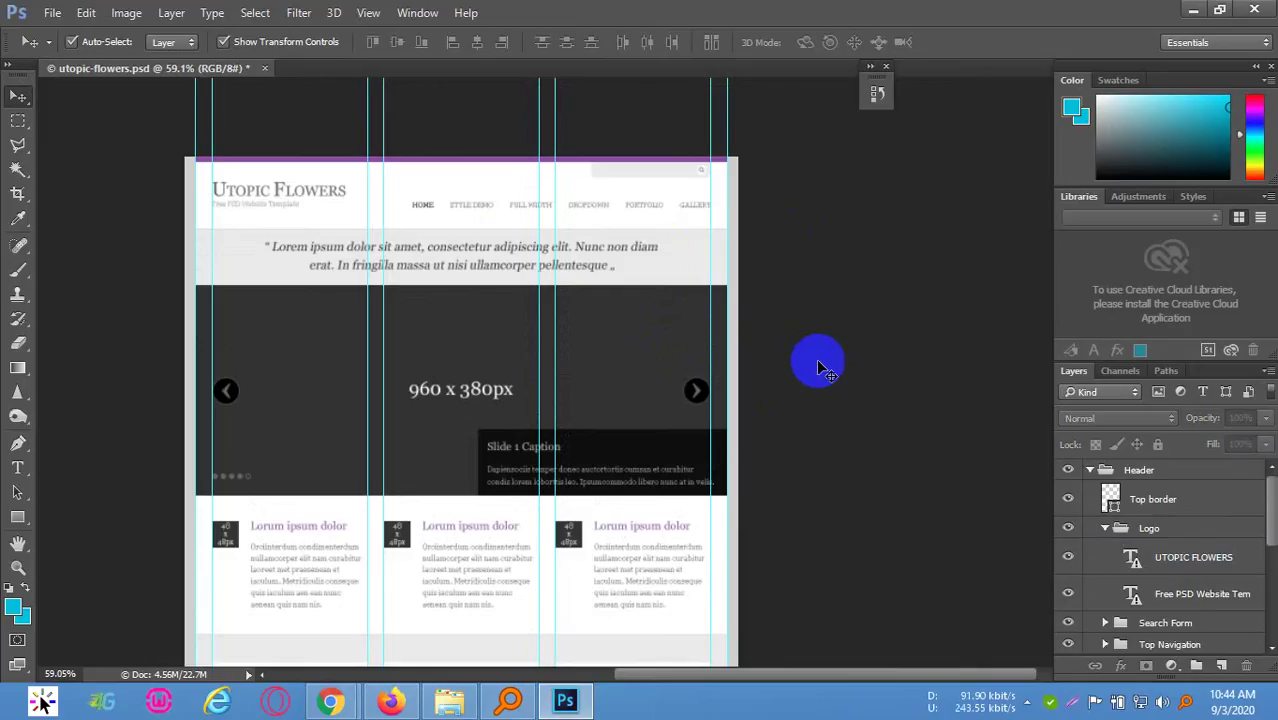
Pick the 260 x 180px placeholder images in the Latest Work section one after another, and clear the selection
scroll(531, 434, "down", 6)
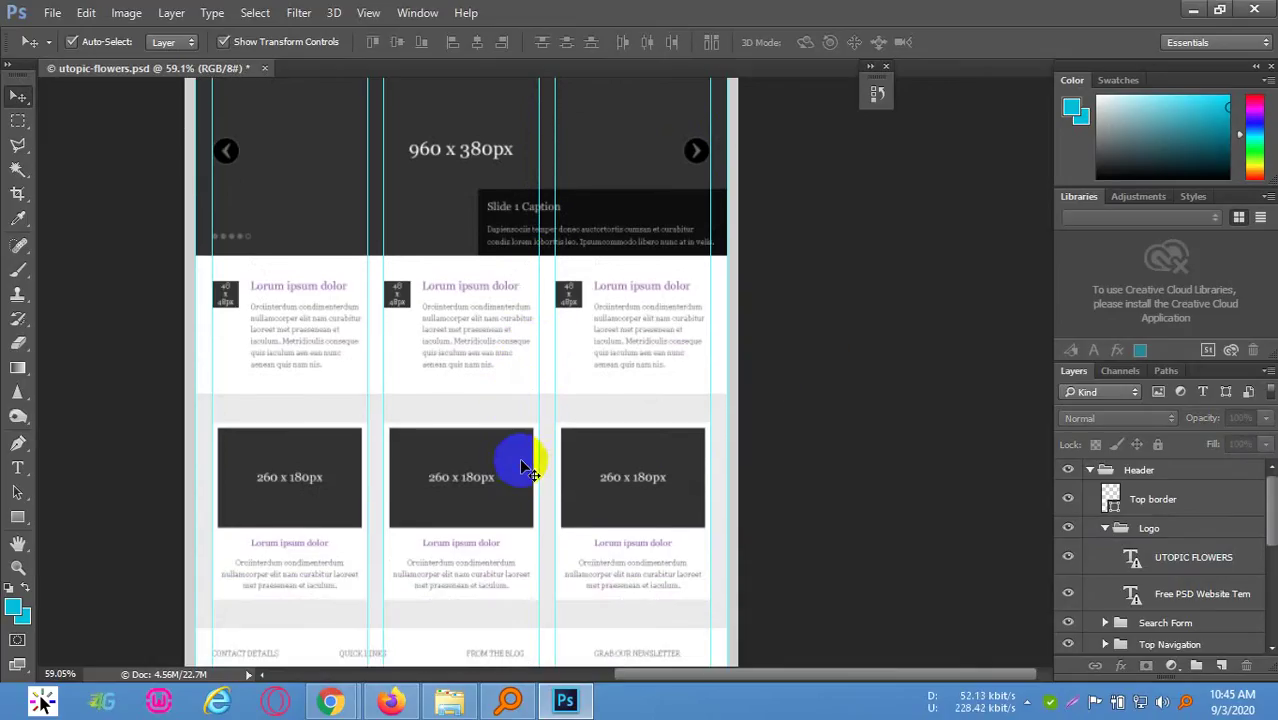
left_click(519, 466)
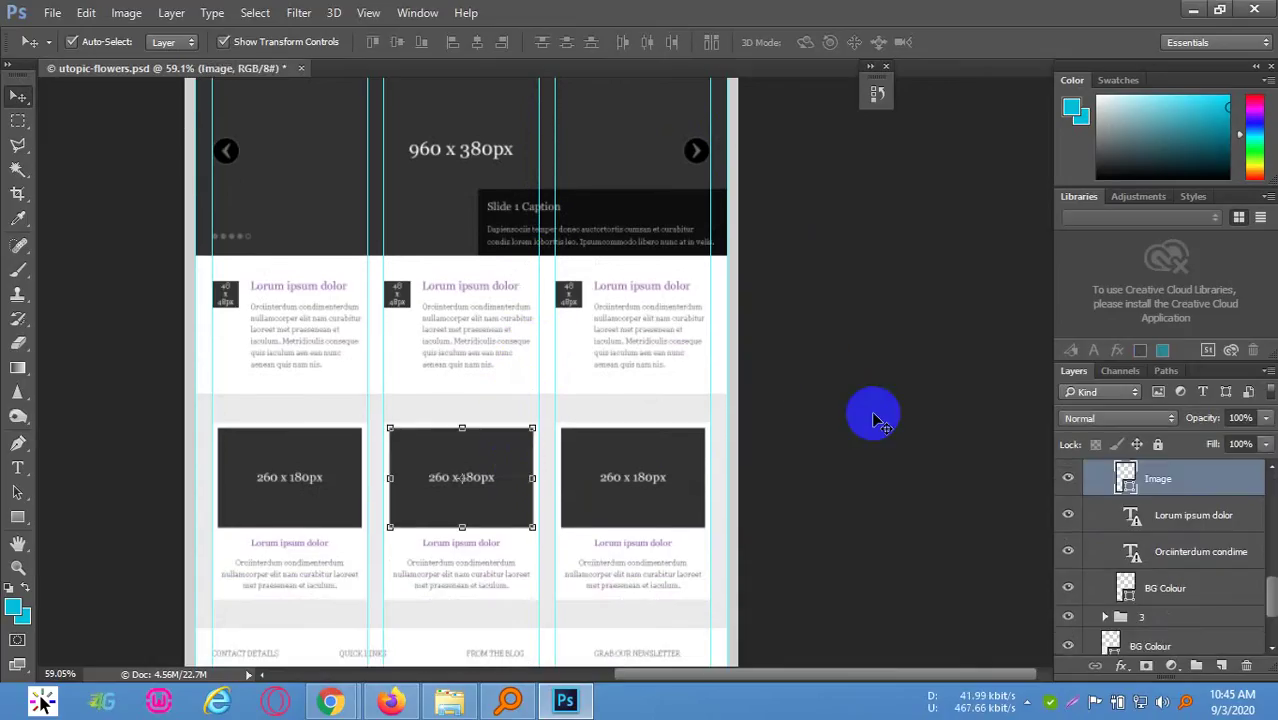
left_click(672, 464)
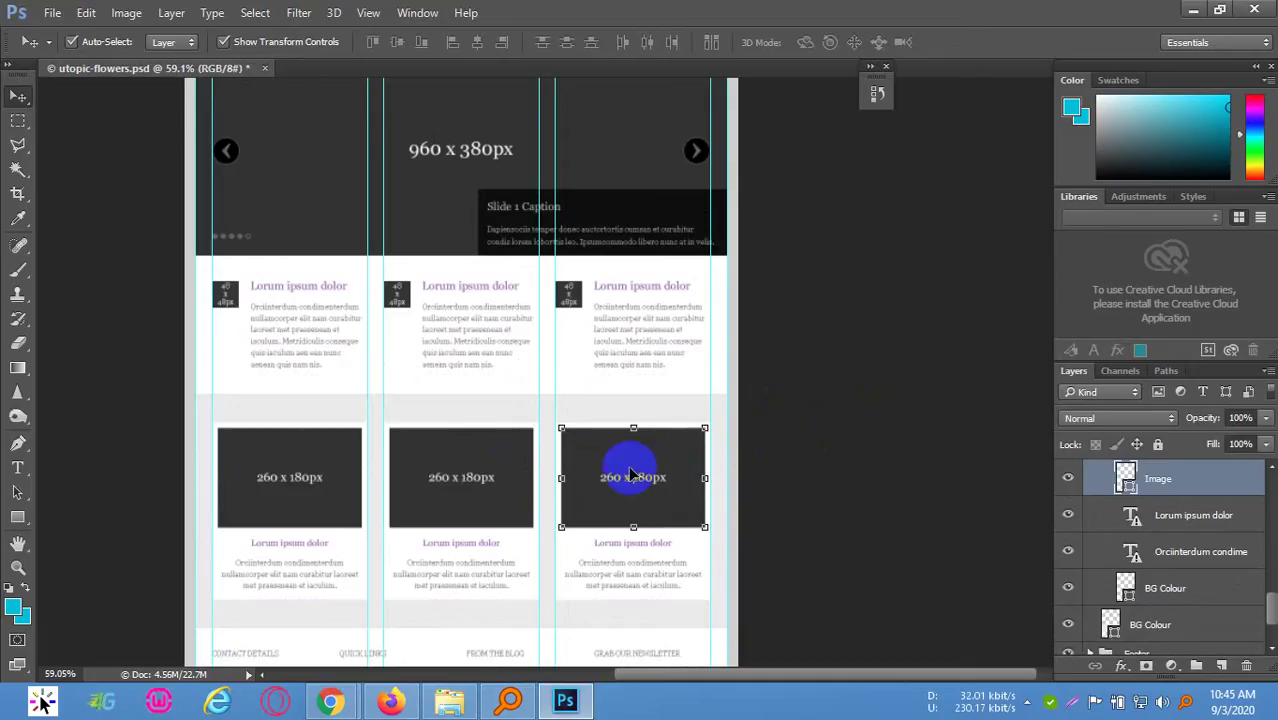
left_click(450, 480)
left_click(308, 477)
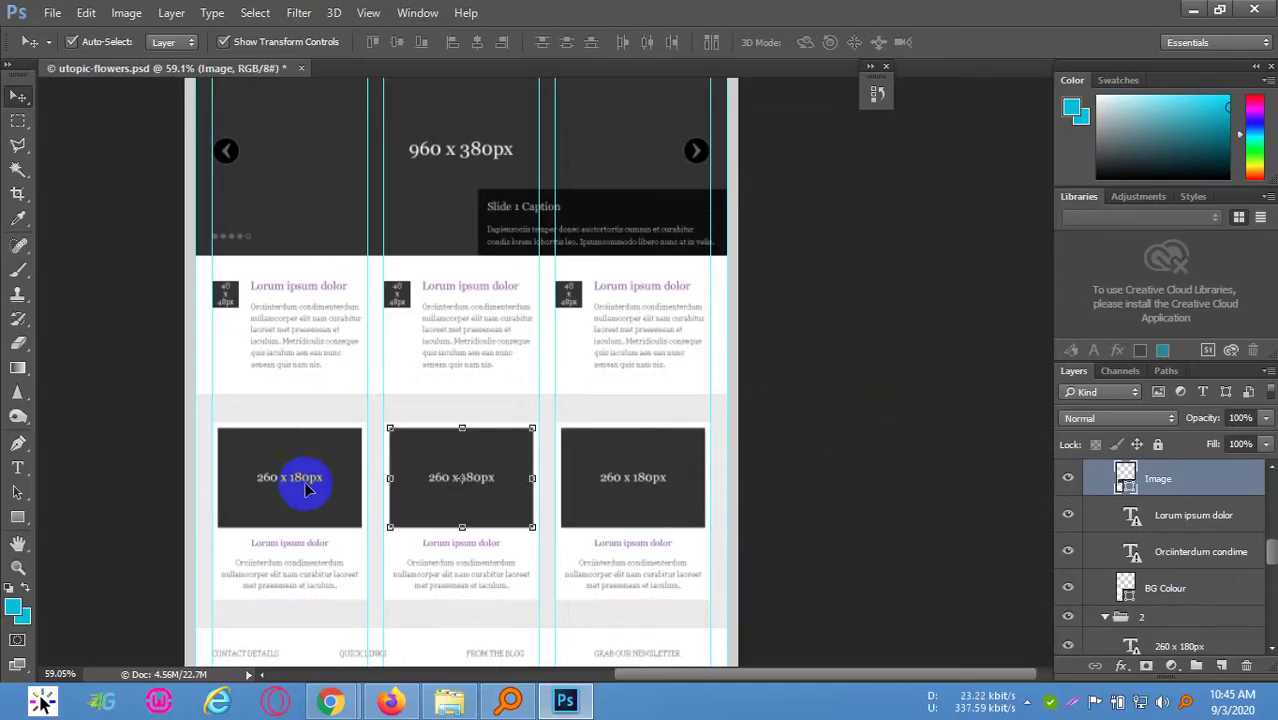
left_click(699, 471)
scroll(736, 471, "down", 2)
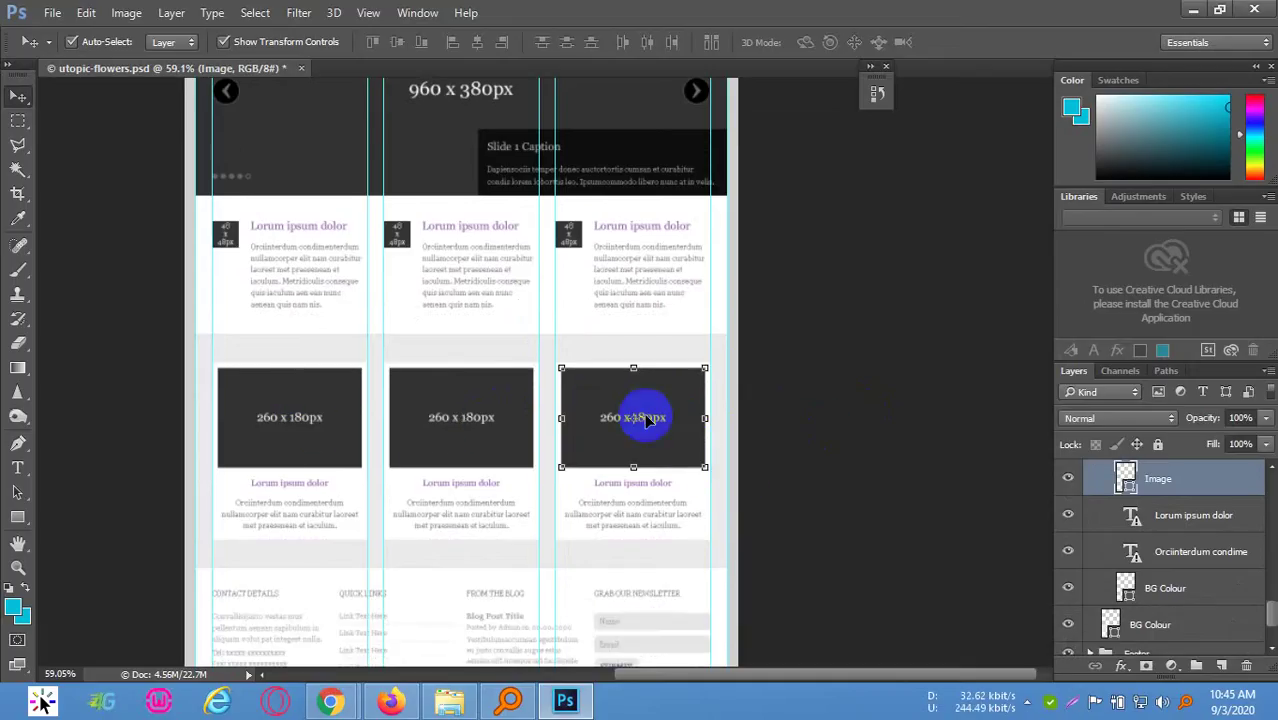
scroll(645, 462, "down", 2)
scroll(736, 410, "up", 4)
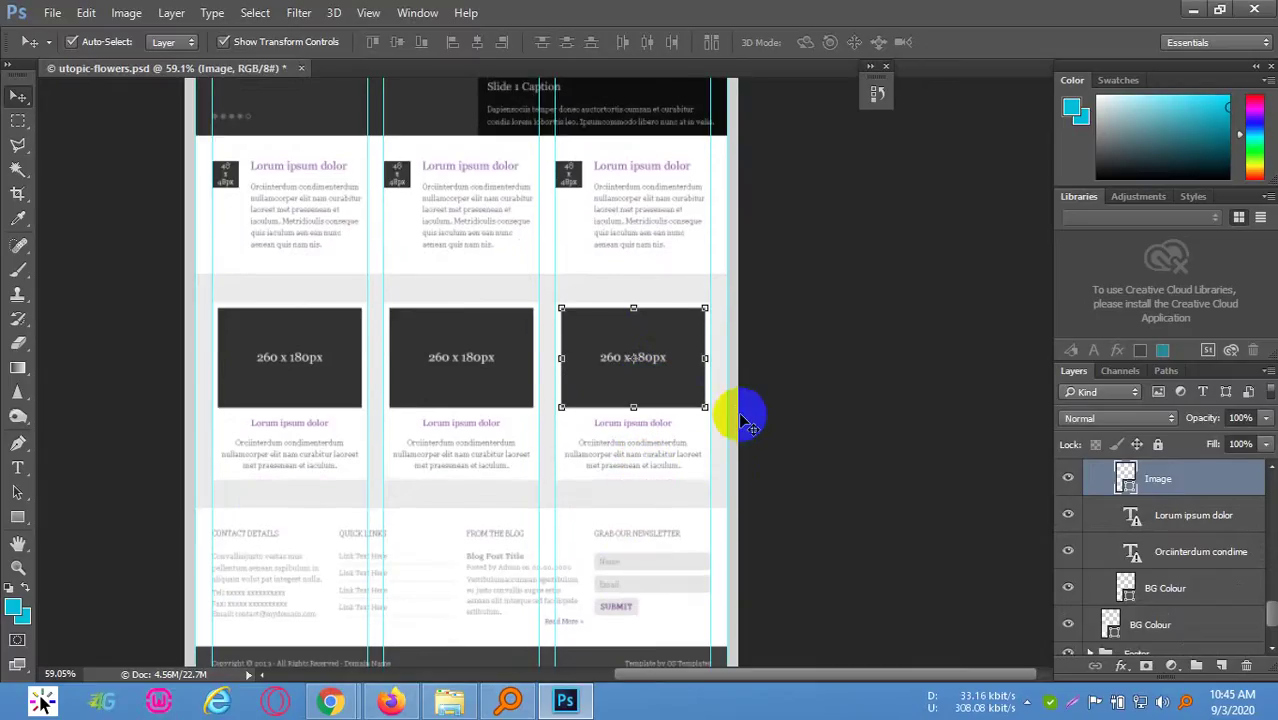
scroll(748, 420, "up", 4)
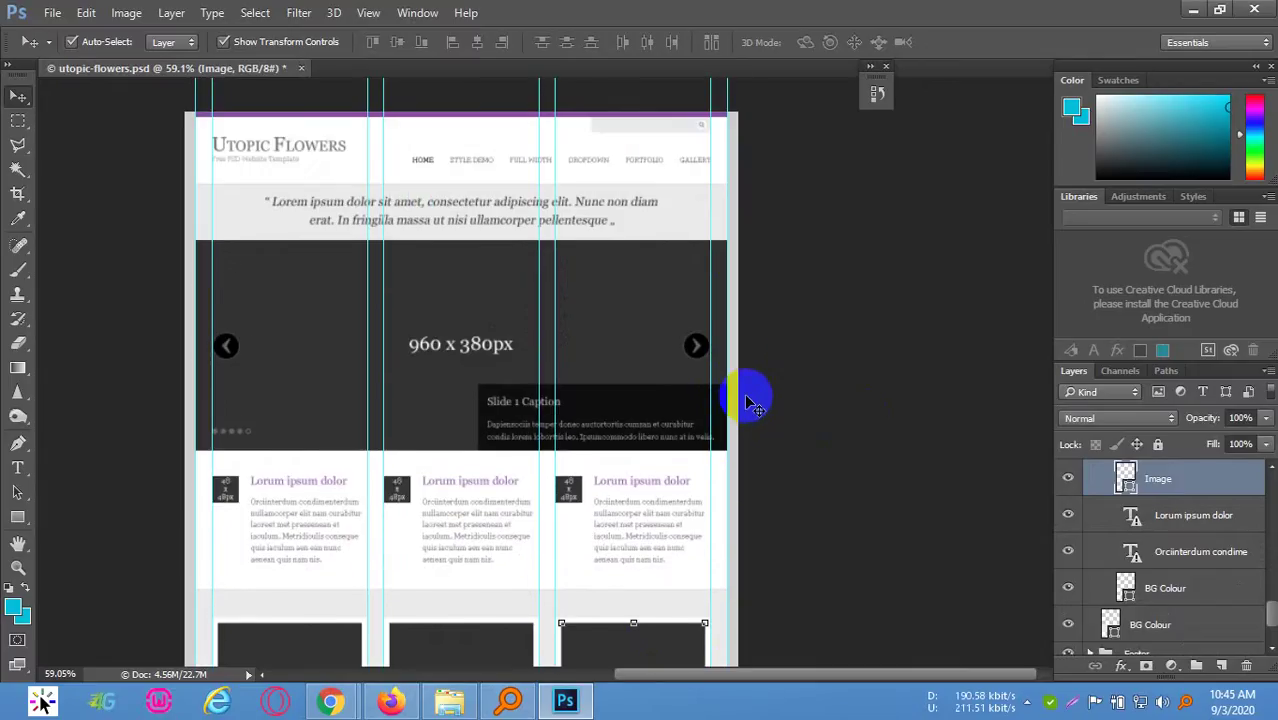
left_click(800, 358)
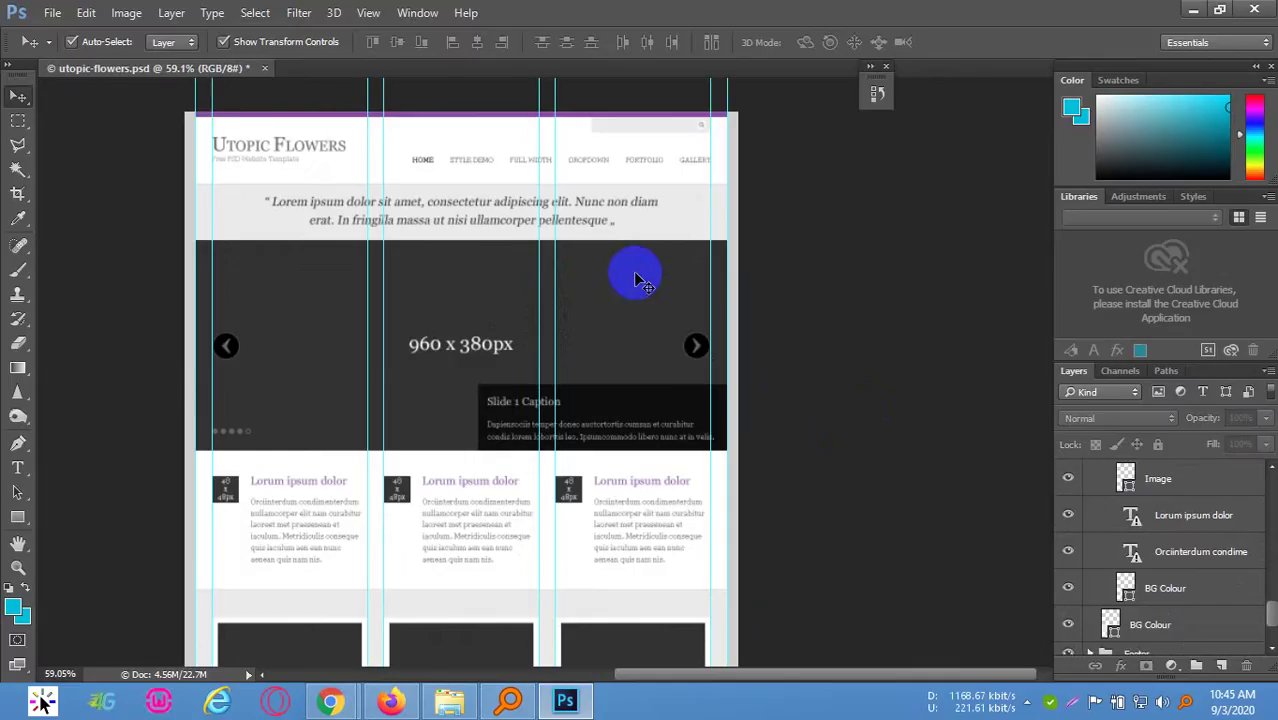
Select the 960 x 380px slider placeholder on the canvas twice, clearing the selection each time
left_click(643, 317)
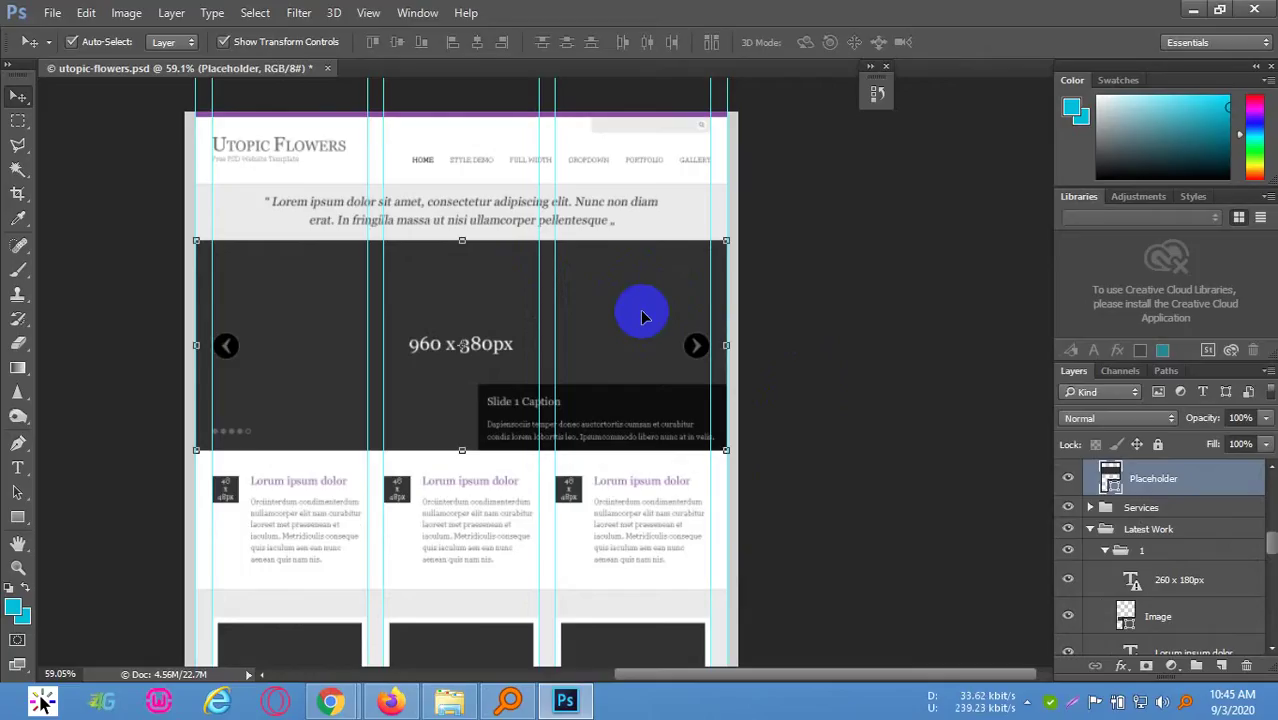
left_click(818, 320)
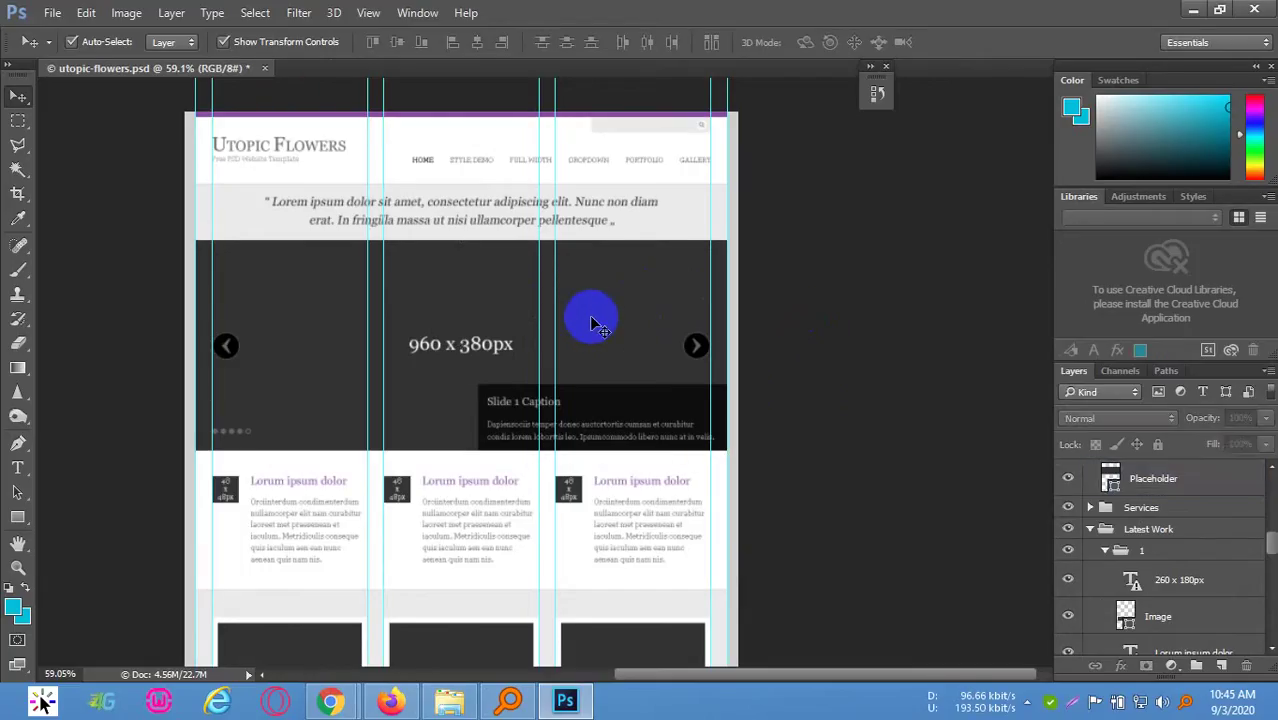
left_click(636, 284)
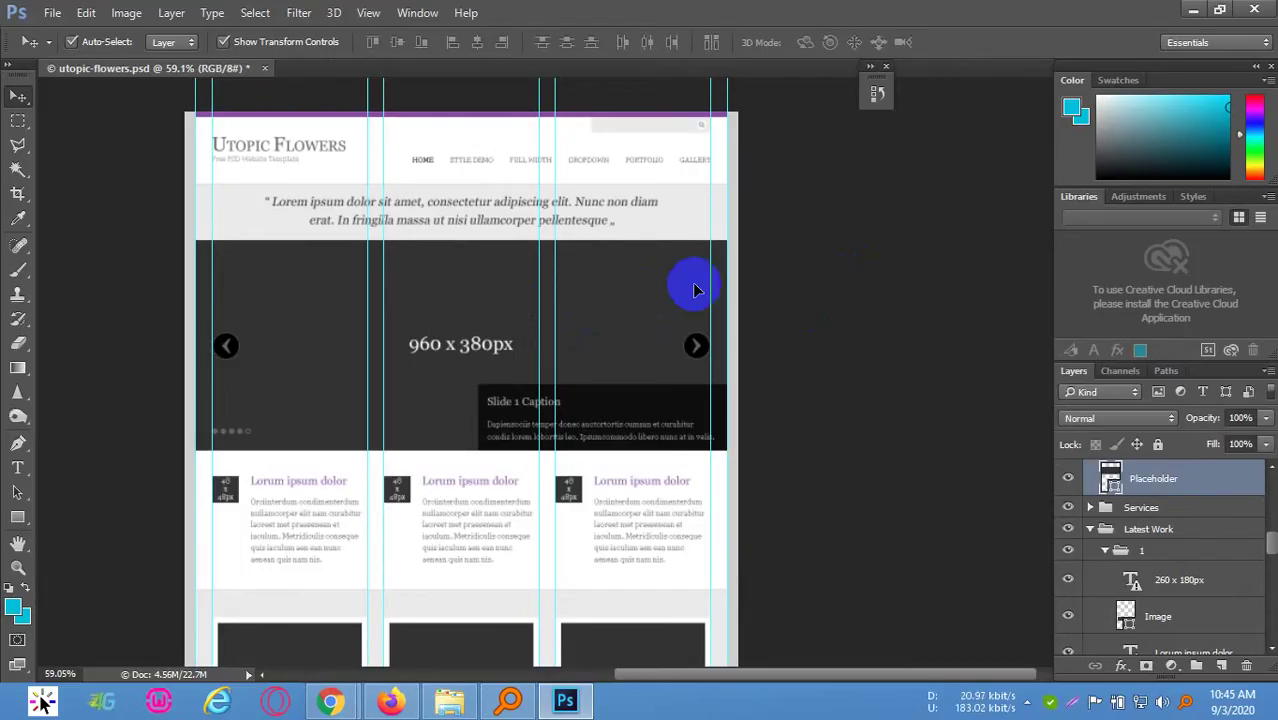
left_click(787, 277)
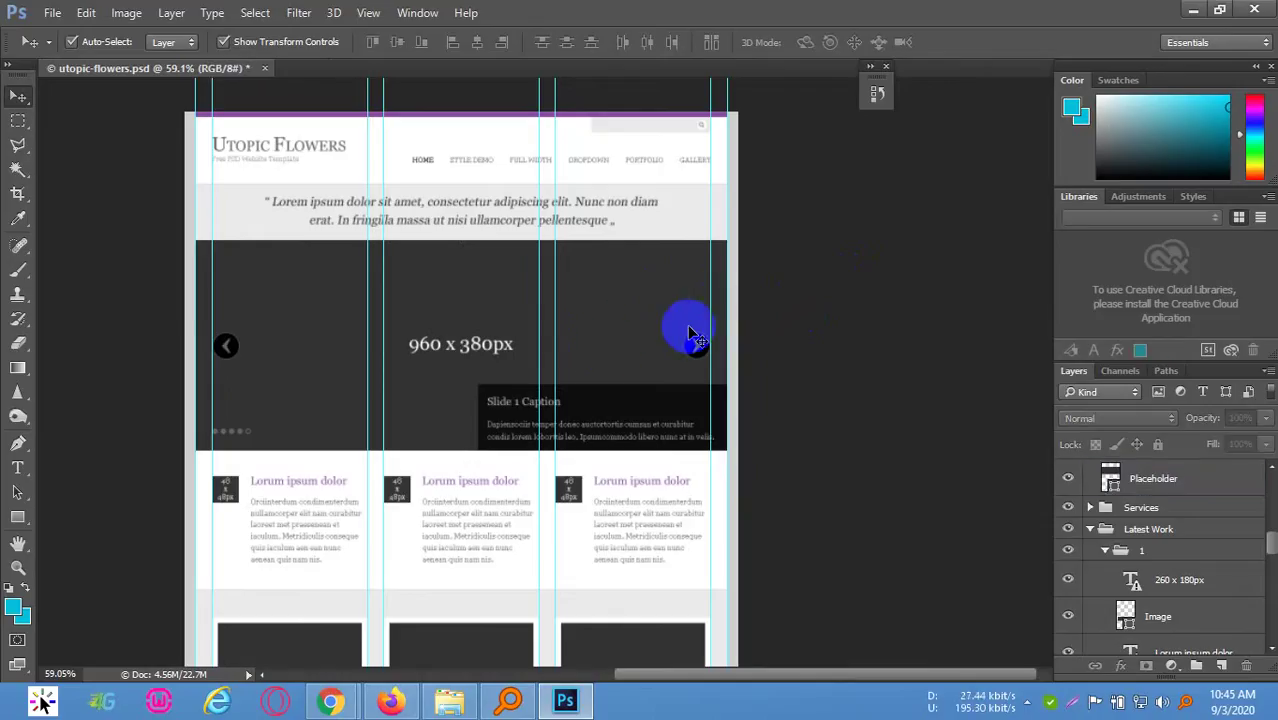
Check the class 16 folder in File Explorer, return to Photoshop and look over the template
scroll(430, 468, "down", 1)
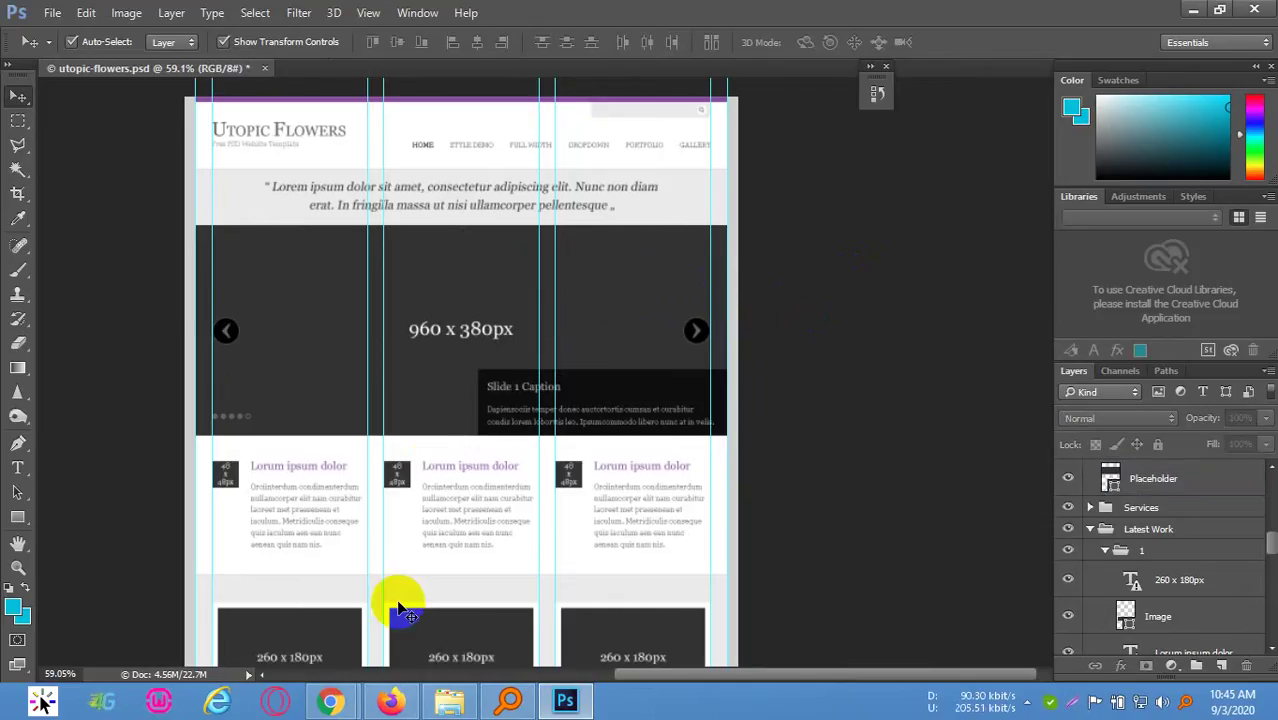
left_click(448, 702)
left_click(561, 330)
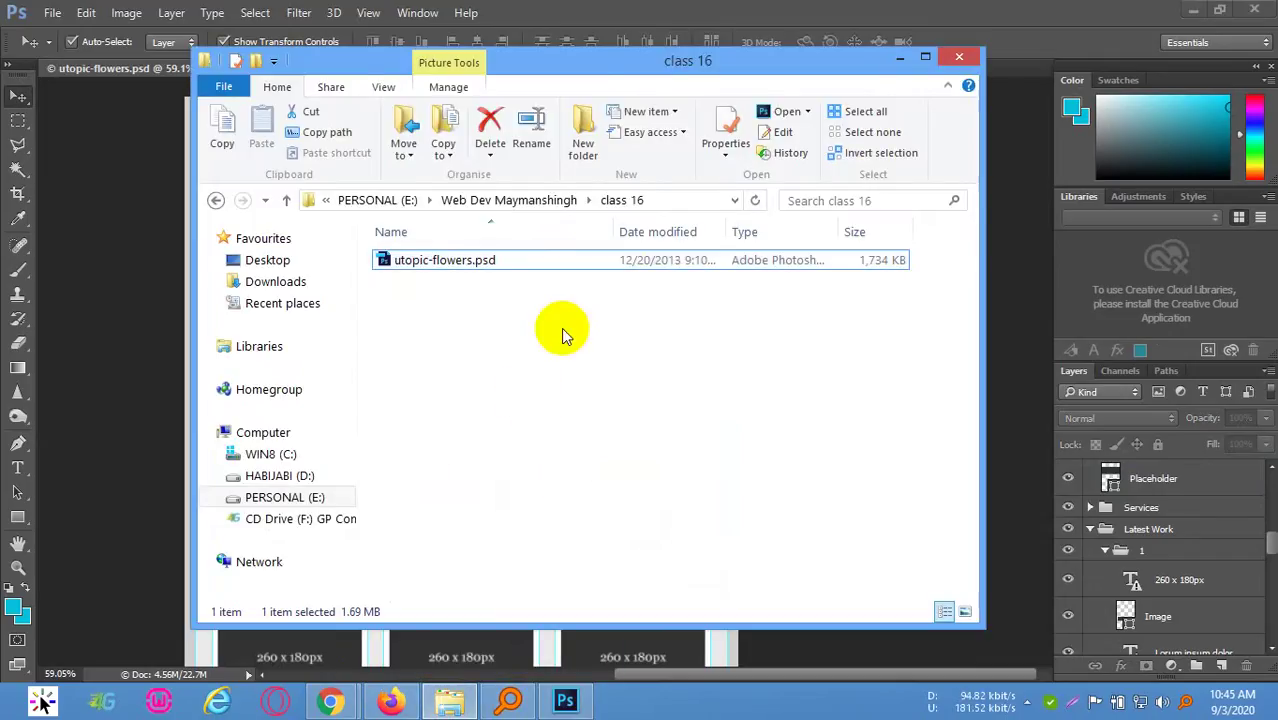
left_click(1022, 28)
scroll(650, 380, "down", 5)
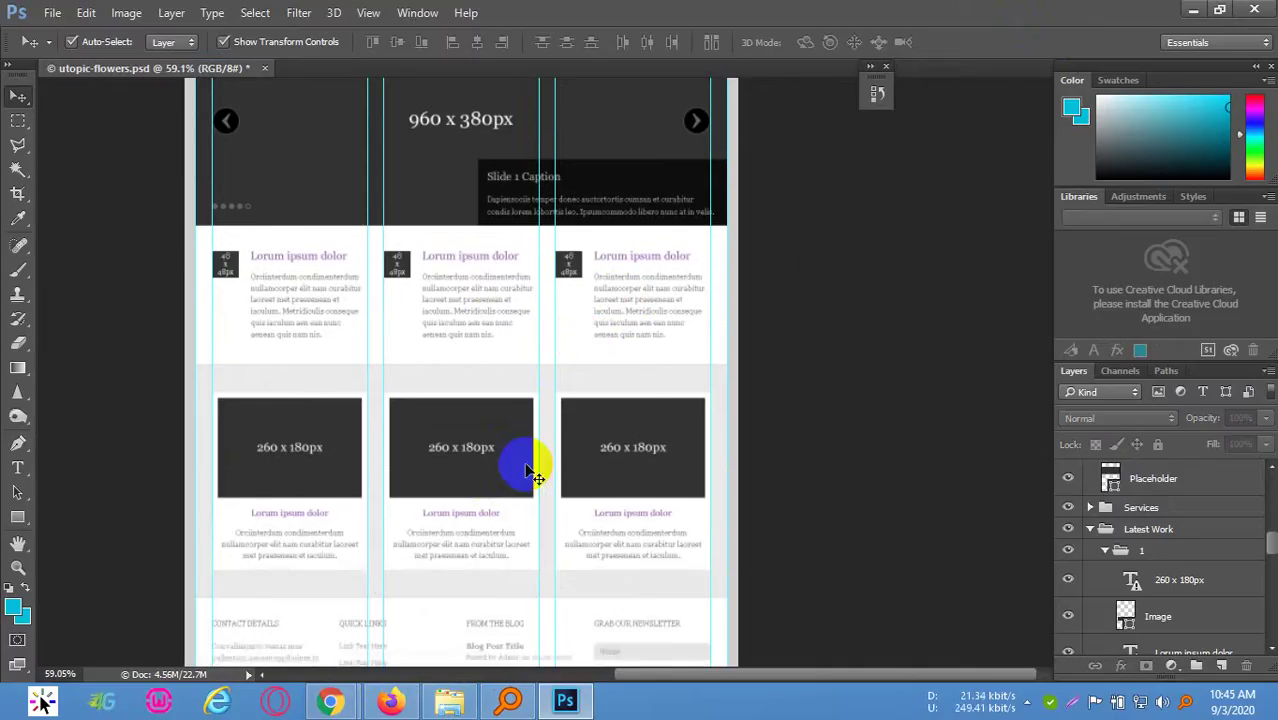
scroll(490, 497, "up", 5)
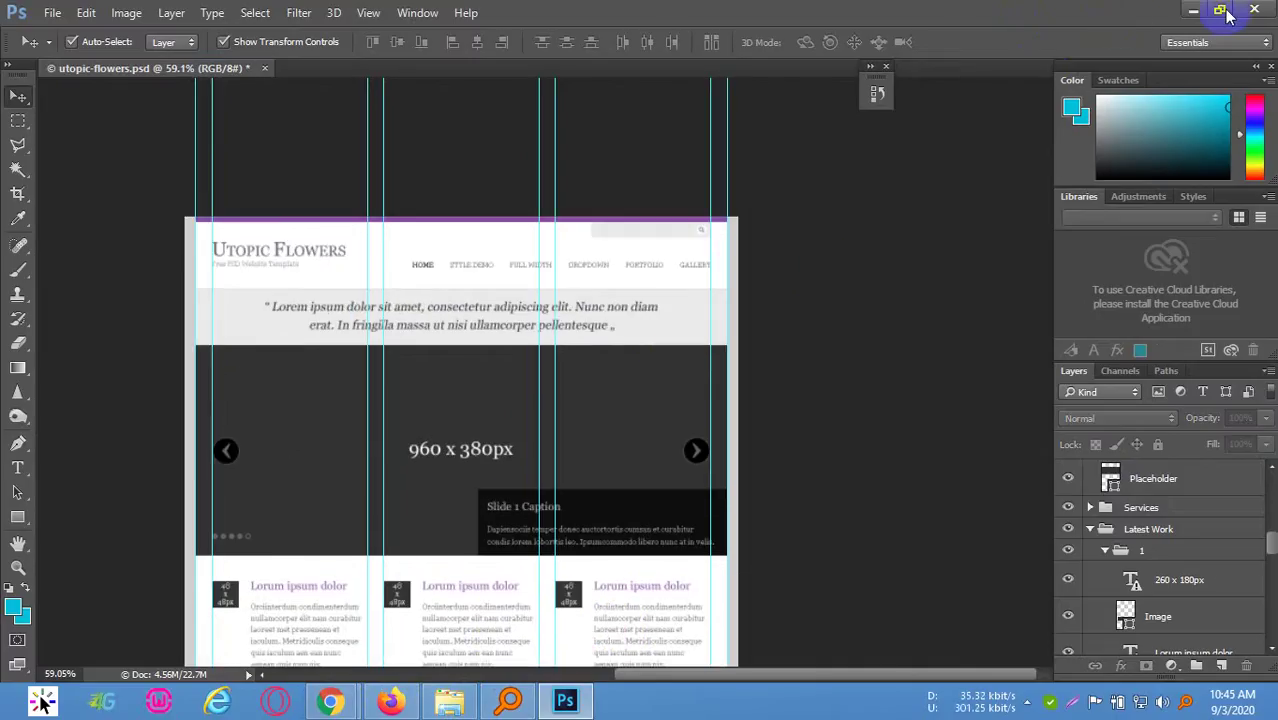
Bring up the class 16 folder, switch to the Google Meet call in Chrome and show the Downloads page
left_click(447, 703)
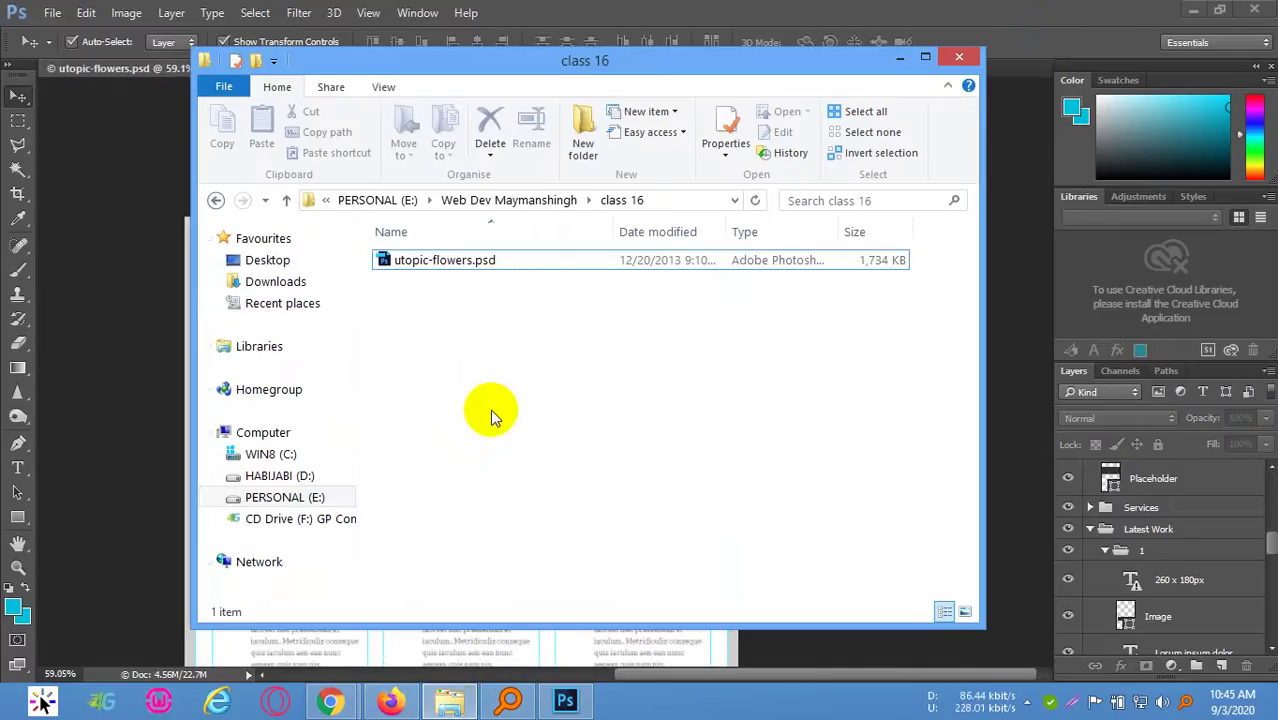
mouse_move(345, 700)
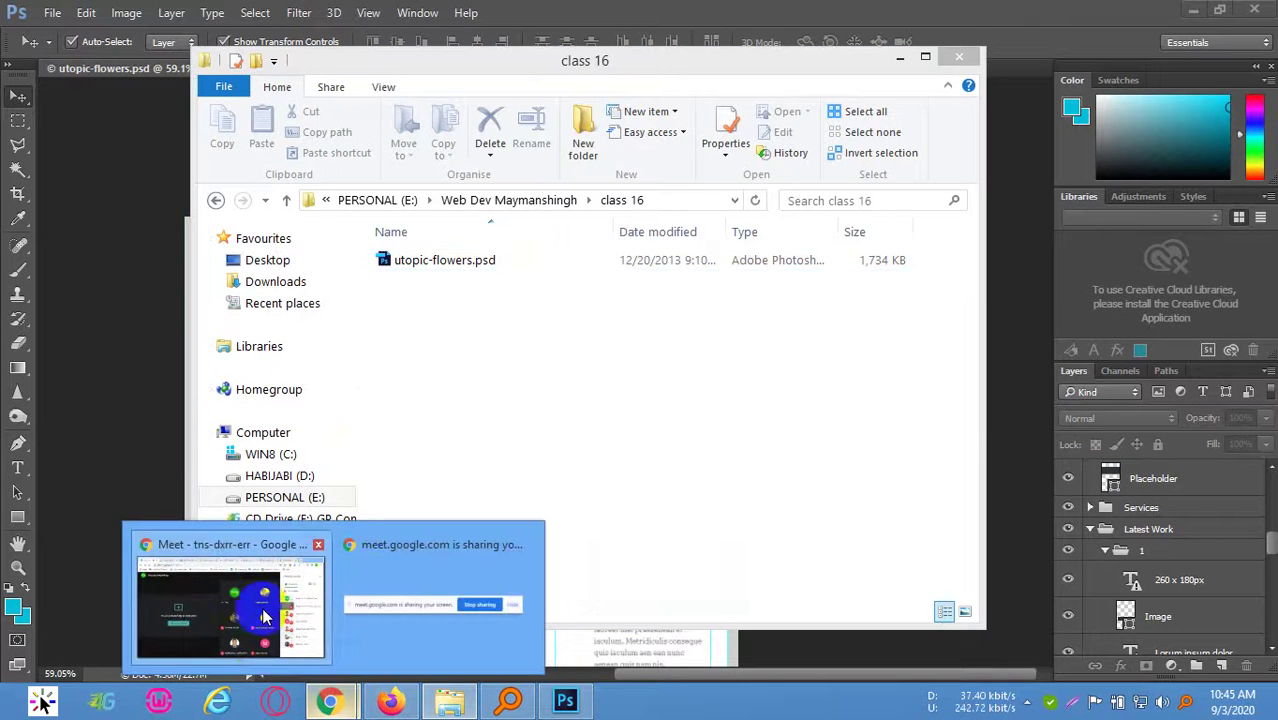
left_click(235, 610)
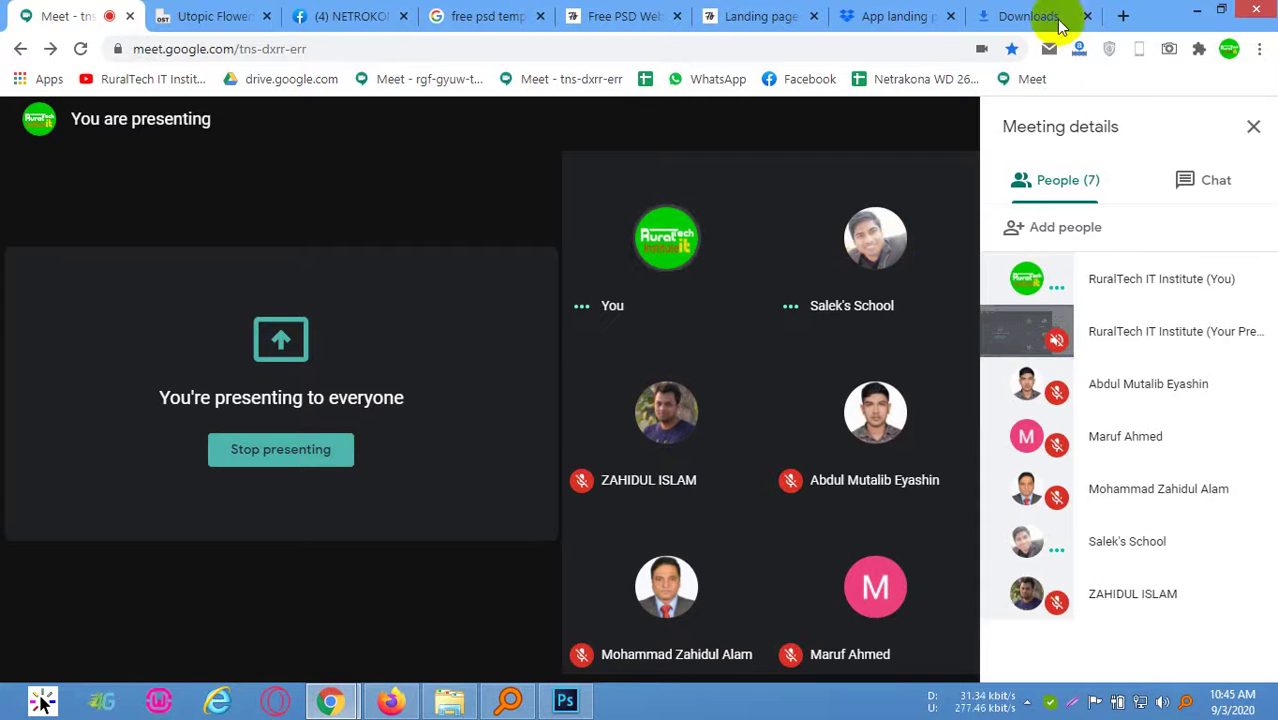
left_click(1258, 48)
left_click(1028, 16)
left_click(1028, 16)
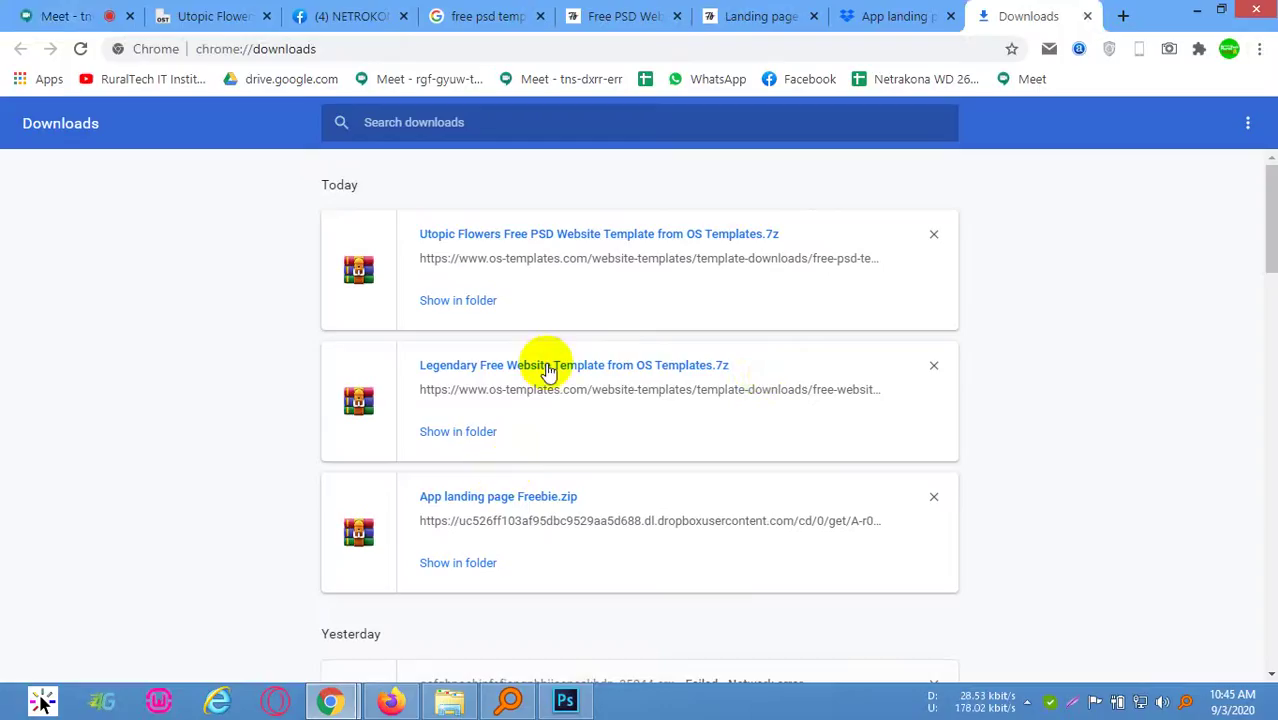
Open the downloaded Legendary Free Website Template archive and browse to the pages folder inside legendary
left_click(715, 366)
double_click(445, 445)
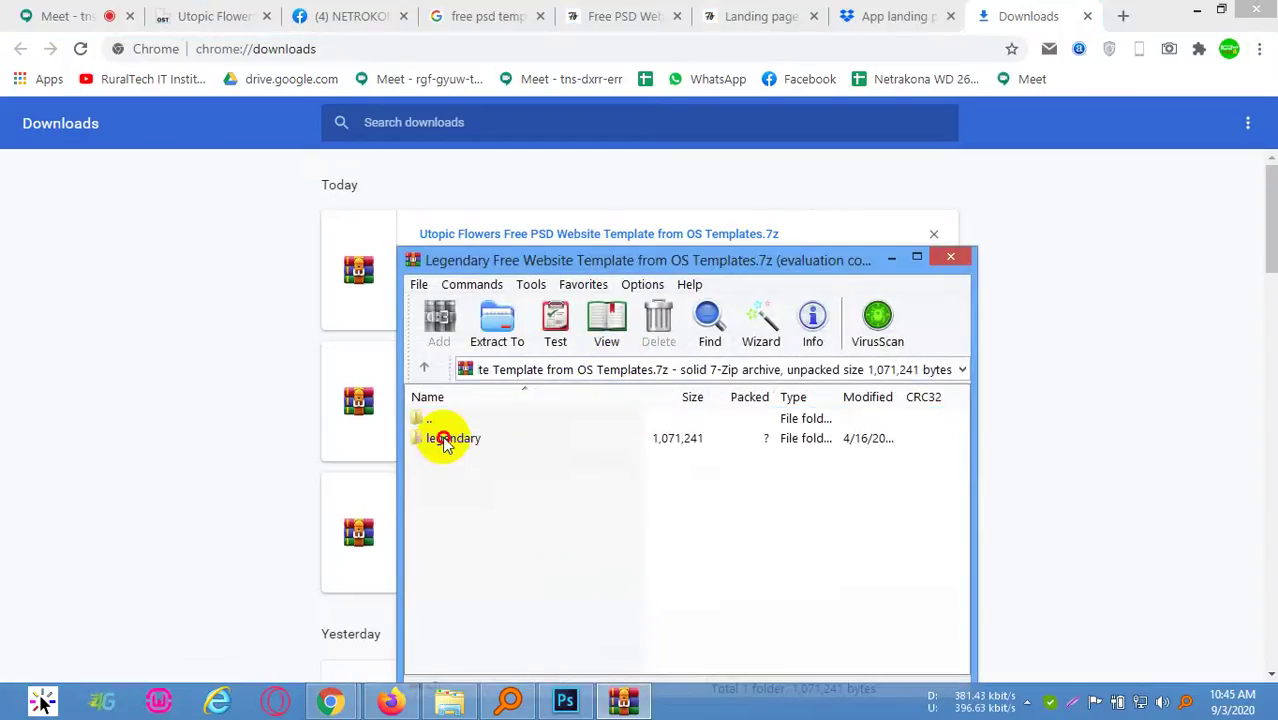
left_click(740, 372)
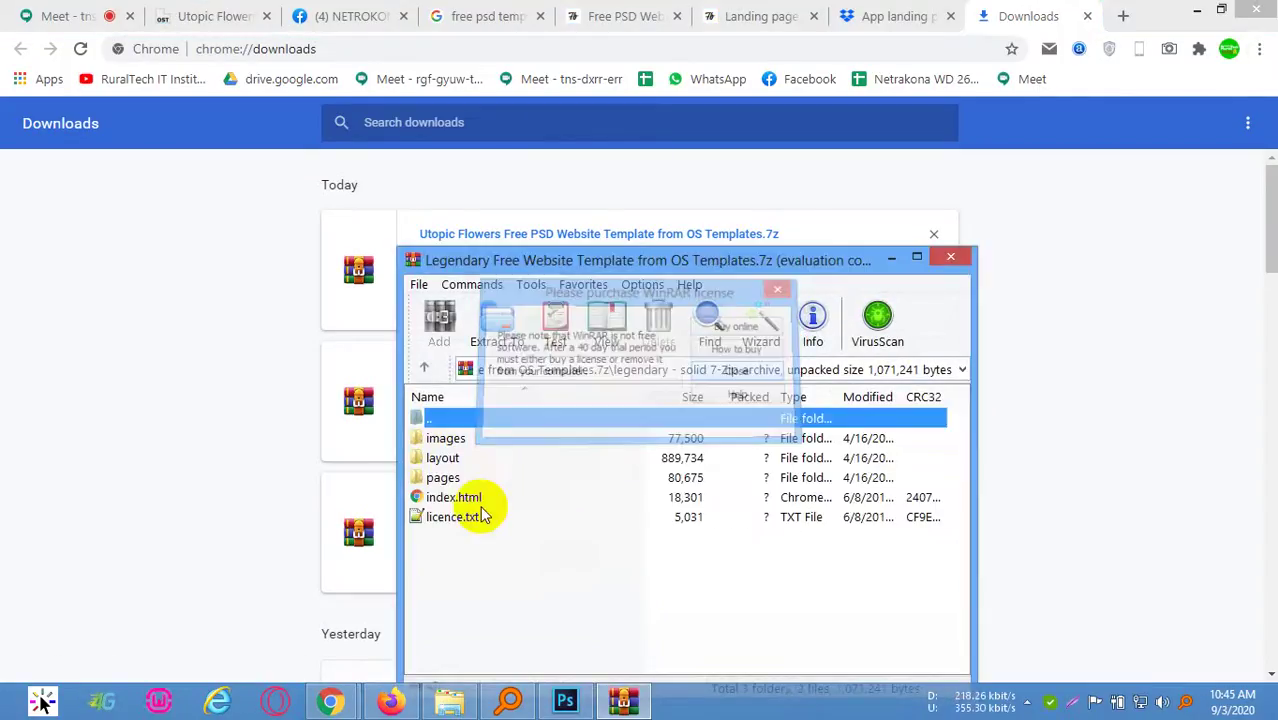
double_click(445, 478)
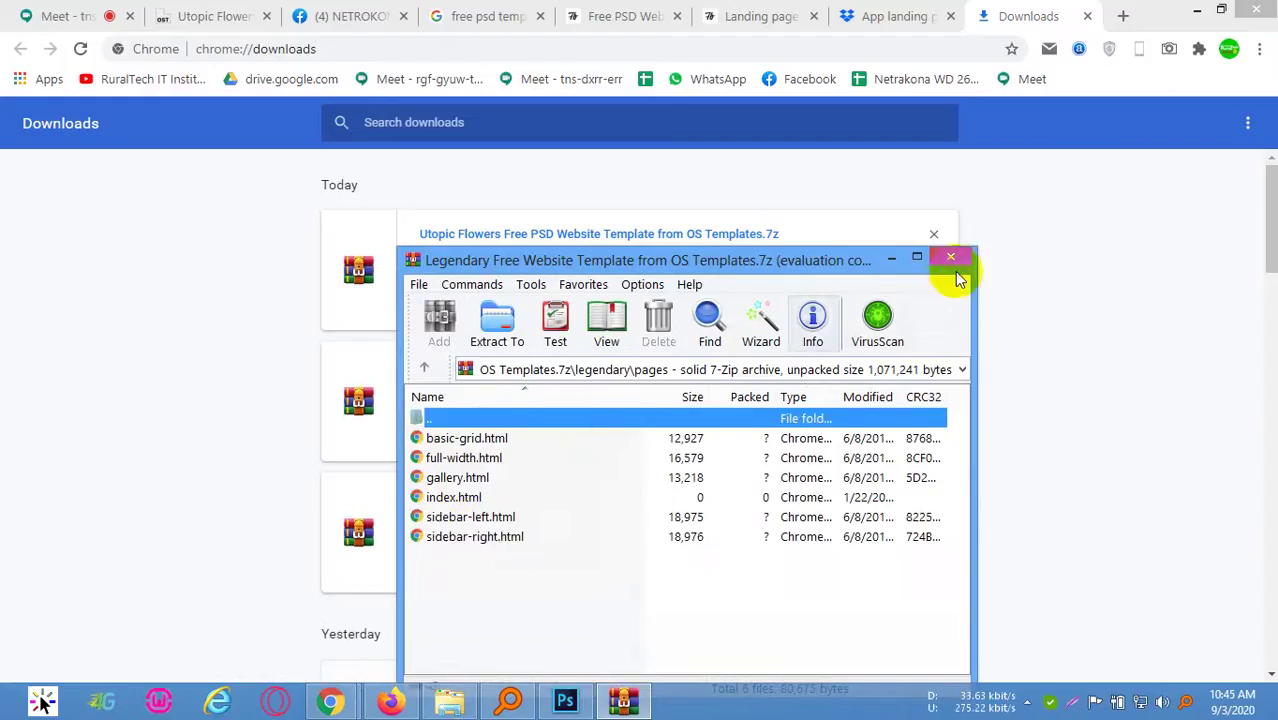
Browse the 01. Freebie folder of App landing page Freebie.zip and open Home page.png
scroll(600, 477, "down", 2)
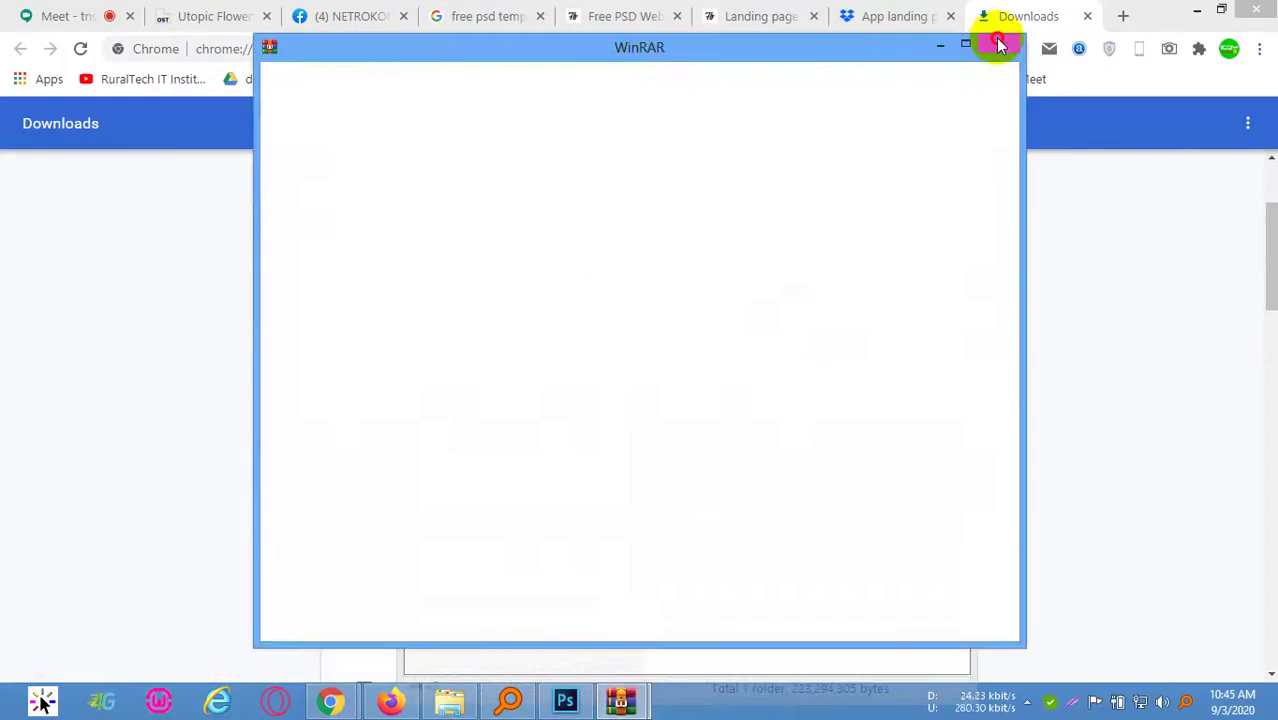
double_click(453, 436)
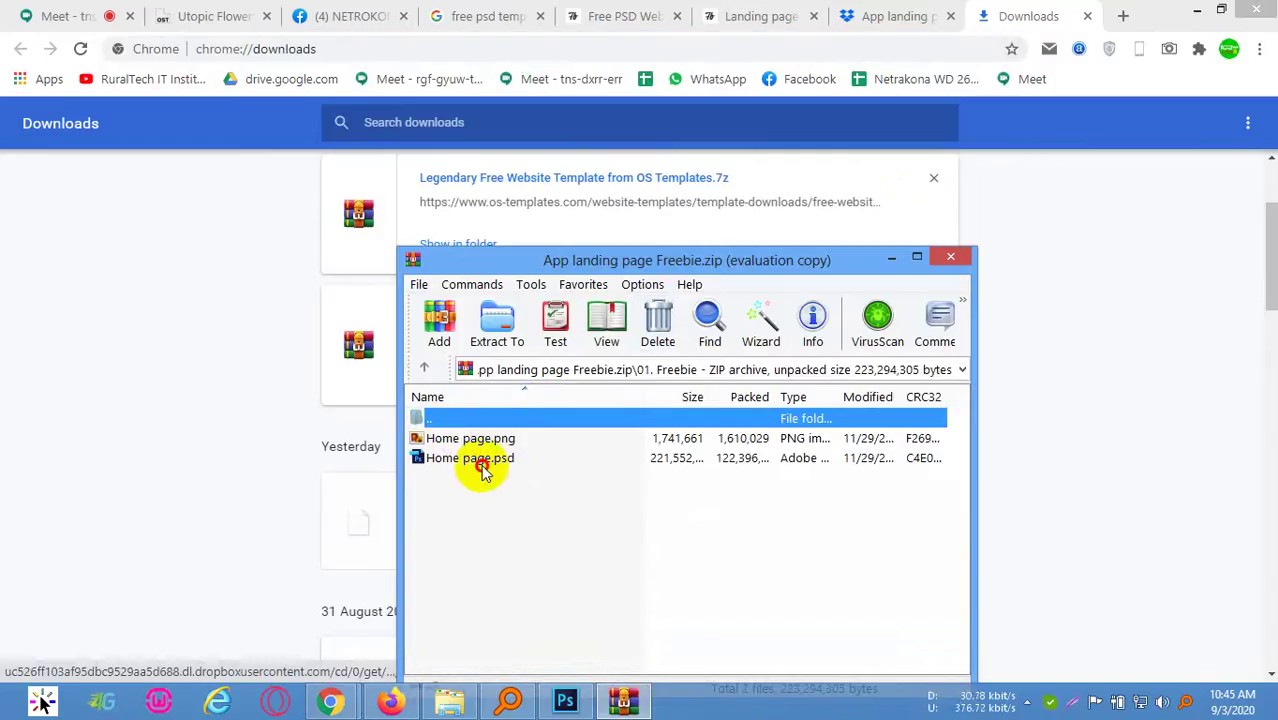
double_click(465, 438)
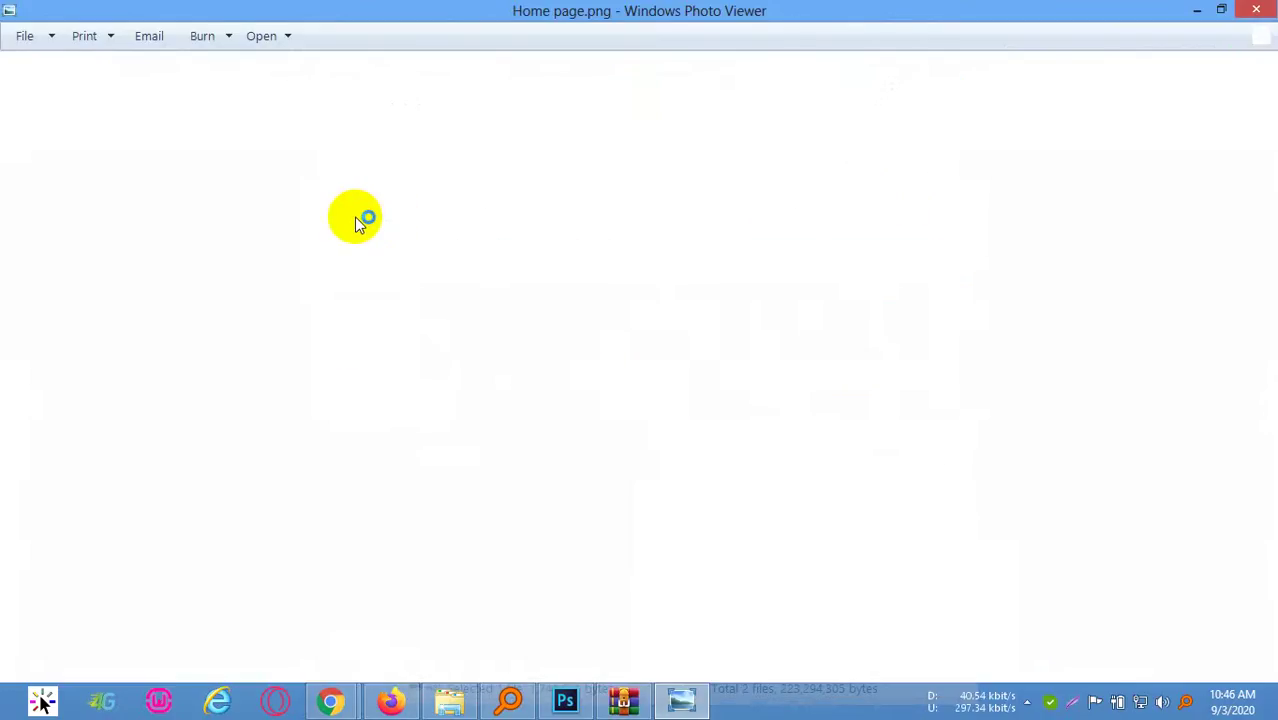
Zoom in on the Home page.png preview and examine its AppLab header and hero section
scroll(650, 134, "up", 6)
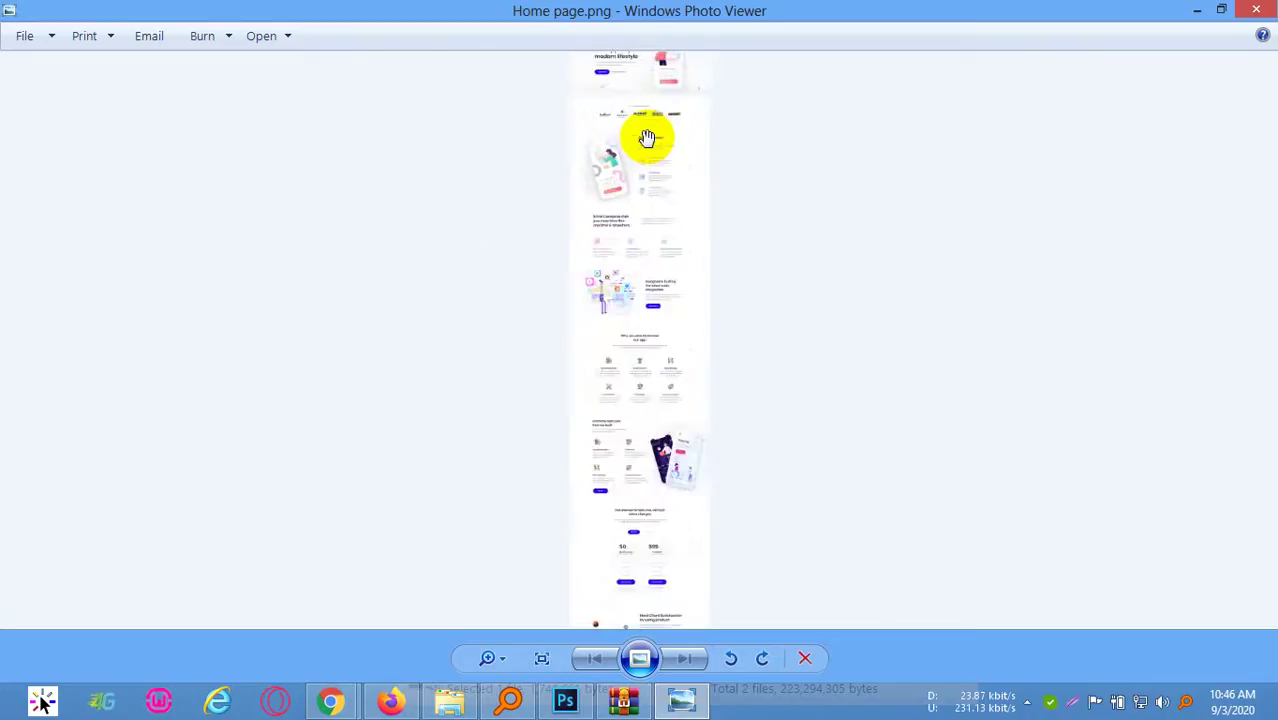
left_click_drag(639, 317, 680, 472)
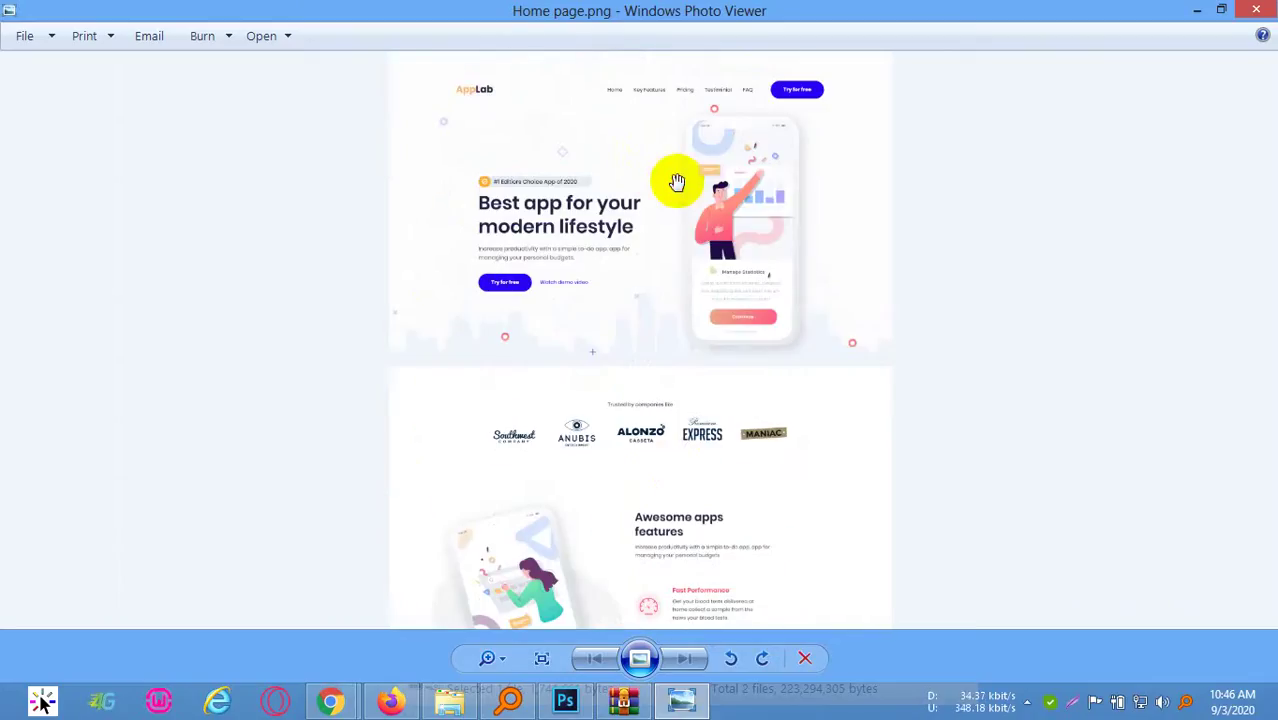
scroll(676, 183, "up", 3)
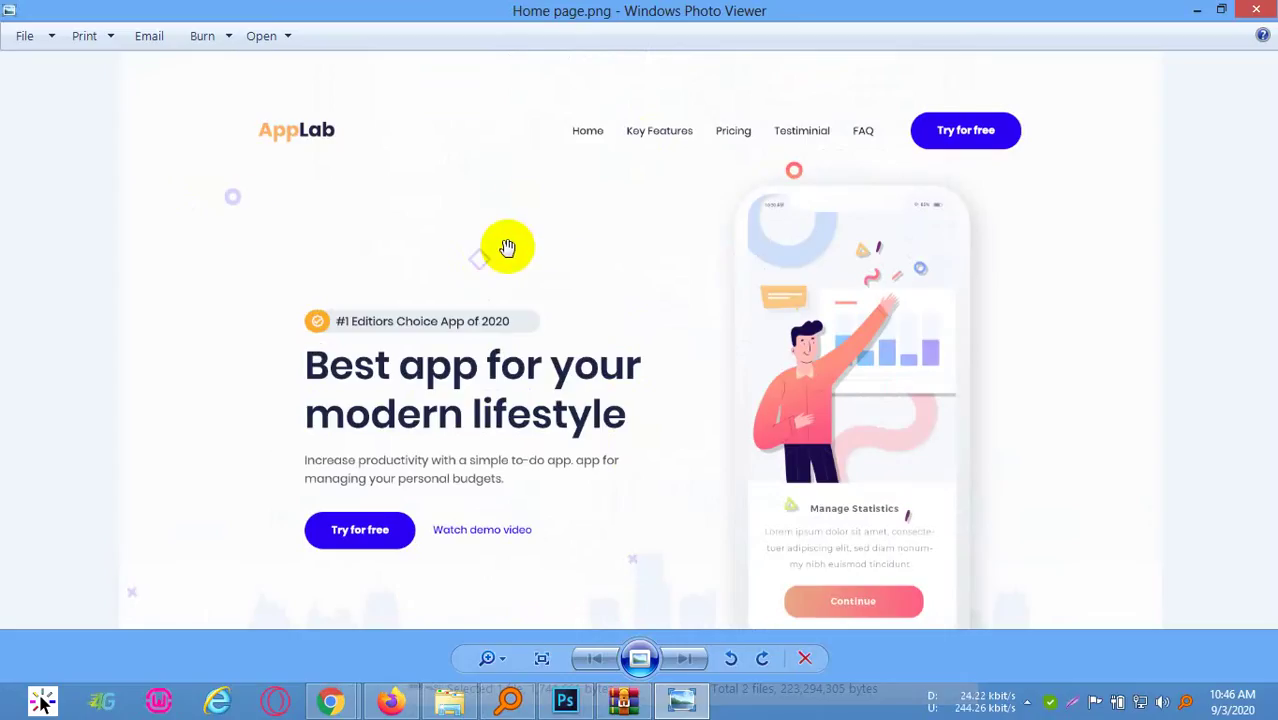
scroll(956, 328, "down", 3)
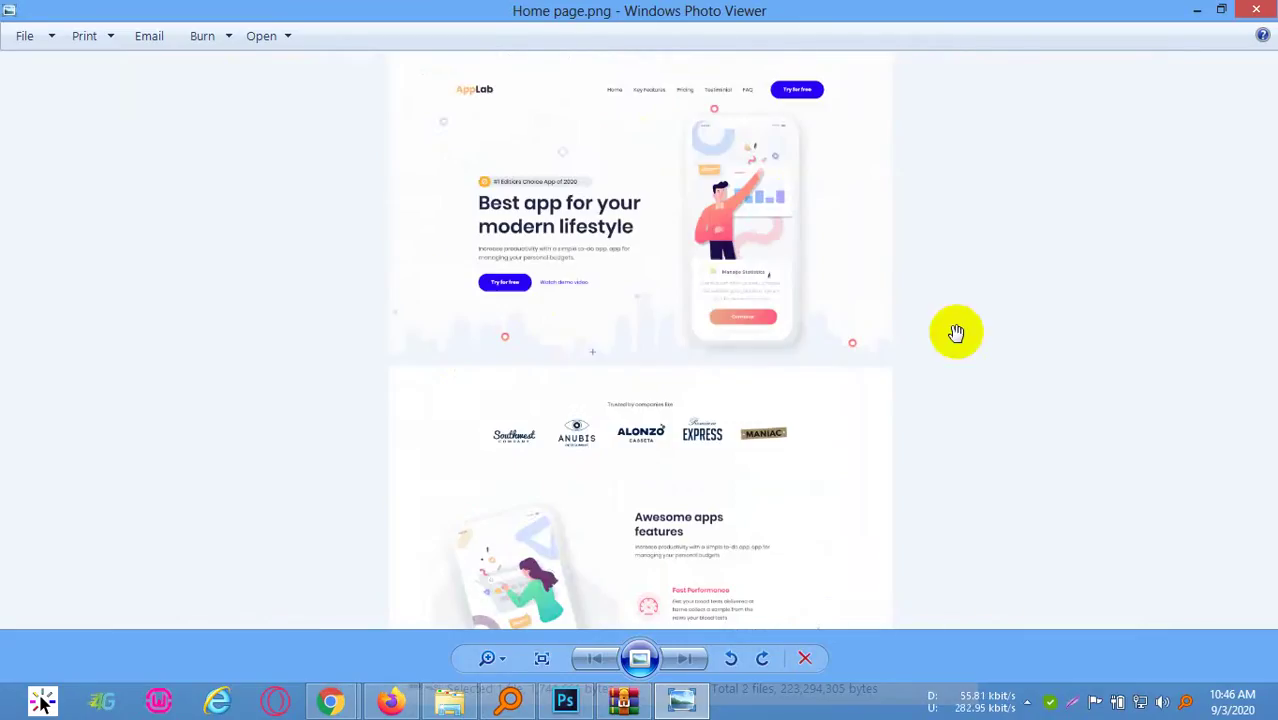
Examine the whole Home page.png layout from the hero section to the footer and back, and close the preview
scroll(634, 359, "up", 2)
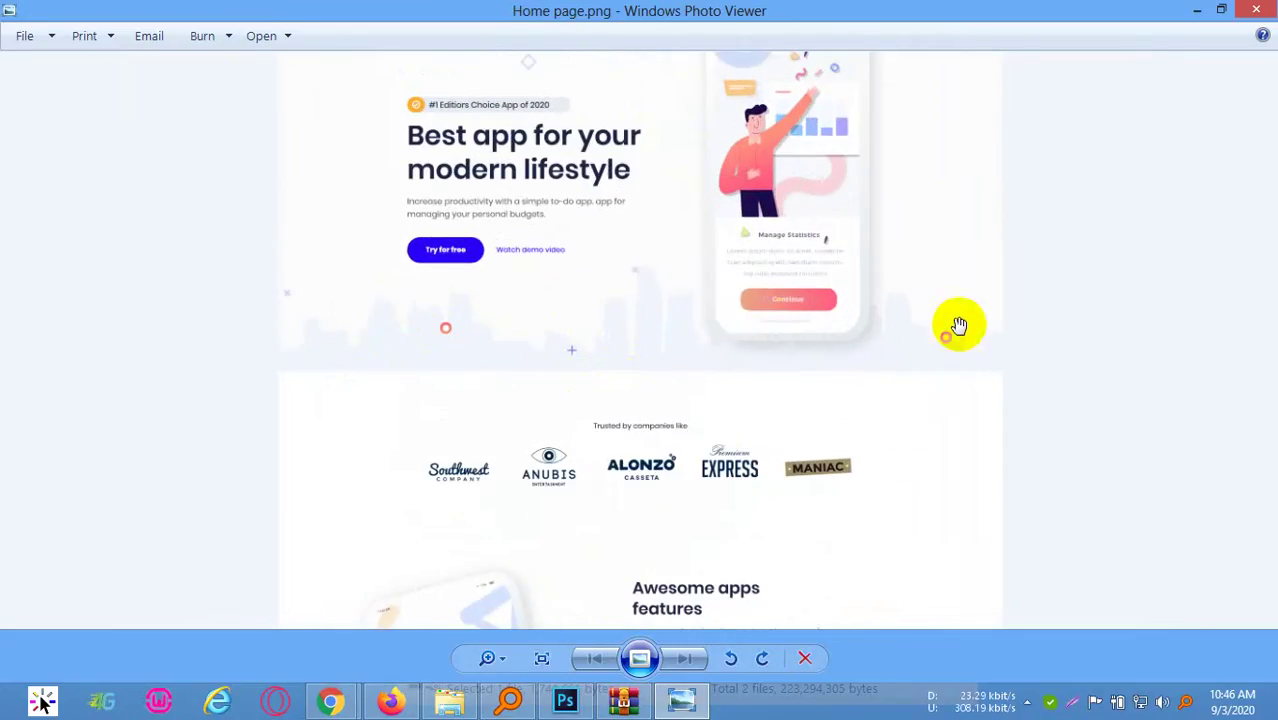
scroll(582, 402, "up", 3)
scroll(784, 408, "down", 5)
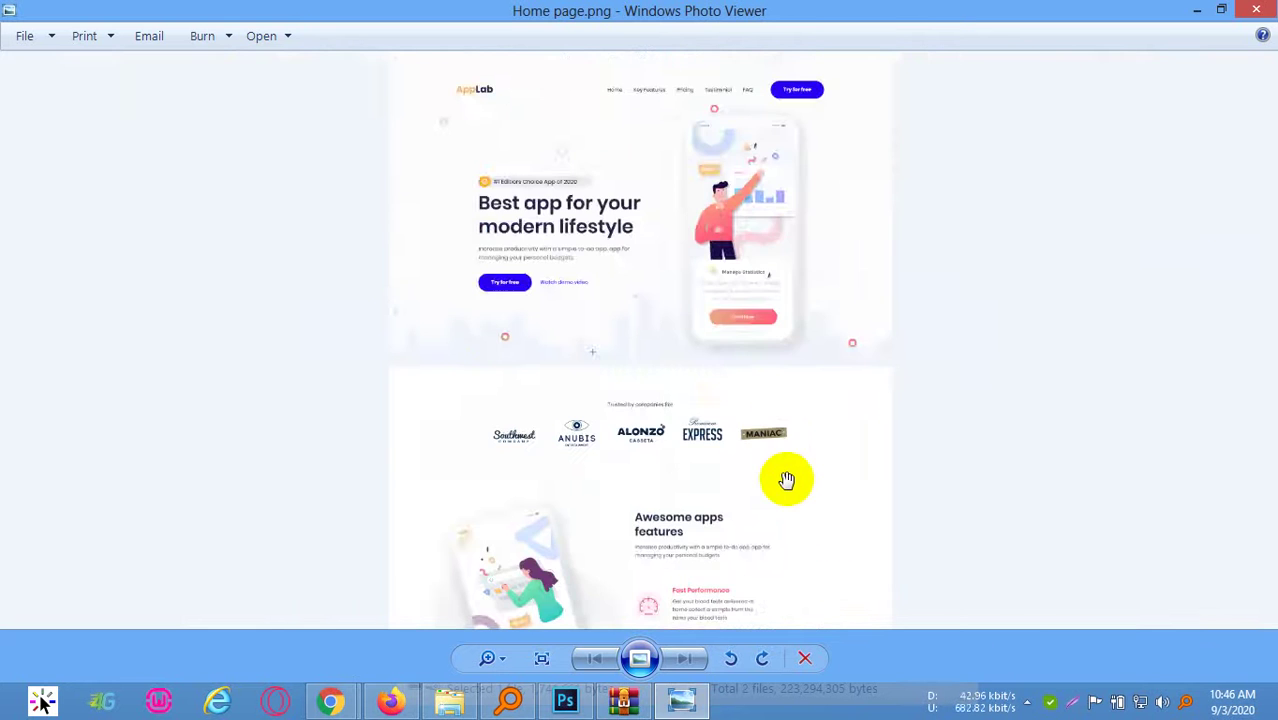
left_click_drag(784, 480, 753, 402)
scroll(753, 402, "down", 6)
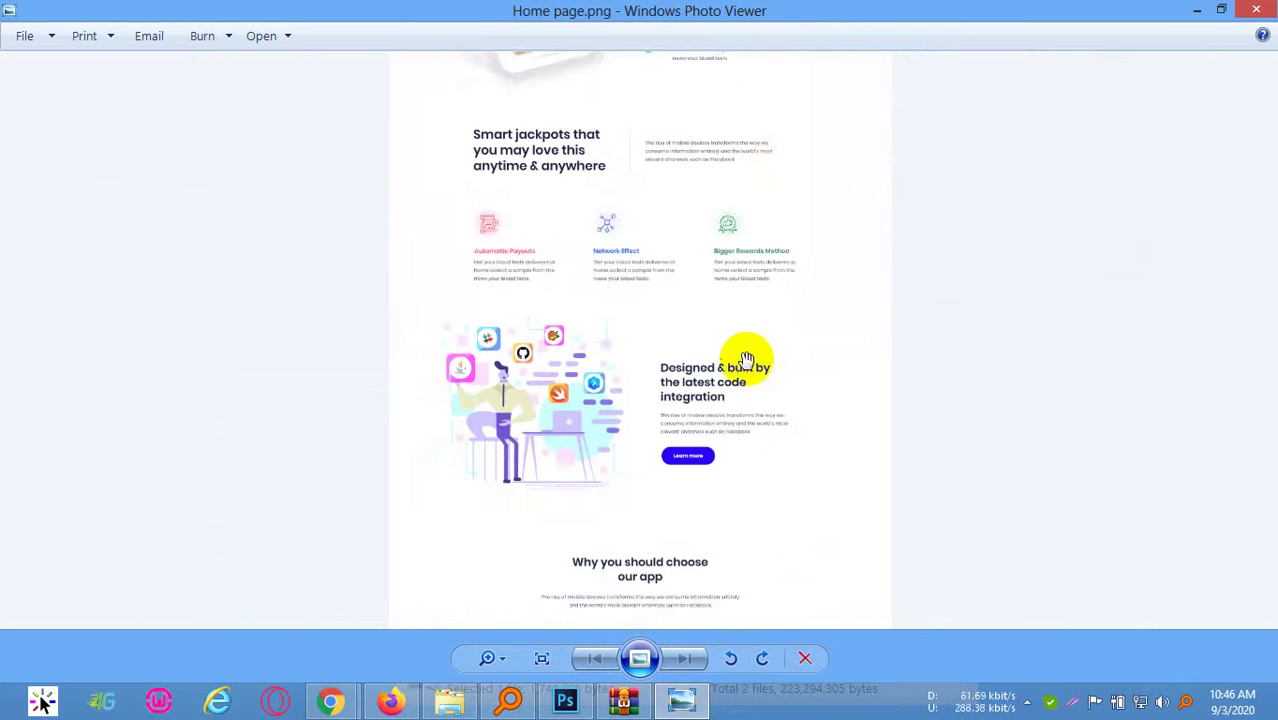
scroll(773, 285, "down", 7)
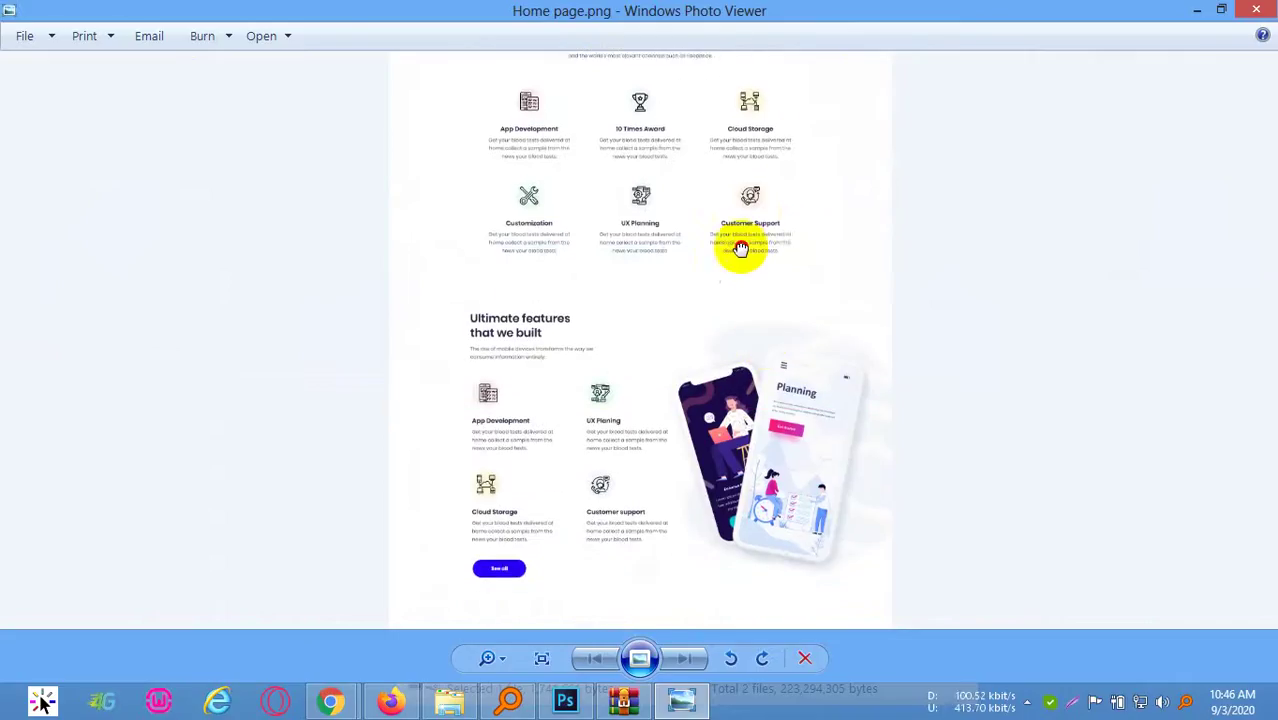
scroll(693, 488, "down", 8)
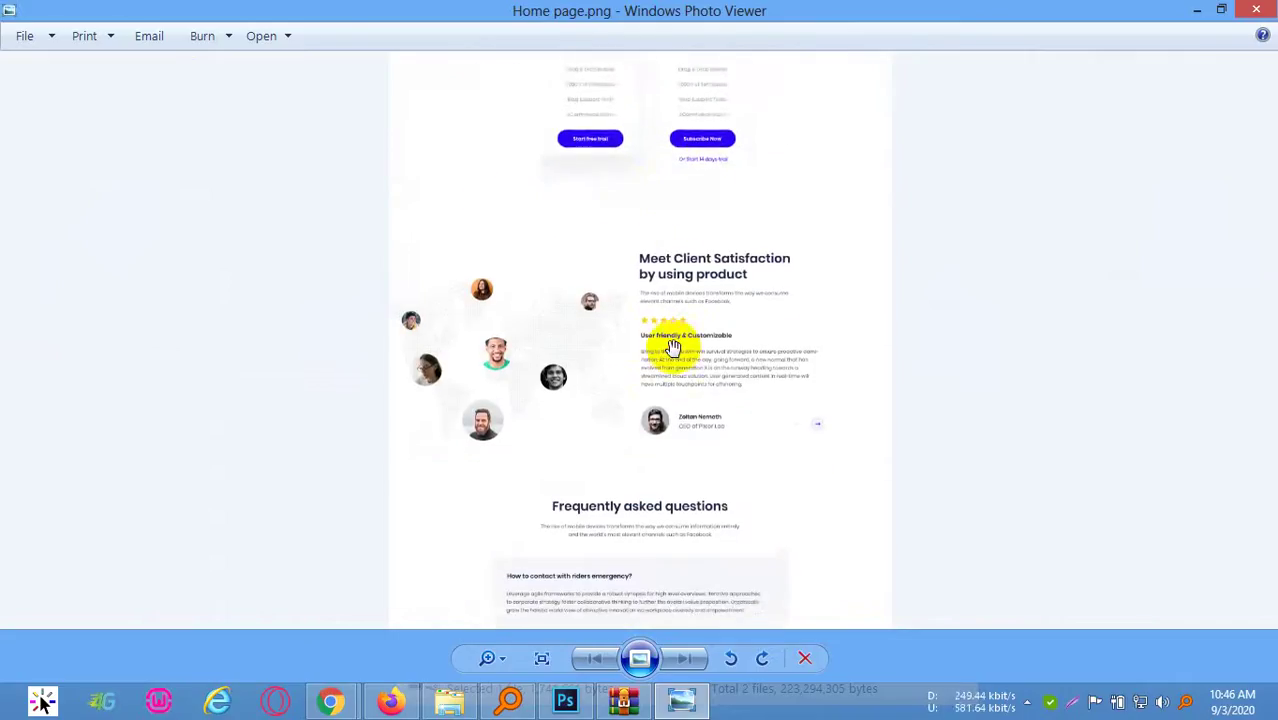
scroll(655, 298, "down", 4)
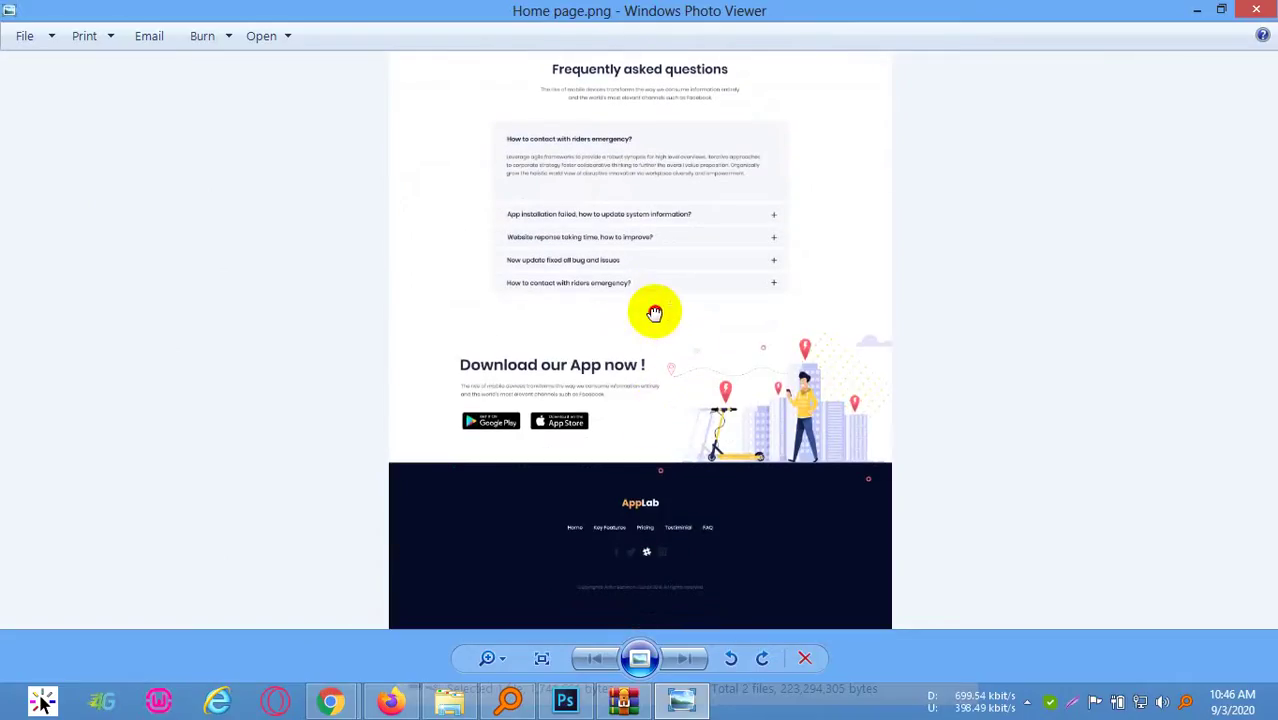
scroll(765, 428, "up", 8)
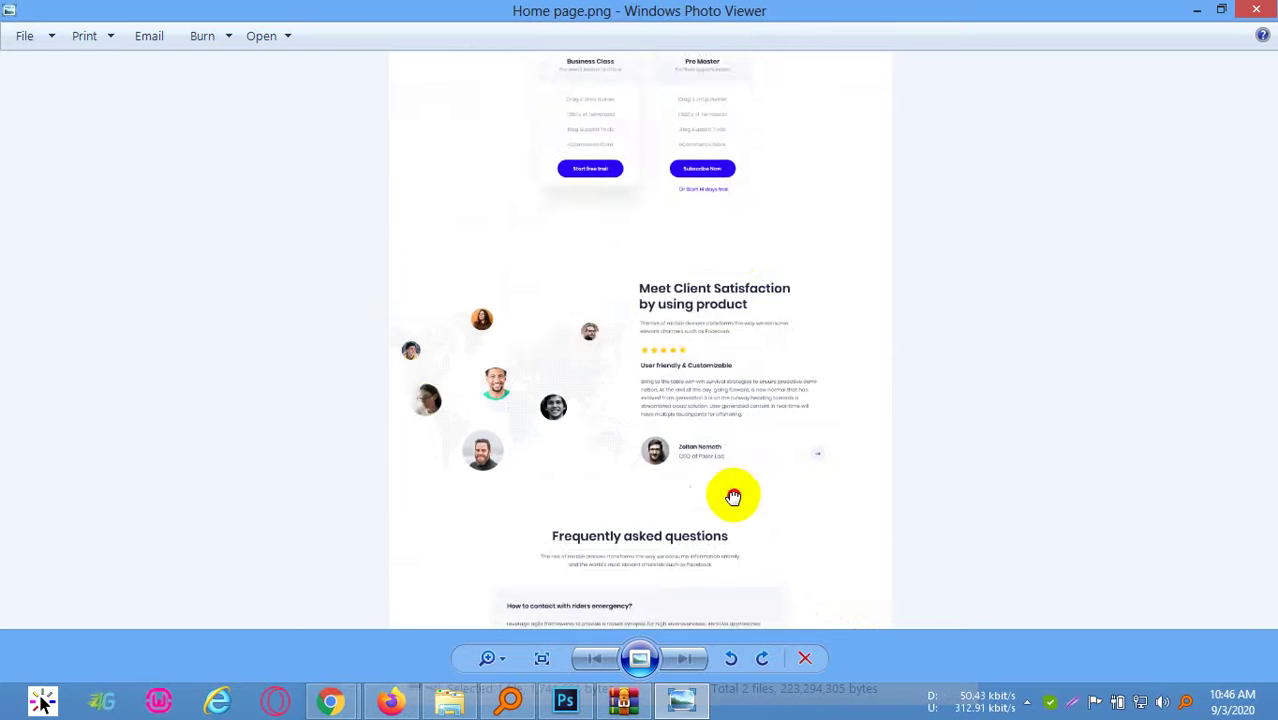
scroll(732, 310, "up", 8)
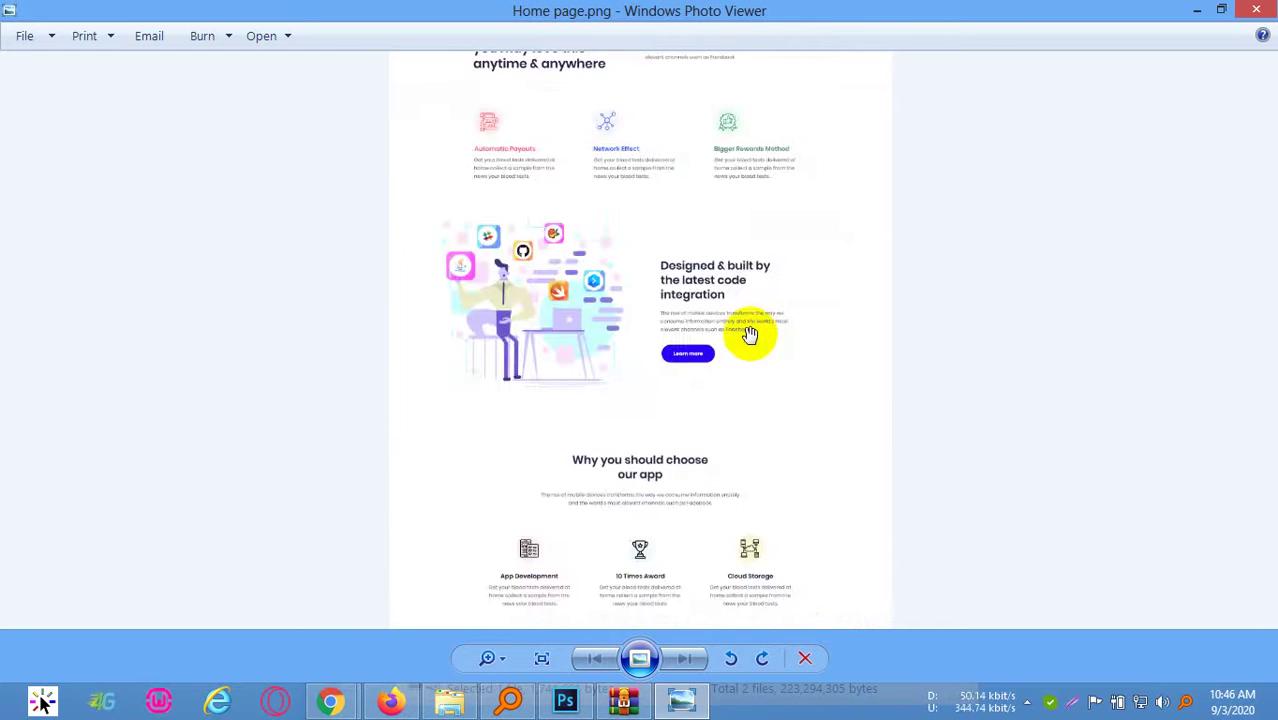
scroll(766, 307, "up", 5)
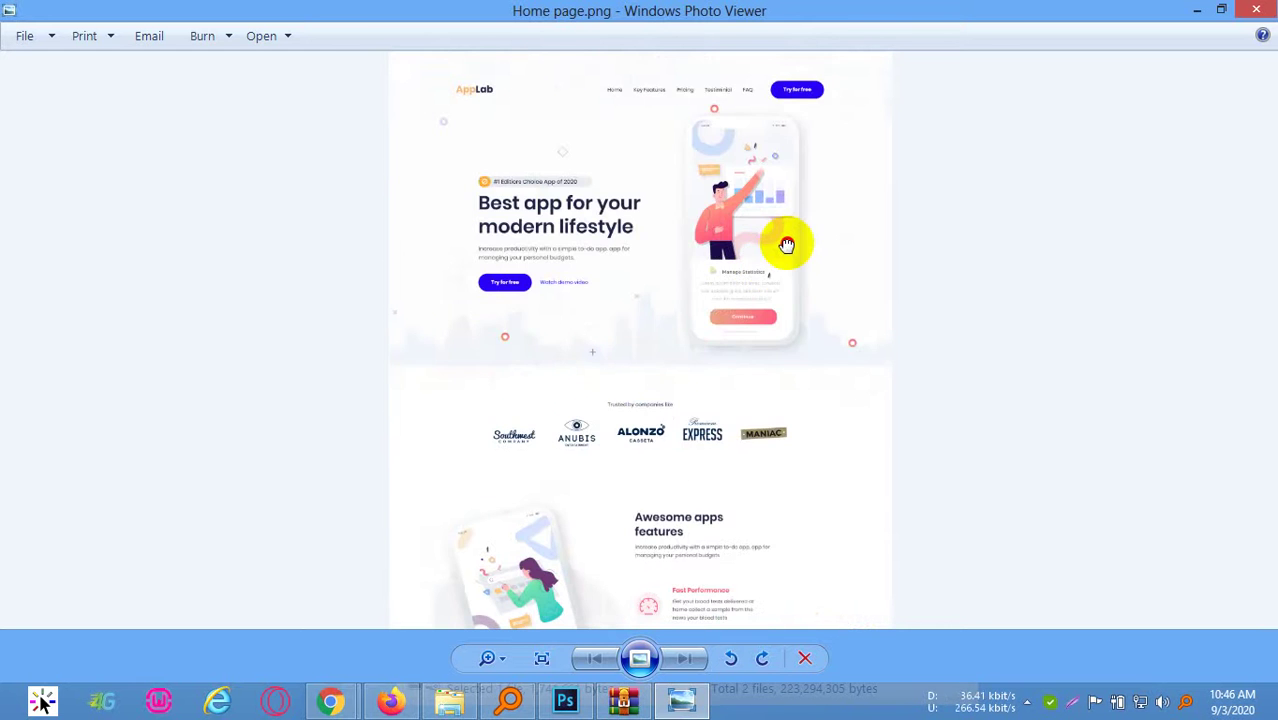
left_click(1262, 9)
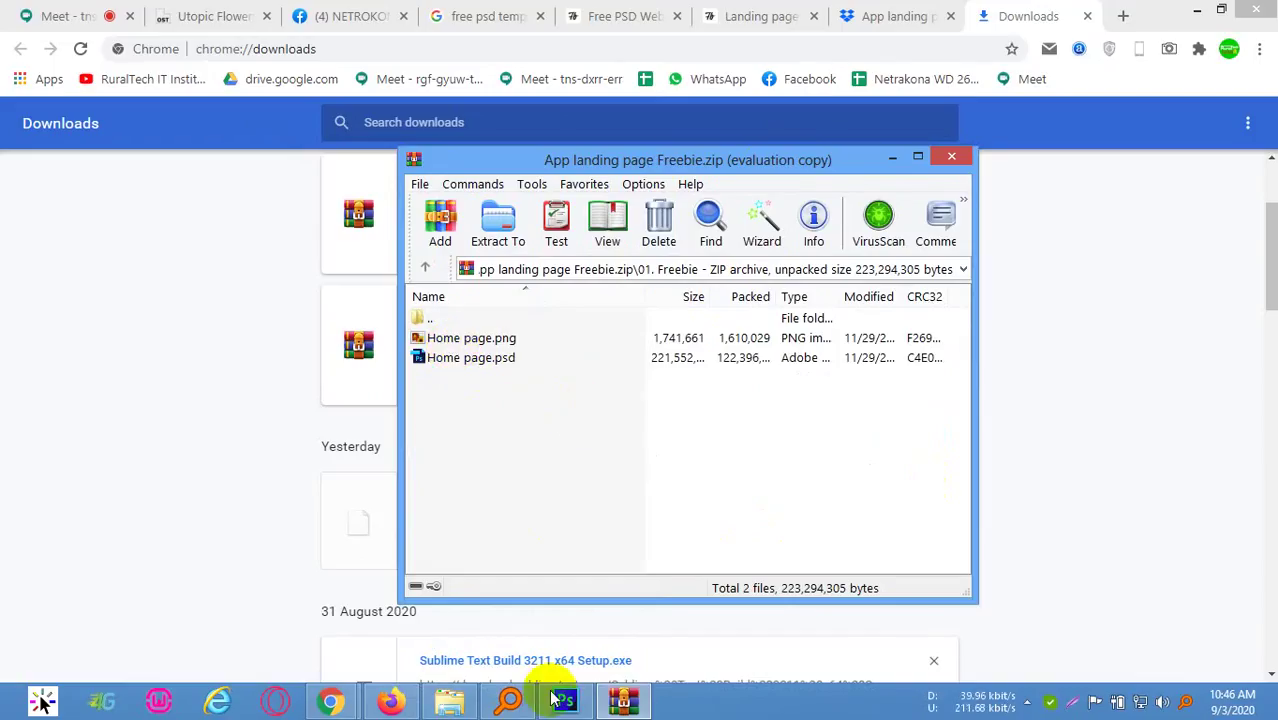
Extract Home page.psd and Home page.png from App landing page Freebie.zip into the class 16 folder and close the archive
left_click(450, 703)
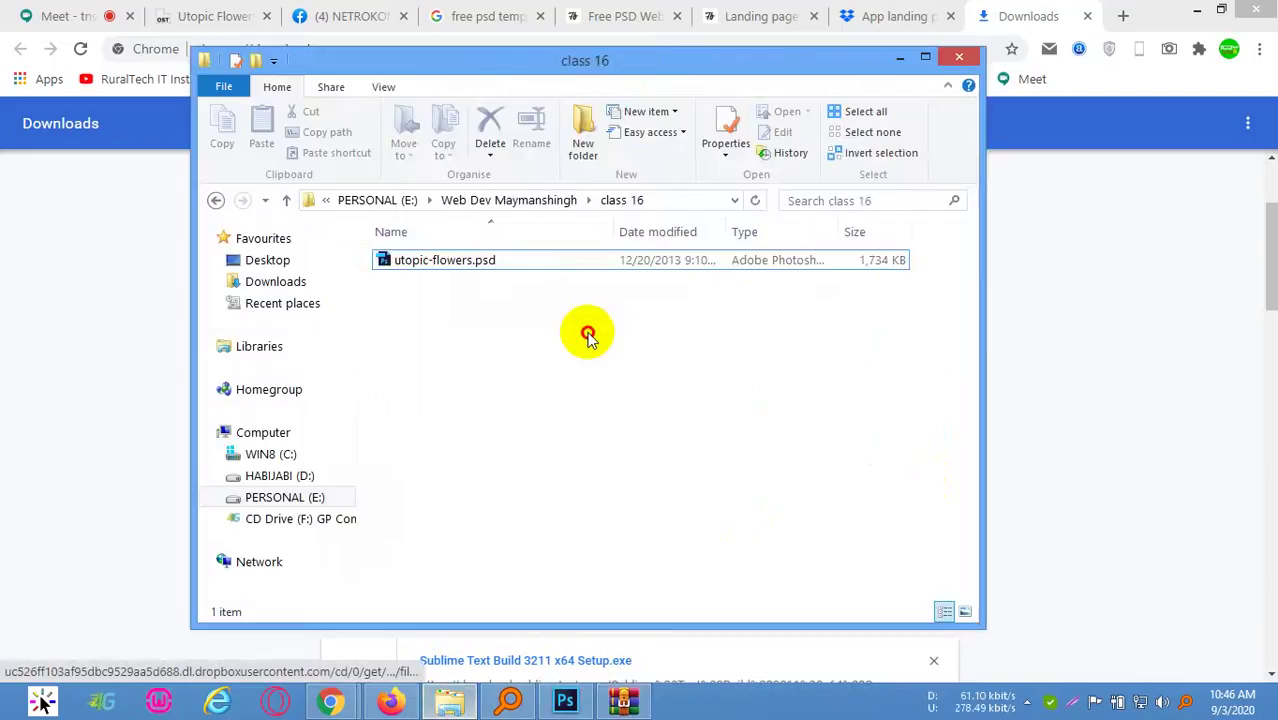
left_click(623, 700)
left_click_drag(742, 160, 961, 161)
left_click_drag(755, 367, 499, 371)
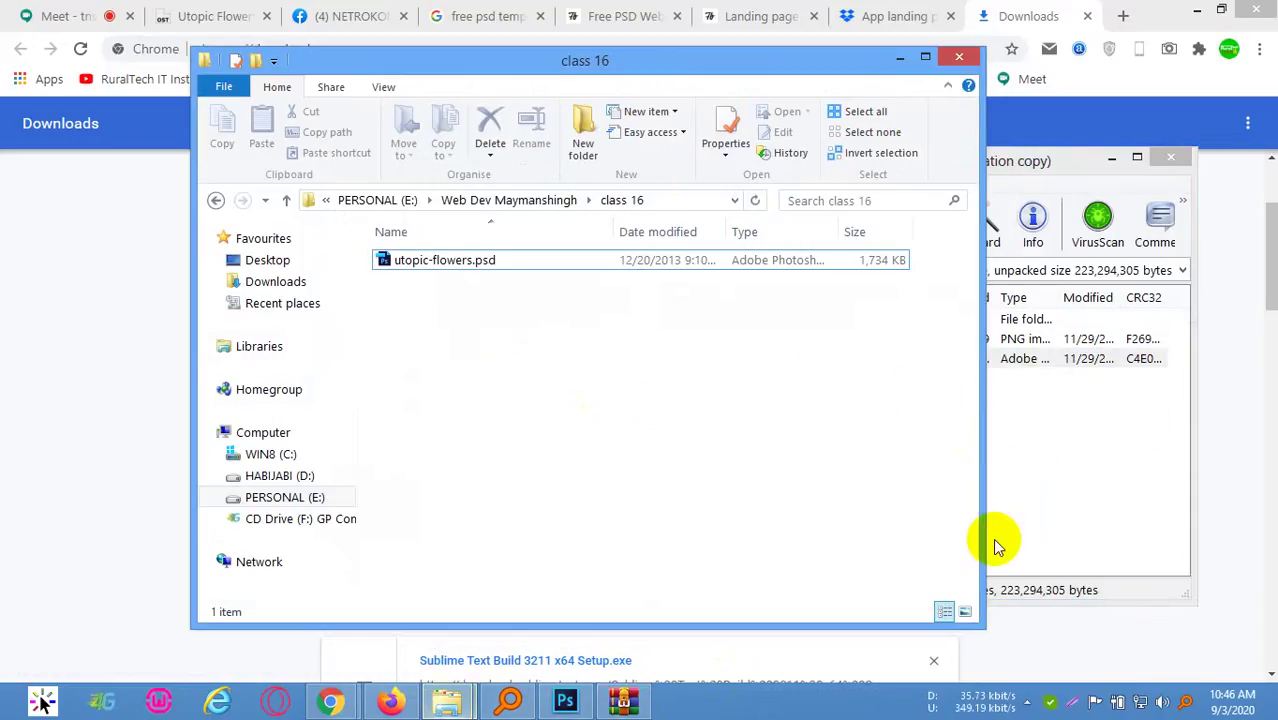
left_click(1064, 157)
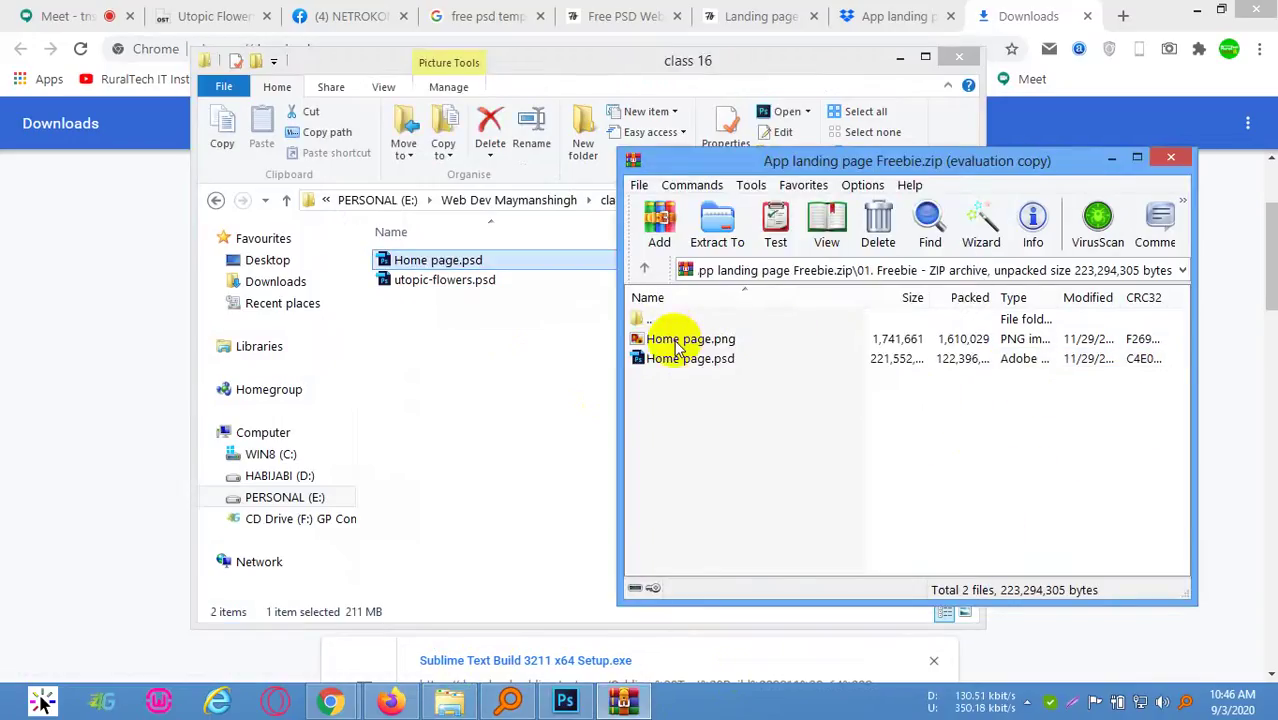
left_click_drag(662, 345, 456, 350)
left_click(1034, 431)
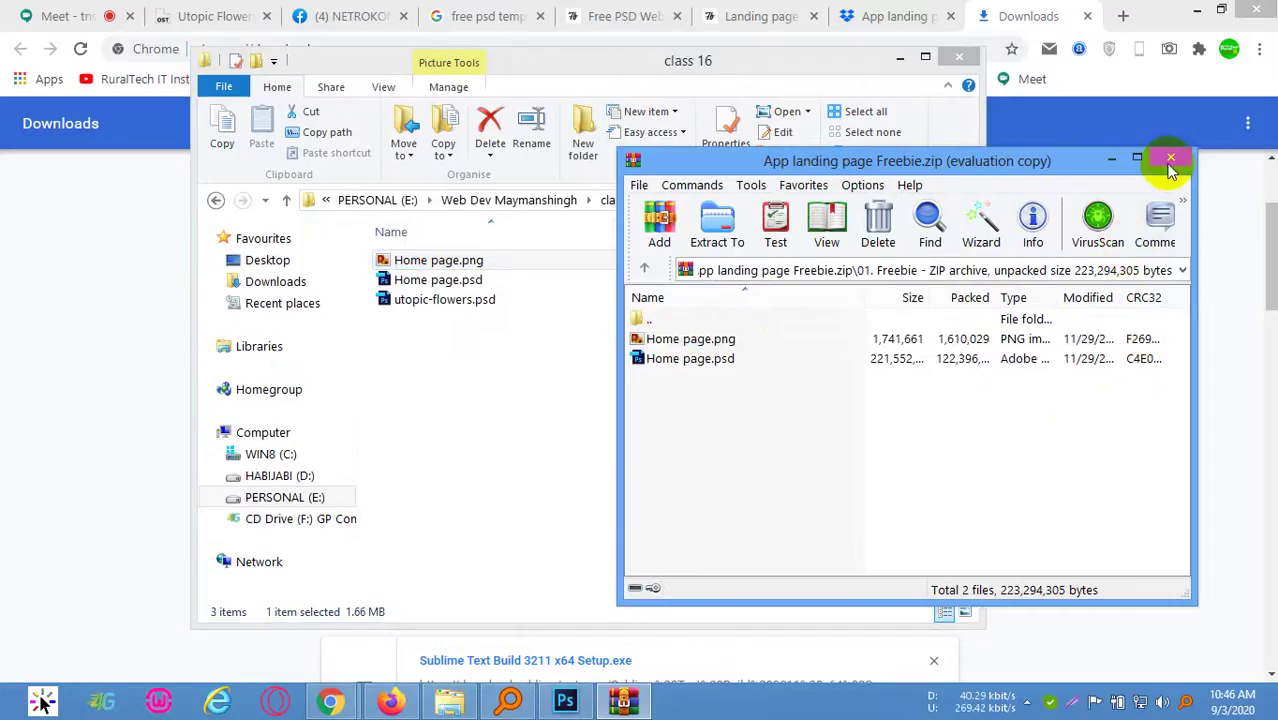
key("Escape")
Check the Utopic Flowers template page in Chrome and delete utopic-flowers.psd from the class 16 folder
left_click(415, 305)
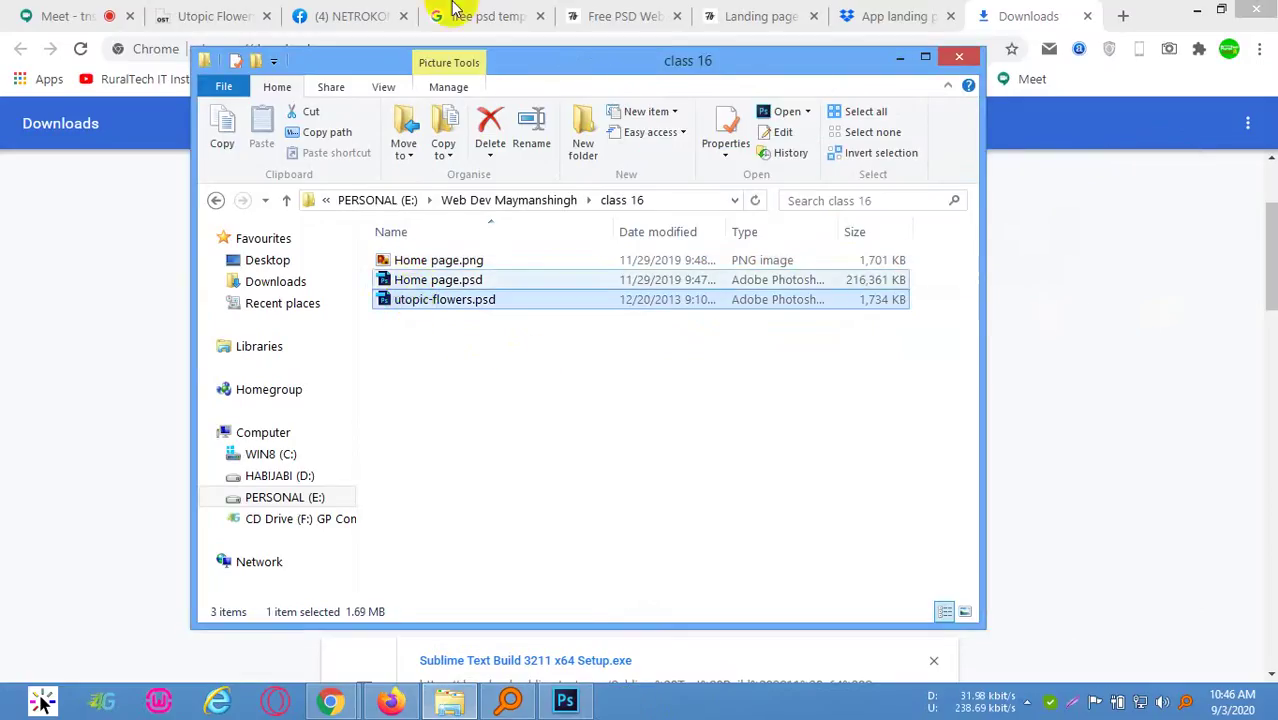
left_click(215, 16)
scroll(633, 447, "down", 4)
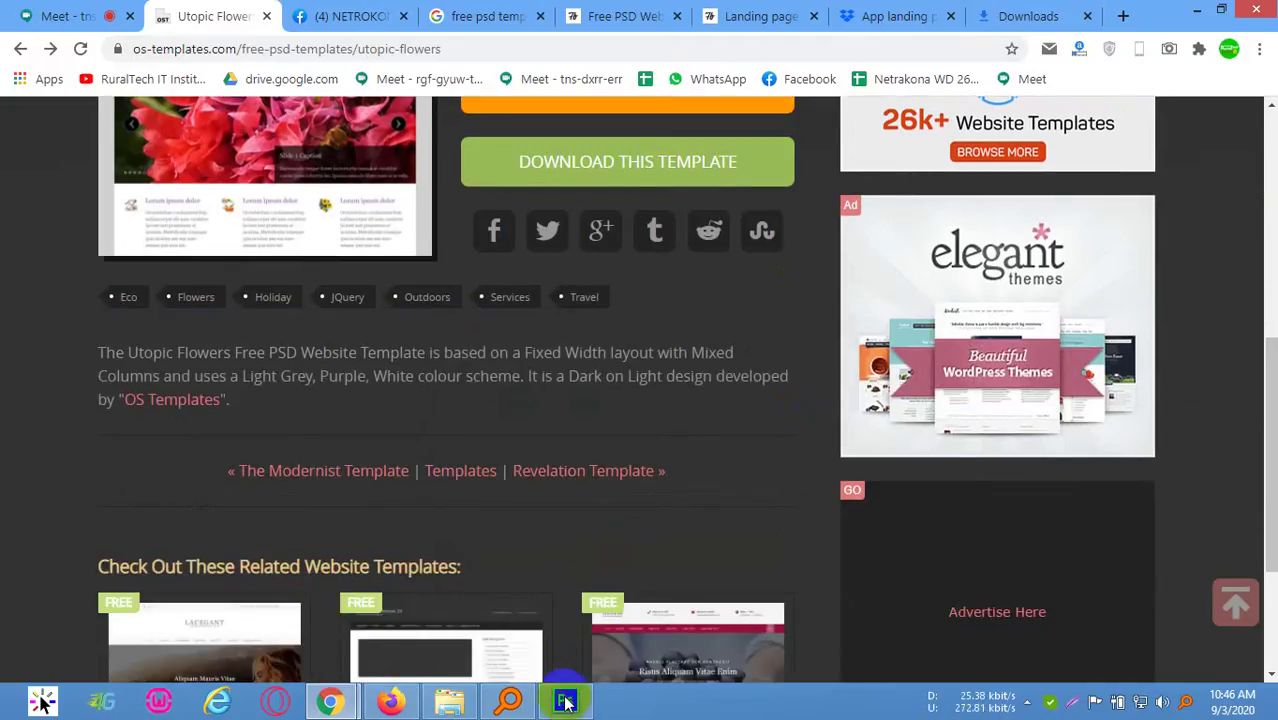
left_click(449, 700)
right_click(458, 308)
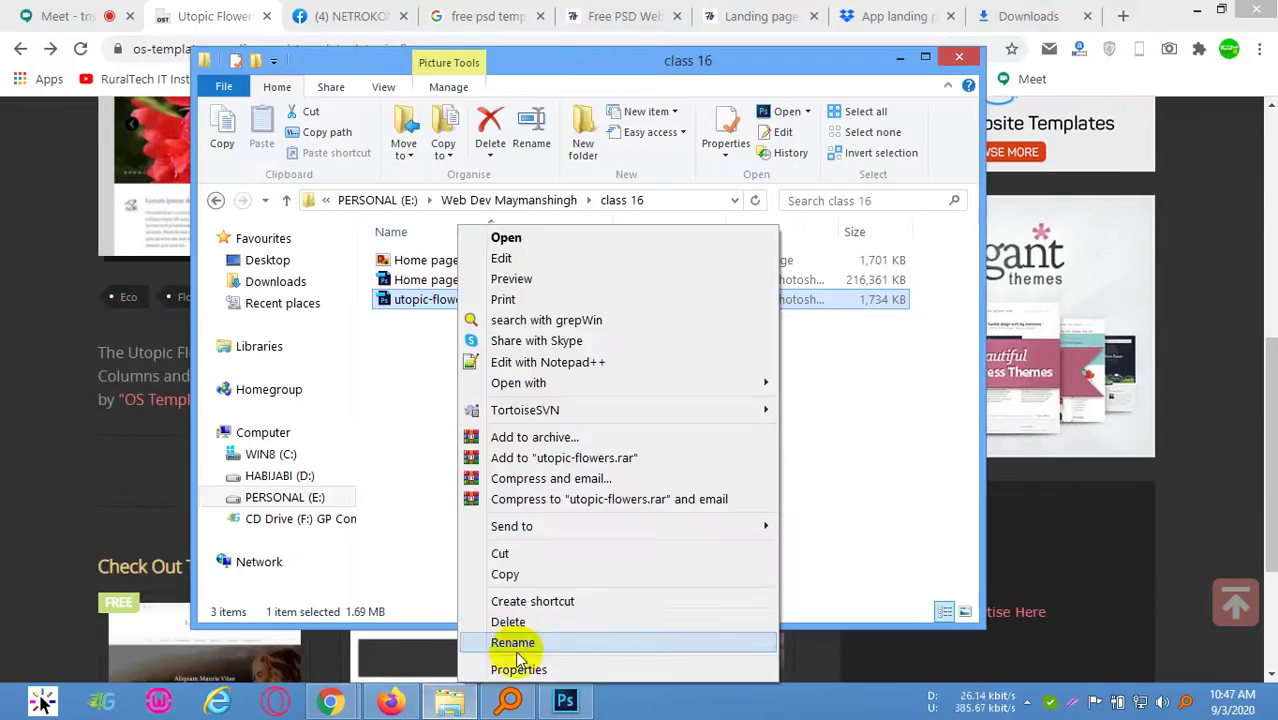
left_click(510, 618)
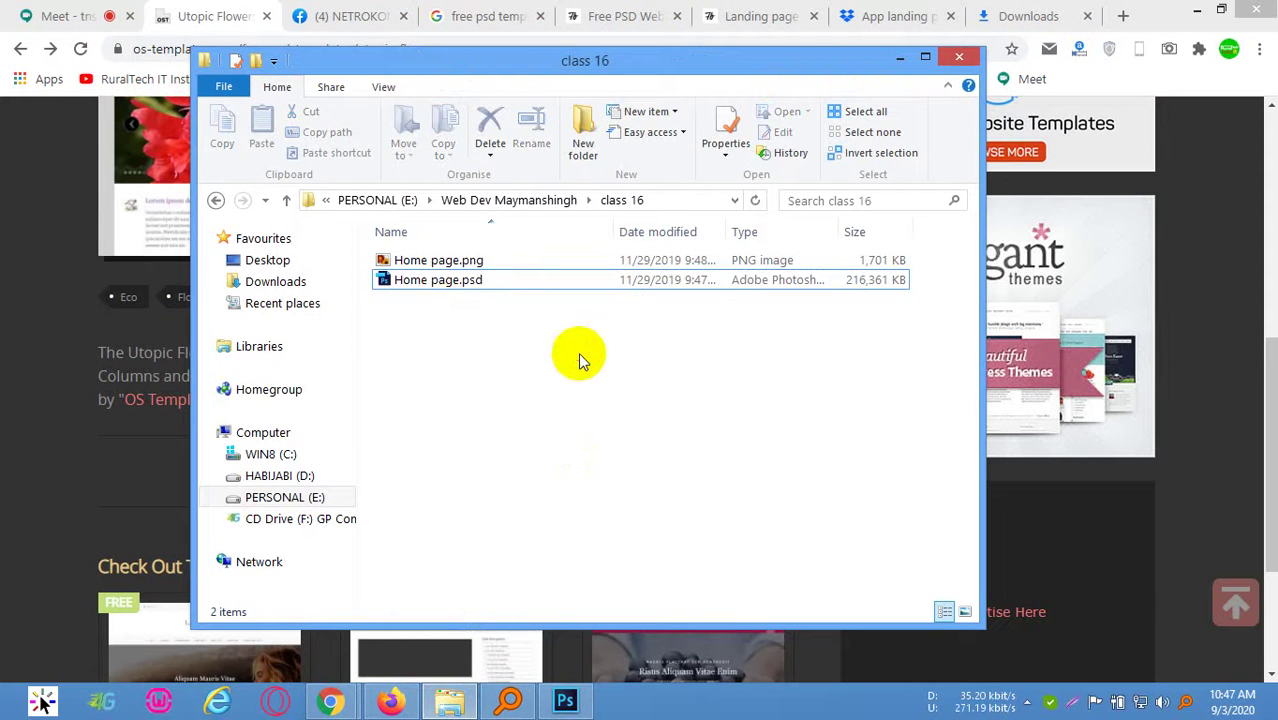
Open Home page.psd from the class 16 folder in Photoshop and close the other background program
left_click(565, 700)
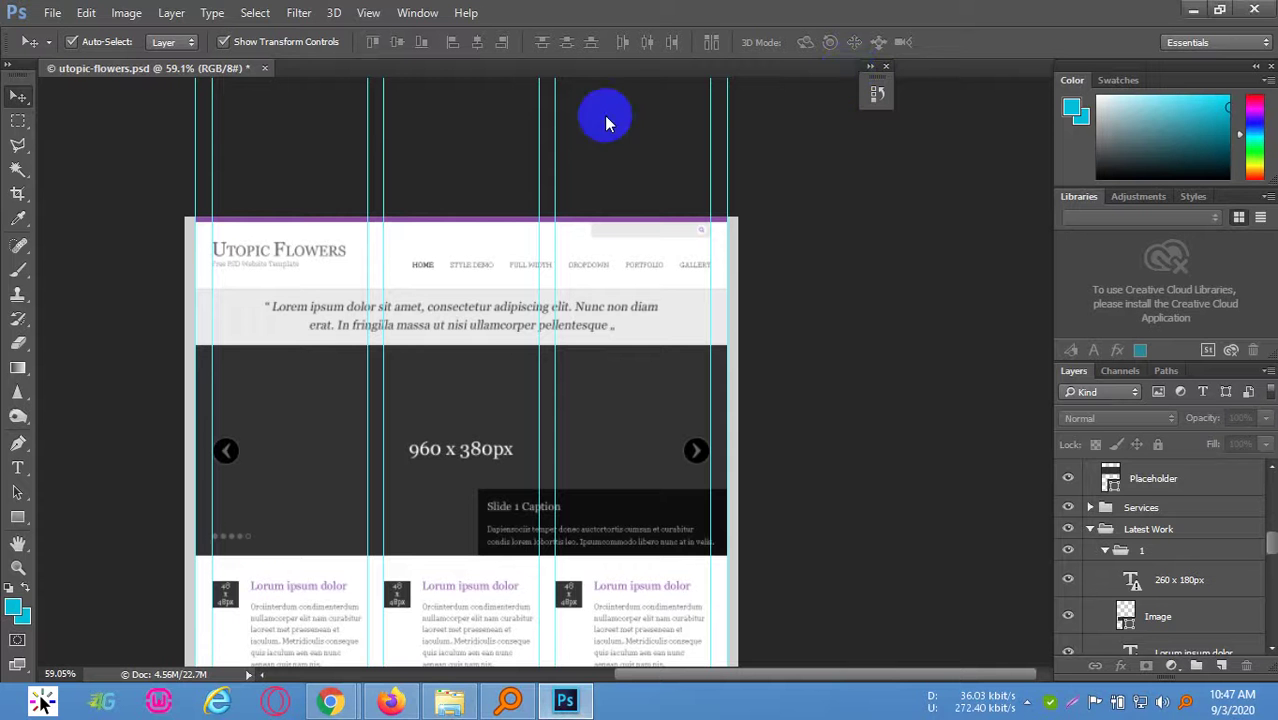
left_click(449, 700)
double_click(471, 277)
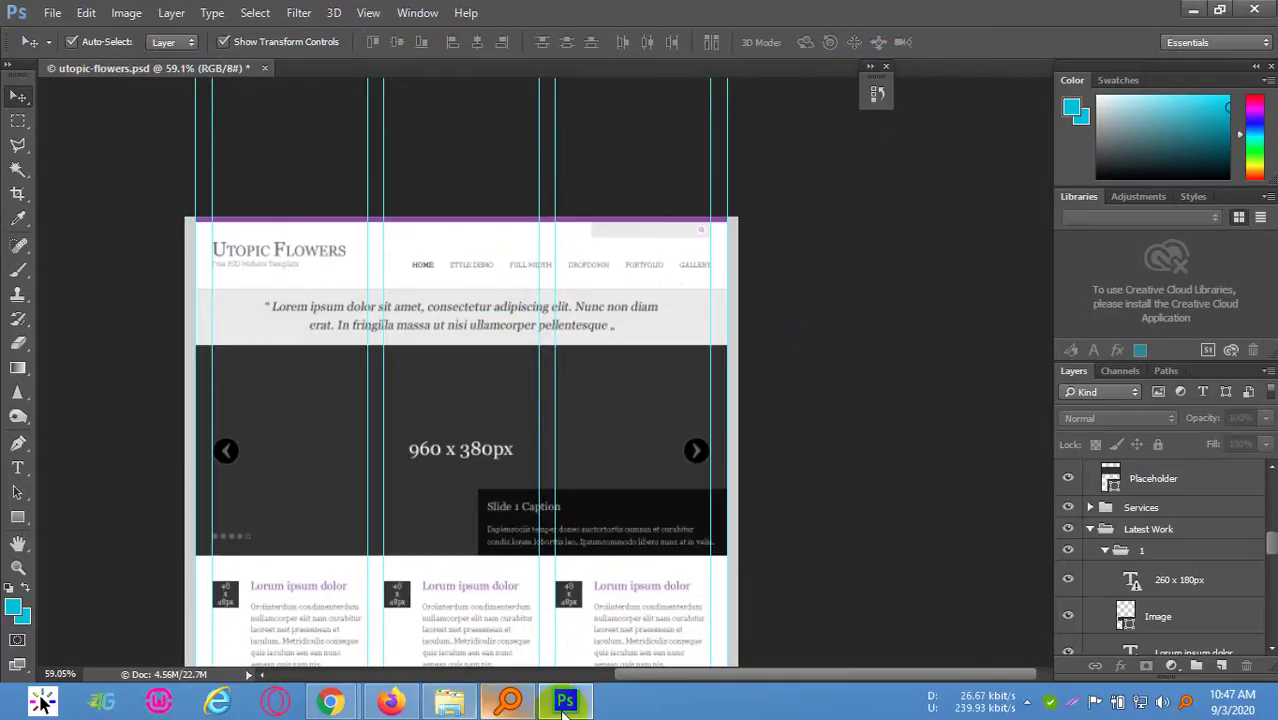
left_click(508, 700)
left_click(810, 74)
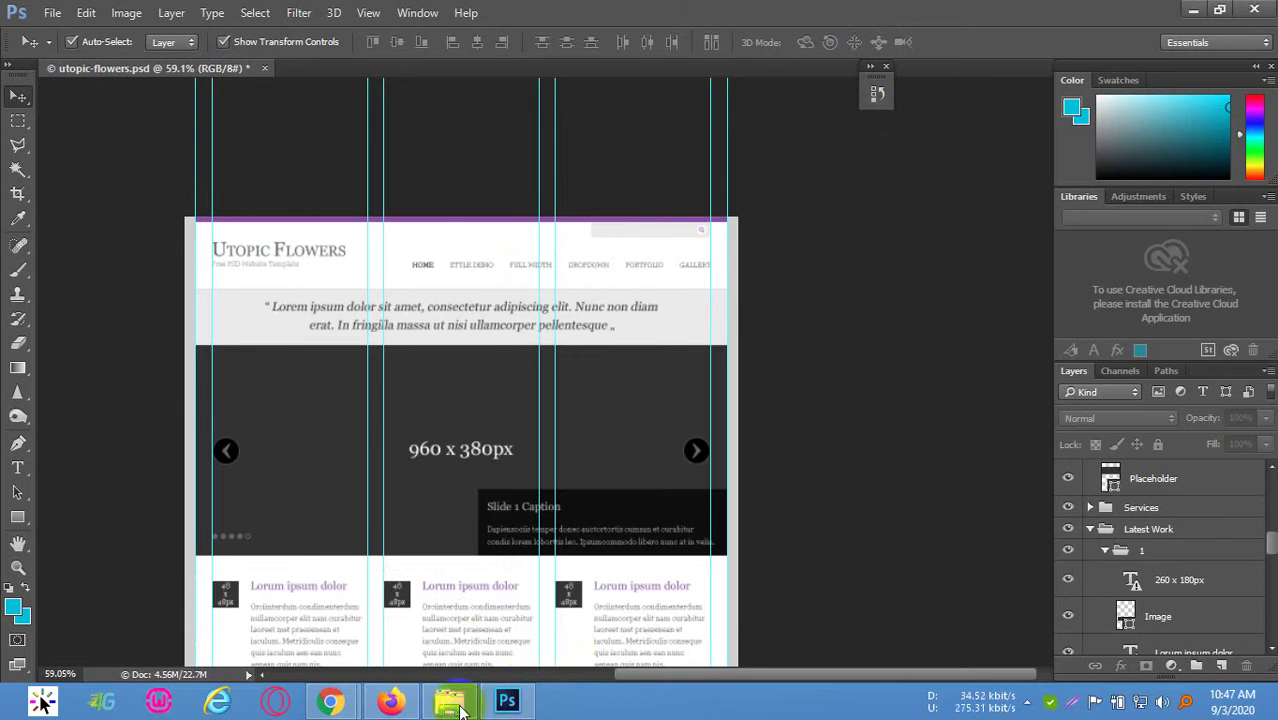
Refresh the class 16 folder, review the missing fonts of Home page.psd and leave them all unresolved
left_click(449, 700)
right_click(574, 388)
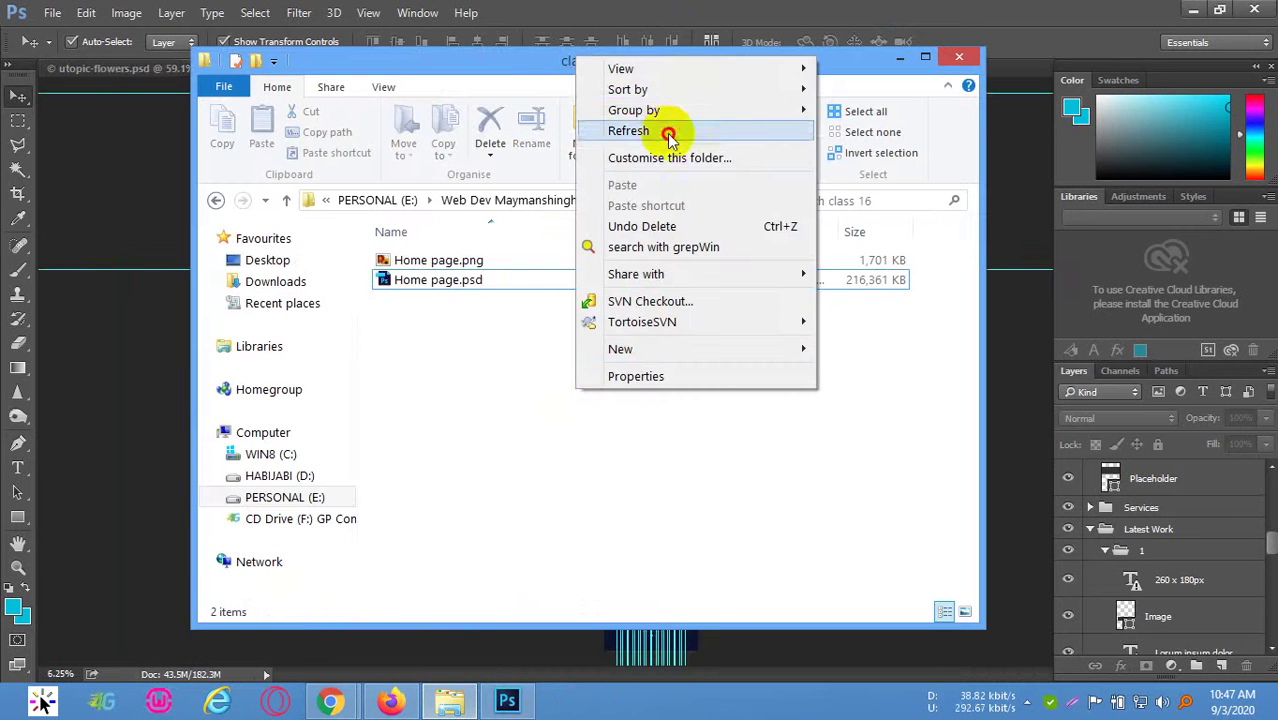
left_click(666, 131)
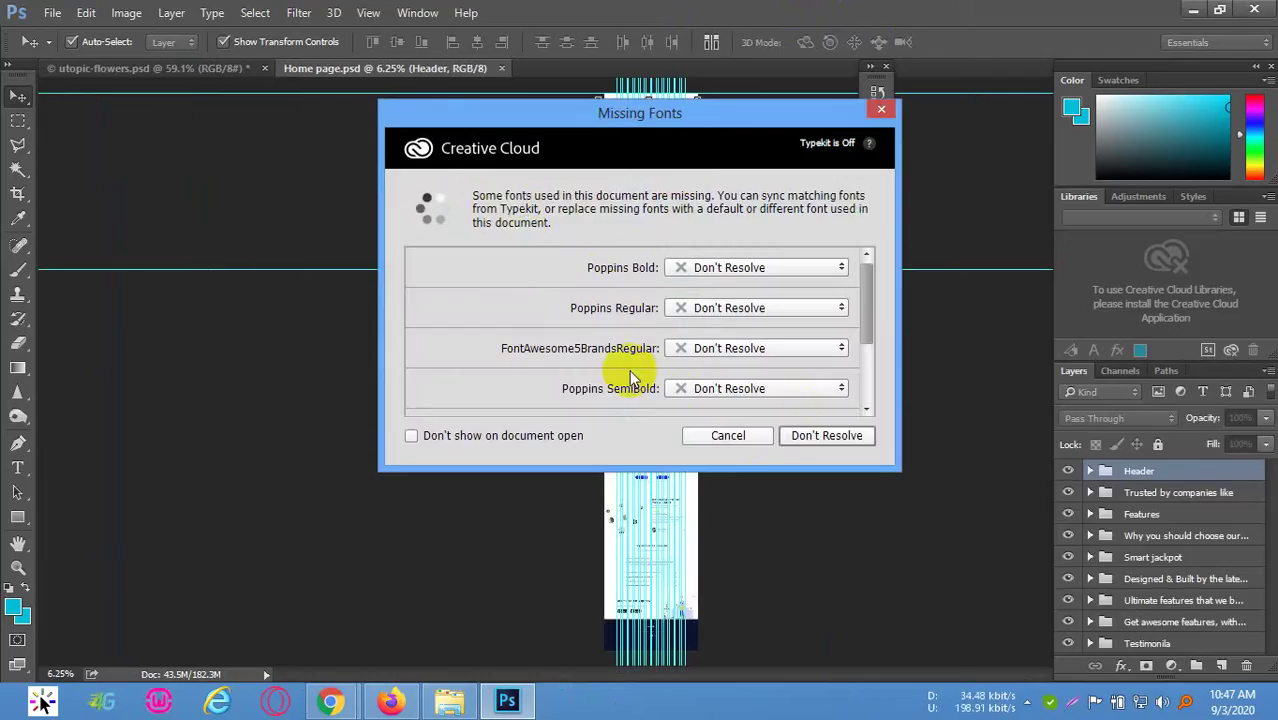
left_click_drag(866, 313, 873, 394)
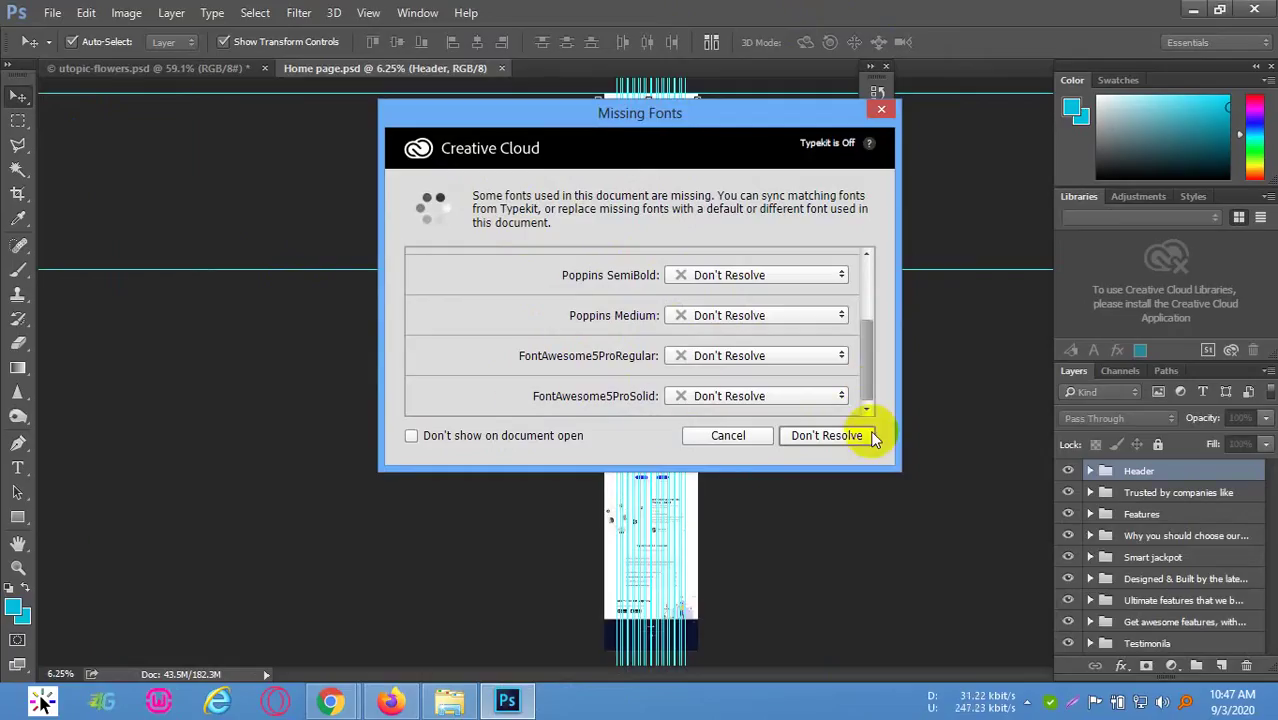
left_click(815, 434)
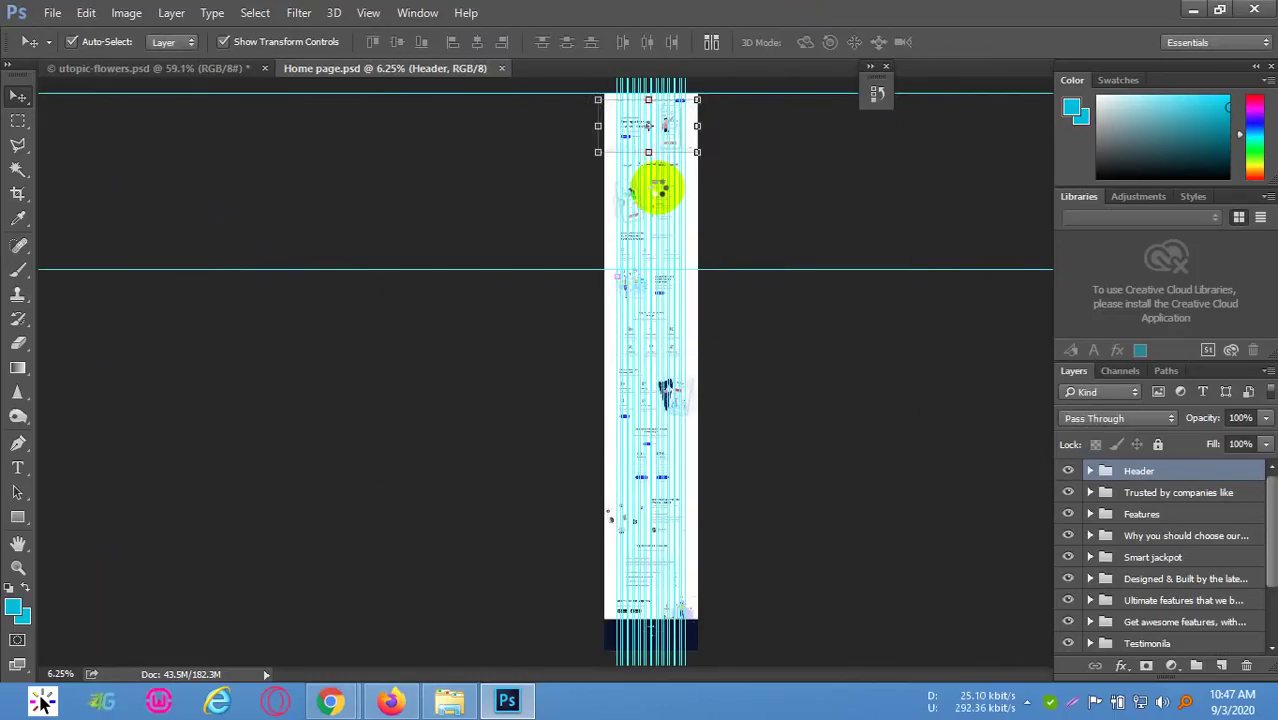
Show the history of Home page.psd, examine its AppLab header section up close and deselect the Header group
left_click(877, 76)
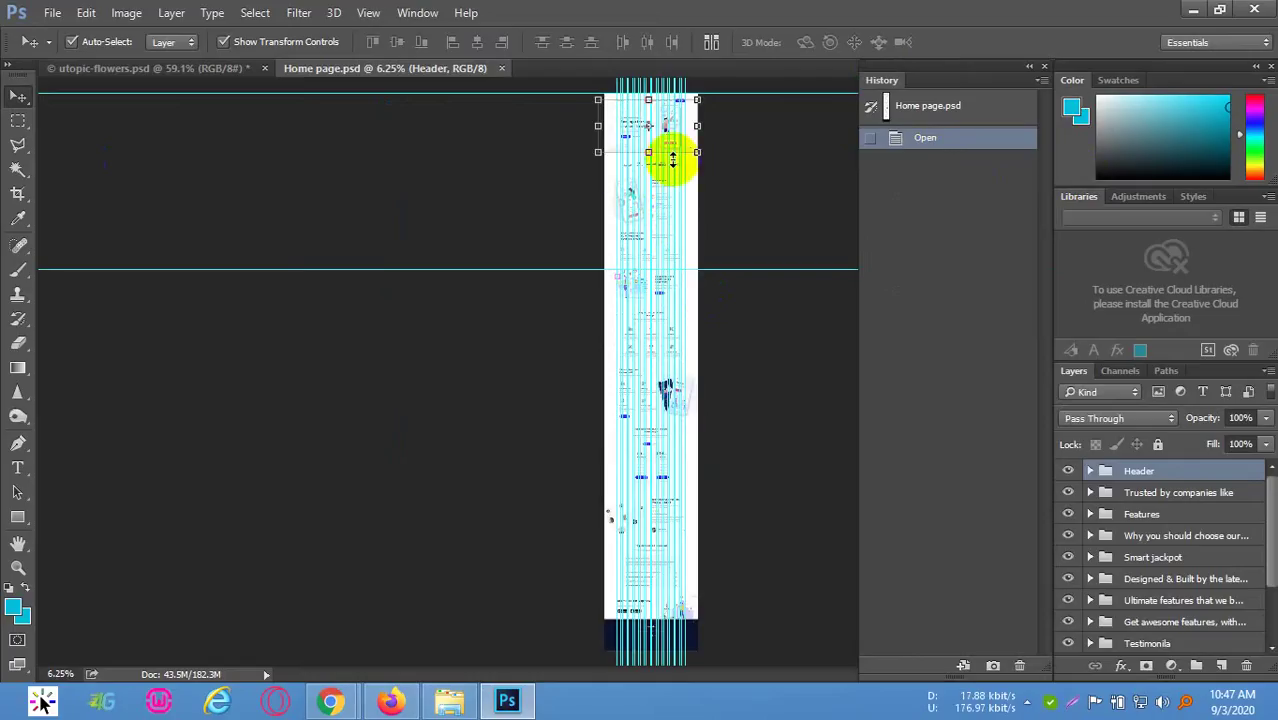
scroll(665, 155, "up", 3)
scroll(577, 229, "right", 2)
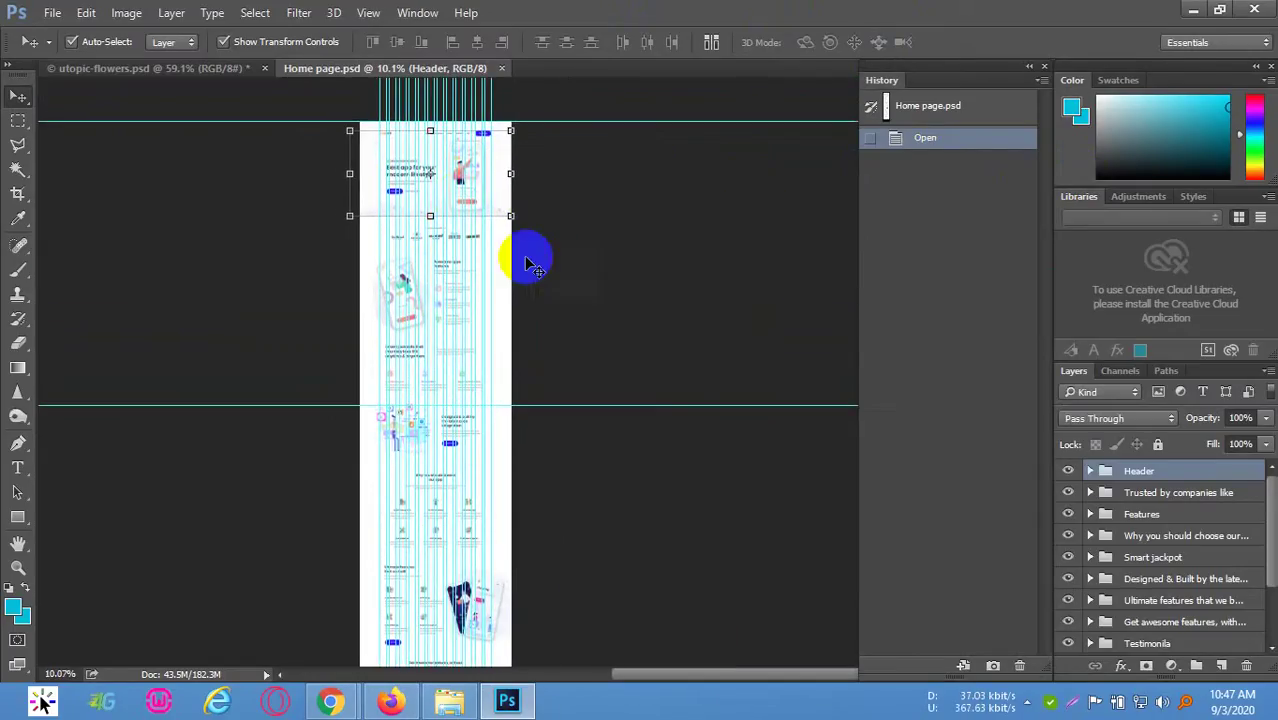
scroll(456, 200, "up", 3)
scroll(700, 210, "up", 2)
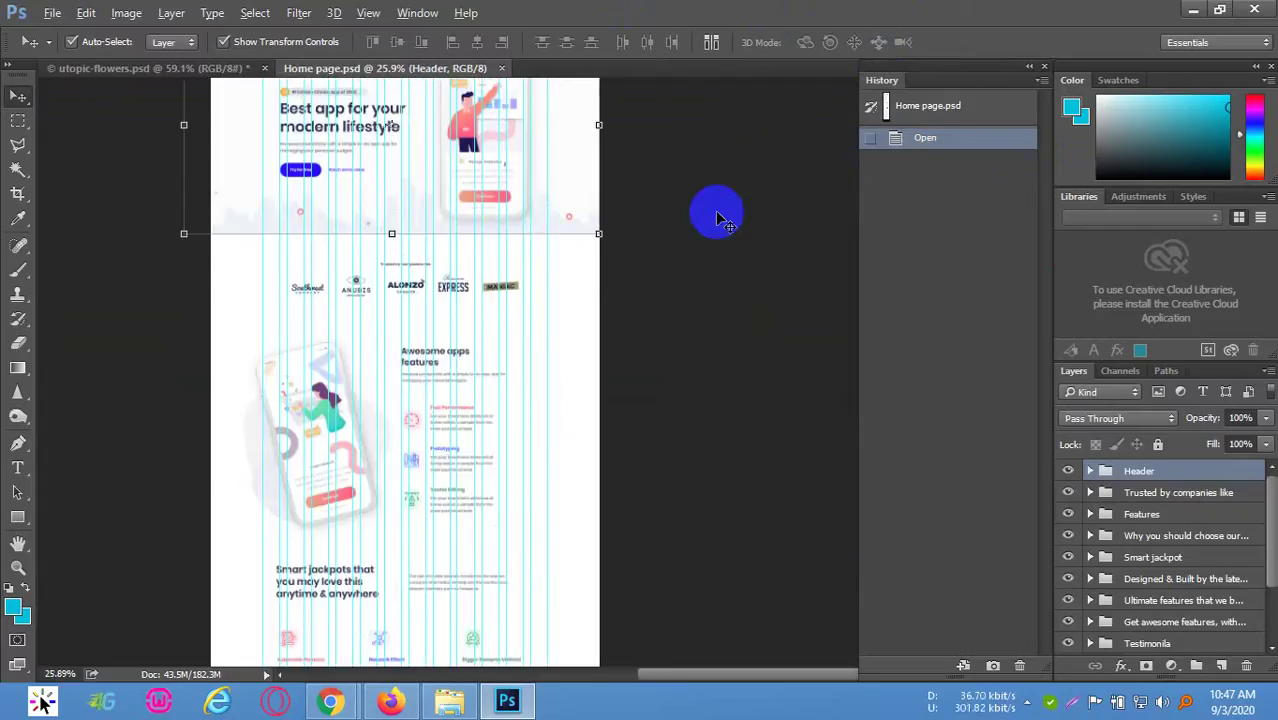
scroll(662, 222, "up", 3)
scroll(655, 250, "up", 1)
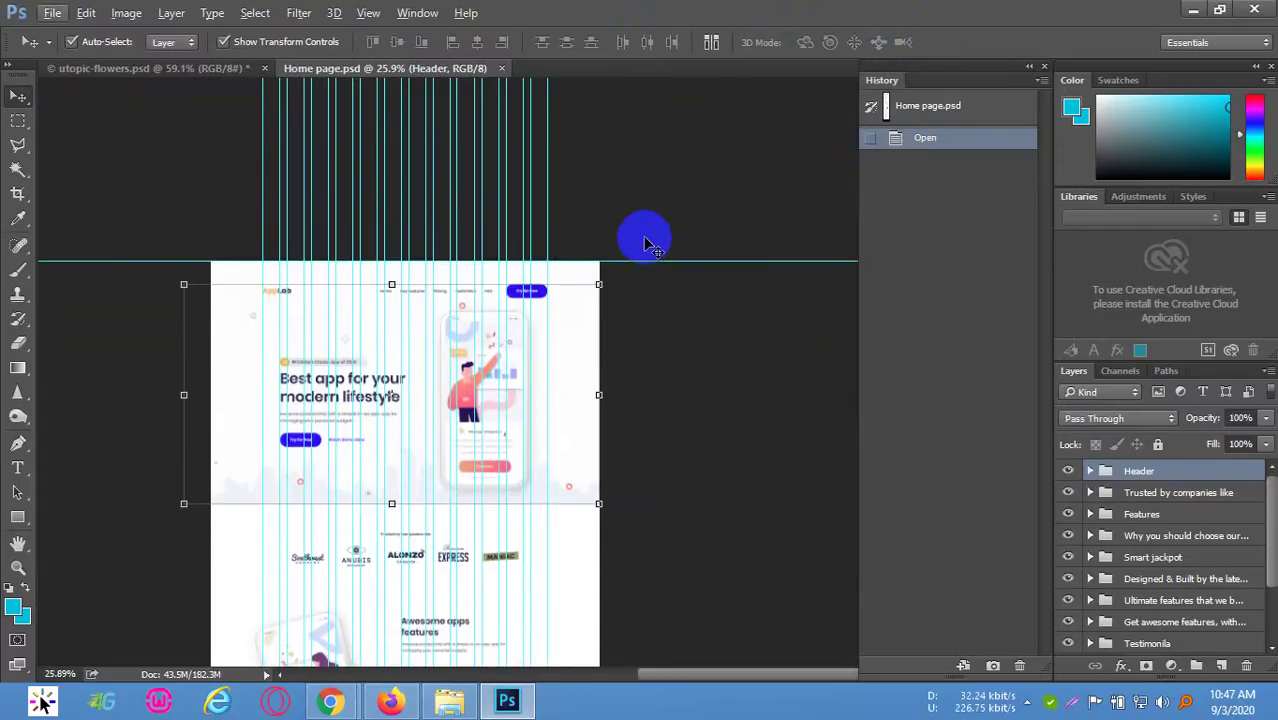
scroll(420, 268, "up", 2)
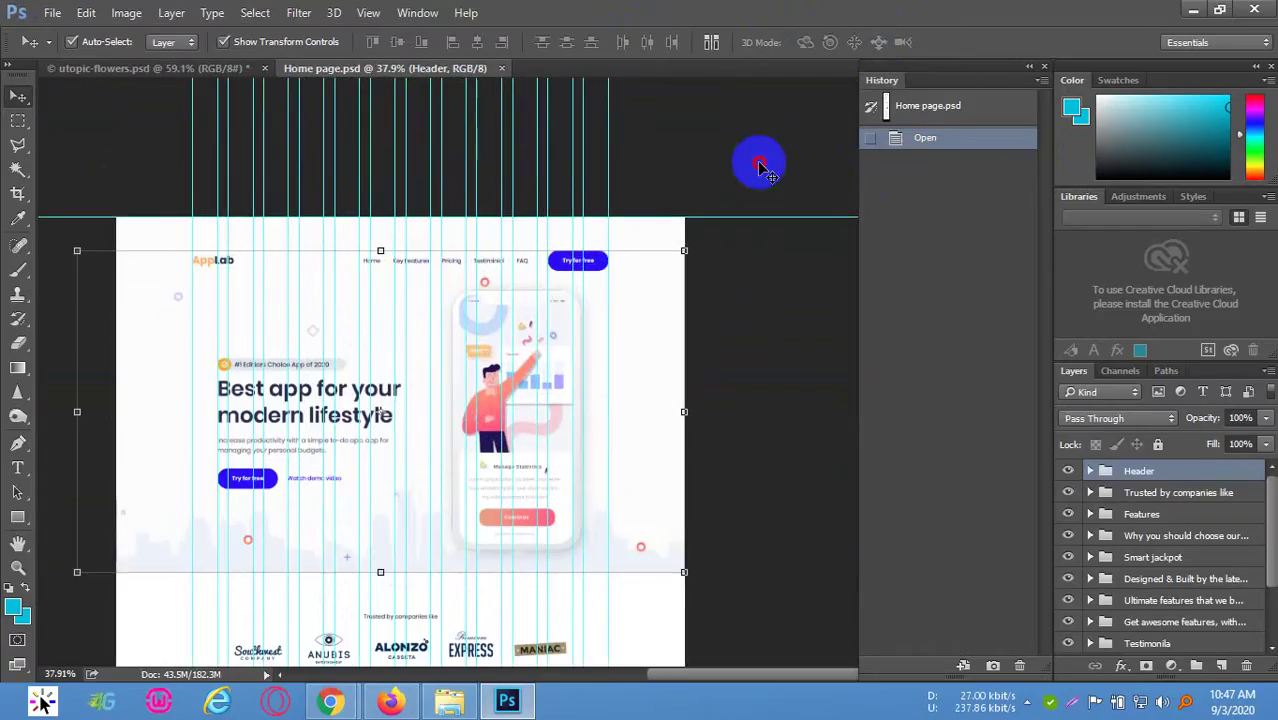
left_click(587, 174)
Activate the Crop tool on the Home page.psd canvas and view the foreground Color Picker without changing the colour
left_click(31, 90)
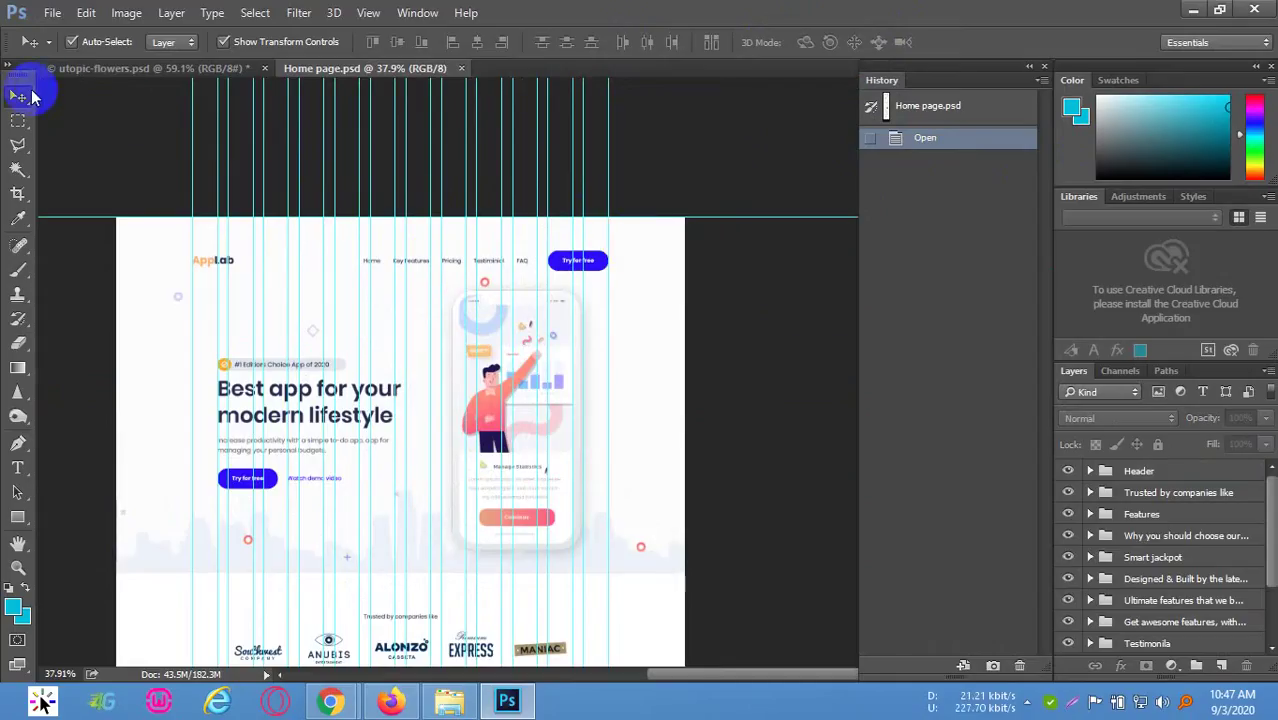
left_click_drag(18, 114, 15, 150)
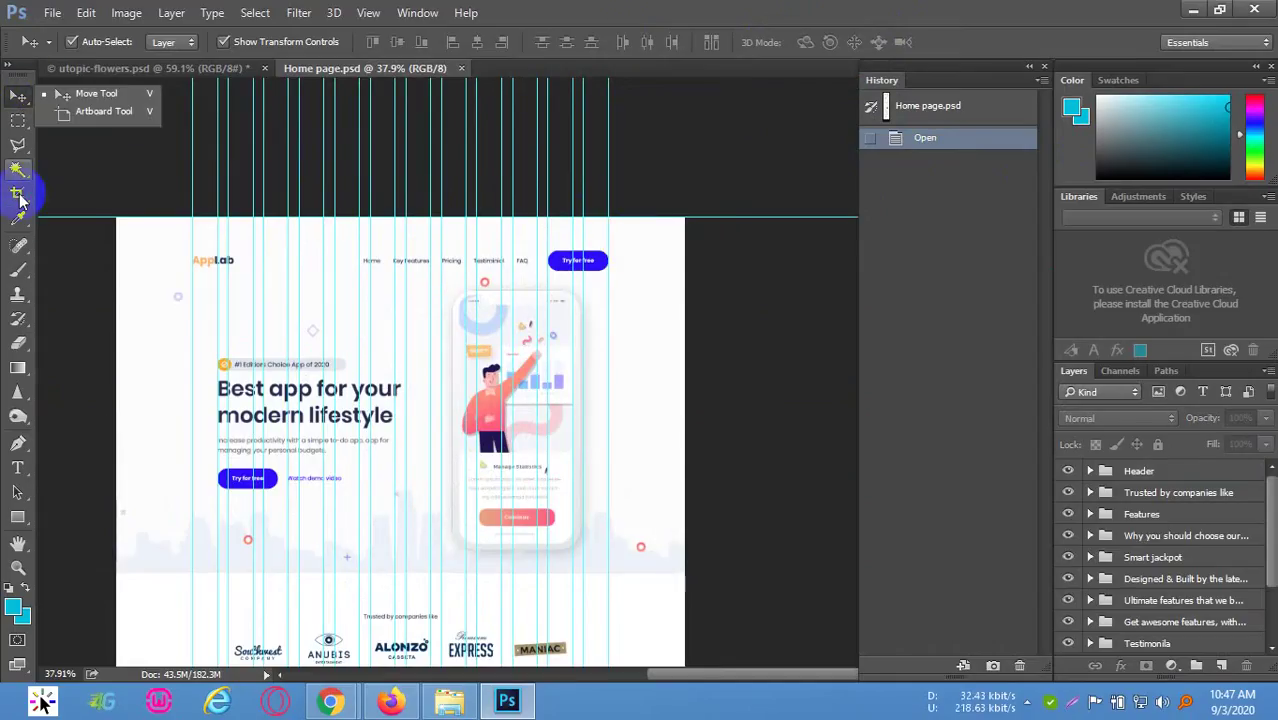
left_click(18, 194)
left_click(77, 228)
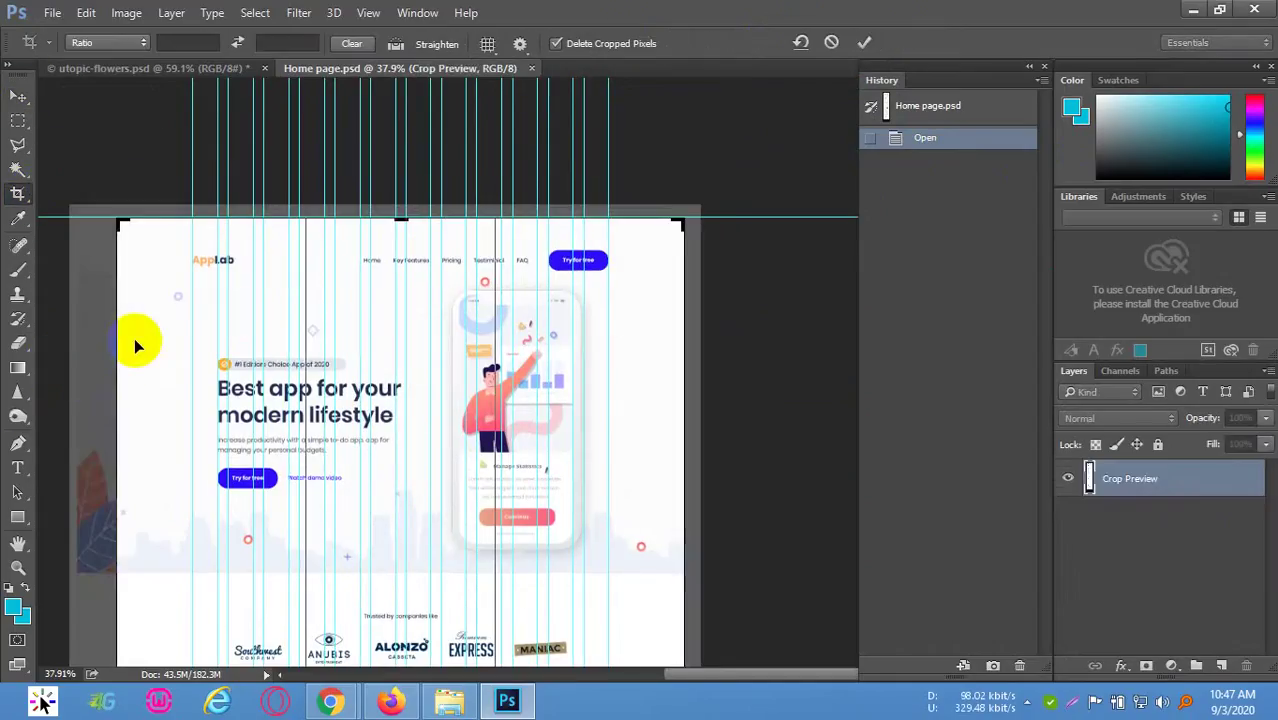
left_click(17, 606)
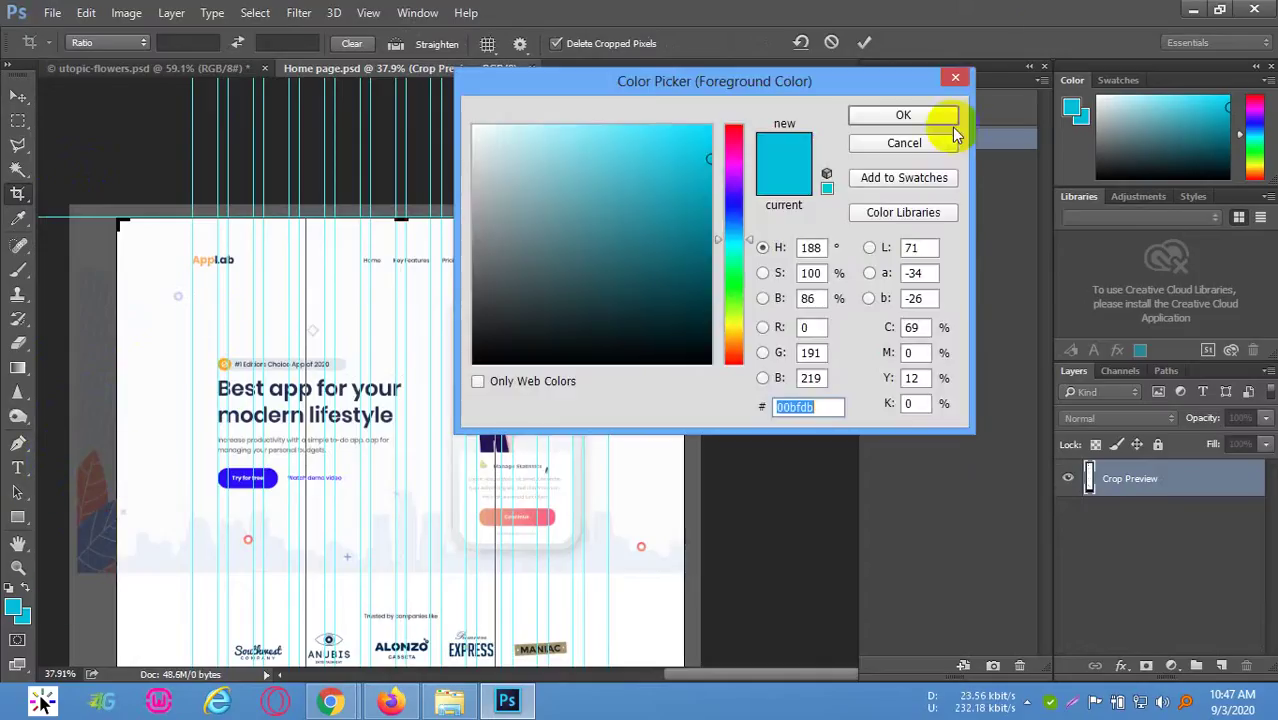
left_click(955, 77)
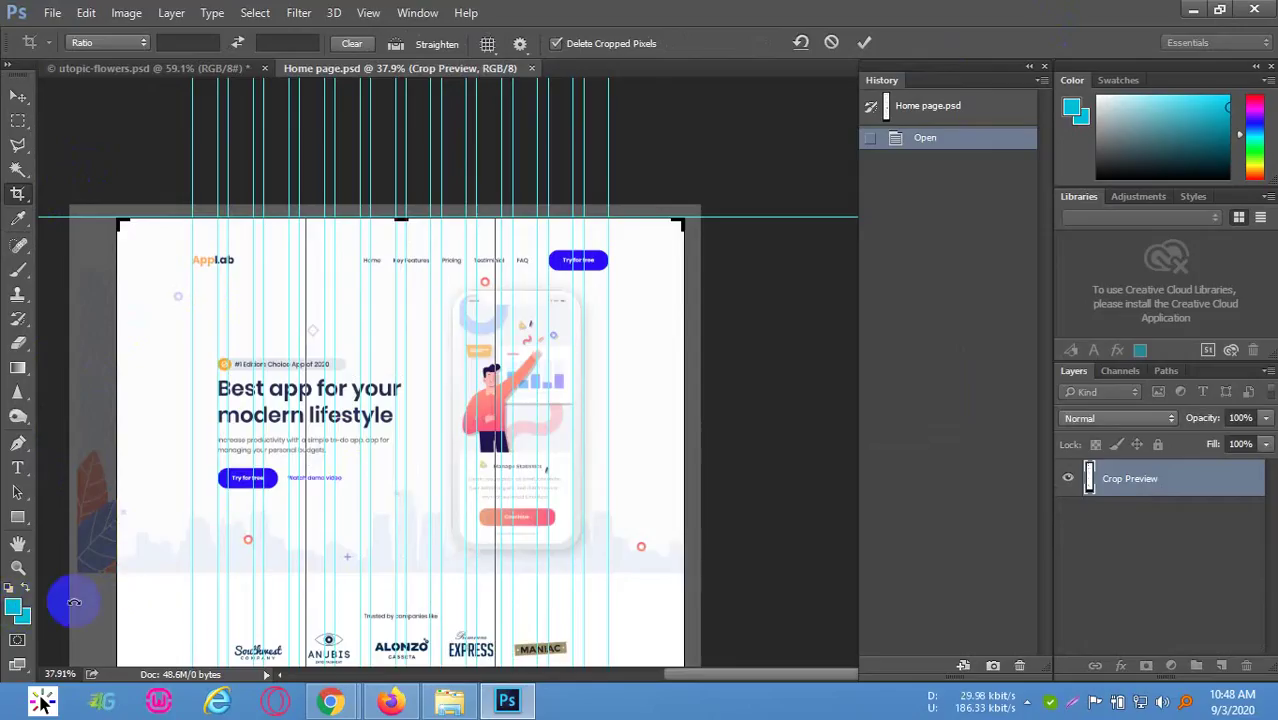
Change the background colour to a dark grey in the Color Picker
left_click(21, 611)
left_click_drag(608, 265, 848, 157)
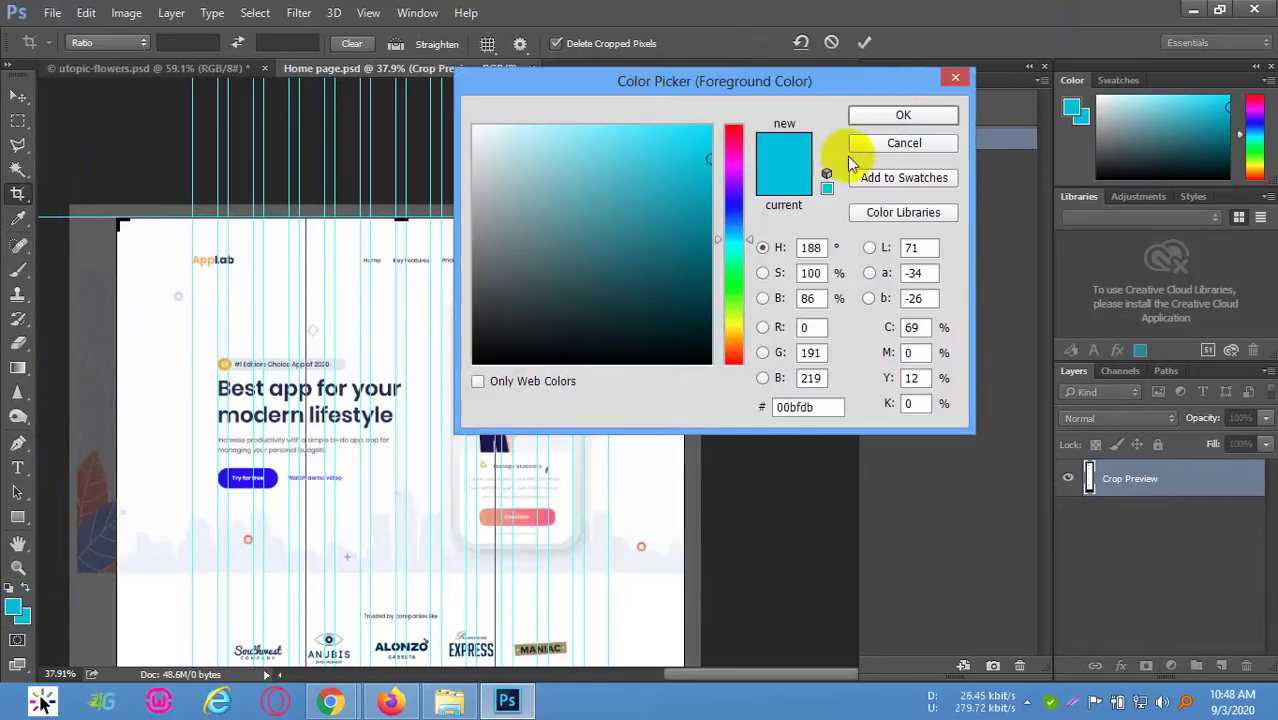
left_click(862, 152)
left_click(31, 612)
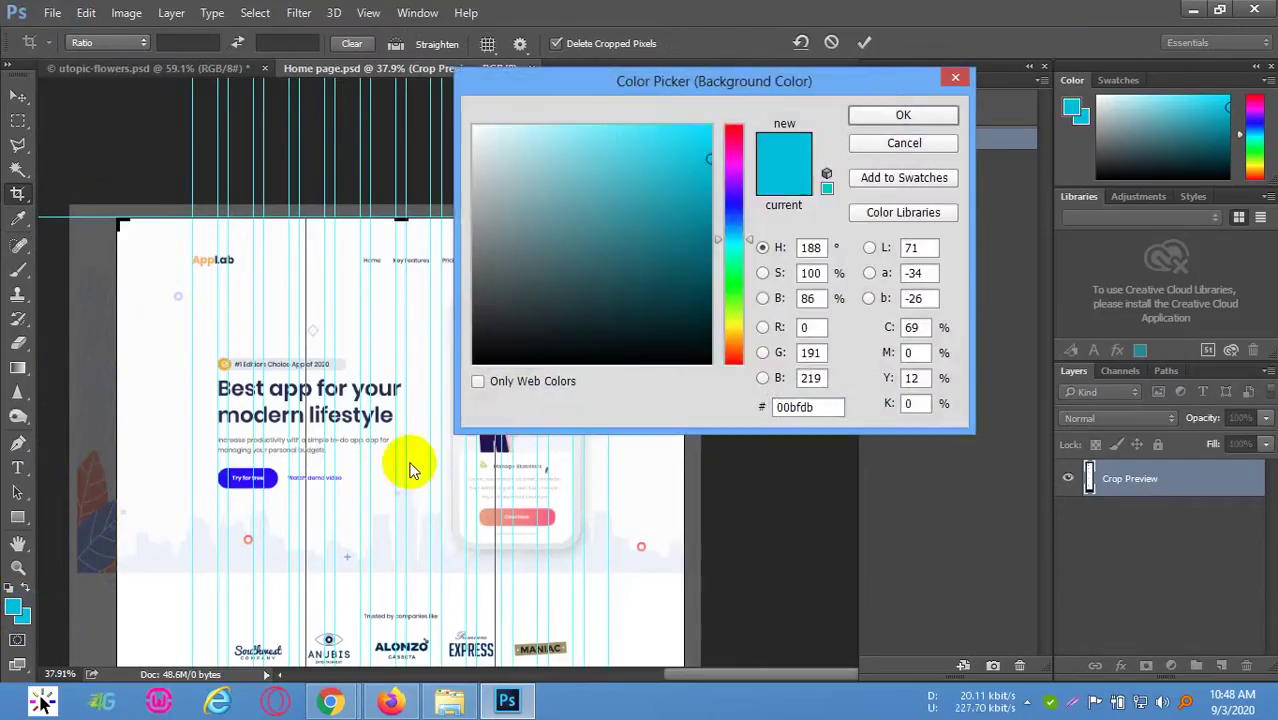
left_click(490, 314)
left_click(882, 117)
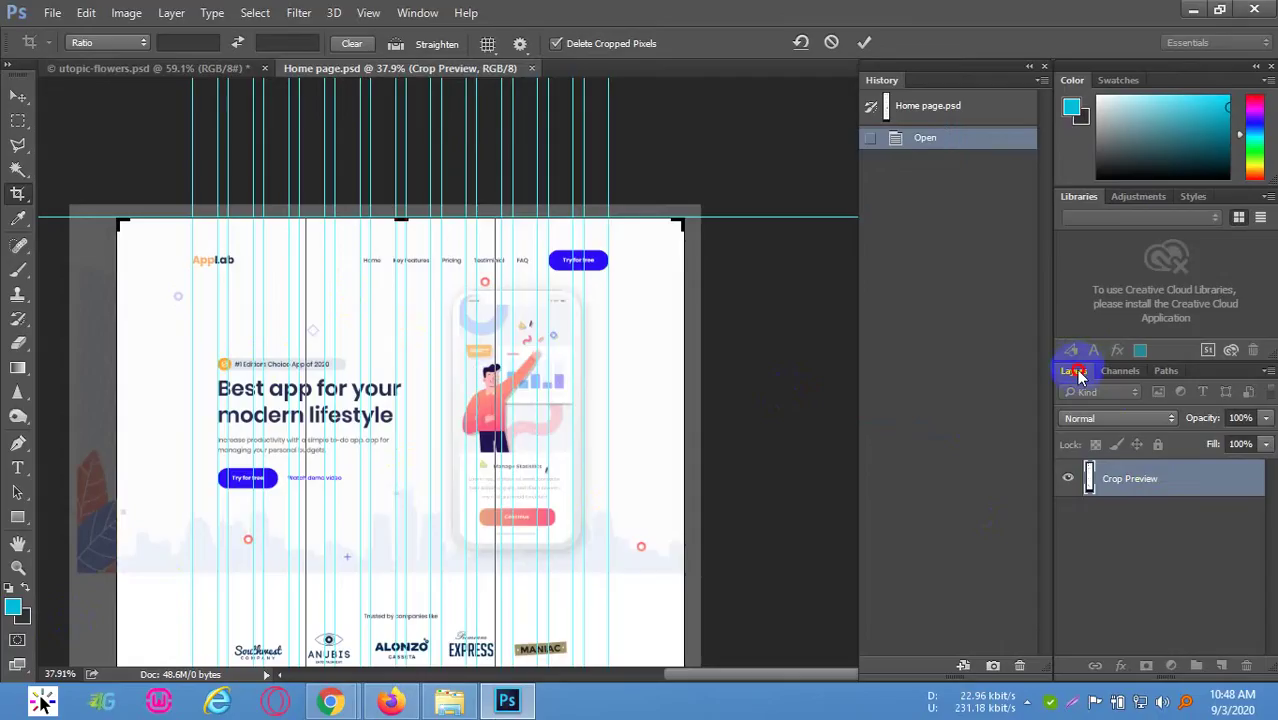
Cancel the pending crop of Home page.psd and activate the Move Tool
left_click(834, 43)
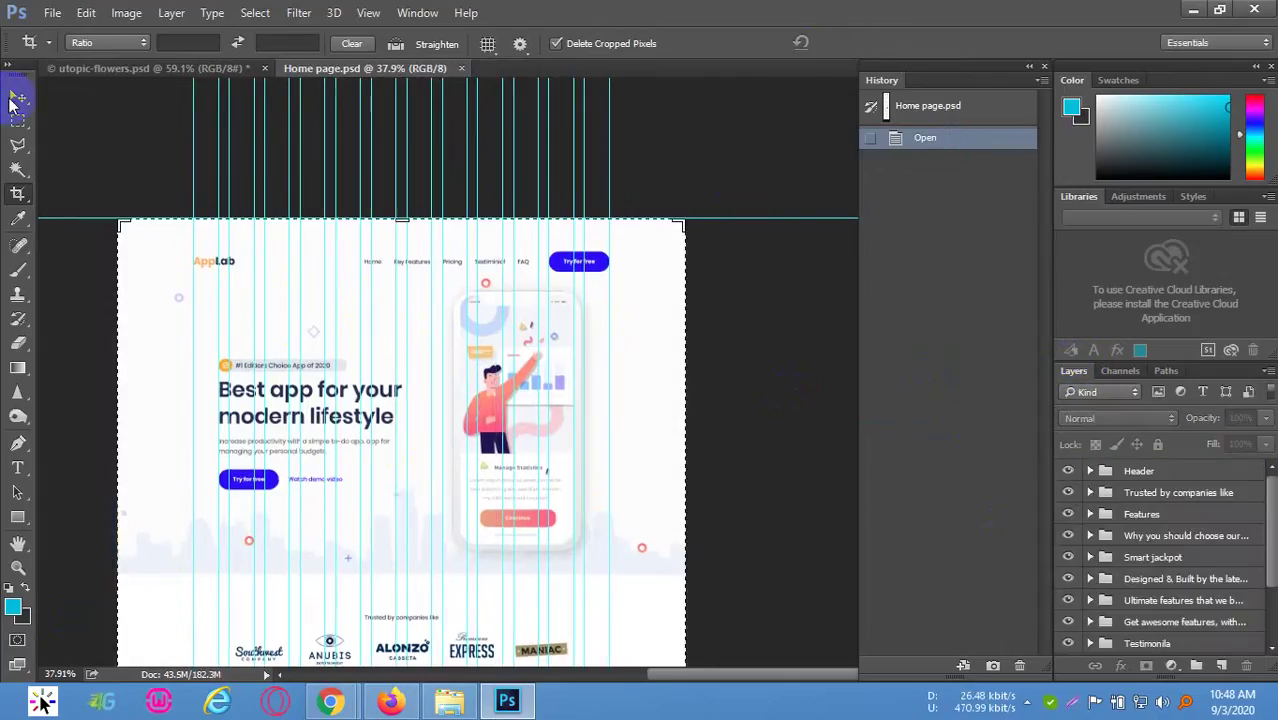
left_click_drag(12, 100, 86, 120)
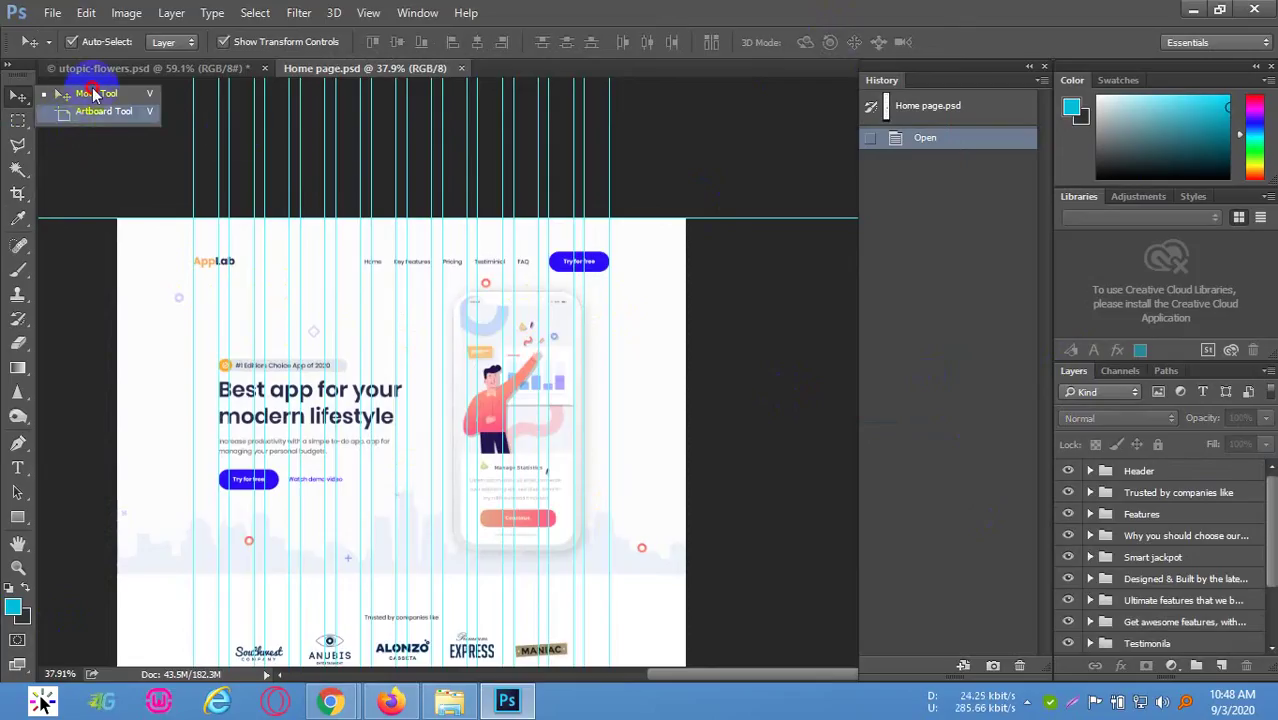
left_click(93, 93)
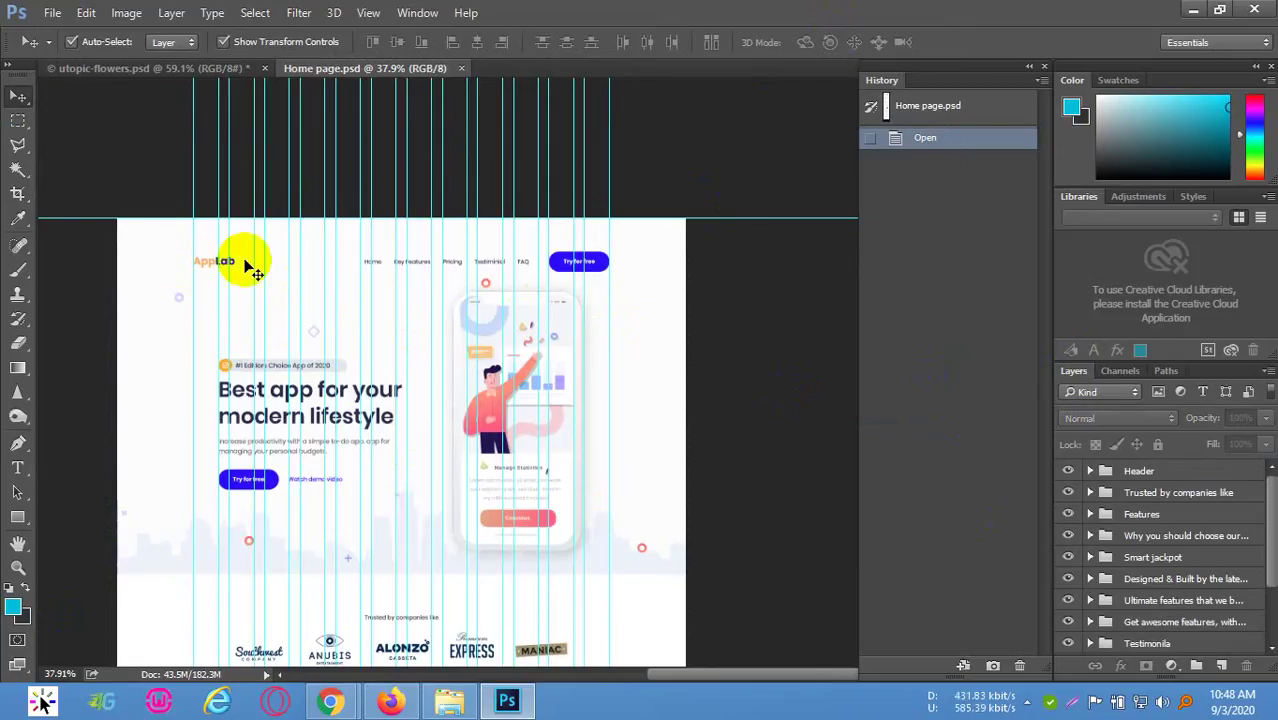
Compare the page's header with and without its layout guides and leave the guides hidden
scroll(271, 265, "up", 3)
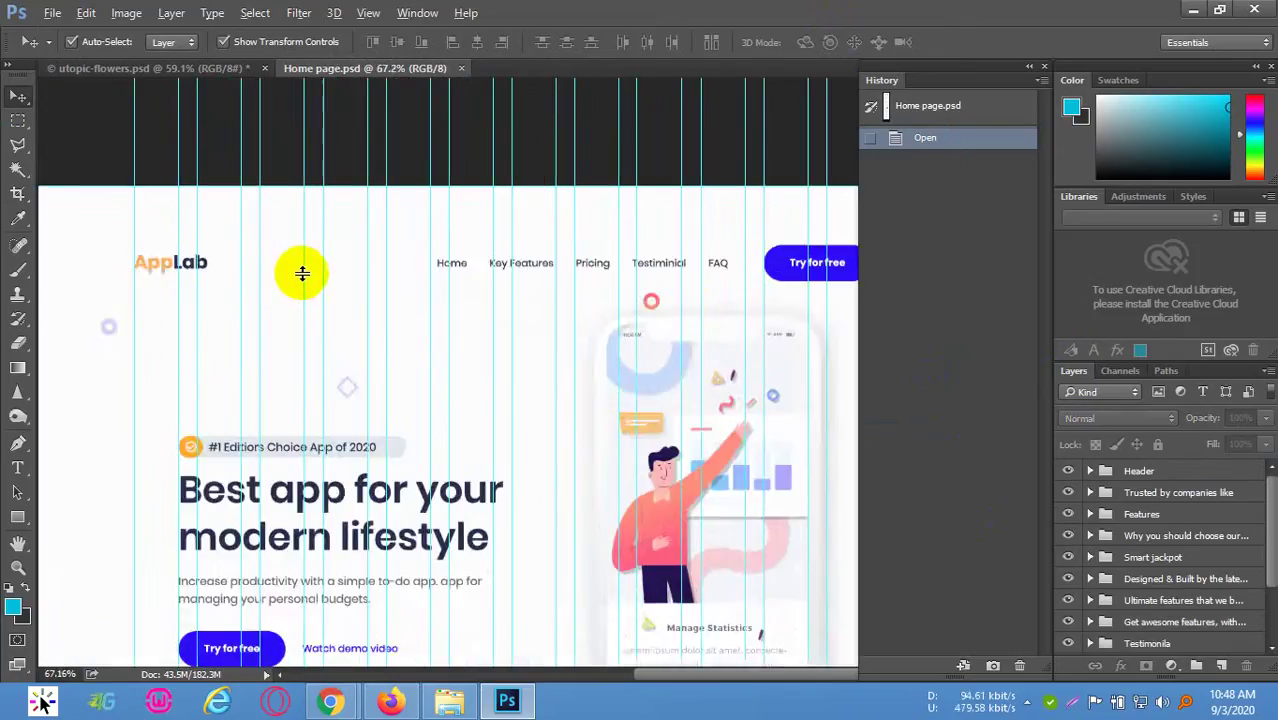
scroll(301, 274, "down", 1)
key("ctrl+semicolon")
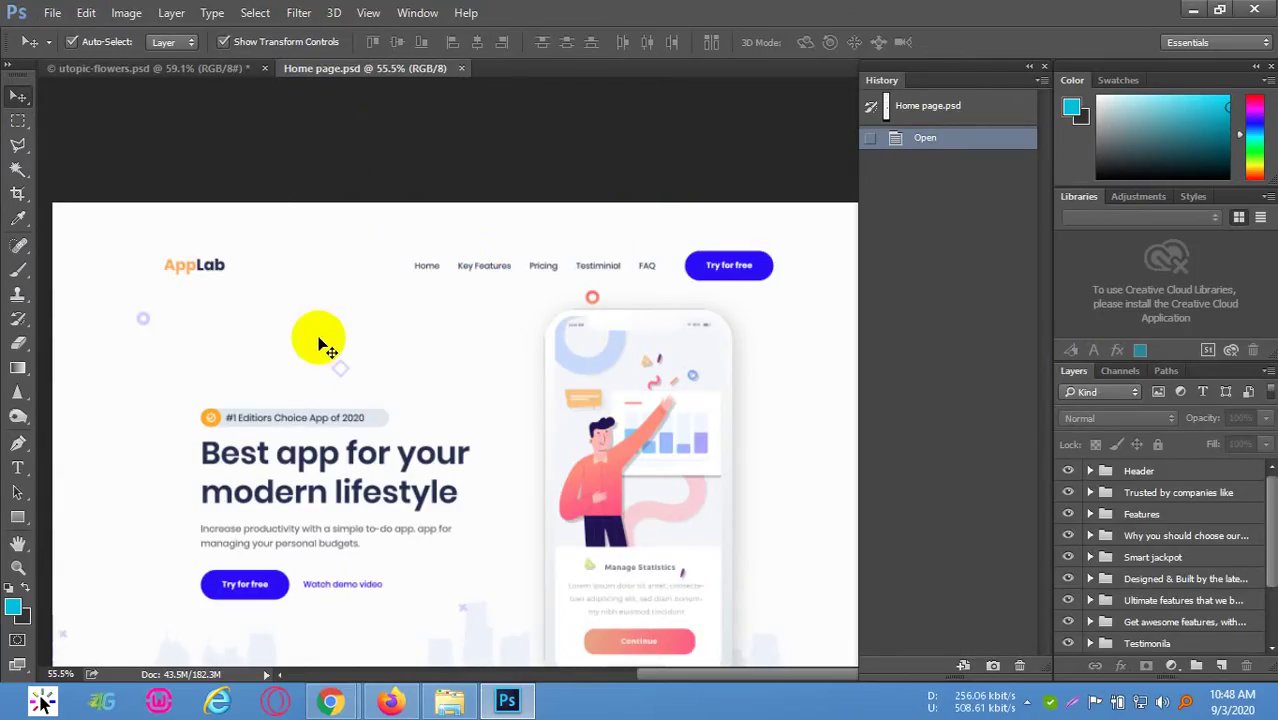
key("ctrl+semicolon")
key("ctrl+semicolon")
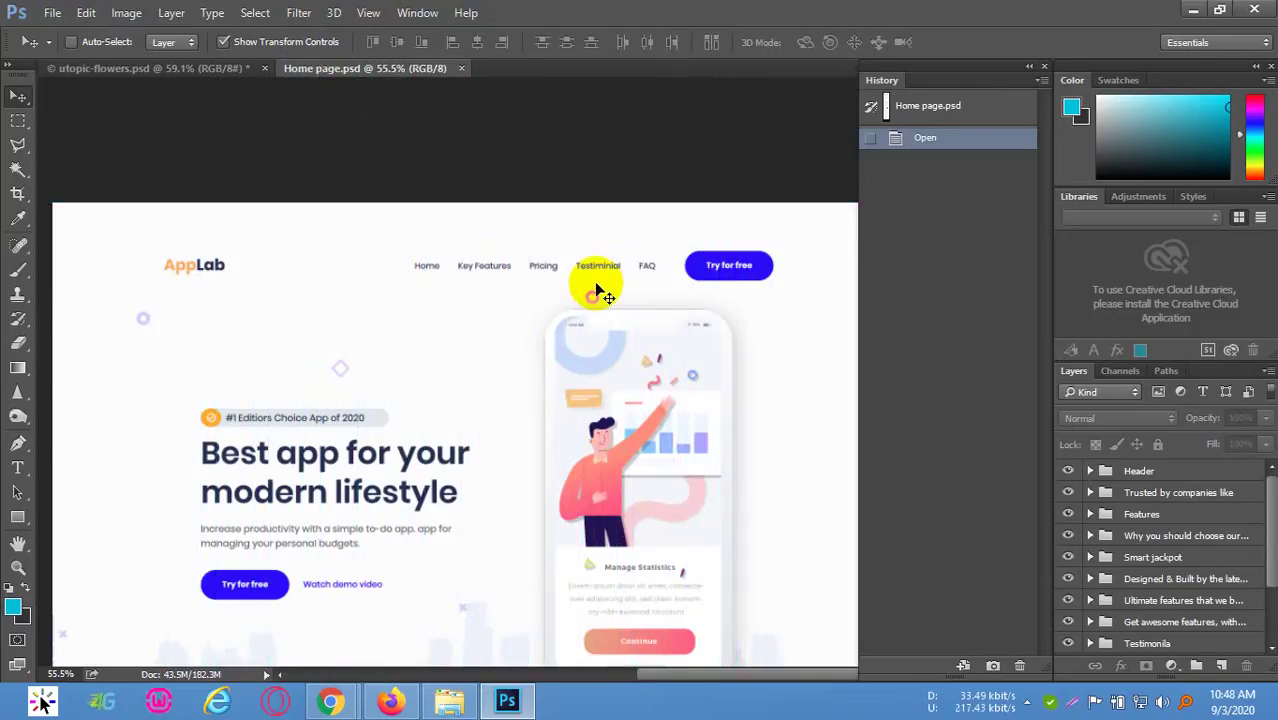
key("ctrl+semicolon")
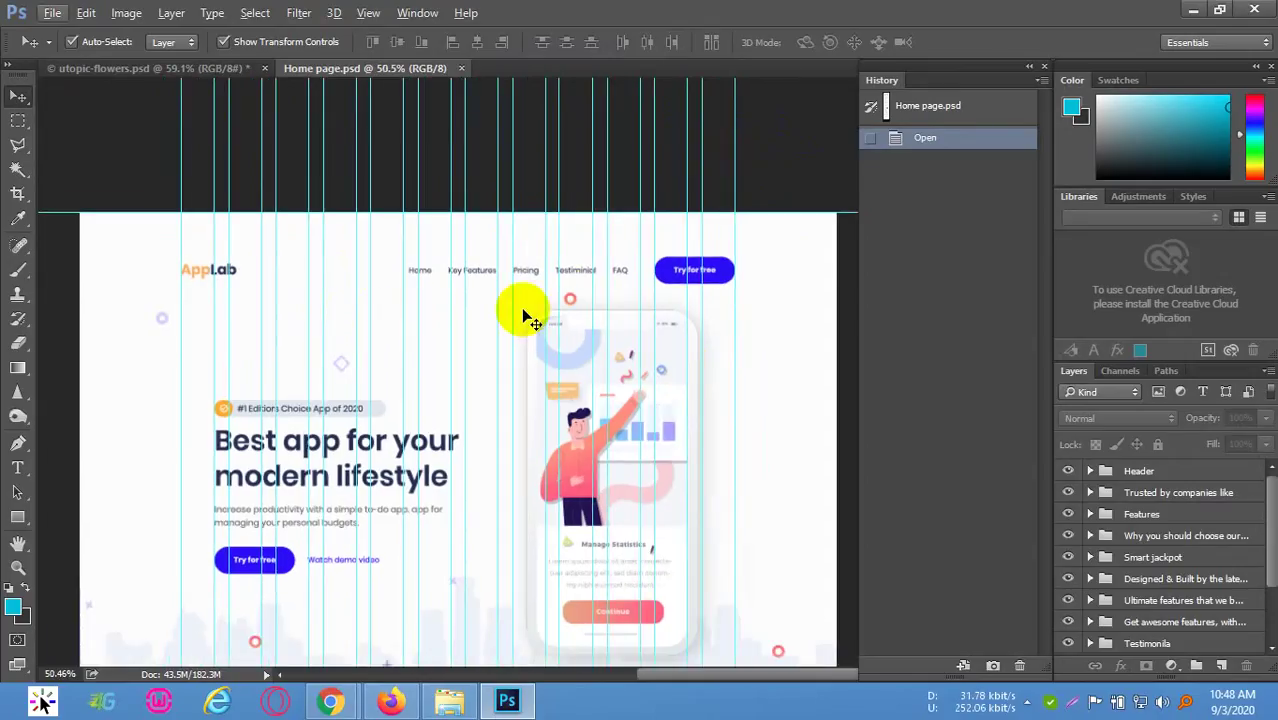
scroll(678, 392, "down", 1)
scroll(600, 370, "down", 1)
scroll(533, 353, "up", 1)
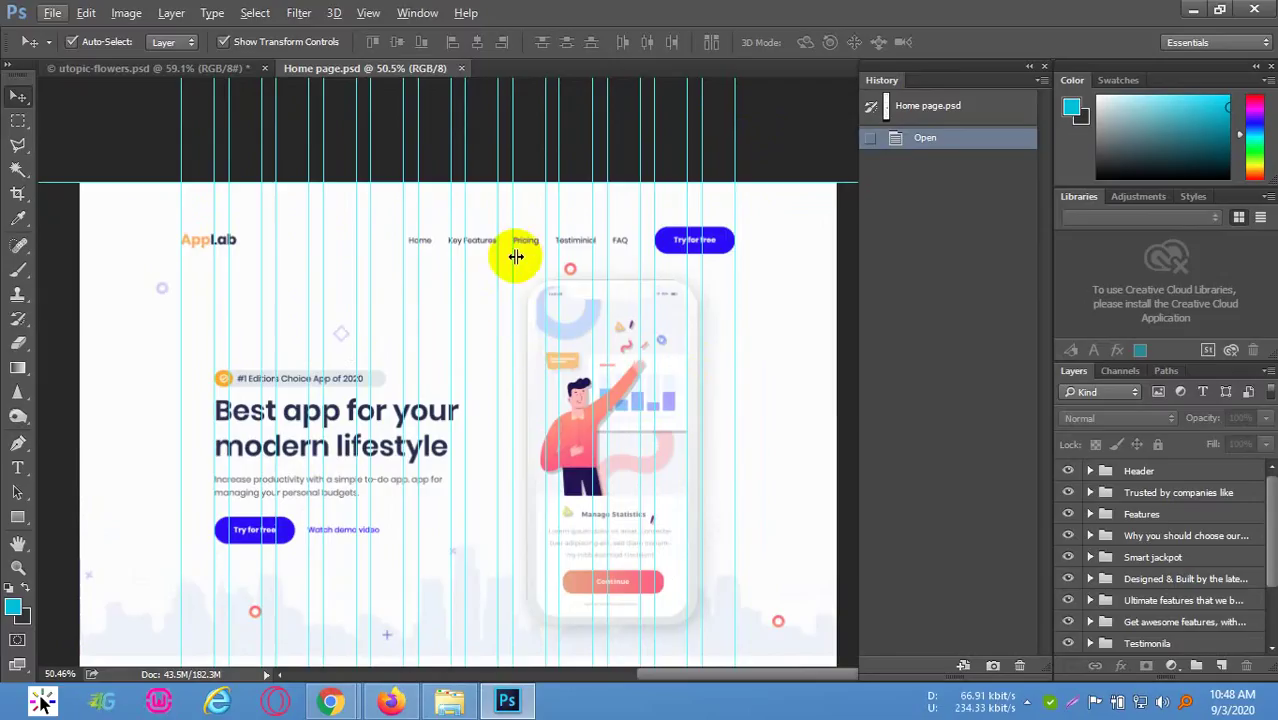
left_click_drag(518, 262, 728, 148)
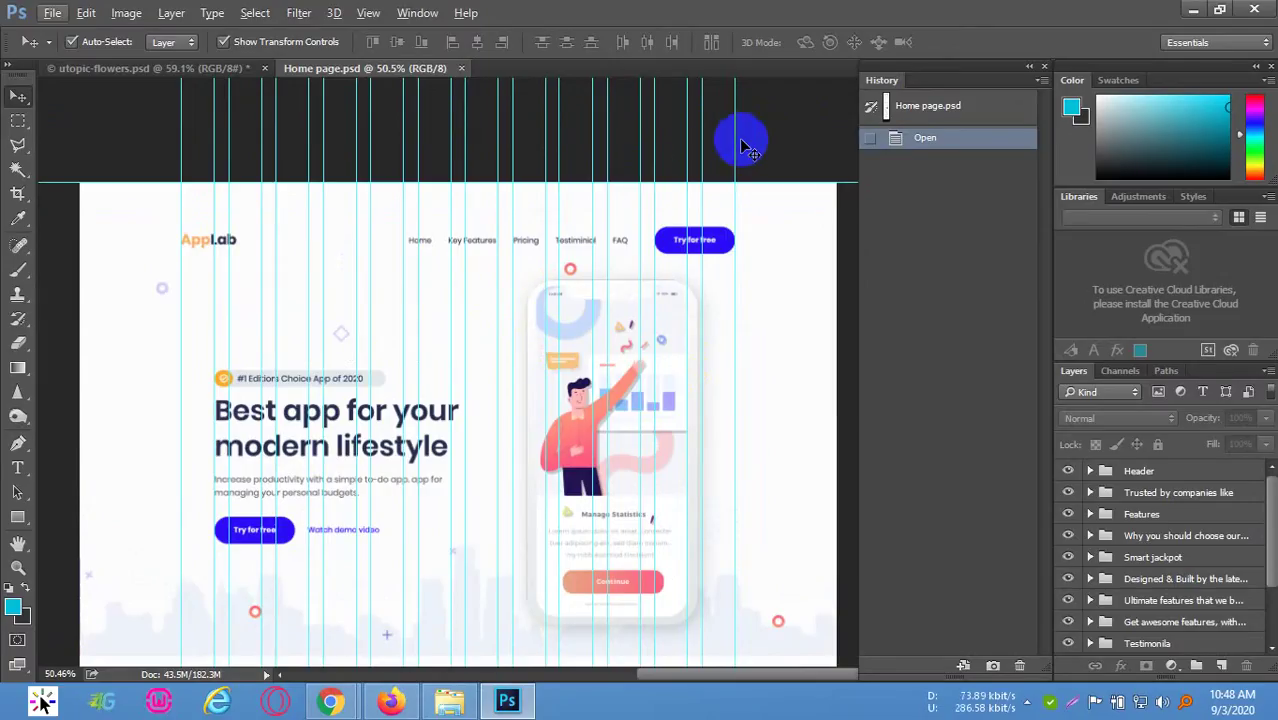
key("ctrl+semicolon")
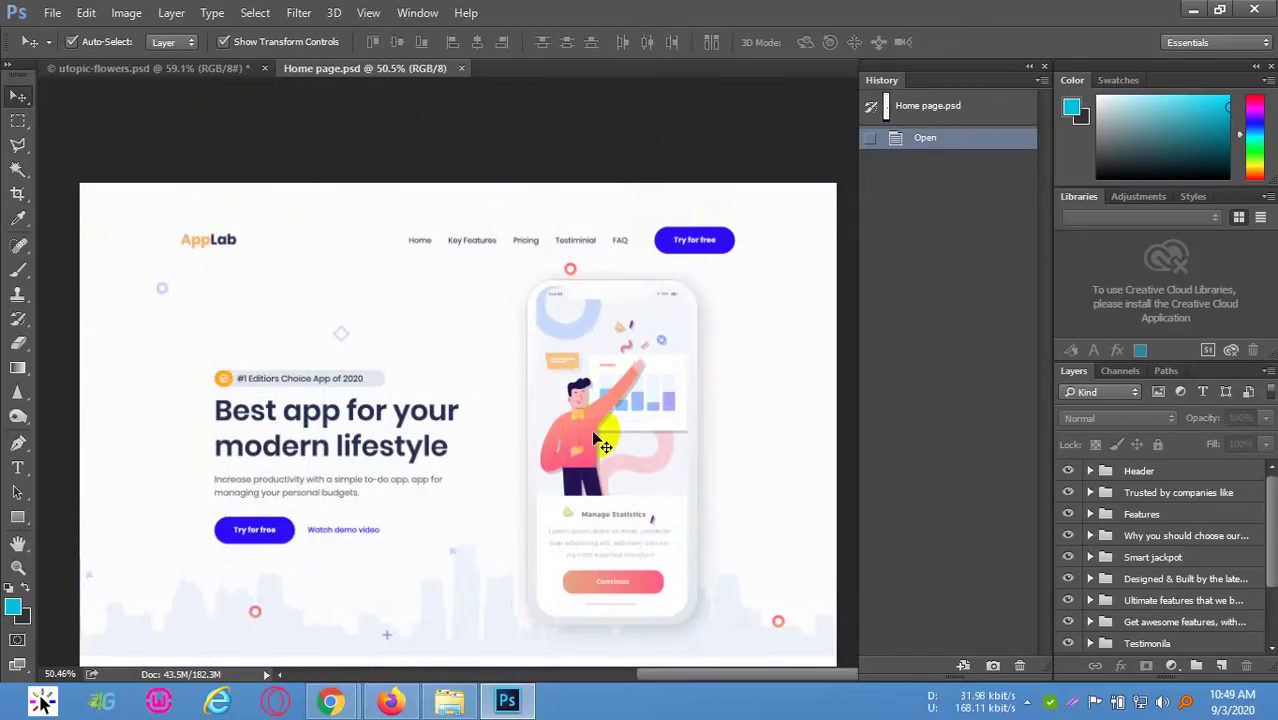
scroll(502, 545, "down", 10)
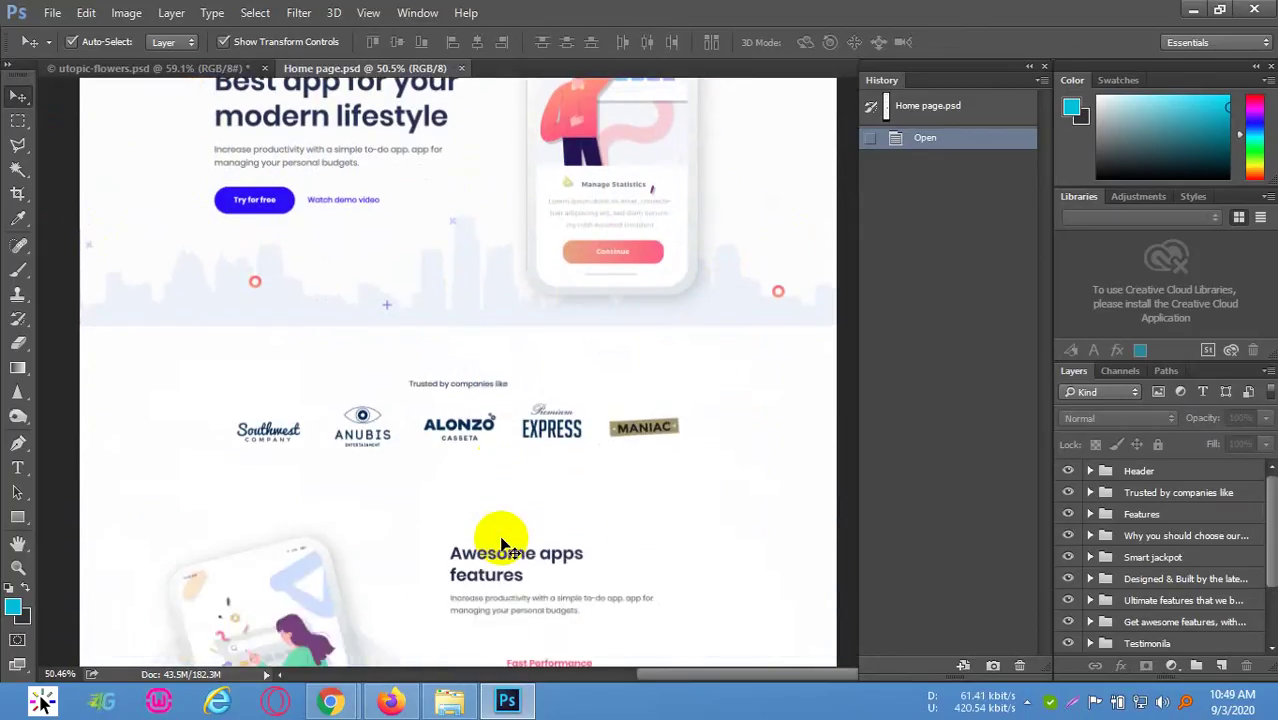
scroll(502, 545, "up", 10)
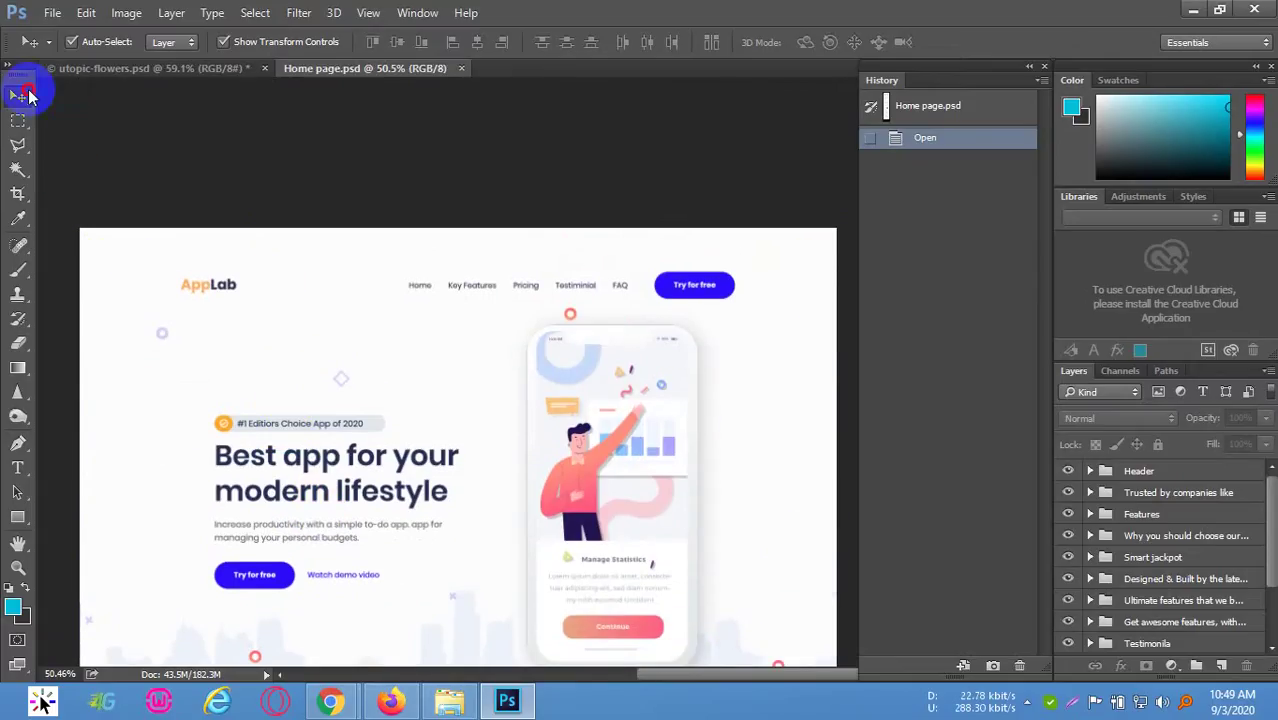
Select the AppLab logo text layer with the Move Tool and toggle its visibility off and on twice
left_click(28, 95)
left_click(75, 91)
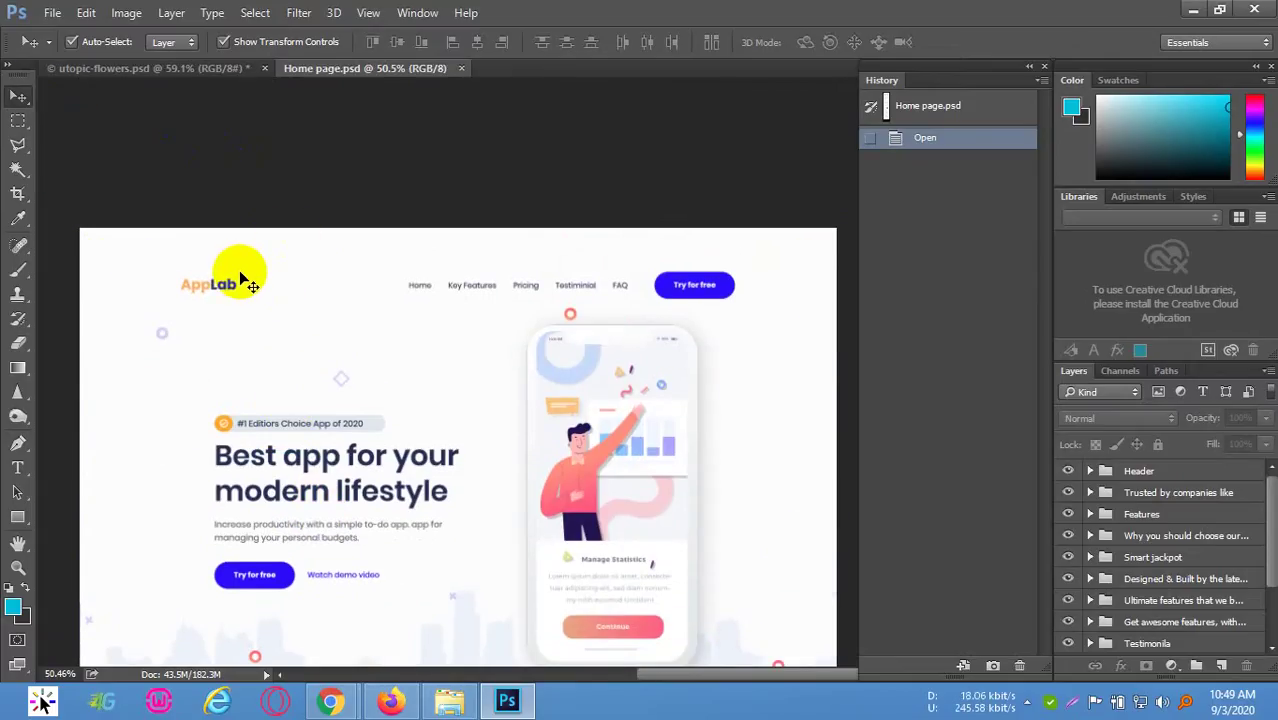
left_click(230, 285)
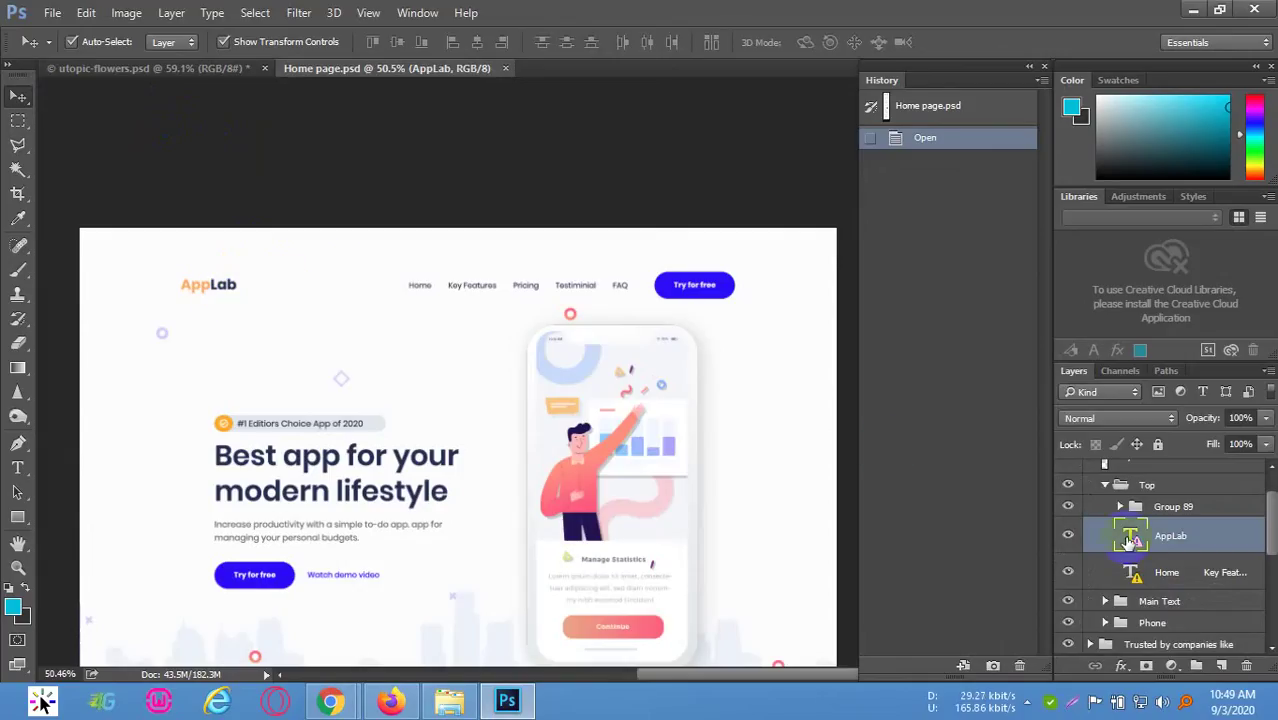
left_click(1070, 537)
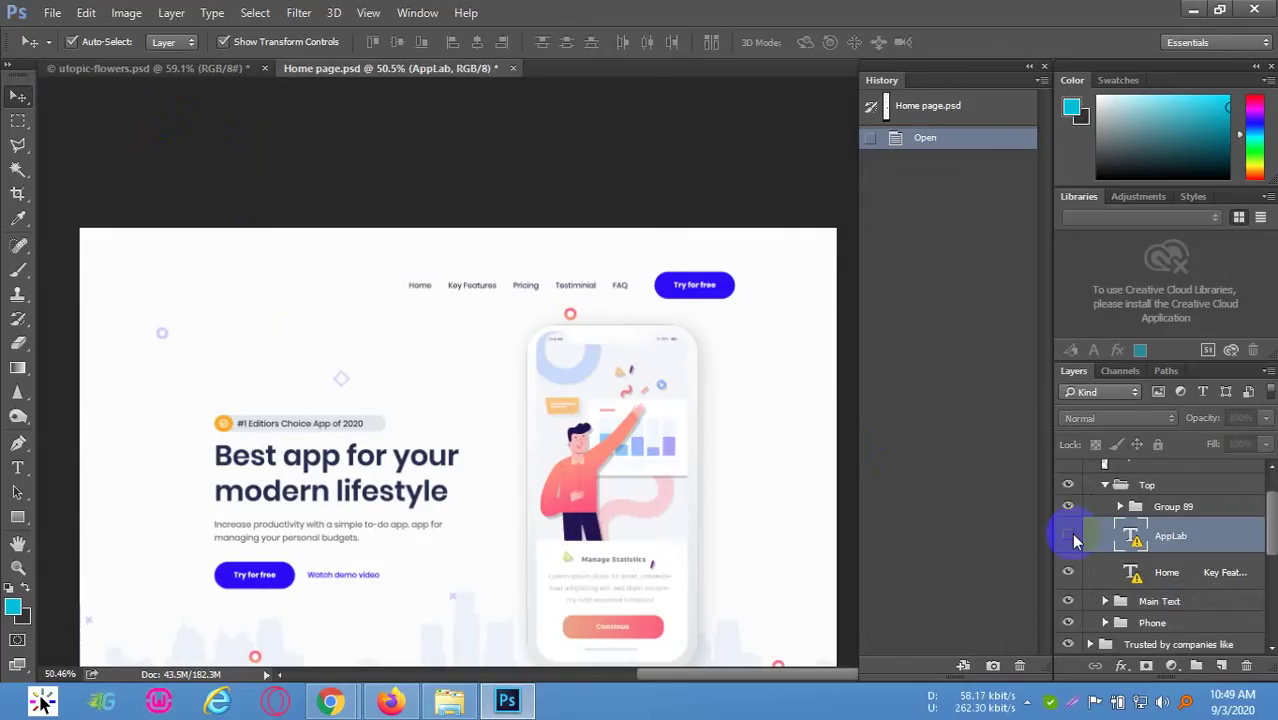
left_click(1070, 537)
left_click(1070, 537)
left_click(1070, 537)
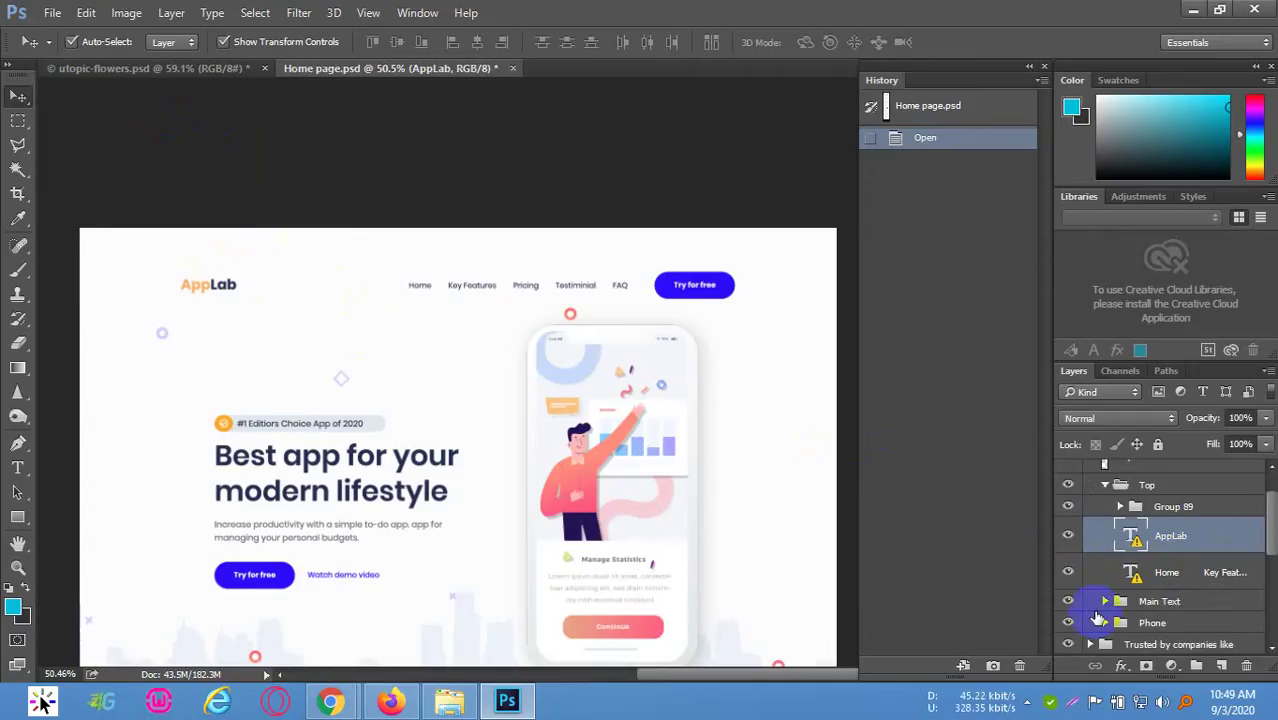
Isolate the AppLab logo text by hiding all other layers and check the rest of the canvas
left_click(1068, 537, "alt")
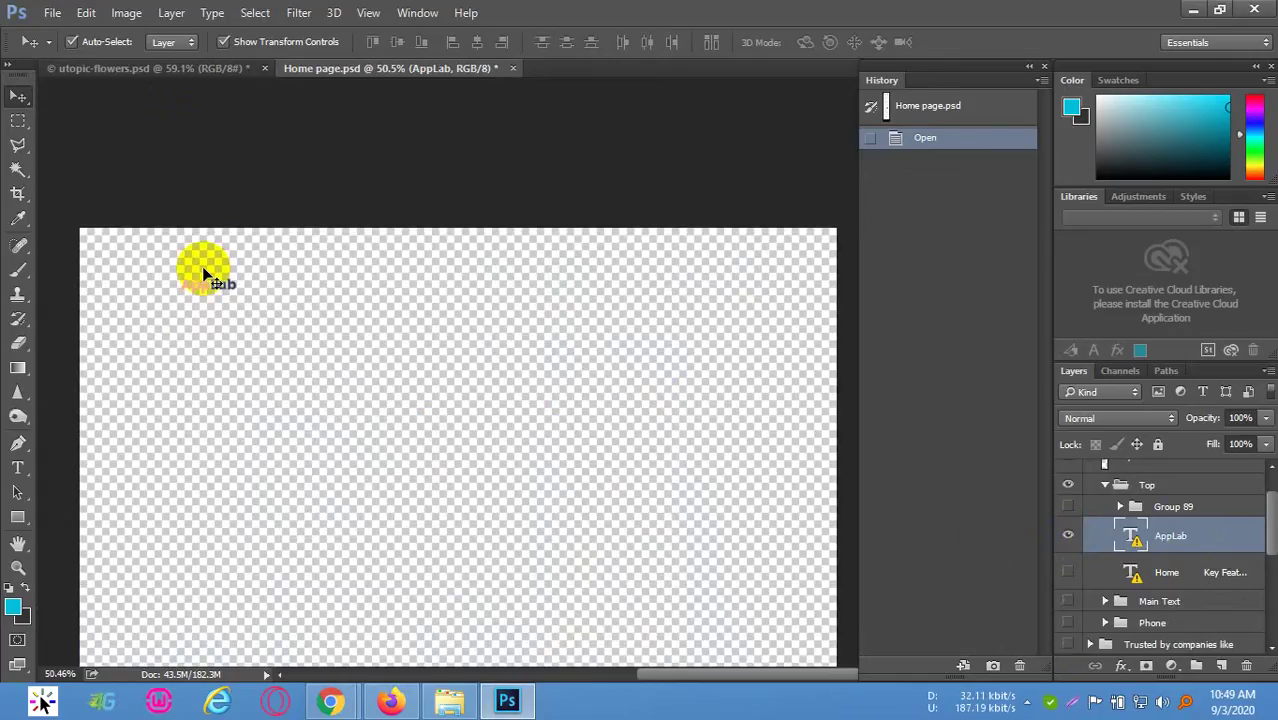
scroll(700, 390, "down", 3)
scroll(680, 330, "down", 2)
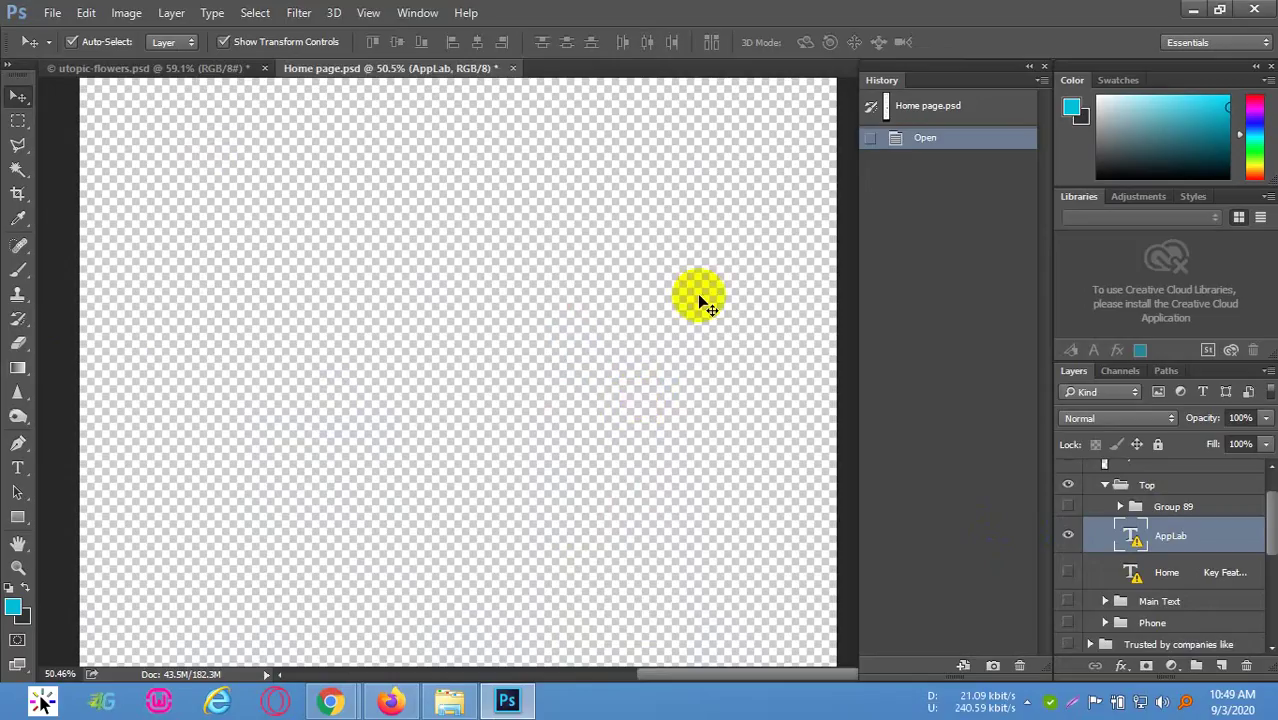
scroll(417, 379, "up", 3)
scroll(337, 342, "up", 1)
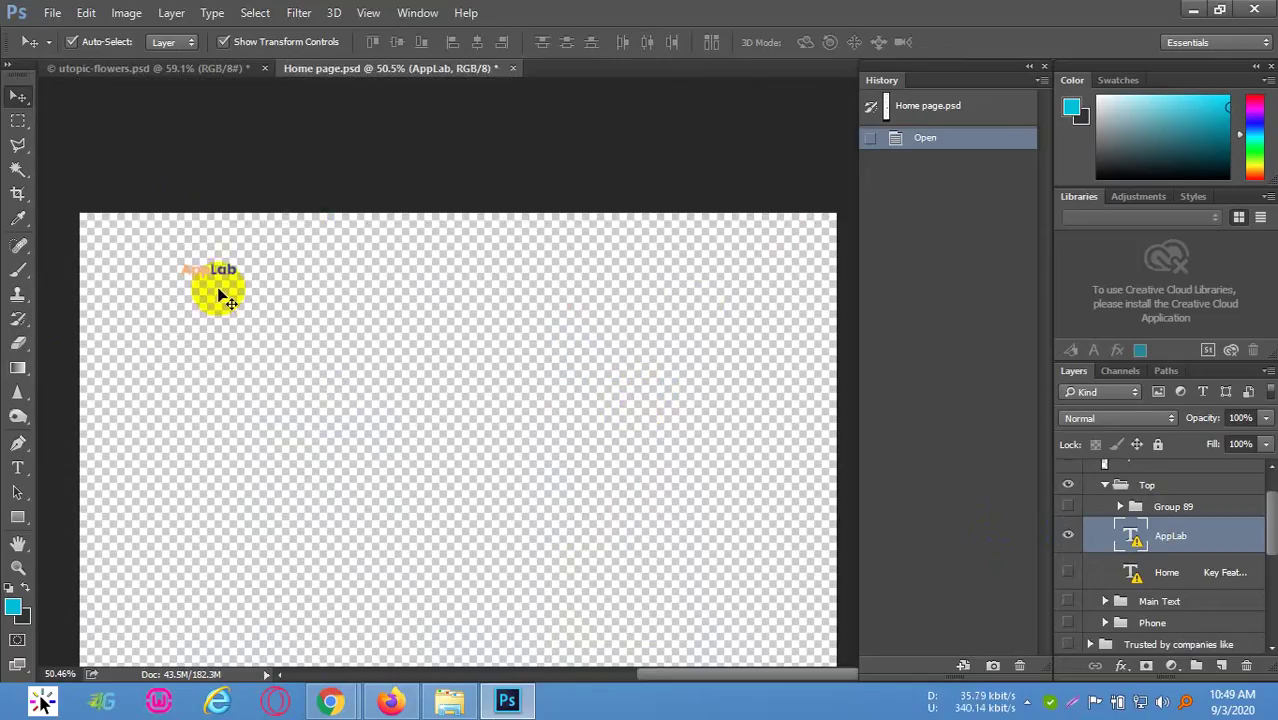
Try to trim the document down to the isolated AppLab logo
left_click(126, 12)
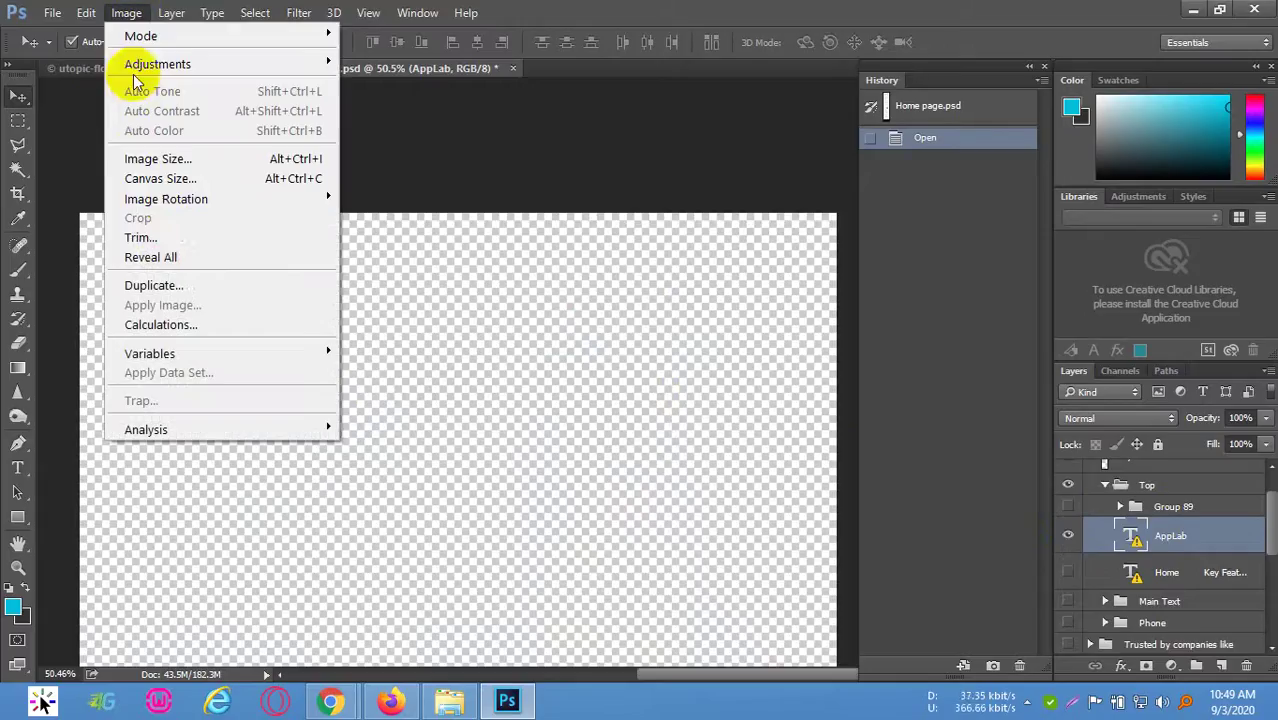
left_click(140, 237)
left_click(750, 203)
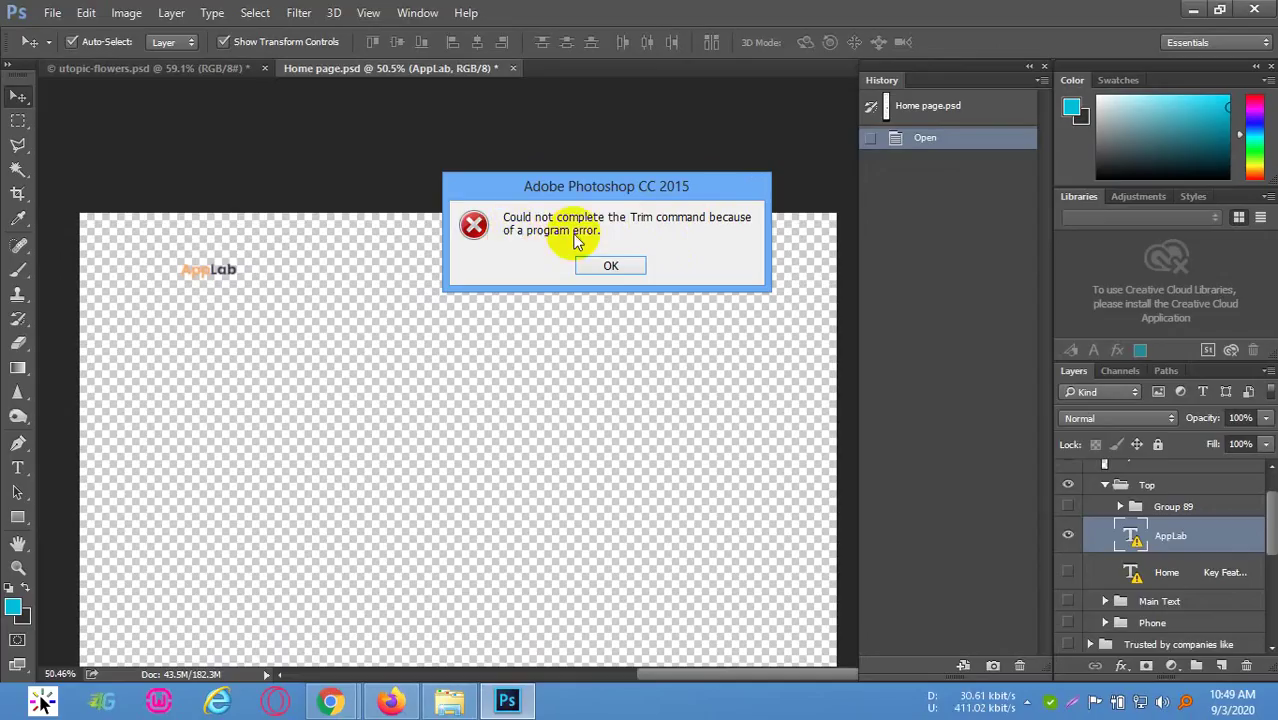
left_click(611, 266)
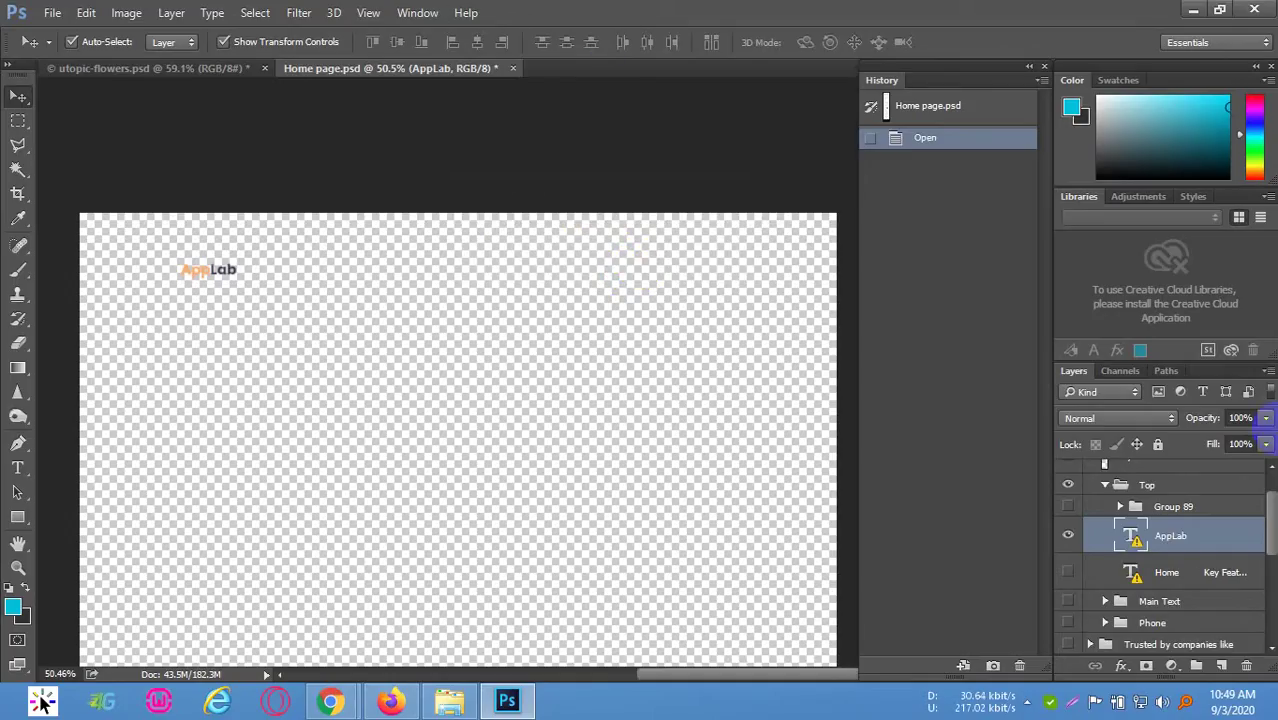
Lock the AppLab text layer completely and unlock it again
left_click(1158, 446)
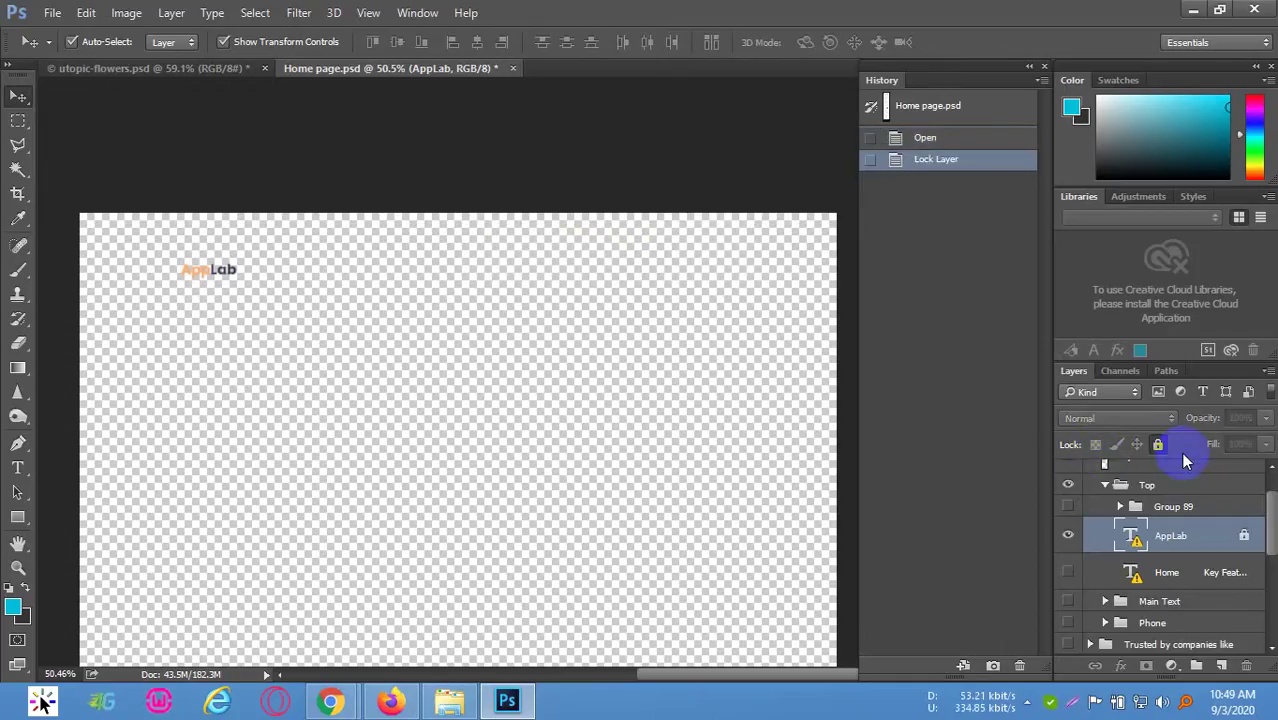
left_click(1160, 447)
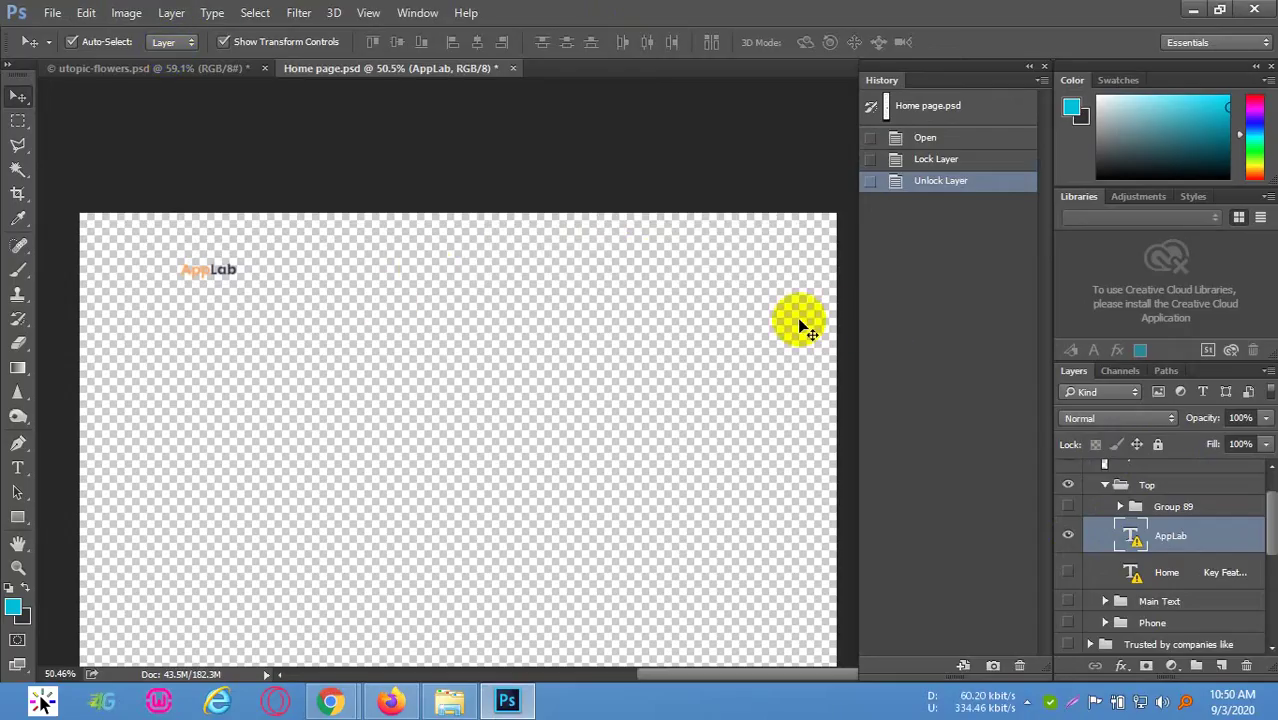
left_click(126, 12)
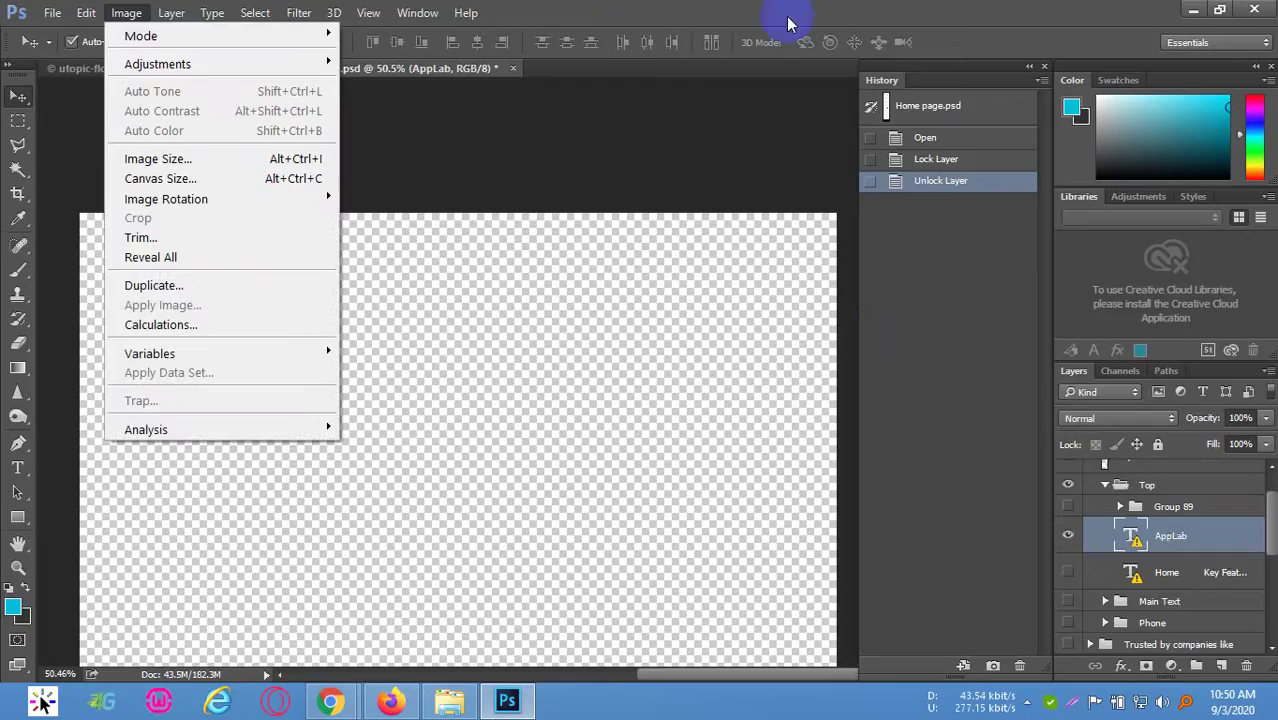
key("Escape")
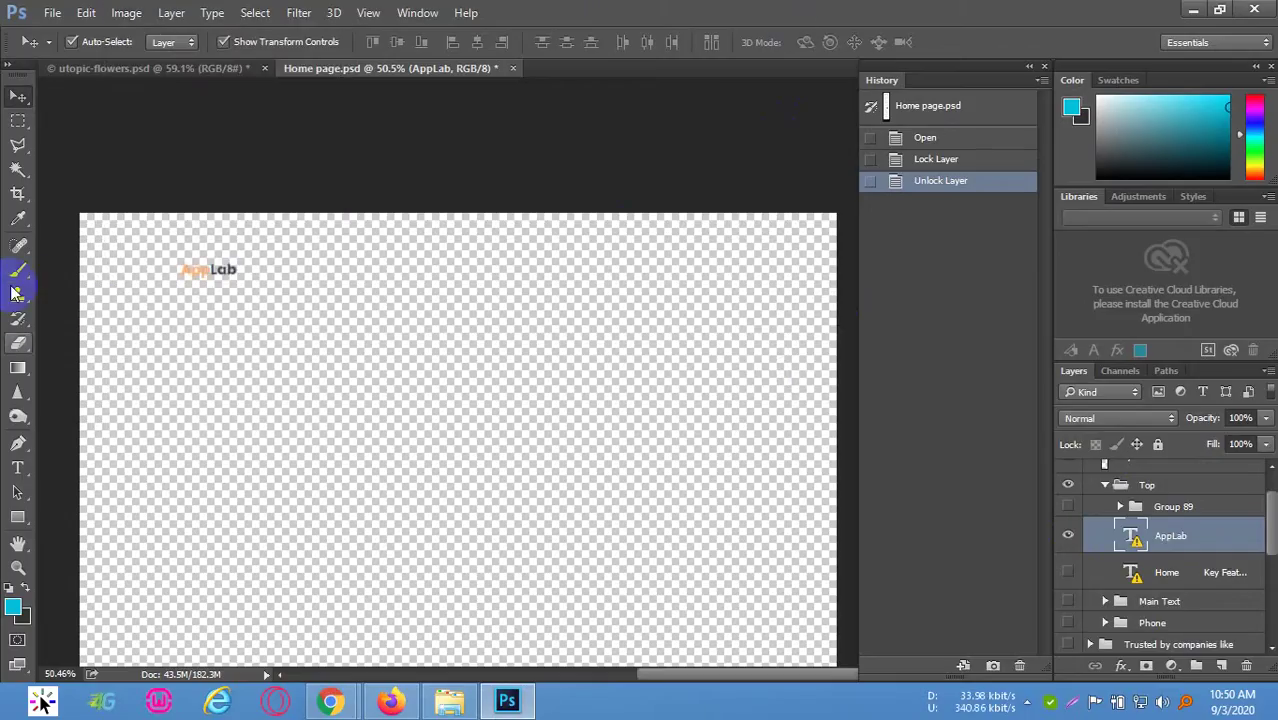
Mark out a crop area around the AppLab logo with the Crop Tool
left_click(18, 196)
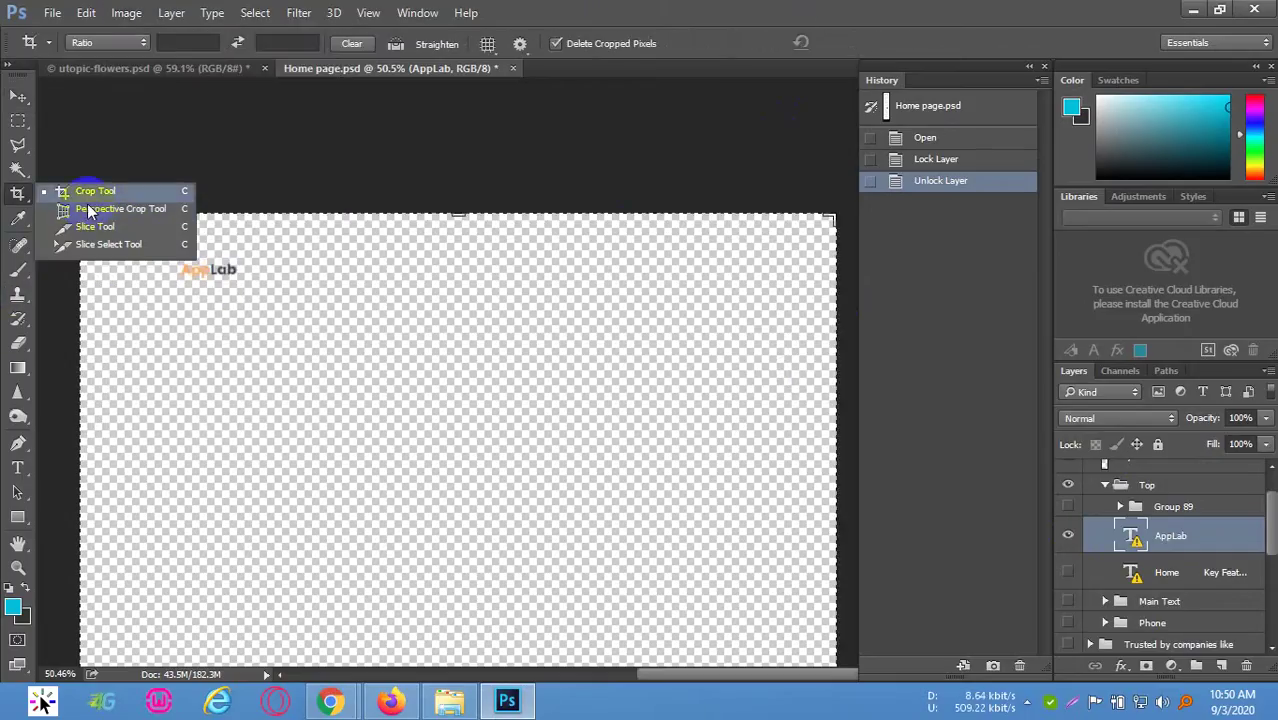
left_click(122, 196)
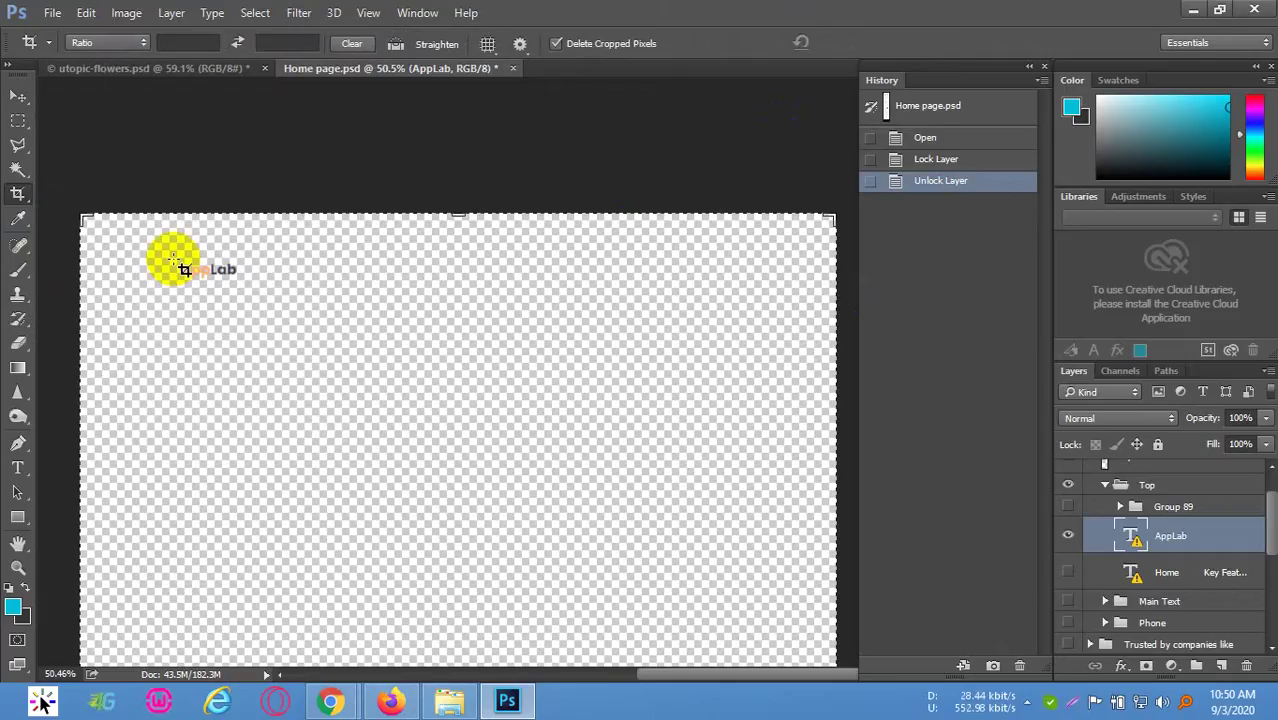
left_click_drag(180, 264, 236, 276)
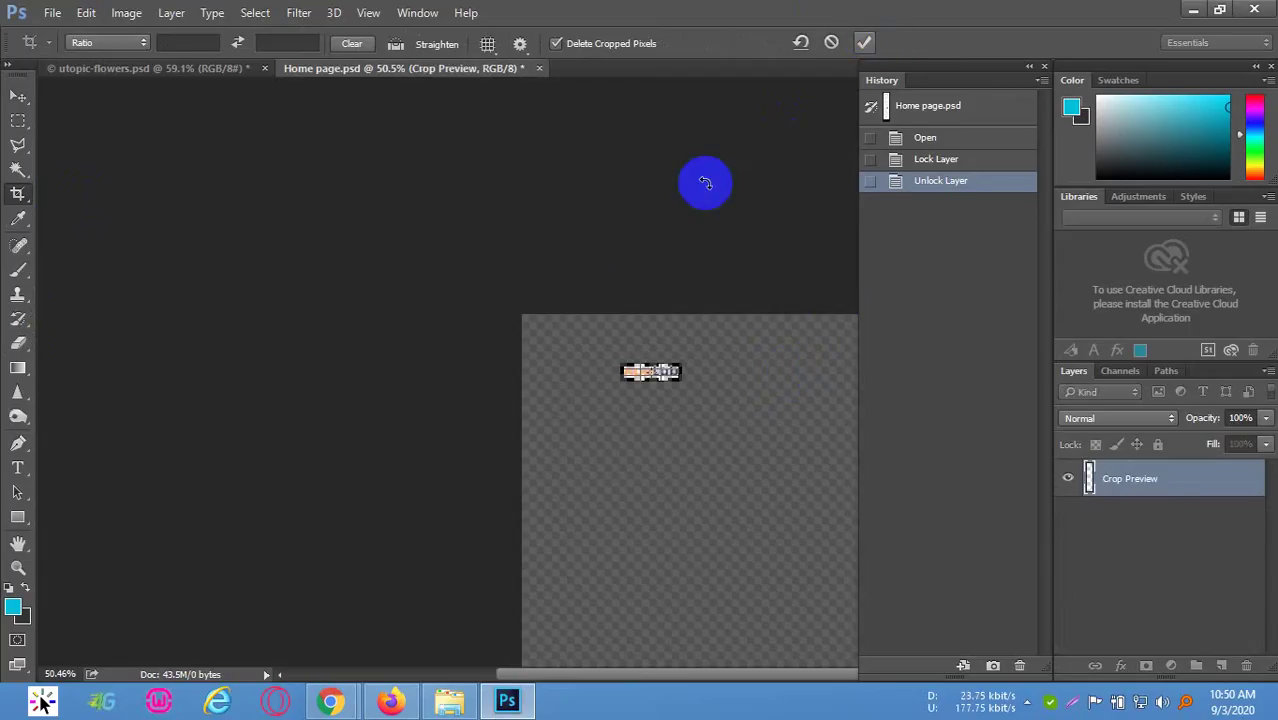
Tighten the crop area to the edges of the AppLab logo text and try to apply the crop
scroll(620, 378, "up", 5)
scroll(594, 391, "up", 3)
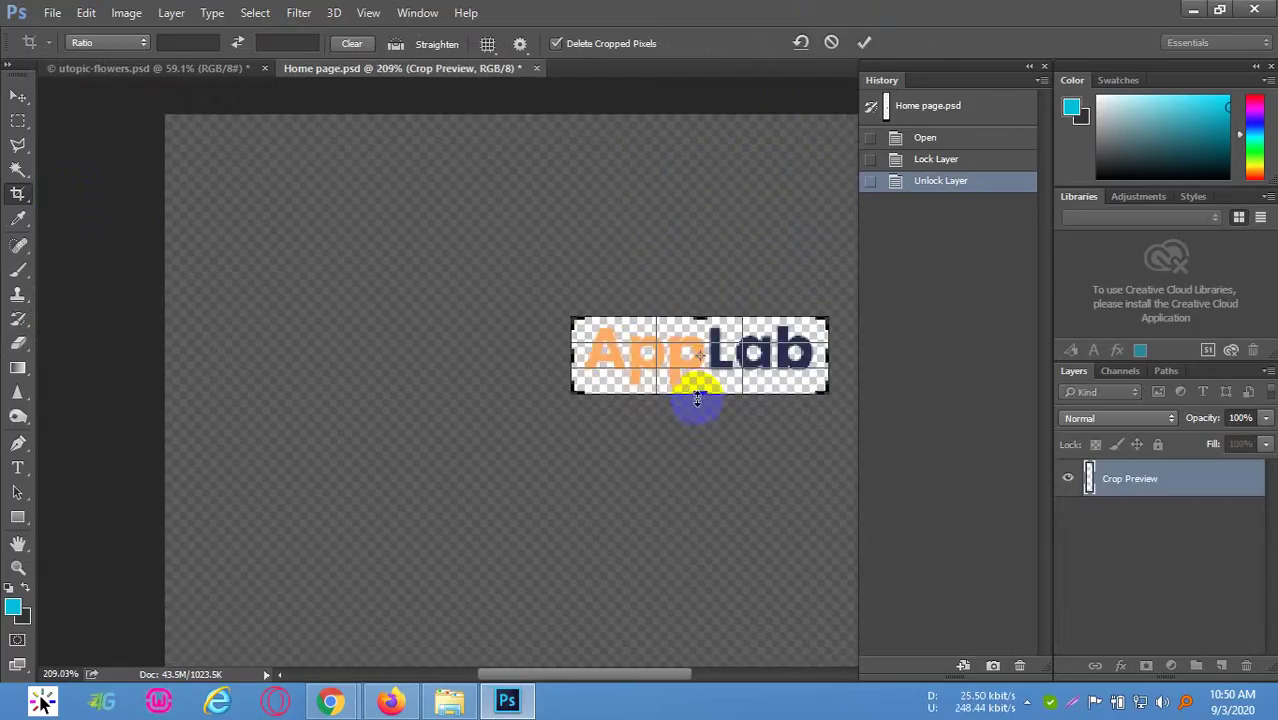
scroll(702, 405, "up", 1)
left_click_drag(700, 416, 594, 377)
left_click_drag(591, 303, 737, 330)
left_click_drag(437, 341, 452, 338)
left_click(1012, 118)
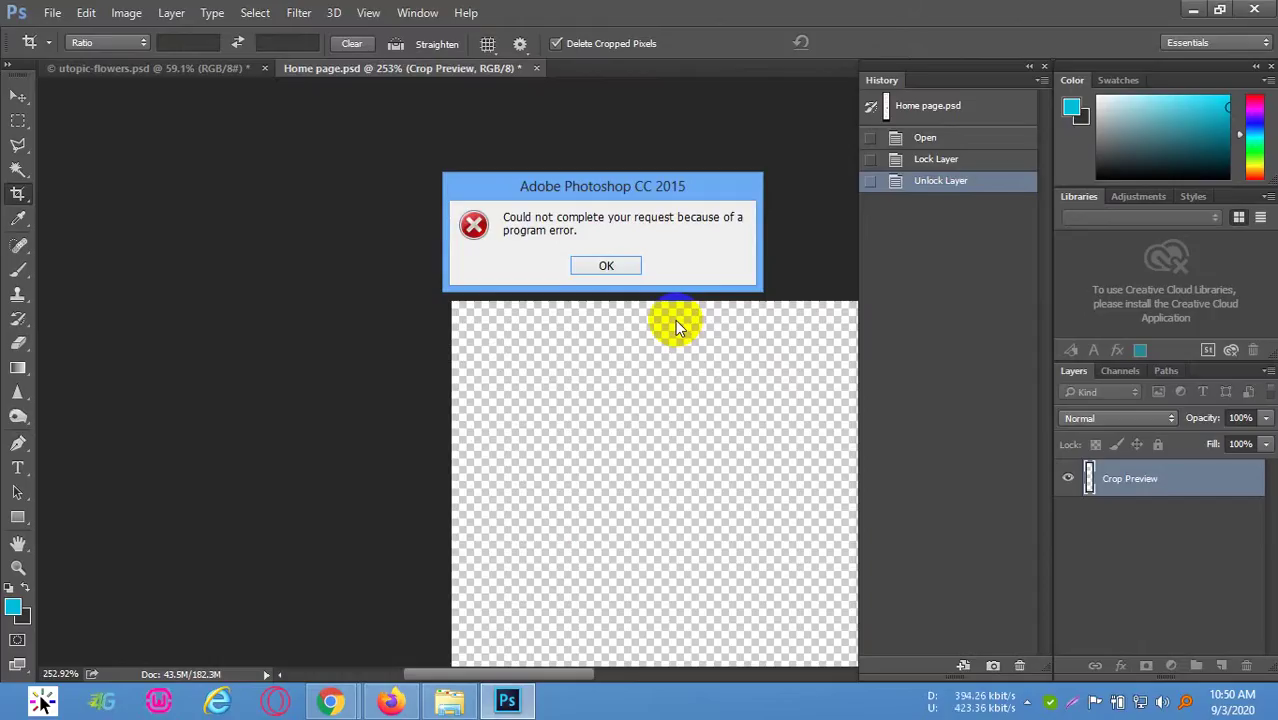
left_click(604, 266)
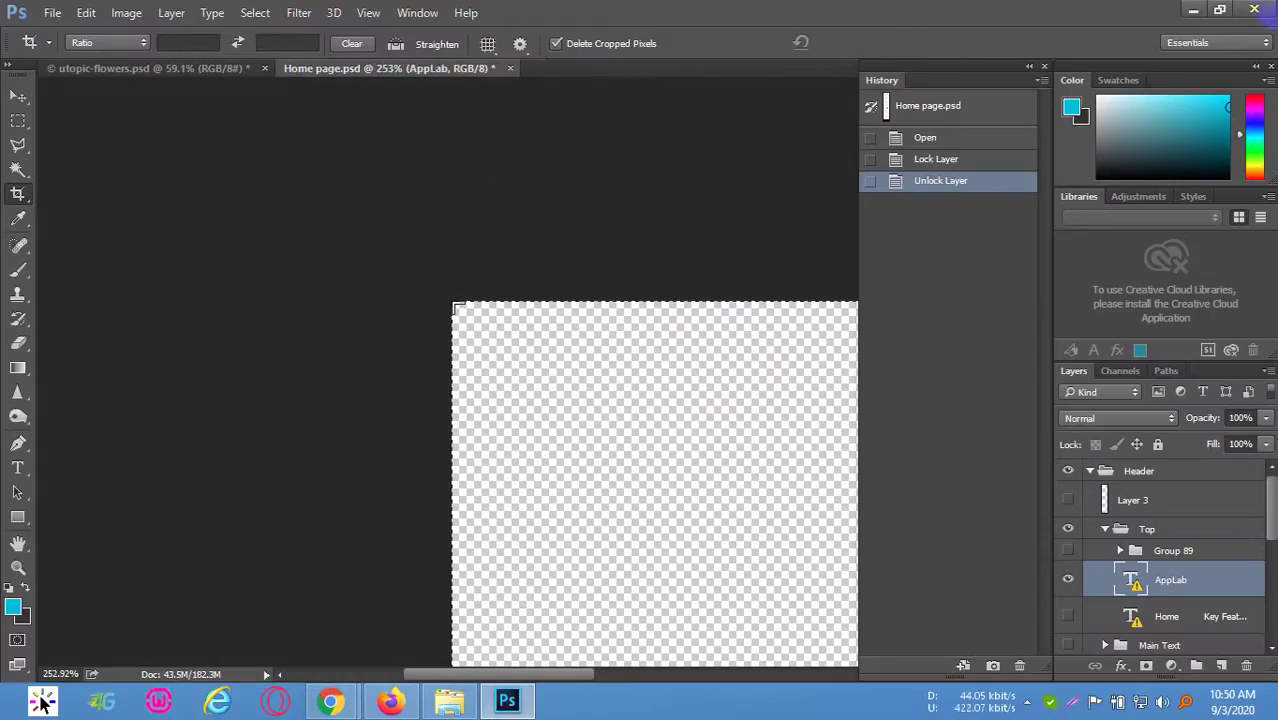
Quit Photoshop without saving the changes to Home page.psd and utopic-flowers.psd
left_click(1256, 9)
left_click(645, 266)
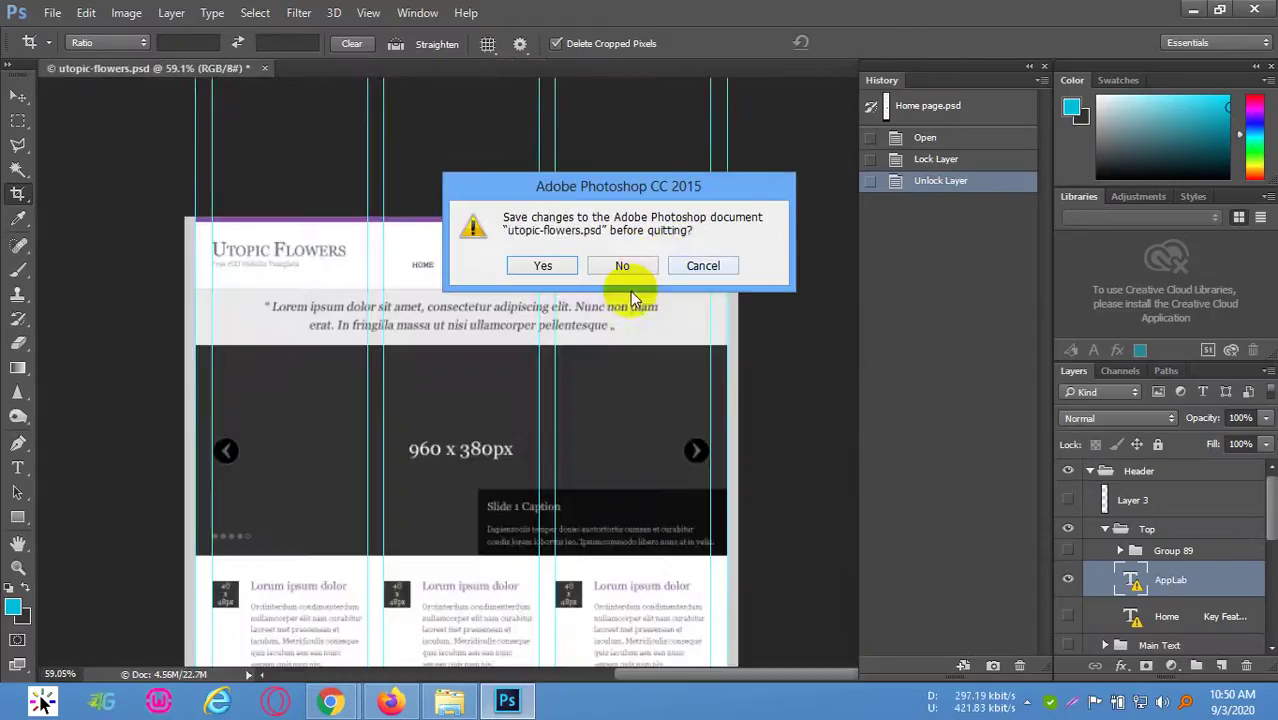
left_click(662, 266)
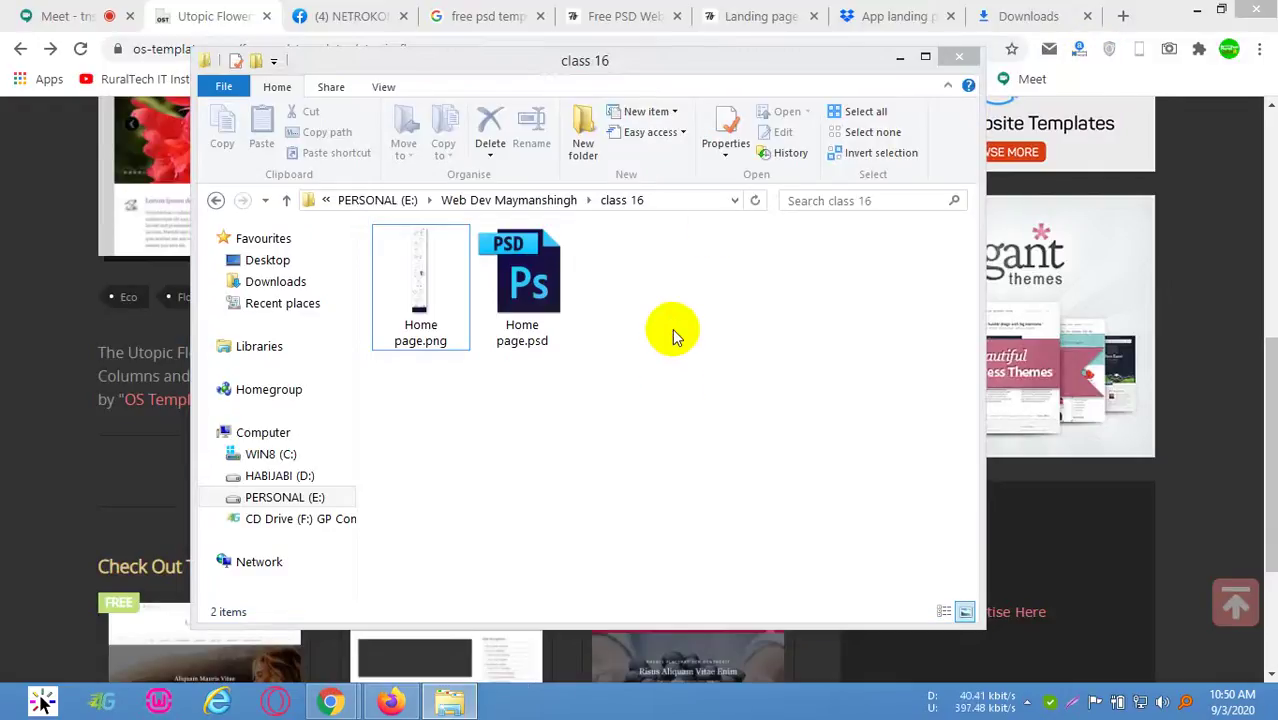
Open Home page.psd from the class 16 folder in Photoshop again, leaving its missing fonts unresolved
right_click(676, 331)
left_click(522, 280)
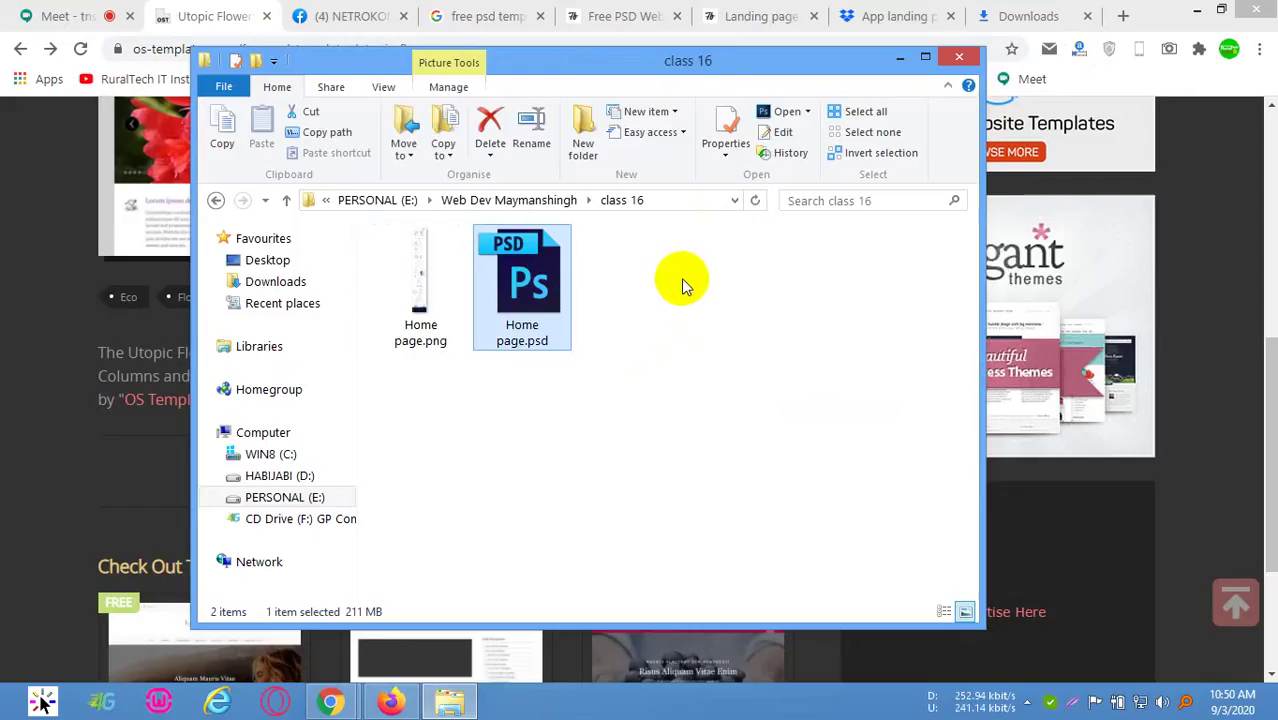
double_click(530, 285)
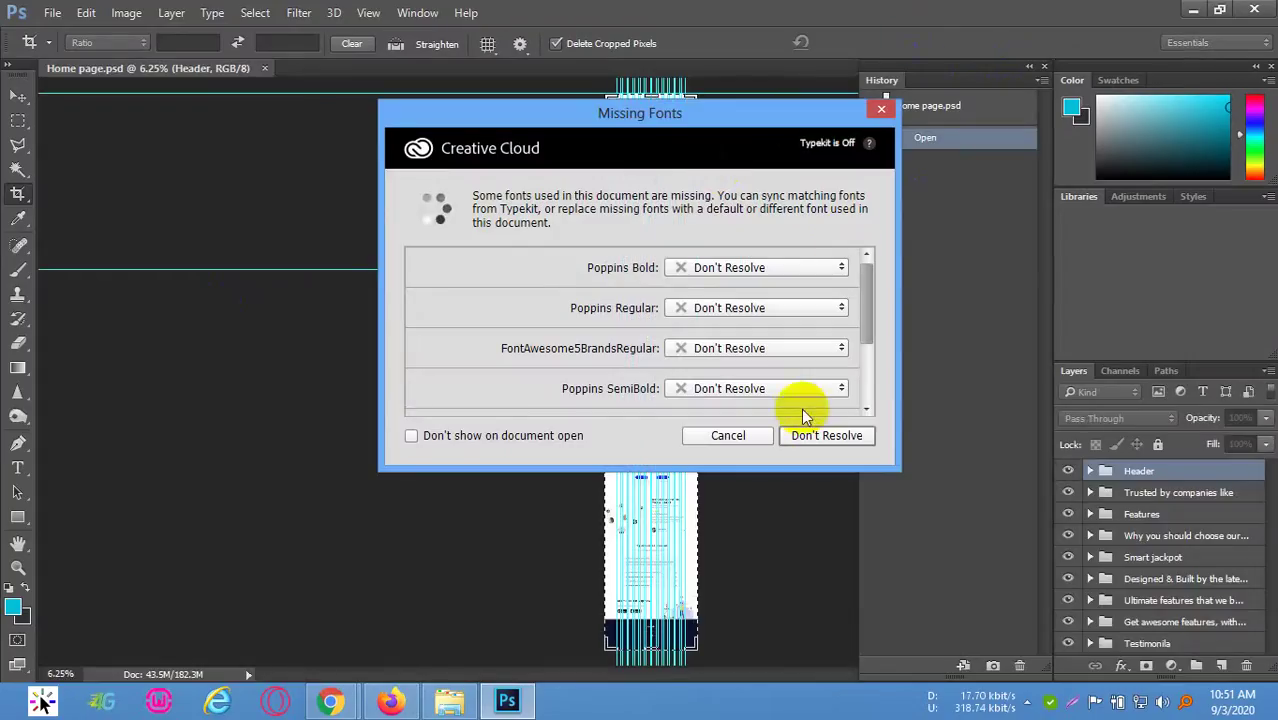
left_click(833, 433)
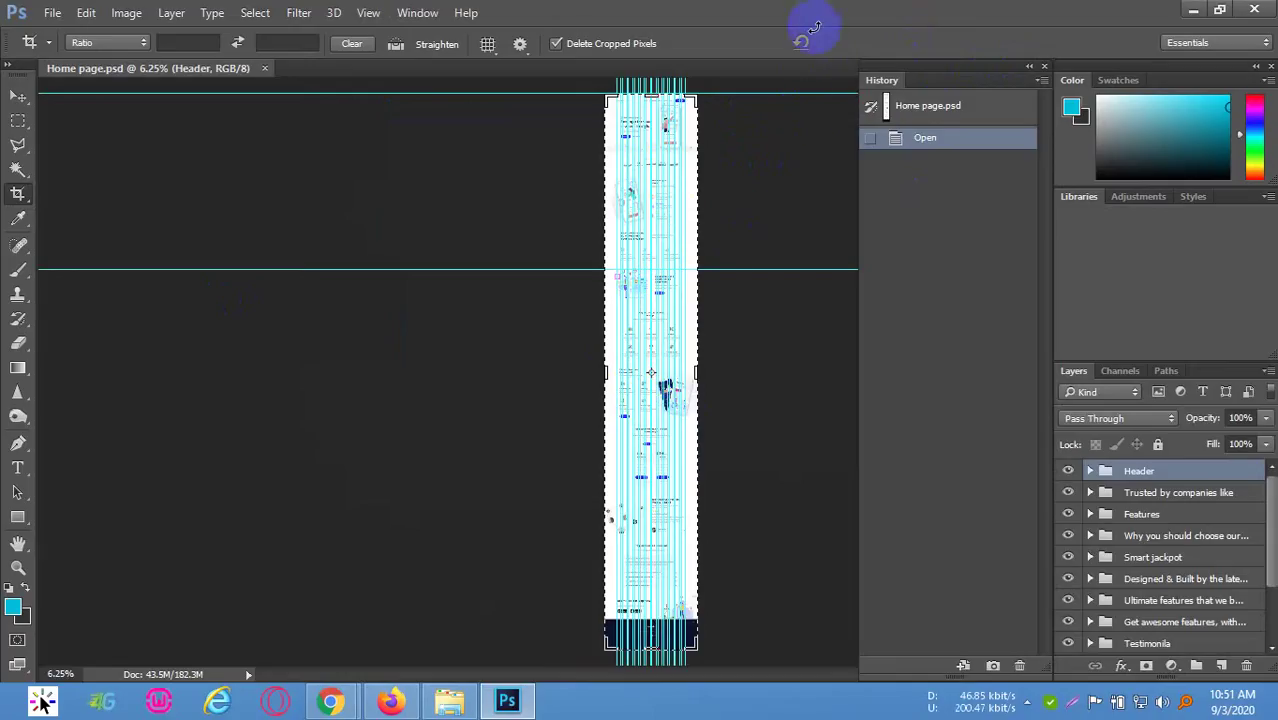
left_click(449, 701)
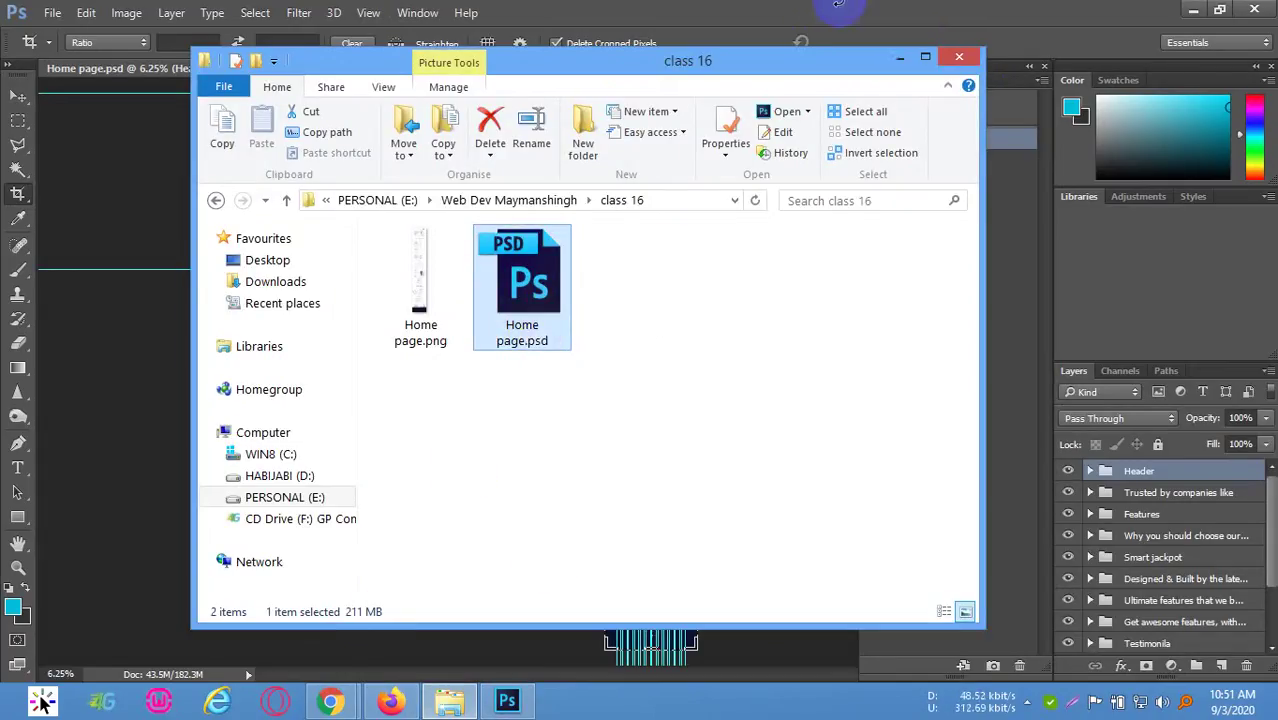
left_click(849, 14)
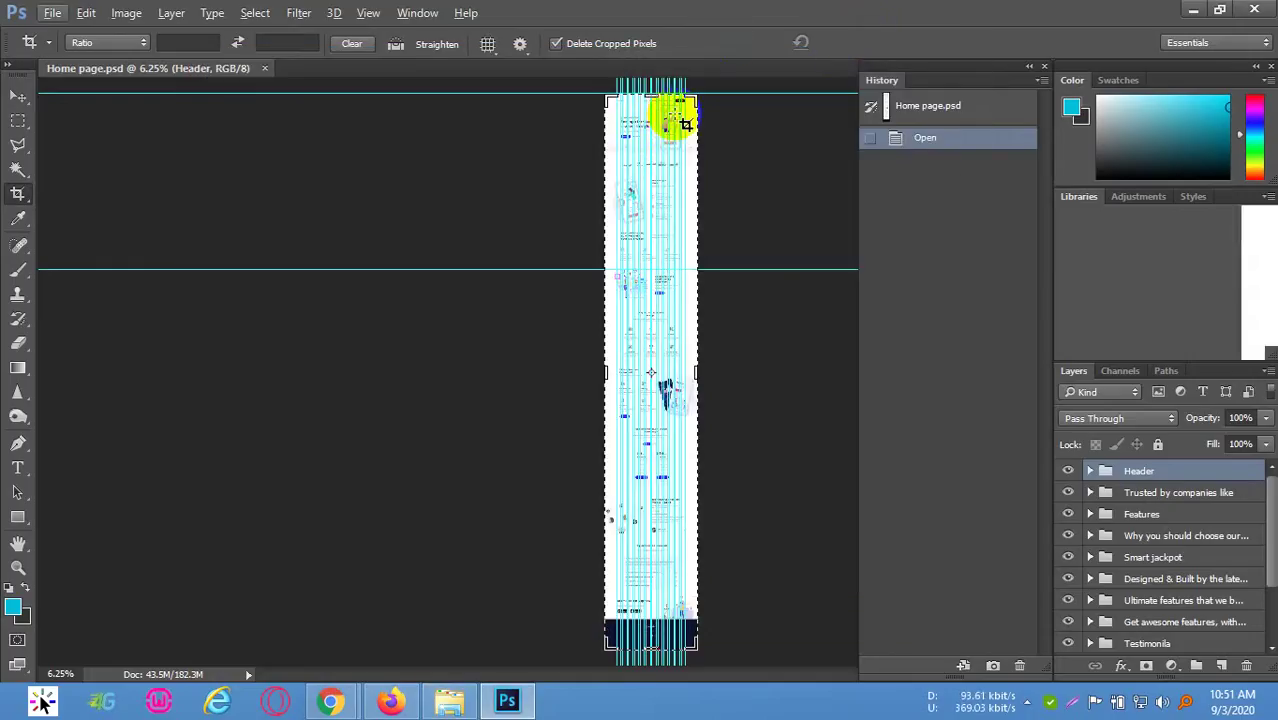
left_click(617, 104)
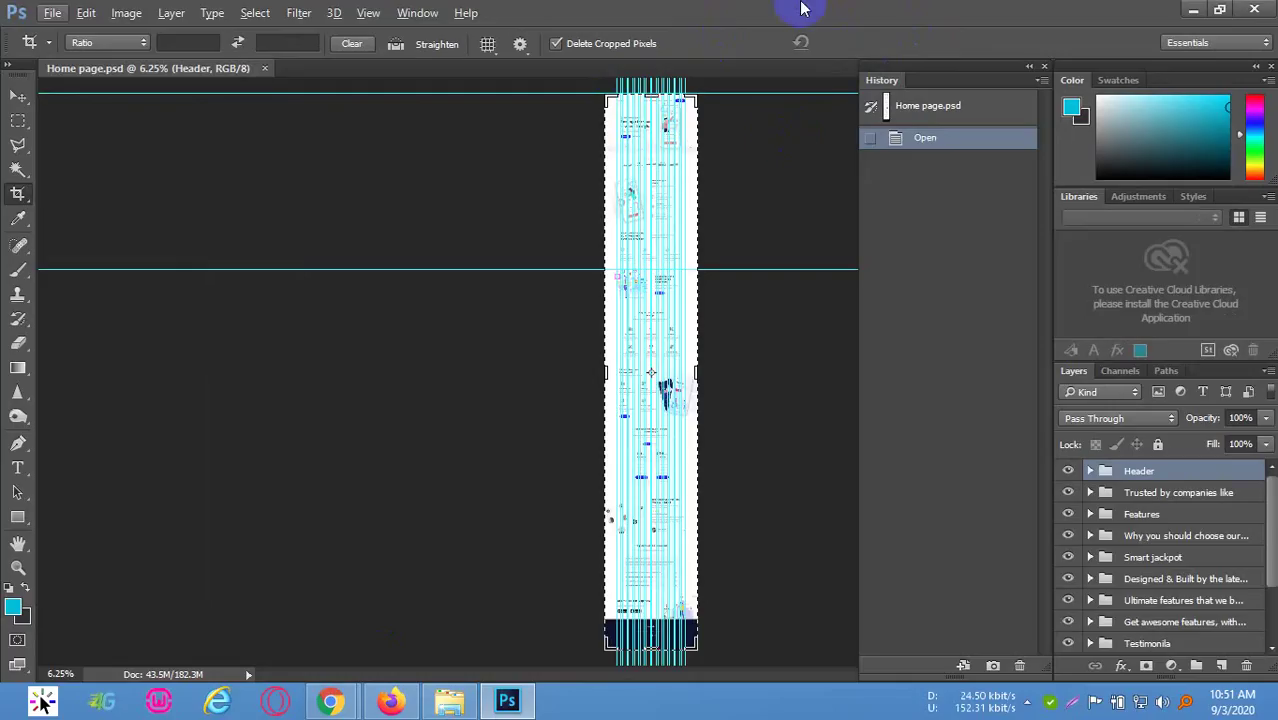
Activate the Move Tool and hide the guides covering the page design
left_click(18, 95)
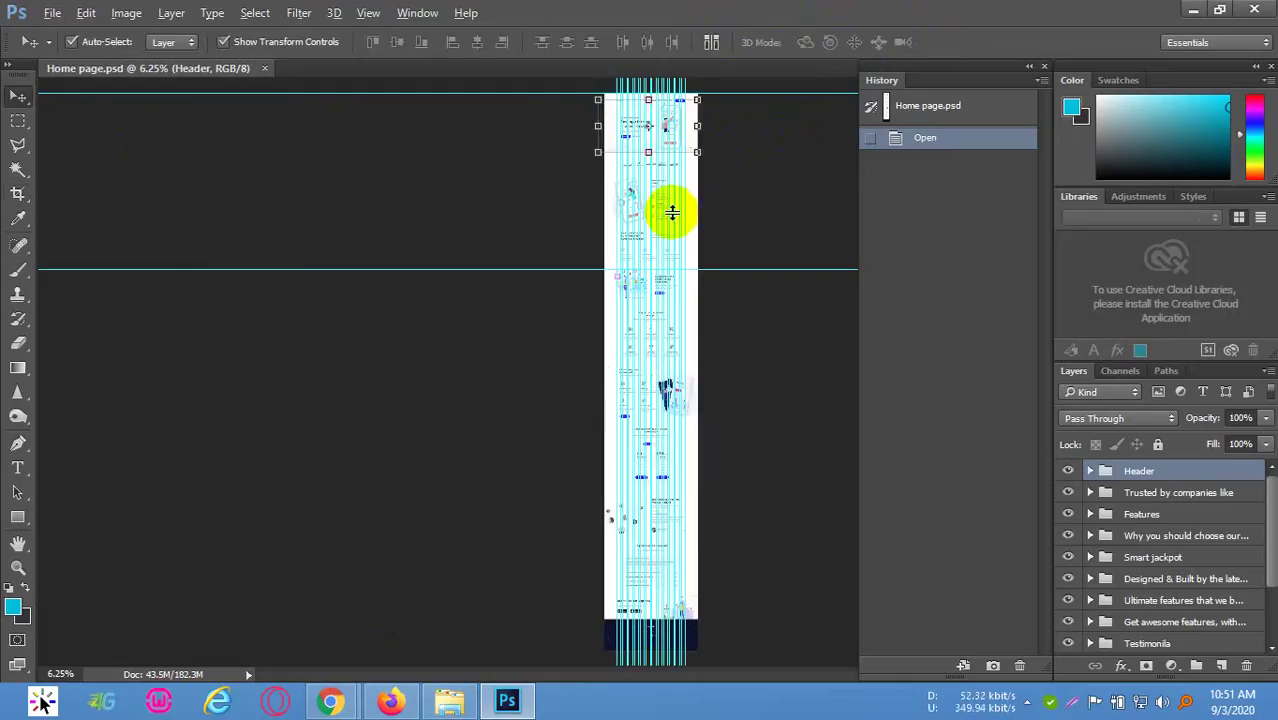
scroll(688, 190, "up", 3)
scroll(688, 190, "up", 3)
scroll(571, 100, "up", 5)
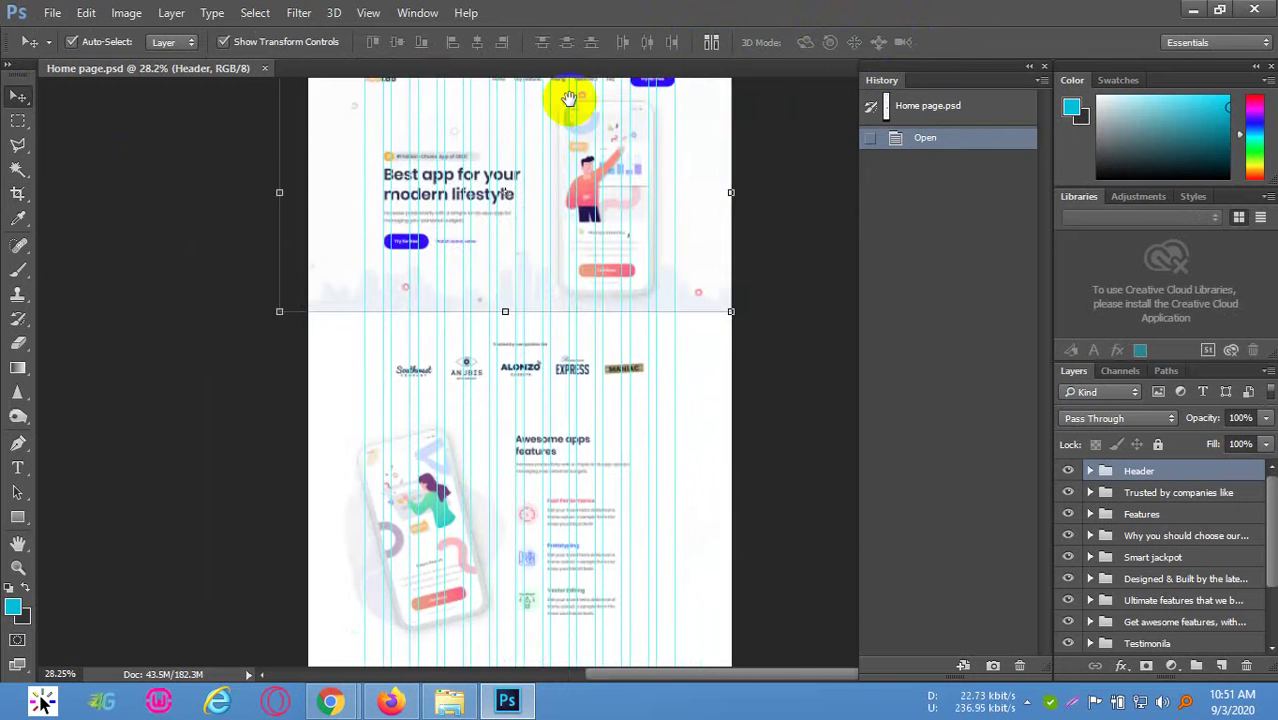
scroll(568, 336, "up", 5)
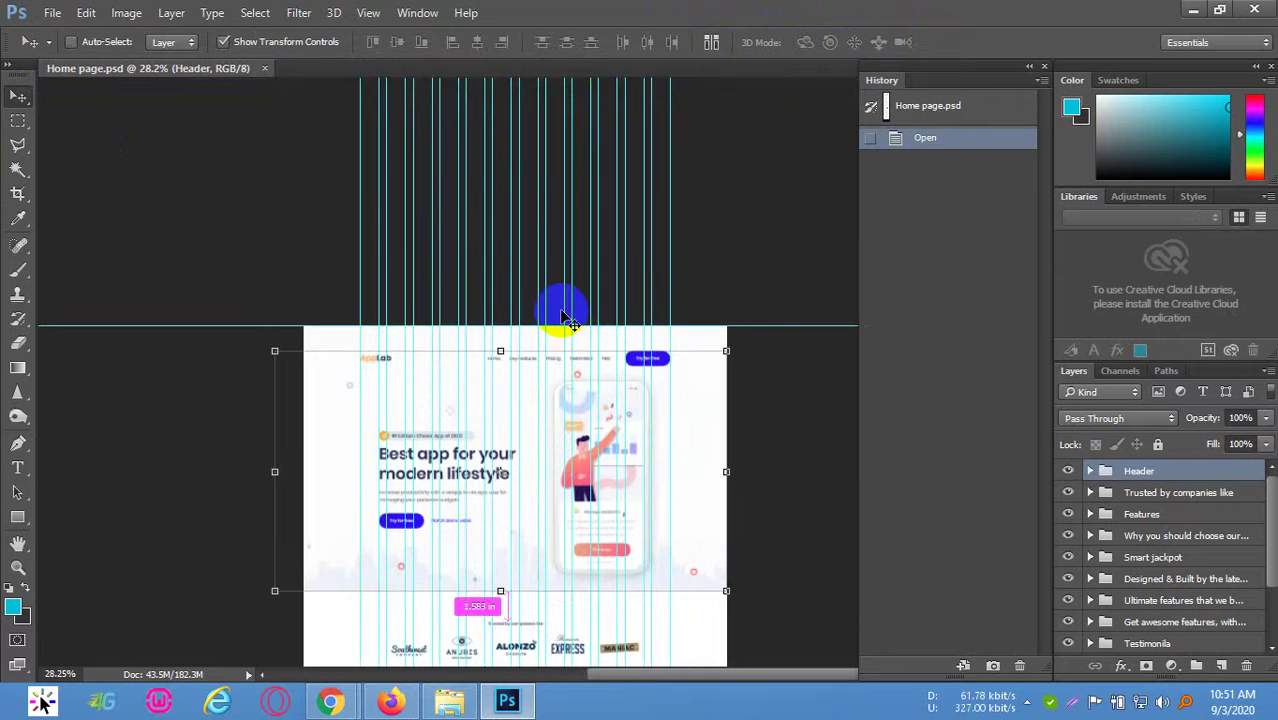
key("ctrl+h")
scroll(408, 337, "up", 4)
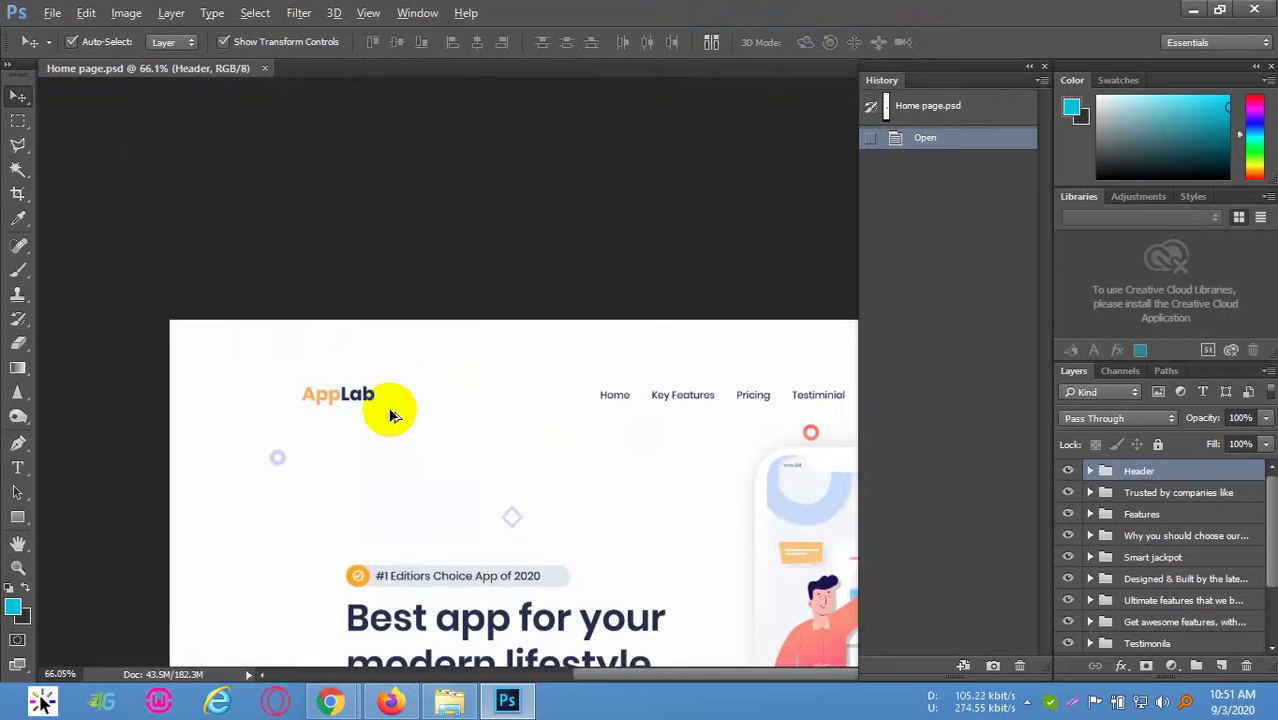
left_click_drag(399, 442, 402, 318)
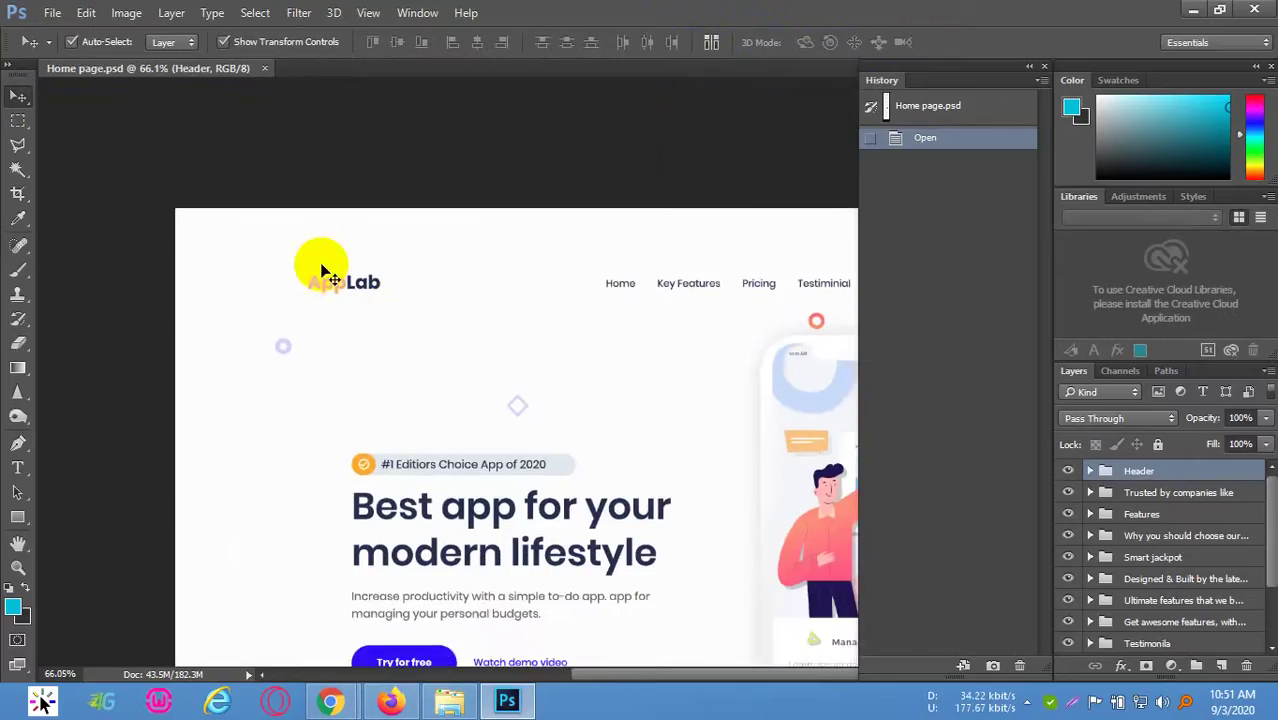
Select the AppLab logo in the header and isolate its text layer by hiding every other layer
left_click(352, 287)
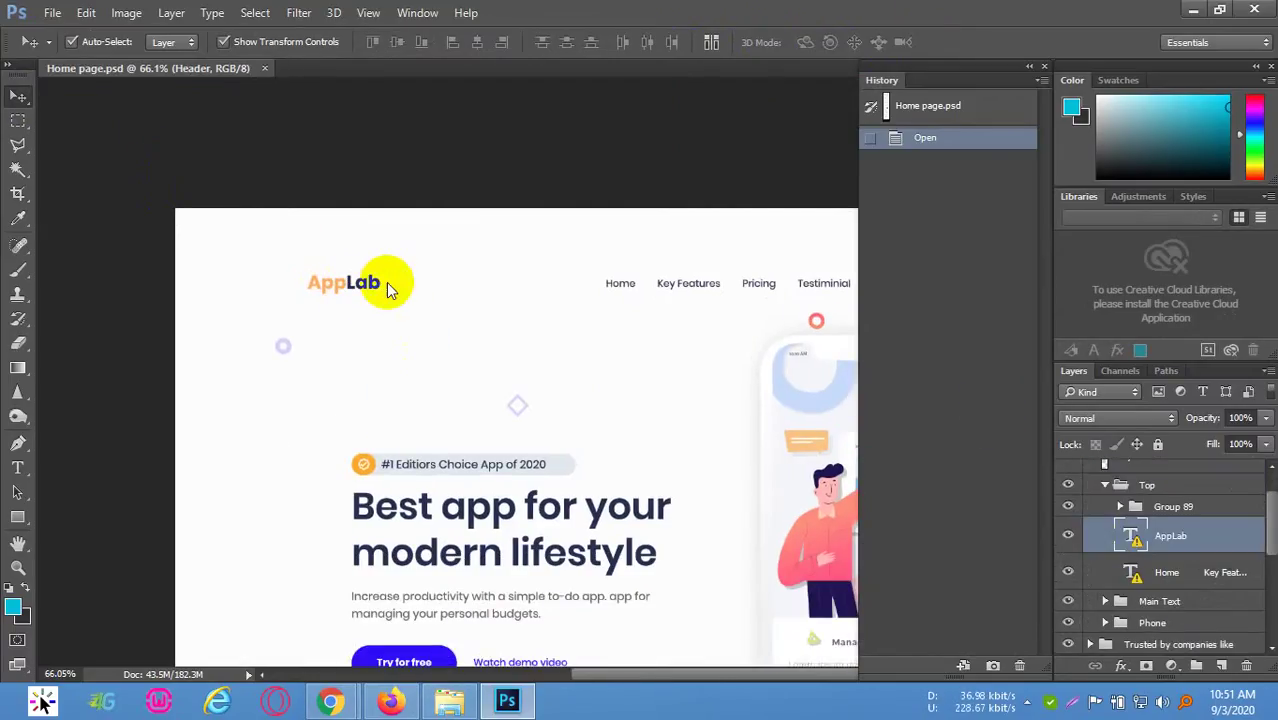
left_click(1069, 538)
left_click(1069, 538)
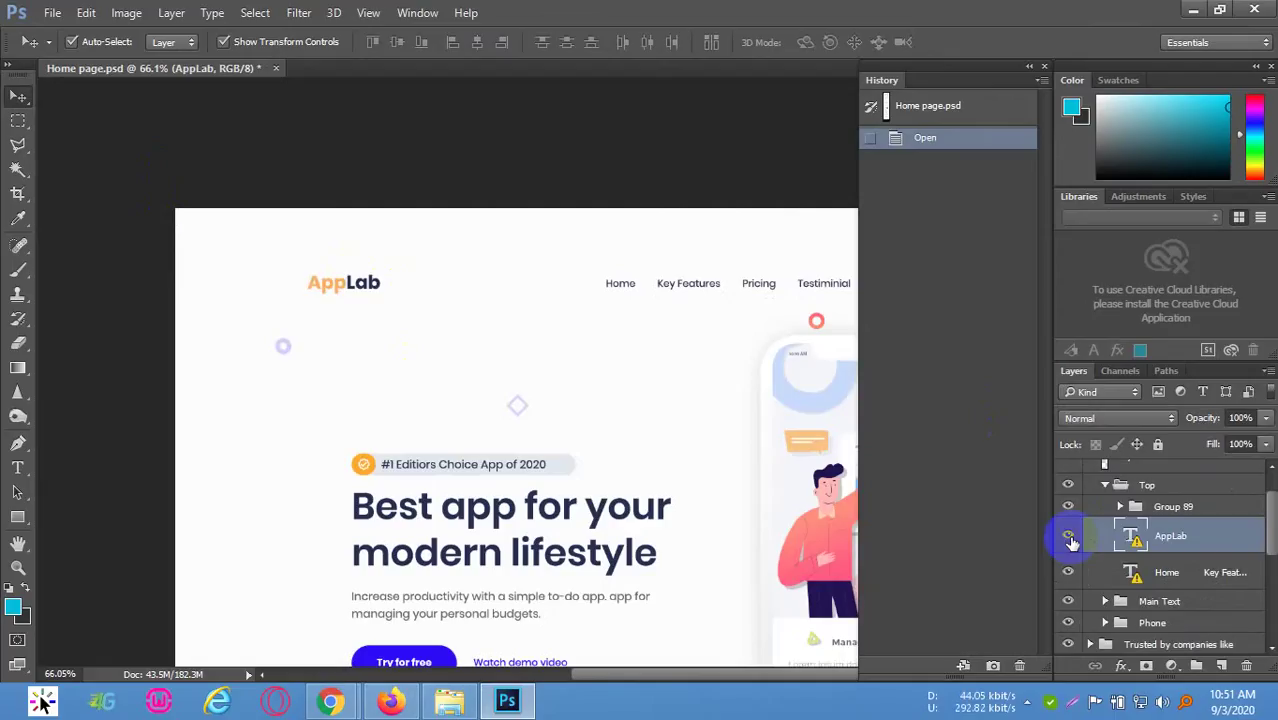
left_click(1069, 538, "alt")
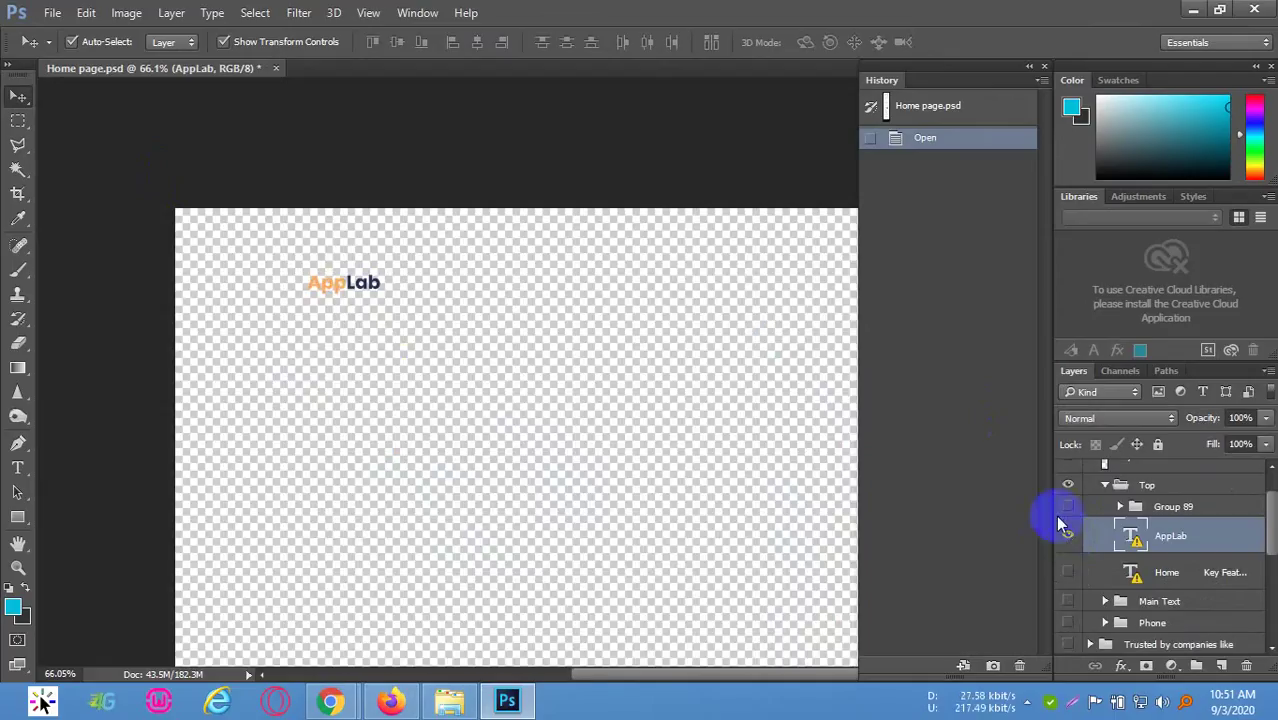
Try to trim the canvas down to the AppLab logo with the Trim command
left_click(142, 12)
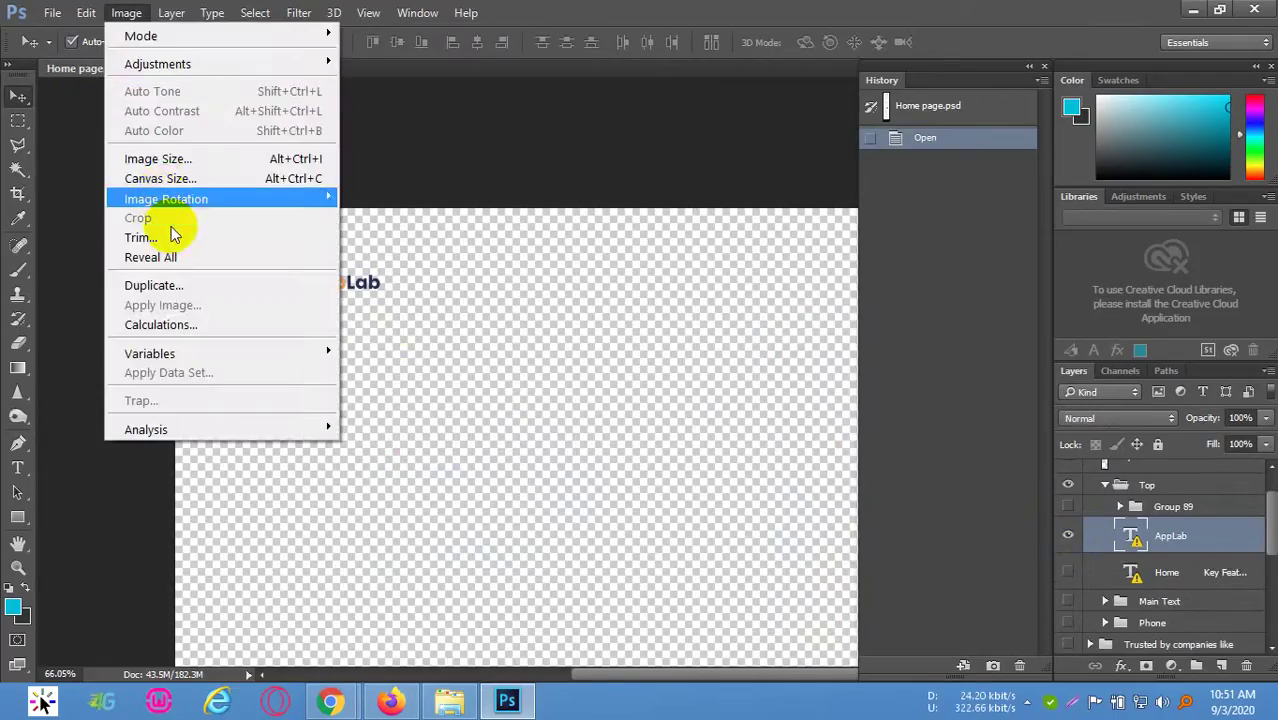
left_click(165, 234)
left_click(745, 201)
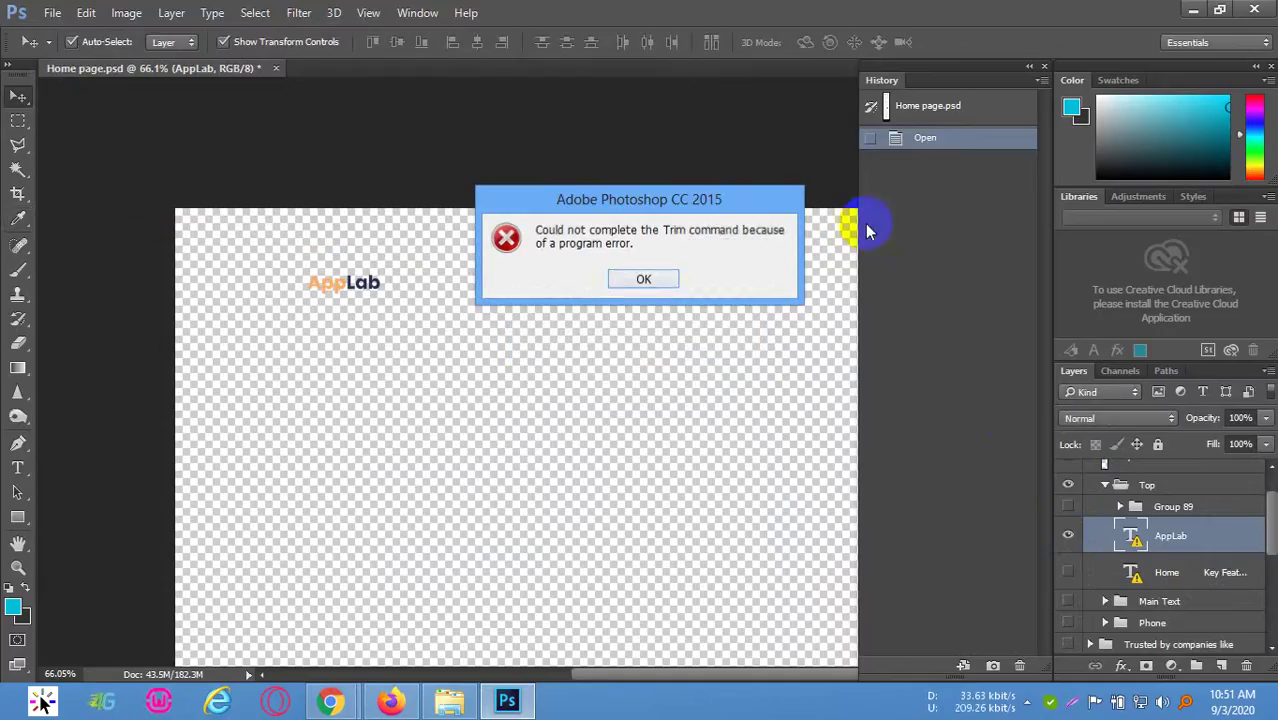
left_click(636, 281)
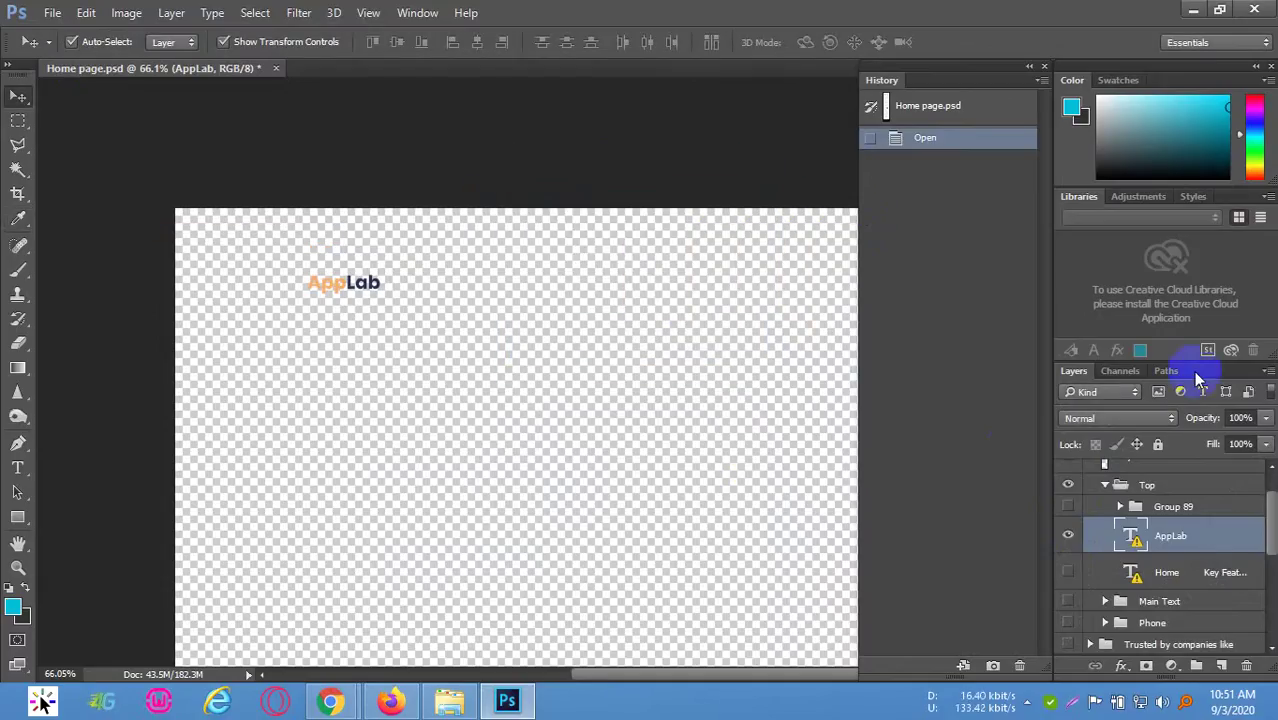
Try to crop the document to a small rectangle drawn around the AppLab logo
left_click(18, 194)
left_click_drag(300, 264, 402, 300)
left_click(863, 42)
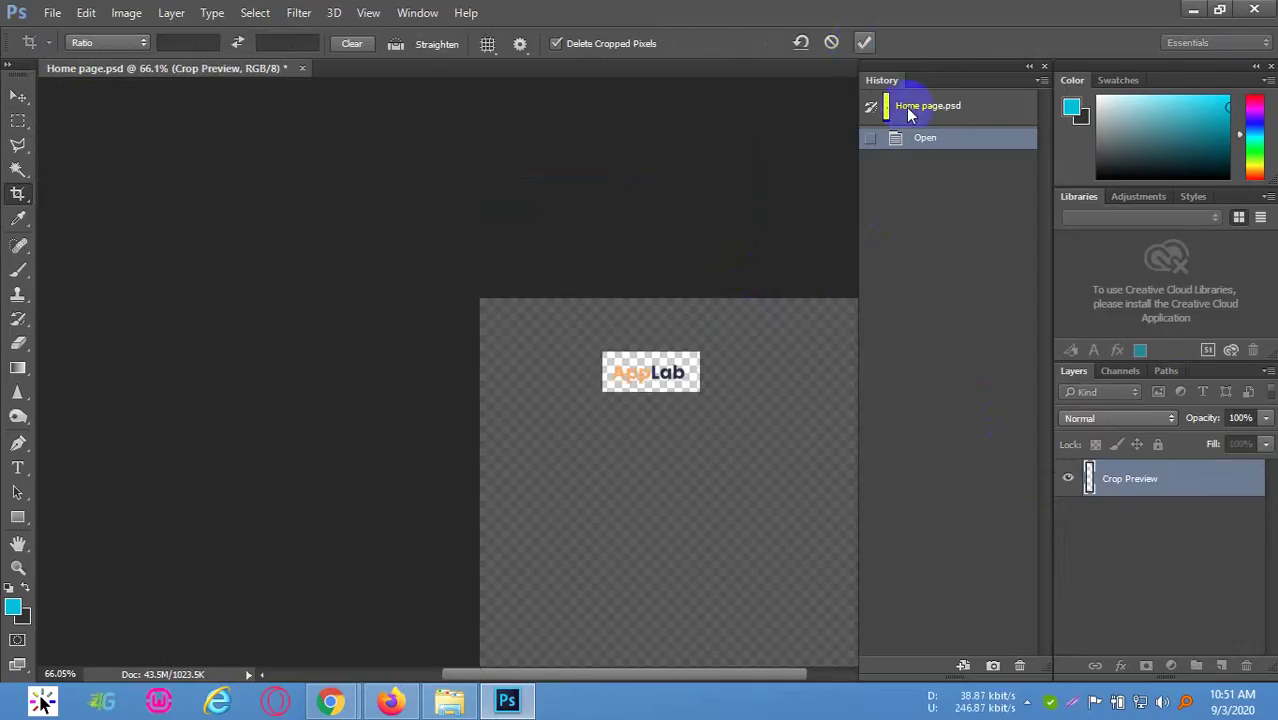
left_click(640, 280)
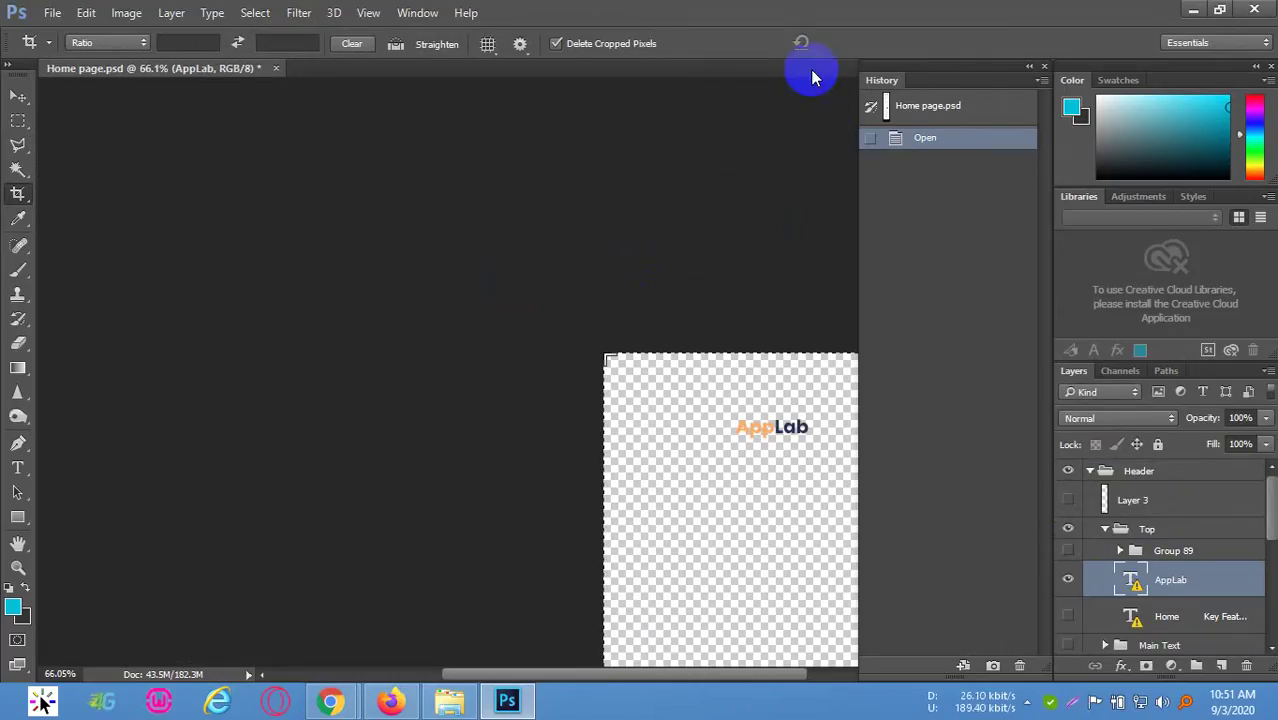
Restore the document to its original Home page.psd history snapshot
left_click(960, 106)
left_click(775, 365)
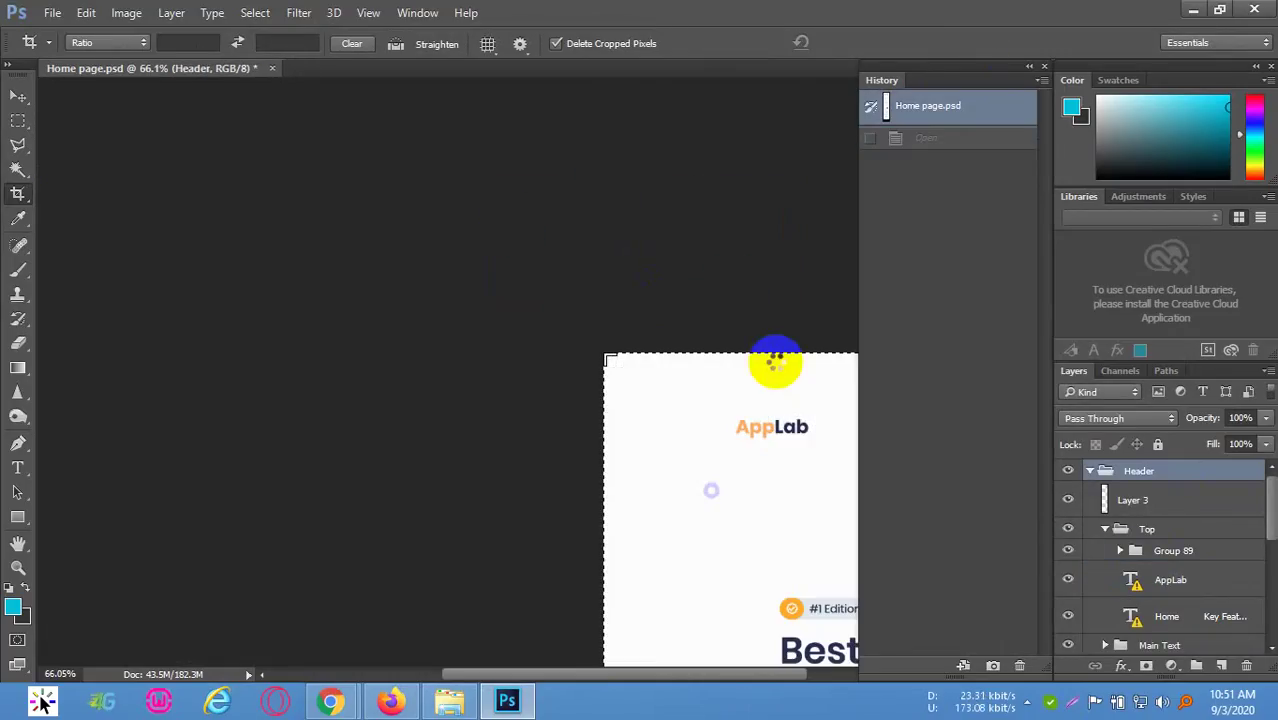
left_click_drag(782, 368, 211, 151)
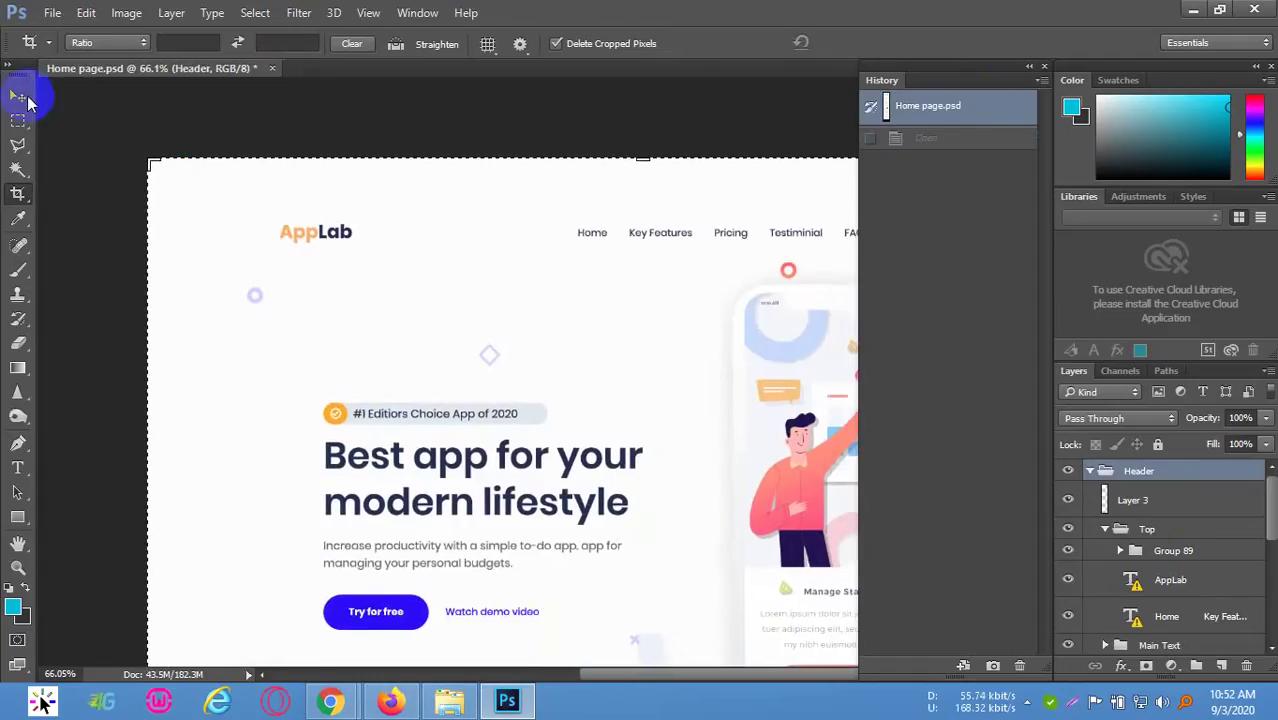
Pick the AppLab logo with the Move Tool and show only its text layer once more
key("v")
left_click(474, 277)
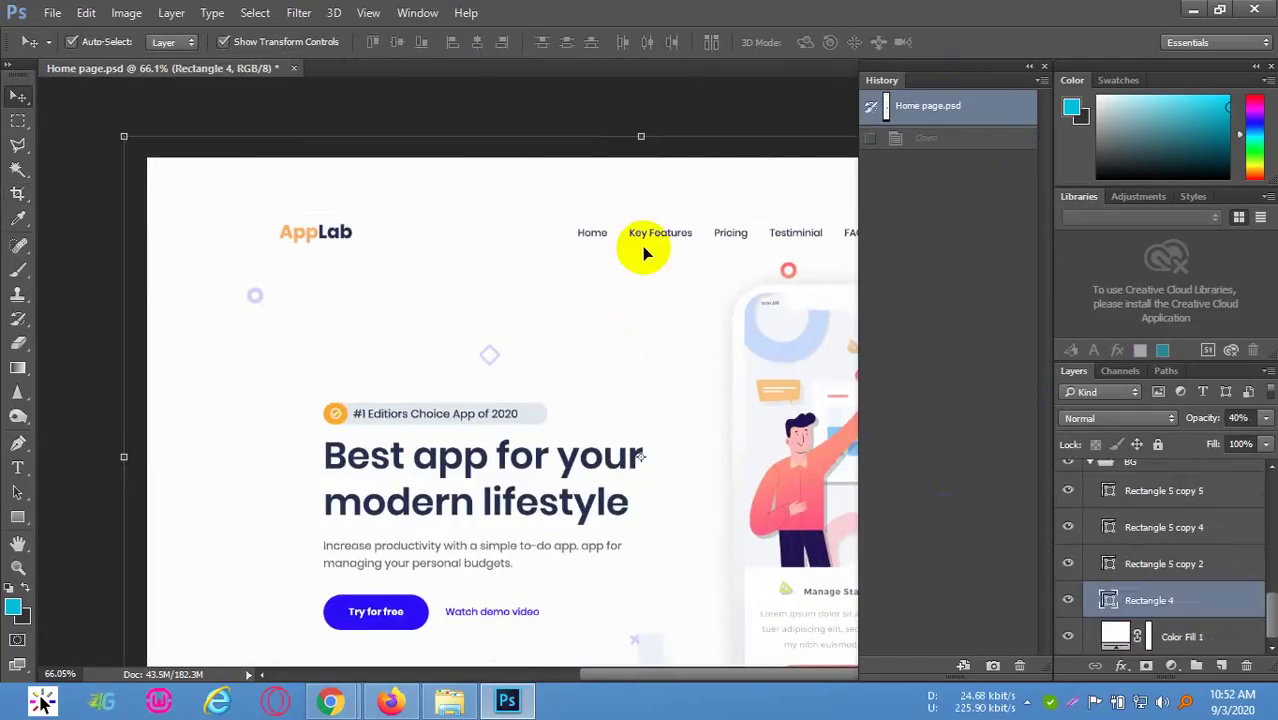
left_click(300, 230)
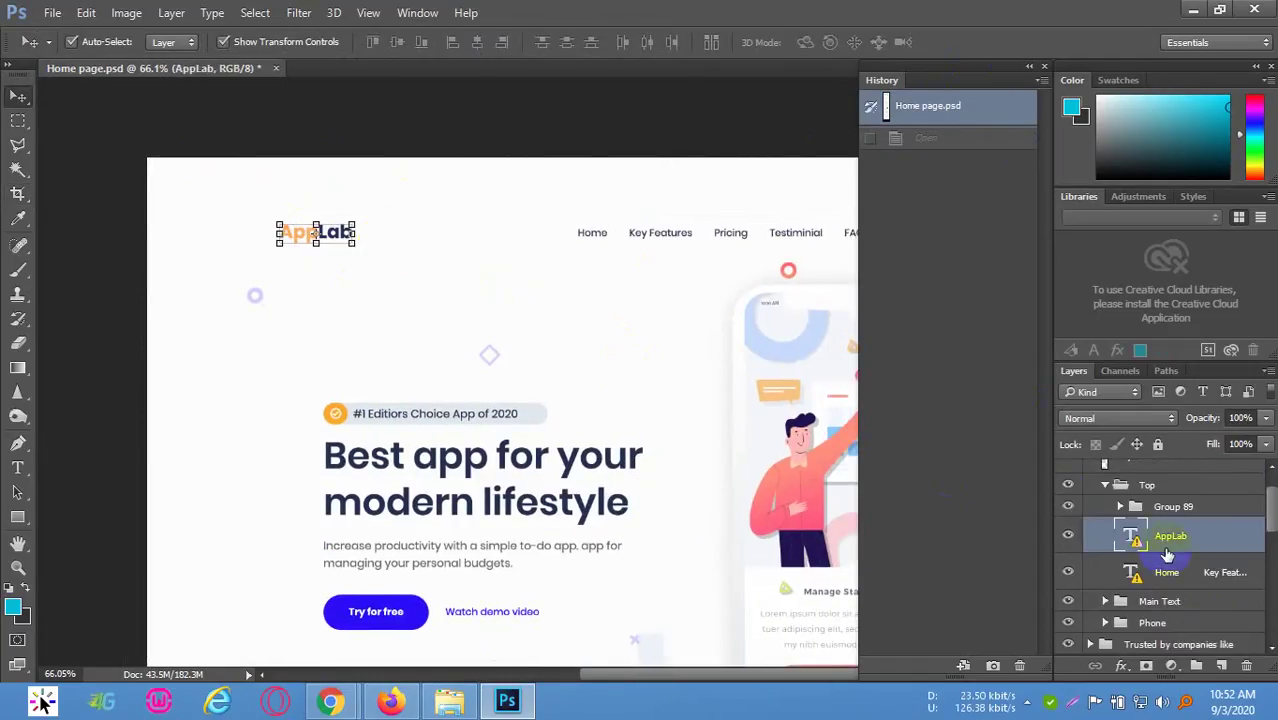
left_click(1068, 507)
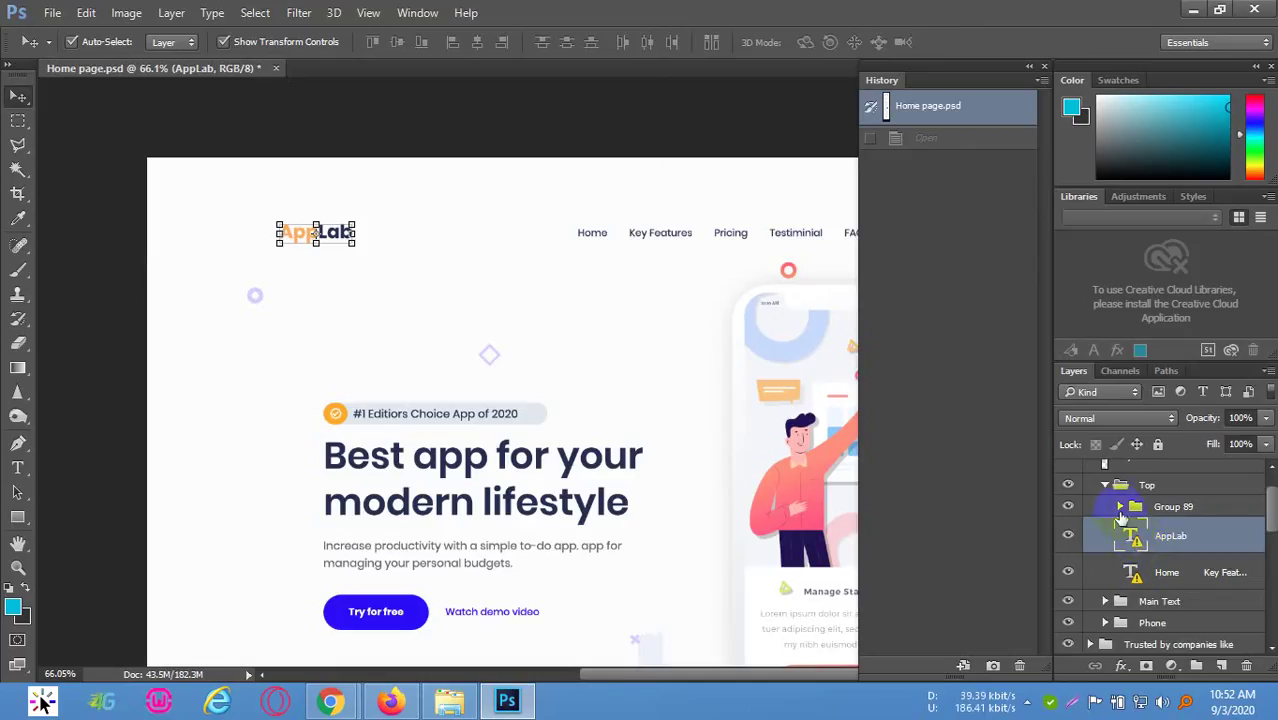
left_click(1068, 538)
left_click(1068, 538)
left_click(1068, 538, "alt")
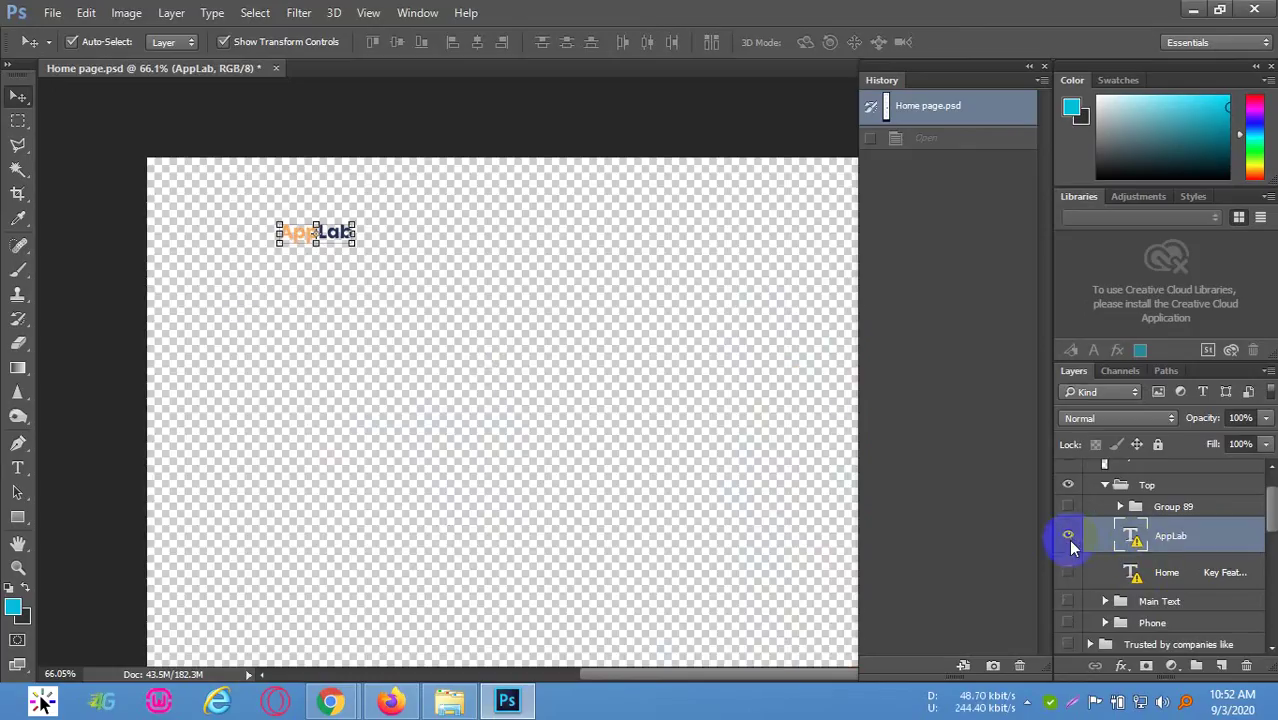
Try the Trim command again on the isolated logo and revert to the Home page.psd snapshot
left_click(125, 13)
left_click(180, 231)
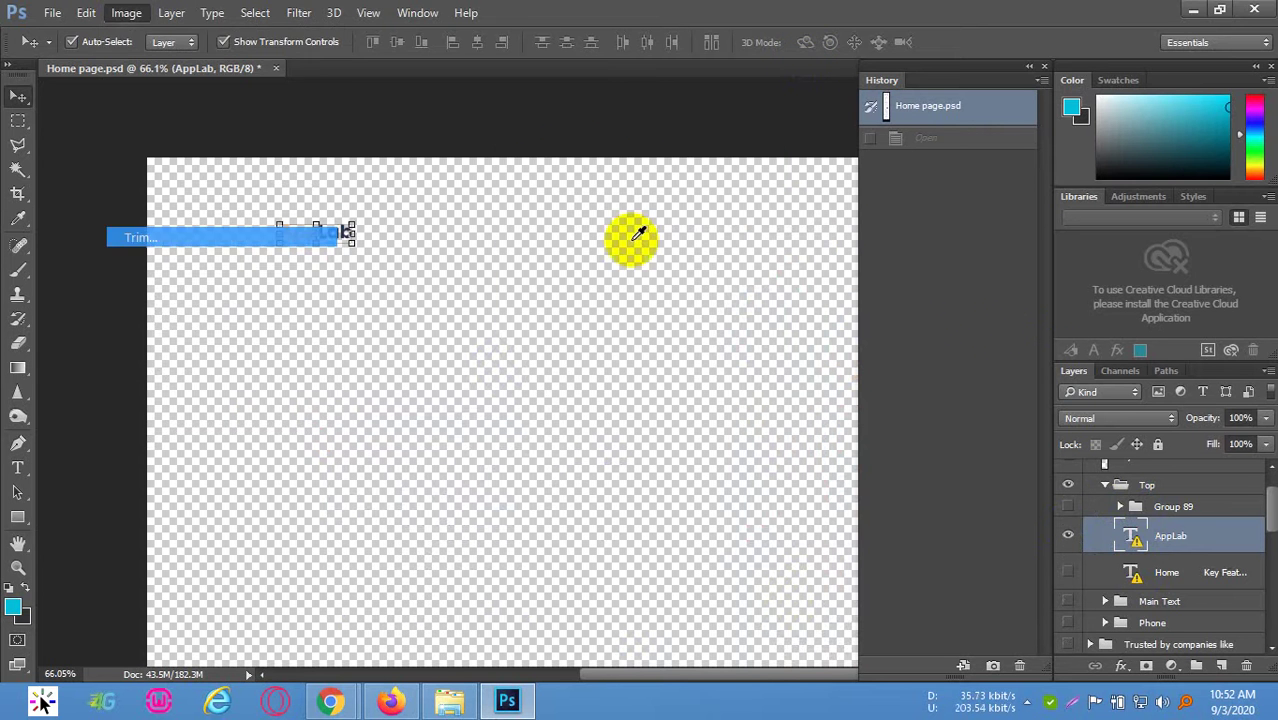
left_click(733, 201)
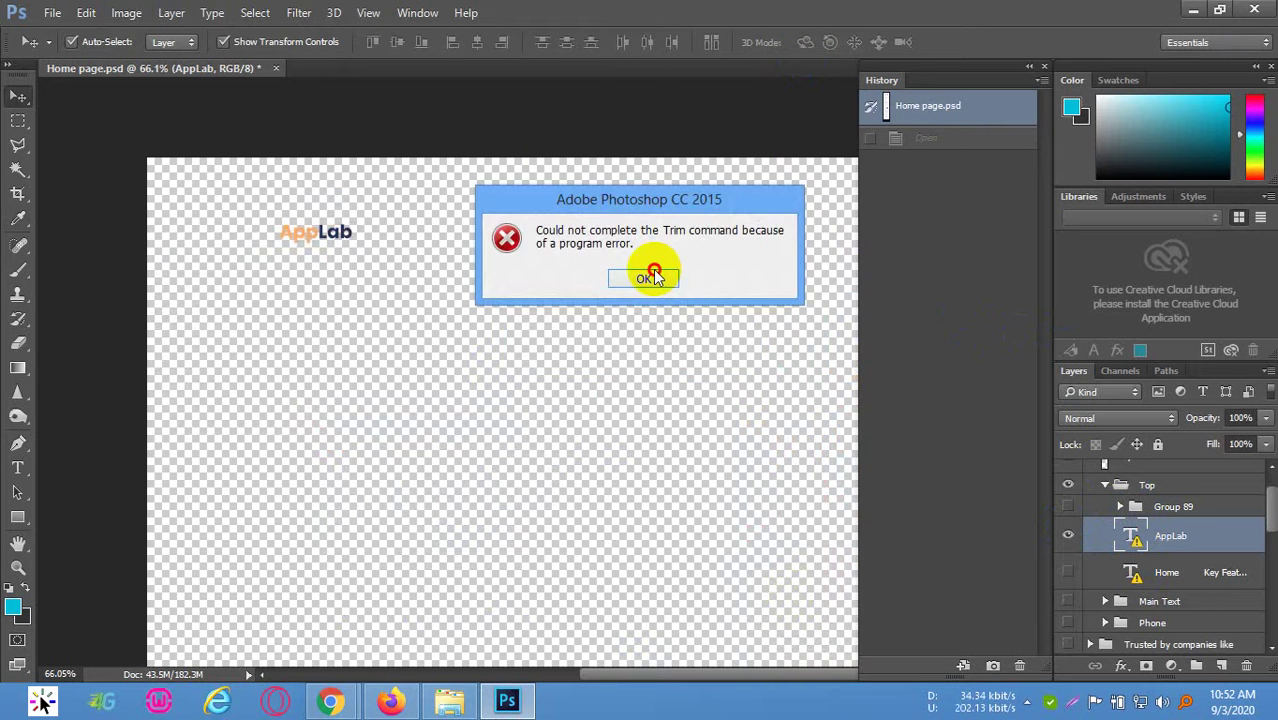
left_click(643, 278)
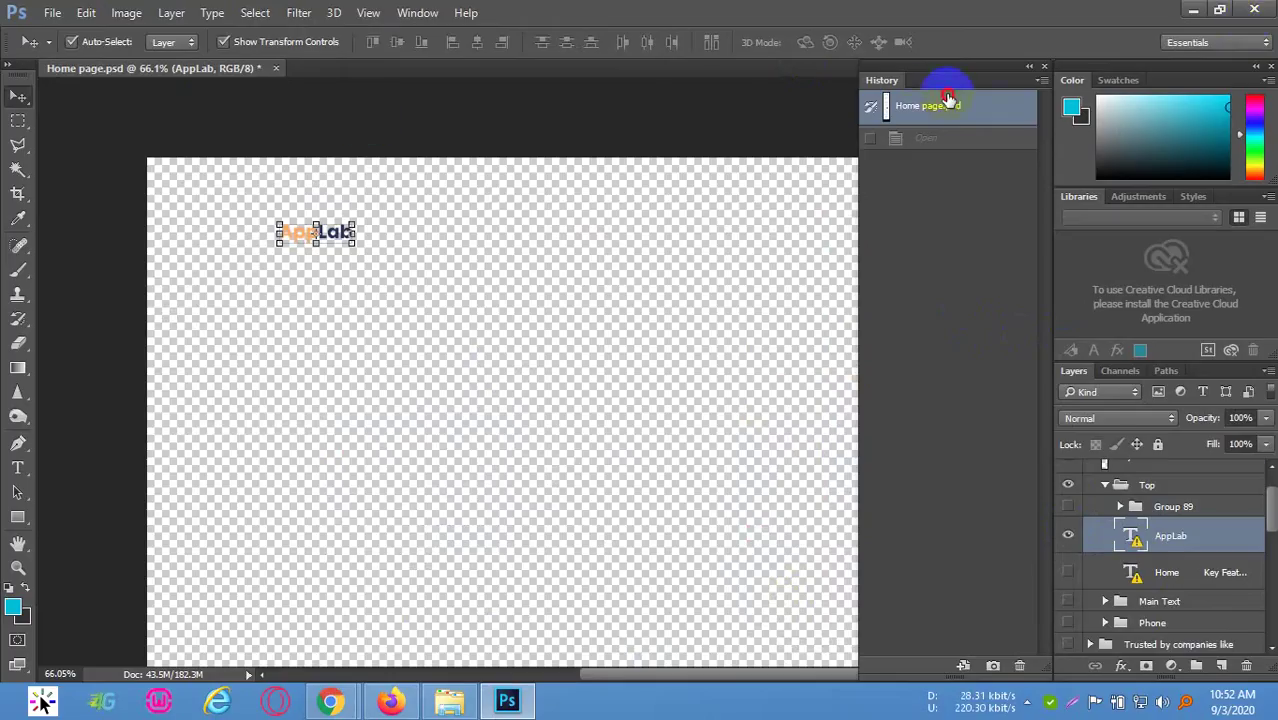
left_click(908, 118)
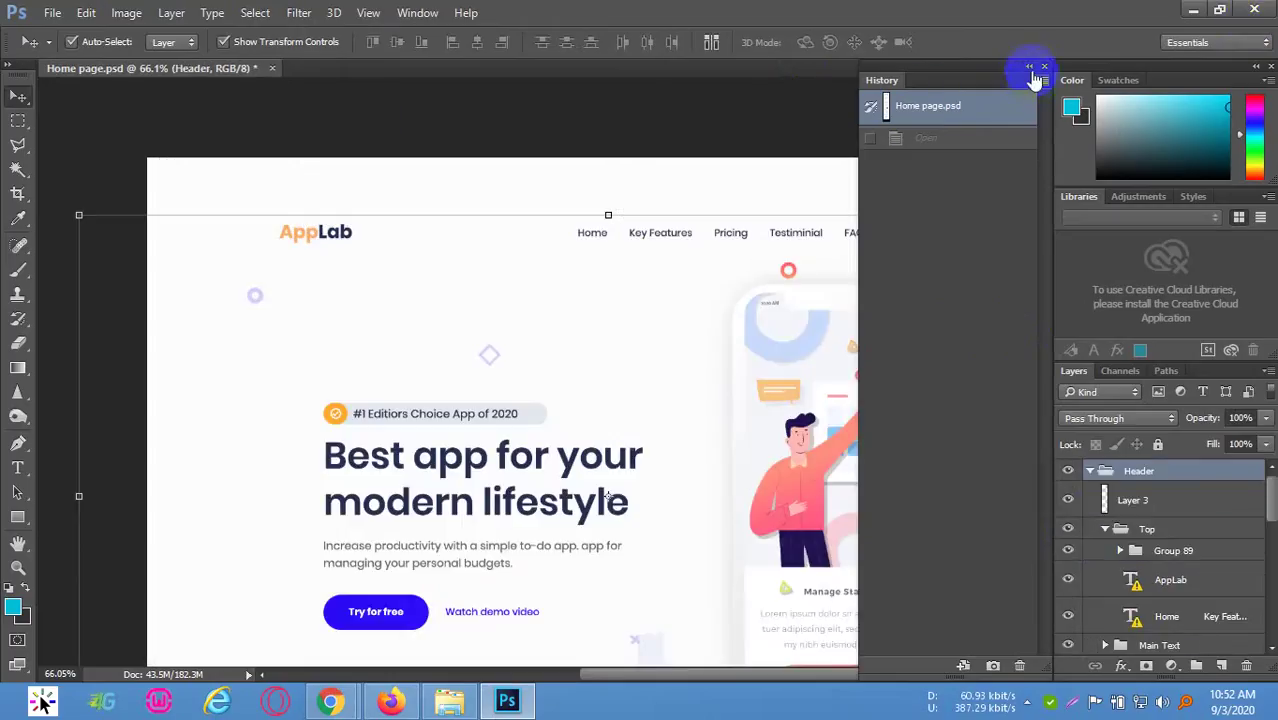
Collapse the History panel to an icon and place it beside the Color panel, clear of the page design
left_click(1026, 80)
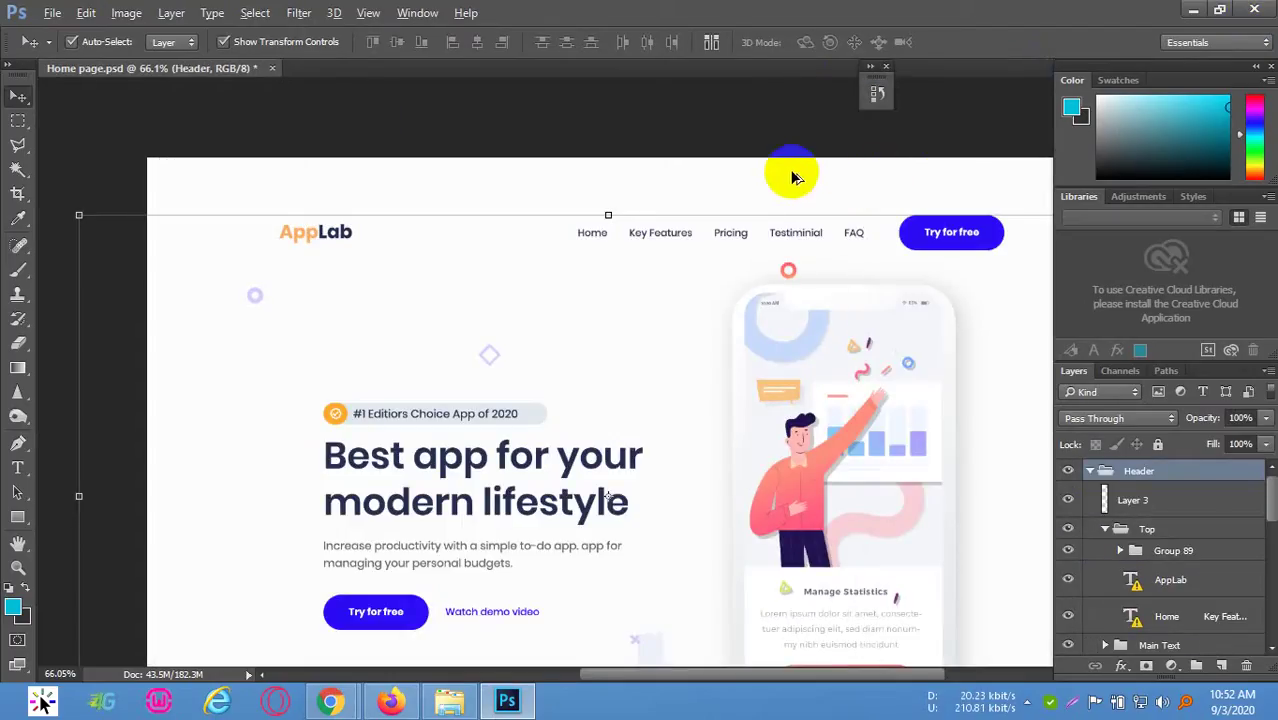
scroll(792, 177, "down", 2)
scroll(792, 177, "down", 1)
scroll(693, 137, "right", 3)
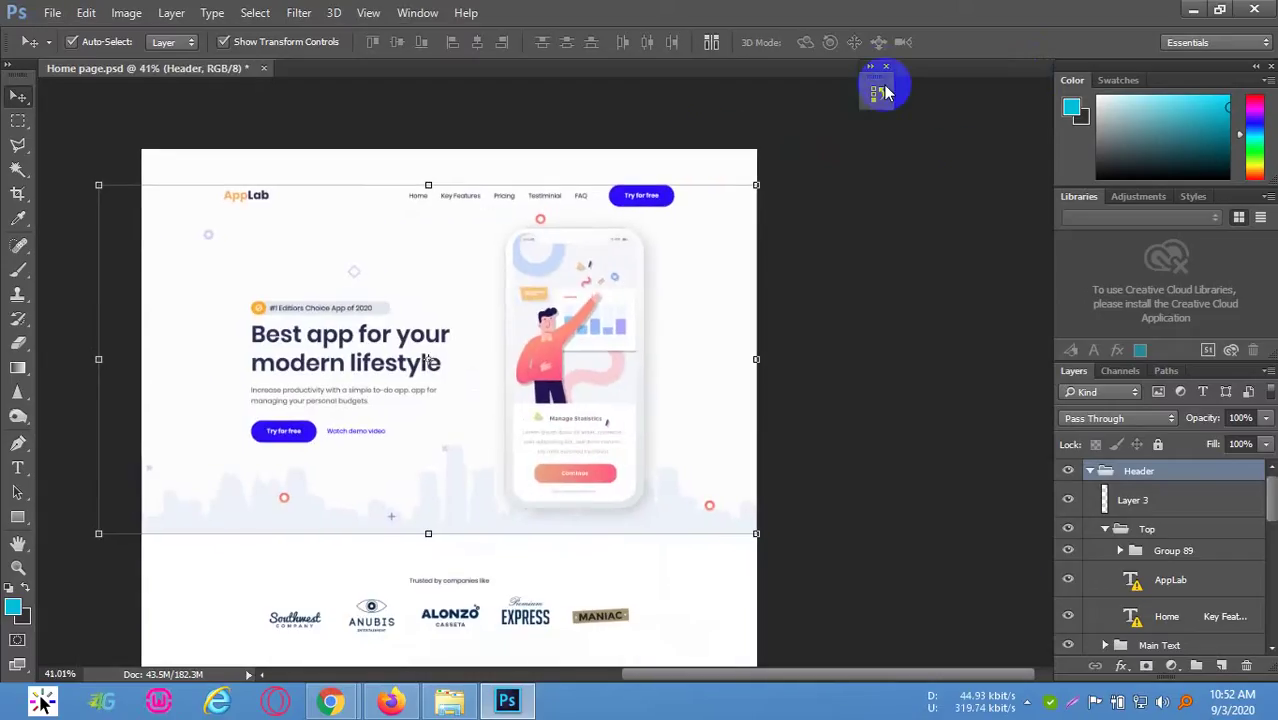
mouse_move(871, 72)
left_mouse_down()
mouse_move(998, 80)
mouse_move(890, 82)
left_mouse_up()
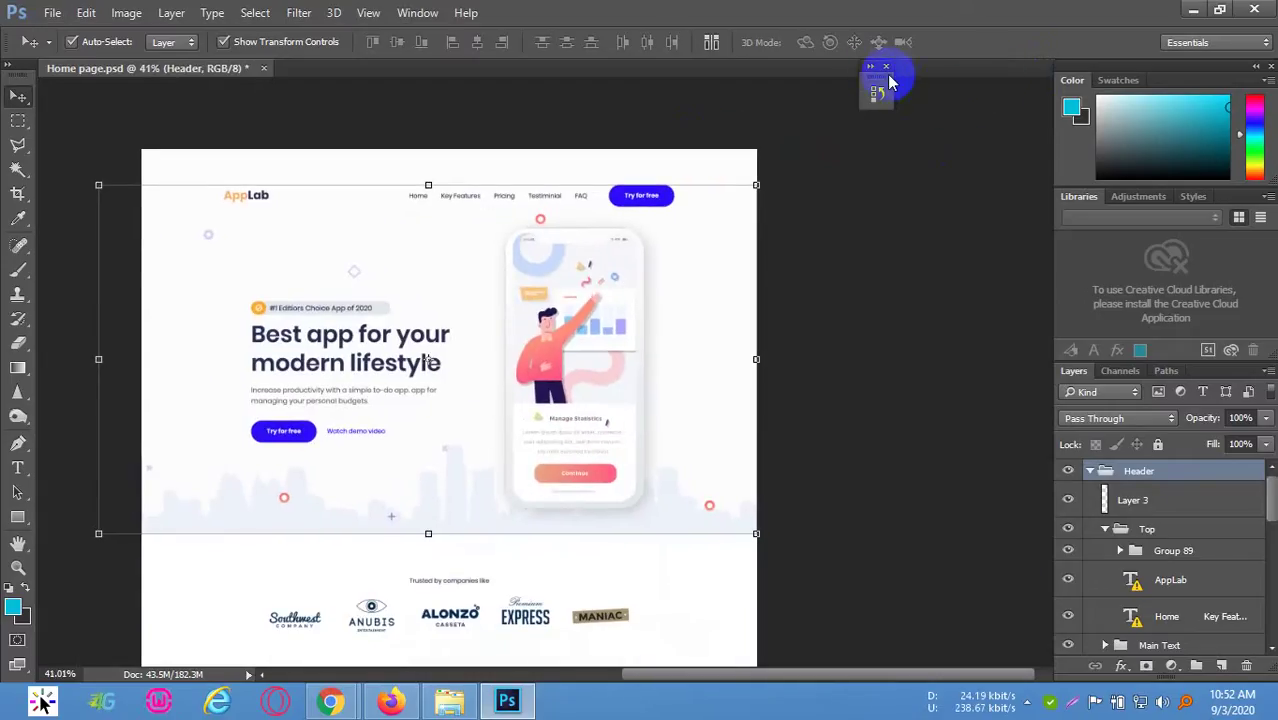
left_click_drag(920, 82, 1036, 88)
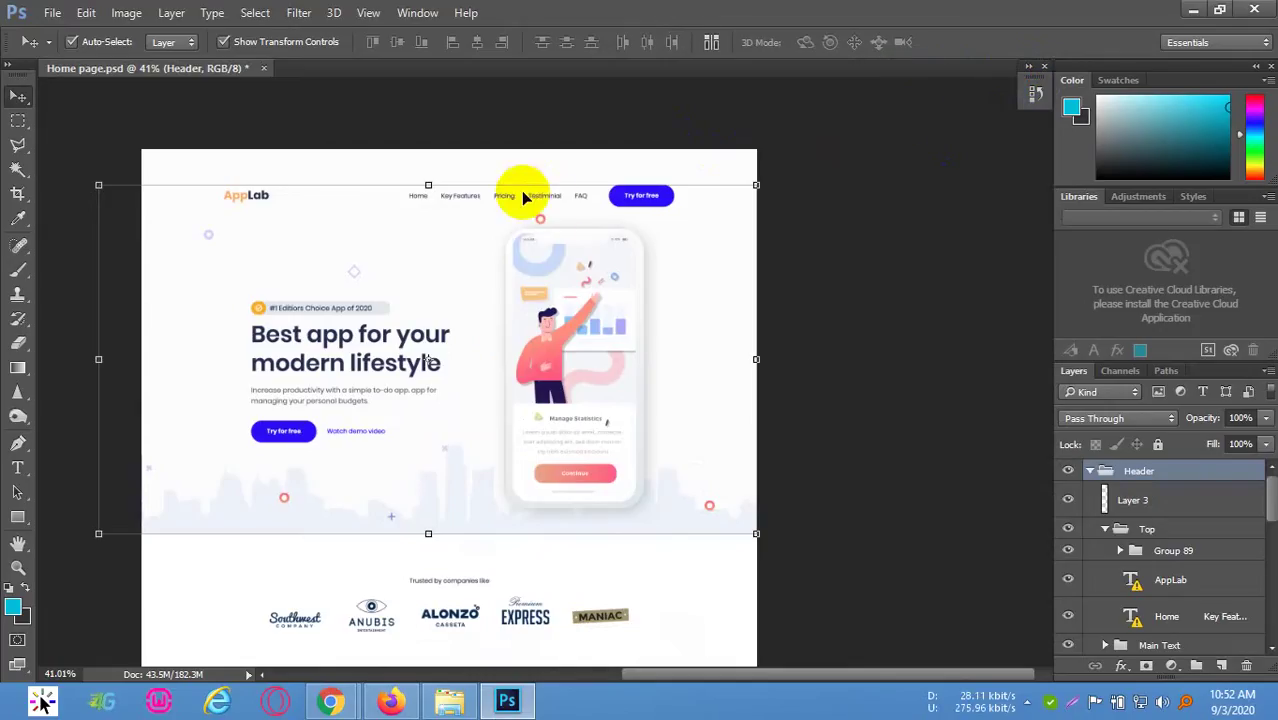
Clear the current layer selection and marquee-select the page's layers with the Move Tool, from the header down to the footer
left_click(820, 152)
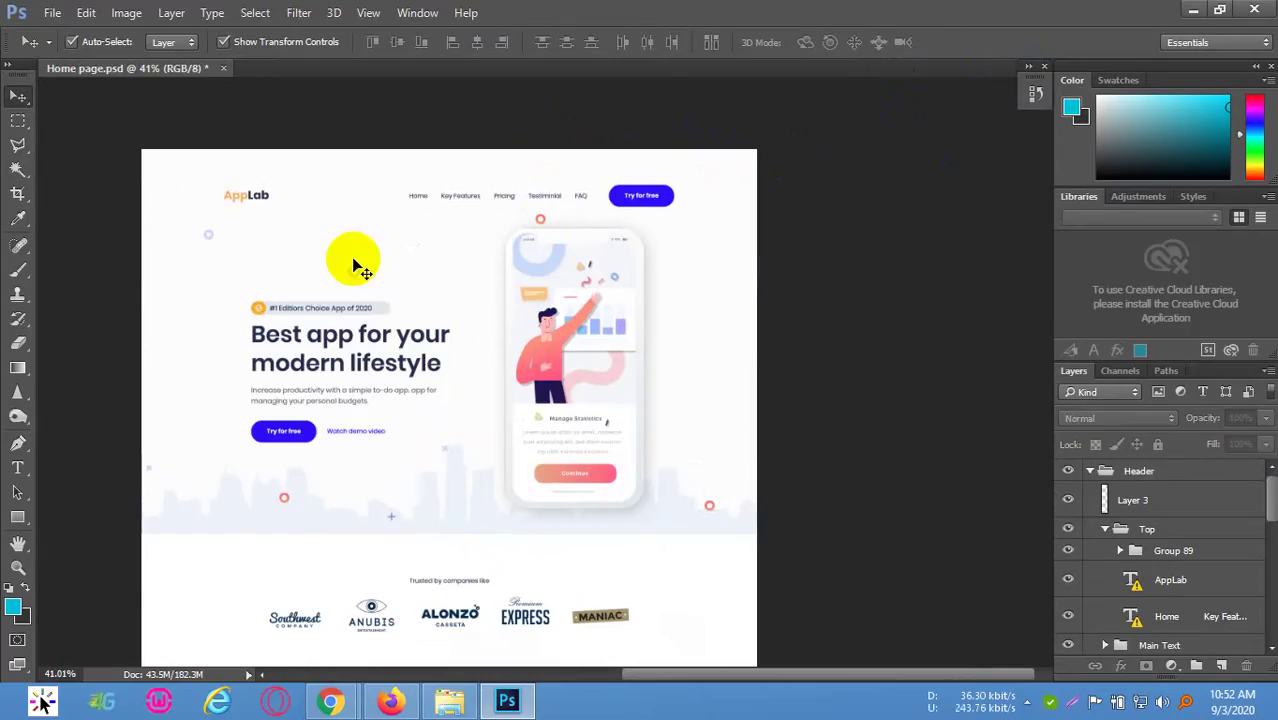
left_click(367, 187)
left_click(1101, 486)
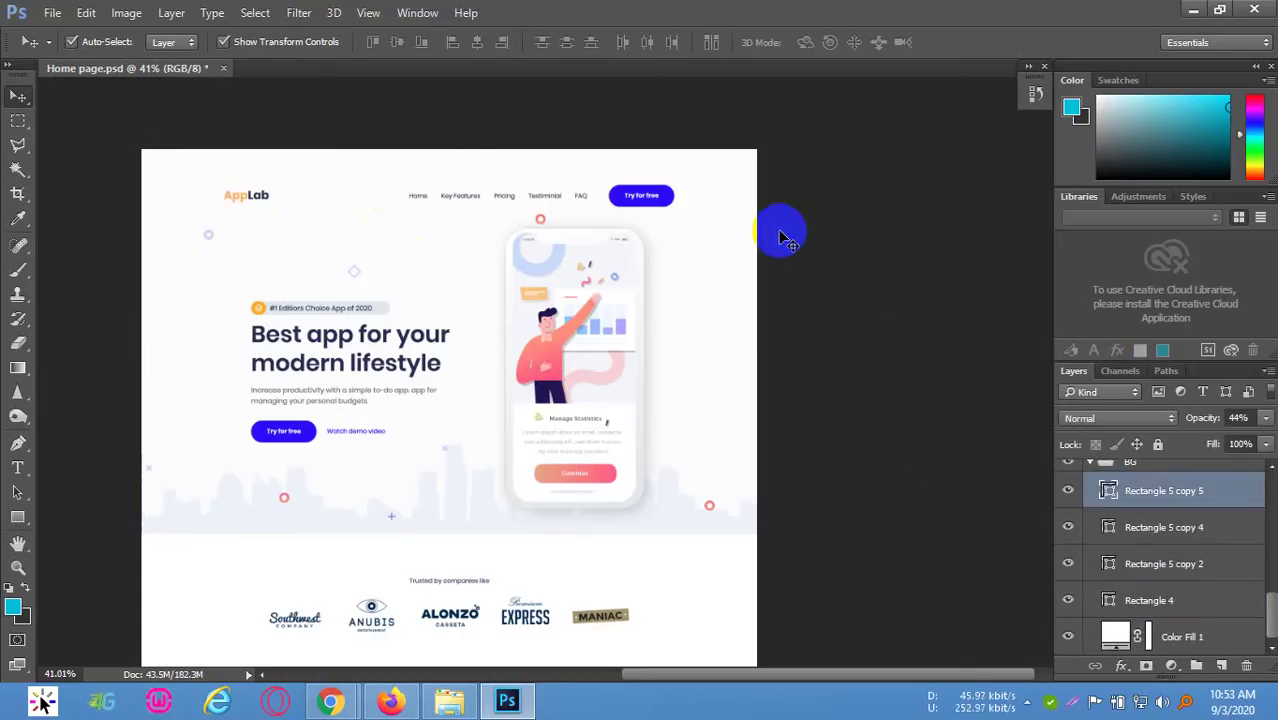
left_click(827, 157)
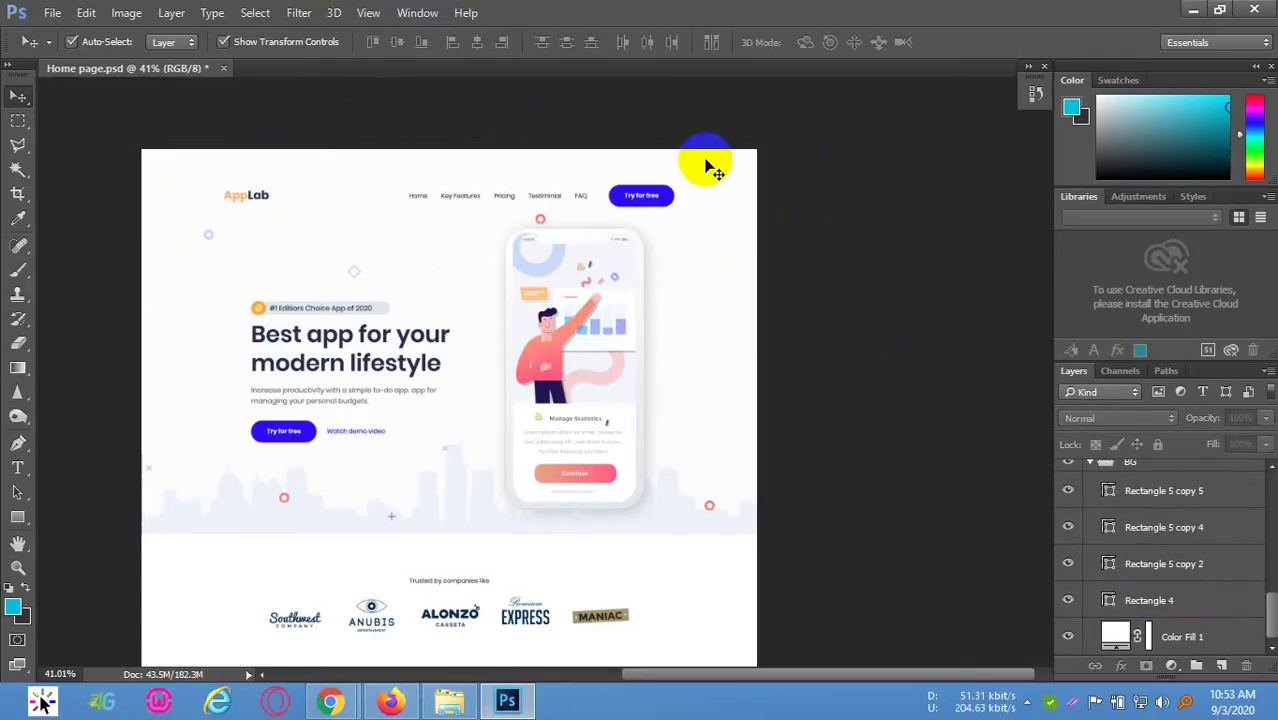
left_click_drag(705, 165, 104, 690)
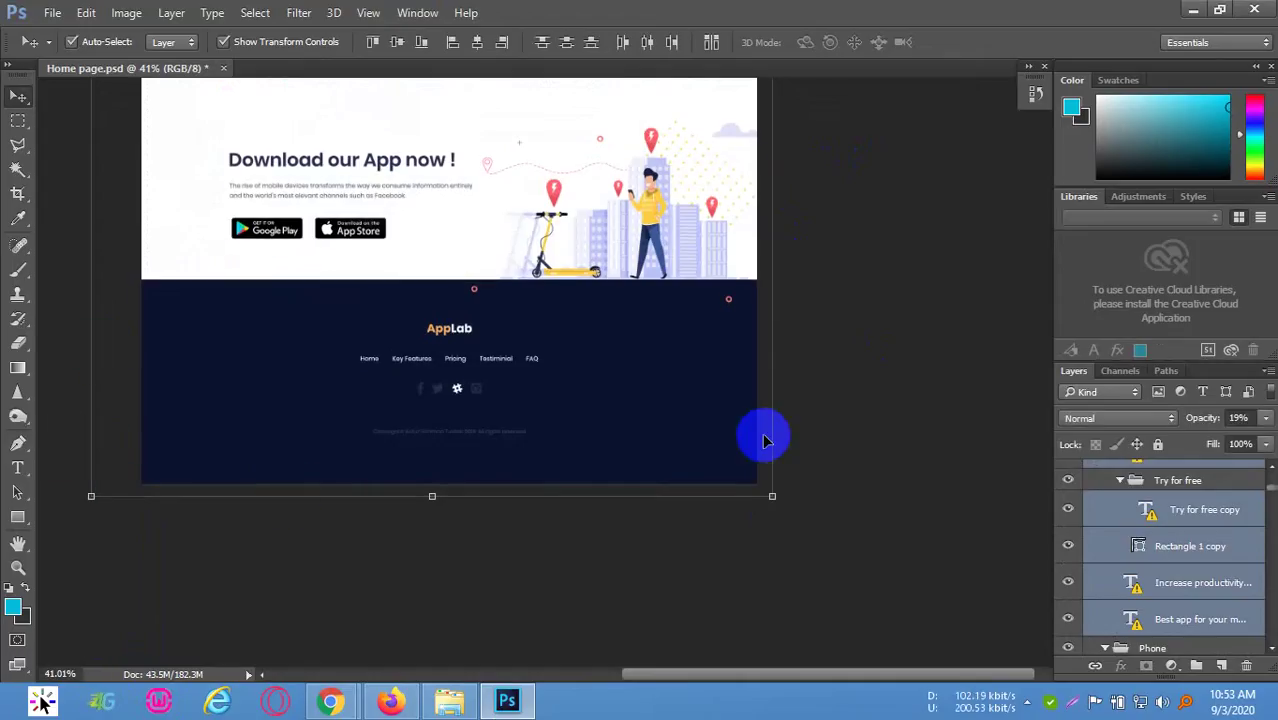
Create a new blank document to hold the design
left_click(55, 13)
left_click(180, 37)
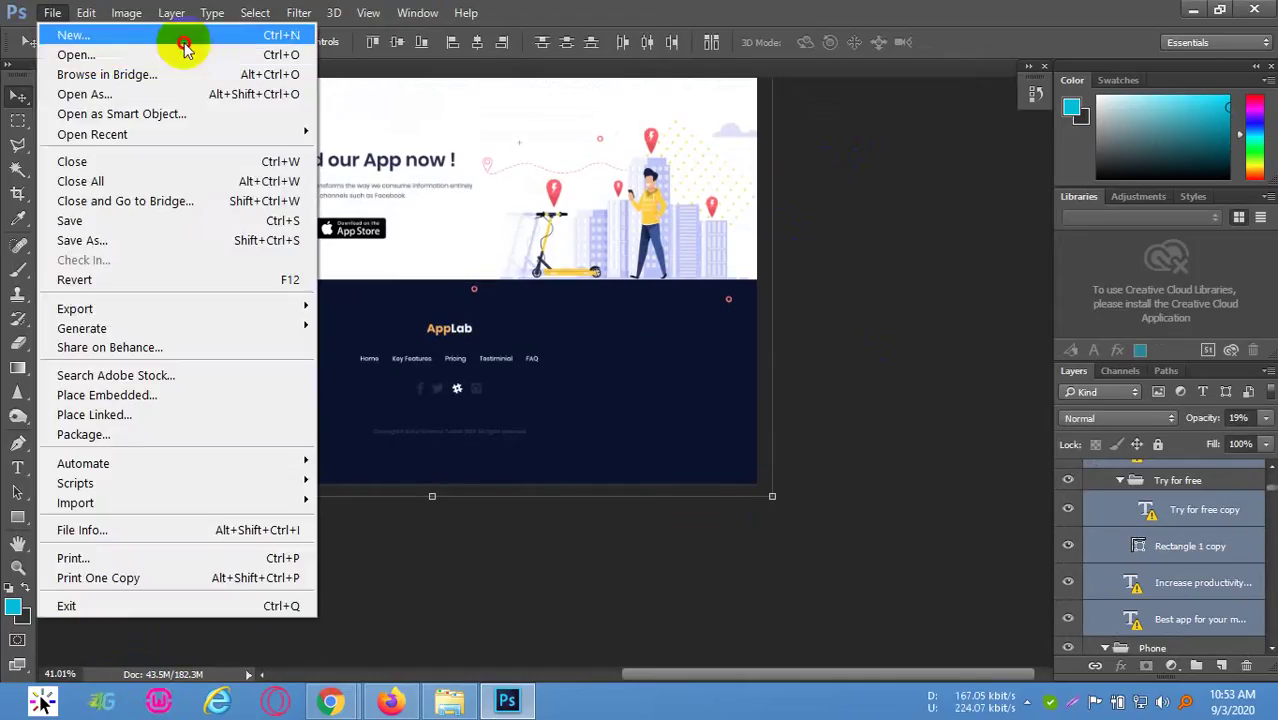
left_click(834, 147)
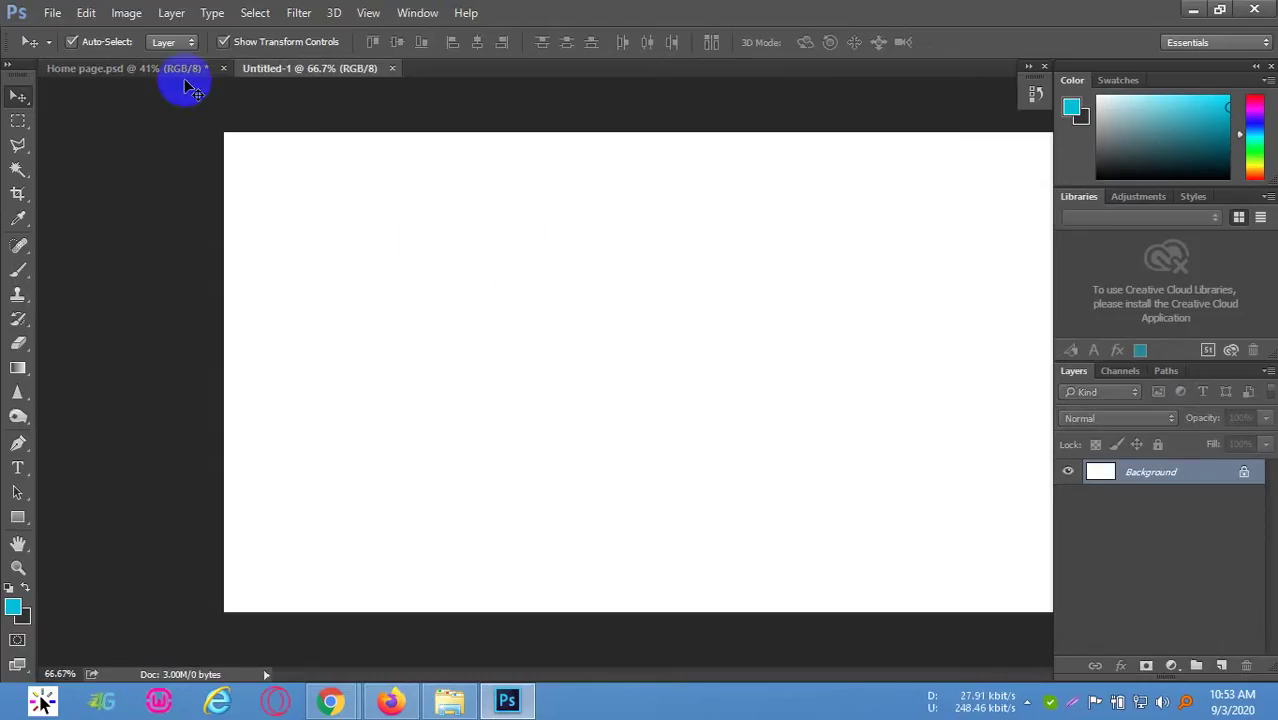
Return to Home page.psd and collapse the layer groups from Header through Ultimate features
key("ctrl+Tab")
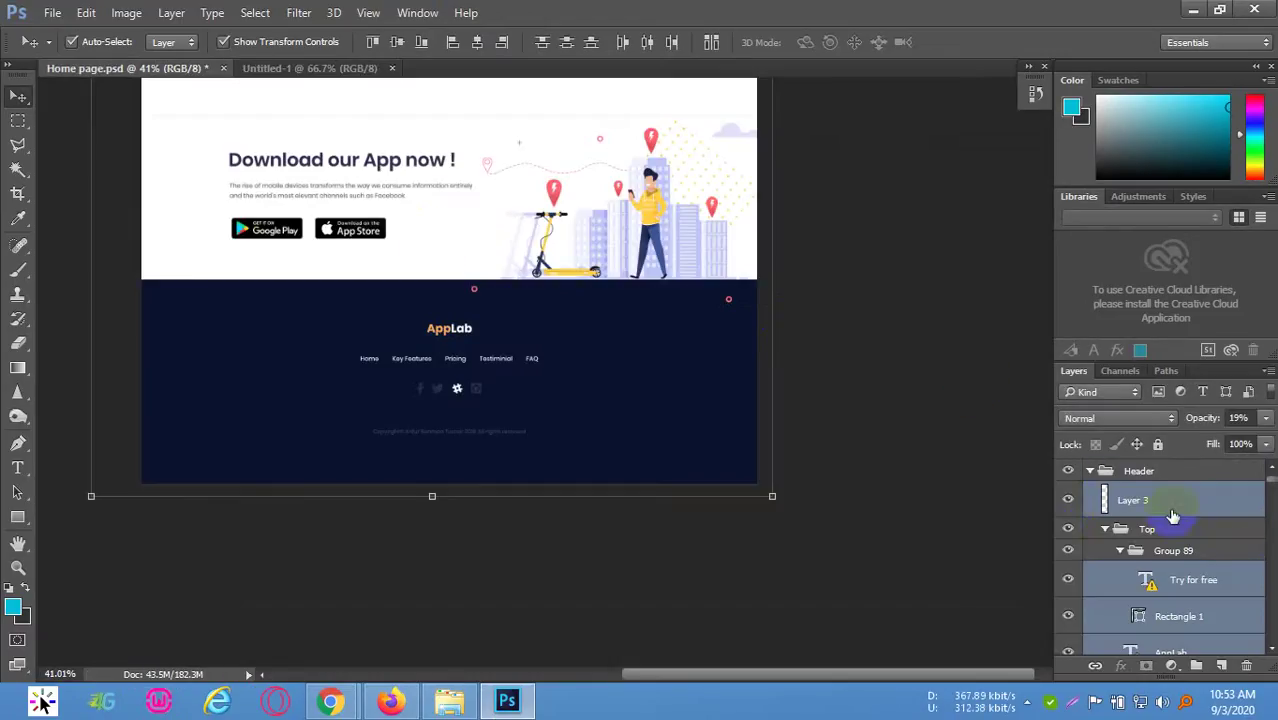
left_click(1096, 475)
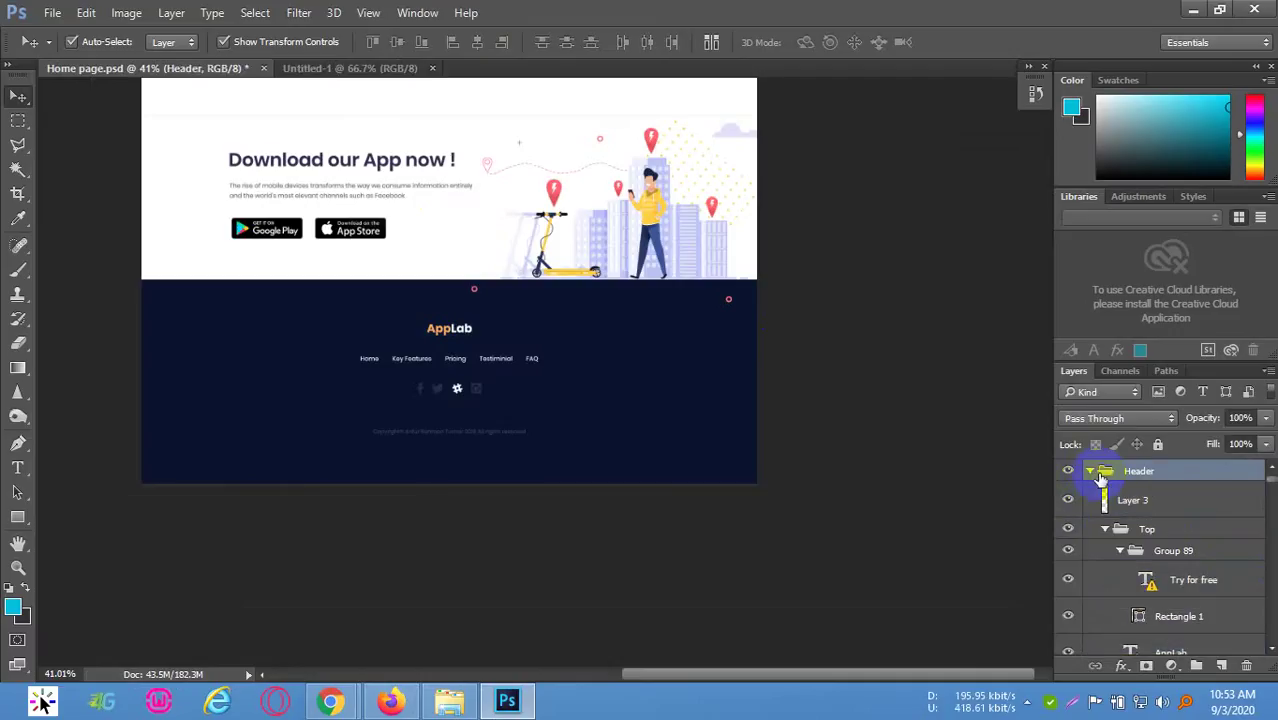
left_click(1090, 471)
left_click(1094, 494)
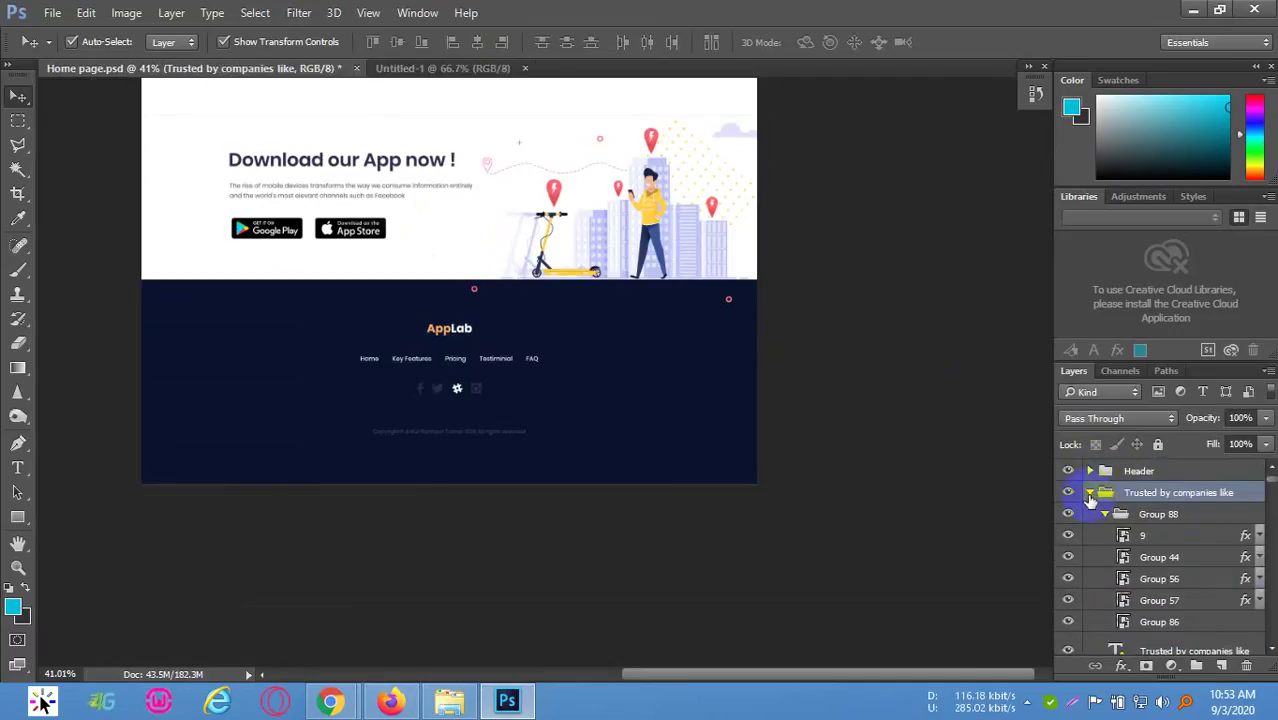
left_click(1089, 493)
left_click(1091, 514)
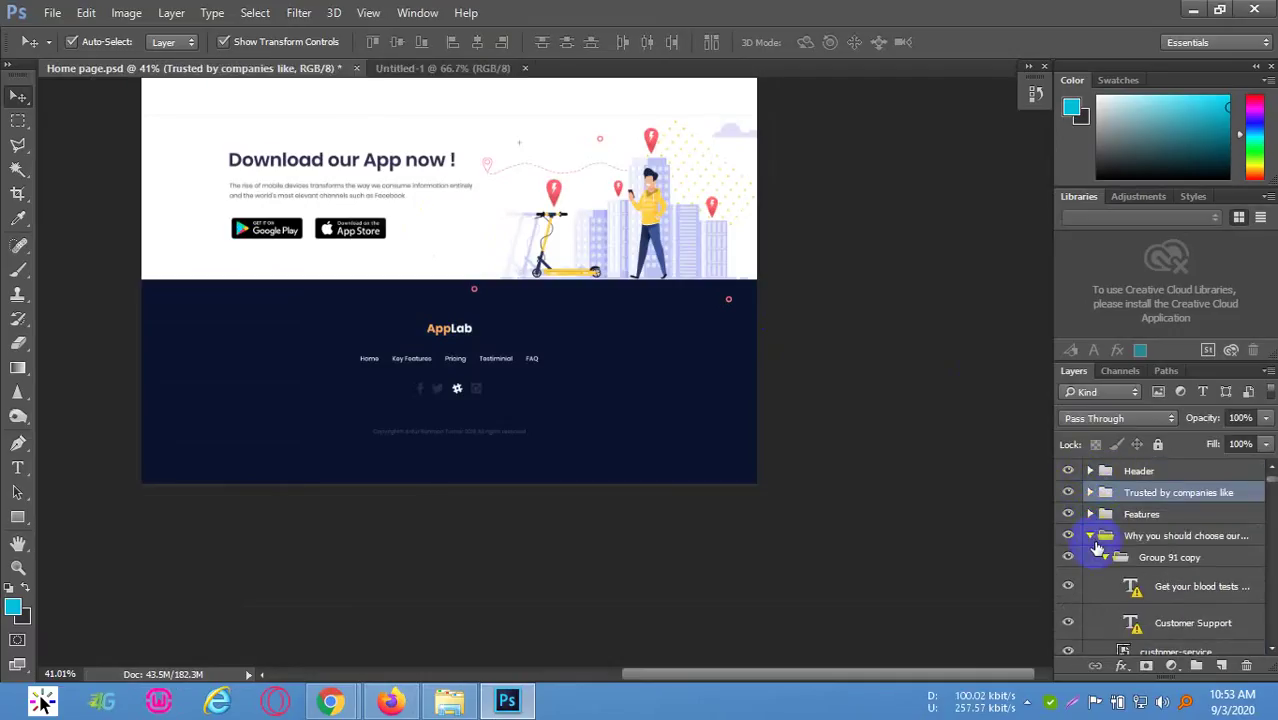
left_click(1091, 538)
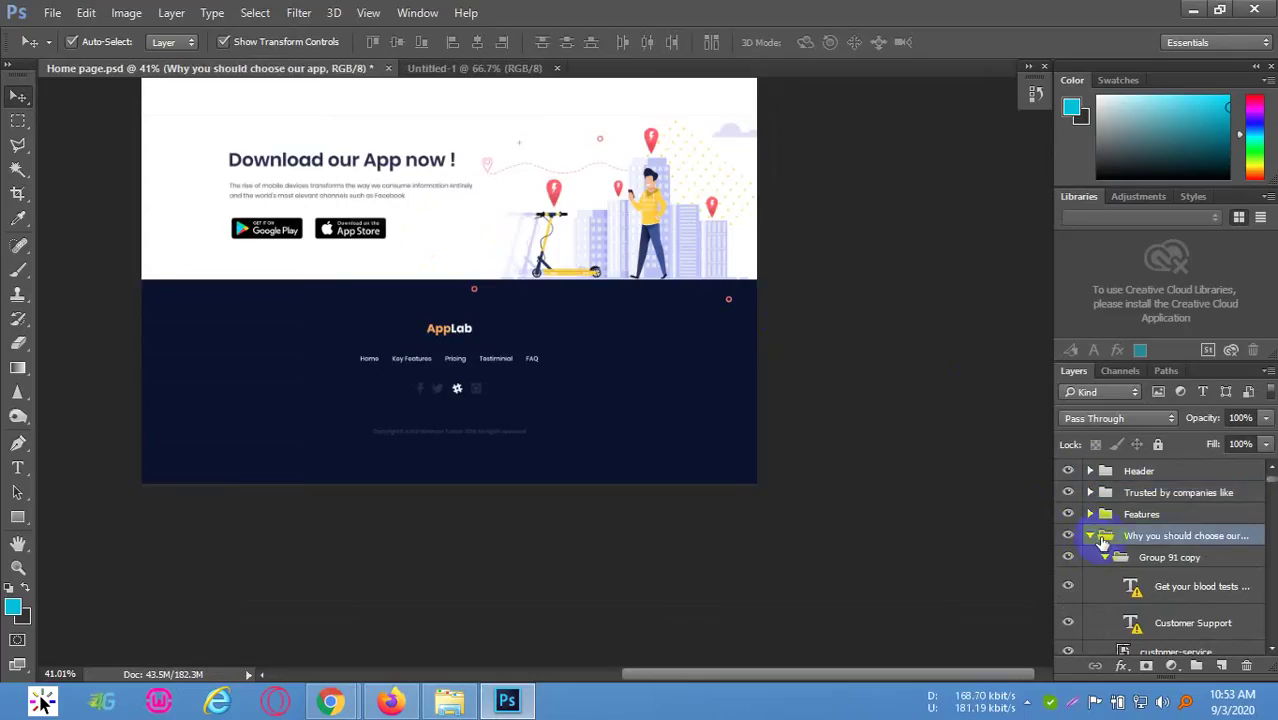
left_click(1090, 537)
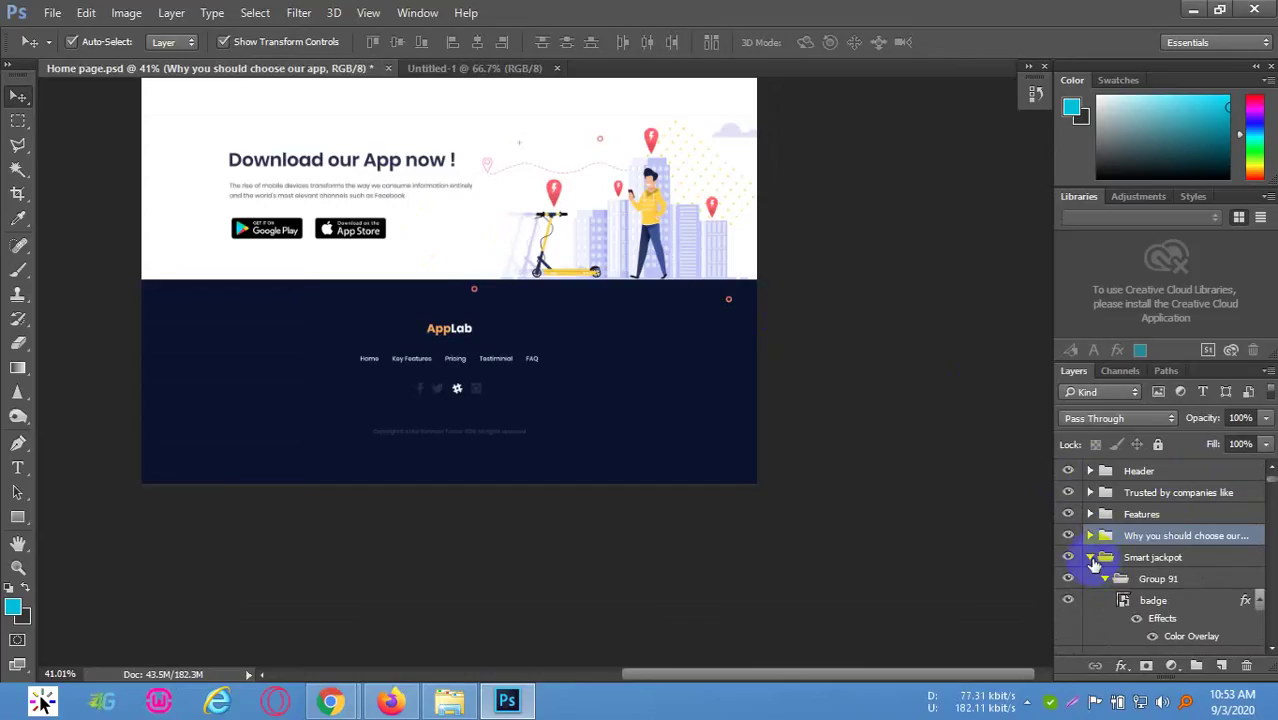
left_click(1091, 558)
left_click(1090, 580)
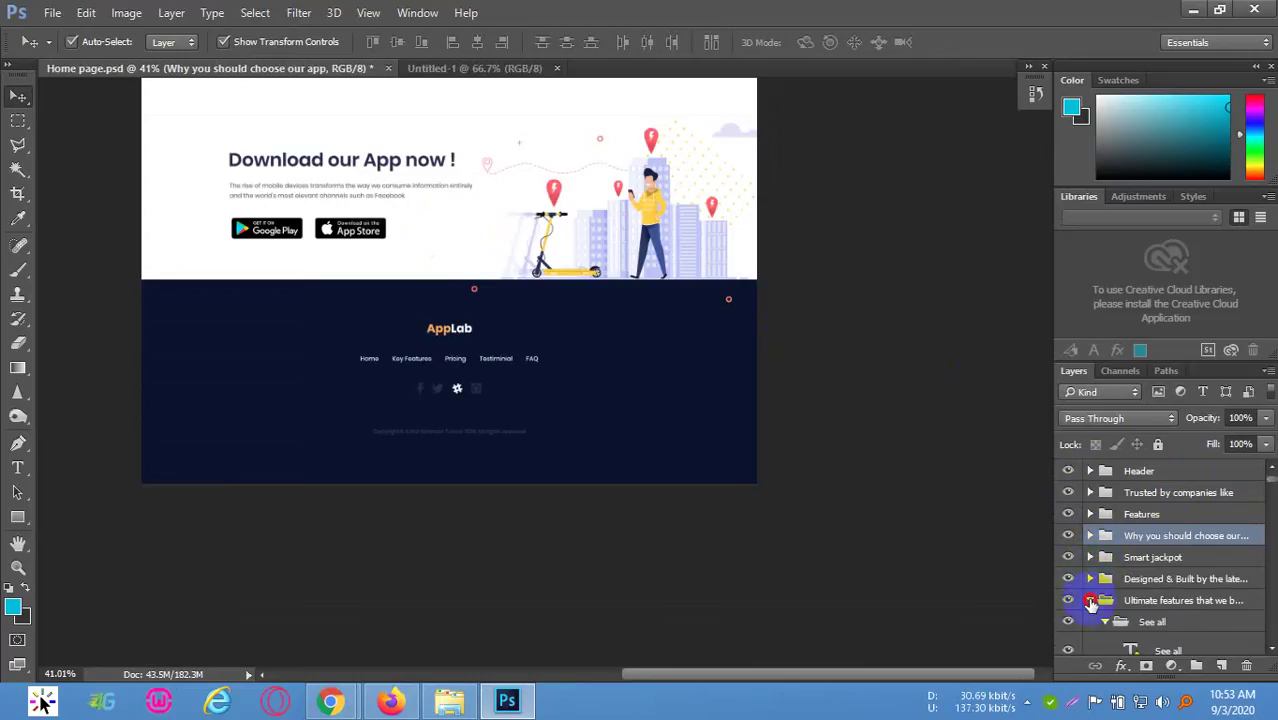
left_click(1090, 601)
Collapse the remaining layer groups from Get awesome features through BG
scroll(1090, 600, "down", 1)
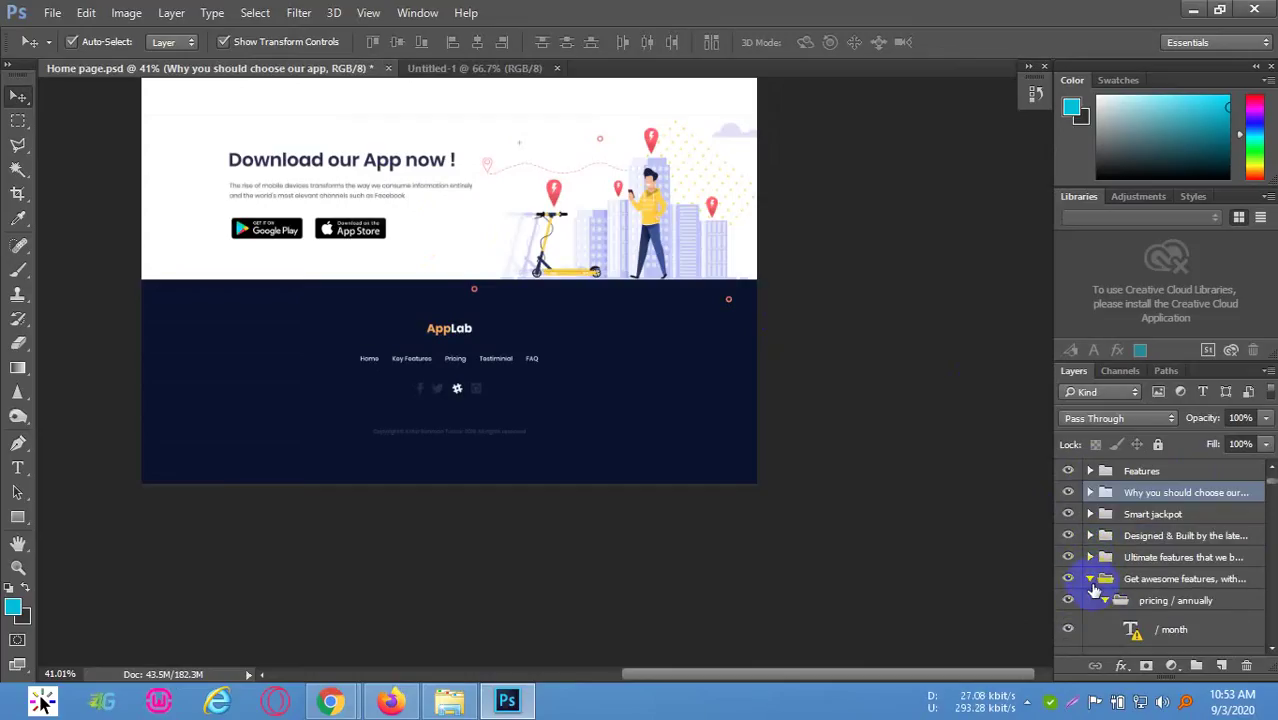
left_click(1090, 580)
scroll(1092, 565, "down", 1)
left_click(1090, 558)
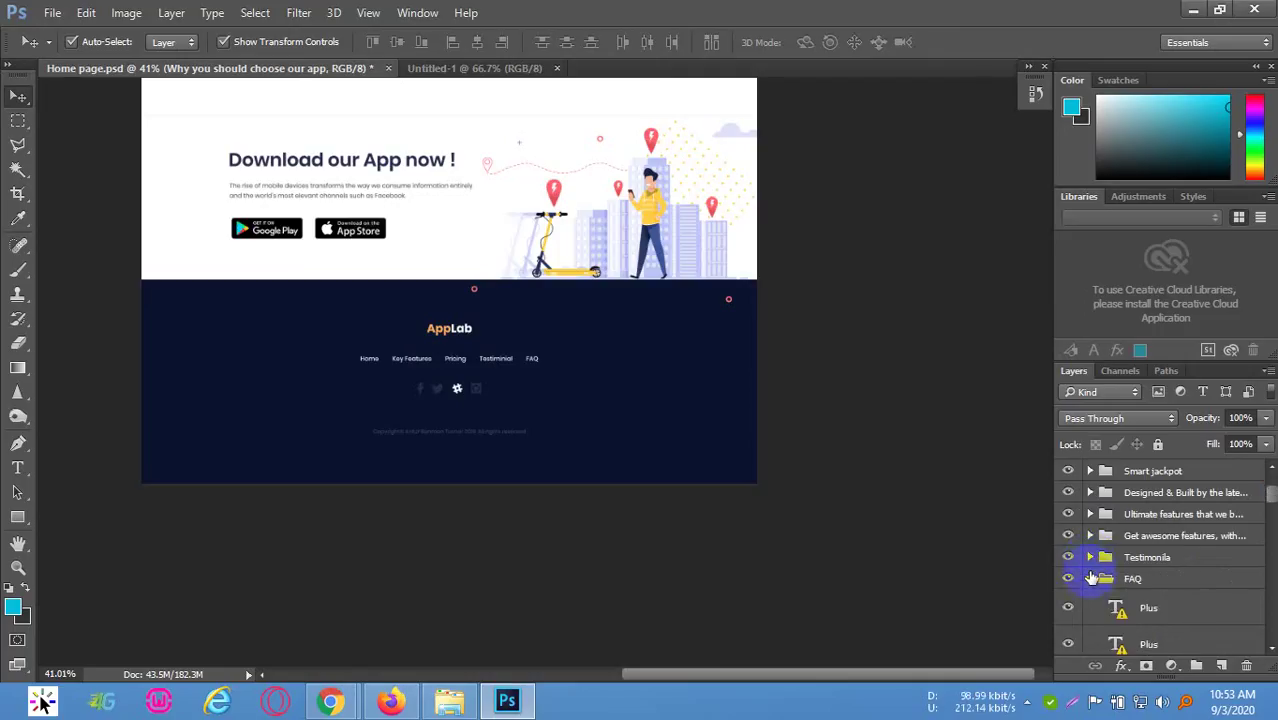
left_click(1090, 580)
scroll(1098, 588, "down", 1)
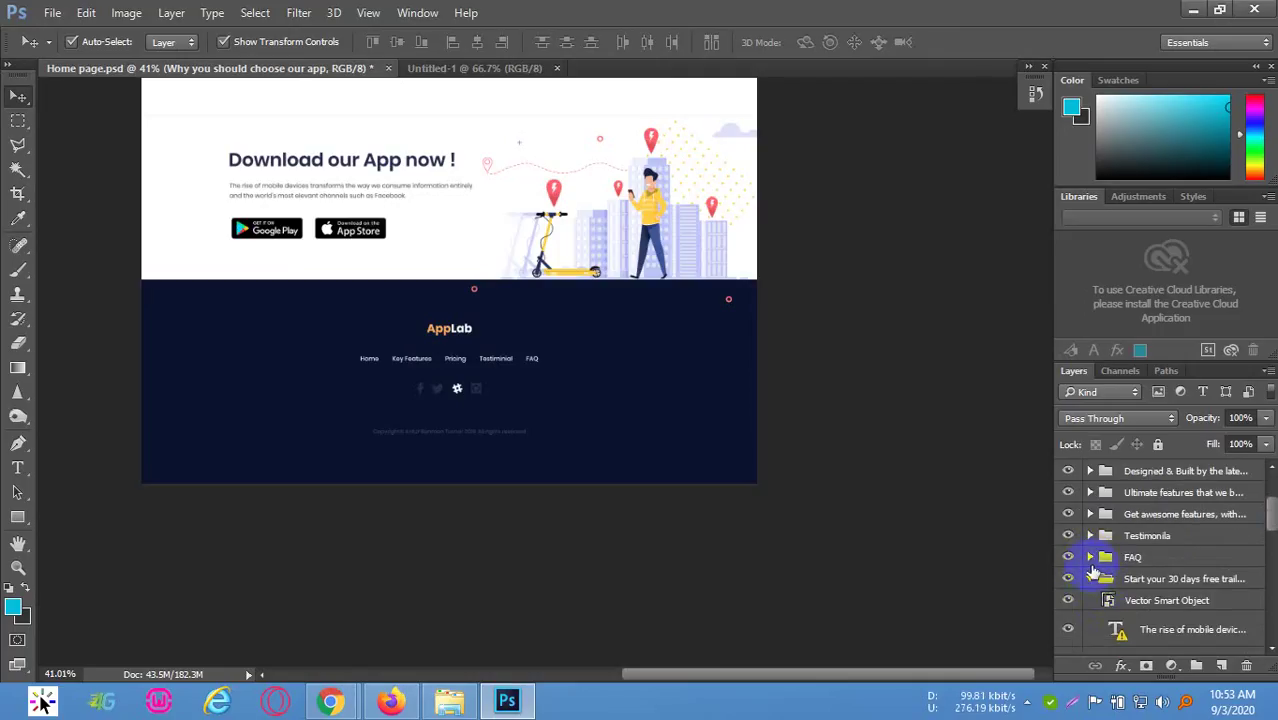
scroll(1106, 600, "down", 1)
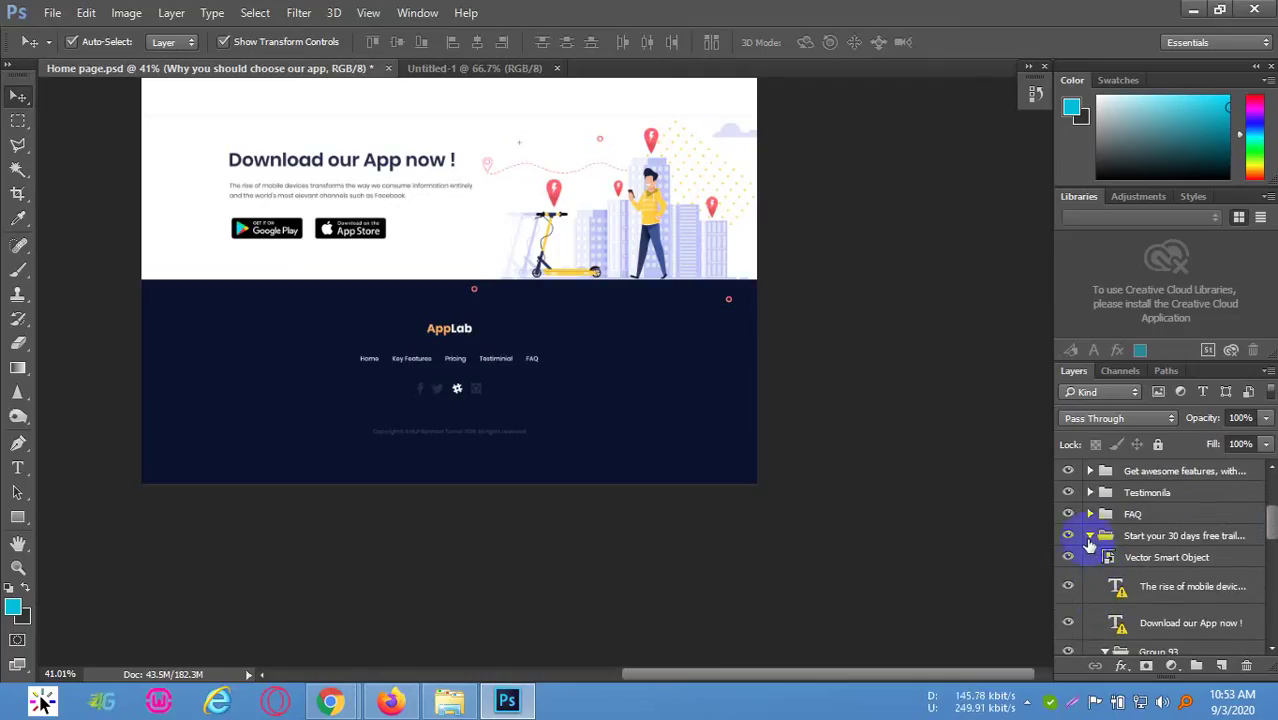
left_click(1090, 537)
left_click(1090, 558)
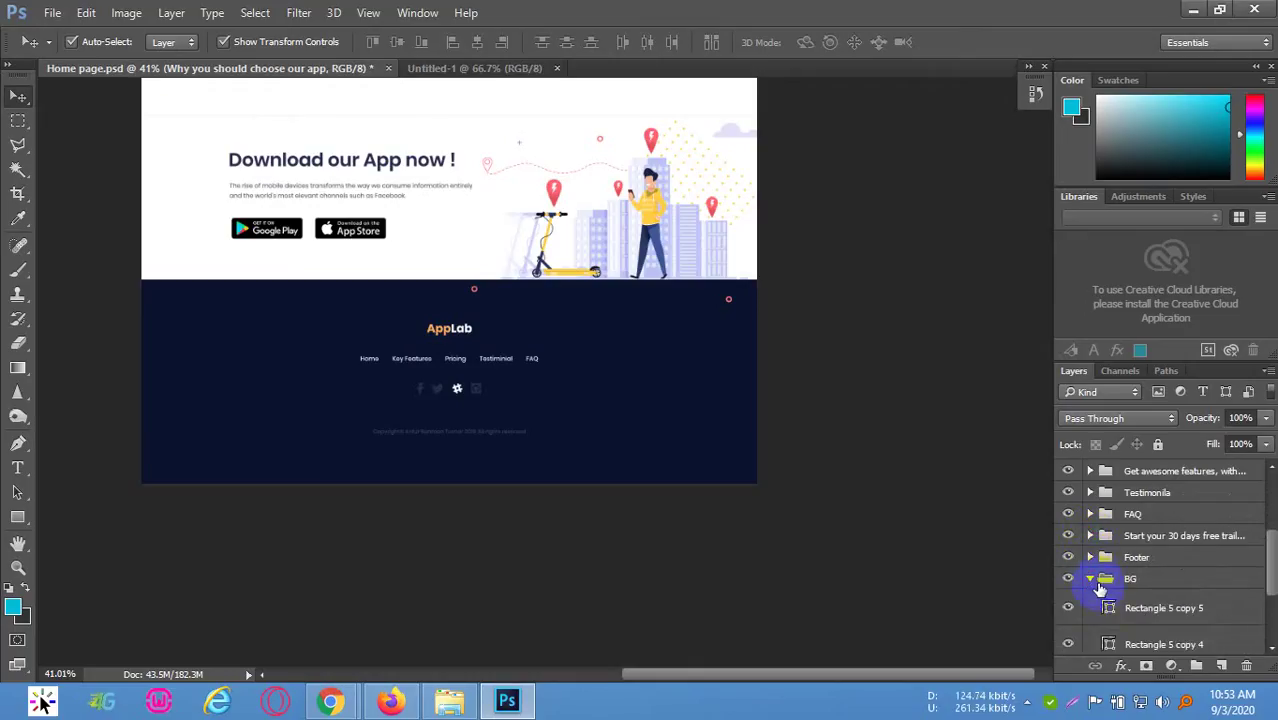
left_click(1091, 579)
Select all top-level layer groups together, from Header through BG
scroll(1100, 540, "up", 4)
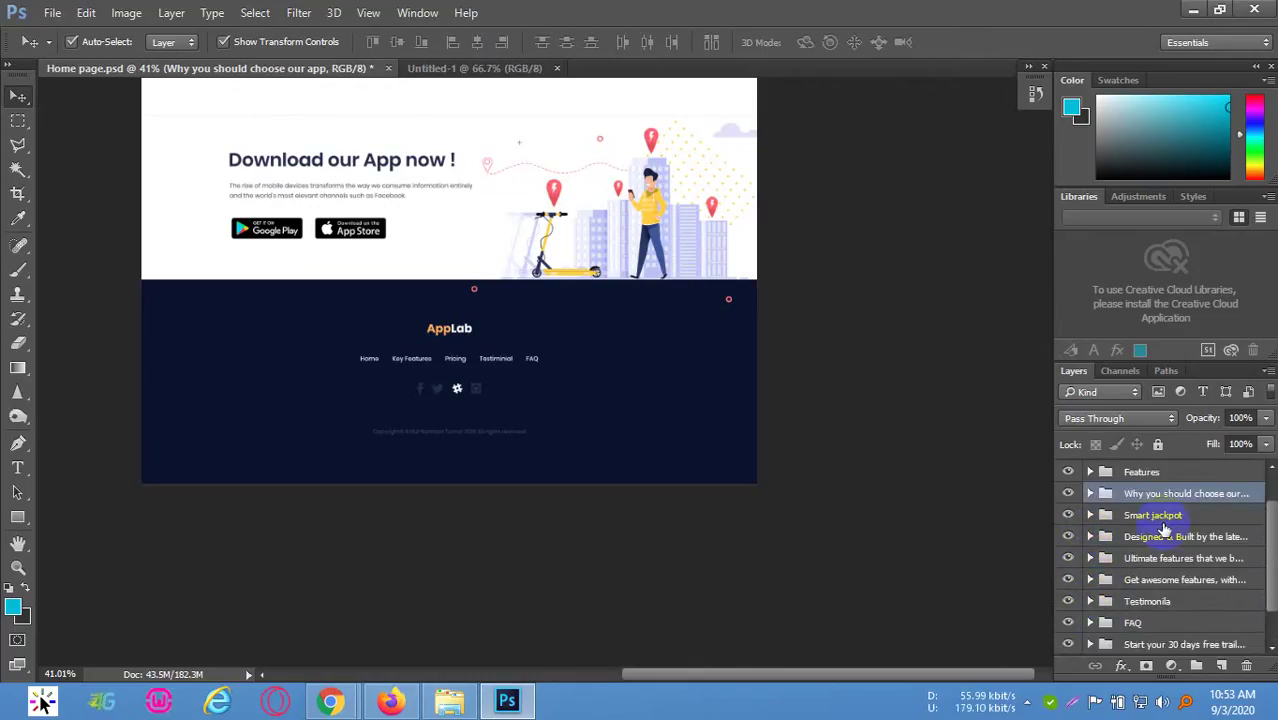
left_click(1185, 470)
left_click(1200, 494, "ctrl")
left_click(1205, 514, "ctrl")
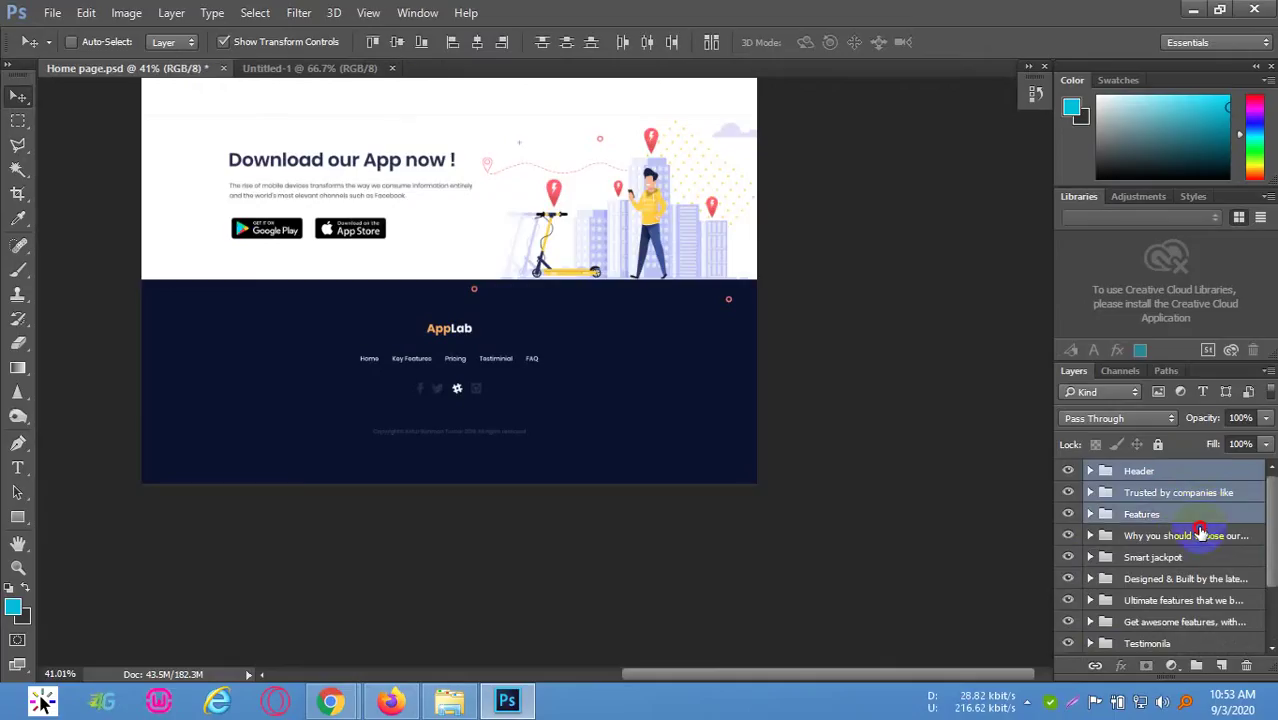
left_click(1200, 537, "ctrl")
left_click(1190, 557, "ctrl")
left_click(1192, 579, "ctrl")
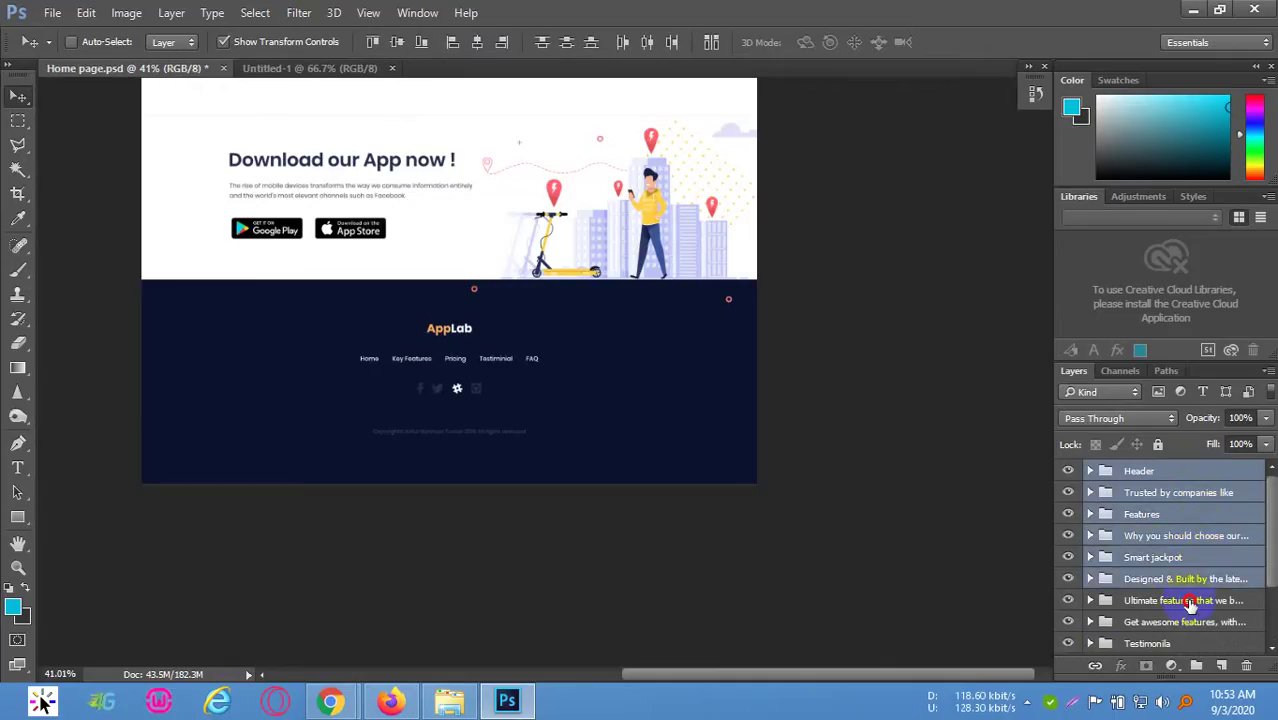
left_click(1188, 600, "ctrl")
left_click(1175, 622, "ctrl")
left_click(1155, 645, "ctrl")
scroll(1168, 593, "down", 2)
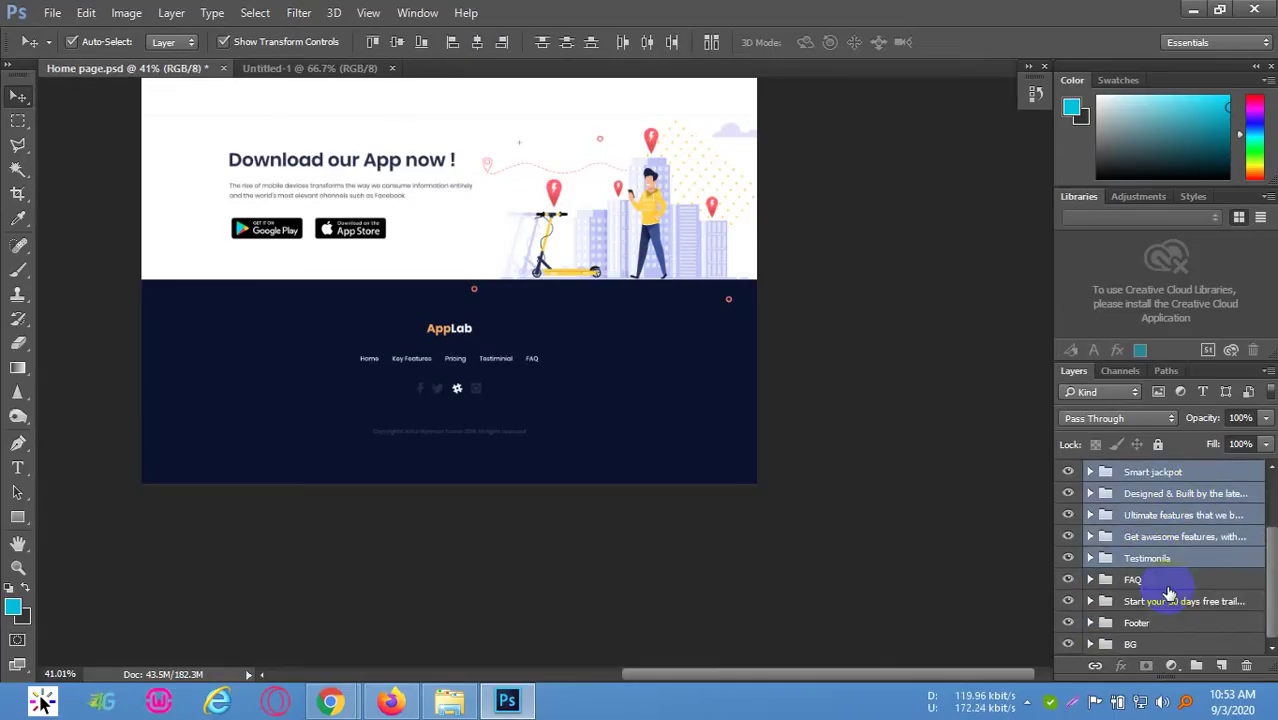
left_click(1164, 581, "ctrl")
left_click(1165, 602, "ctrl")
left_click(1158, 622, "ctrl")
left_click(1155, 644, "ctrl")
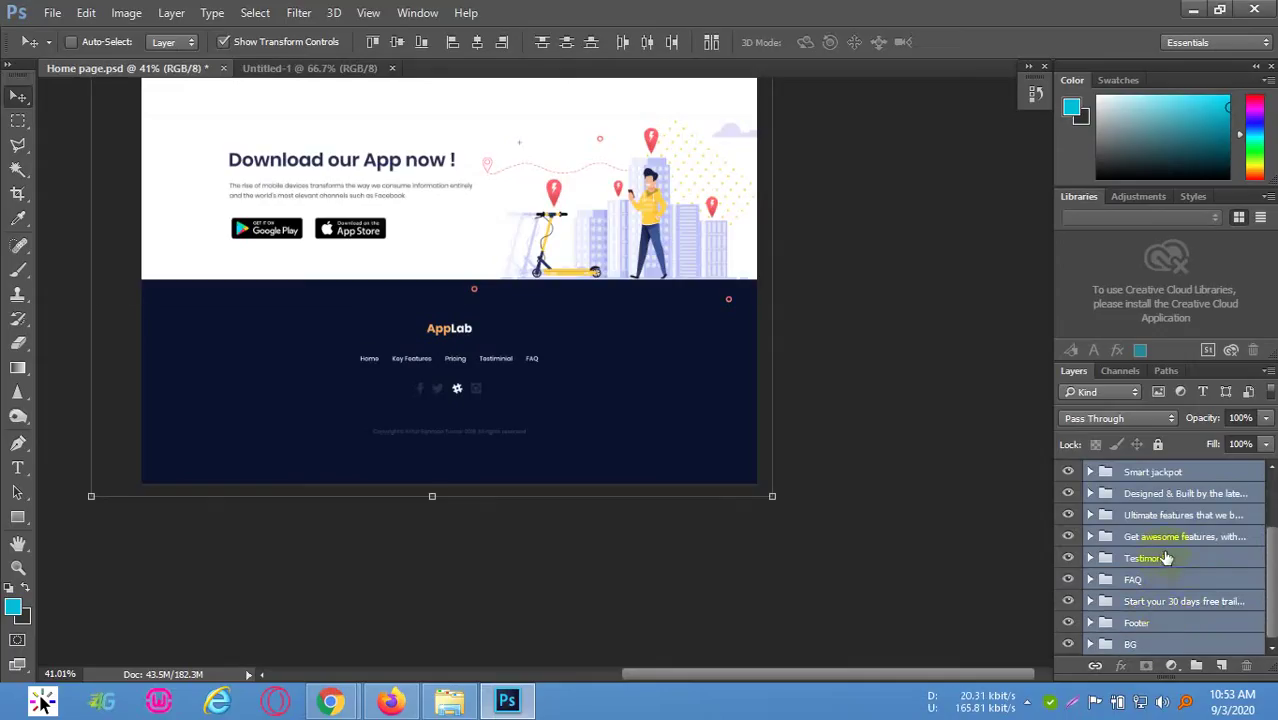
Discard the blank Untitled-1 document and save the design as Home page_new.psd in the class 16 folder with Maximize Compatibility on
left_click(344, 68)
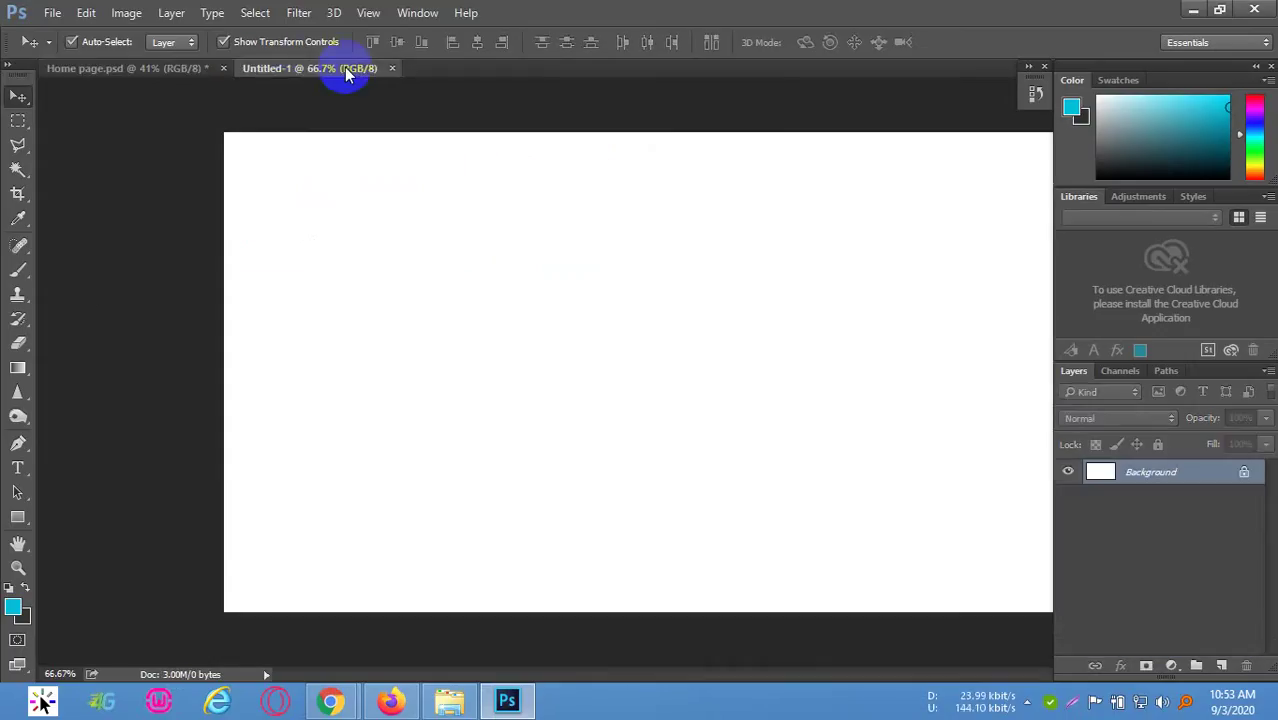
left_click(180, 70)
left_click(52, 12)
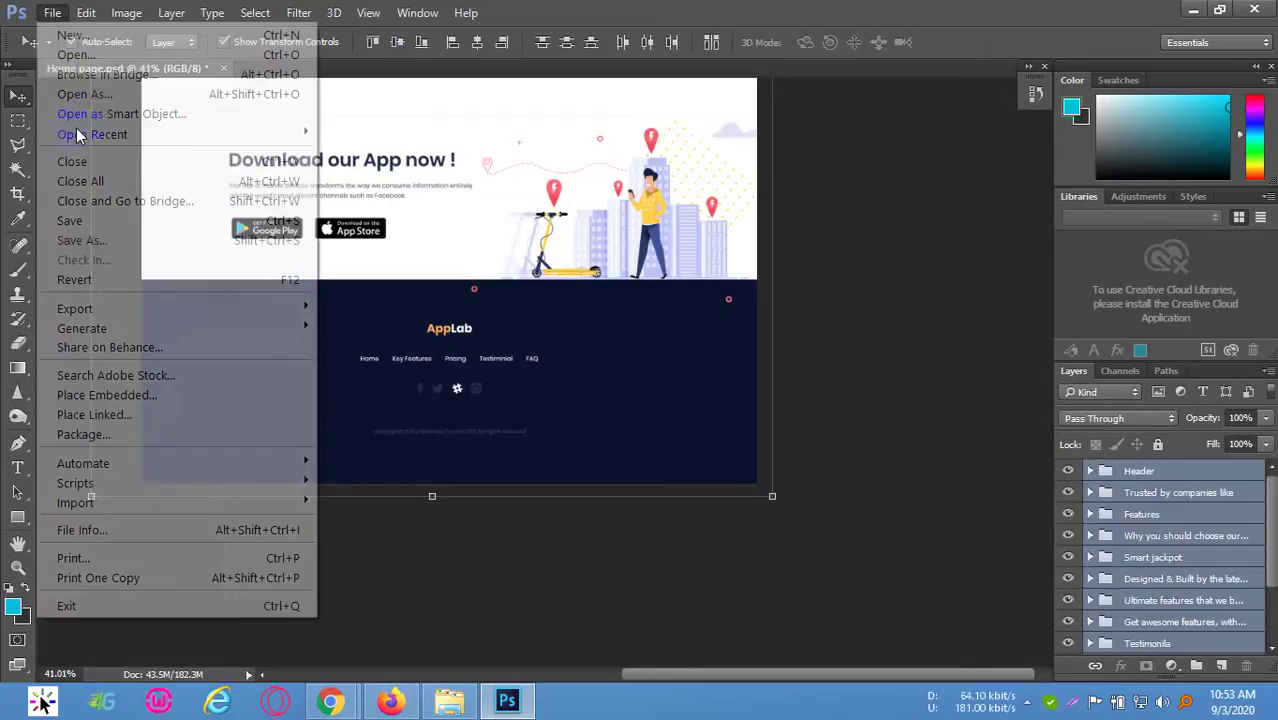
left_click(100, 240)
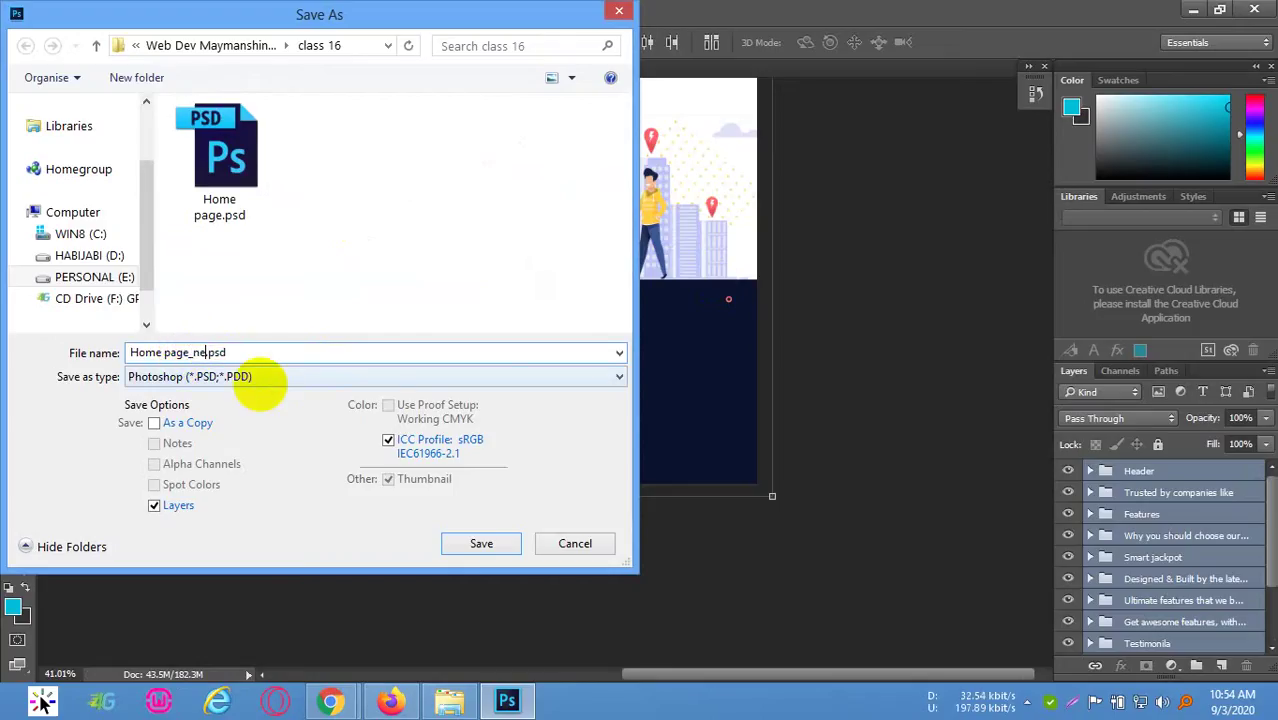
key("Return")
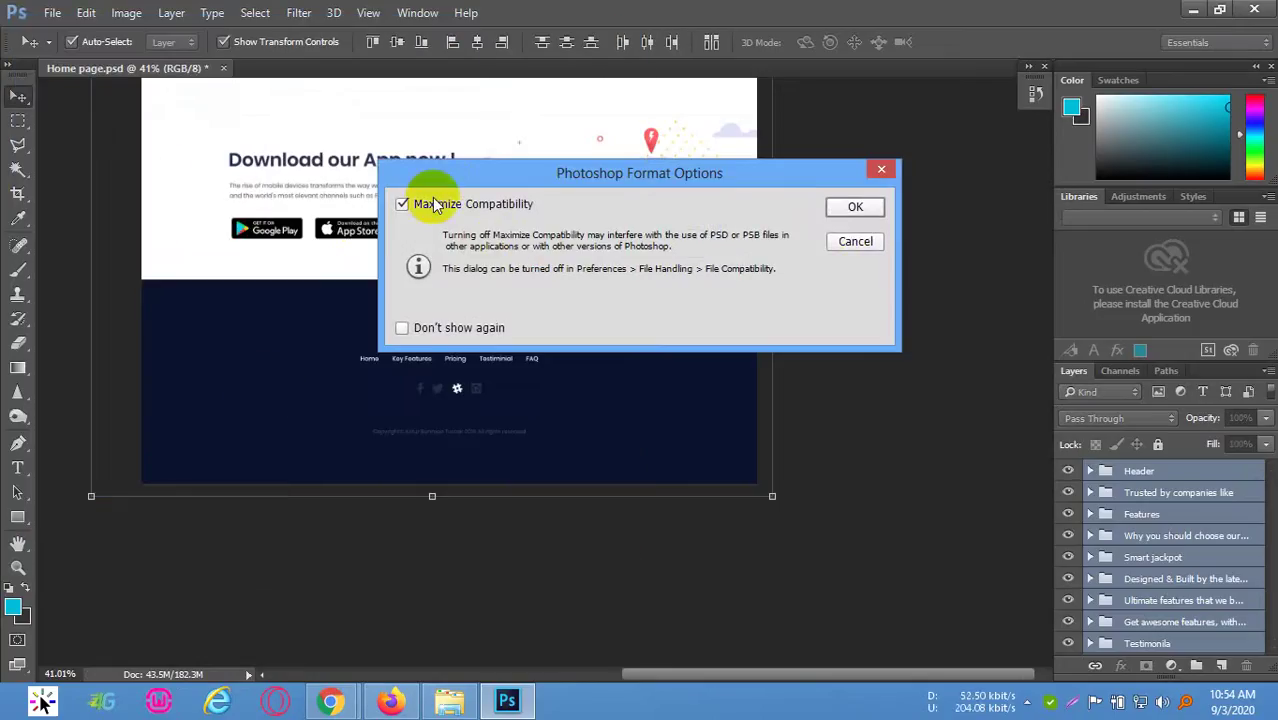
left_click(852, 207)
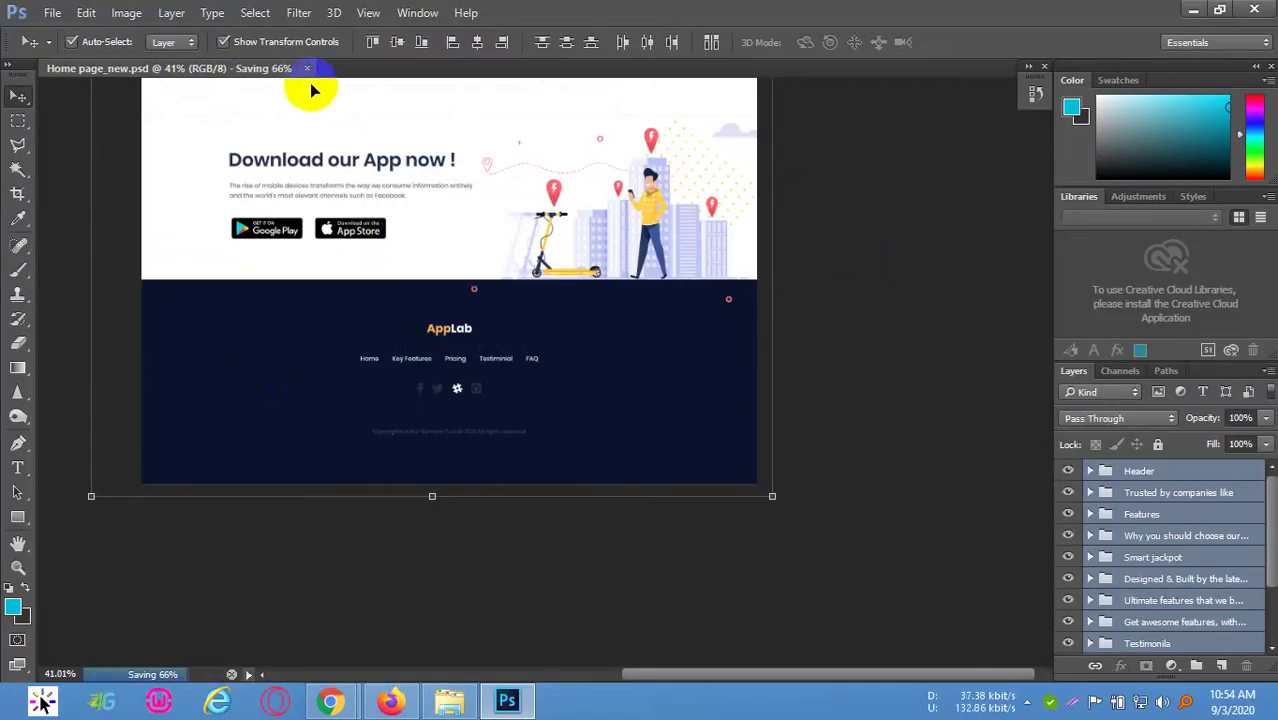
Close Photoshop and refresh the class 16 folder in File Explorer
left_click(1252, 10)
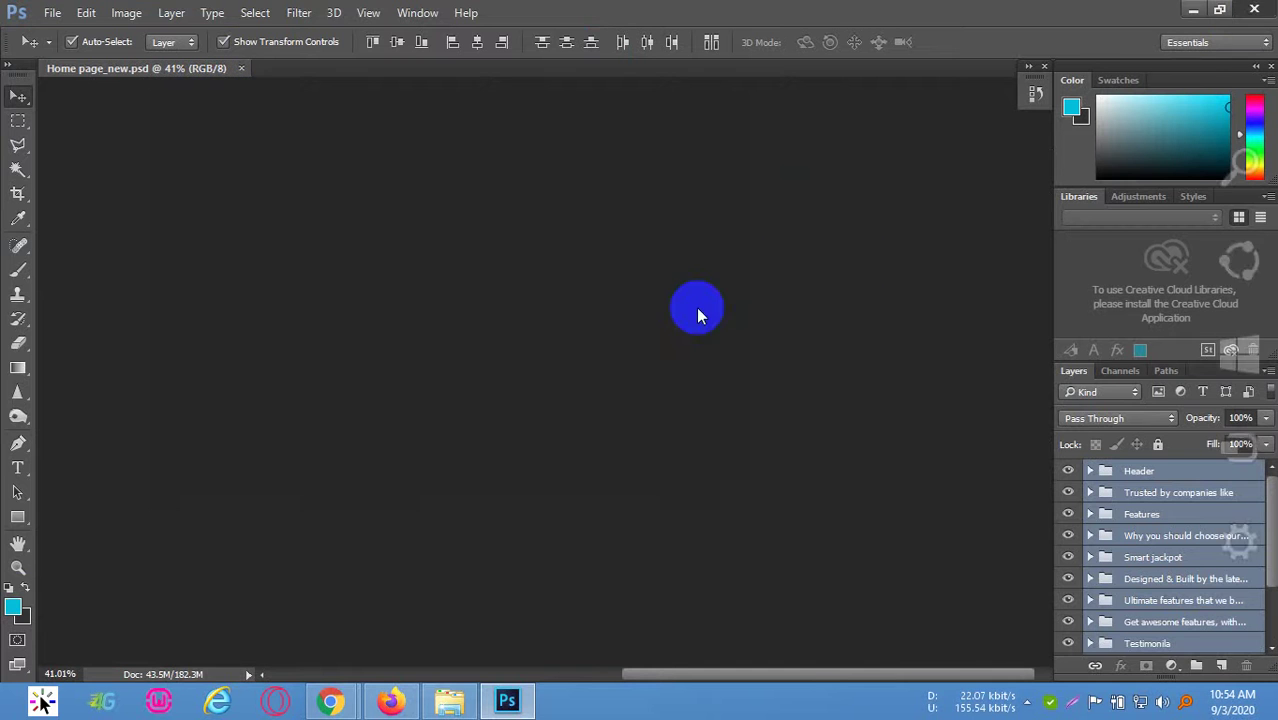
left_click(606, 393)
right_click(606, 393)
left_click(654, 134)
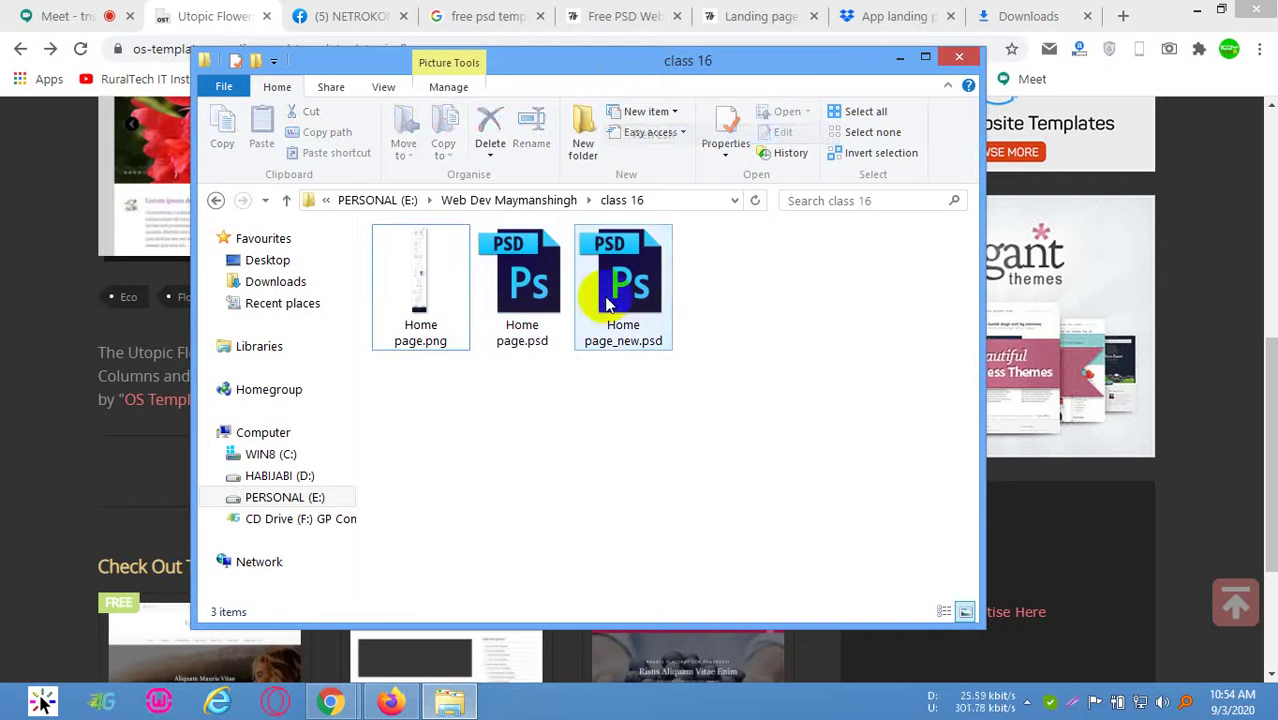
Open Home page_new.psd in Photoshop without resolving the missing fonts, and activate the Move Tool
left_click(638, 275)
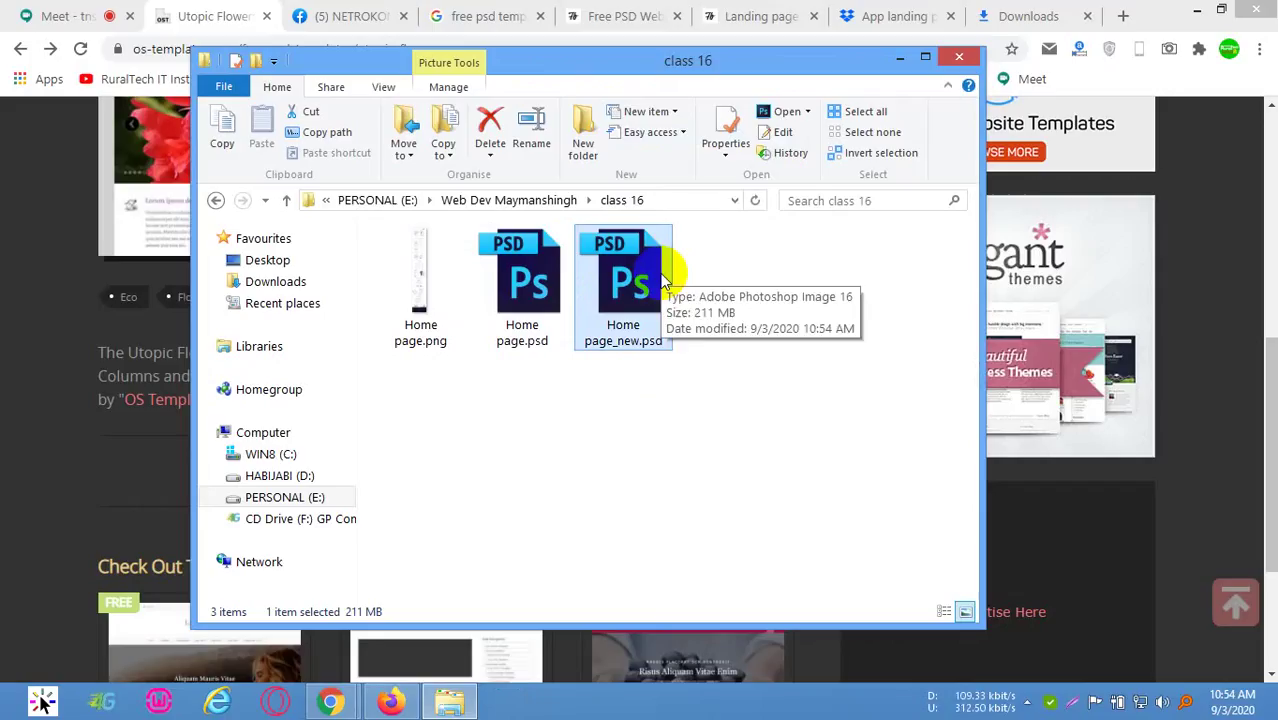
double_click(668, 281)
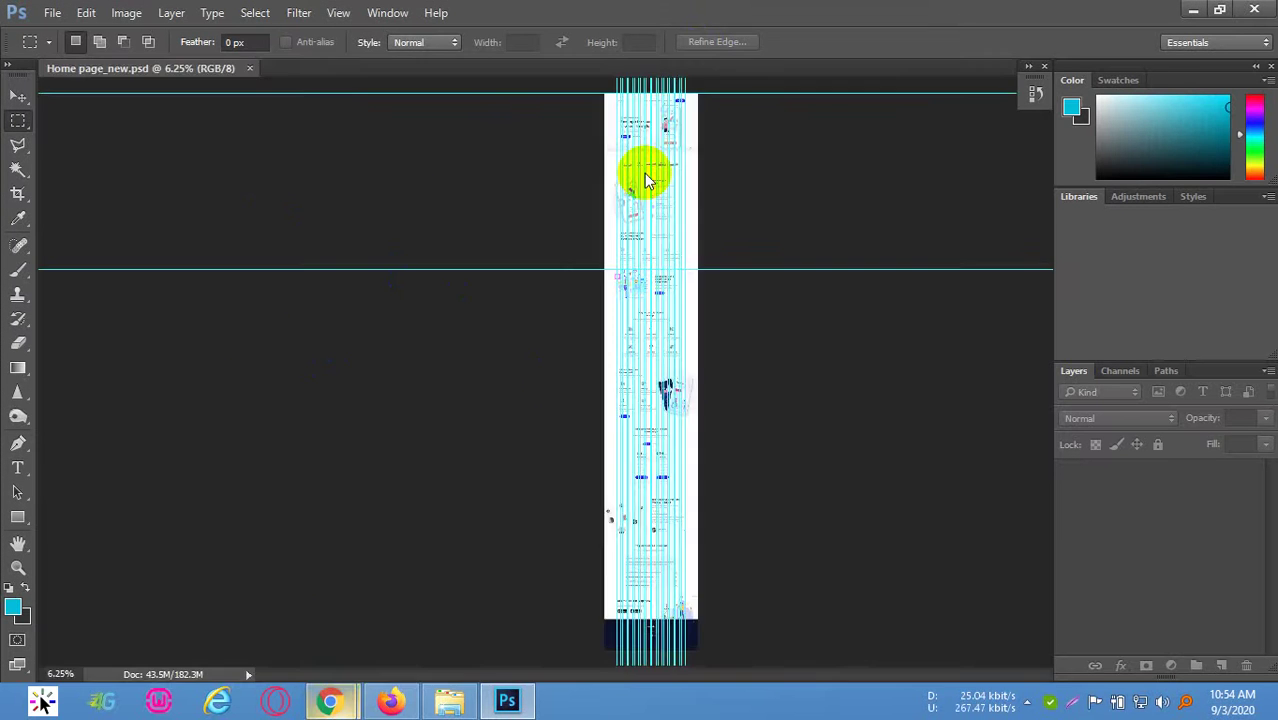
left_click(822, 435)
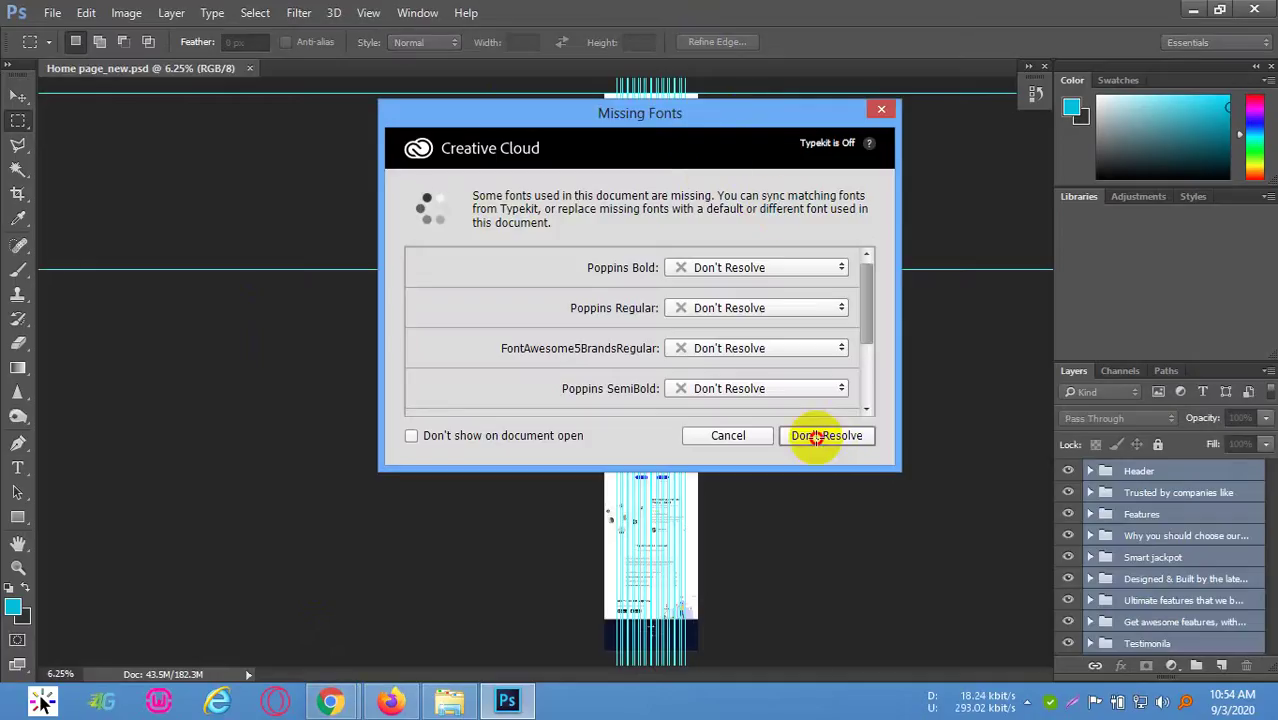
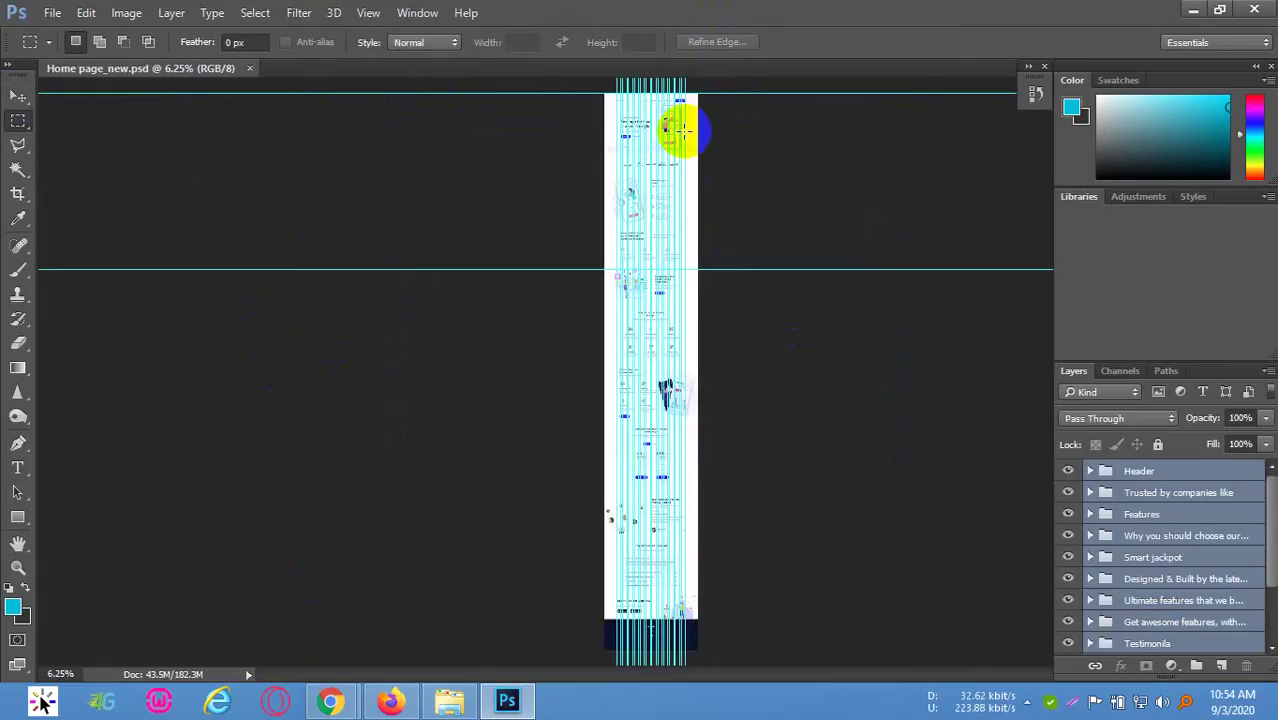
key("v")
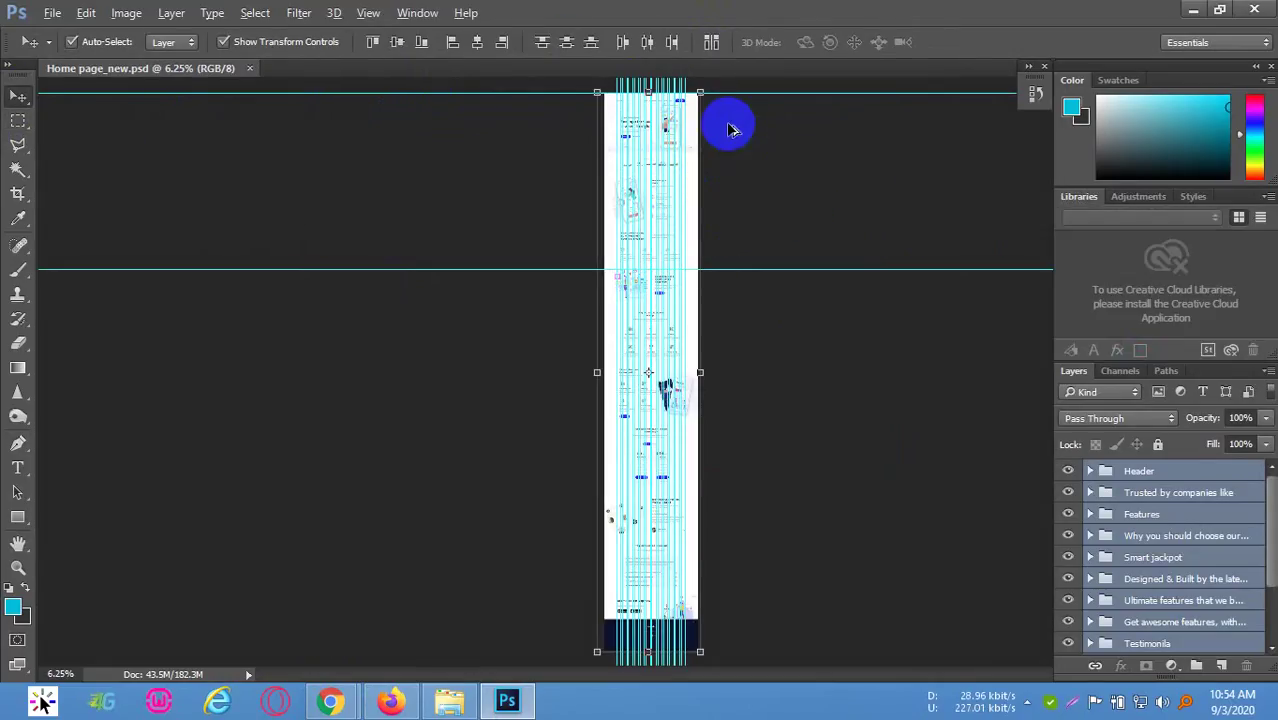
Combine all the selected top-level layer groups into one group and hide the guides
scroll(730, 128, "up", 10)
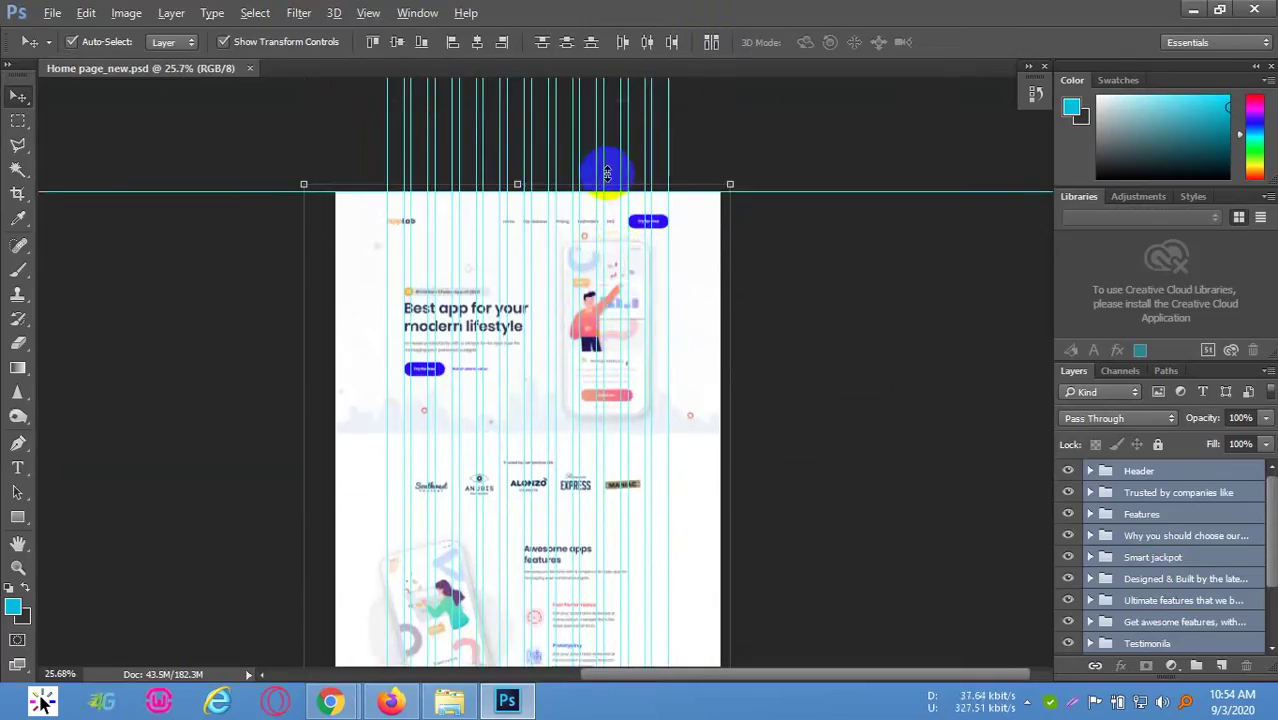
scroll(515, 314, "up", 4)
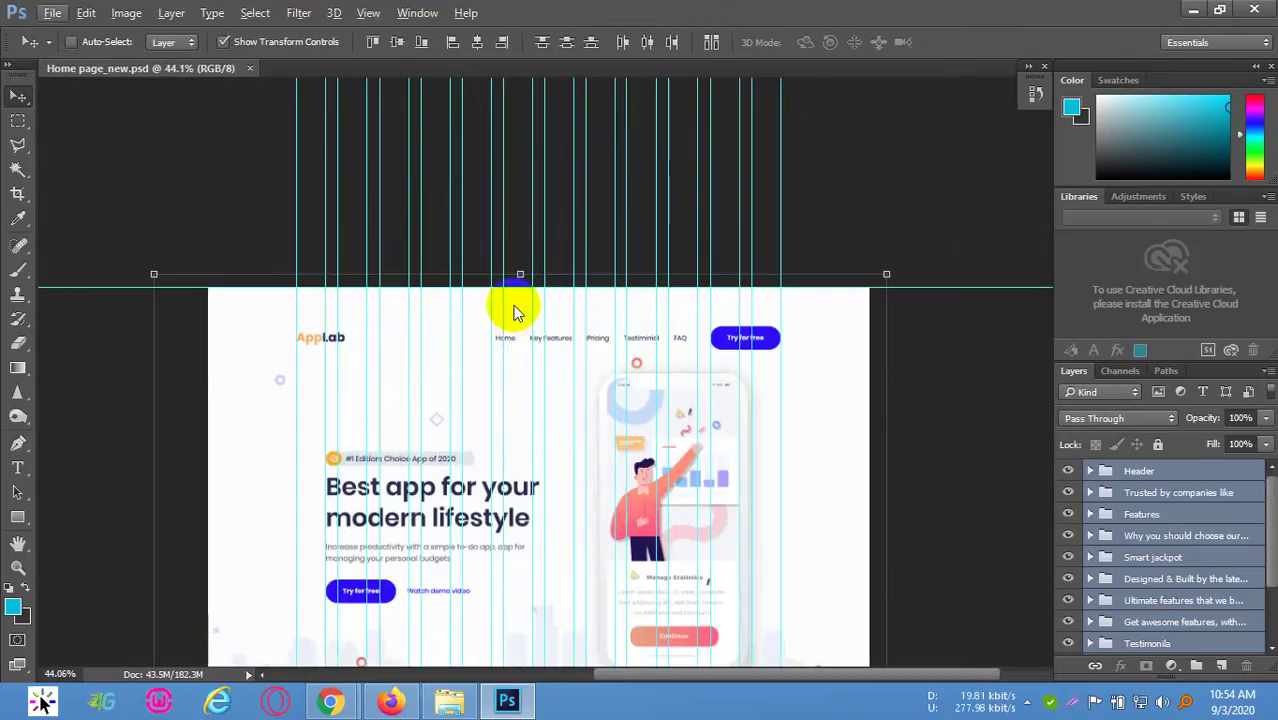
key("ctrl+g")
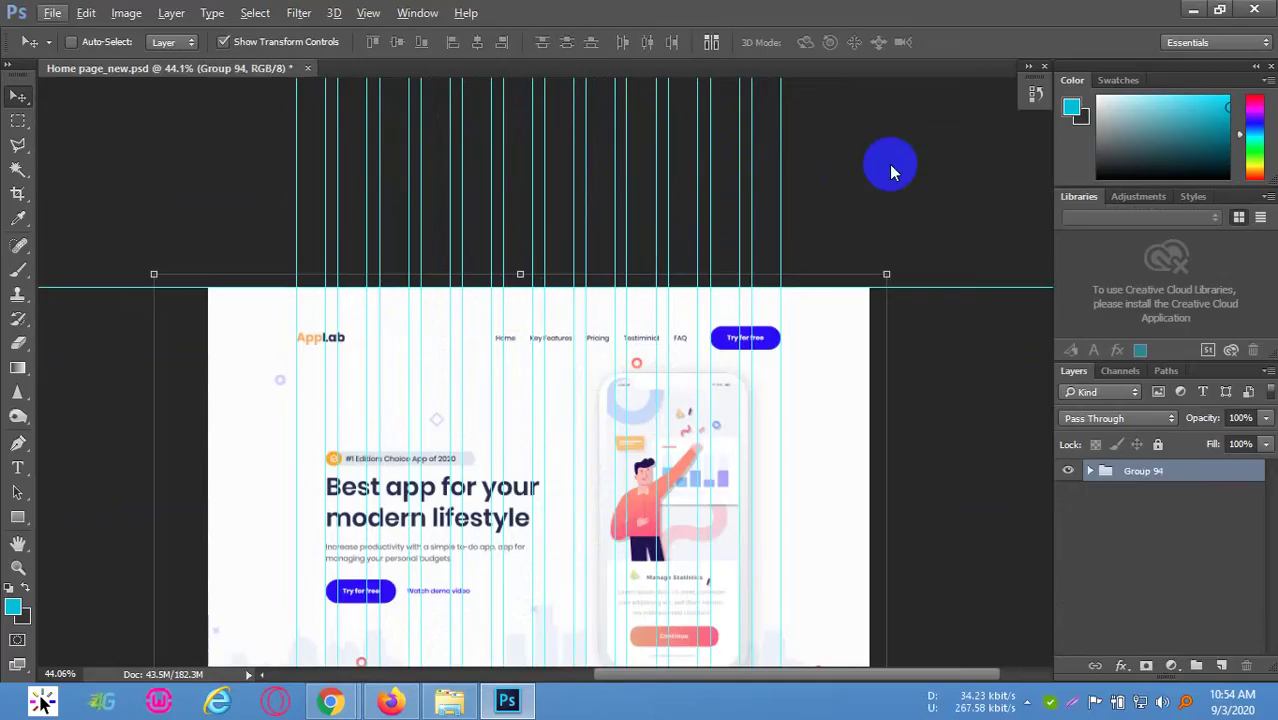
key("ctrl+semicolon")
left_click(747, 257)
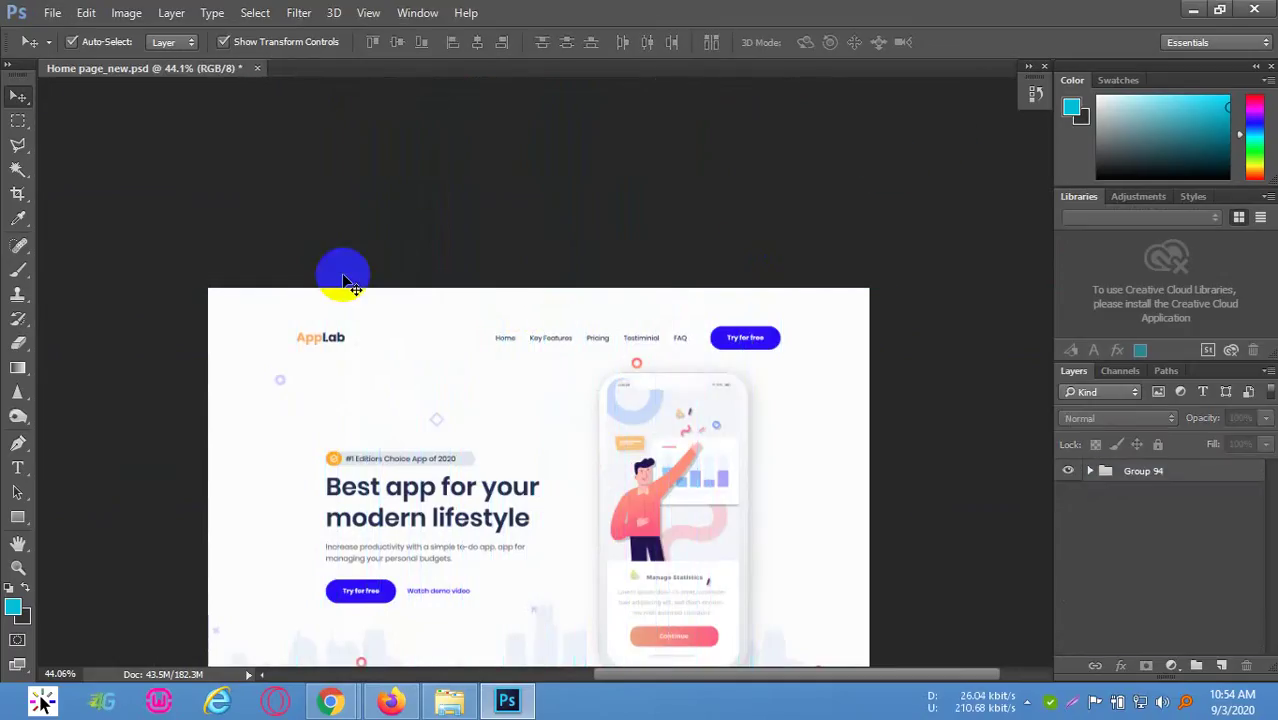
Isolate the AppLab logo in the header by hiding every layer except its text layer
left_click(325, 336)
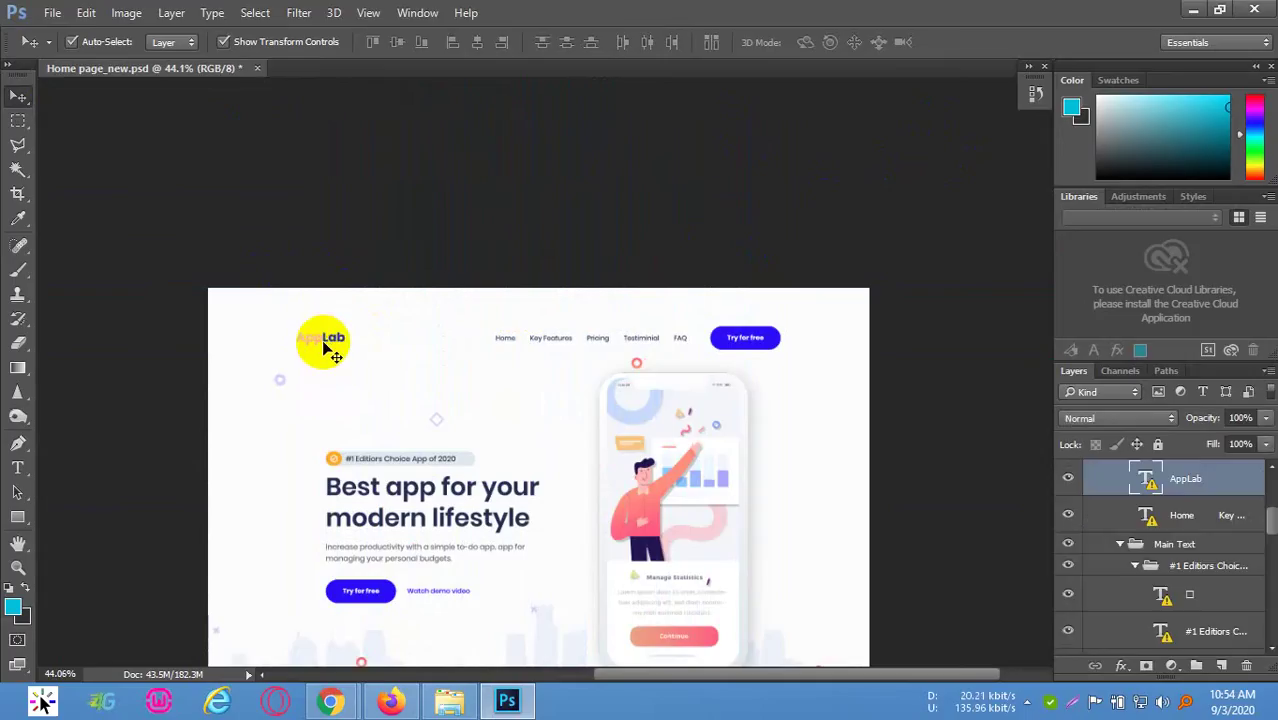
scroll(320, 352, "up", 5)
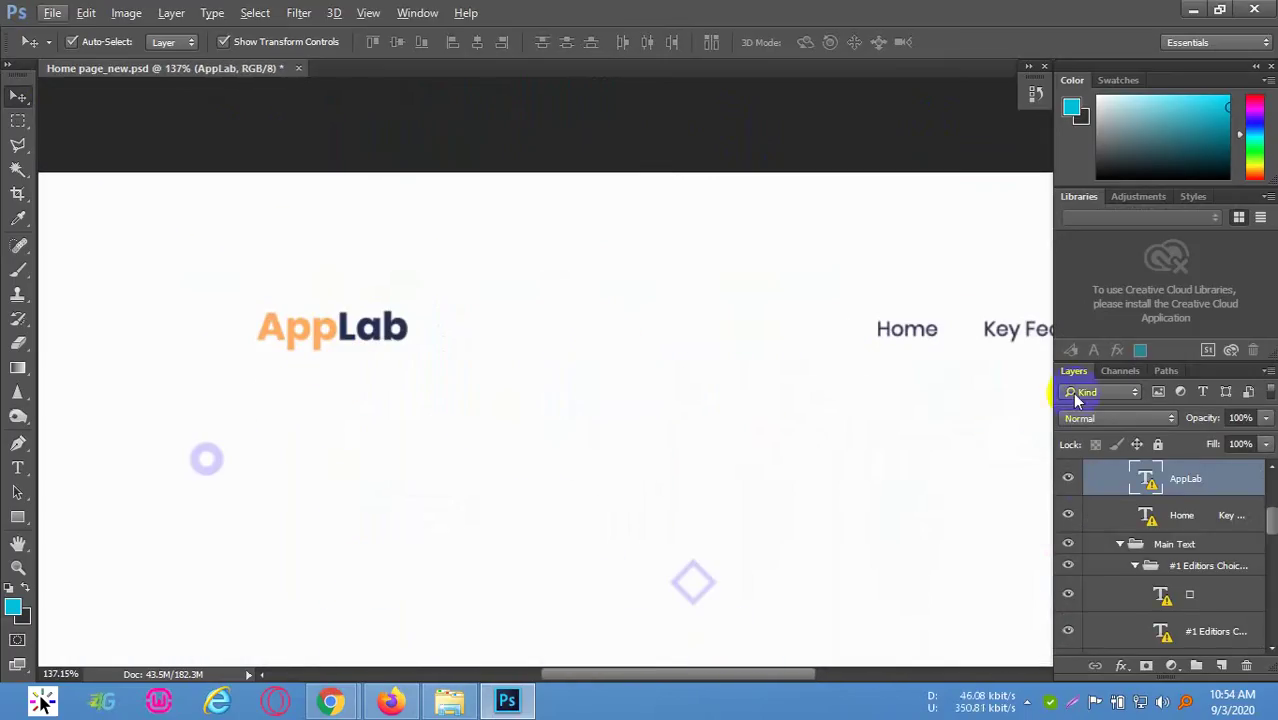
left_click(1067, 479)
left_click(1067, 479)
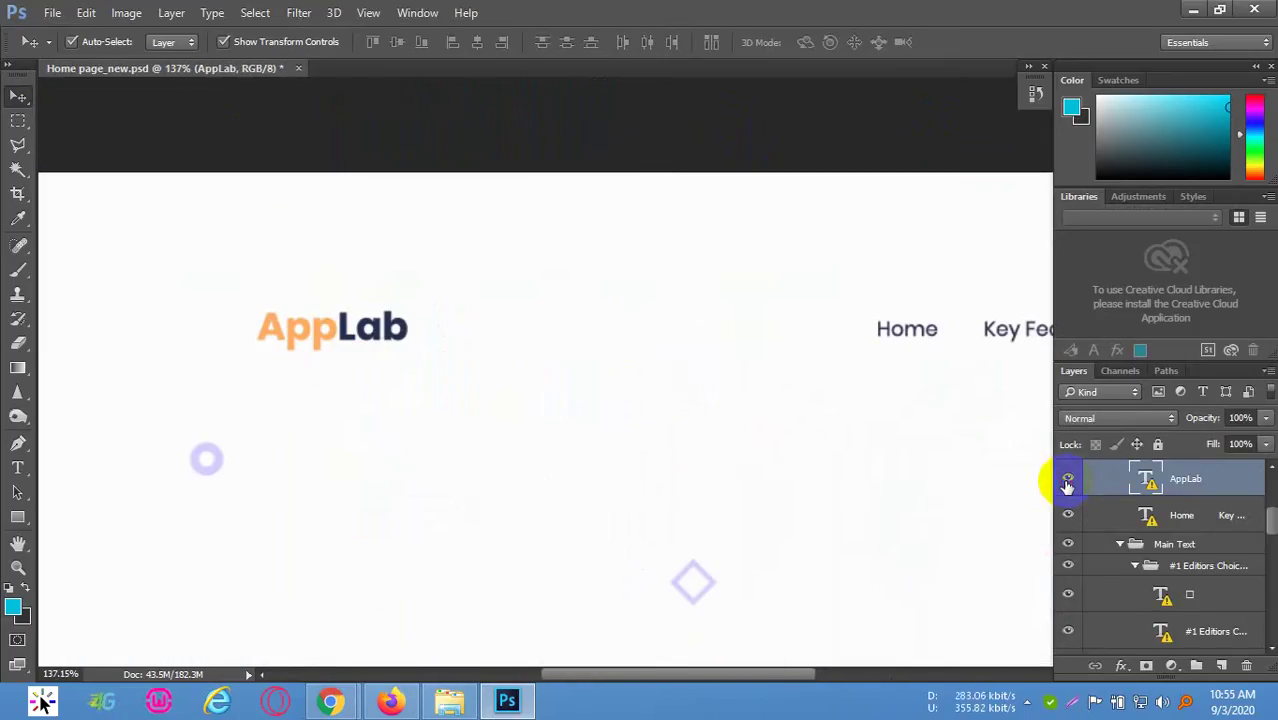
left_click(1067, 481, "alt")
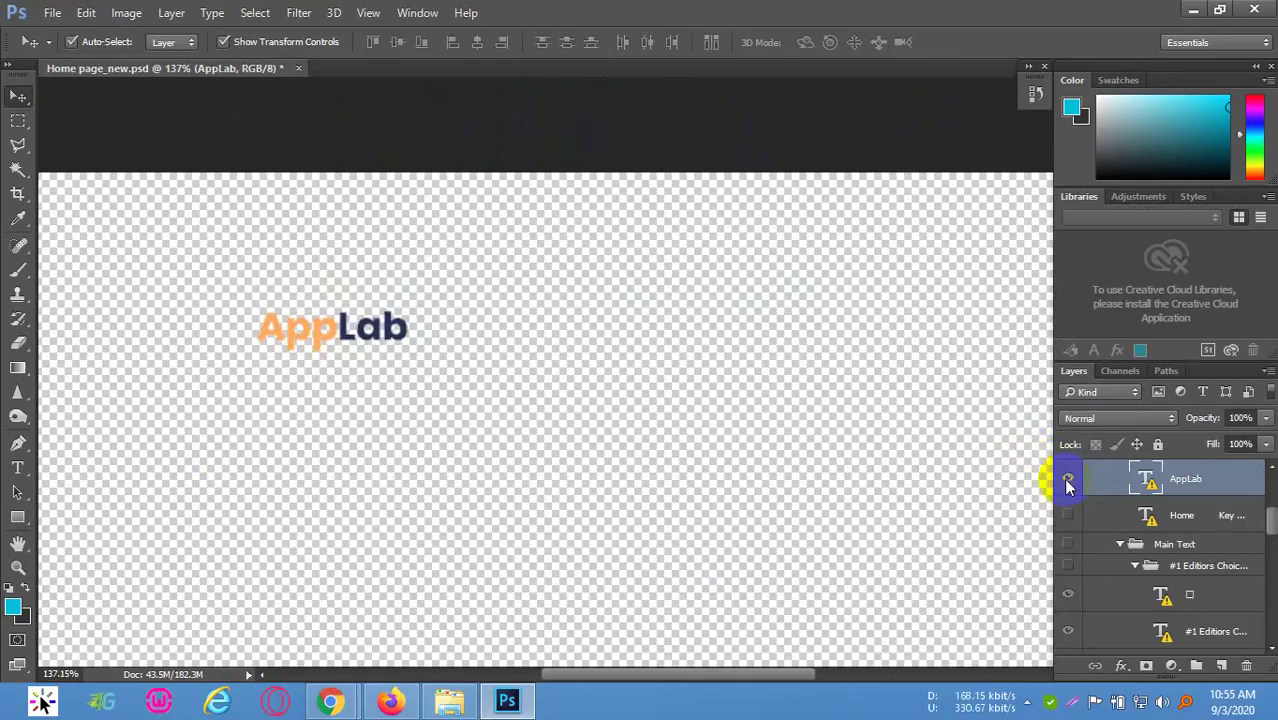
Try to trim the canvas around the isolated AppLab logo
left_click(136, 20)
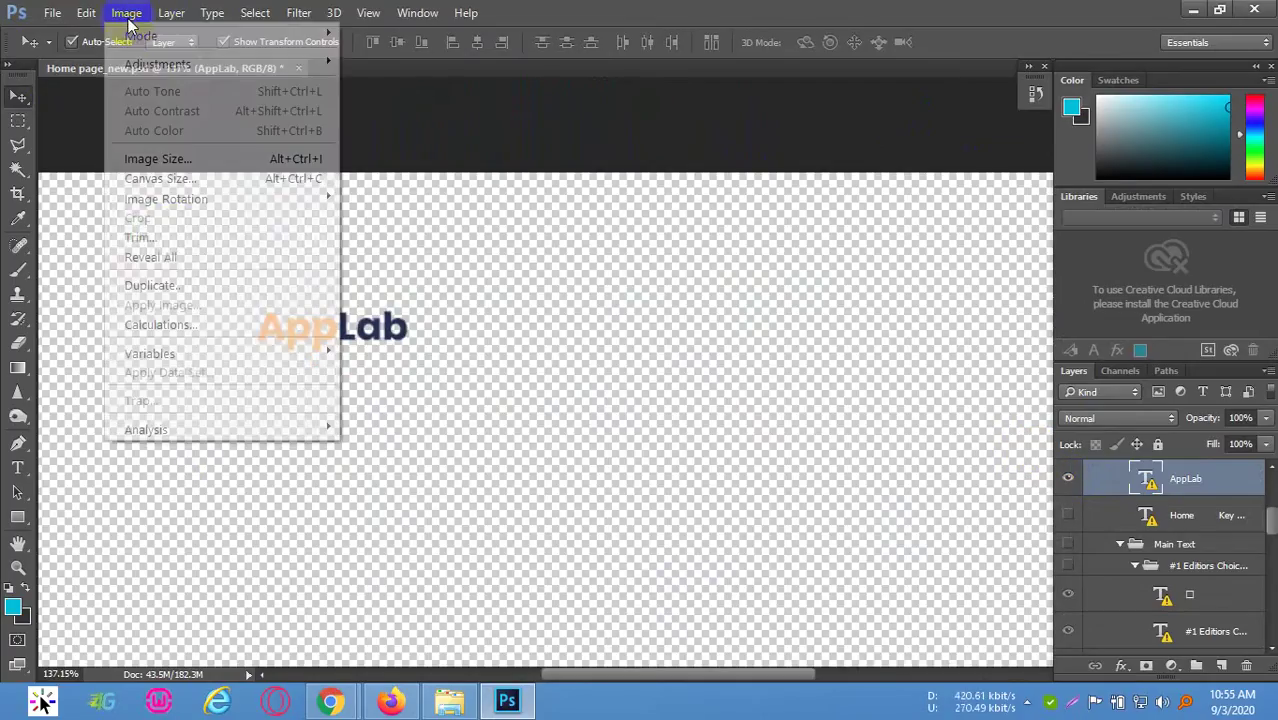
left_click(270, 245)
left_click(730, 204)
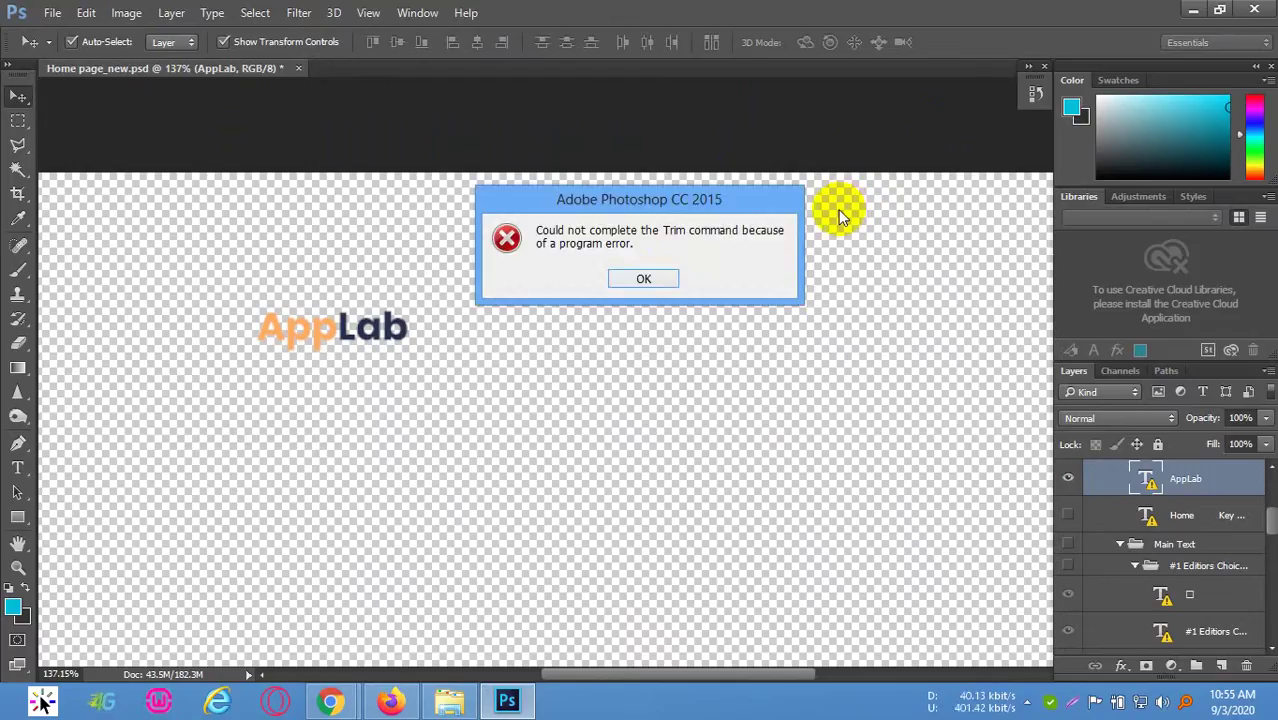
left_click(640, 280)
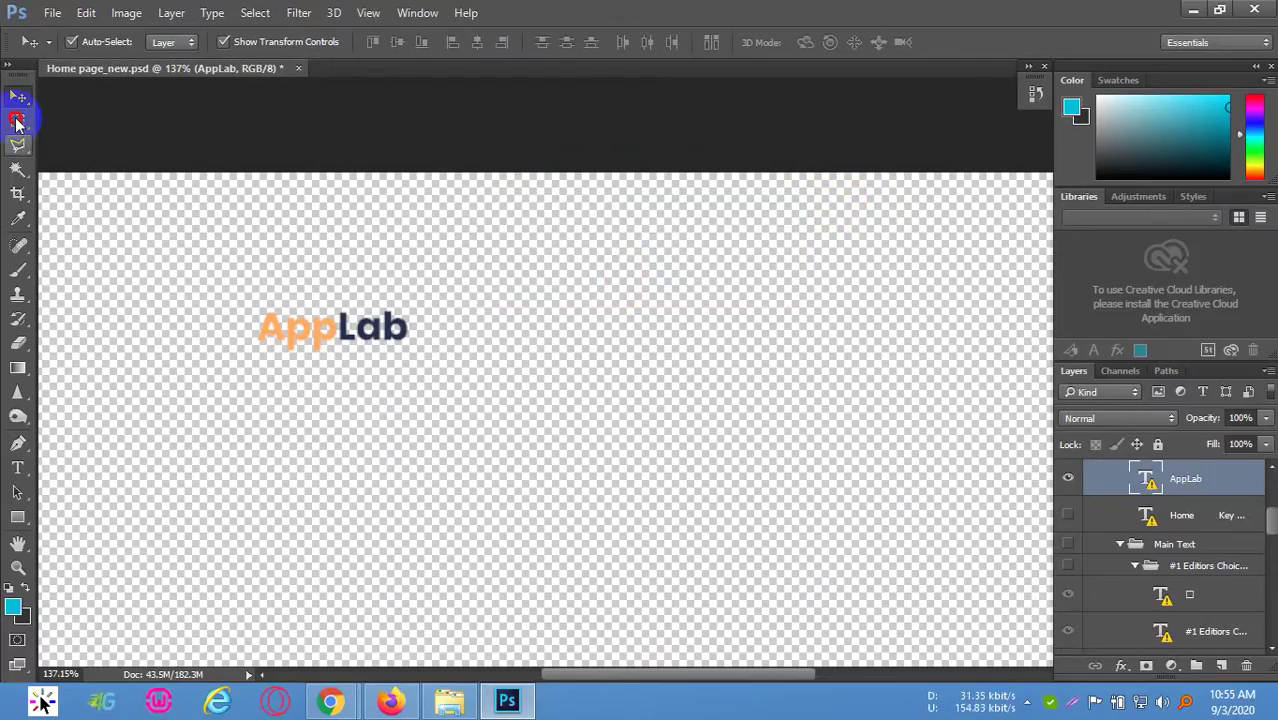
Marquee-select the AppLab logo and try to put it on a new layer with Layer Via Copy
left_click(16, 122)
left_click_drag(256, 296, 436, 352)
right_click(374, 330)
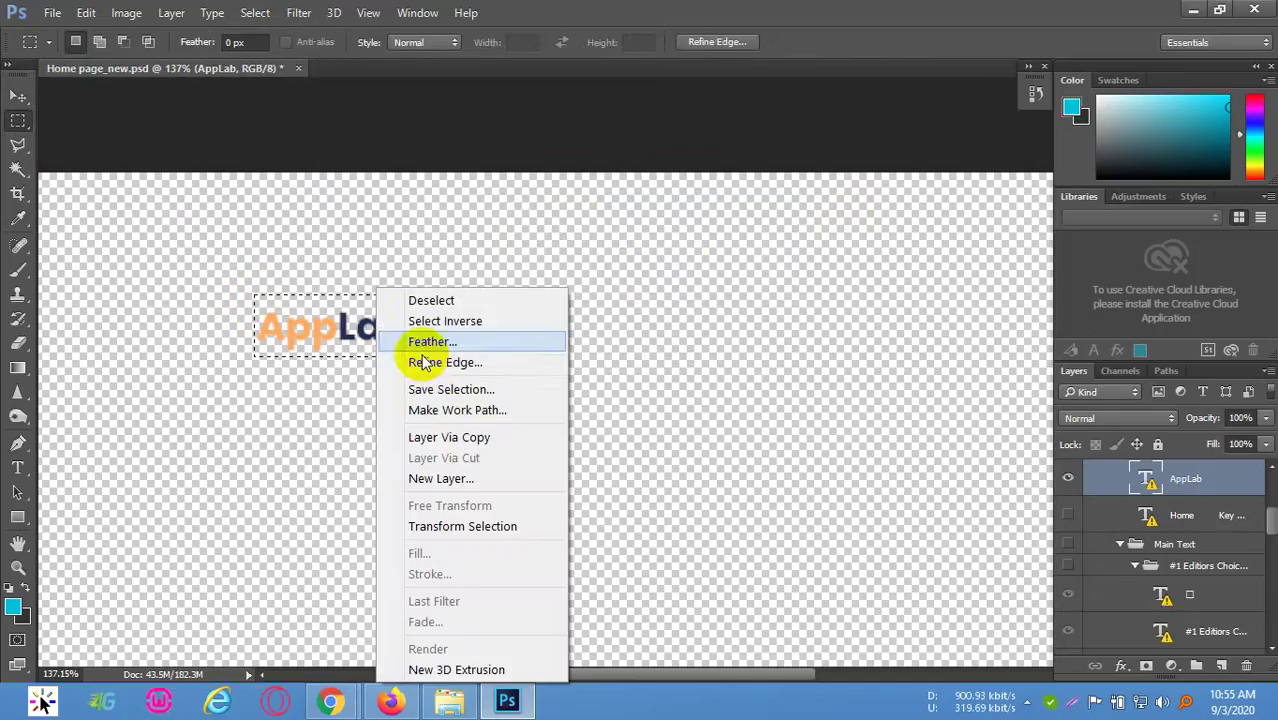
left_click(447, 440)
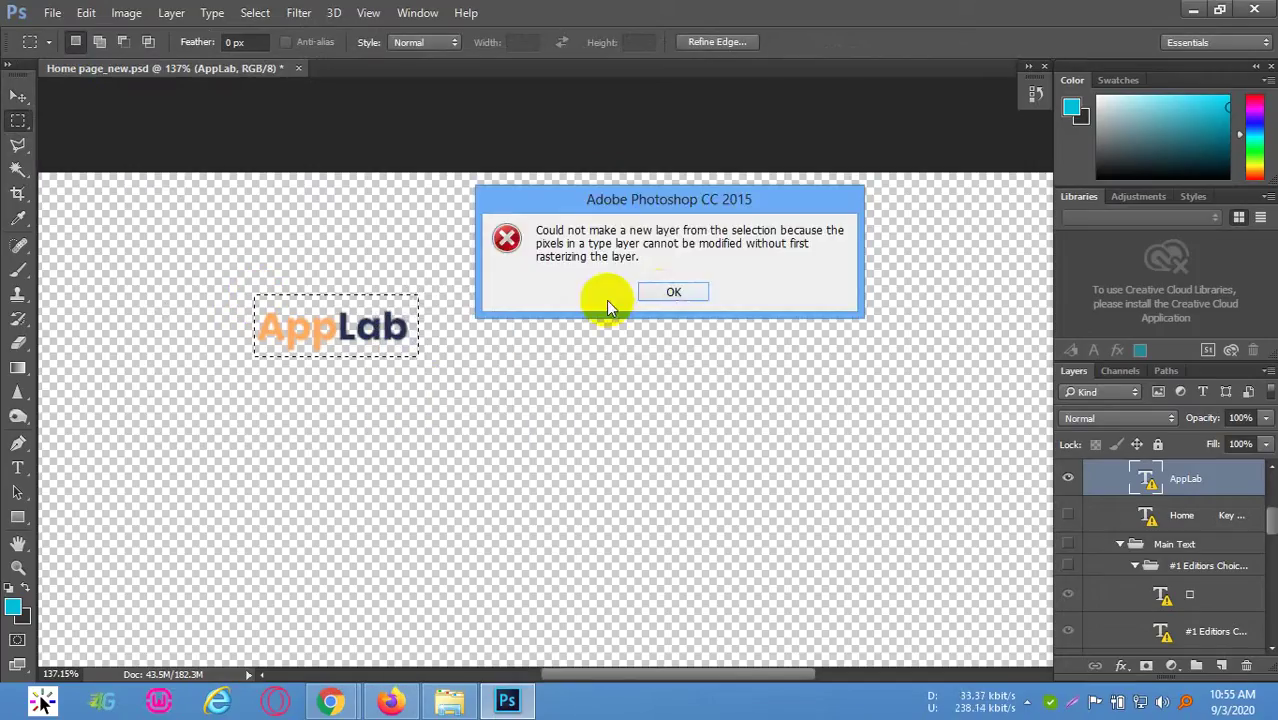
left_click(666, 292)
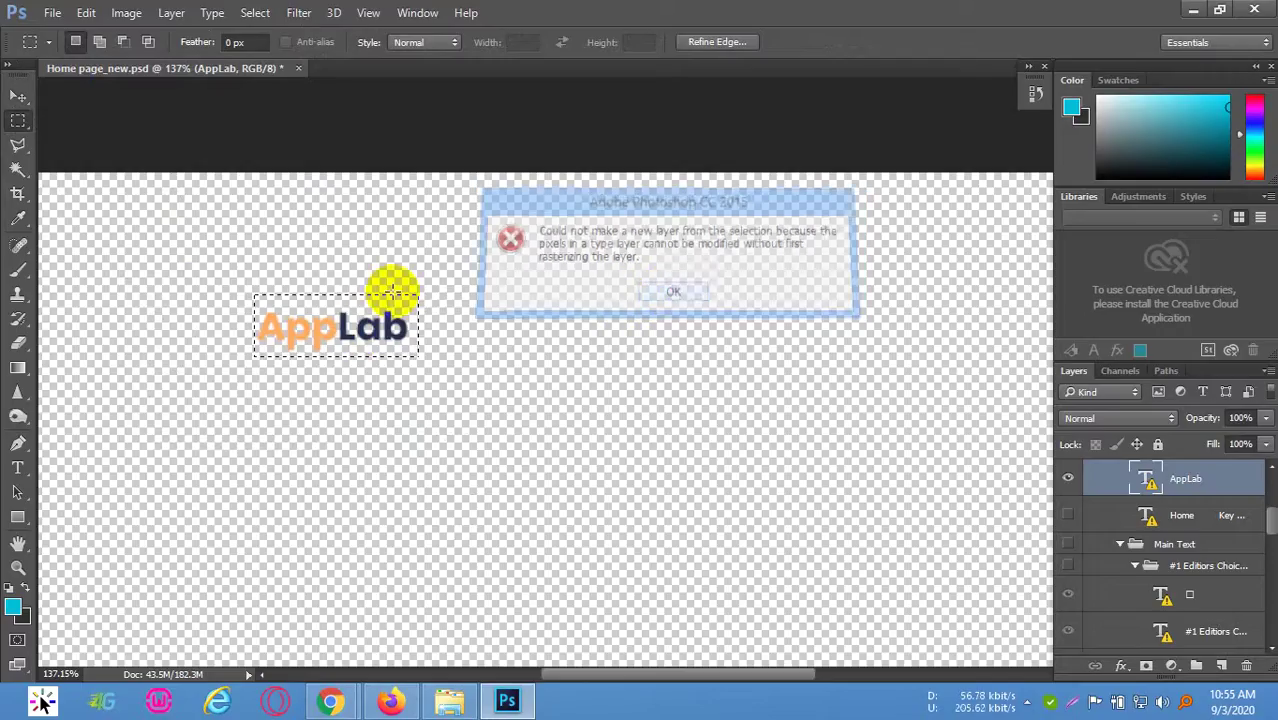
right_click(372, 338)
left_click(642, 188)
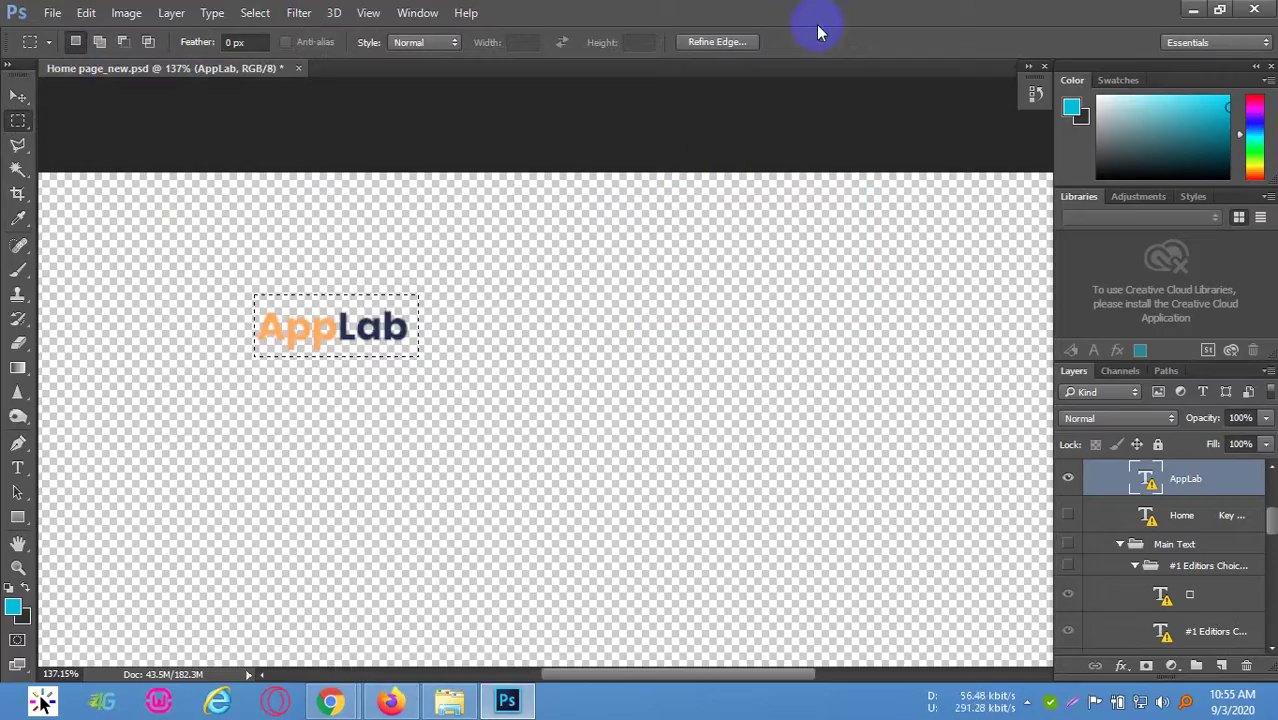
Close Photoshop without saving the changes to Home page_new.psd
left_click(1255, 8)
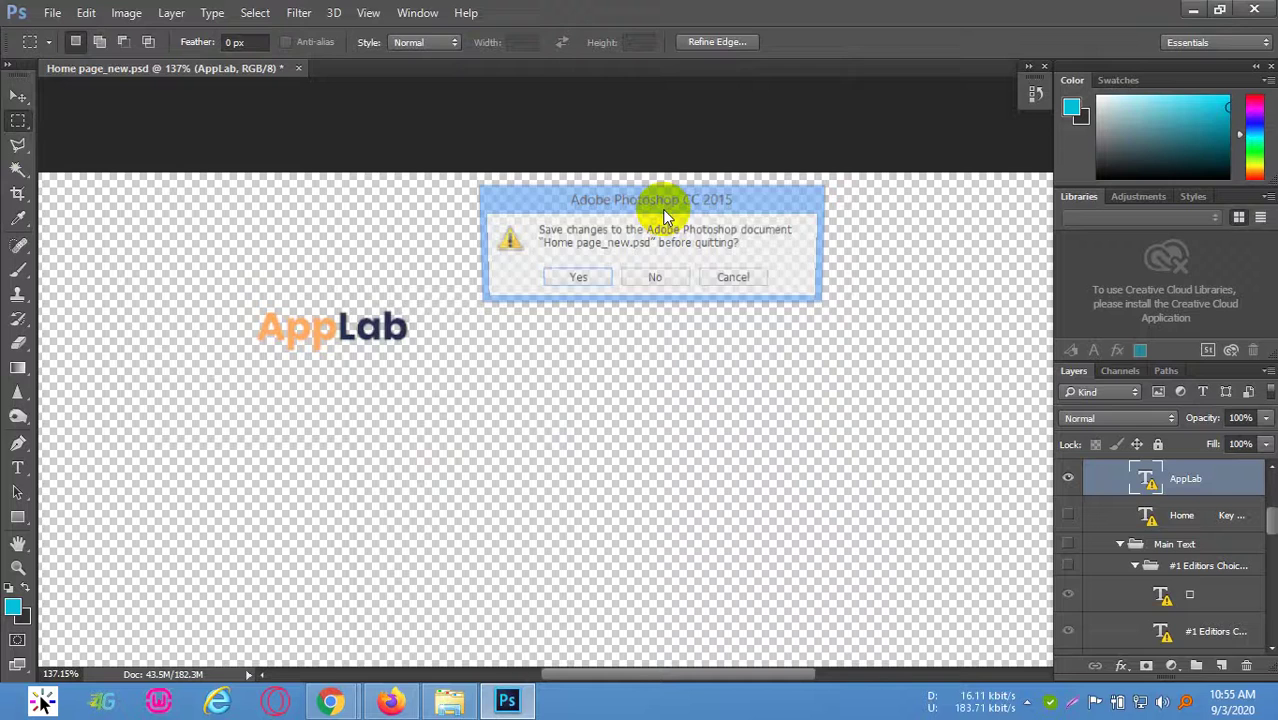
left_click(656, 277)
left_click(613, 399)
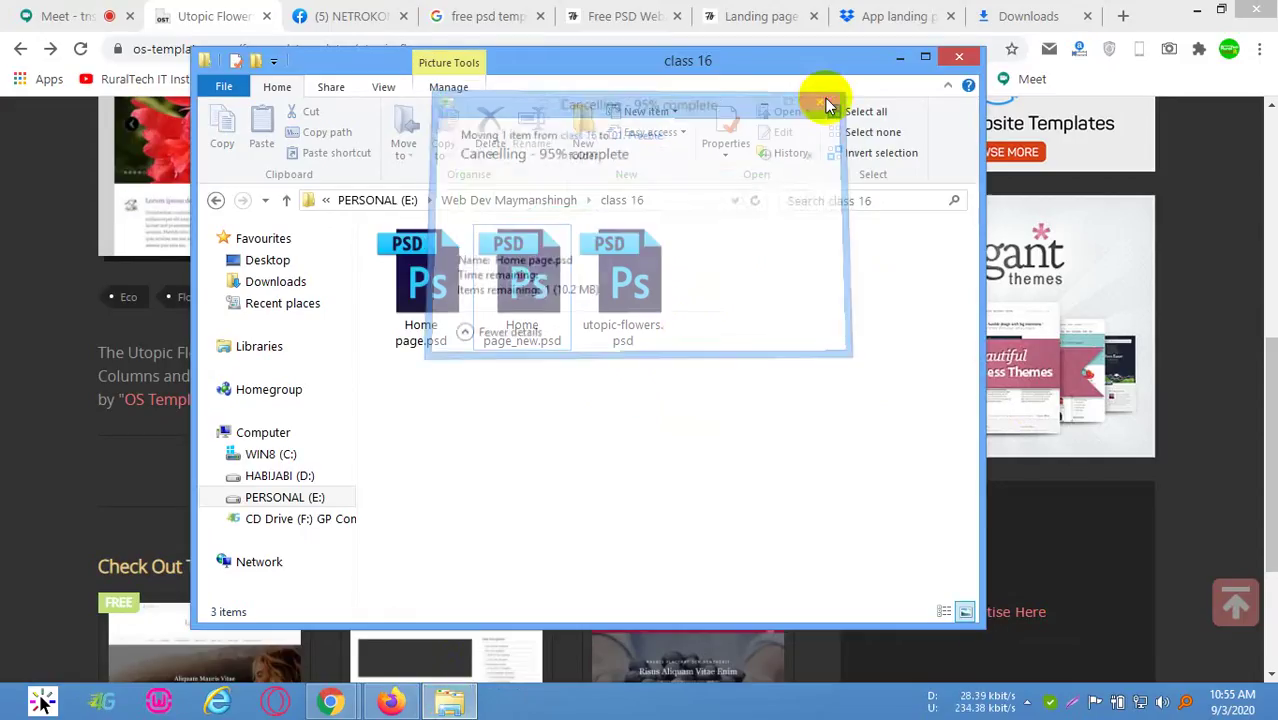
Open utopic-flowers.psd from the class 16 folder in Photoshop and update its text layers
left_click(628, 292)
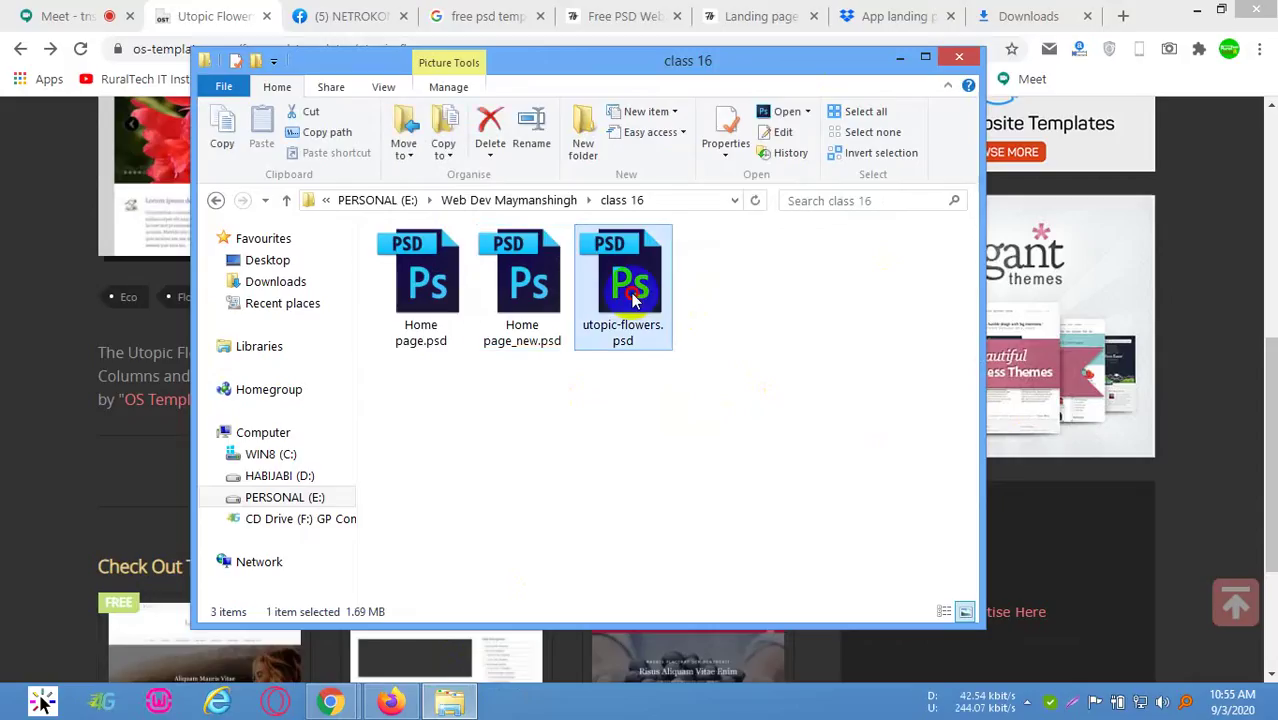
double_click(660, 245)
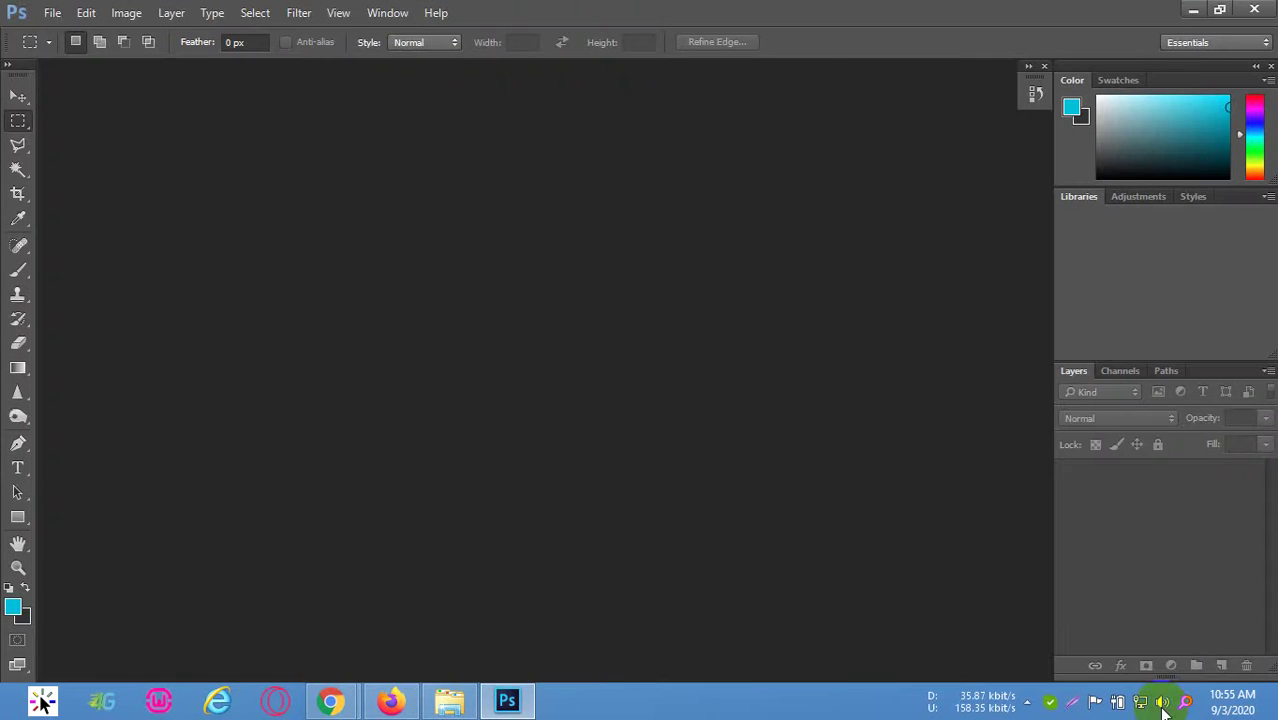
left_click(1187, 706)
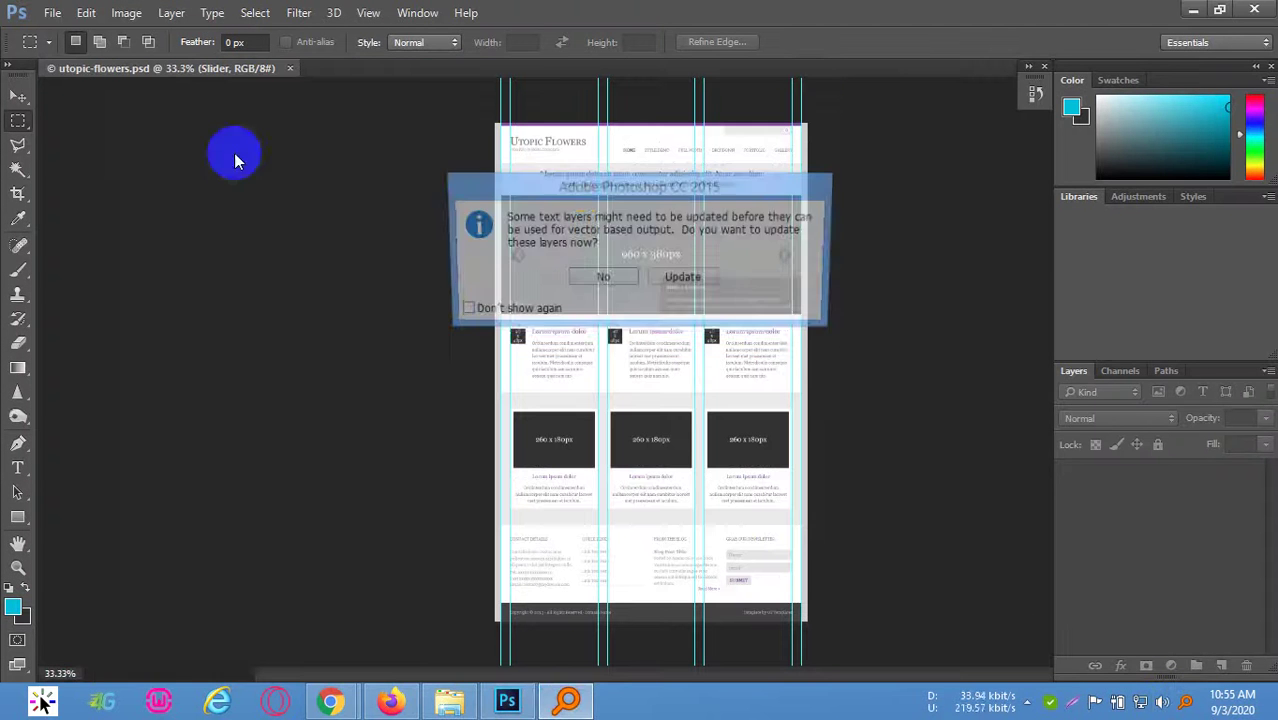
left_click(684, 278)
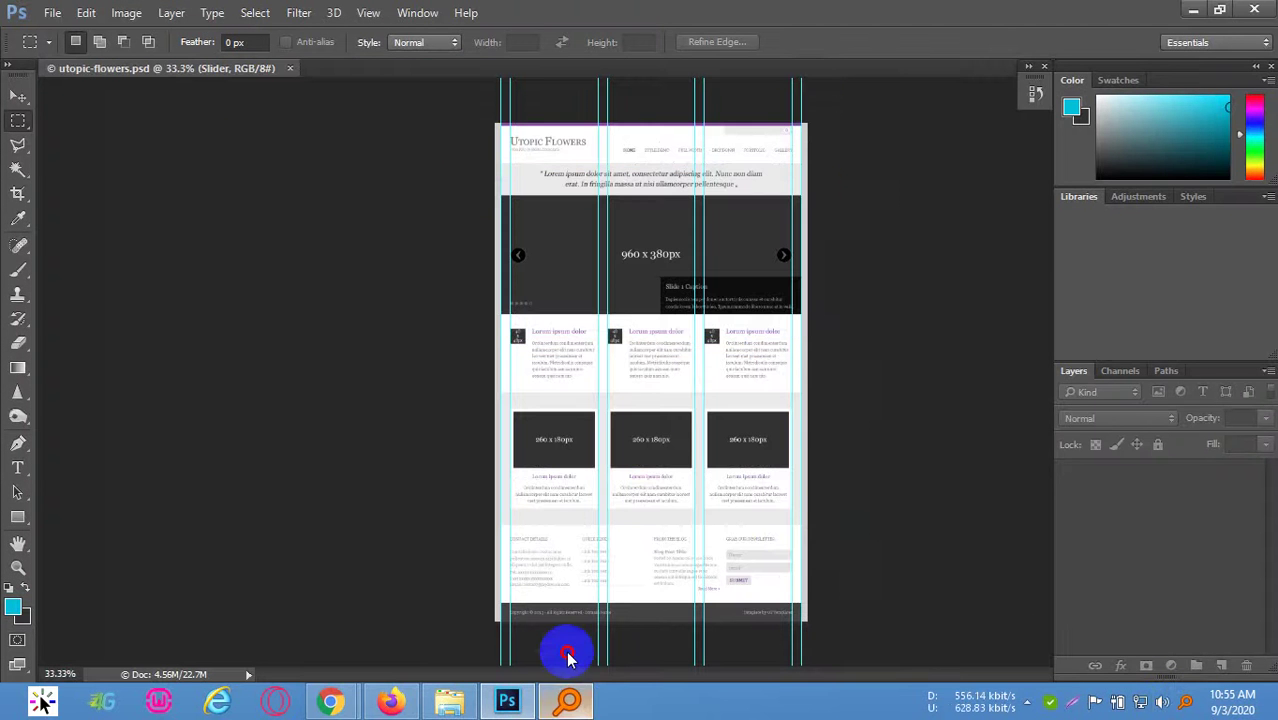
Switch to Everything and search the computer for .psd files
left_click(567, 700)
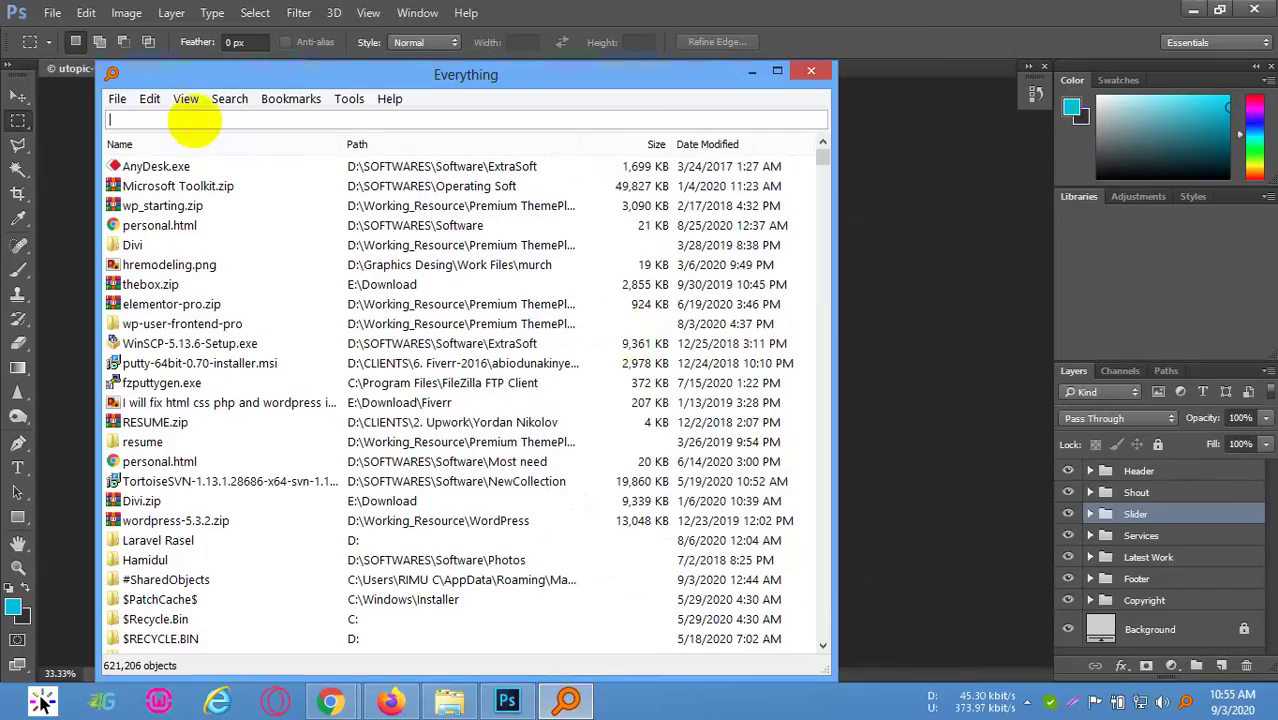
type(".png")
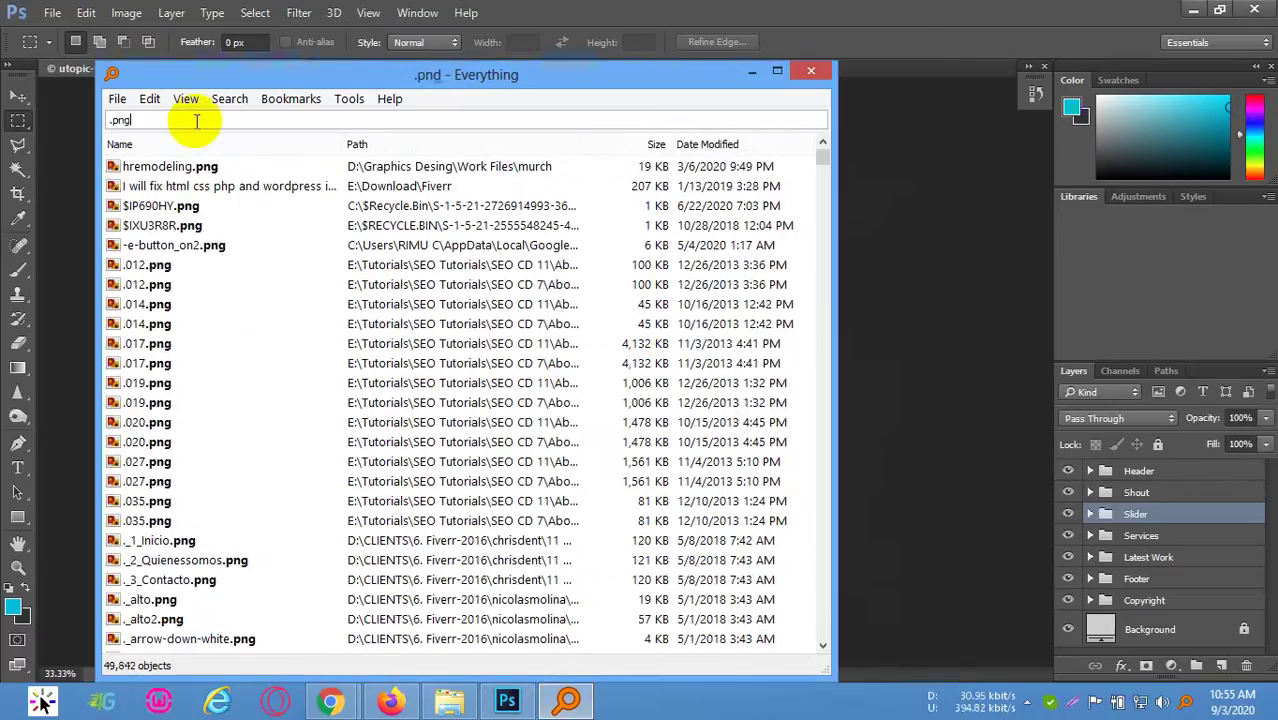
key("BackSpace")
key("BackSpace")
key("BackSpace")
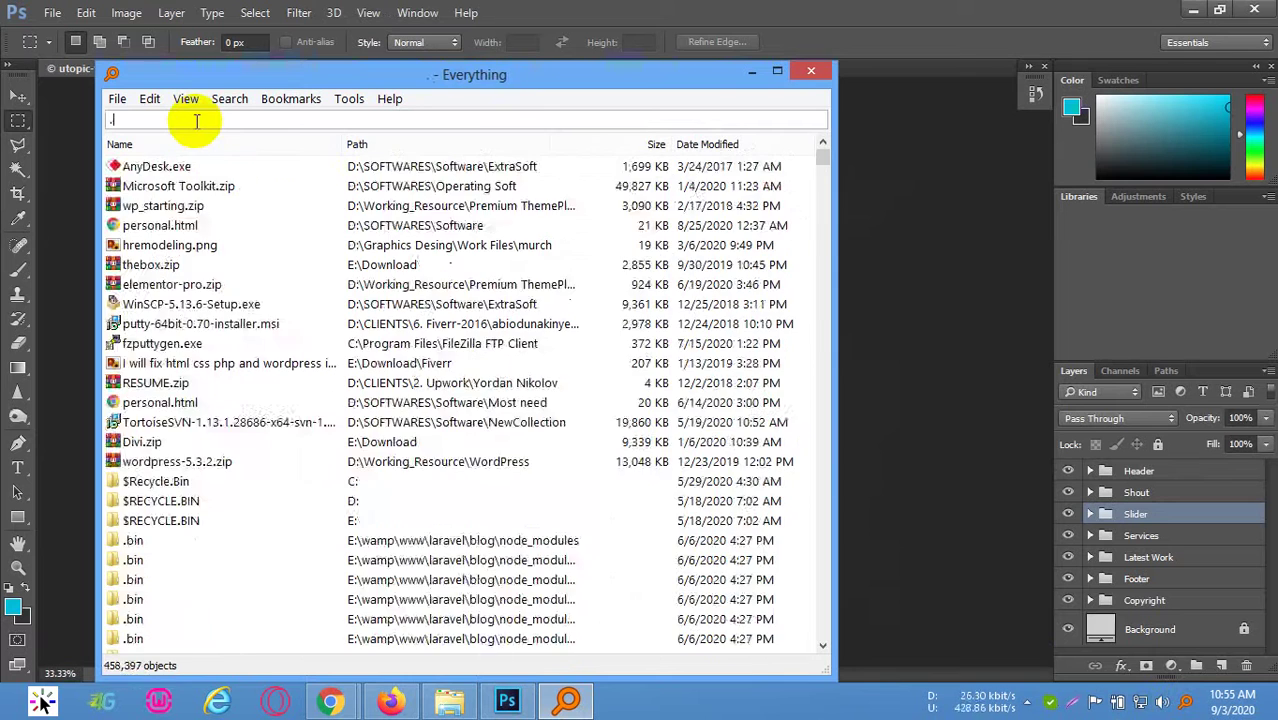
type("psd")
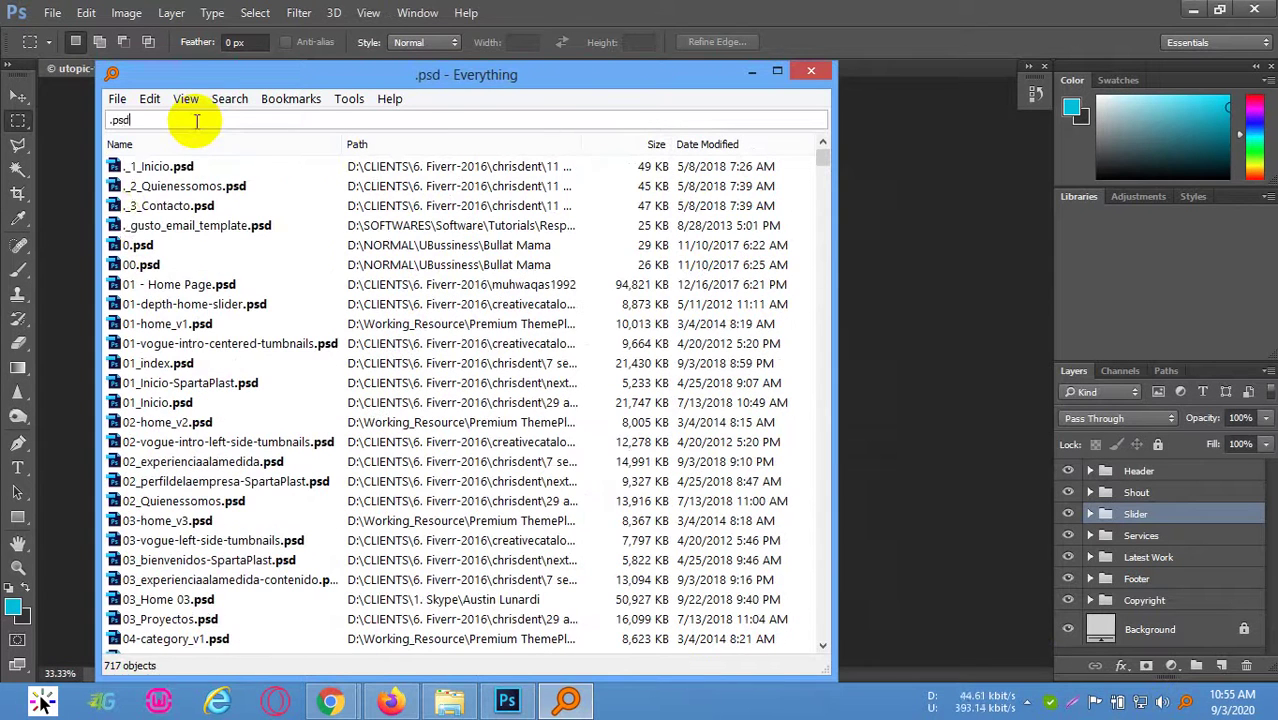
Browse the .psd search results, examining the names, folders and sizes of the stored design files
scroll(160, 172, "down", 1)
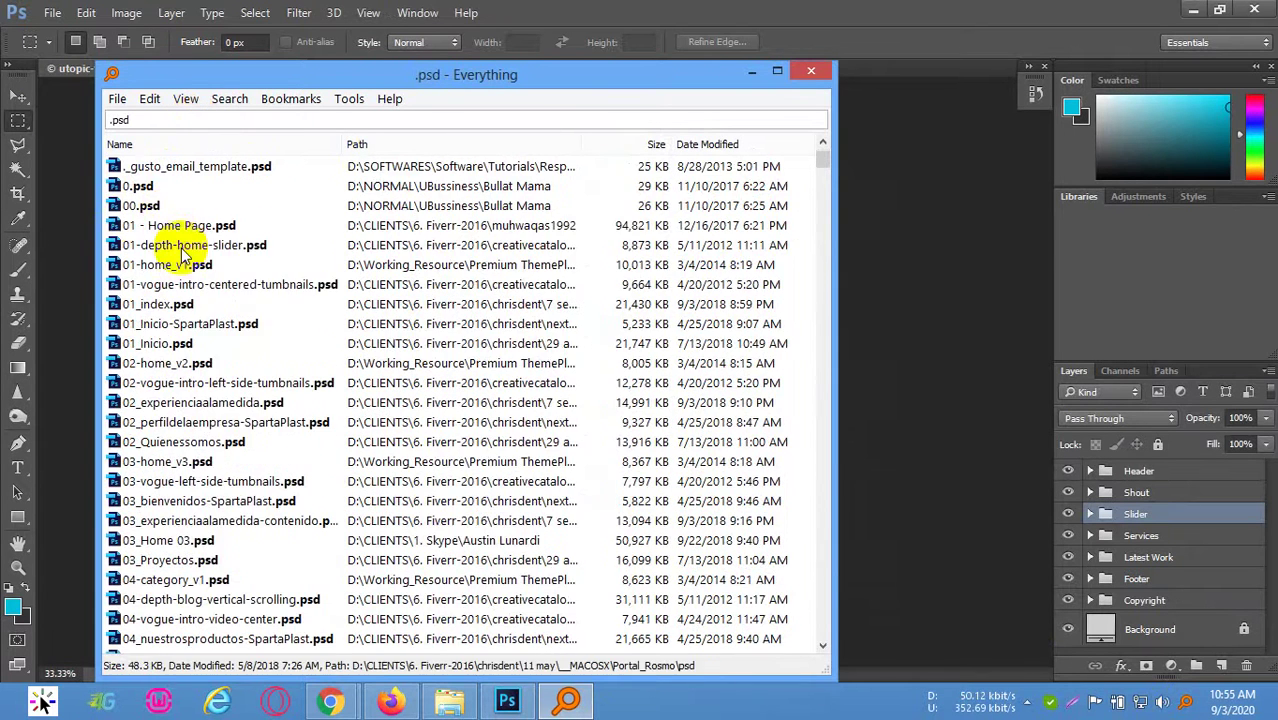
left_click(150, 205)
left_click(172, 245)
left_click(170, 226)
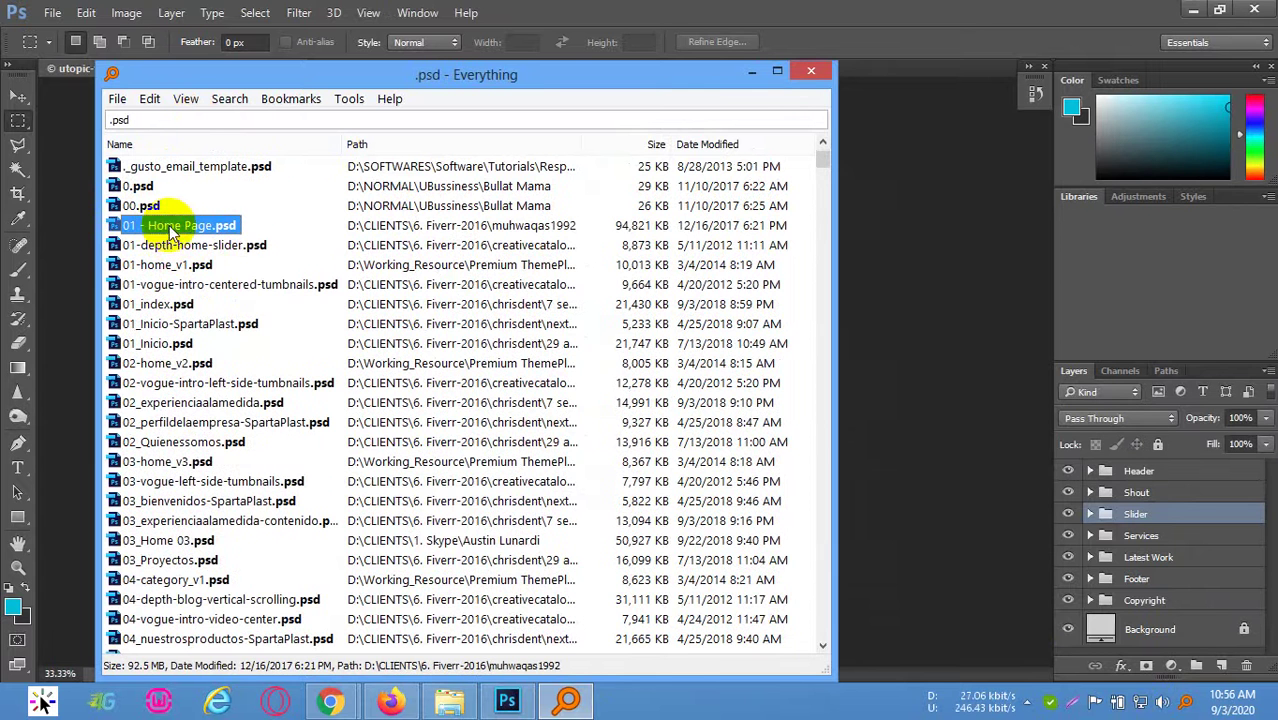
left_click(246, 266)
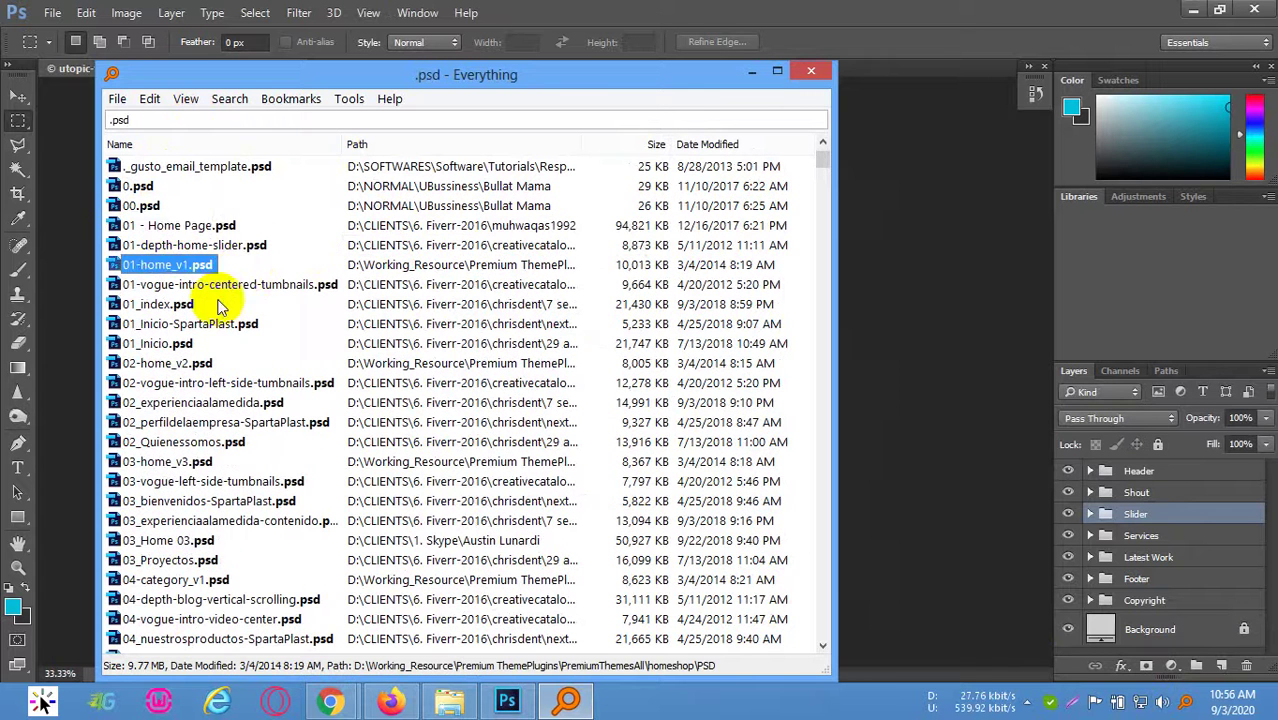
scroll(230, 330, "down", 5)
scroll(200, 352, "down", 6)
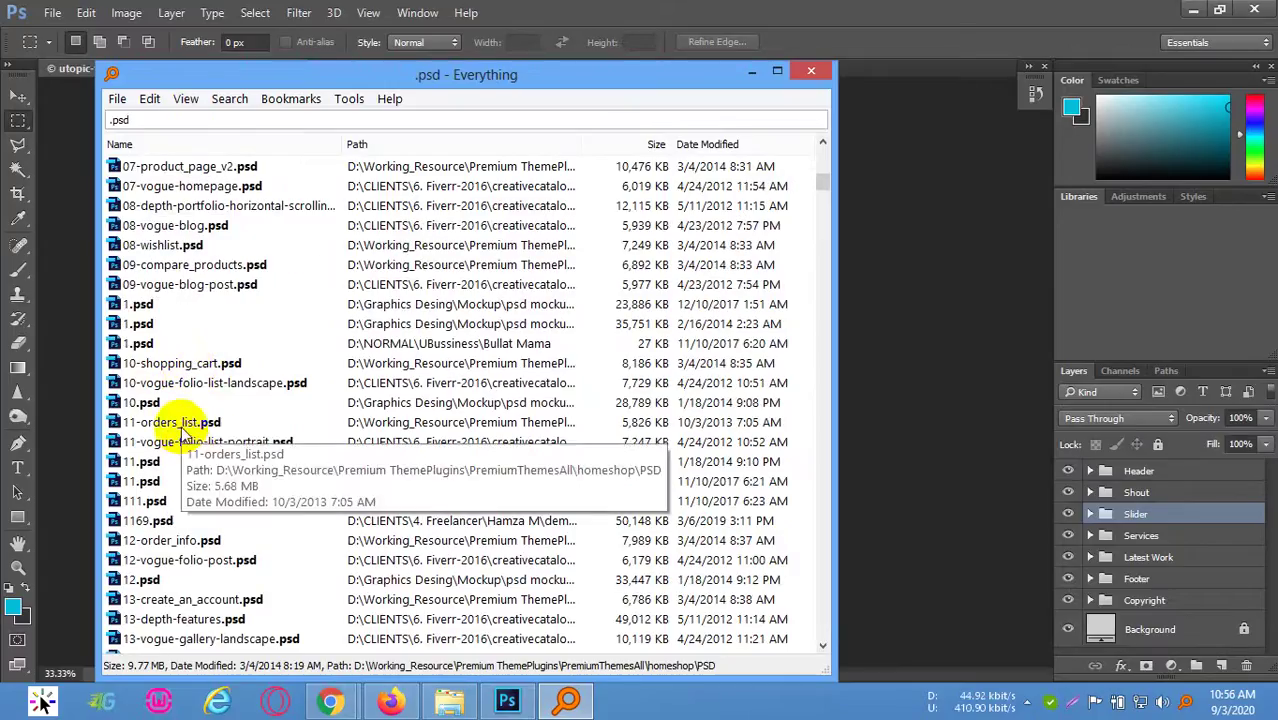
left_click(180, 424)
scroll(205, 432, "down", 1)
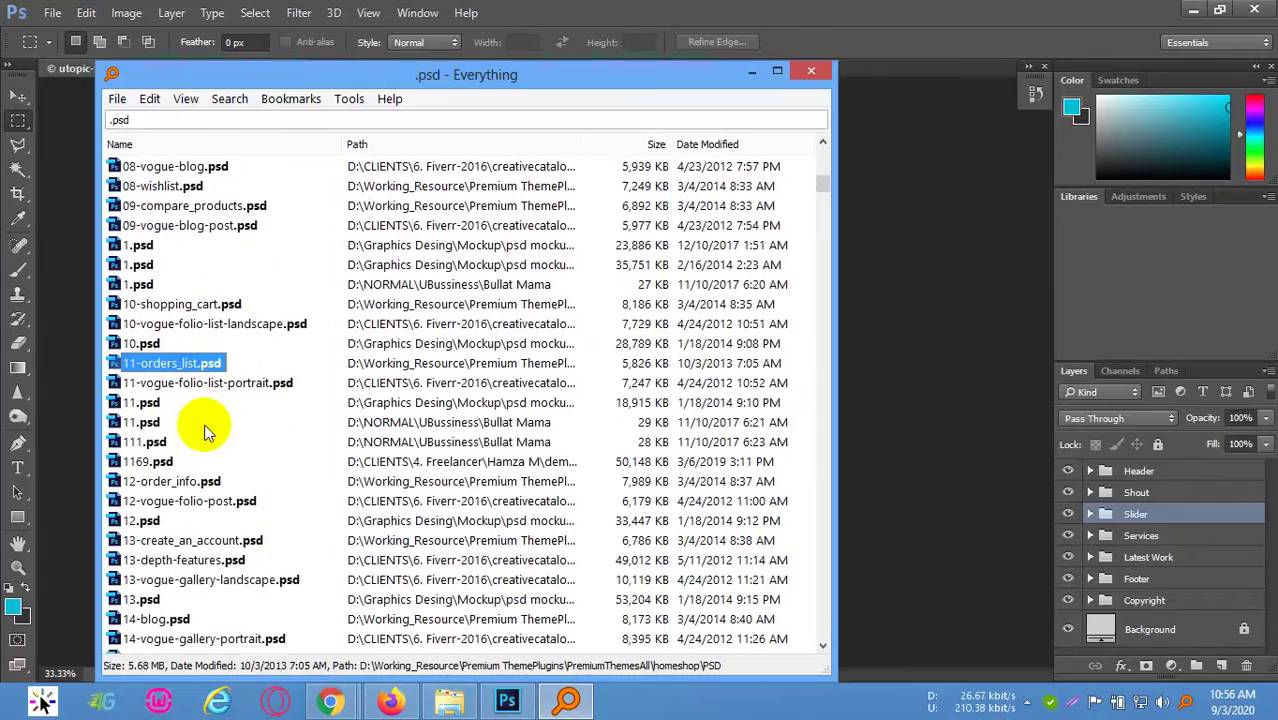
scroll(205, 432, "down", 2)
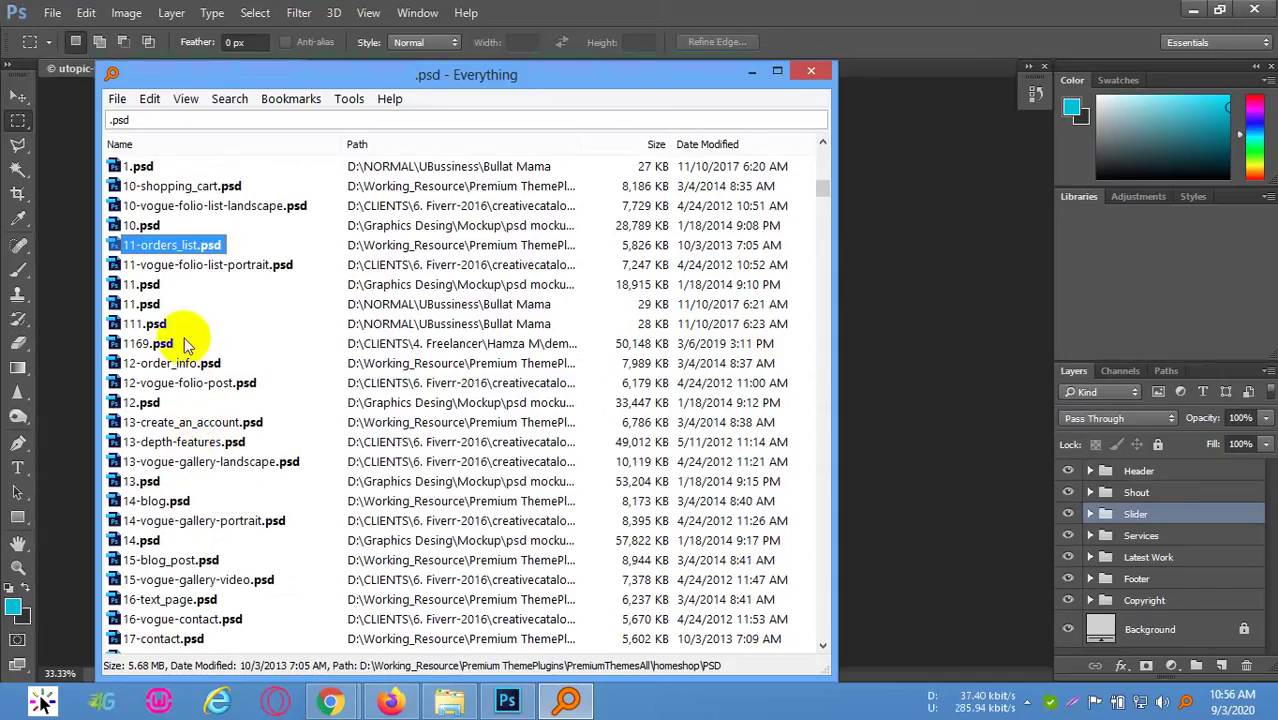
scroll(185, 400, "down", 2)
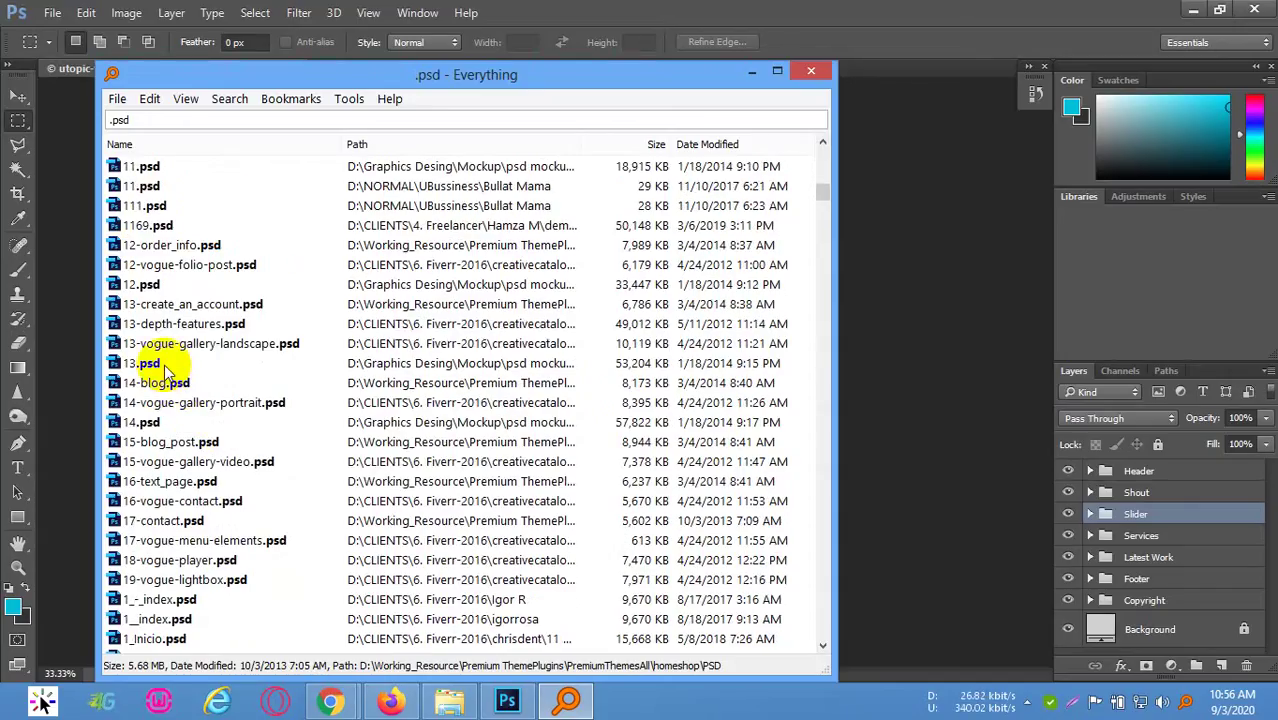
left_click(140, 304)
scroll(160, 380, "down", 7)
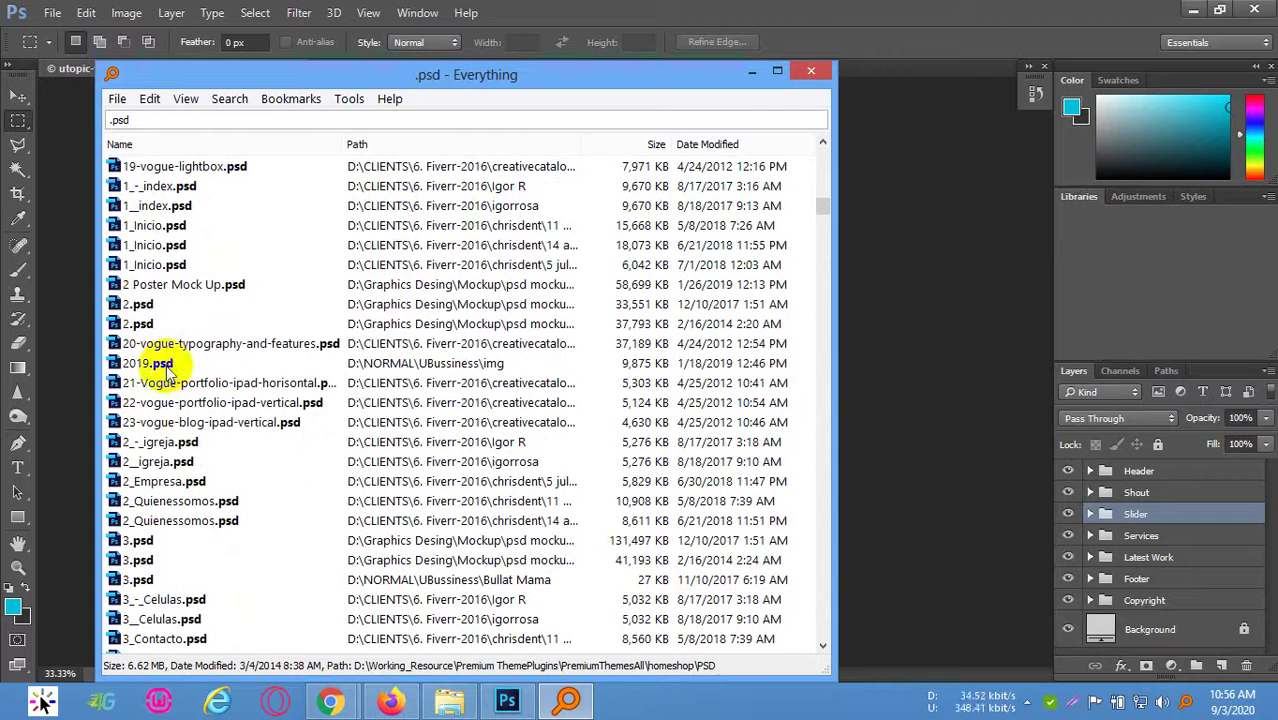
left_click(118, 285)
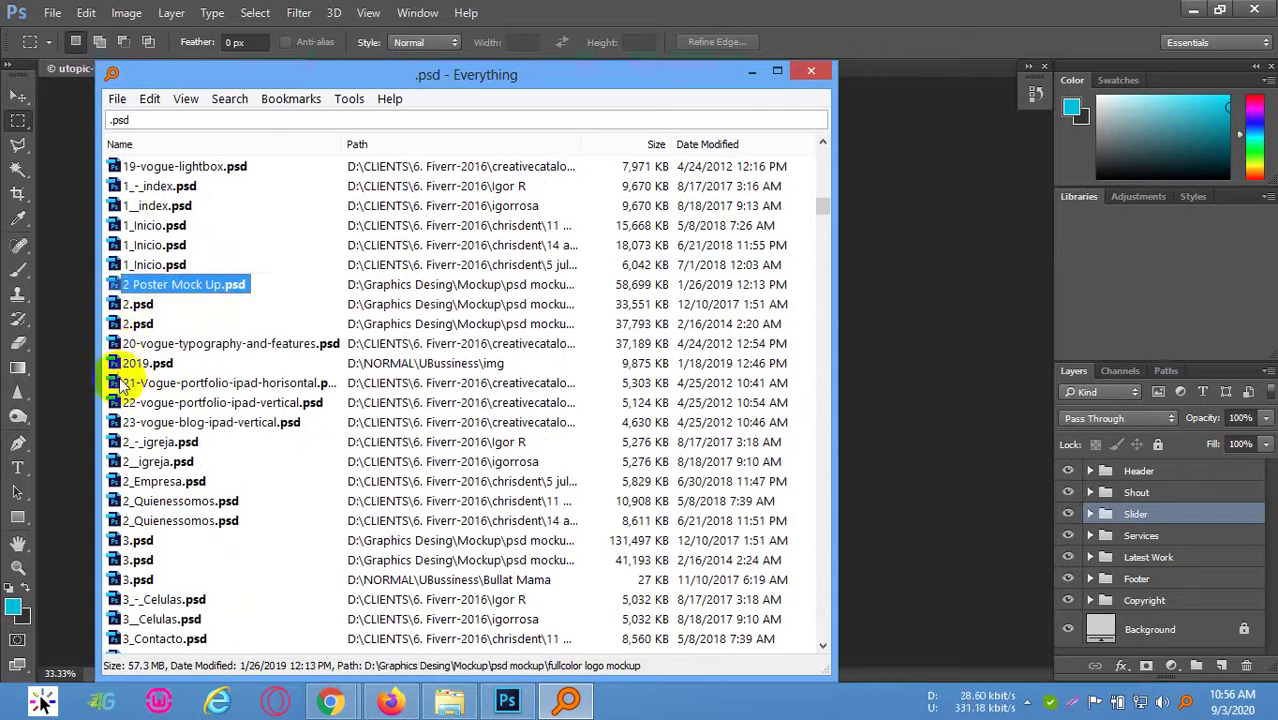
scroll(122, 400, "down", 5)
scroll(133, 418, "down", 9)
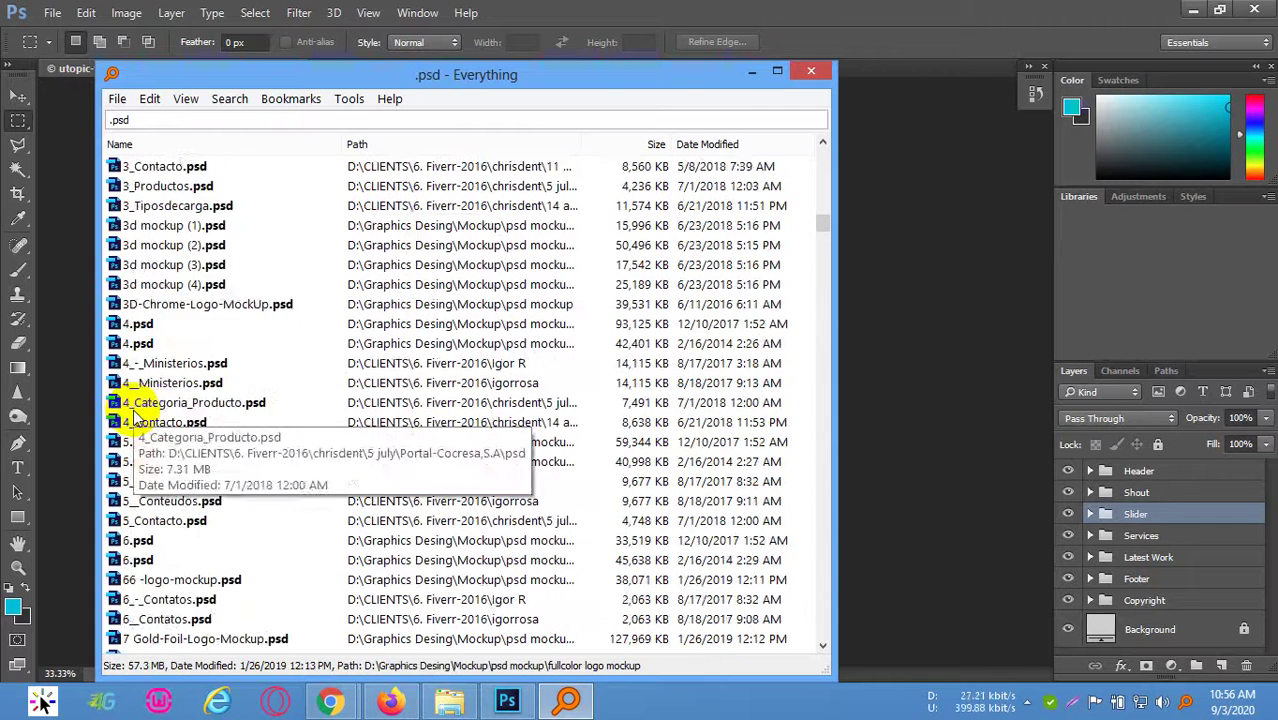
Continue through the .psd results from the numbered mockups to the chocolate designs, looking for a web page design
scroll(131, 414, "down", 2)
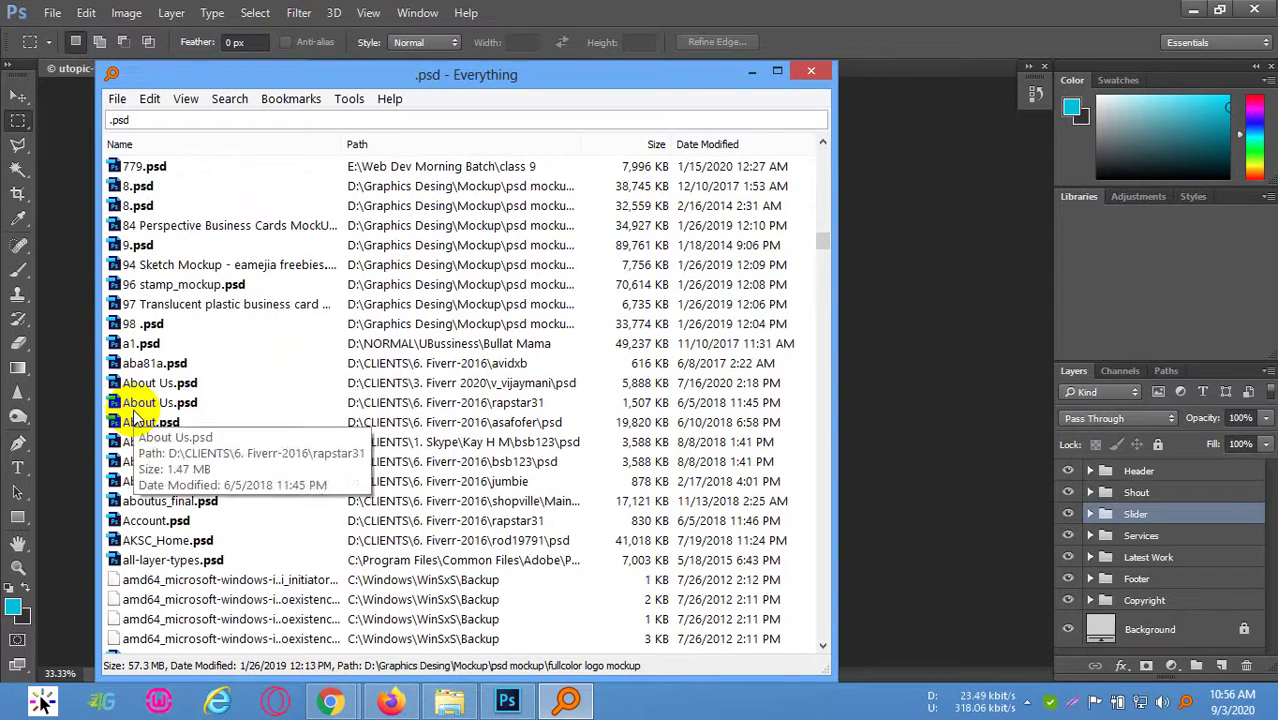
scroll(178, 322, "down", 1)
scroll(183, 445, "down", 4)
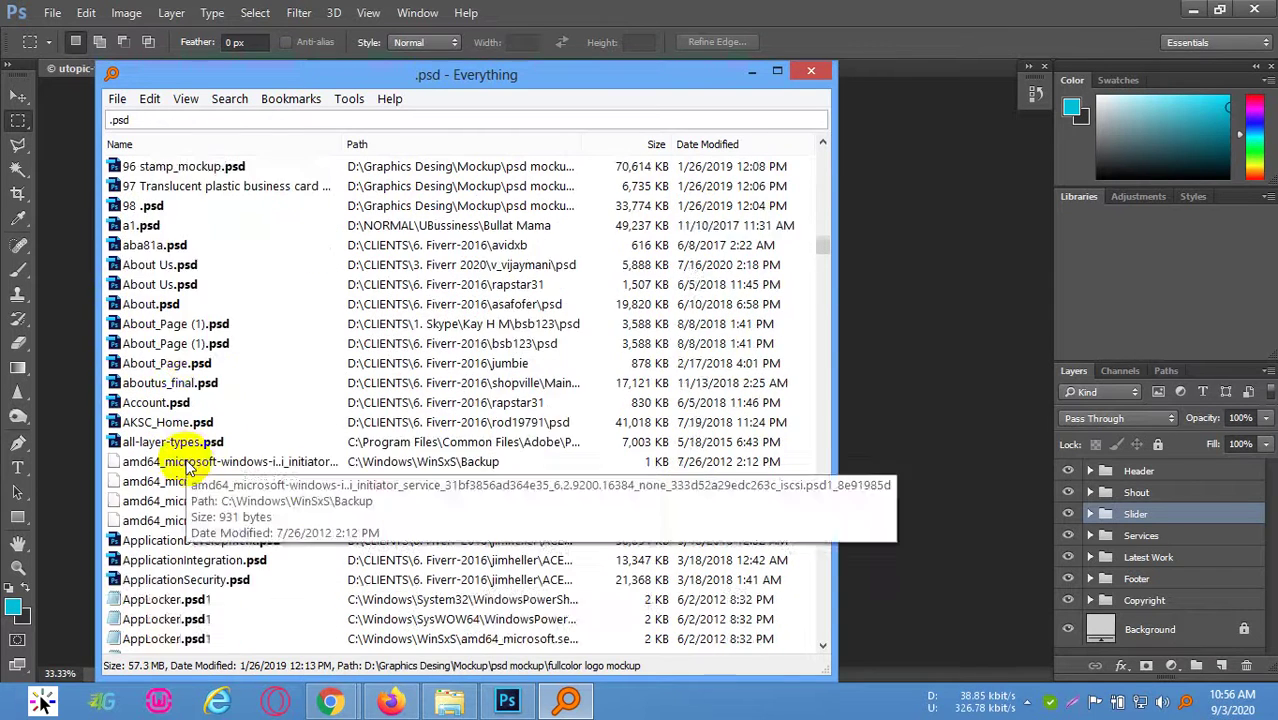
scroll(187, 465, "down", 5)
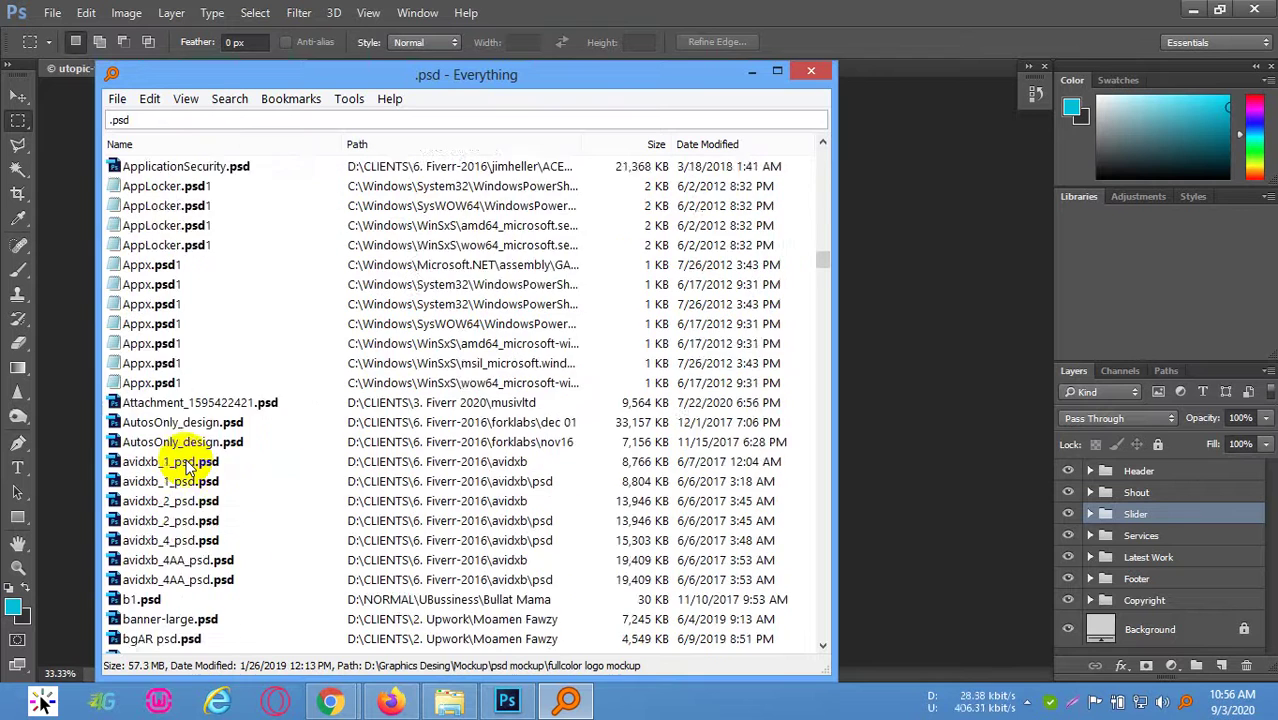
scroll(187, 465, "down", 3)
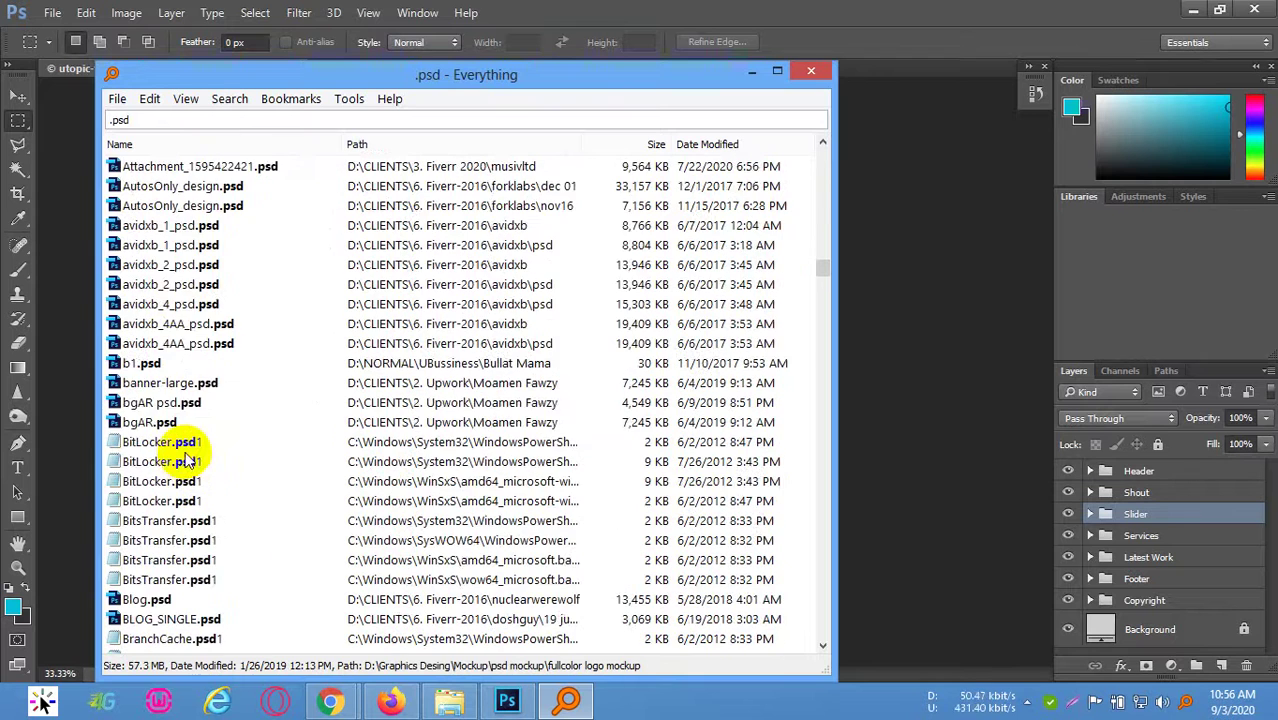
scroll(190, 428, "down", 5)
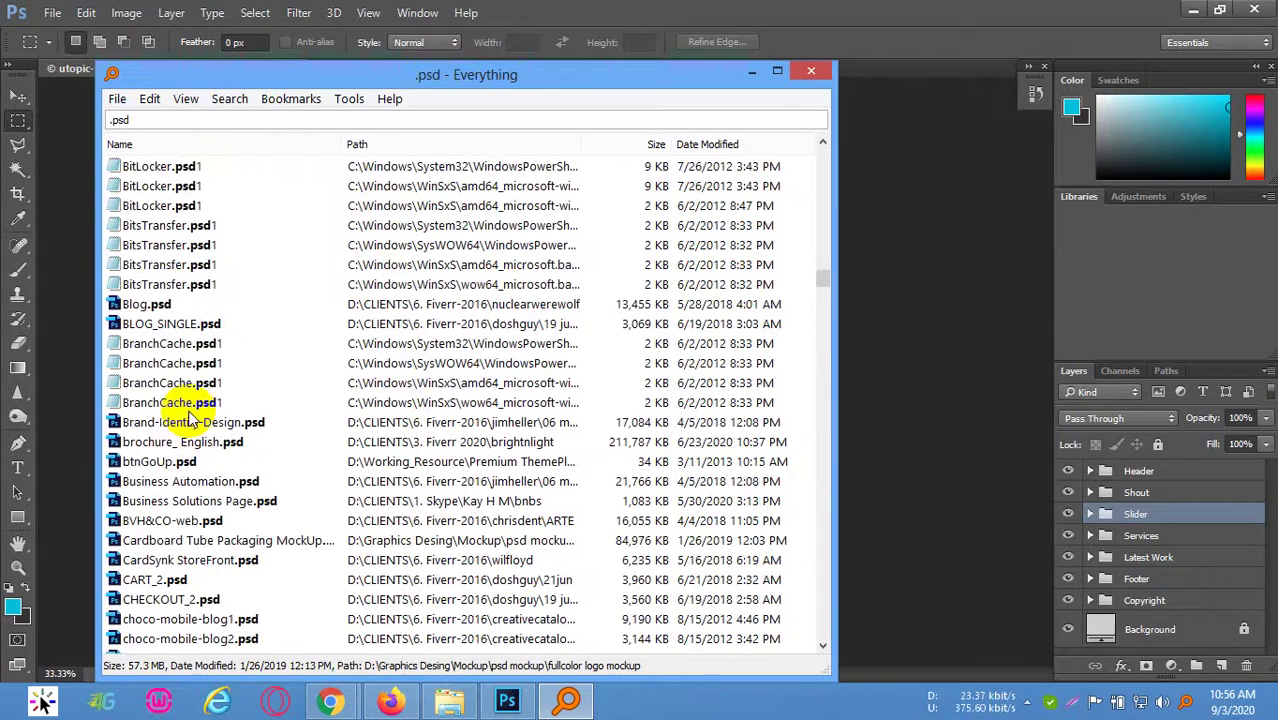
scroll(190, 420, "down", 4)
scroll(190, 420, "down", 2)
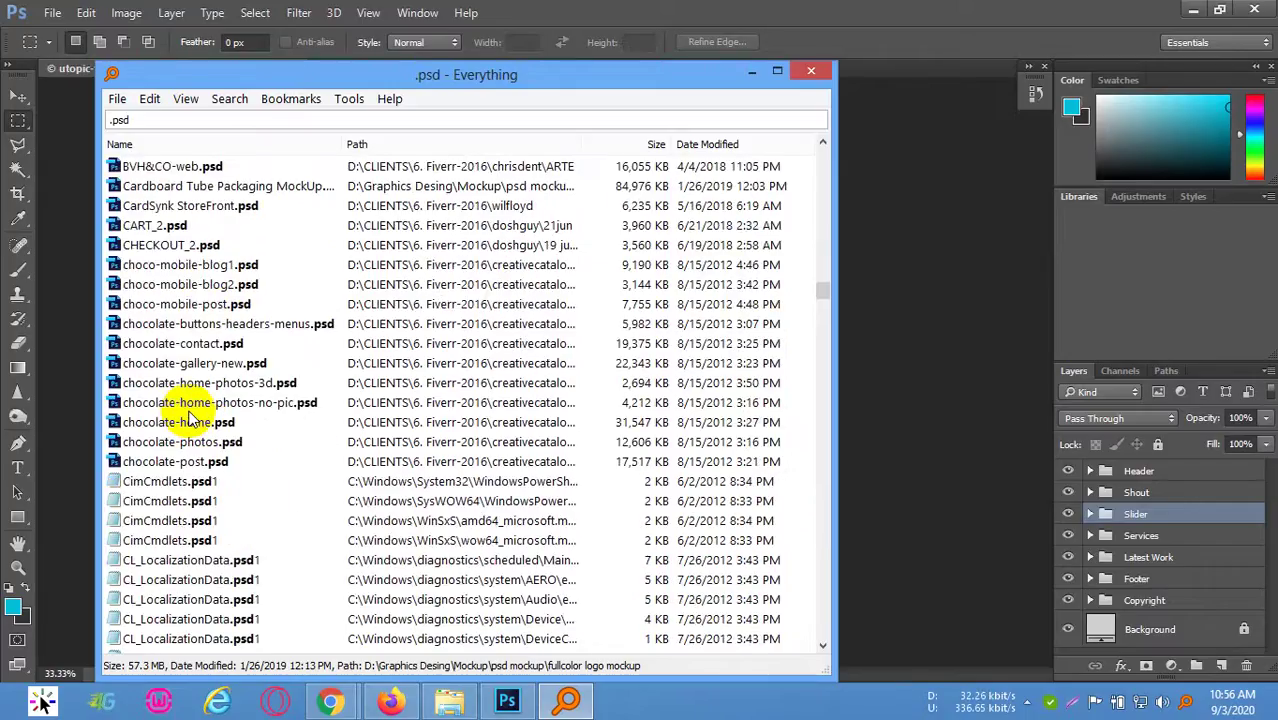
scroll(190, 420, "down", 1)
scroll(190, 420, "down", 1)
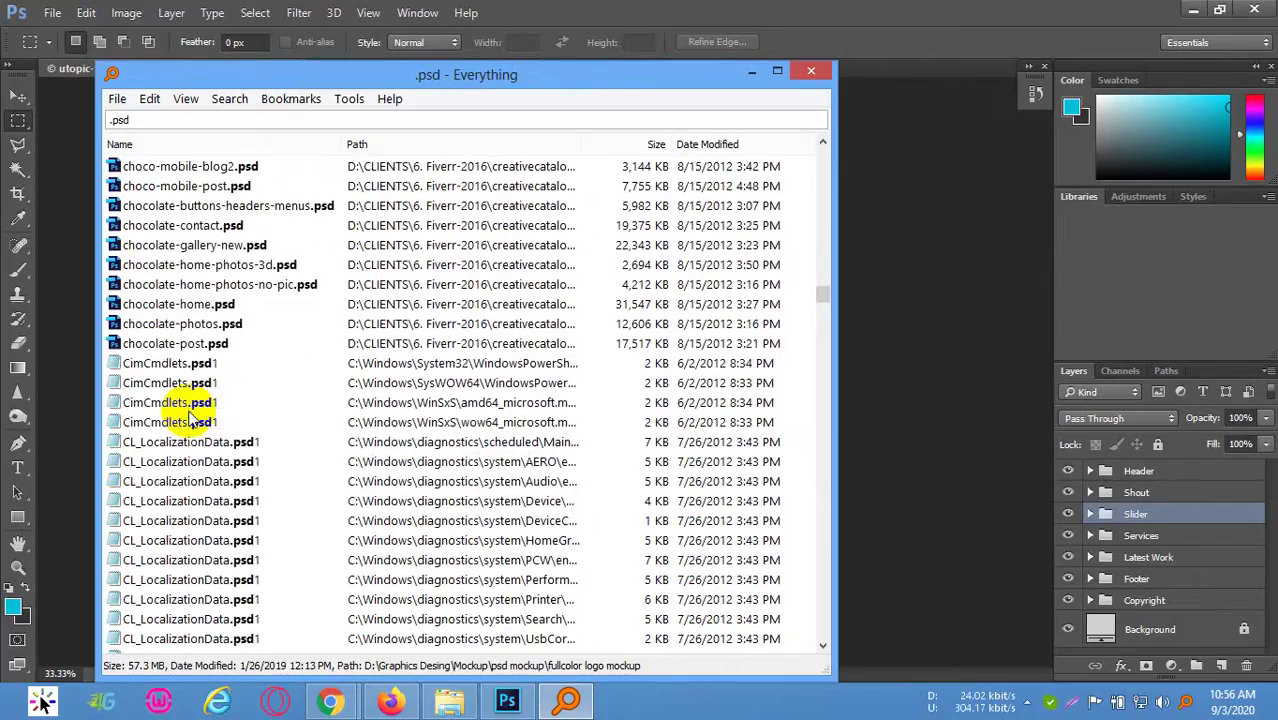
scroll(190, 420, "up", 2)
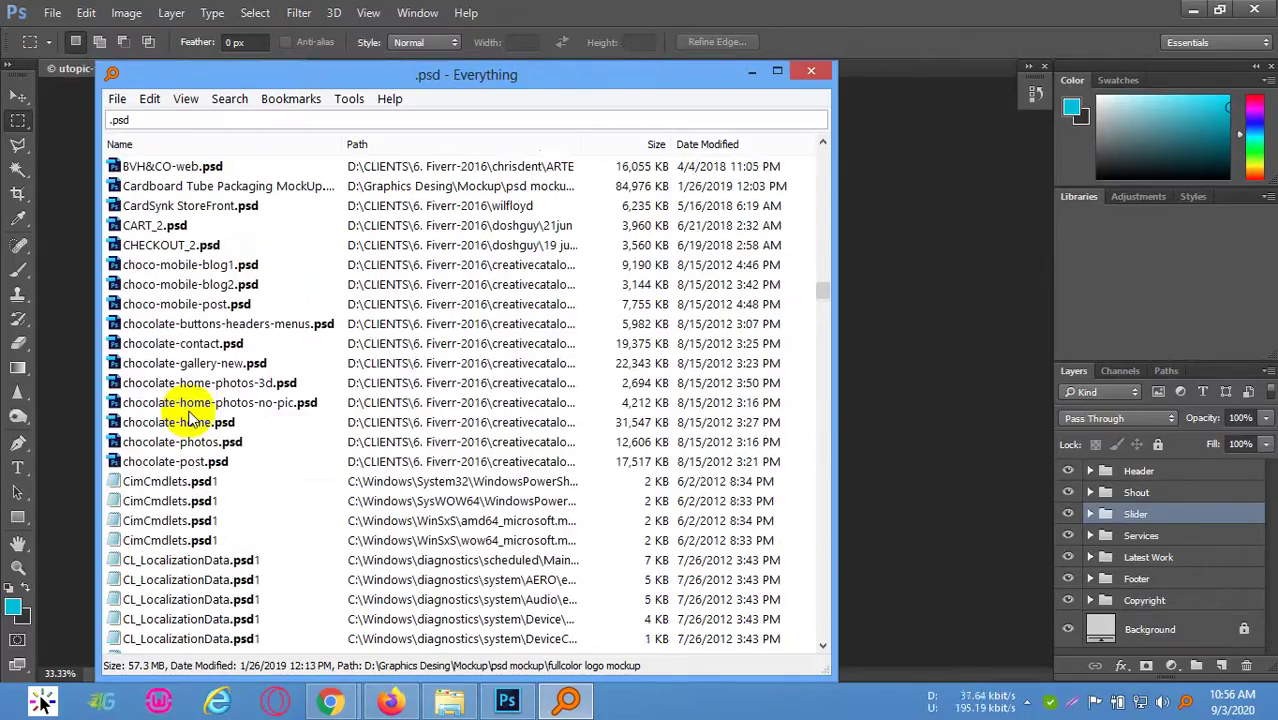
scroll(190, 420, "up", 1)
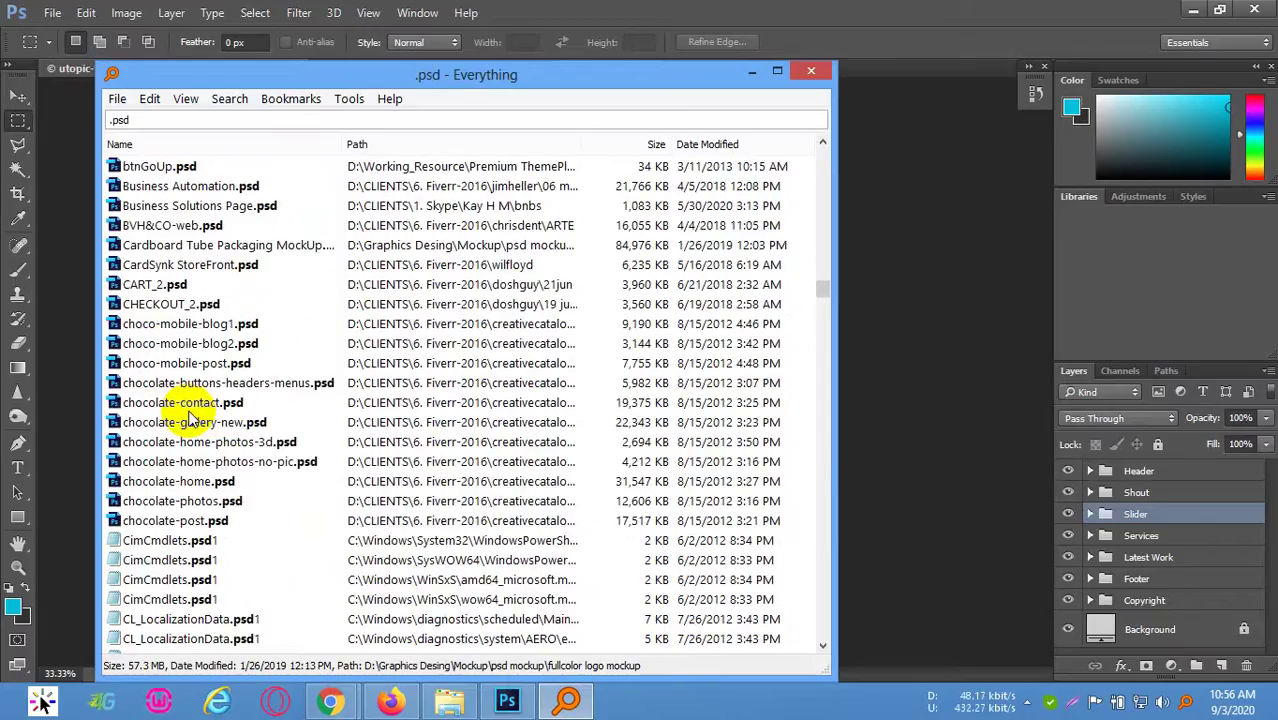
Open Business Automation.psd from the search results in Photoshop, leaving its missing fonts unresolved
left_click(205, 188)
scroll(205, 190, "up", 2)
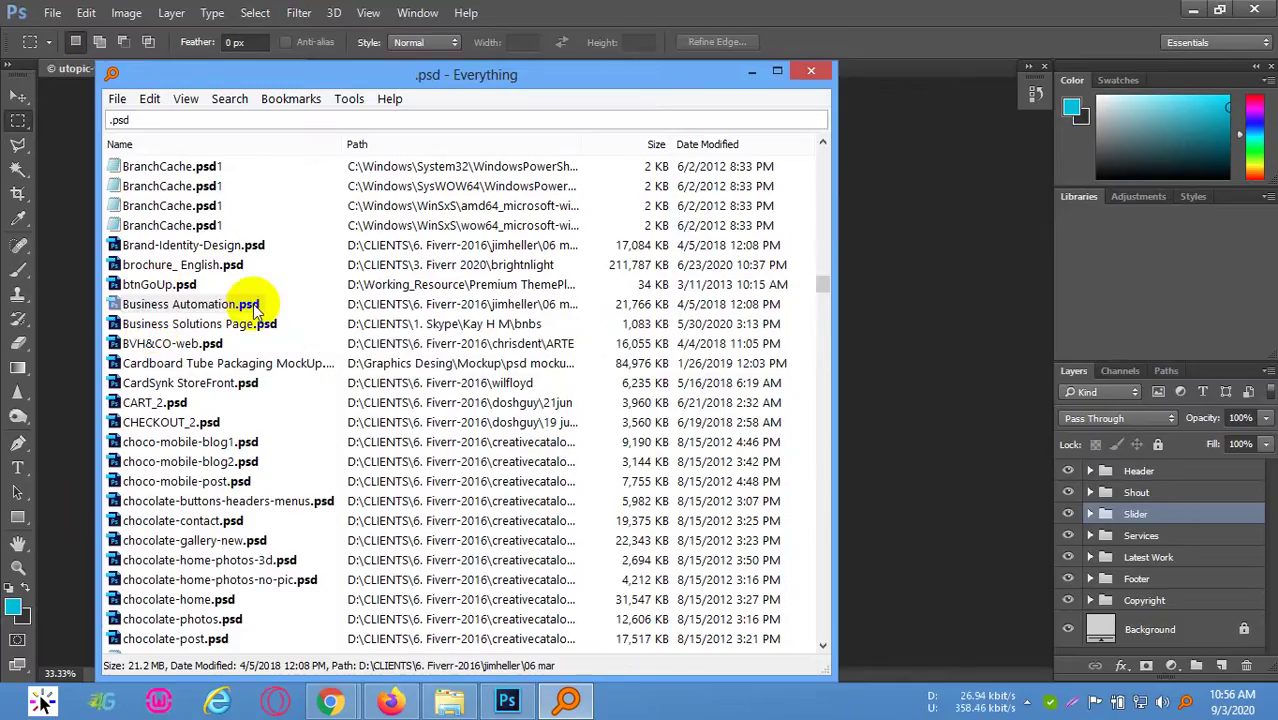
key("Escape")
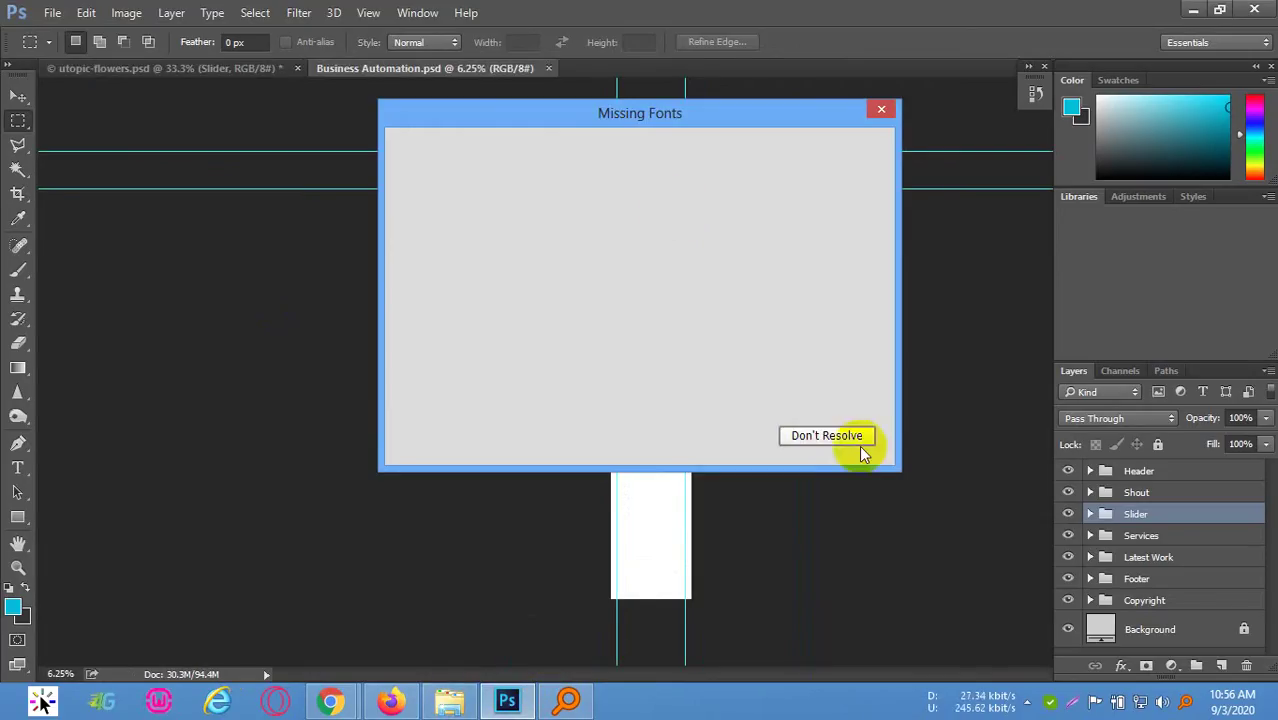
left_click(822, 436)
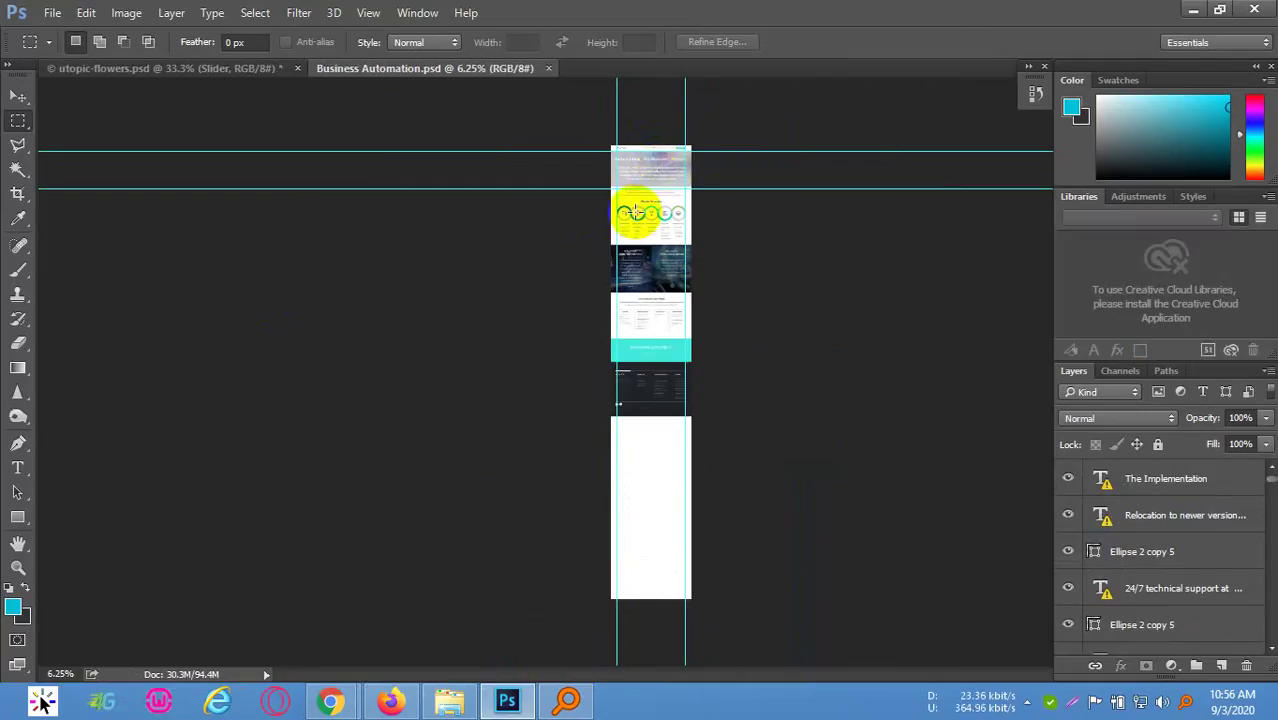
Activate the Move tool and examine the header navigation and hero banner of the Business Automation page up close
left_click(18, 96)
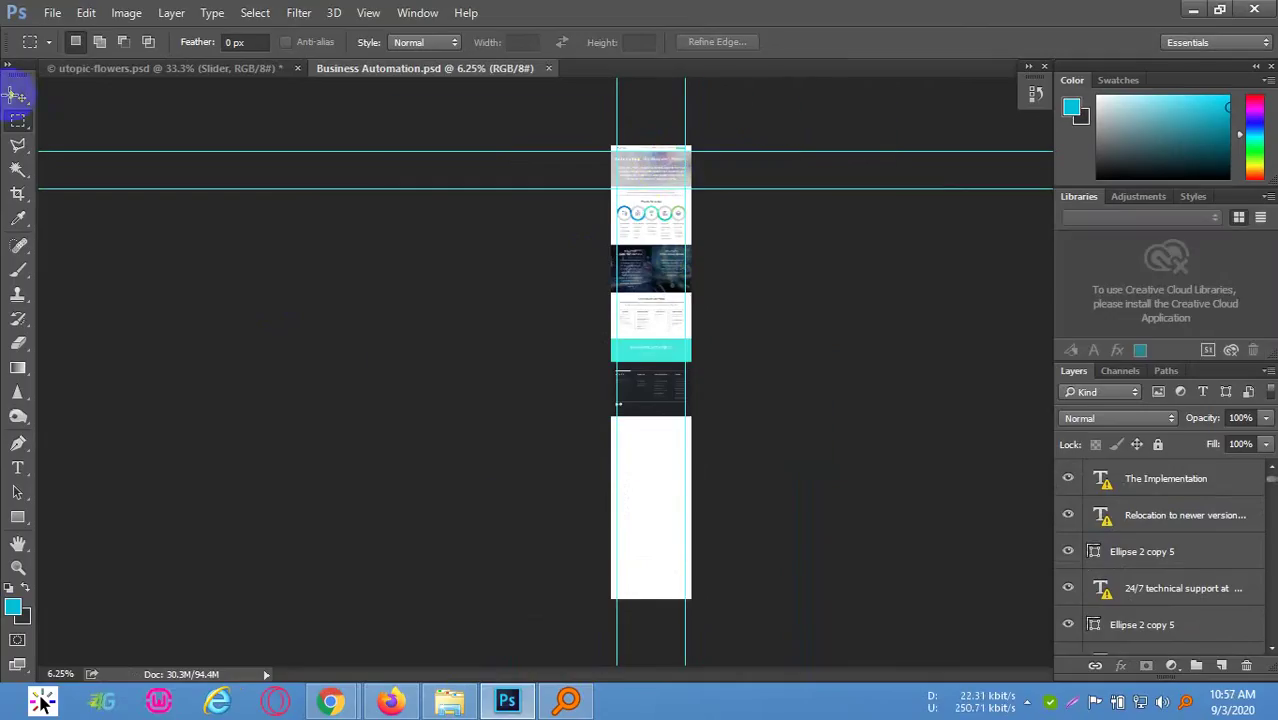
scroll(662, 133, "up", 5)
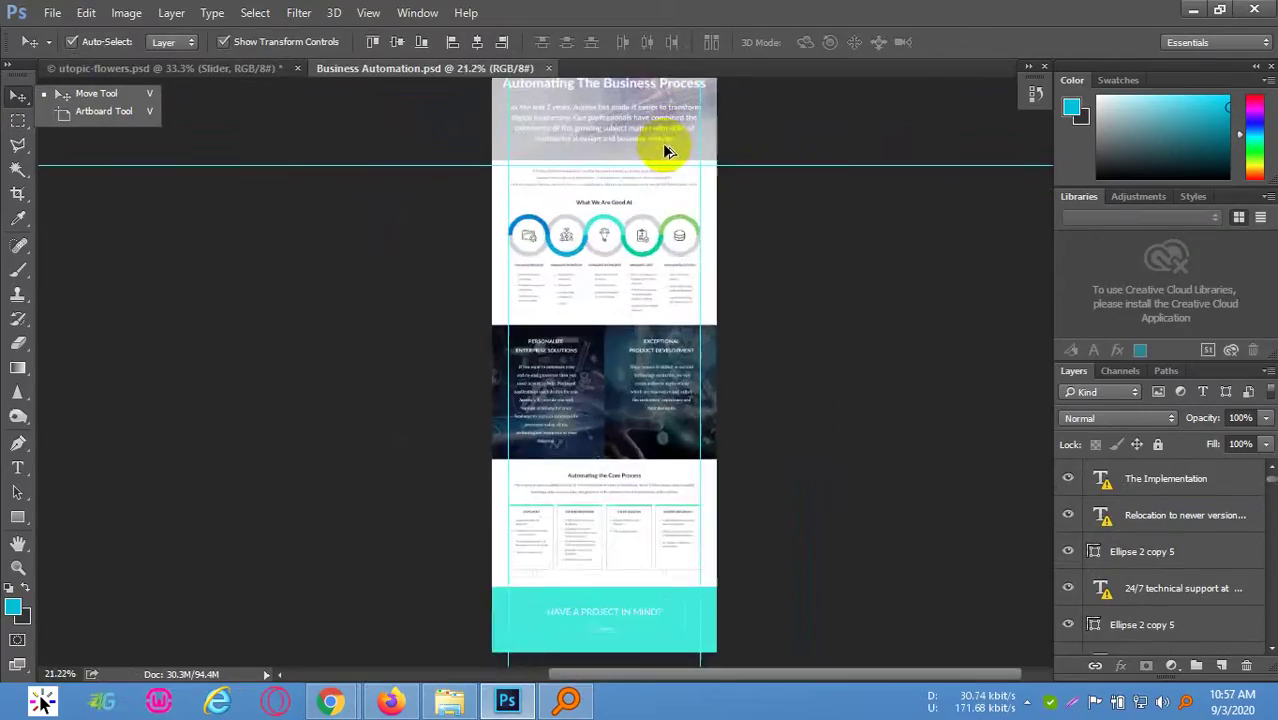
left_click(617, 145)
scroll(790, 245, "up", 1)
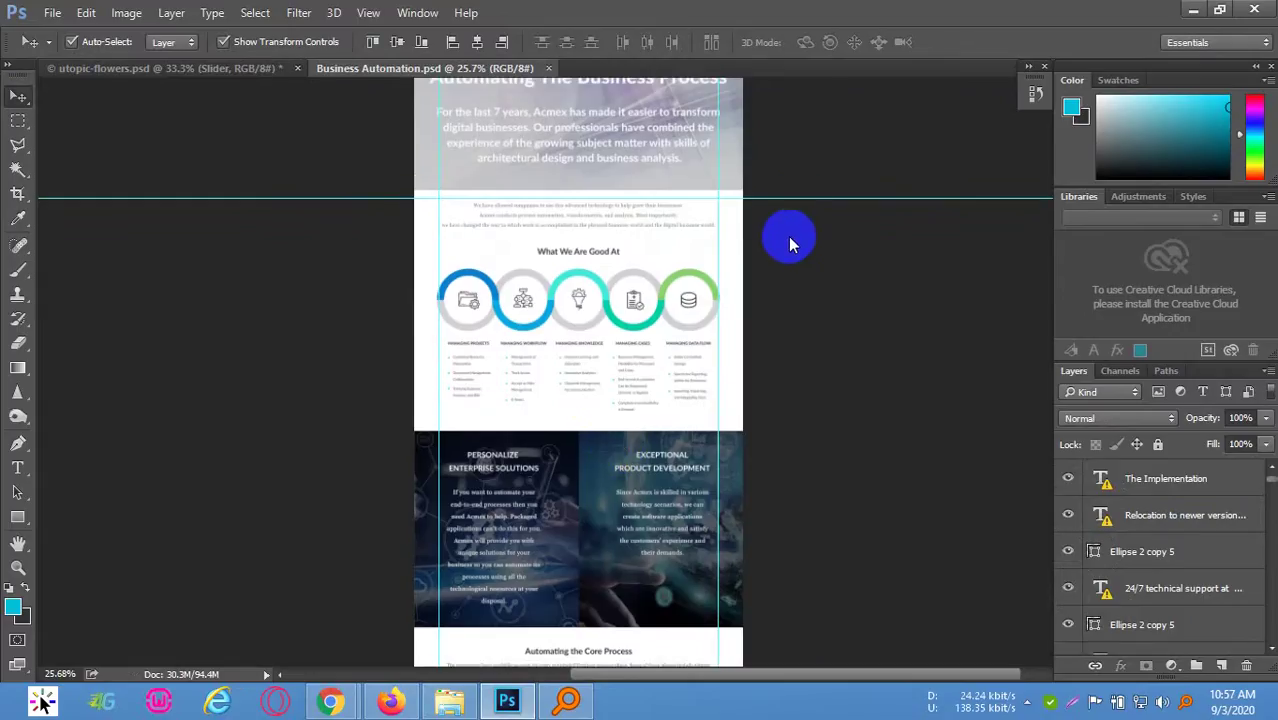
scroll(770, 172, "up", 5)
key("alt+space")
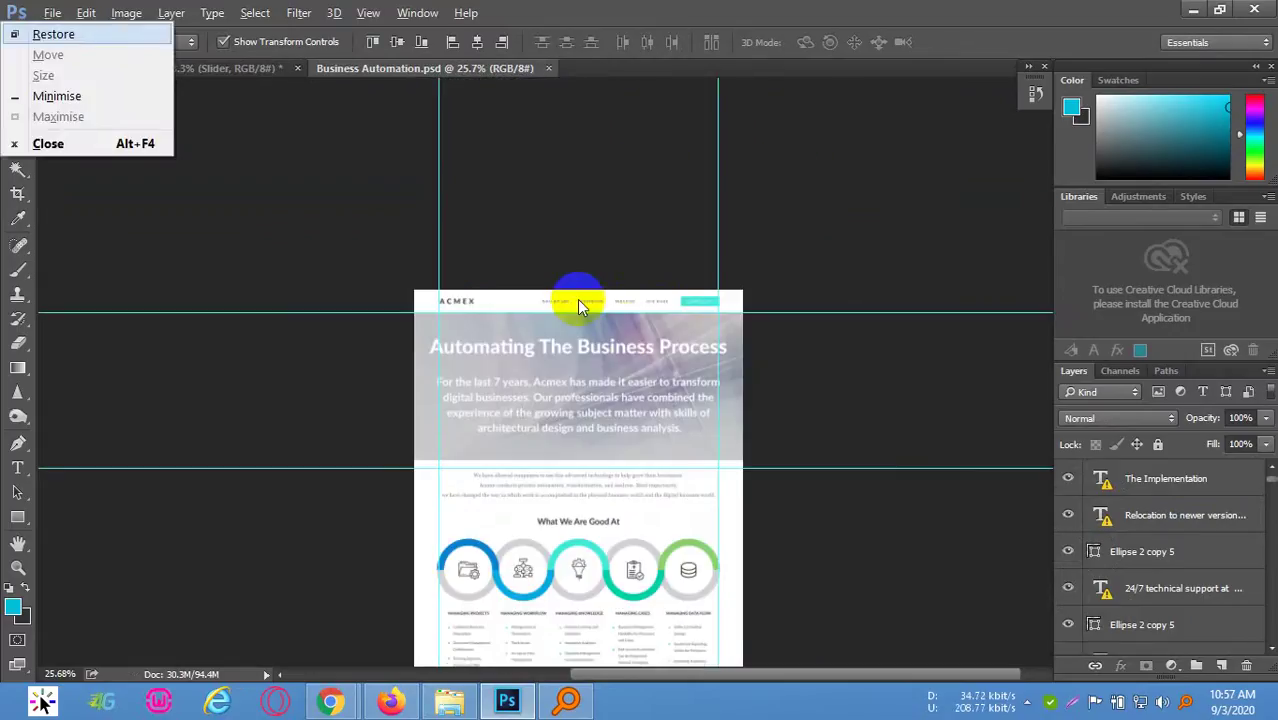
left_click(827, 262)
scroll(680, 283, "up", 3)
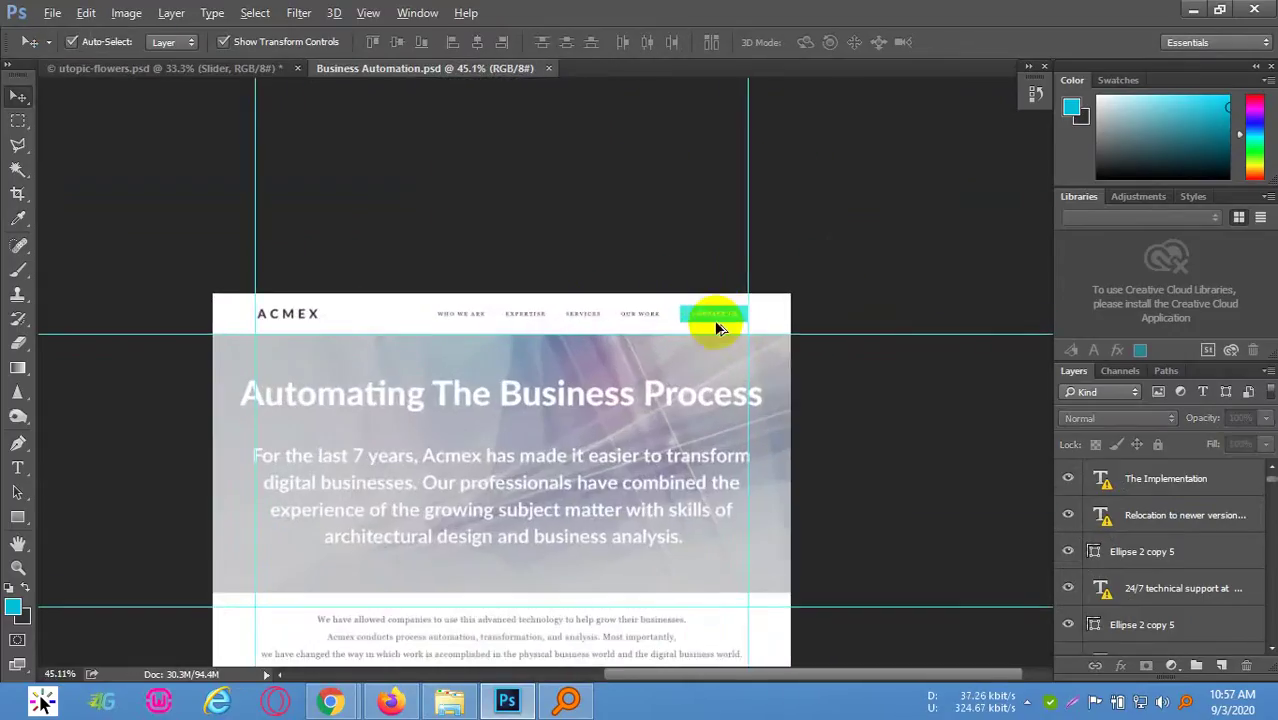
scroll(710, 332, "up", 2)
scroll(600, 375, "down", 2)
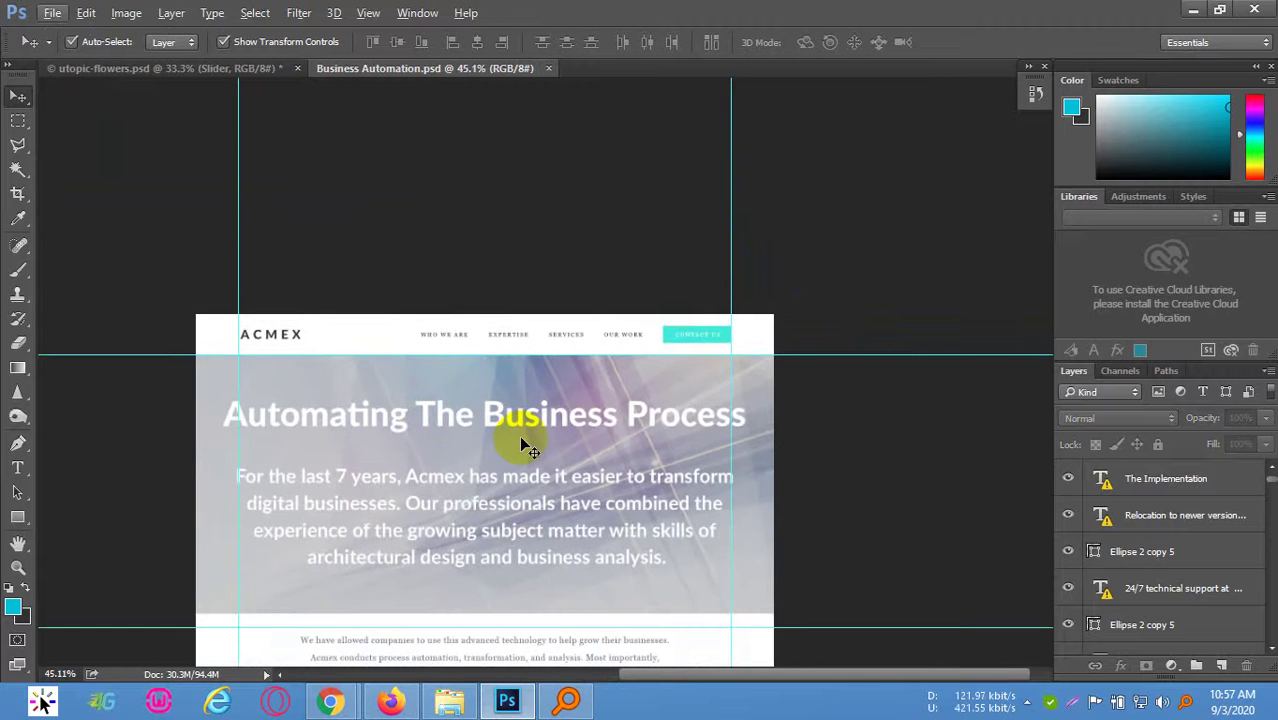
scroll(525, 447, "down", 2)
left_click(449, 700)
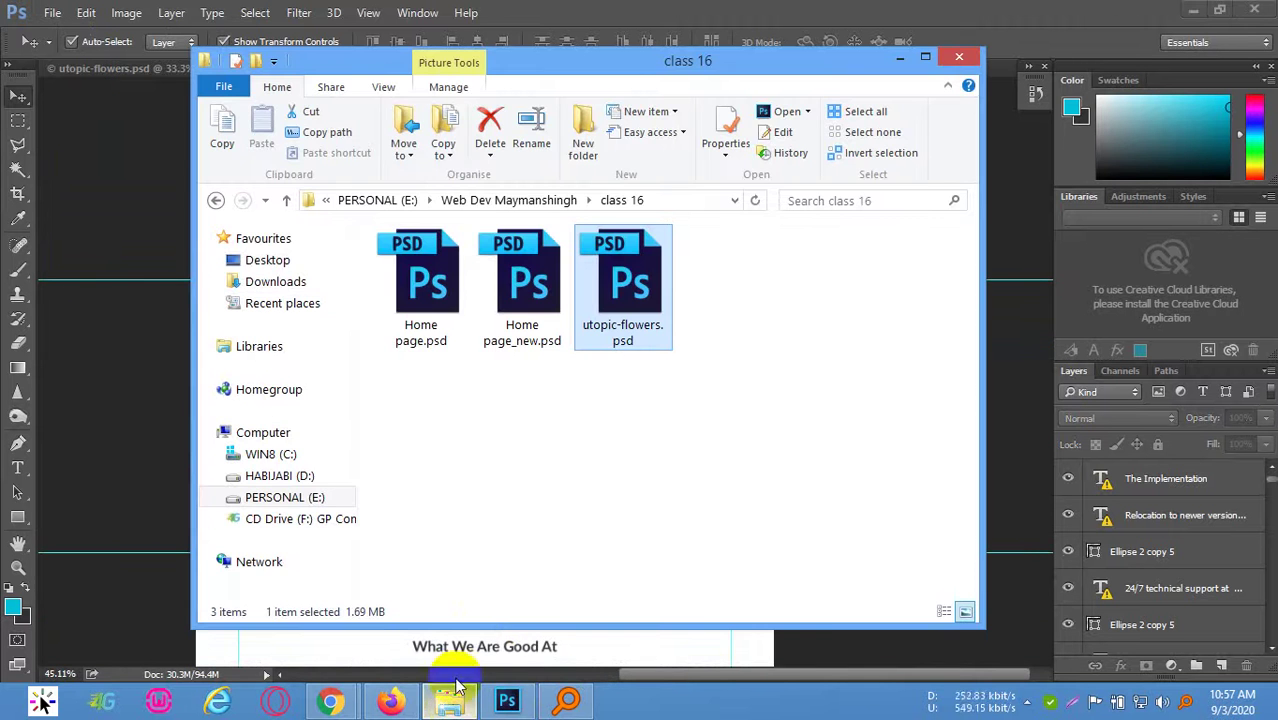
left_click(567, 702)
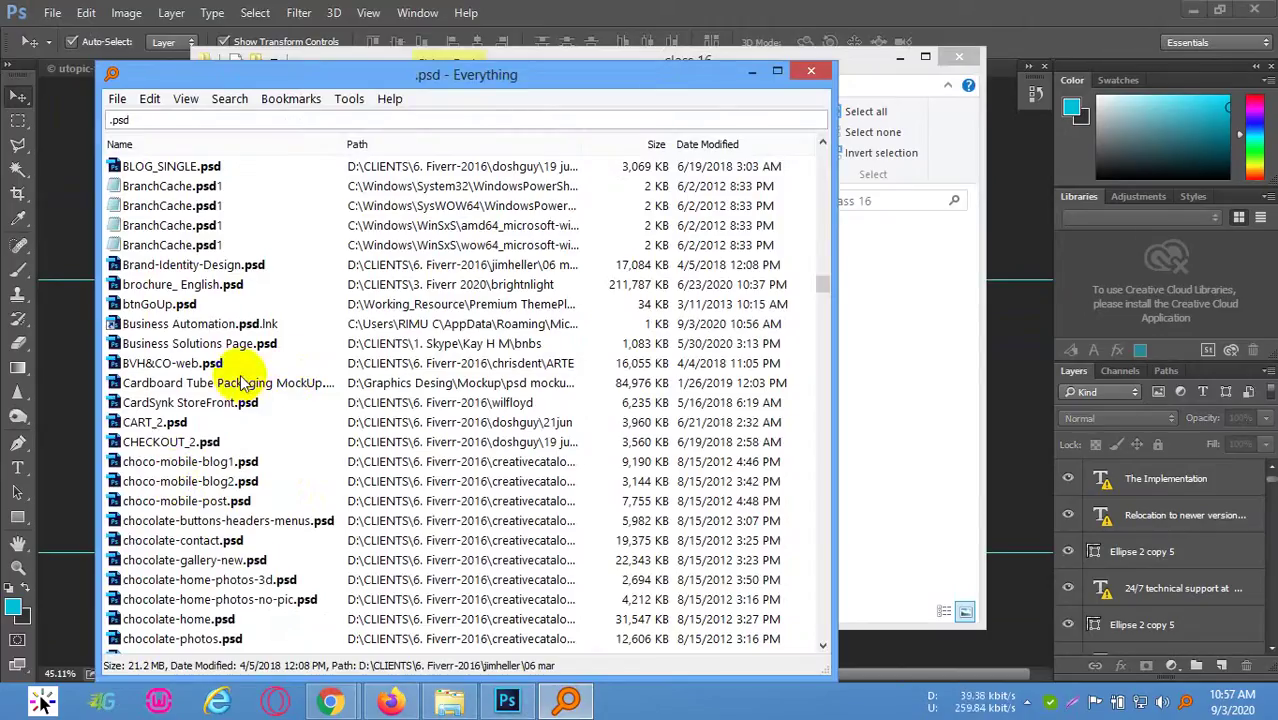
scroll(240, 381, "up", 2)
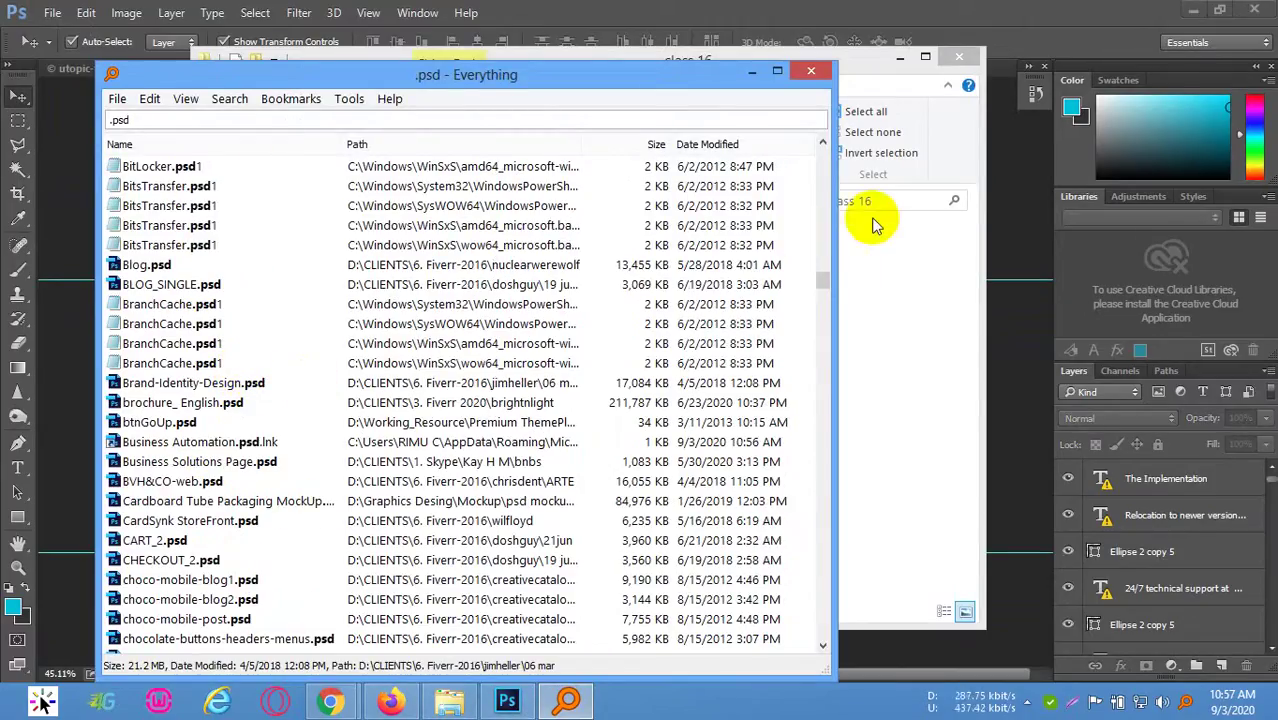
left_click(885, 261)
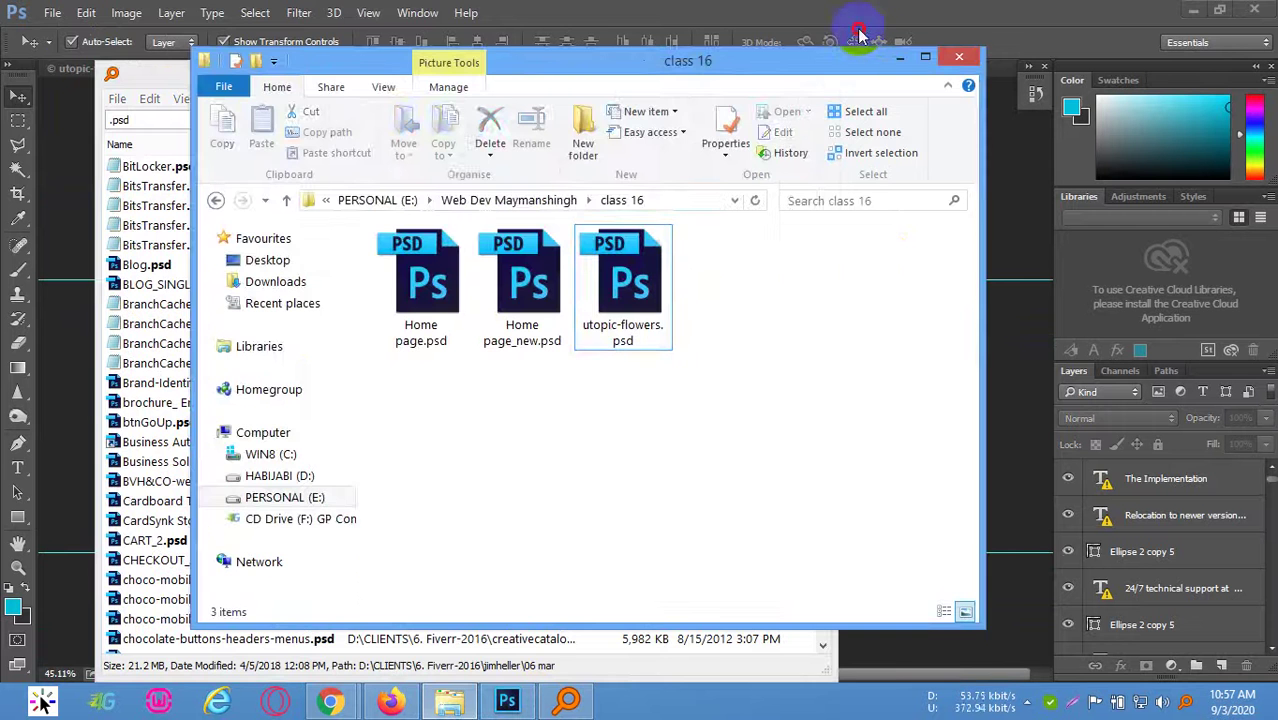
left_click(72, 41)
key("alt+f")
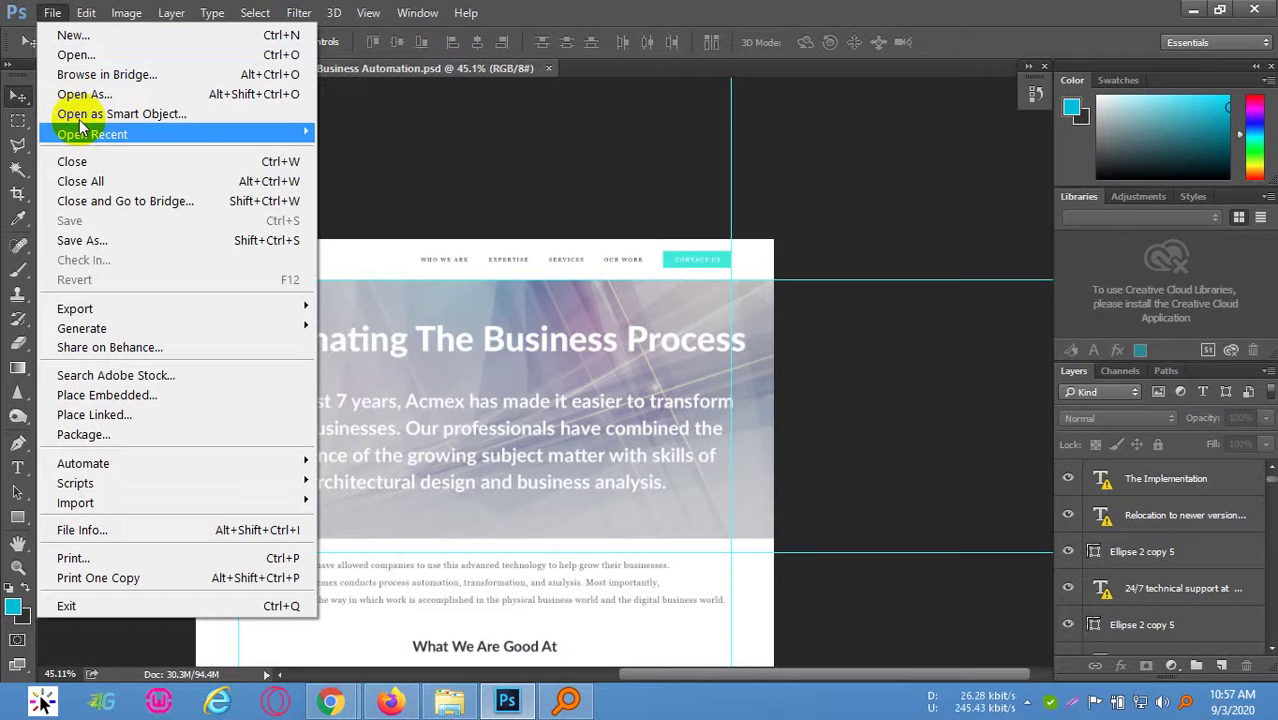
left_click(88, 64)
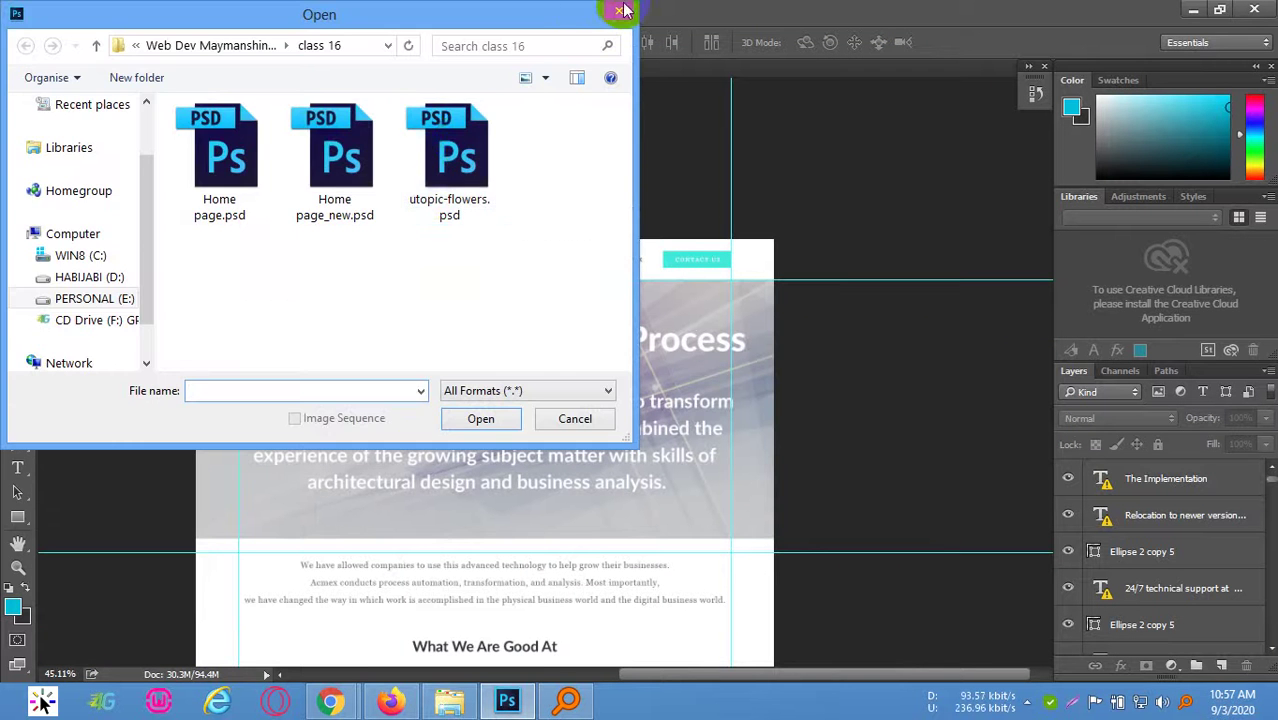
key("Escape")
Examine the Business Automation layout section by section, from the hero banner down to the footer and back up
left_click(553, 318)
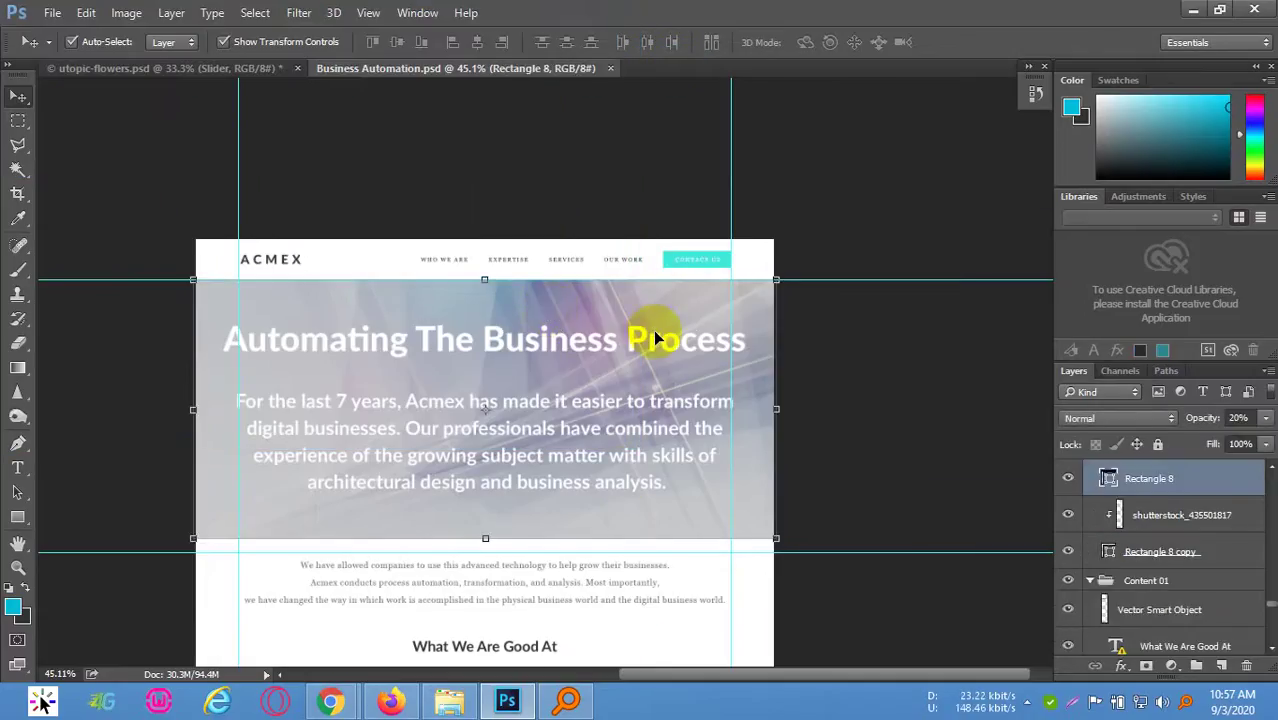
scroll(607, 400, "down", 5)
scroll(612, 411, "down", 8)
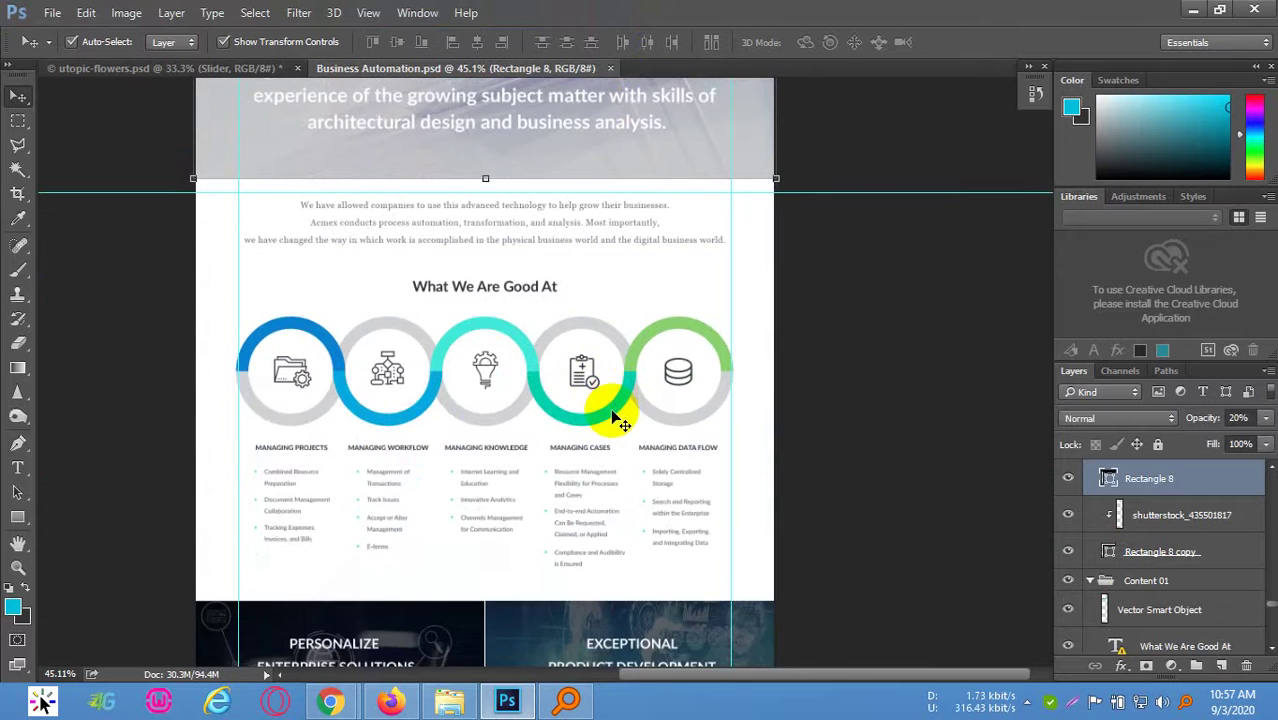
scroll(614, 416, "down", 11)
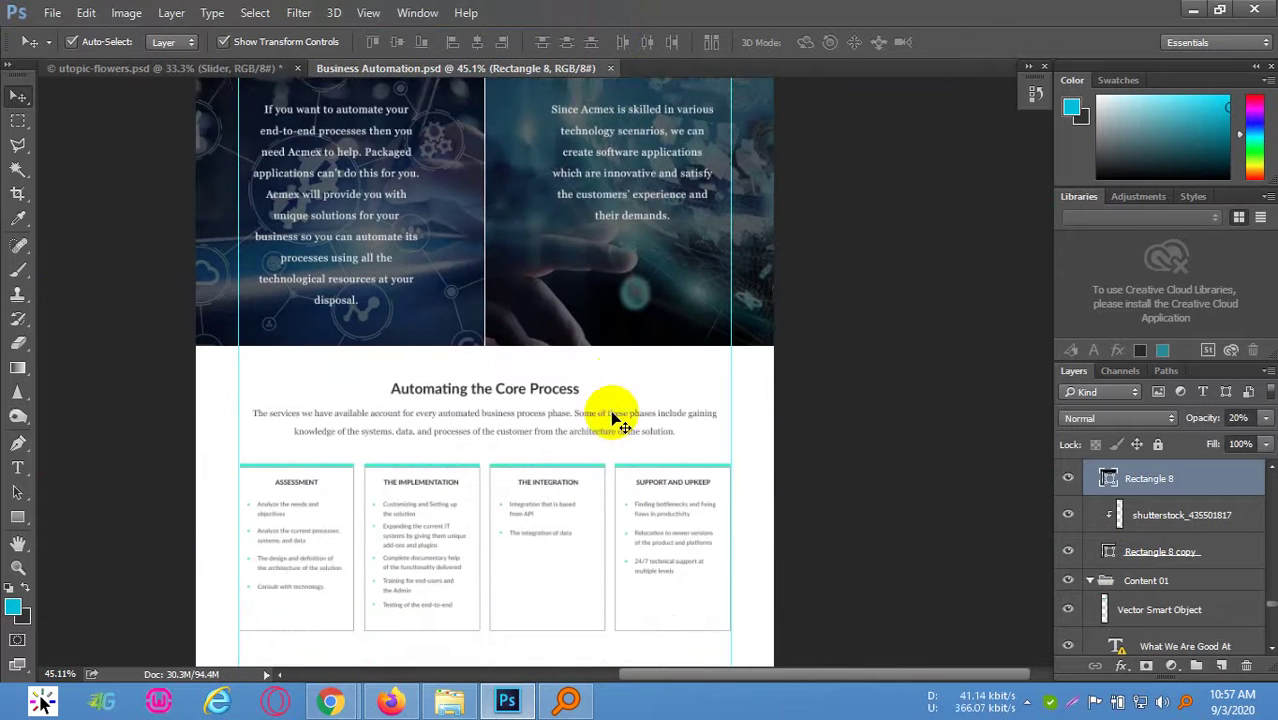
scroll(613, 419, "down", 8)
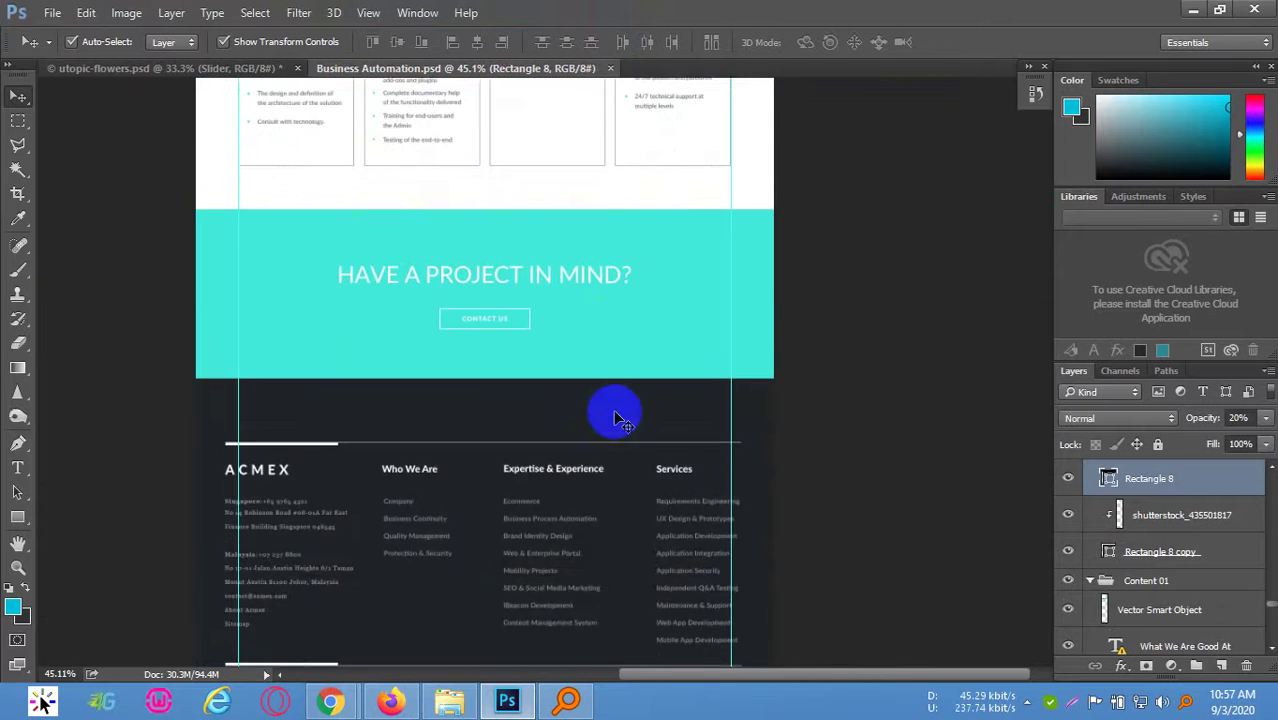
scroll(840, 432, "down", 3)
scroll(860, 433, "down", 6)
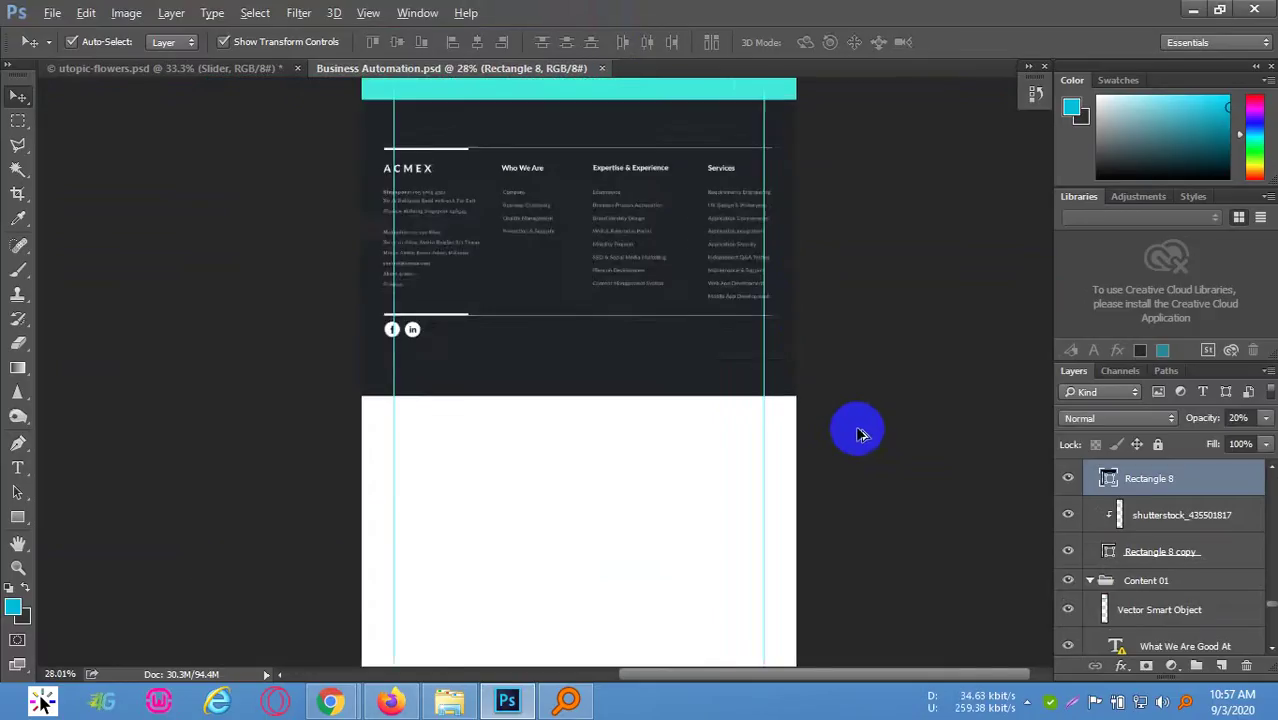
scroll(892, 272, "up", 15)
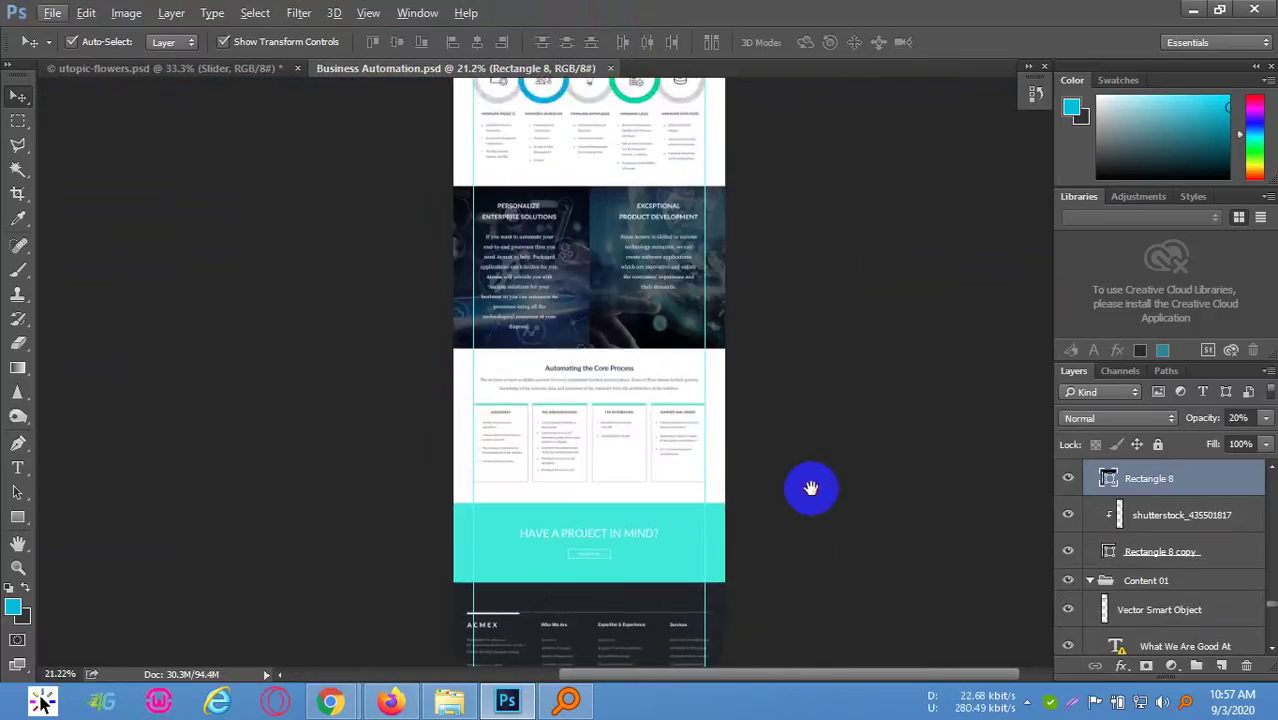
left_click_drag(843, 470, 827, 422)
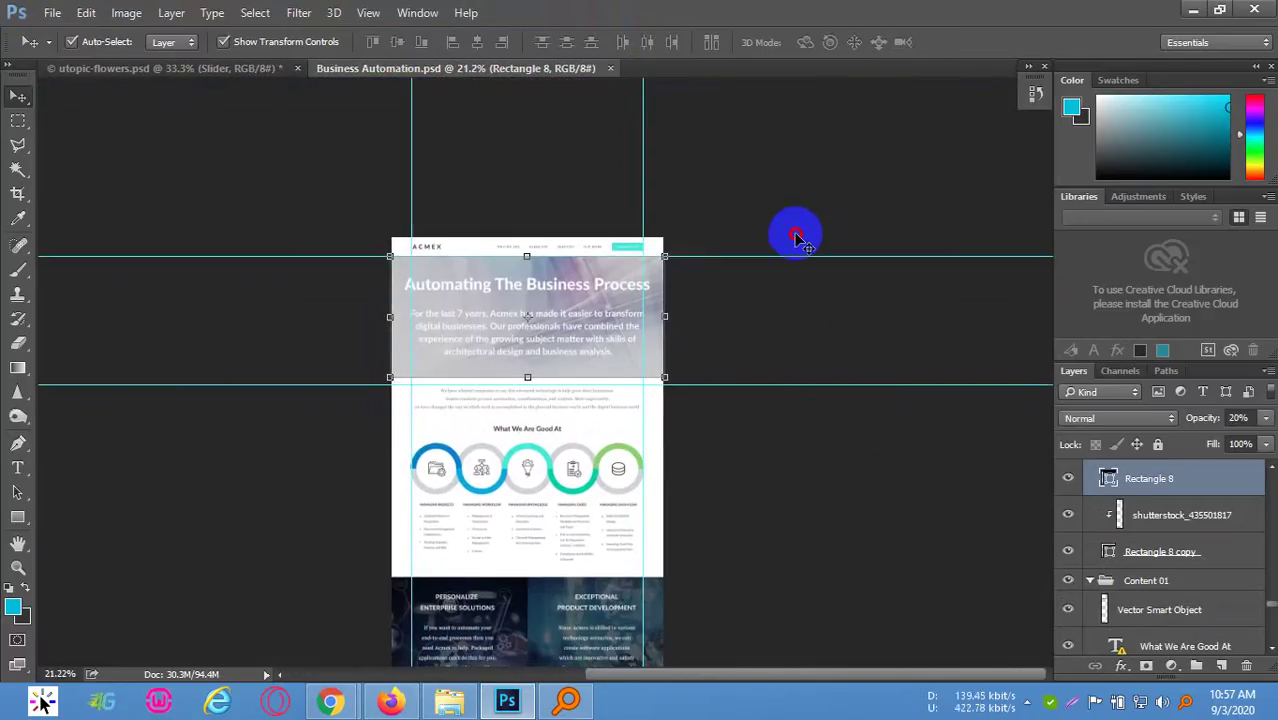
Deselect the hero rectangle and inspect the header, hero text and What We Are Good At section enlarged
left_click(794, 320)
scroll(460, 305, "up", 6)
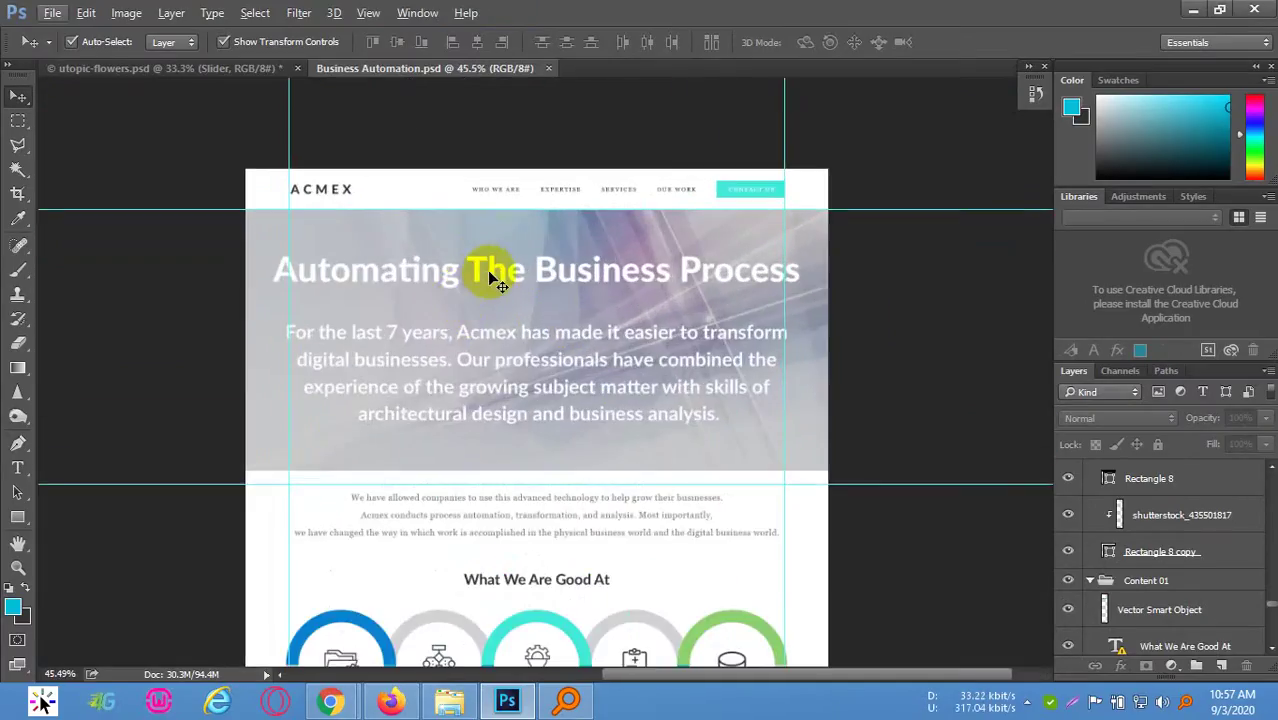
left_click(413, 128)
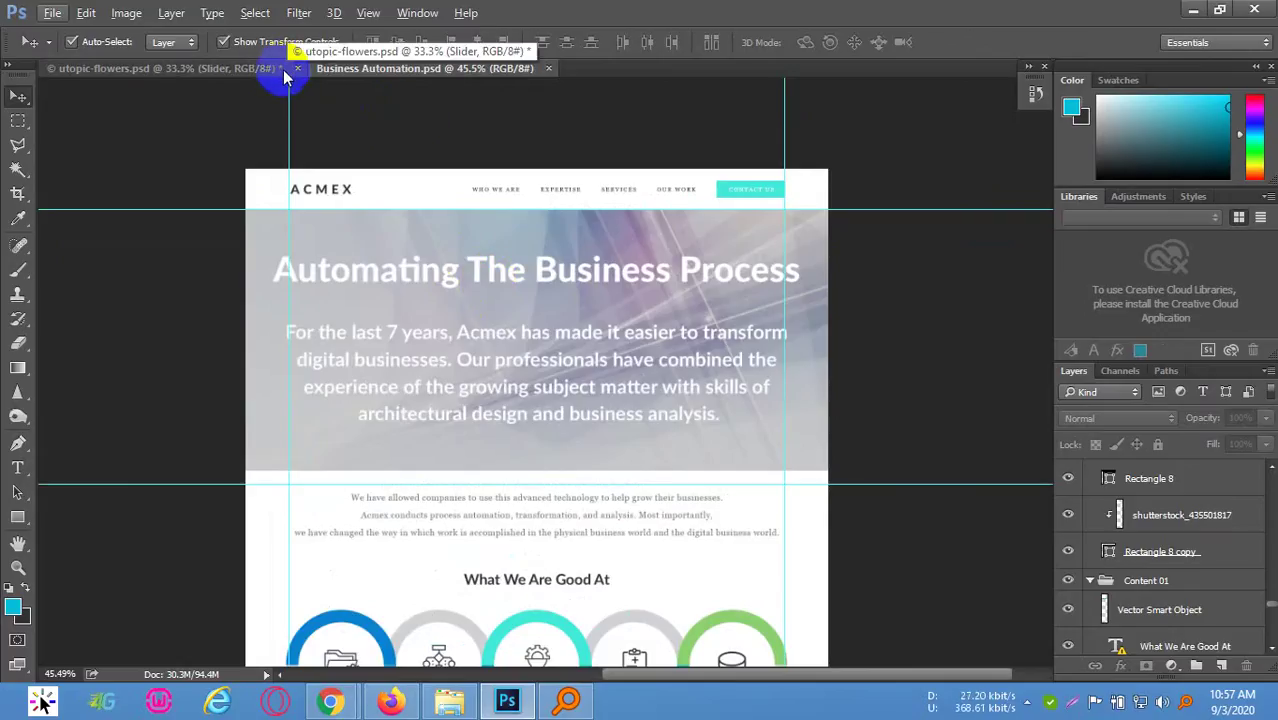
scroll(713, 378, "down", 5)
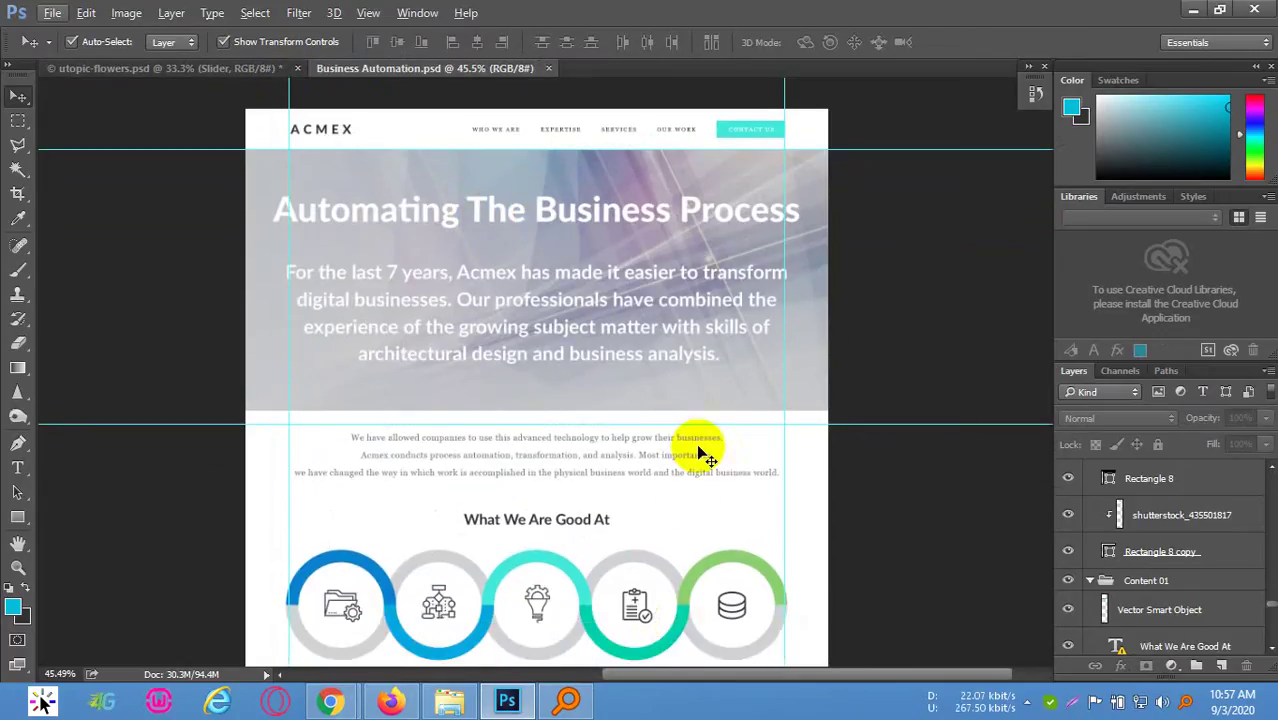
scroll(688, 483, "up", 7)
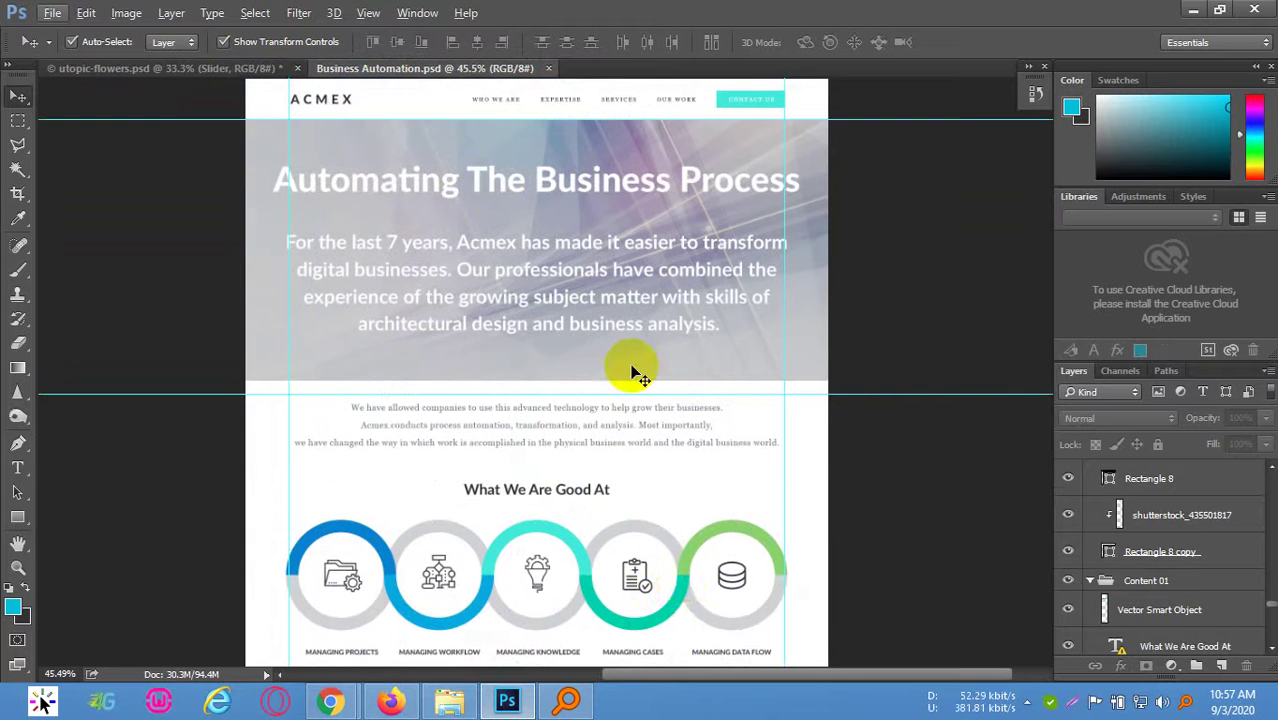
Select the ACMEX logo in the page header with the Move tool, keeping Auto-Select set to Layer
left_click(352, 266)
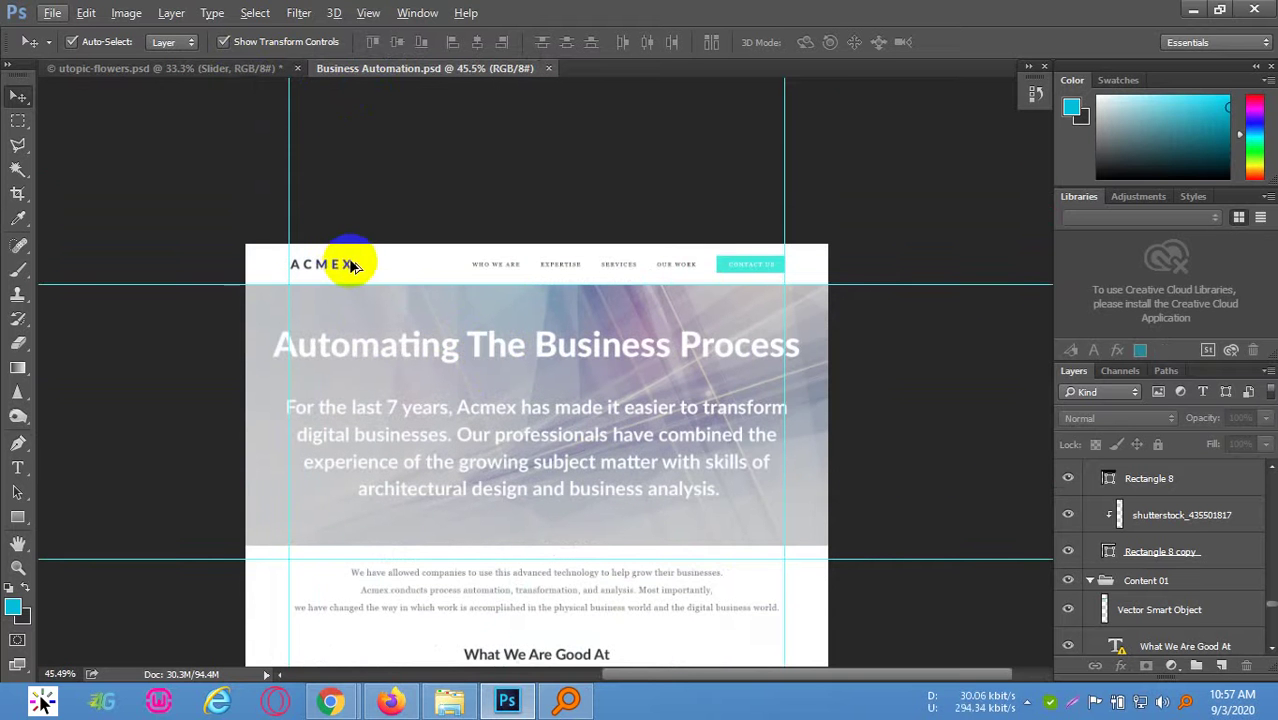
scroll(352, 266, "up", 6)
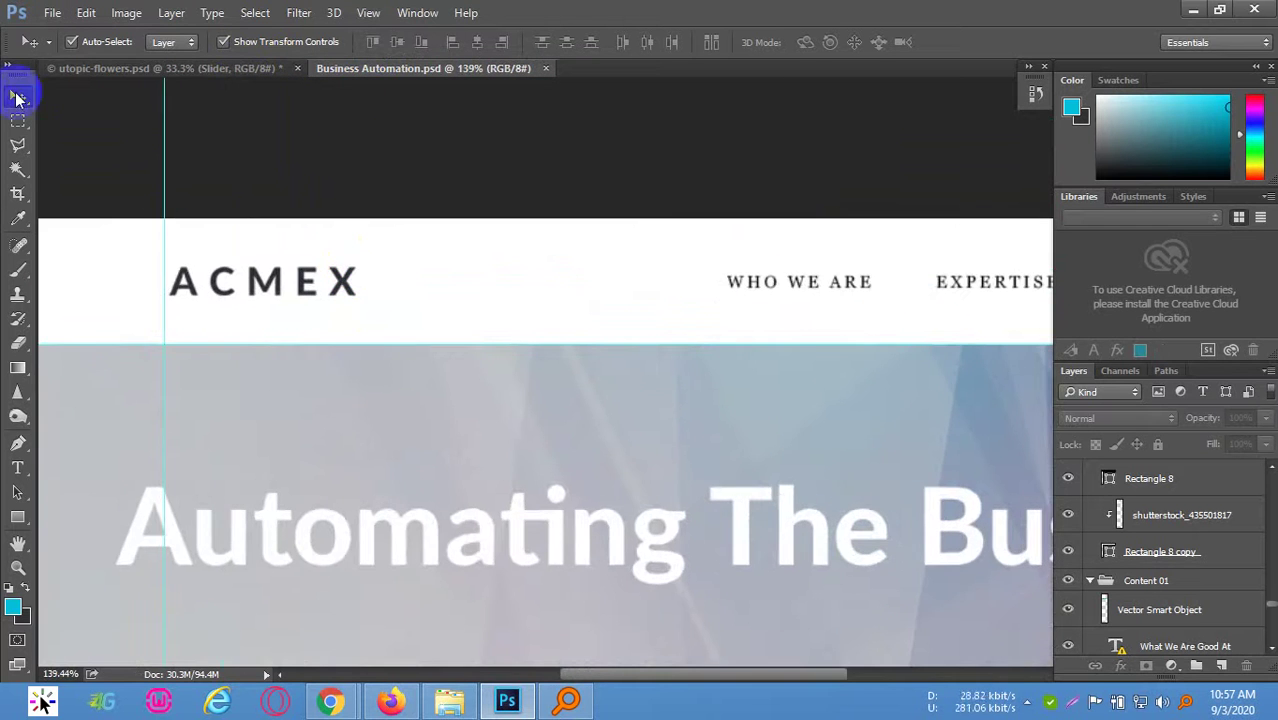
left_click(17, 97)
left_click(322, 151)
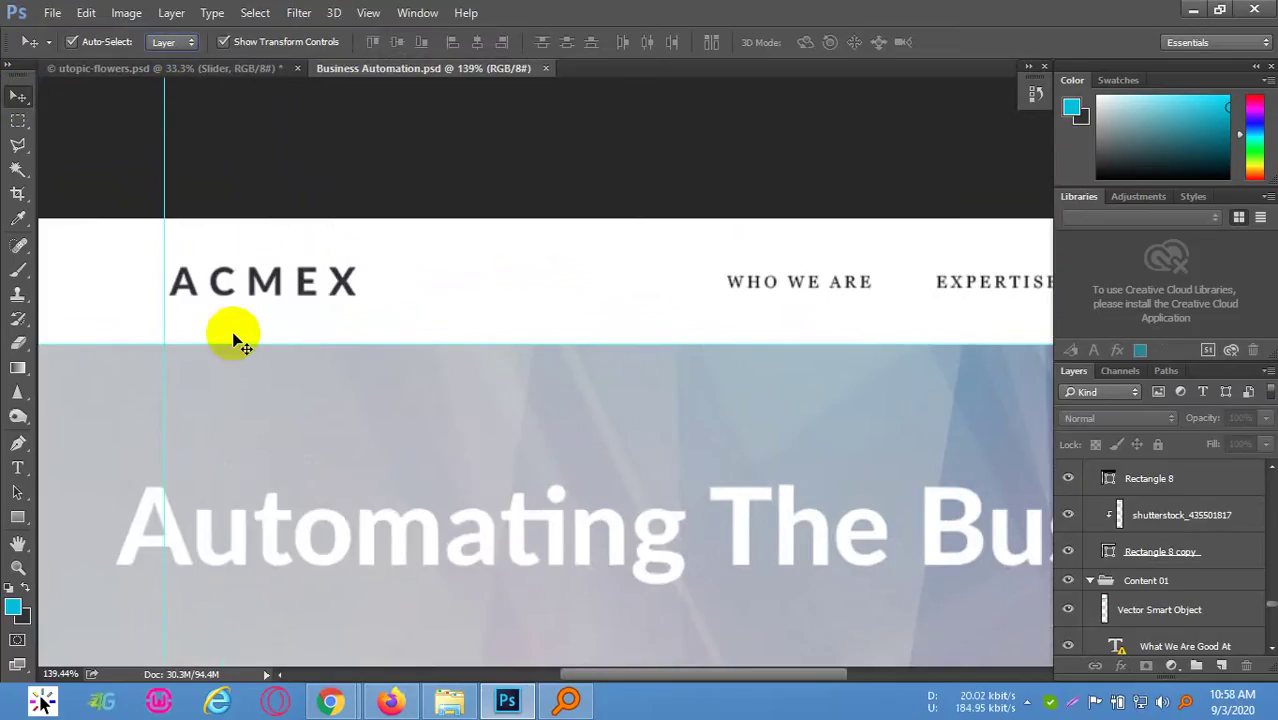
left_click(258, 286)
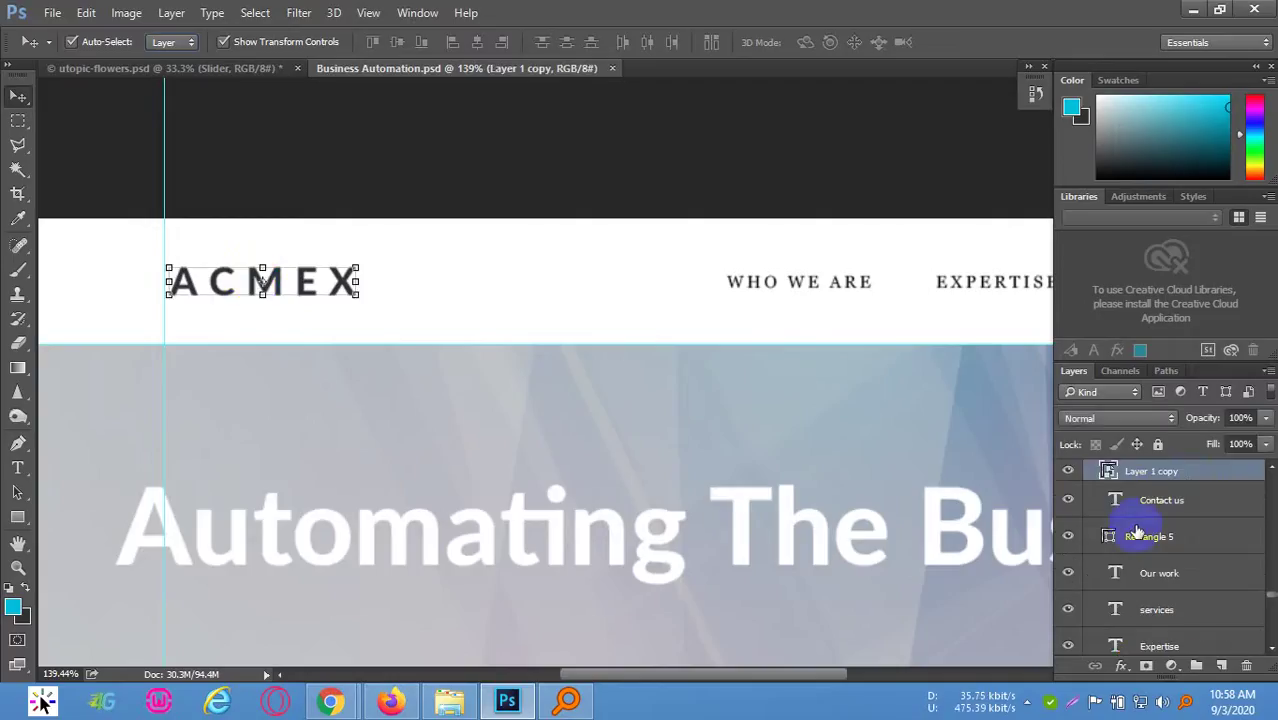
Toggle the ACMEX logo layer off and on, and isolate it by hiding all other layers
left_click(1068, 472)
left_click(1068, 472)
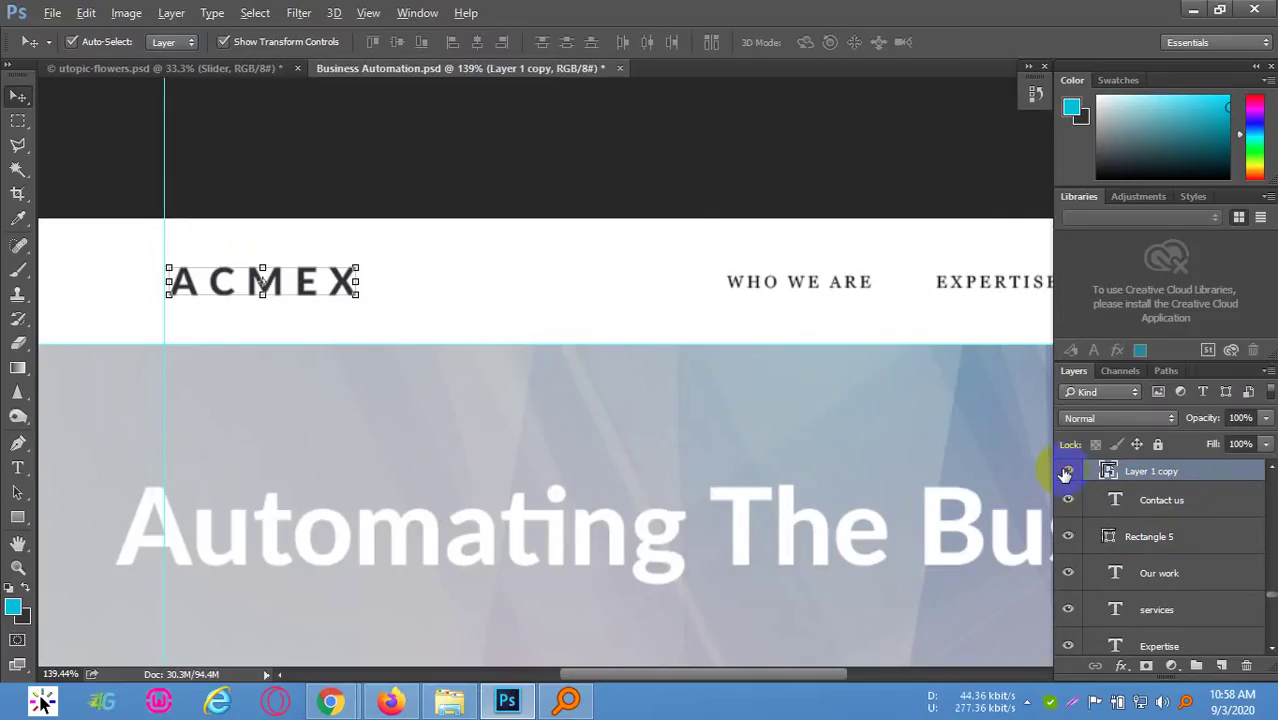
left_click(1066, 472, "alt")
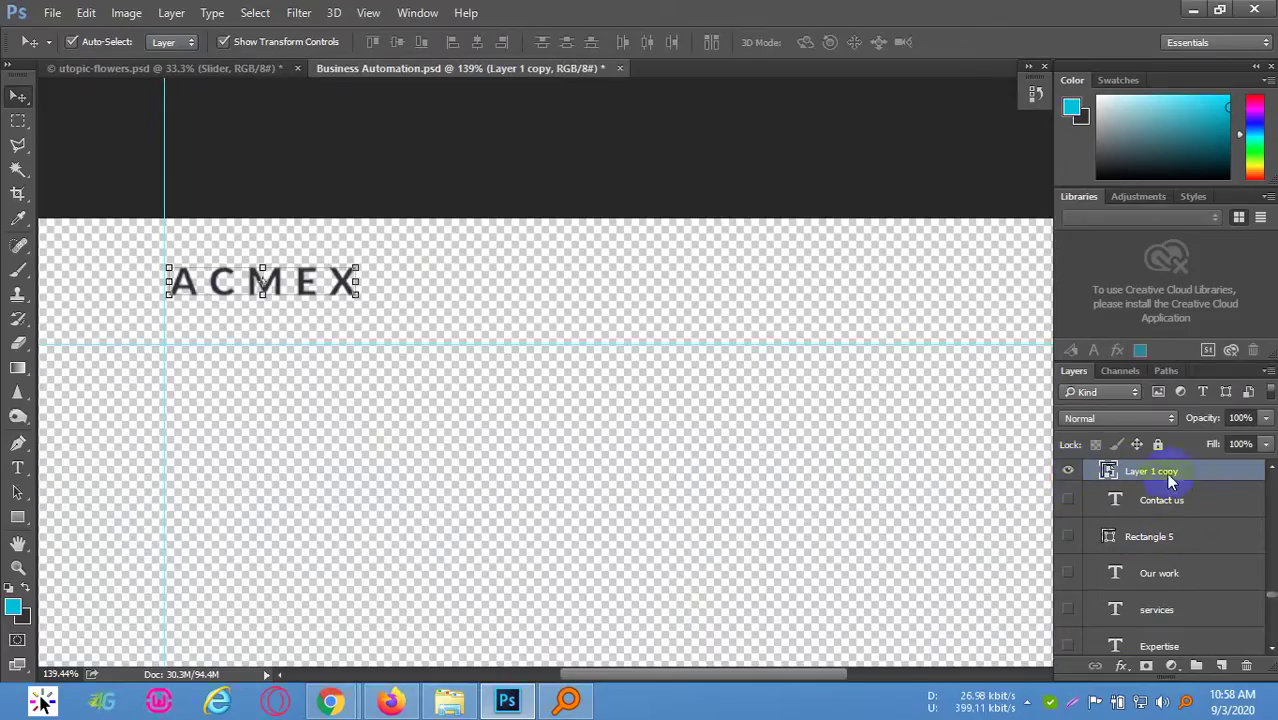
scroll(653, 494, "down", 1)
scroll(750, 408, "up", 4)
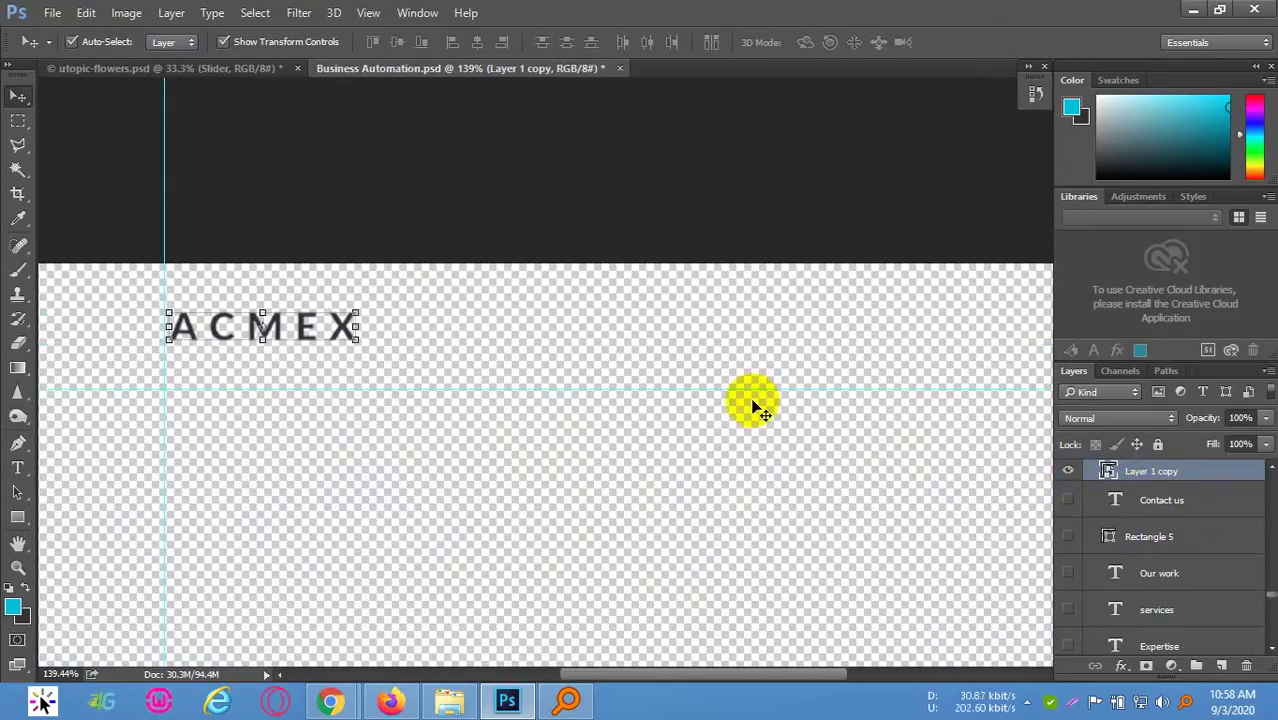
Trim the canvas of Business Automation.psd down to the ACMEX logo
key("ctrl")
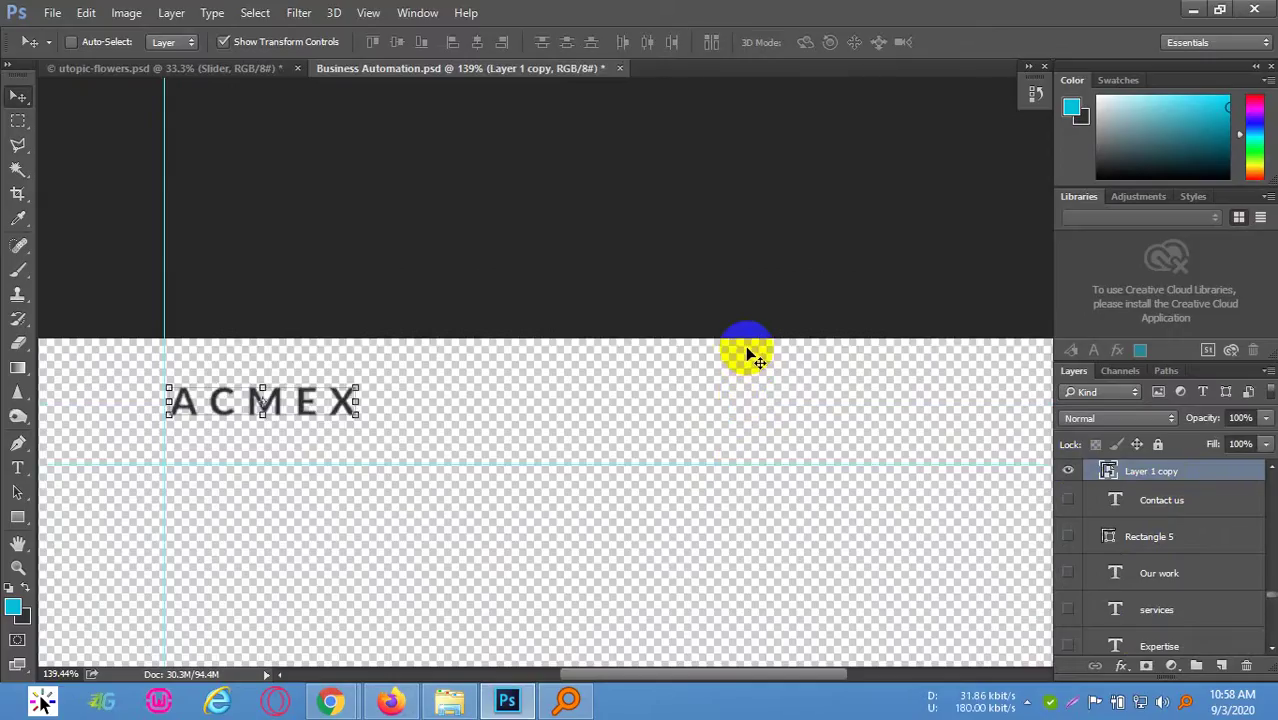
left_click_drag(609, 314, 459, 337)
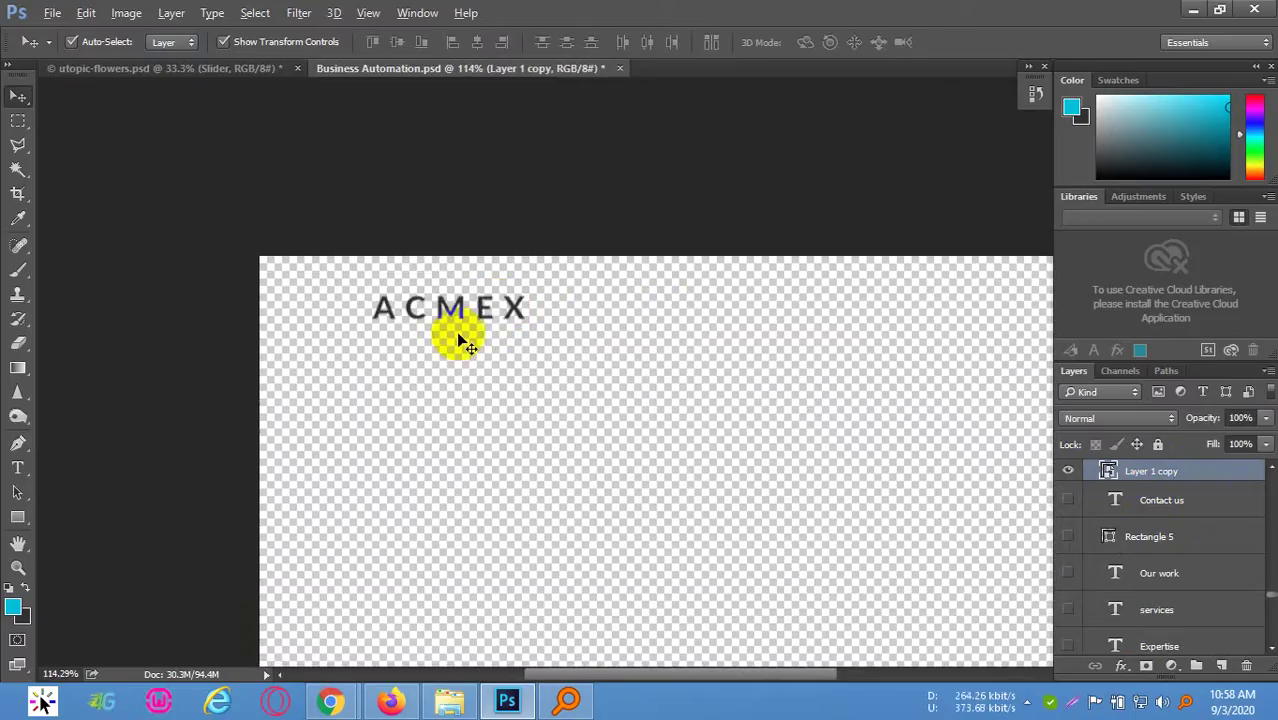
left_click(138, 18)
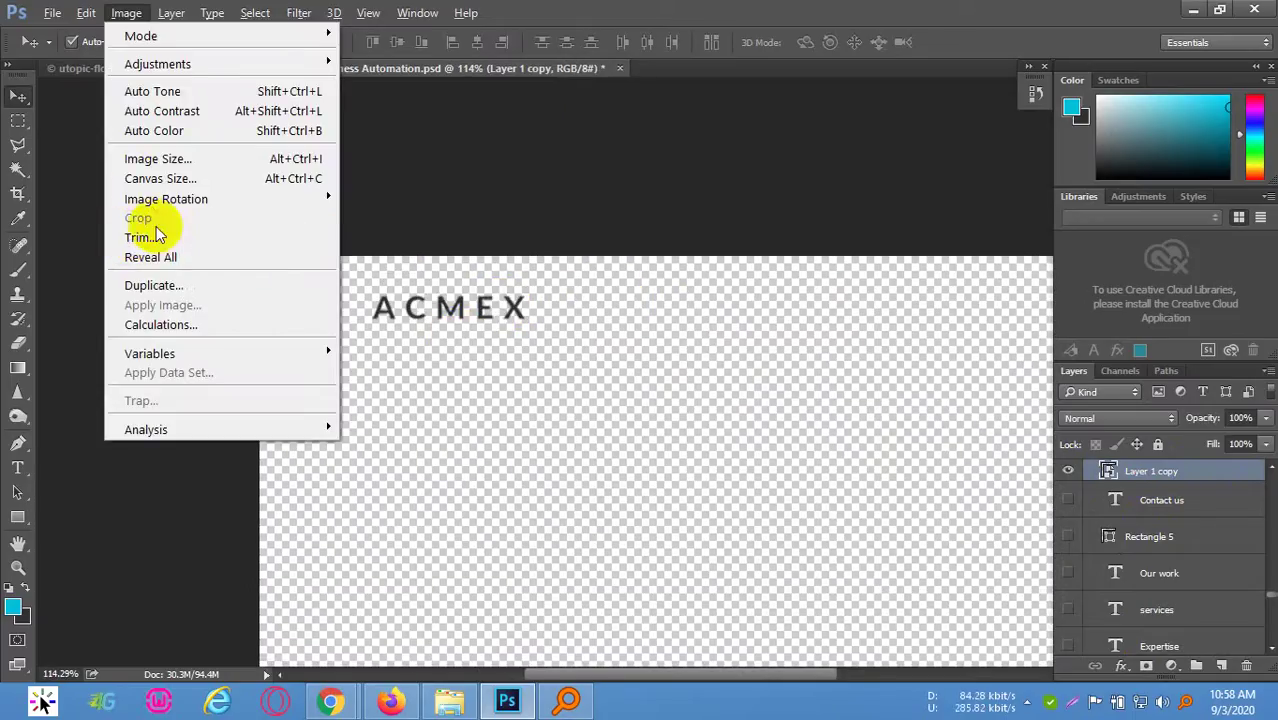
left_click(143, 234)
left_click(733, 203)
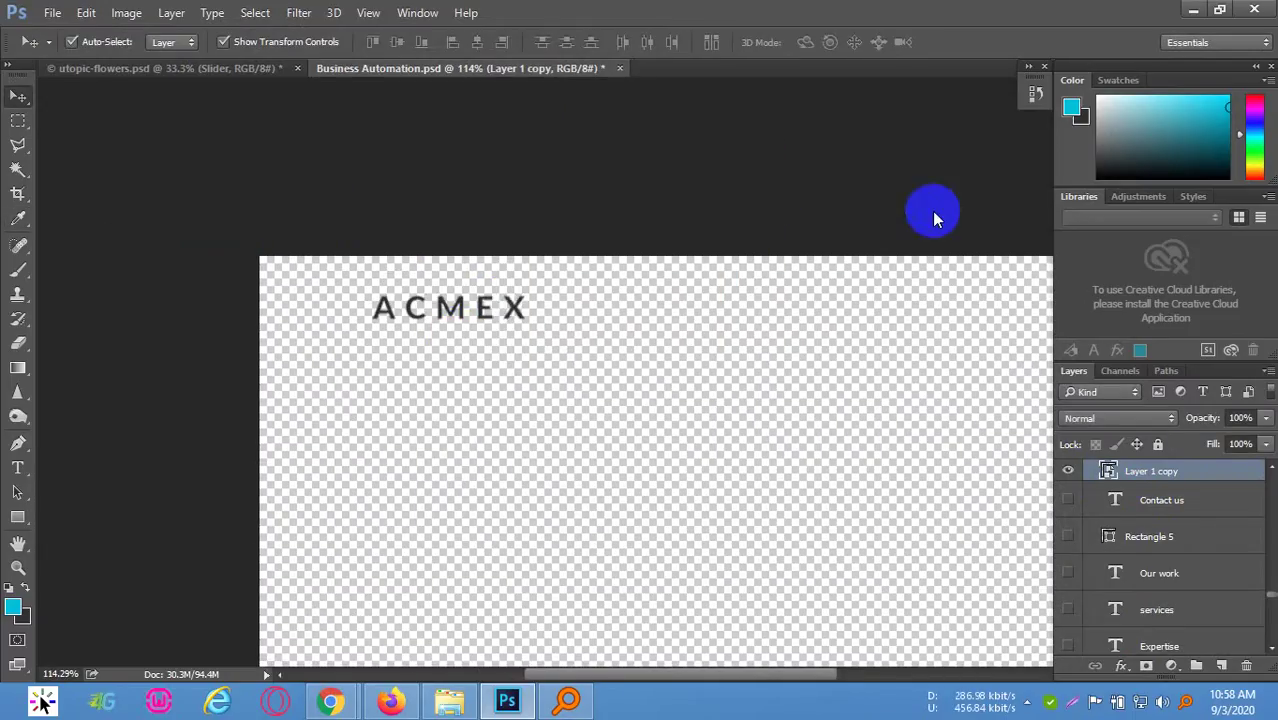
left_click(508, 297)
scroll(699, 371, "up", 5)
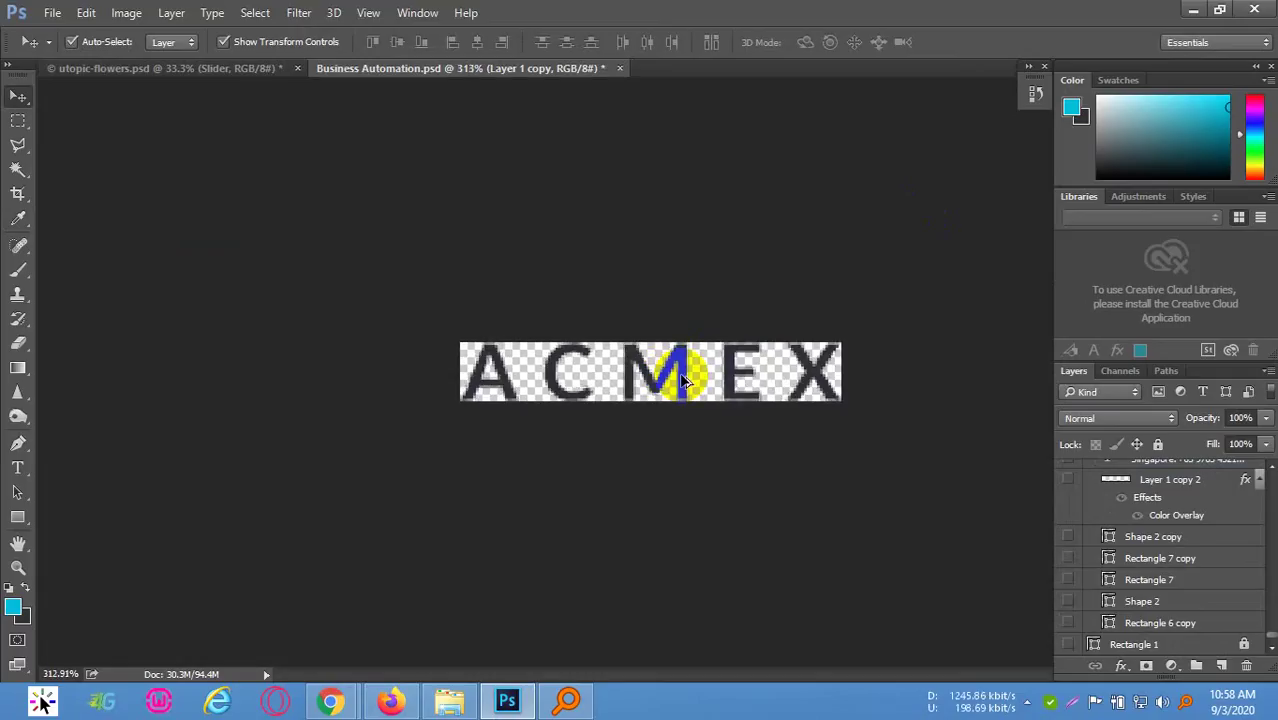
scroll(665, 366, "down", 5)
scroll(665, 386, "up", 2)
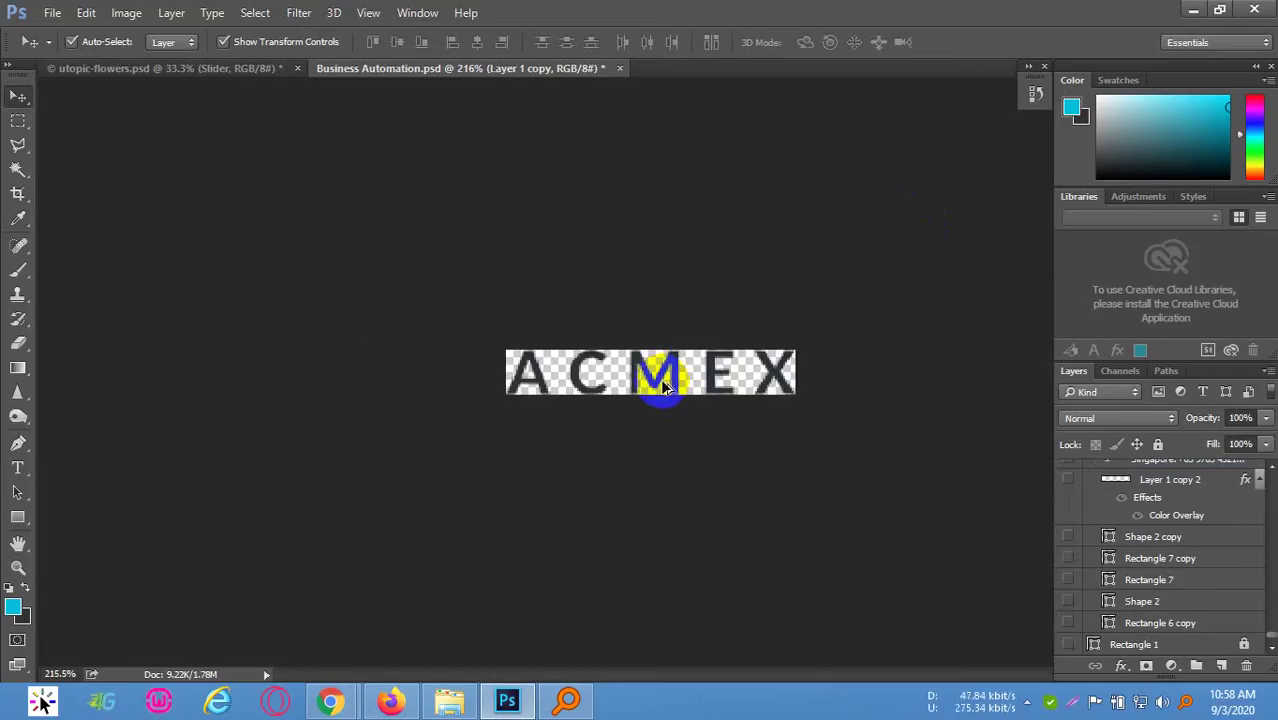
scroll(662, 371, "down", 1)
left_click(827, 249)
left_click(52, 13)
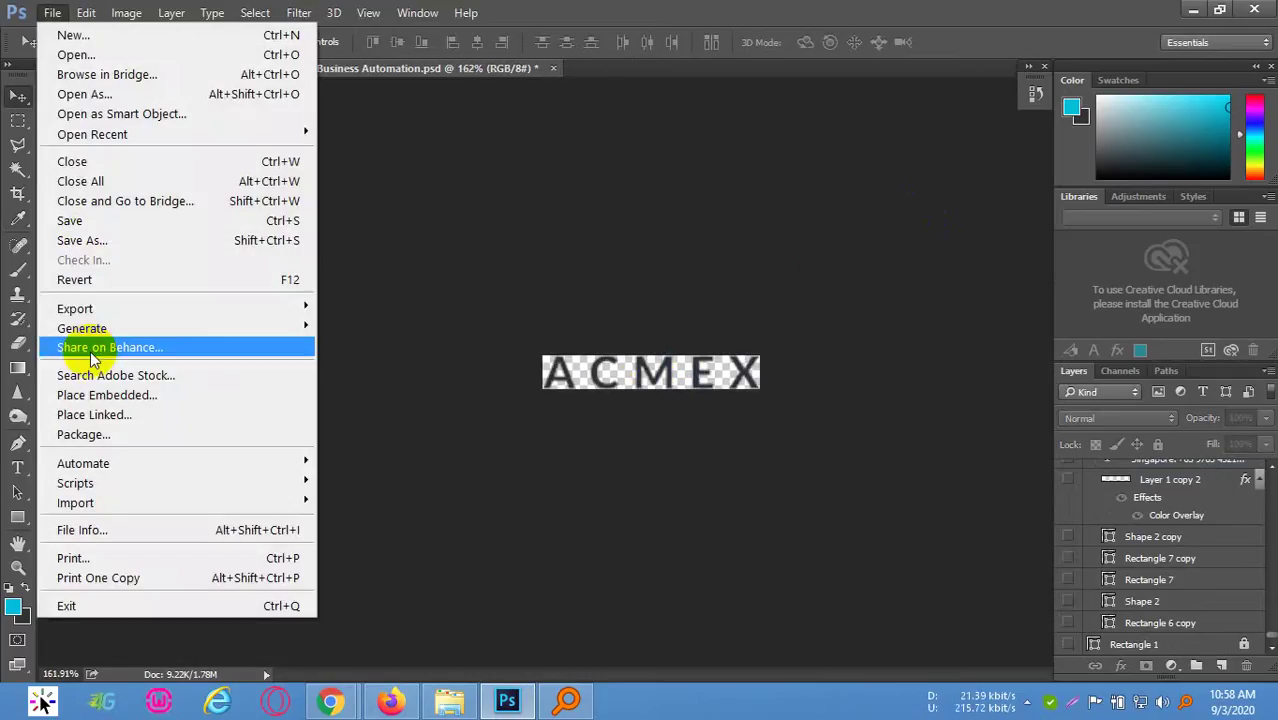
mouse_move(113, 330)
mouse_move(145, 309)
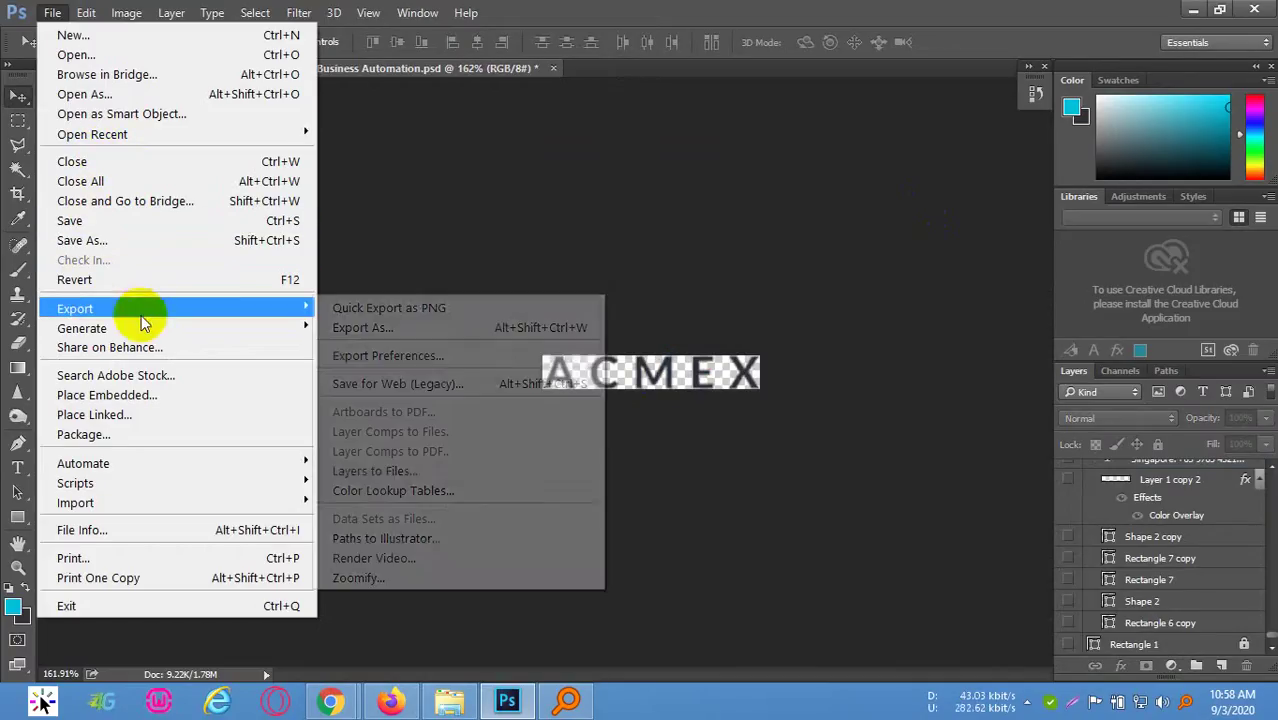
left_click(740, 258)
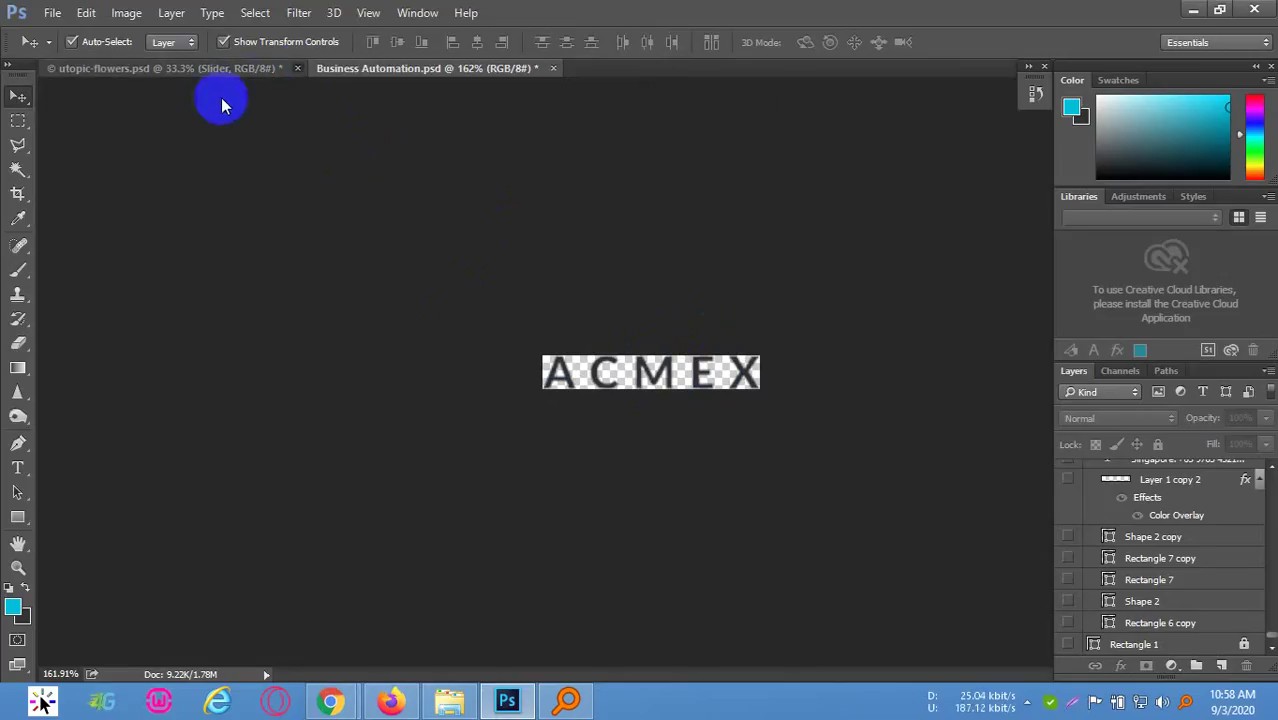
Close the utopic-flowers.psd document
left_click(218, 69)
key("ctrl+w")
left_click(624, 263)
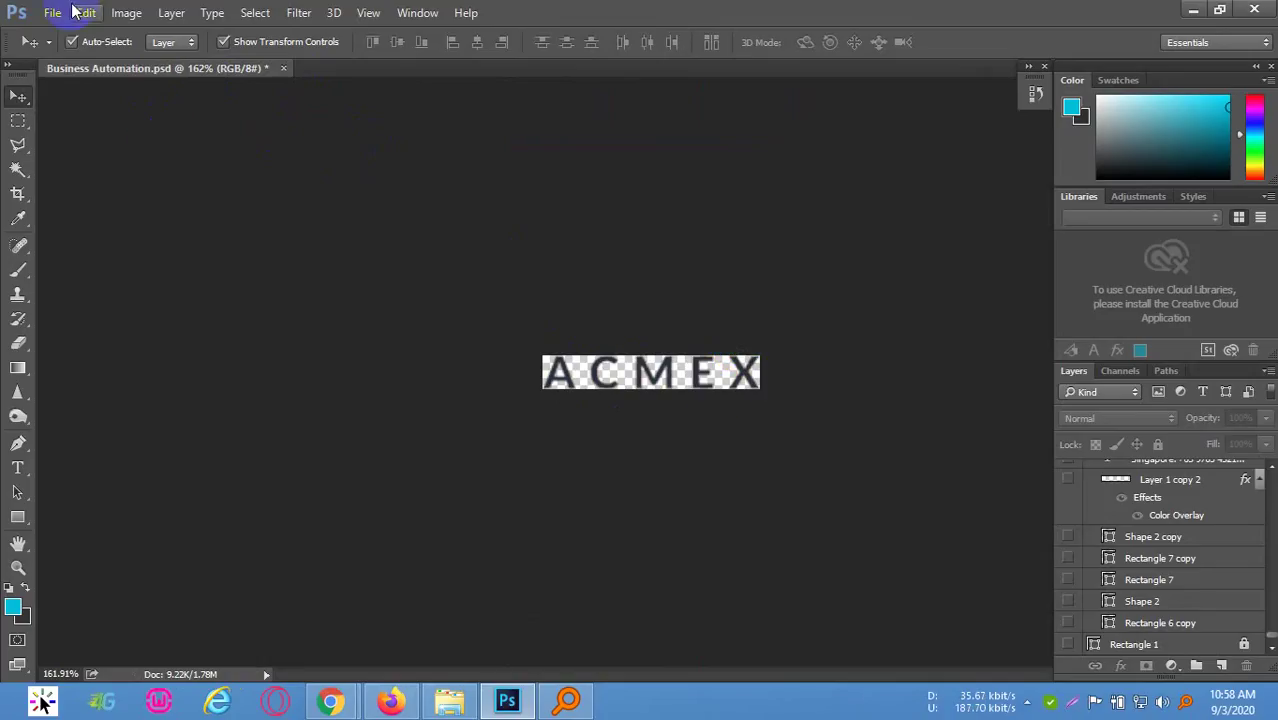
Start a Save for Web export of the trimmed ACMEX logo and set the file format to PNG-24
left_click(50, 14)
mouse_move(91, 308)
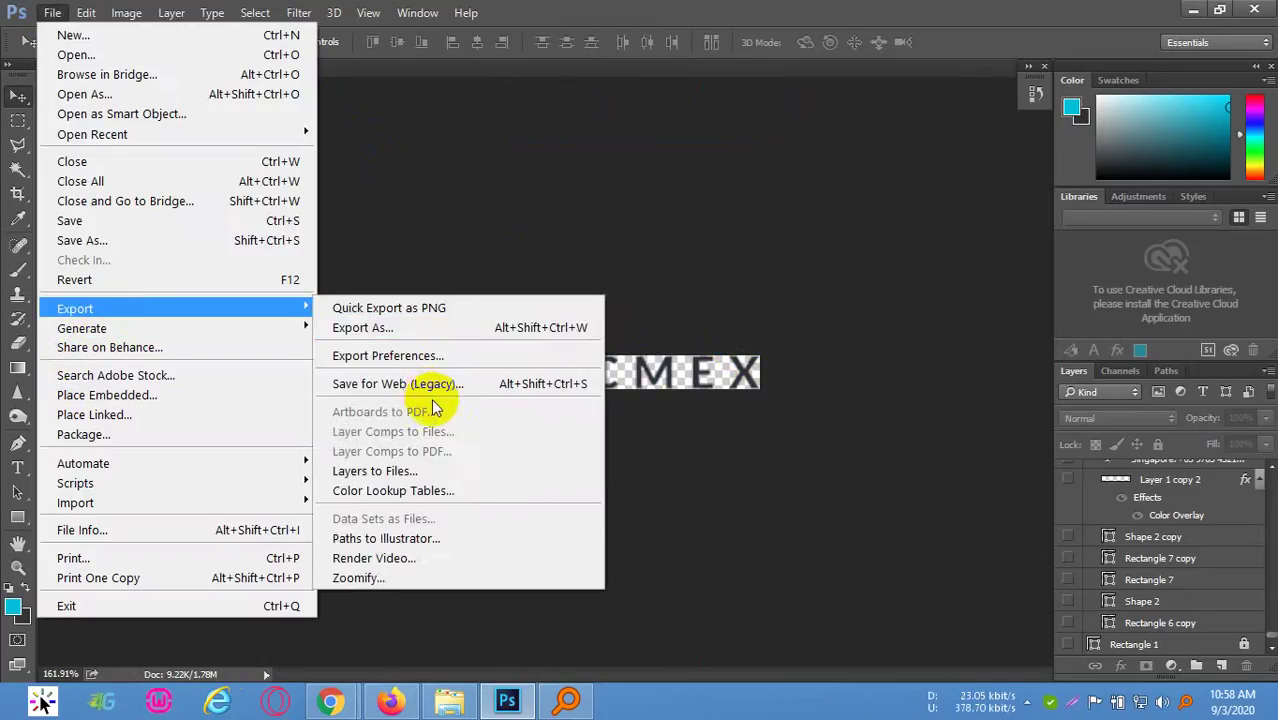
left_click(423, 388)
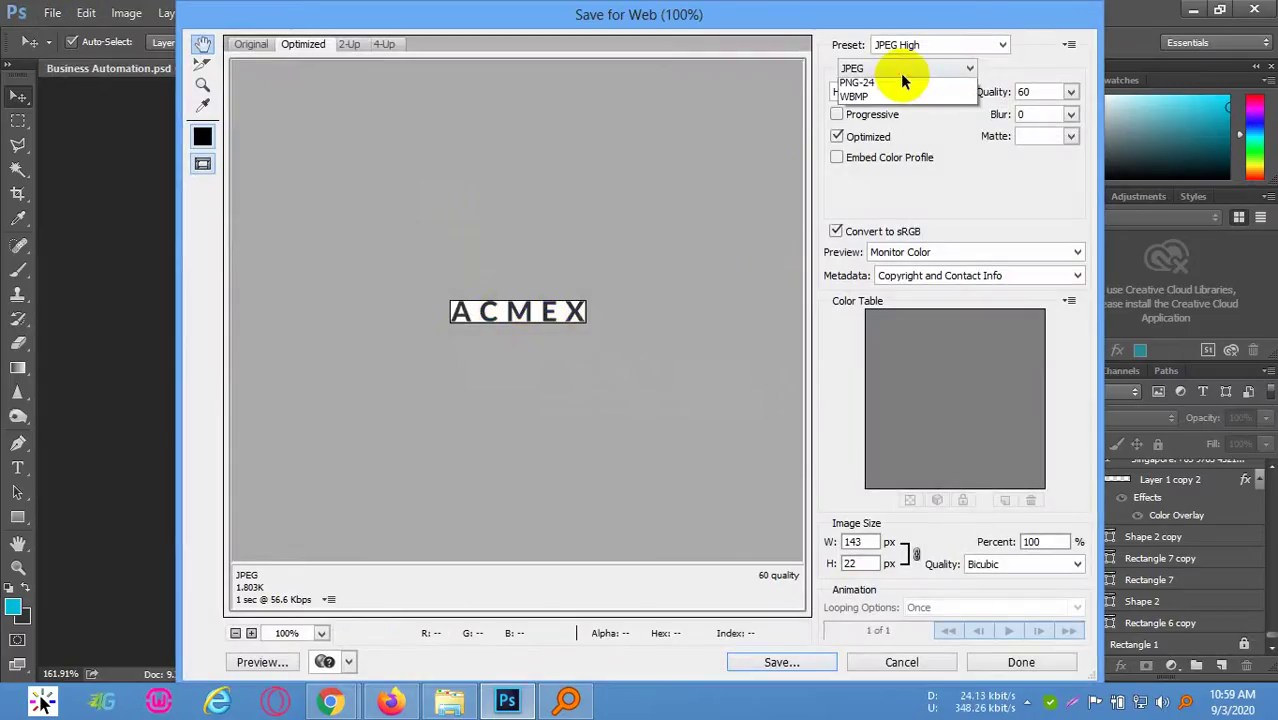
left_click(885, 125)
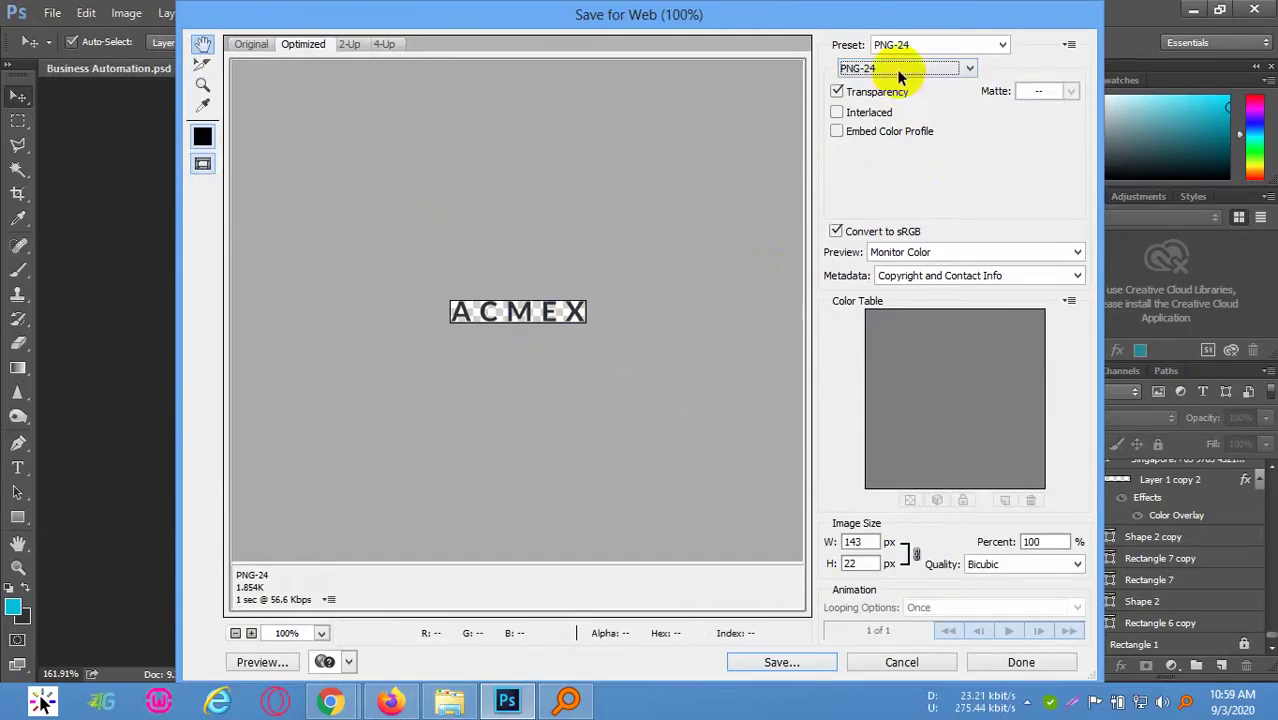
left_click(893, 128)
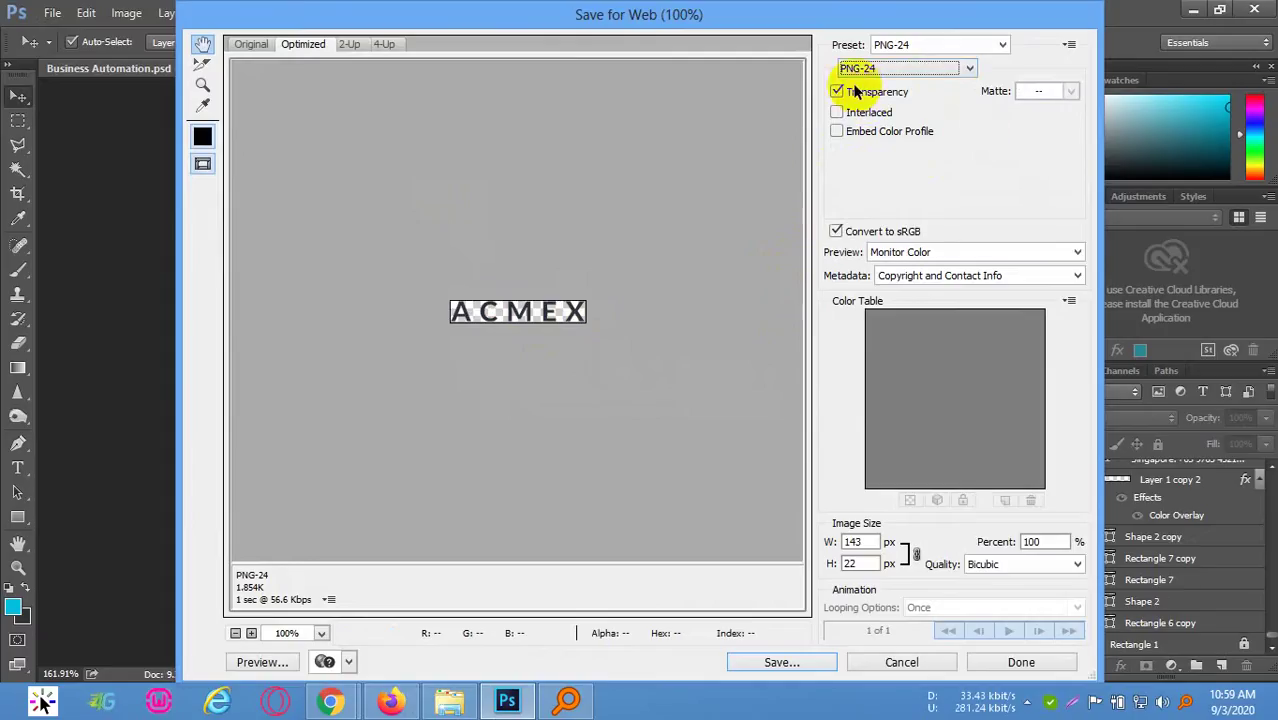
scroll(894, 419, "down", 1)
left_click(880, 509)
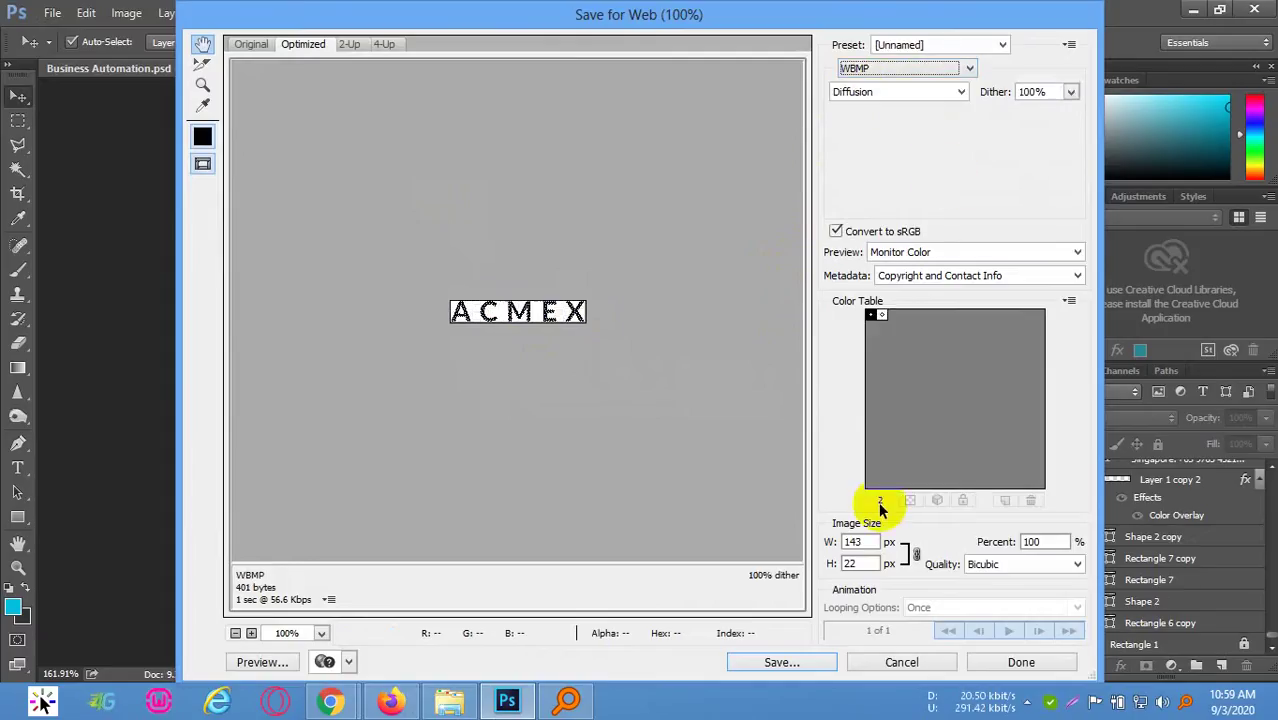
left_click(904, 72)
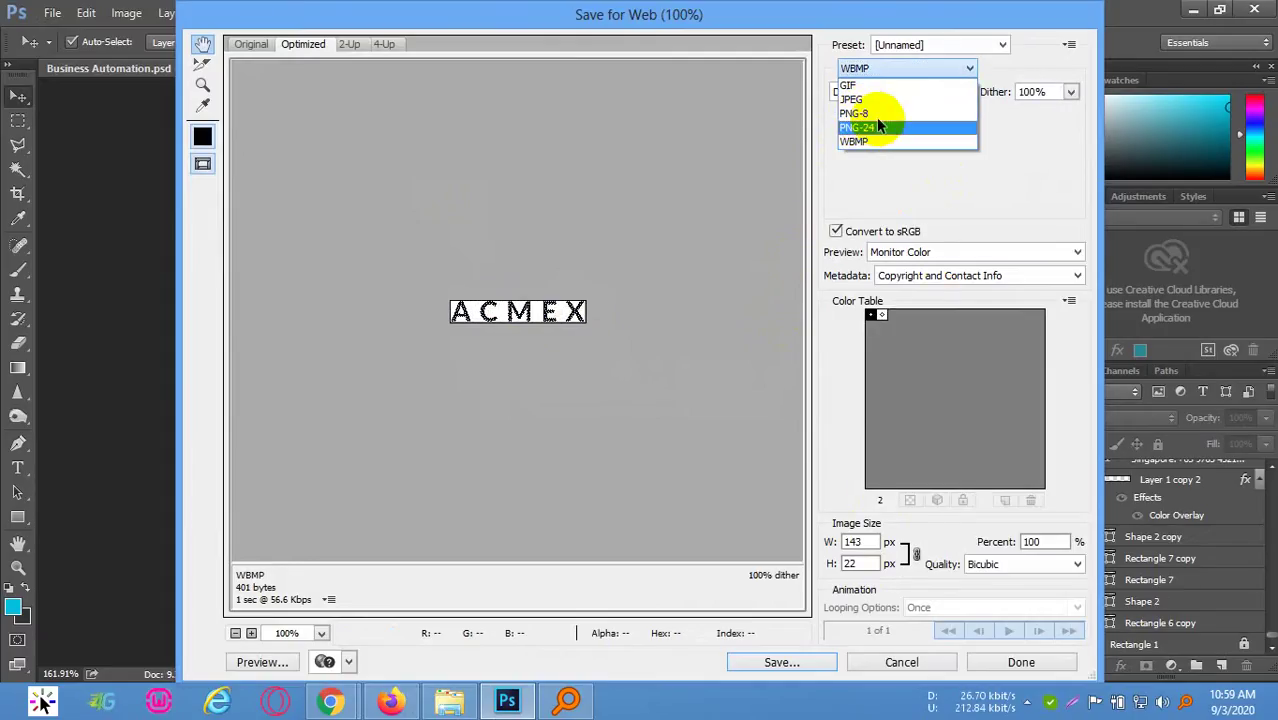
left_click(985, 177)
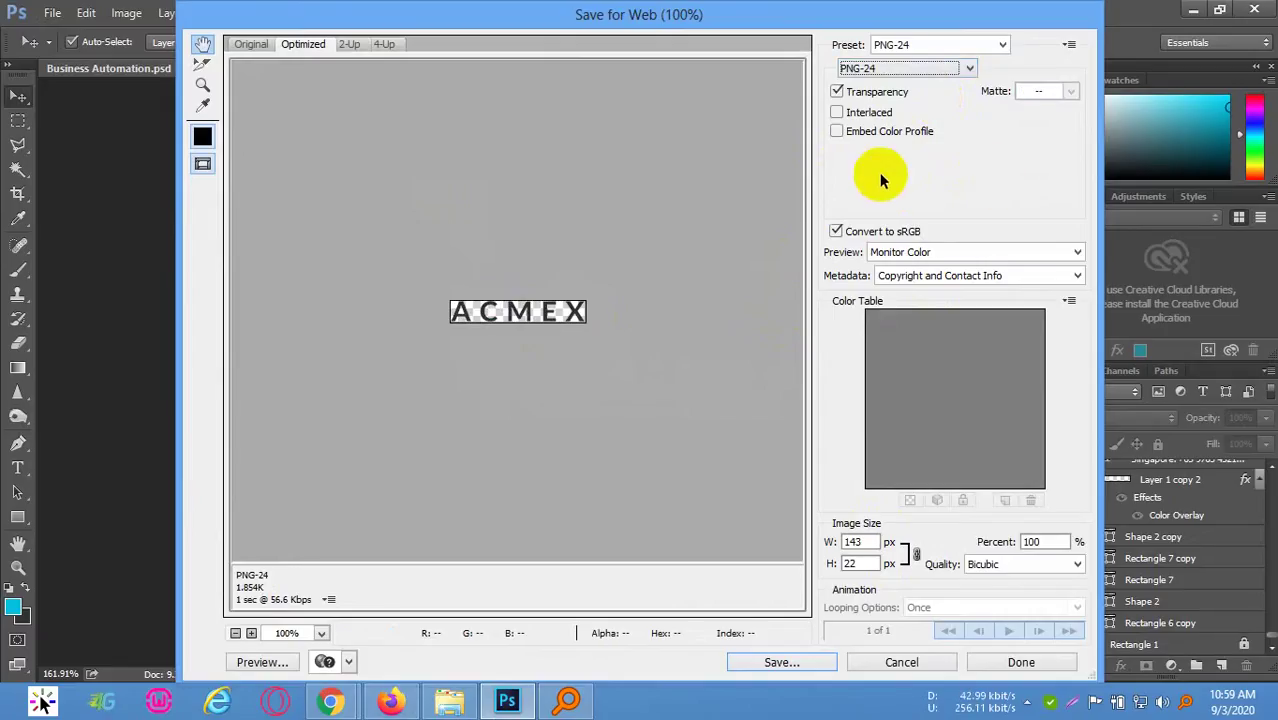
Choose the class 16 folder inside Web Dev Maymanshingh on the PERSONAL (E:) drive as the location for saving the optimized logo
left_click(790, 660)
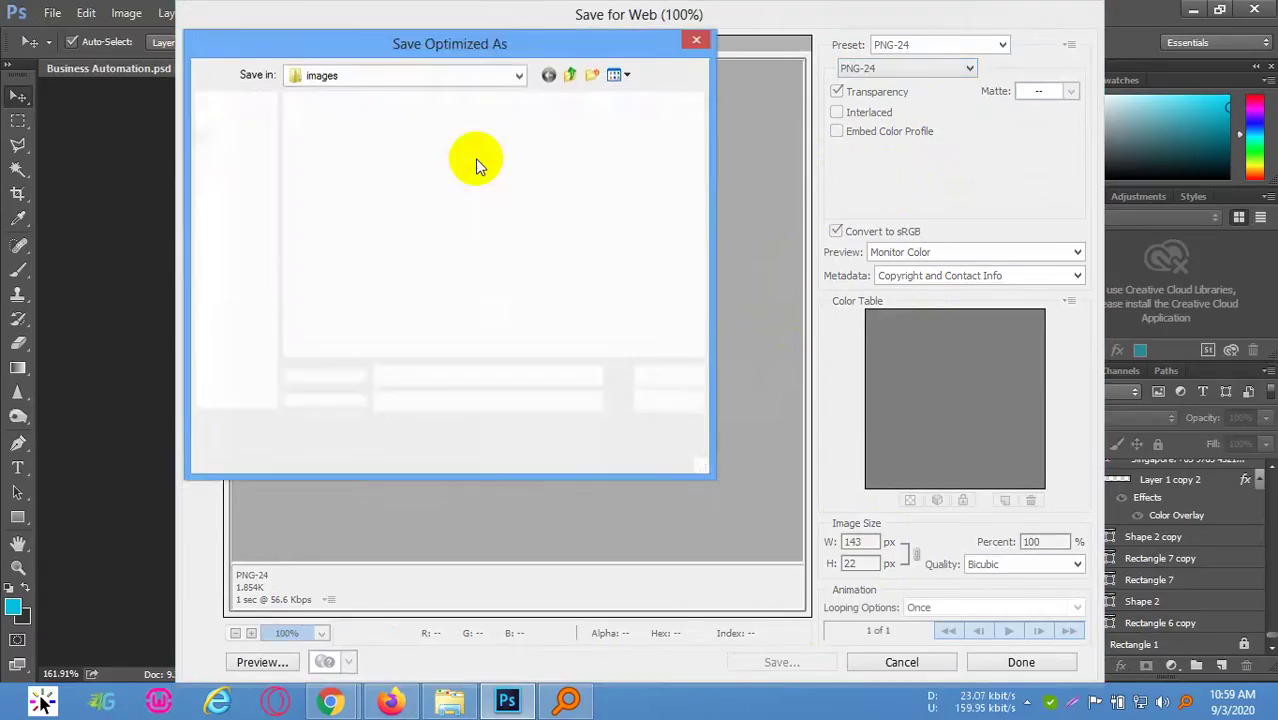
left_click(235, 180)
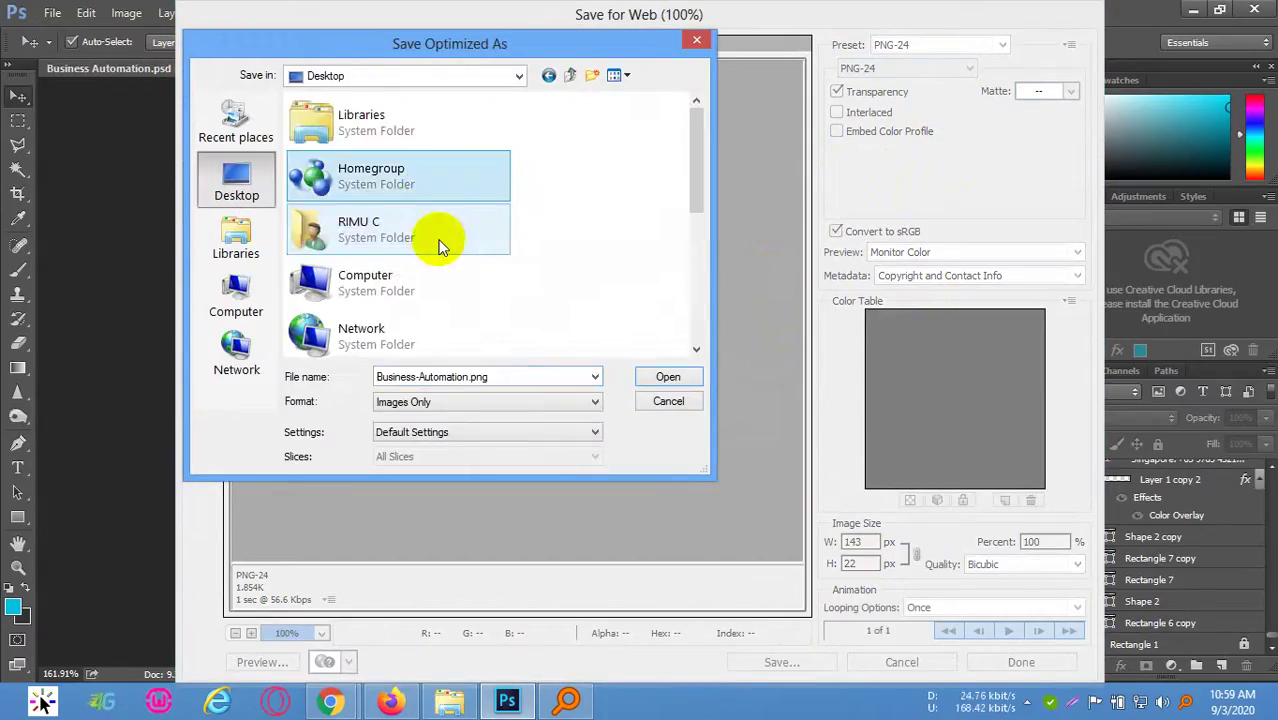
scroll(428, 228, "down", 3)
scroll(400, 220, "up", 3)
left_click(398, 218)
double_click(398, 218)
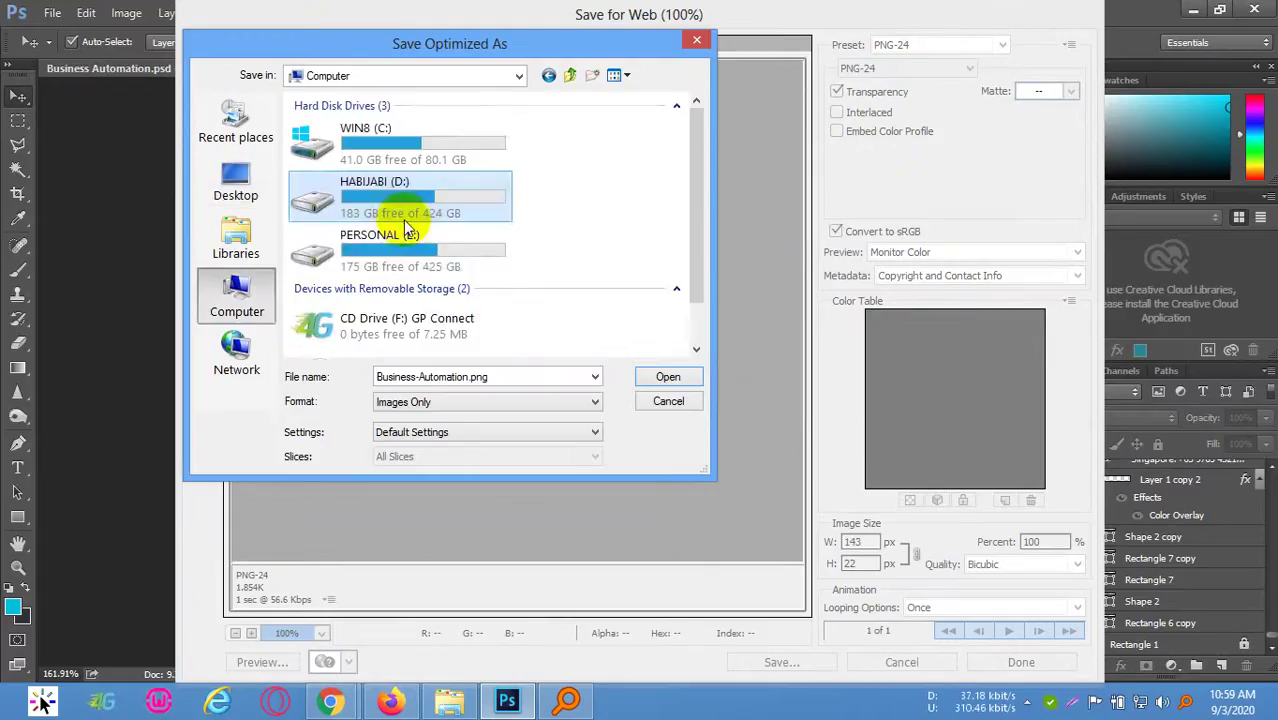
scroll(405, 215, "down", 1)
double_click(412, 204)
scroll(440, 265, "down", 4)
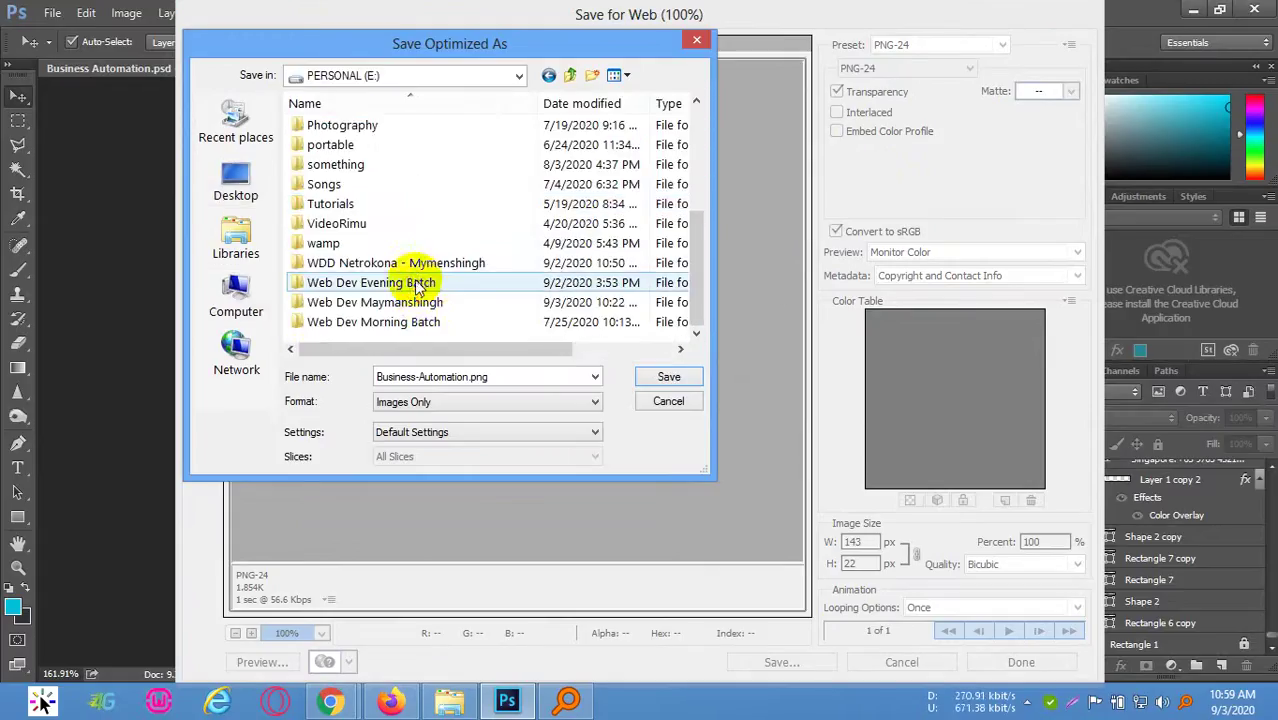
double_click(424, 302)
scroll(399, 300, "down", 1)
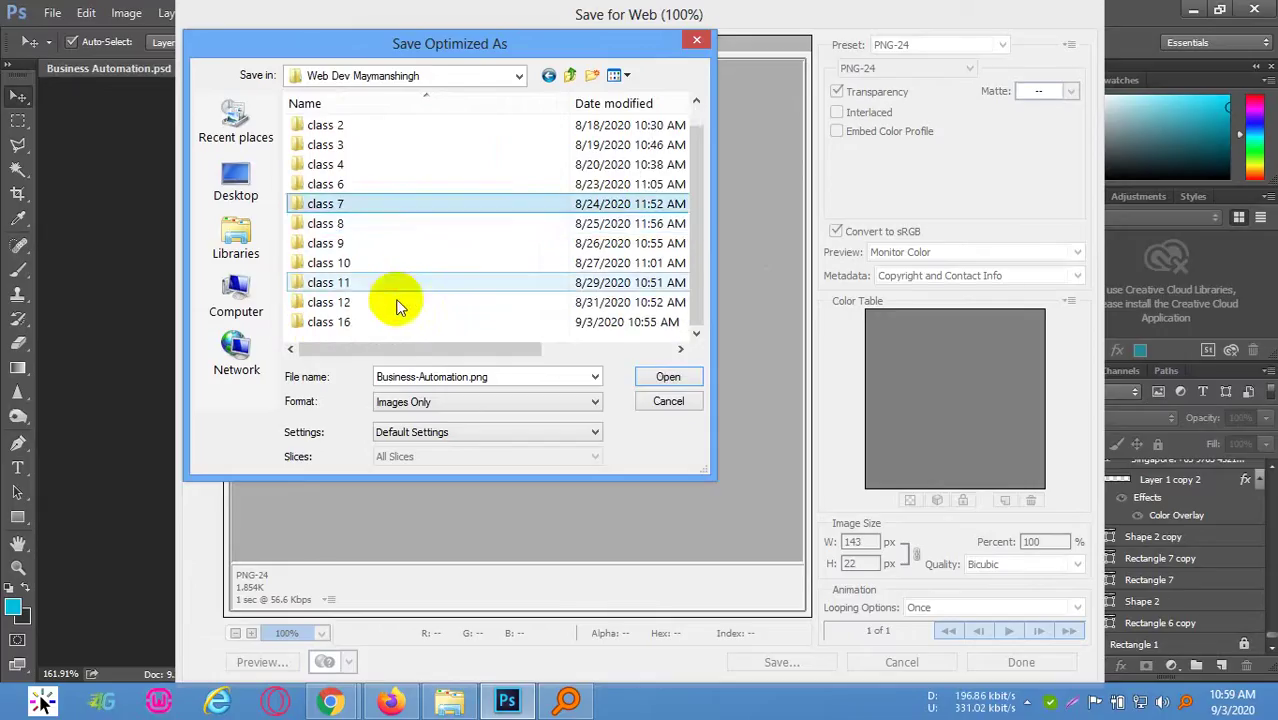
double_click(371, 320)
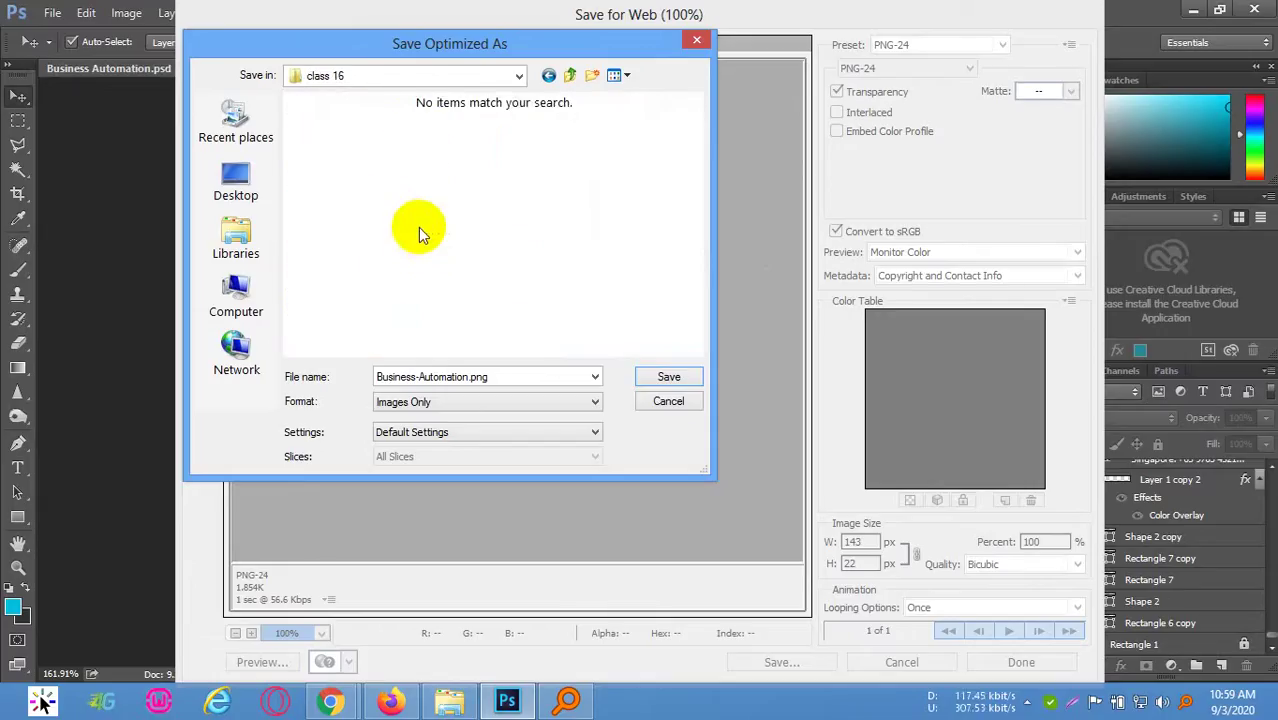
Create a folder named images in class 16 and save the optimized logo in it as logo.png
left_click(592, 75)
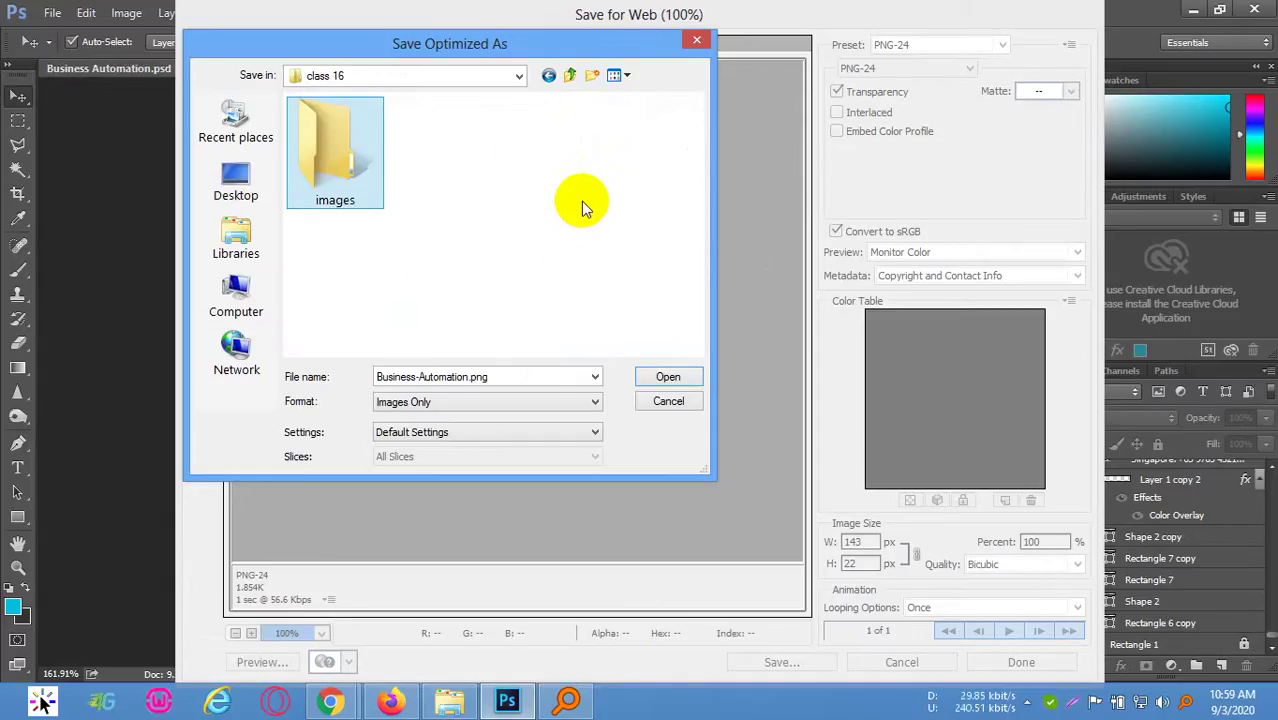
key("Return")
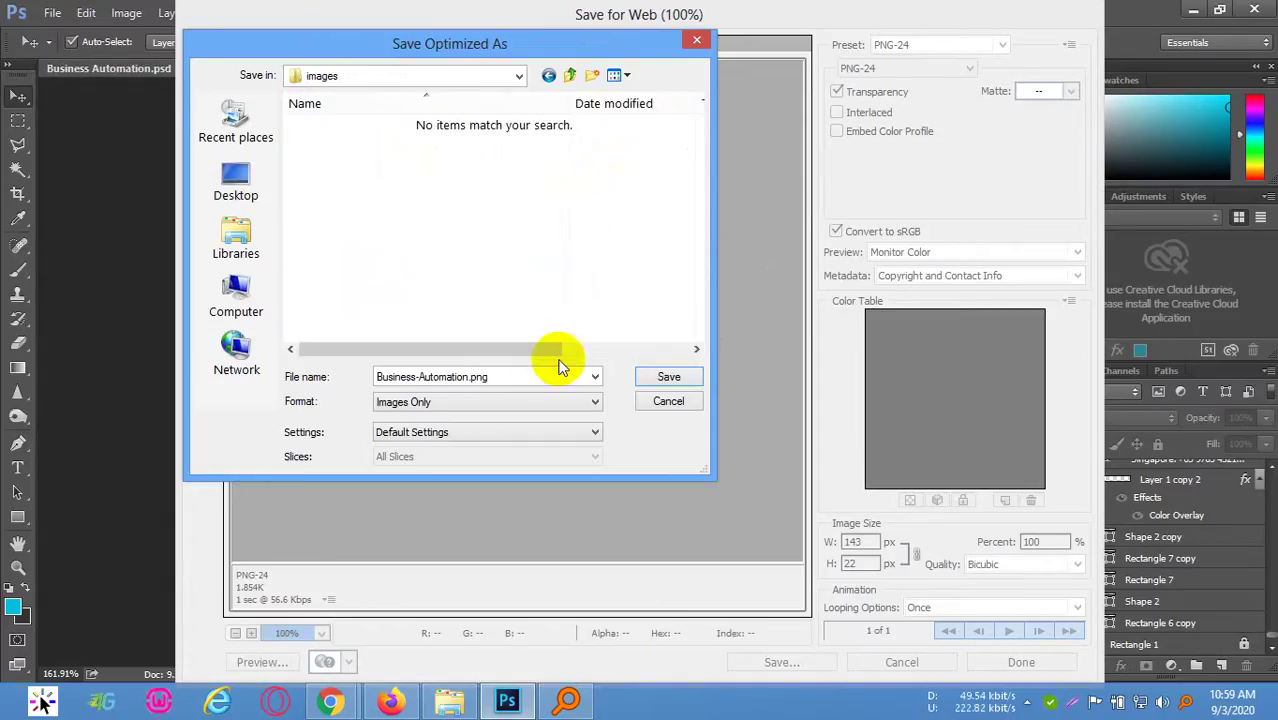
left_click(509, 378)
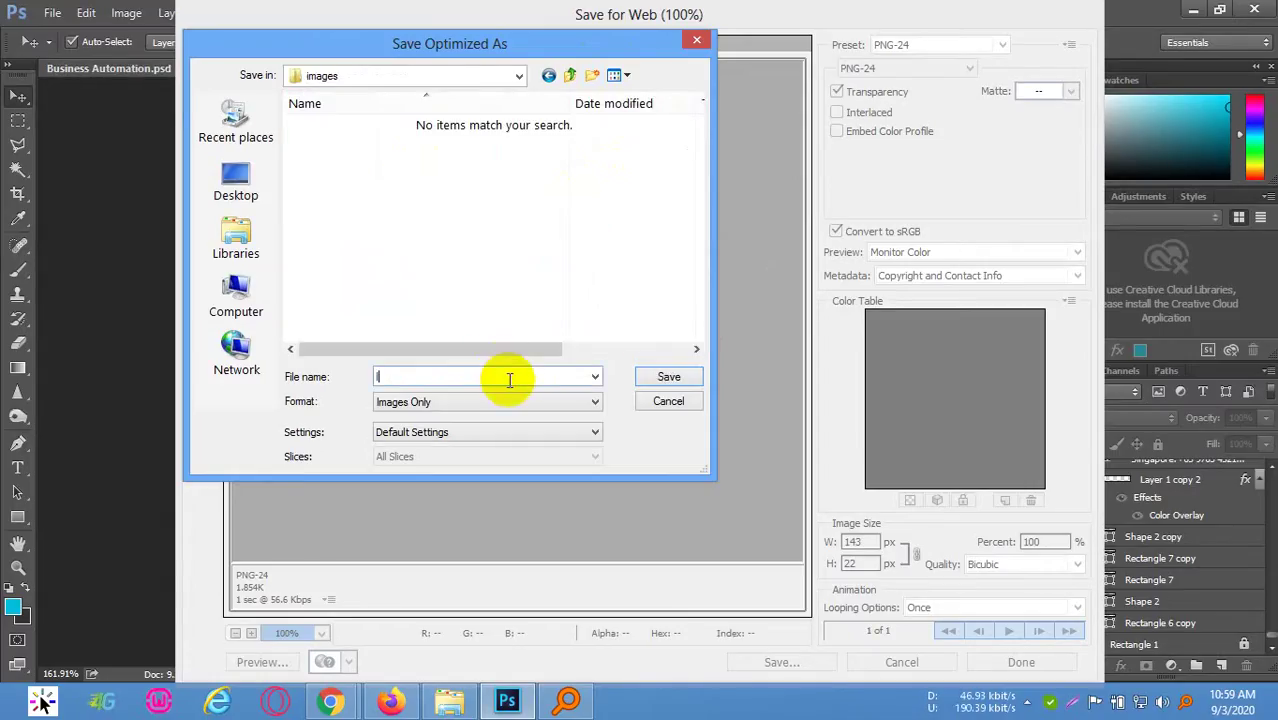
key("Return")
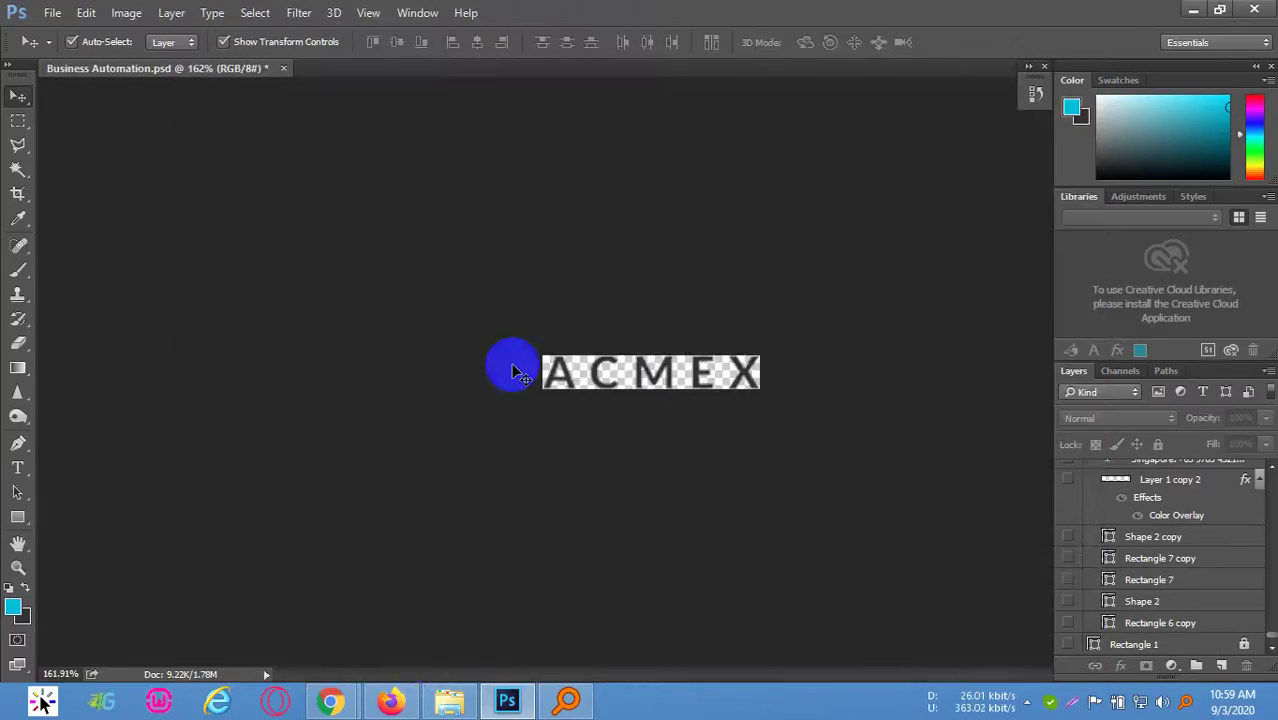
Switch to File Explorer and check the exported logo.png from the images folder in the photo viewer, then return to Photoshop
left_click(449, 700)
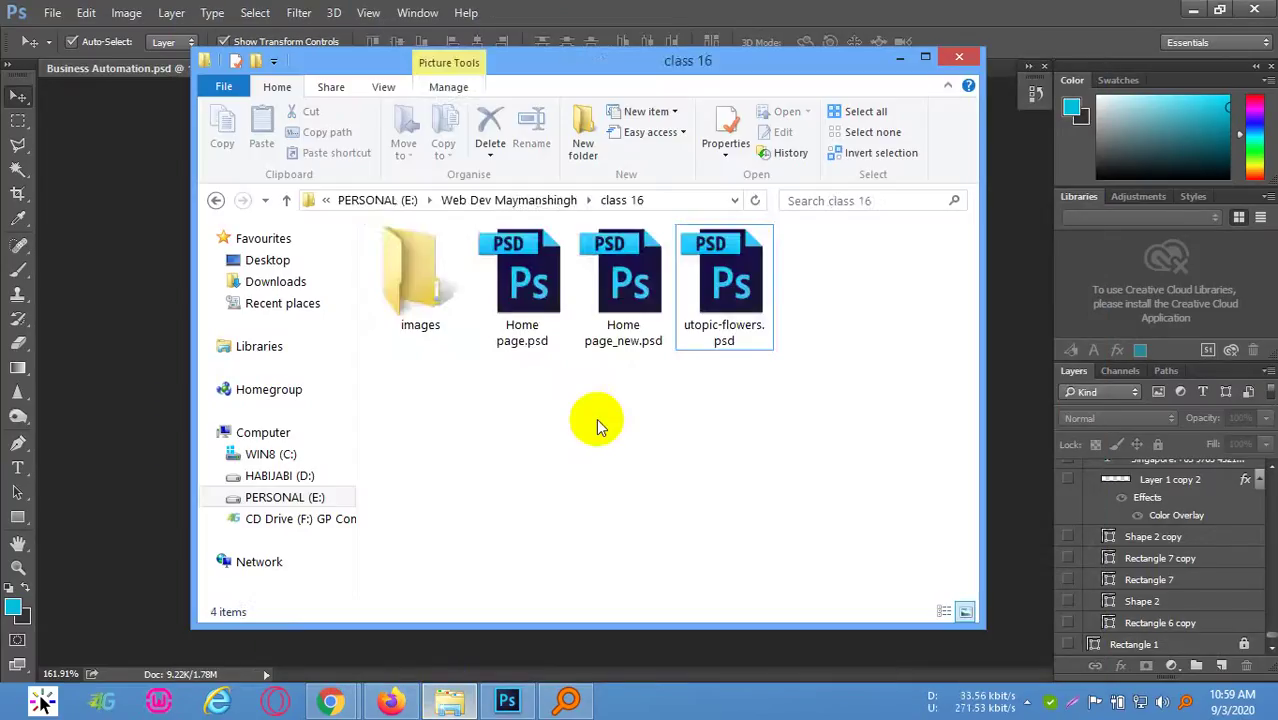
double_click(408, 274)
double_click(445, 300)
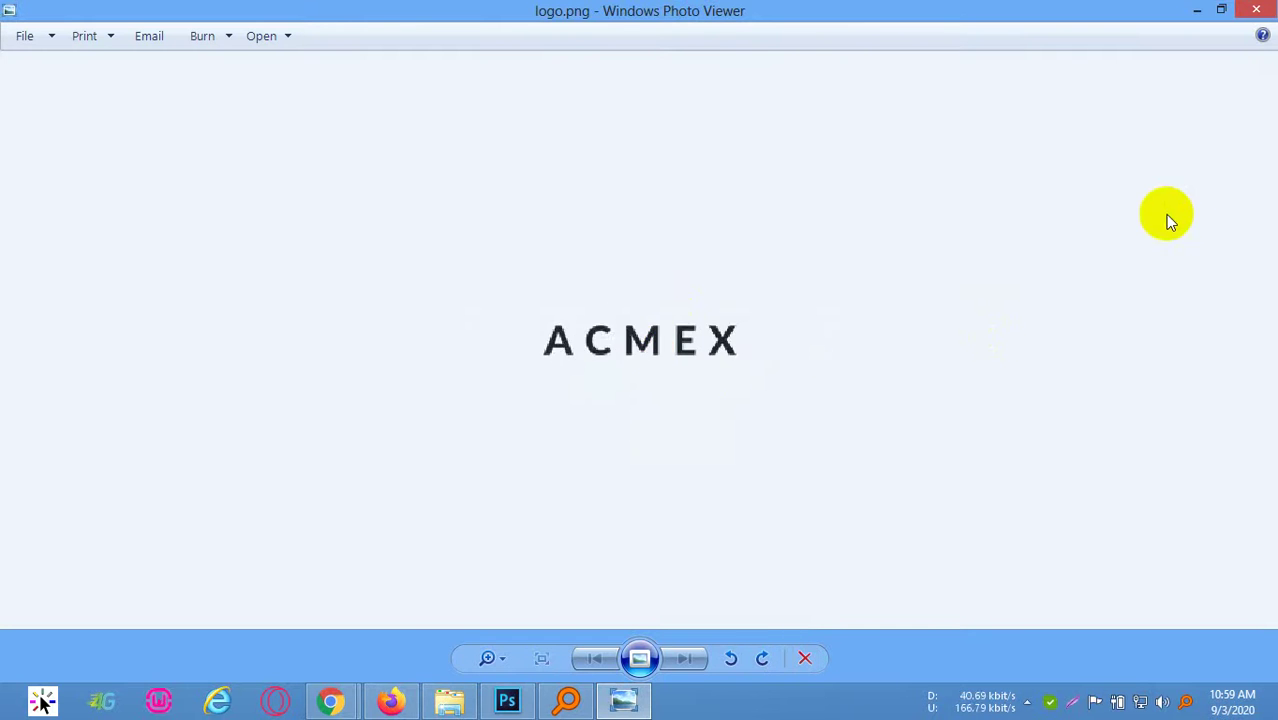
left_click(1256, 9)
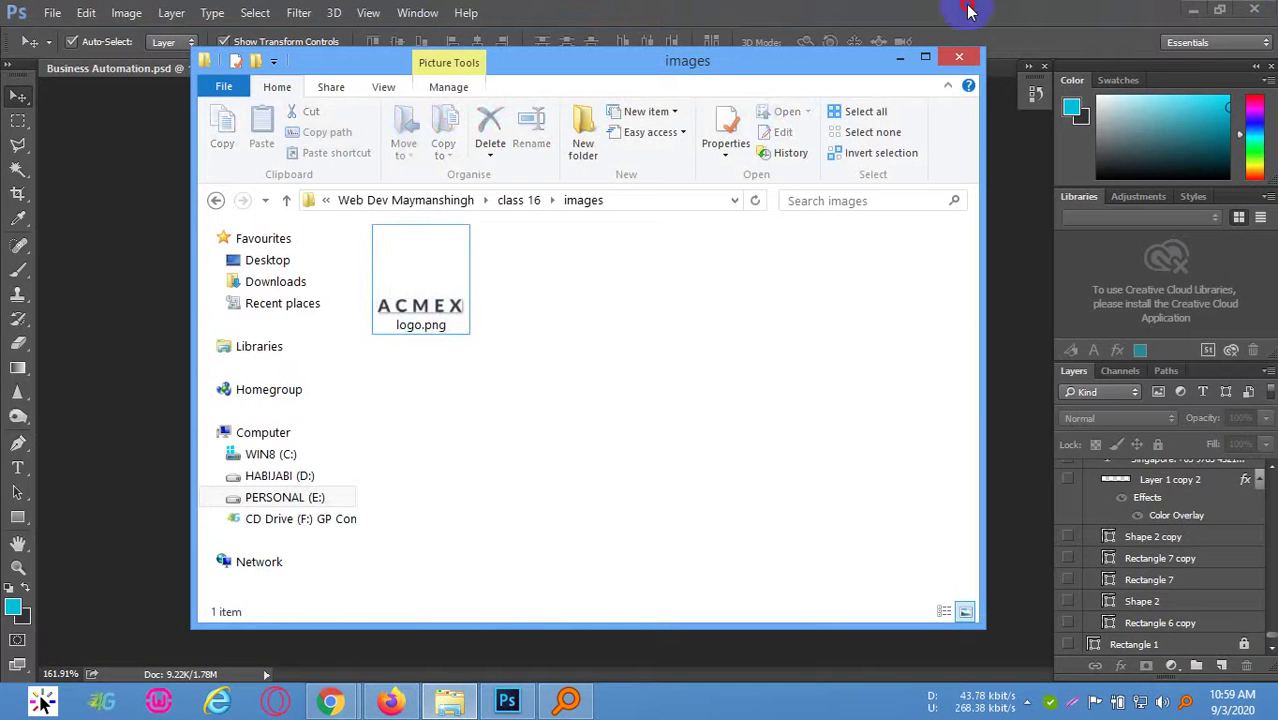
left_click(968, 16)
Restore Business Automation.psd to its opening History snapshot to bring back the full page design
left_click(1035, 68)
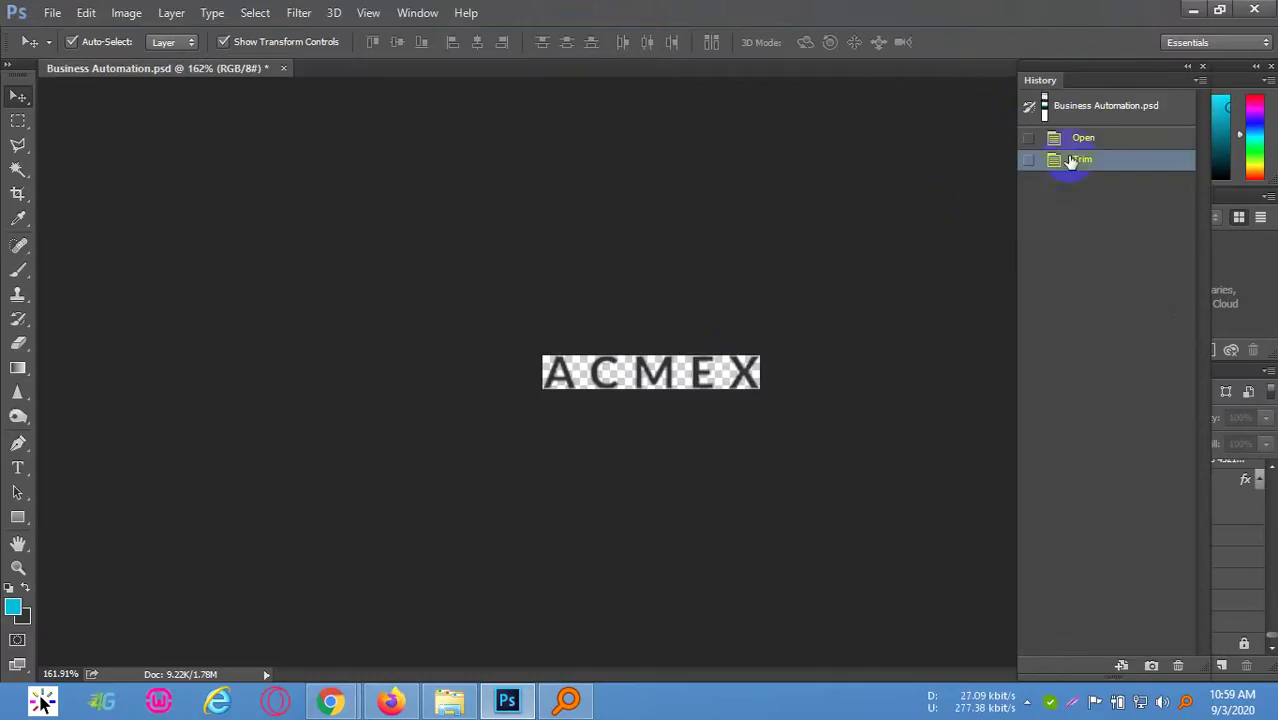
left_click_drag(1121, 68, 984, 64)
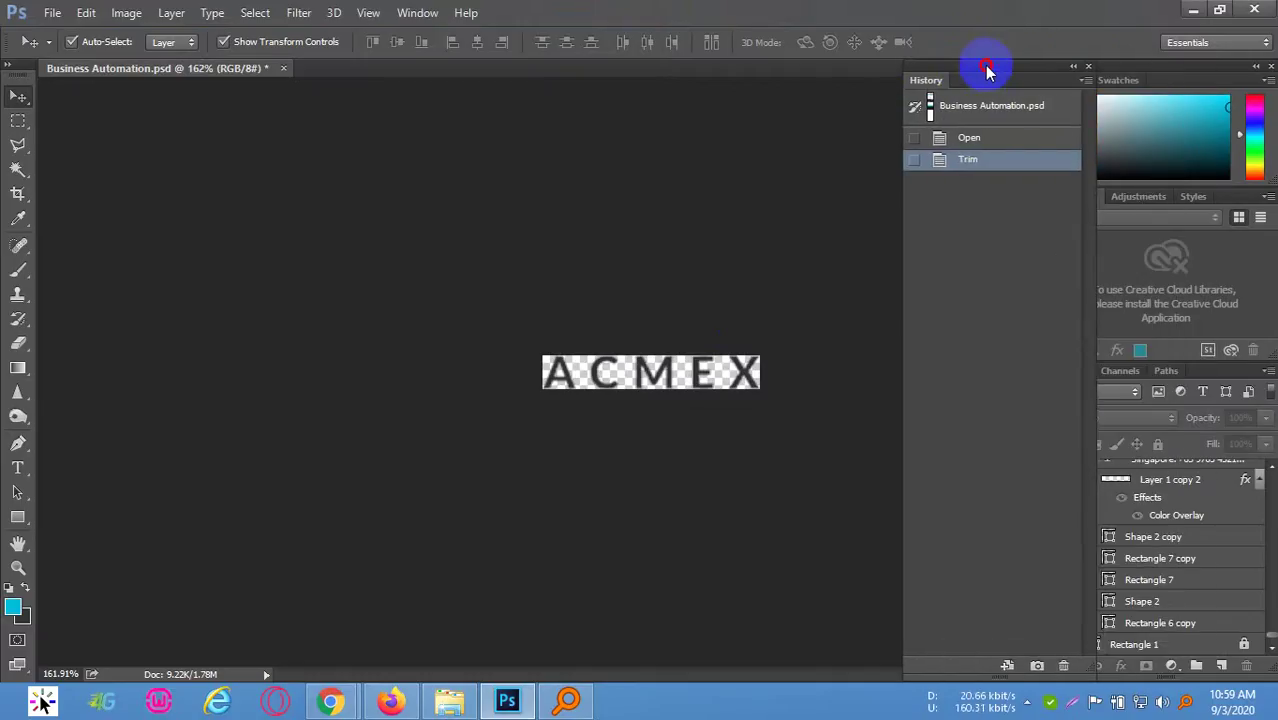
left_click(934, 106)
scroll(540, 318, "down", 8, "alt")
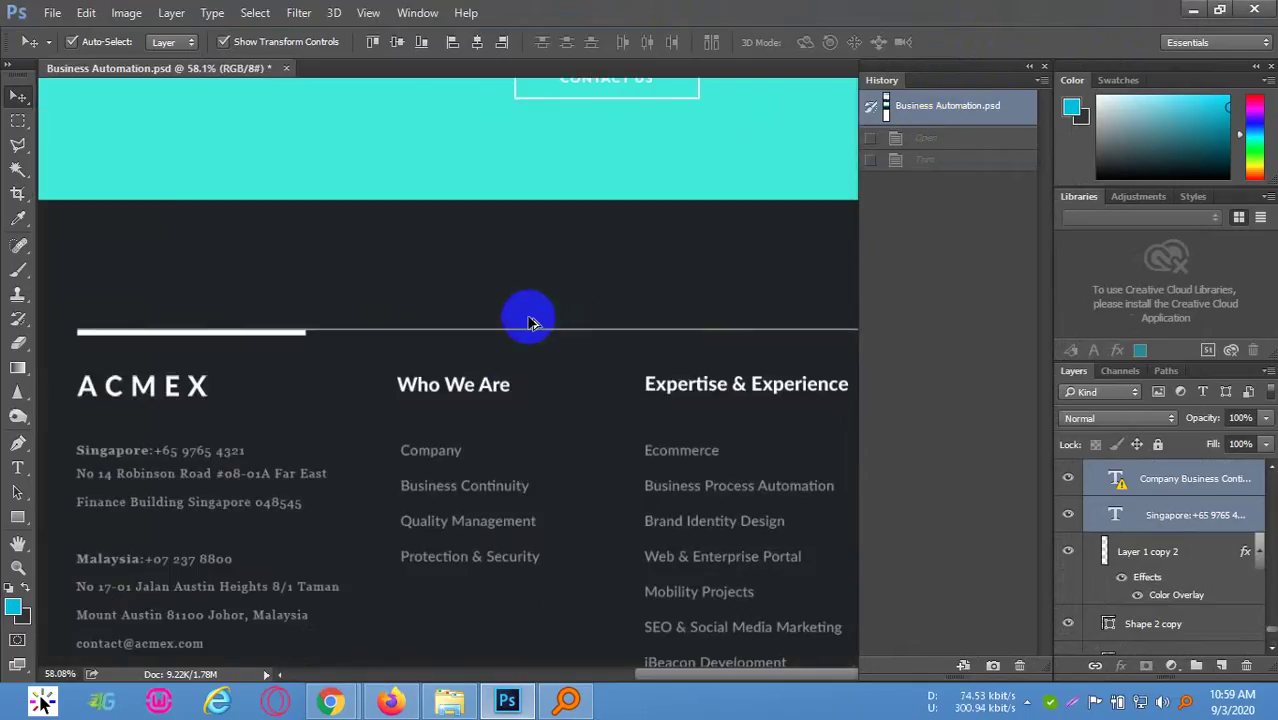
scroll(625, 465, "up", 10)
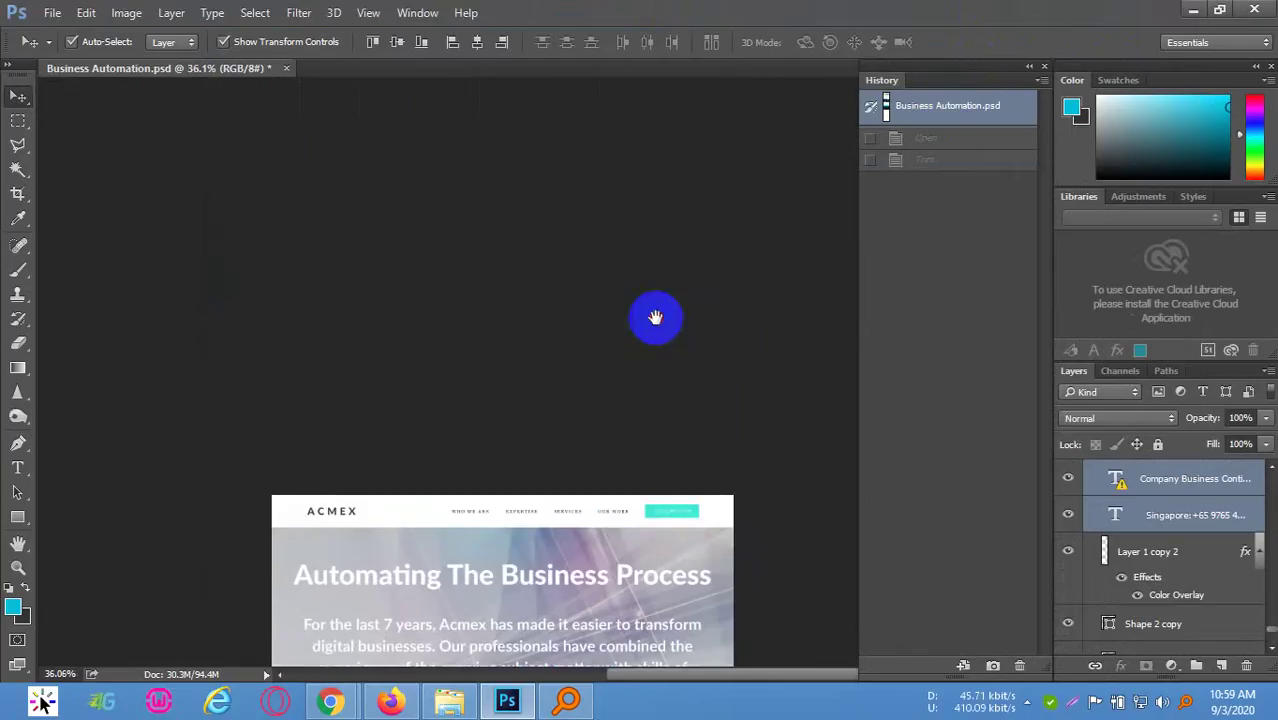
left_click_drag(653, 314, 645, 143)
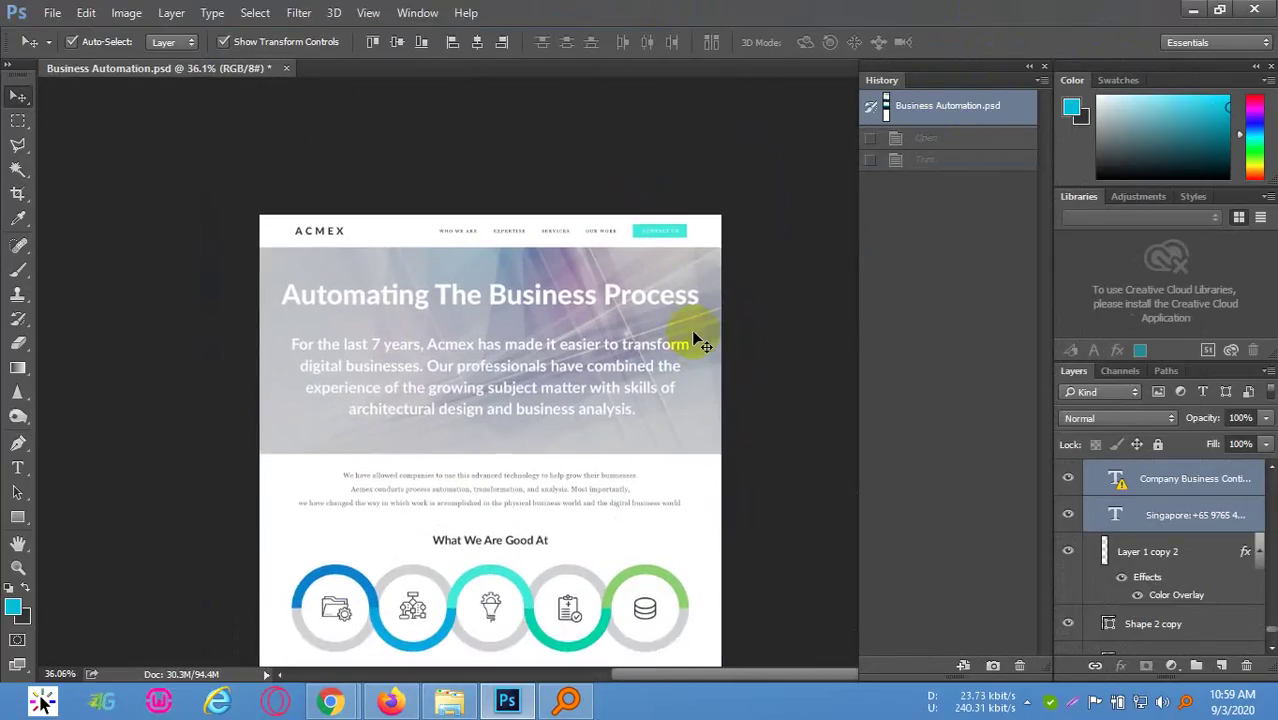
Select the Rectangle 8 overlay on the header banner and toggle its visibility to see what it contributes
left_click(700, 322)
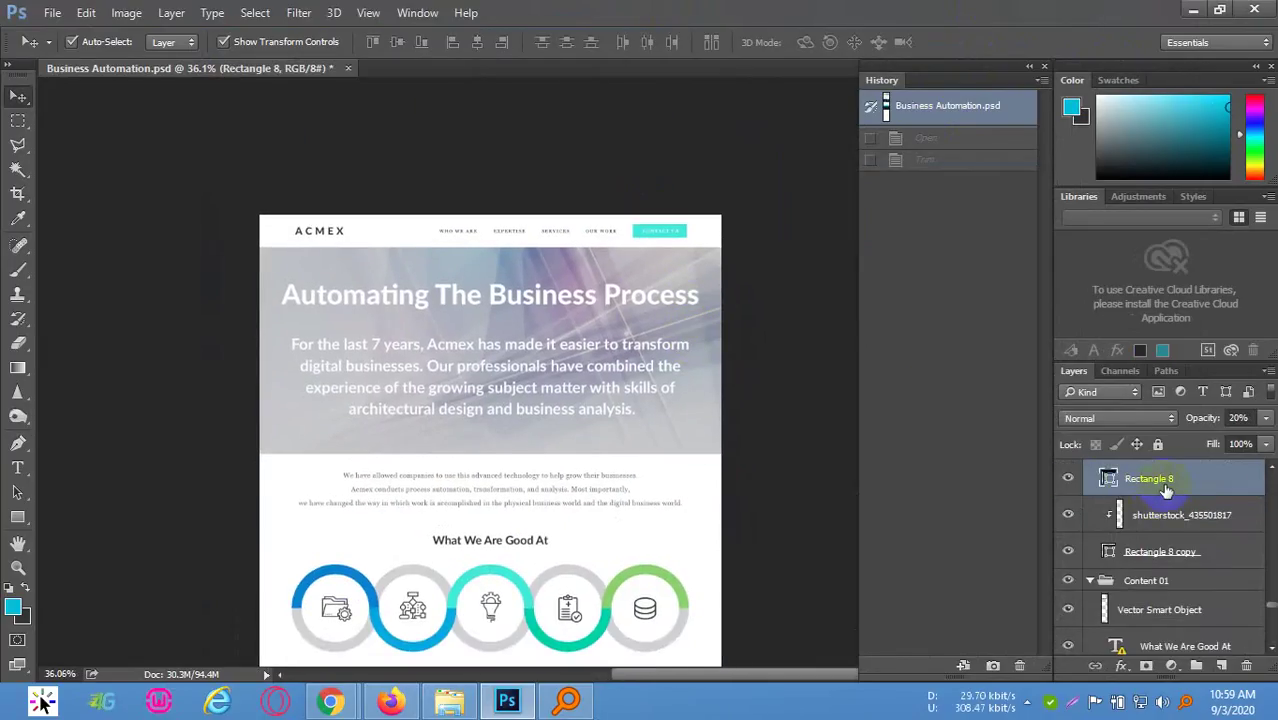
scroll(1141, 497, "up", 2)
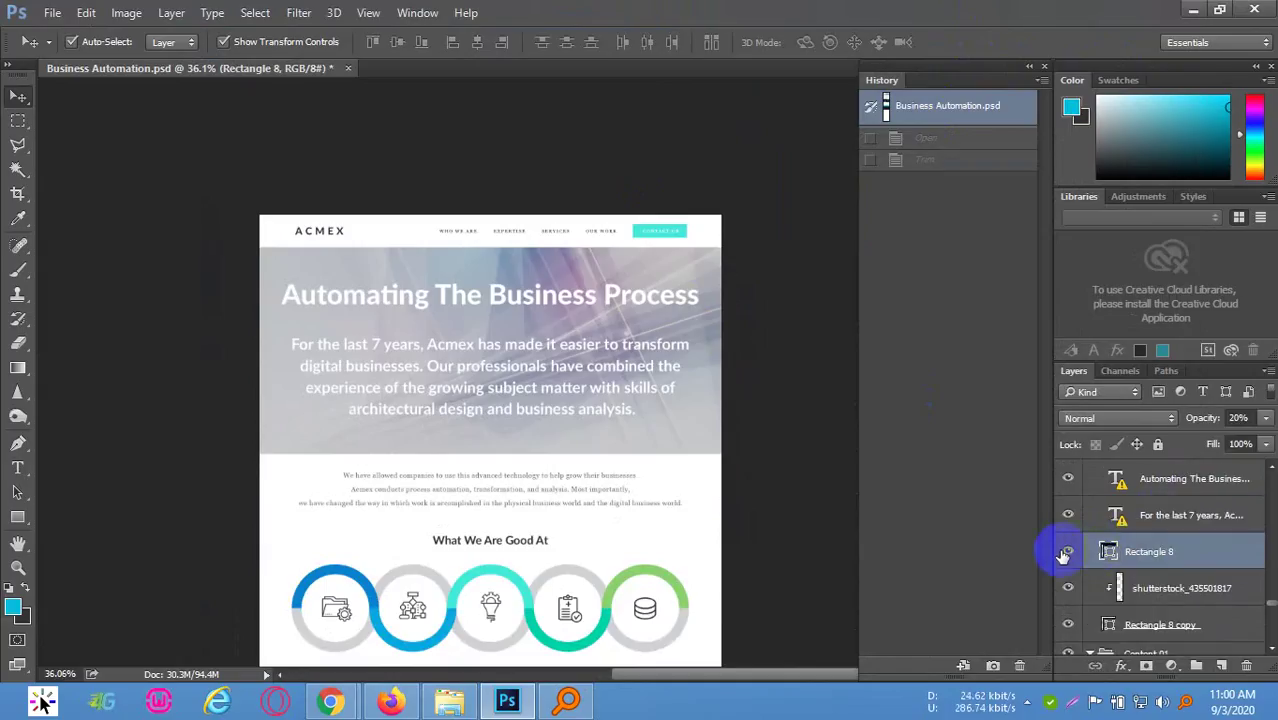
left_click(1066, 552)
left_click(1066, 554)
left_click(703, 290)
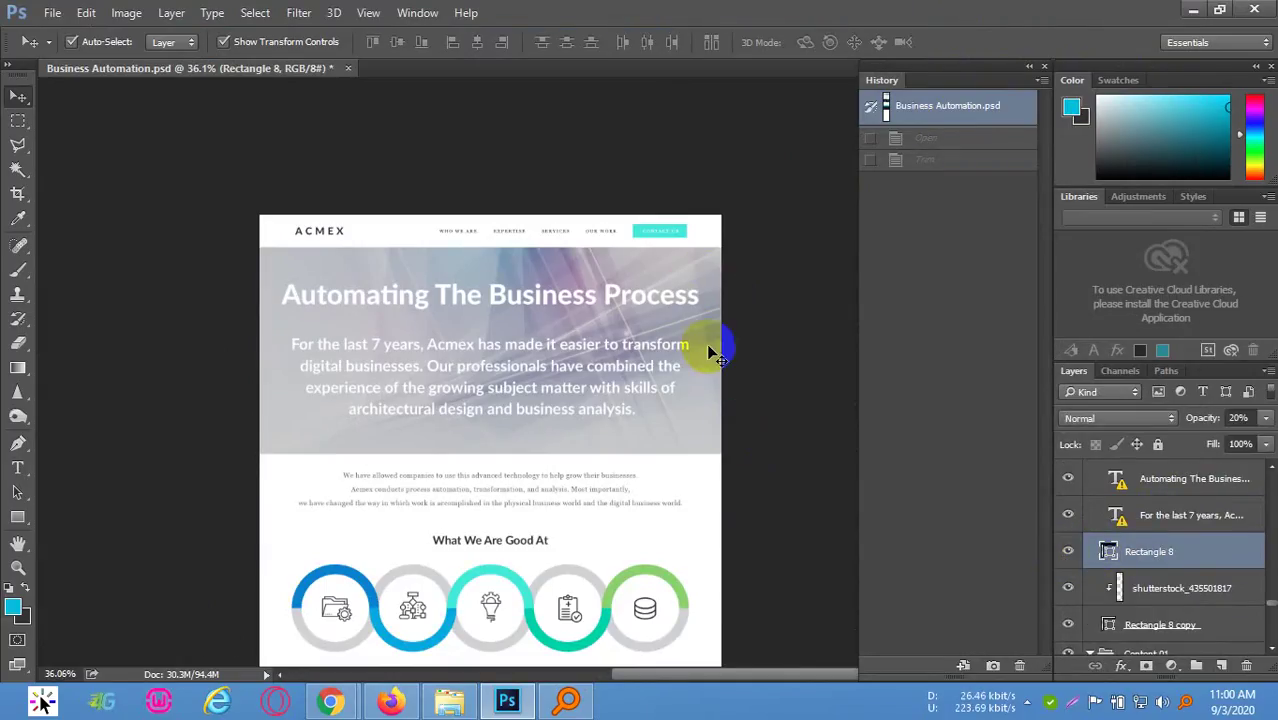
left_click(1107, 556)
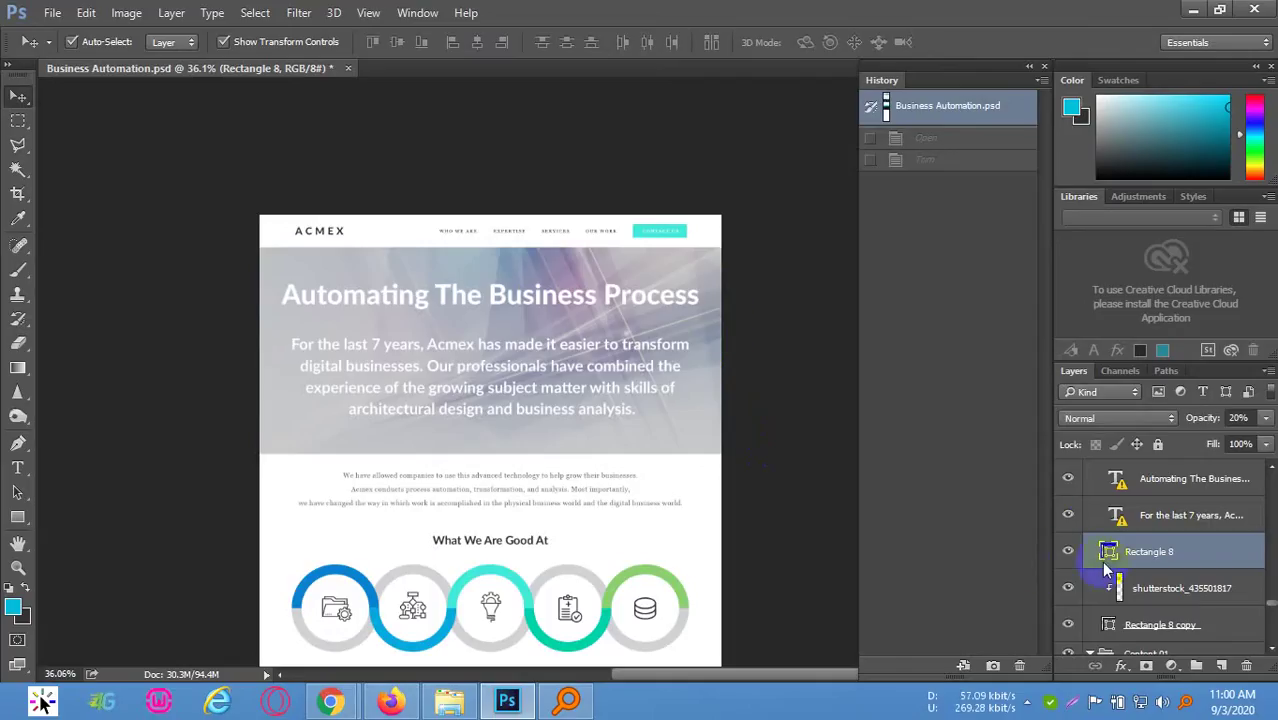
left_click(1070, 550)
left_click(1070, 552)
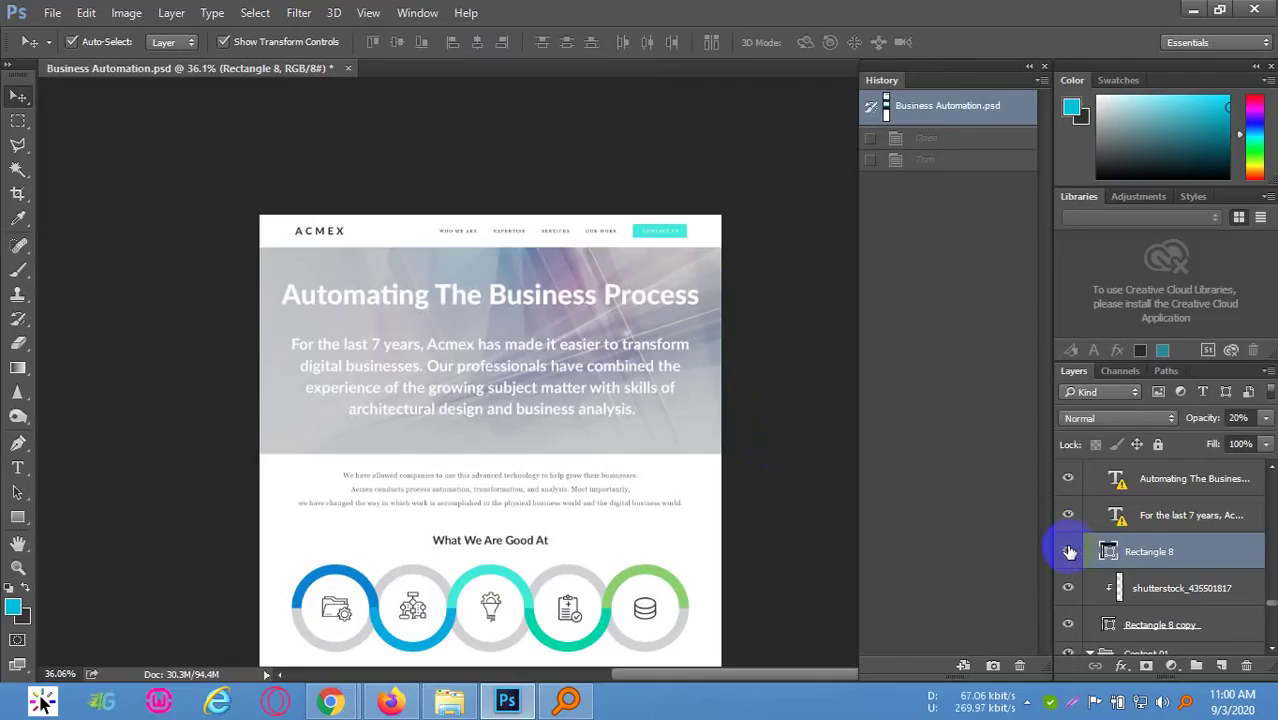
Toggle the visibility of the shutterstock_435501817 layer and the Rectangle 8 overlay to identify the layers forming the header background
scroll(1077, 585, "down", 1)
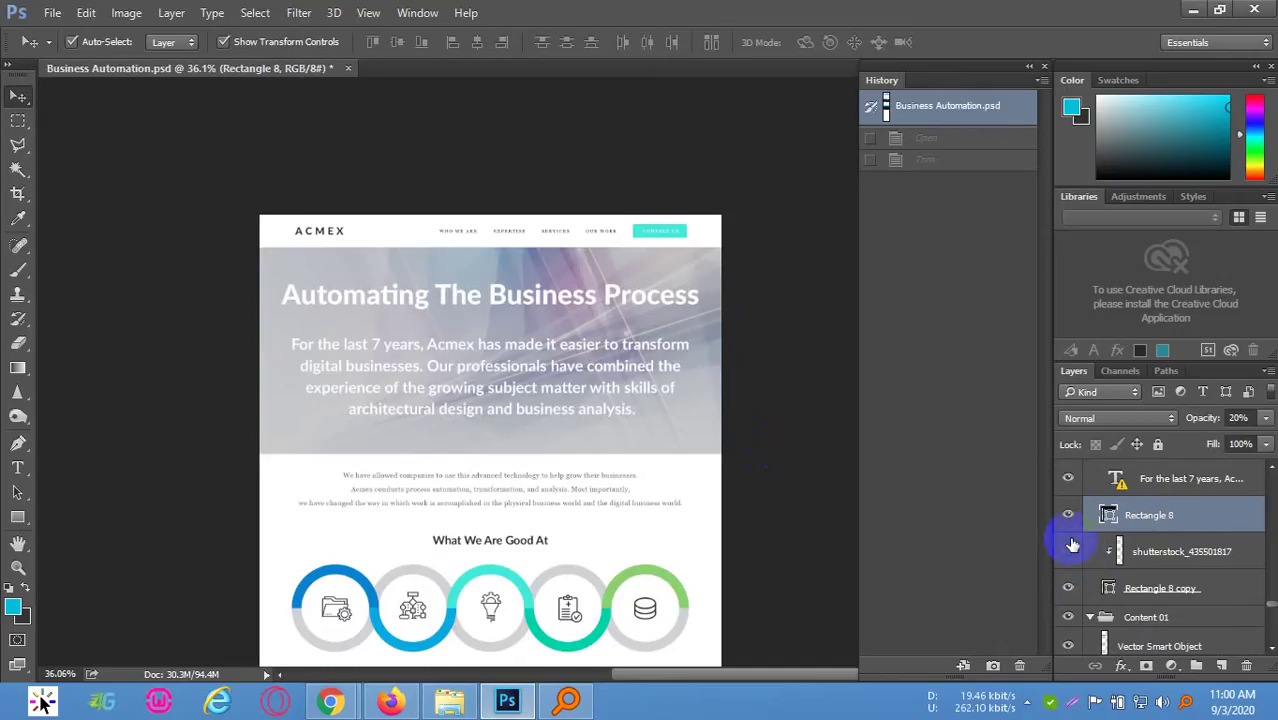
left_click(1070, 548)
left_click(1070, 548)
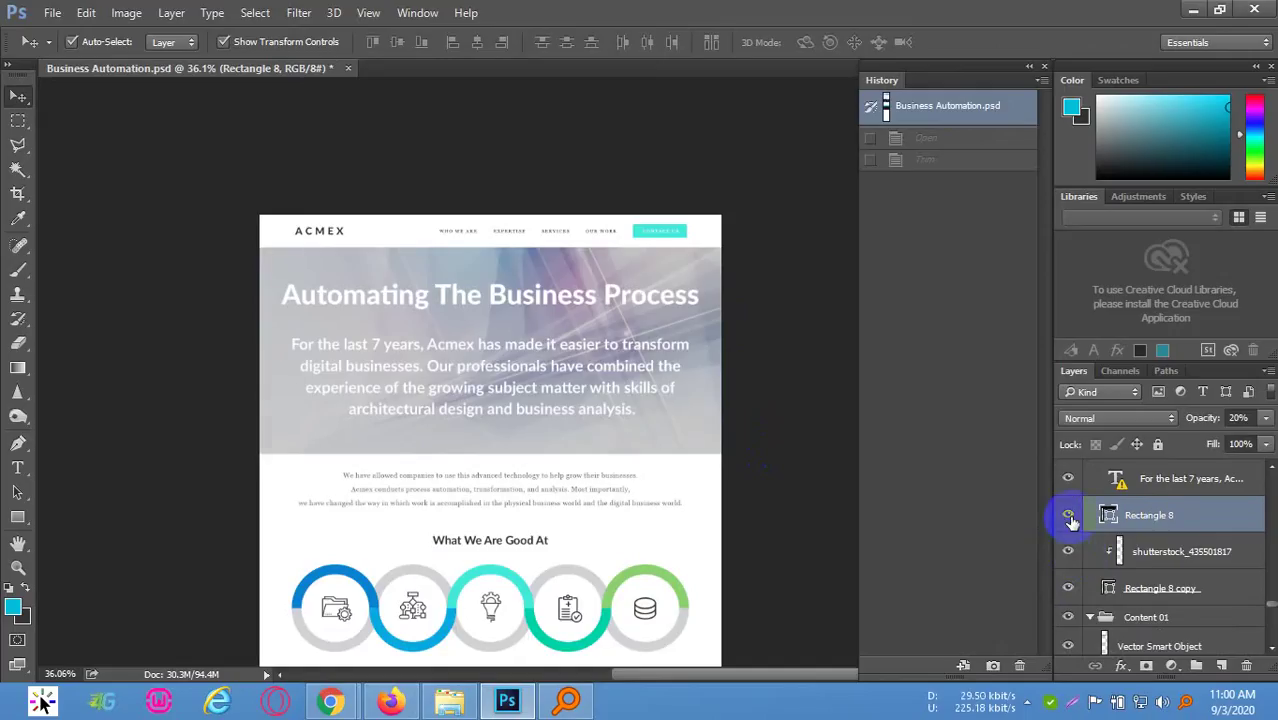
left_click(1070, 518)
left_click(1070, 552)
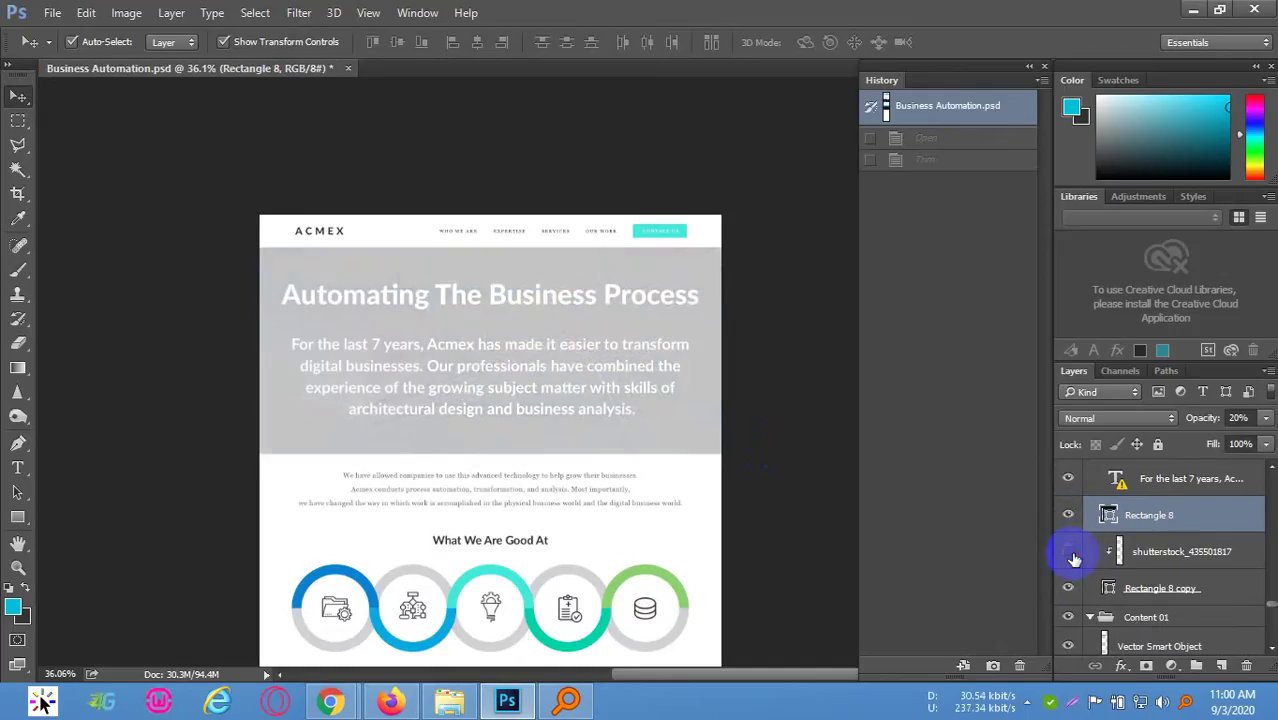
left_click(1070, 552)
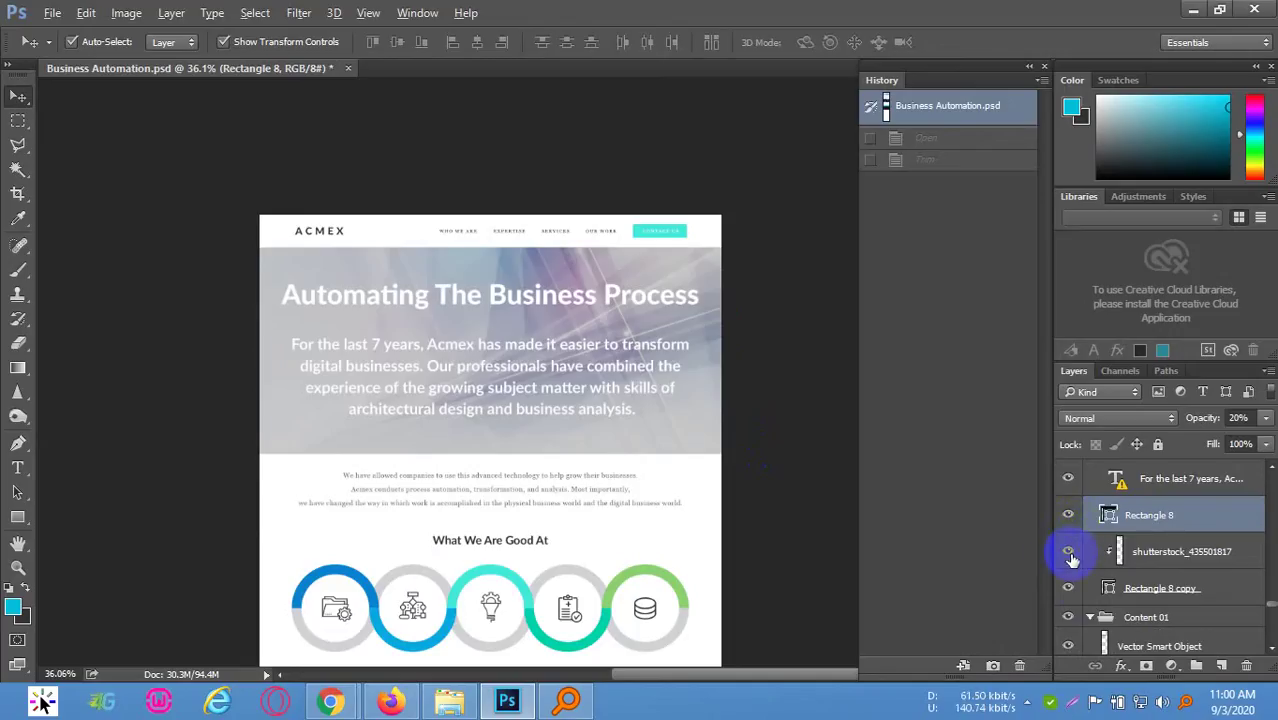
Isolate the shutterstock_435501817 header image by hiding all other layers, and show the Rectangle 8 overlay again above it
left_click(1070, 552, "alt")
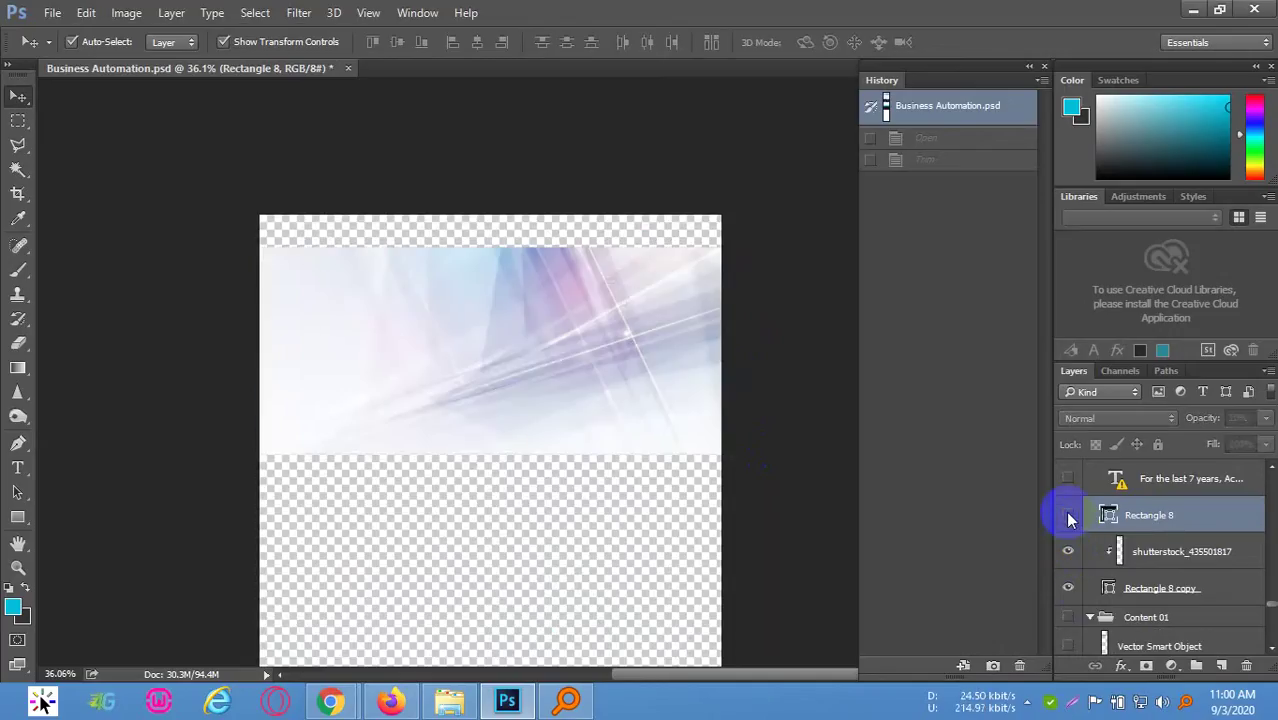
left_click(1069, 517)
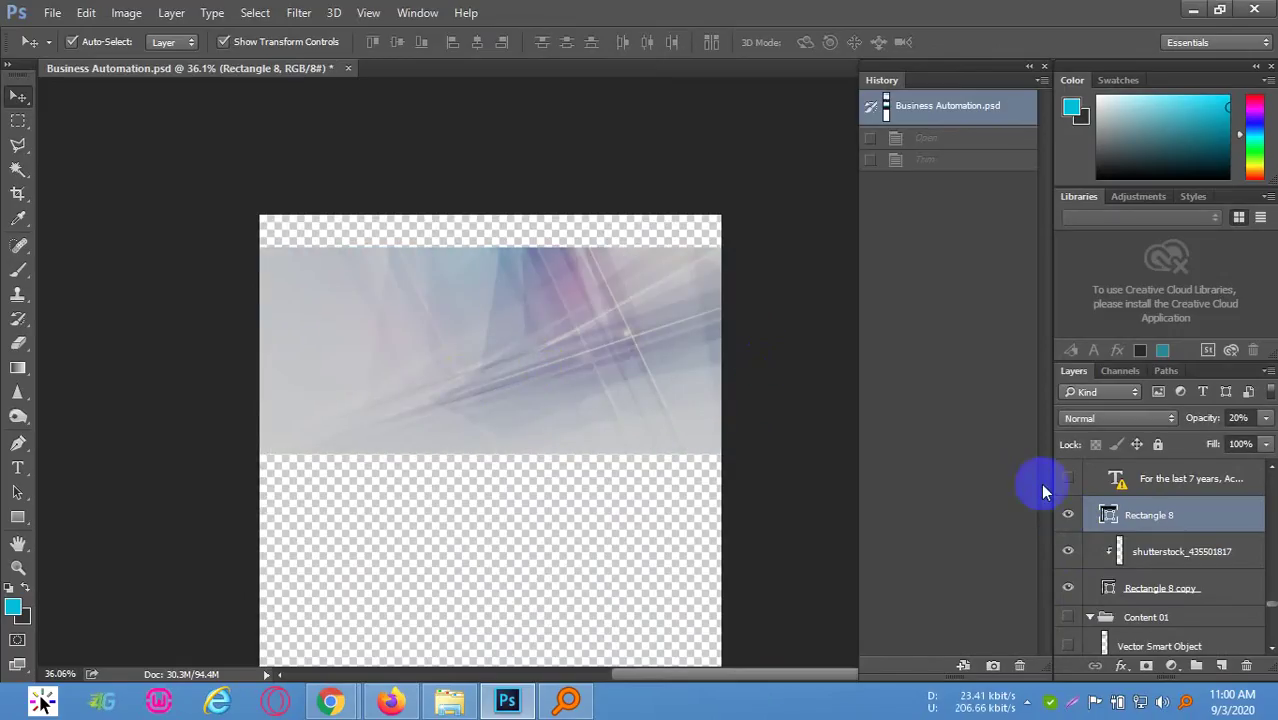
left_click(1069, 516)
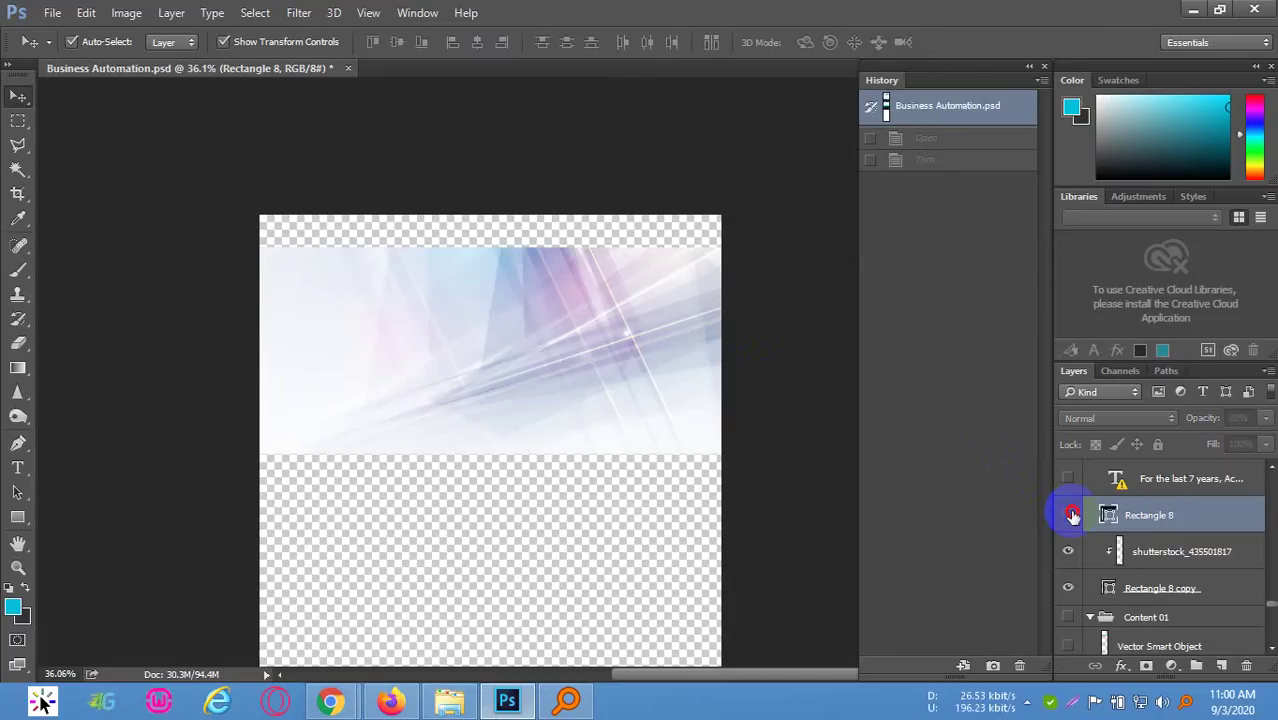
left_click(1069, 516)
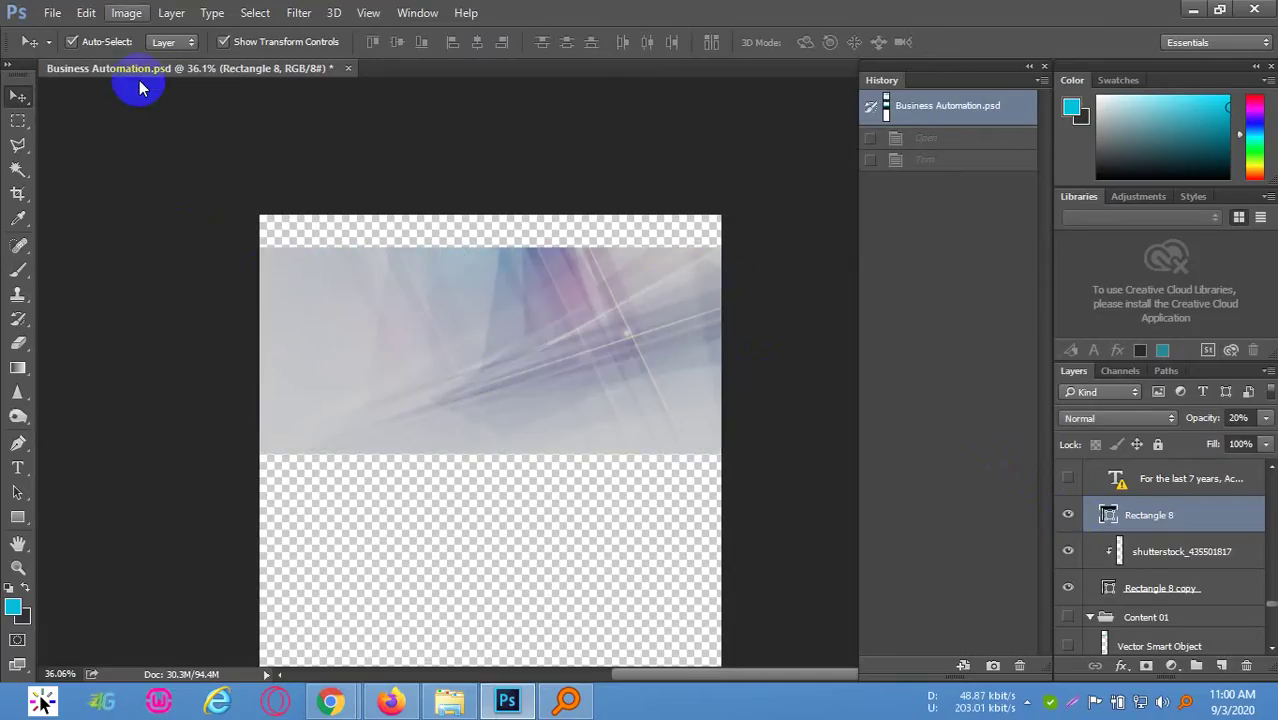
Trim the canvas to the header background based on transparent pixels on all four sides, and collapse the History panel
left_click(126, 13)
left_click(140, 237)
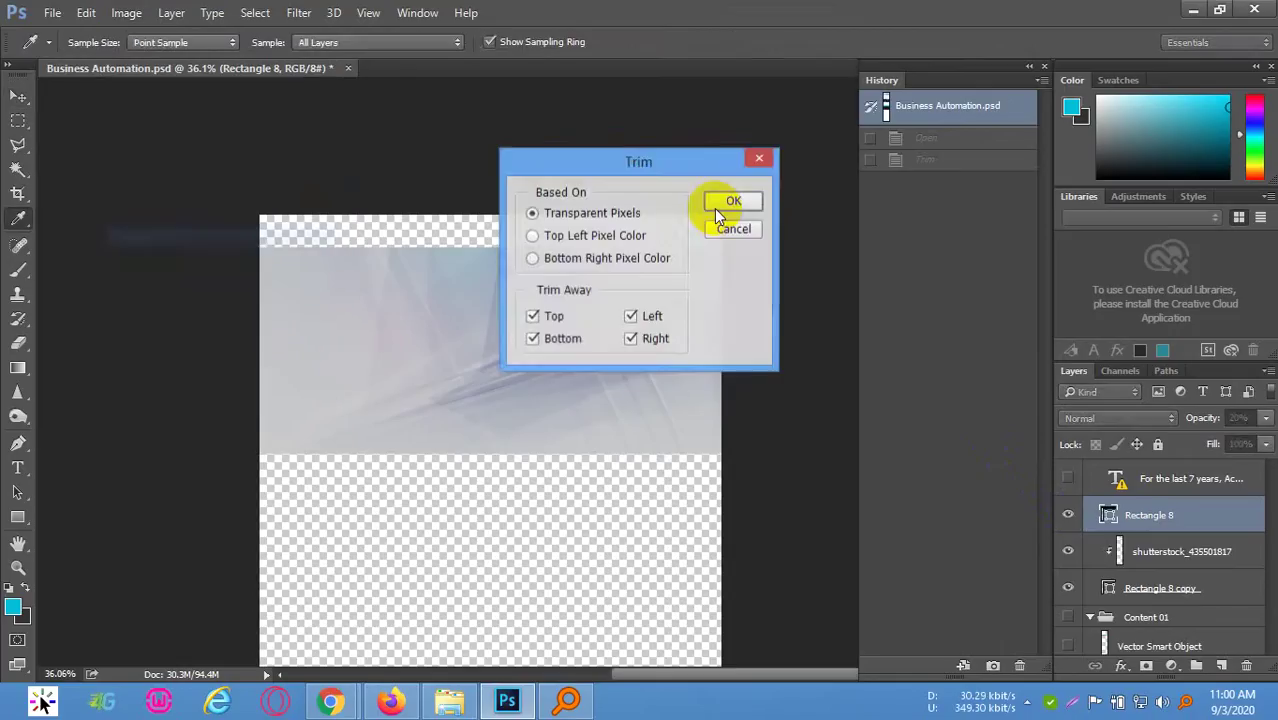
left_click(720, 201)
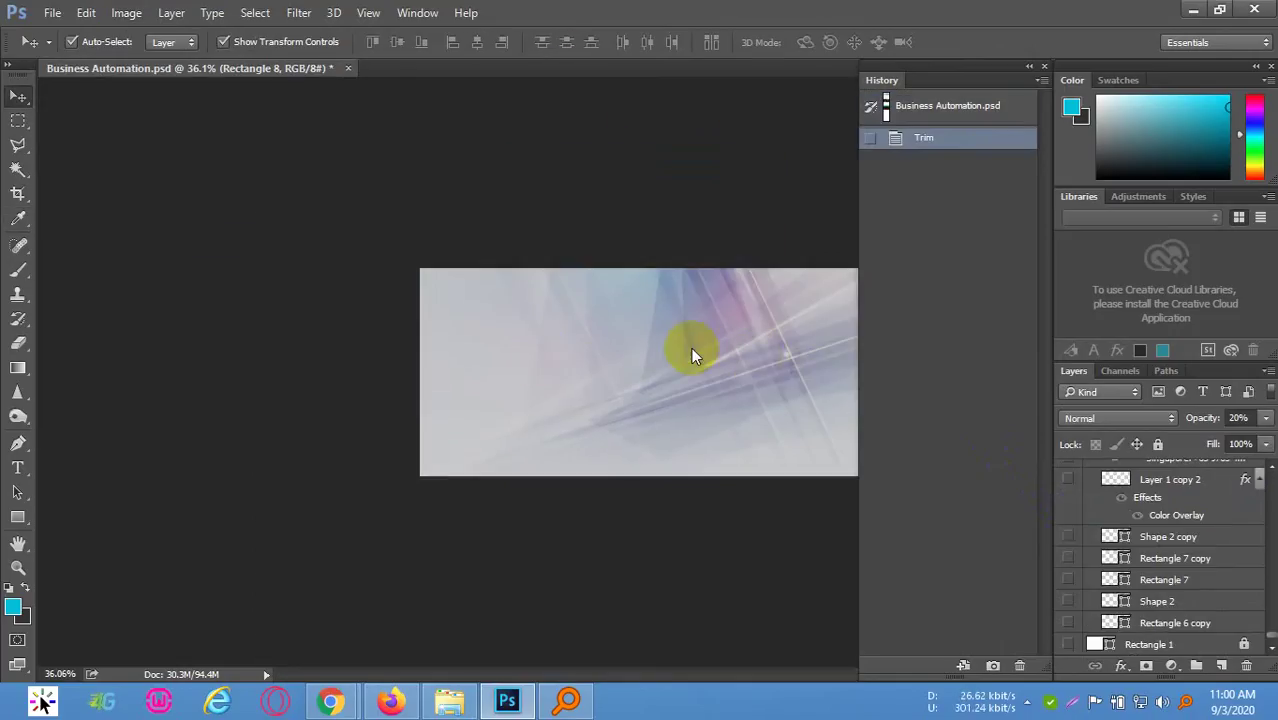
left_click(648, 214)
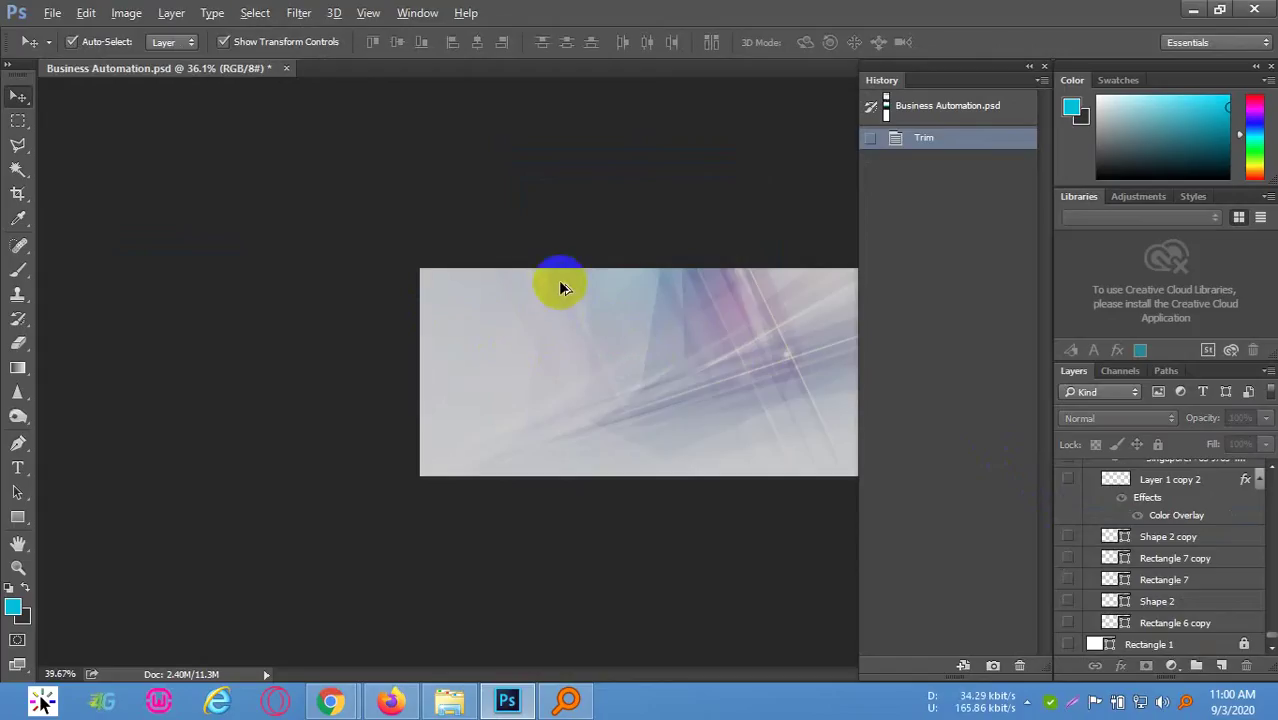
scroll(630, 350, "up", 2)
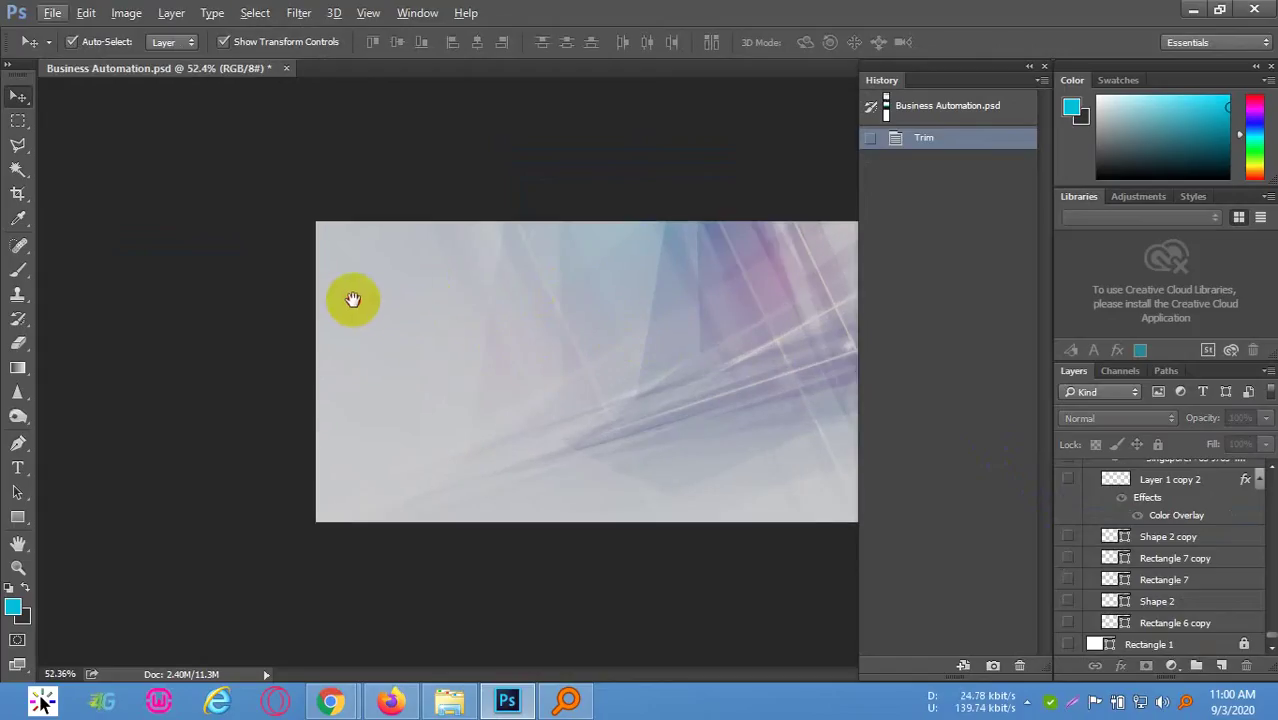
left_click(1030, 66)
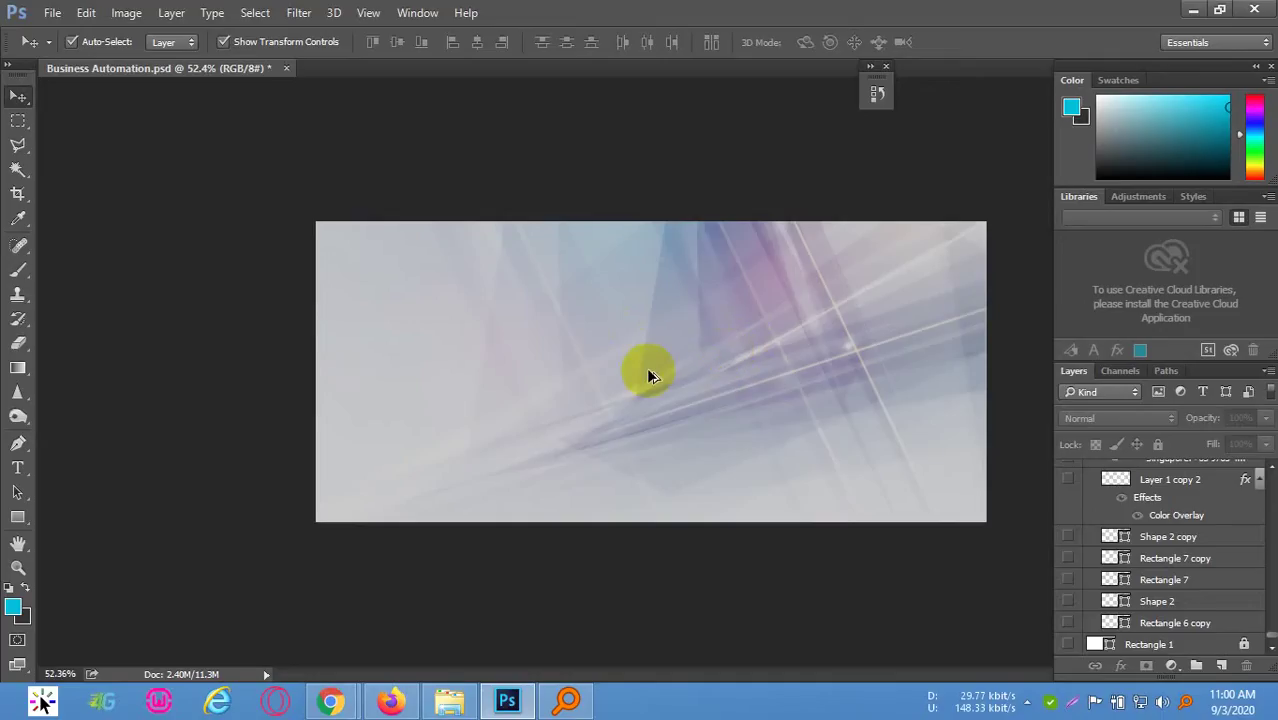
scroll(646, 367, "down", 2)
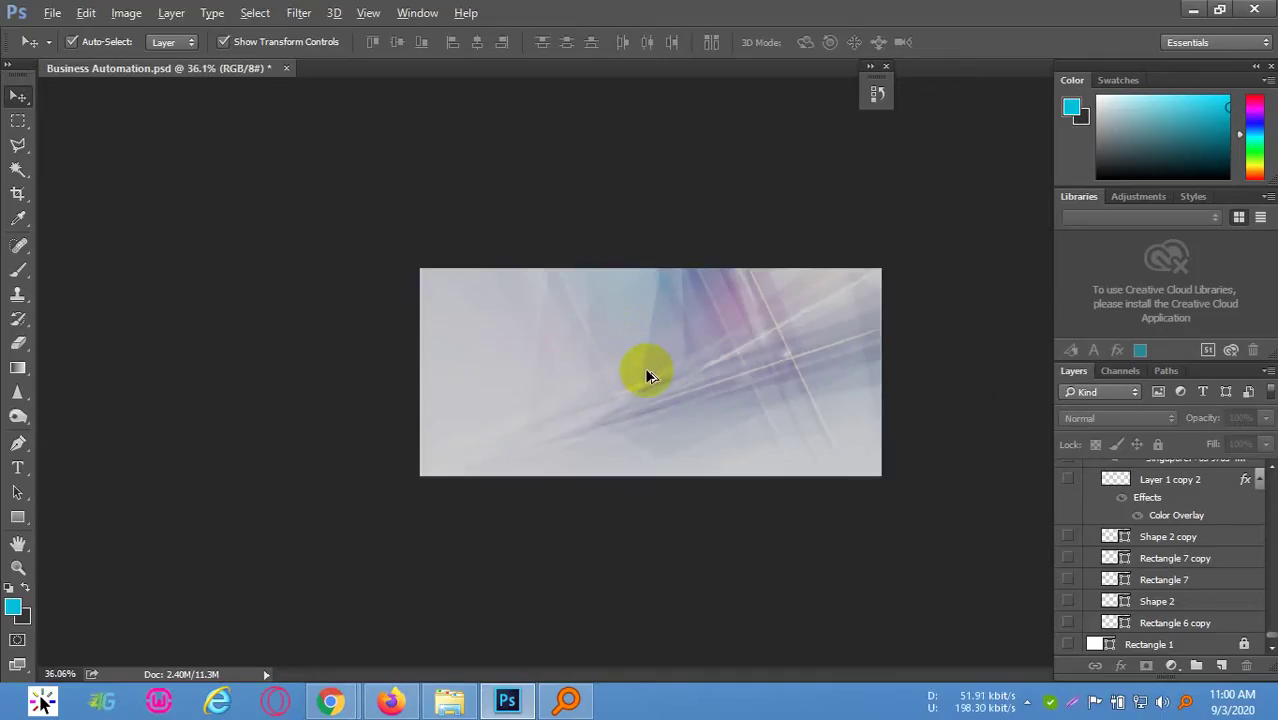
left_click(50, 14)
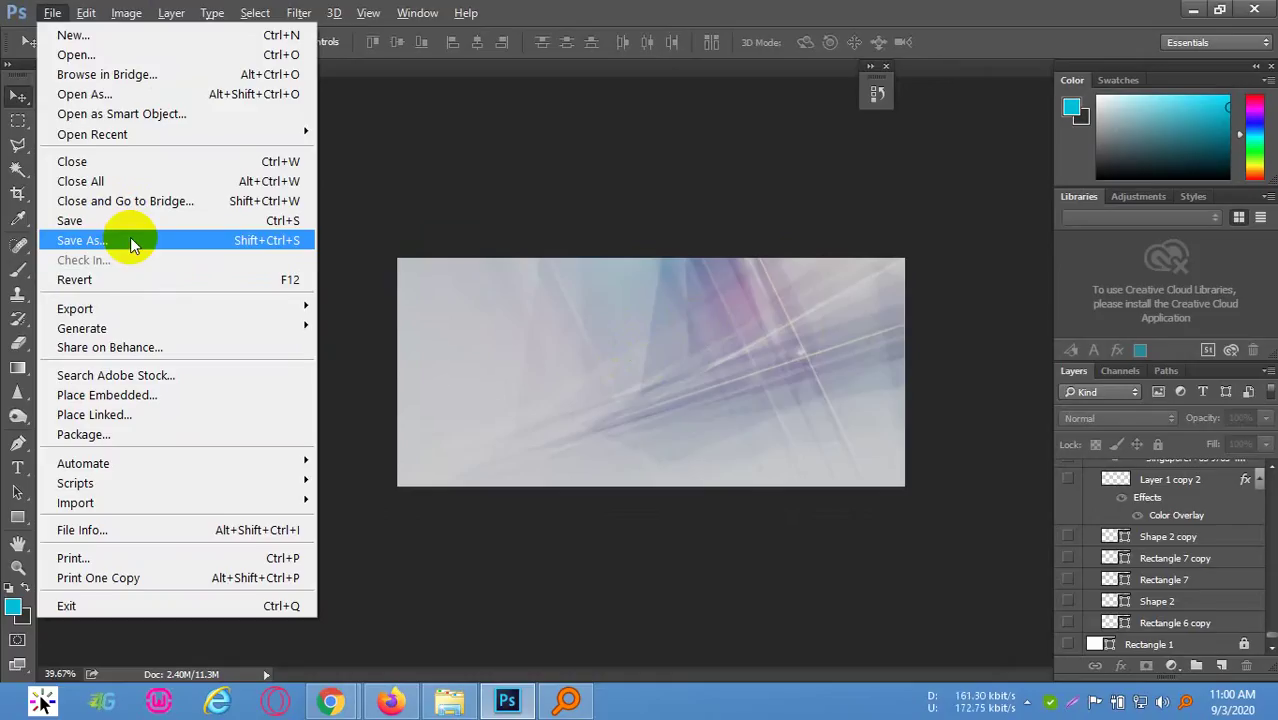
left_click(131, 241)
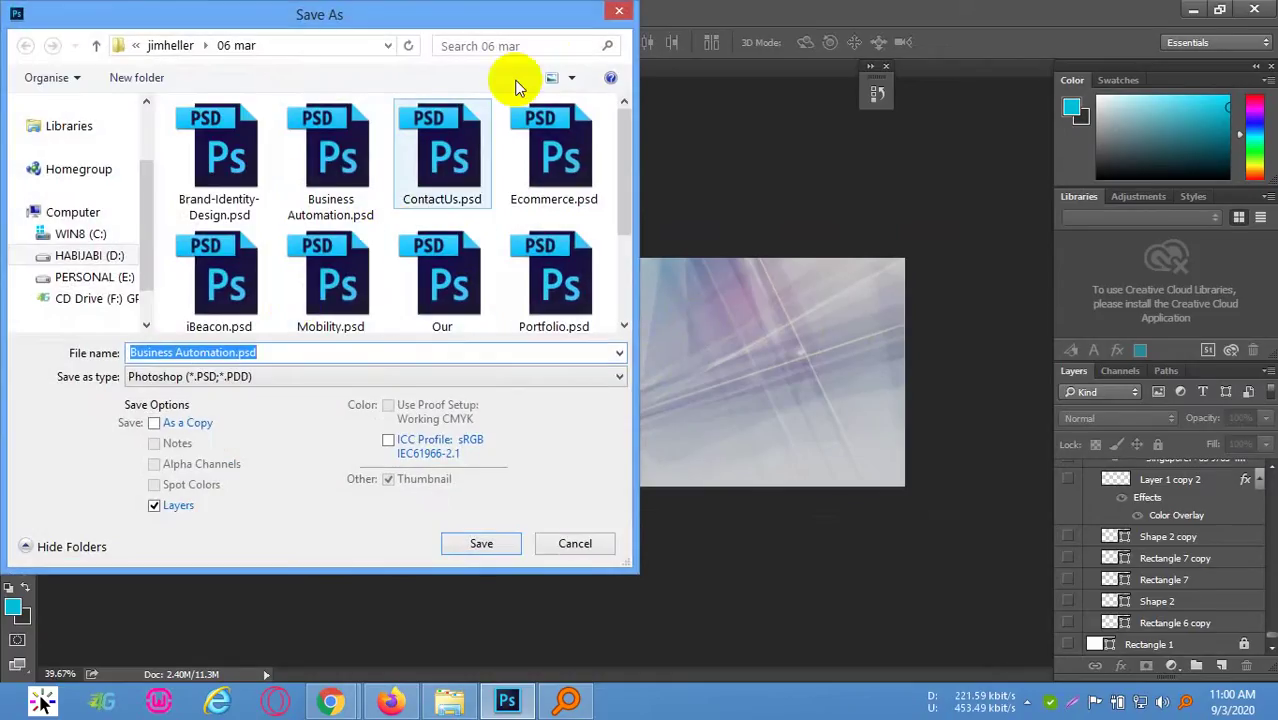
key("Return")
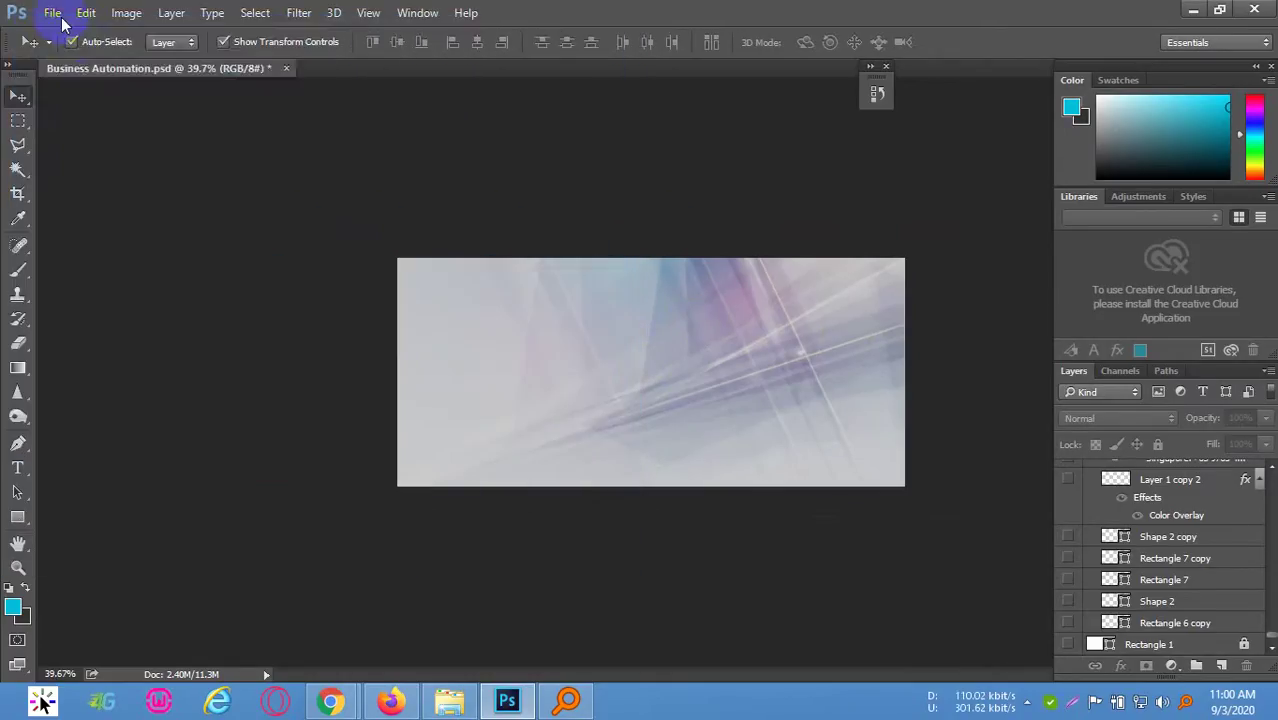
Open the trimmed header background in Save for Web (Legacy) and start saving it as a transparent PNG-24
left_click(50, 13)
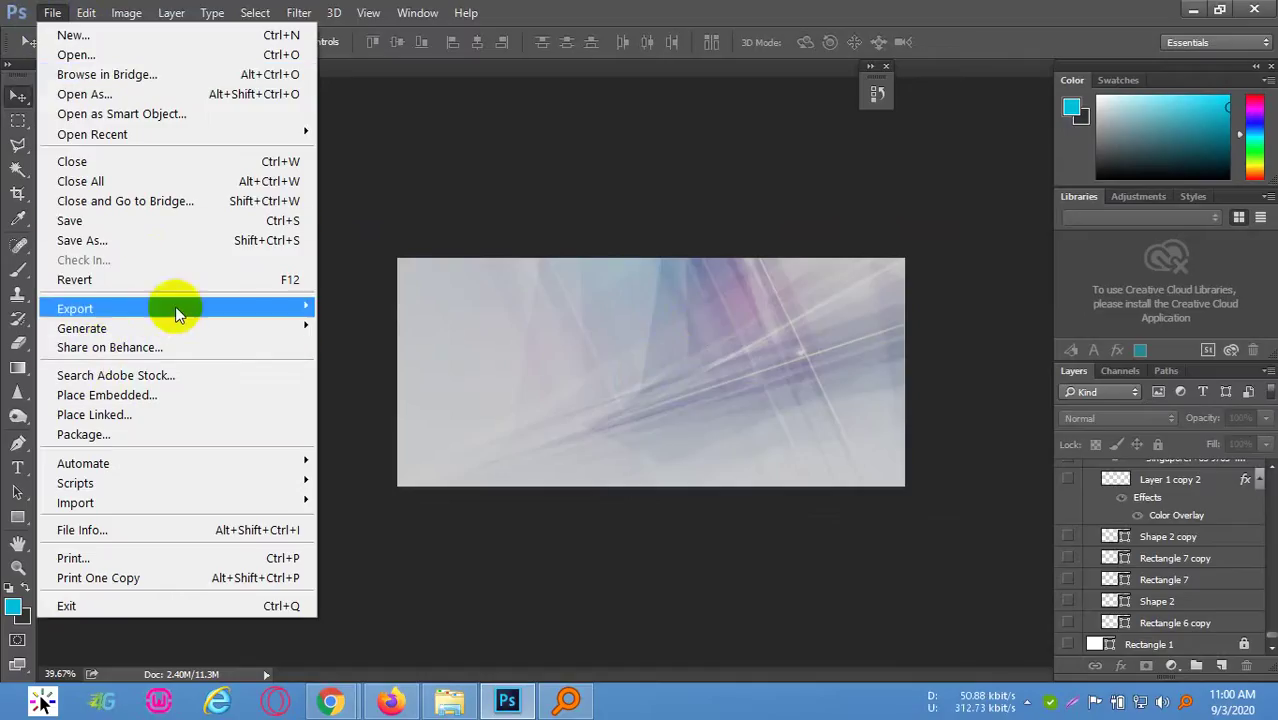
mouse_move(177, 305)
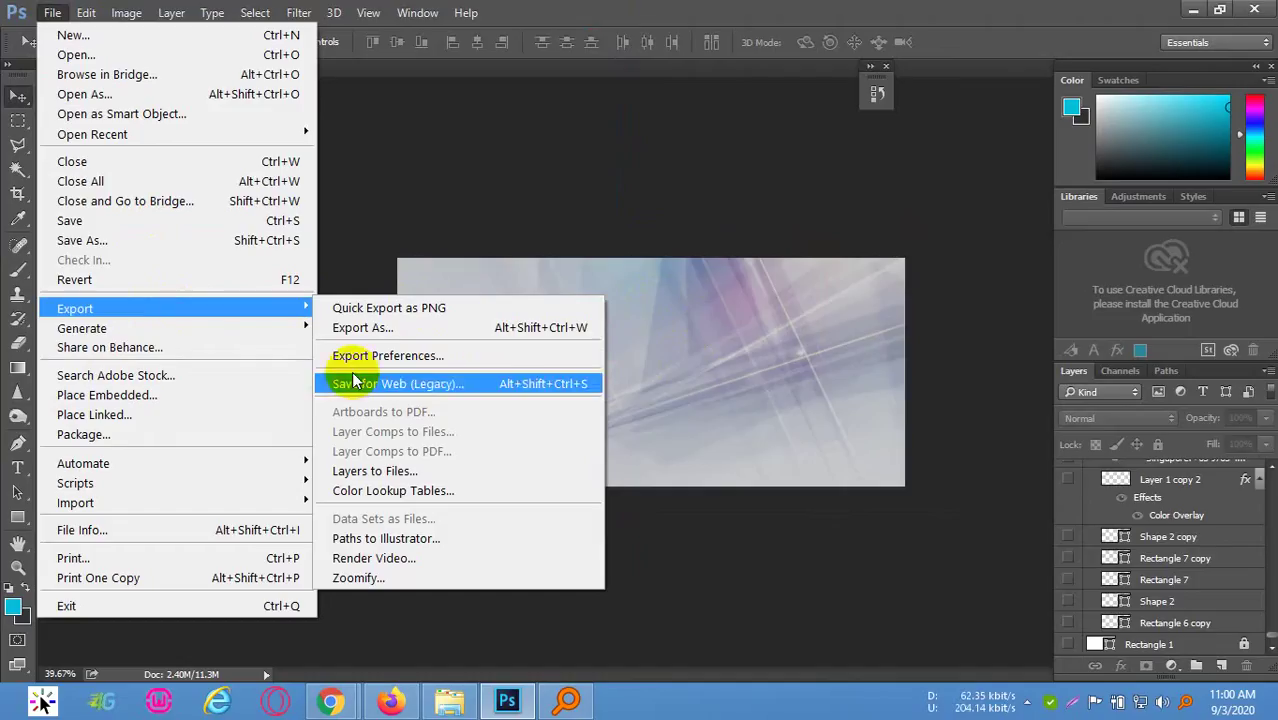
left_click(422, 387)
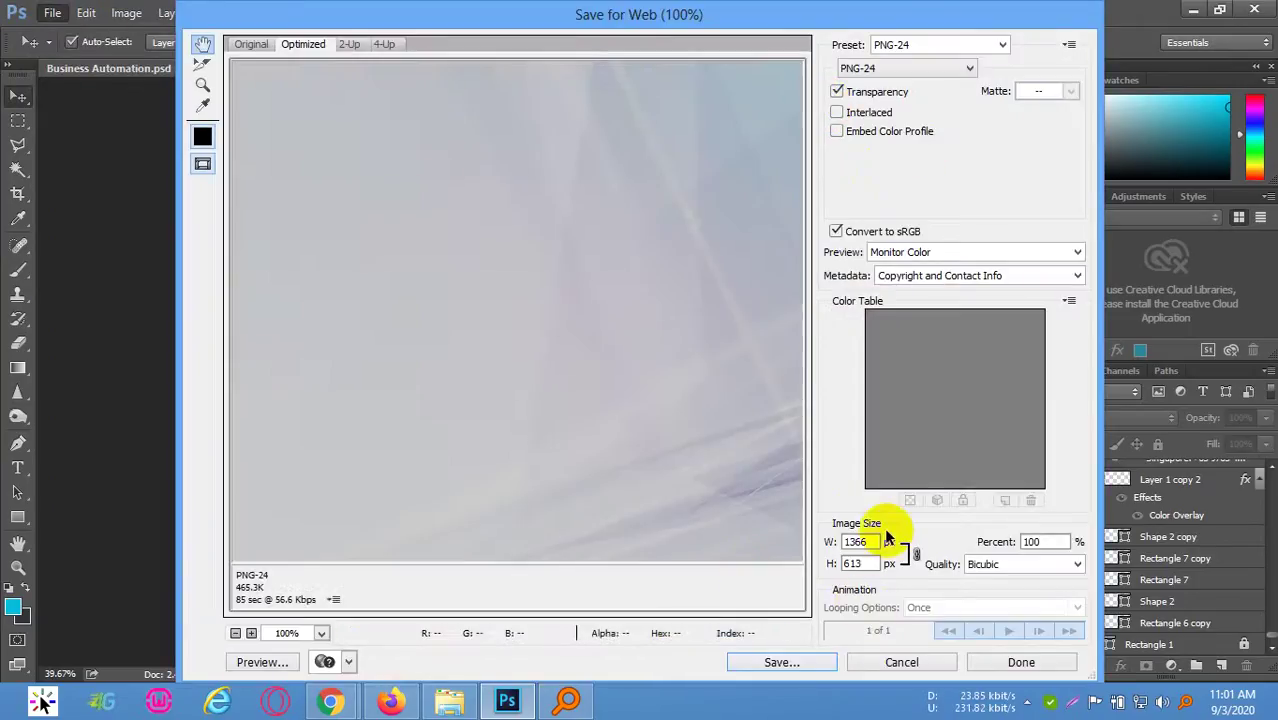
left_click(795, 665)
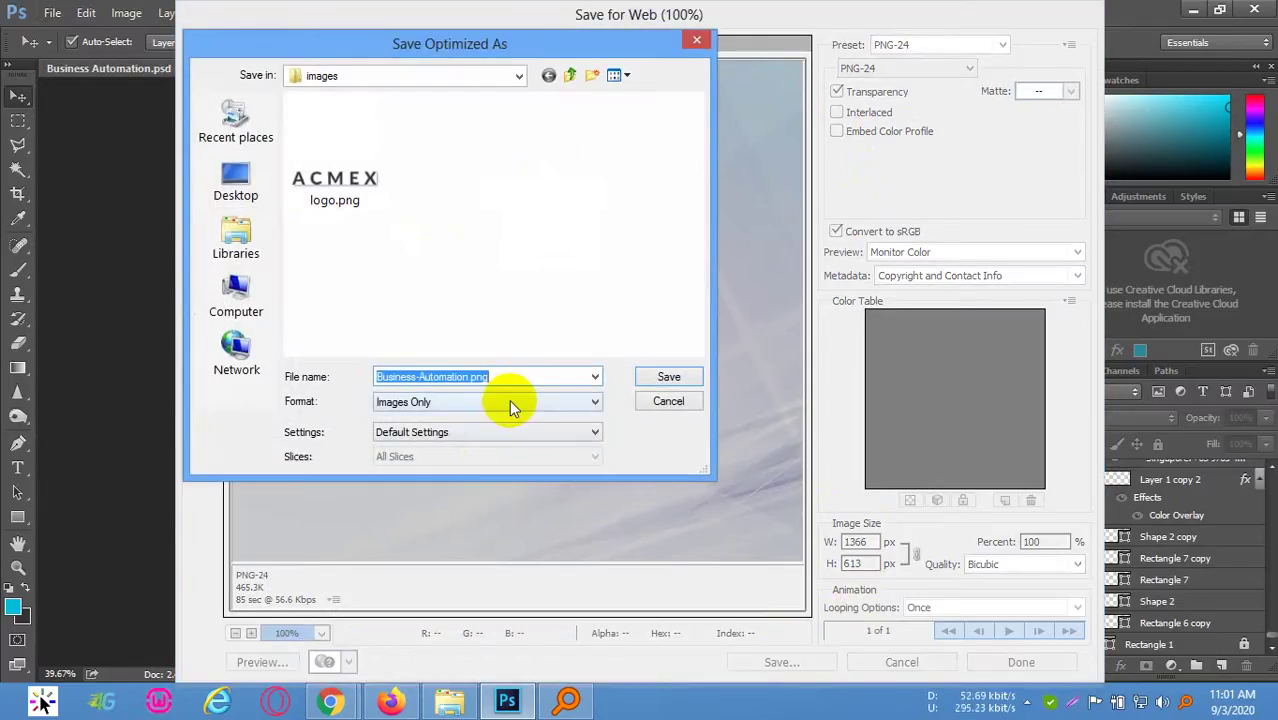
Save the optimized header background in the images folder as header-bg.png
type("head")
key("BackSpace")
key("BackSpace")
key("BackSpace")
key("BackSpace")
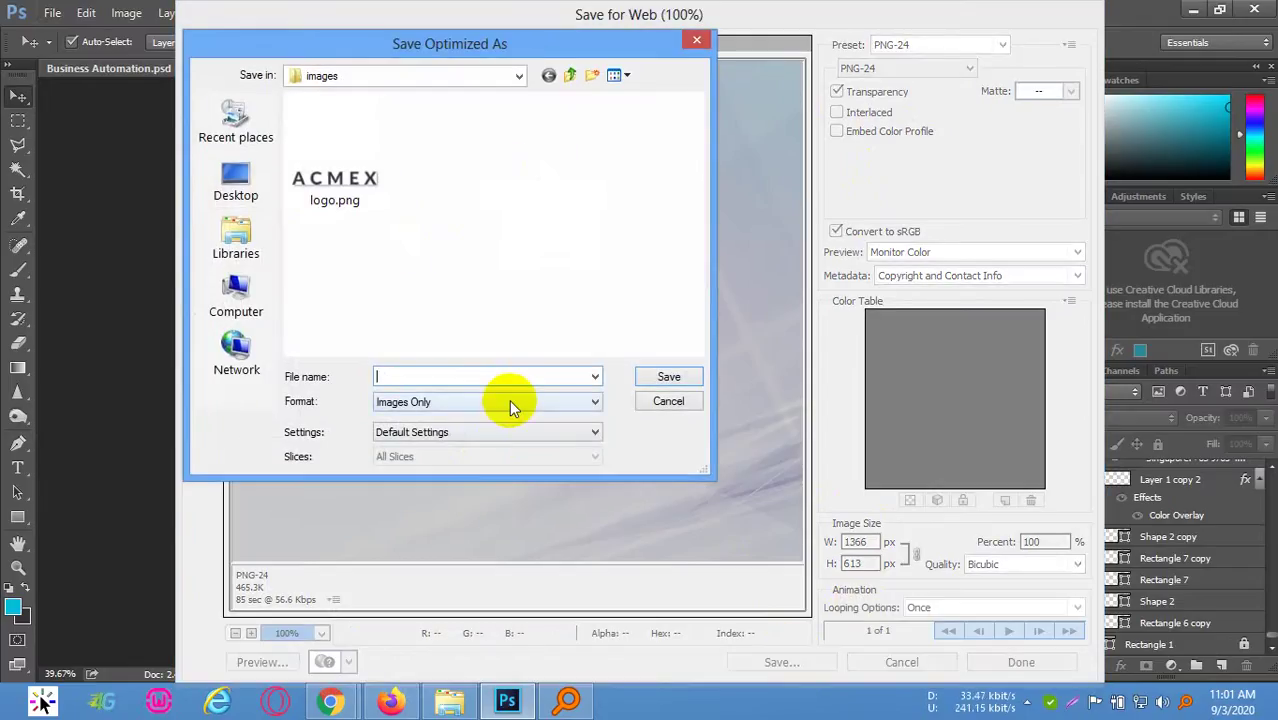
type("header-")
key("BackSpace")
type("bg")
key("Return")
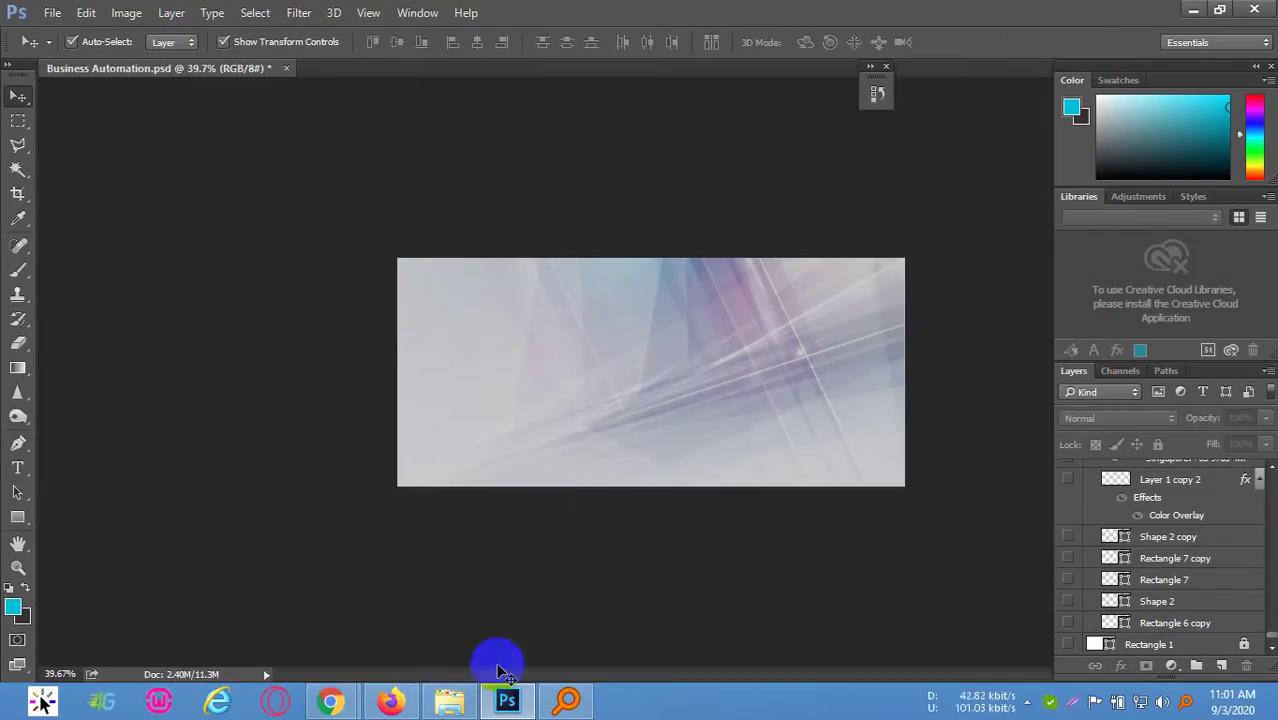
Switch to File Explorer and check the exported header-bg.png in Windows Photo Viewer, then return to Photoshop
left_click(449, 700)
double_click(422, 252)
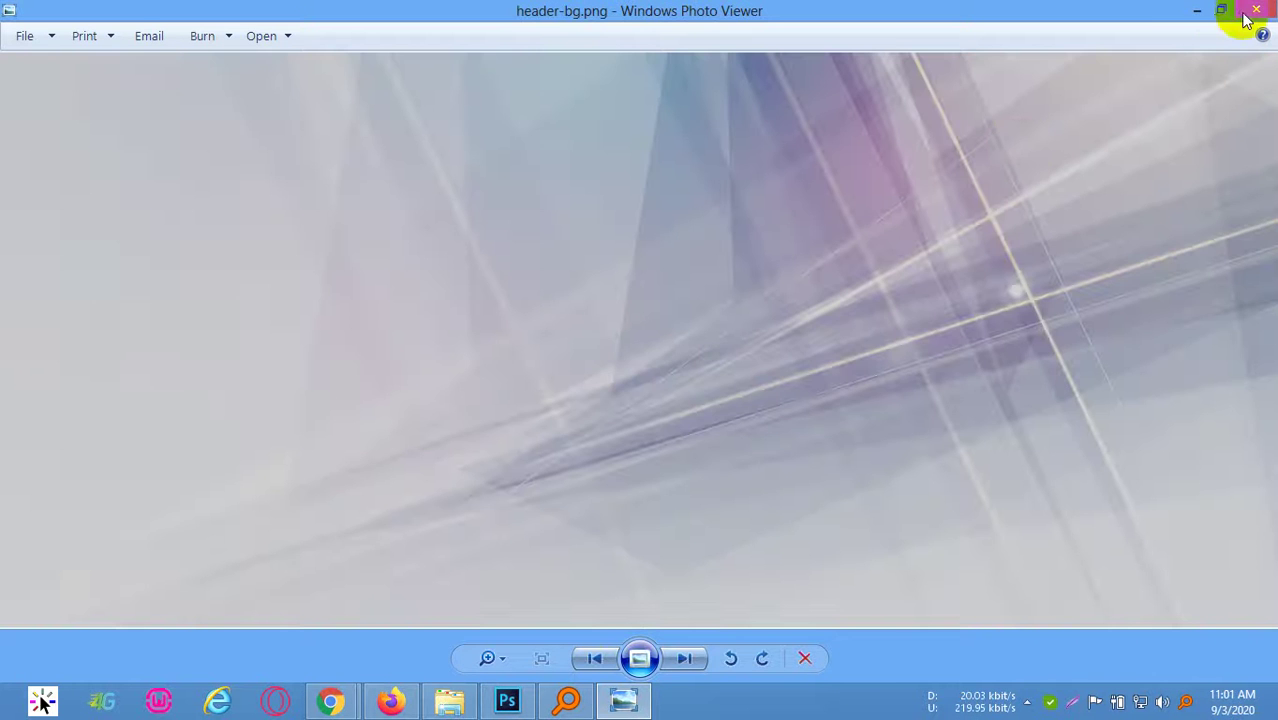
left_click(1257, 10)
key("alt+Tab")
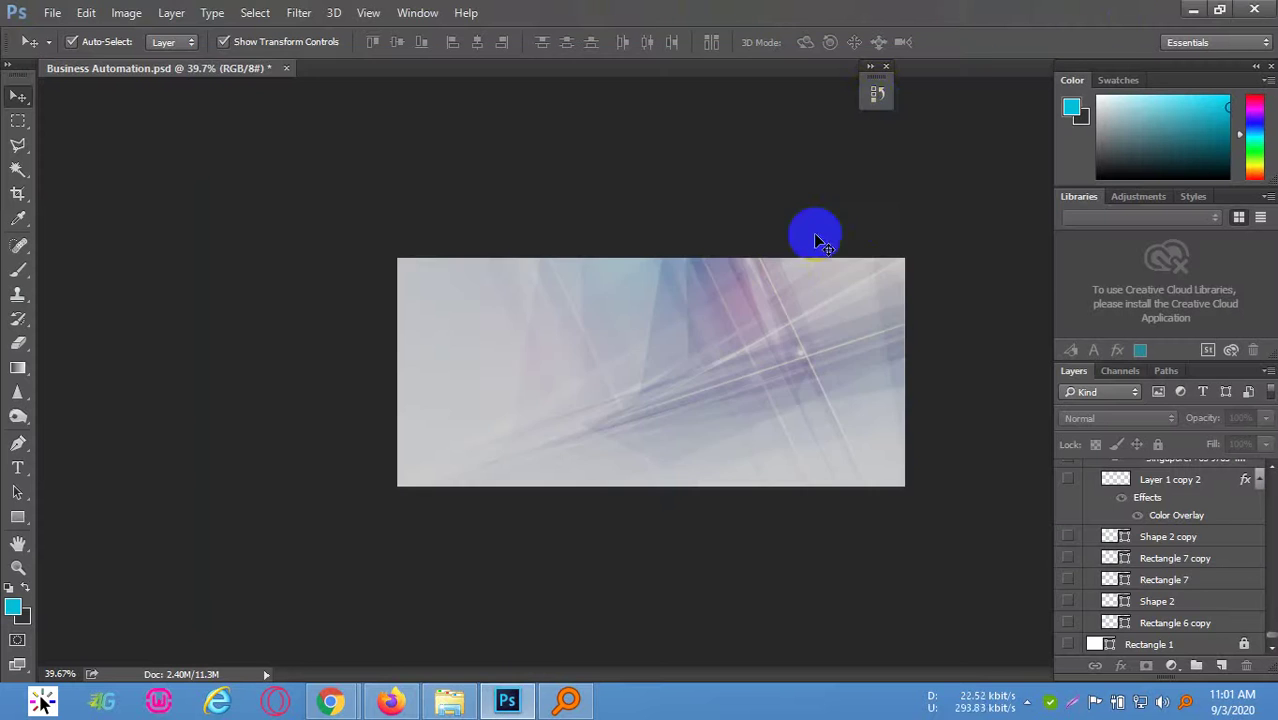
Restore the opening History snapshot of Business Automation.psd, clear the layer selection and bring the What We Are Good At icons into view
left_click(877, 93)
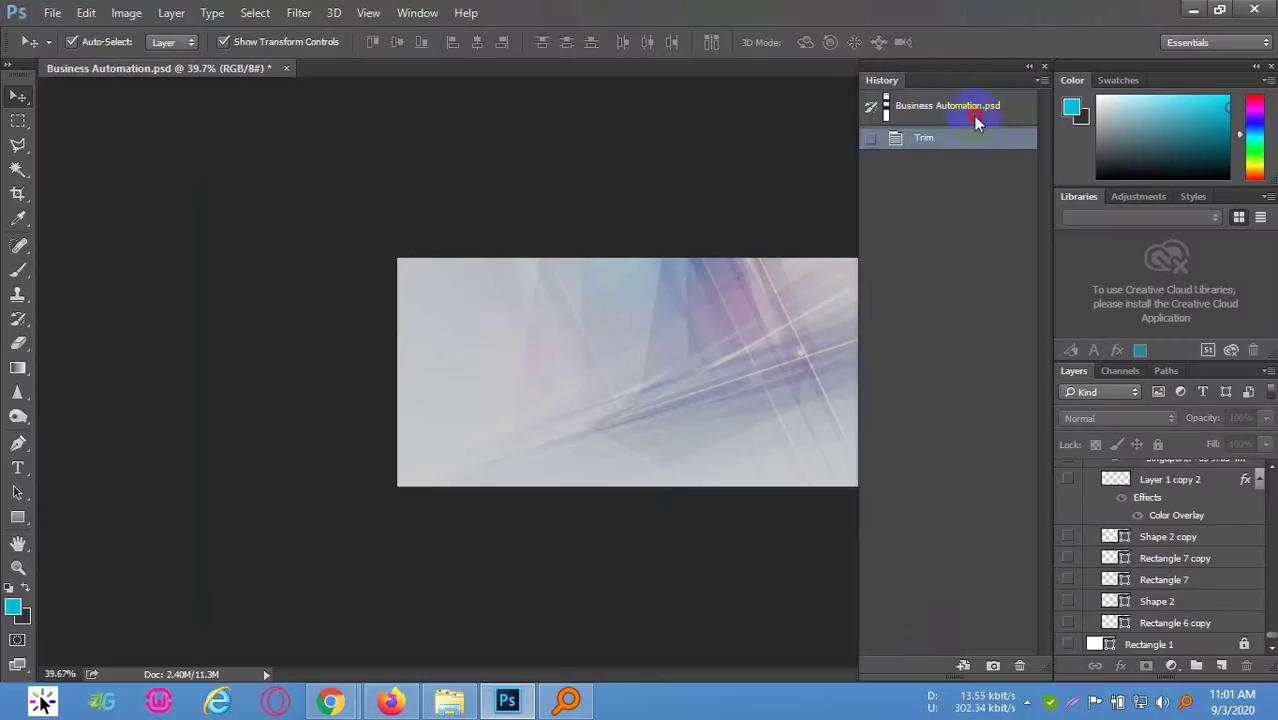
left_click(975, 108)
scroll(536, 250, "down", 2)
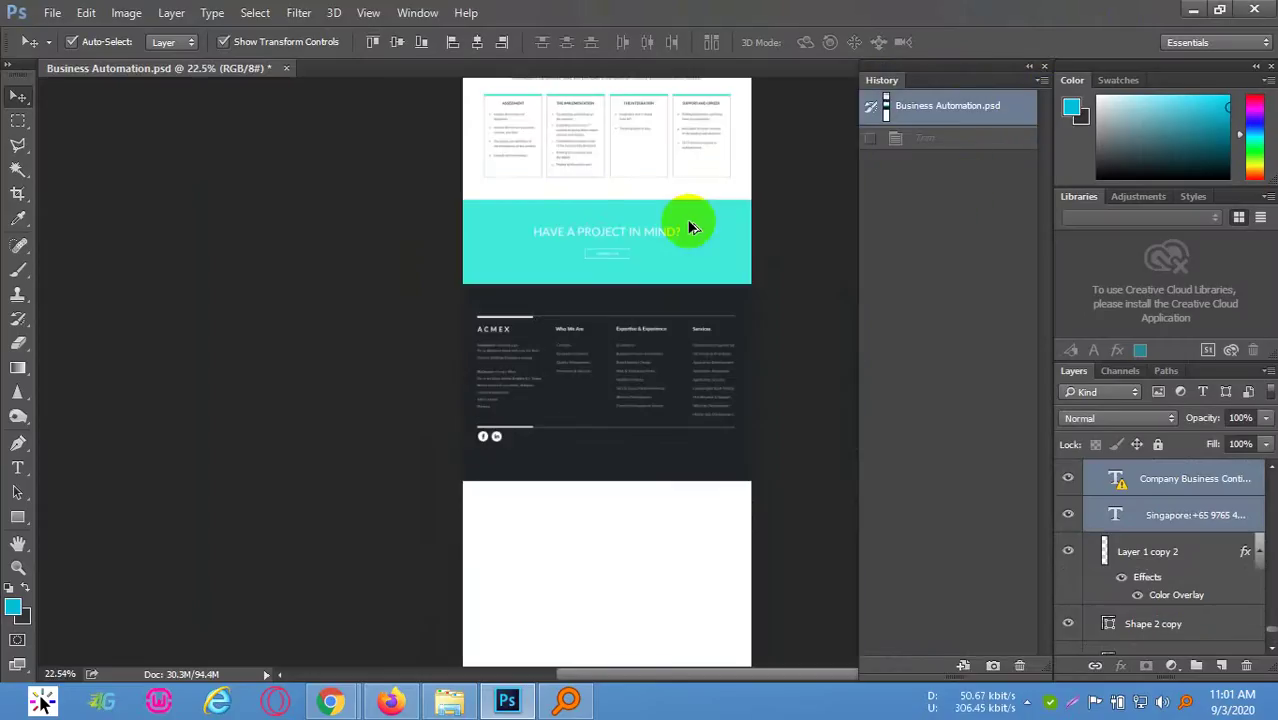
left_click(645, 149)
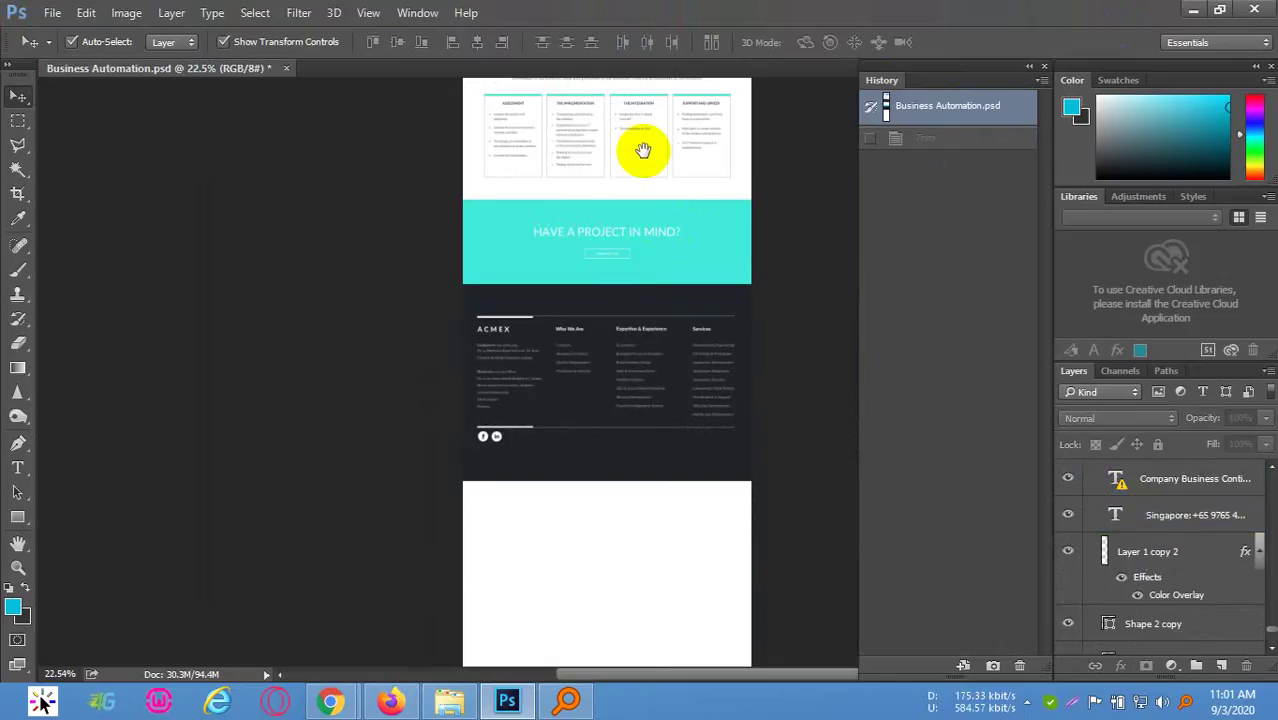
scroll(633, 400, "up", 5)
scroll(662, 440, "up", 4)
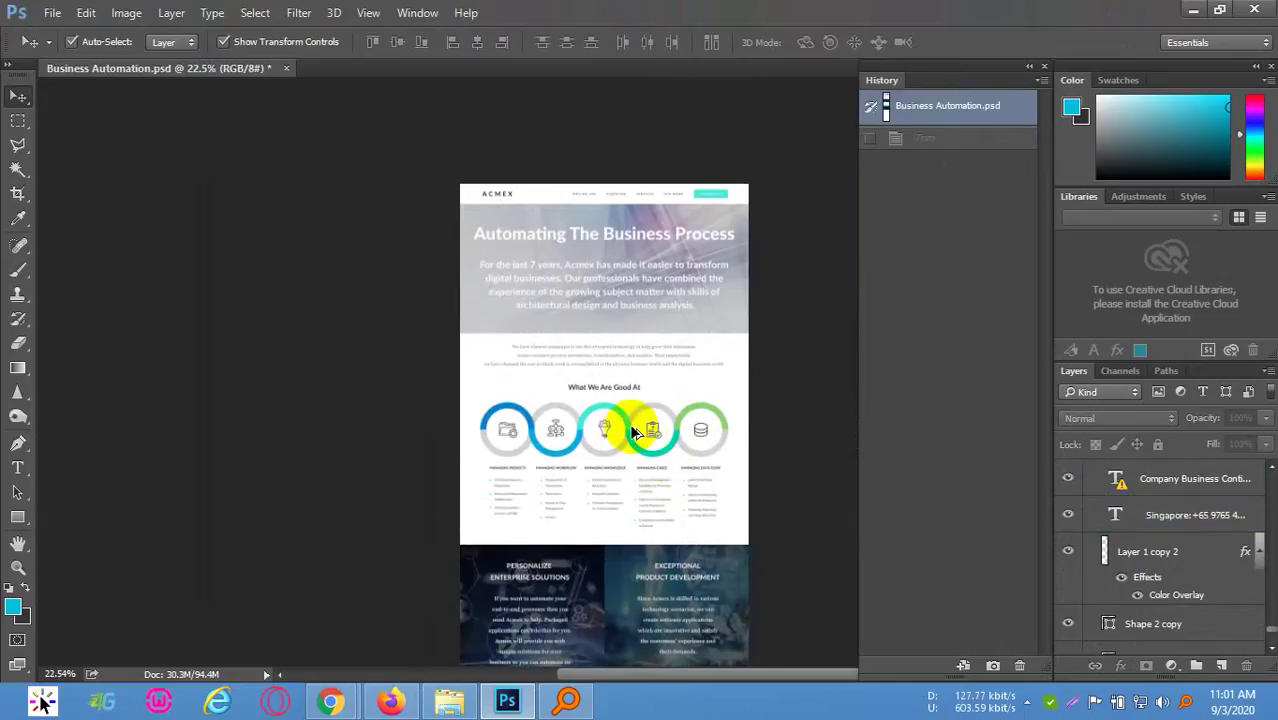
scroll(605, 434, "up", 3)
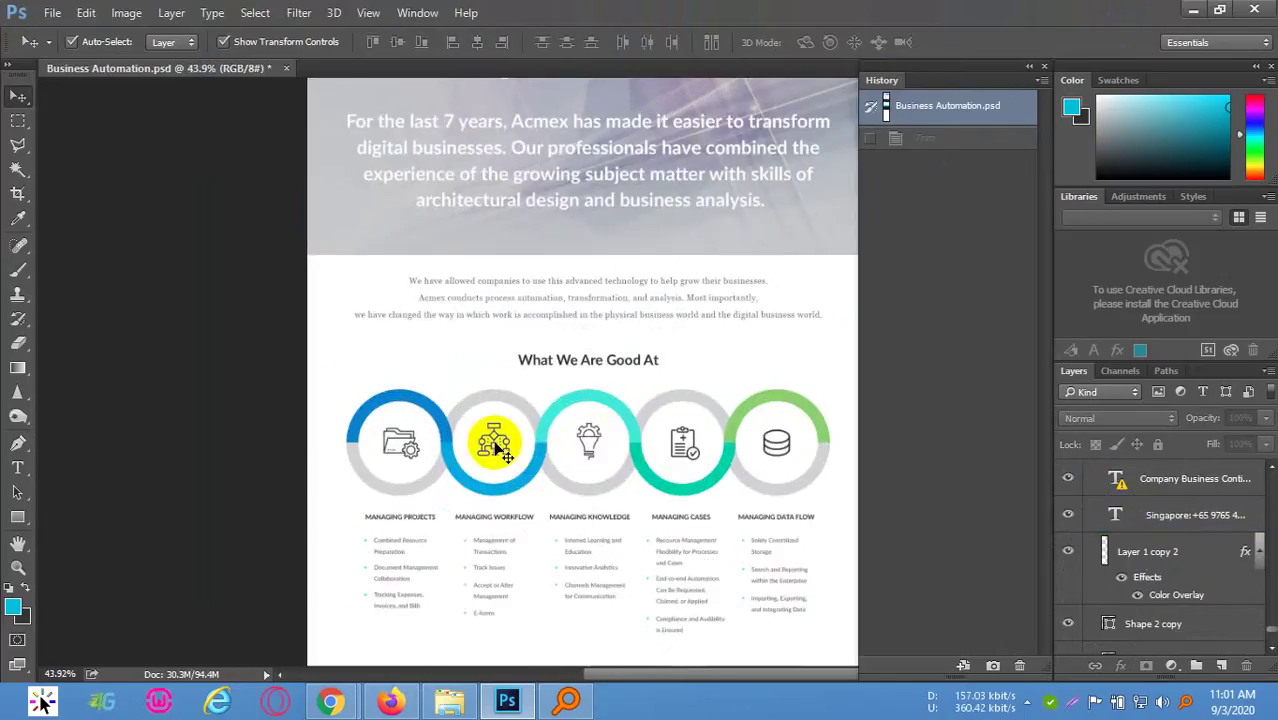
Select the Managing Projects folder icon and hide every layer except its Vector Smart Object
left_click(585, 443)
left_click(680, 445)
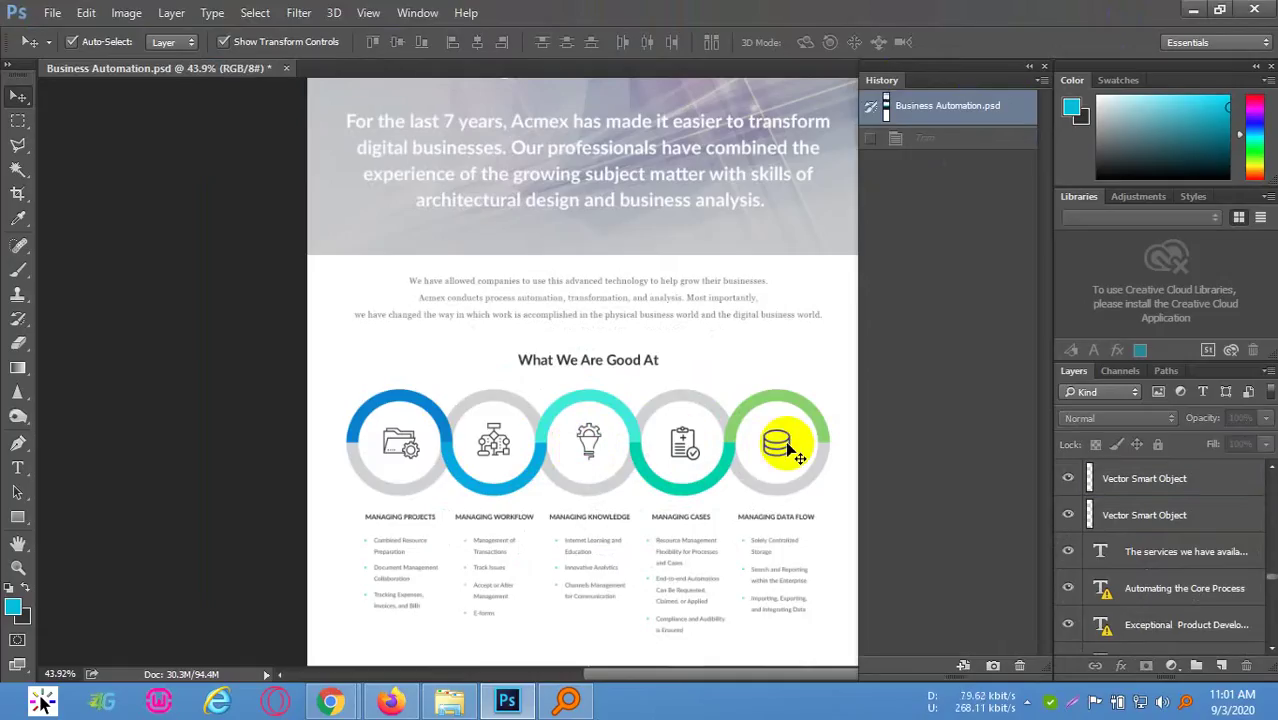
scroll(755, 453, "up", 2)
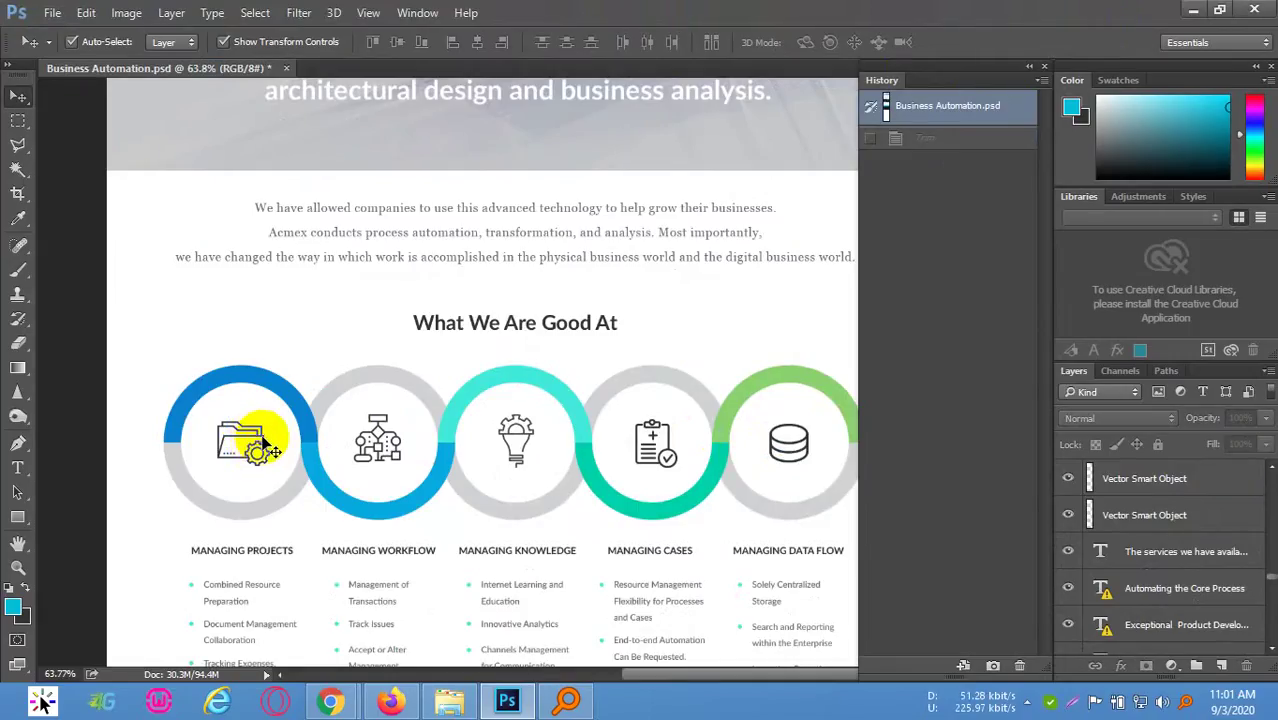
scroll(259, 447, "up", 3)
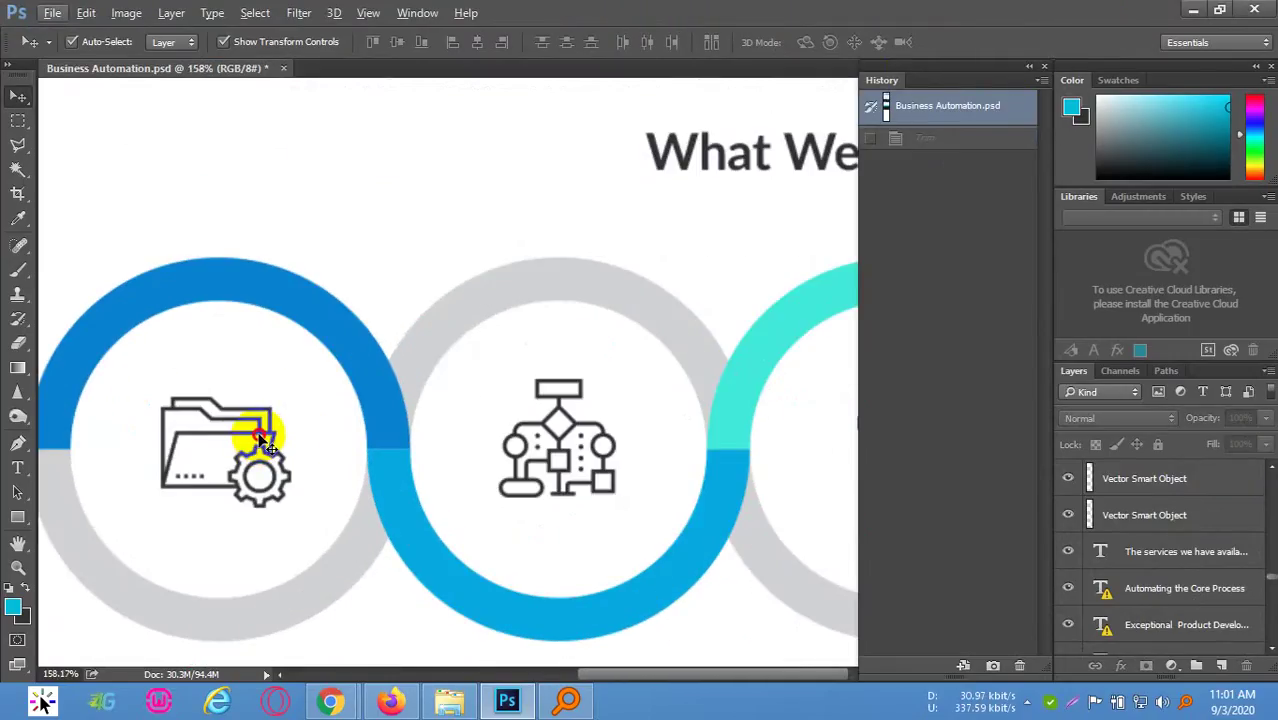
left_click(259, 440)
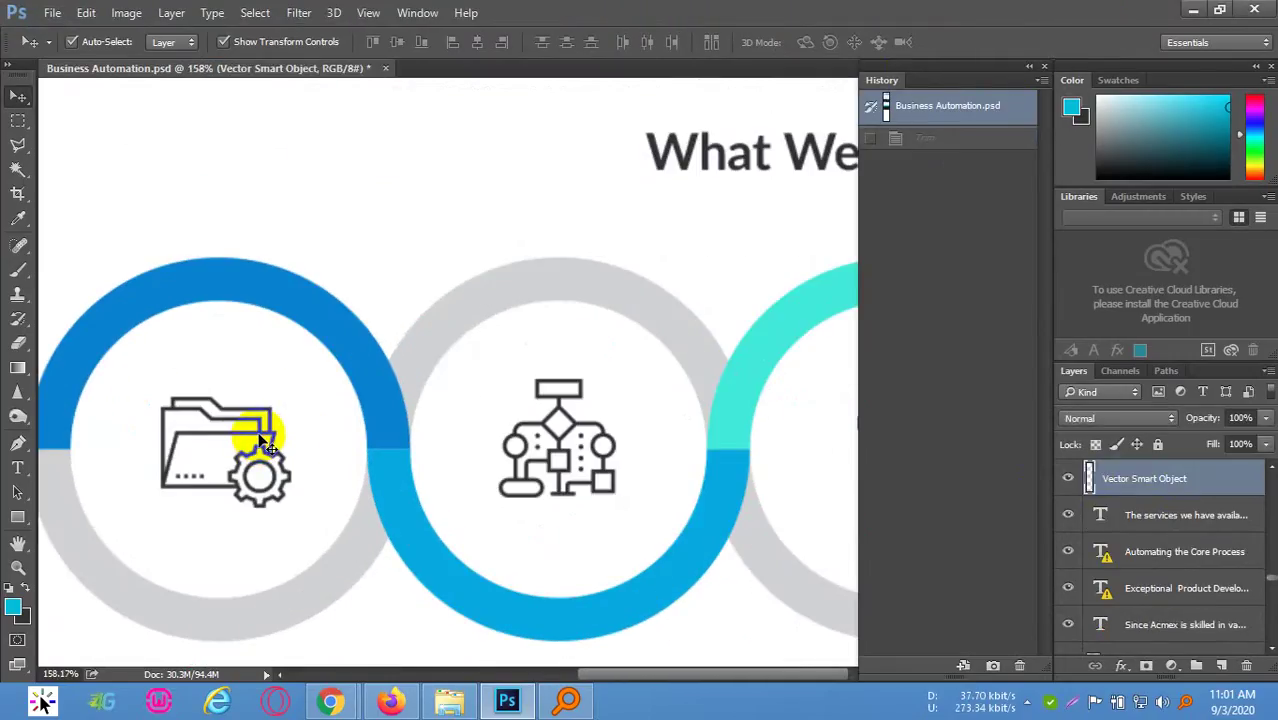
left_click(1071, 479)
left_click(1071, 479)
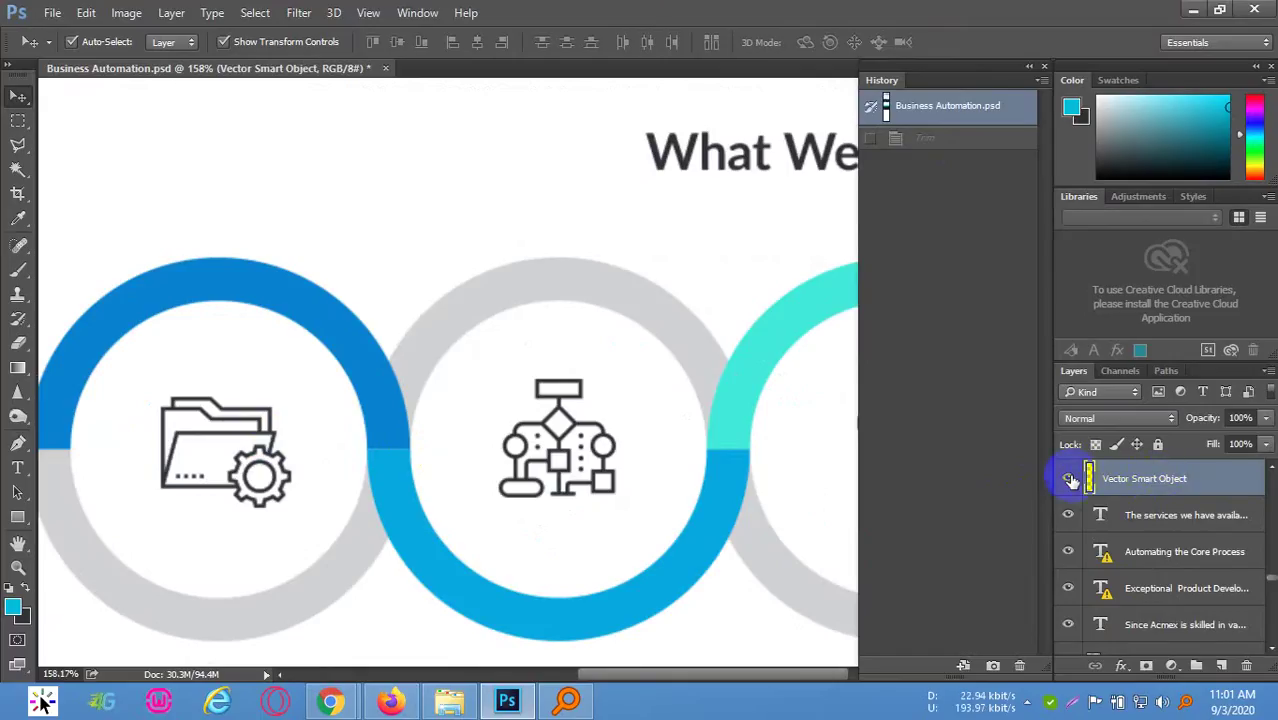
left_click(1071, 479, "alt")
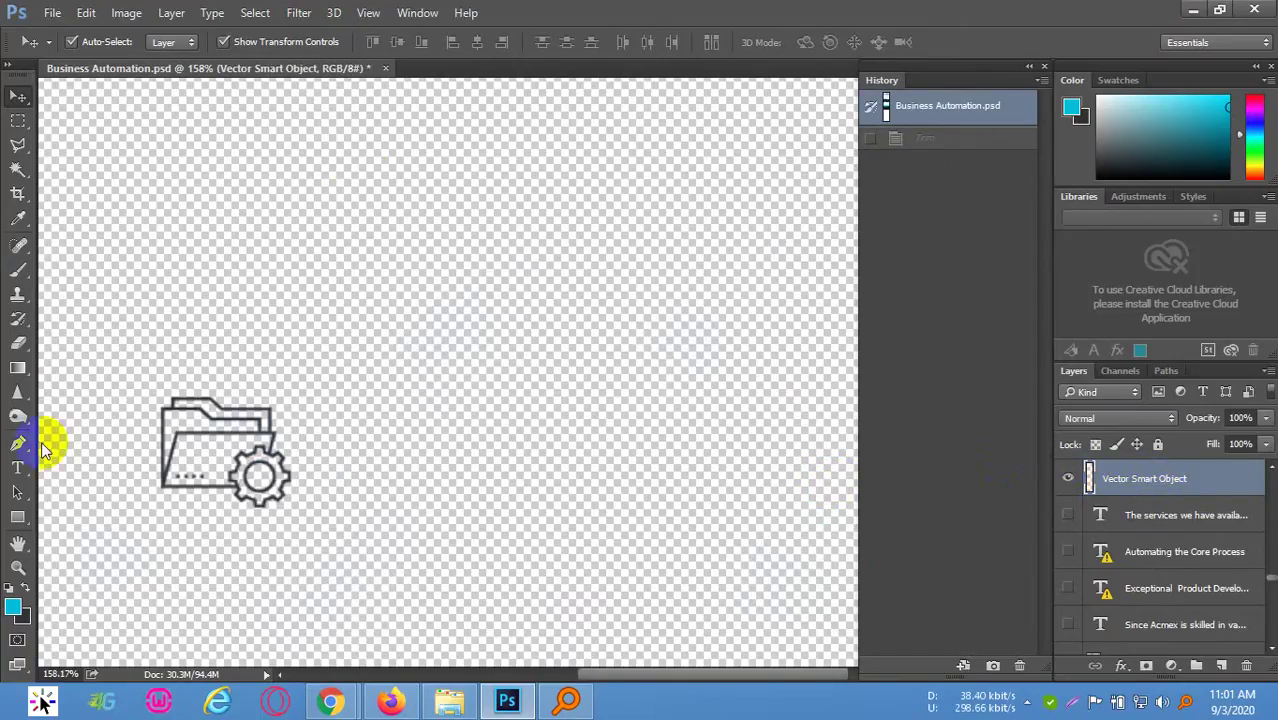
Trim the canvas to the isolated folder icon, removing transparent pixels on all four sides
left_click(125, 13)
left_click(228, 234)
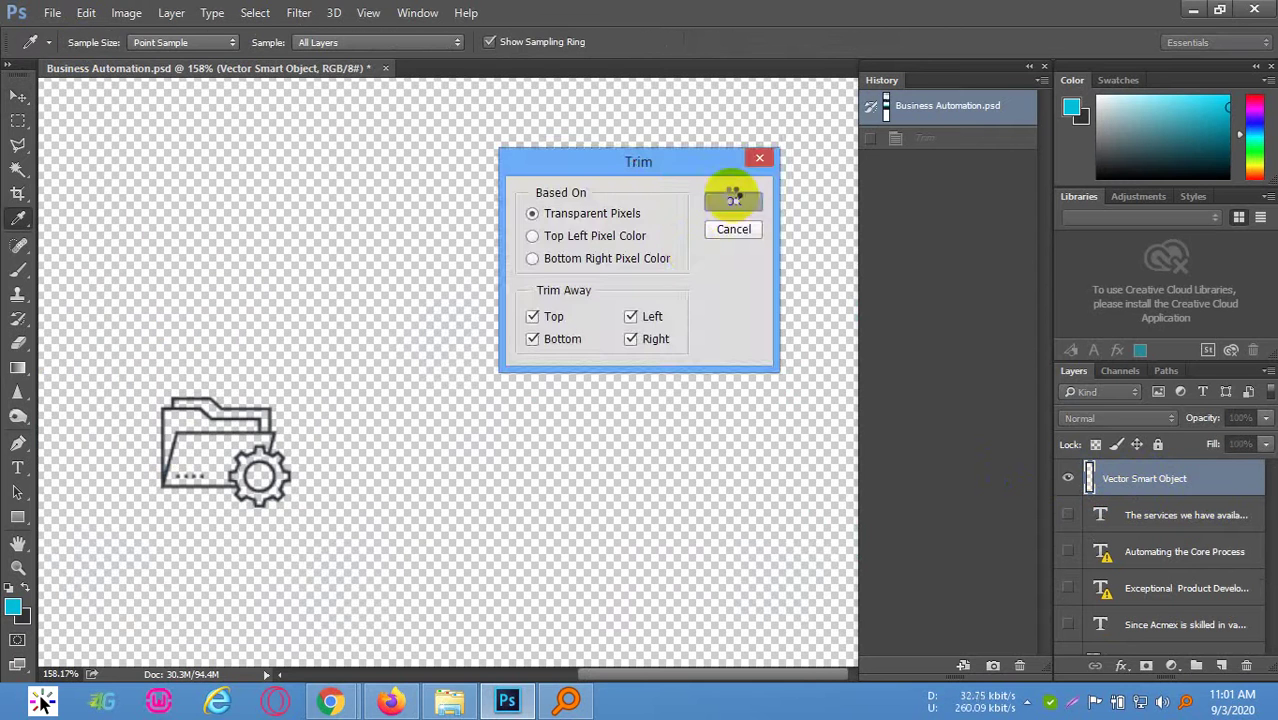
left_click(733, 199)
left_click(662, 374)
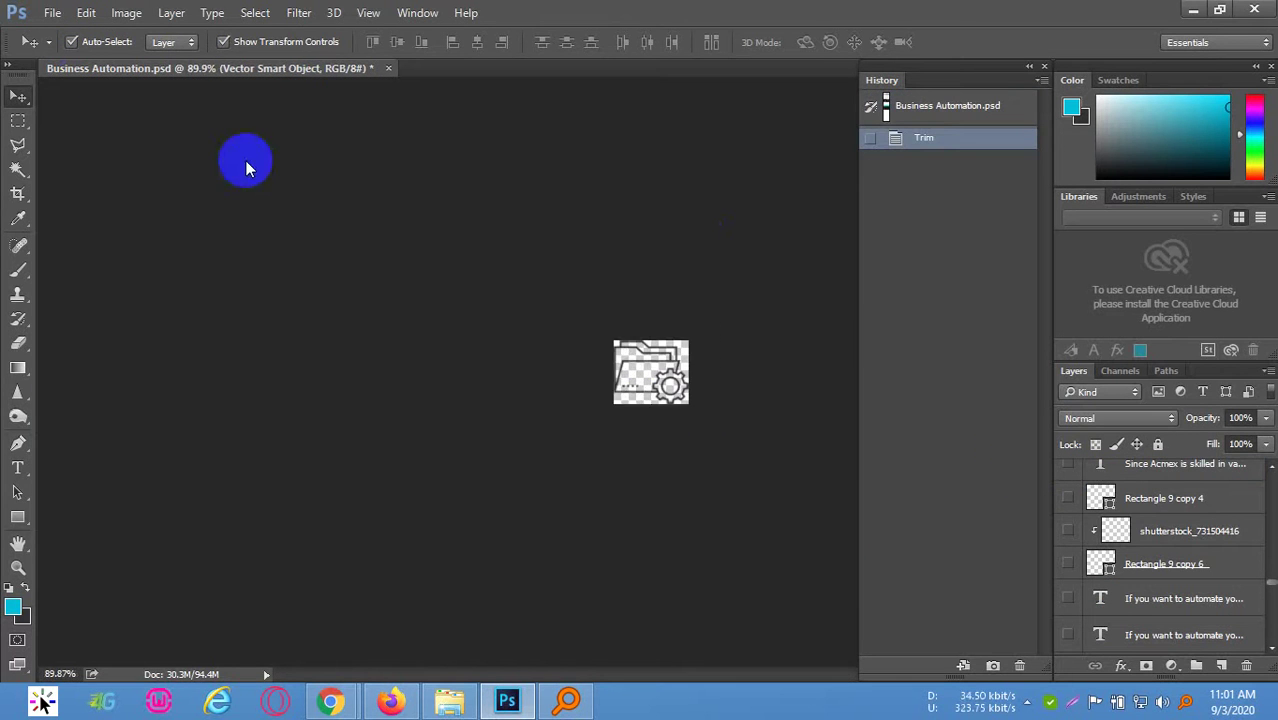
Export the trimmed folder icon with Save for Web (Legacy) as a transparent PNG-24 named icon in the images folder
left_click(48, 12)
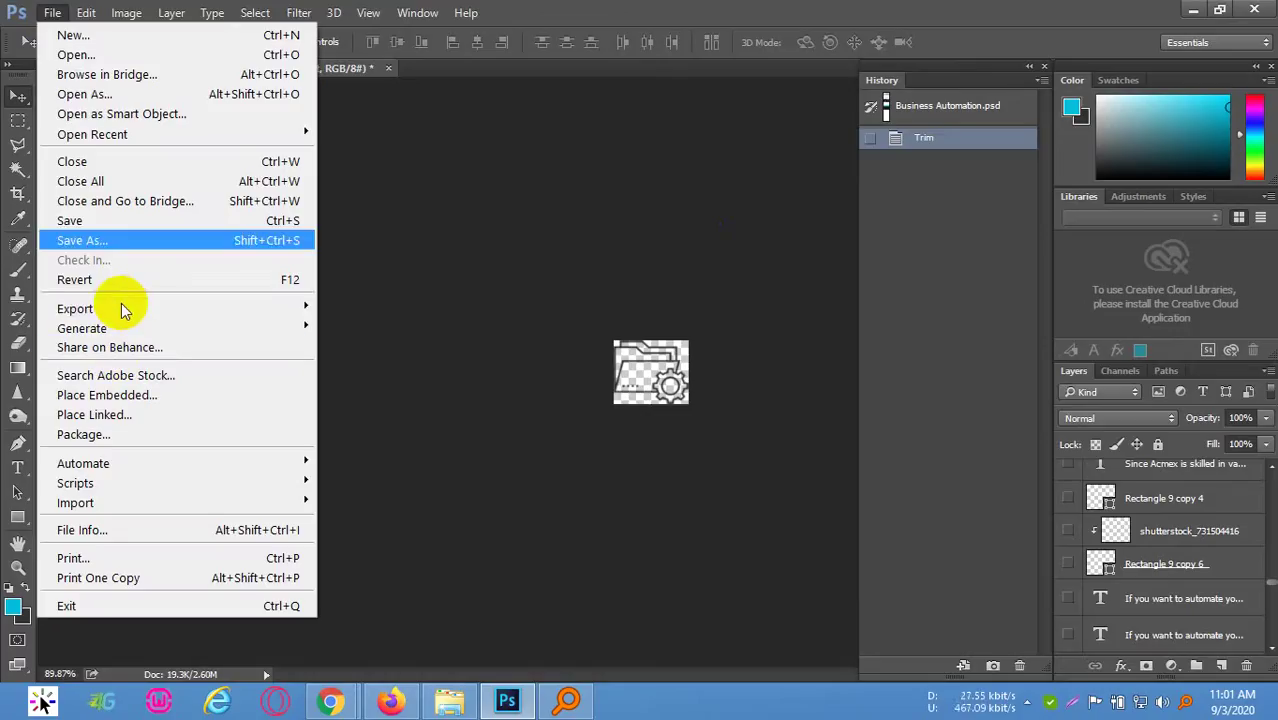
mouse_move(128, 310)
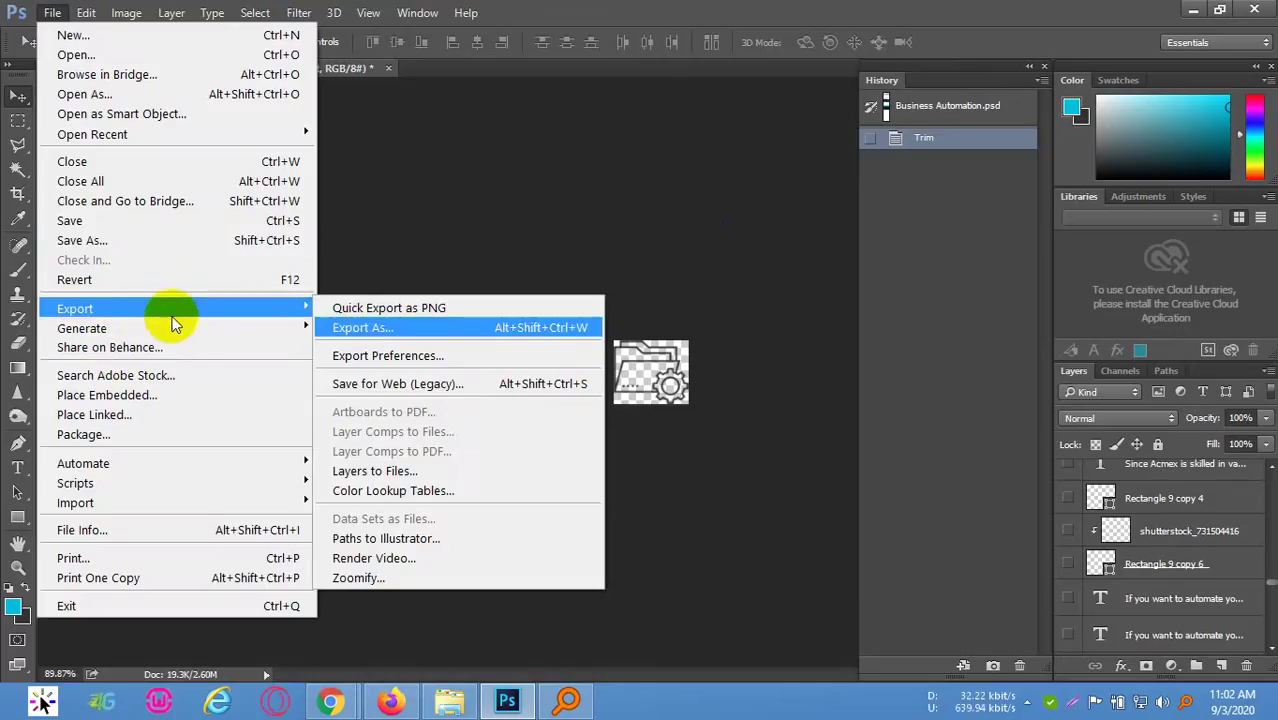
left_click(380, 383)
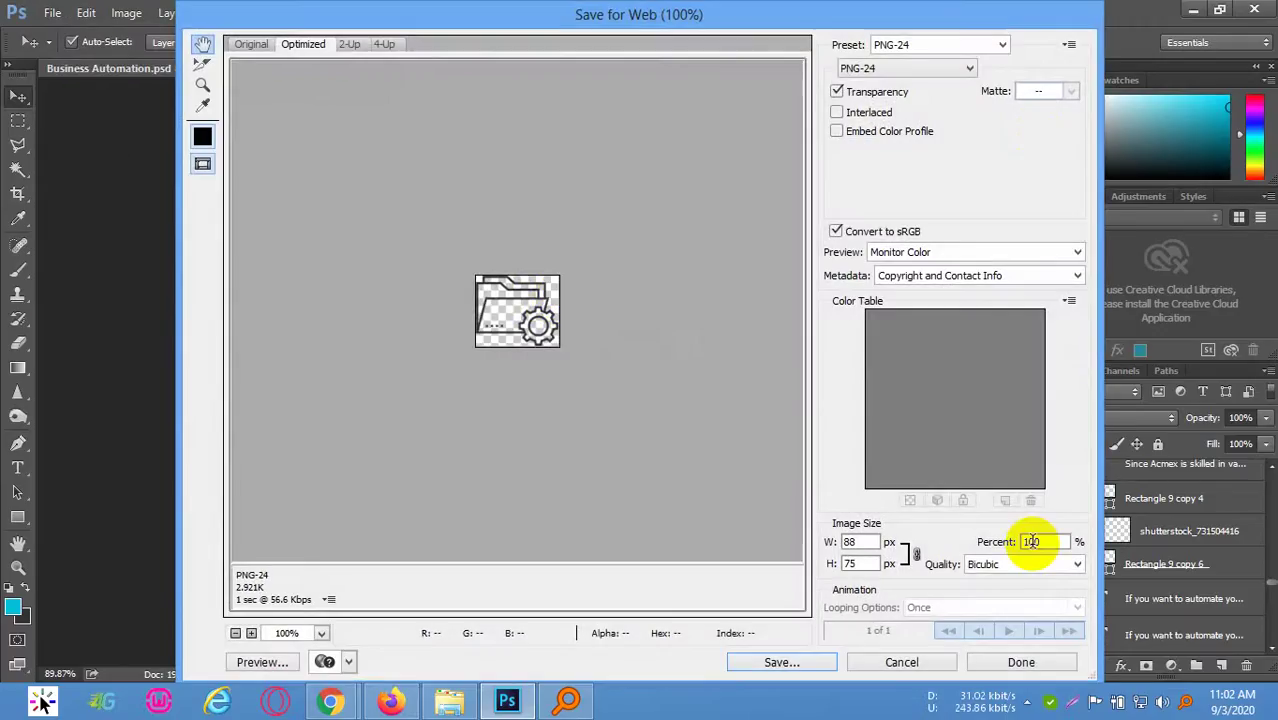
left_click(788, 662)
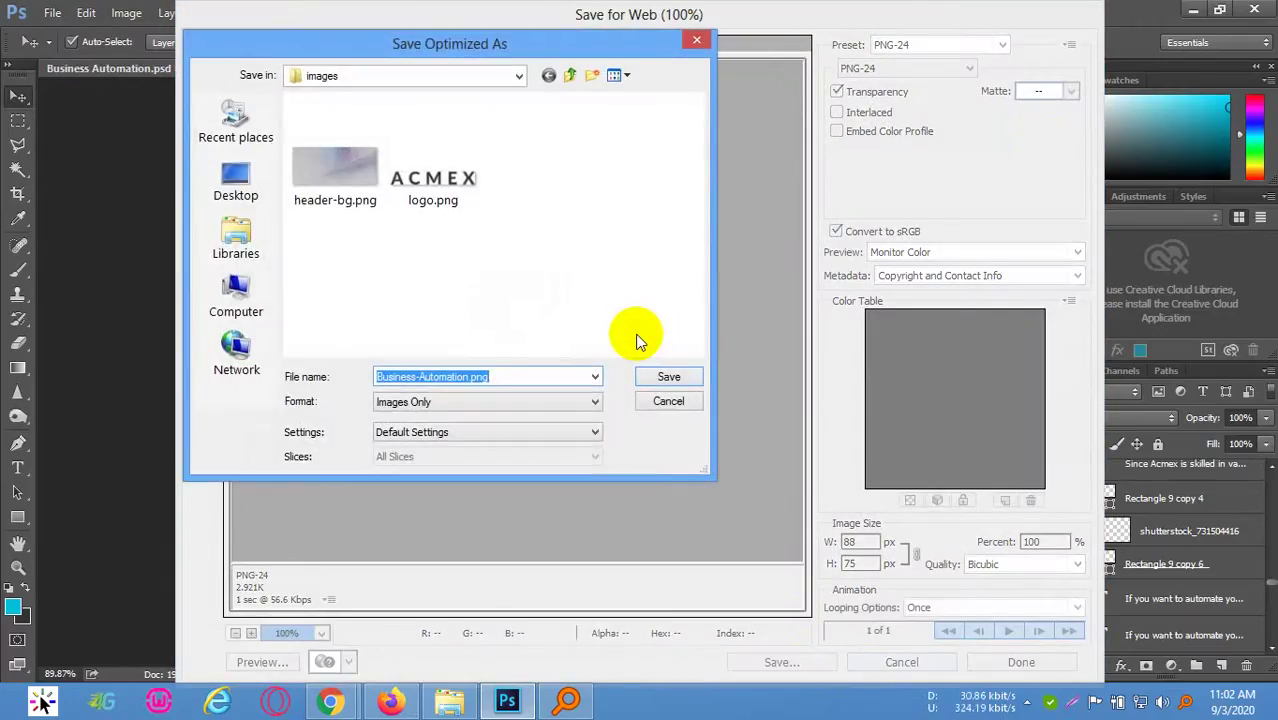
type("shar")
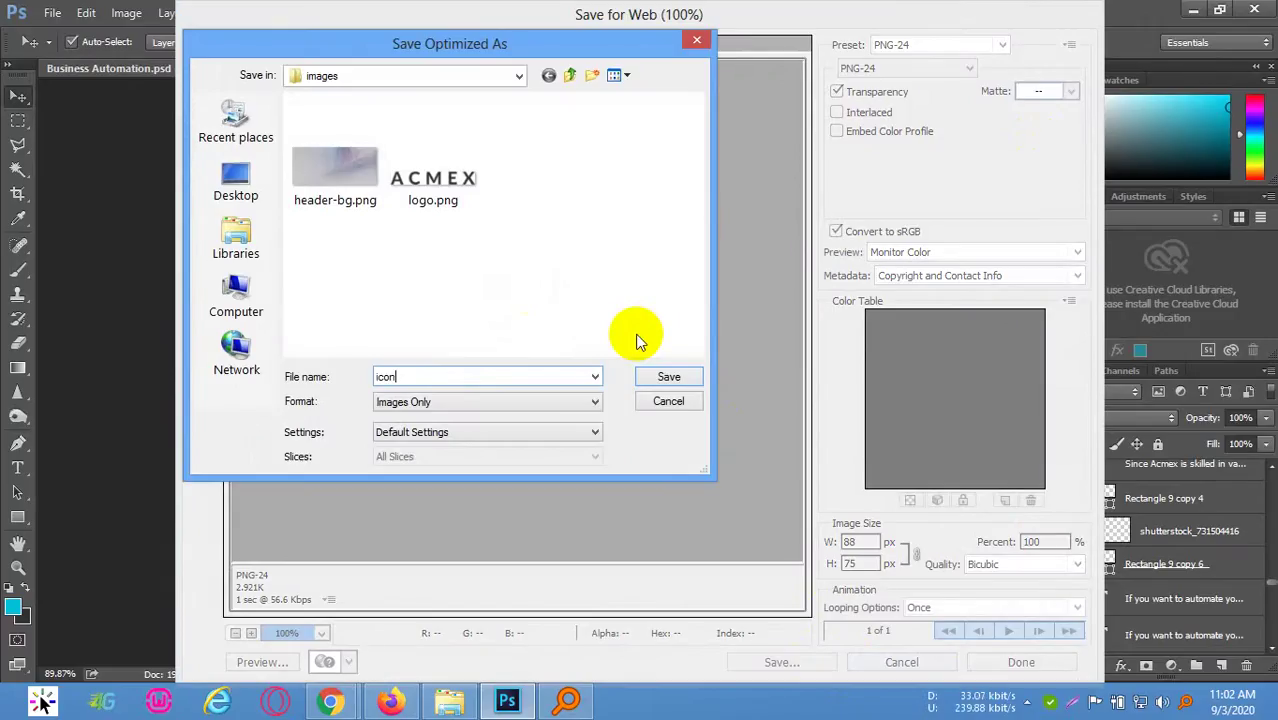
key("Return")
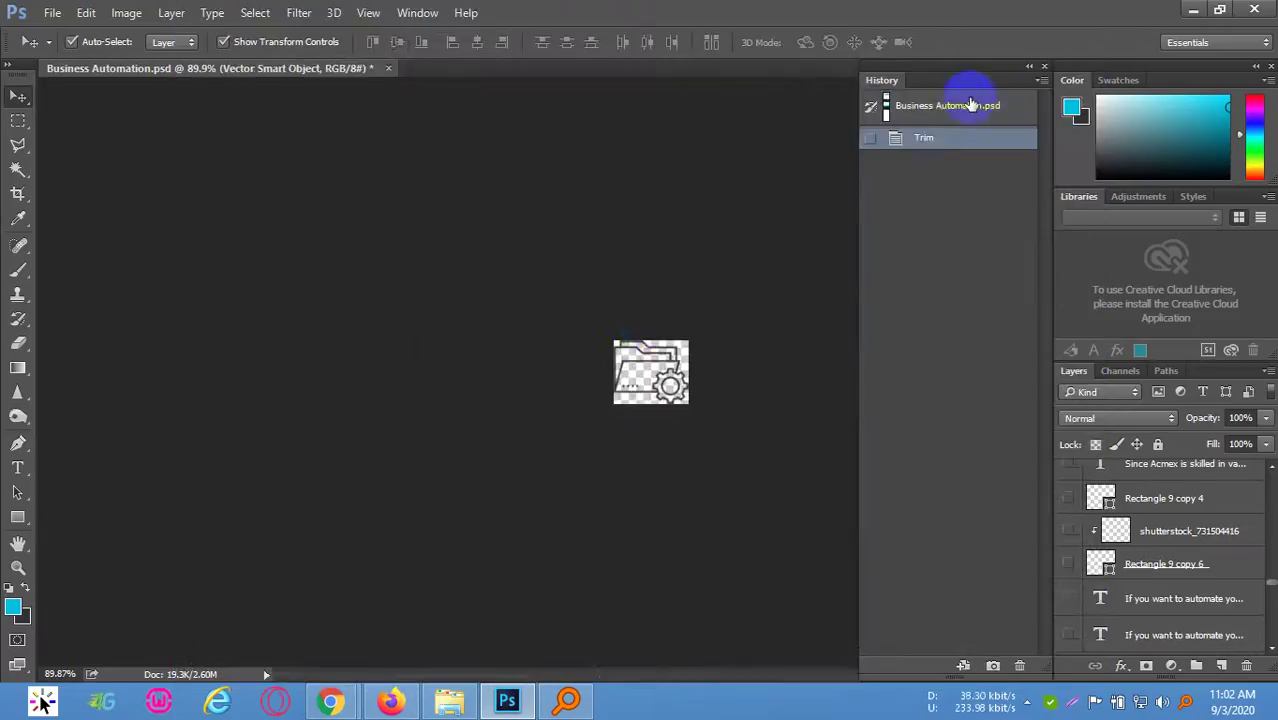
Restore the opening History snapshot of Business Automation.psd and bring the Managing Projects icon back into view
left_click(970, 105)
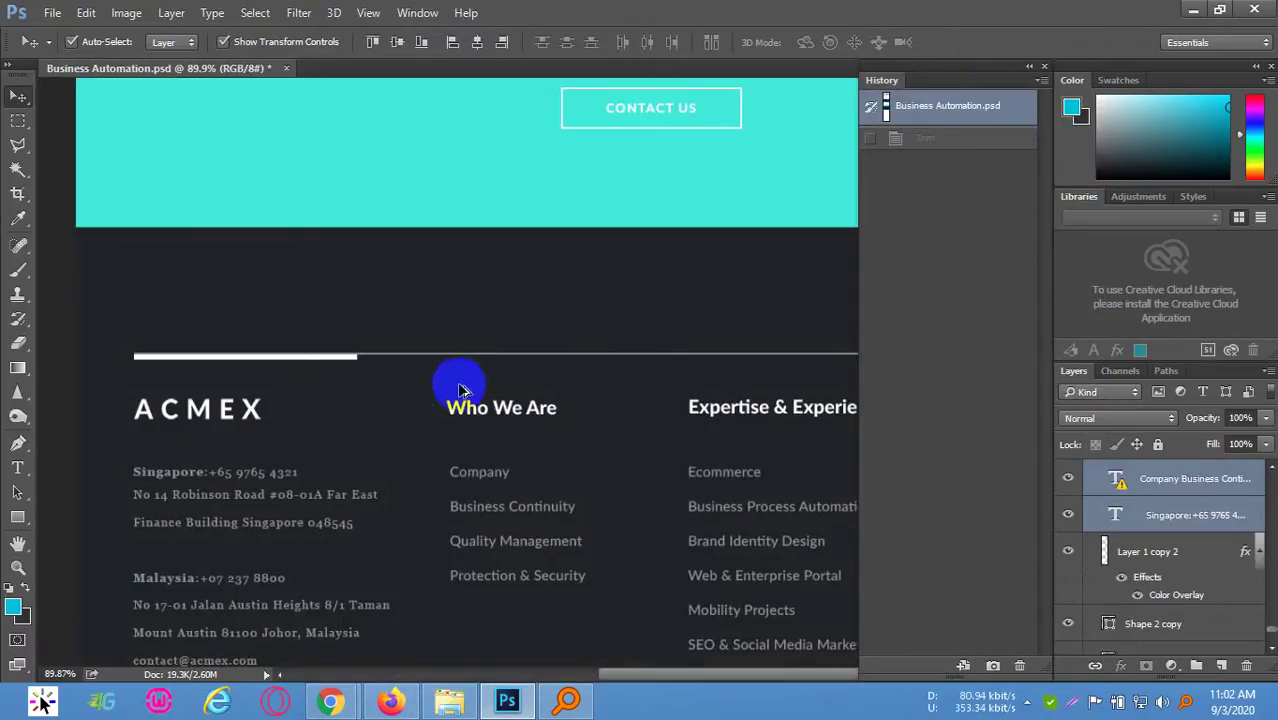
scroll(460, 388, "down", 3)
key("alt+space")
scroll(571, 385, "up", 5)
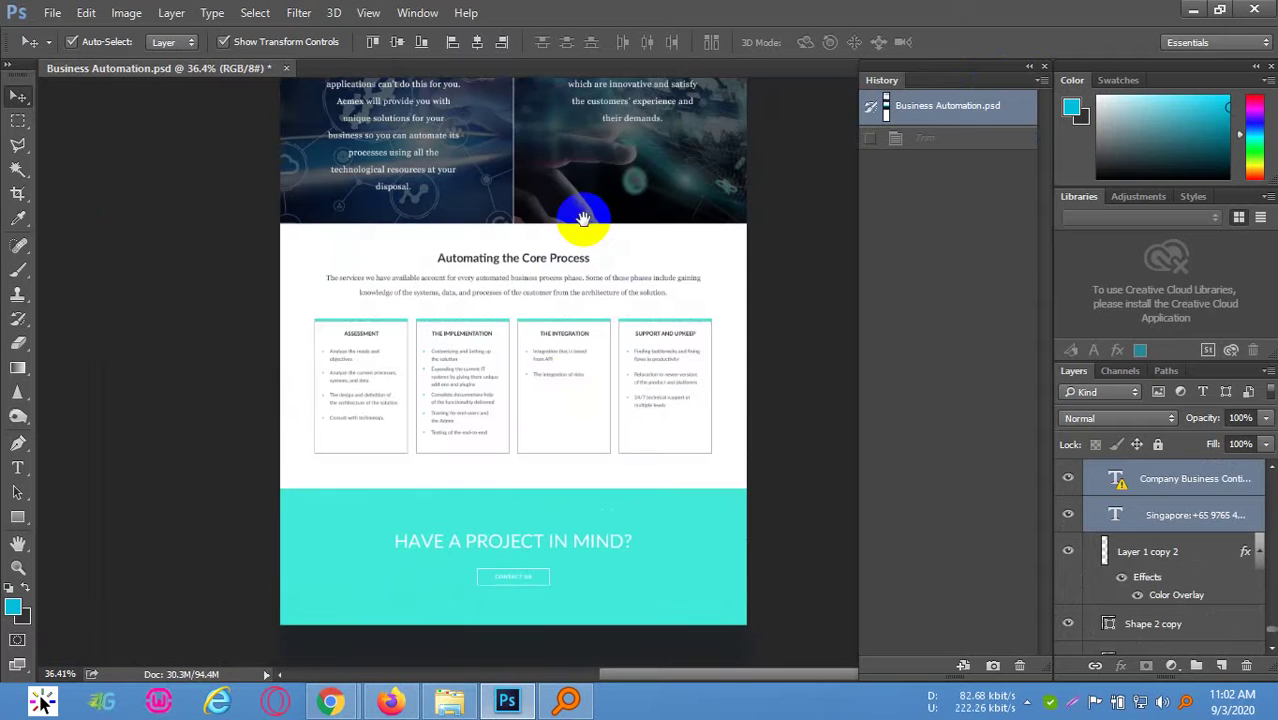
scroll(583, 218, "up", 1)
left_click_drag(534, 160, 530, 450)
left_click_drag(531, 320, 528, 360)
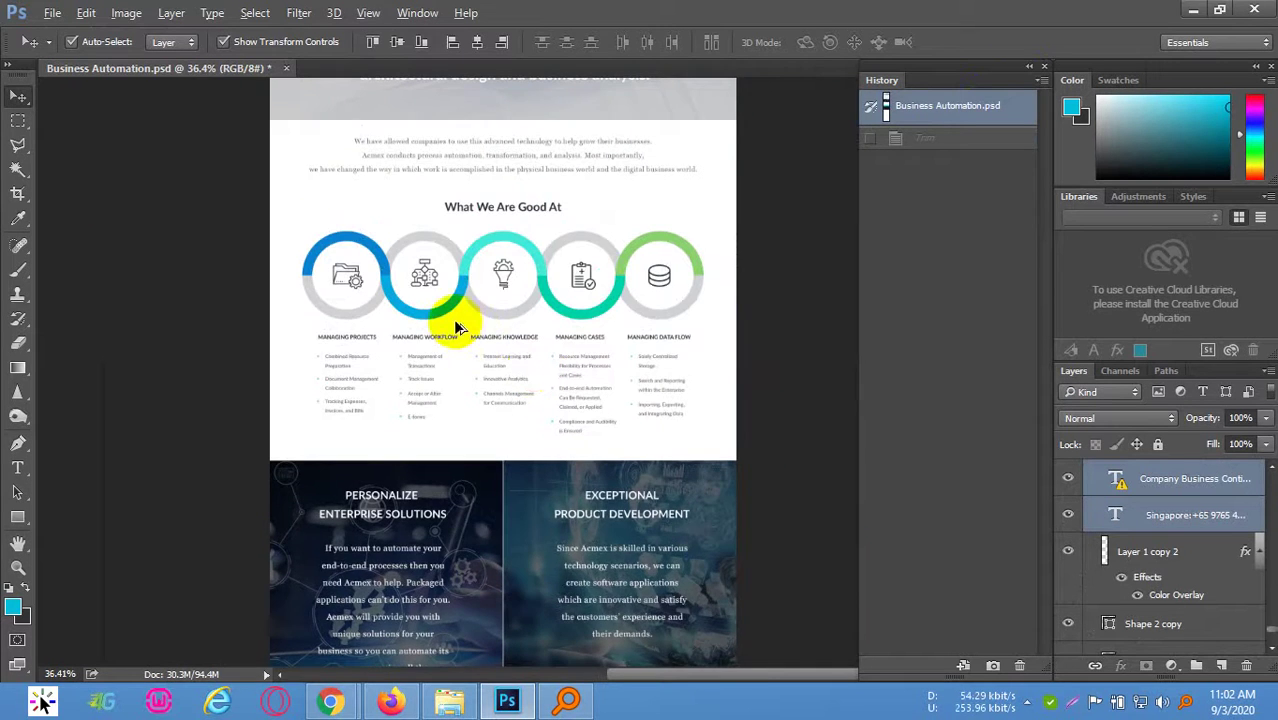
scroll(453, 319, "up", 3)
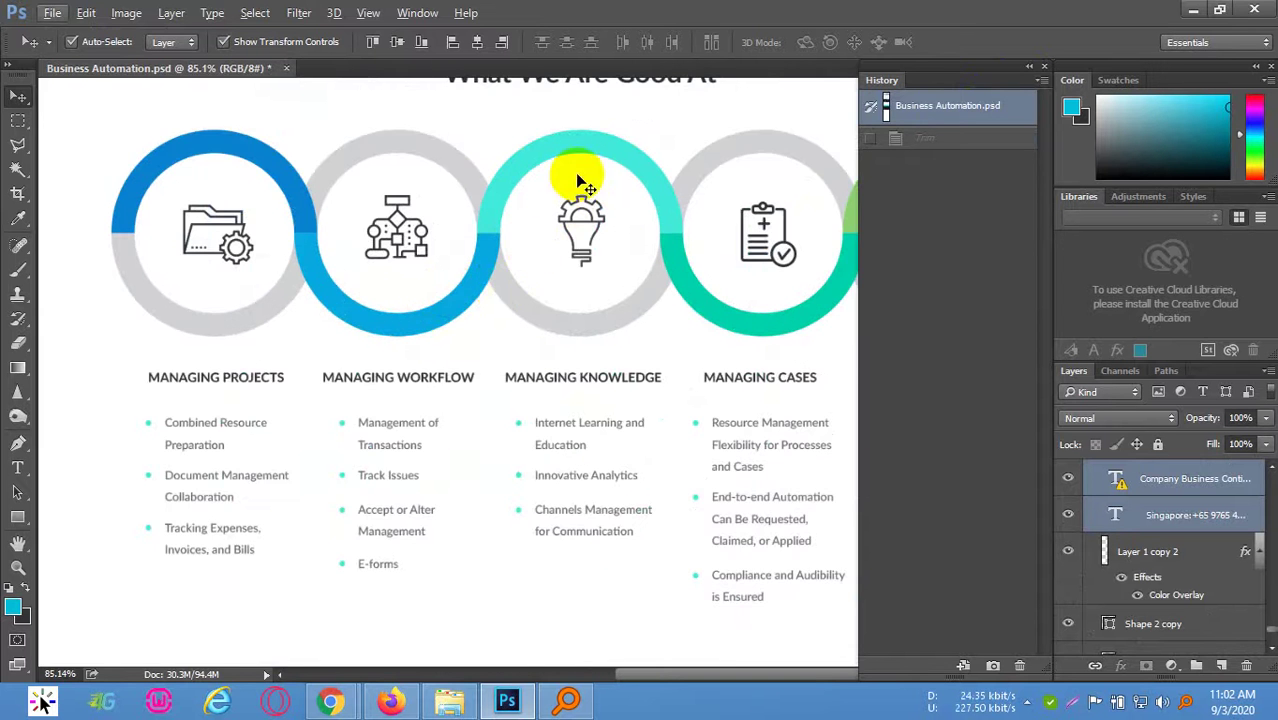
scroll(470, 294, "down", 4)
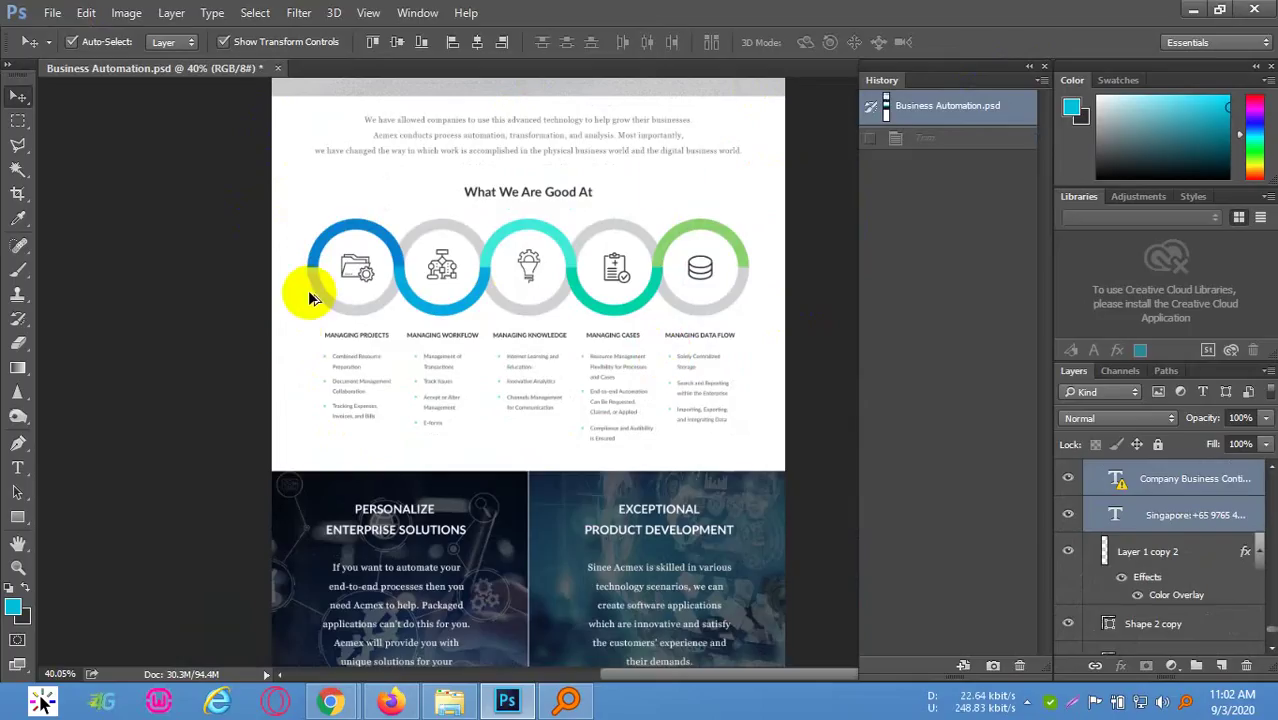
scroll(309, 293, "up", 5)
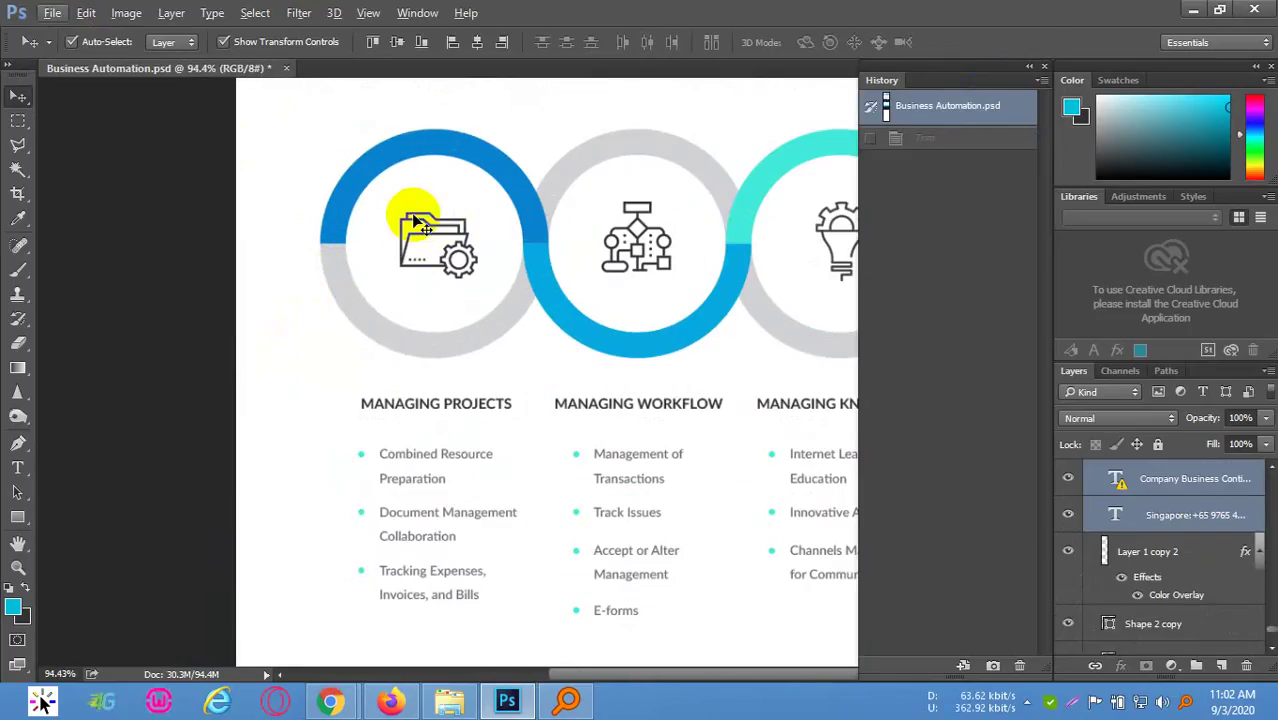
scroll(450, 282, "up", 2)
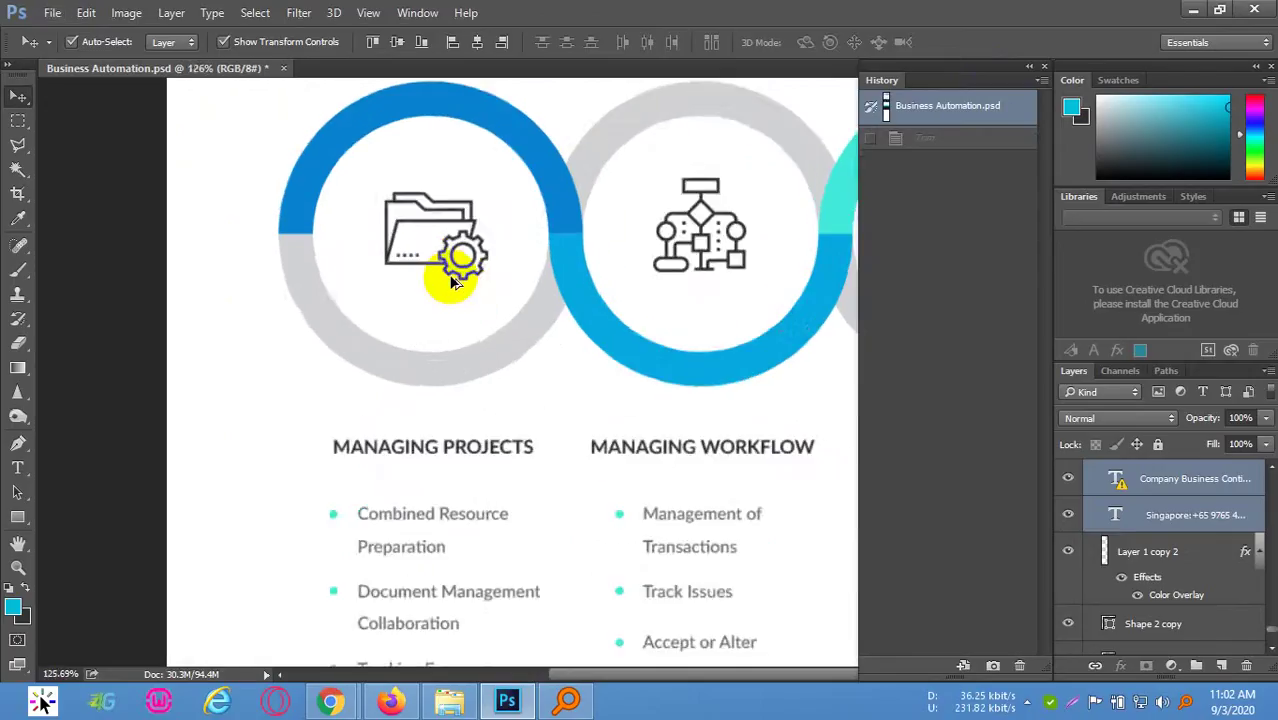
scroll(450, 282, "up", 2)
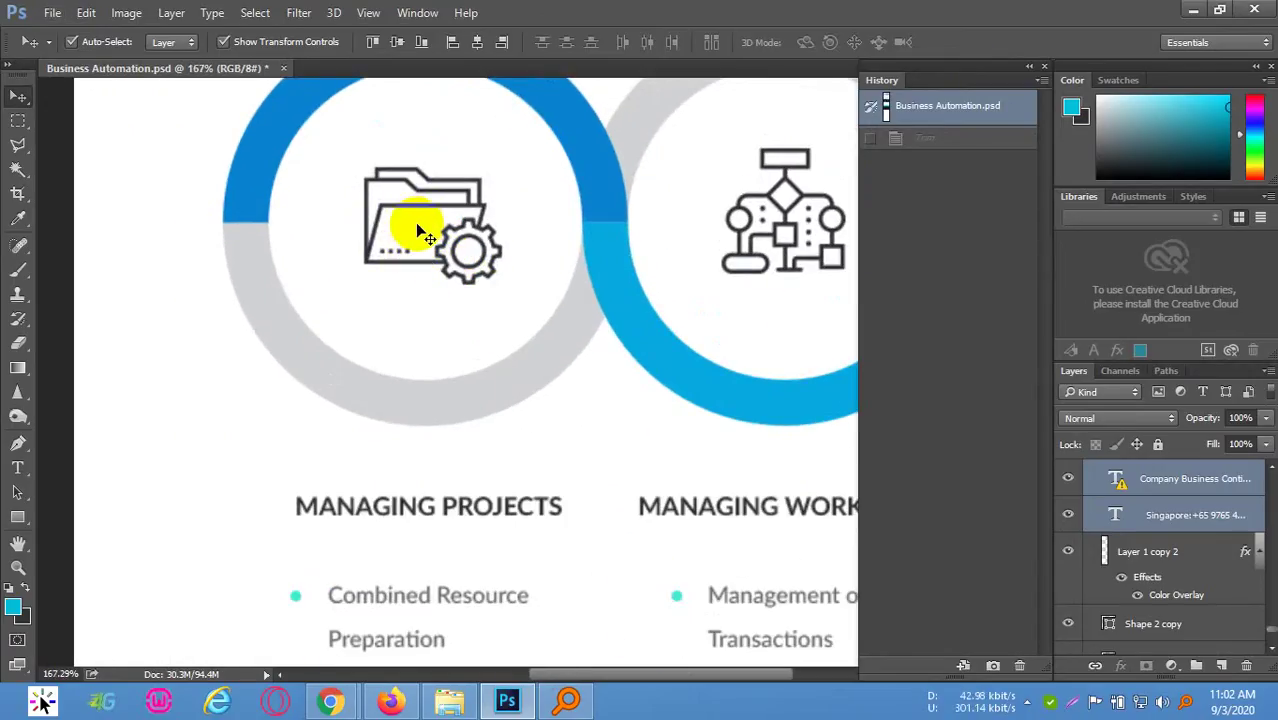
Isolate the Managing Projects folder icon again by hiding all layers except its Vector Smart Object
left_click(470, 222)
left_click(1068, 479)
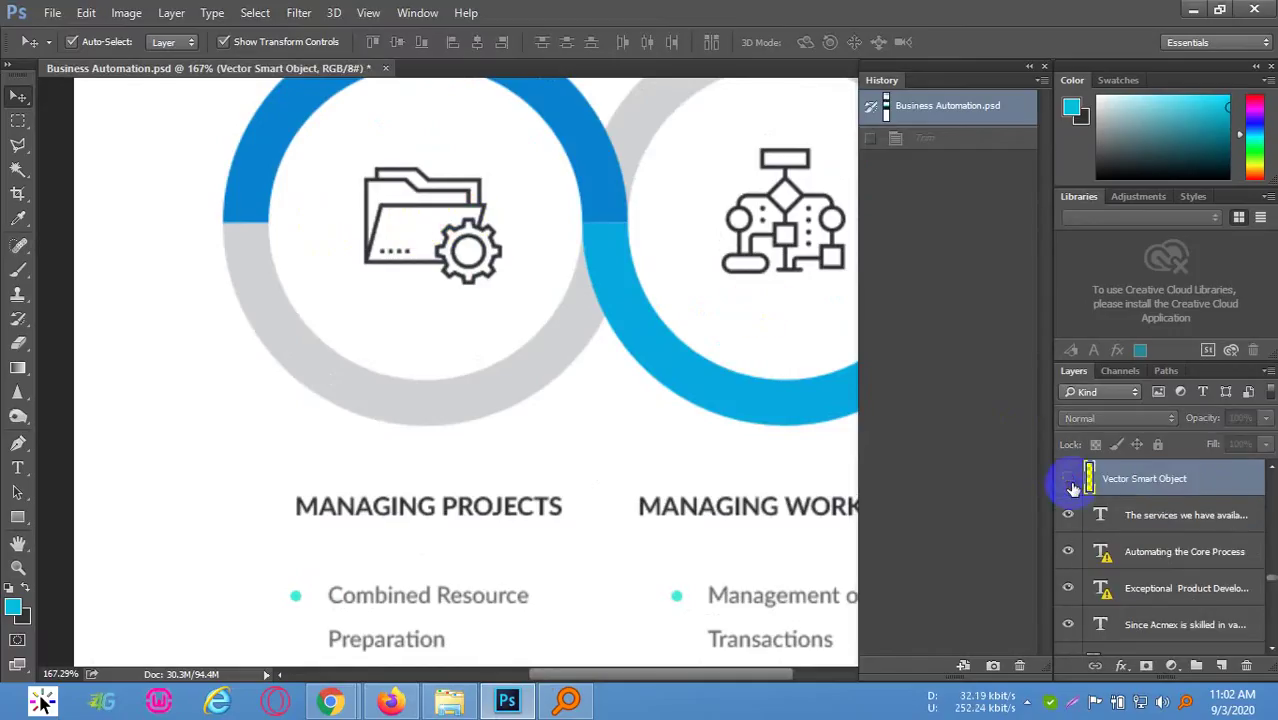
left_click(1068, 478)
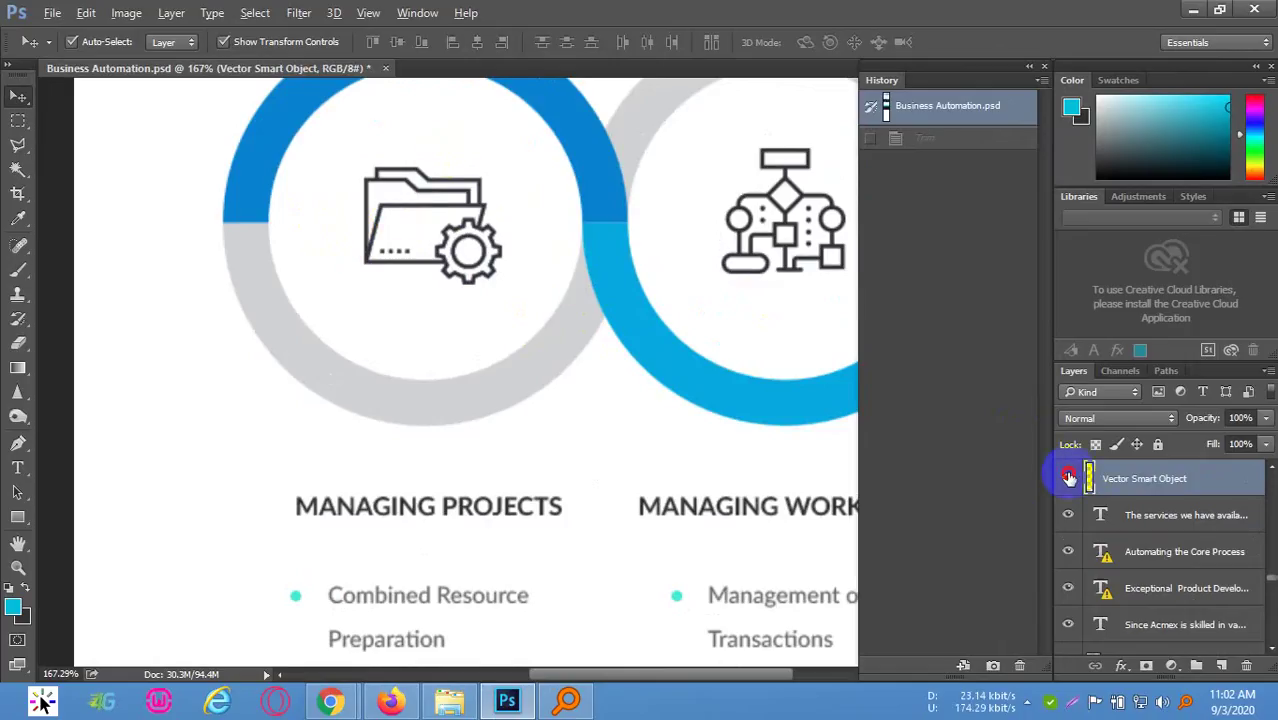
left_click(1068, 478, "alt")
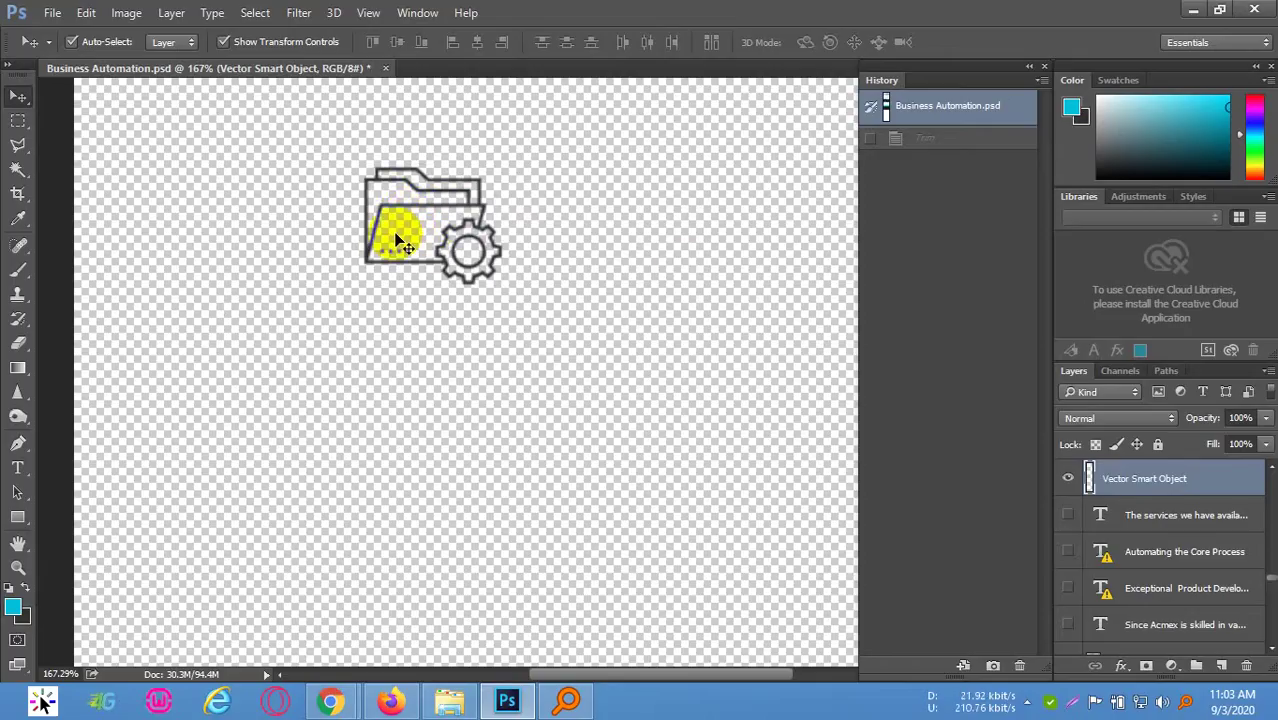
Try the JPEG format for the untrimmed folder icon in Save for Web (Legacy), cancel the export and restore the opening History snapshot
left_click(52, 12)
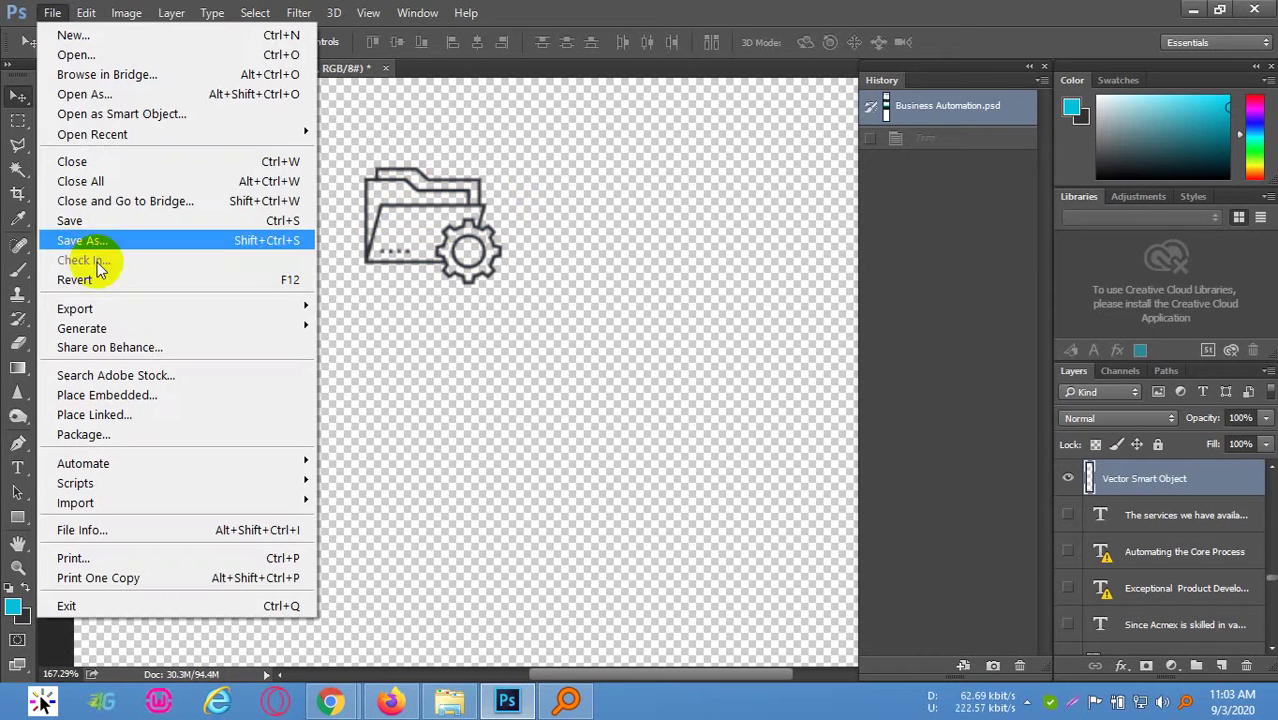
mouse_move(138, 333)
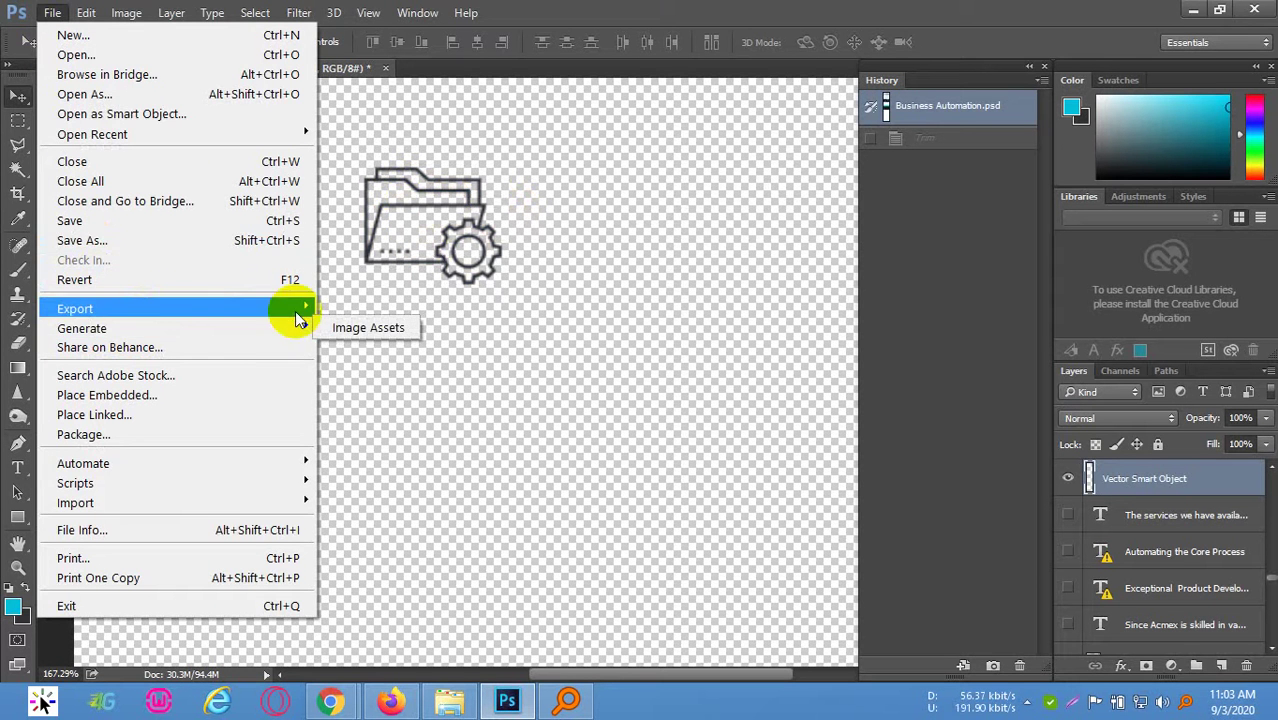
mouse_move(295, 311)
left_click(414, 378)
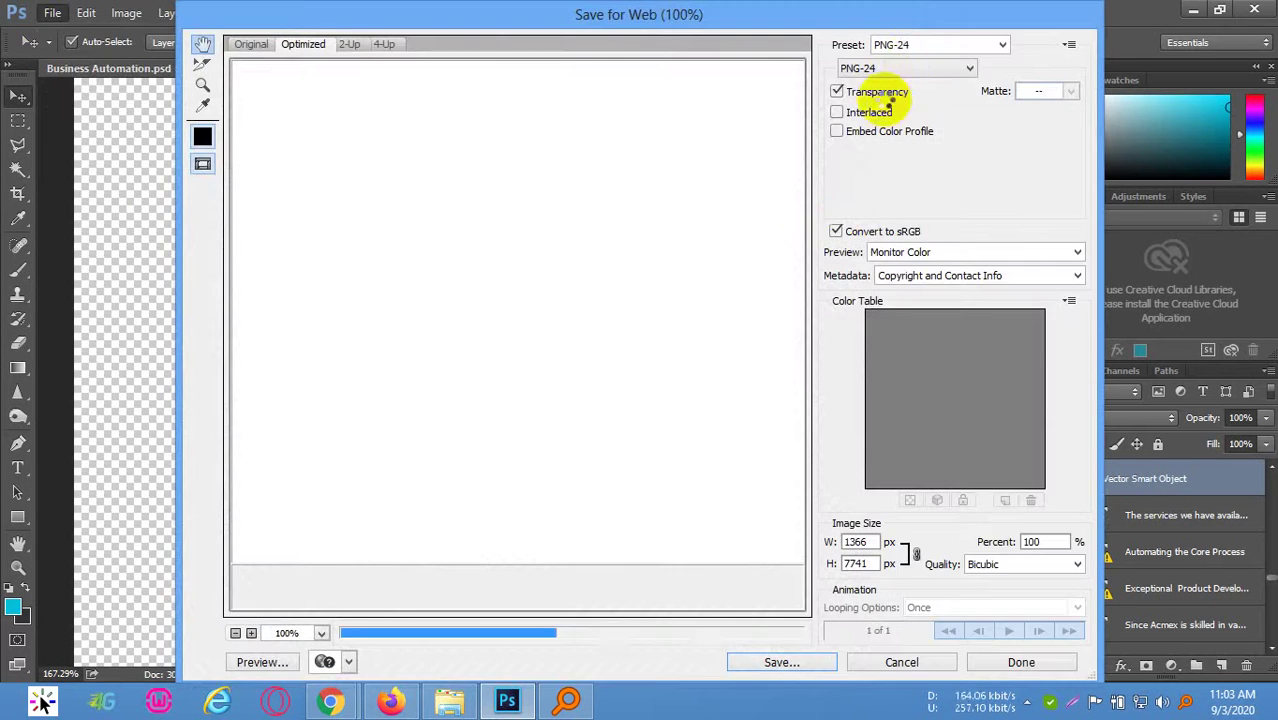
left_click(912, 70)
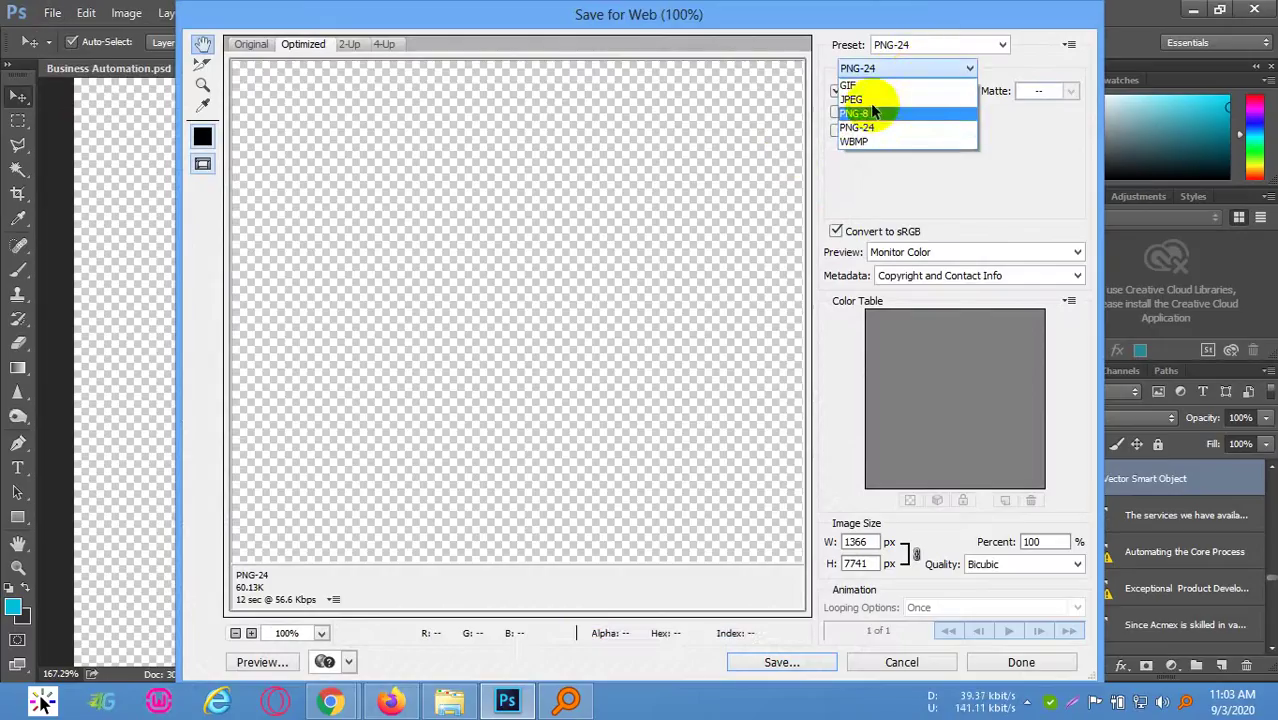
left_click(865, 79)
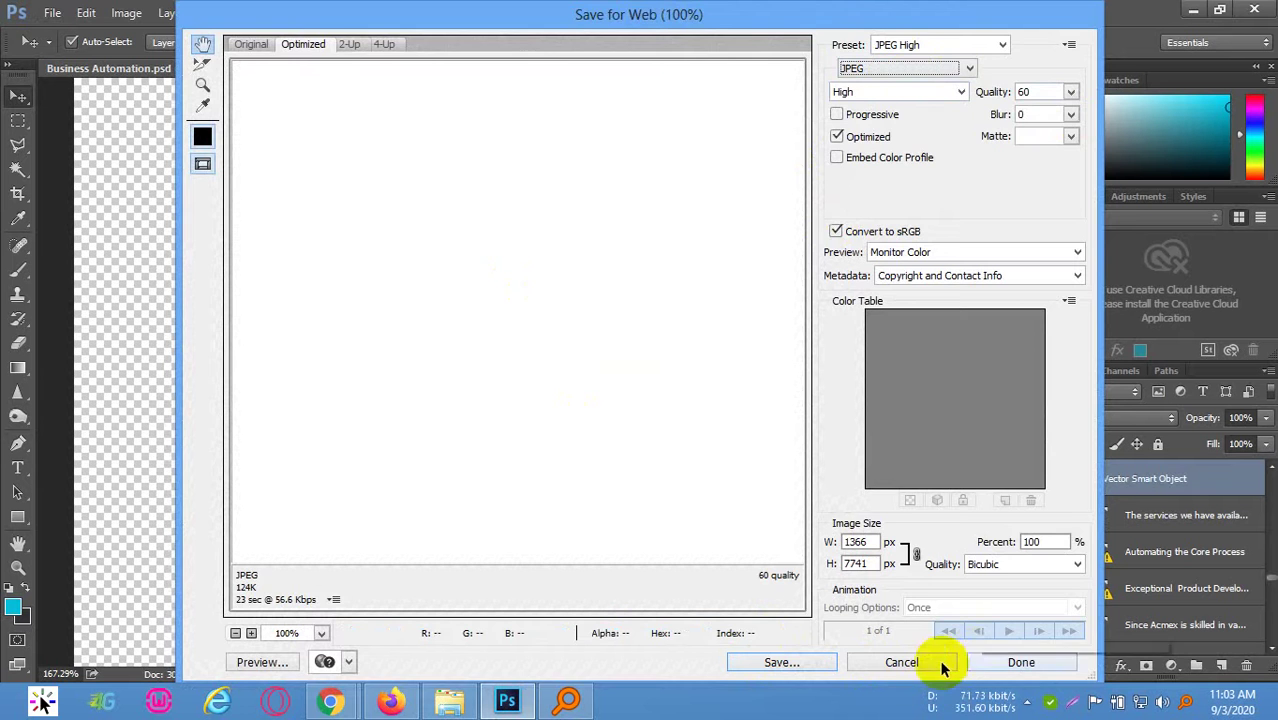
left_click(940, 664)
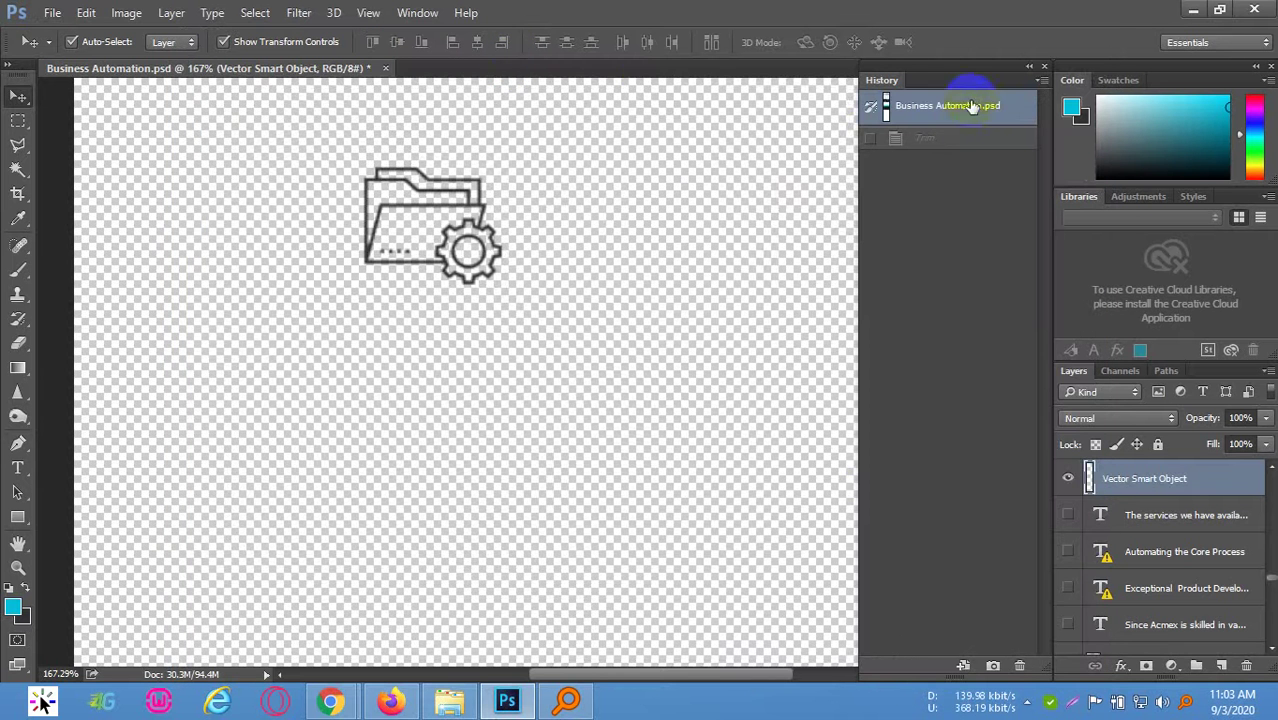
left_click(972, 107)
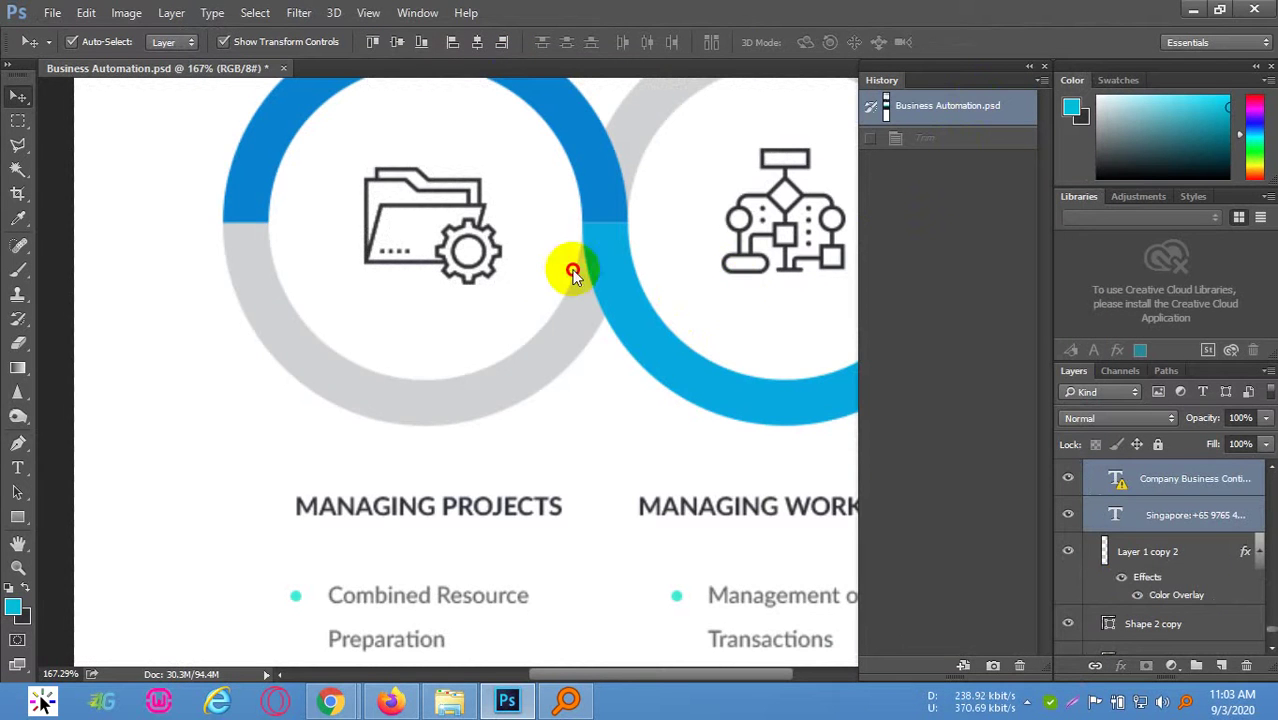
Select the Managing Workflow flowchart icon and hide every layer except its Vector Smart Object
scroll(573, 273, "right", 5)
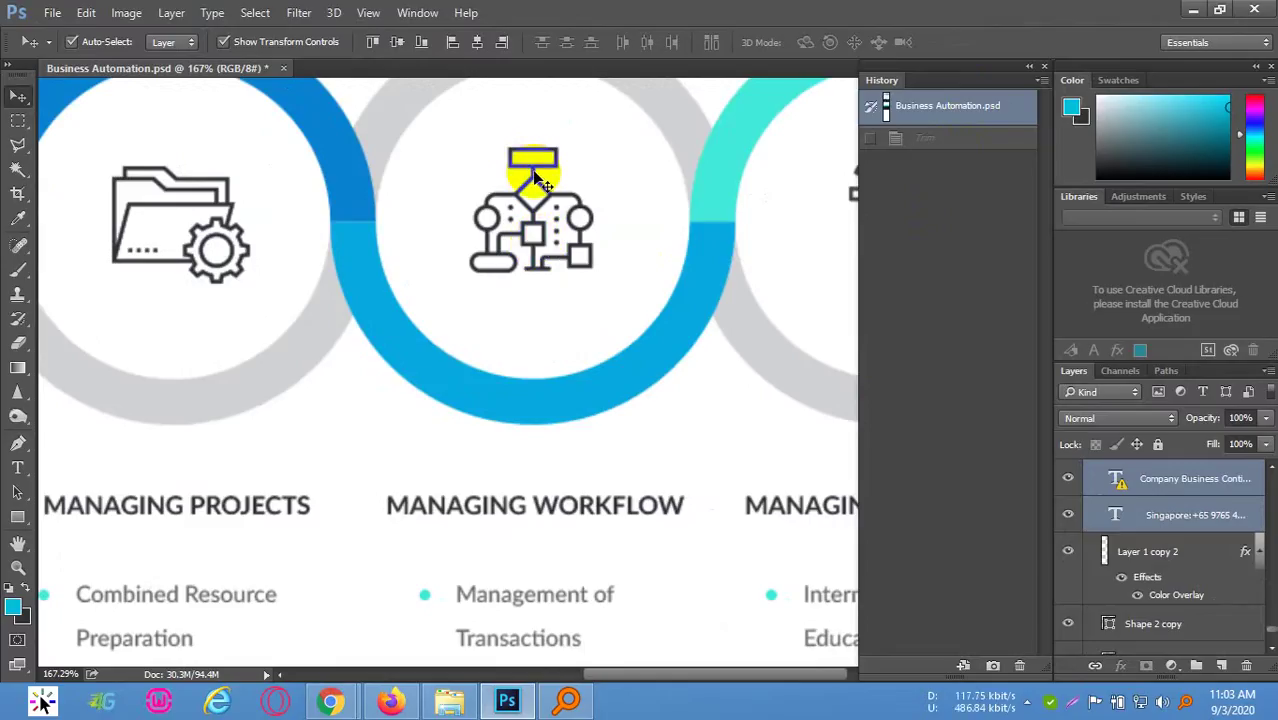
left_click(537, 178)
left_click(1122, 490)
left_click(1066, 480)
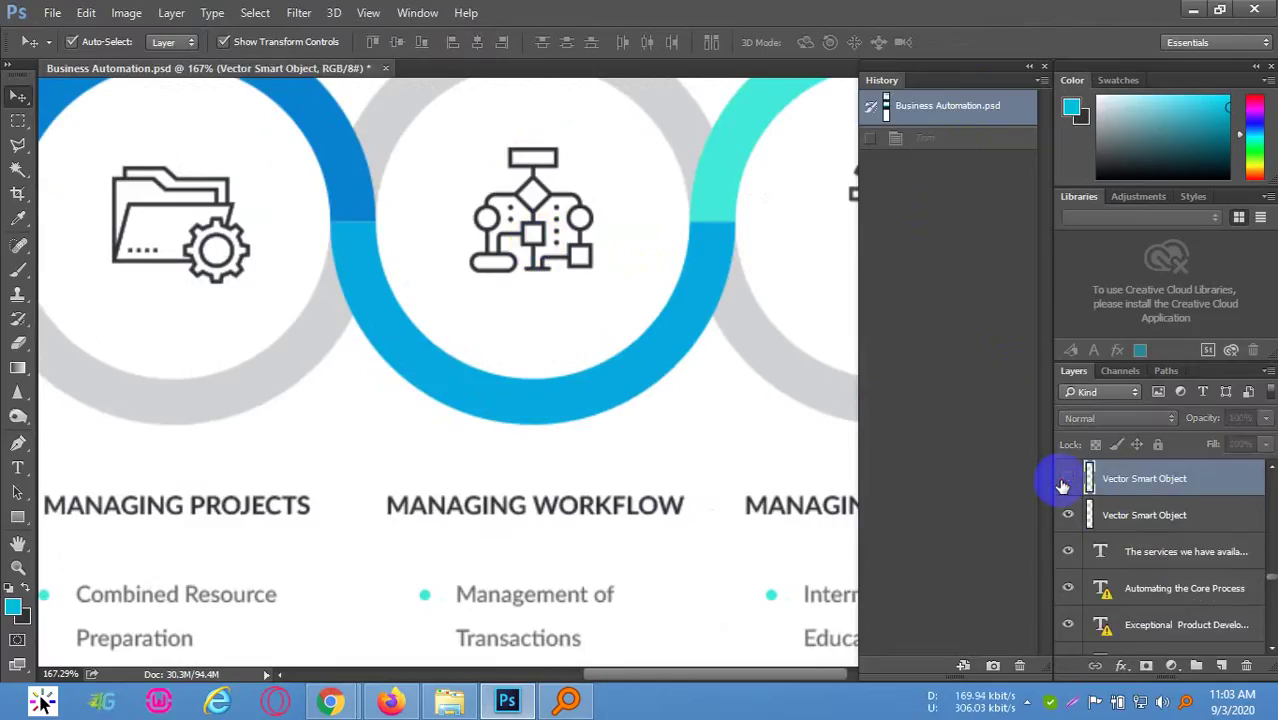
left_click(1066, 480)
left_click(1066, 480, "alt")
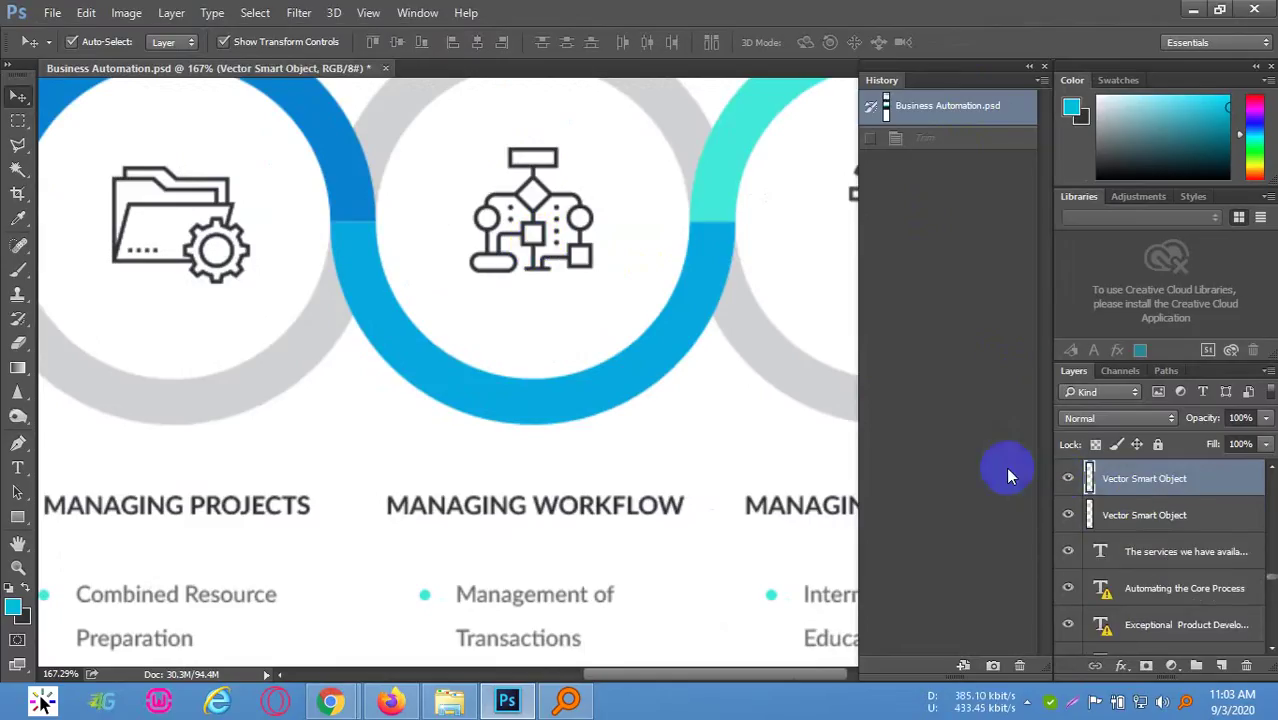
Trim the transparent pixels around the isolated Managing Workflow flowchart icon
left_click(127, 13)
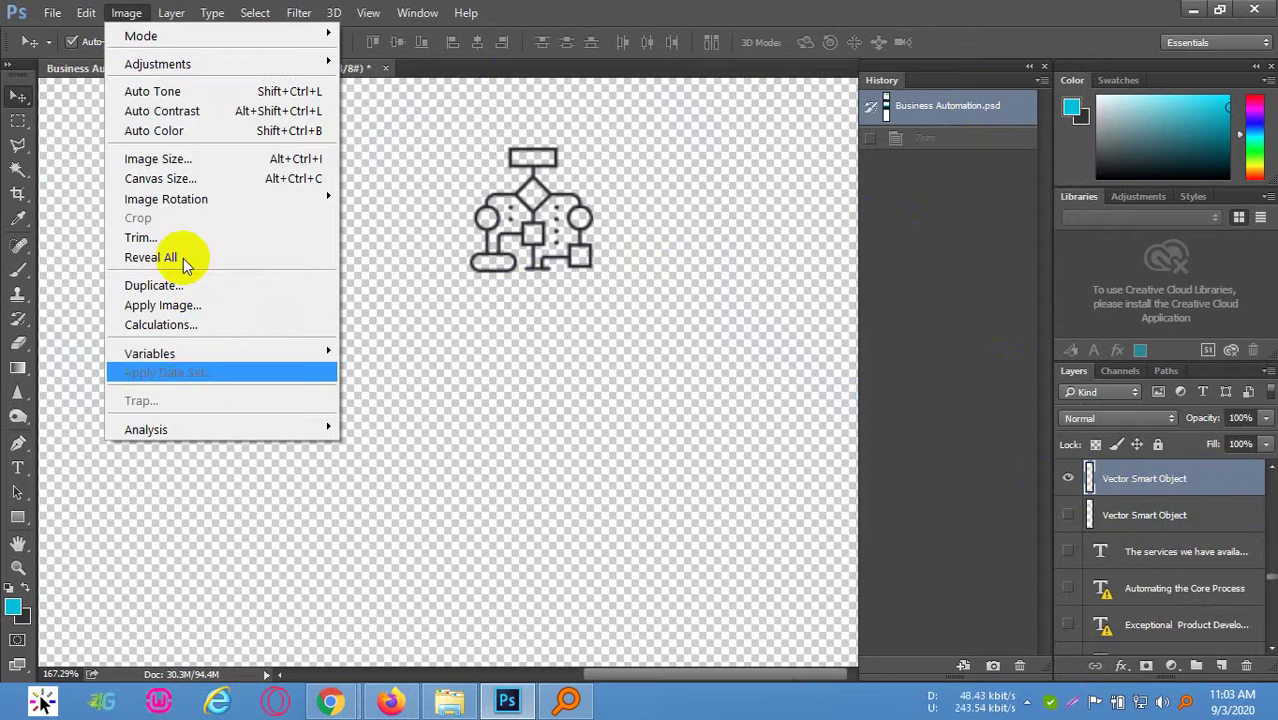
left_click(176, 236)
left_click(735, 205)
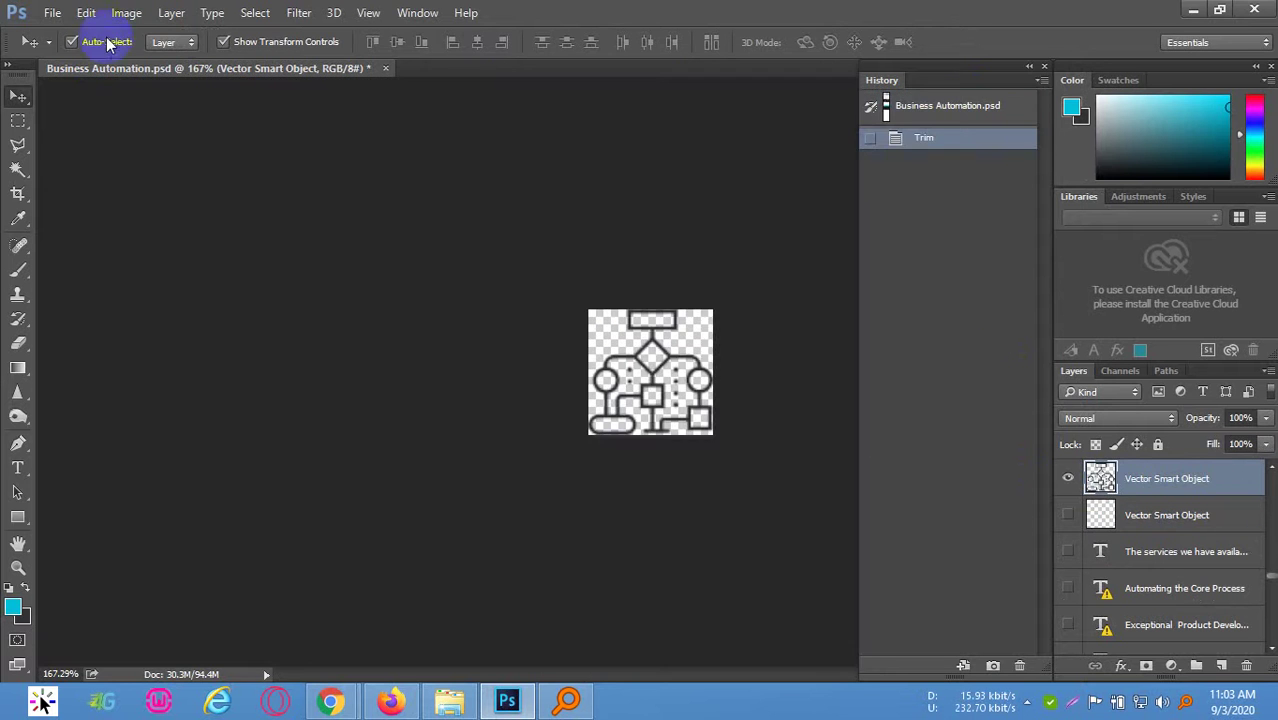
Export the flowchart icon with Save for Web (Legacy) as PNG-24 named icon2 in the images folder, and restore the opening History snapshot
left_click(53, 13)
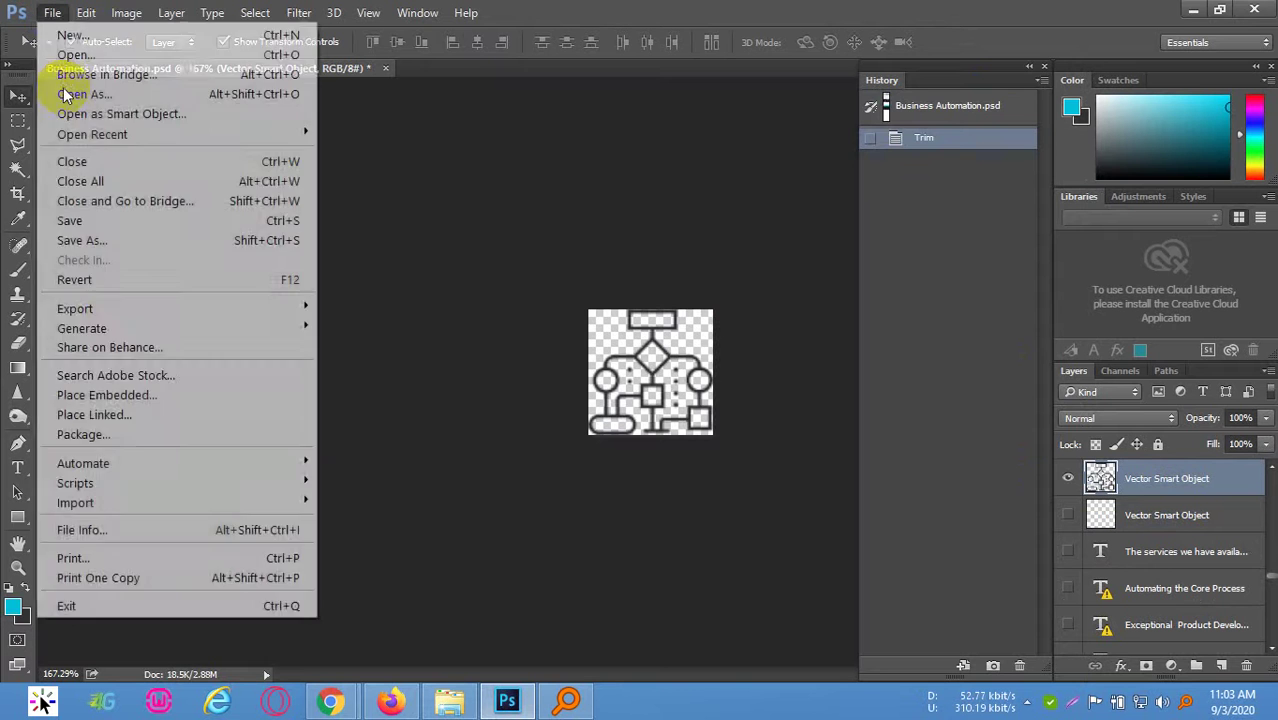
mouse_move(300, 310)
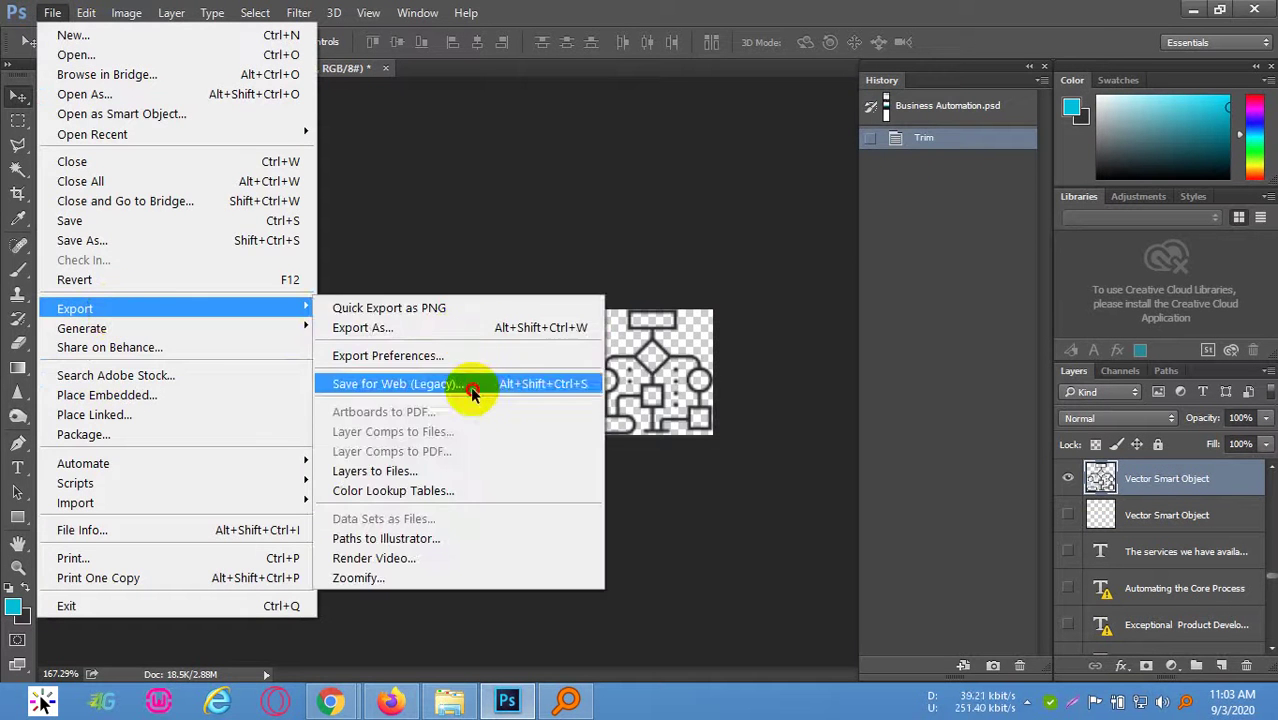
left_click(470, 386)
left_click(820, 662)
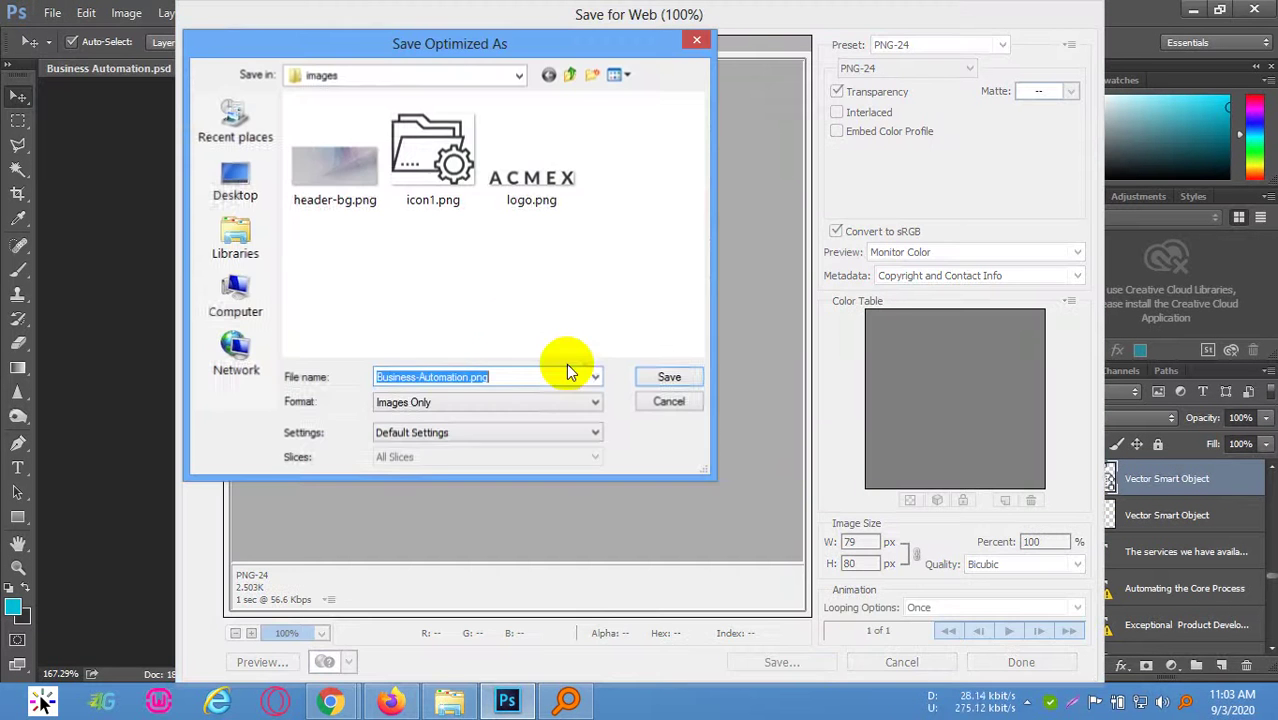
left_click(430, 145)
double_click(400, 376)
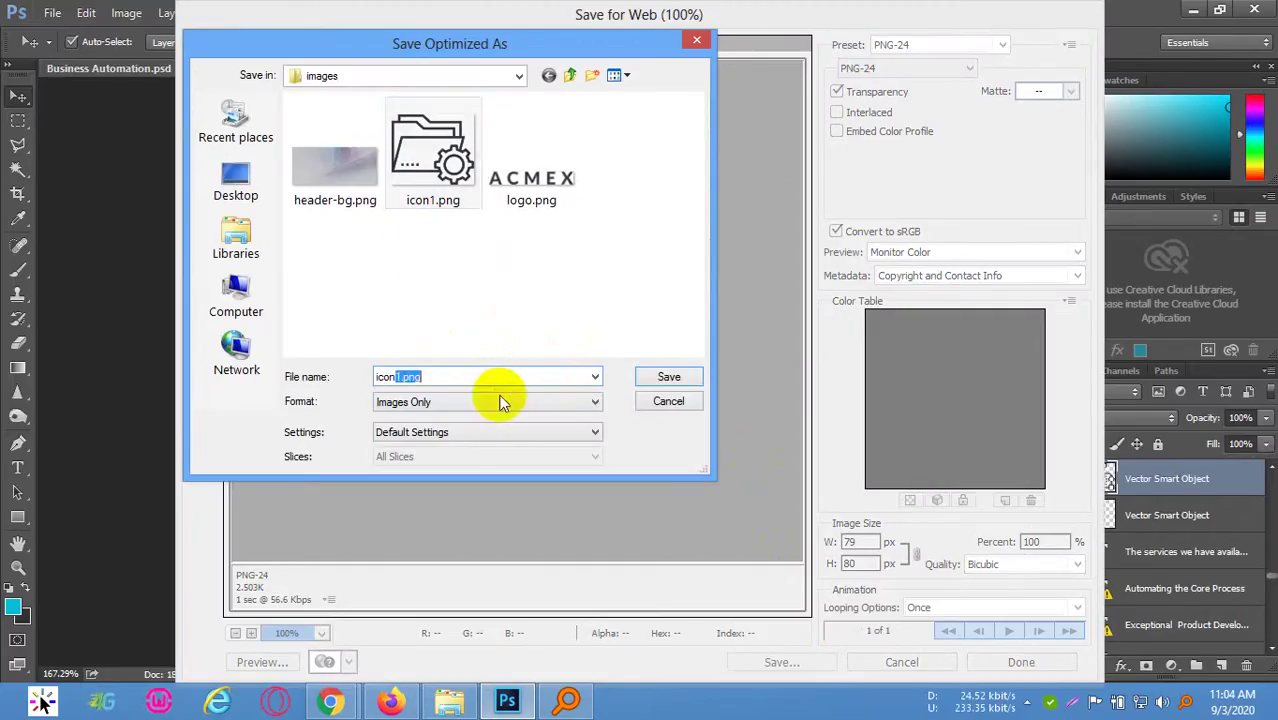
type("icon2")
left_click(665, 376)
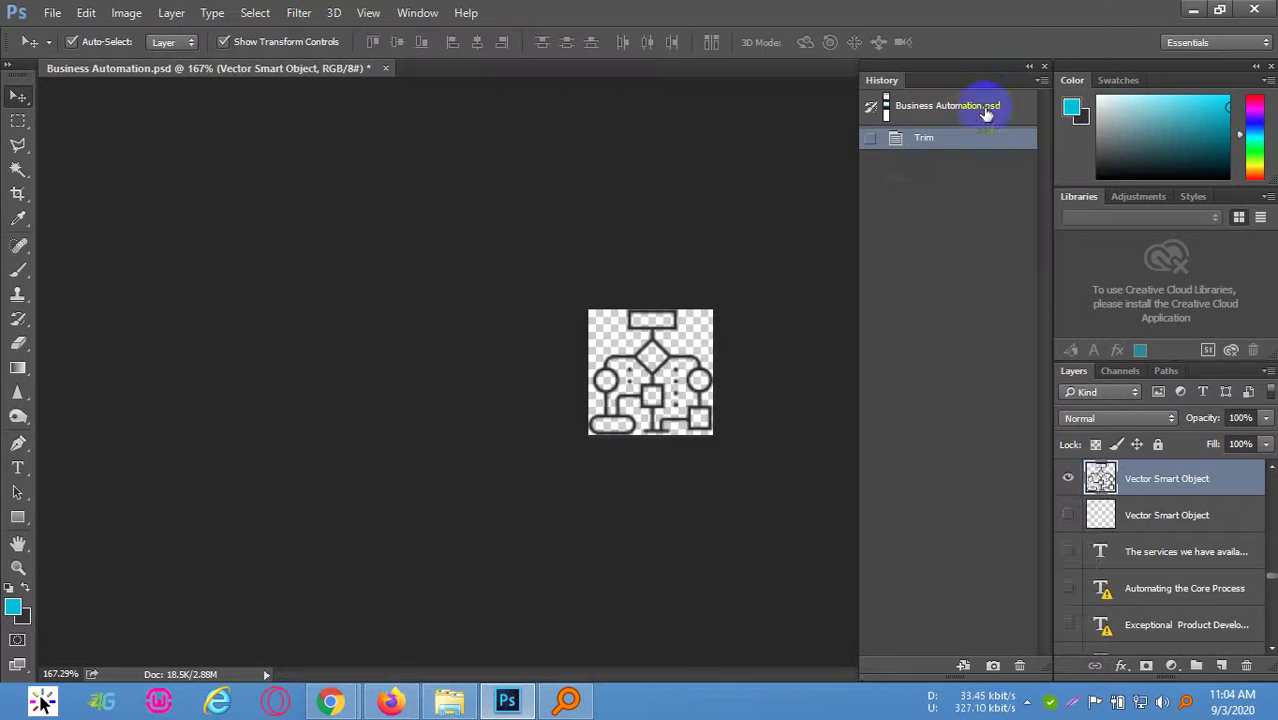
left_click(984, 106)
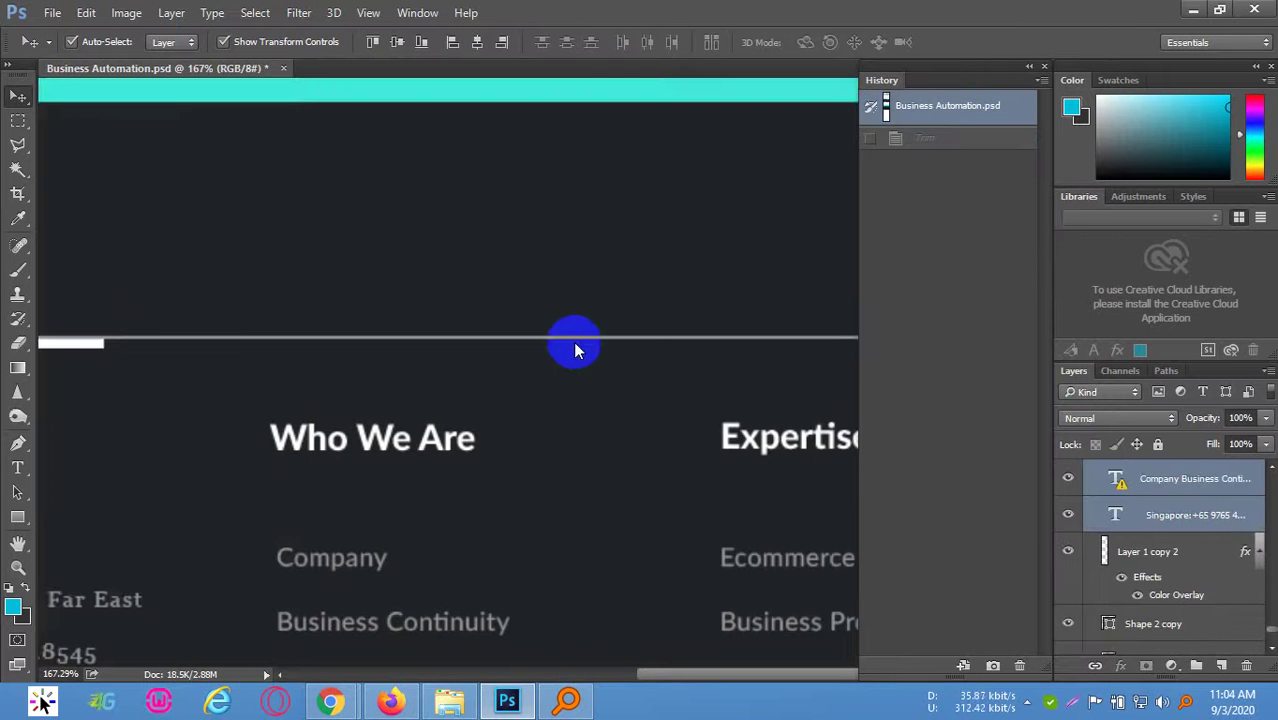
Look through the page sections from the footer and header to the two dark photo panels for further image assets
scroll(634, 336, "down", 3)
scroll(590, 300, "down", 4)
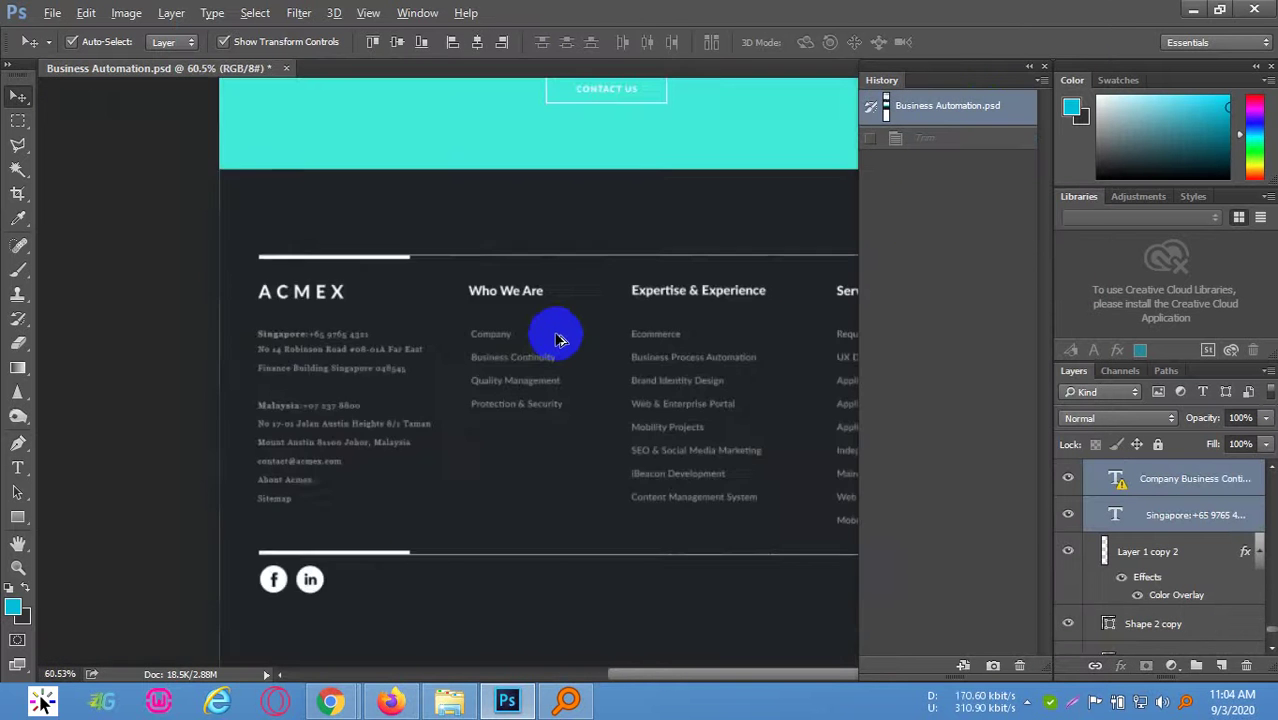
left_click_drag(634, 213, 516, 456)
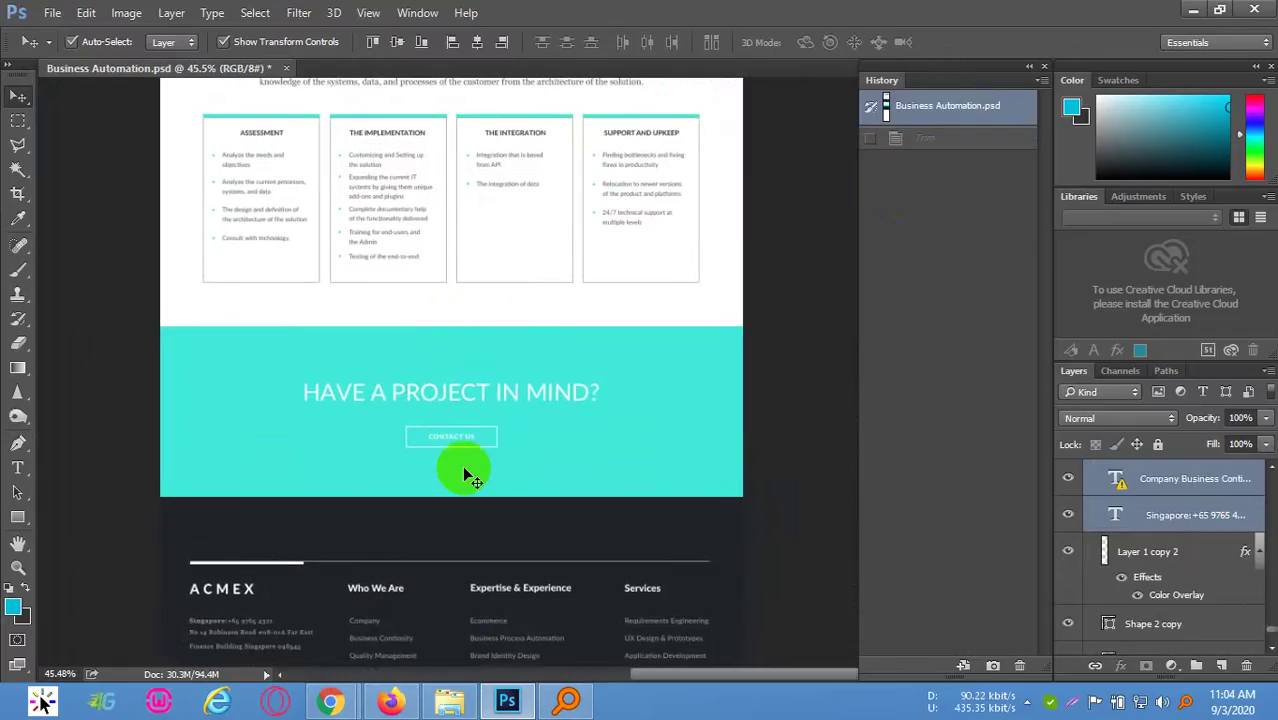
scroll(466, 545, "down", 8)
scroll(274, 365, "up", 3)
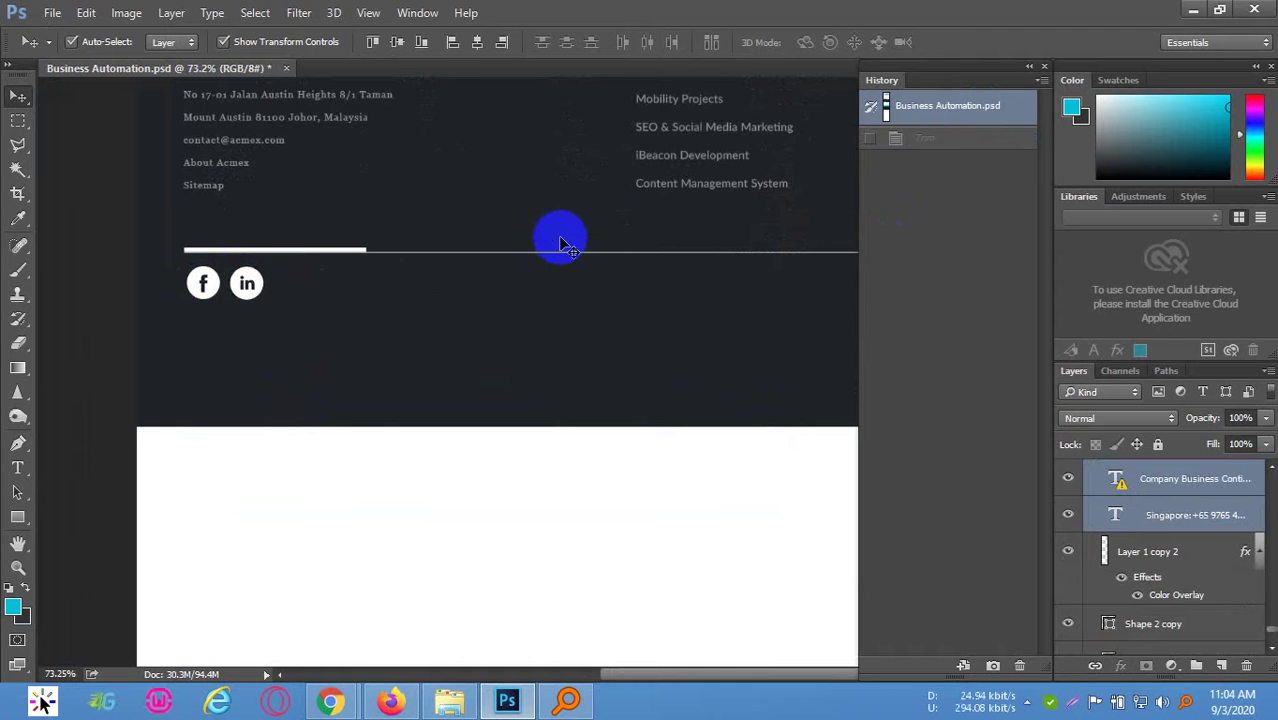
scroll(560, 240, "down", 4)
scroll(655, 400, "up", 5)
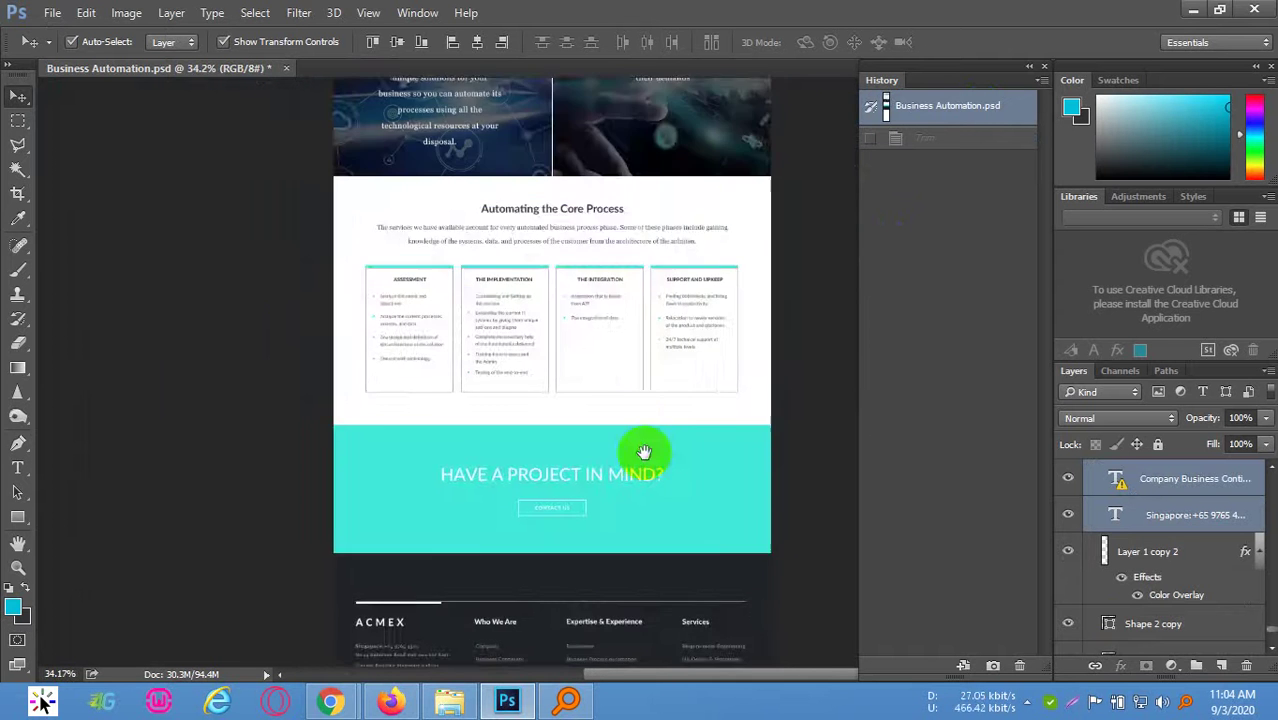
scroll(644, 452, "up", 10)
scroll(602, 357, "down", 3)
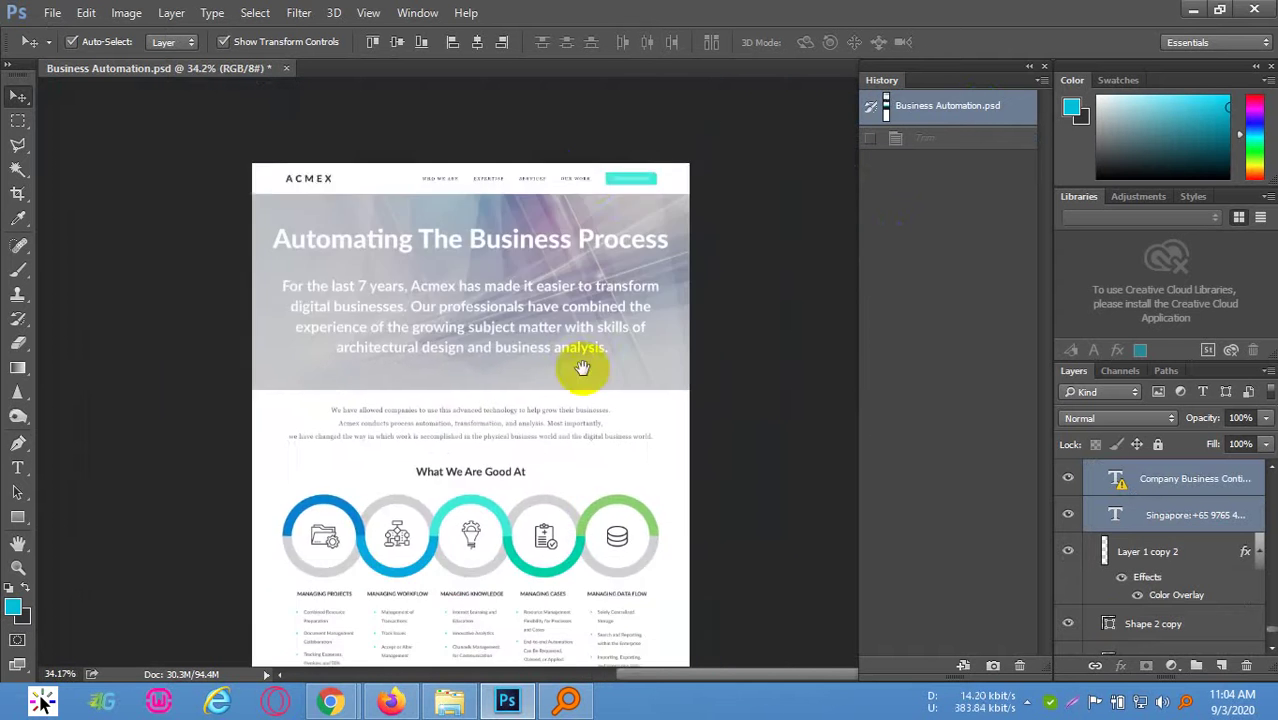
scroll(582, 368, "down", 3)
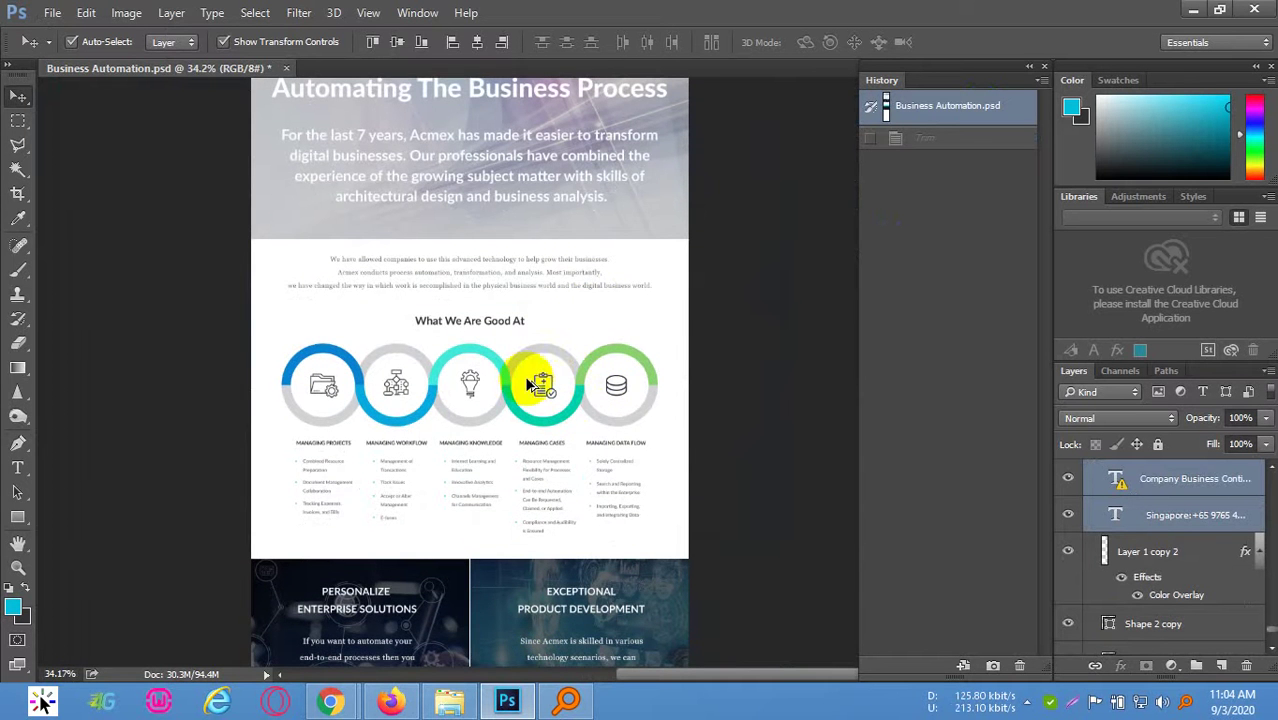
scroll(535, 375, "up", 1)
scroll(385, 514, "up", 8)
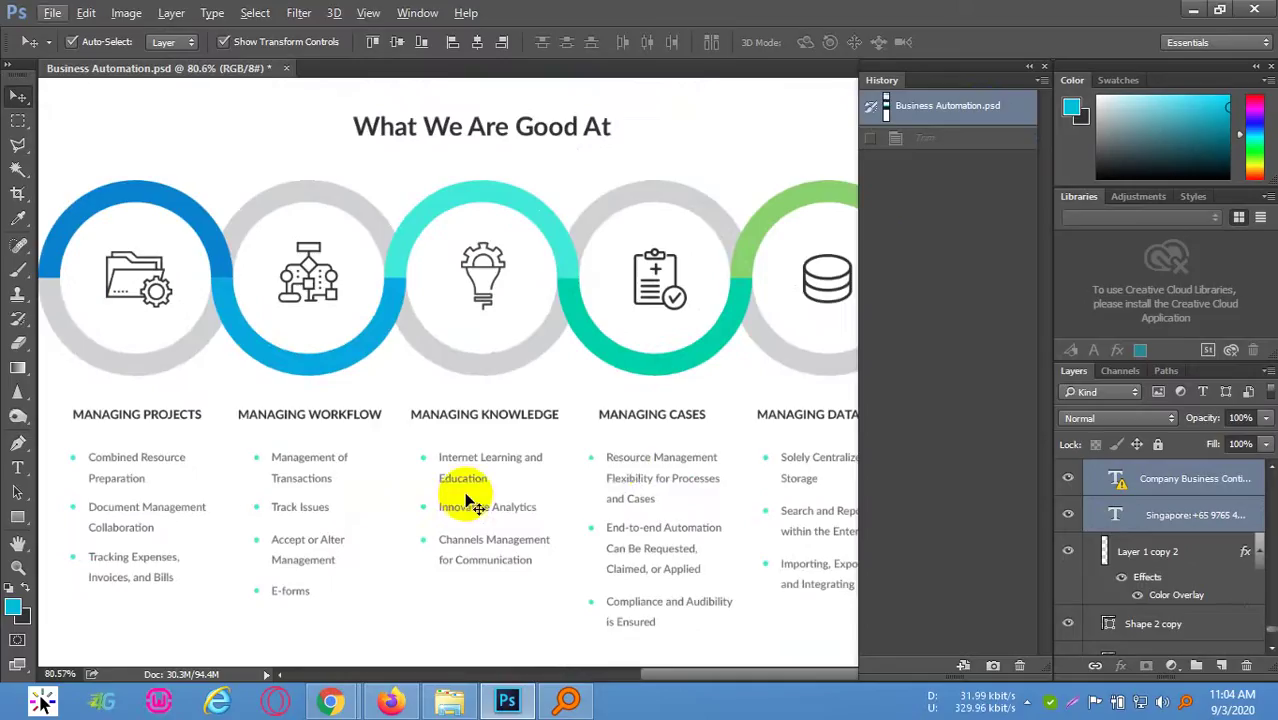
scroll(560, 440, "down", 3)
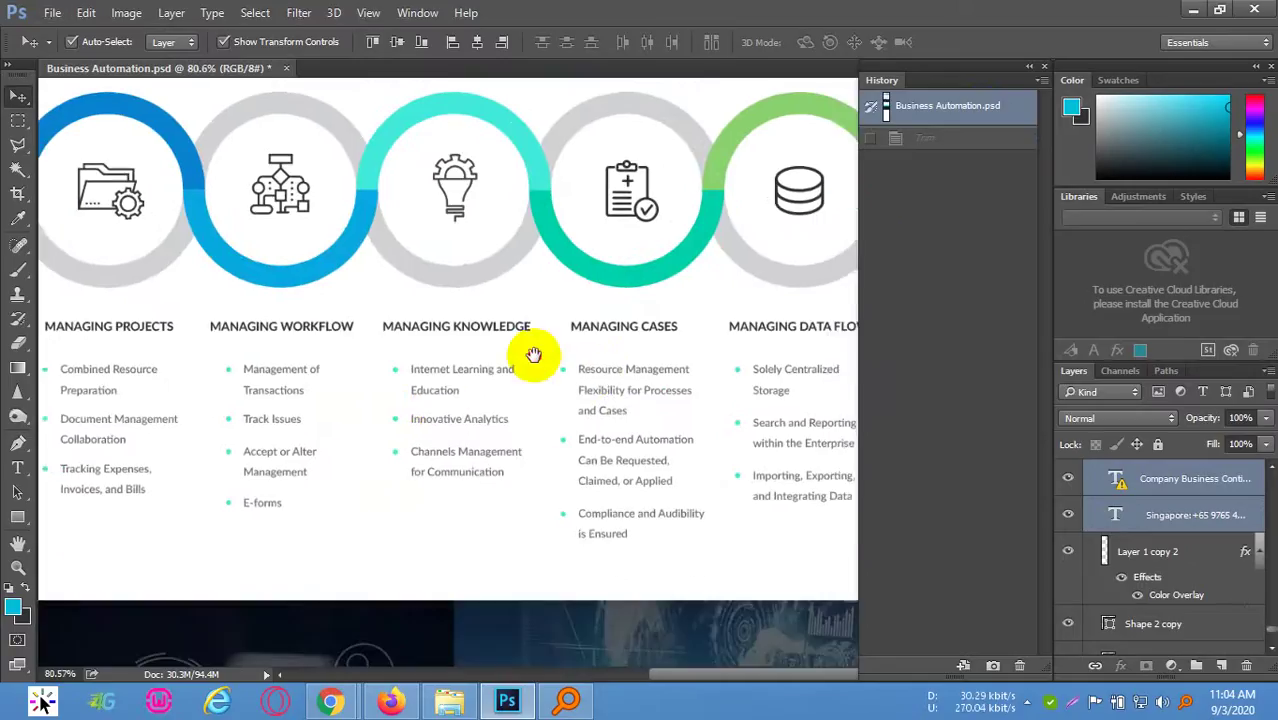
scroll(474, 560, "down", 3)
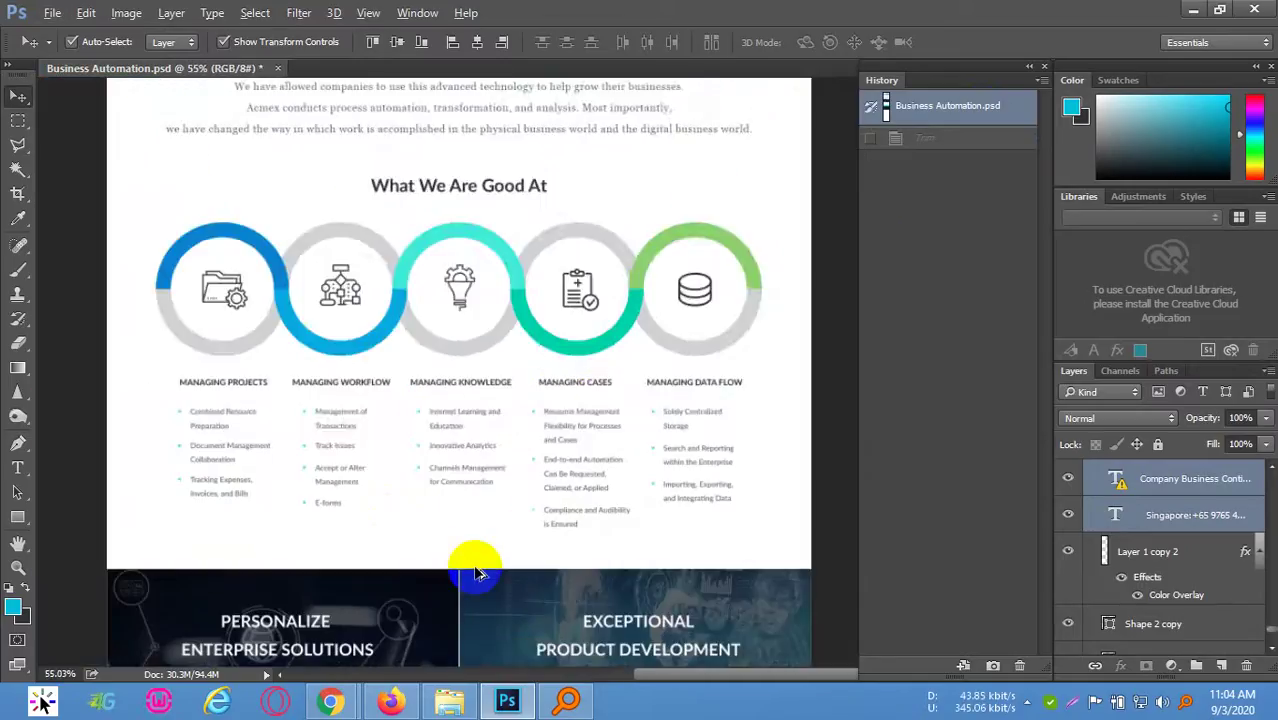
scroll(535, 627, "down", 5)
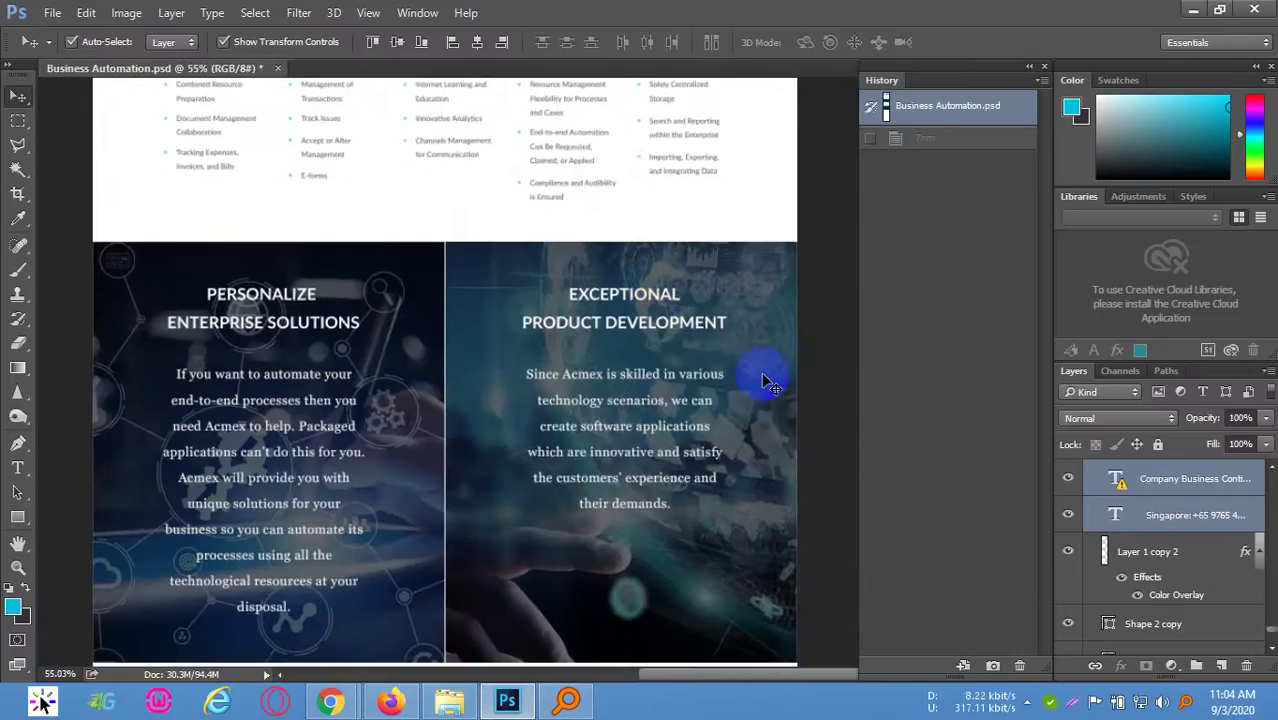
Check what the Rectangle 9 copy 4 overlay and the shutterstock_731504416 photo contribute to the Exceptional Product Development panel by toggling their visibility
left_click(779, 320)
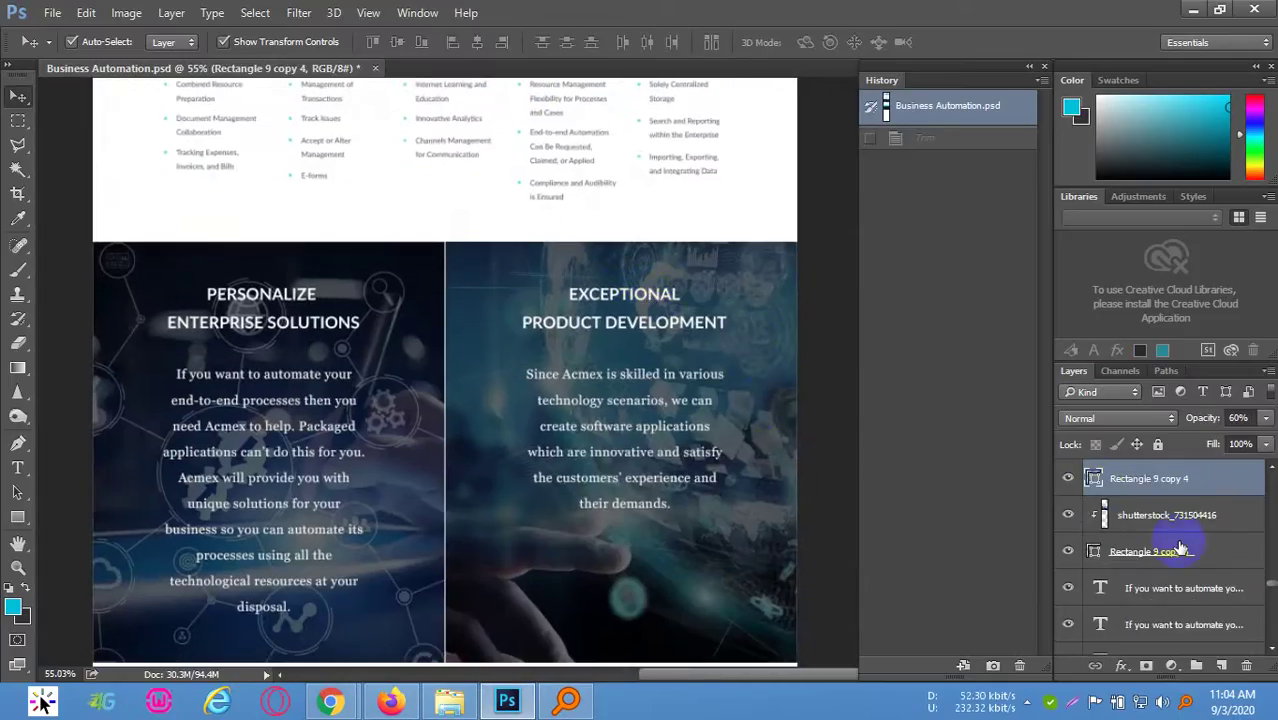
left_click(1070, 479)
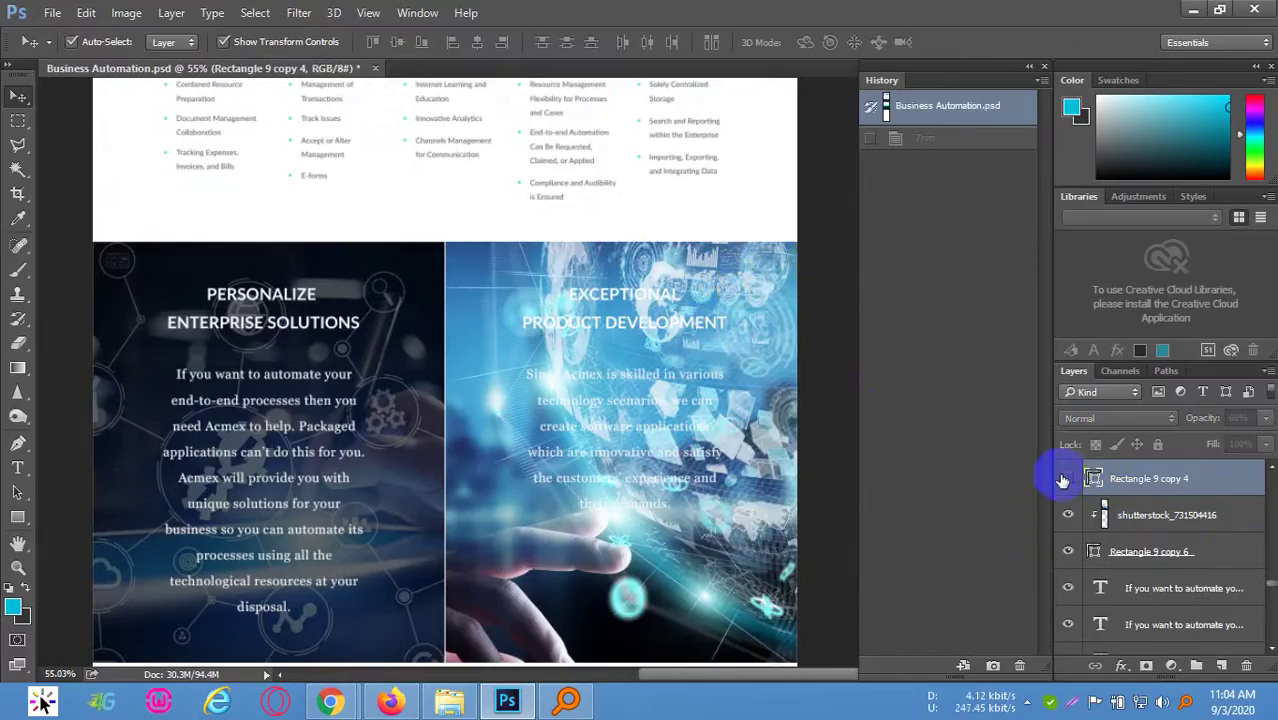
left_click(1067, 479)
left_click(1066, 516)
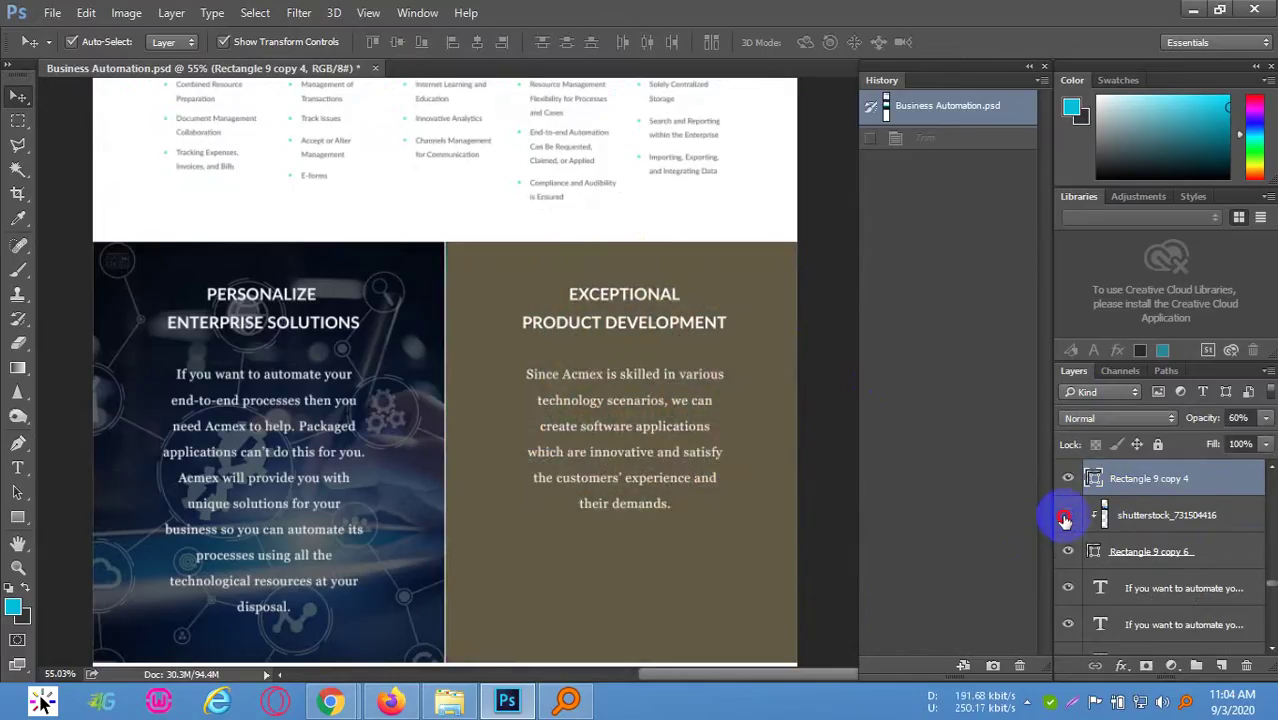
left_click(1066, 517)
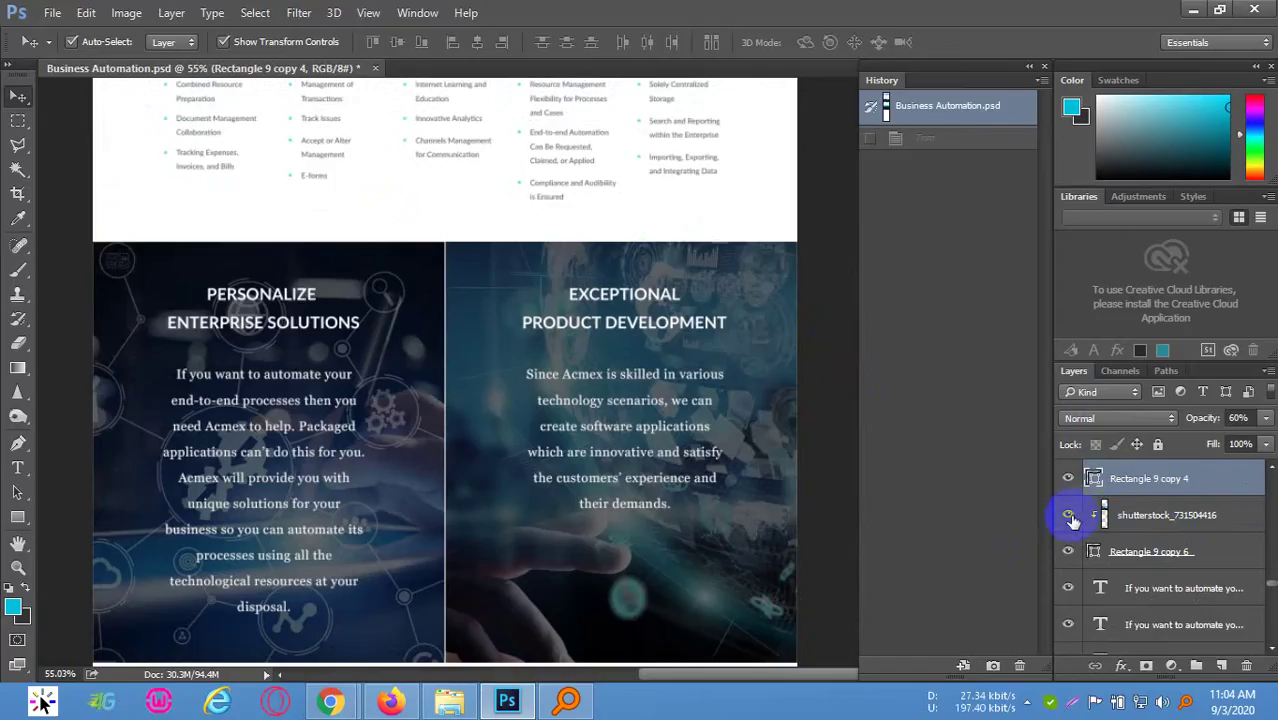
Isolate the shutterstock_731504416 photo with its clipping shape, keeping the dark Rectangle 9 copy 4 overlay shown above it
left_click(1068, 516, "alt")
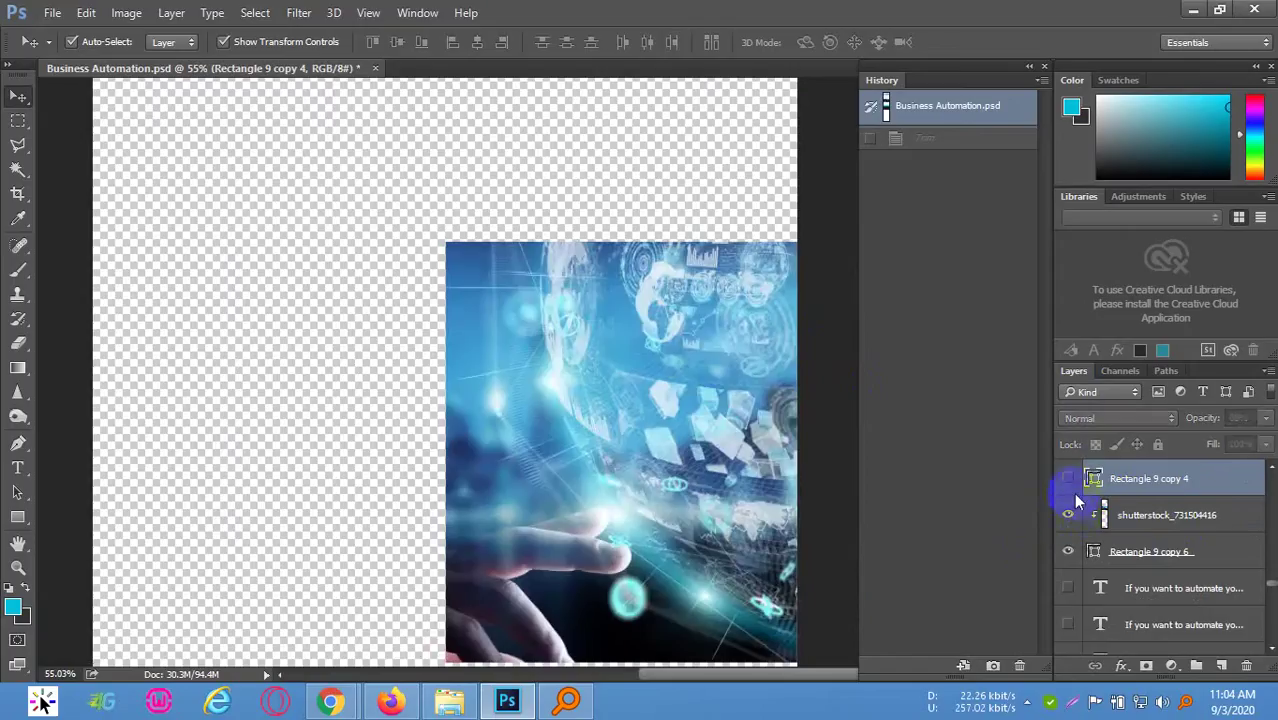
left_click(1068, 480)
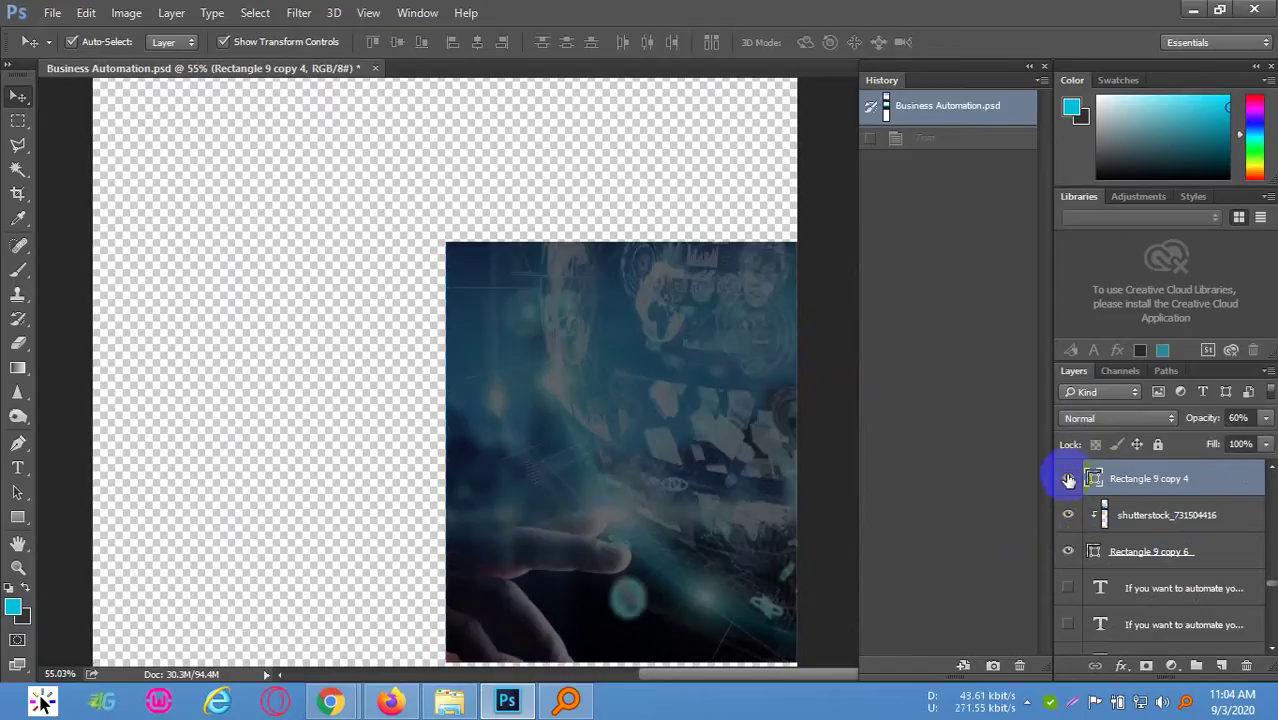
left_click(1068, 480)
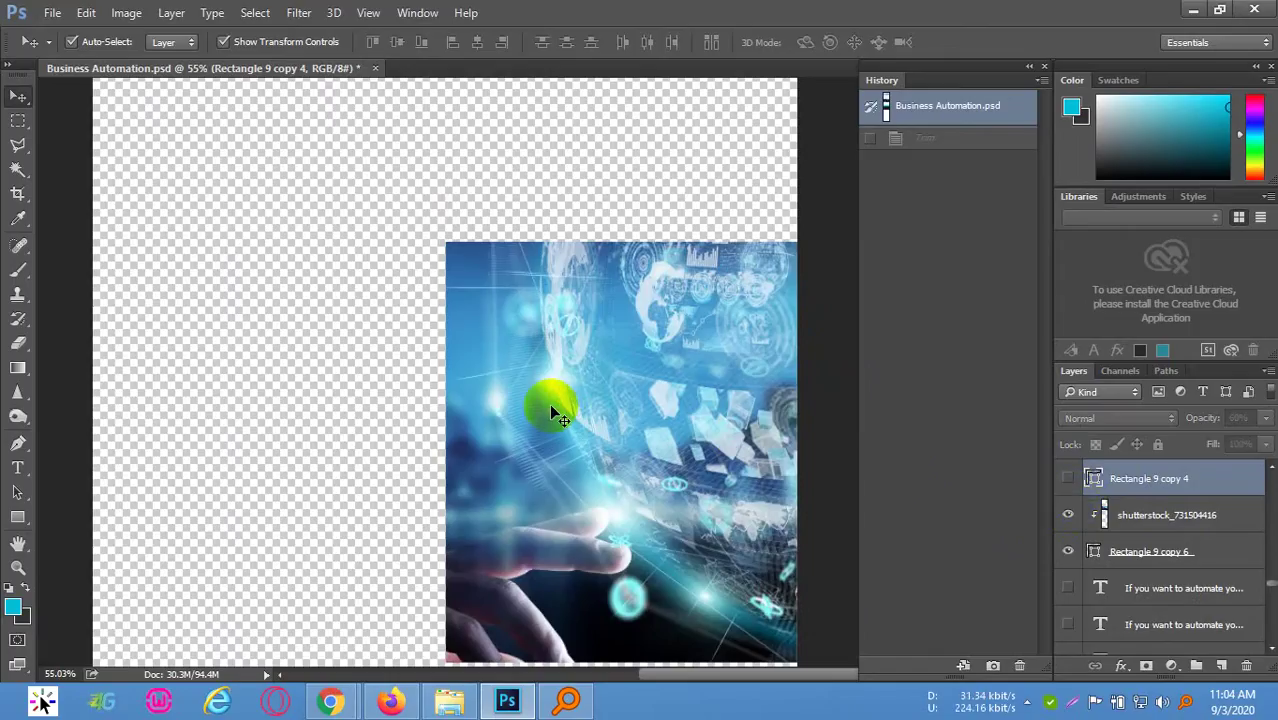
left_click(1068, 480)
key("shift+Up")
key("shift+Up")
key("shift+Up")
key("shift+Up")
key("shift+Up")
key("shift+Up")
key("shift+Up")
key("shift+Up")
key("shift+Up")
key("shift+Up")
key("shift+Up")
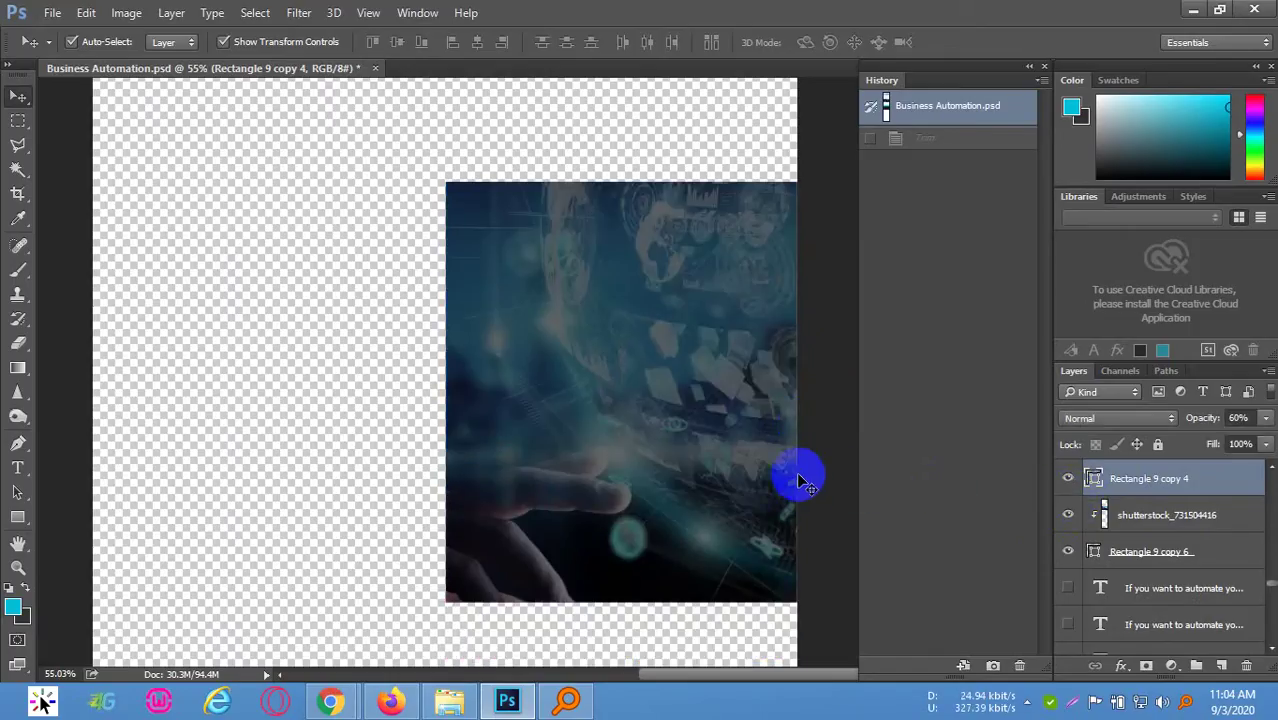
key("shift+Up")
key("shift+Up")
key("shift+Up")
key("shift+Up")
key("shift+Up")
key("shift+Up")
key("shift+Up")
key("shift+Up")
key("shift+Down")
key("shift+Down")
key("shift+Down")
key("shift+Down")
key("shift+Down")
key("shift+Down")
key("shift+Down")
key("shift+Down")
key("shift+Down")
key("shift+Down")
key("shift+Down")
key("shift+Down")
key("shift+Down")
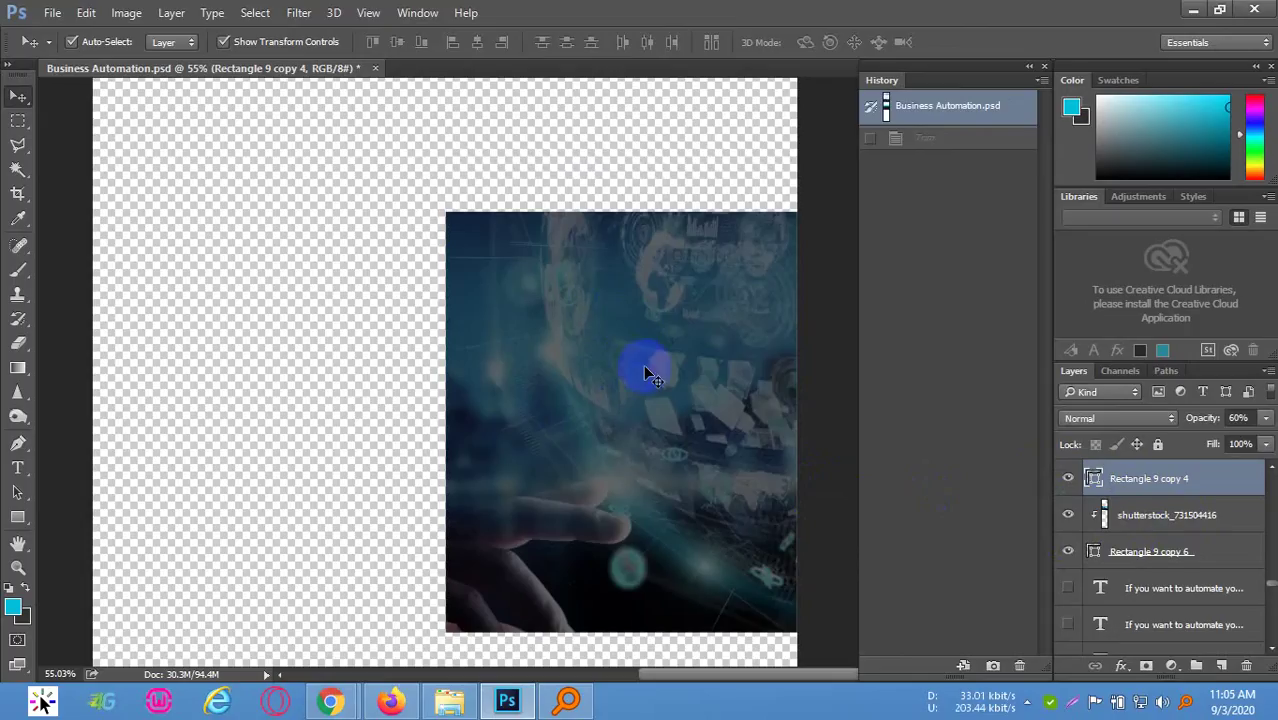
Move the dark Rectangle 9 copy 4 overlay off the photo and back over it, comparing the two Move states in History
left_click_drag(448, 337, 593, 338)
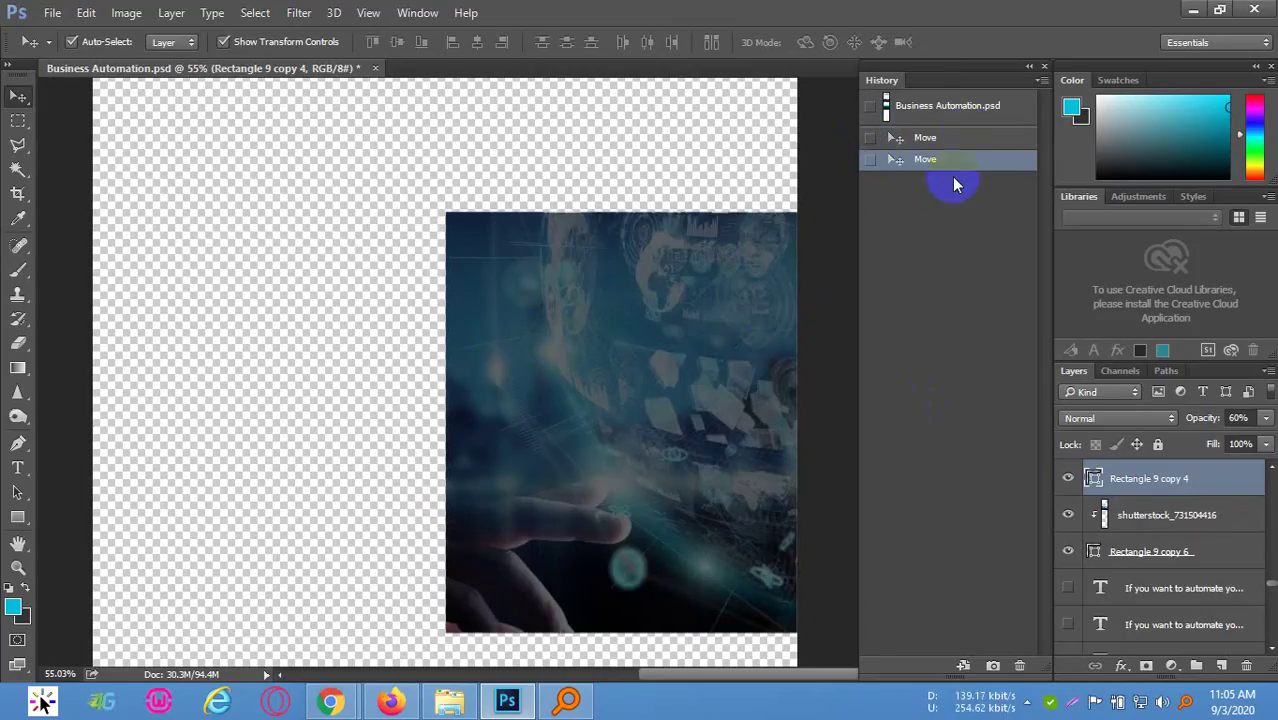
left_click(969, 136)
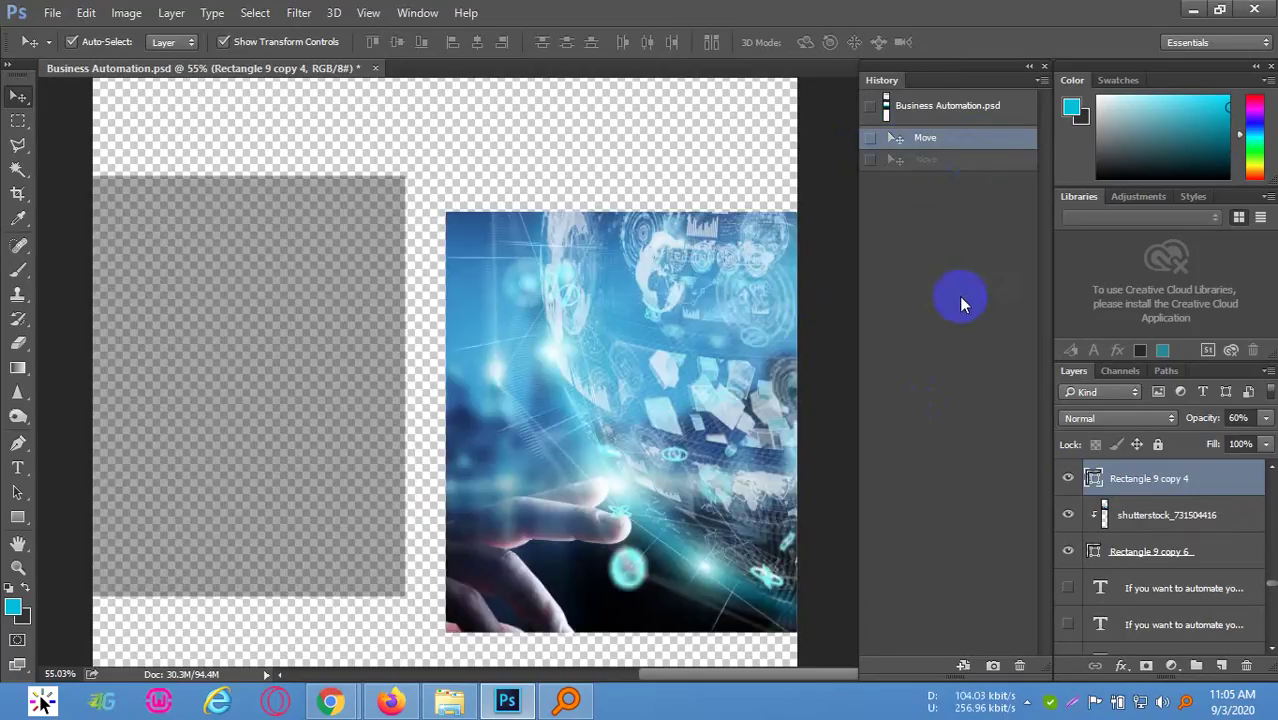
left_click(945, 162)
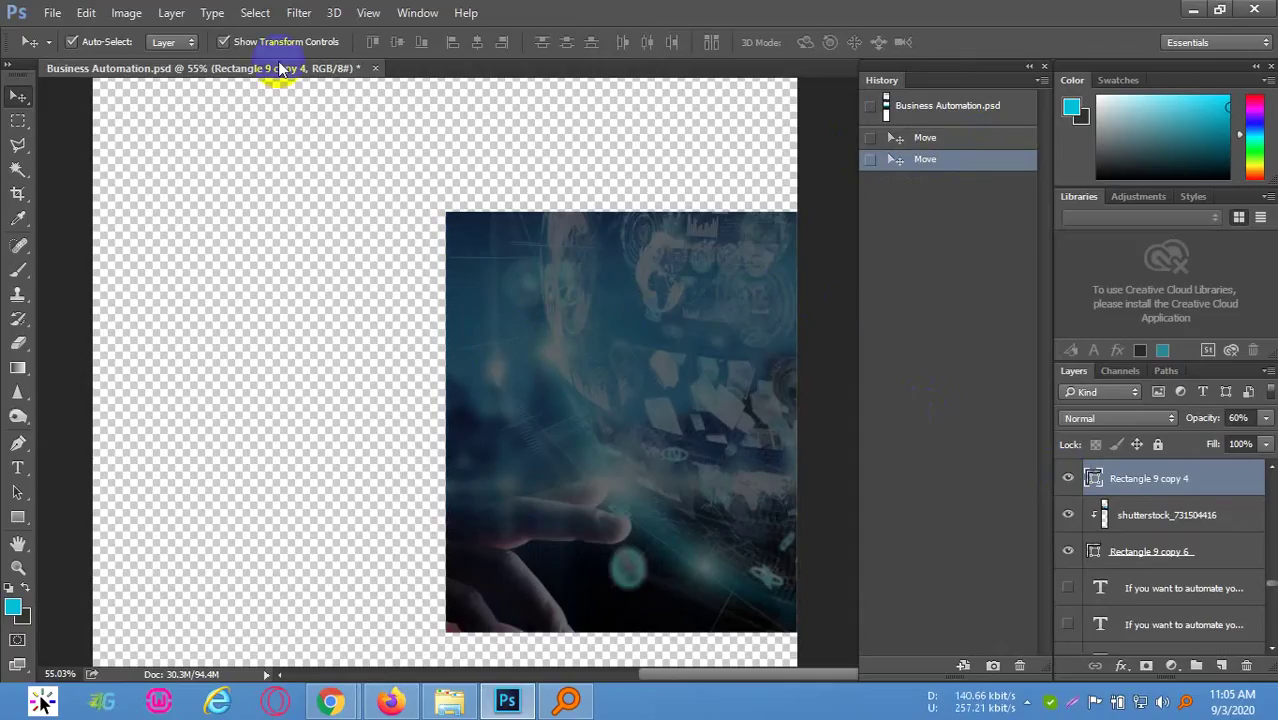
Try trimming the transparent pixels around the photo and its dark overlay, and restore the opening History snapshot
left_click(126, 14)
left_click(172, 237)
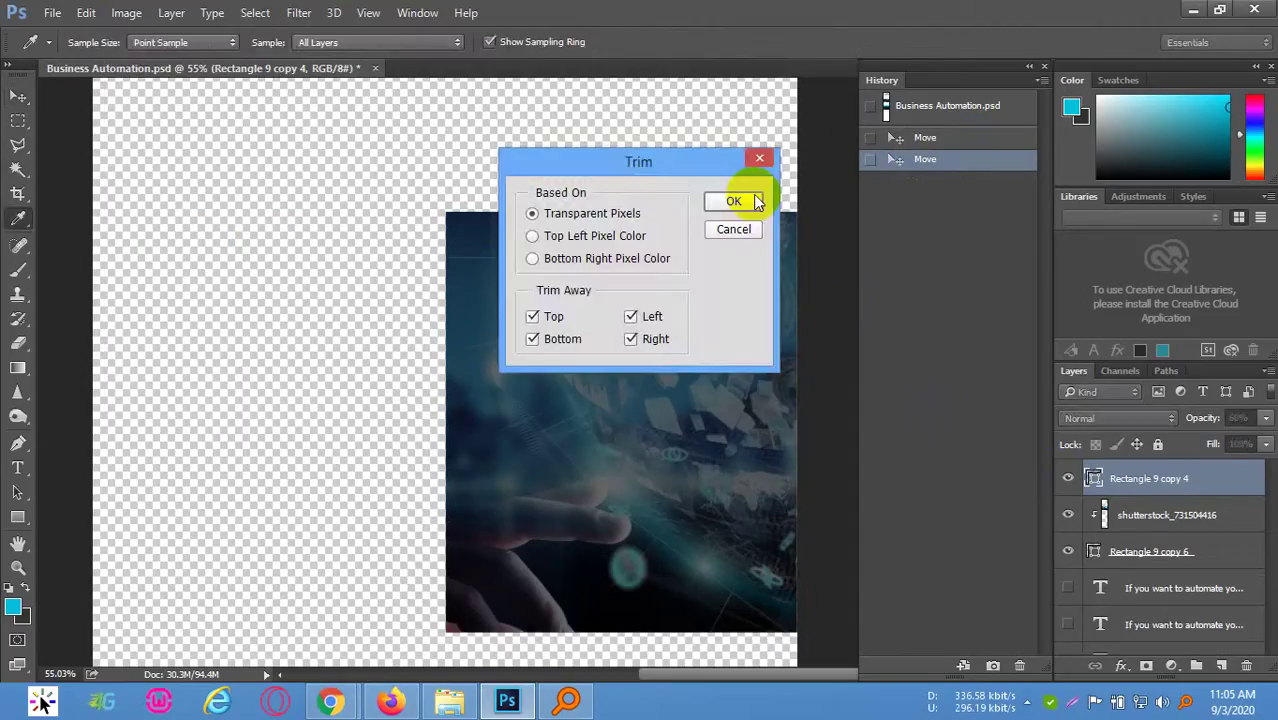
left_click(733, 202)
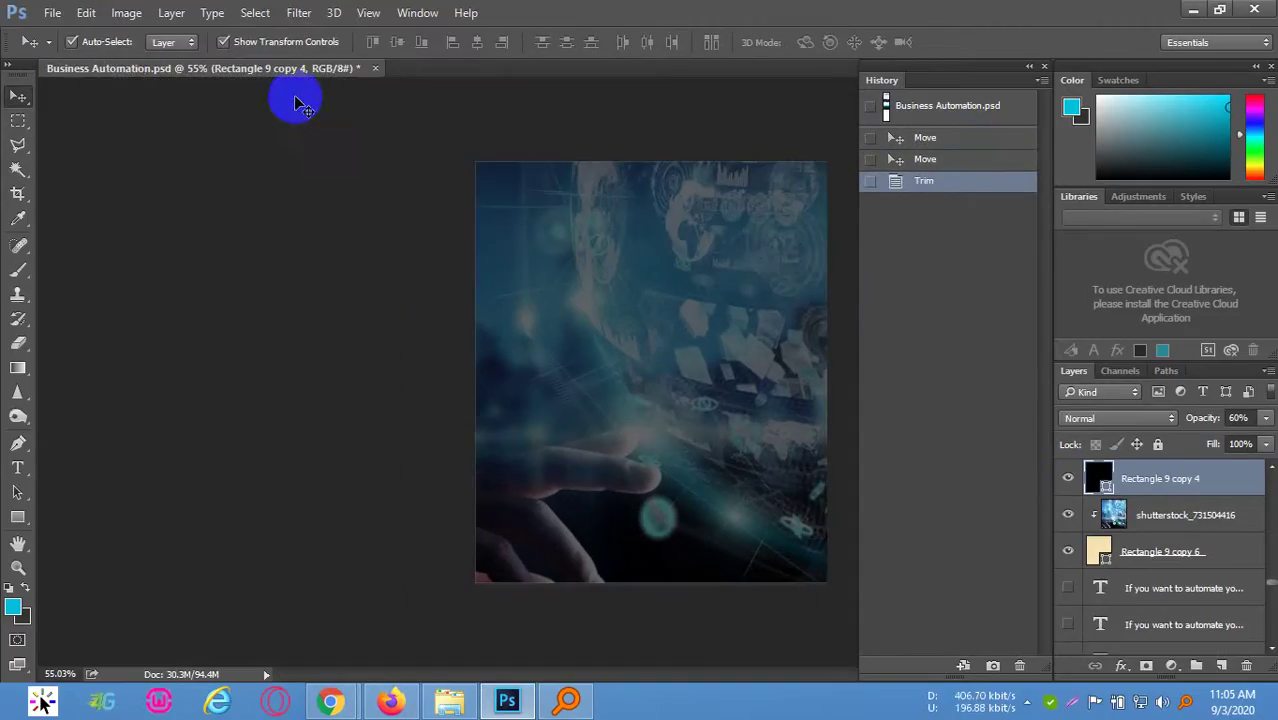
left_click(940, 112)
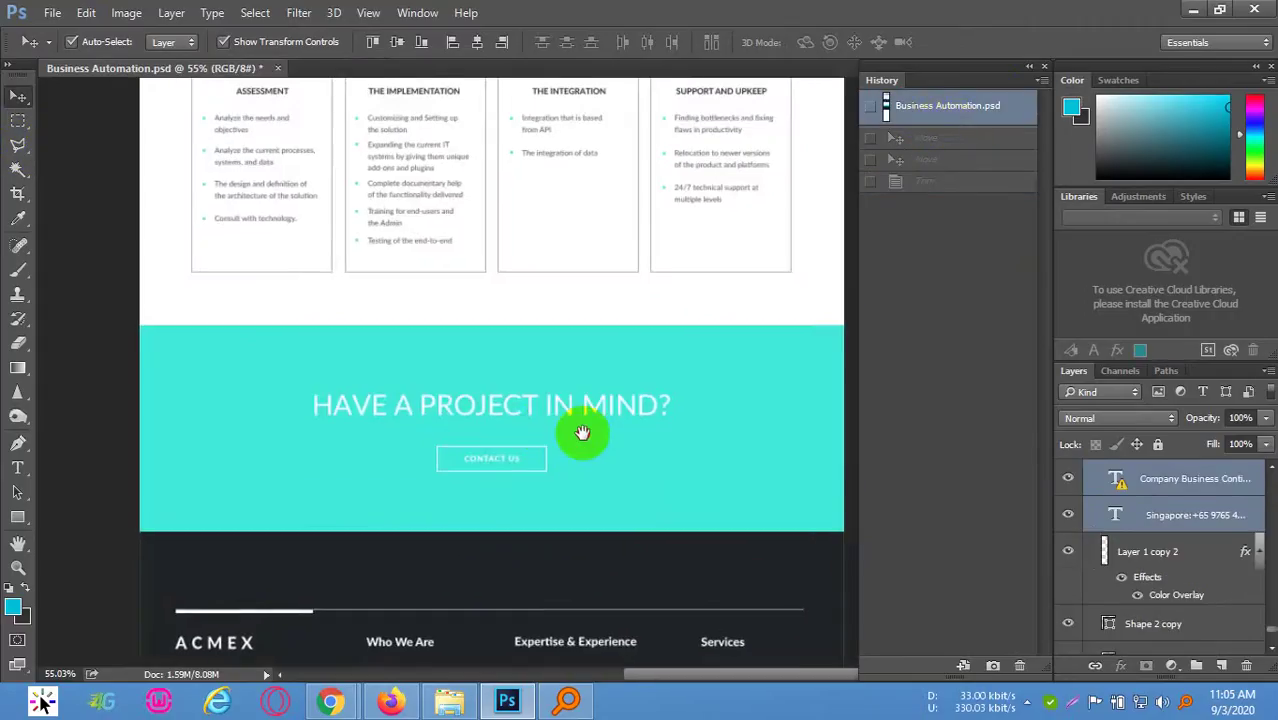
Try moving the Rectangle 2 copy 8 card outline onto the turquoise Have a Project in Mind banner, and undo the move
scroll(585, 434, "up", 2)
left_click(590, 532)
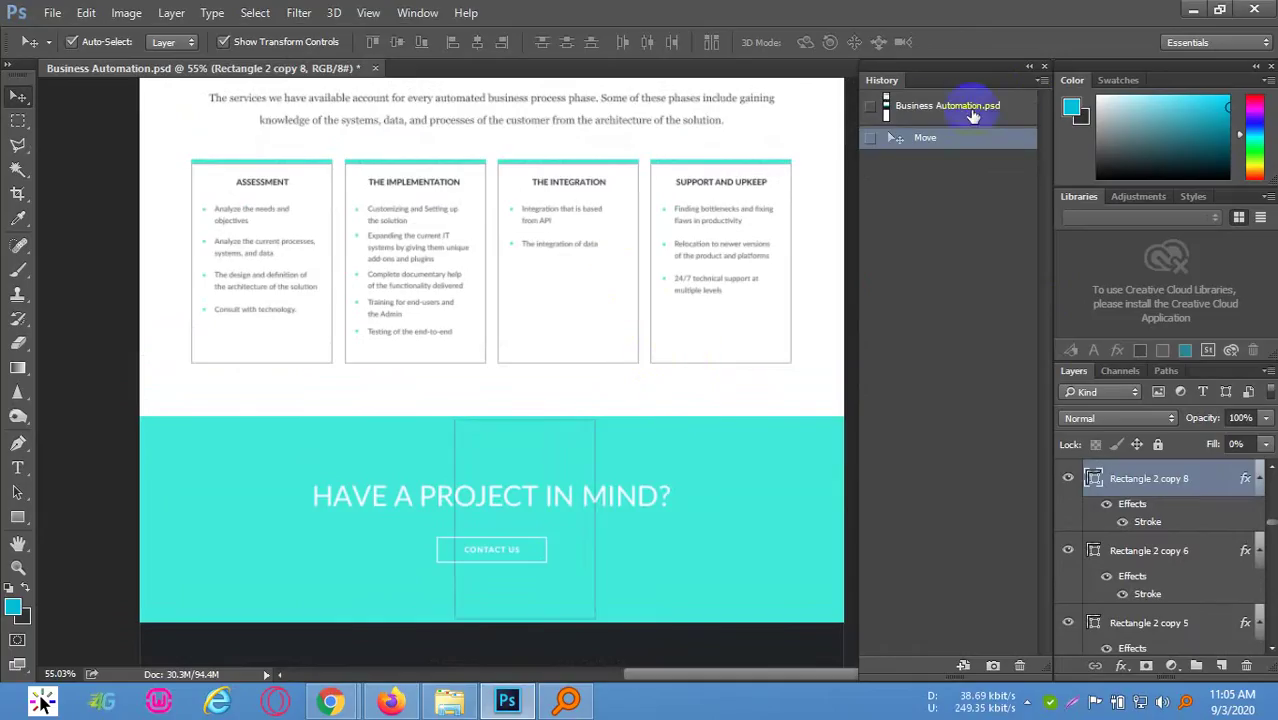
left_click(735, 240, "ctrl")
key("ctrl+z")
scroll(622, 285, "down", 3)
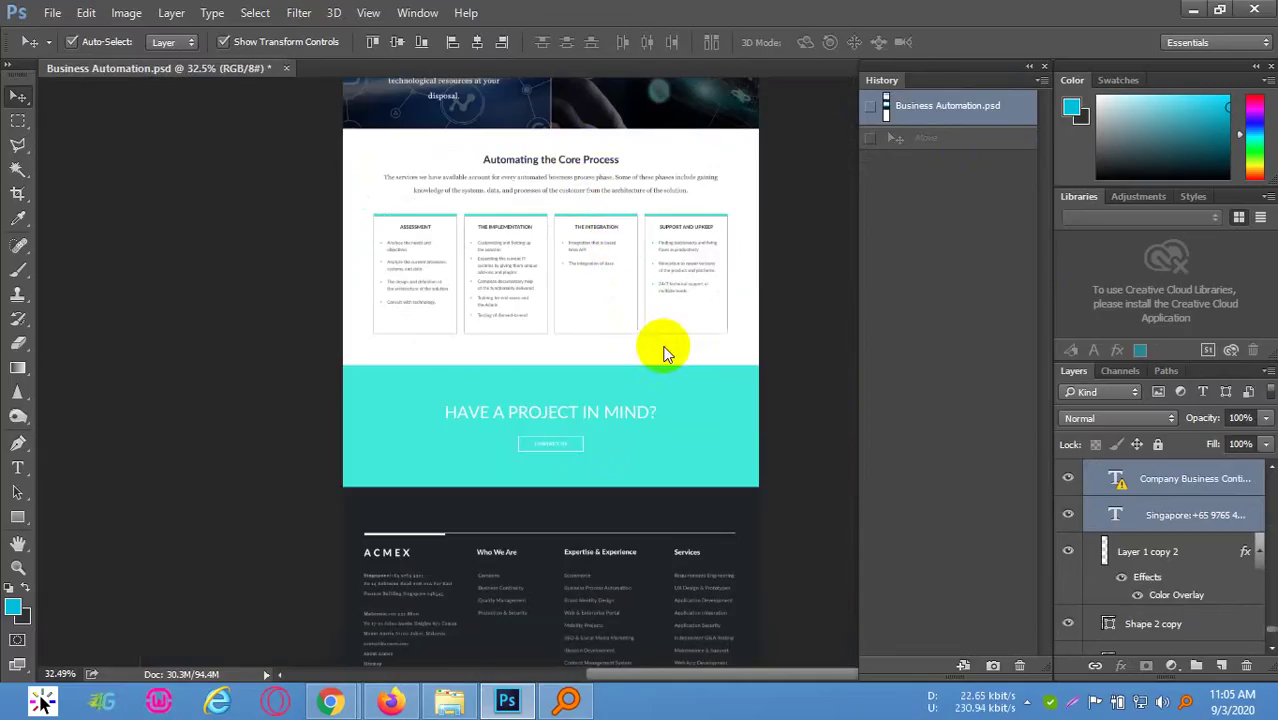
Revert Business Automation.psd to its last saved version, leaving the missing fonts unresolved
scroll(582, 280, "up", 10)
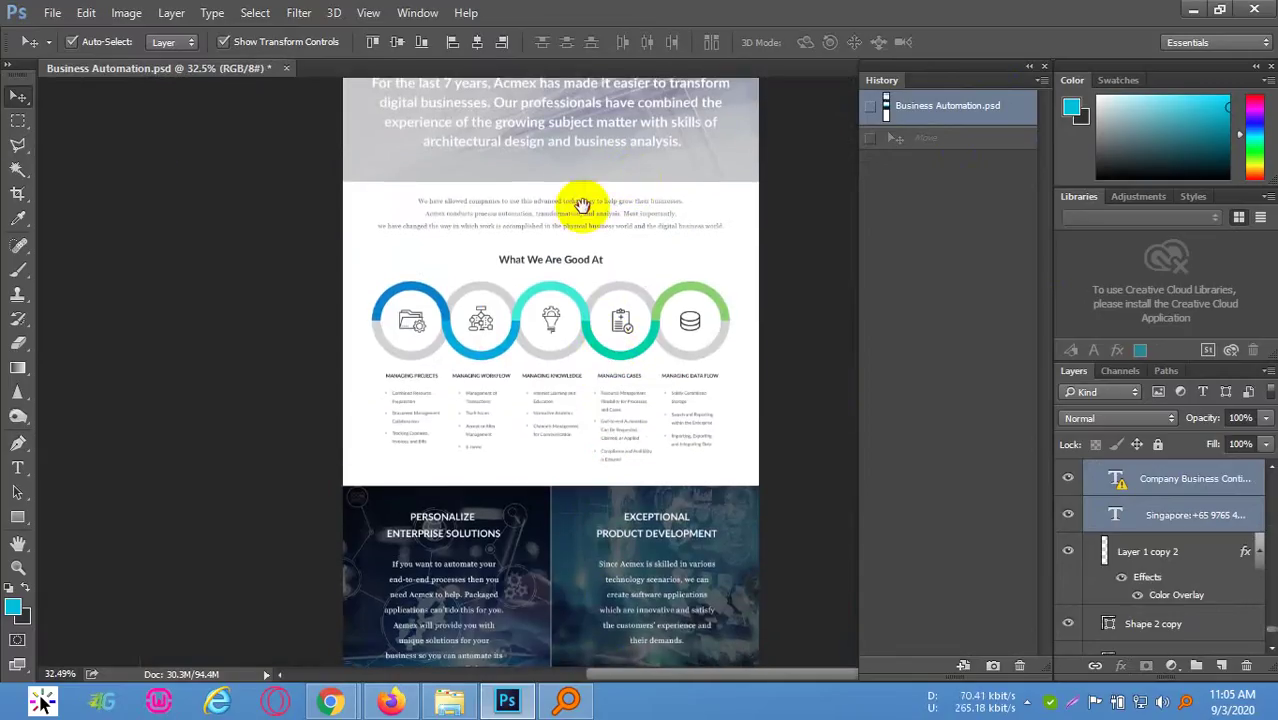
left_click_drag(579, 200, 575, 247)
left_click(50, 12)
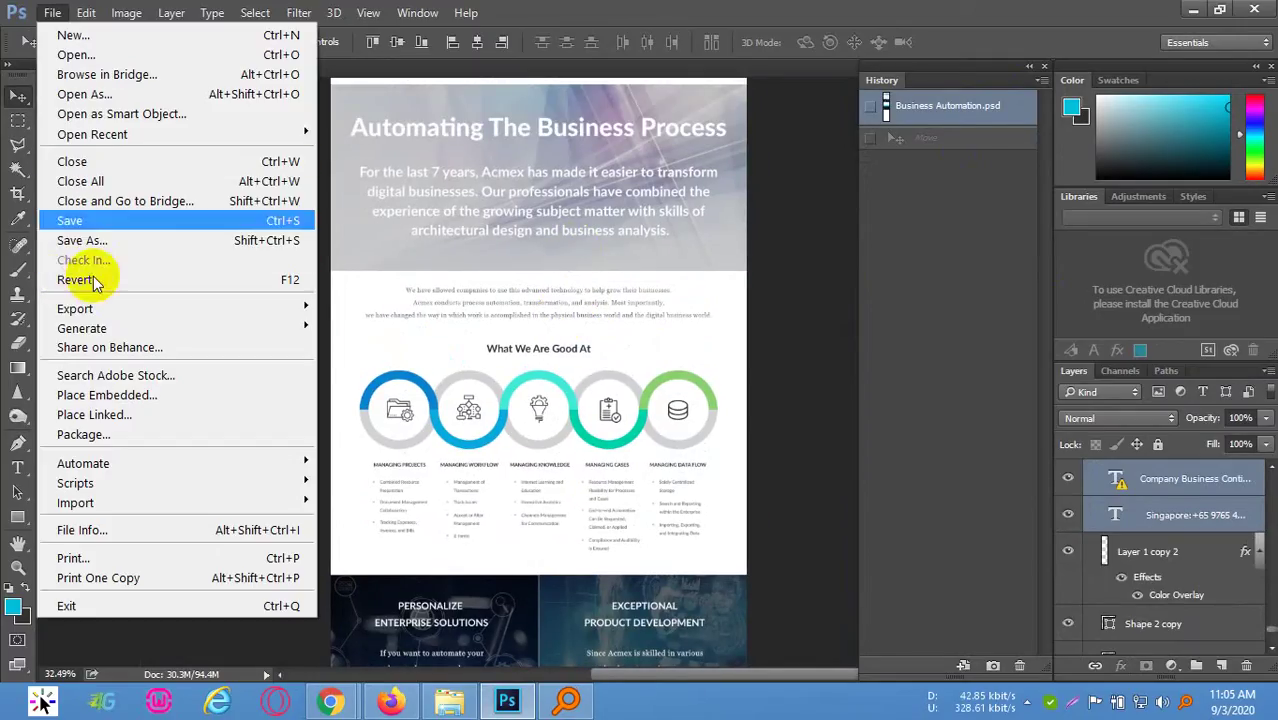
left_click(96, 287)
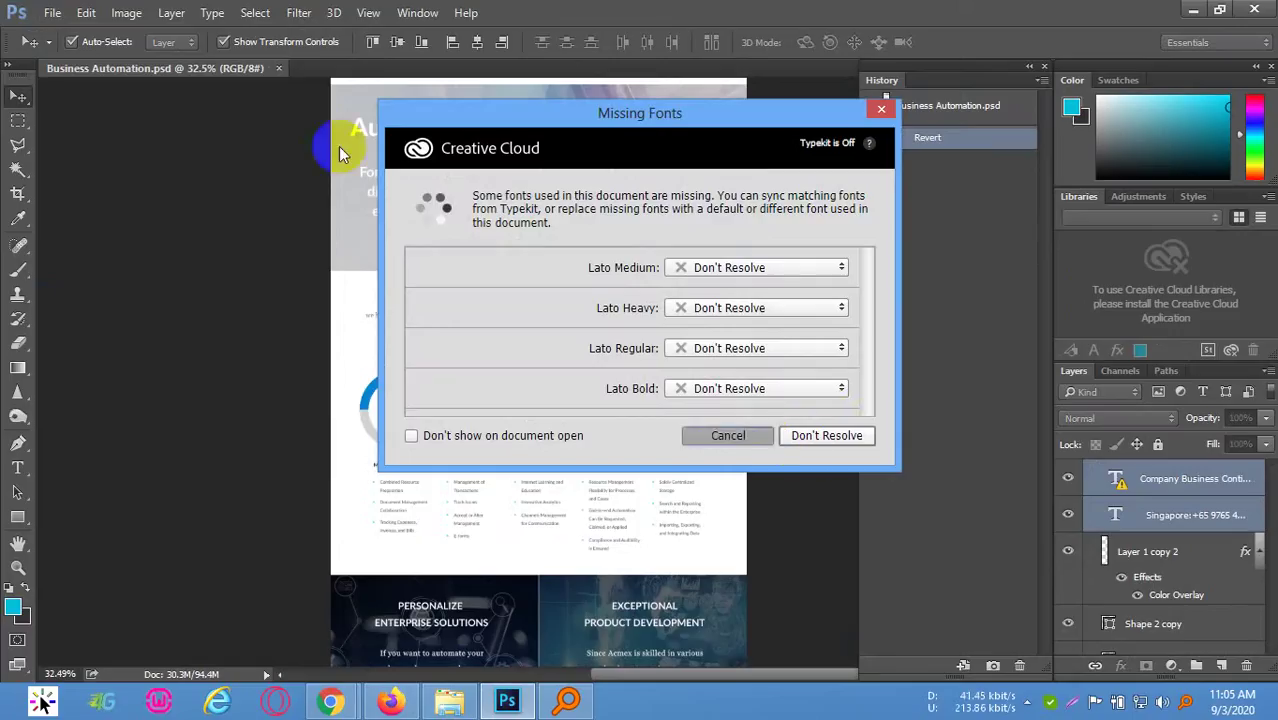
key("Escape")
left_click(52, 12)
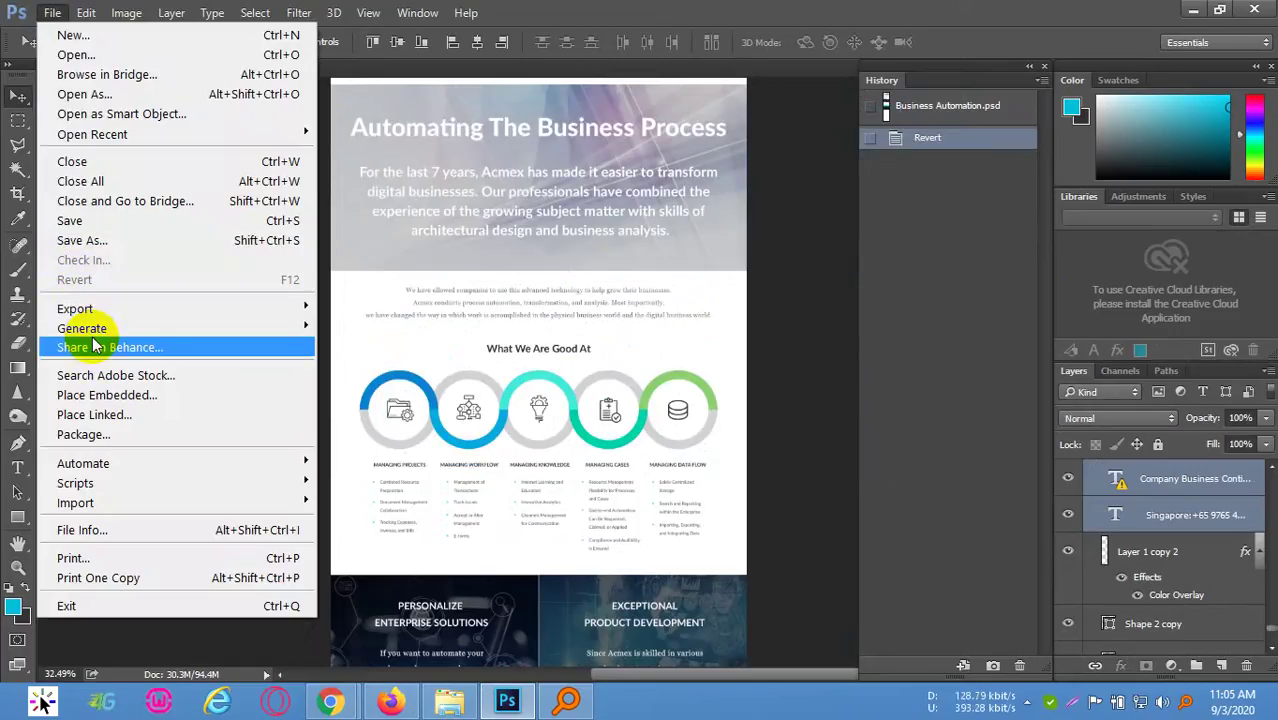
mouse_move(128, 308)
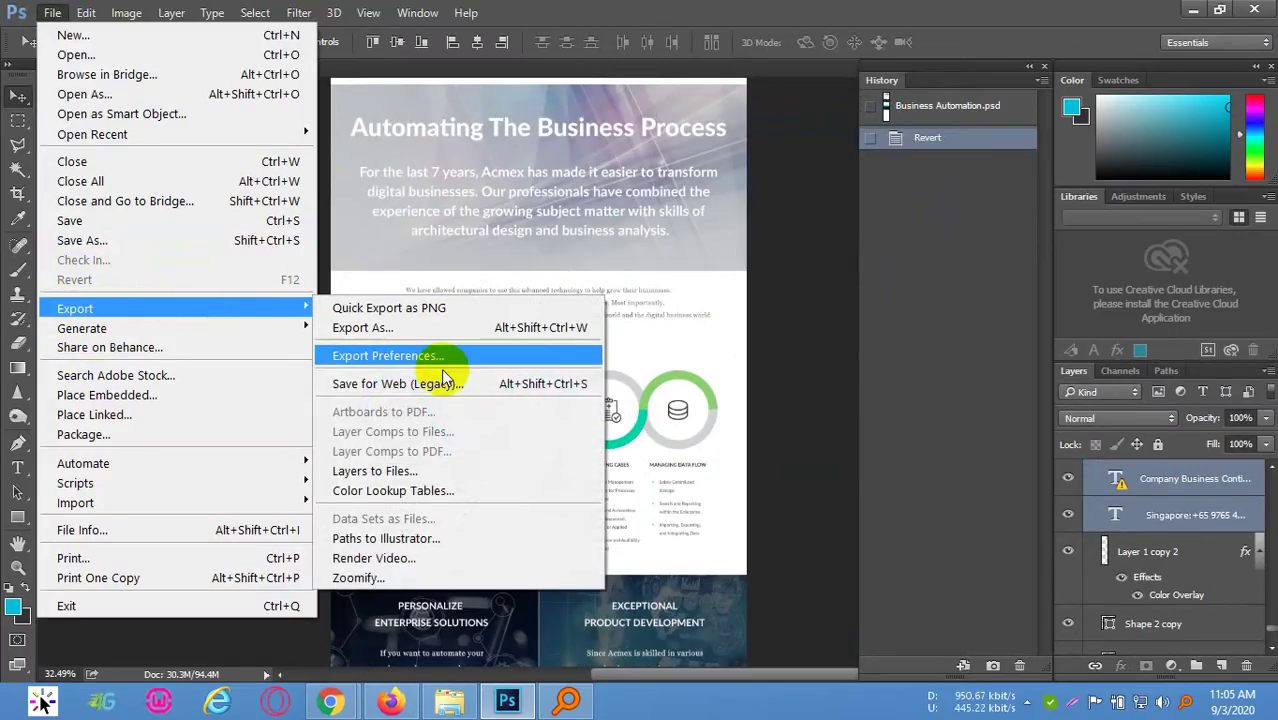
left_click(405, 386)
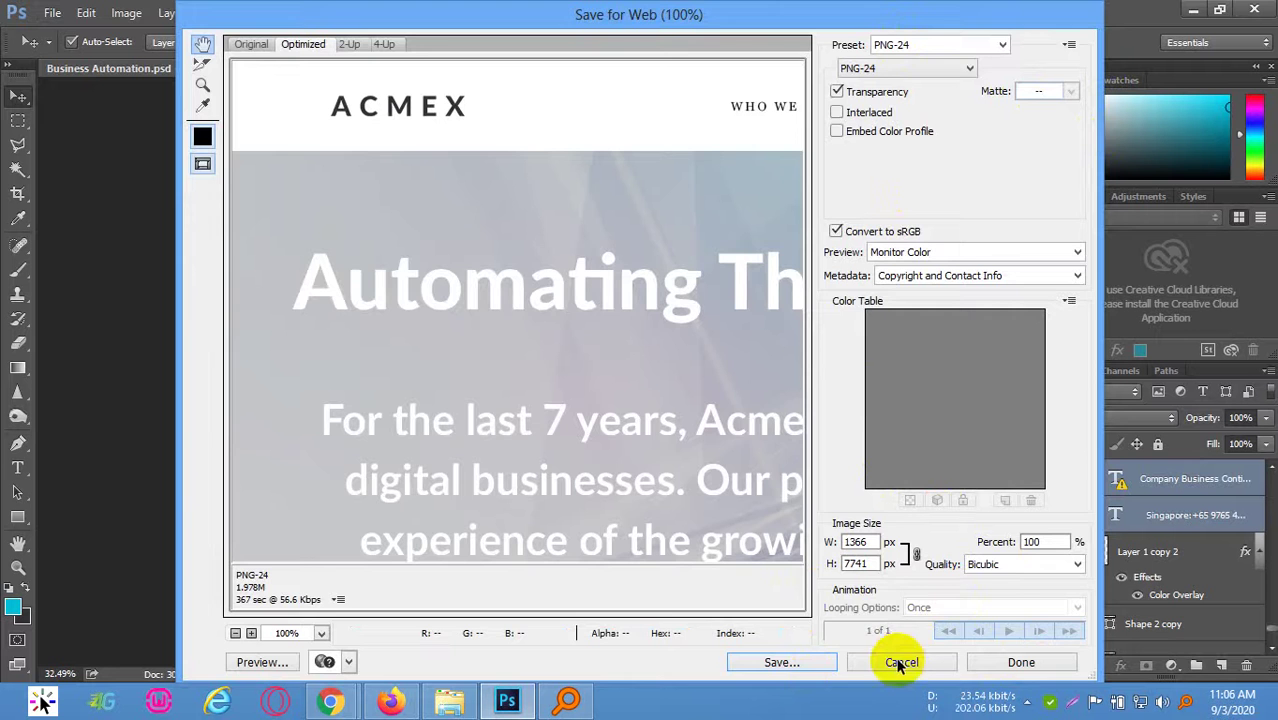
left_click(901, 661)
Browse the 06 mar folder through Save As and copy the Ecommerce.psd file
left_click(50, 13)
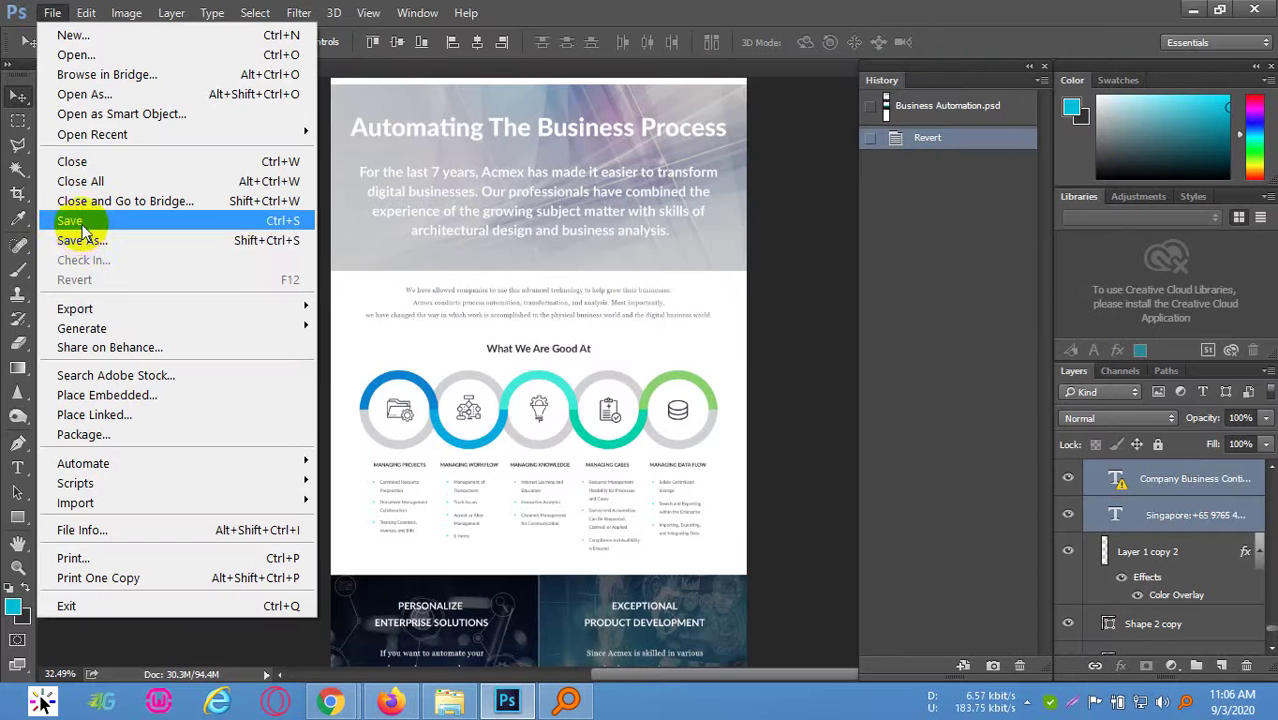
left_click(117, 240)
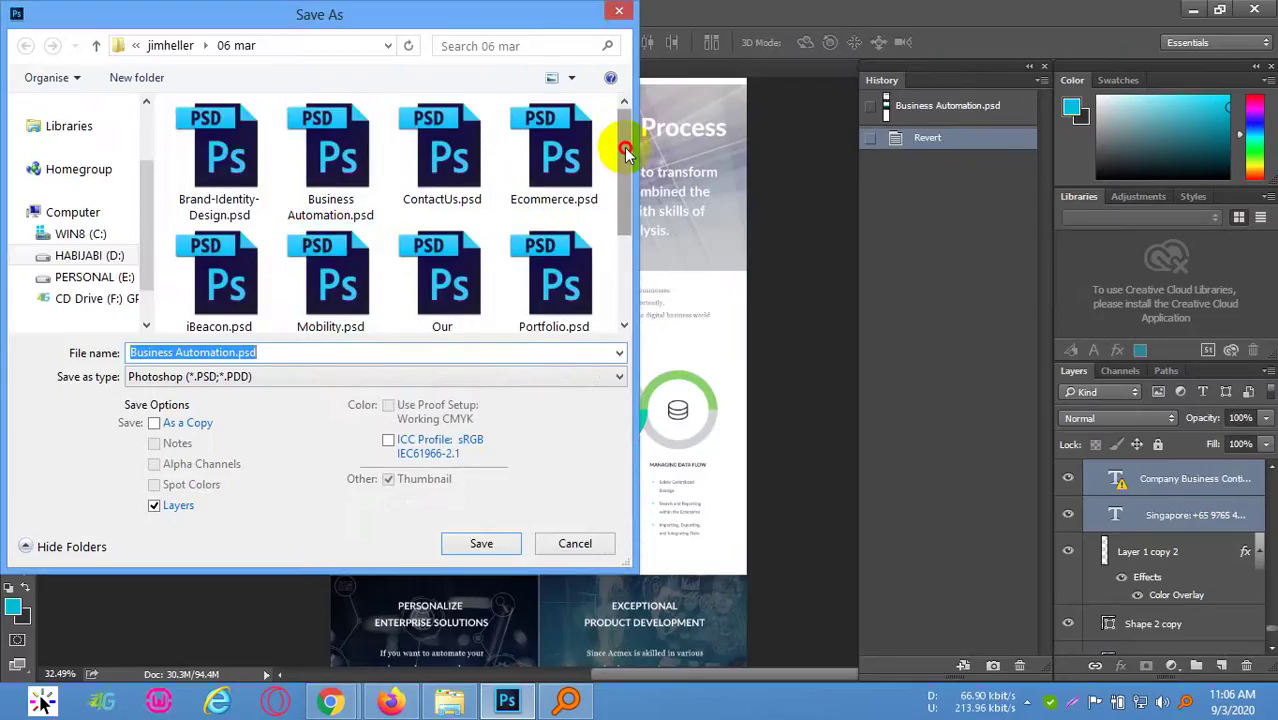
left_click_drag(619, 149, 592, 152)
left_click(583, 160)
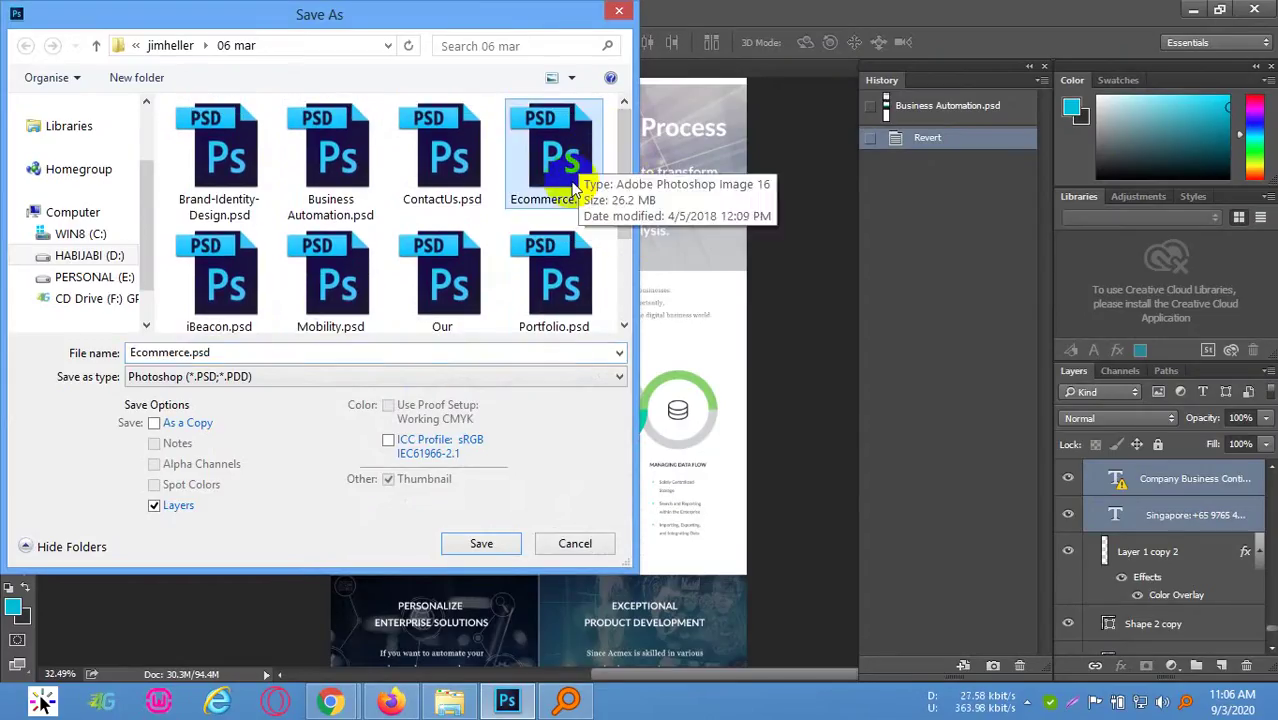
right_click(560, 163)
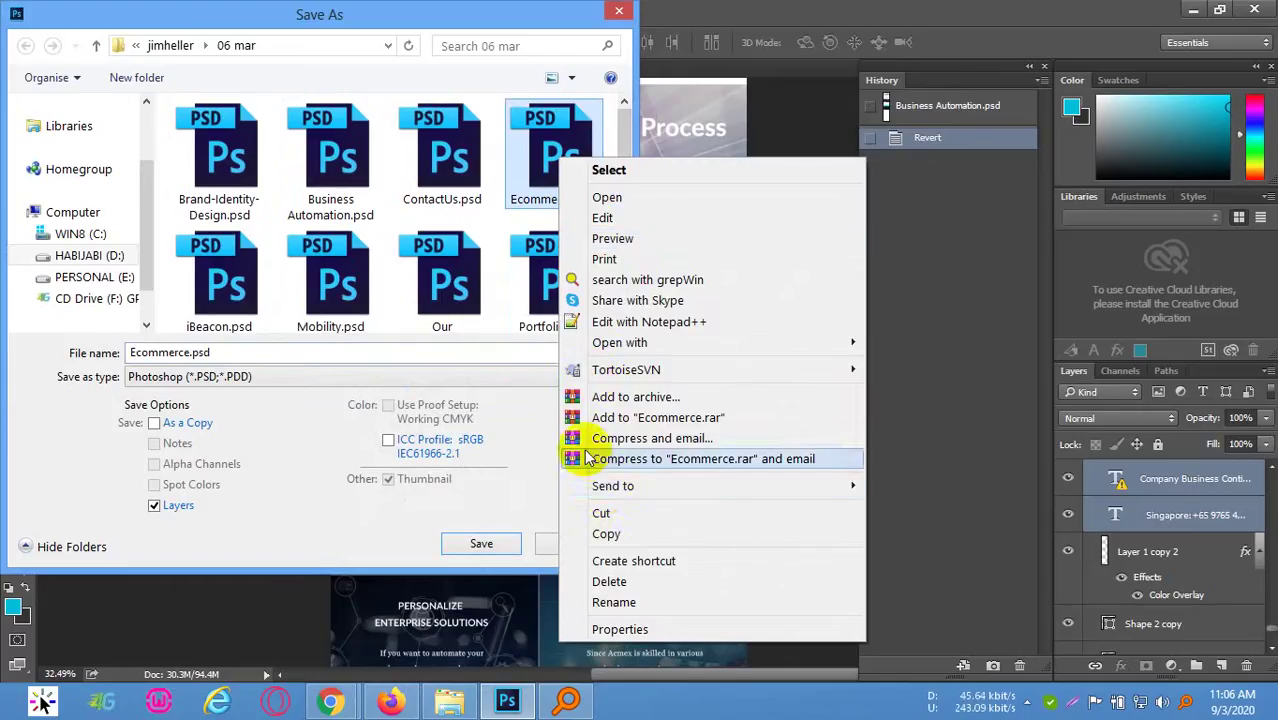
left_click(612, 533)
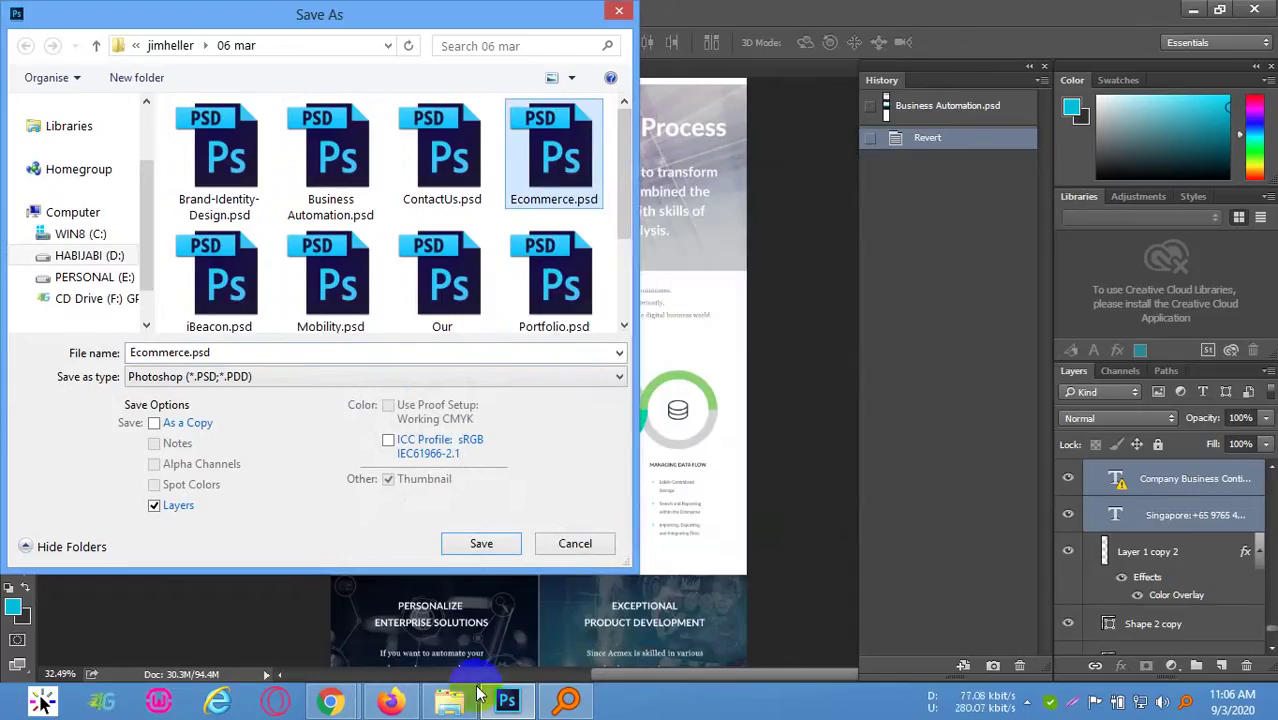
Paste the copied Ecommerce.psd into the class 16 folder, one level above images, in File Explorer
left_click(449, 701)
right_click(545, 420)
key("Escape")
key("alt+Up")
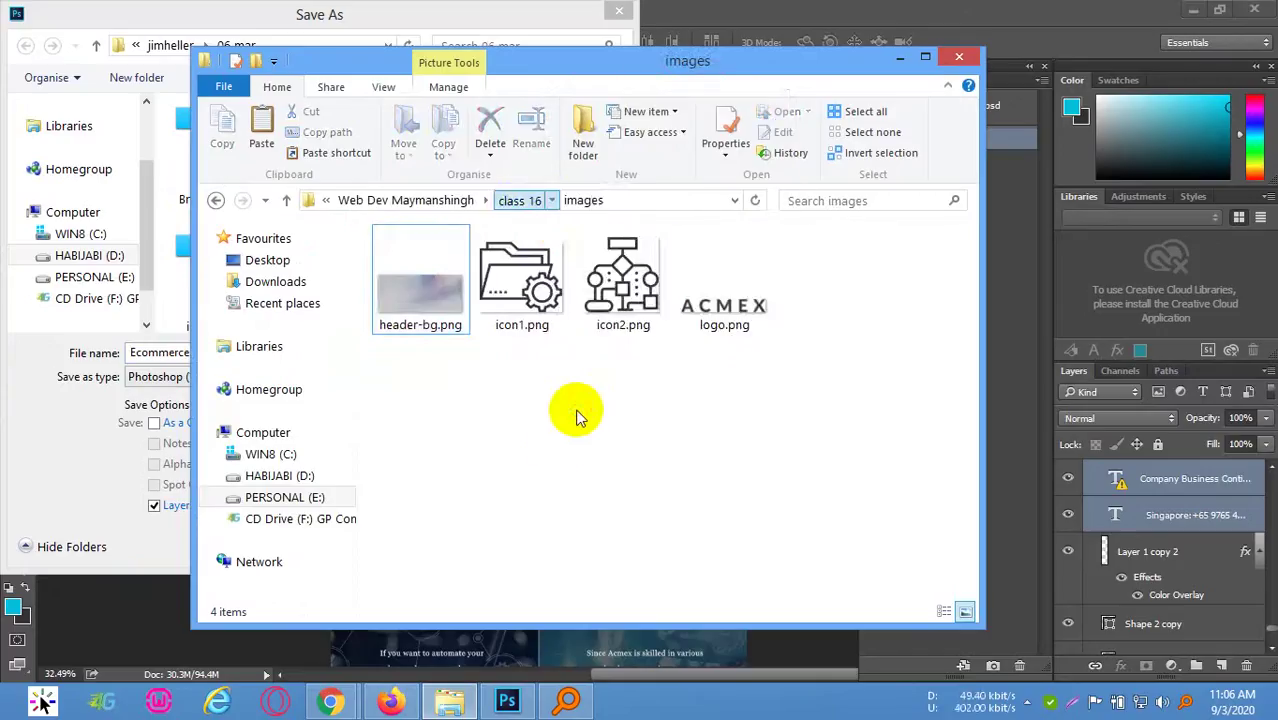
right_click(557, 443)
left_click(605, 237)
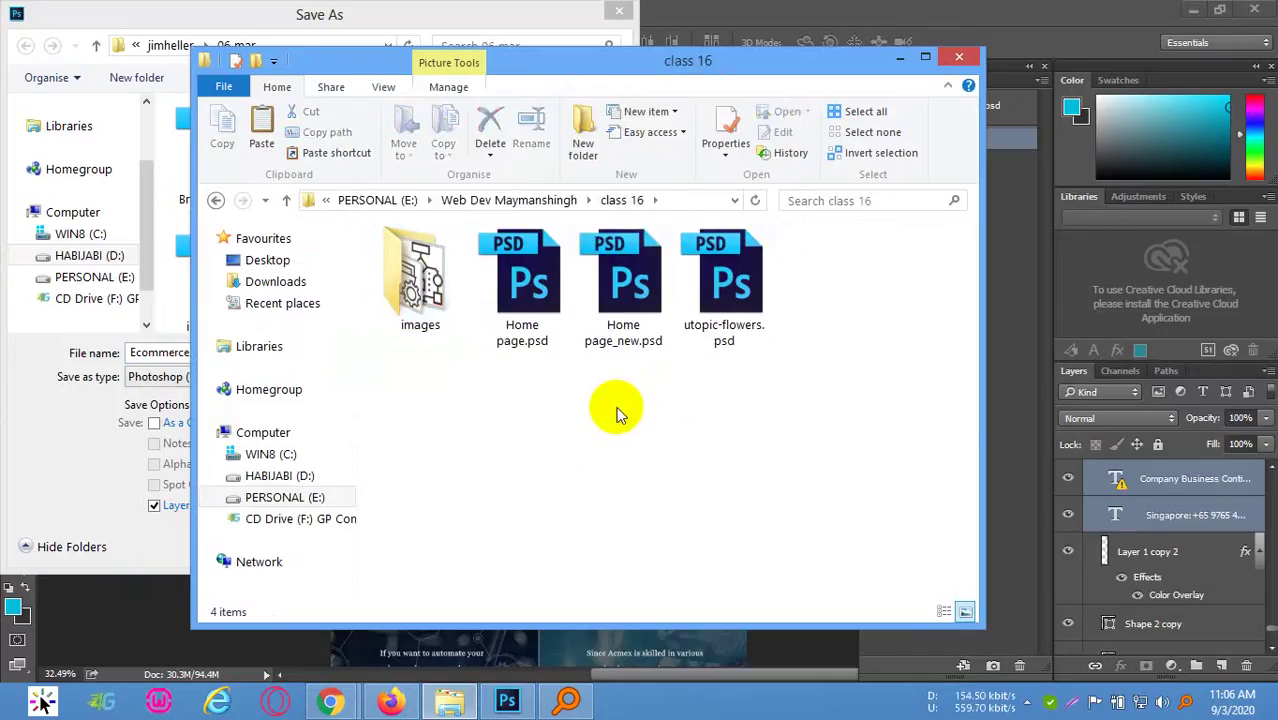
left_click(810, 260)
left_click(551, 420)
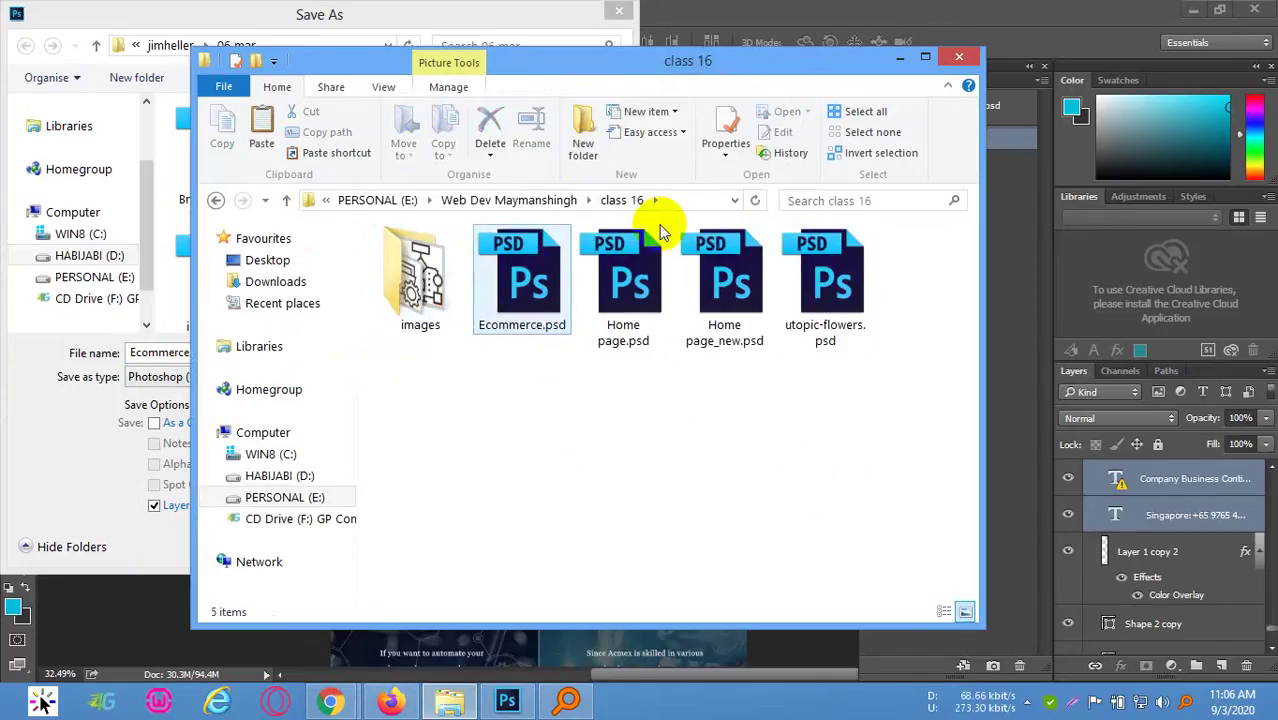
Open Ecommerce.psd from the class 16 folder in Photoshop and dismiss the Save As dialog without saving
double_click(528, 280)
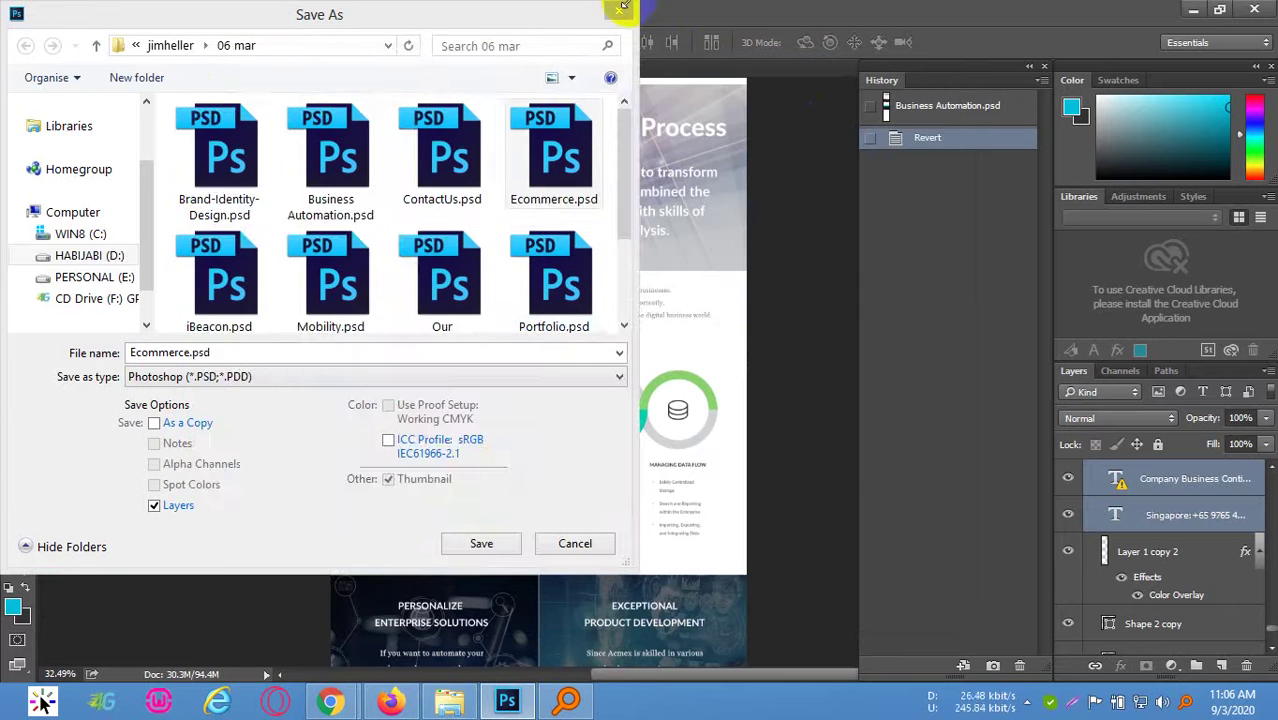
left_click(622, 10)
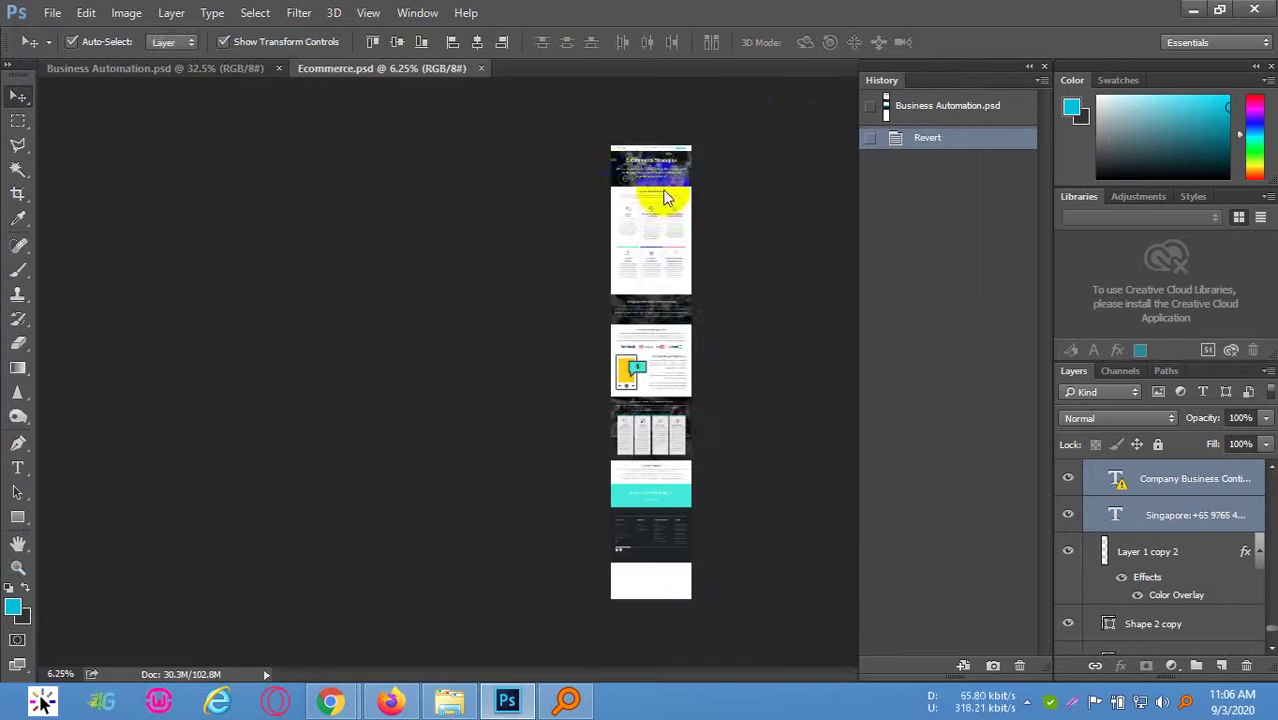
left_click(826, 436)
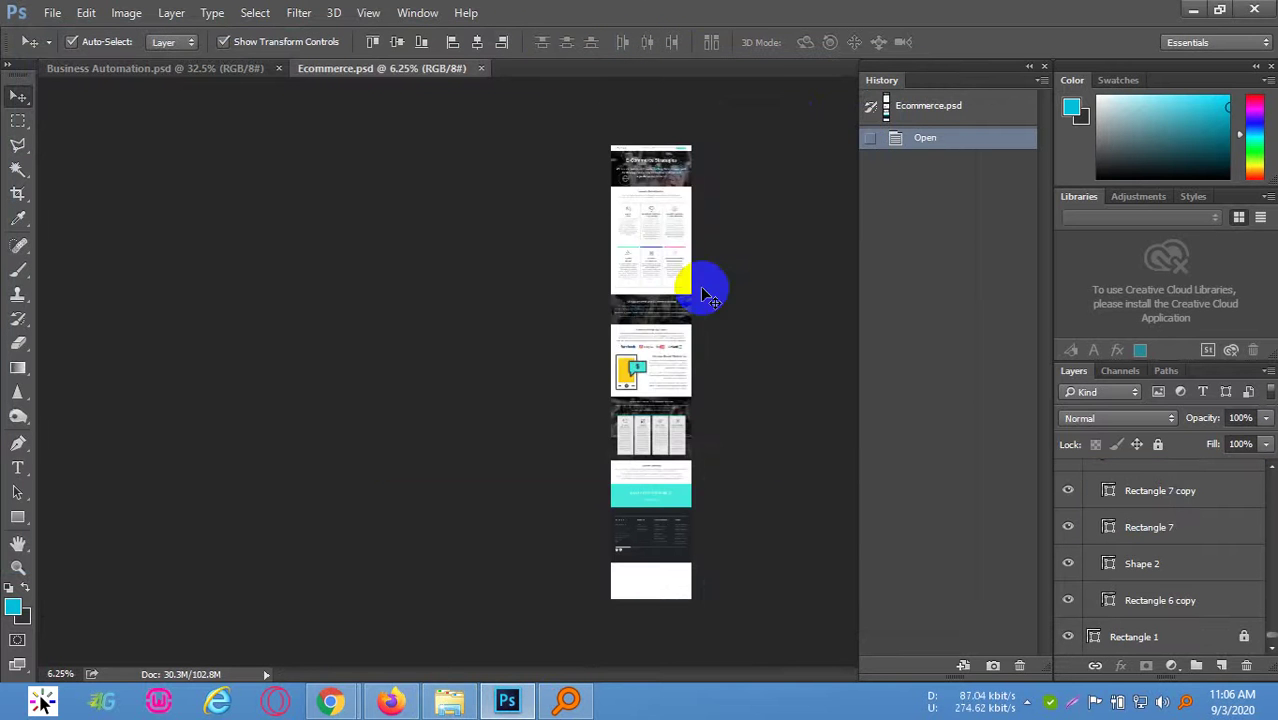
Examine the whole Ecommerce page design from the E-Commerce Strategies header down to the footer
scroll(670, 214, "up", 3)
scroll(650, 322, "up", 3)
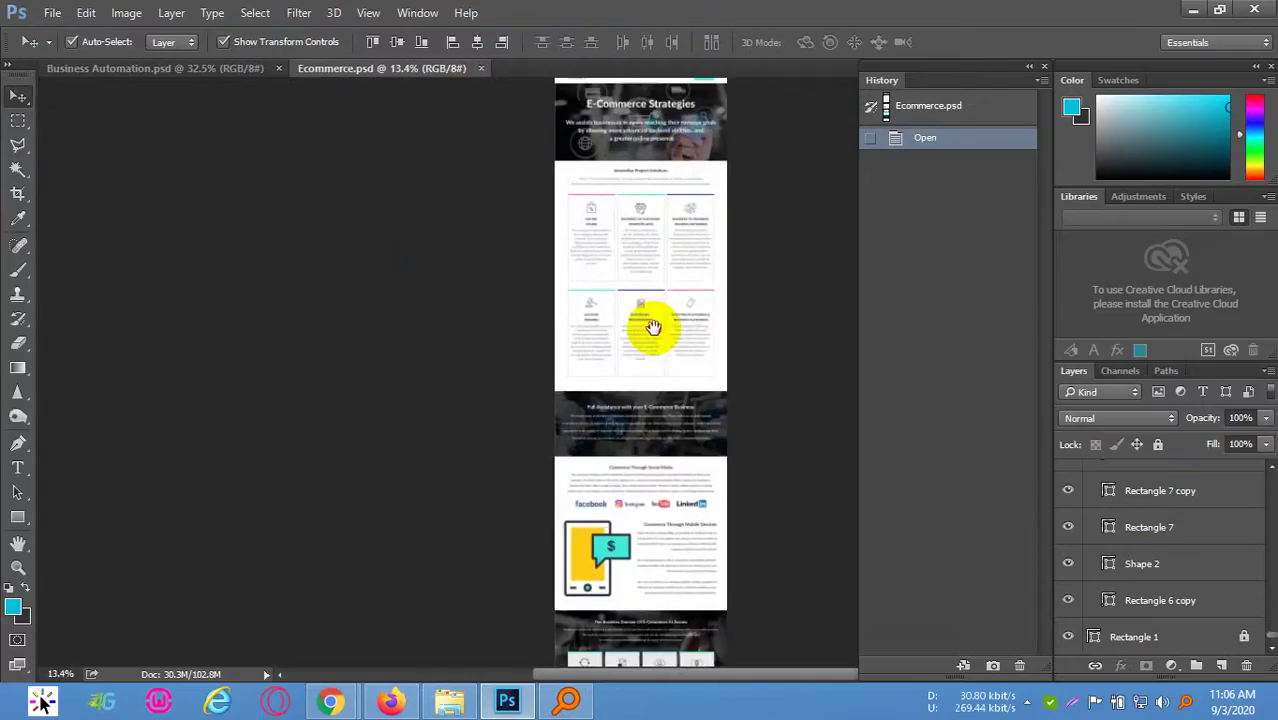
scroll(651, 290, "up", 3)
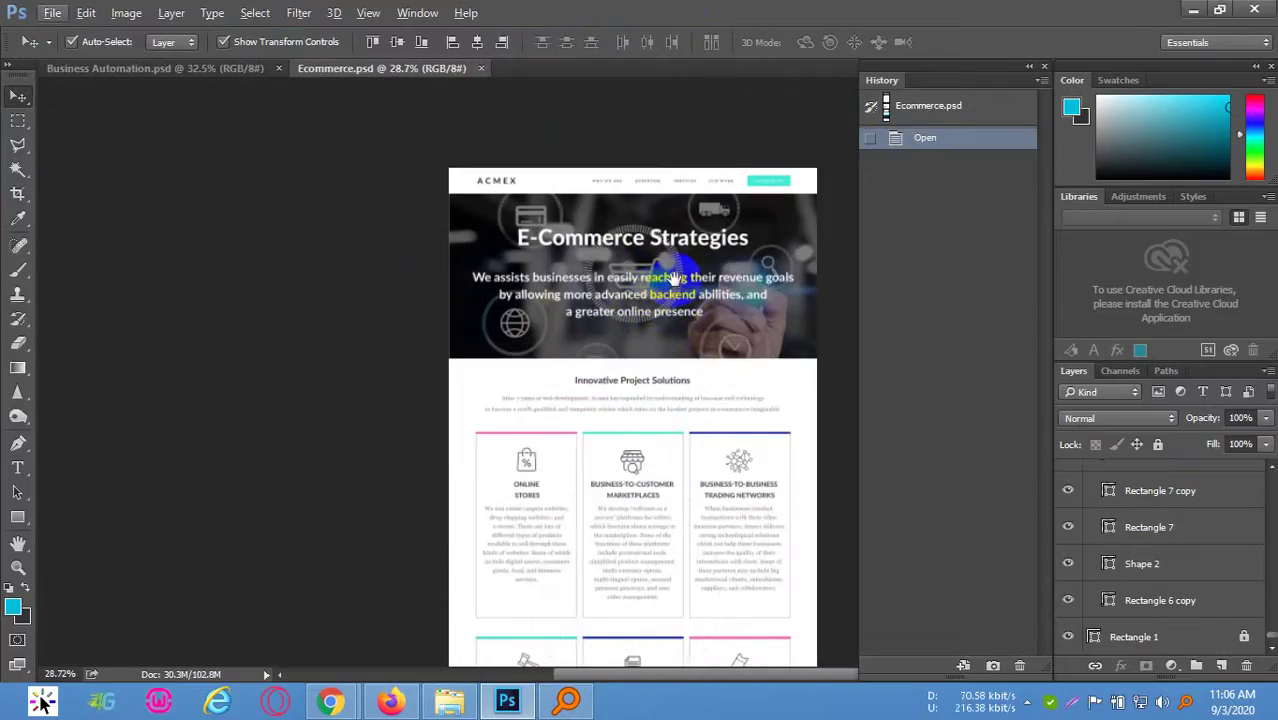
scroll(675, 277, "up", 2)
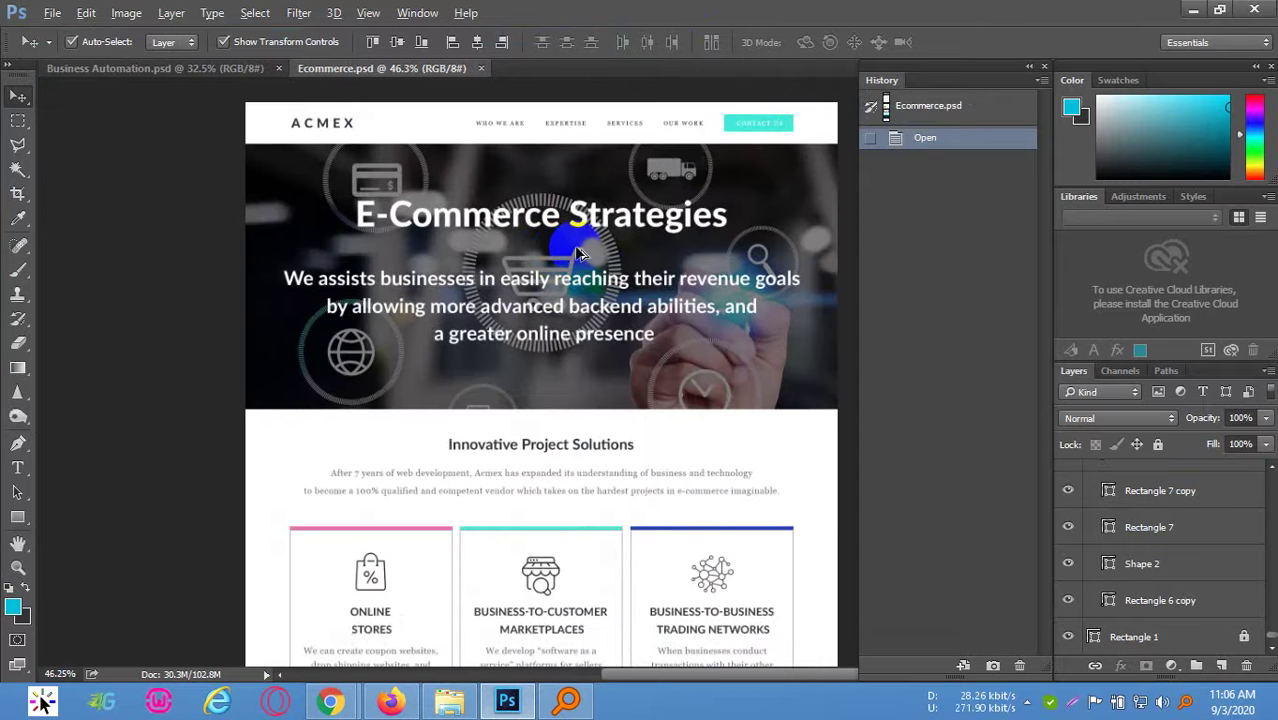
scroll(600, 140, "up", 1)
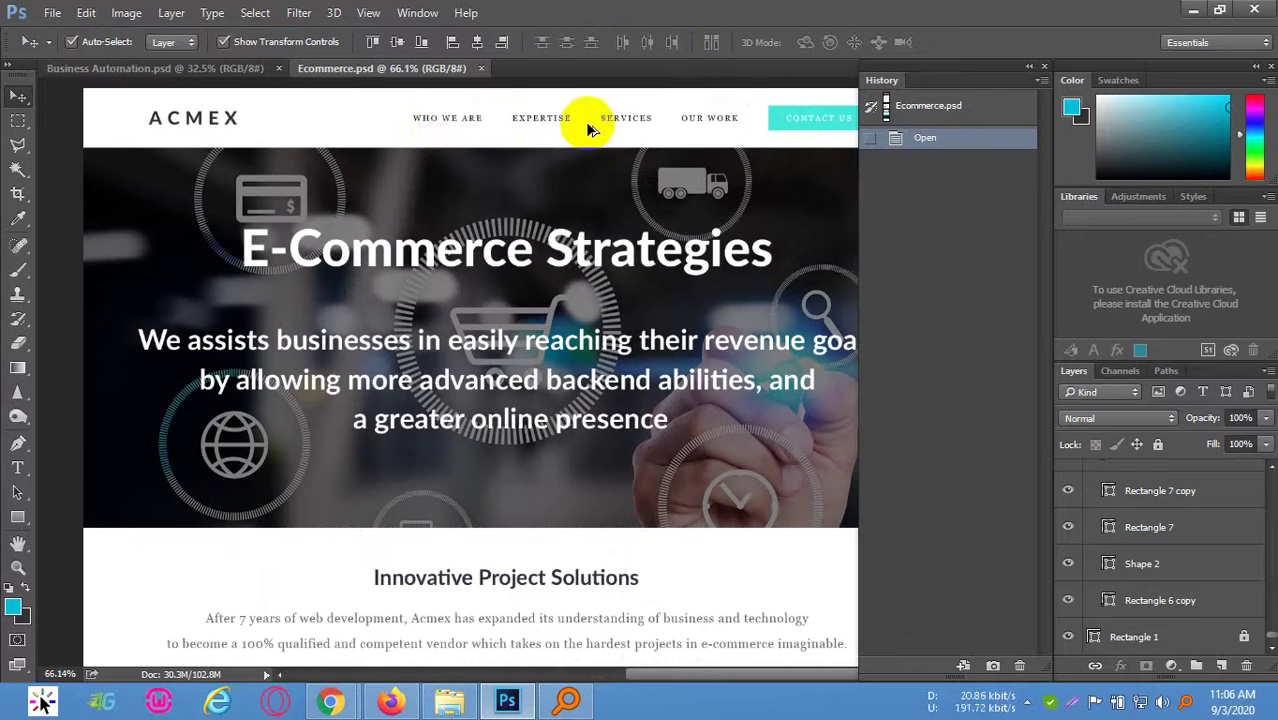
scroll(542, 251, "down", 2)
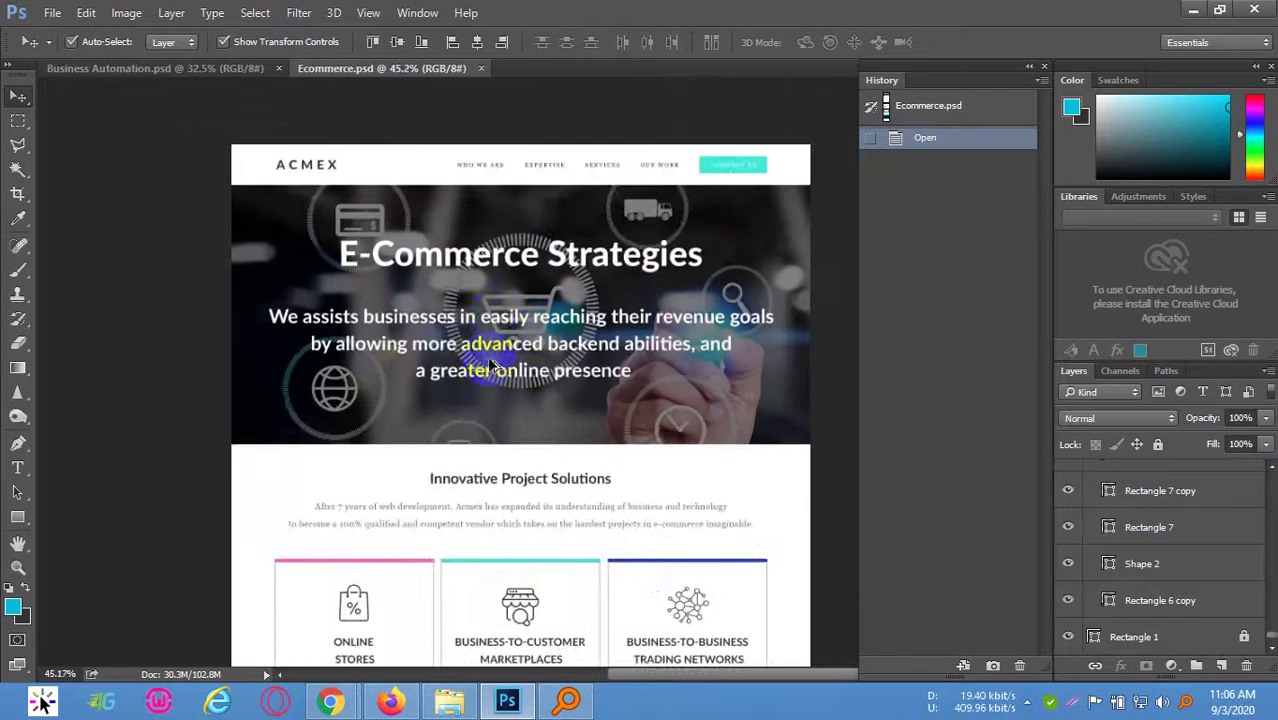
left_click_drag(629, 540, 608, 379)
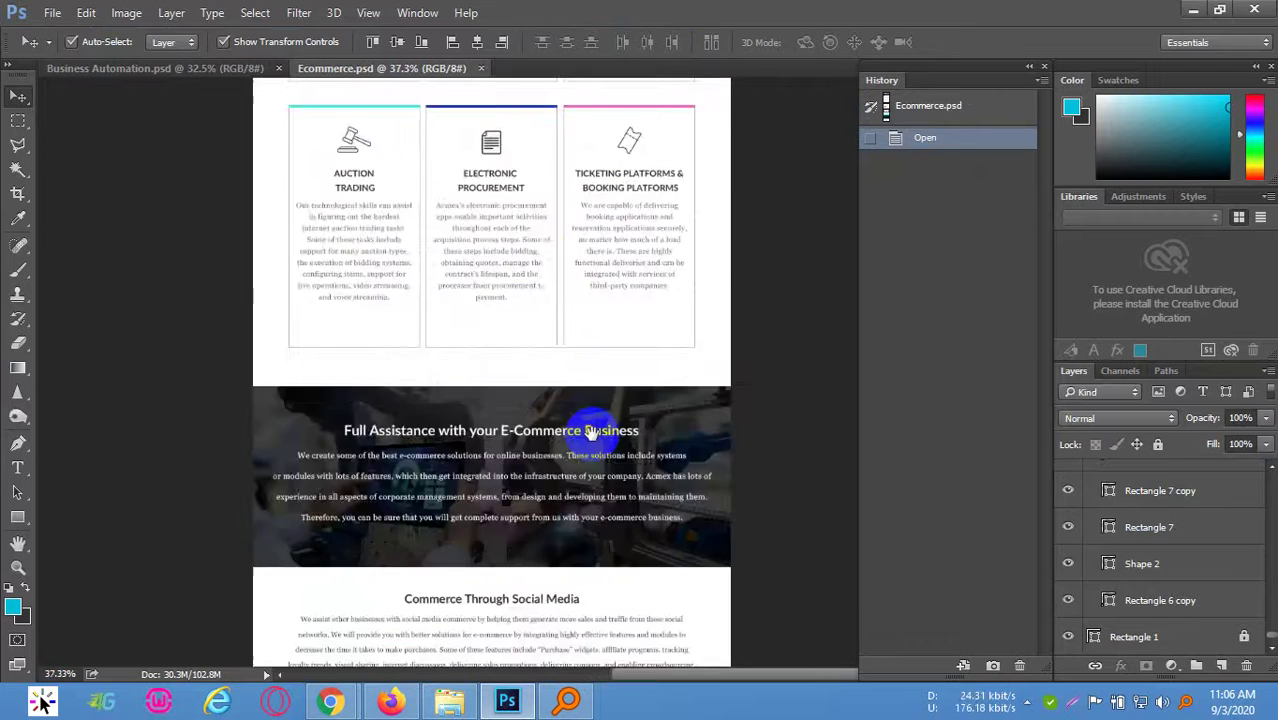
left_click_drag(585, 428, 571, 200)
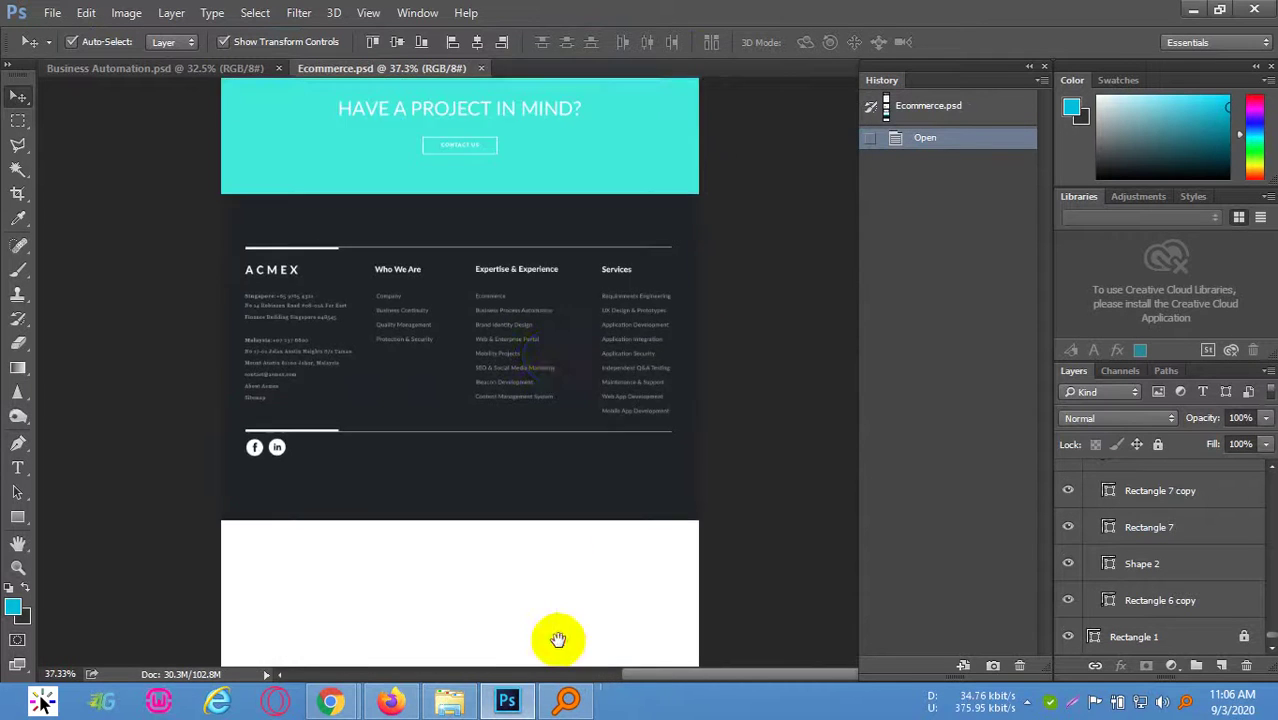
left_click_drag(559, 639, 585, 694)
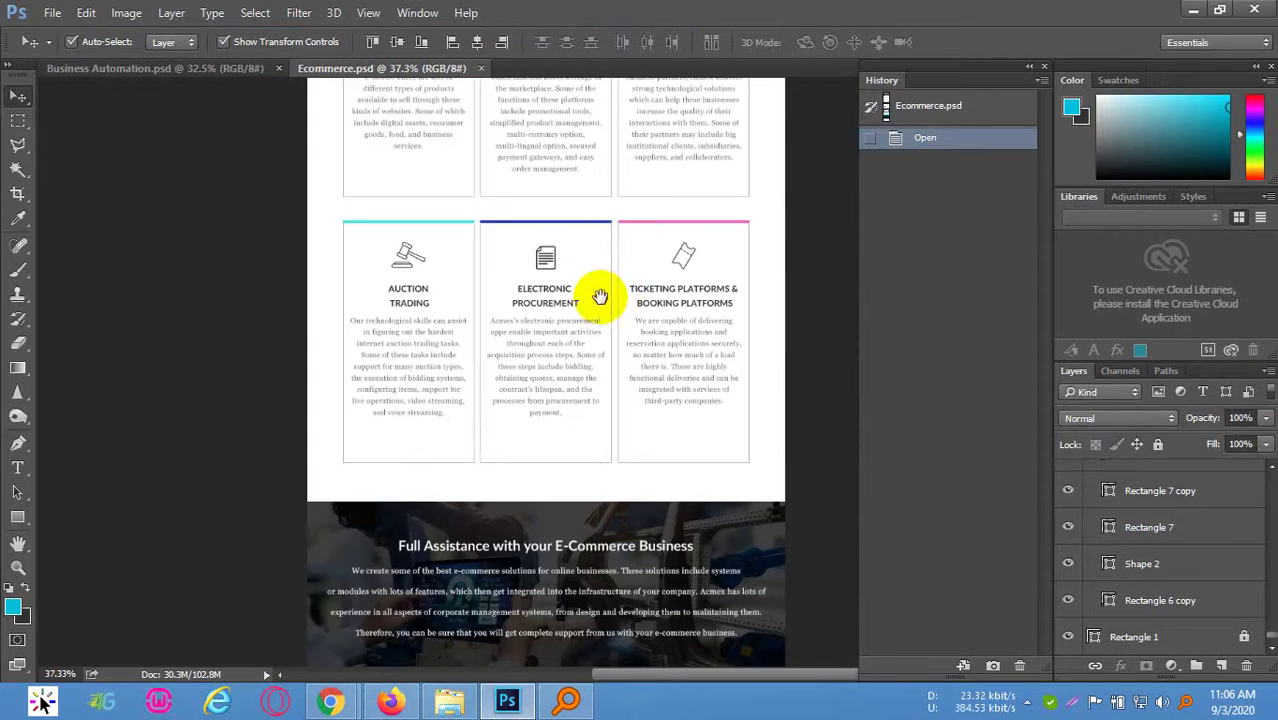
left_click_drag(600, 296, 686, 162)
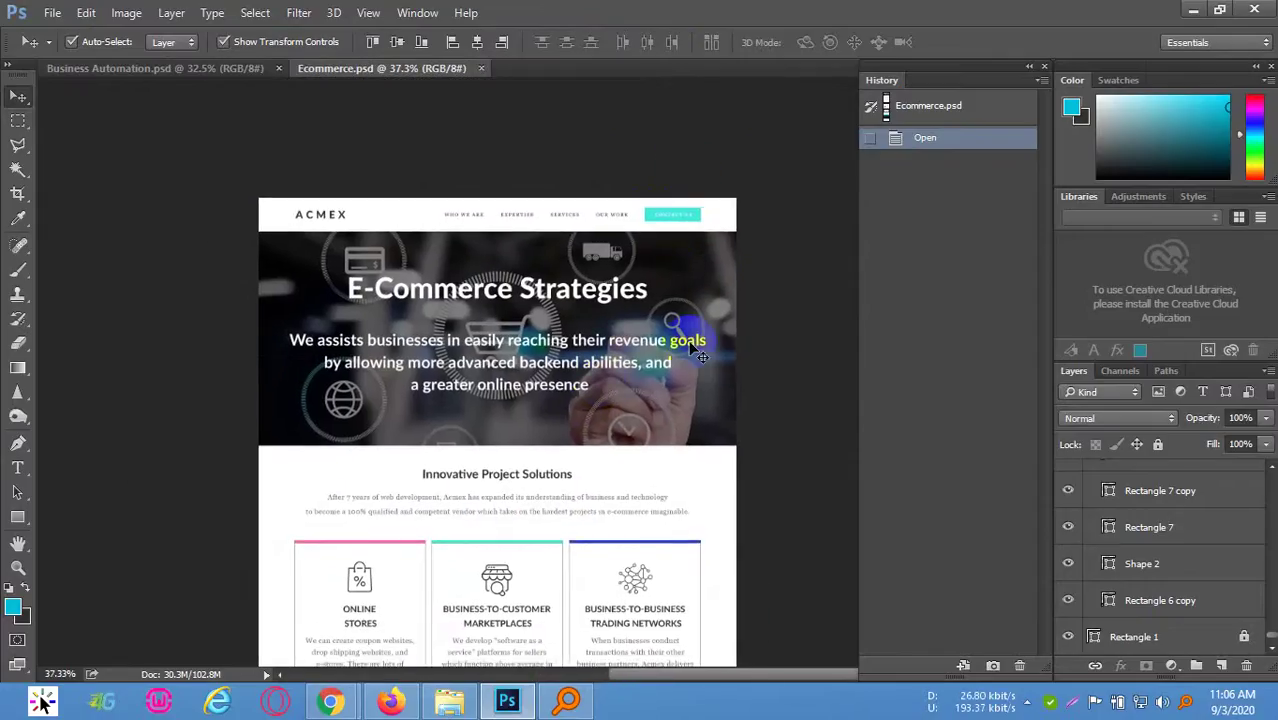
left_click(676, 295)
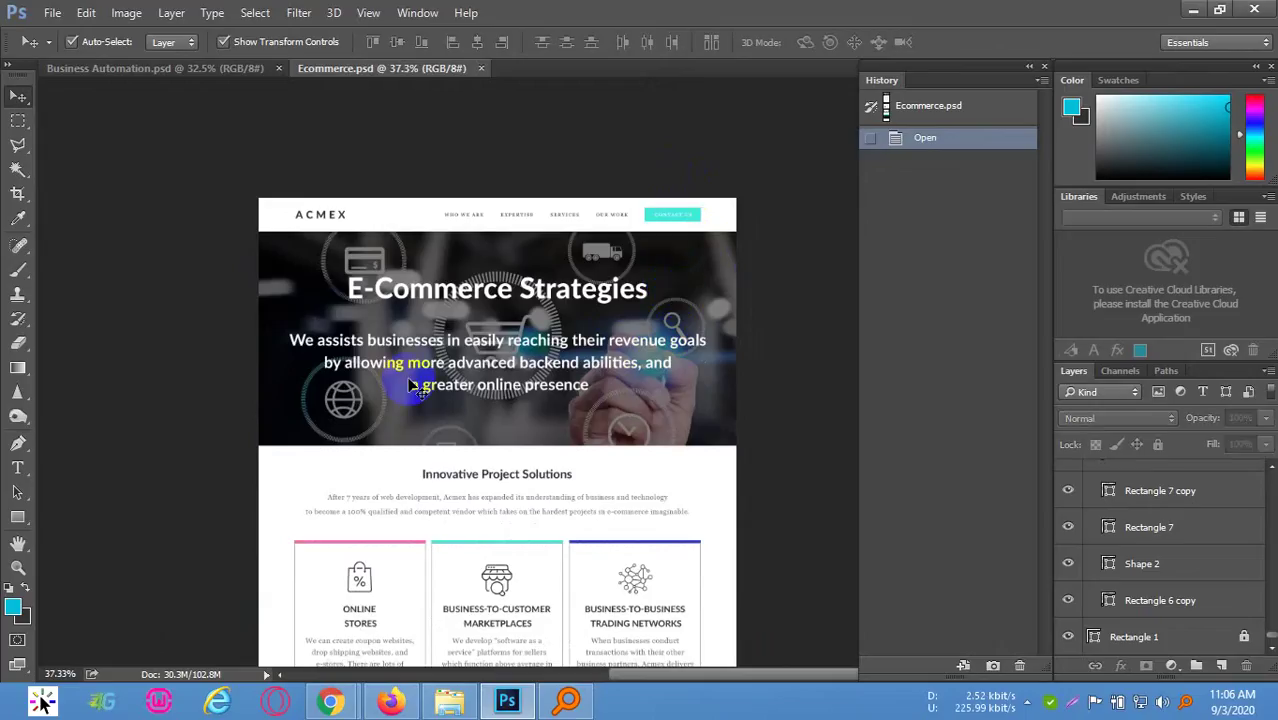
Review the service cards, Full Assistance banner, social media and mobile device sections, returning to the header
scroll(540, 513, "down", 3)
scroll(612, 535, "down", 7)
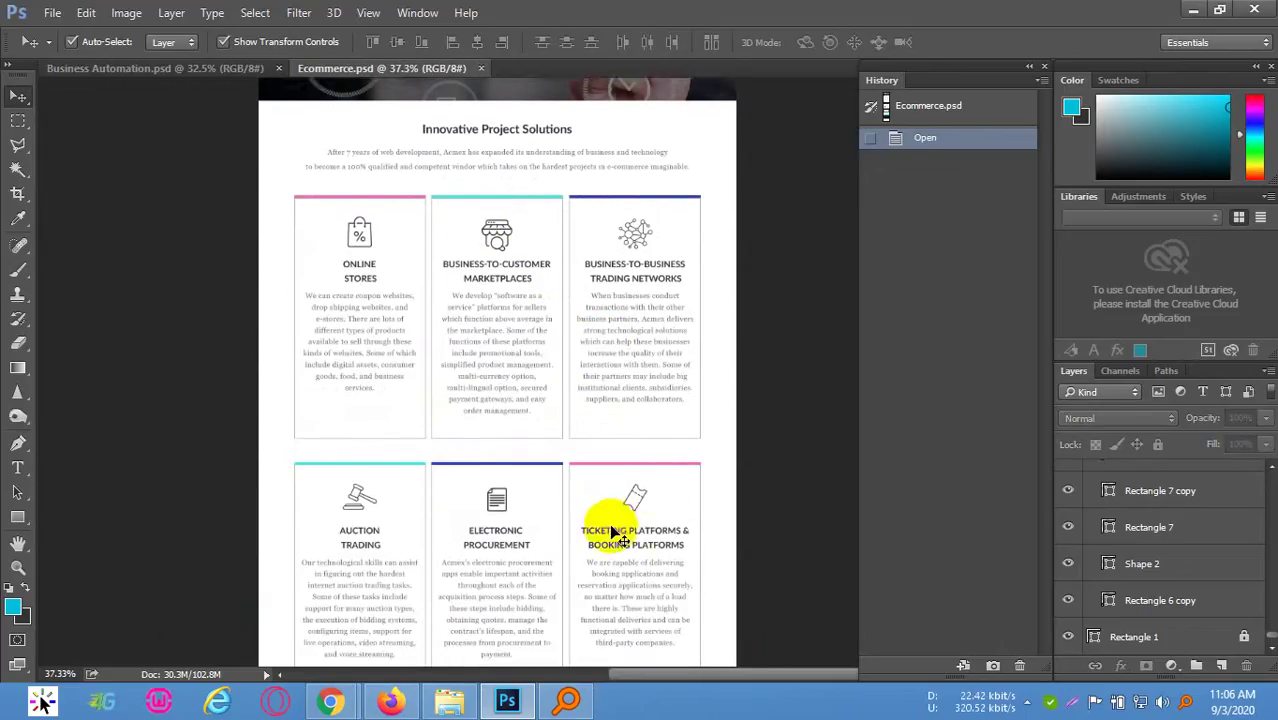
scroll(625, 410, "down", 8)
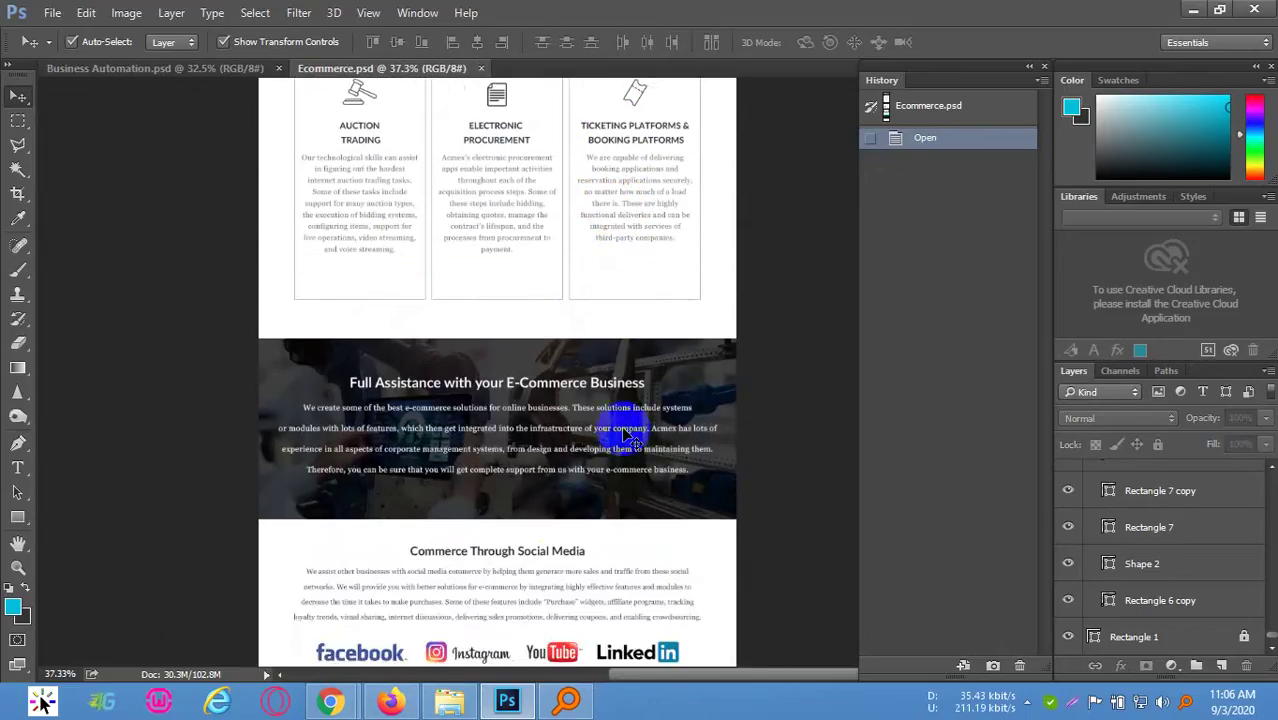
scroll(630, 450, "down", 7)
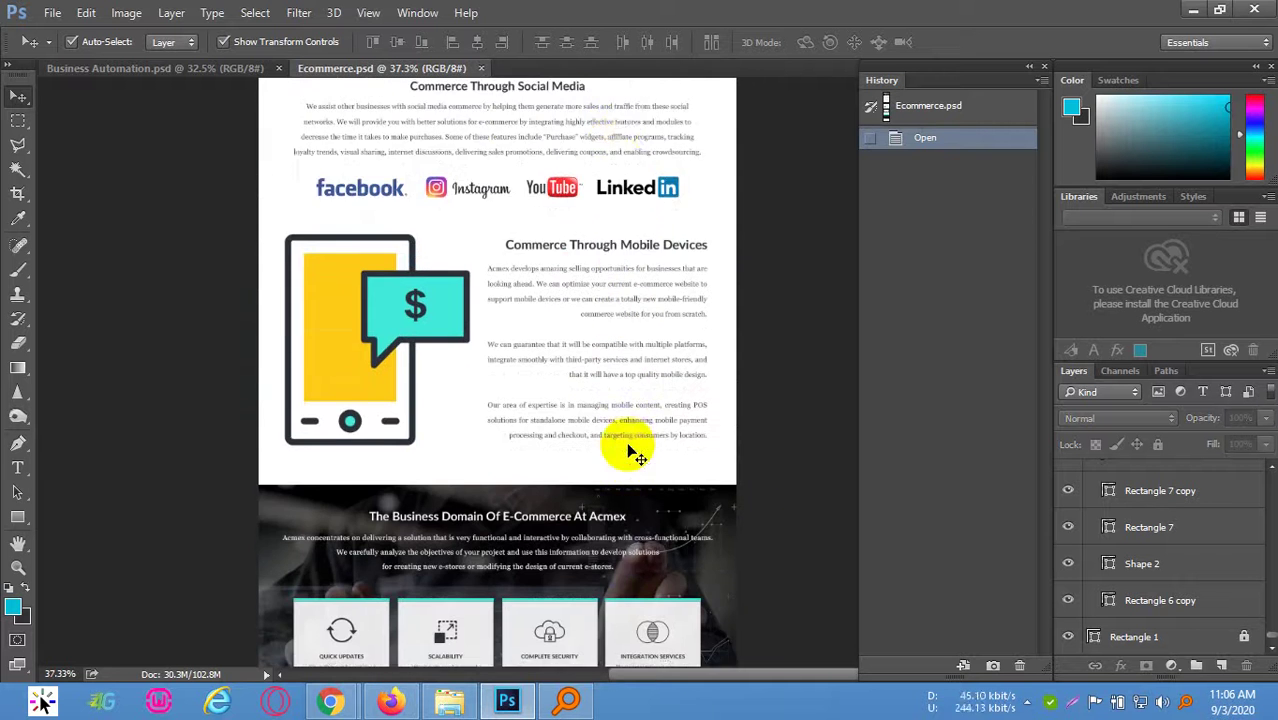
scroll(745, 390, "up", 3)
scroll(756, 266, "up", 10)
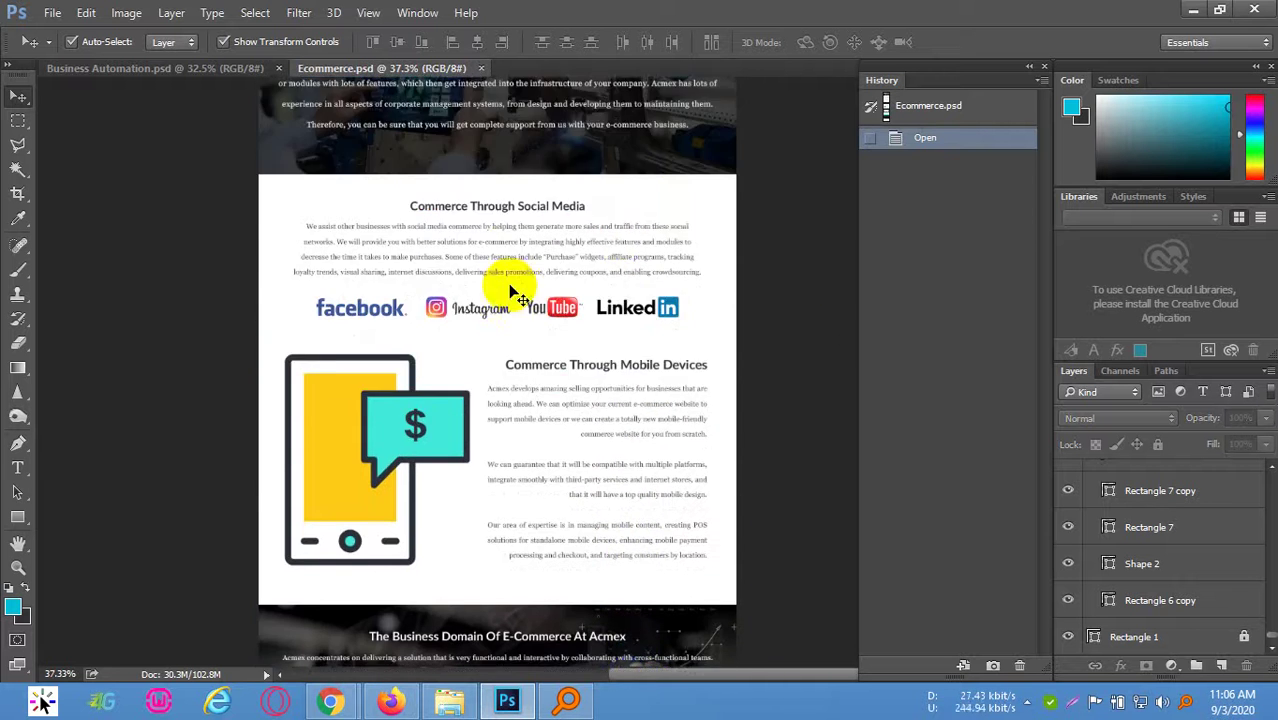
scroll(525, 262, "up", 10)
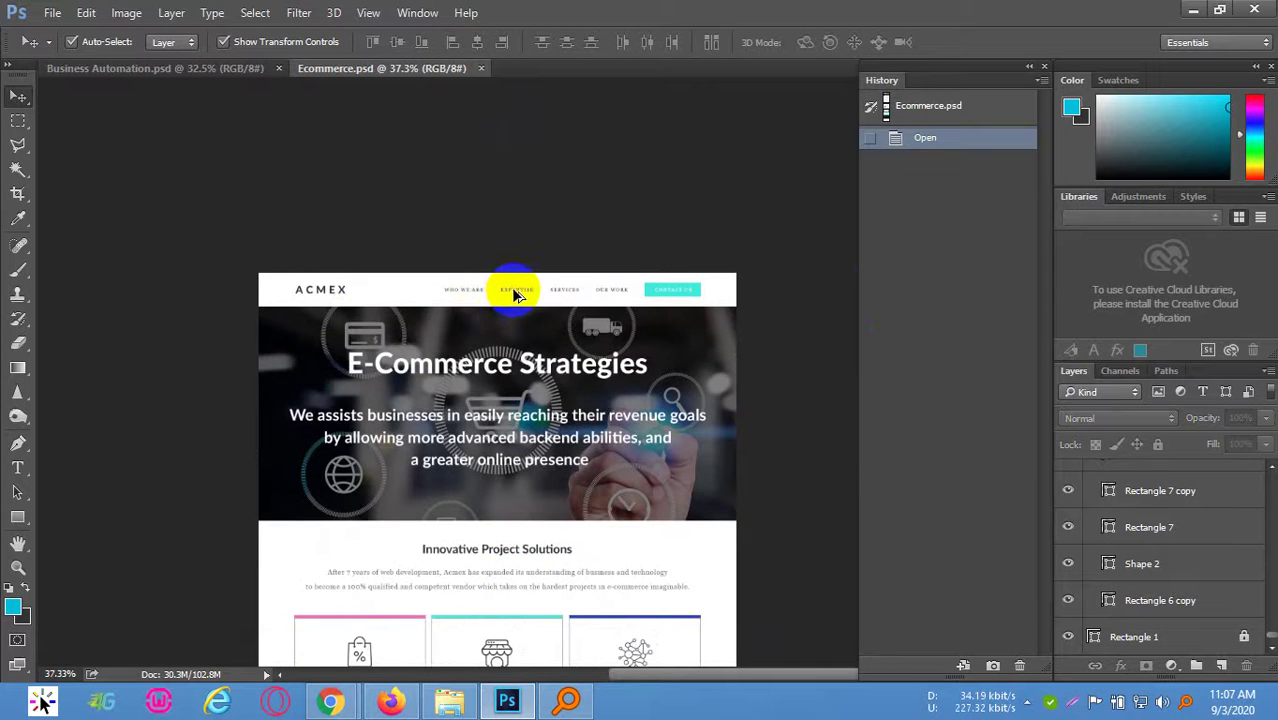
scroll(515, 292, "up", 3)
scroll(584, 234, "down", 1)
scroll(552, 140, "down", 1)
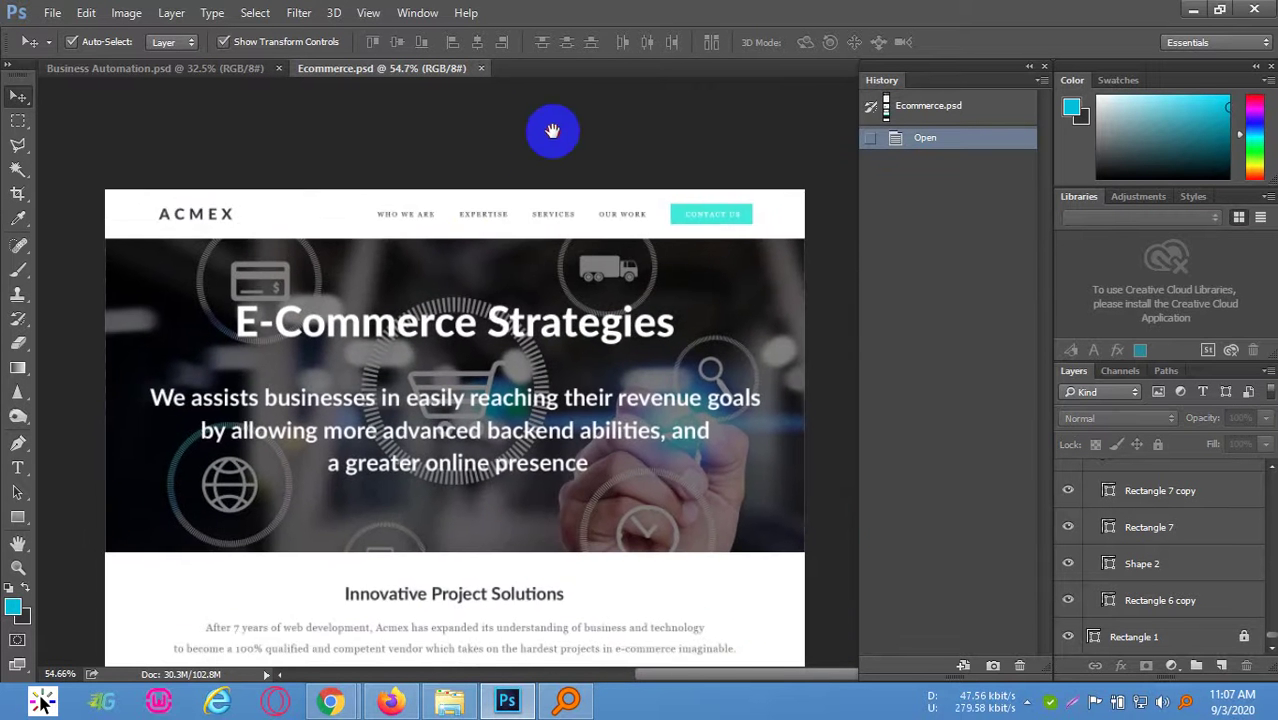
left_click_drag(552, 130, 552, 113)
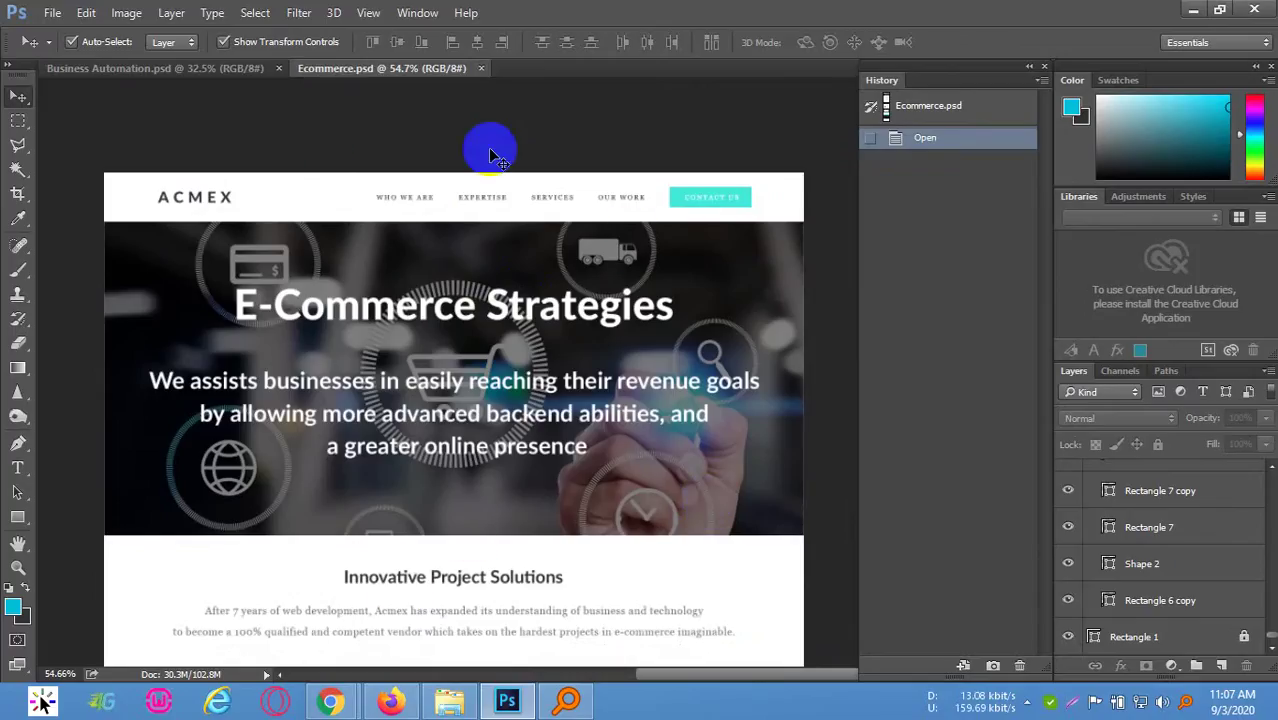
Close Business Automation.psd, keeping Ecommerce.psd open
left_click(255, 68)
left_click(278, 68)
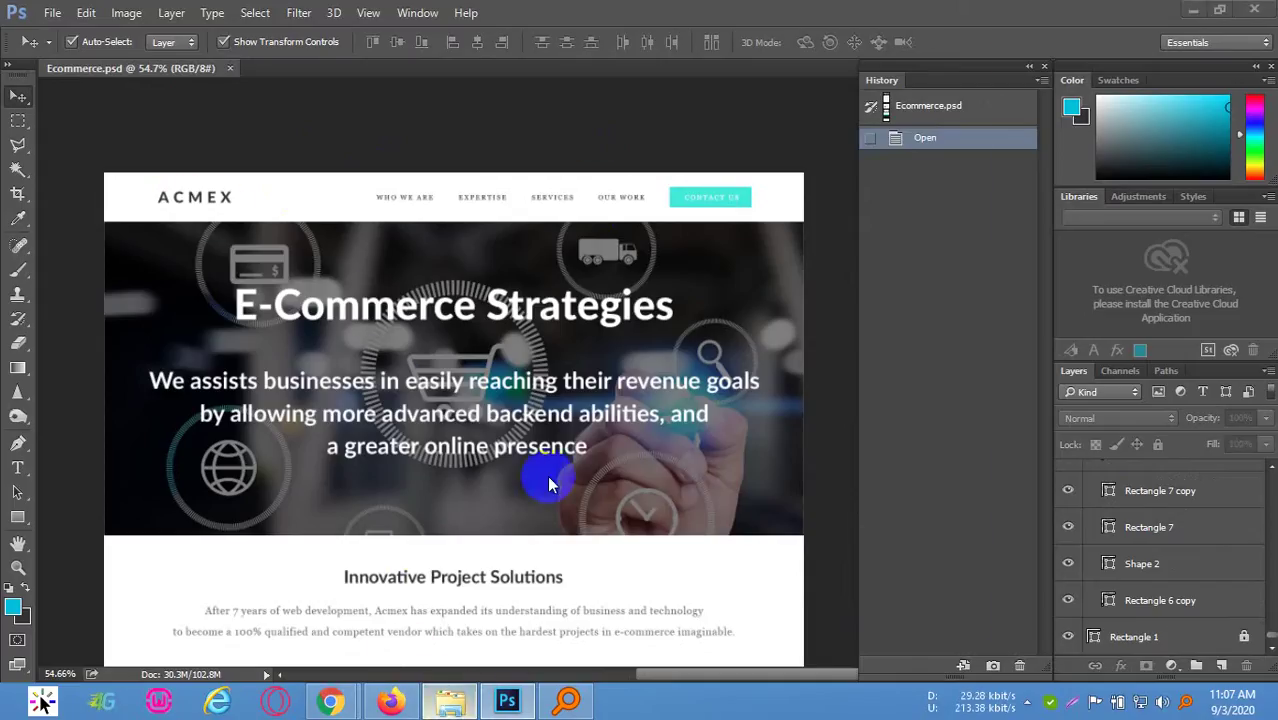
Switch to the class 16 folder in File Explorer and create a new folder named psd to html
key("alt+Tab")
left_click(462, 322)
right_click(458, 420)
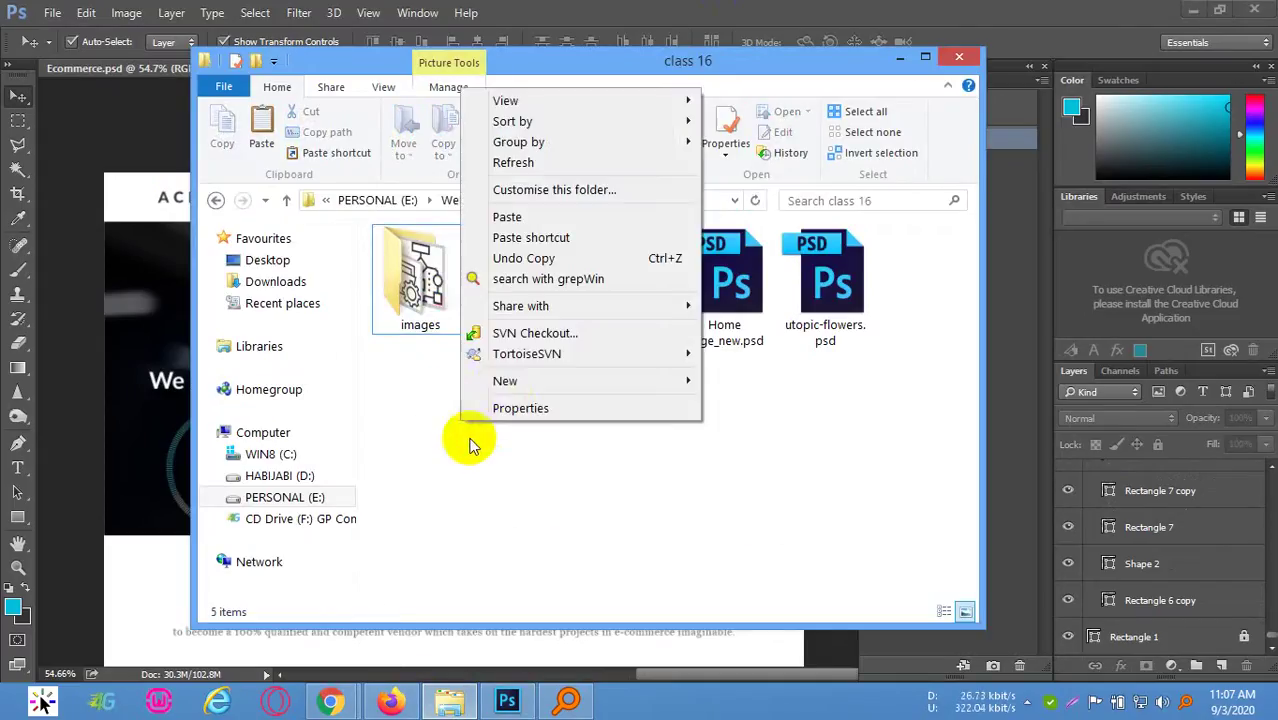
mouse_move(608, 380)
left_click(745, 381)
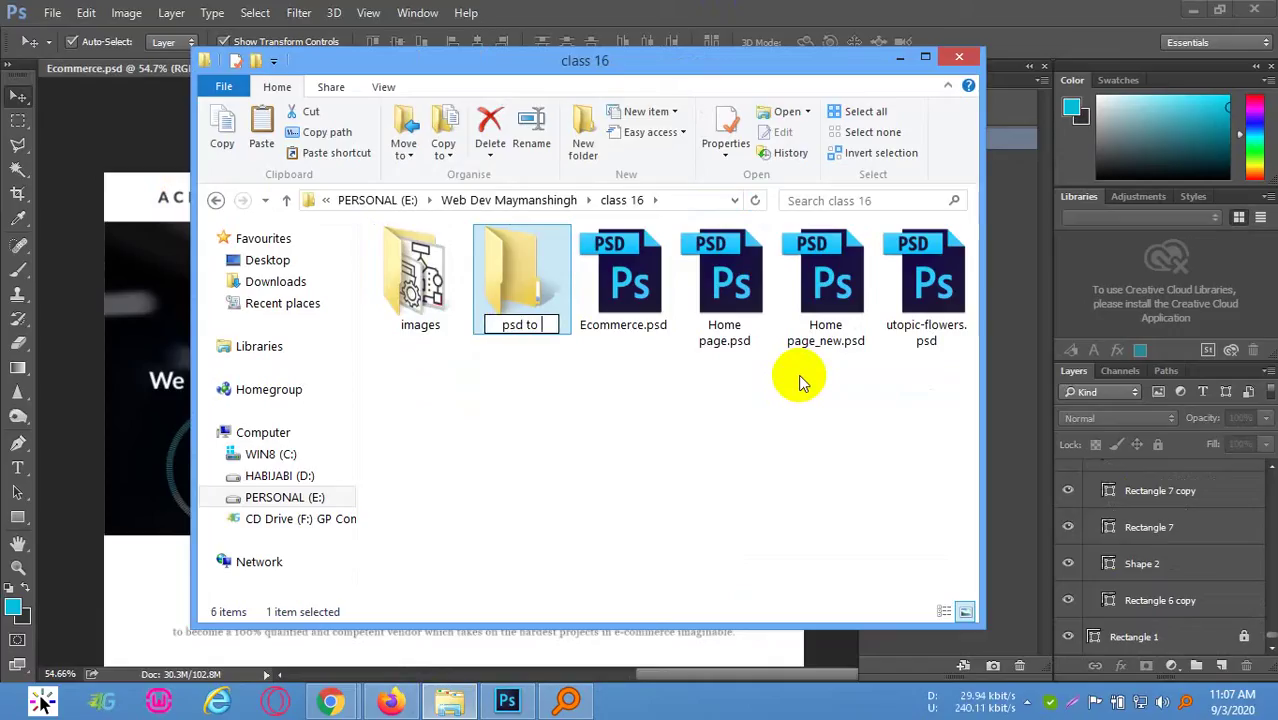
key("Return")
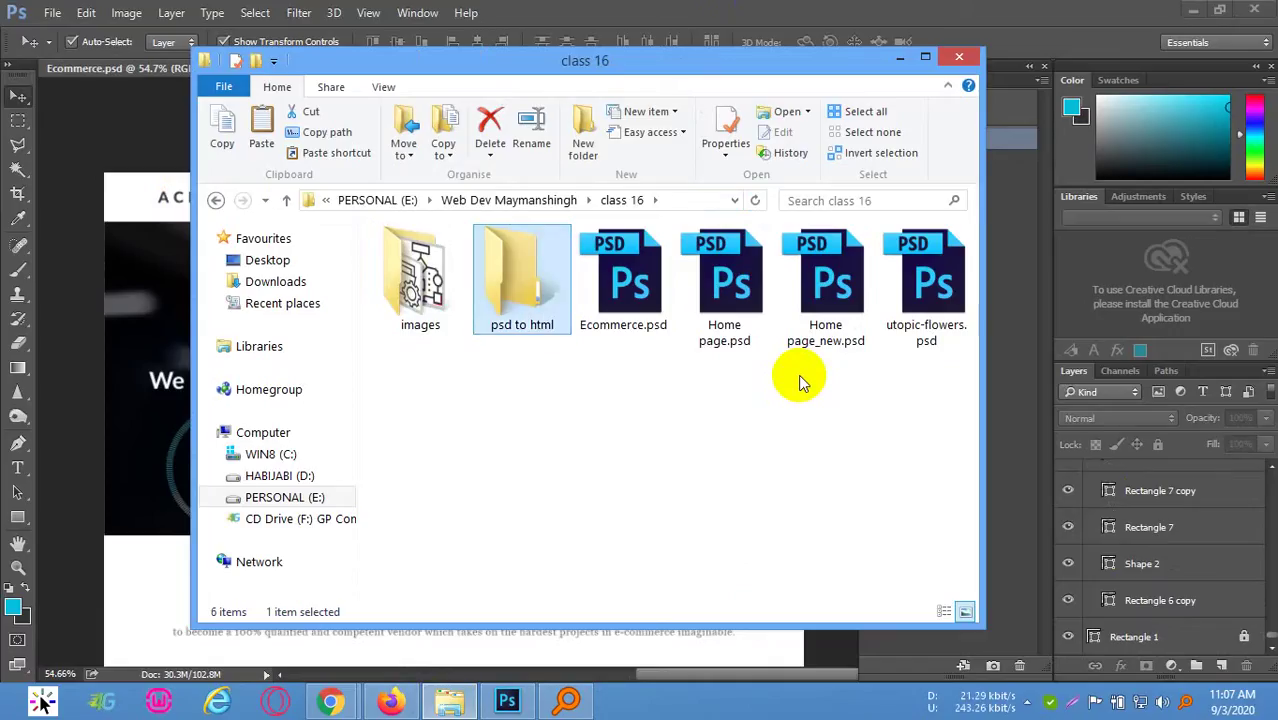
Move the images folder into psd to html, check its contents, and return to the psd to html folder
left_click_drag(432, 288, 505, 287)
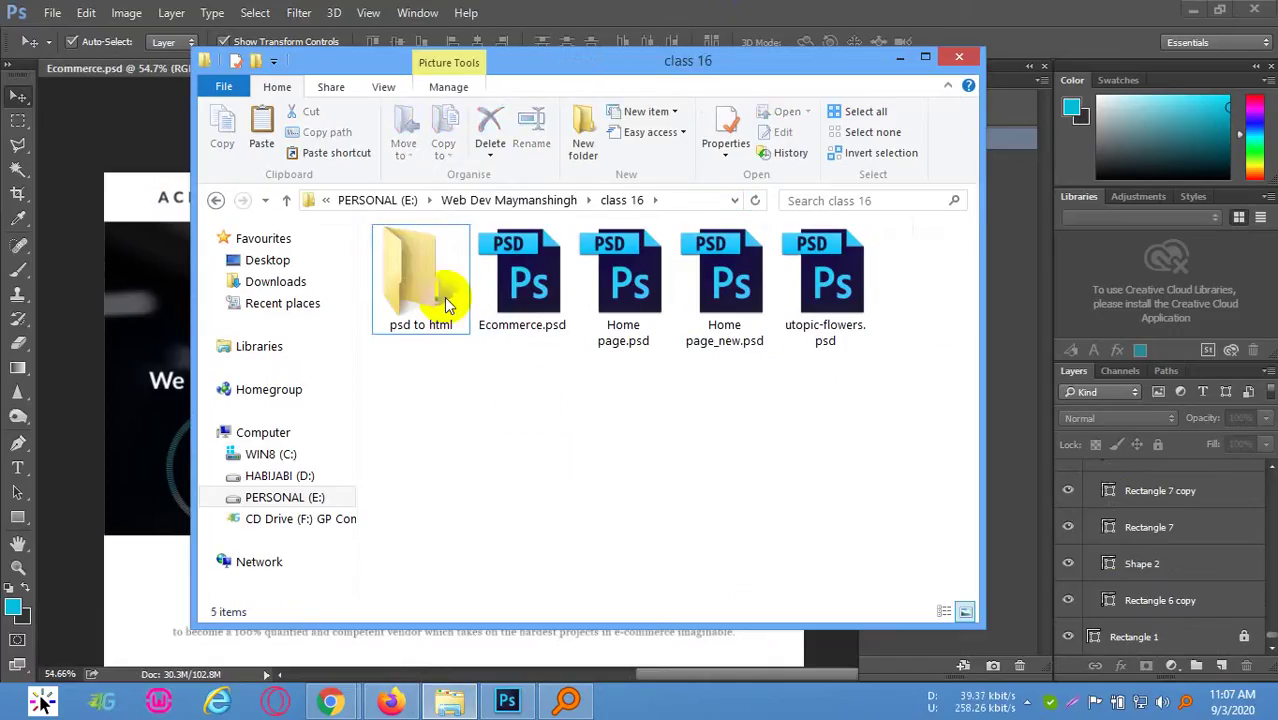
double_click(428, 280)
double_click(446, 279)
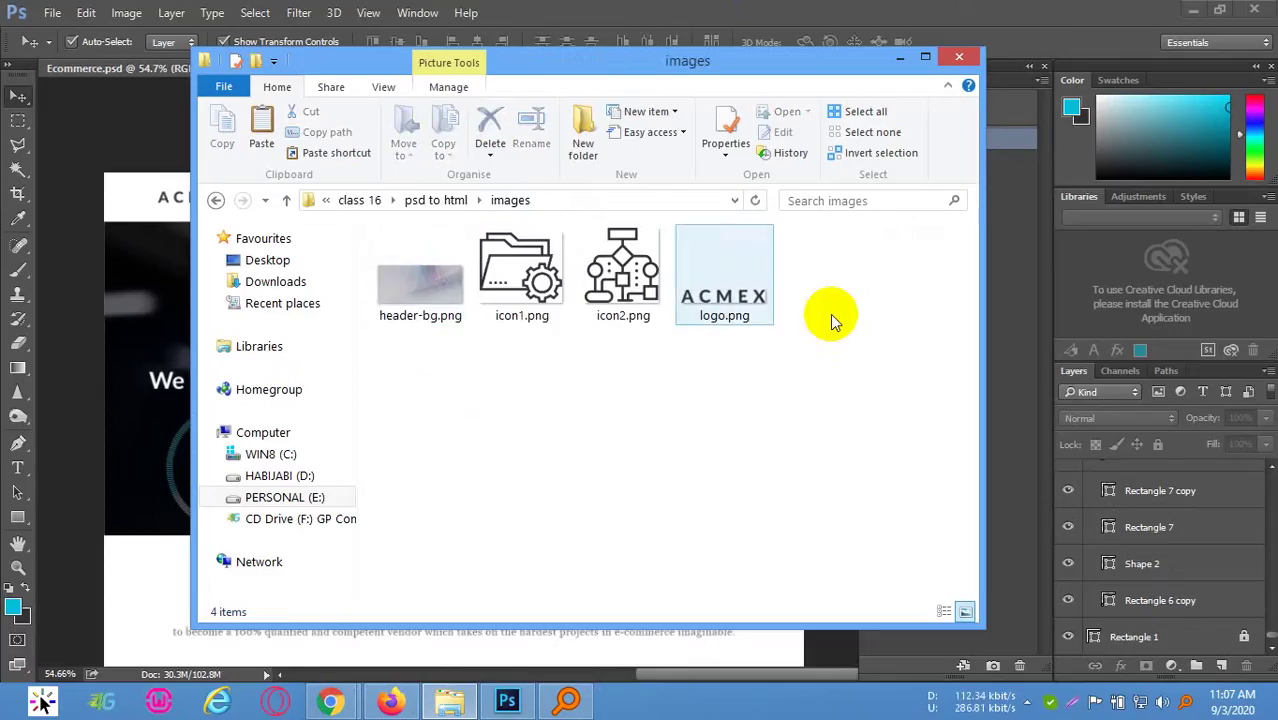
left_click(521, 270)
left_click(457, 216)
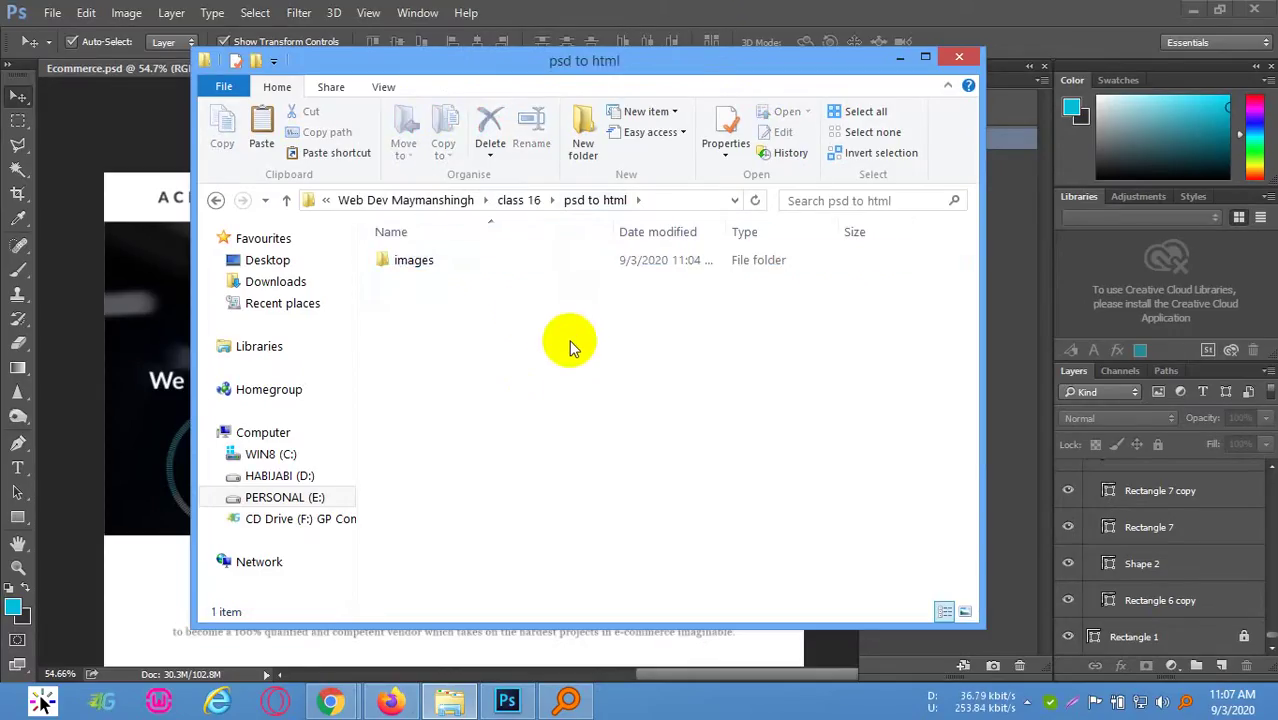
Create a new text document in the psd to html folder, naming it index.html and accepting the extension change
right_click(458, 332)
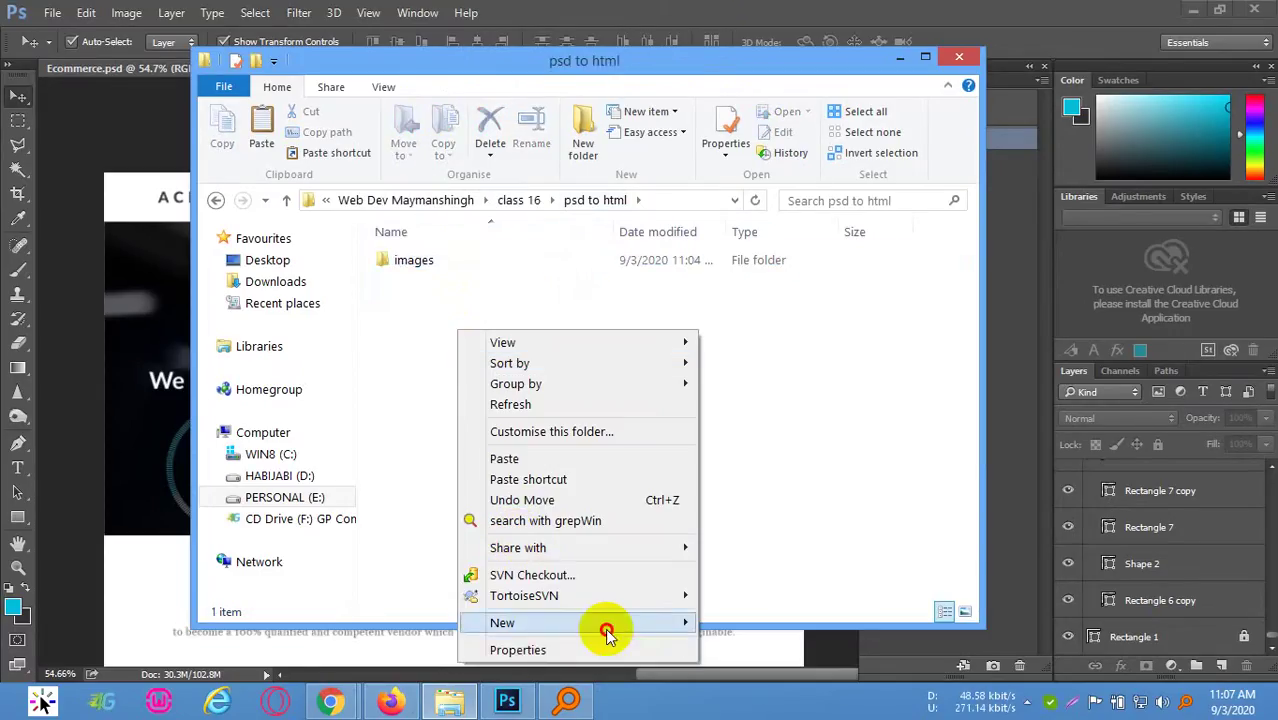
mouse_move(602, 624)
left_click(775, 652)
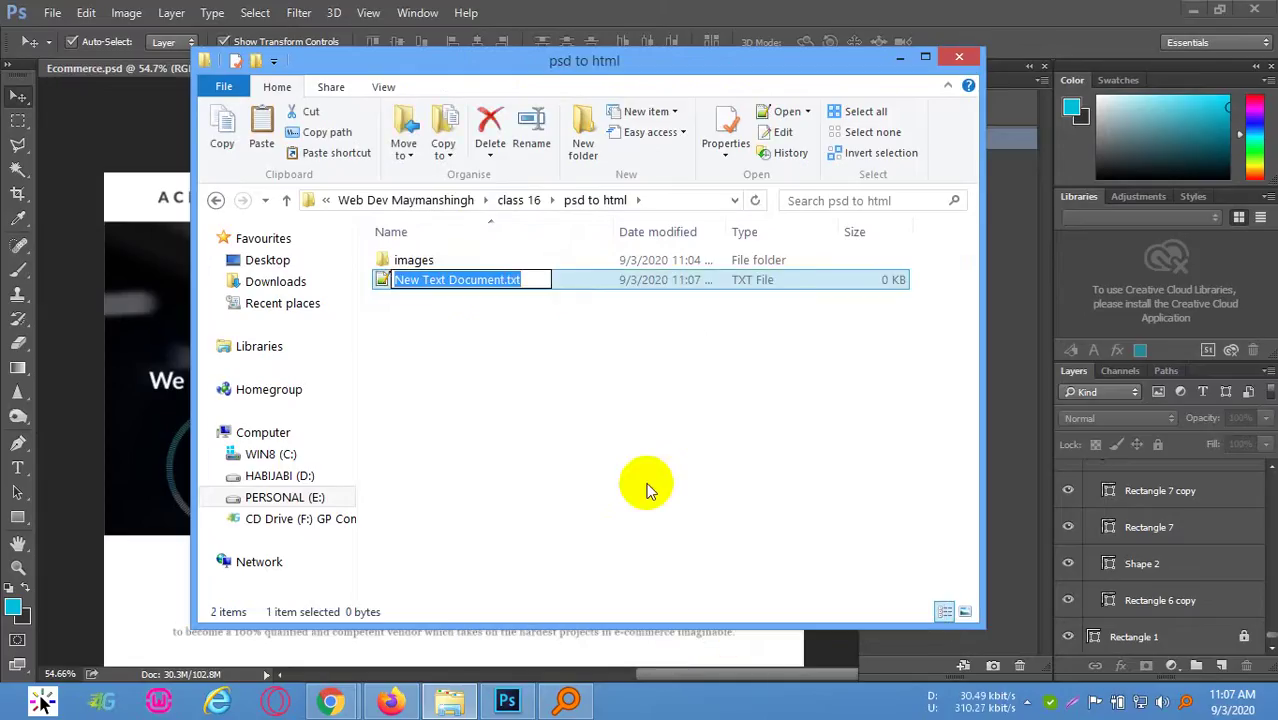
type("index")
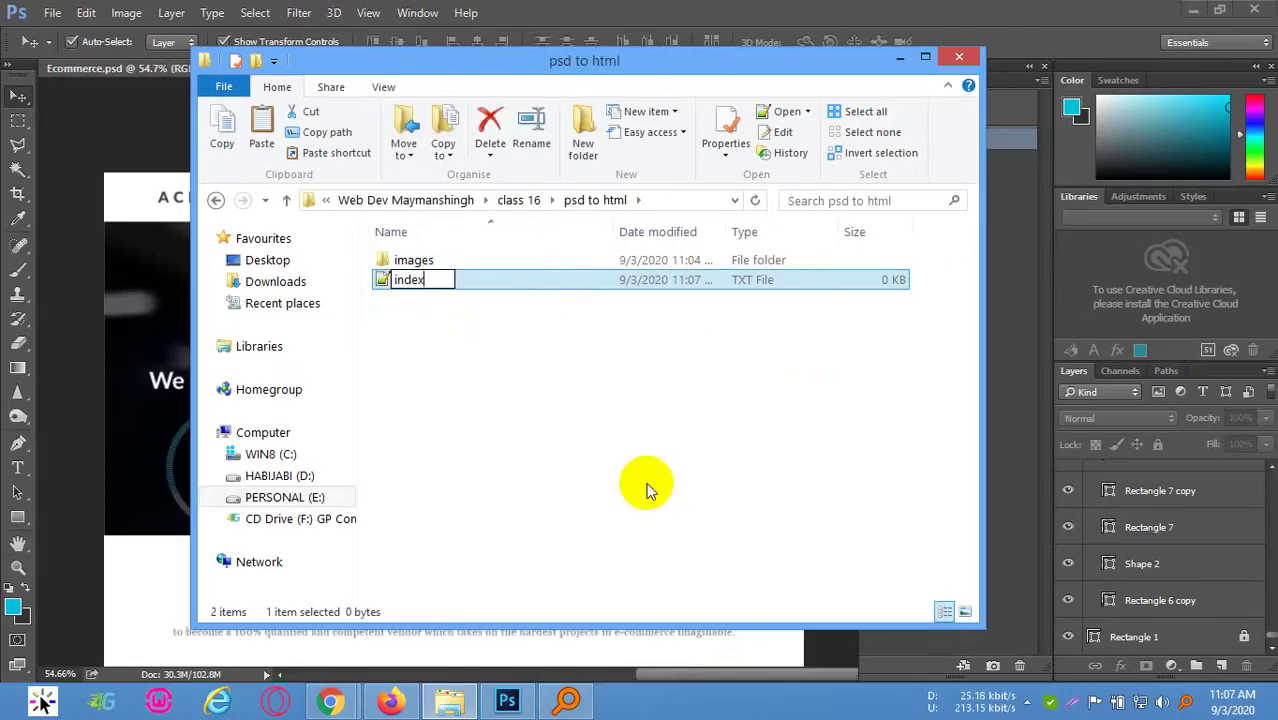
type(".html")
key("Return")
key("Return")
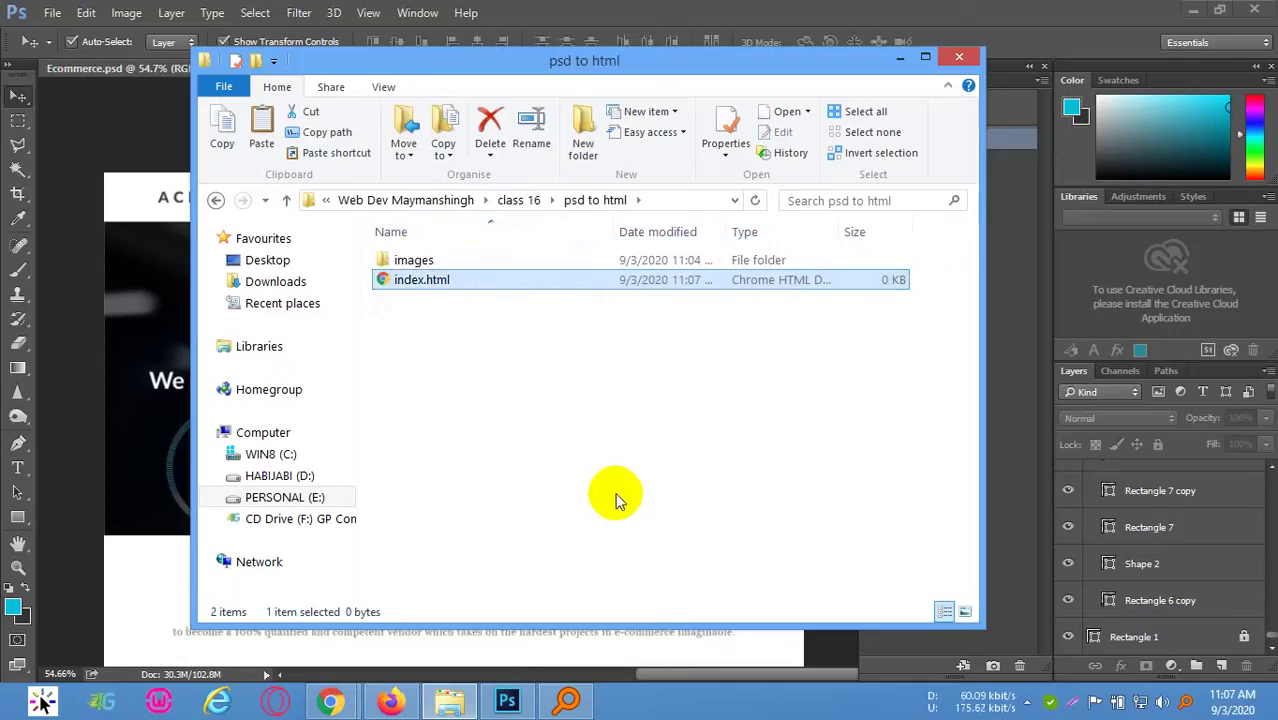
Create another text document in the same folder, naming it style.css and accepting the extension change
right_click(515, 372)
mouse_move(740, 331)
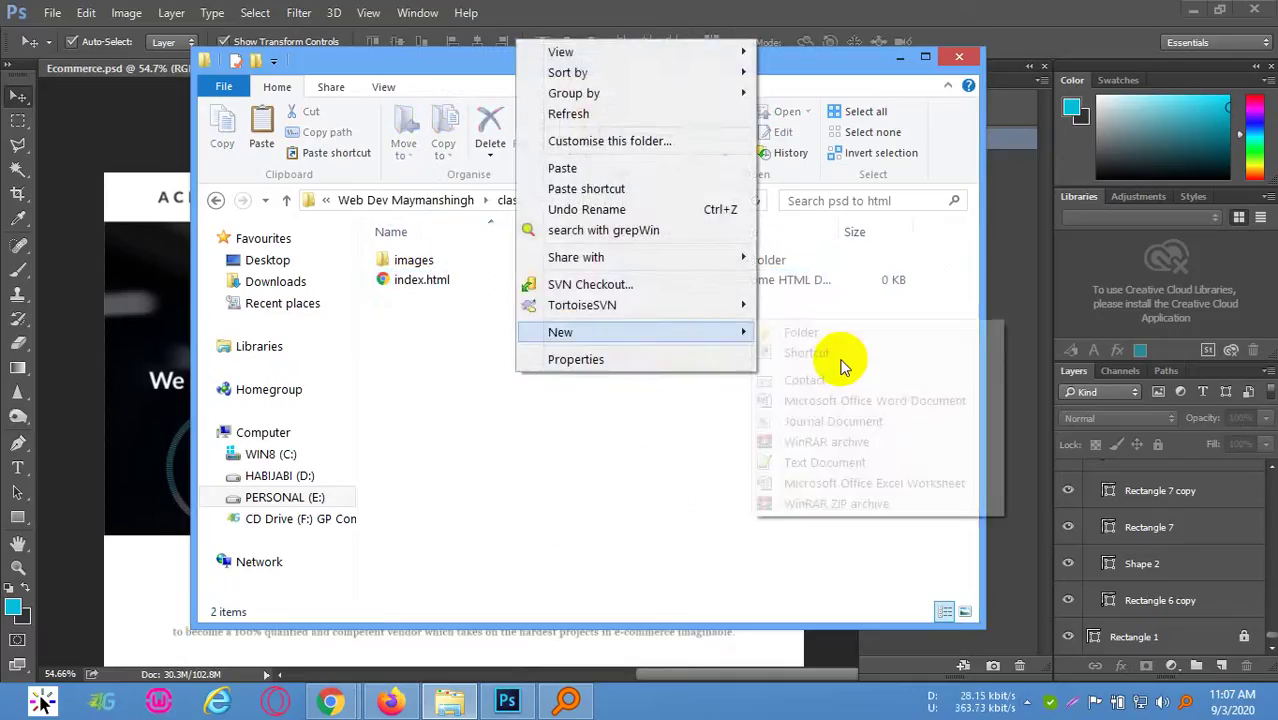
left_click(840, 462)
key("ctrl+a")
type("s")
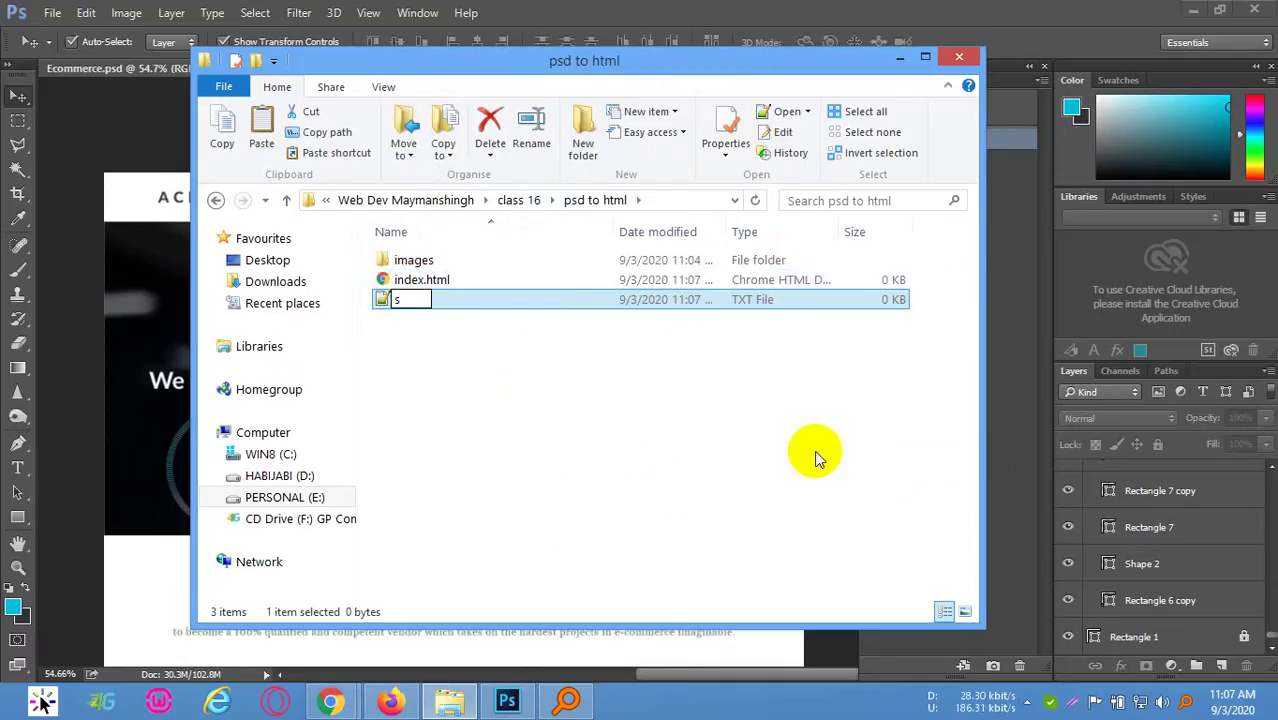
type("tyle.css")
key("Return")
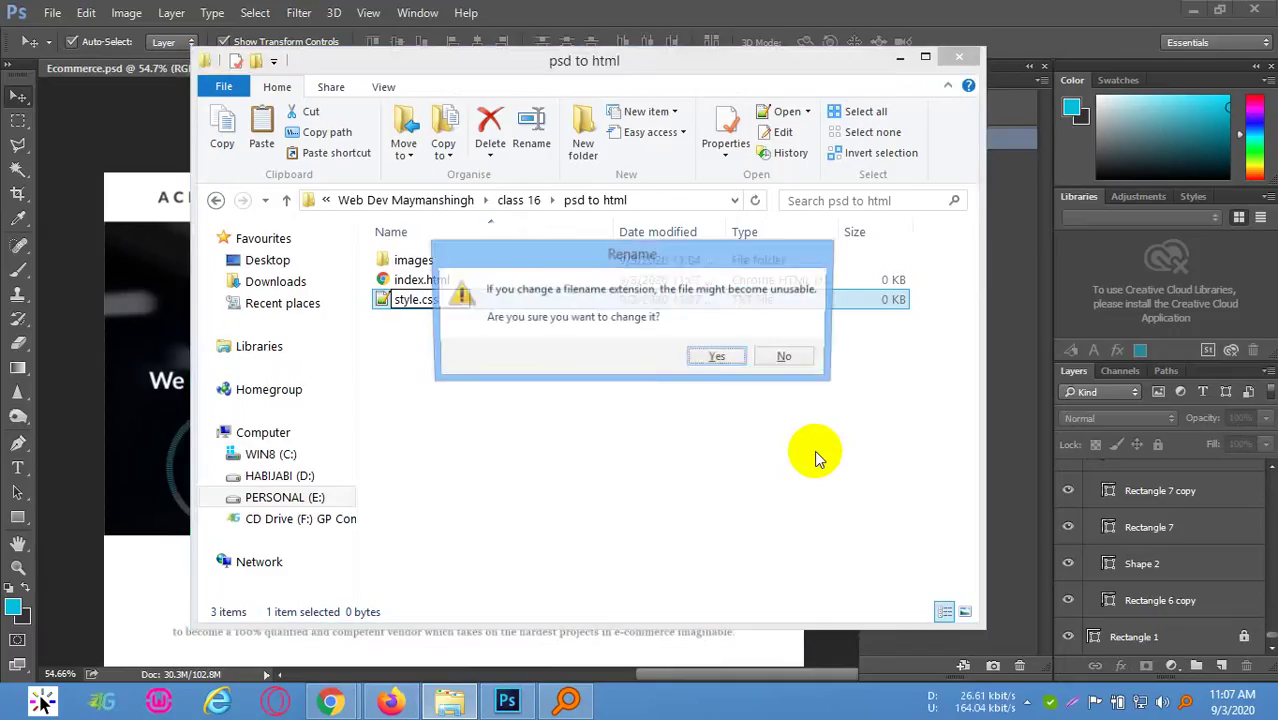
key("Return")
Create two new folders named css and js inside psd to html
right_click(573, 378)
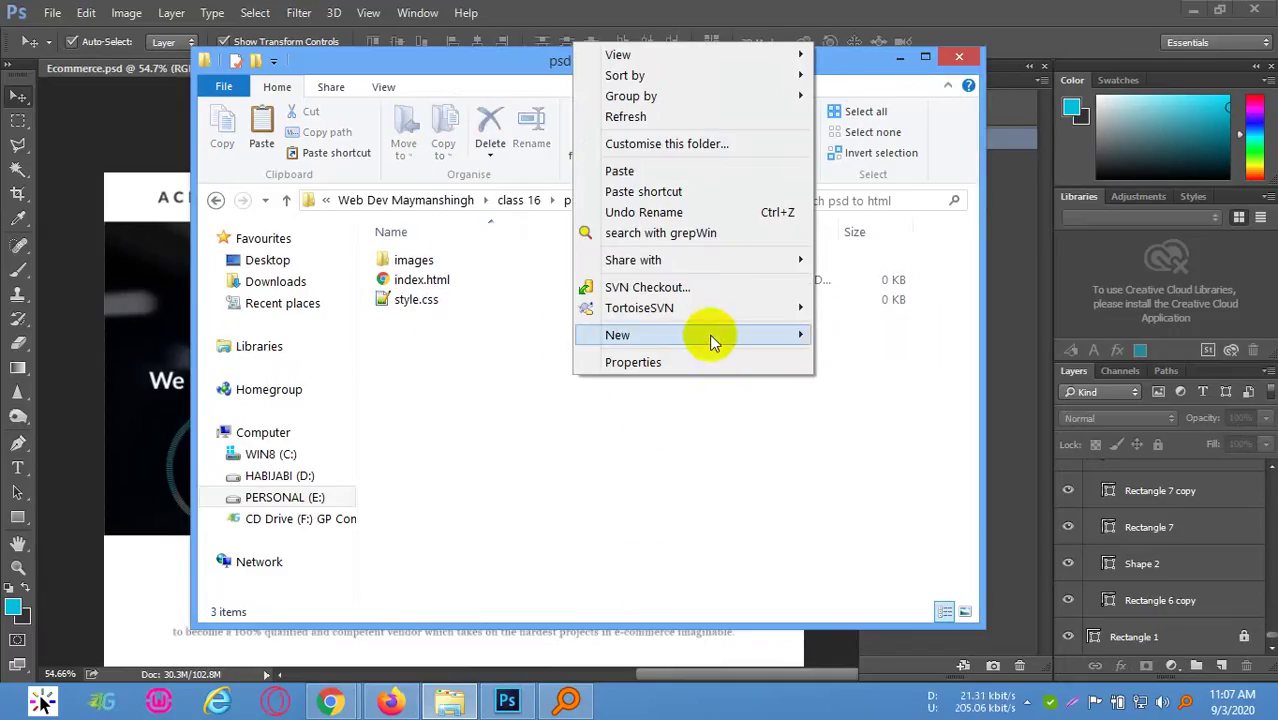
mouse_move(707, 334)
left_click(907, 331)
type("css")
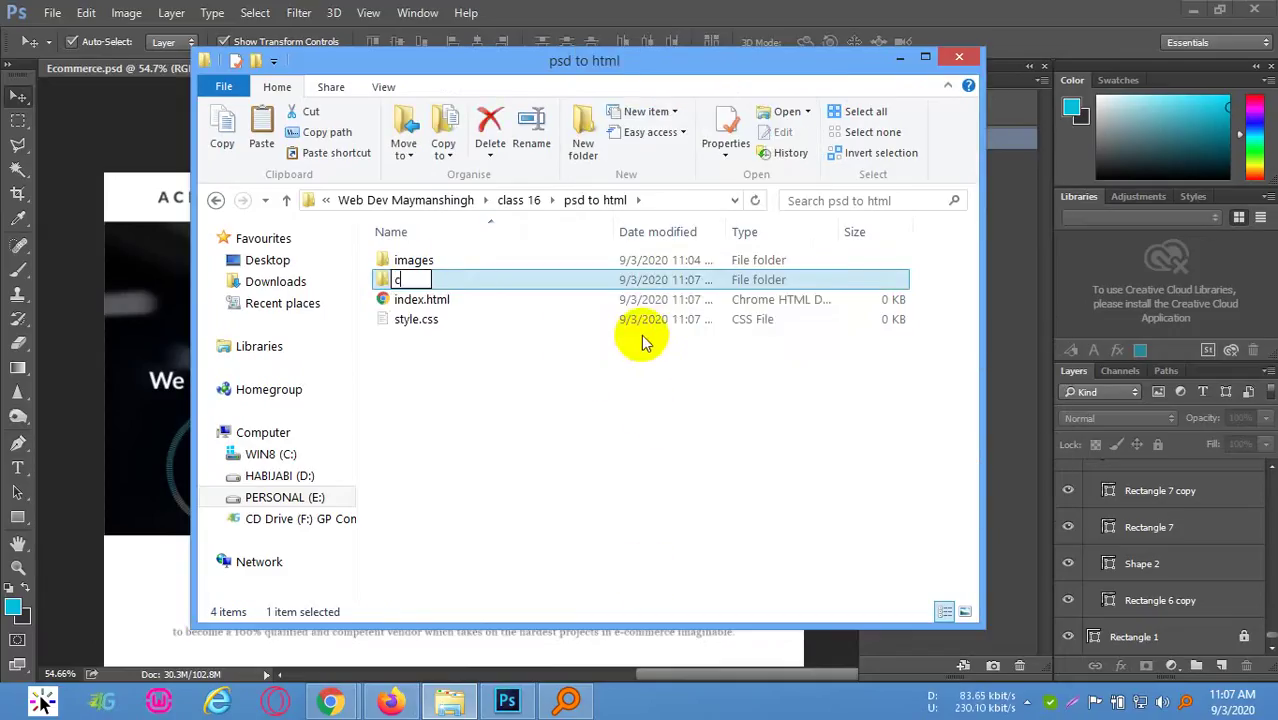
left_click(608, 371)
right_click(518, 370)
mouse_move(700, 331)
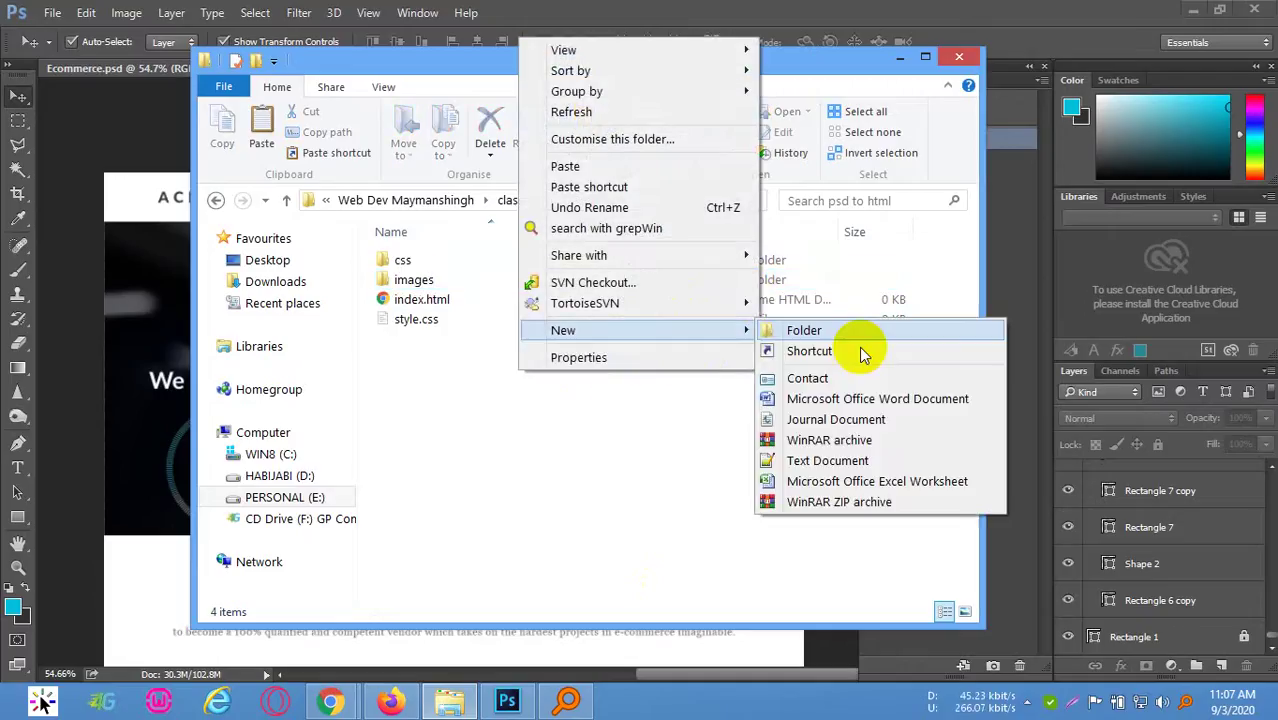
left_click(847, 331)
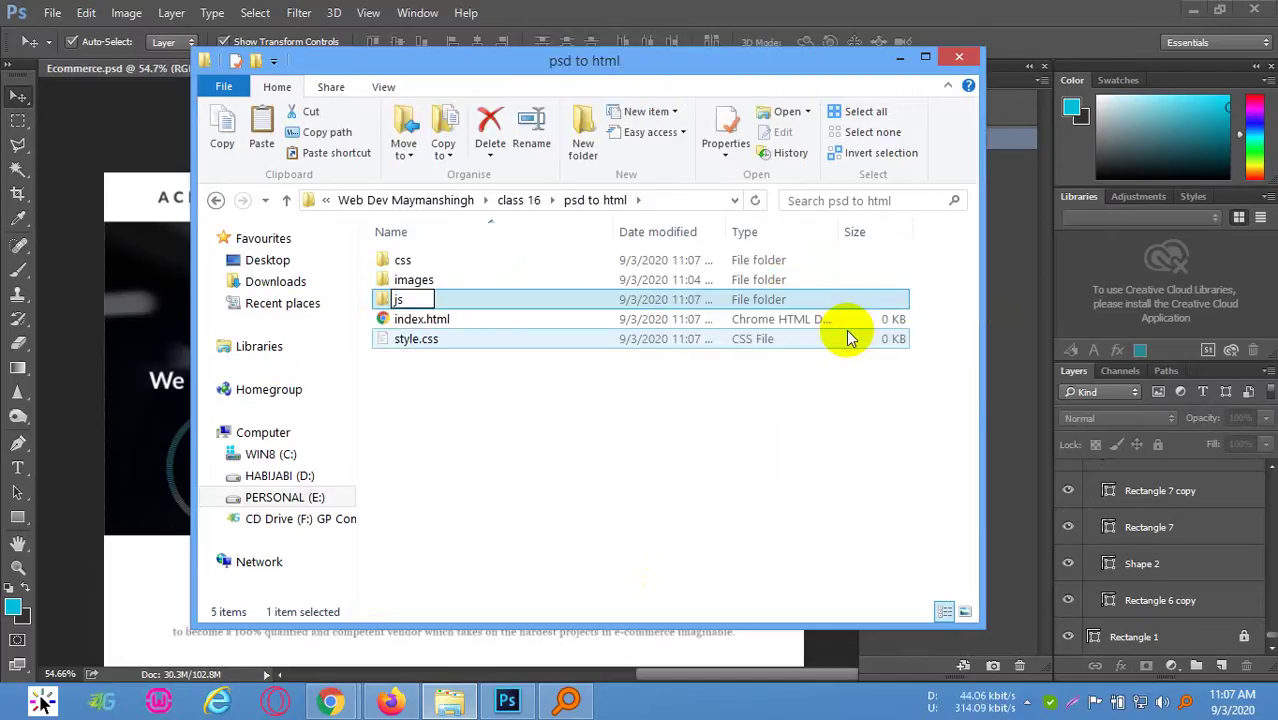
Open index.html in Sublime Text and close the other open file, home.html
left_click(428, 319)
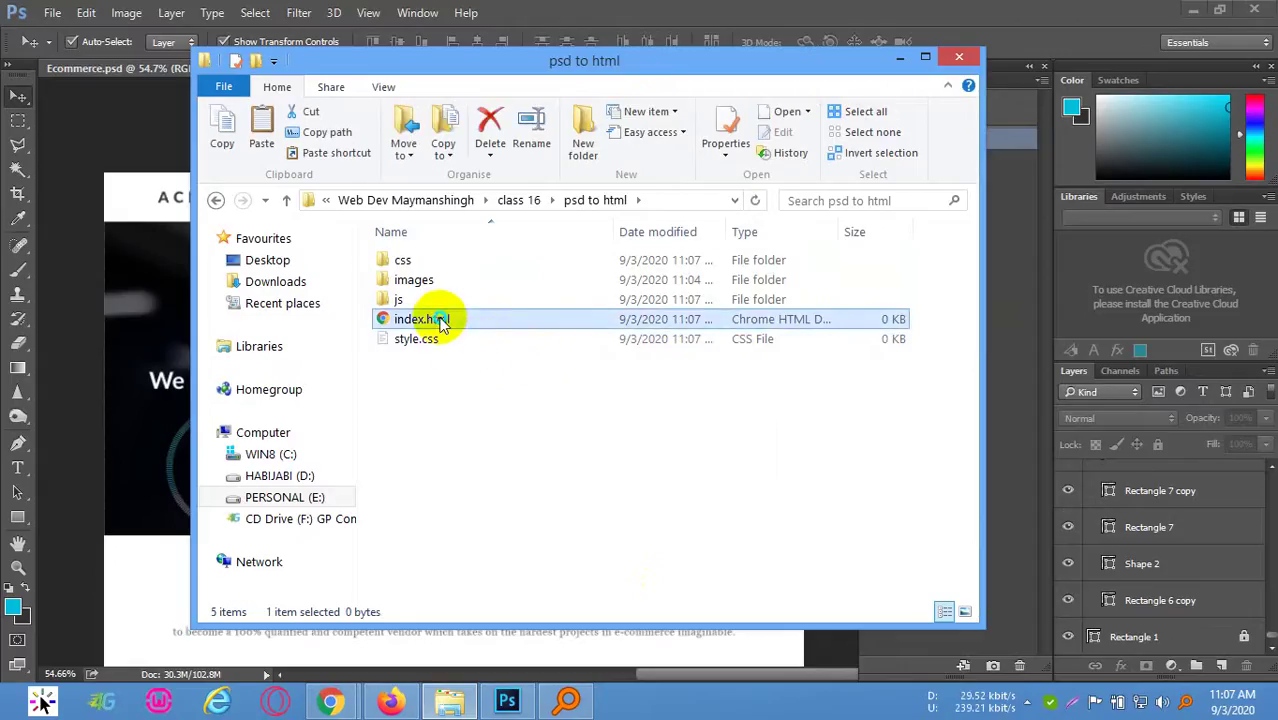
right_click(430, 319)
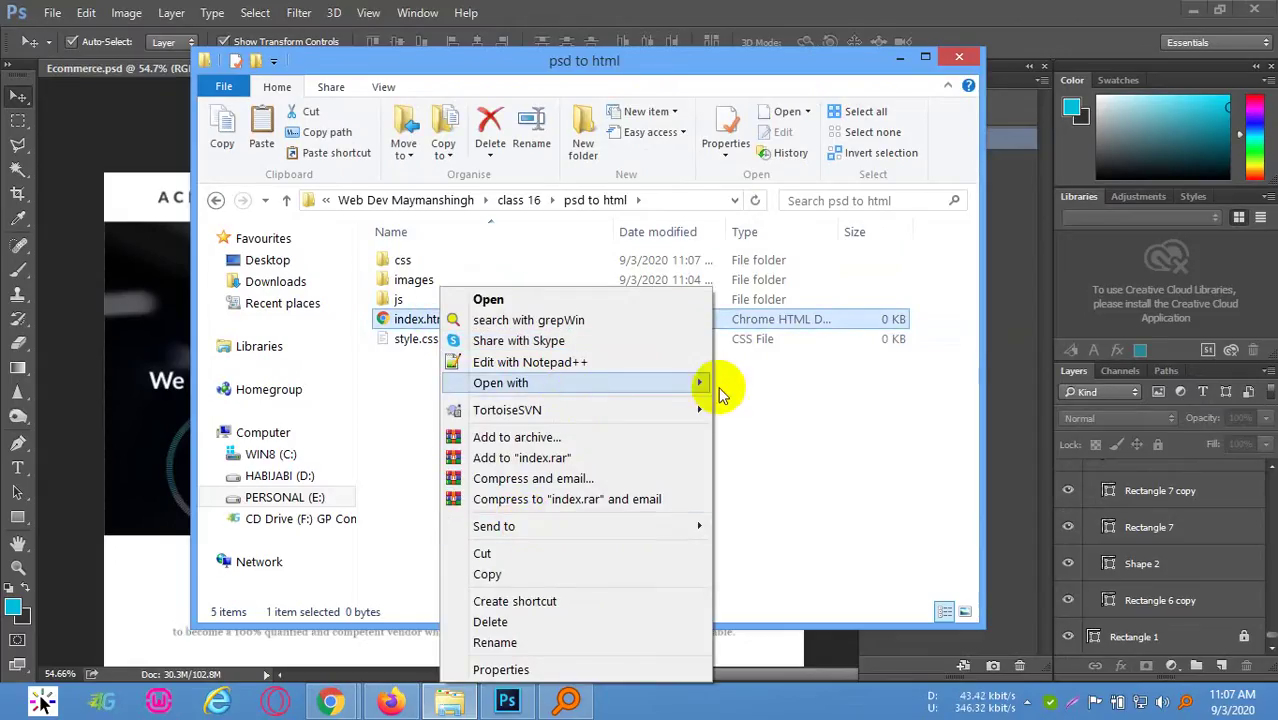
mouse_move(700, 381)
left_click(774, 527)
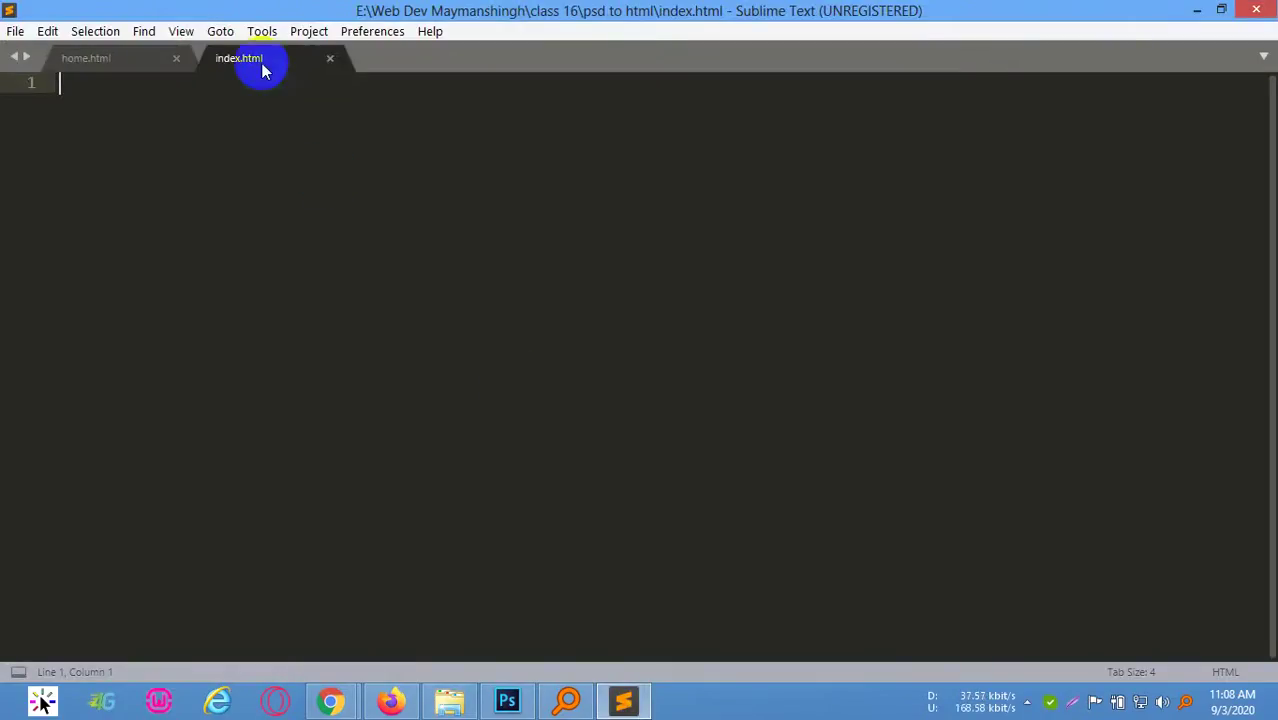
right_click(262, 56)
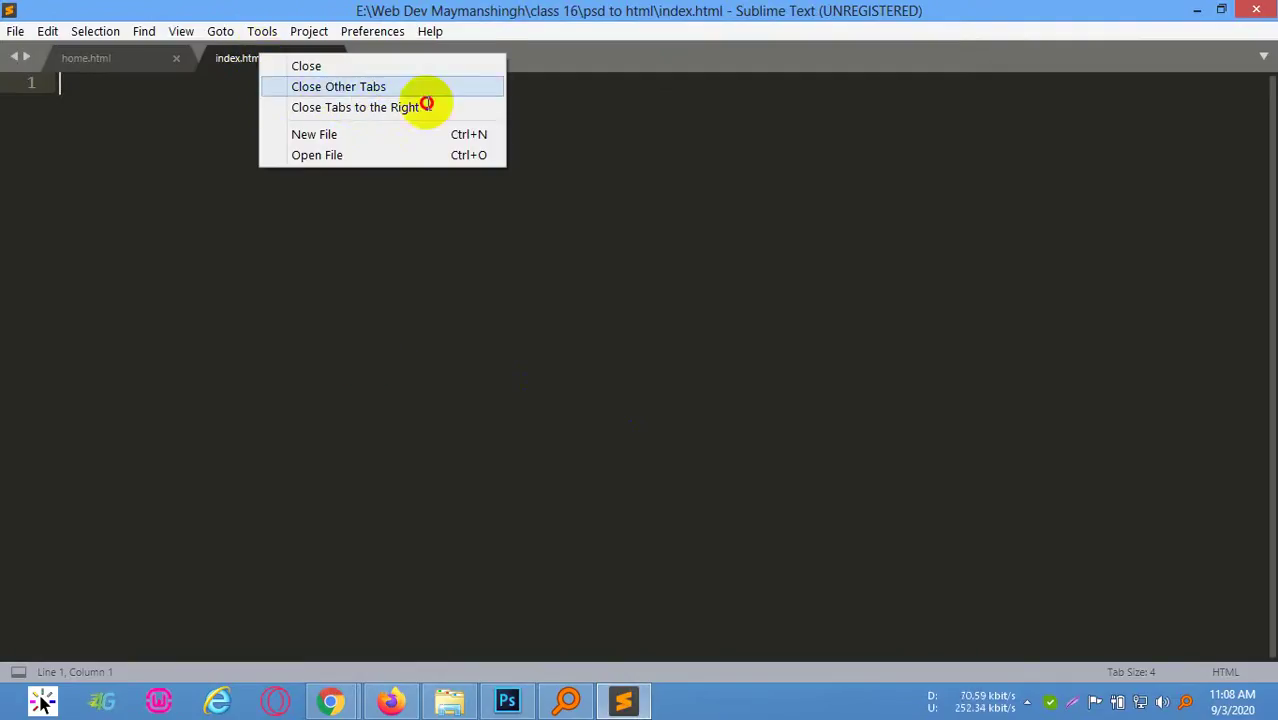
left_click(400, 86)
left_click(97, 60)
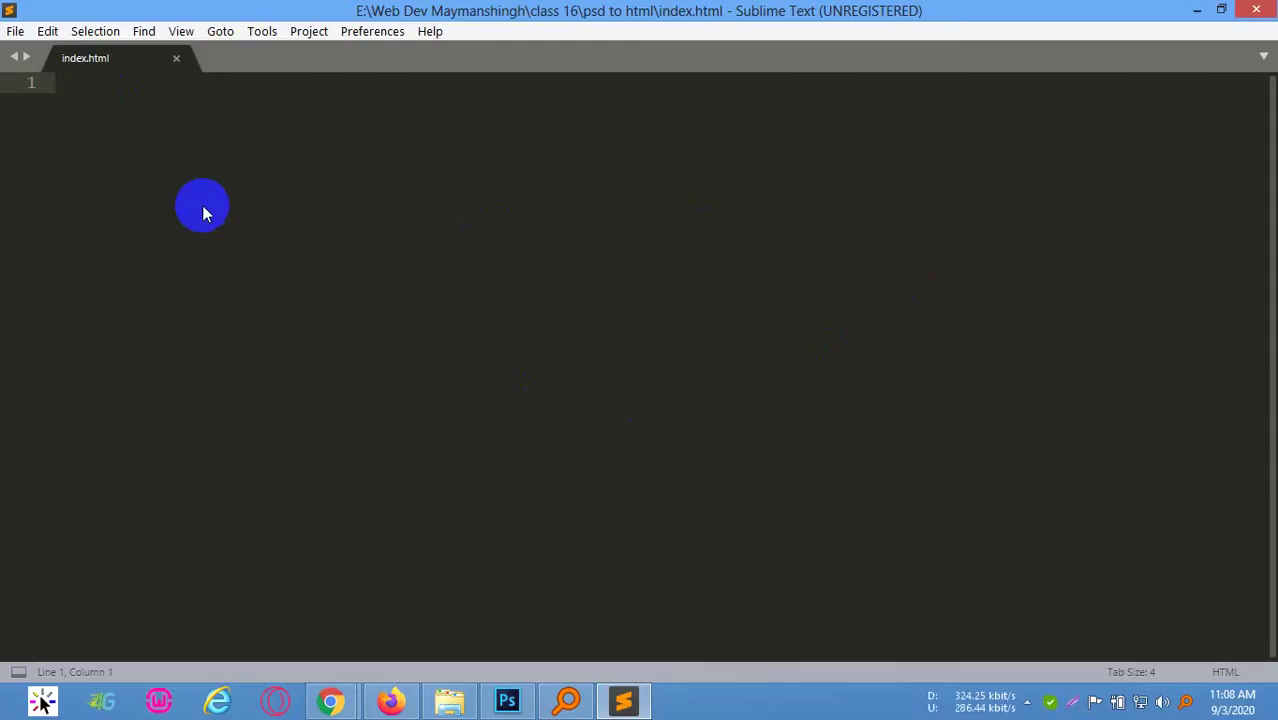
Insert the Emmet HTML5 boilerplate into the empty index.html
type("!")
key("Return")
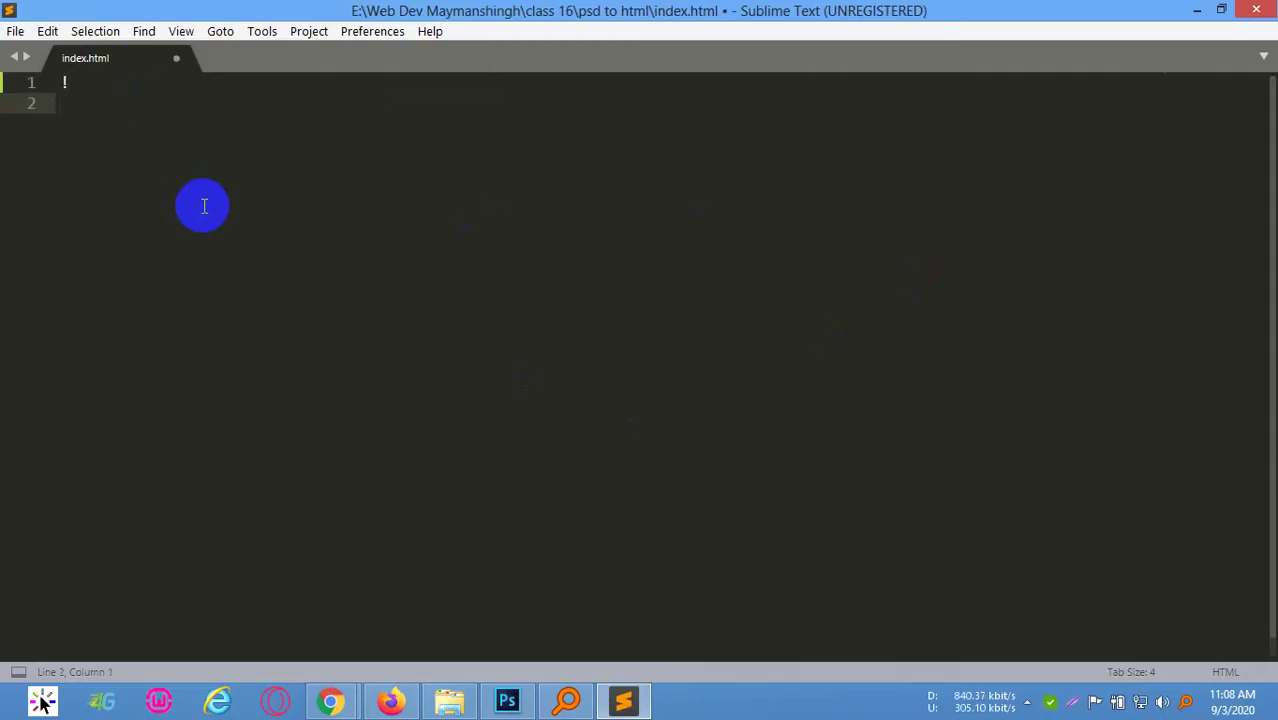
type("!")
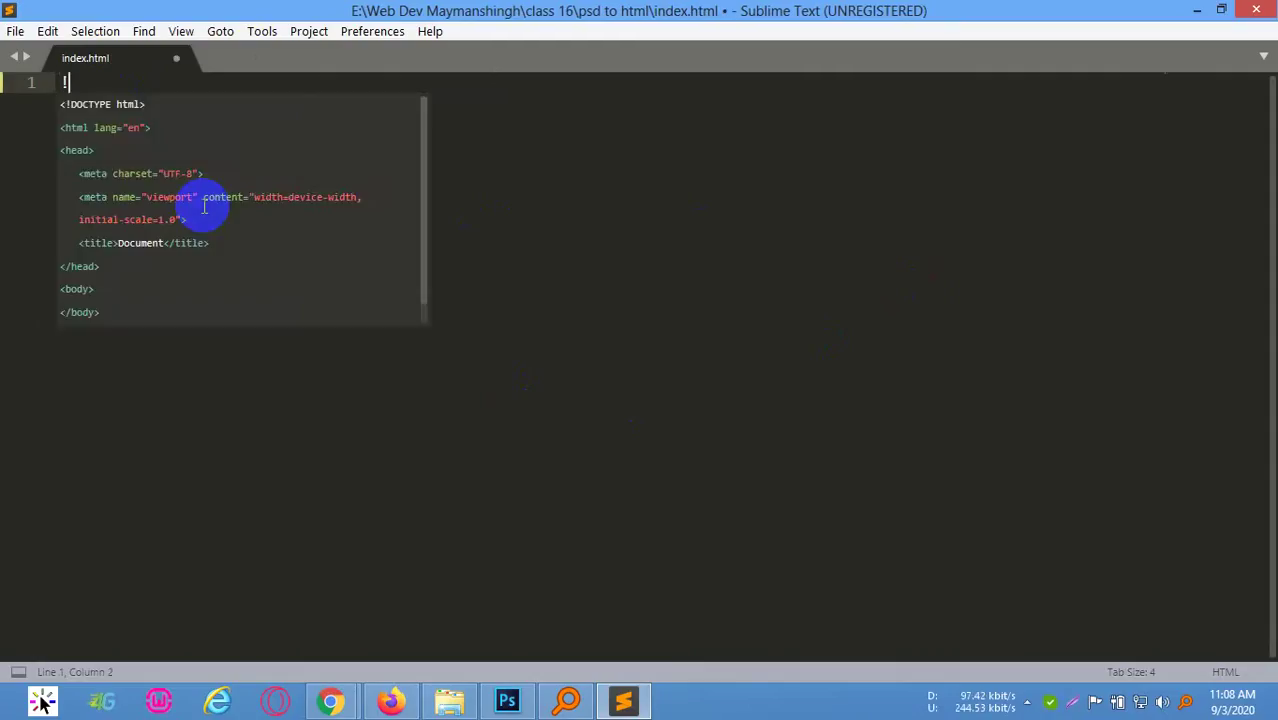
key("Tab")
Add a stylesheet link to style.css on a new line below the title element using the link:css abbreviation
left_click(347, 165)
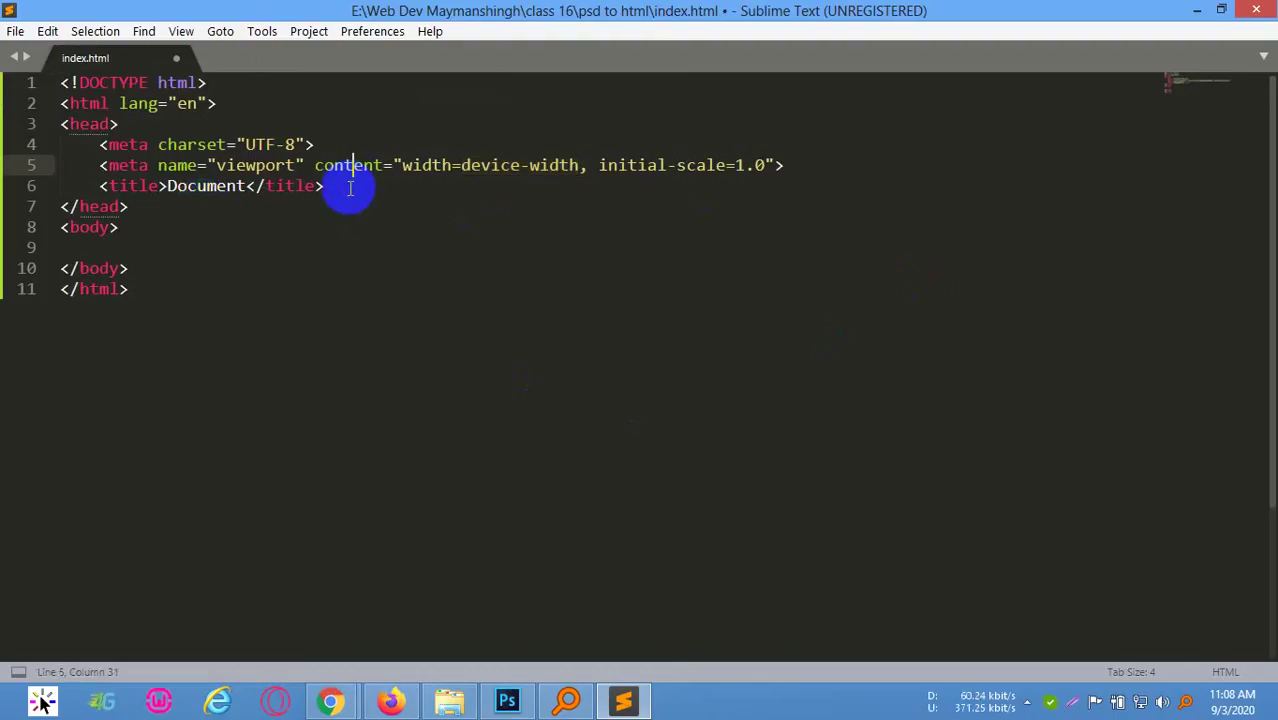
left_click(324, 186)
key("Return")
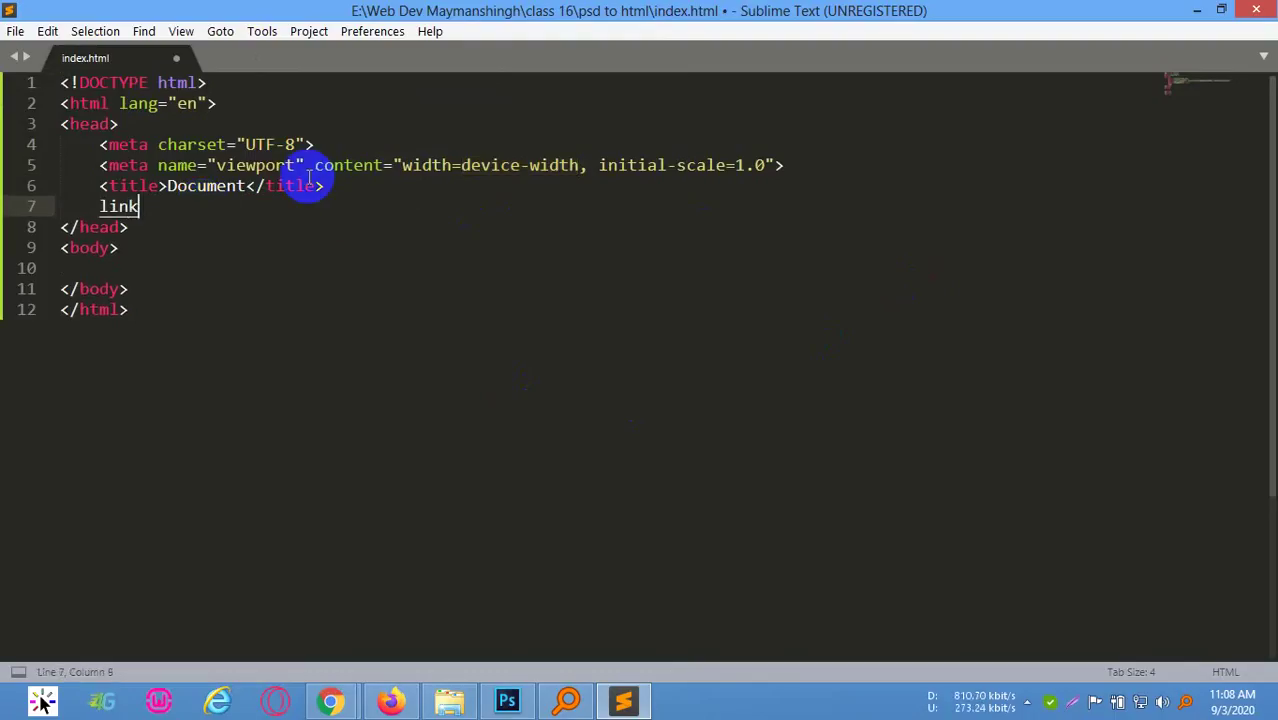
type("link:css")
key("Tab")
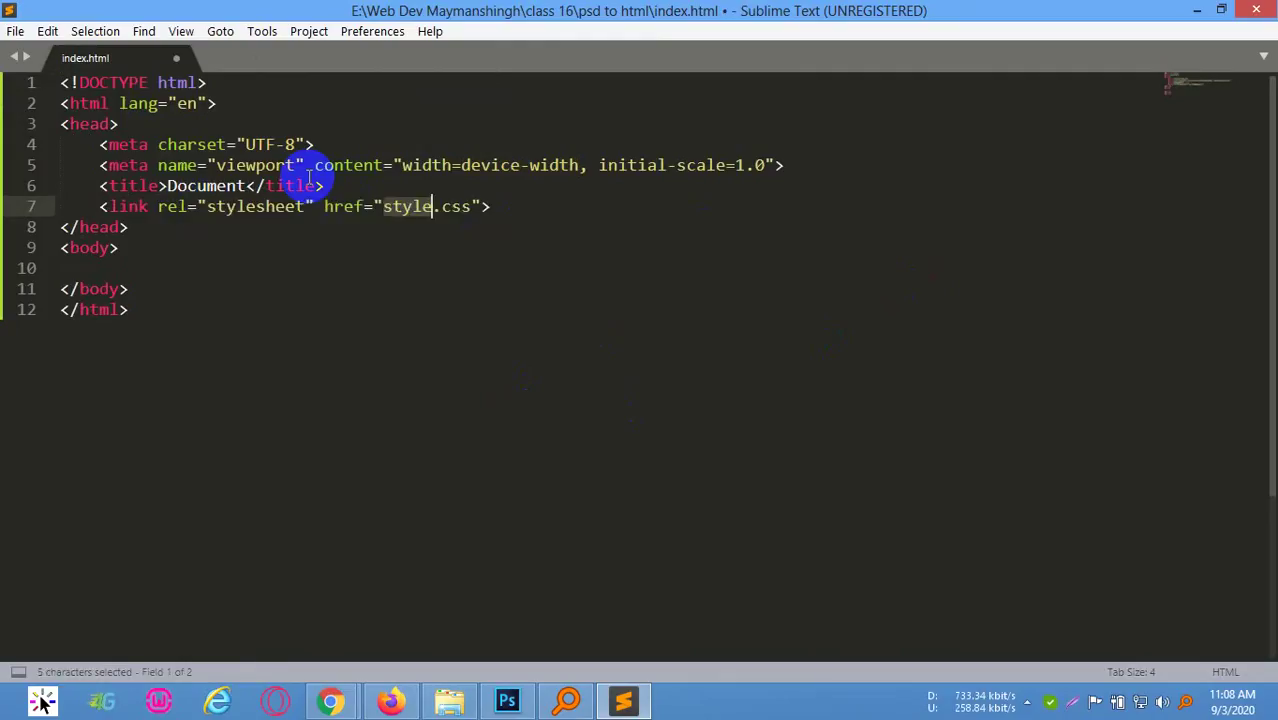
type("style")
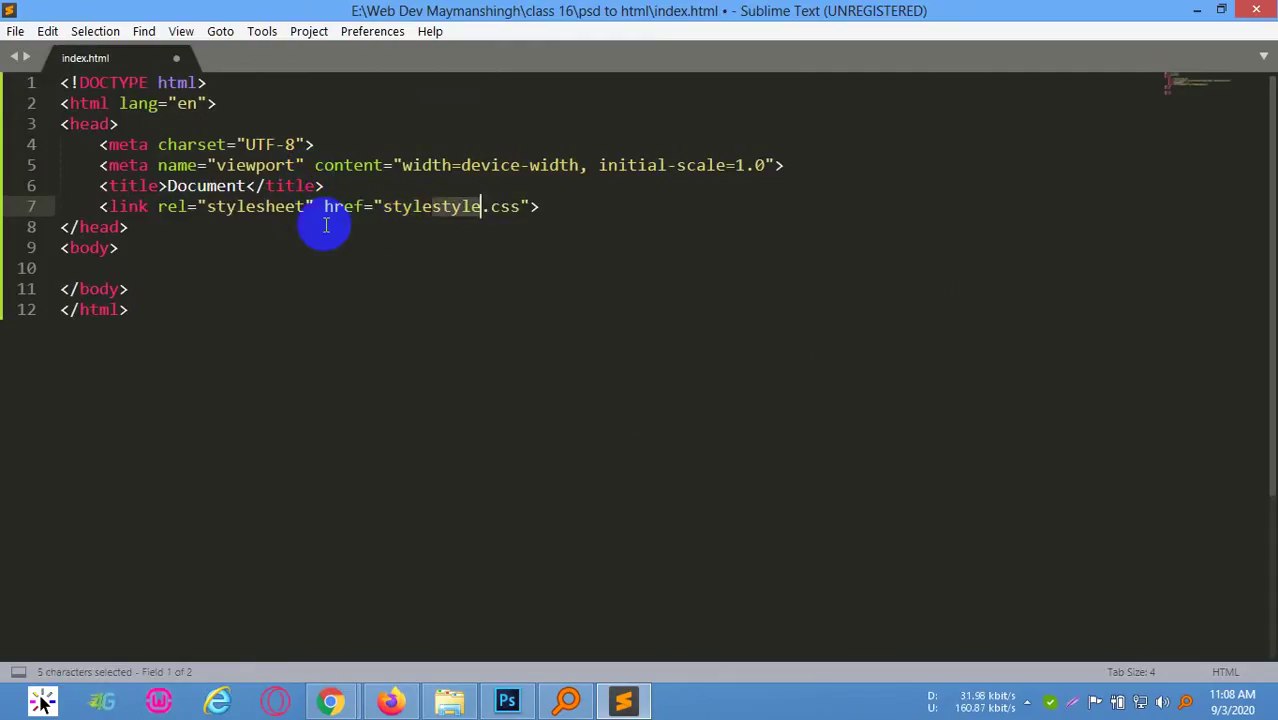
left_click(425, 223)
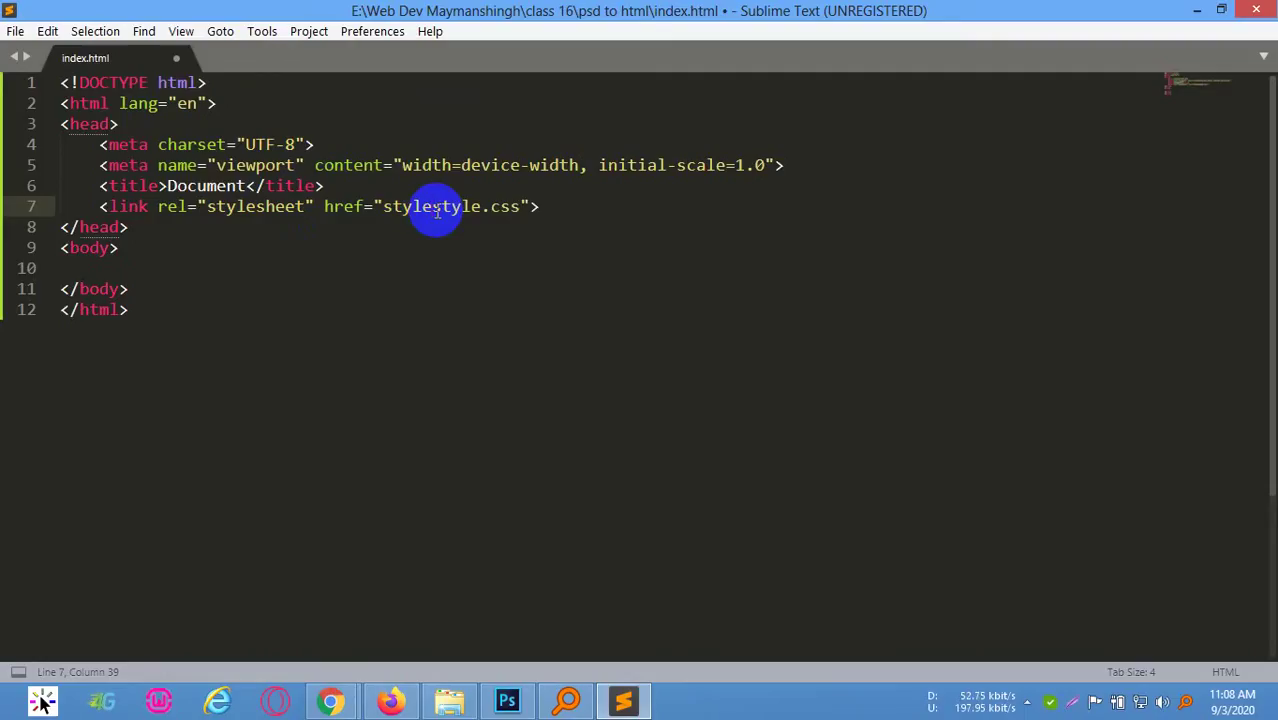
key("ctrl+z")
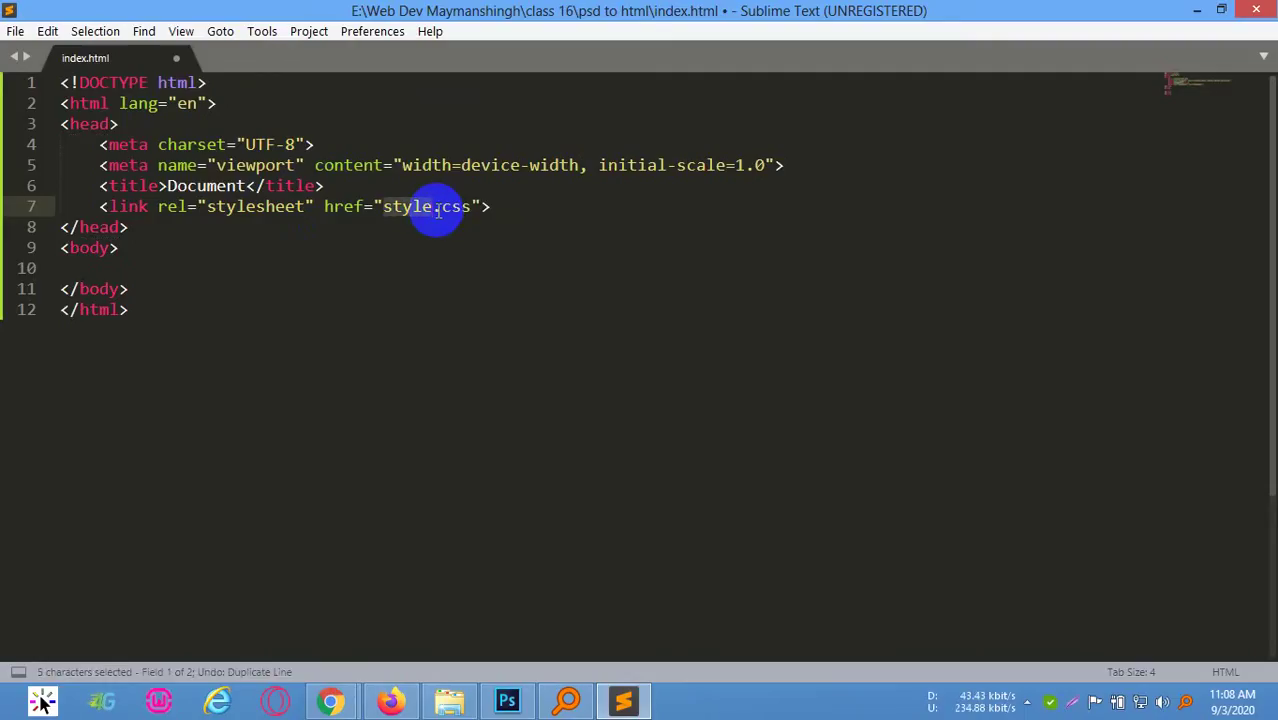
Duplicate the stylesheet link line twice and change the first link's href to css/bootstrap.min.css
key("ctrl+shift+d")
key("ctrl+shift+d")
left_click(422, 206)
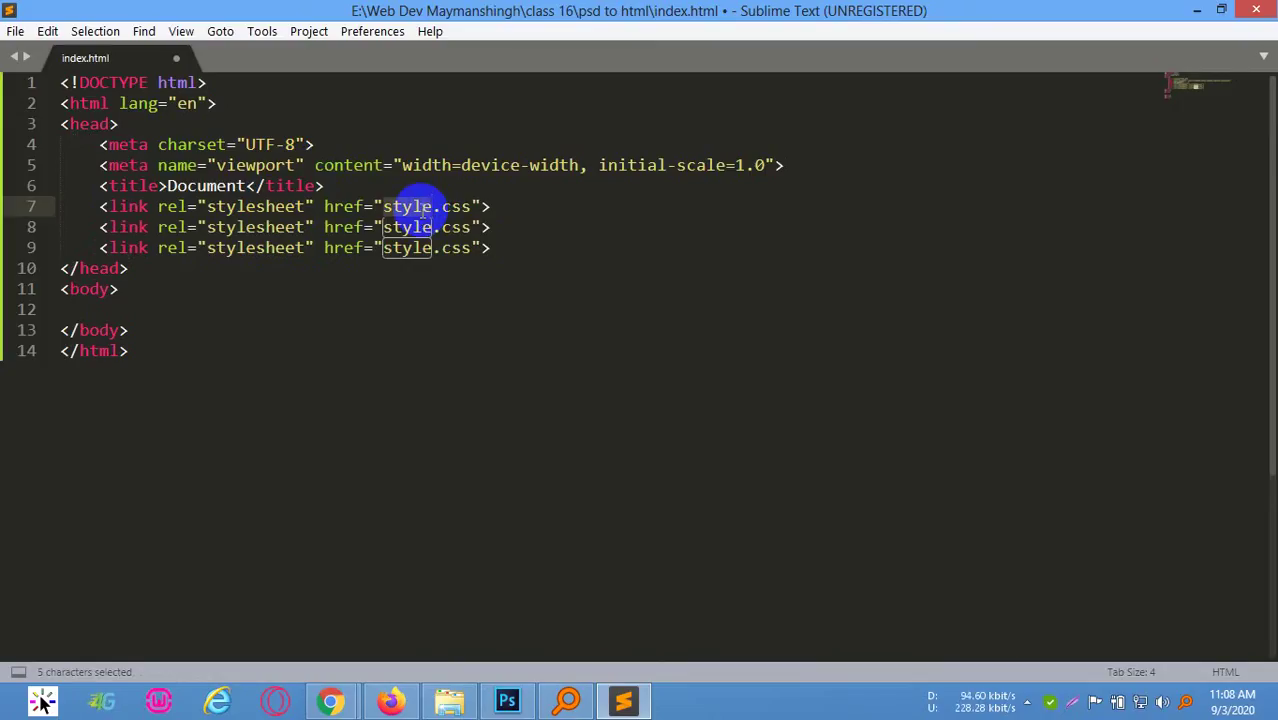
type("css/bootstrap.min")
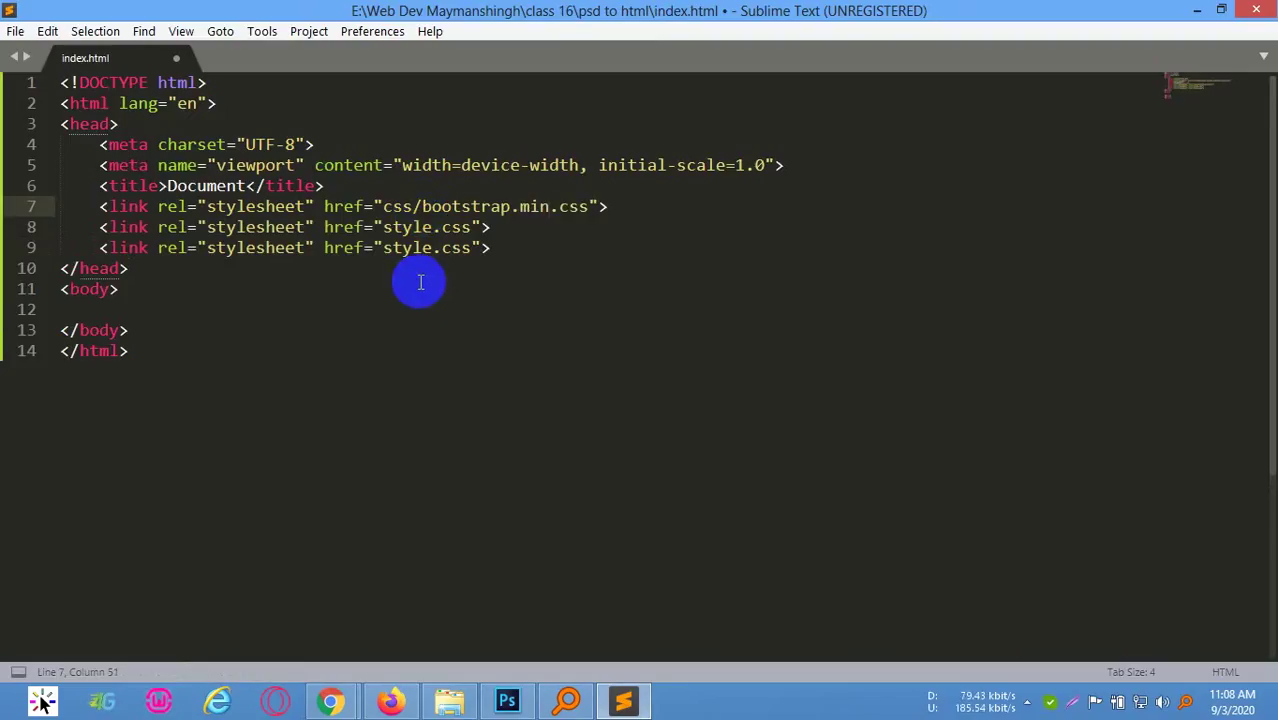
Delete the duplicate style.css link line directly below the bootstrap.min.css link in the head
key("ctrl+a")
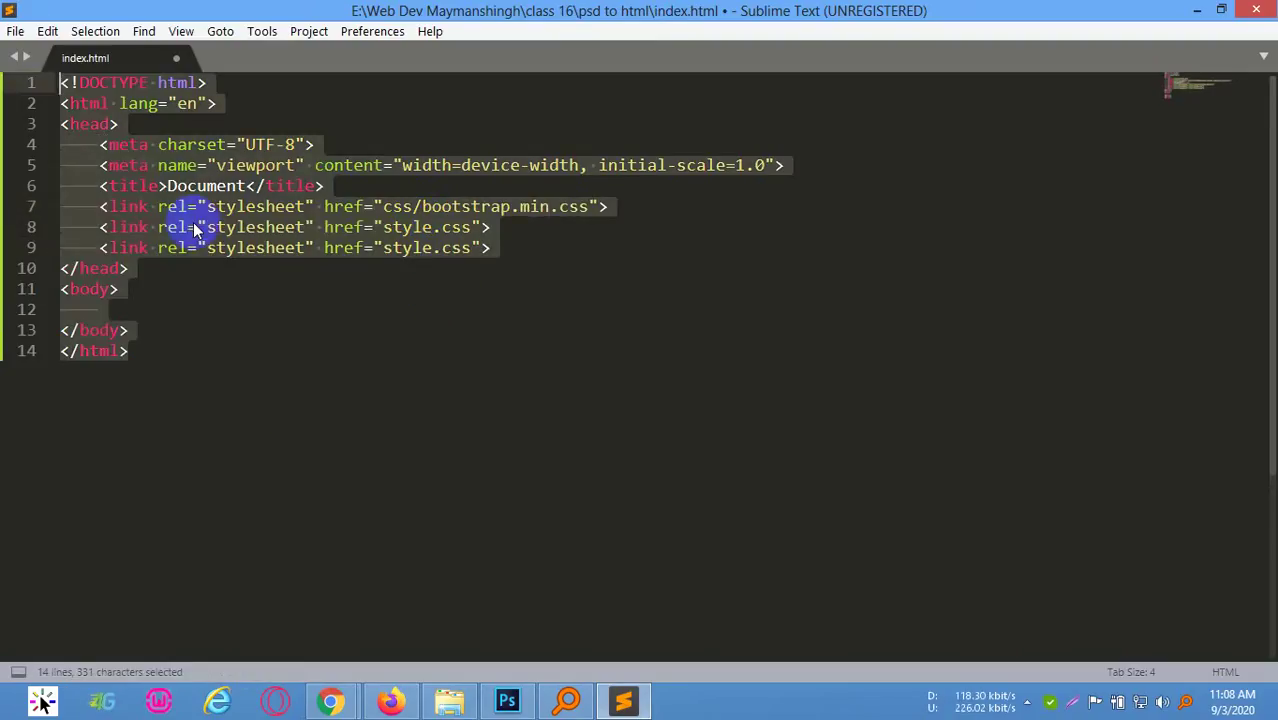
left_click(450, 227)
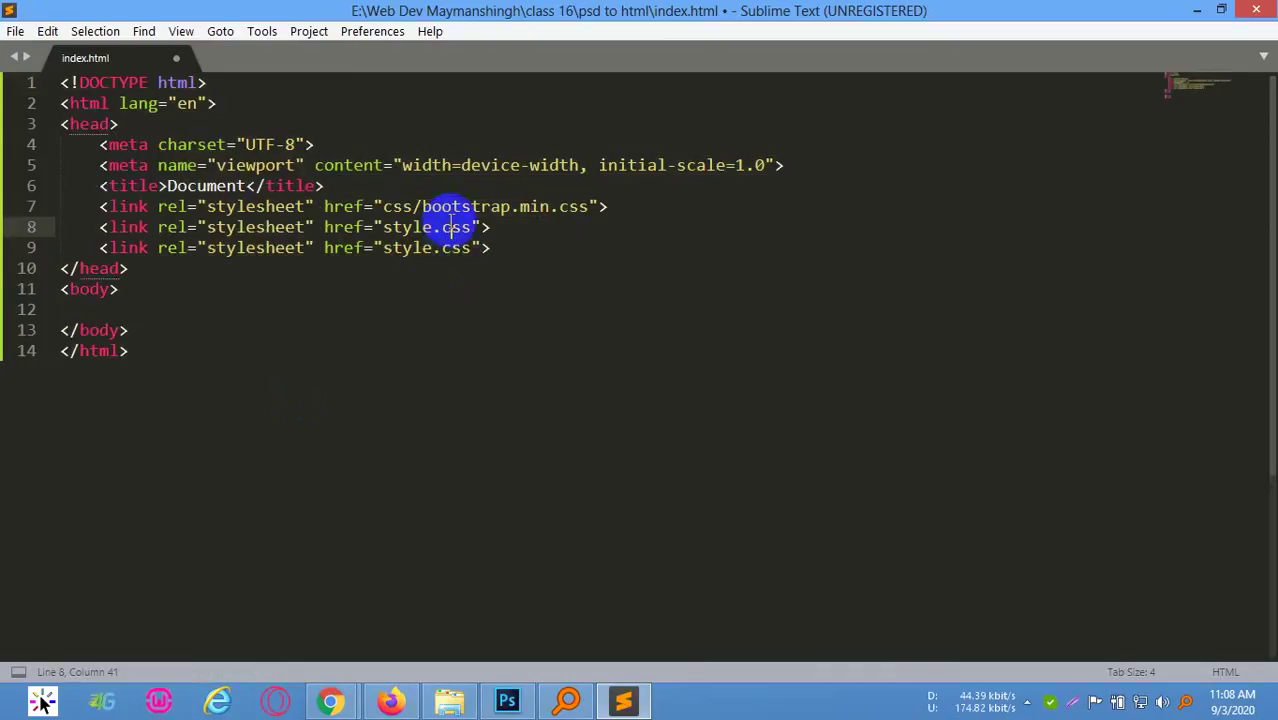
left_click(463, 229)
left_click_drag(519, 231, 664, 206)
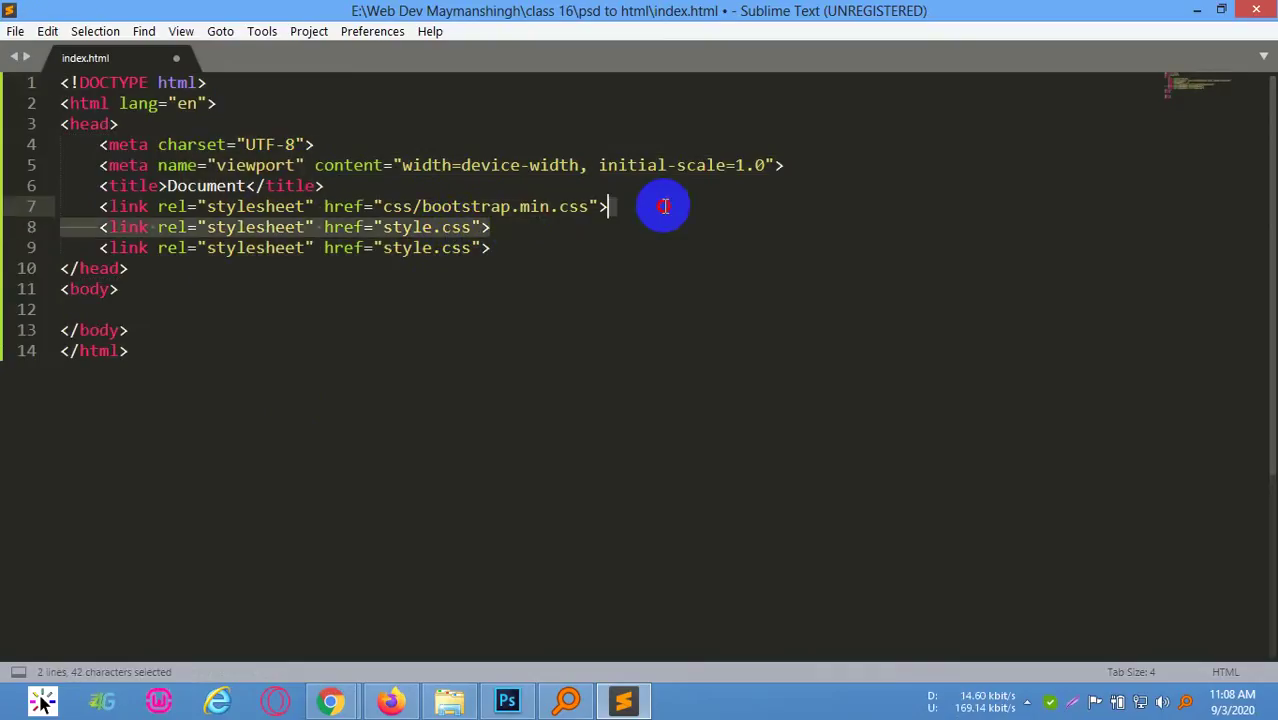
left_click(462, 229)
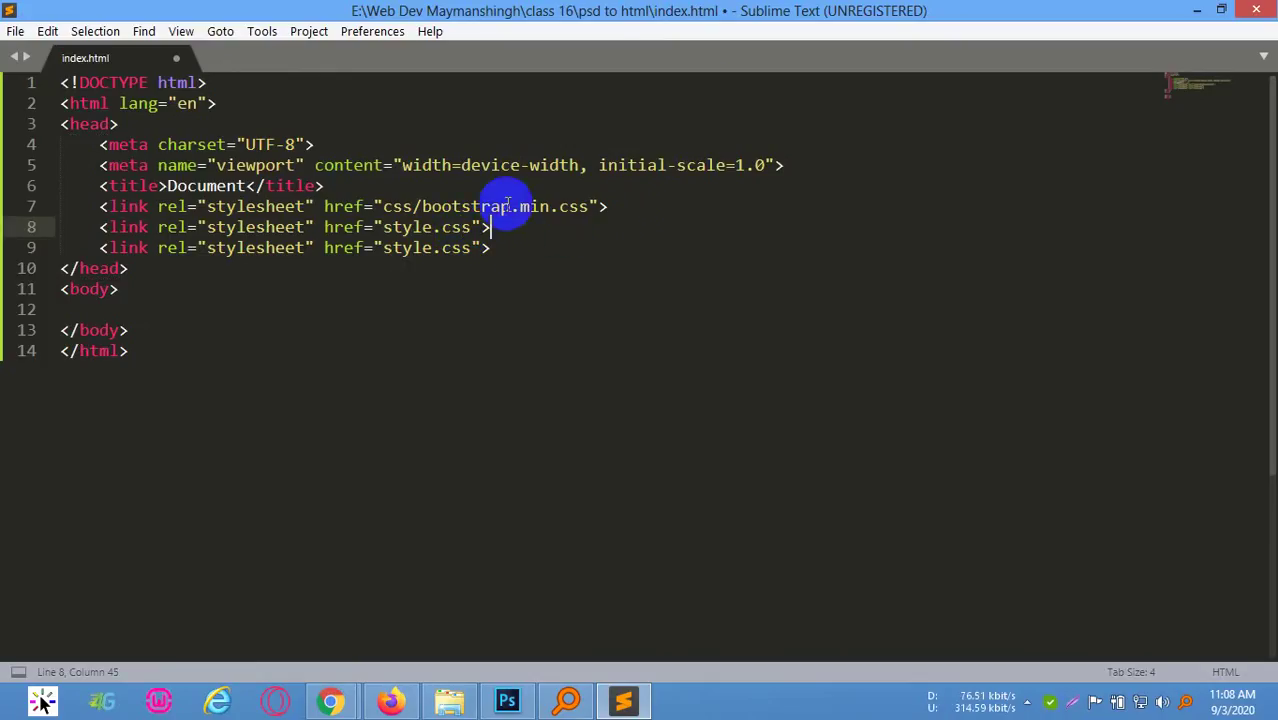
left_click(499, 224)
double_click(425, 228)
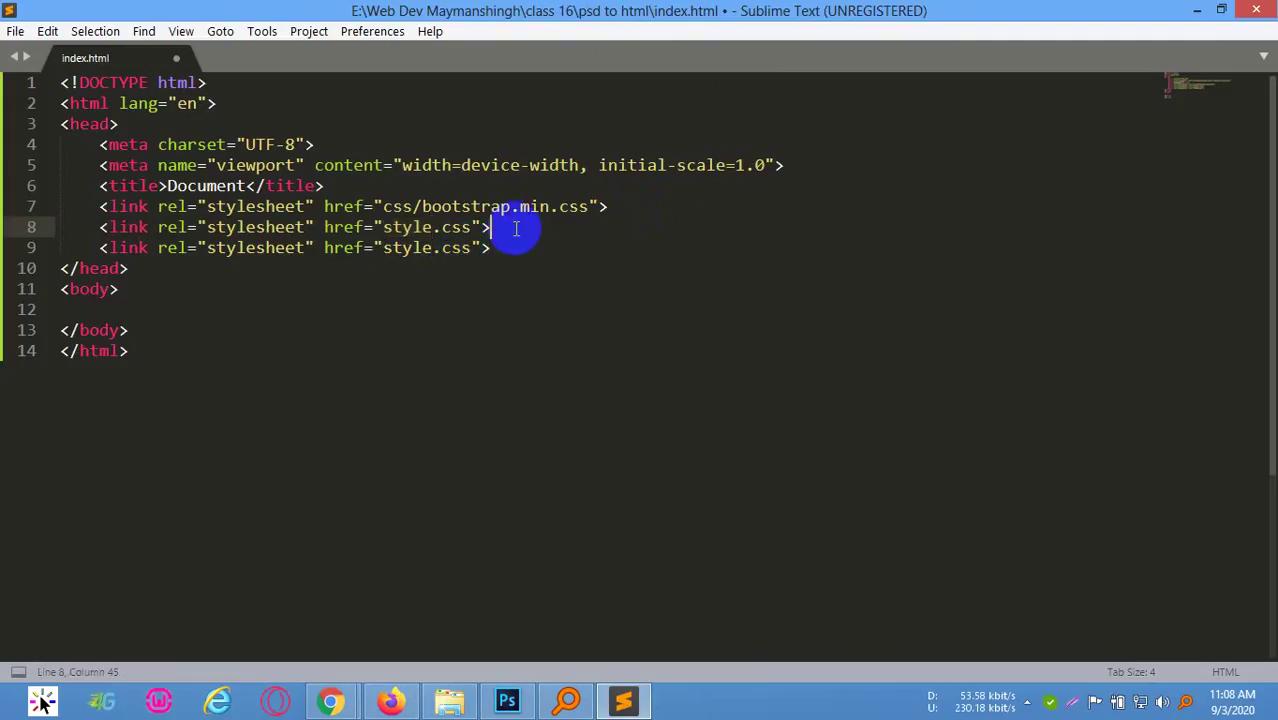
double_click(422, 248)
left_click_drag(528, 228, 660, 210)
key("Delete")
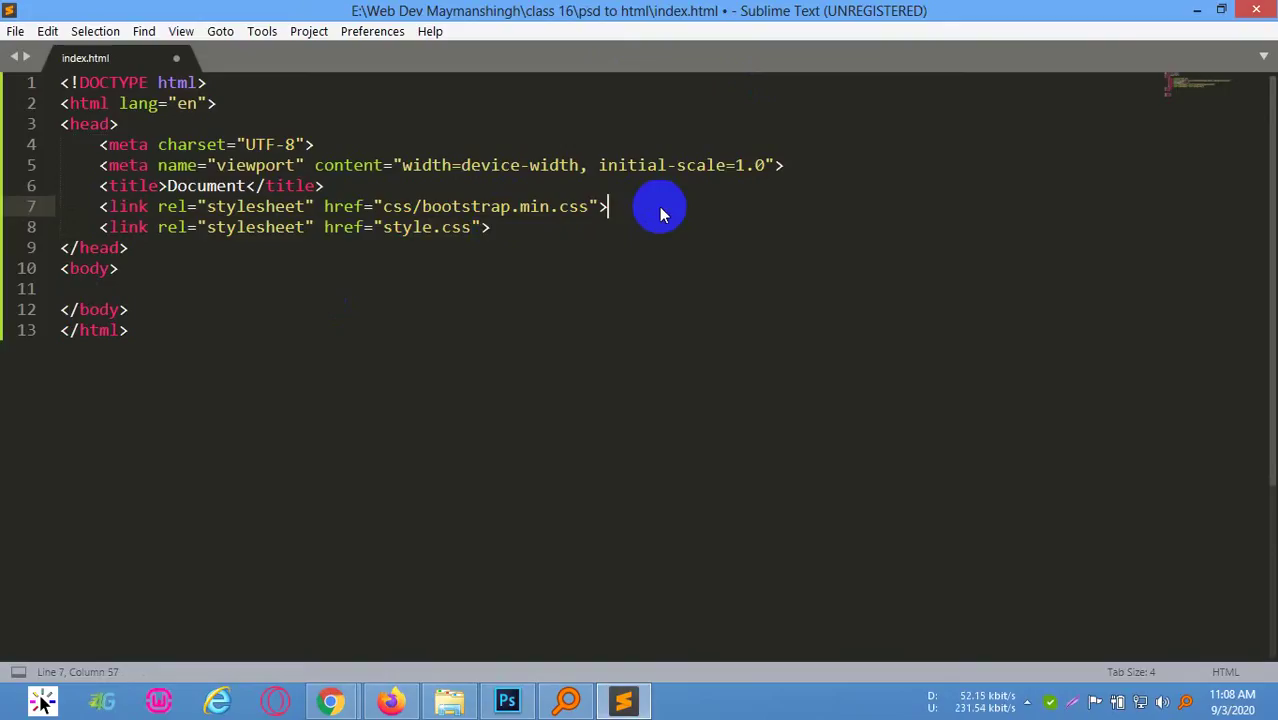
Add a script element with src js/jquery.min.js on a new line below the style.css link
left_click(491, 228)
key("Return")
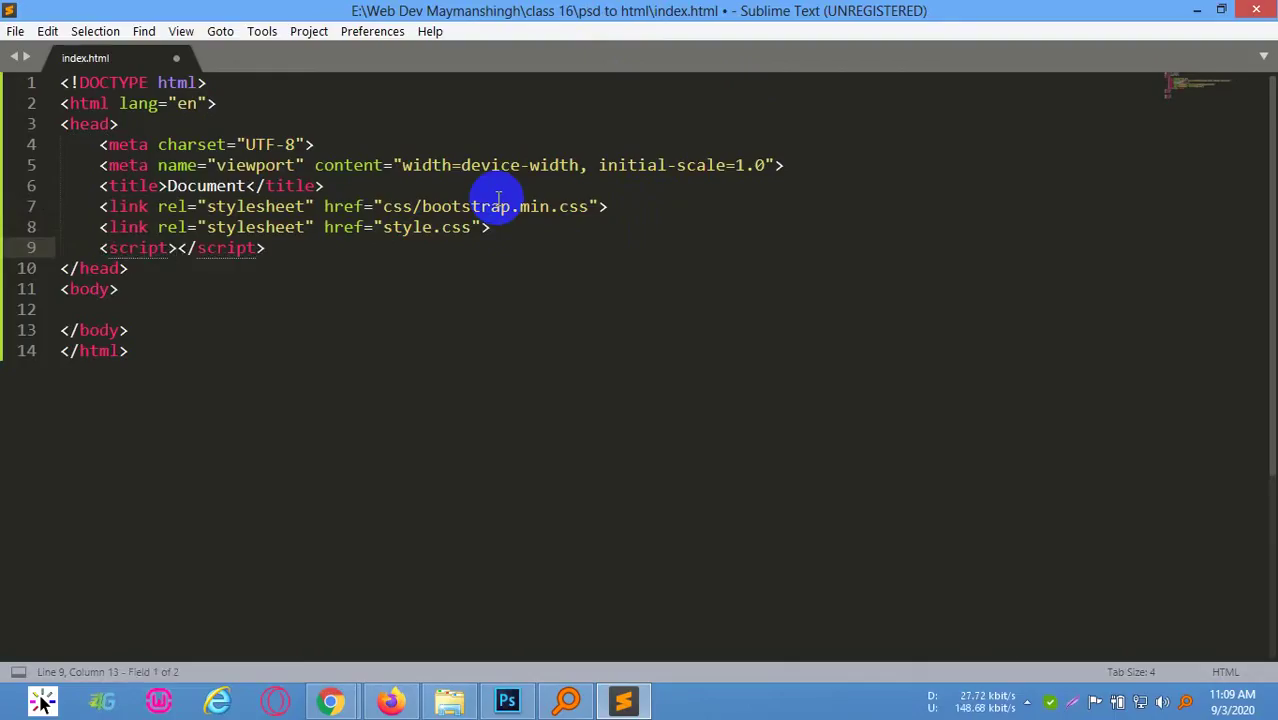
type("sr")
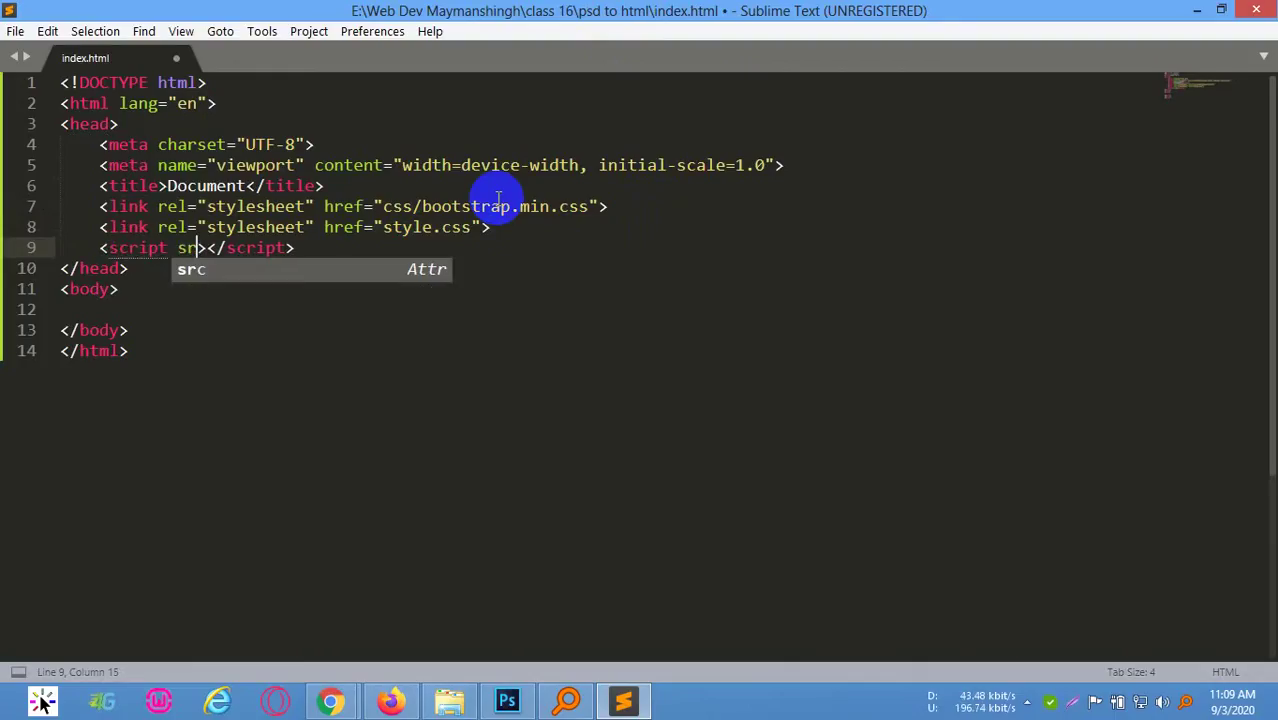
type("c=\"js/jquery")
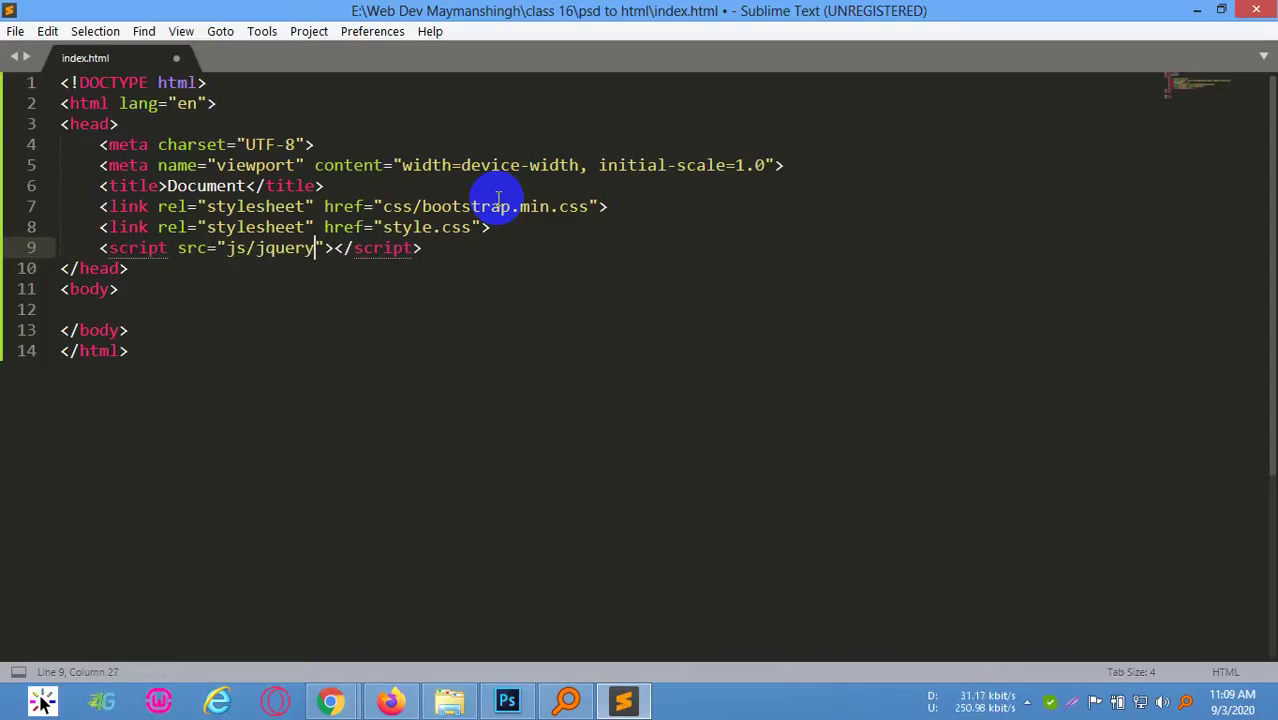
type("min.js")
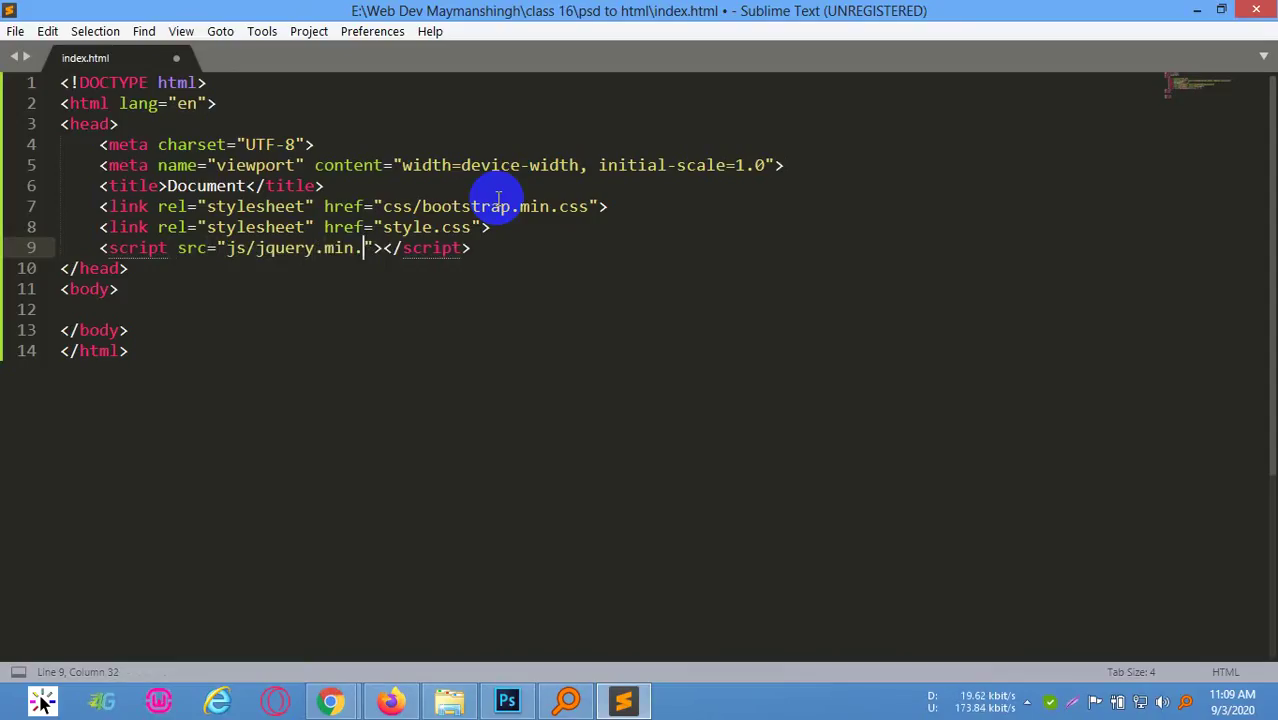
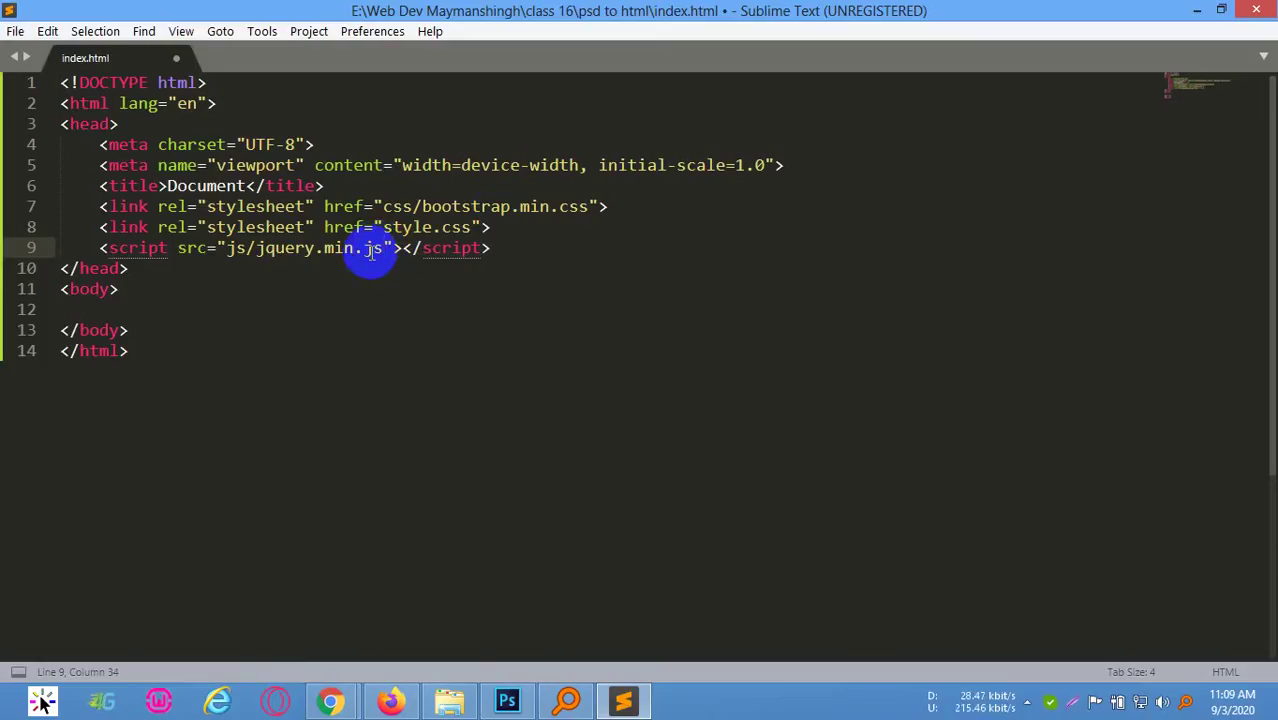
Duplicate the jQuery script line and change the copy's src to js/popper.min.js
key("ctrl+shift+d")
left_click(330, 270)
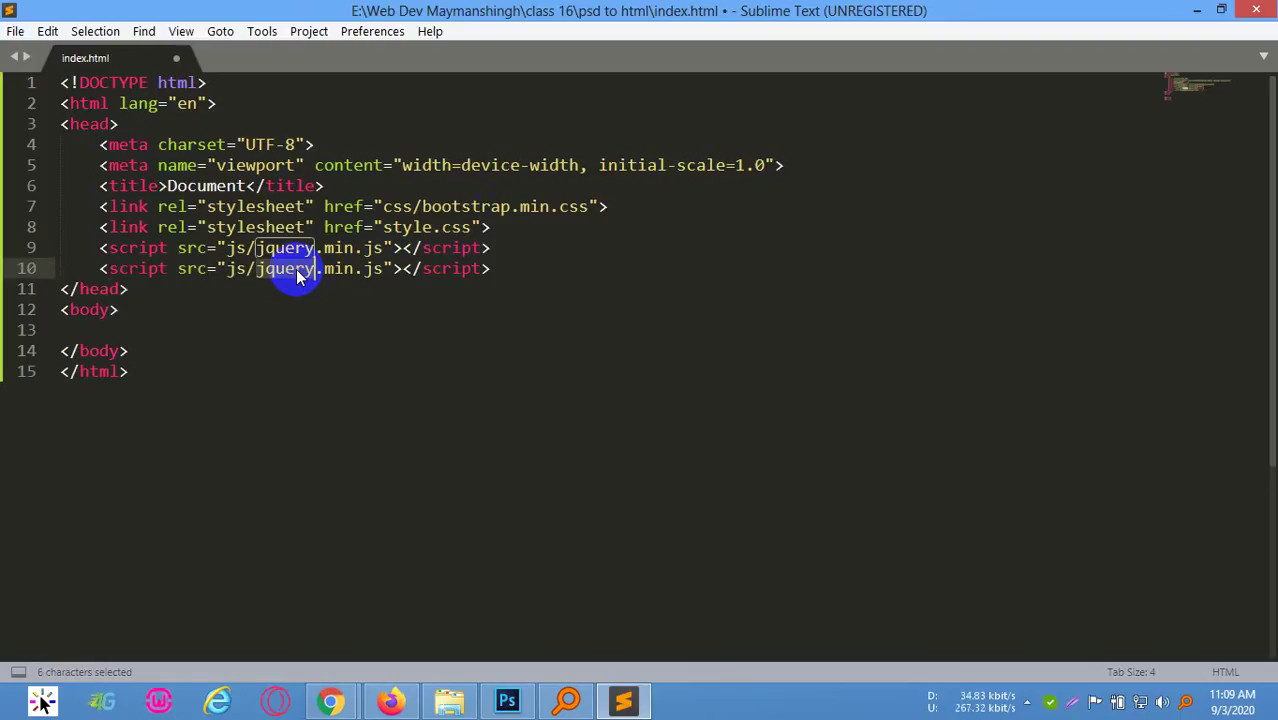
type("popp")
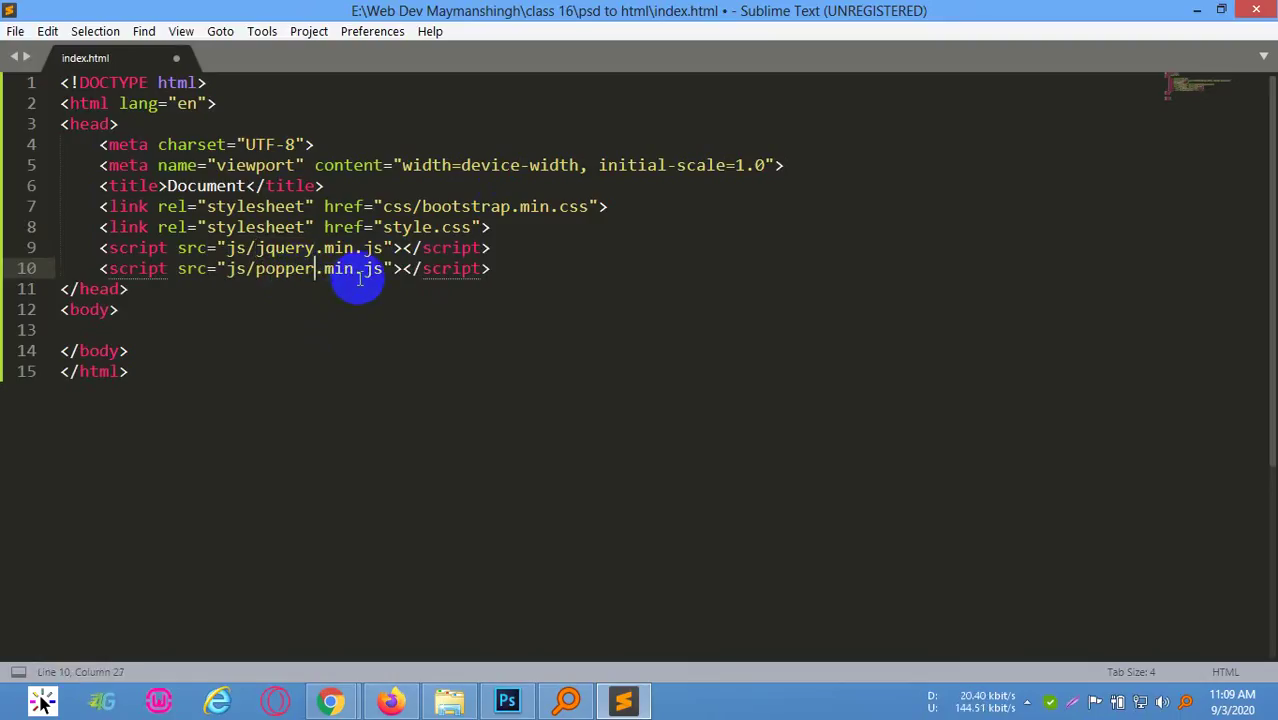
Duplicate the Popper script line and change the copy's src to js/bootstrap.min.js
key("ctrl+shift+d")
left_click(285, 289)
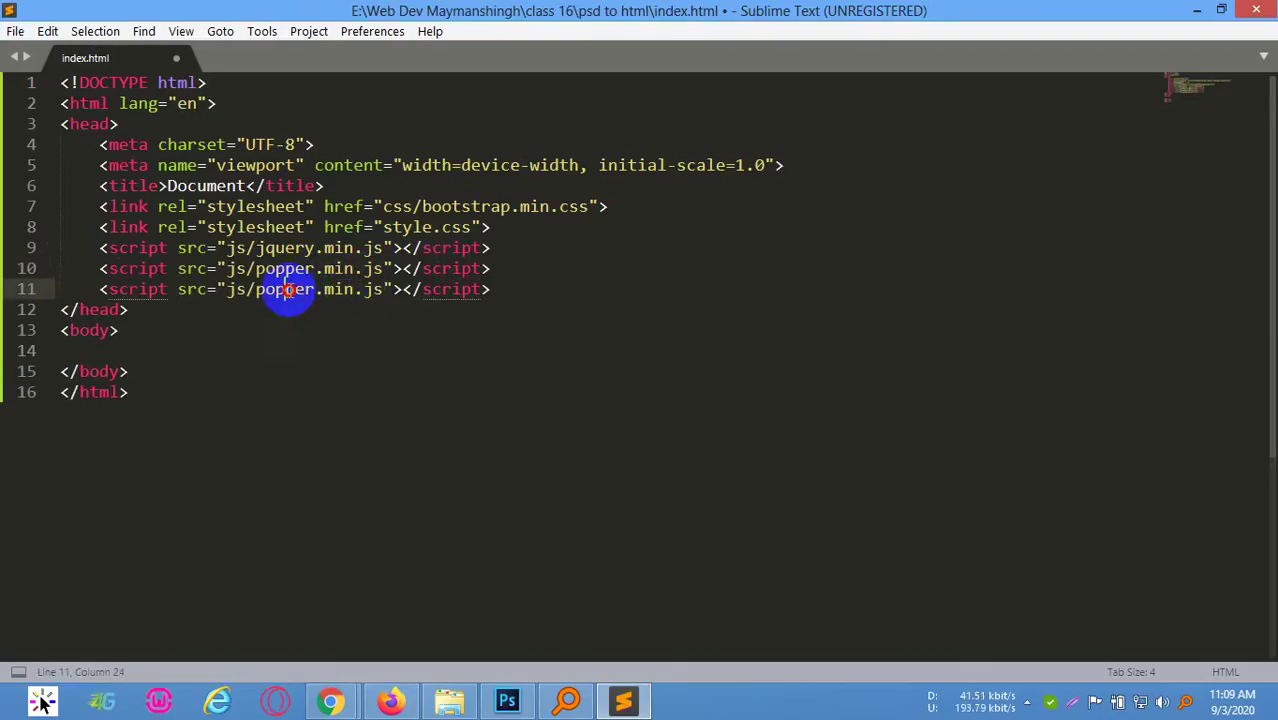
type("bootst")
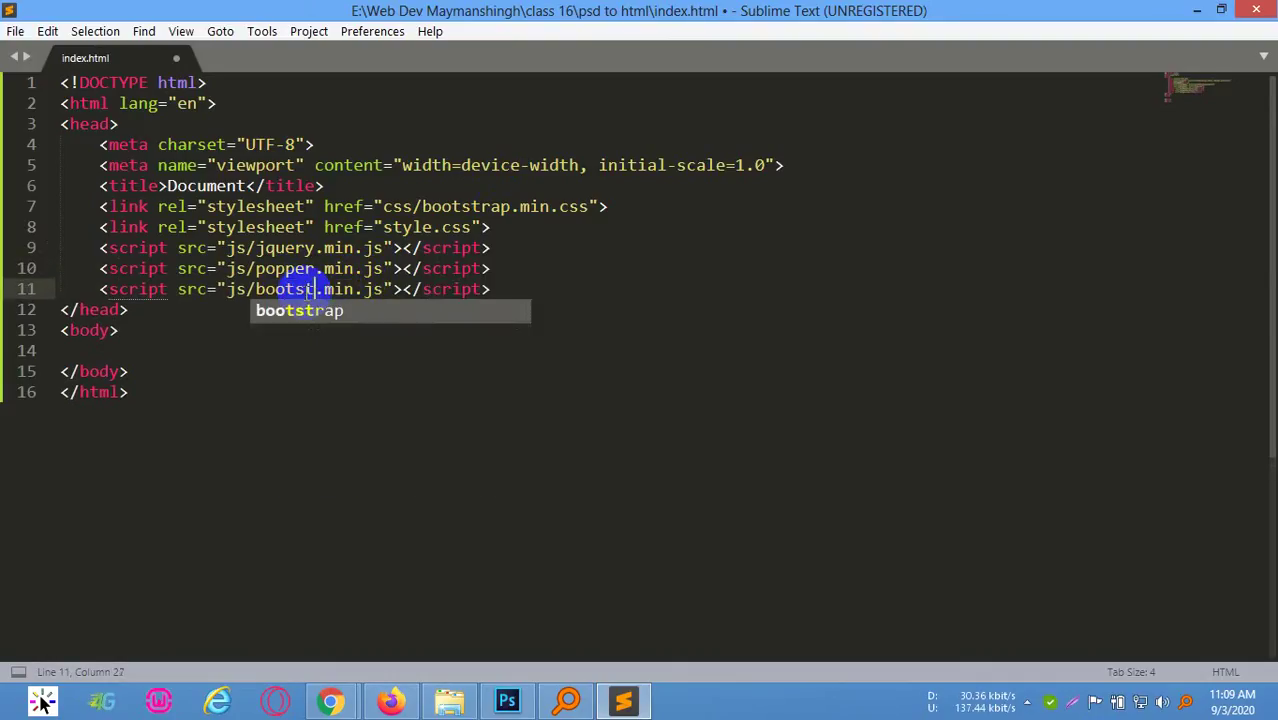
key("Return")
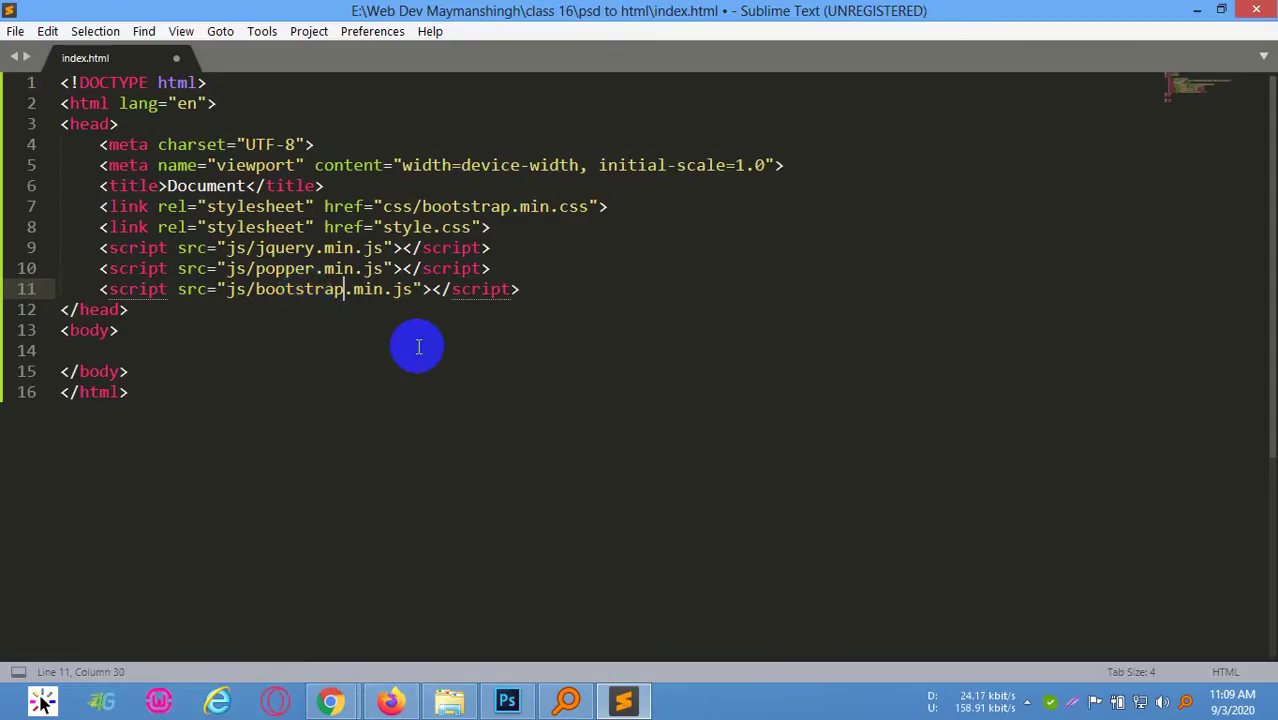
left_click(310, 268)
left_click(304, 289)
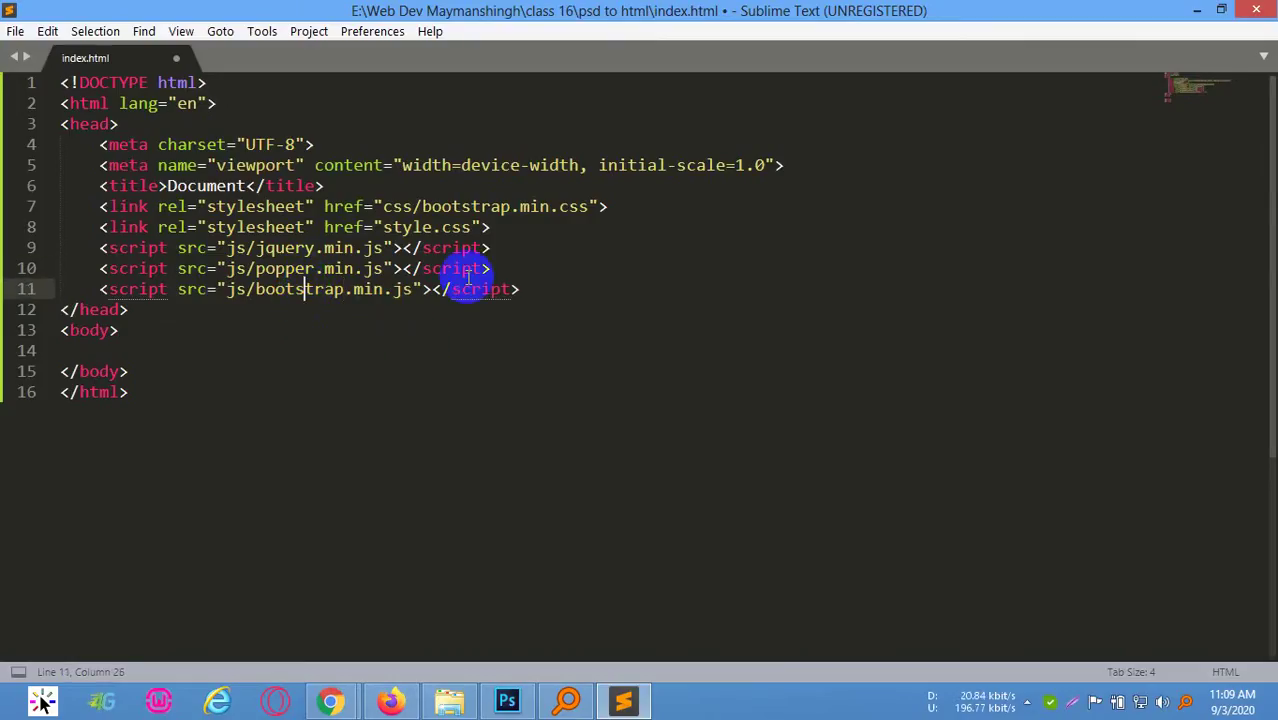
Duplicate the Bootstrap stylesheet link, change the copy's href to css/fontawesome.min.css, and save index.html
left_click(366, 227)
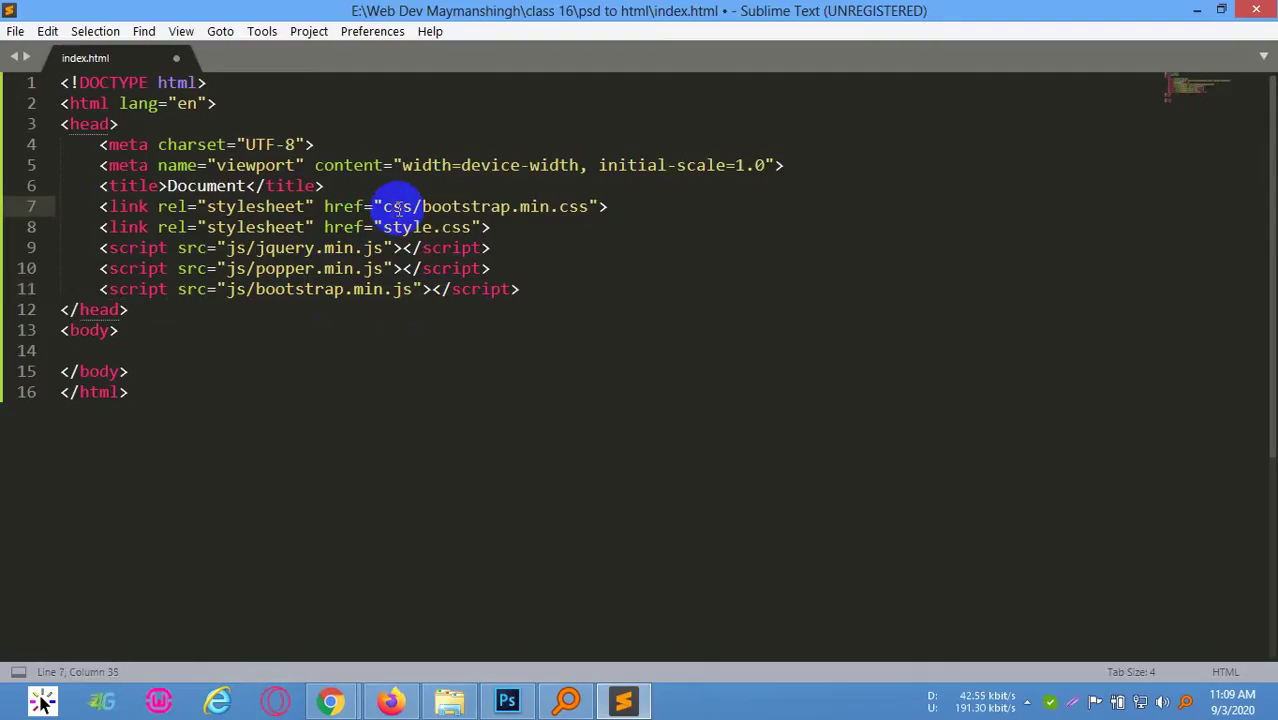
key("ctrl+shift+d")
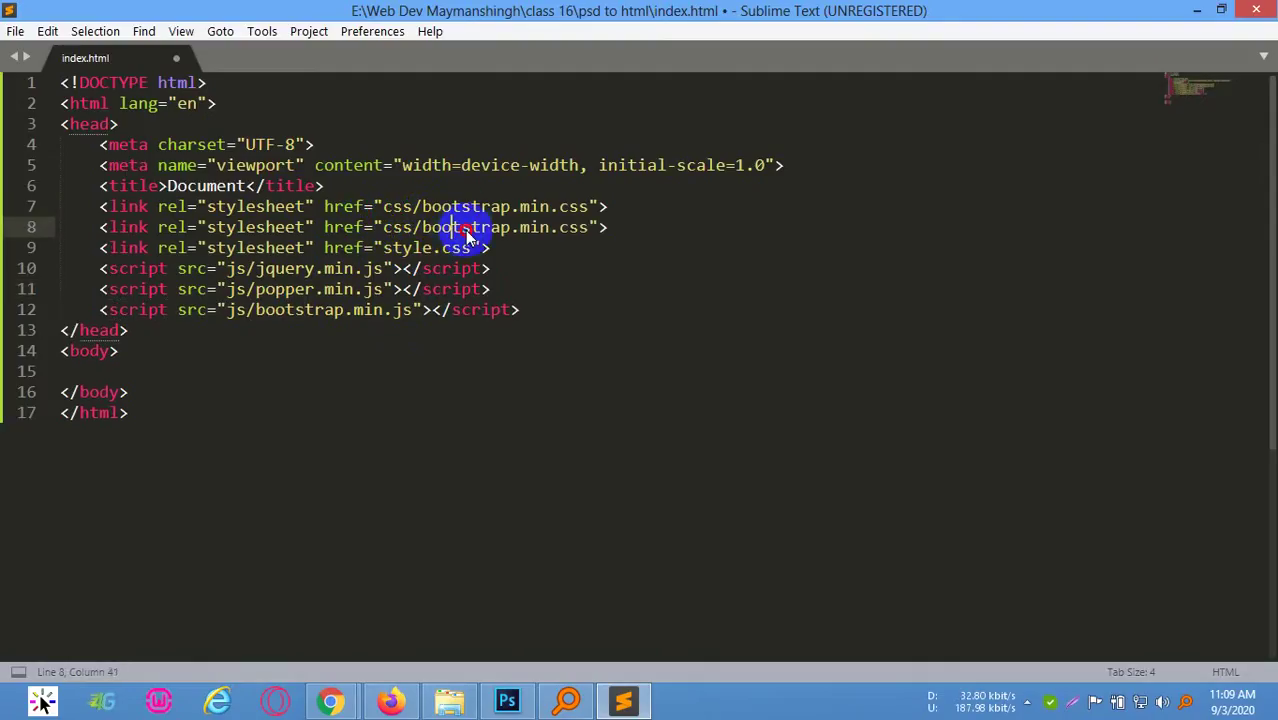
double_click(466, 229)
type("fontawesome")
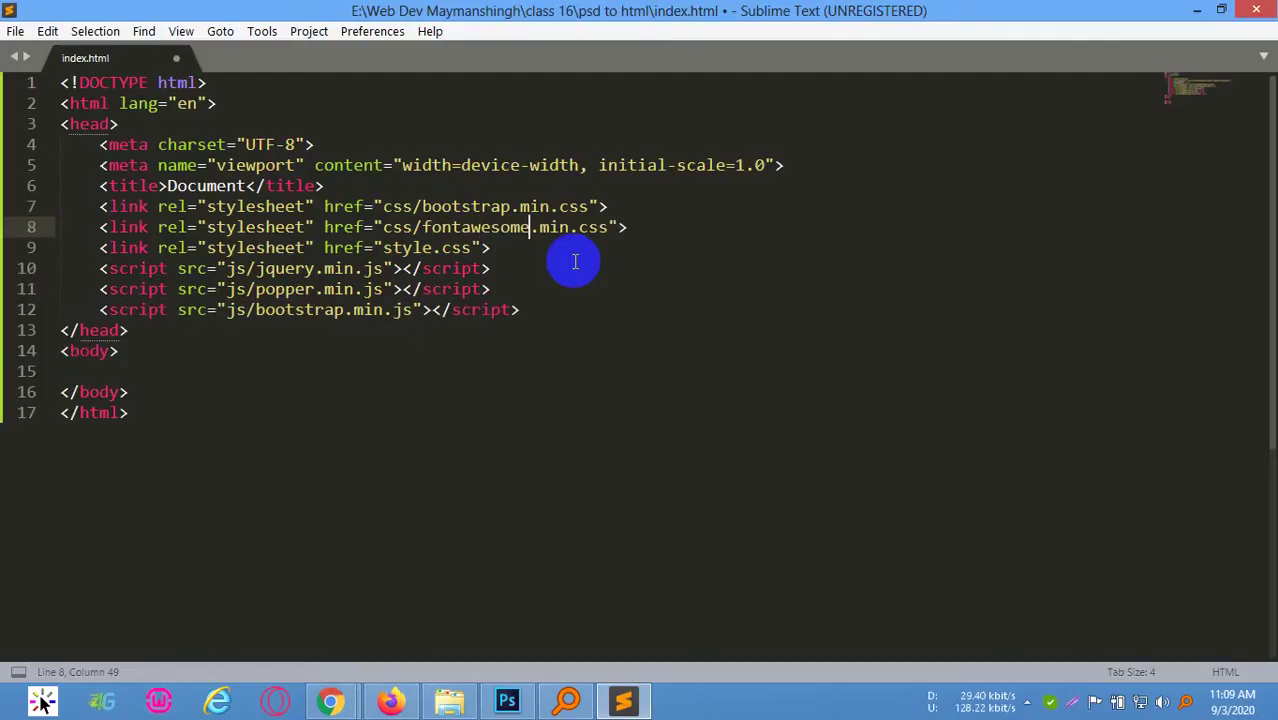
left_click(575, 262)
key("ctrl+s")
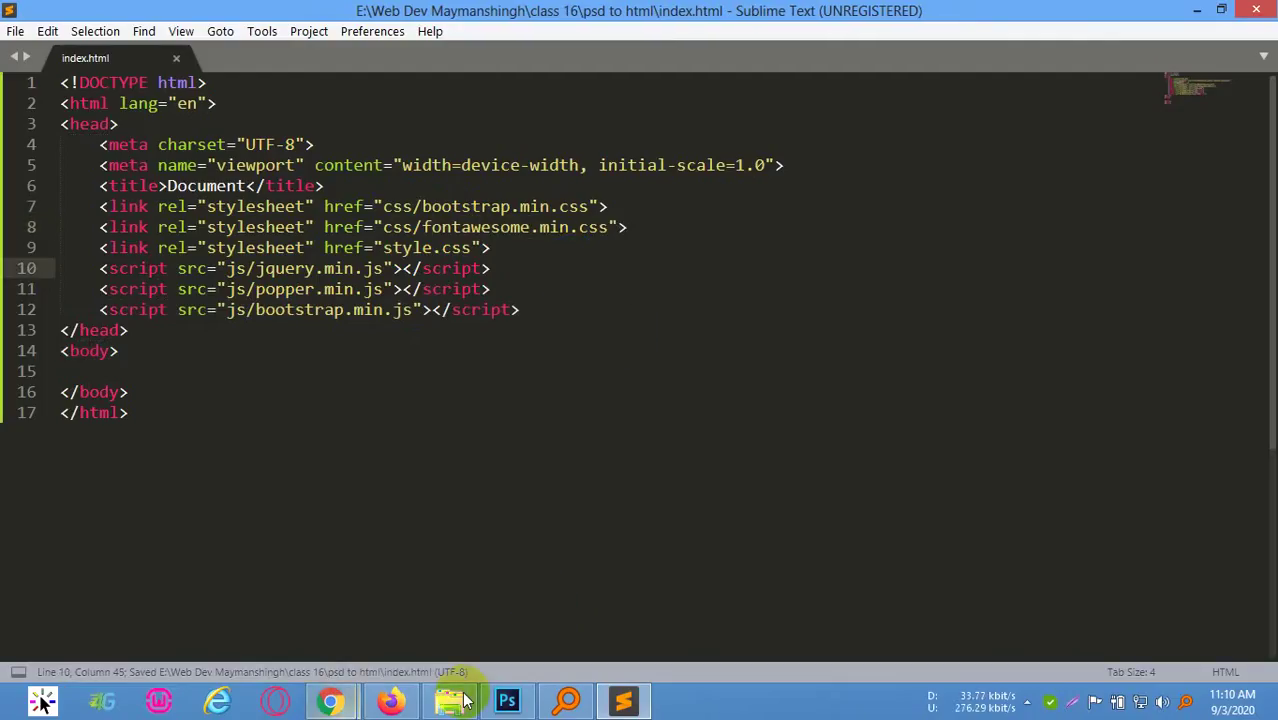
Switch to Everything and try a file search for boostrap.zi, clearing the search text
left_click(567, 700)
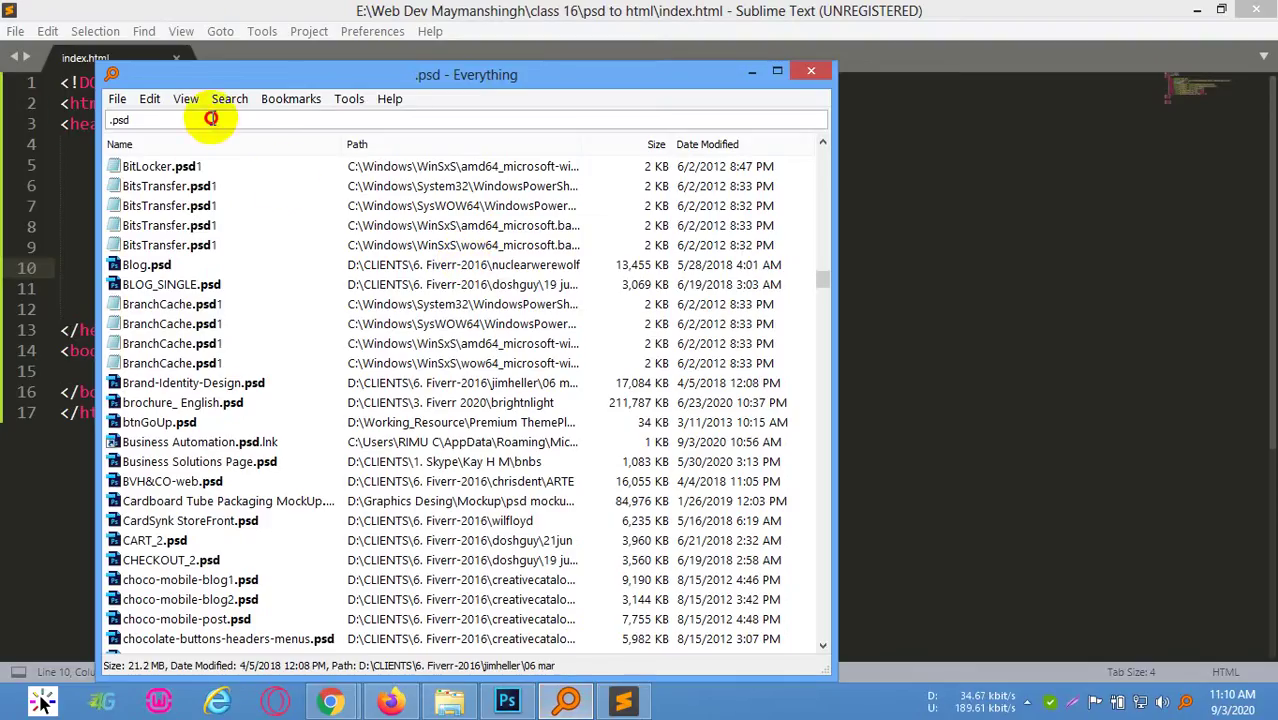
type("booste")
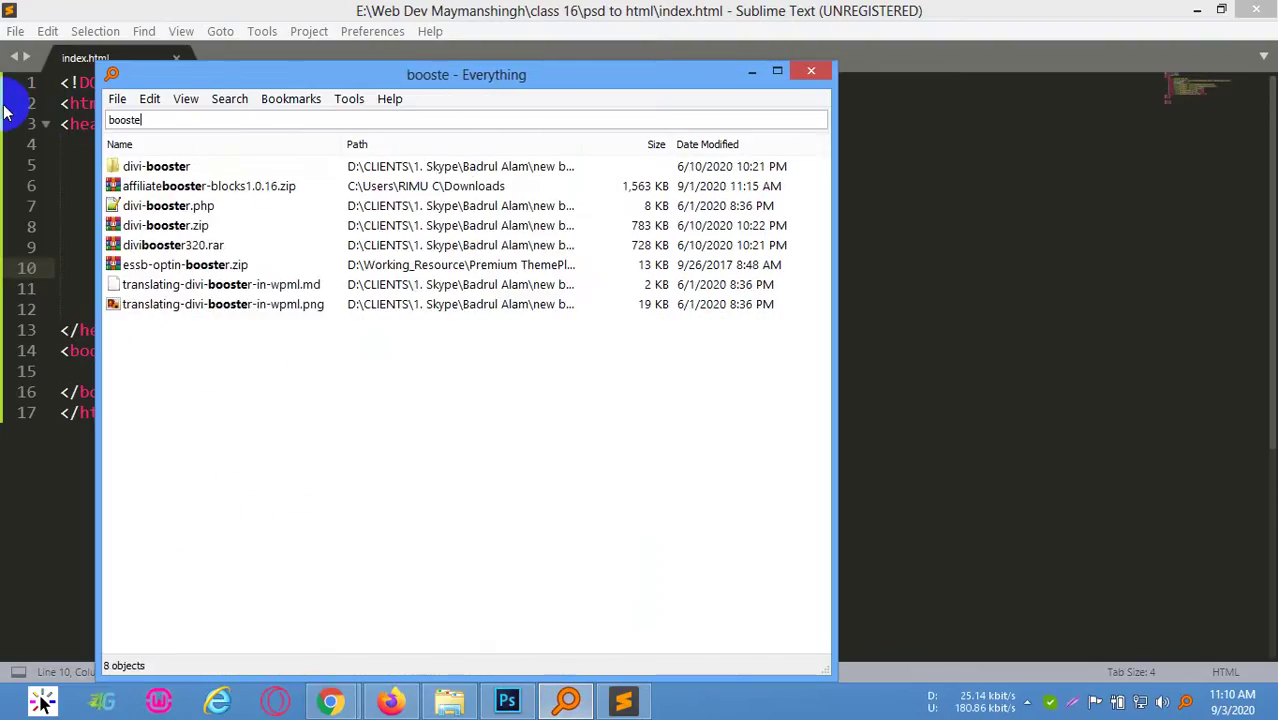
key("BackSpace")
type("rap")
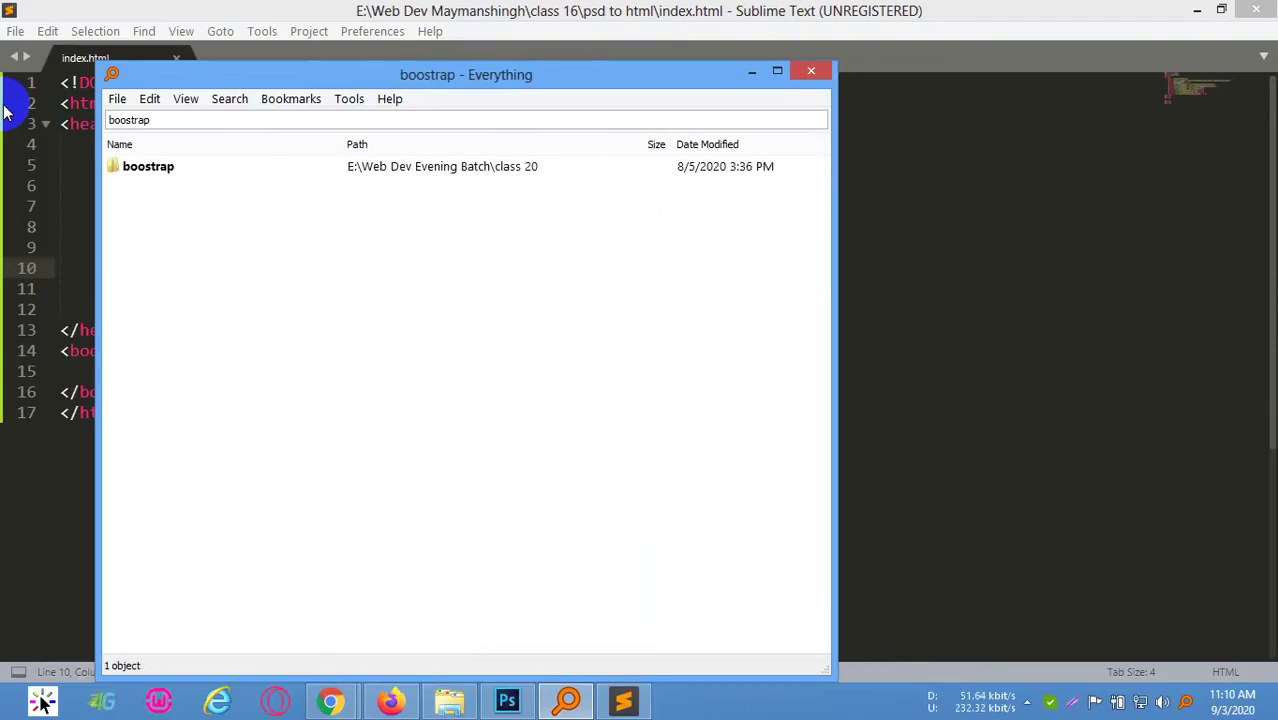
type(".")
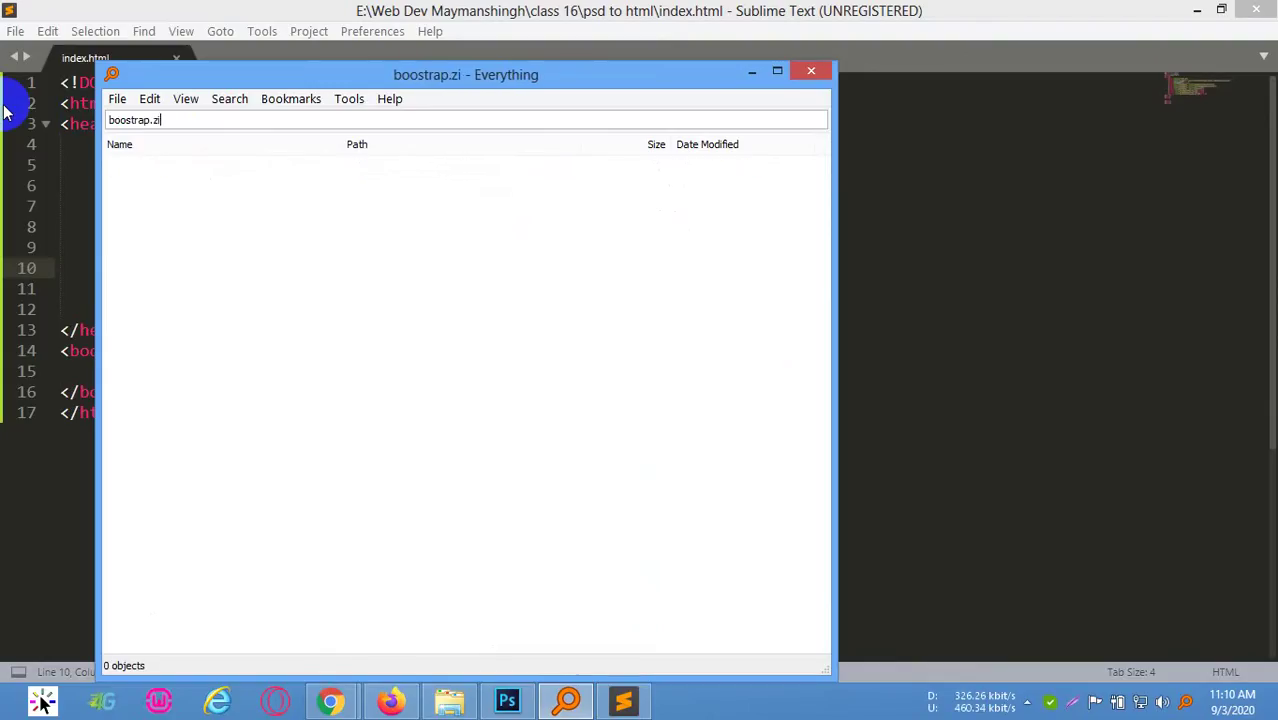
key("ctrl+a")
key("BackSpace")
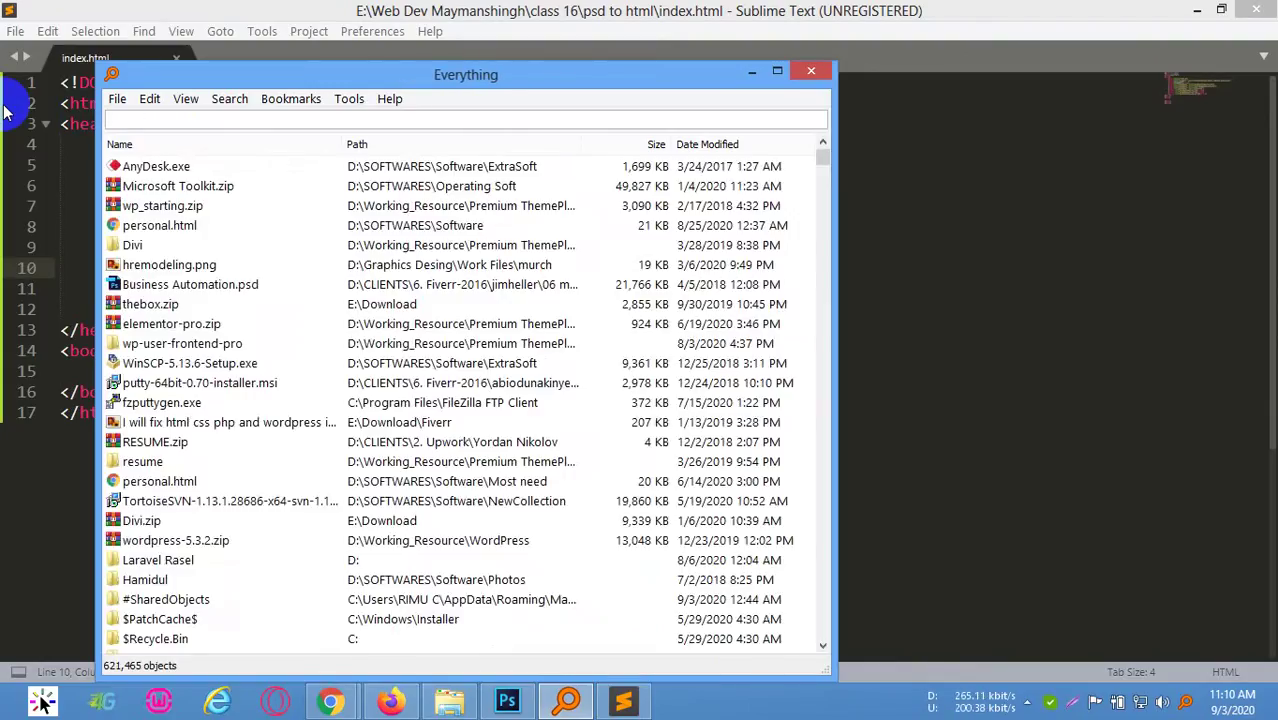
Search for bootstrap.z and open bootstrap.zip from E:\Web Dev Evening Batch\class 6, closing Everything and the WinRAR license notice
type("bootstr")
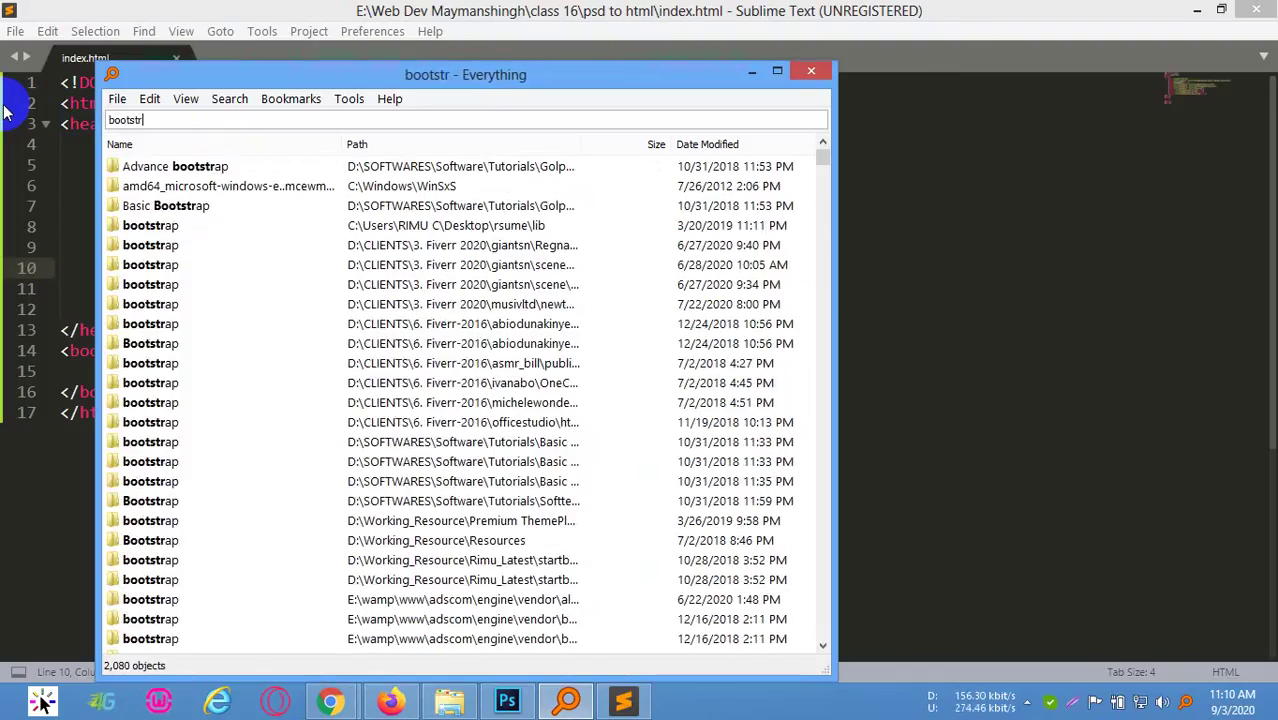
type("ap.")
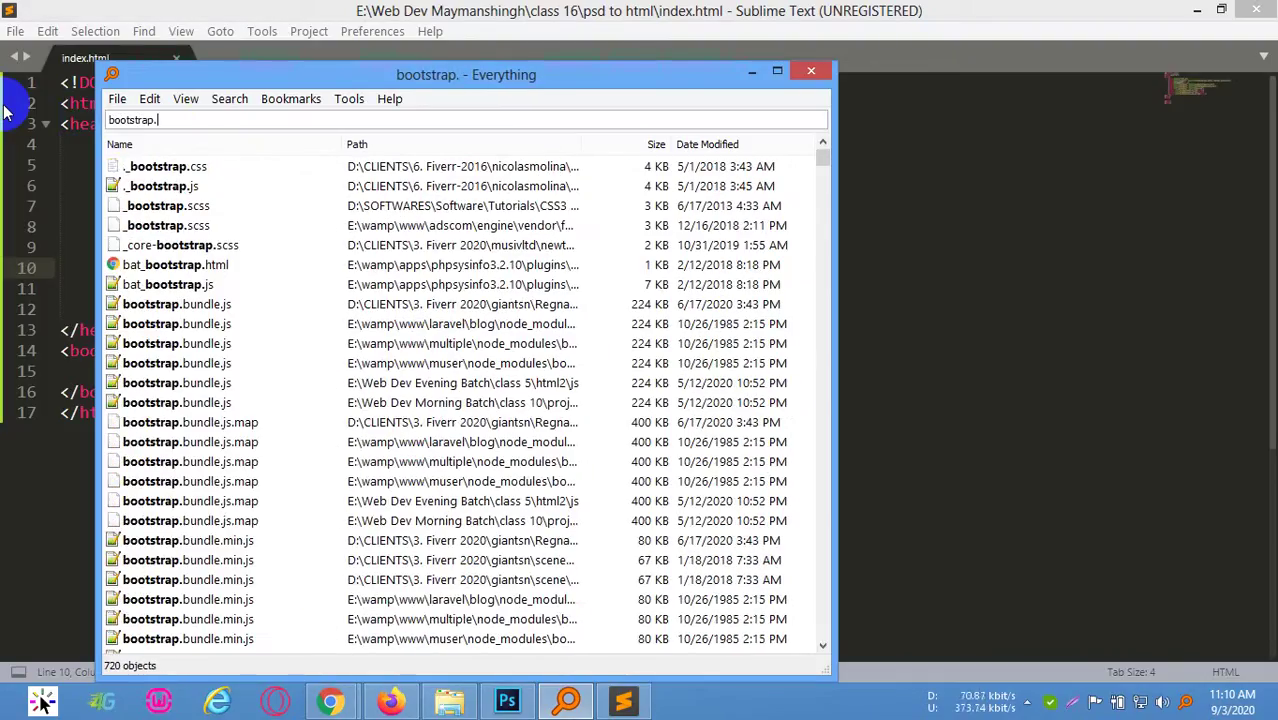
type("z")
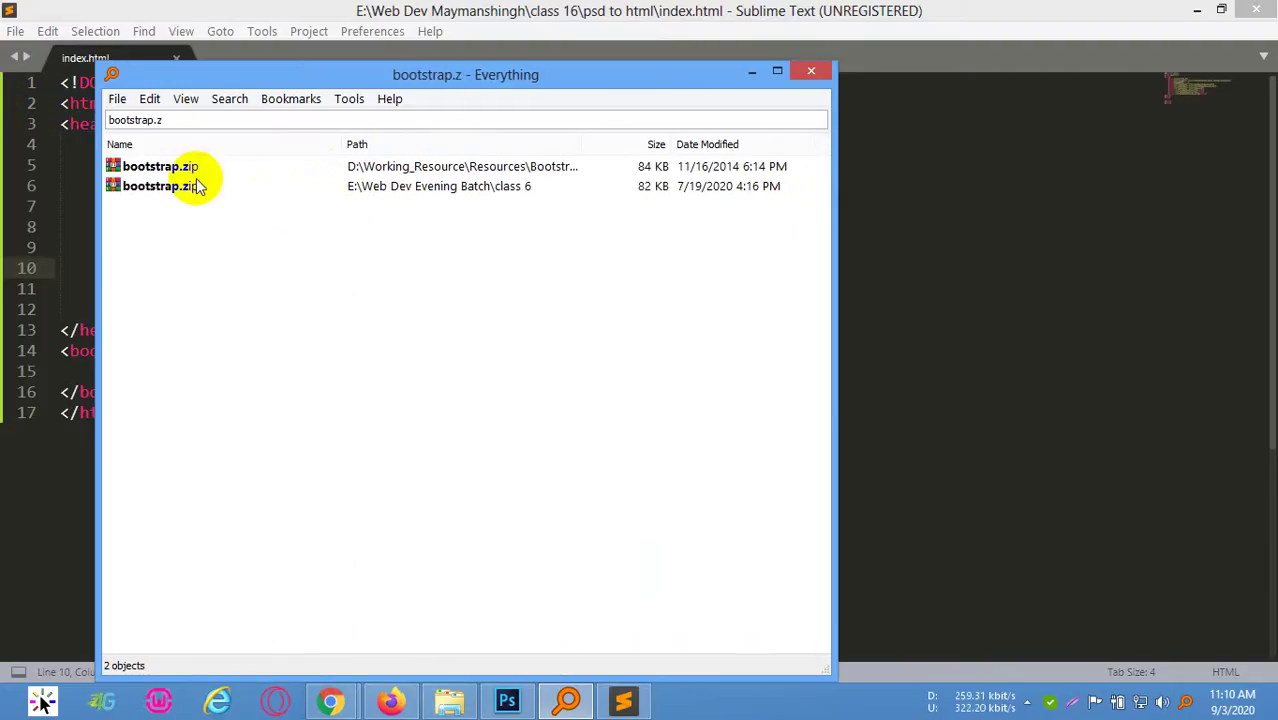
double_click(160, 185)
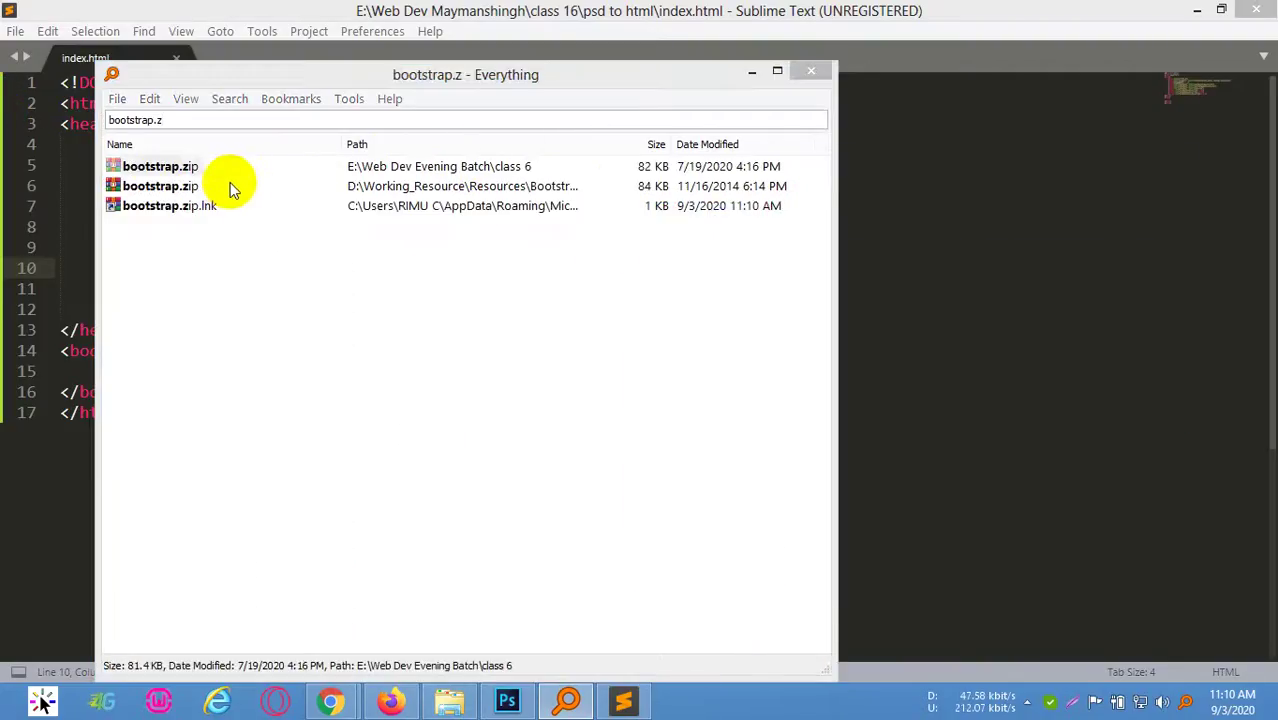
left_click(810, 71)
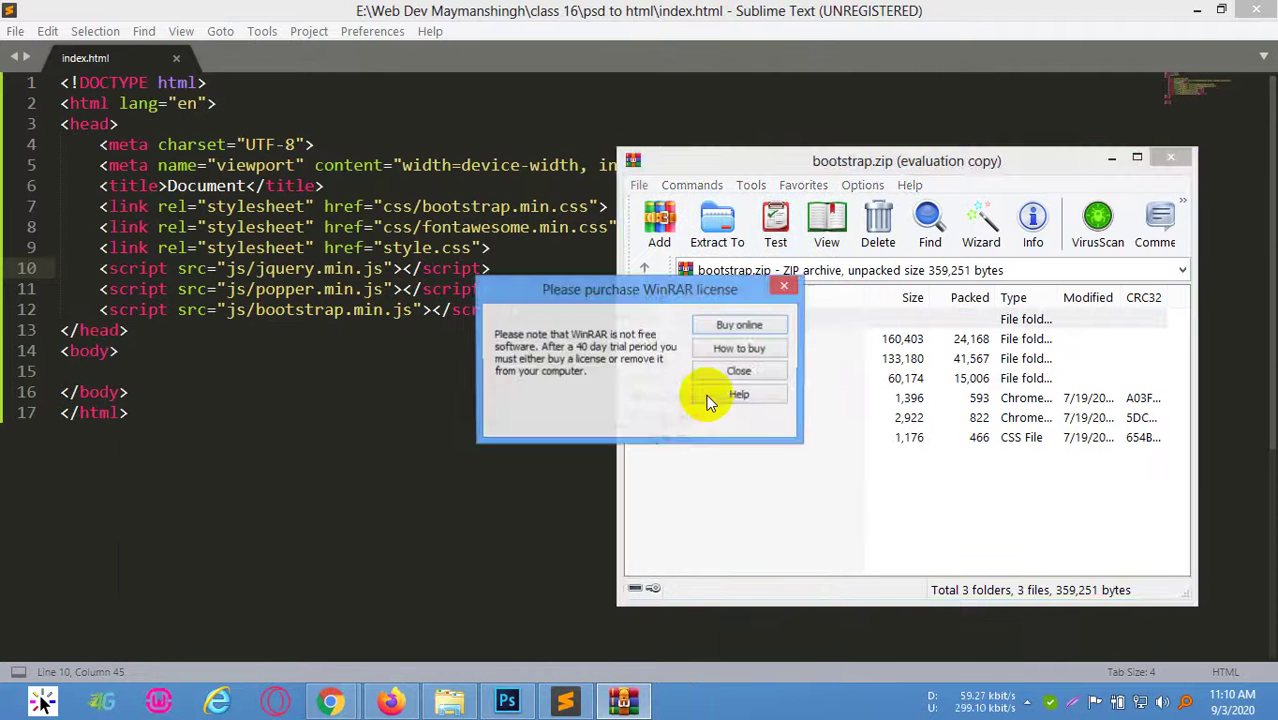
left_click(660, 369)
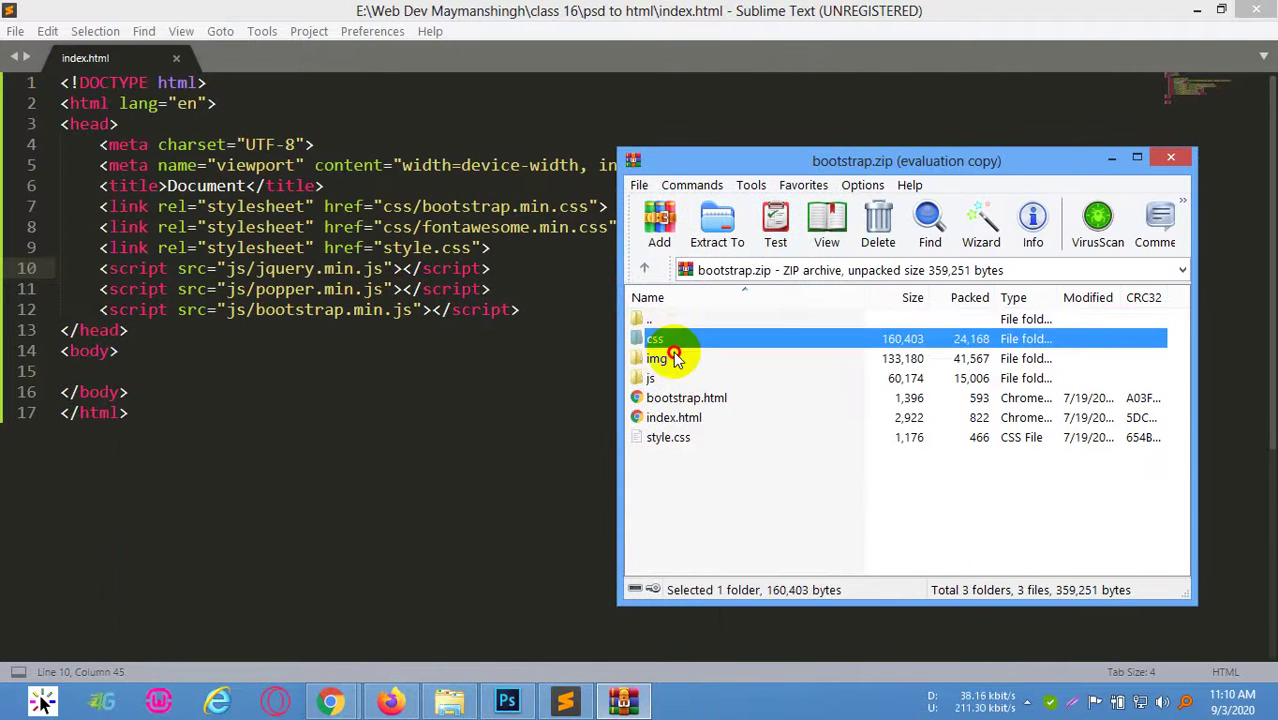
Extract bootstrap.min.css from the archive's css folder into the psd to html project's css folder
double_click(670, 340)
left_click(453, 697)
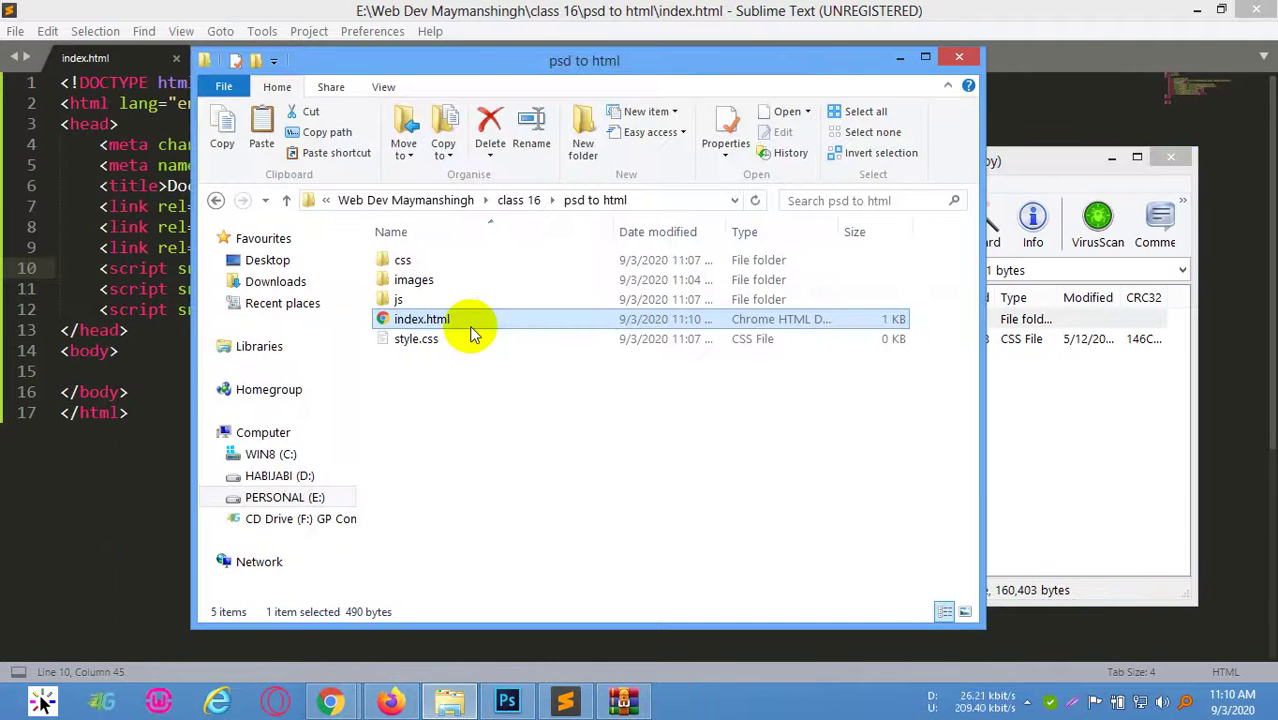
double_click(400, 254)
left_click(921, 437)
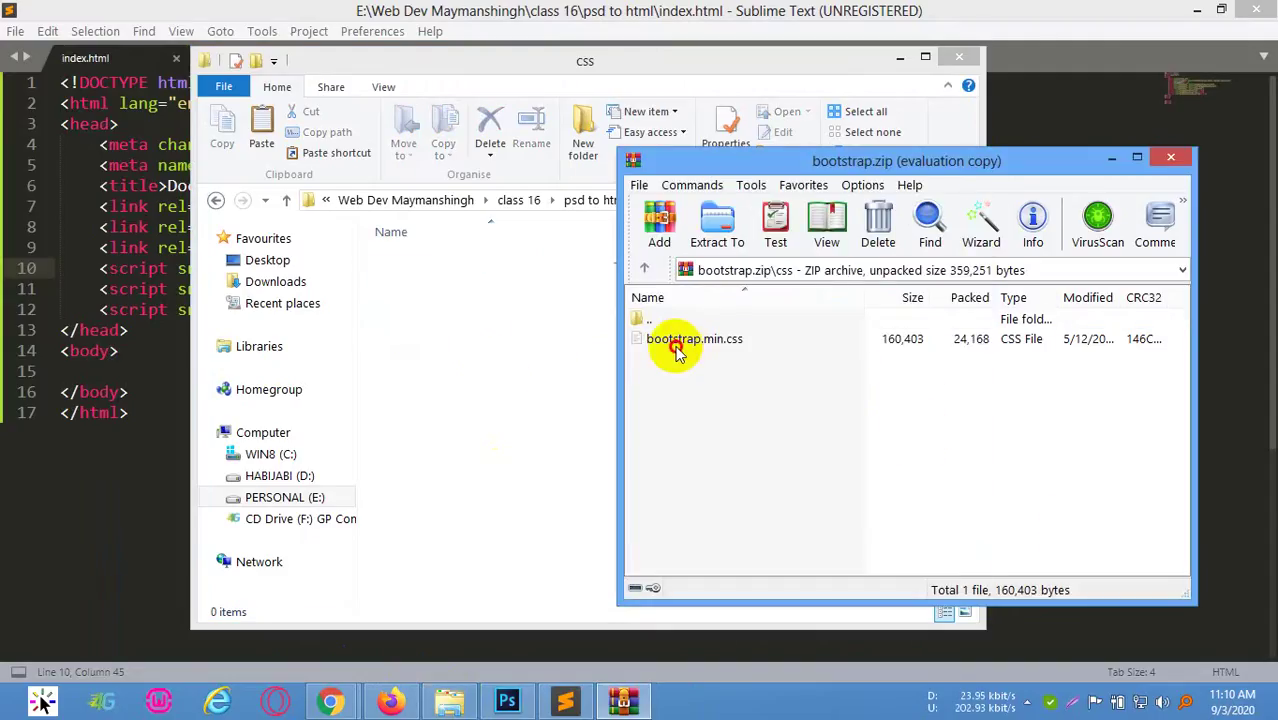
left_click_drag(690, 340, 495, 378)
left_click(1044, 423)
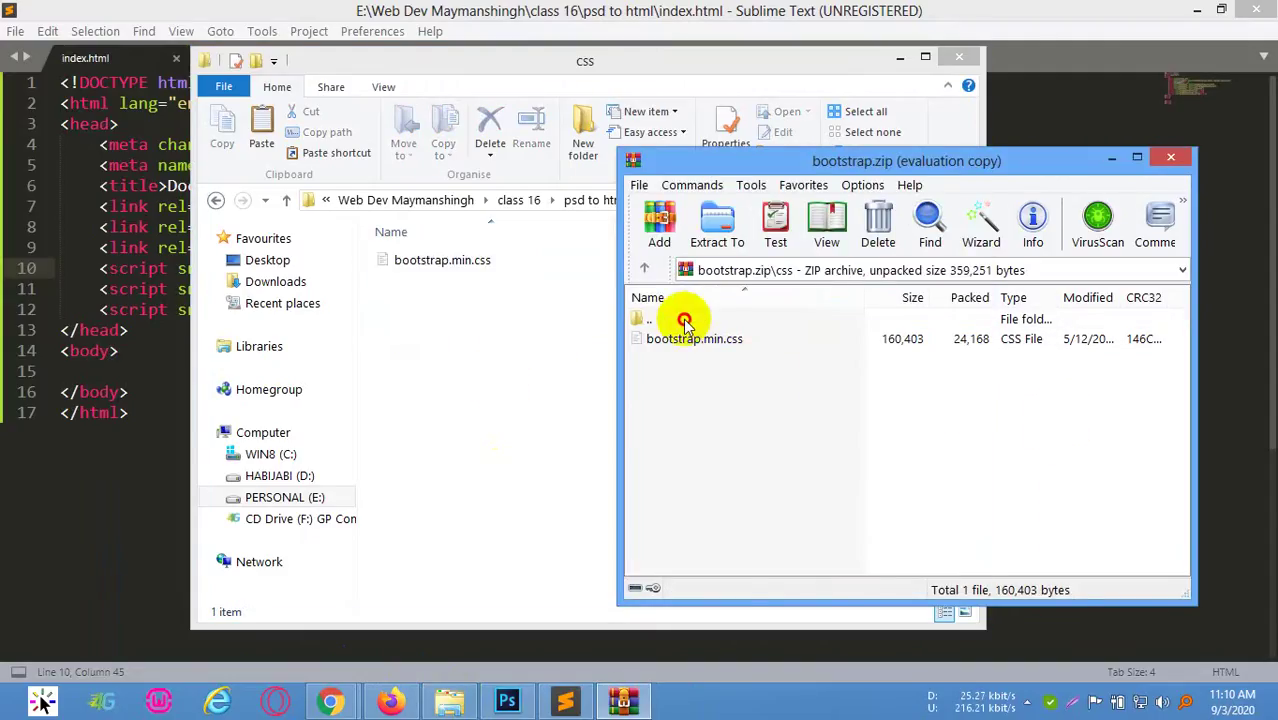
Extract bootstrap.min.js from the archive's js folder into the psd to html project's js folder and close the archive
double_click(650, 319)
double_click(655, 376)
left_click(563, 418)
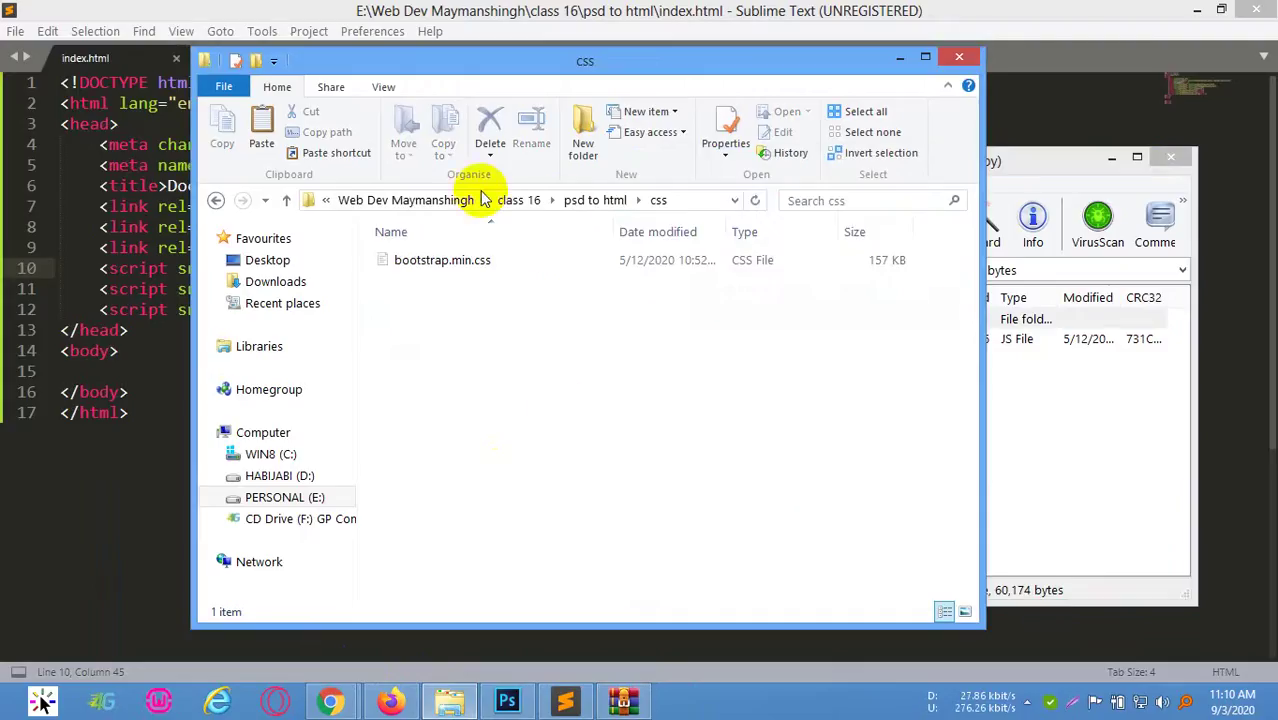
left_click(580, 202)
double_click(405, 303)
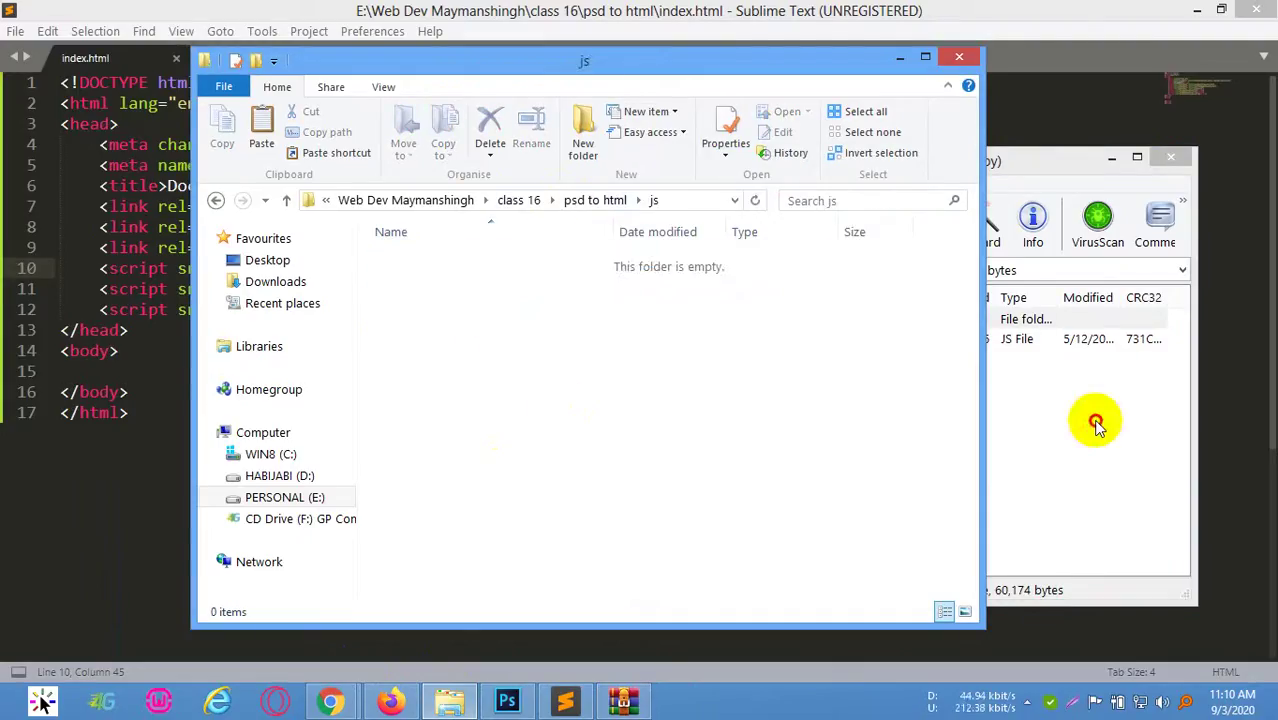
left_click(1093, 422)
left_click_drag(556, 342, 522, 379)
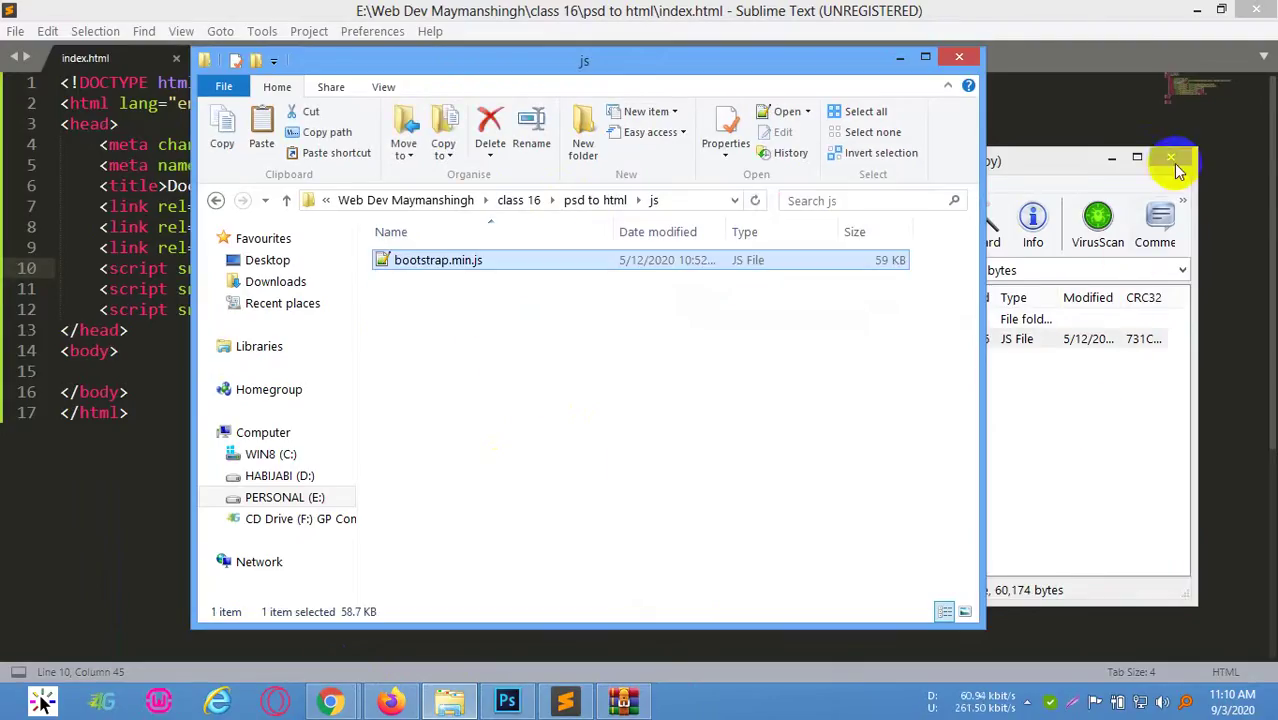
left_click(1175, 164)
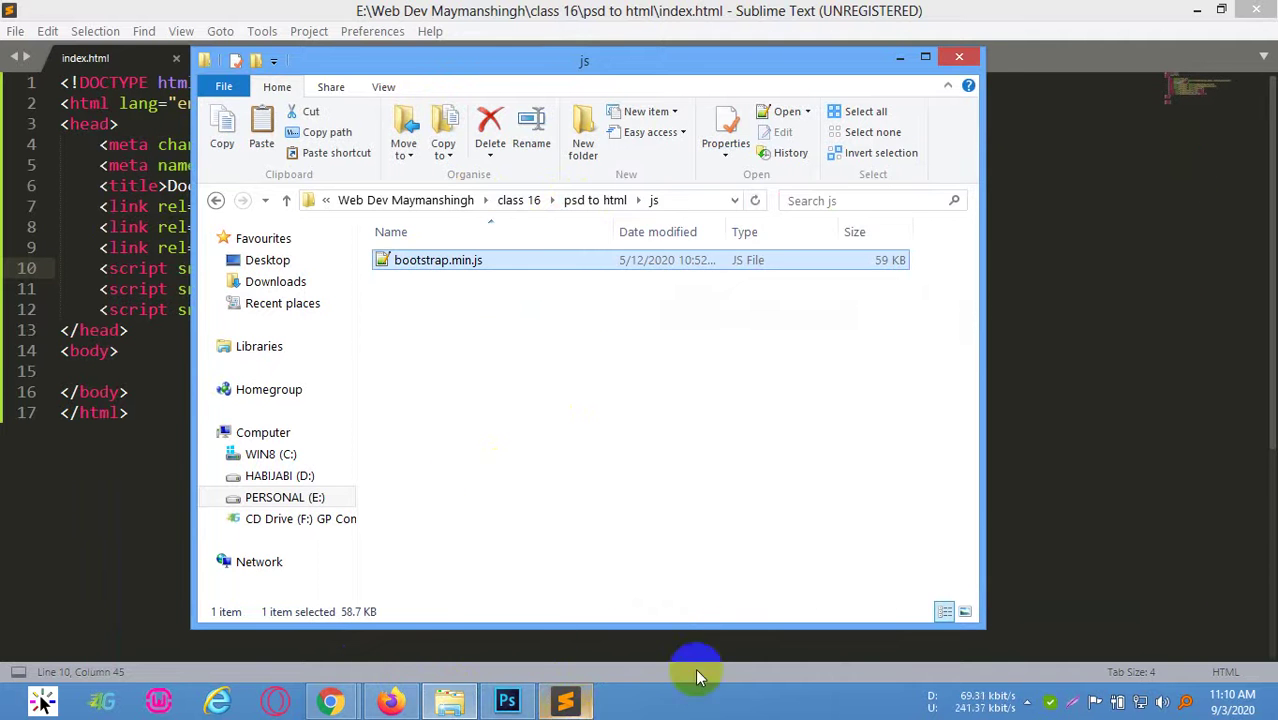
Switch to Chrome and search Google for booststrap cdn in the tab with the free psd template search
mouse_move(330, 700)
left_click(295, 610)
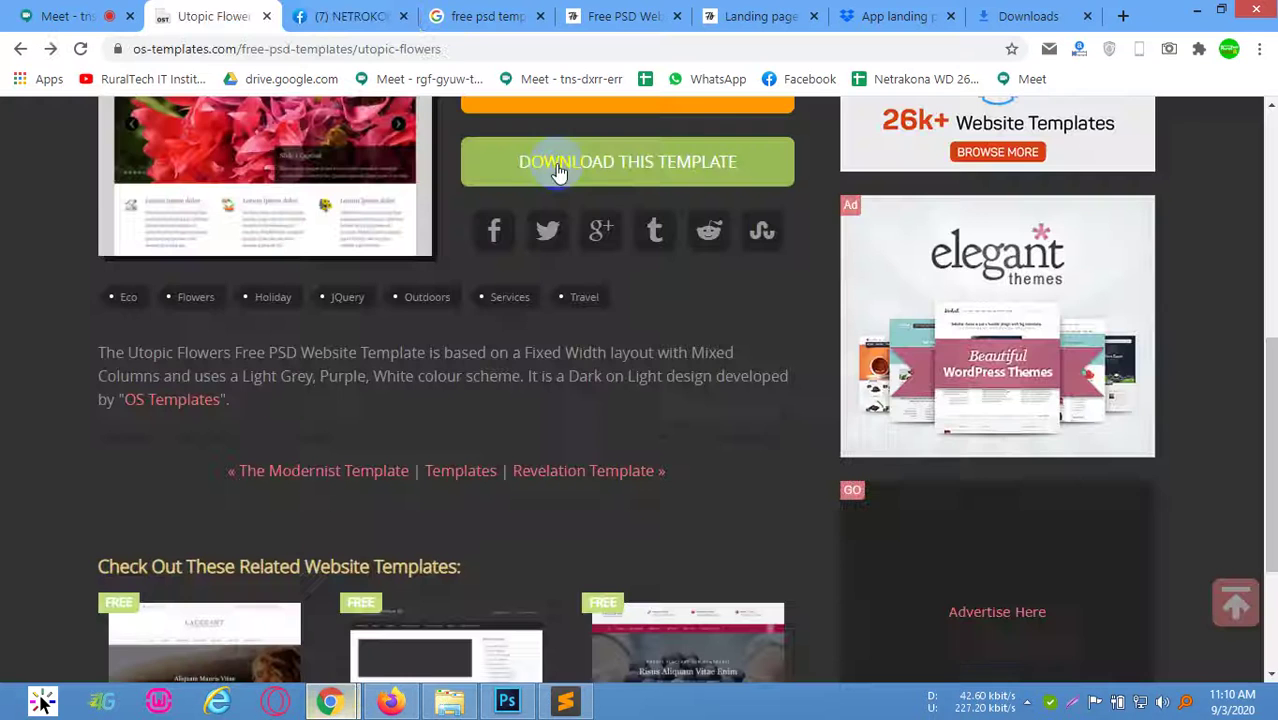
left_click(400, 28)
left_click(465, 16)
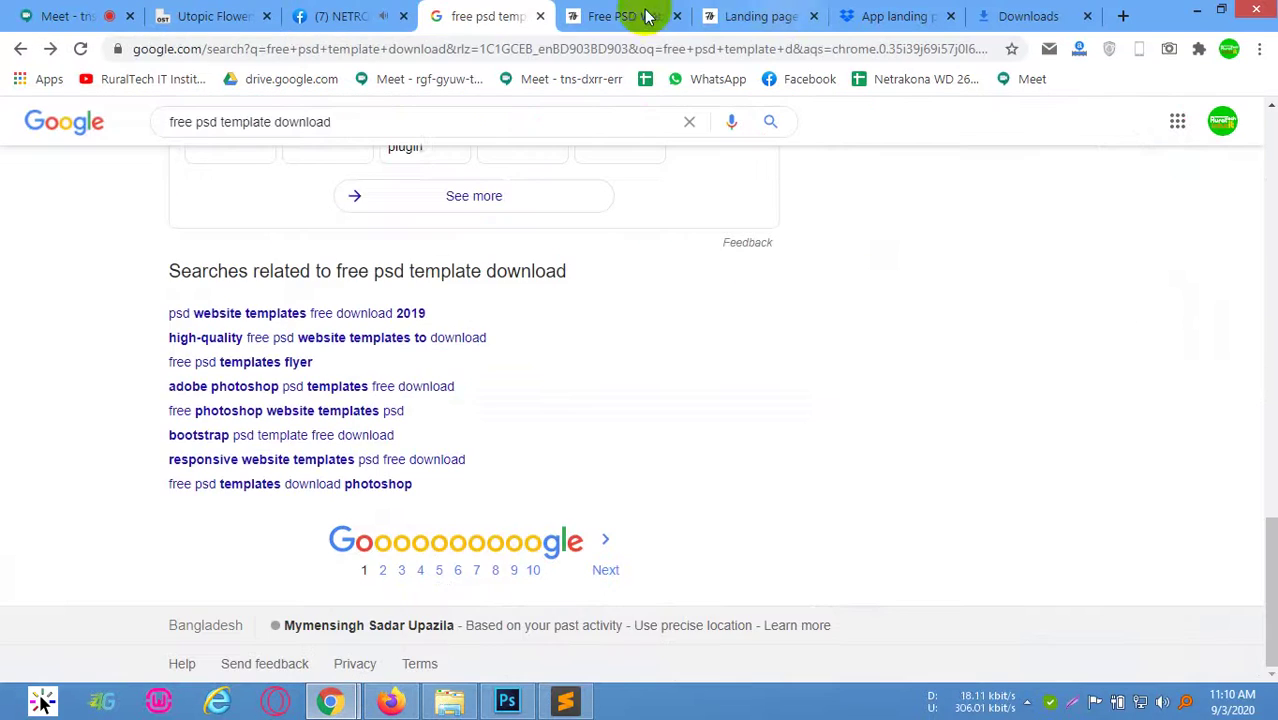
left_click(481, 128)
key("ctrl+a")
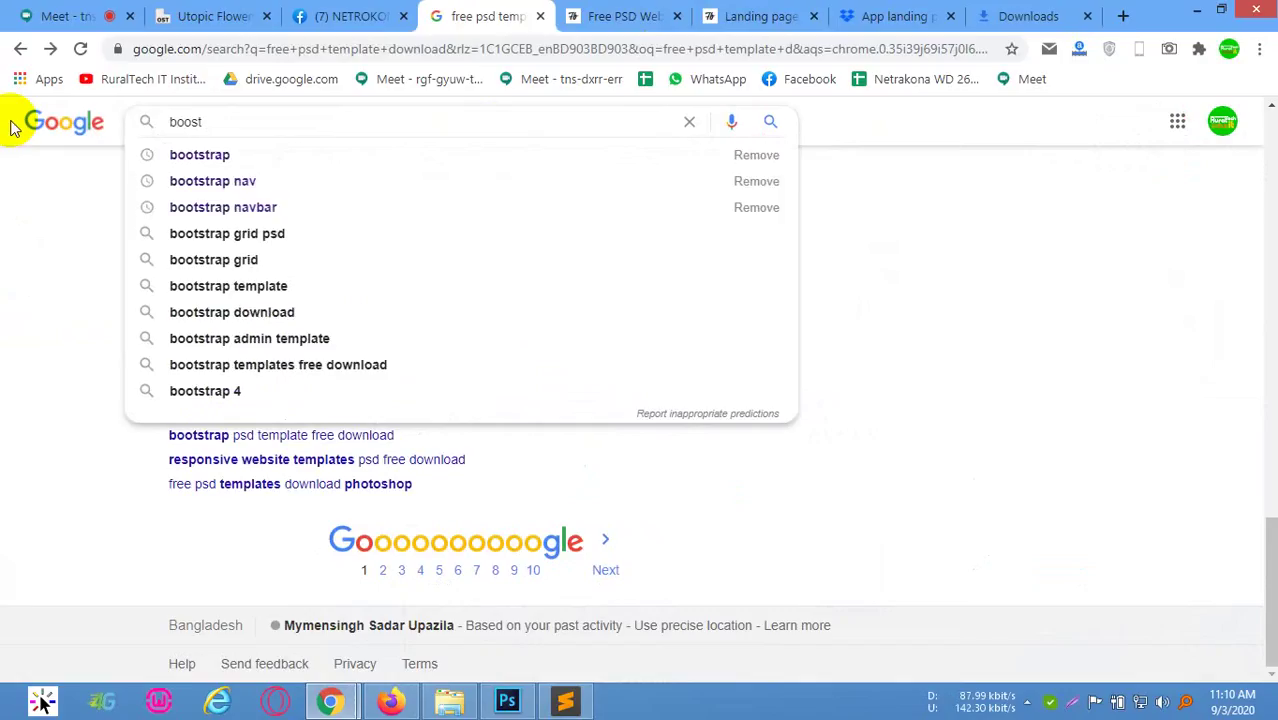
type("booststrap cs")
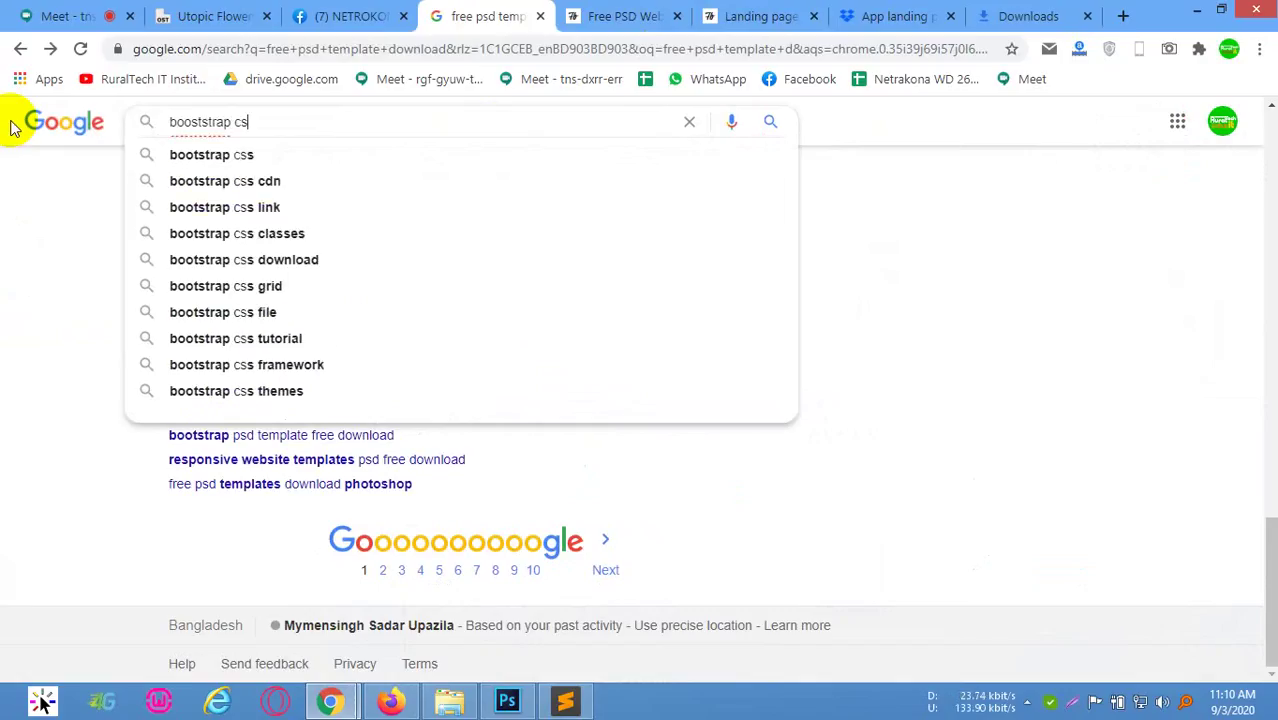
key("BackSpace")
type("dn")
key("Return")
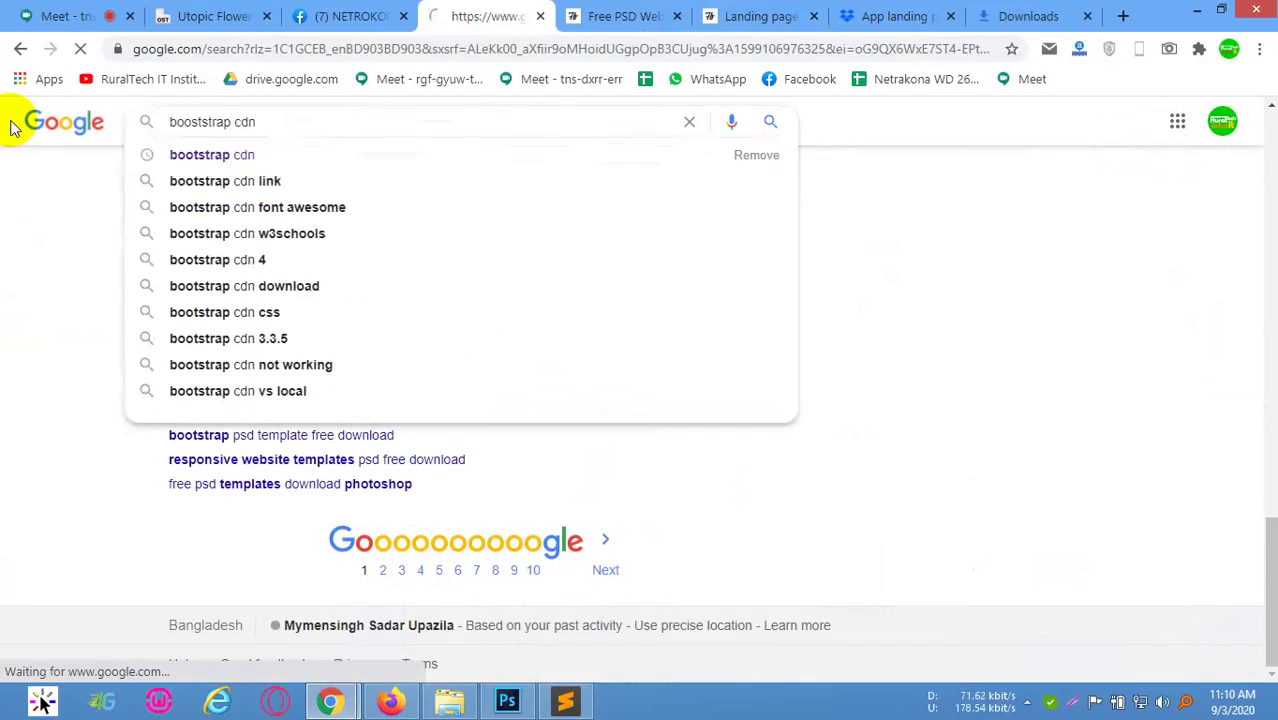
Open the W3Schools Bootstrap Get Started result in a new tab and find the MaxCDN links
scroll(270, 375, "down", 3)
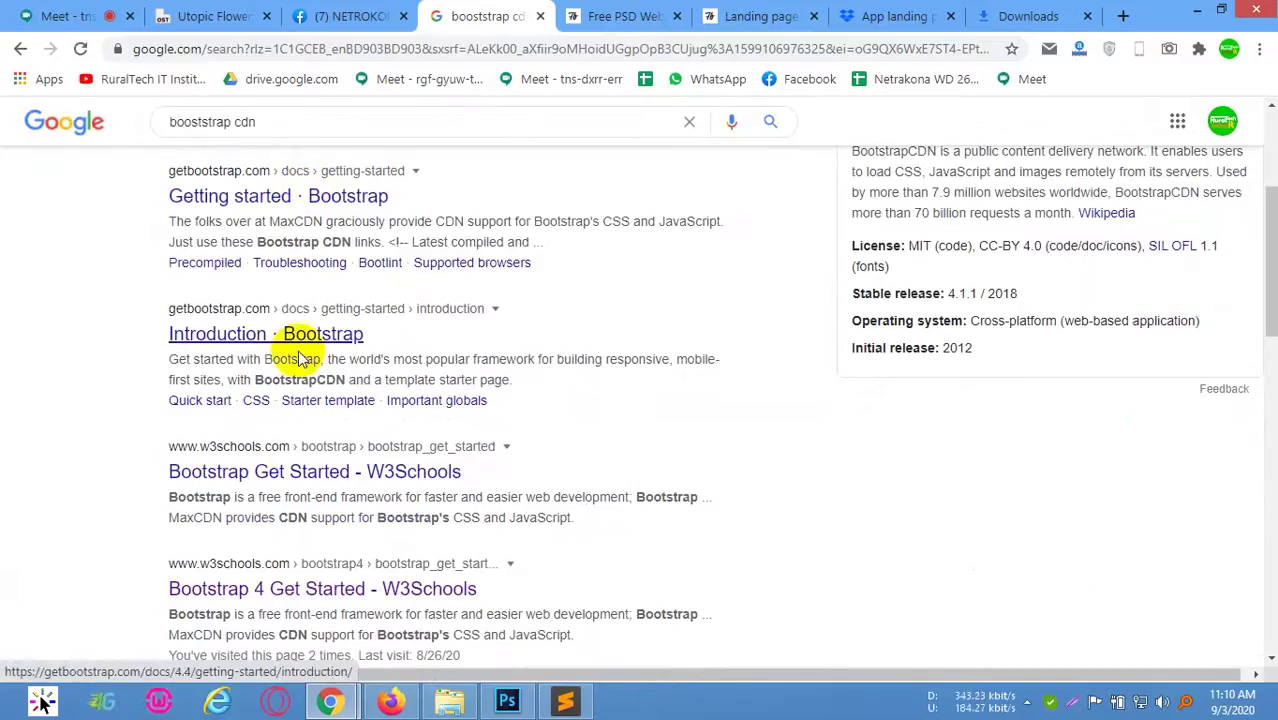
middle_click(297, 471)
left_click(555, 16)
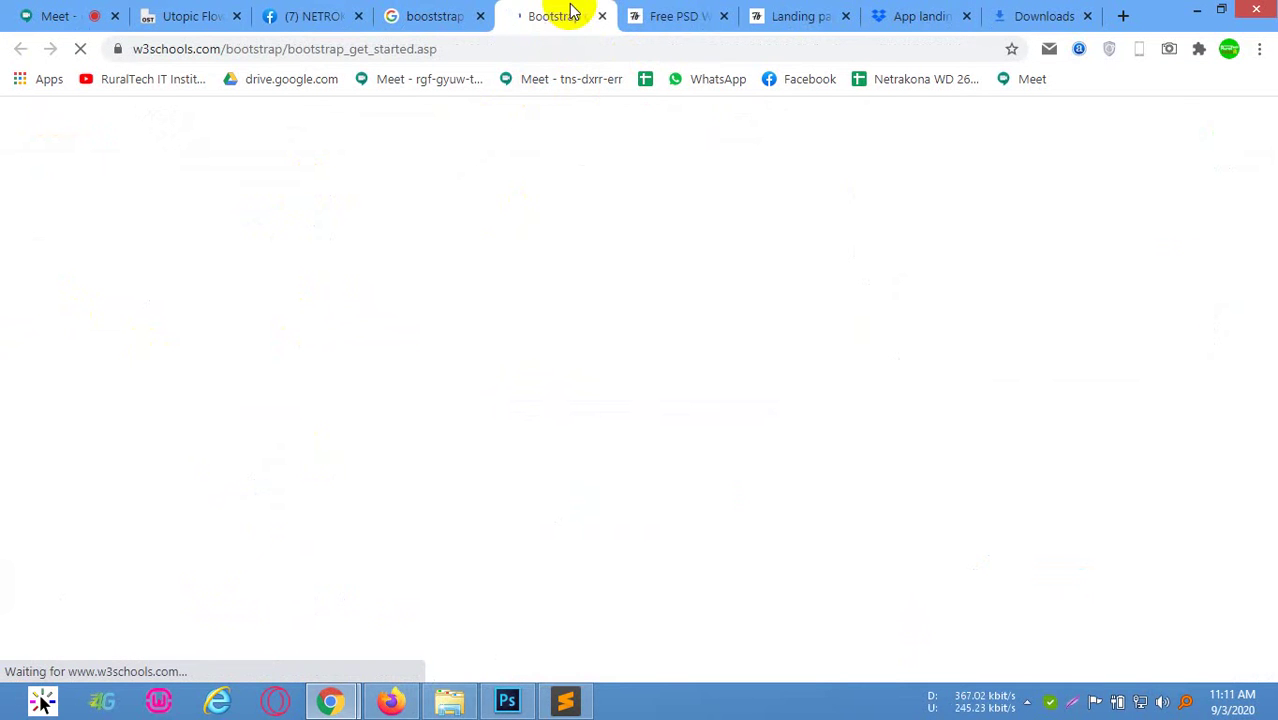
left_click(20, 12)
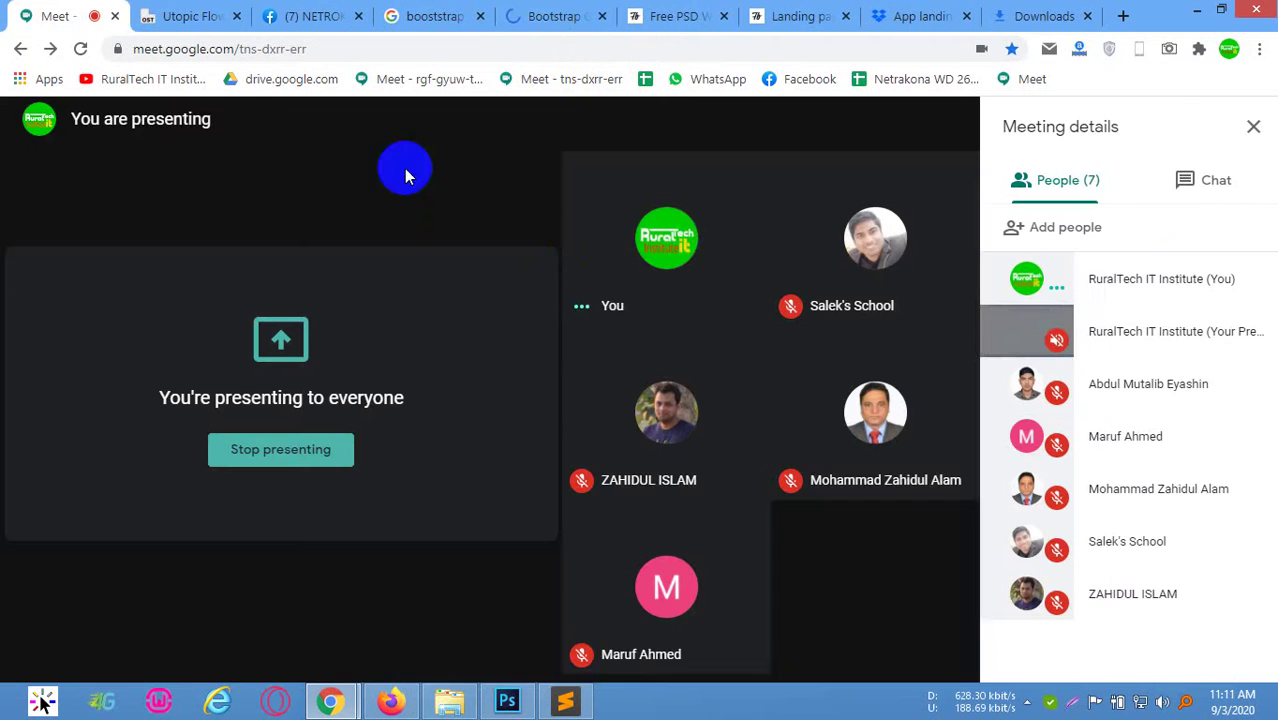
left_click(530, 16)
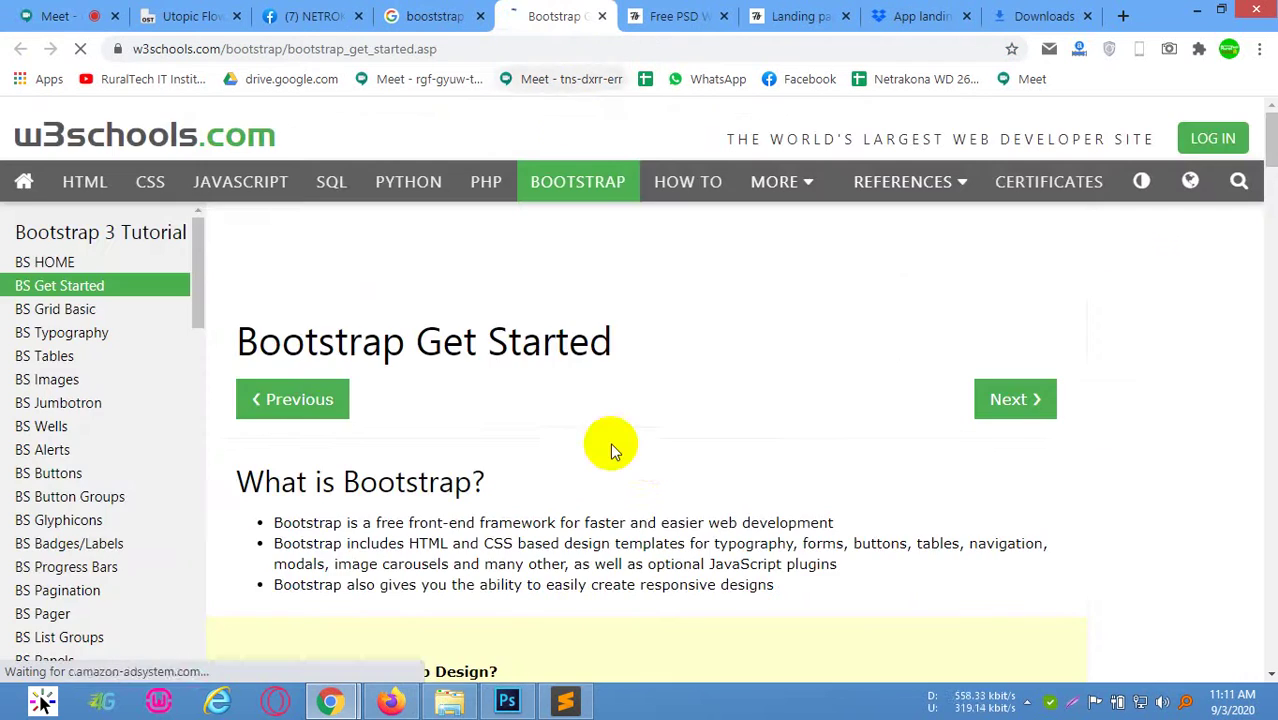
scroll(647, 459, "down", 20)
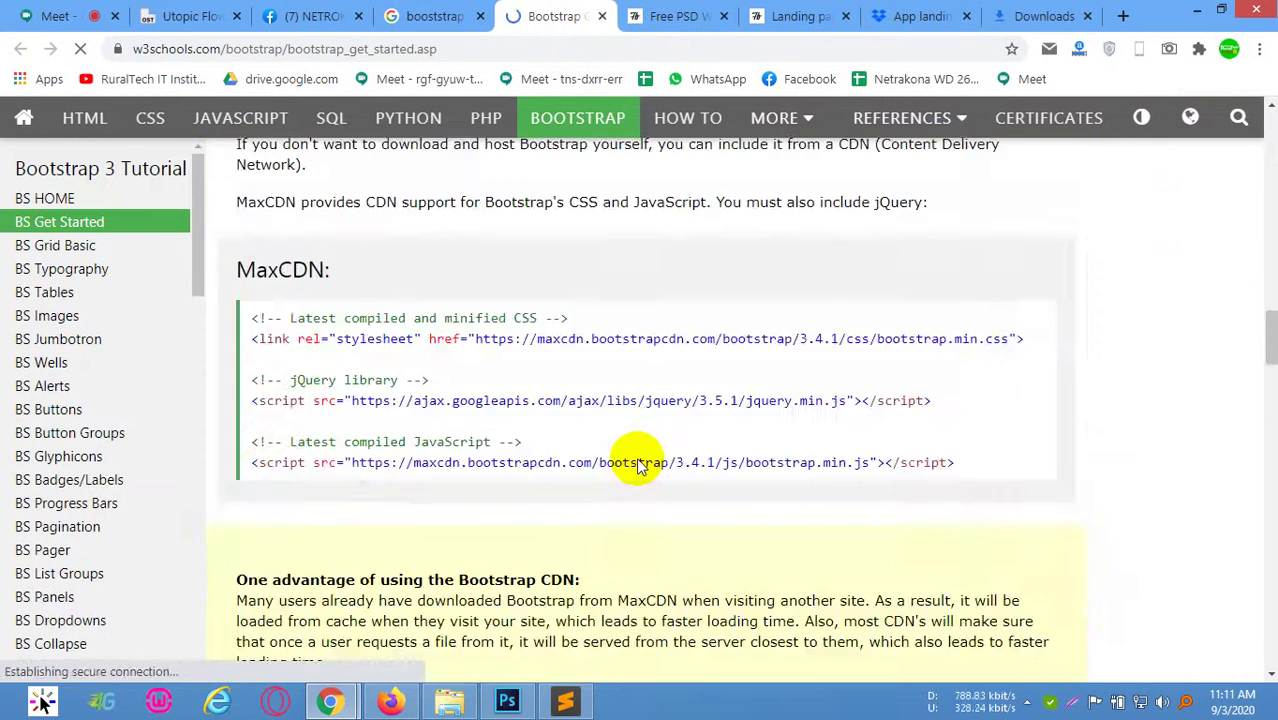
scroll(636, 457, "up", 4)
Open the jQuery 3.5.1 jquery.min.js address from the MaxCDN code in a new tab and copy the whole script
mouse_move(846, 400)
left_mouse_down()
mouse_move(342, 385)
mouse_move(349, 403)
mouse_move(876, 400)
mouse_move(847, 400)
left_mouse_up()
left_click(350, 415)
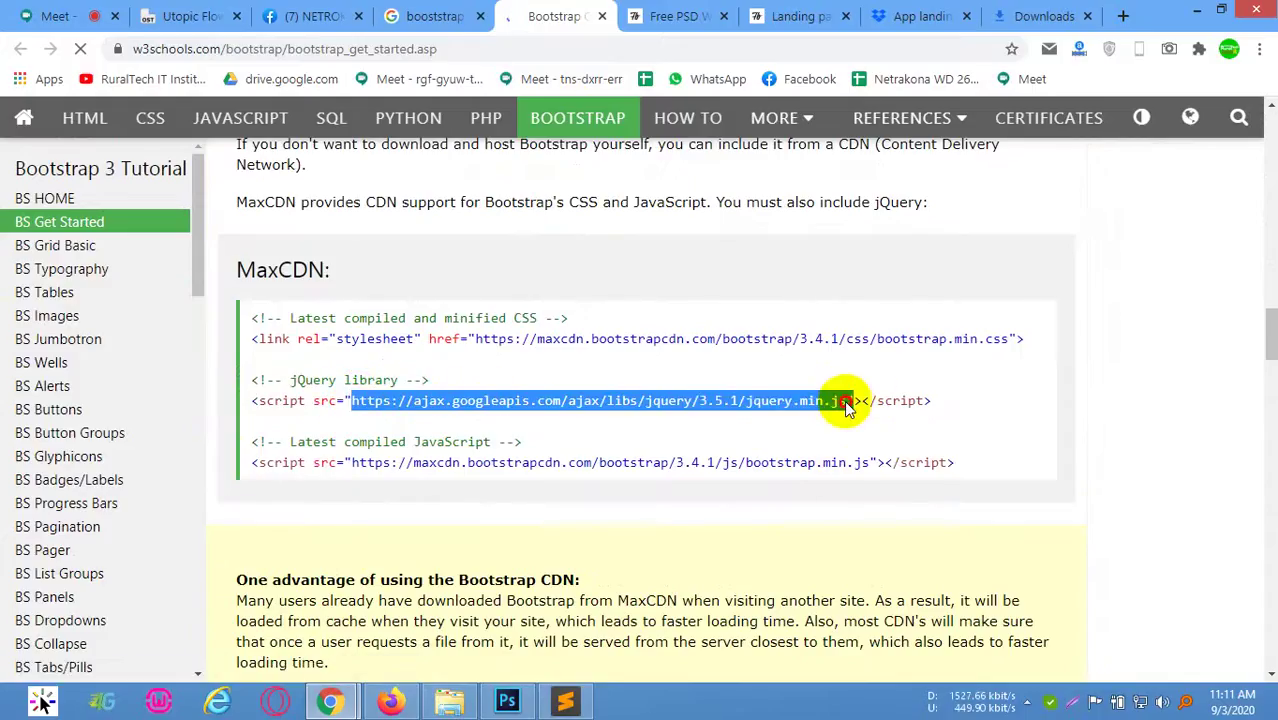
right_click(838, 400)
left_click(884, 432)
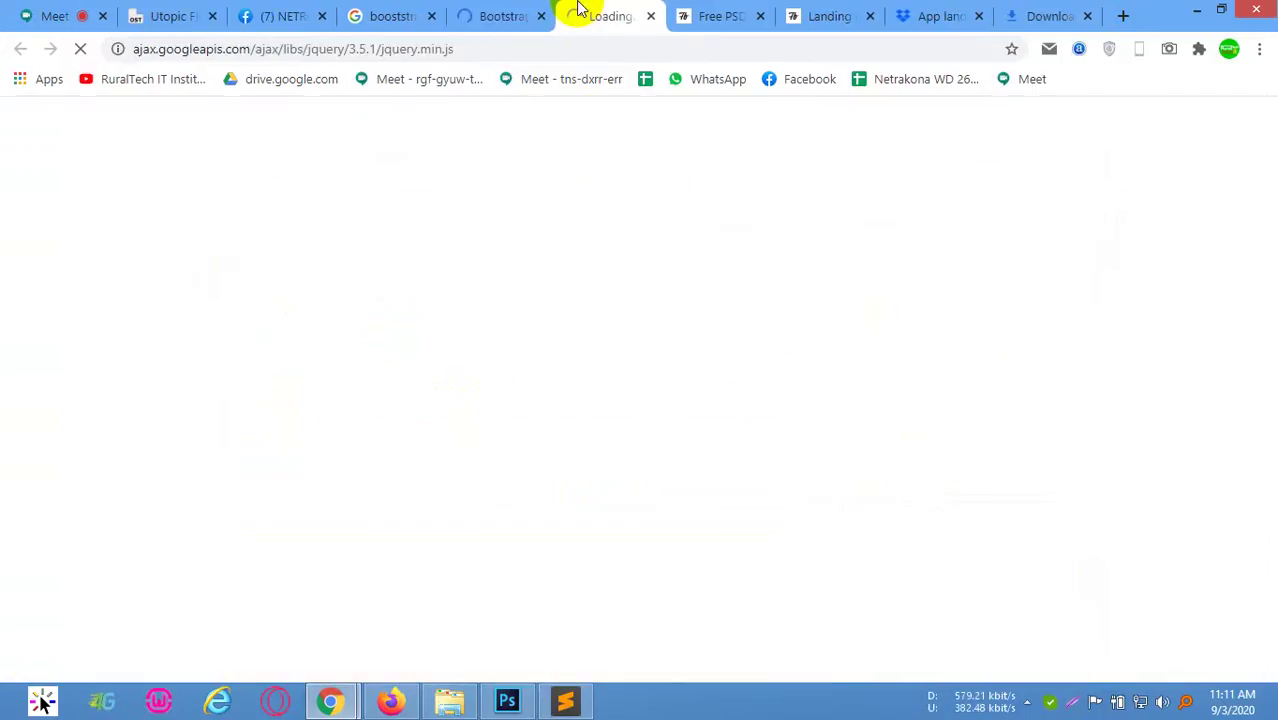
key("ctrl+a")
key("ctrl+c")
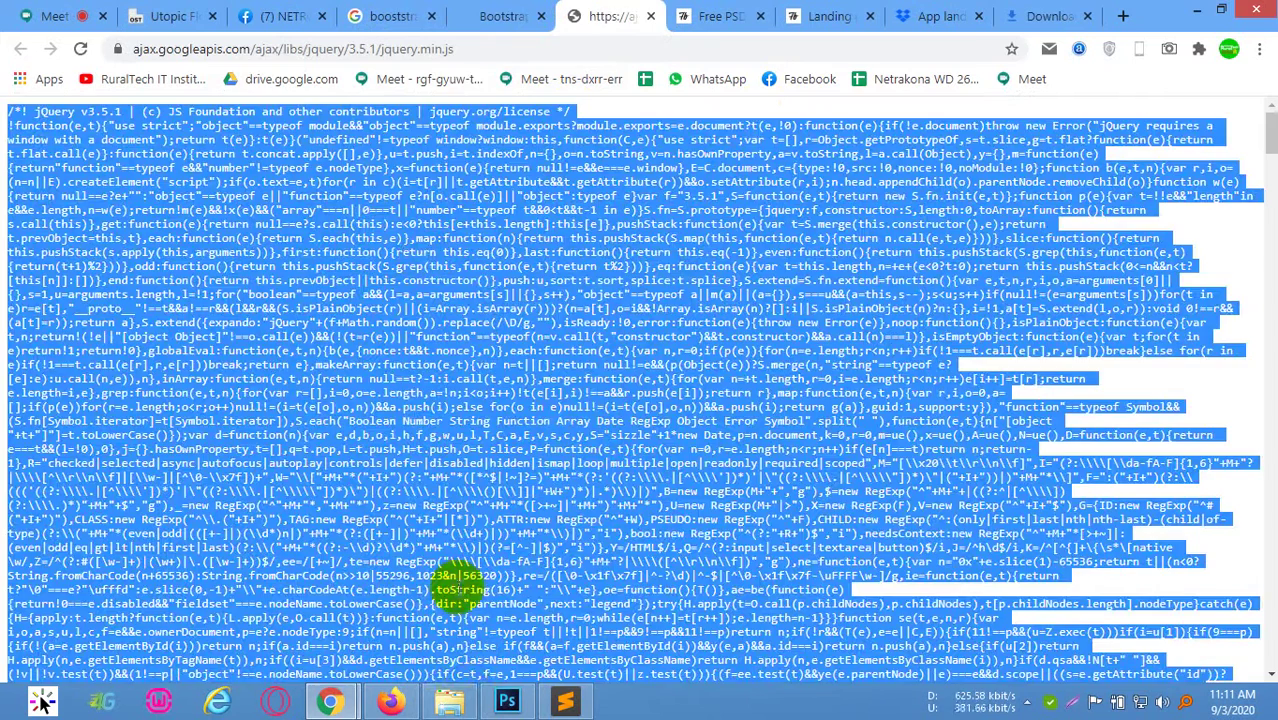
Create a text document in the project's js folder and name it jquery.min.js, accepting the extension change
left_click(473, 703)
right_click(485, 333)
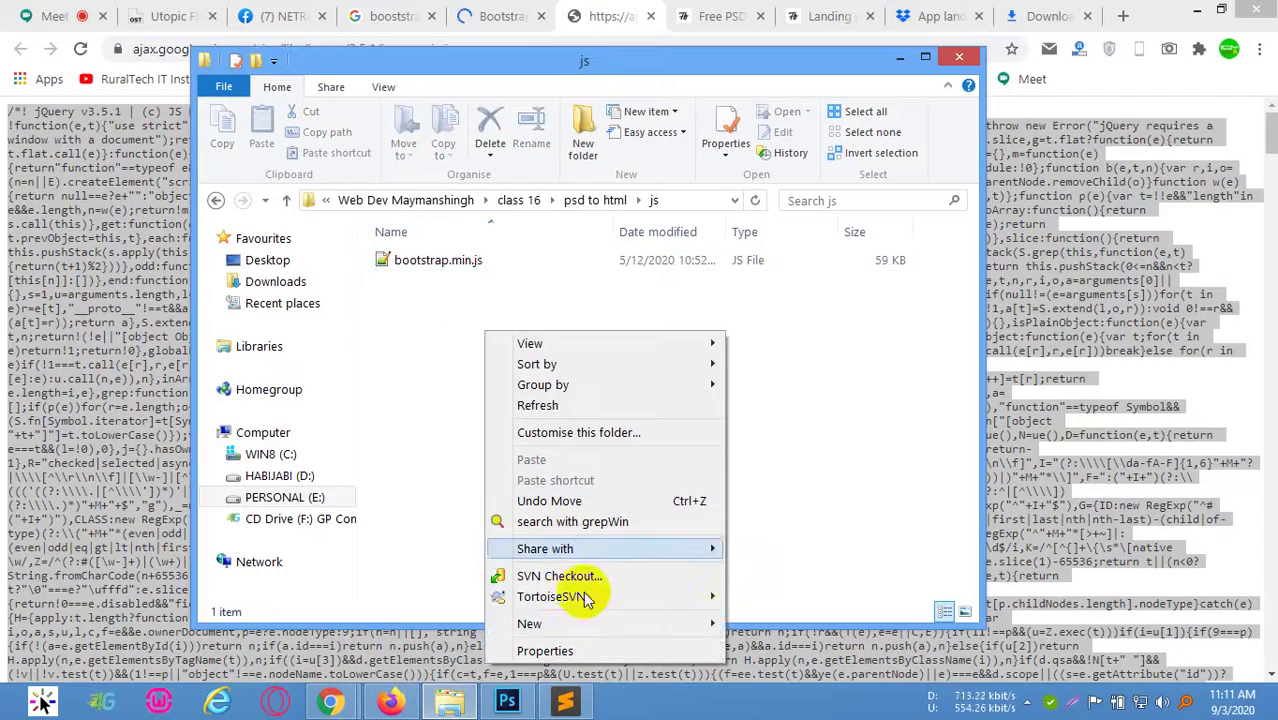
mouse_move(608, 624)
left_click(765, 582)
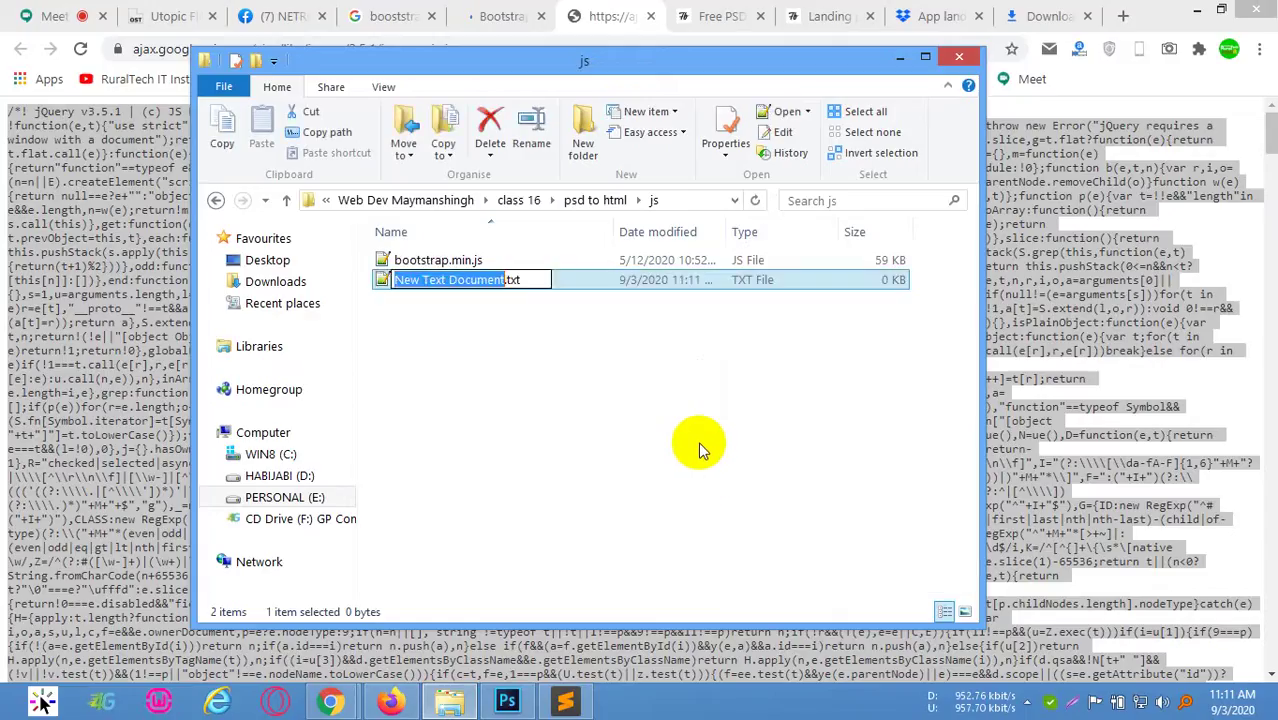
type("jq")
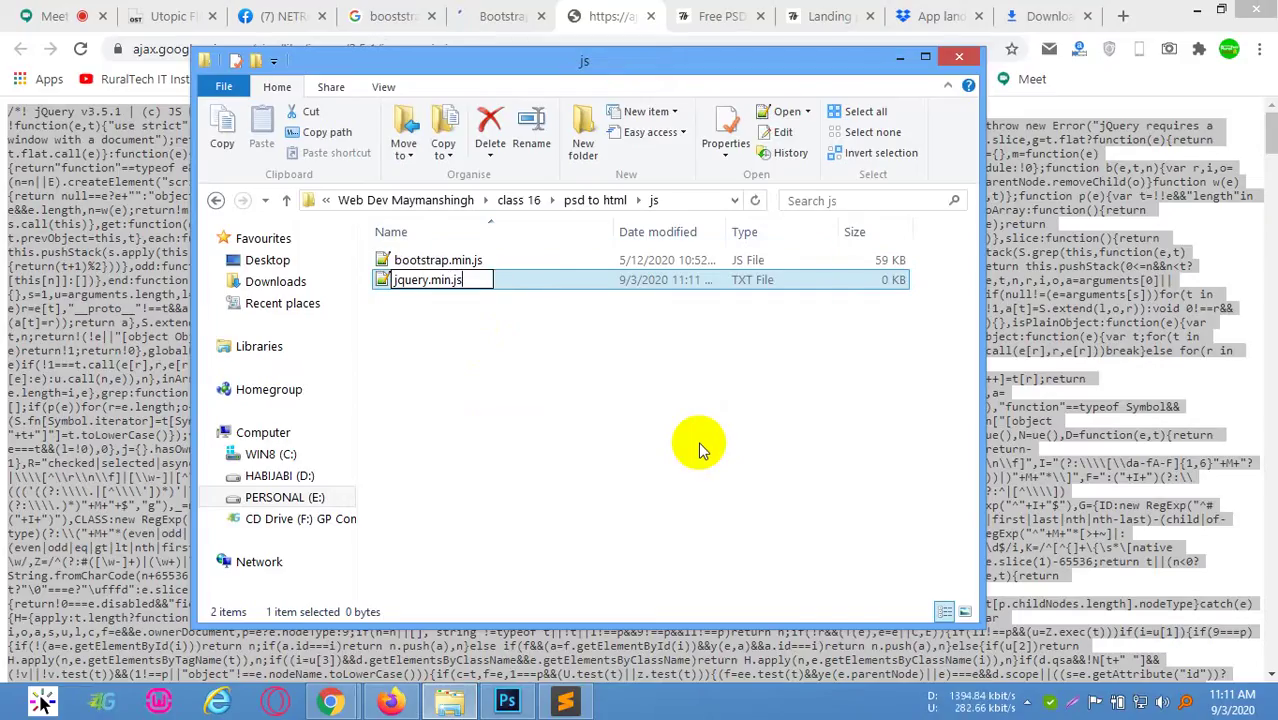
type("uery.min.js")
key("Return")
key("Return")
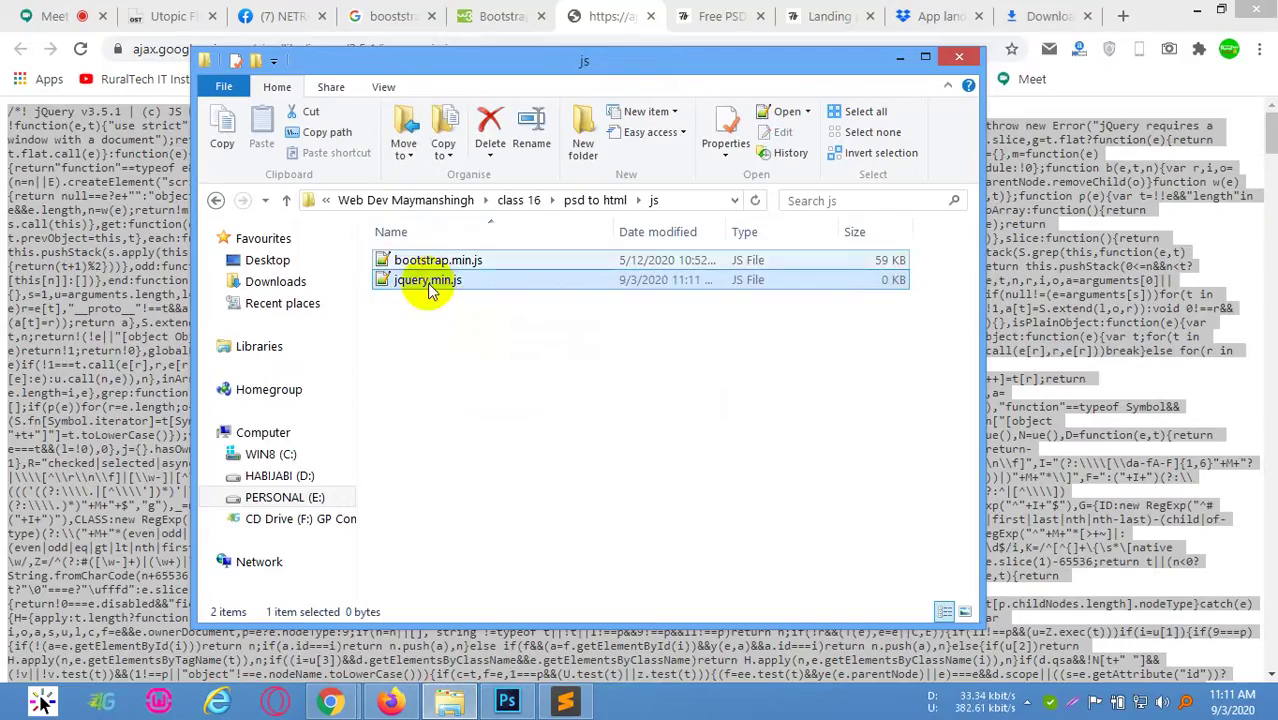
Open jquery.min.js in Notepad++, paste the copied jQuery code, and save the file
double_click(482, 283)
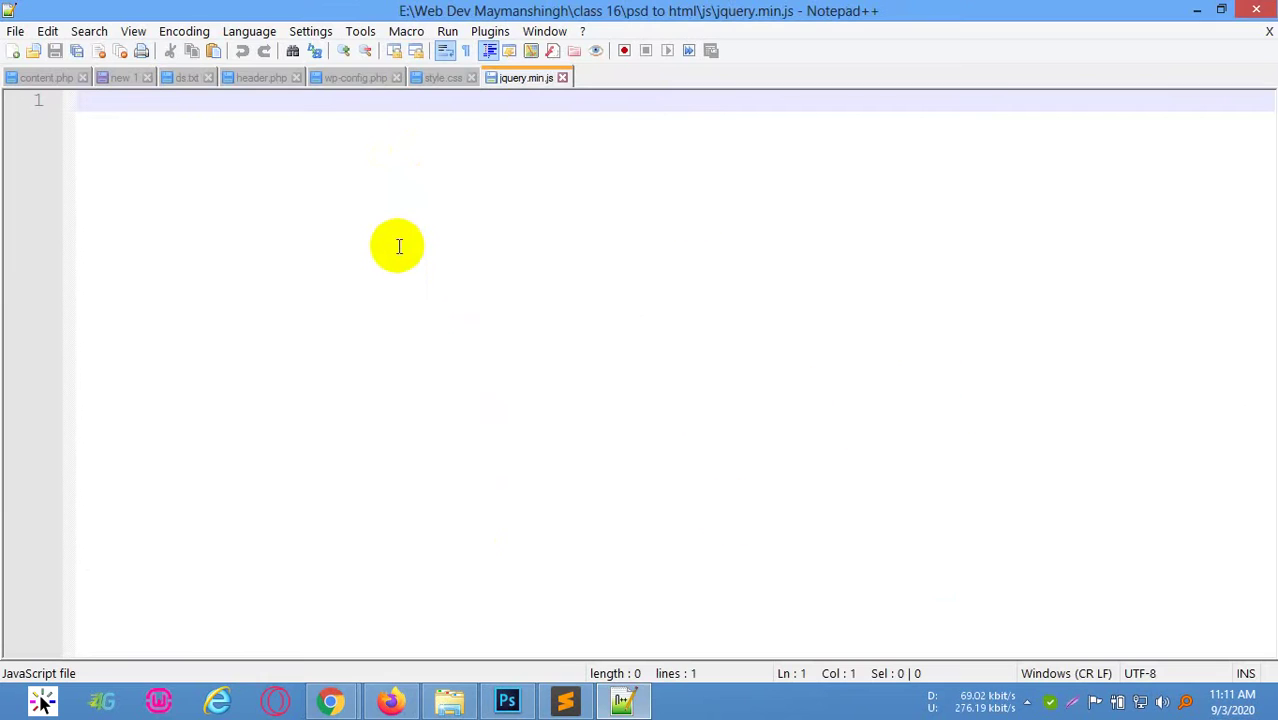
key("ctrl+v")
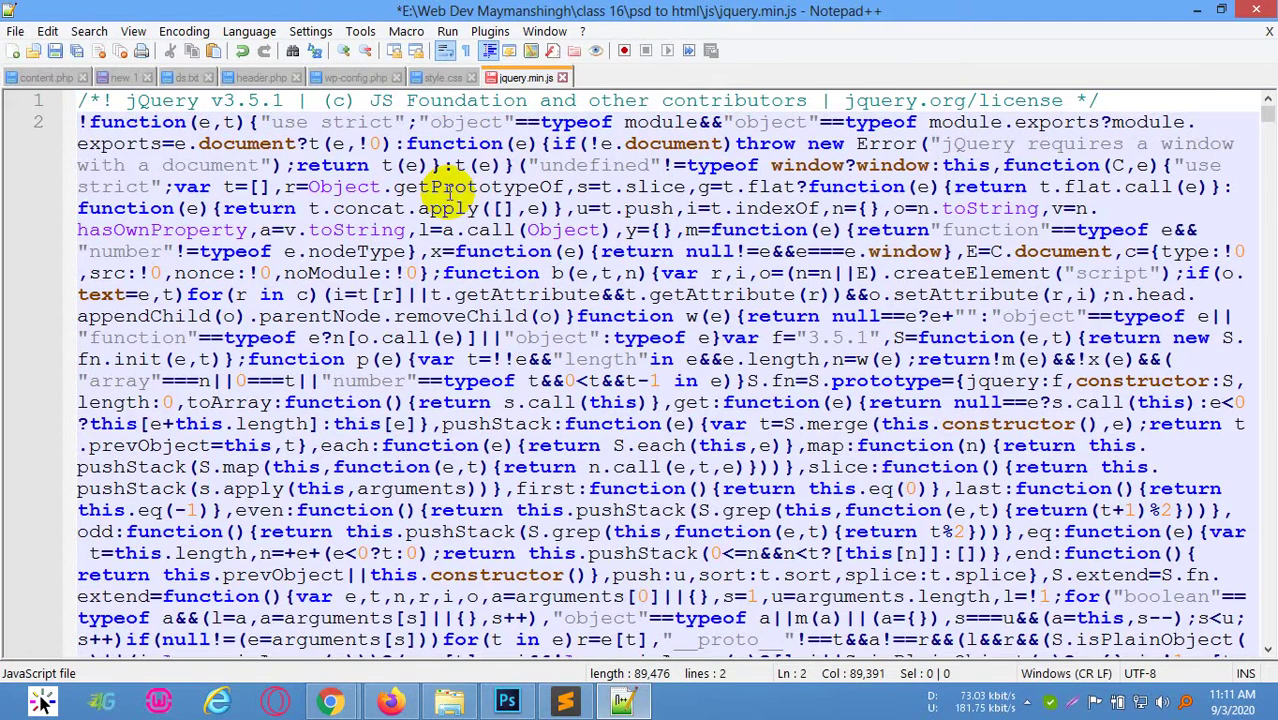
key("ctrl+s")
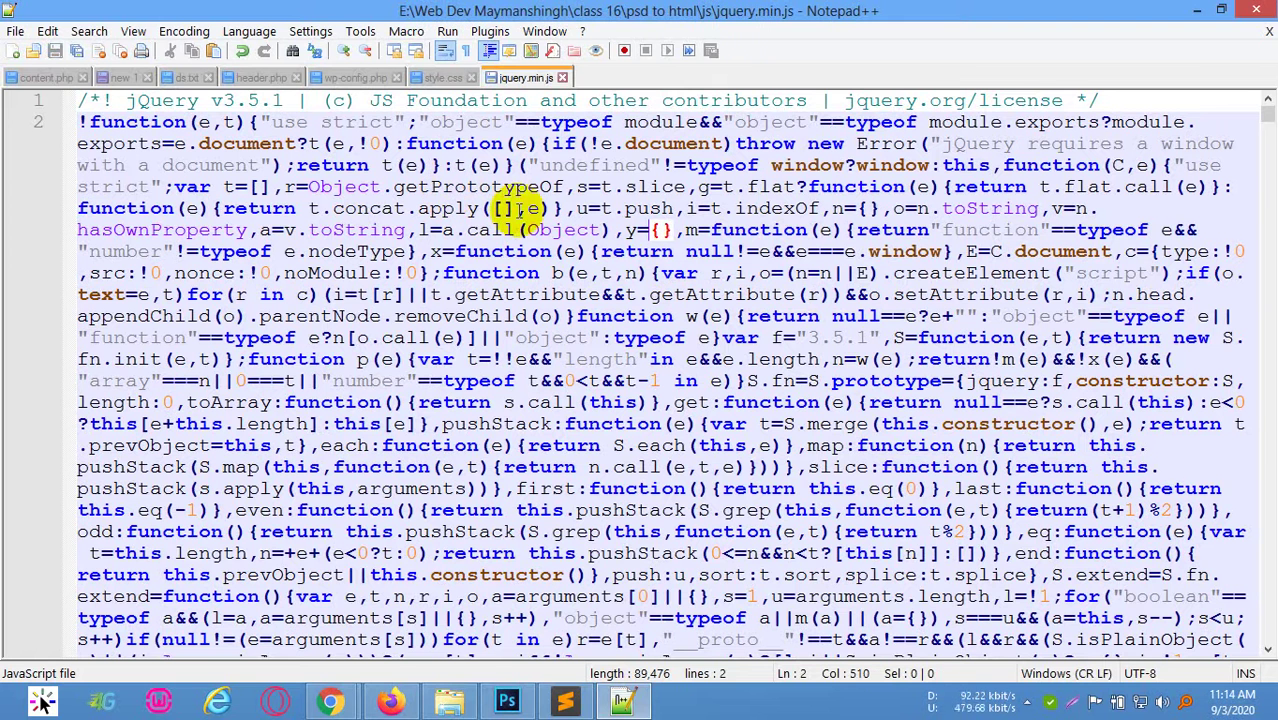
left_click(554, 196)
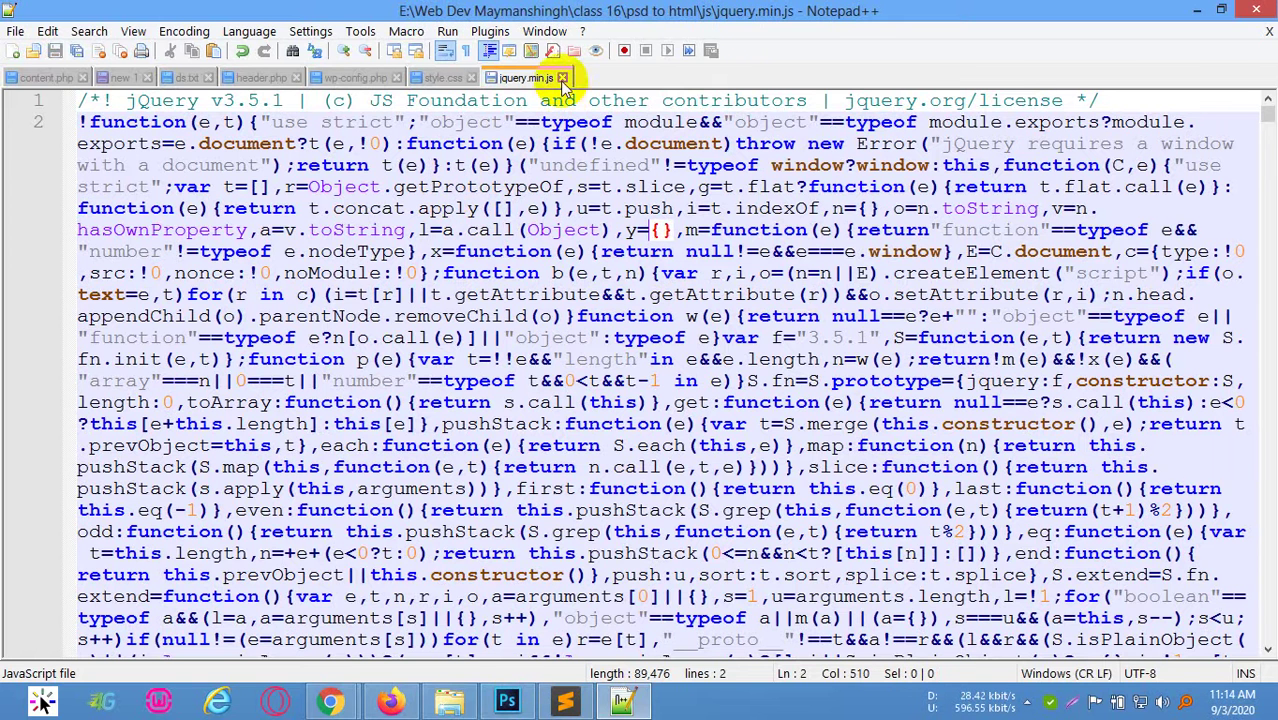
Create a text document named popper.min.js in the project's js folder and open it for editing
left_click(443, 708)
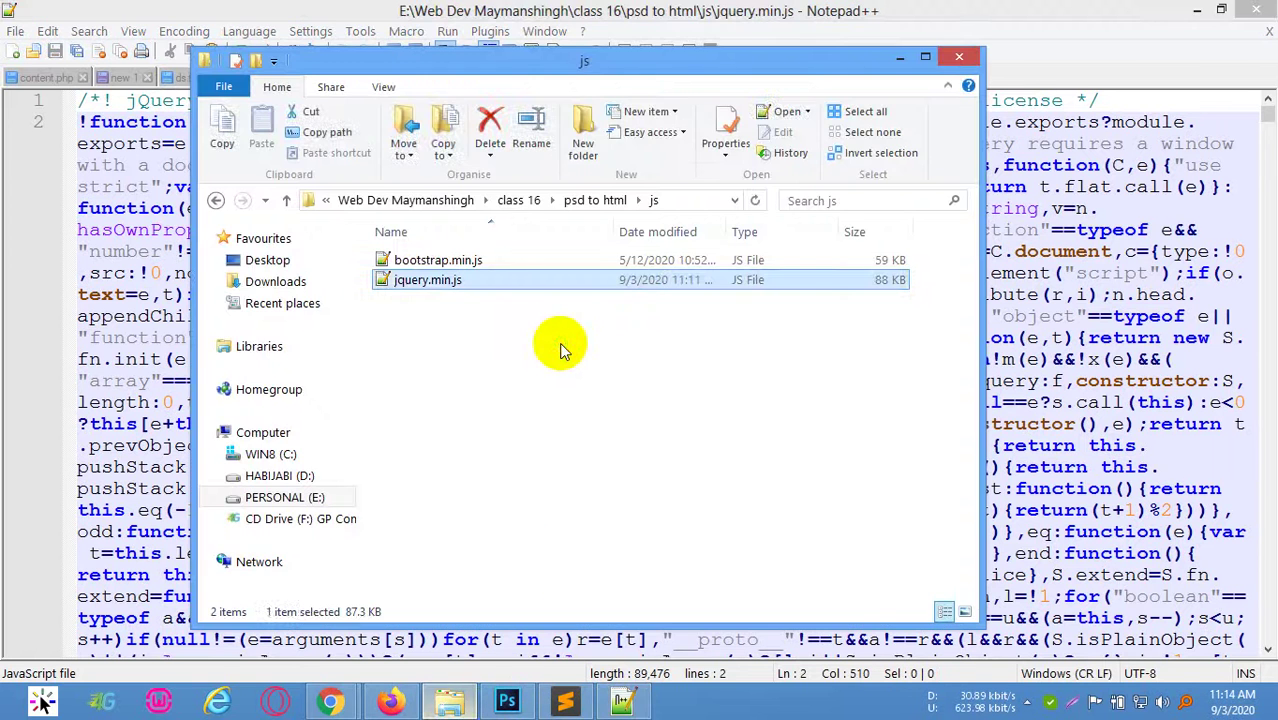
right_click(436, 348)
mouse_move(548, 645)
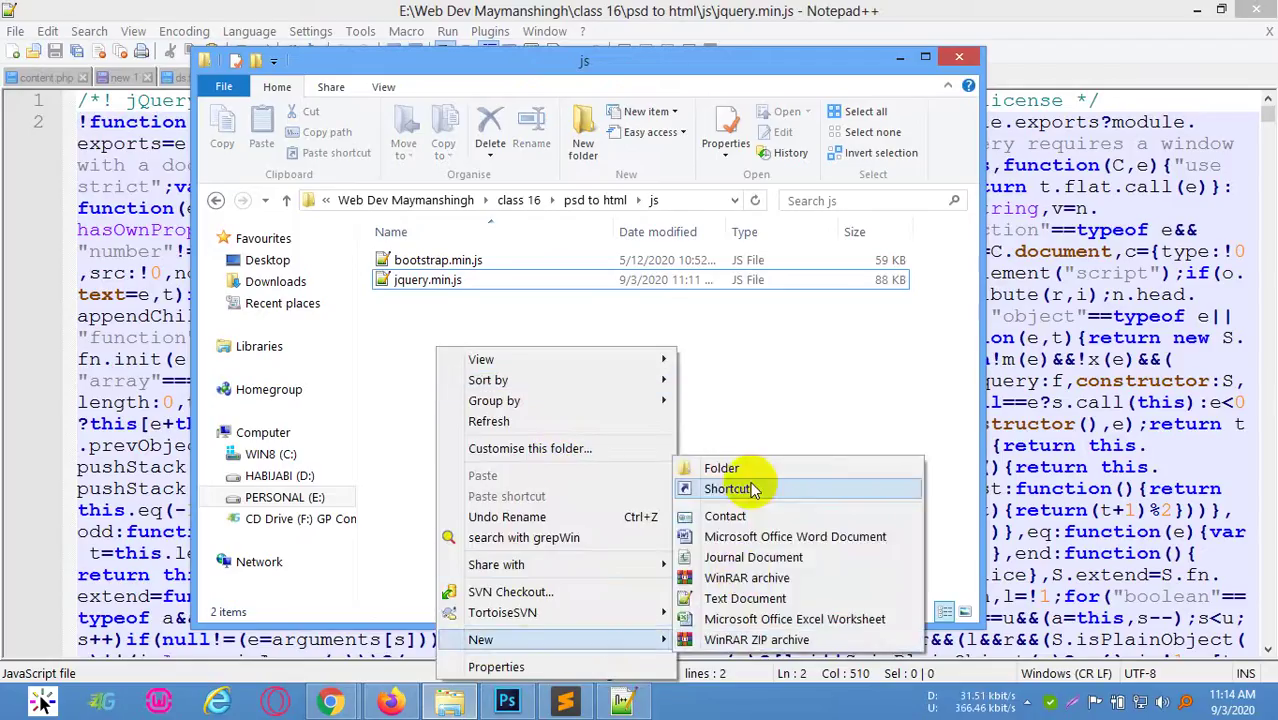
left_click(740, 598)
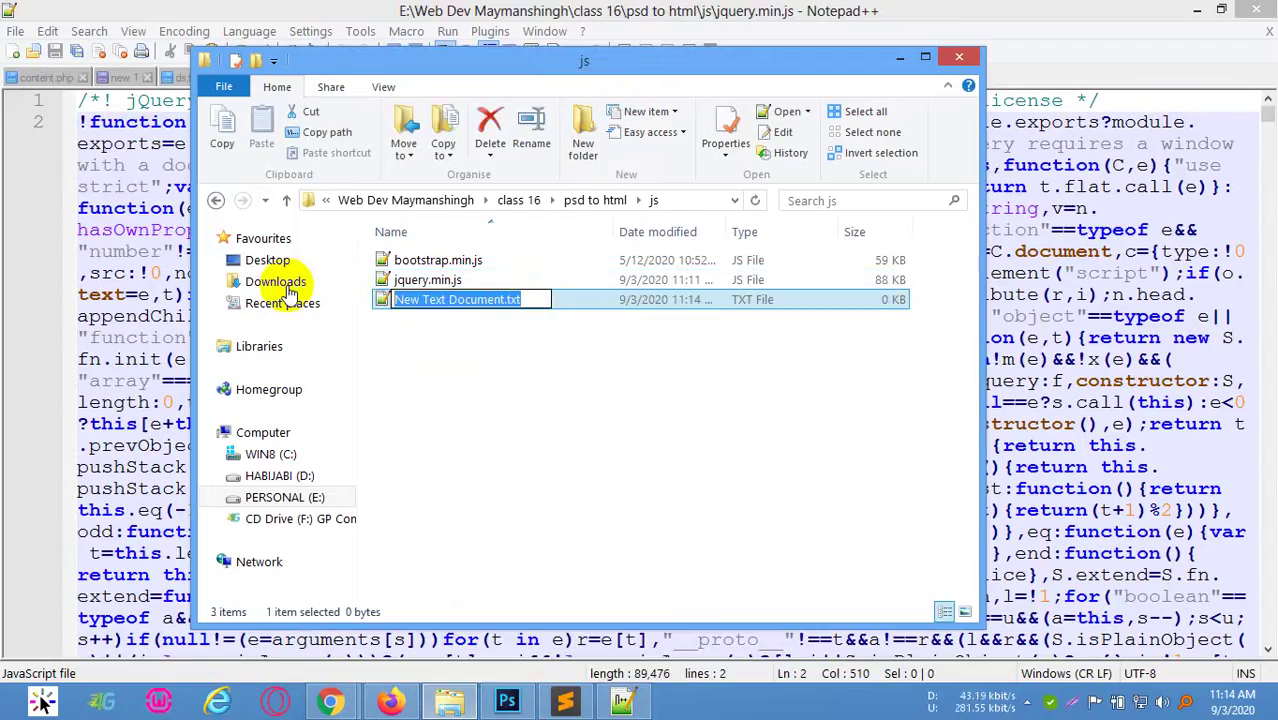
type("popper.min.js")
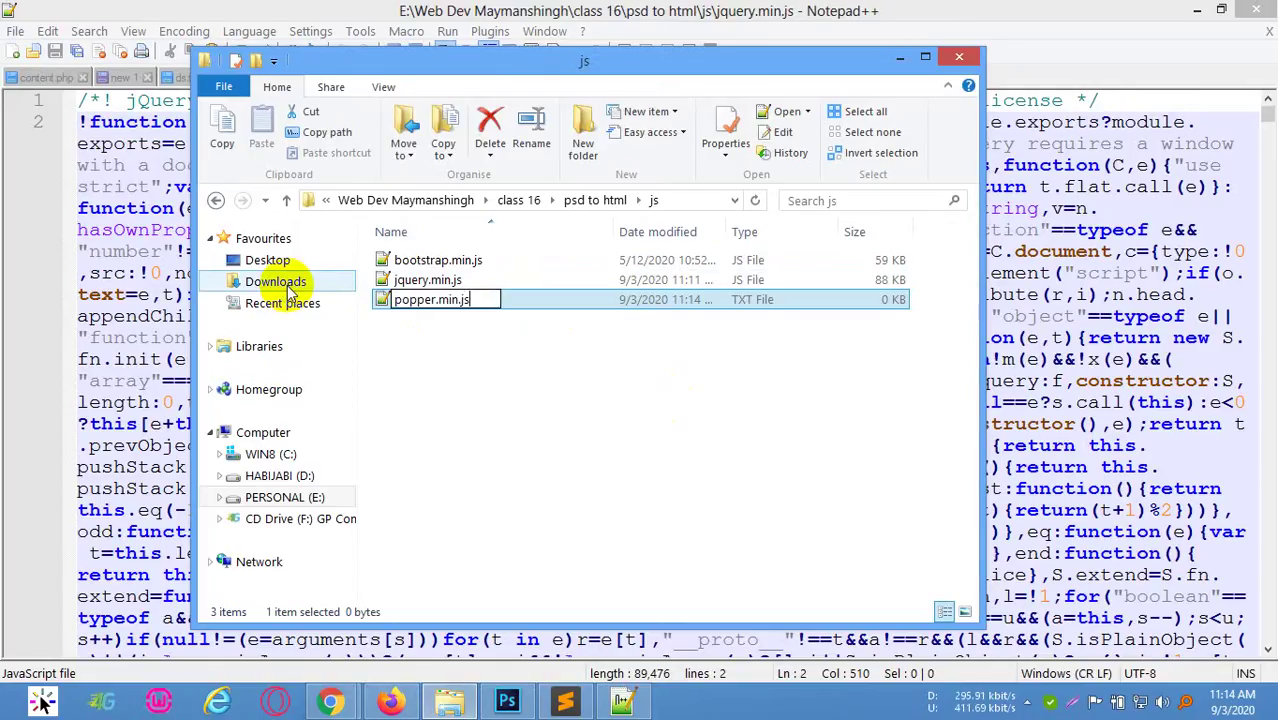
key("Return")
double_click(440, 300)
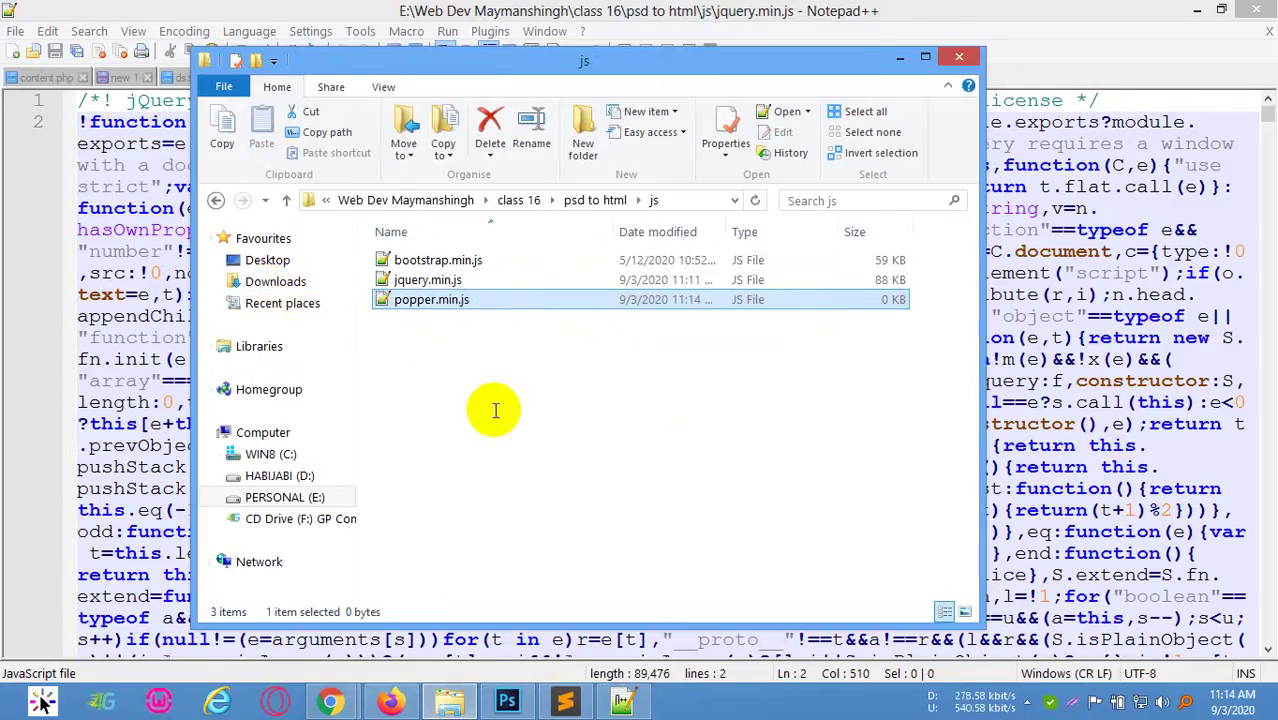
Check the MaxCDN script links on the W3Schools page, select the bootstrap.min.js address, and return to the js folder
mouse_move(330, 700)
left_click(316, 625)
key("ctrl+a")
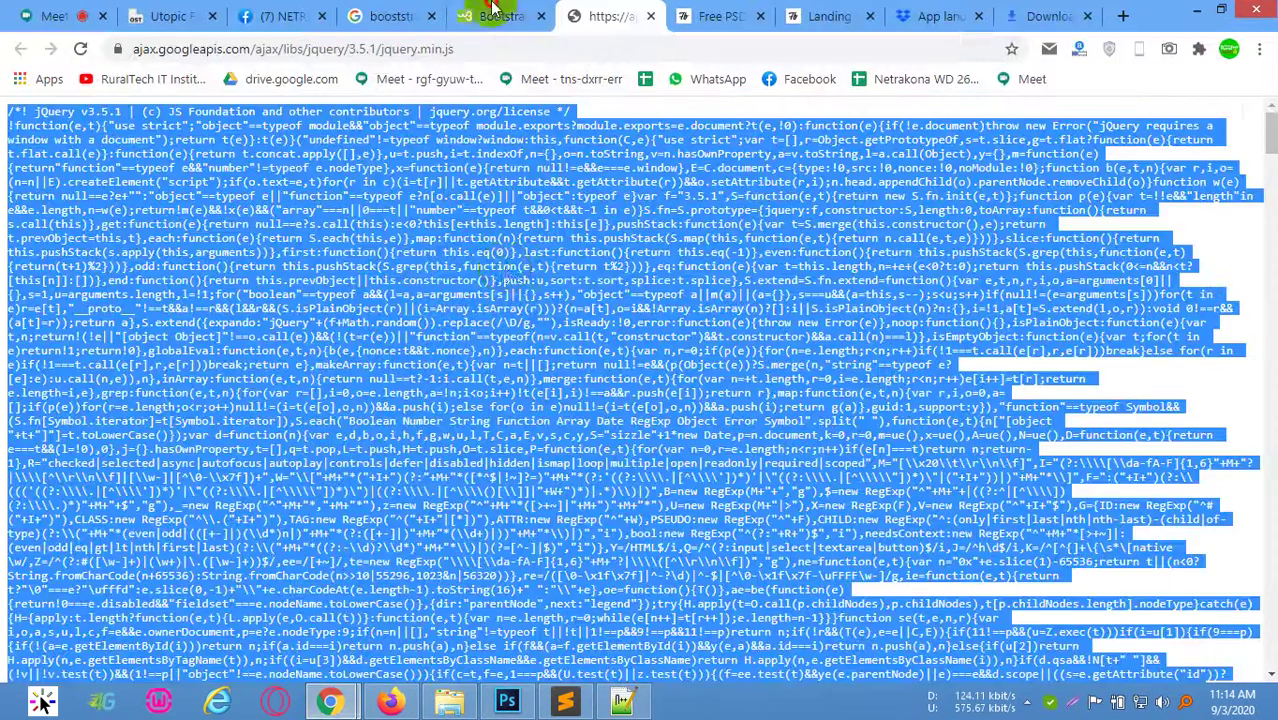
left_click(505, 16)
left_click(730, 380)
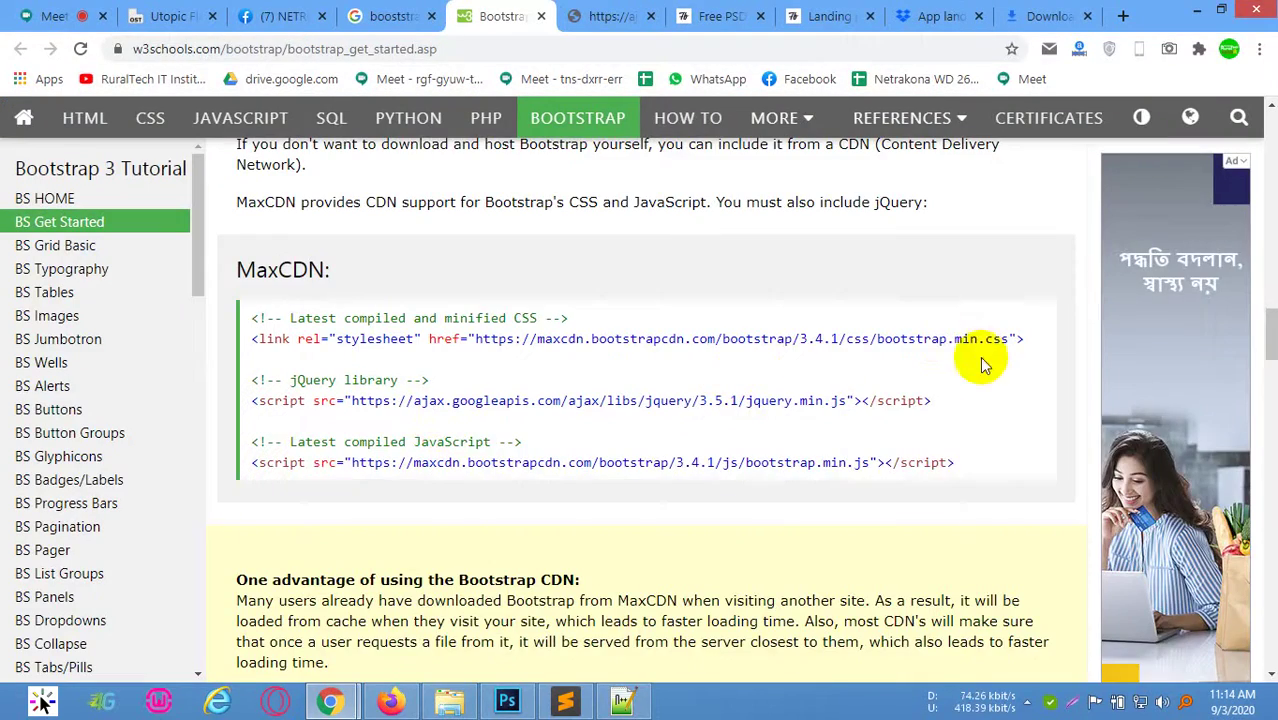
scroll(773, 413, "up", 1)
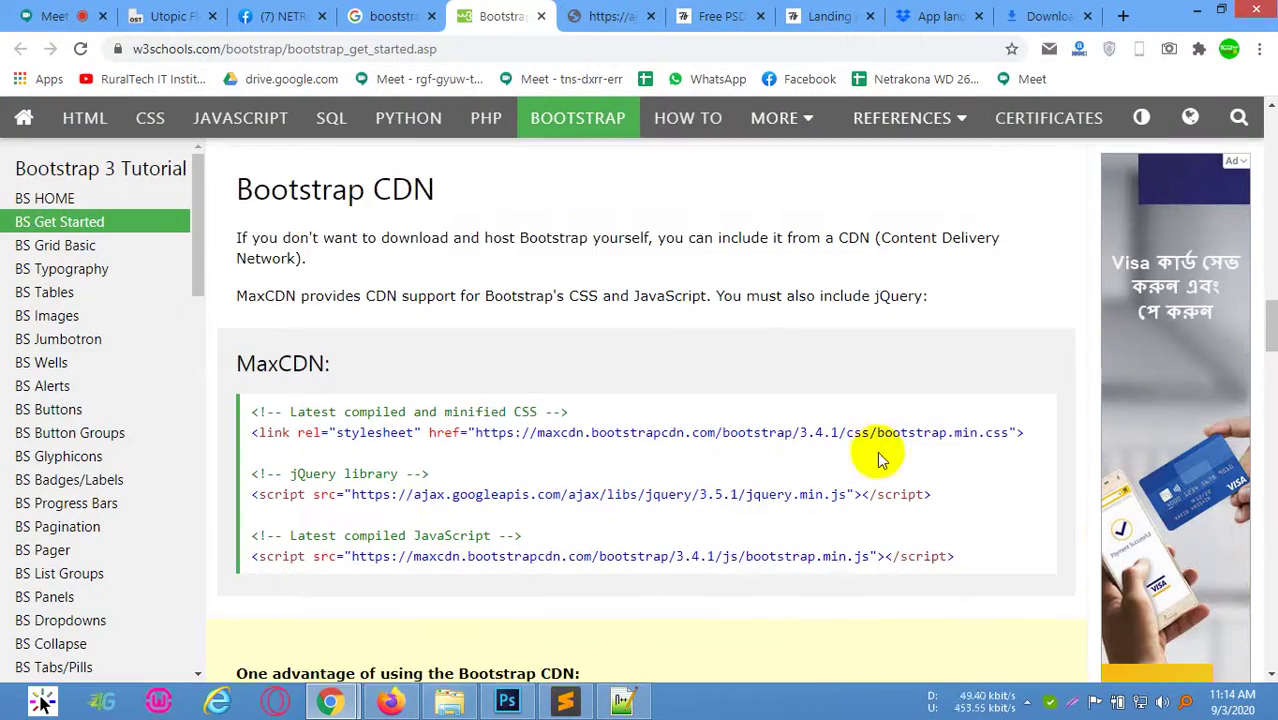
left_click_drag(868, 556, 353, 560)
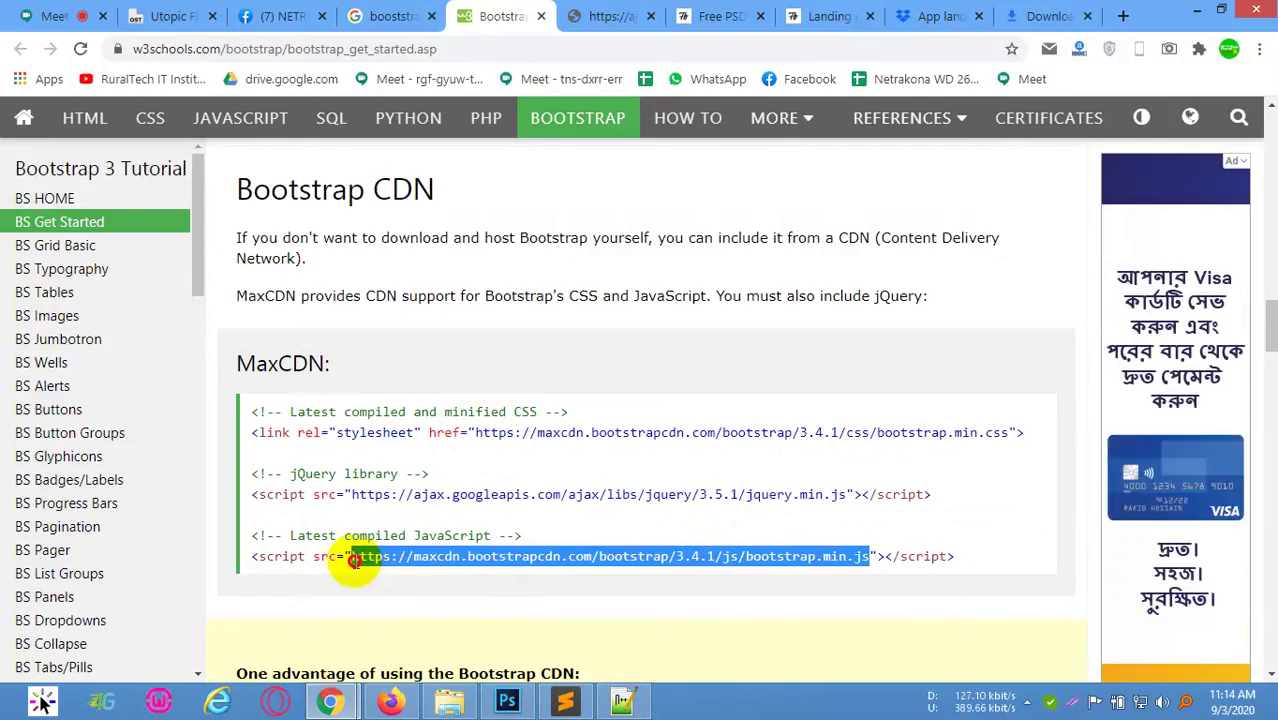
left_click(449, 702)
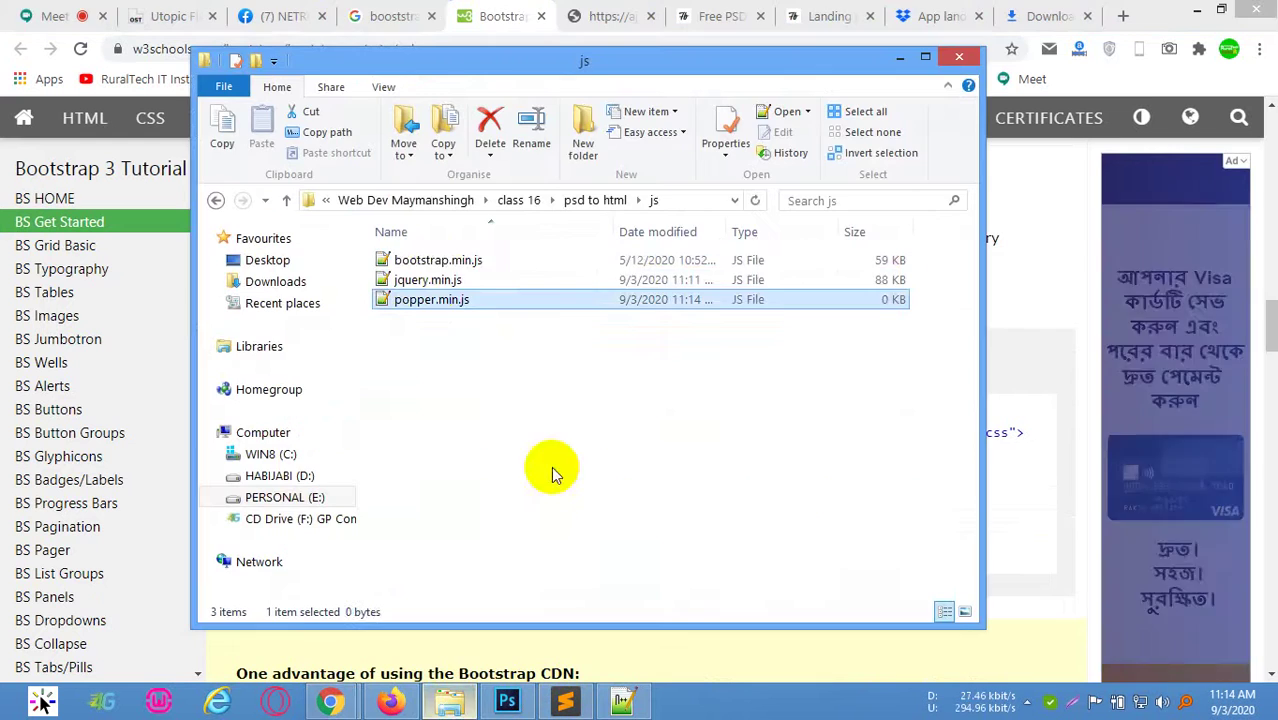
Open bootstrap.min.js from the js folder to check its version, and compare it with the CDN links on the W3Schools page
double_click(432, 261)
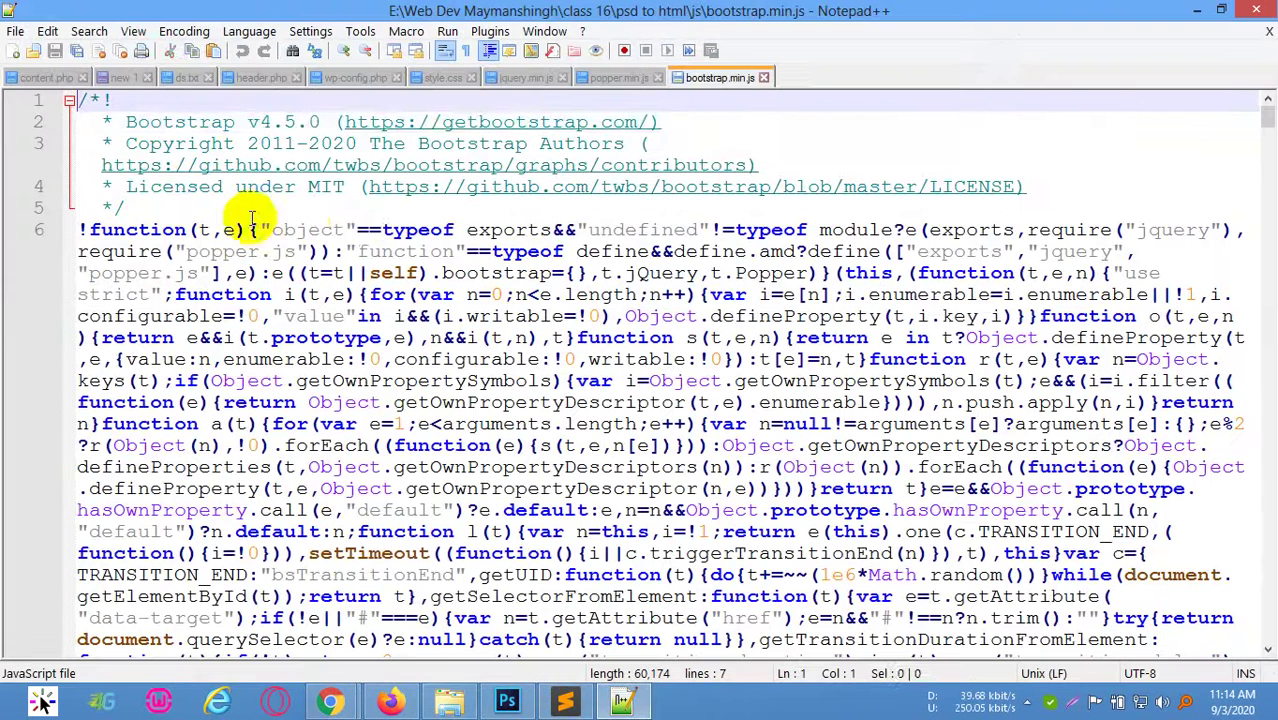
left_click_drag(247, 121, 294, 121)
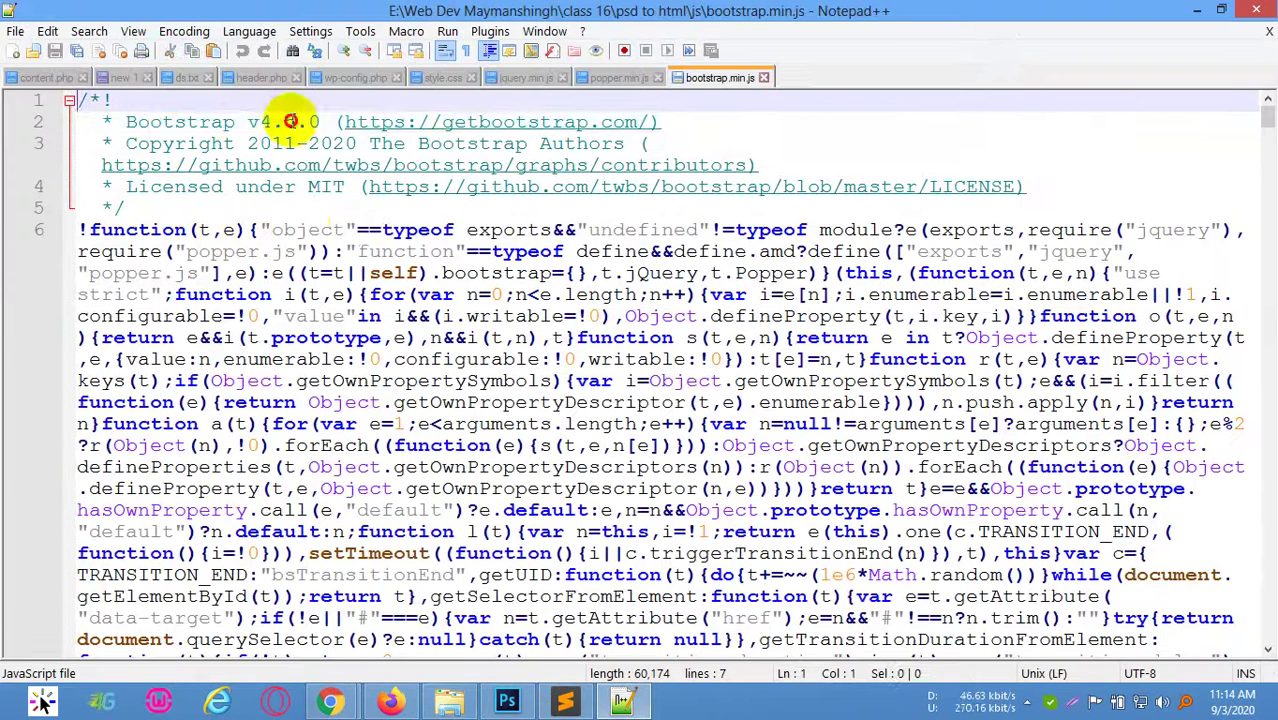
left_click(336, 703)
left_click(280, 616)
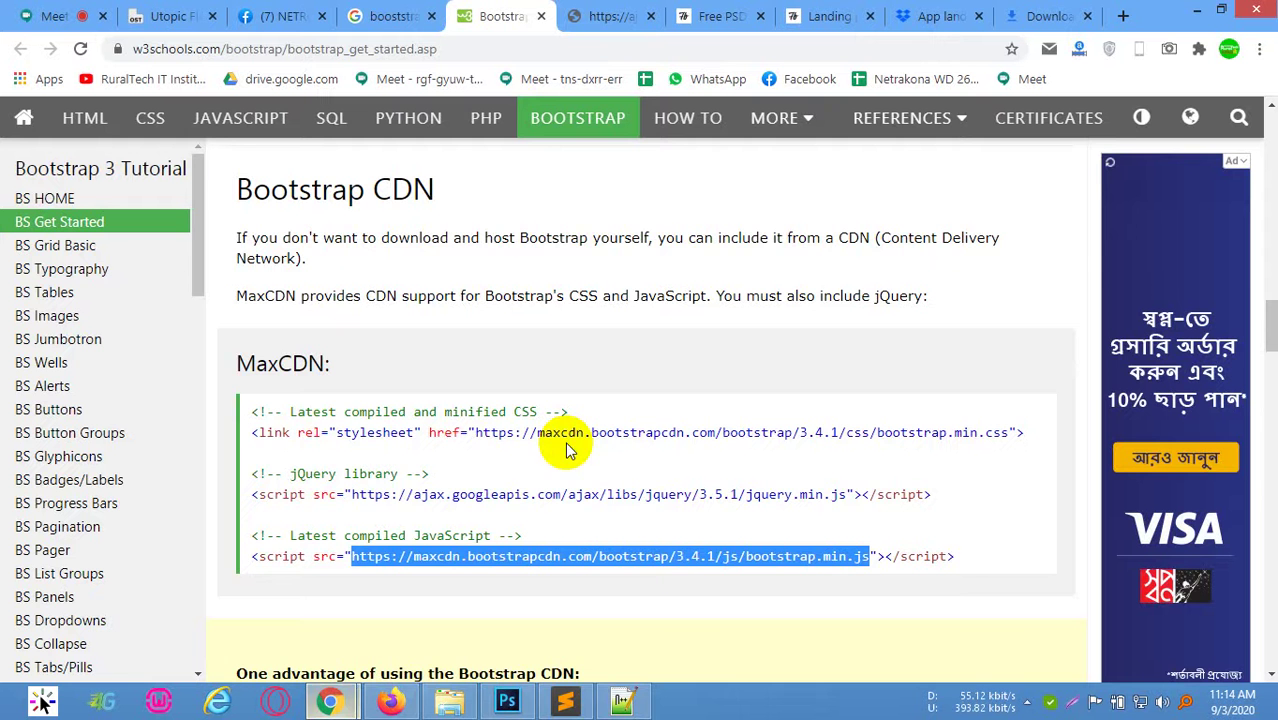
left_click(687, 559)
scroll(740, 350, "up", 4)
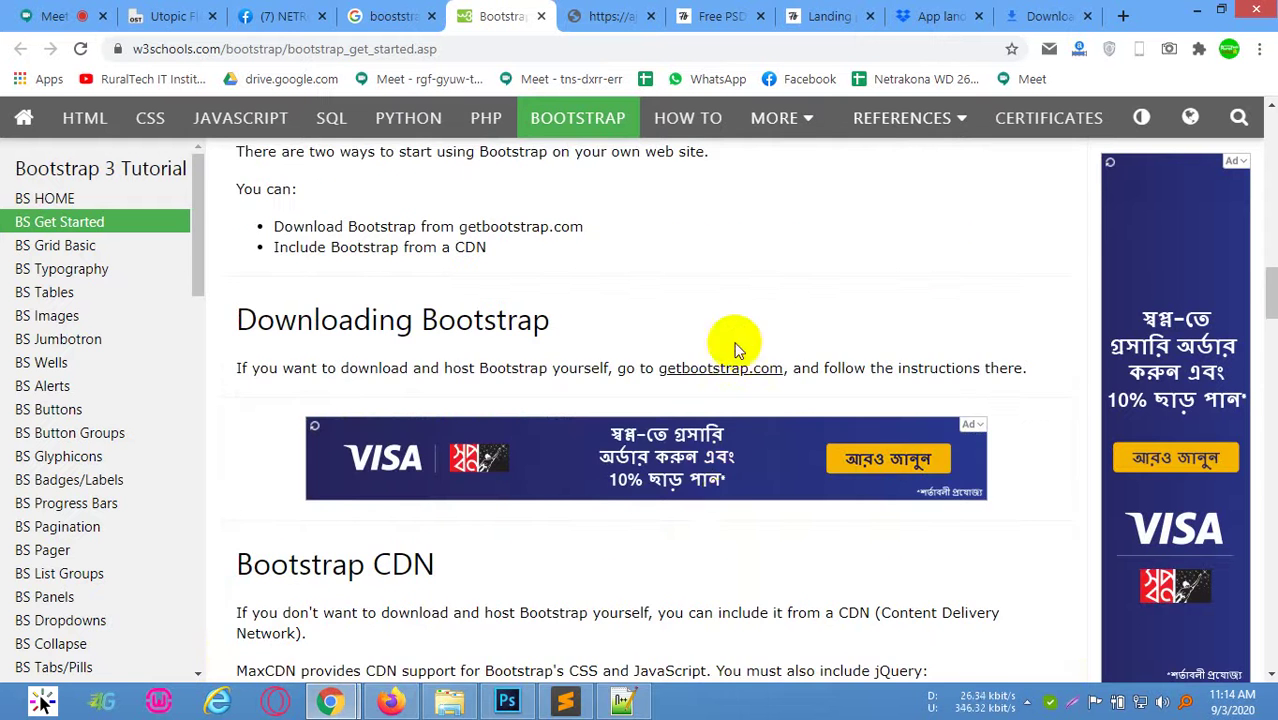
scroll(736, 342, "down", 4)
scroll(414, 448, "up", 6)
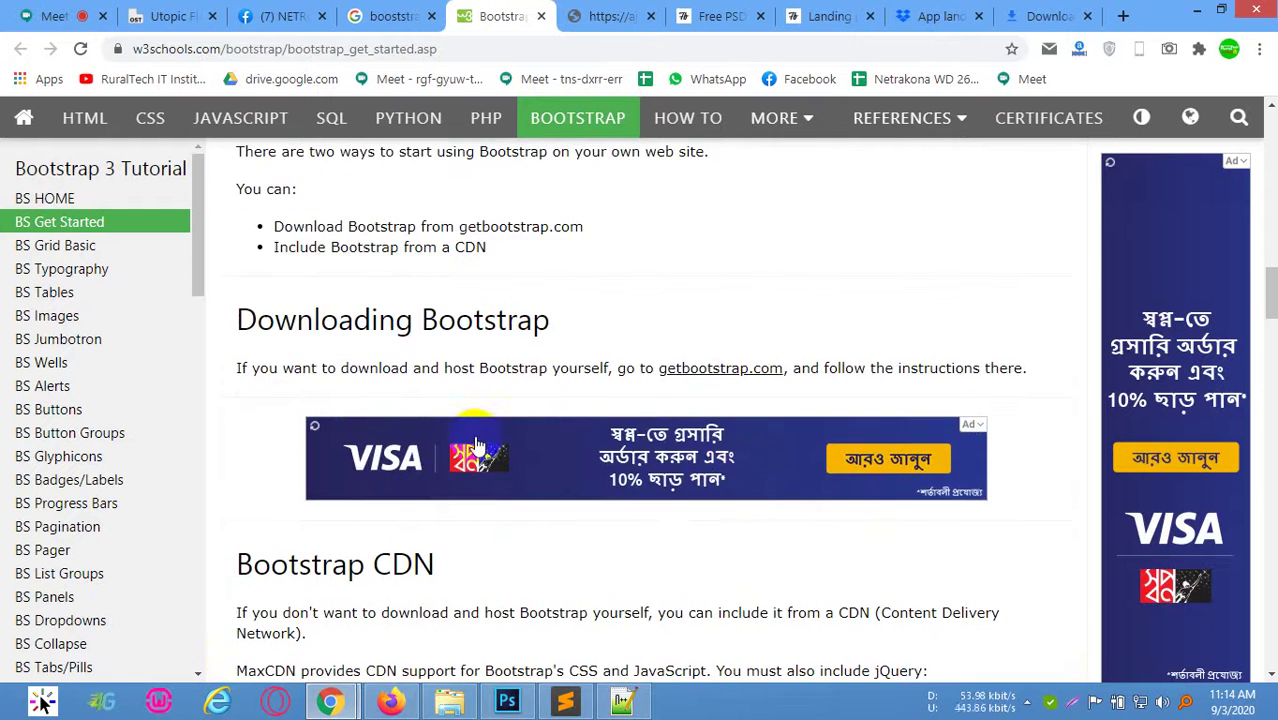
Open the Bootstrap 4 tutorial on W3Schools and look through its home page
left_click(577, 118)
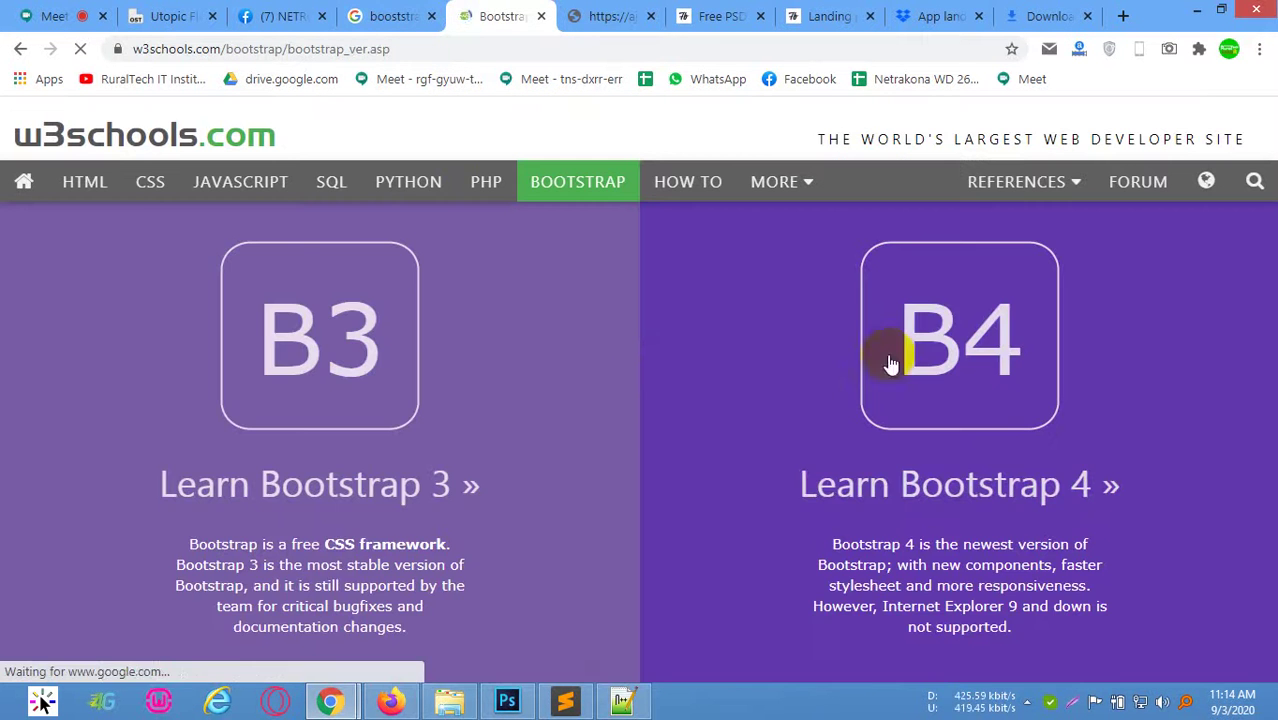
left_click(890, 357)
scroll(562, 393, "down", 15)
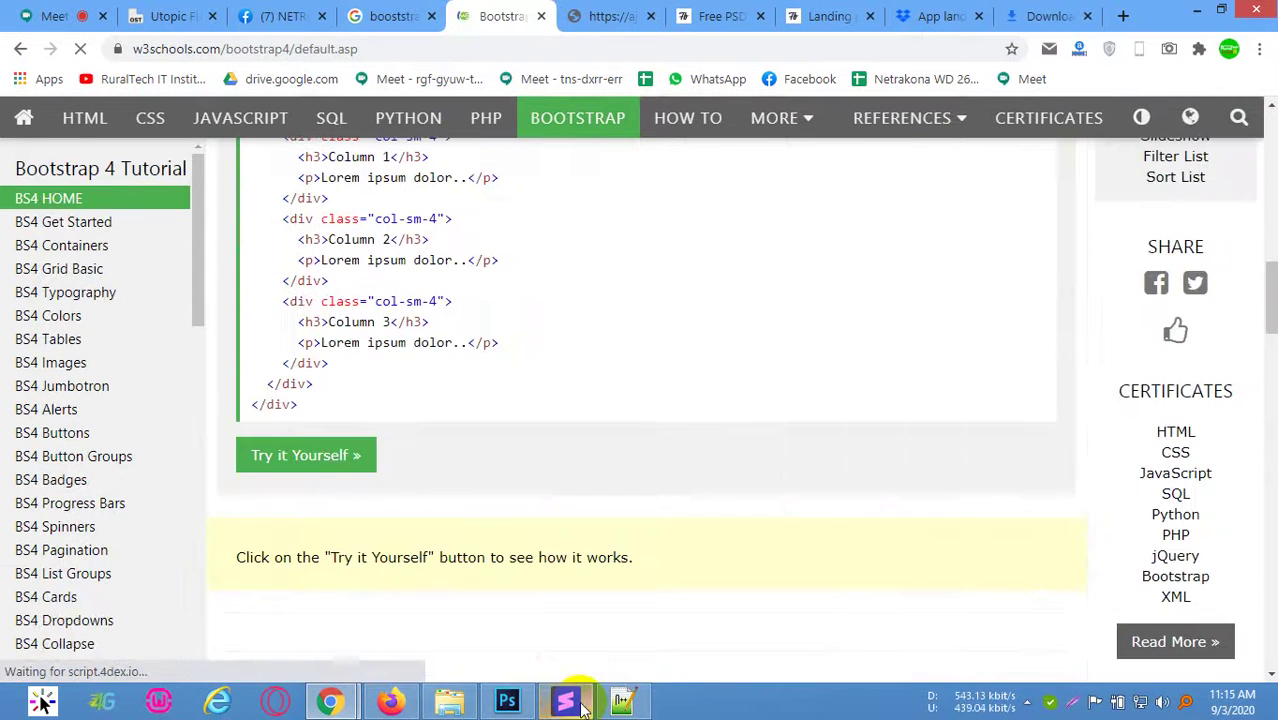
Switch to Notepad++ and check the version in jquery.min.js after looking at the popper.min.js and bootstrap.min.js files
left_click(617, 700)
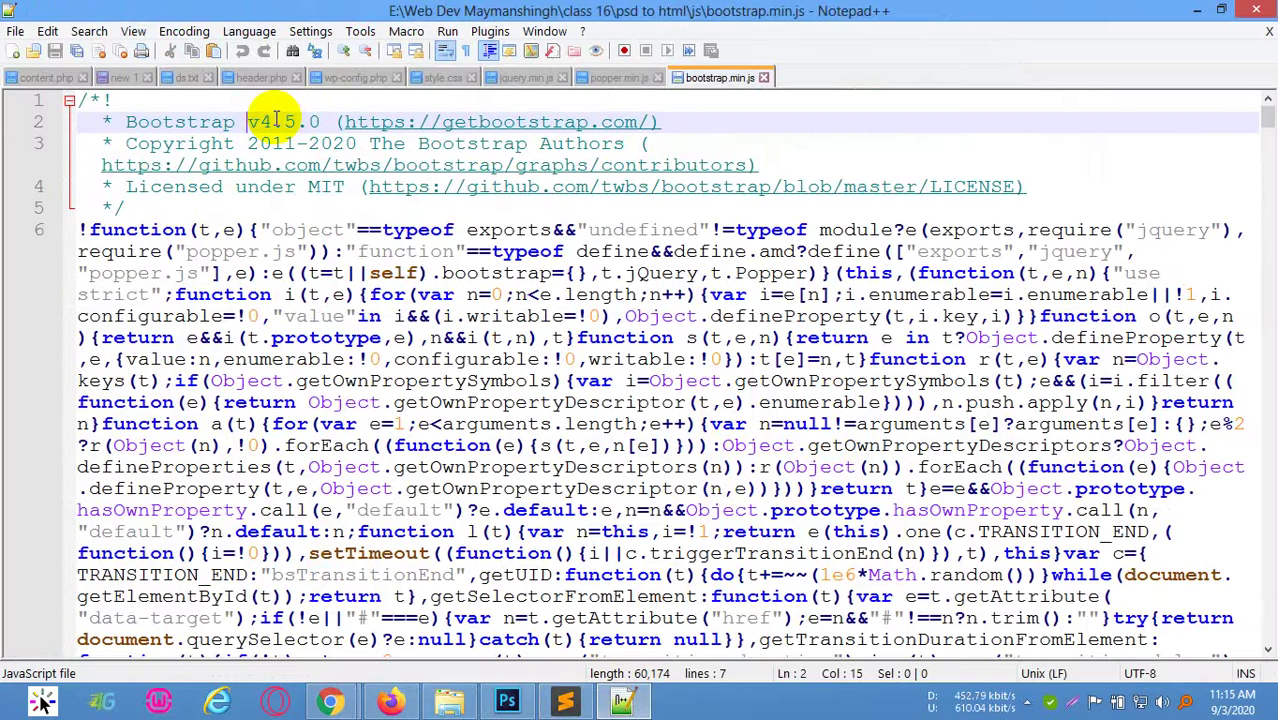
left_click(640, 79)
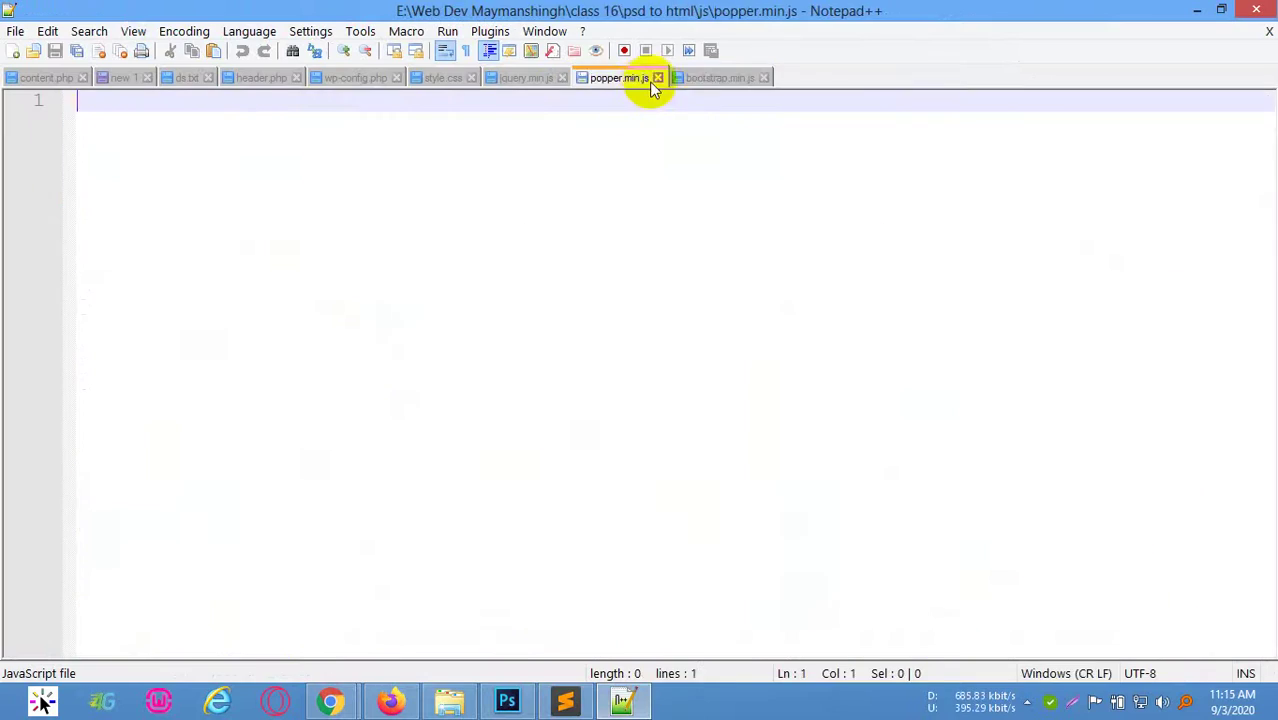
left_click(709, 80)
left_click(531, 80)
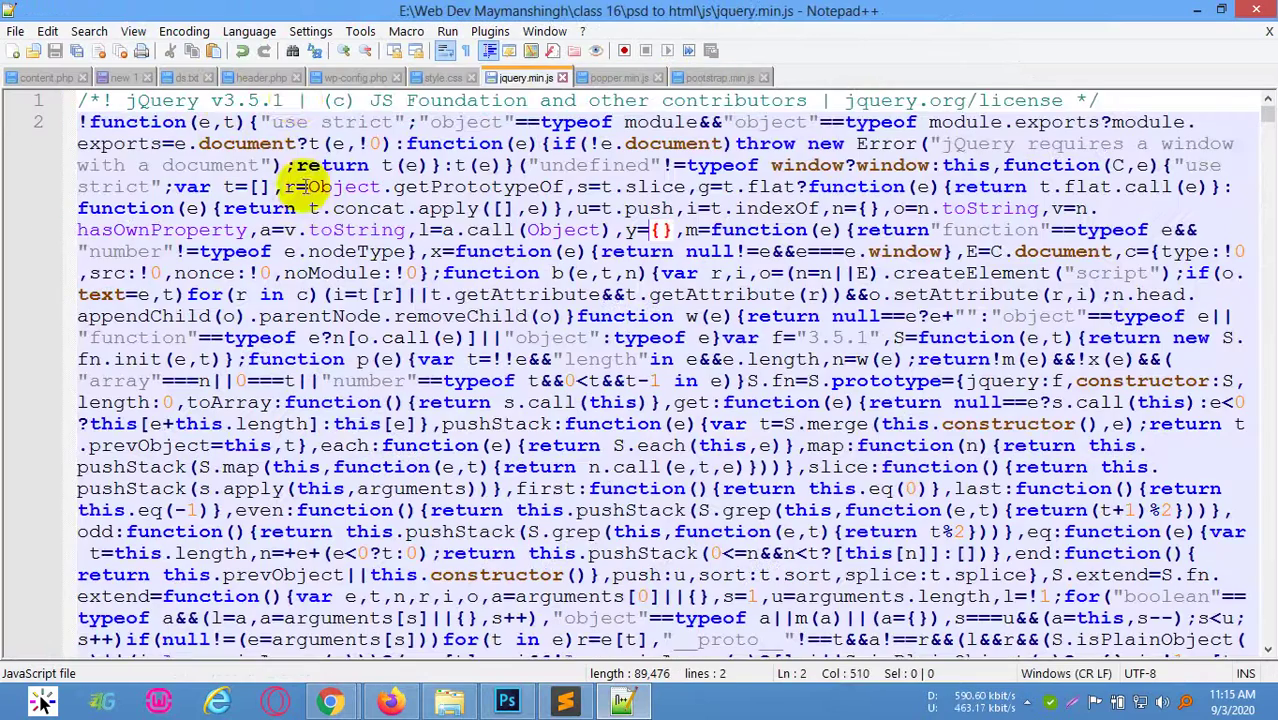
left_click_drag(212, 101, 283, 101)
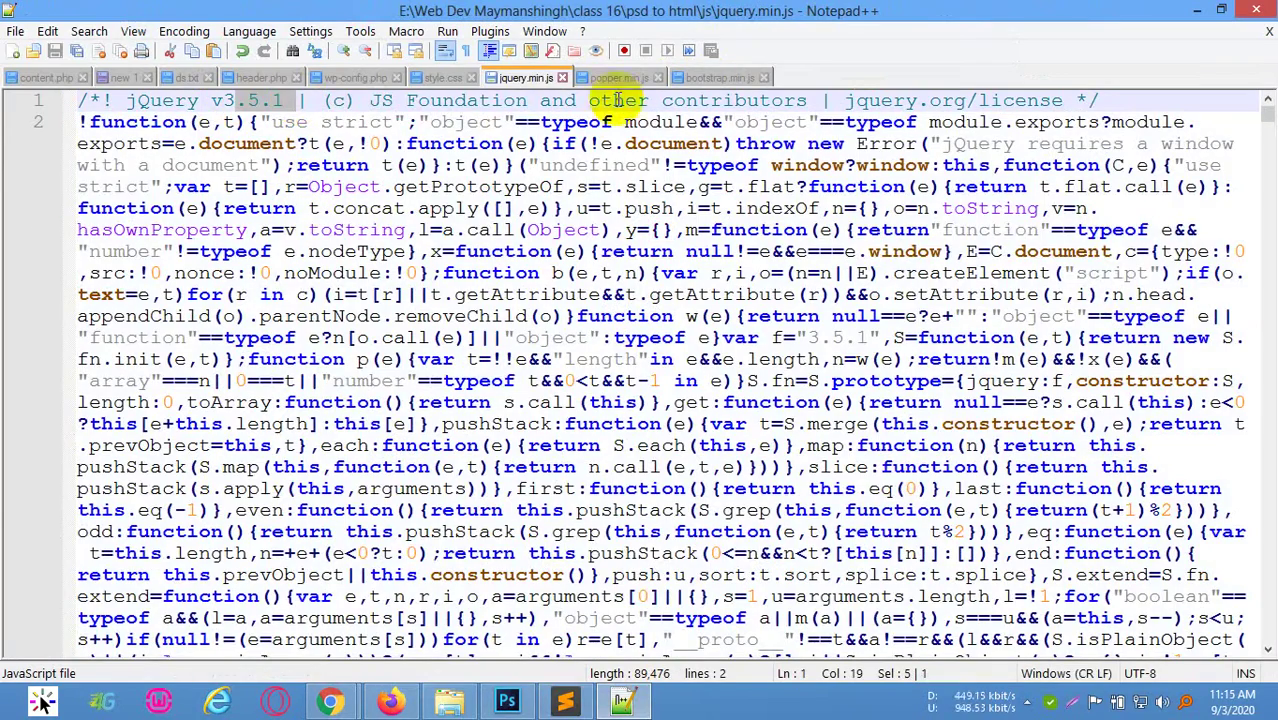
Switch back to Chrome and go to the Google results page for the Bootstrap CDN search
mouse_move(330, 702)
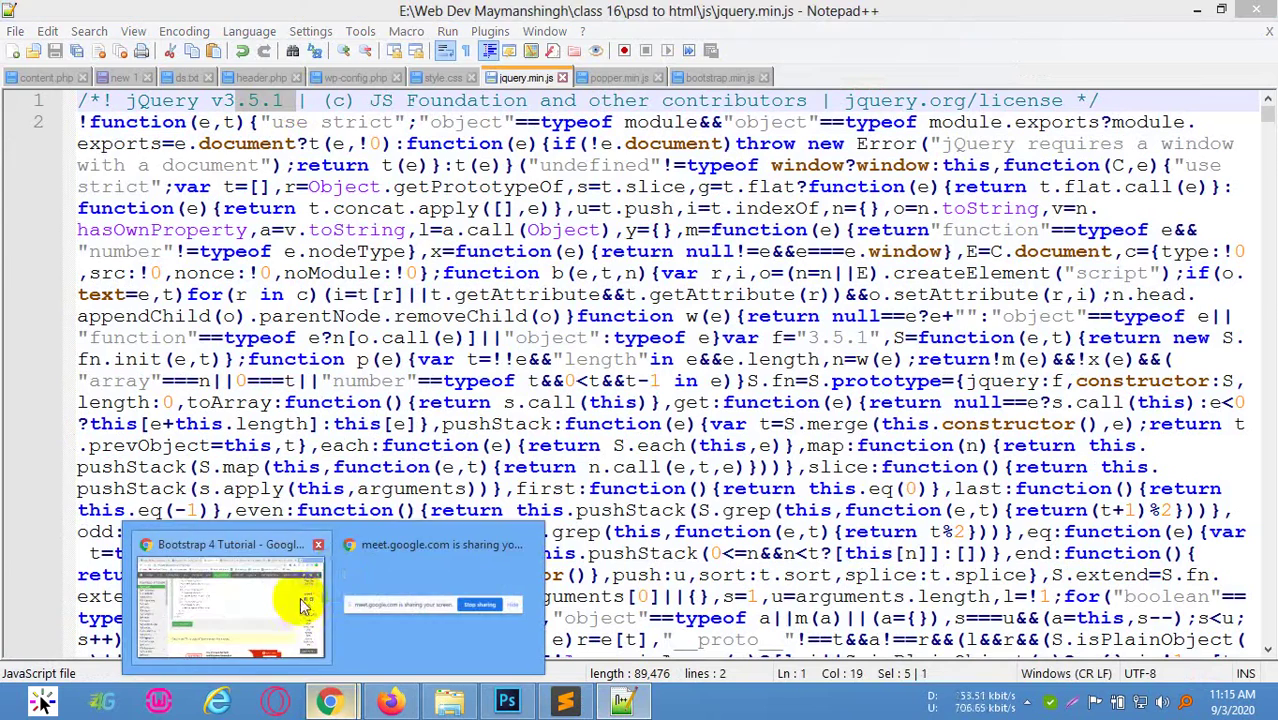
left_click(305, 604)
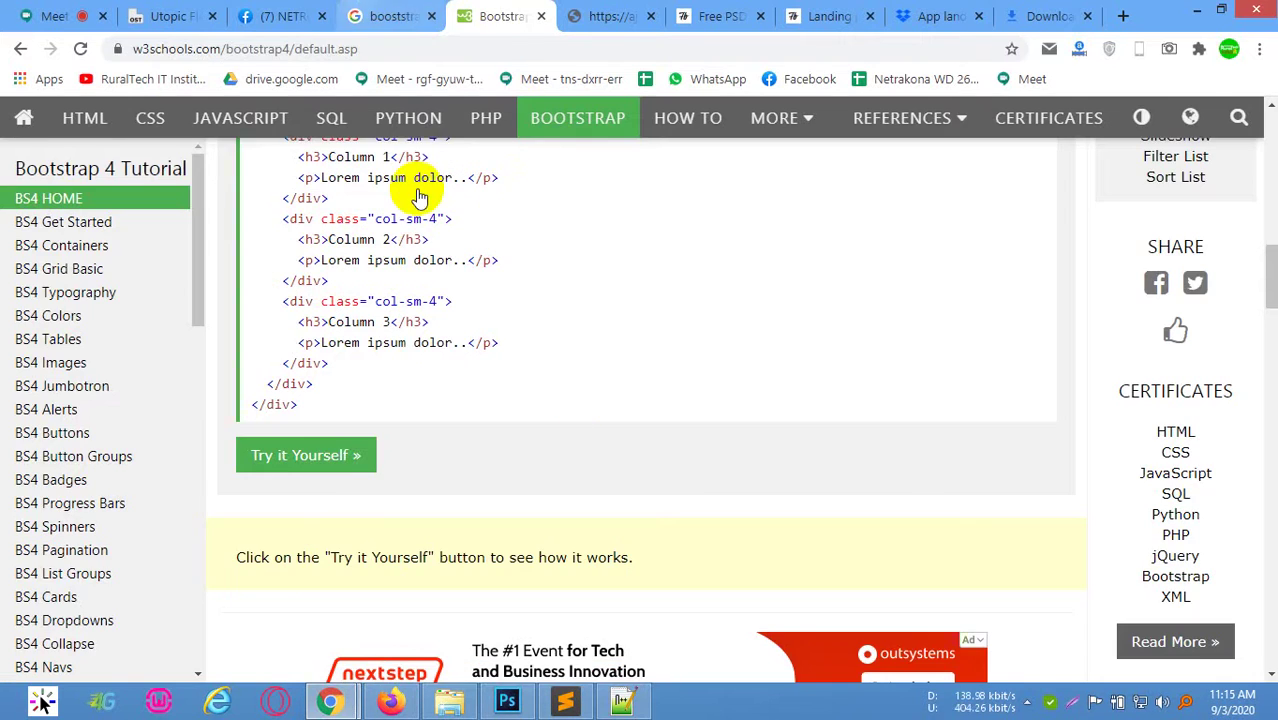
key("ctrl+shift+Tab")
scroll(290, 200, "up", 3)
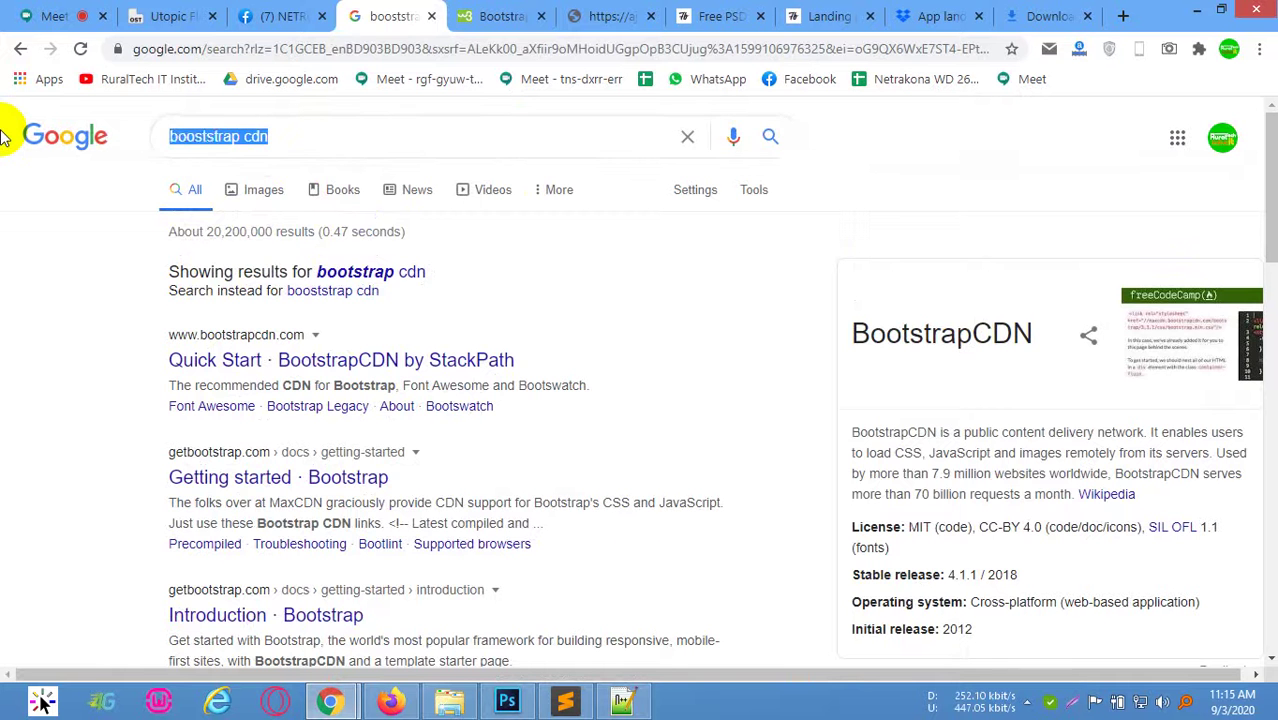
type("font")
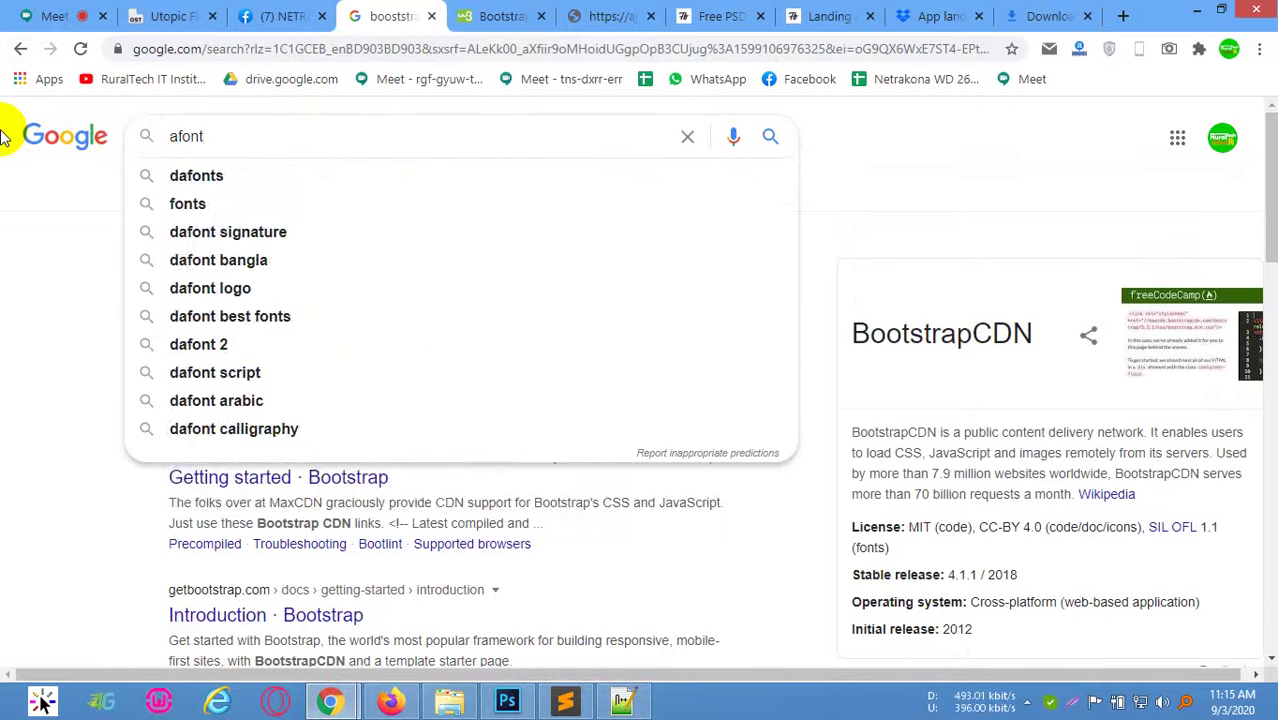
key("BackSpace")
key("BackSpace")
key("BackSpace")
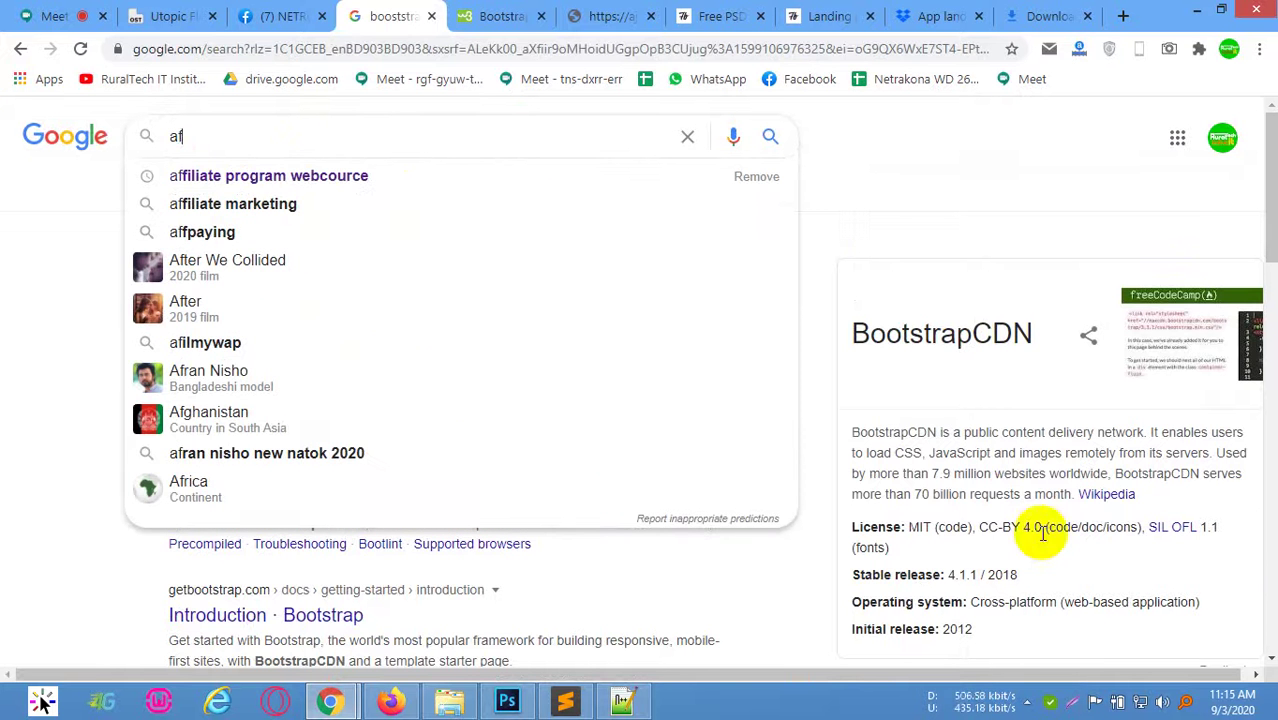
Search the computer with Everything for Font Awesome files, trying "fontawesome", "fontawesome.z" and "font-awesome."
left_click(1188, 700)
type("fo")
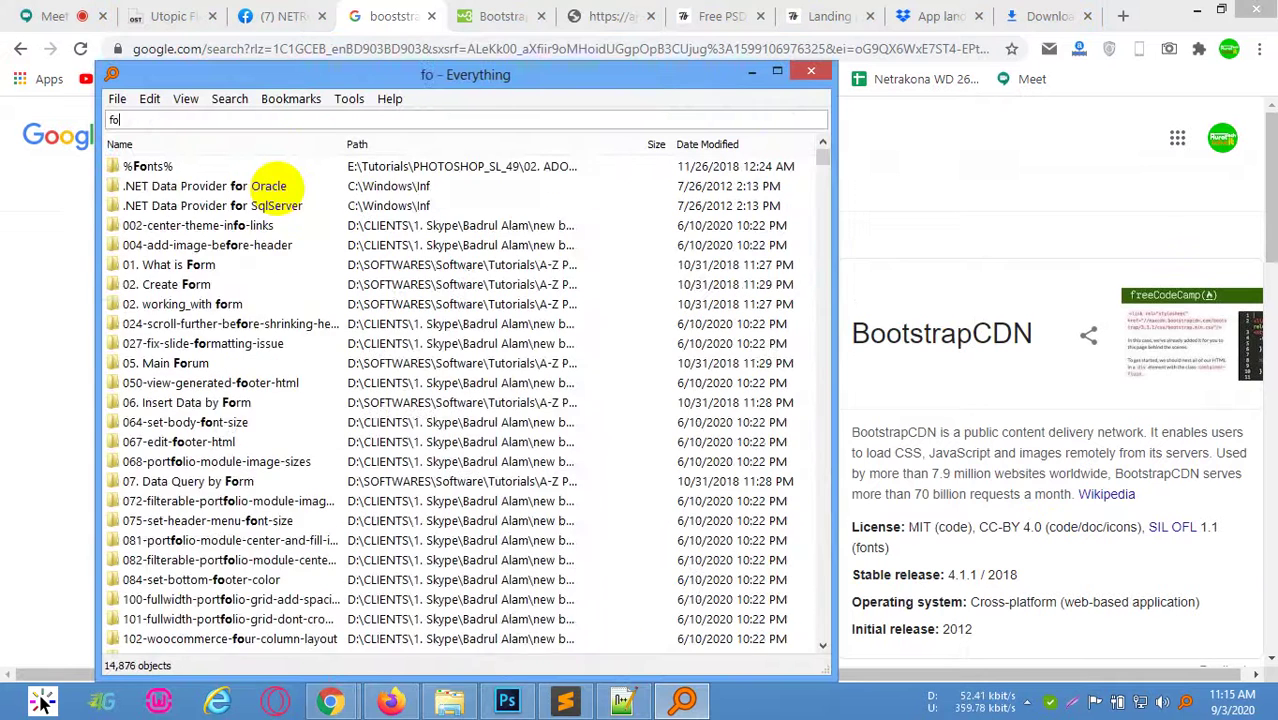
type("ntawesome")
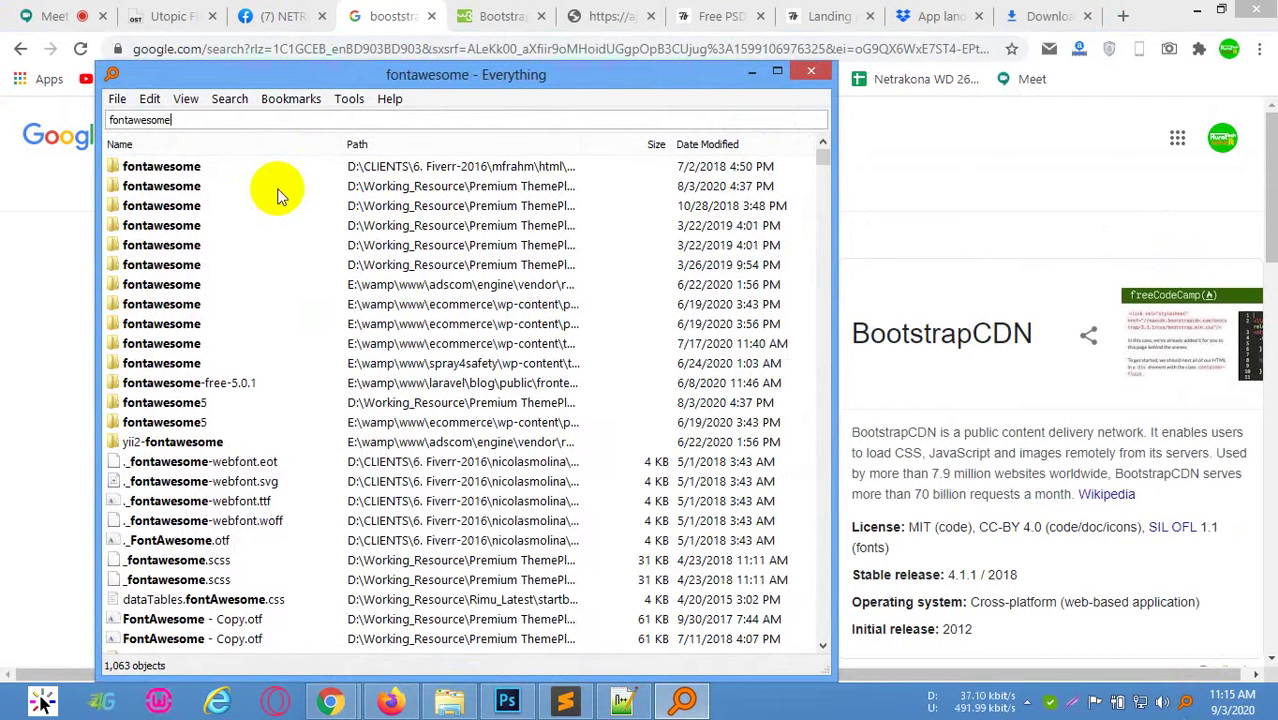
type(".z")
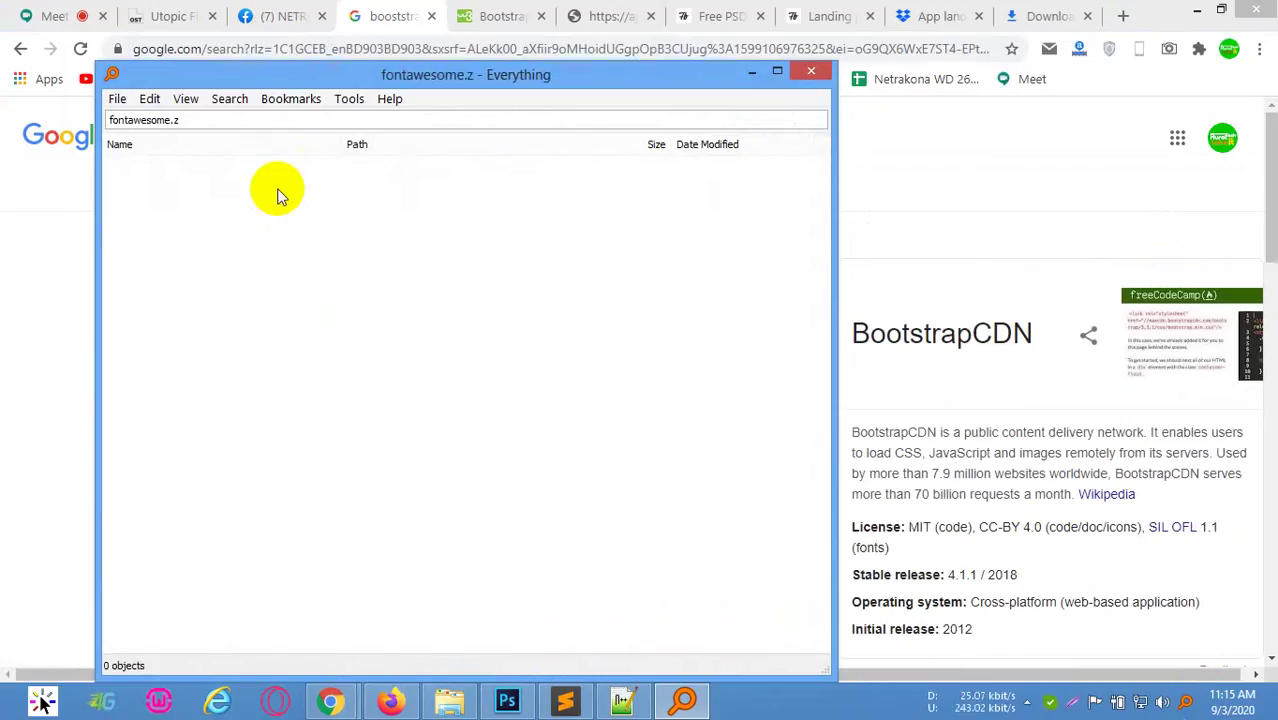
key("BackSpace")
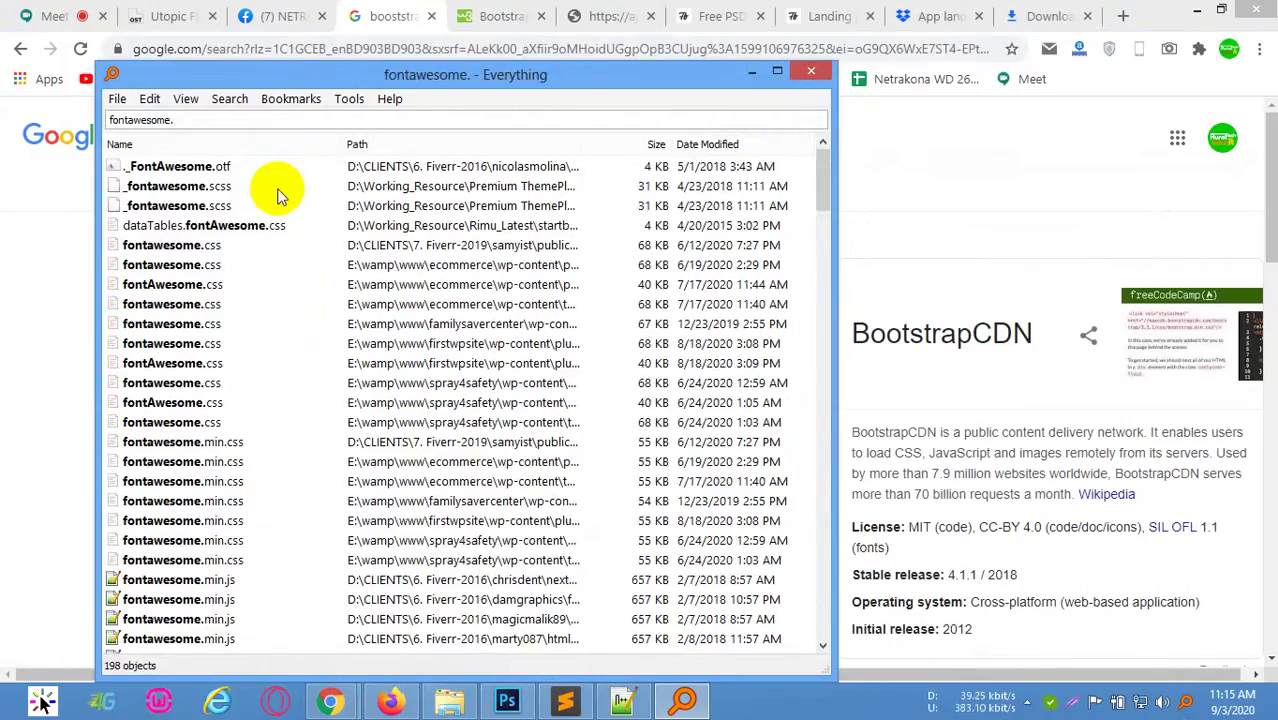
left_click(129, 120)
type("-")
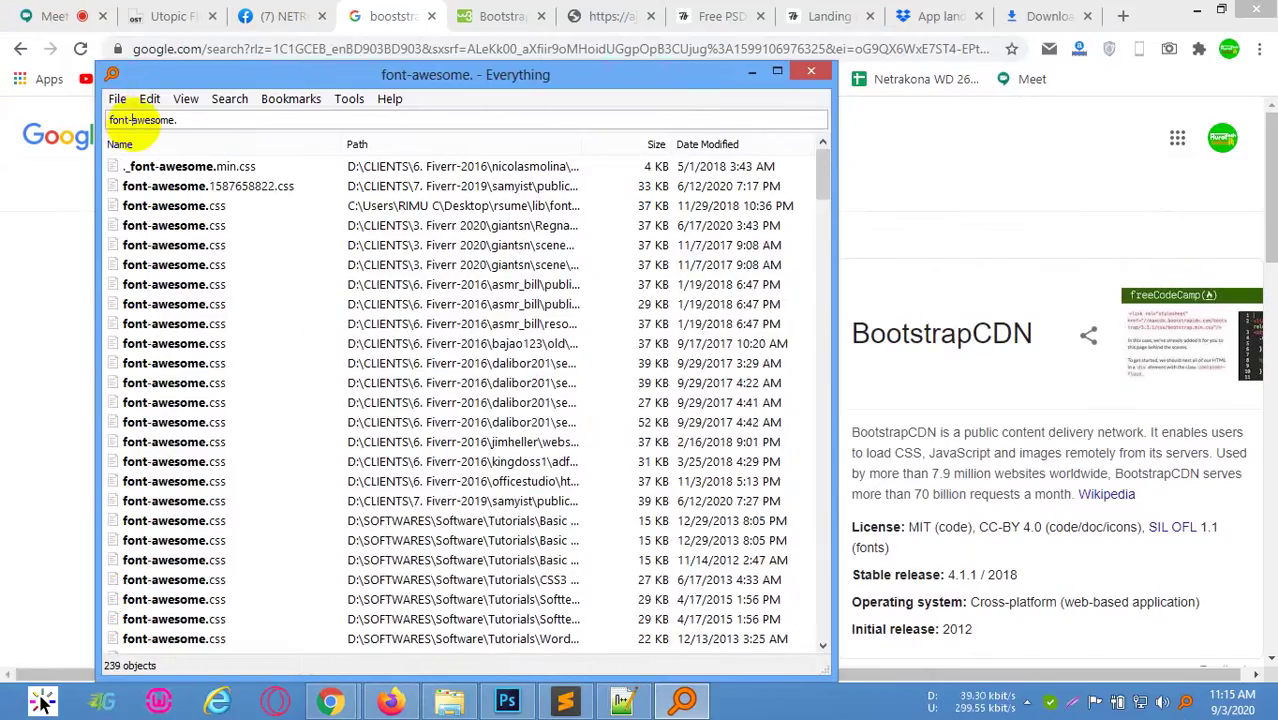
Return to the Google page in Chrome and search for "font awesome cdn"
left_click(937, 193)
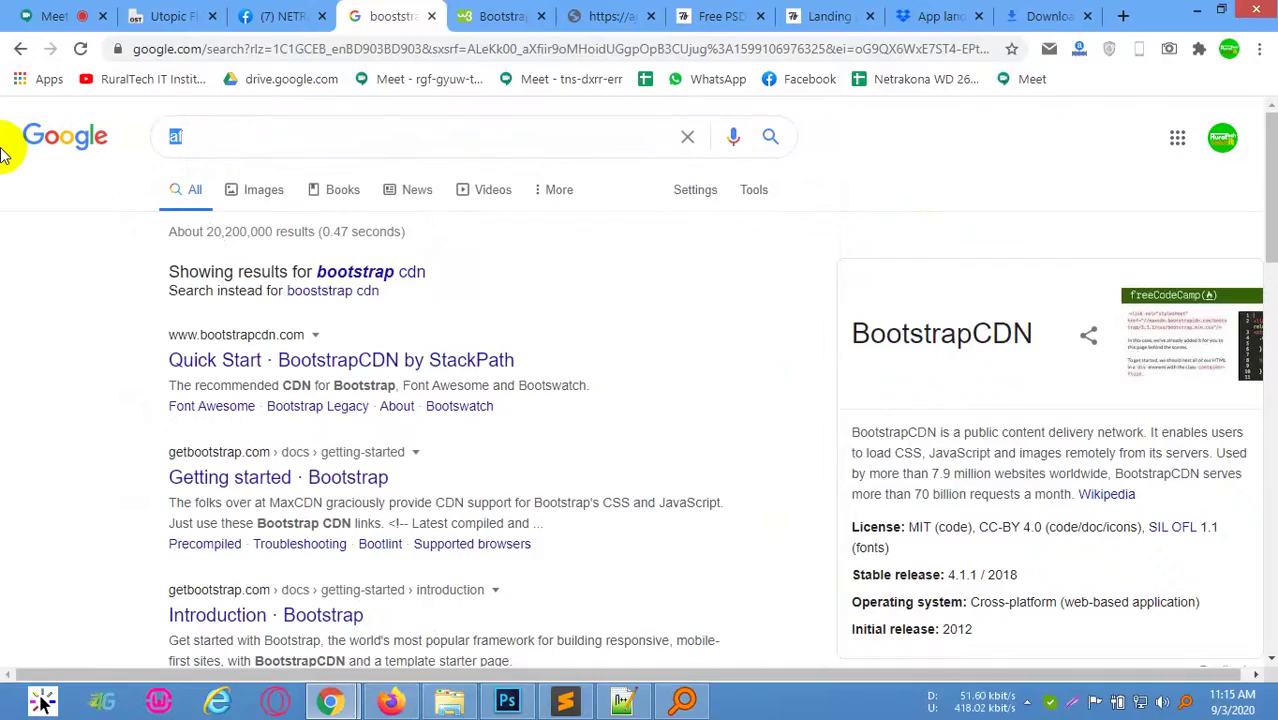
type("font")
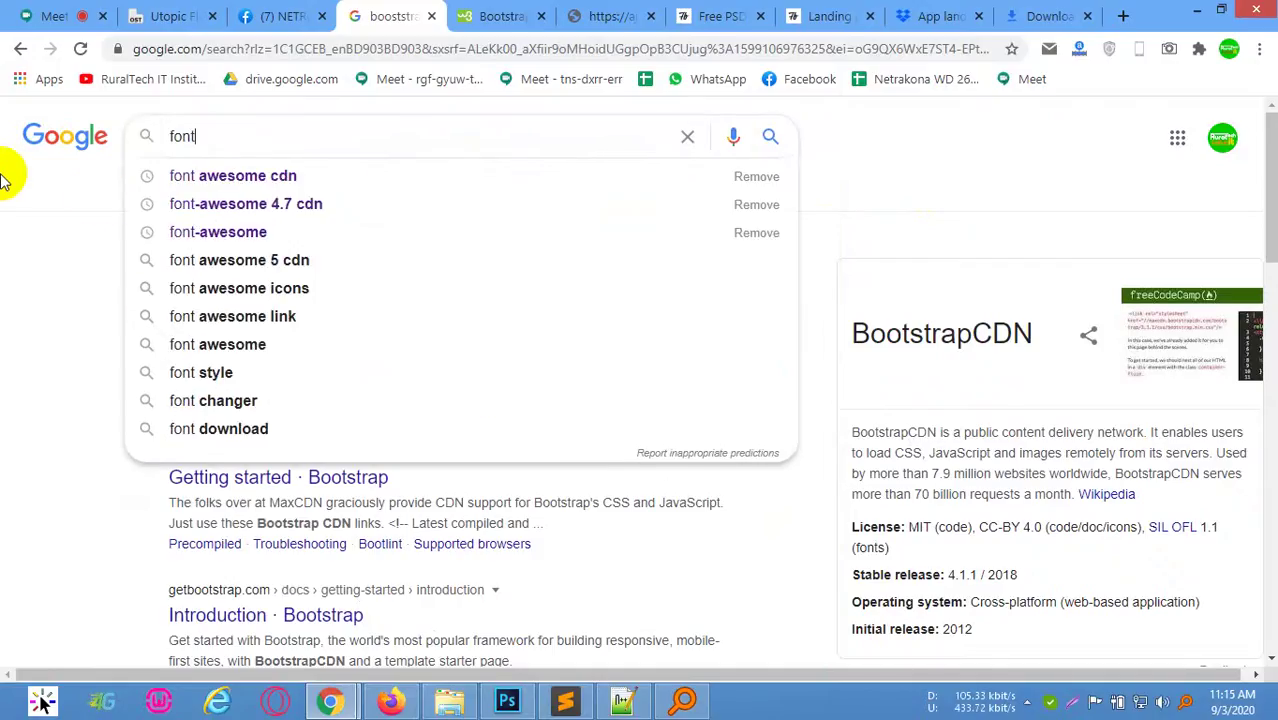
left_click(210, 178)
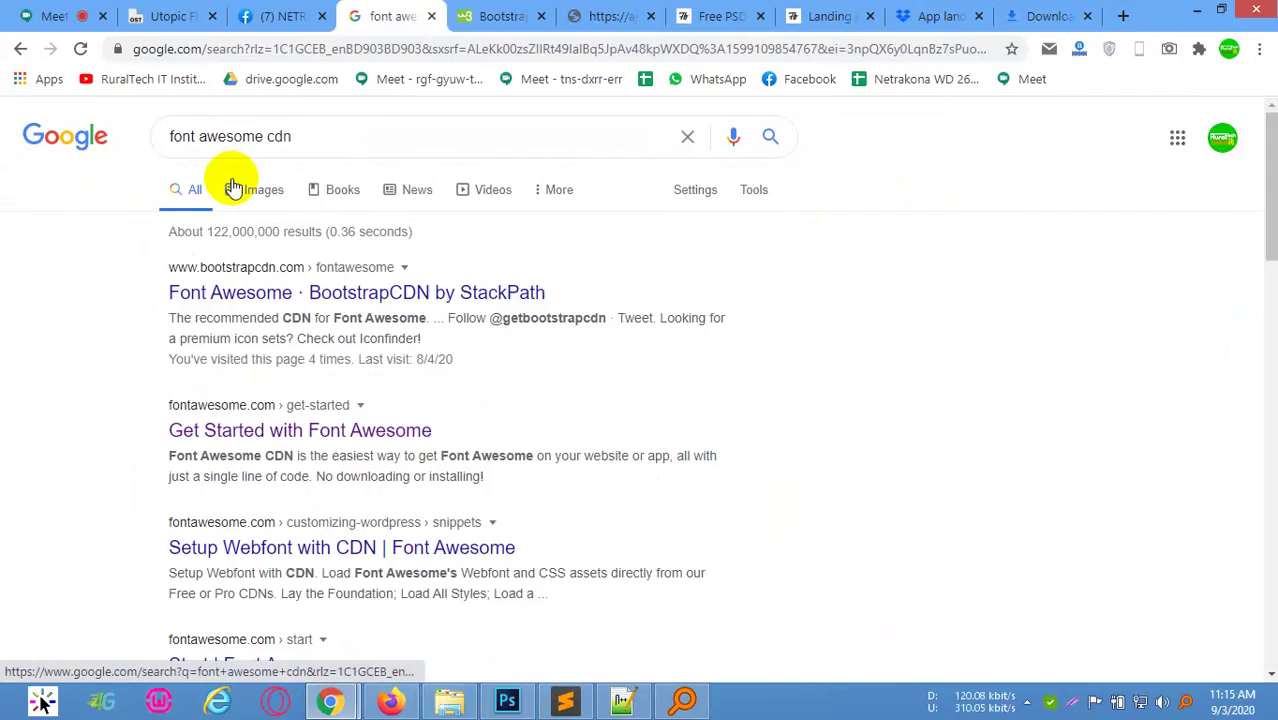
left_click(322, 137)
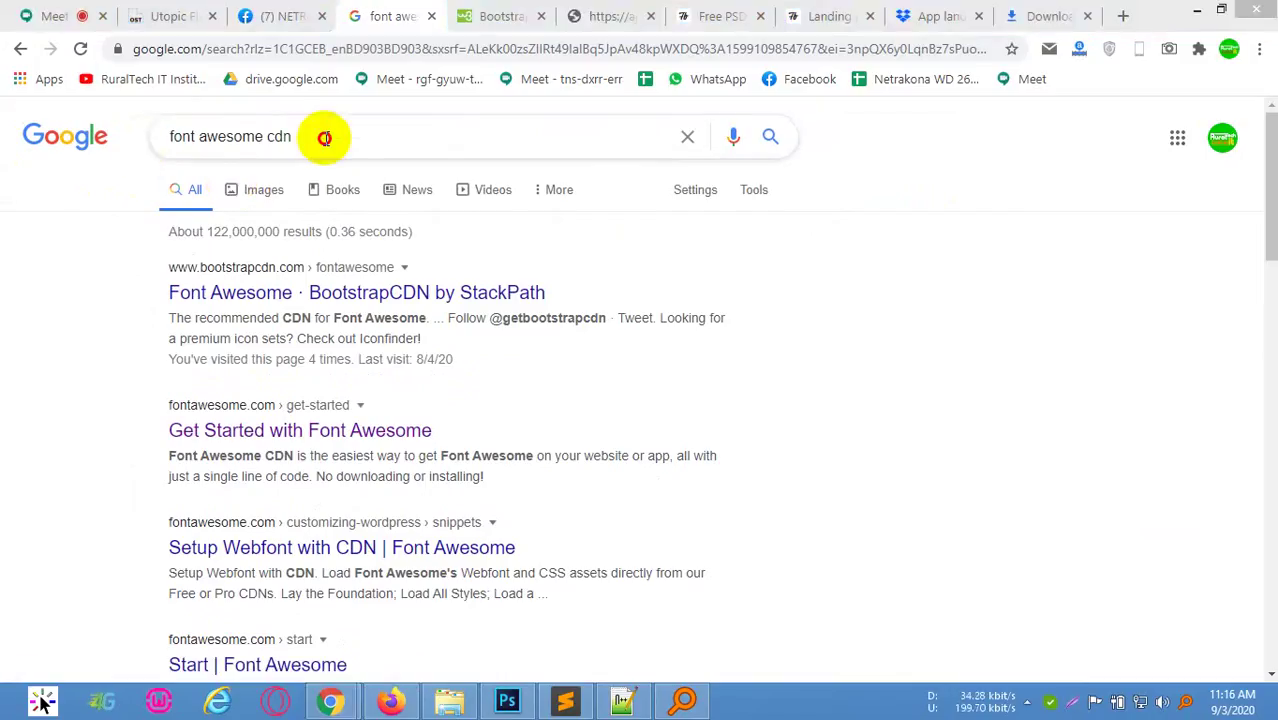
left_click(907, 385)
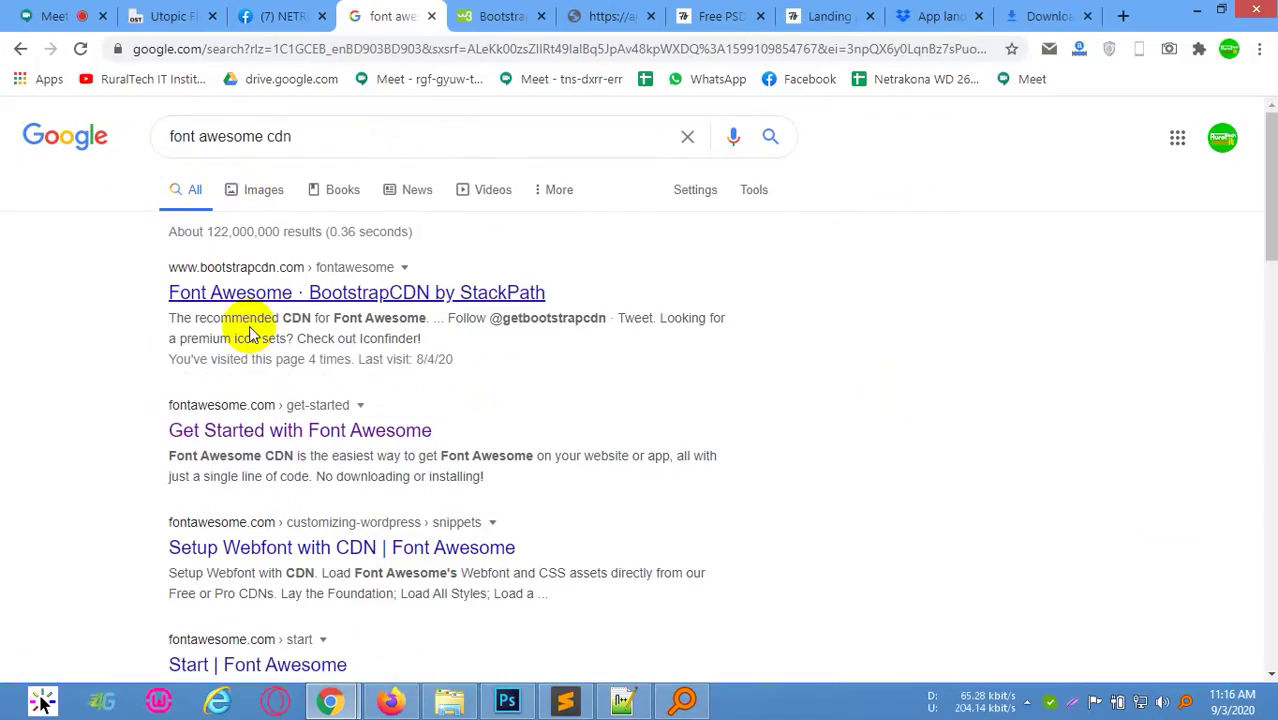
Open the "Get Started with Font Awesome" result in a new tab, look over the other results, and switch to that tab
middle_click(297, 438)
scroll(271, 400, "down", 2)
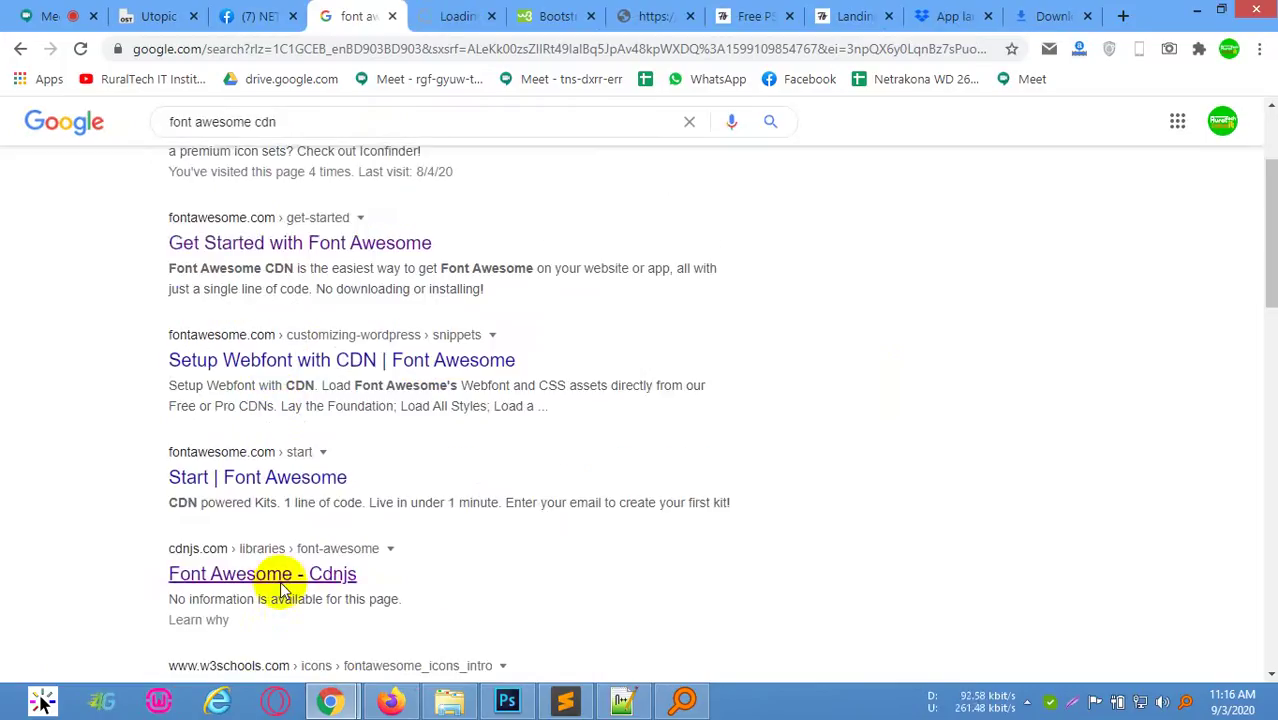
scroll(283, 590, "down", 1)
scroll(362, 613, "down", 1)
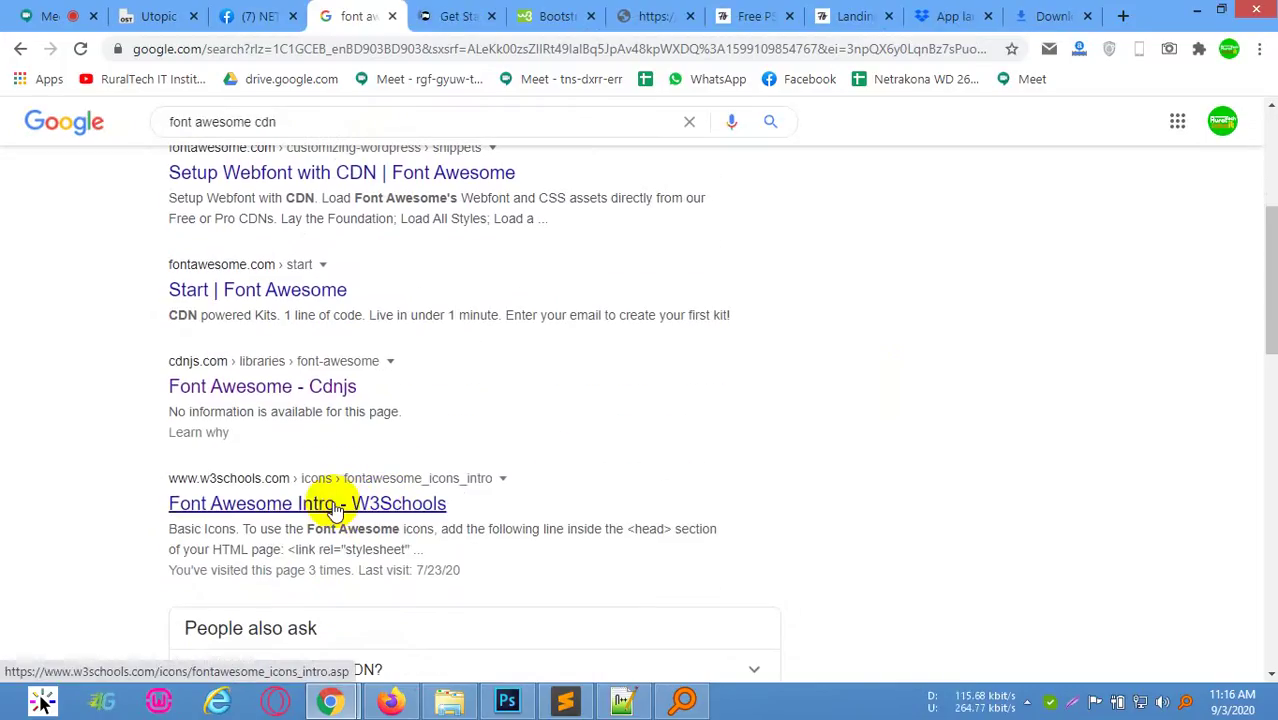
left_click(455, 16)
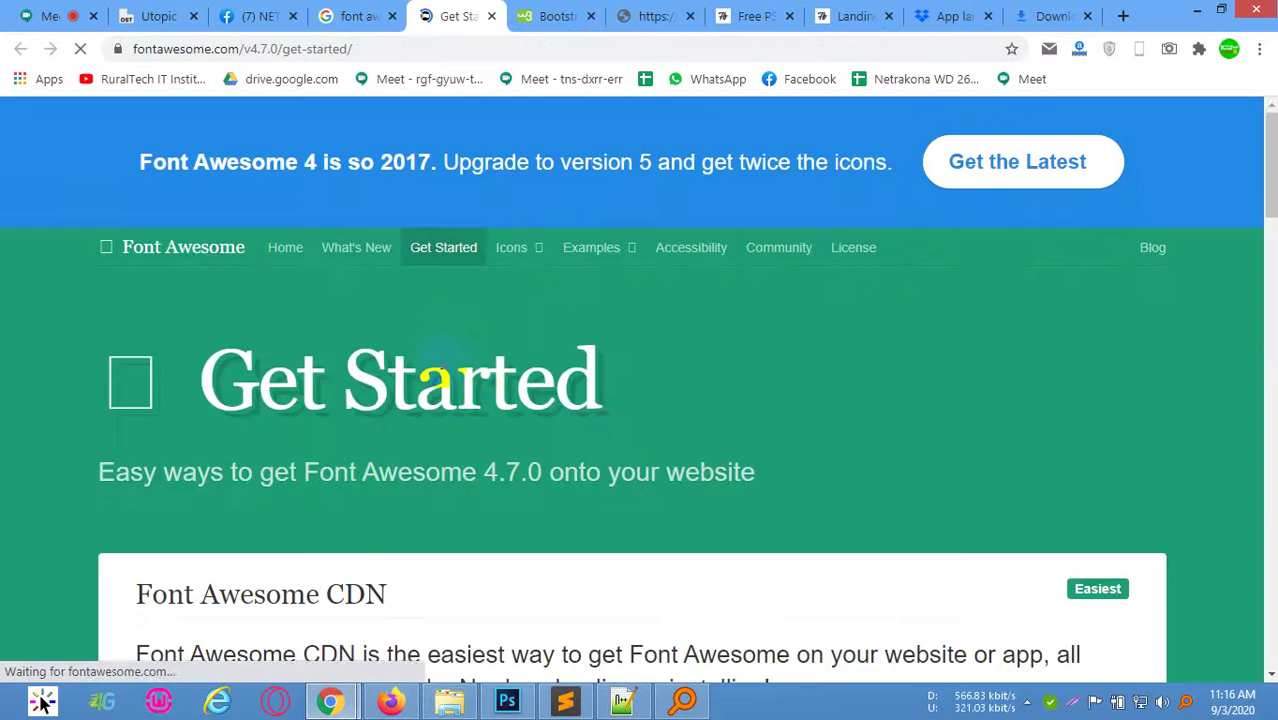
Review the CSS link path under Download & Customize on the Font Awesome 4.7.0 page and open the download dialog
scroll(379, 357, "down", 4)
scroll(359, 428, "down", 3)
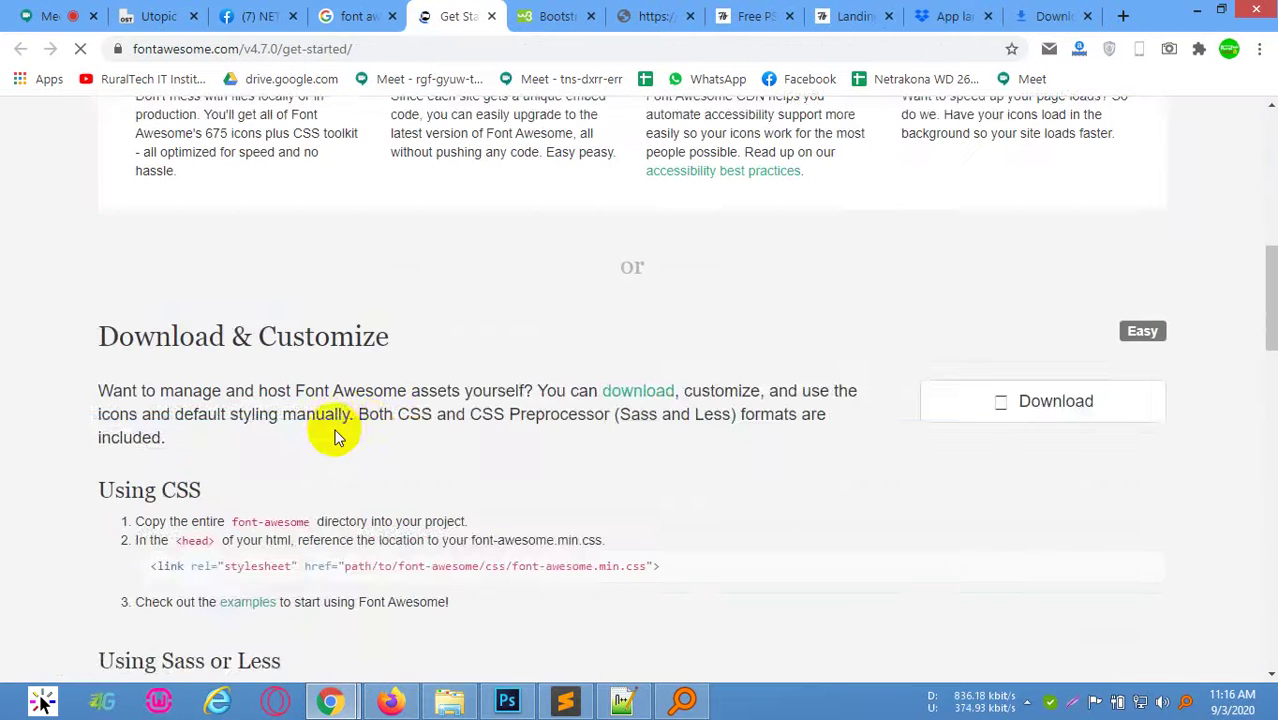
scroll(300, 438, "down", 2)
left_click(351, 380)
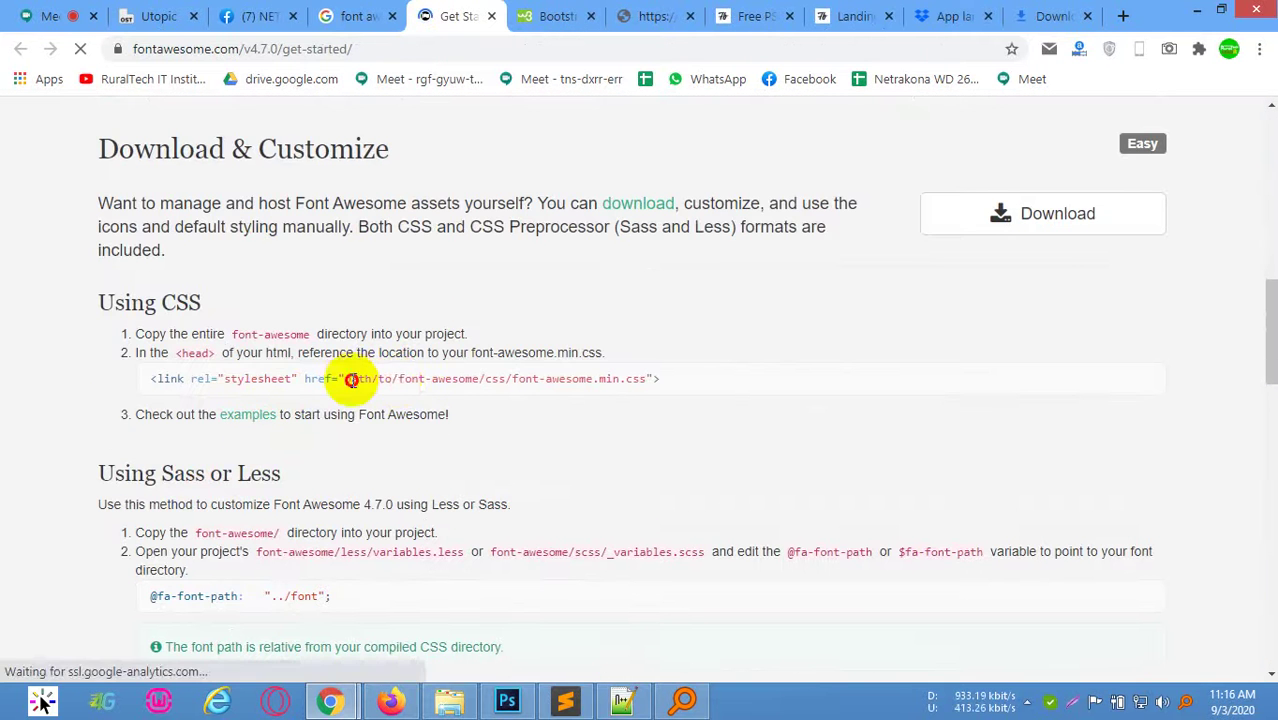
left_click_drag(351, 380, 551, 382)
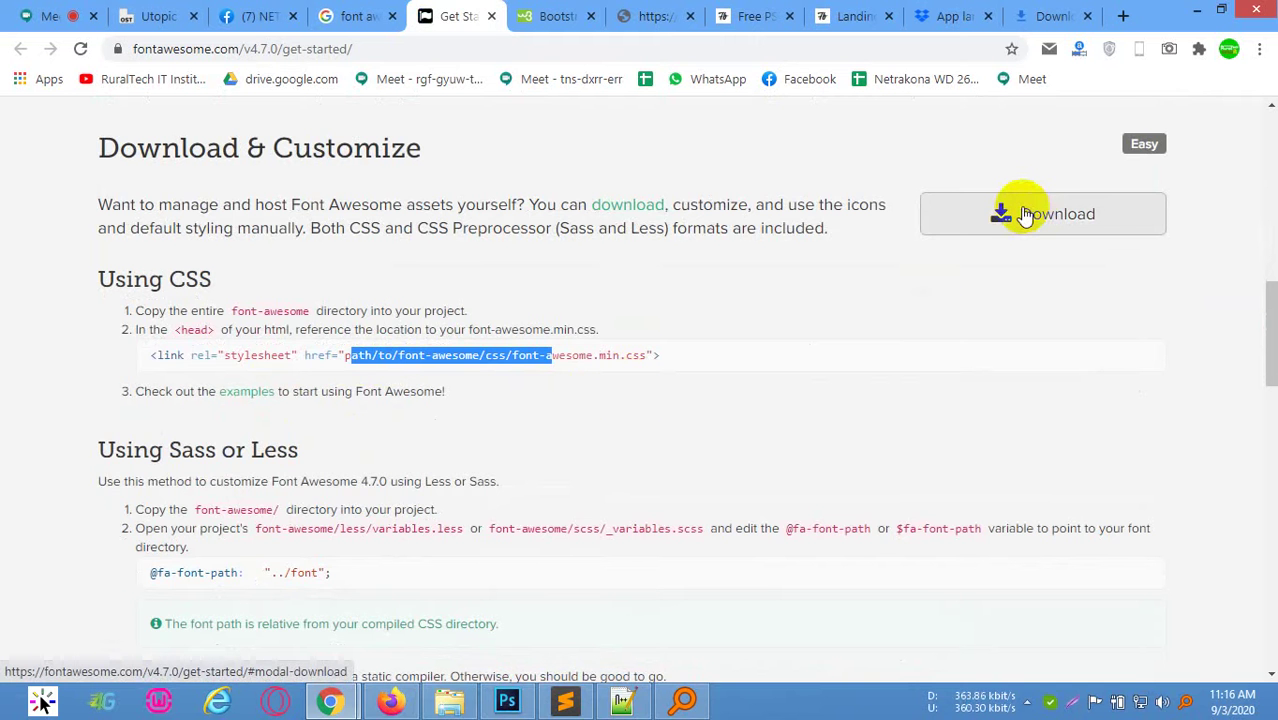
left_click(1088, 232)
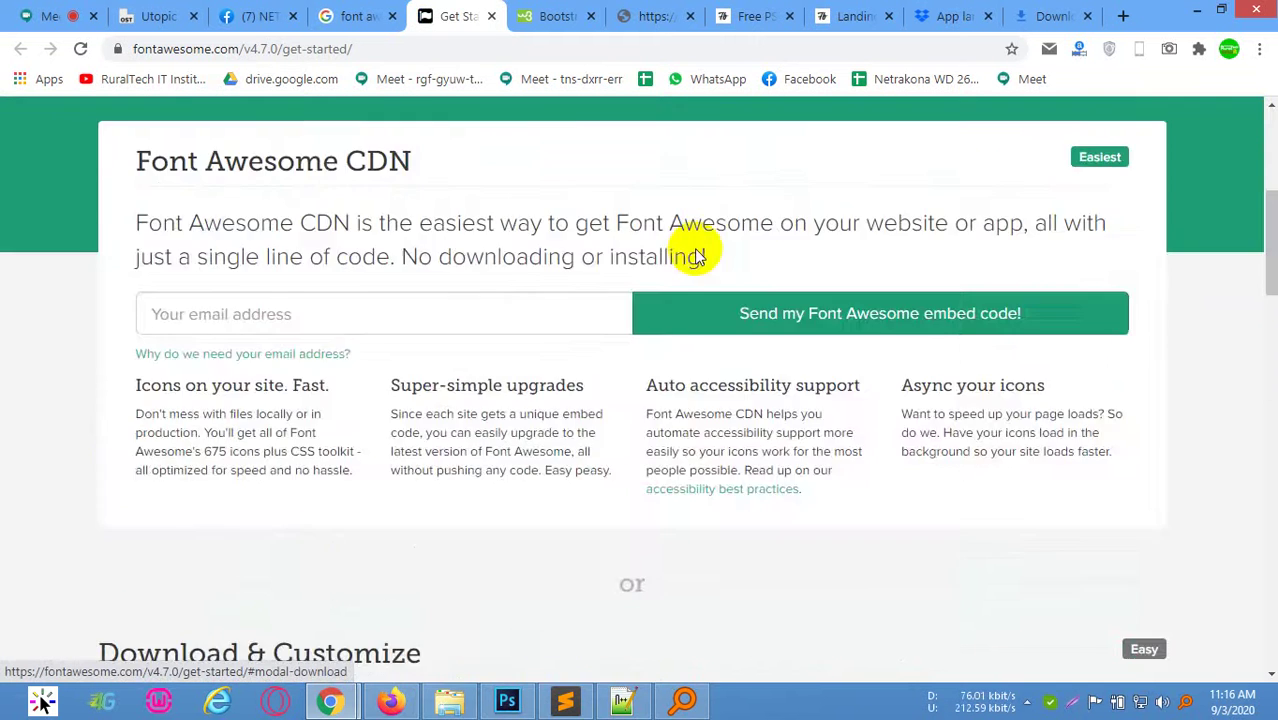
scroll(1087, 374, "down", 3)
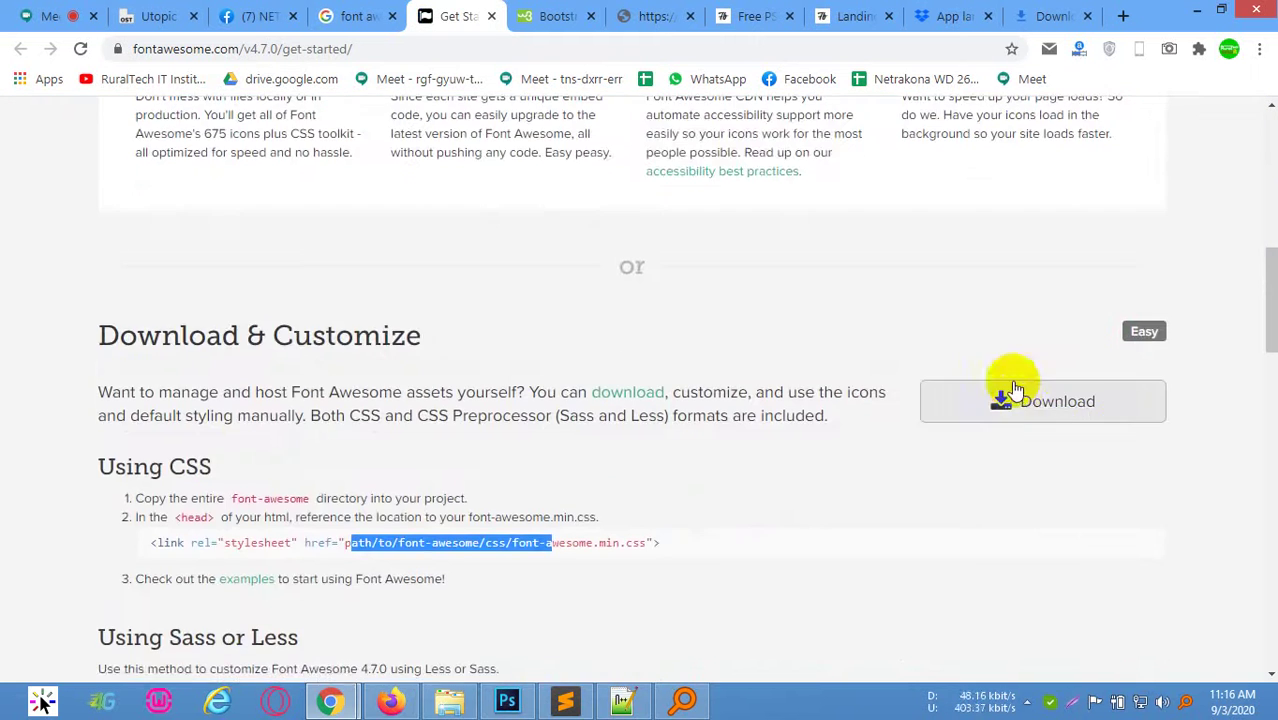
left_click(1017, 408)
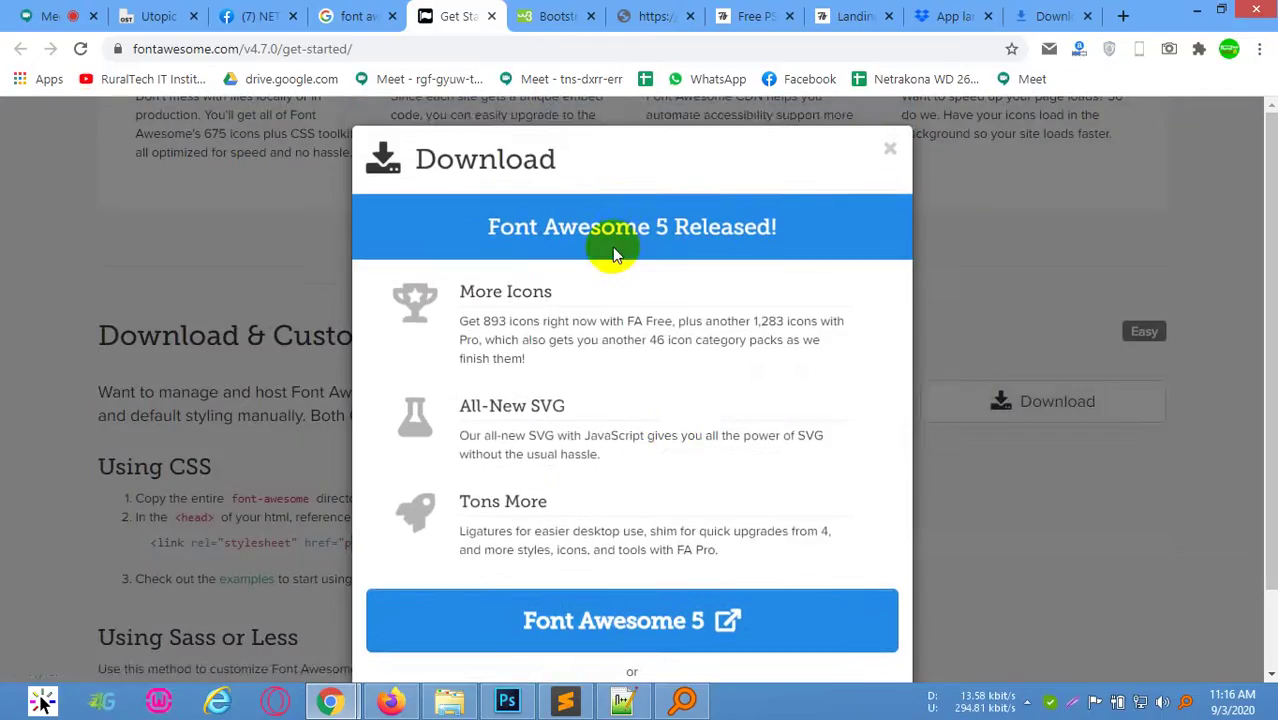
Open the Font Awesome 5 site from the download dialog, then return to the dialog and download the Font Awesome 4 zip
scroll(614, 220, "down", 2)
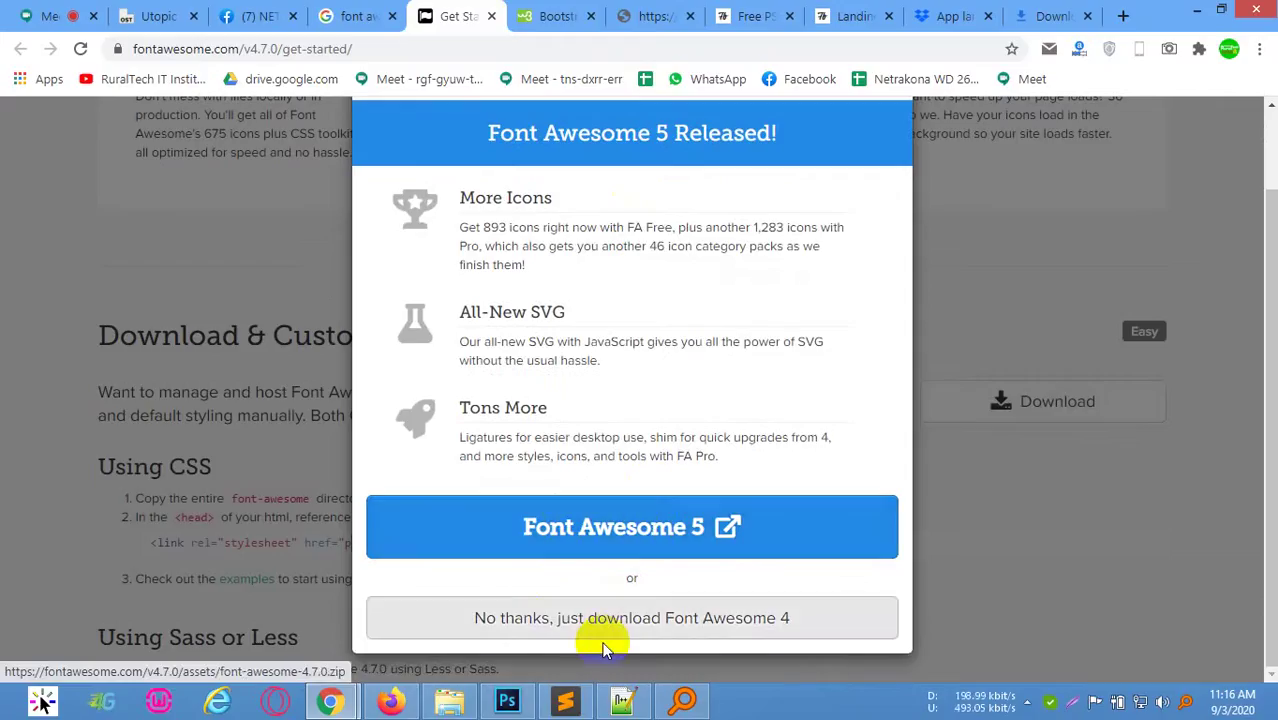
left_click(632, 538)
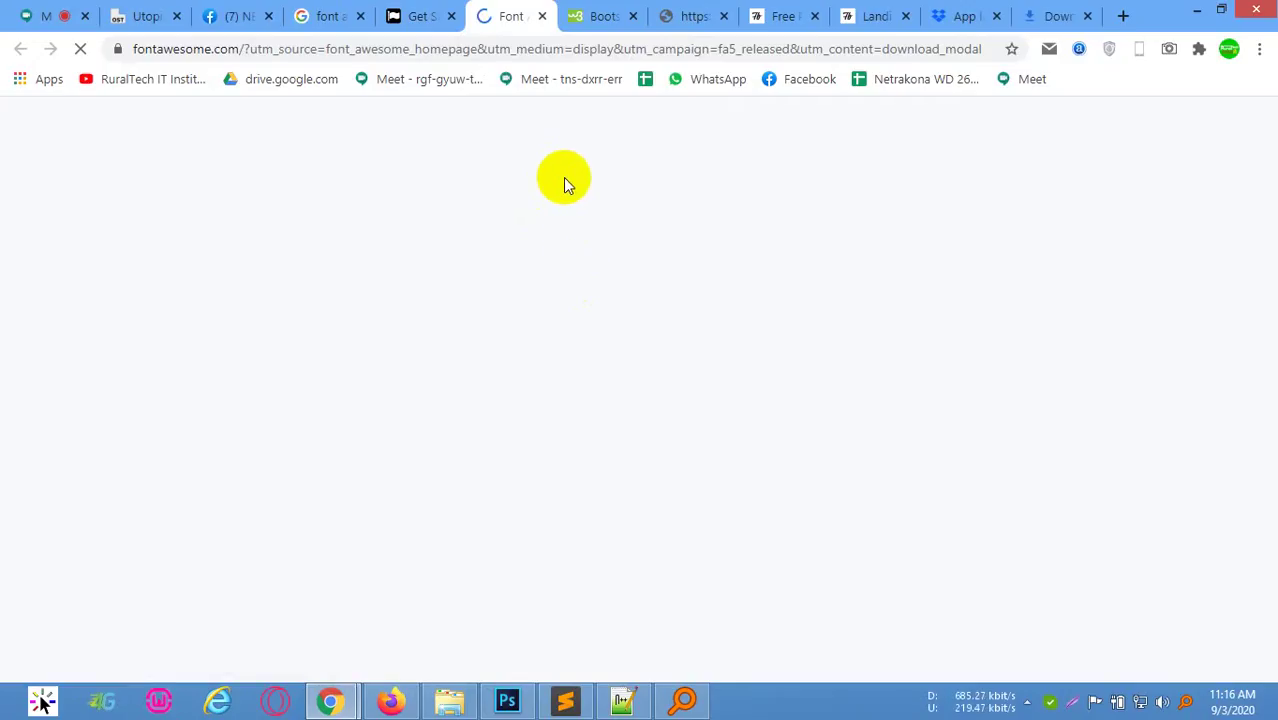
left_click(420, 16)
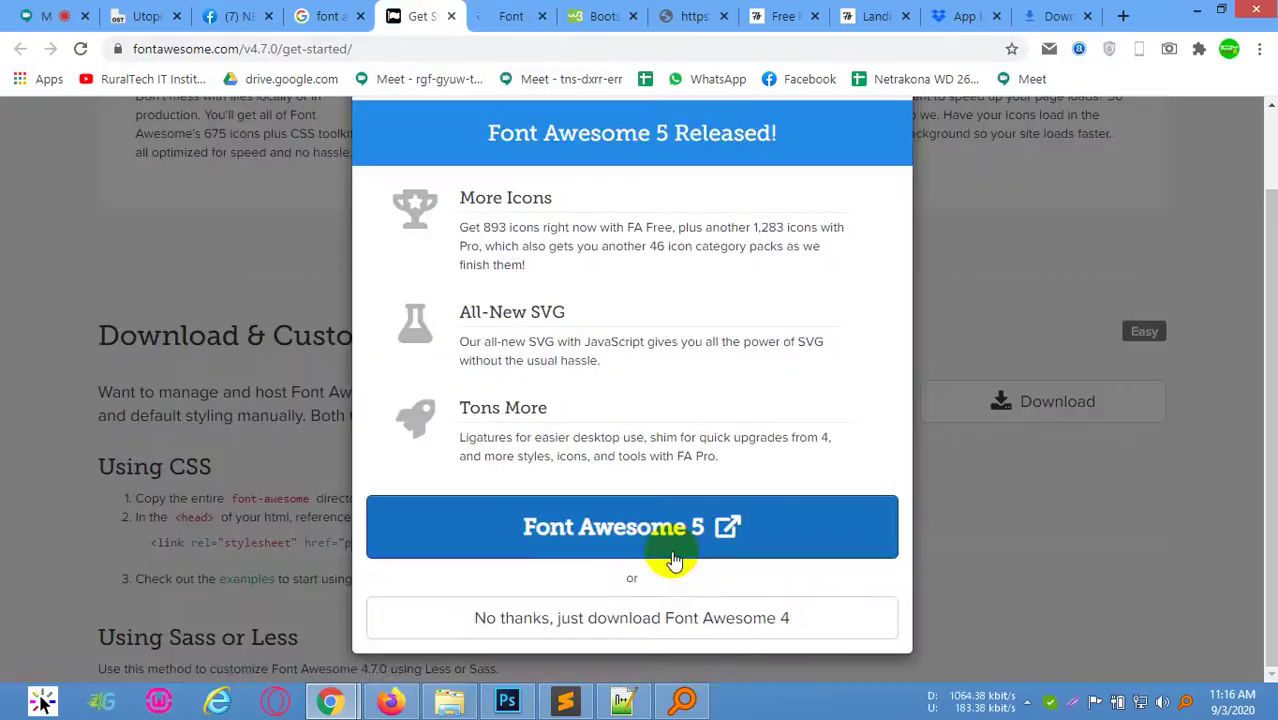
left_click(605, 622)
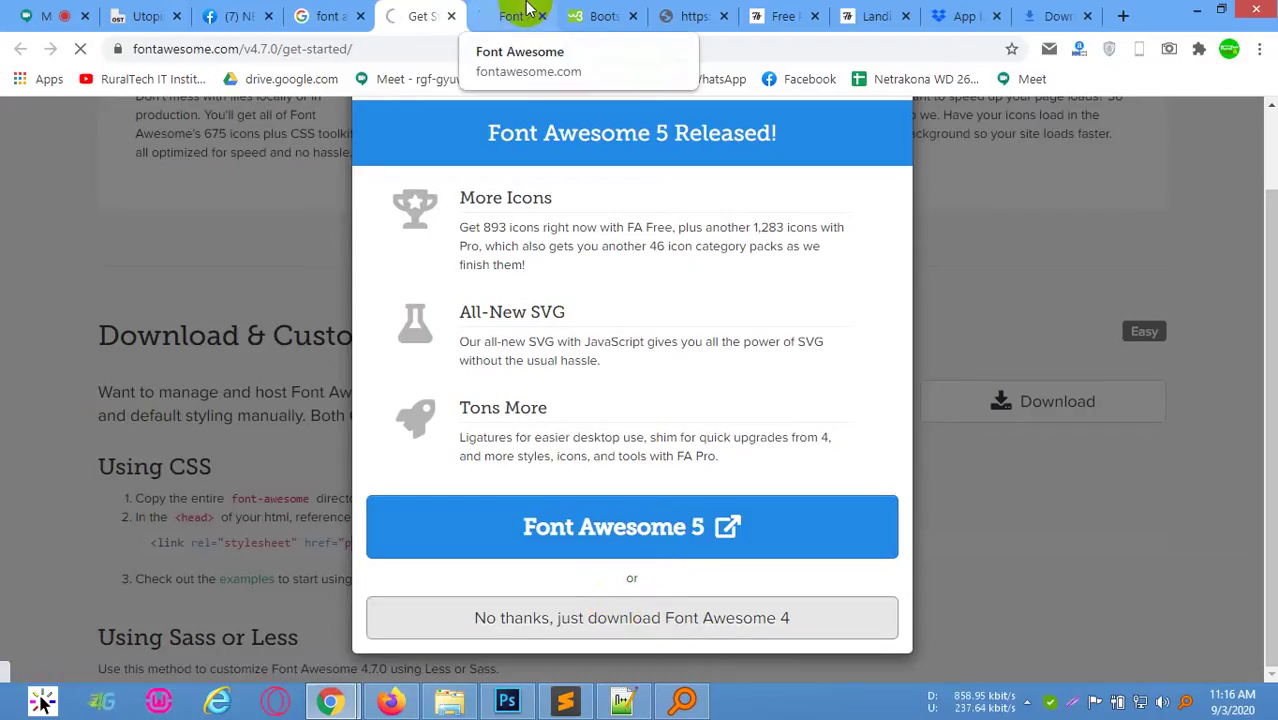
left_click(741, 625)
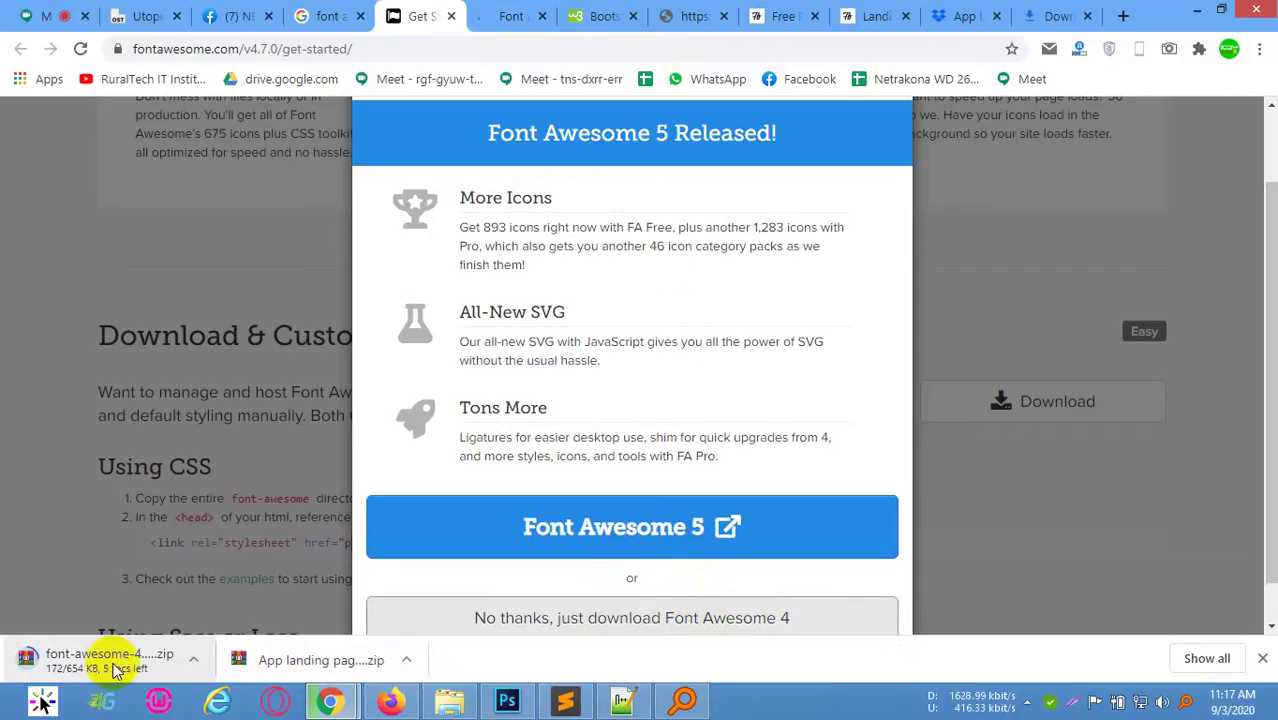
Switch to the Font Awesome 5 home page and examine its free, Pro and download options
left_click(507, 14)
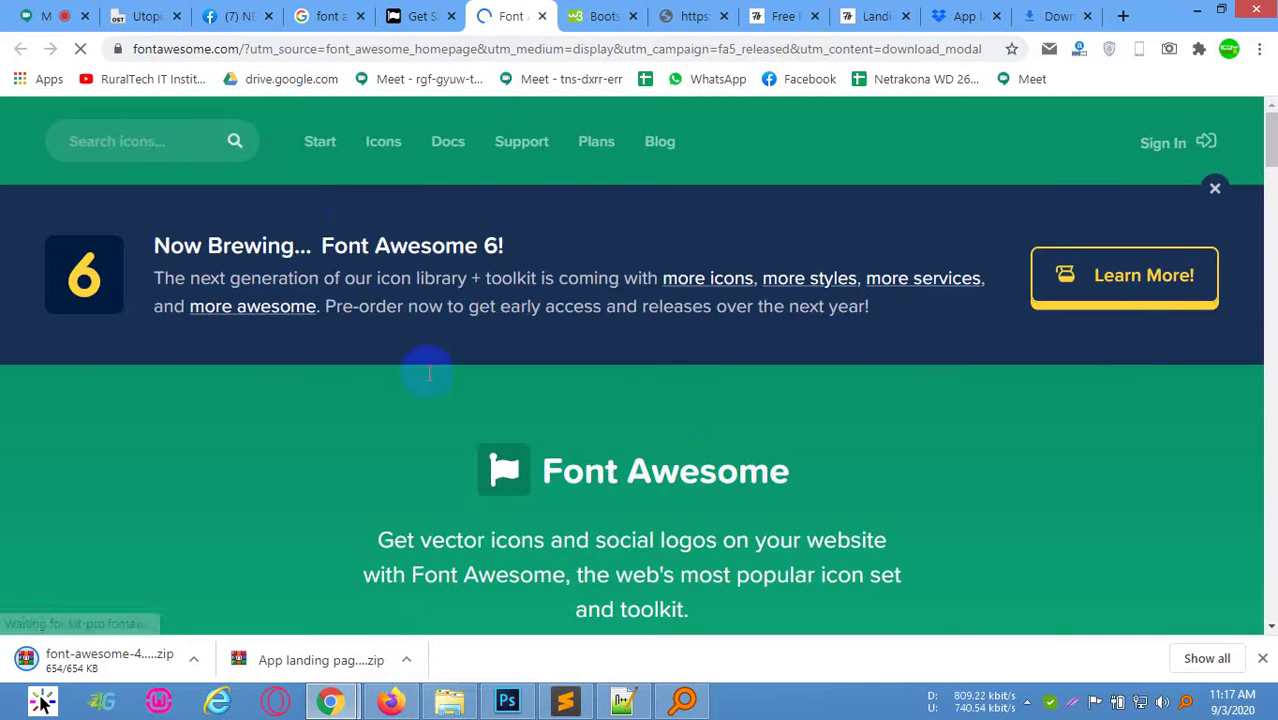
scroll(422, 371, "down", 3)
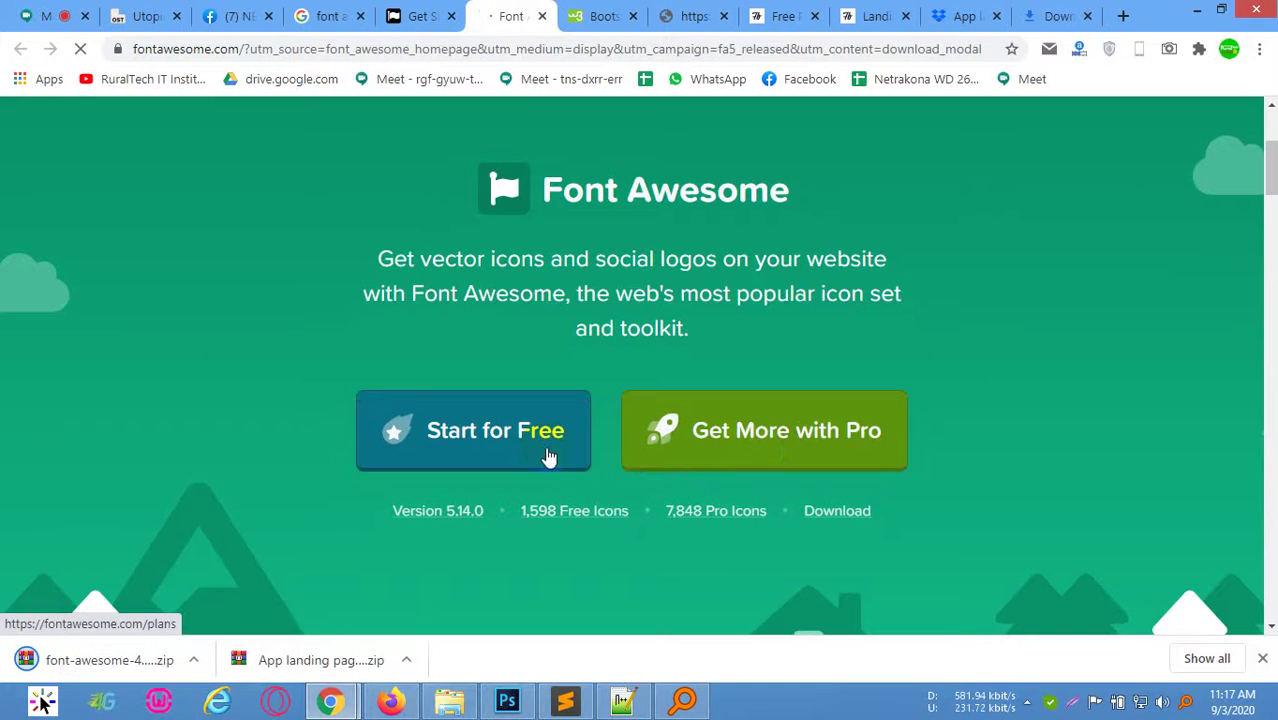
scroll(497, 271, "down", 2)
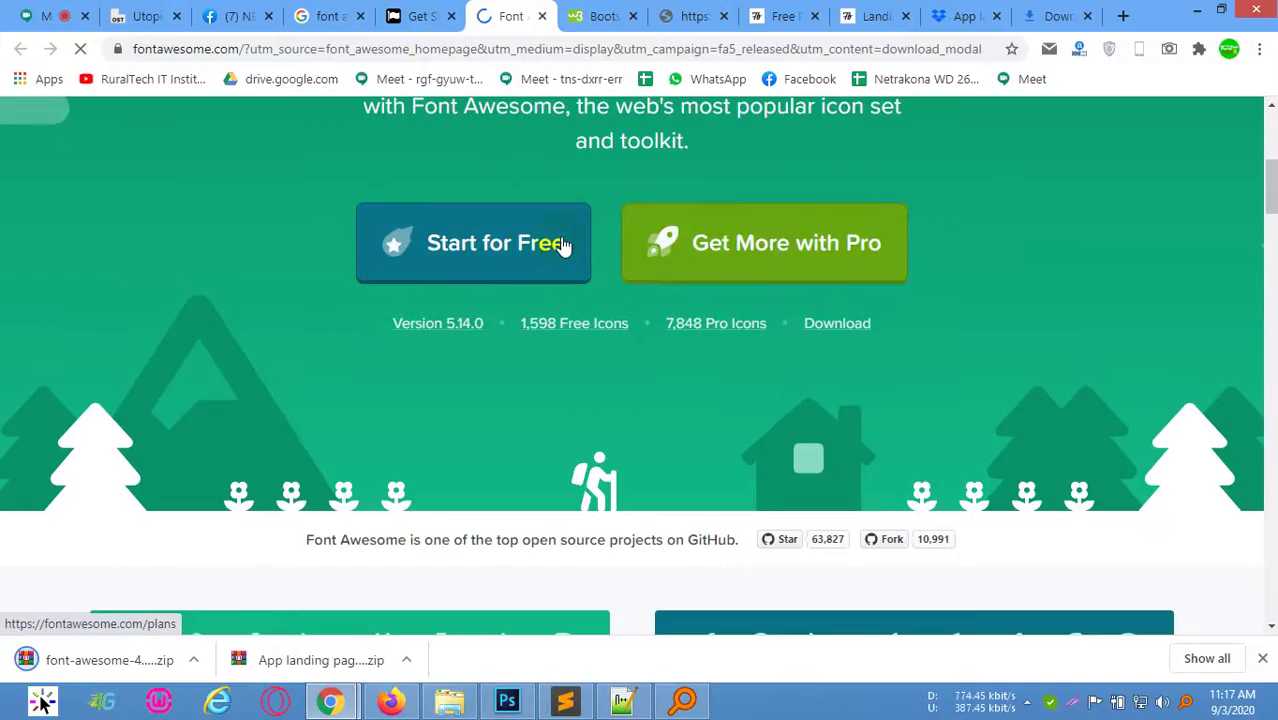
left_click(816, 258)
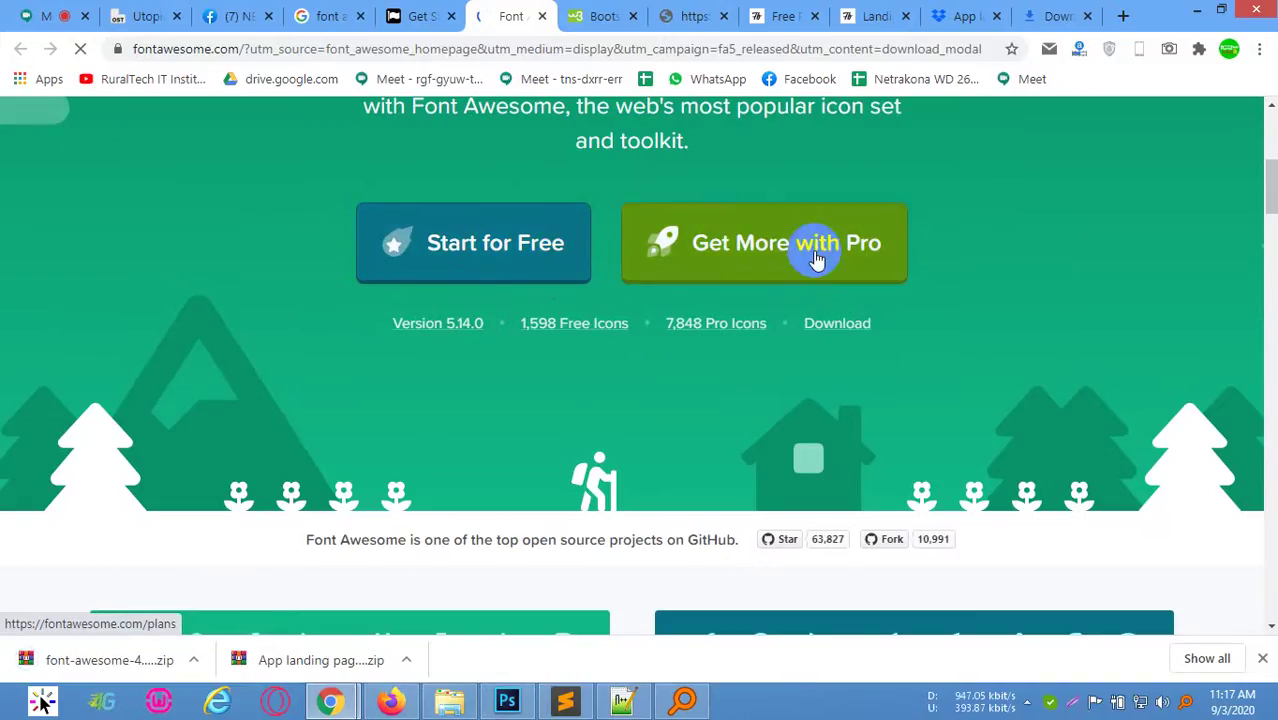
Open Font Awesome's free start page and return to the version 4.7.0 get-started page
left_click(498, 257)
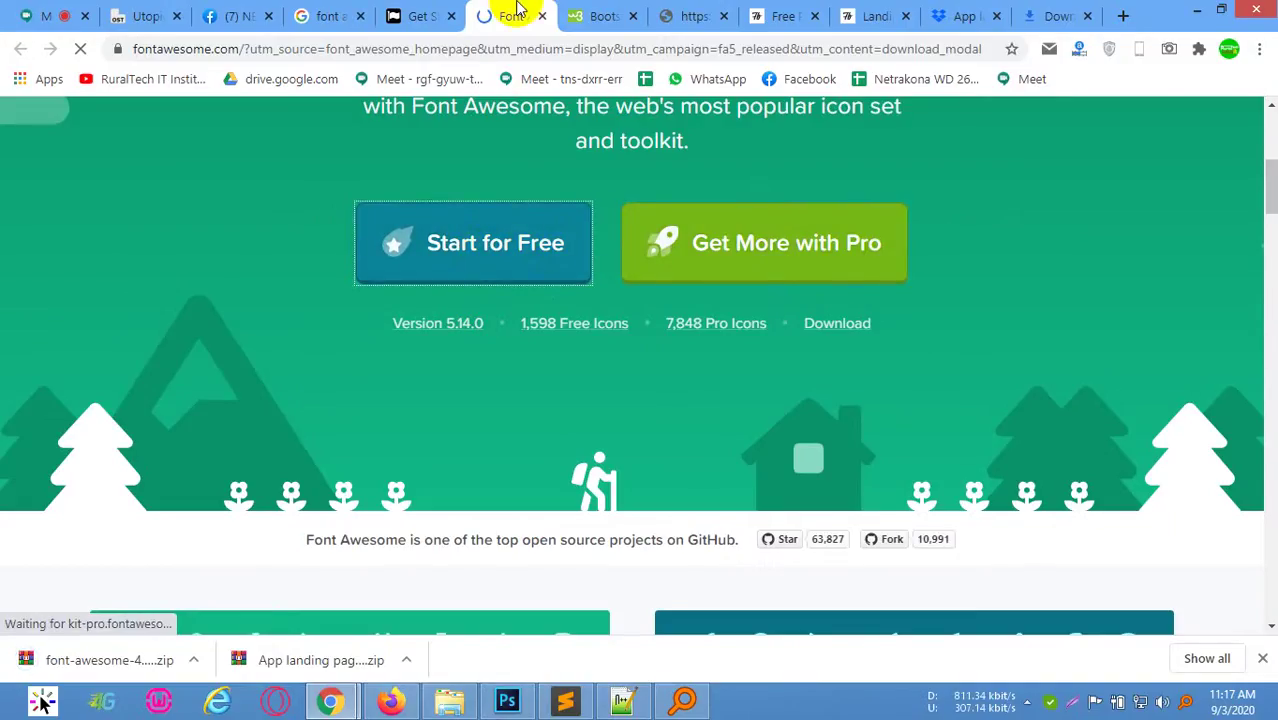
scroll(622, 421, "down", 4)
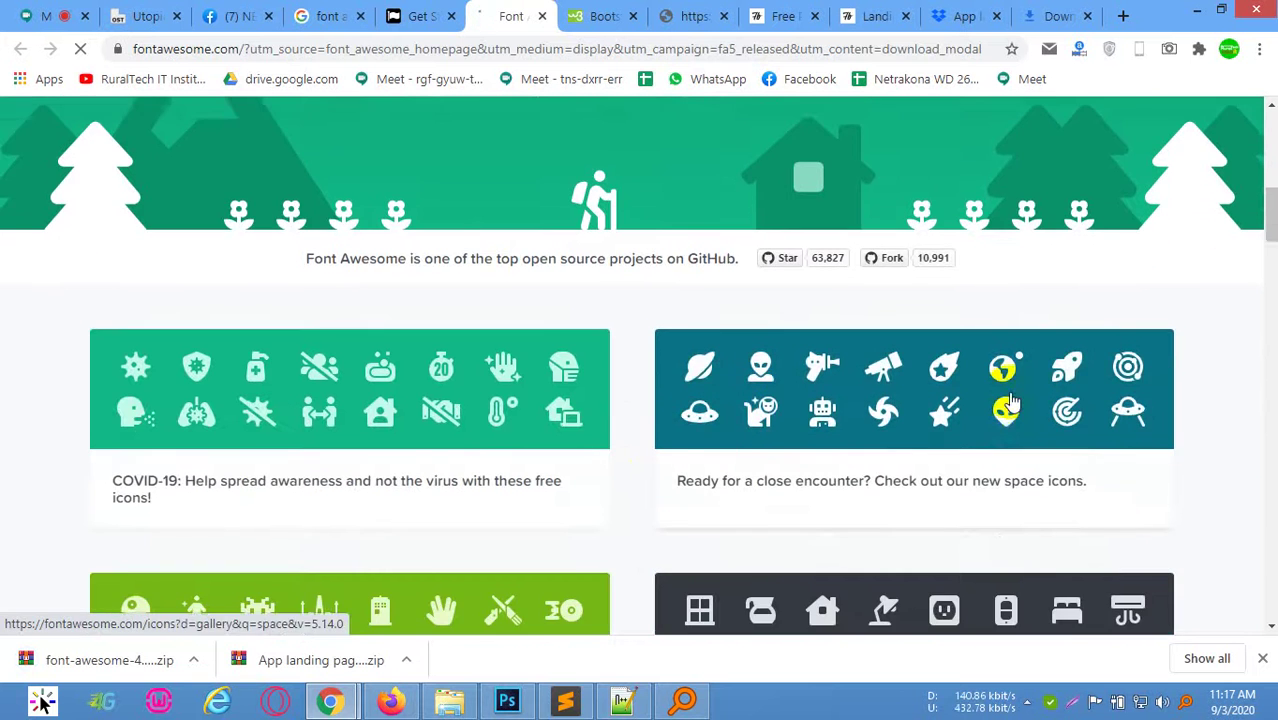
scroll(593, 451, "down", 2)
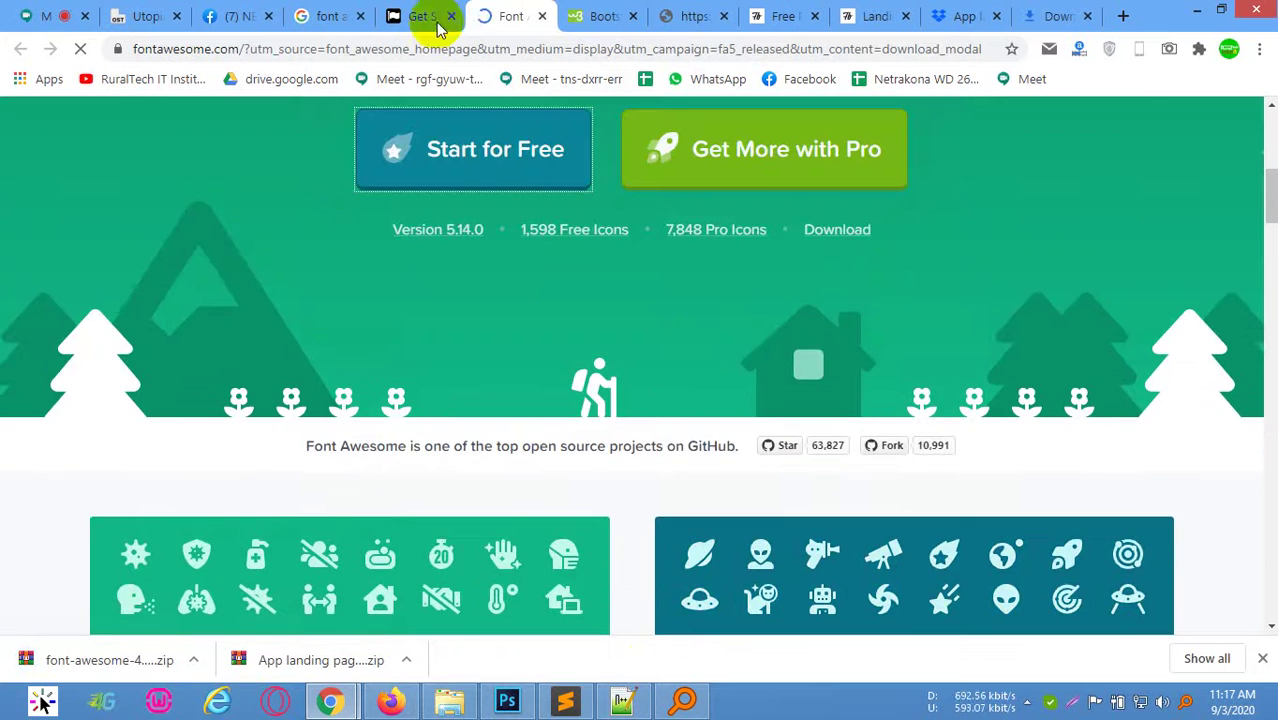
left_click(422, 16)
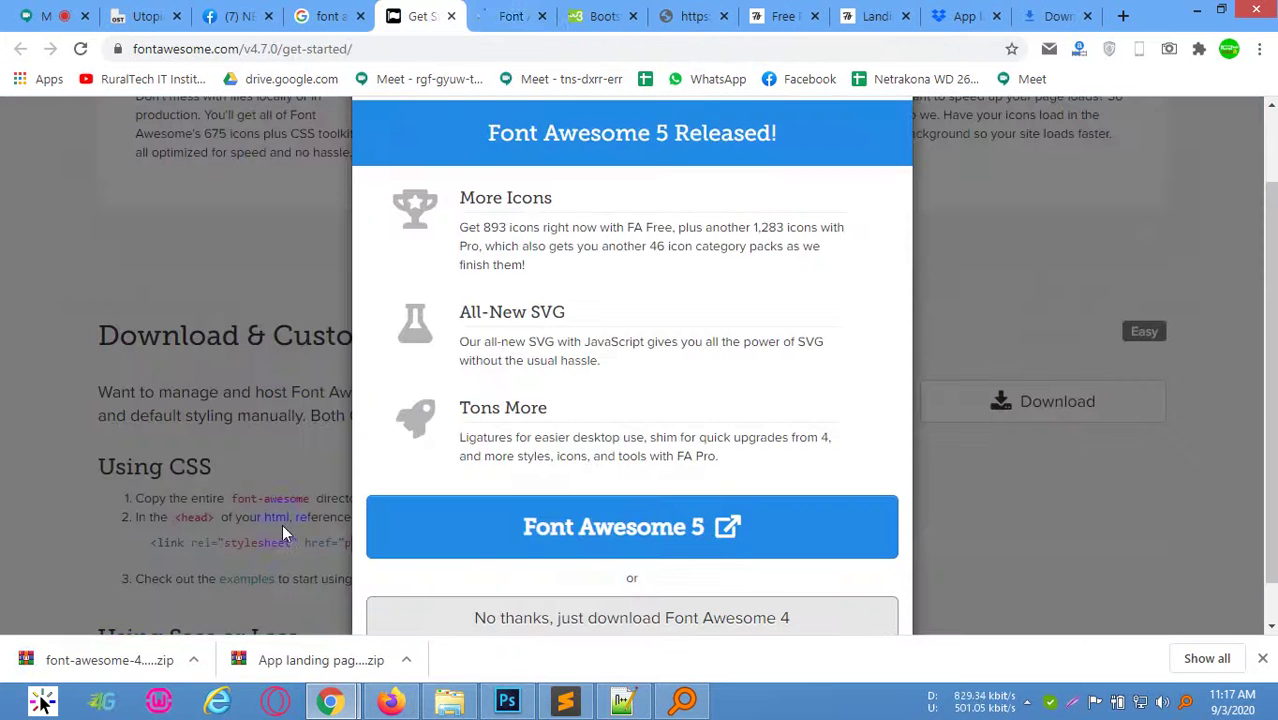
left_click(510, 14)
left_click(401, 172)
Open the downloaded font-awesome-4.7.0.zip archive and inspect the contents of its css and fonts folders
left_click(30, 660)
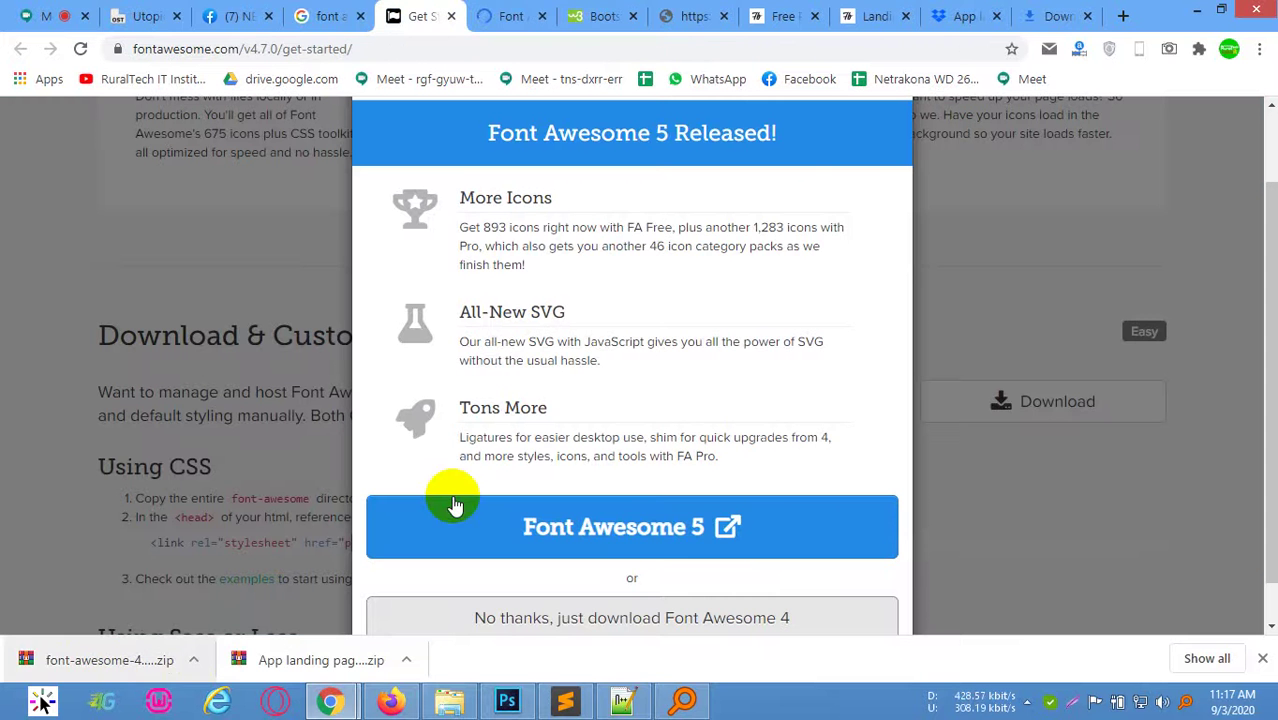
double_click(700, 342)
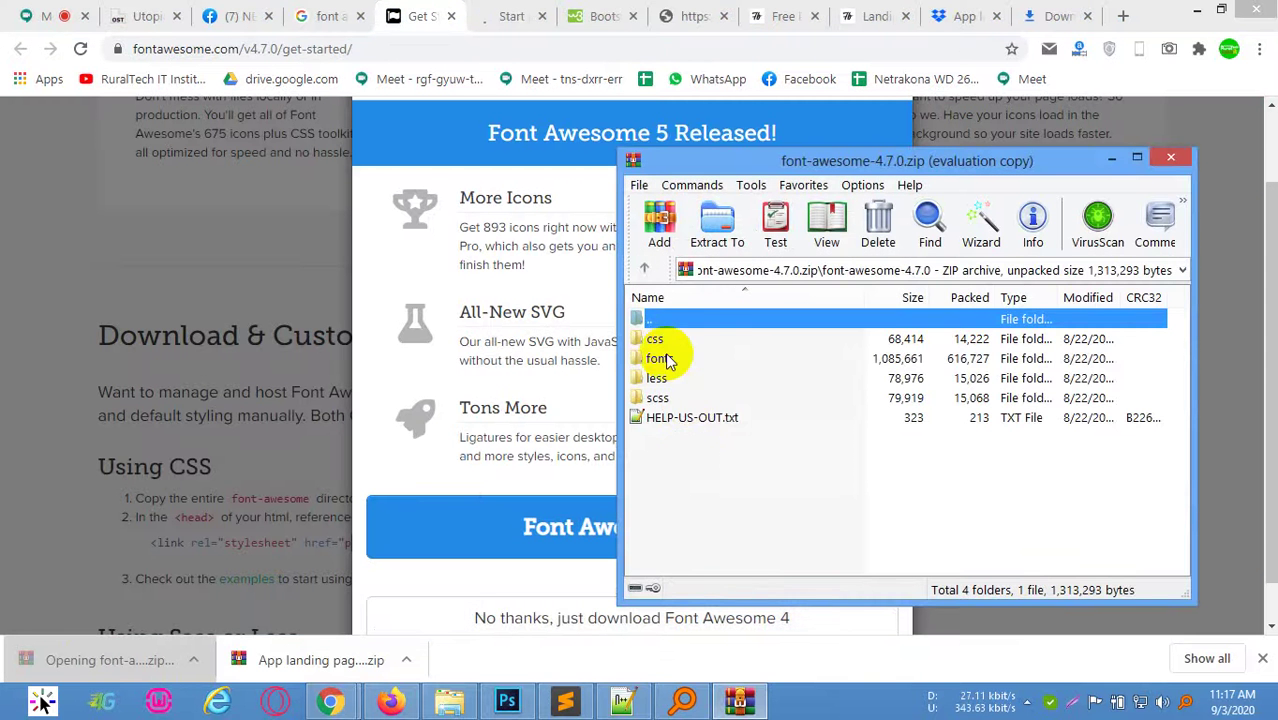
left_click(739, 371)
double_click(662, 338)
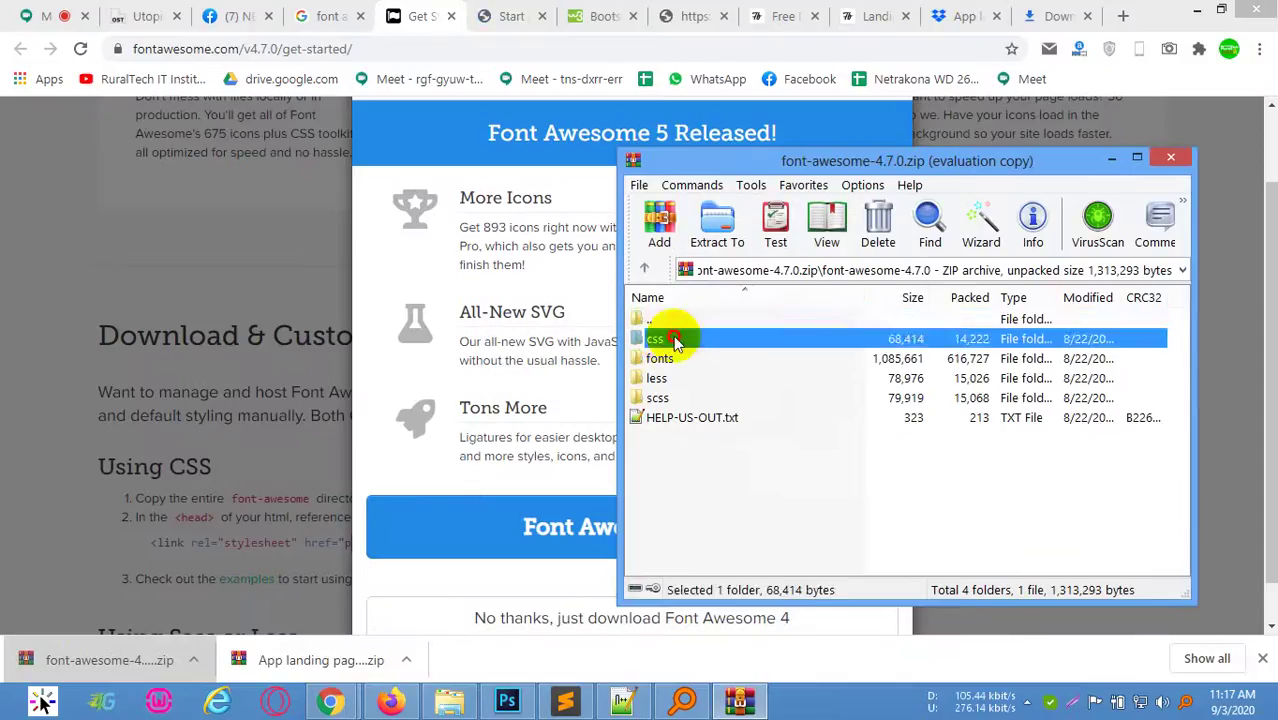
left_click(713, 366)
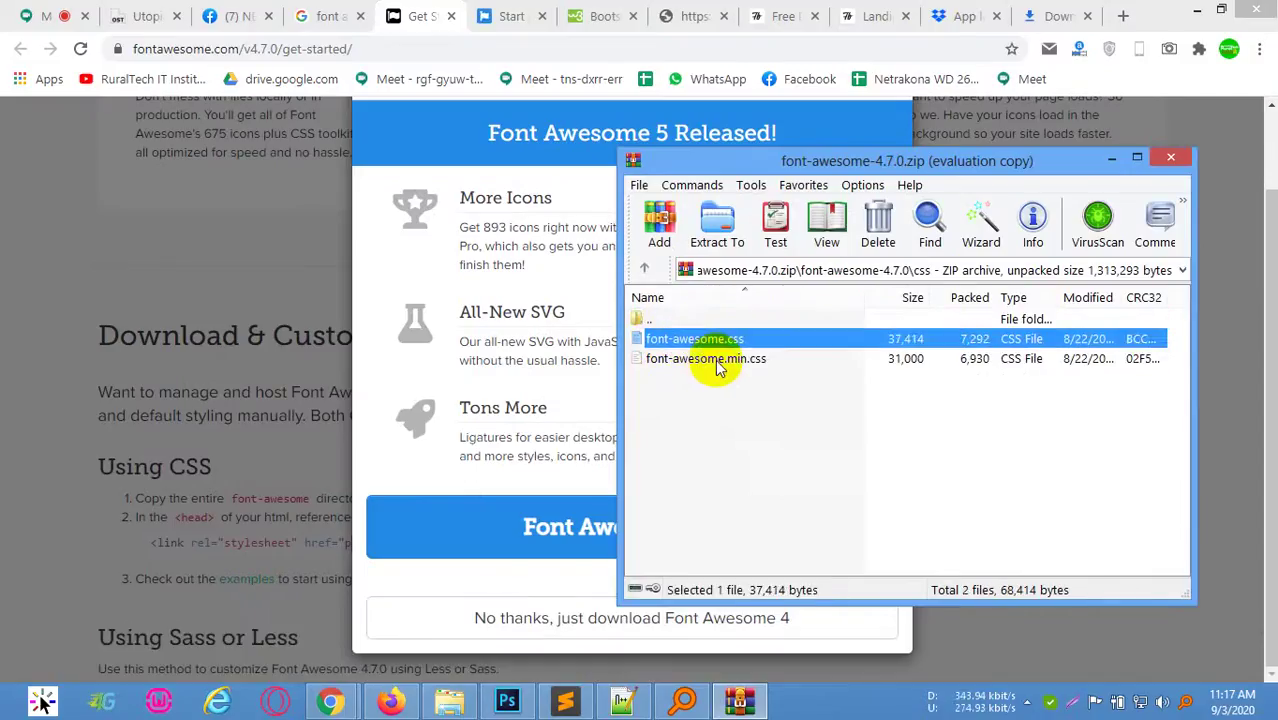
double_click(667, 322)
left_click(668, 362)
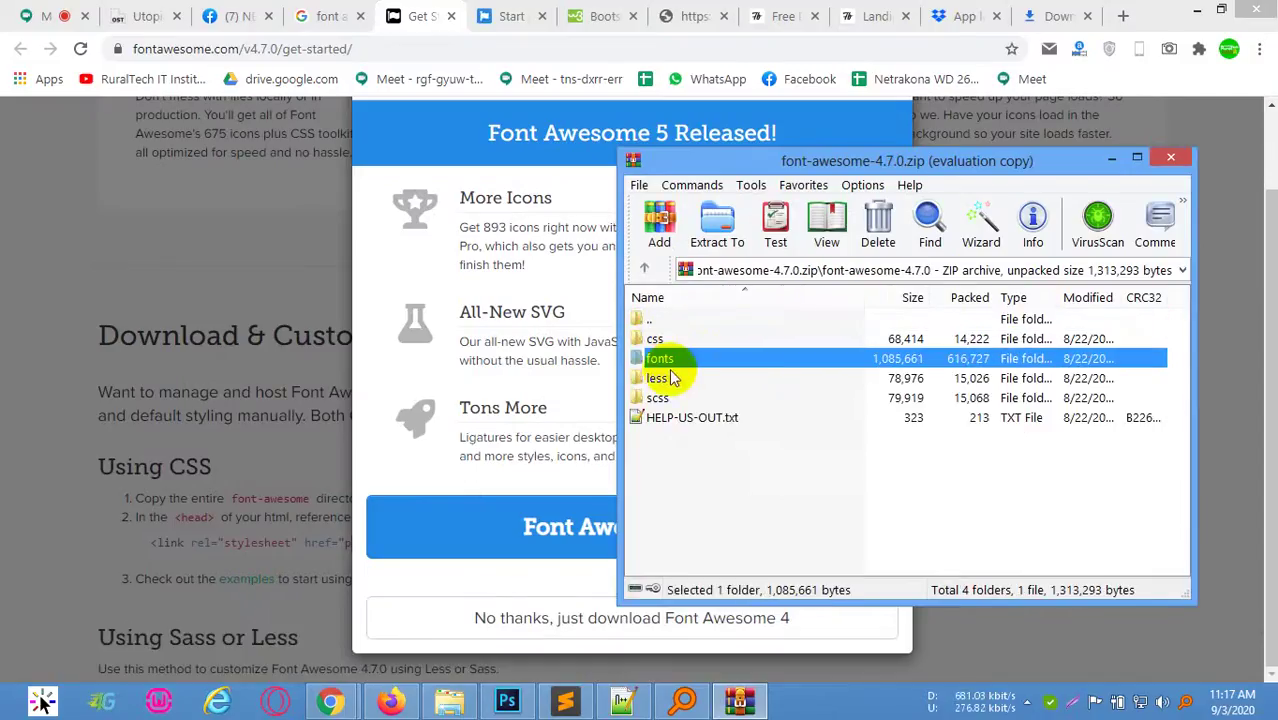
double_click(676, 366)
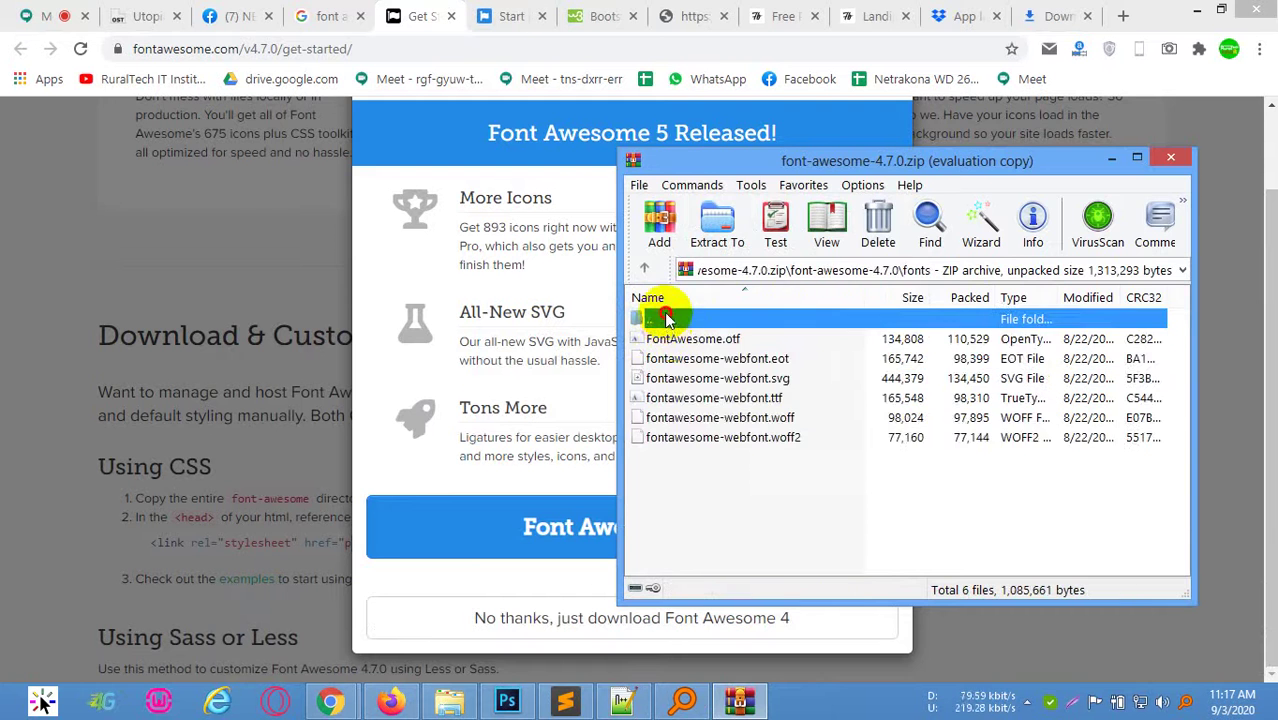
double_click(667, 319)
Examine the Font Awesome start page, including the kit form and the other ways to use the icons
left_click(509, 16)
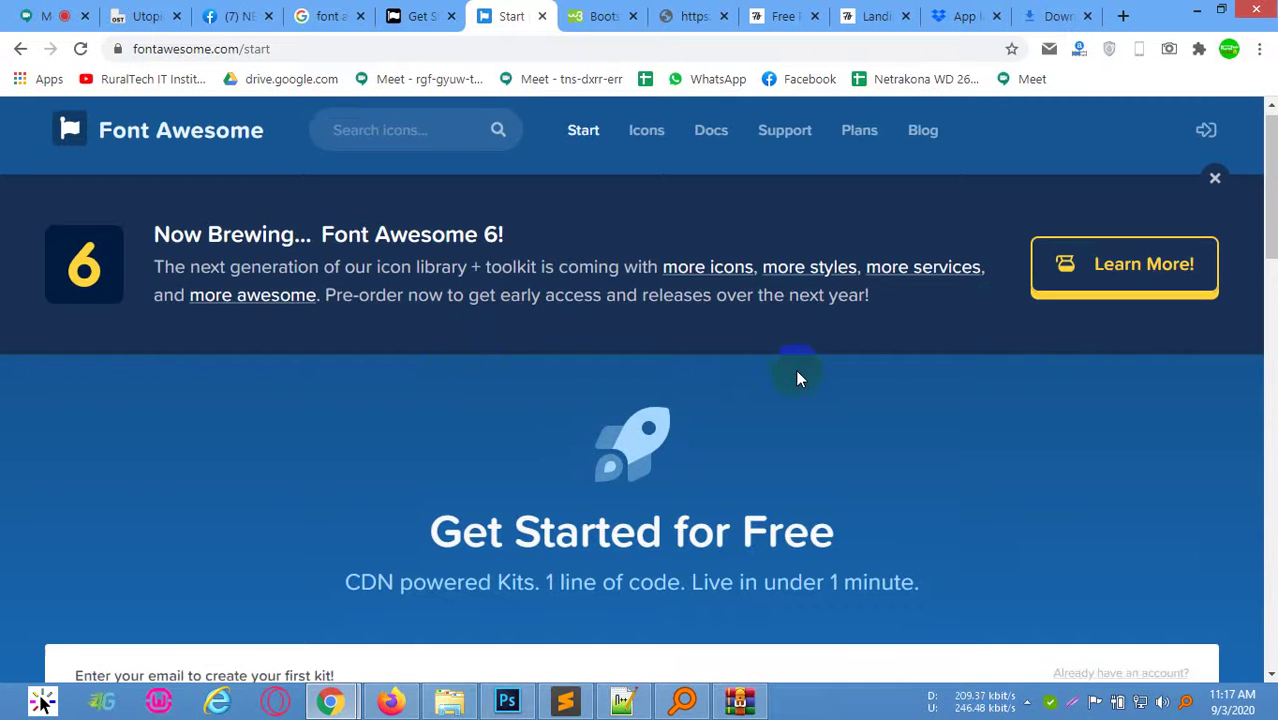
scroll(795, 369, "down", 3)
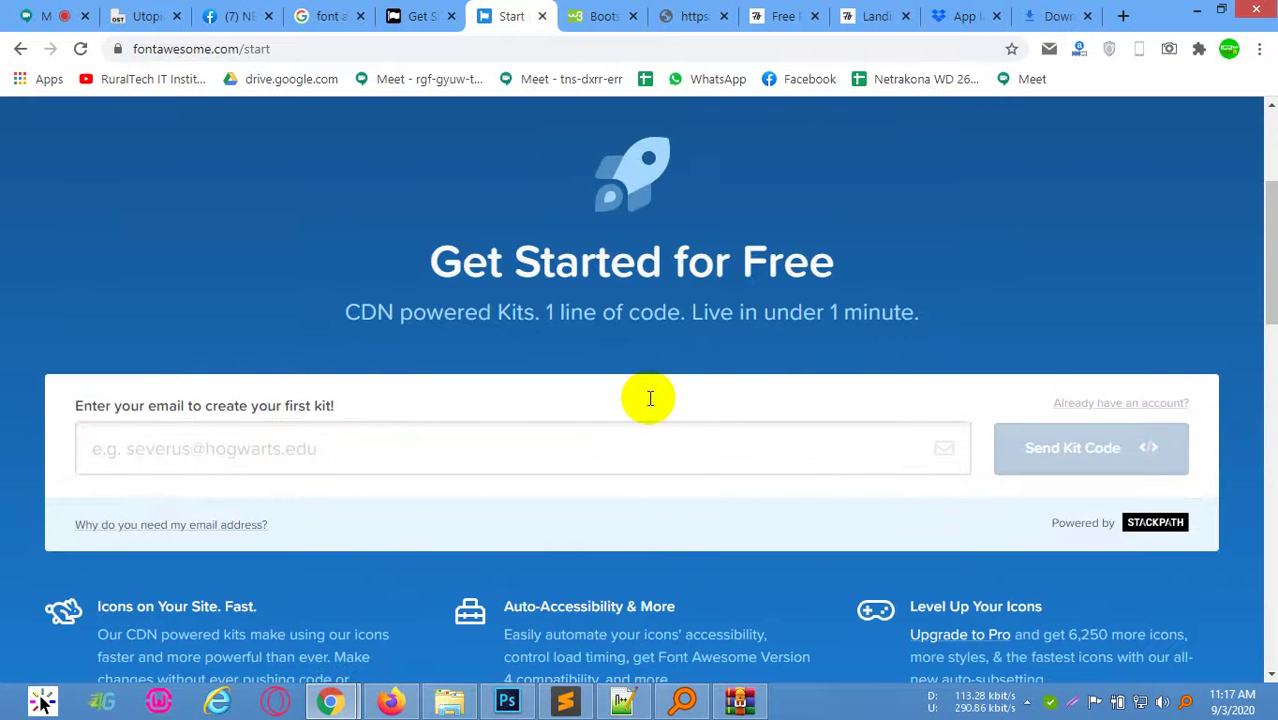
scroll(451, 357, "down", 3)
scroll(451, 357, "up", 6)
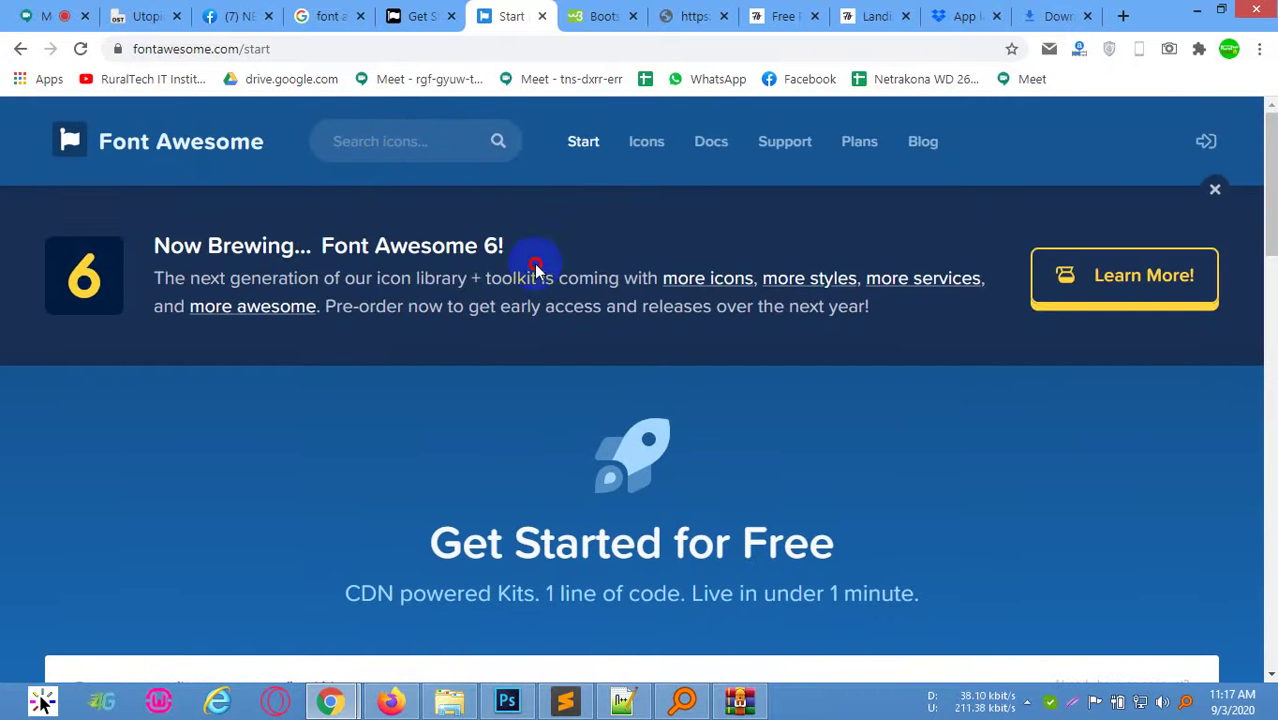
left_click_drag(535, 270, 656, 263)
left_click(734, 338)
scroll(762, 378, "down", 8)
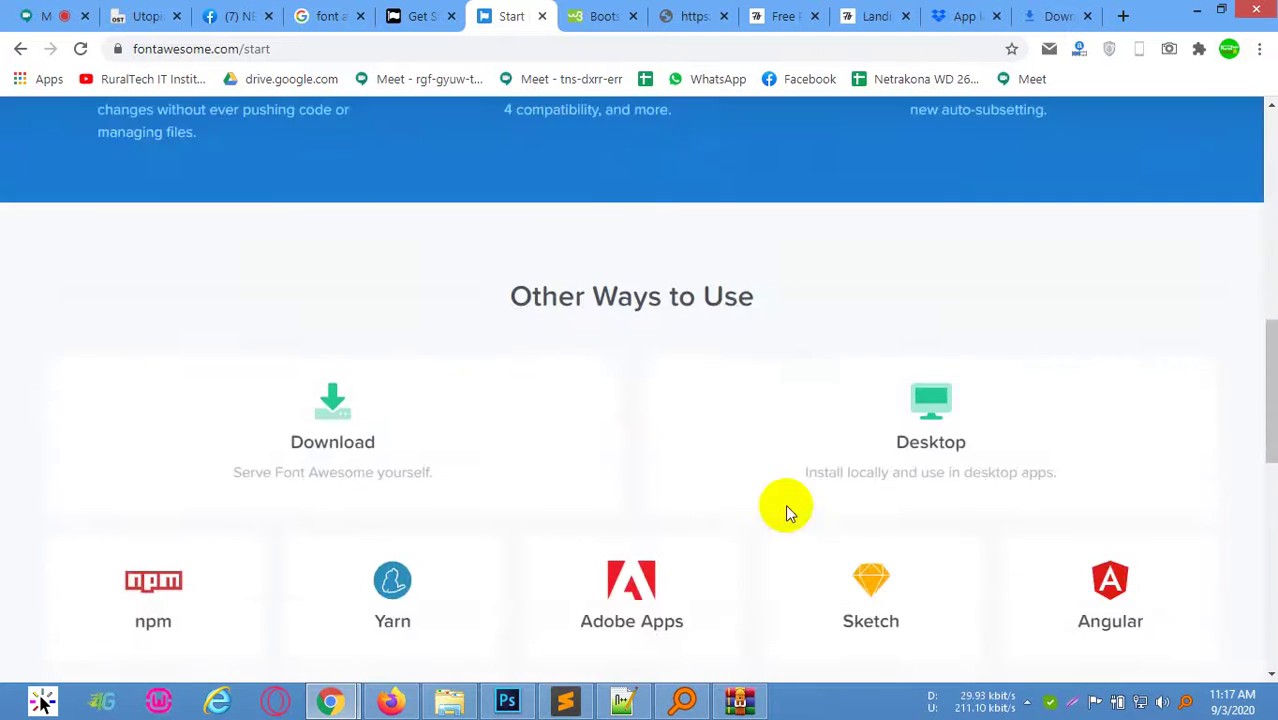
scroll(785, 504, "down", 3)
scroll(474, 362, "up", 3)
scroll(662, 417, "down", 6)
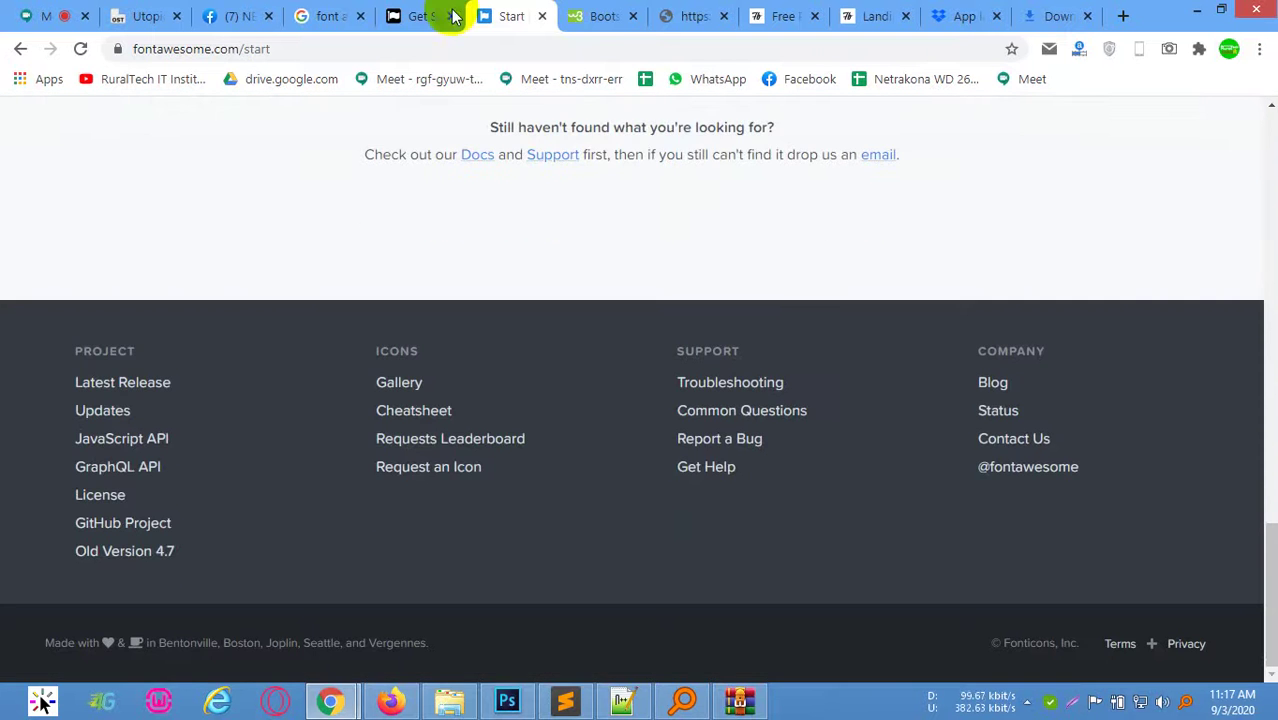
Bring the font-awesome-4.7.0.zip archive back up and open the css folder of the psd to html project
left_click(421, 15)
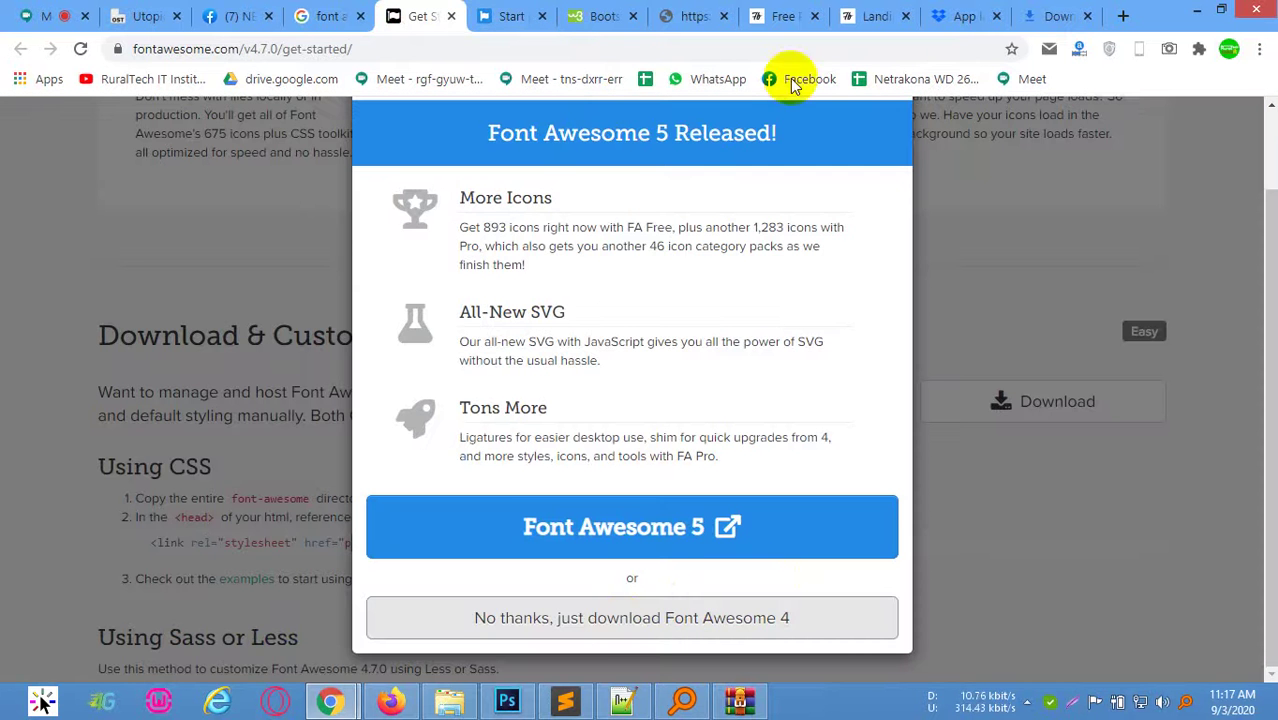
left_click(740, 702)
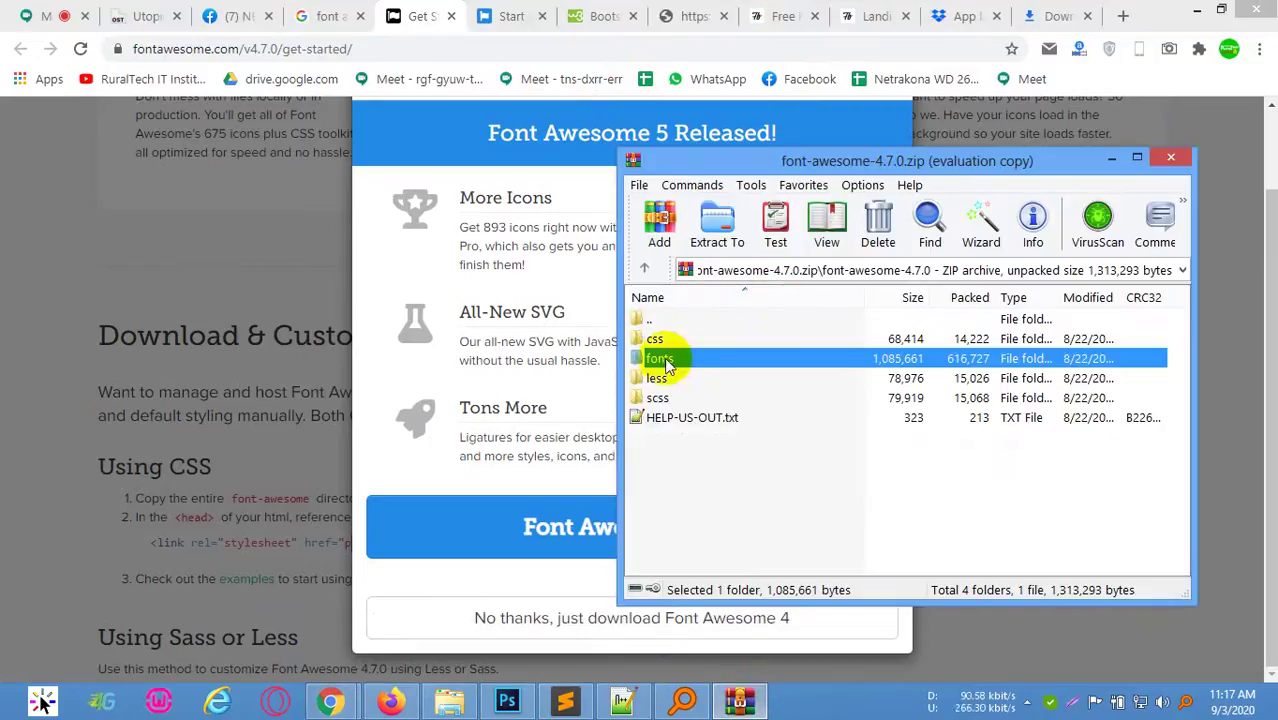
left_click(455, 706)
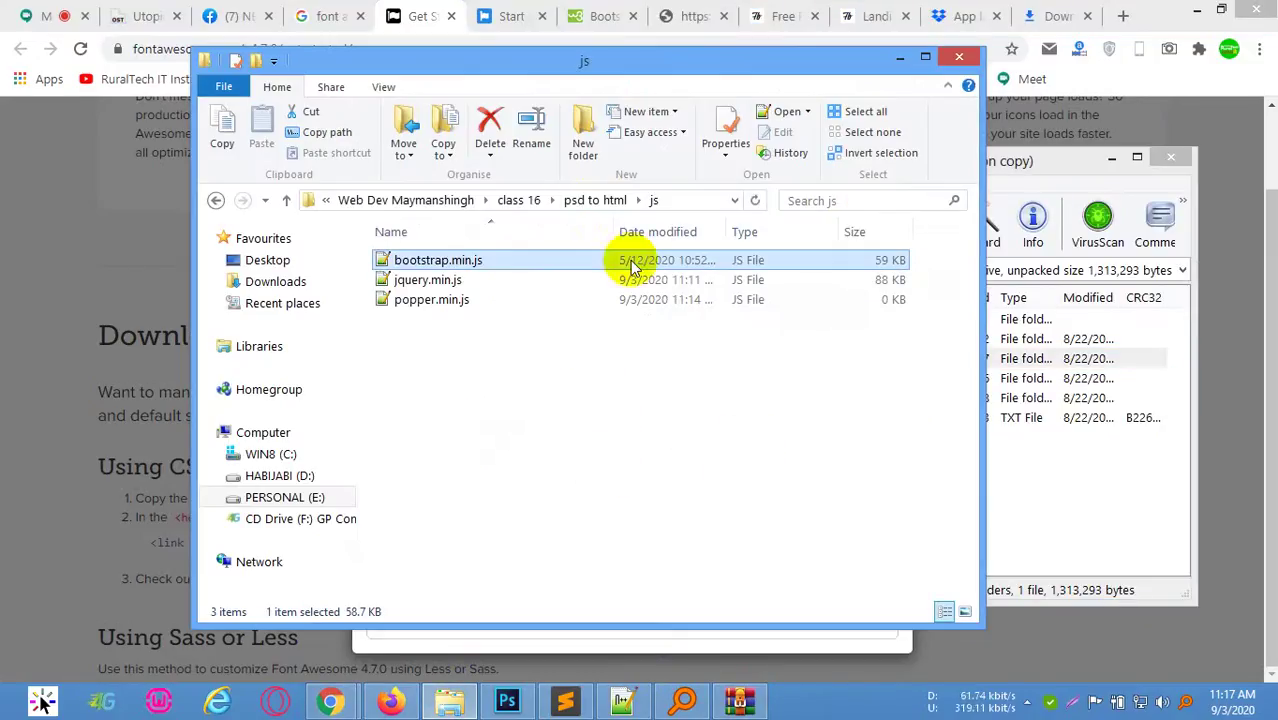
key("BackSpace")
left_click(430, 261)
key("Return")
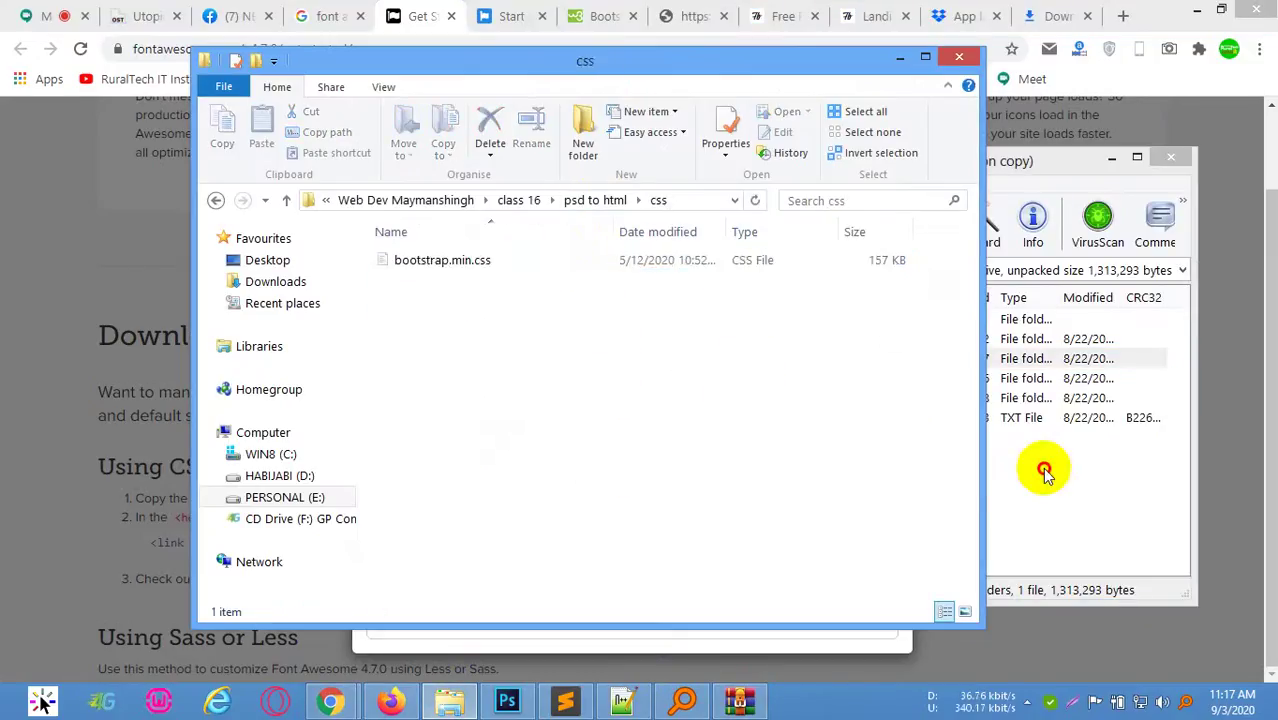
Copy font-awesome.min.css from the archive's css folder into the project's css folder
left_click(1047, 459)
left_click(676, 340)
double_click(676, 340)
left_click_drag(690, 358, 508, 379)
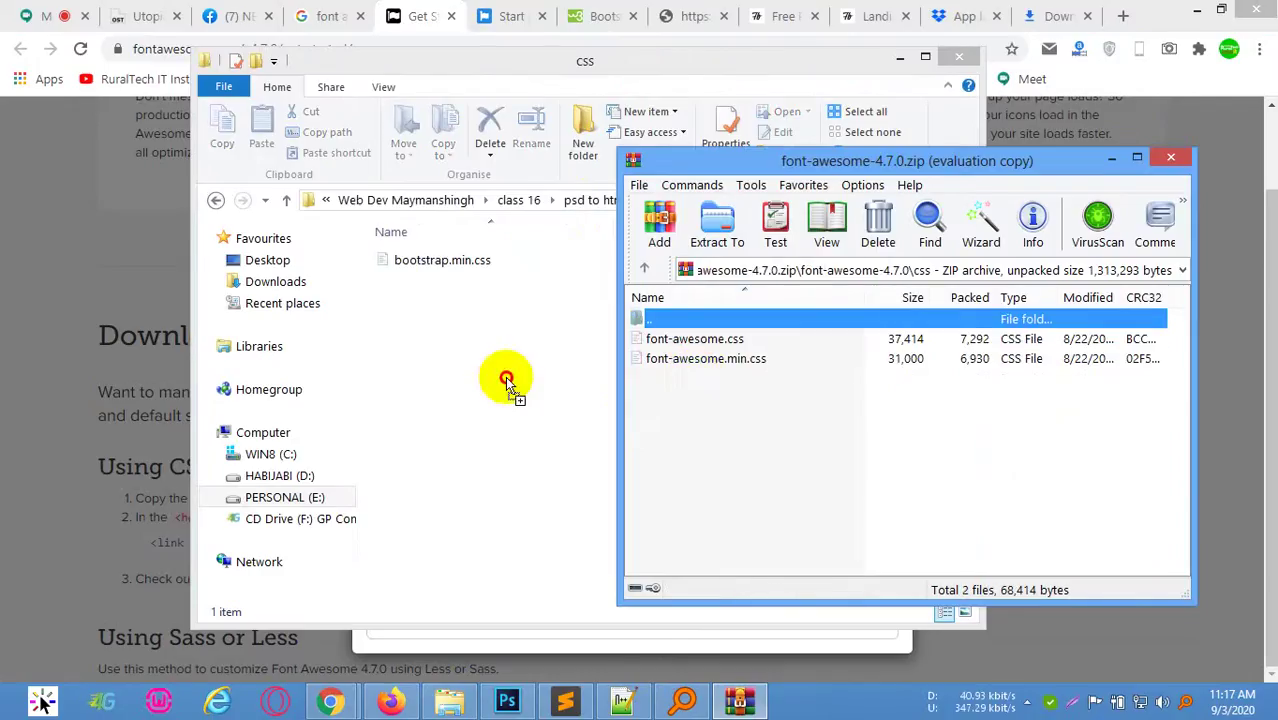
left_click(1012, 438)
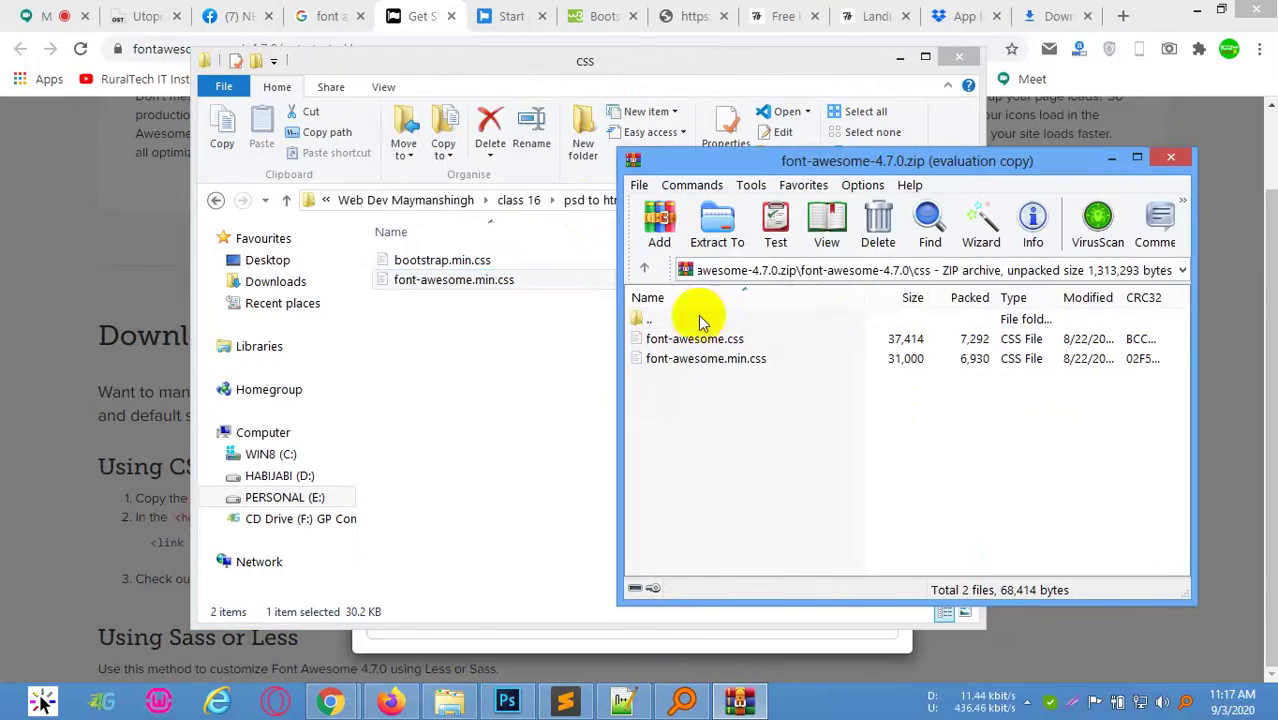
Copy the archive's fonts folder into the psd to html project folder
double_click(645, 320)
left_click(581, 227)
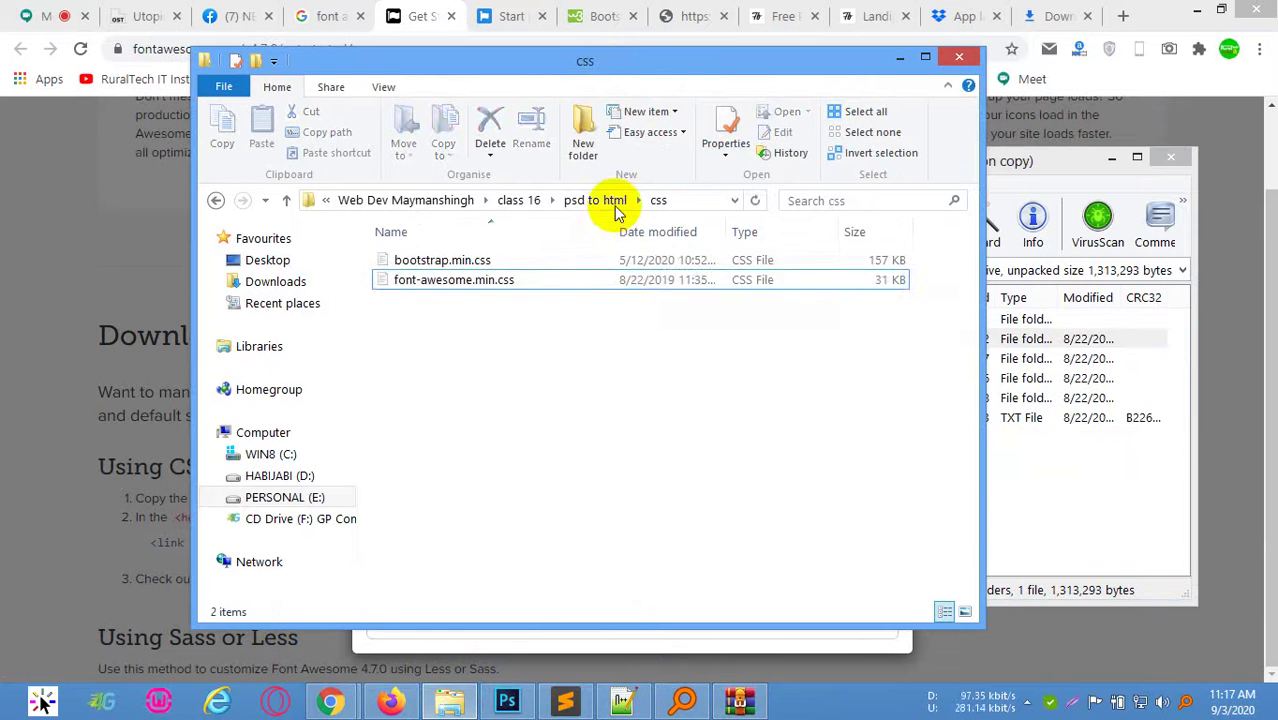
left_click(606, 202)
left_click(1025, 460)
left_click_drag(685, 360, 510, 386)
left_click(1040, 450)
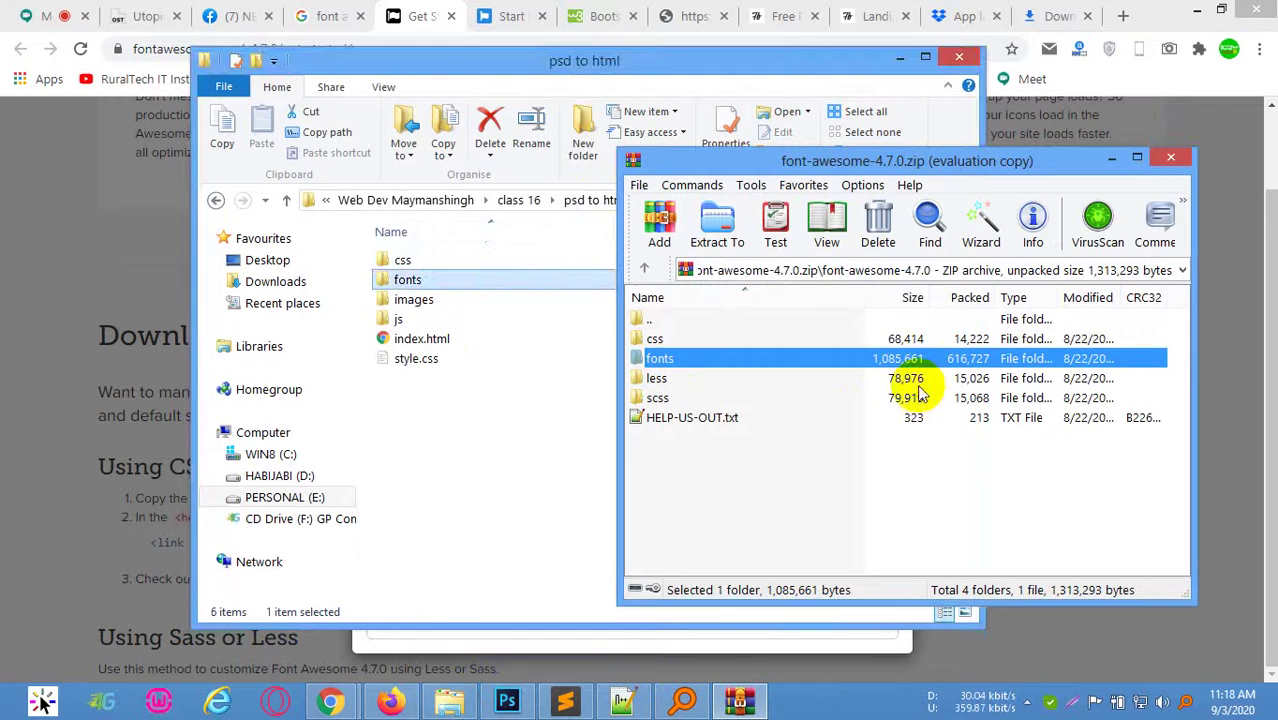
Check the archive's scss folder and close the Font Awesome archive
double_click(657, 397)
double_click(680, 320)
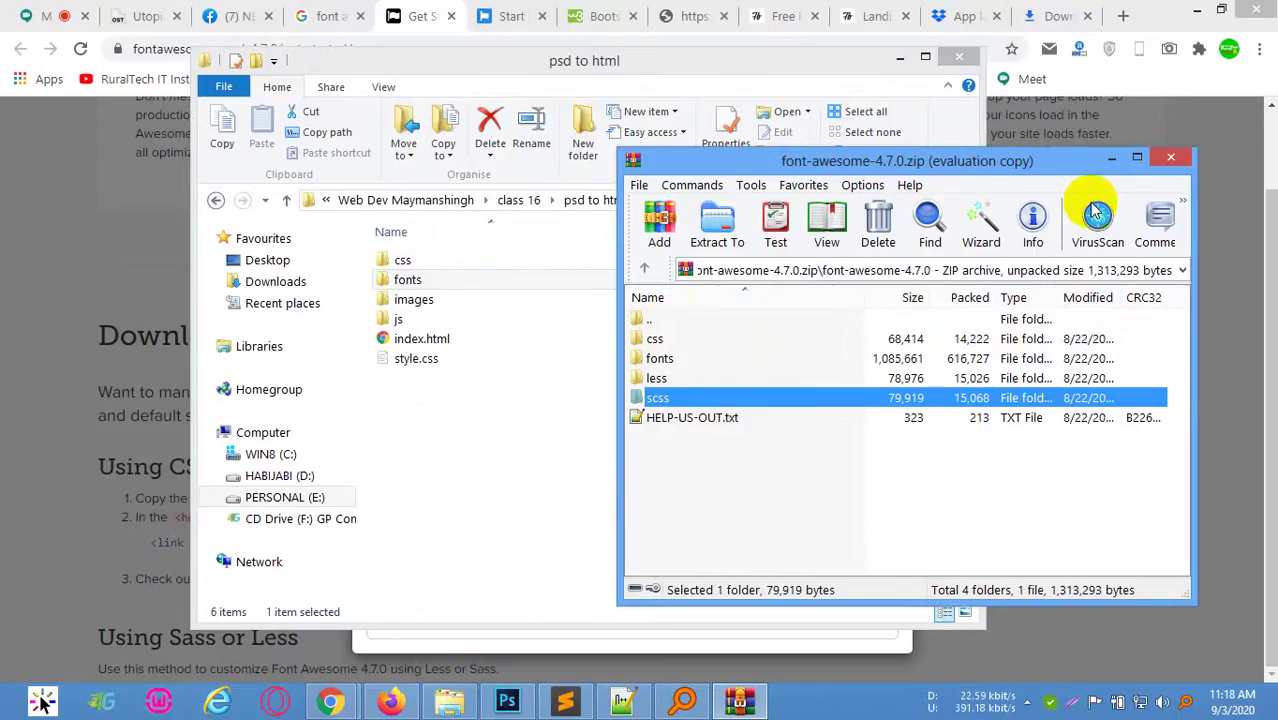
left_click(1168, 158)
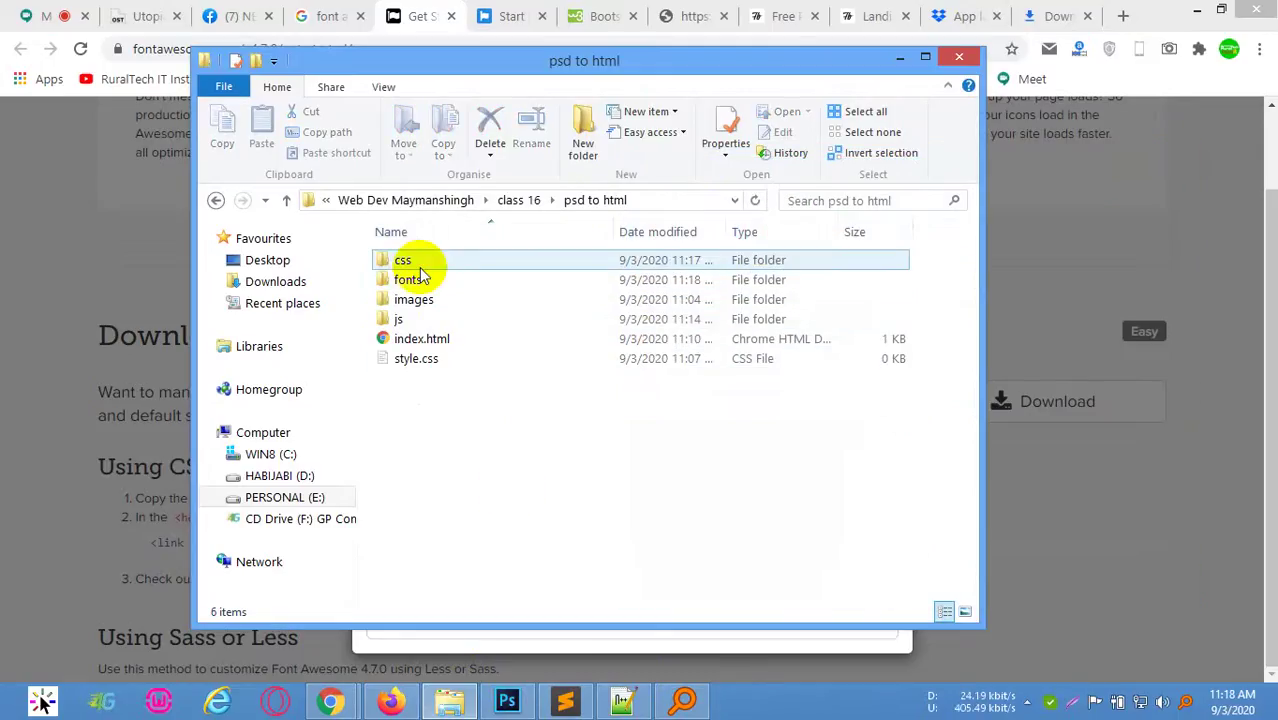
Check the stylesheet's file name in the project's css folder, correct its link in index.html to css/font-awesome.min.css, and save
double_click(455, 265)
left_click(491, 371)
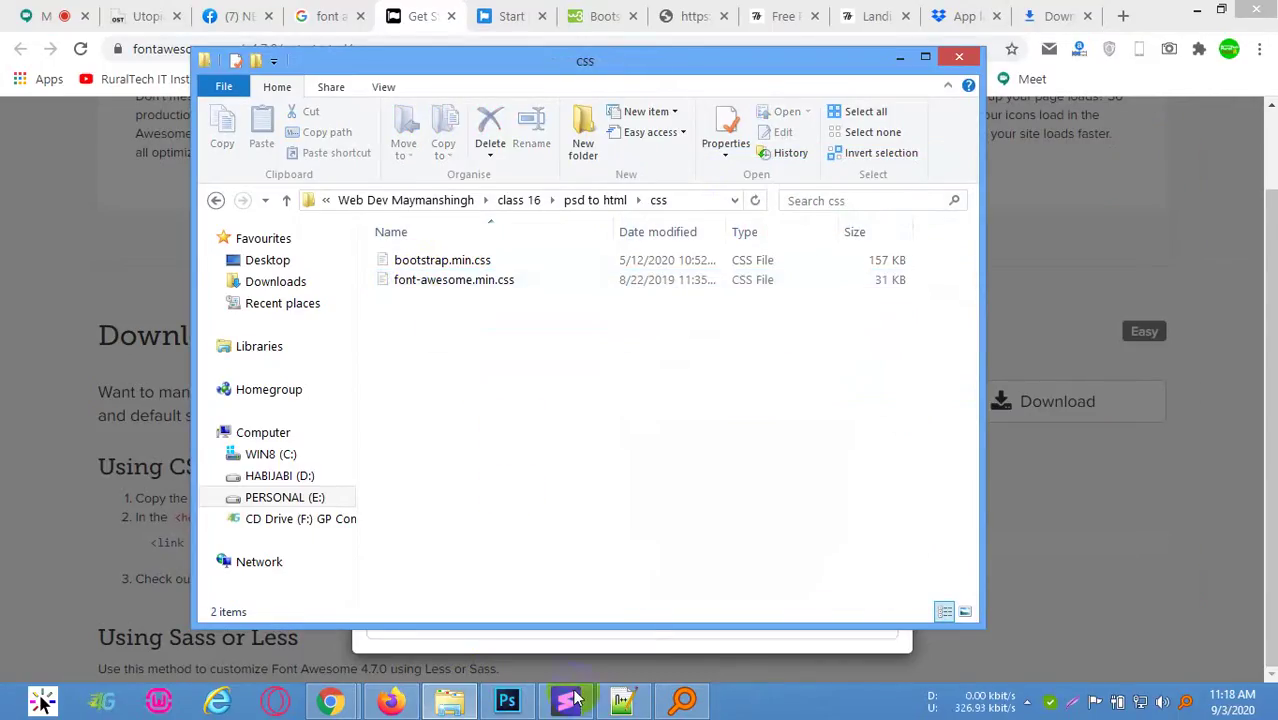
left_click(565, 703)
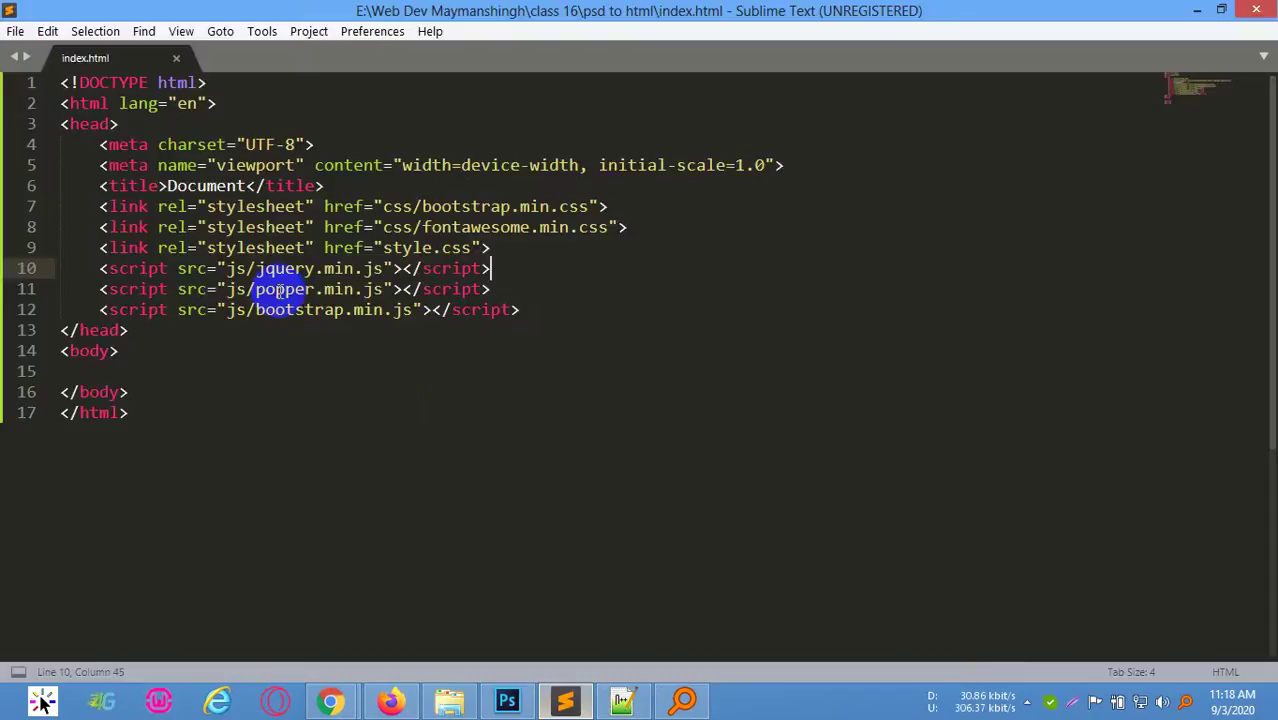
left_click(461, 206)
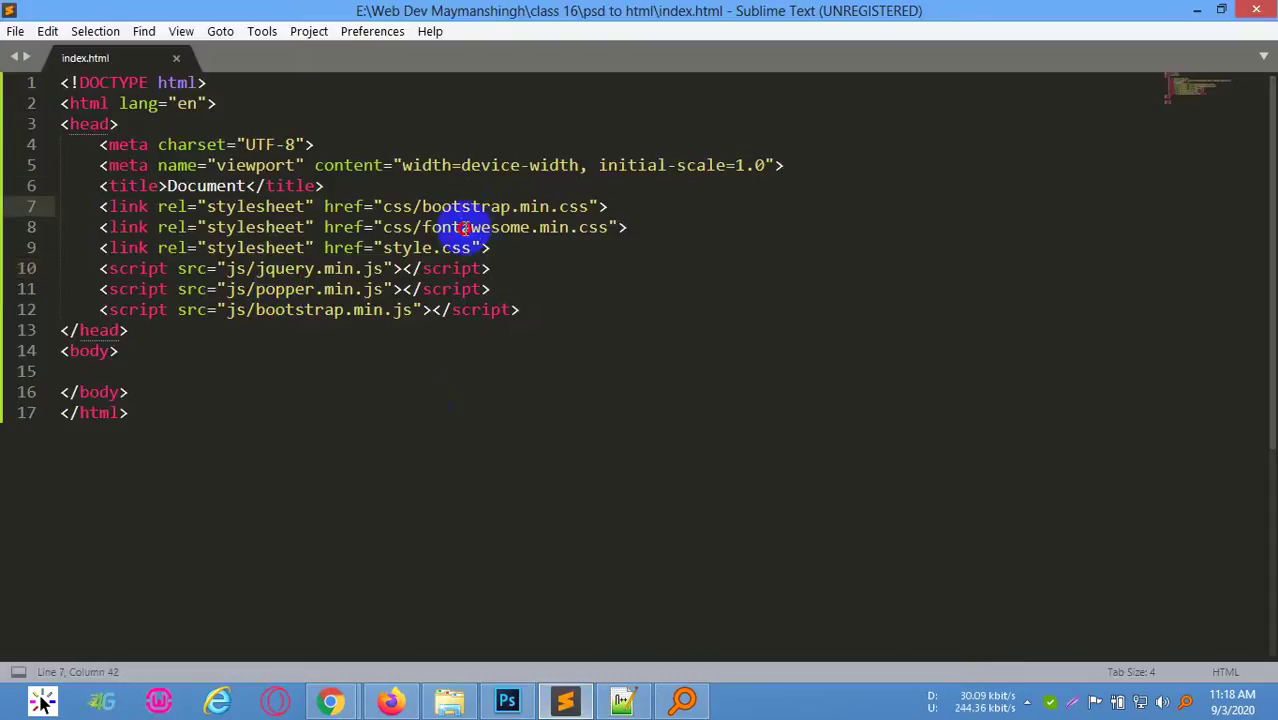
left_click(463, 227)
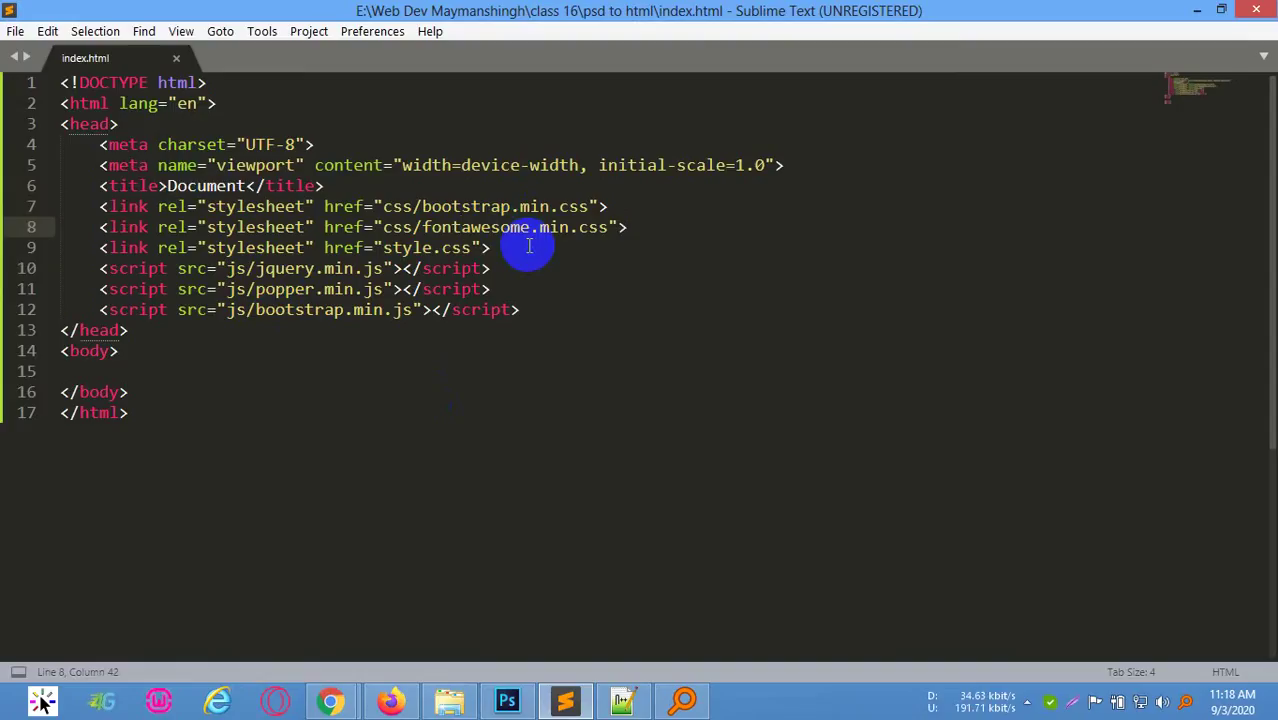
type("-")
key("ctrl+s")
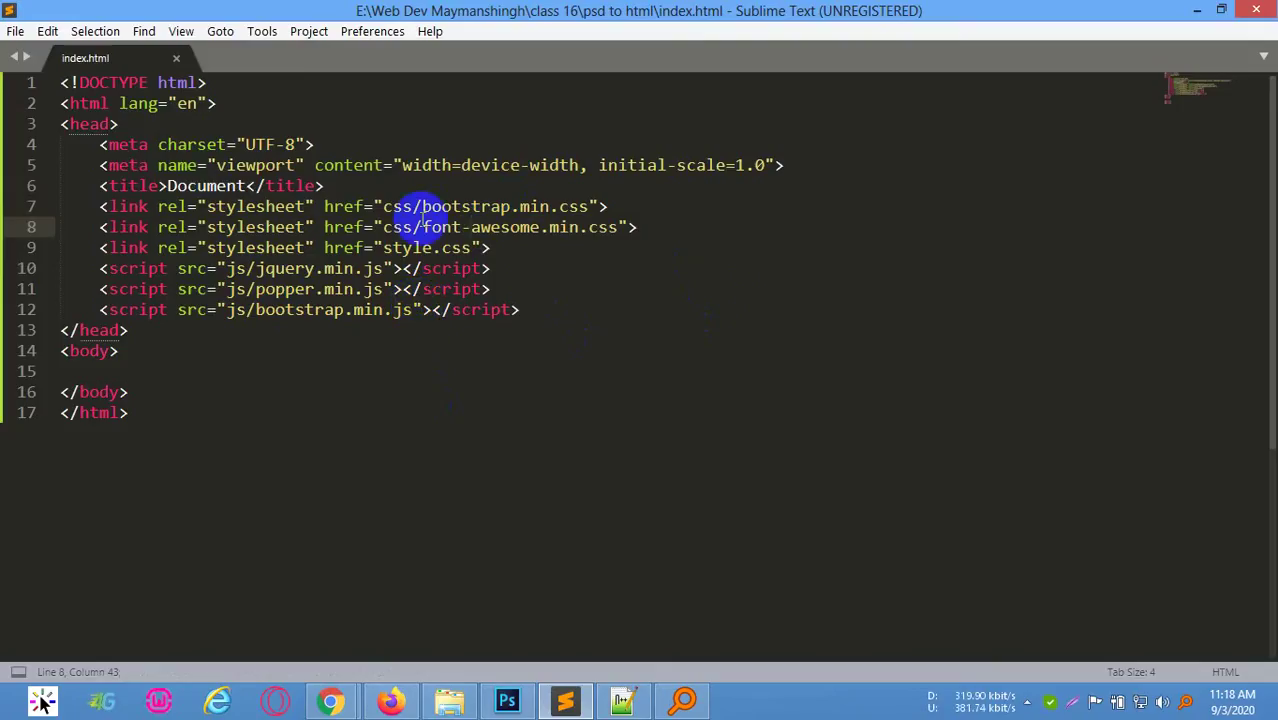
Review the style.css, jQuery and Popper references in the head of index.html
key("Right")
key("Right")
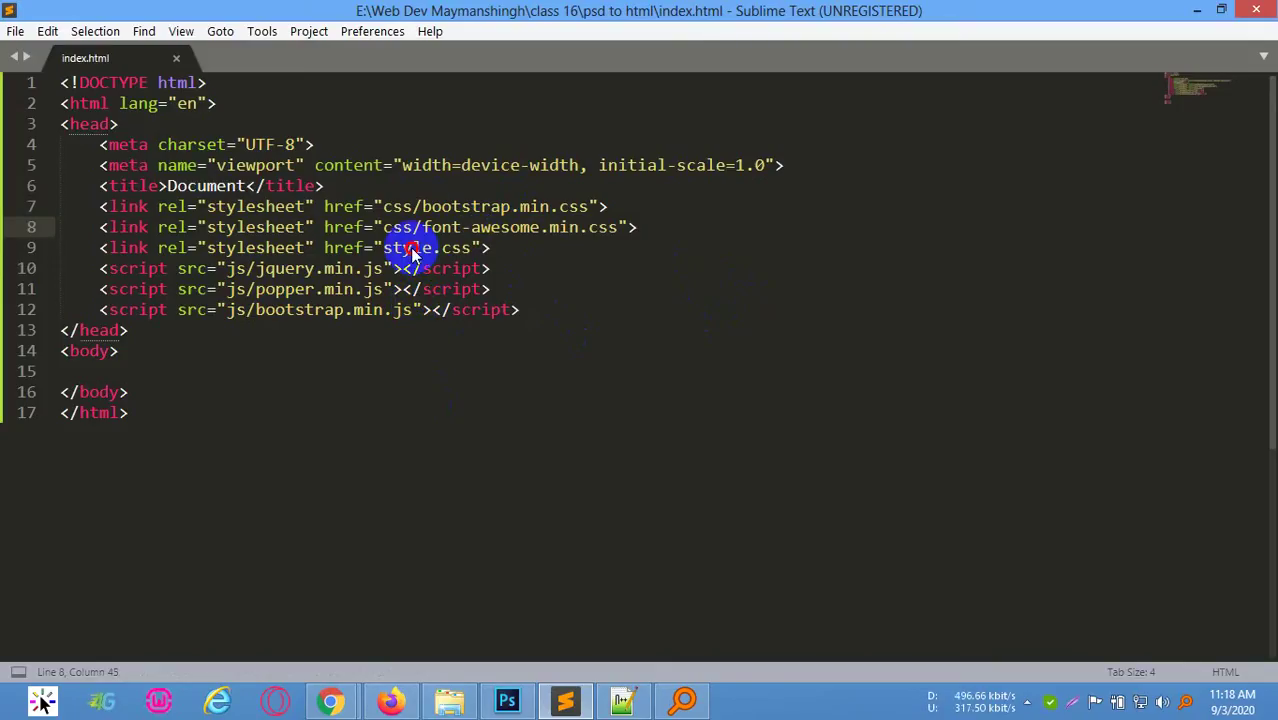
left_click(413, 250)
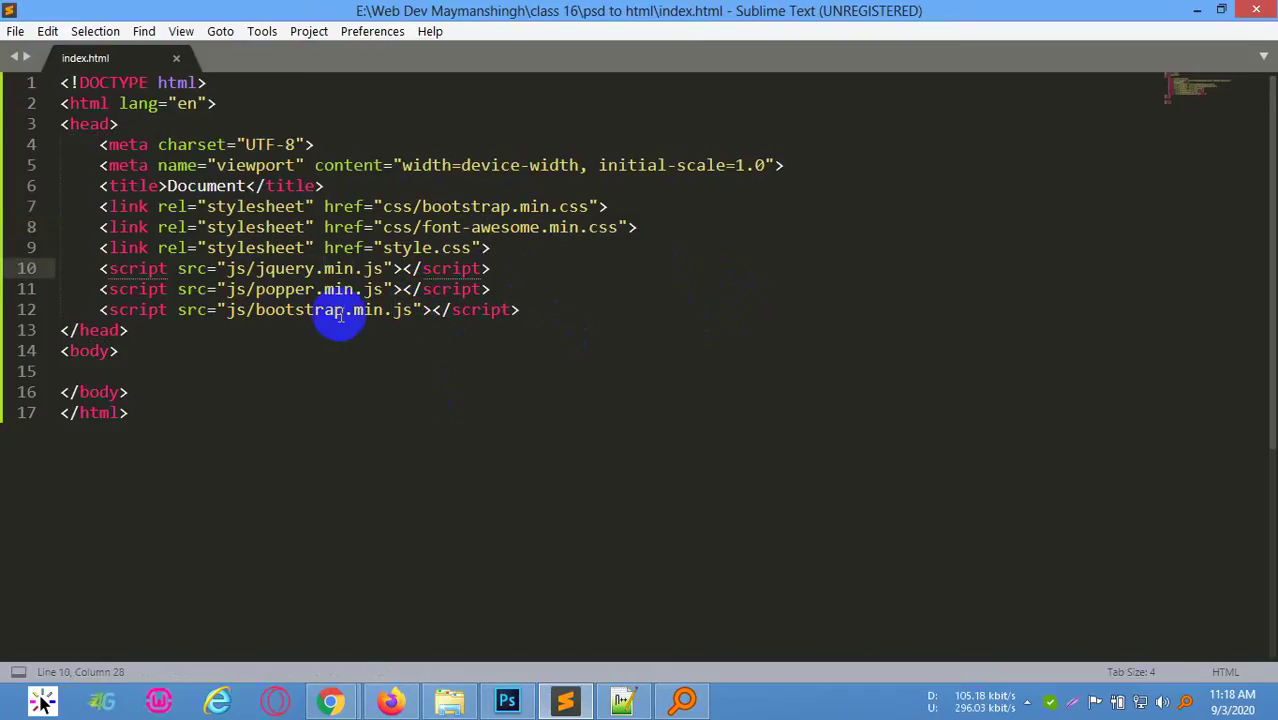
left_click(316, 292)
key("Left")
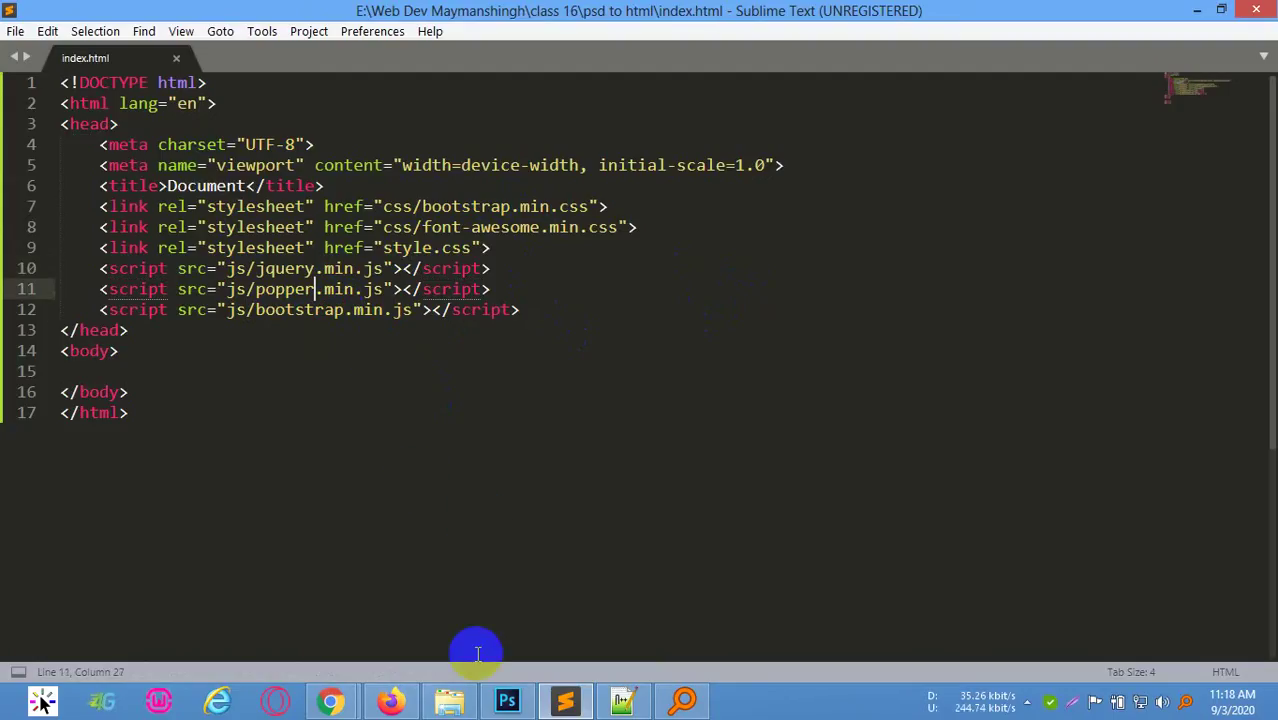
Switch to Chrome and return to the Google results for font awesome cdn
mouse_move(343, 703)
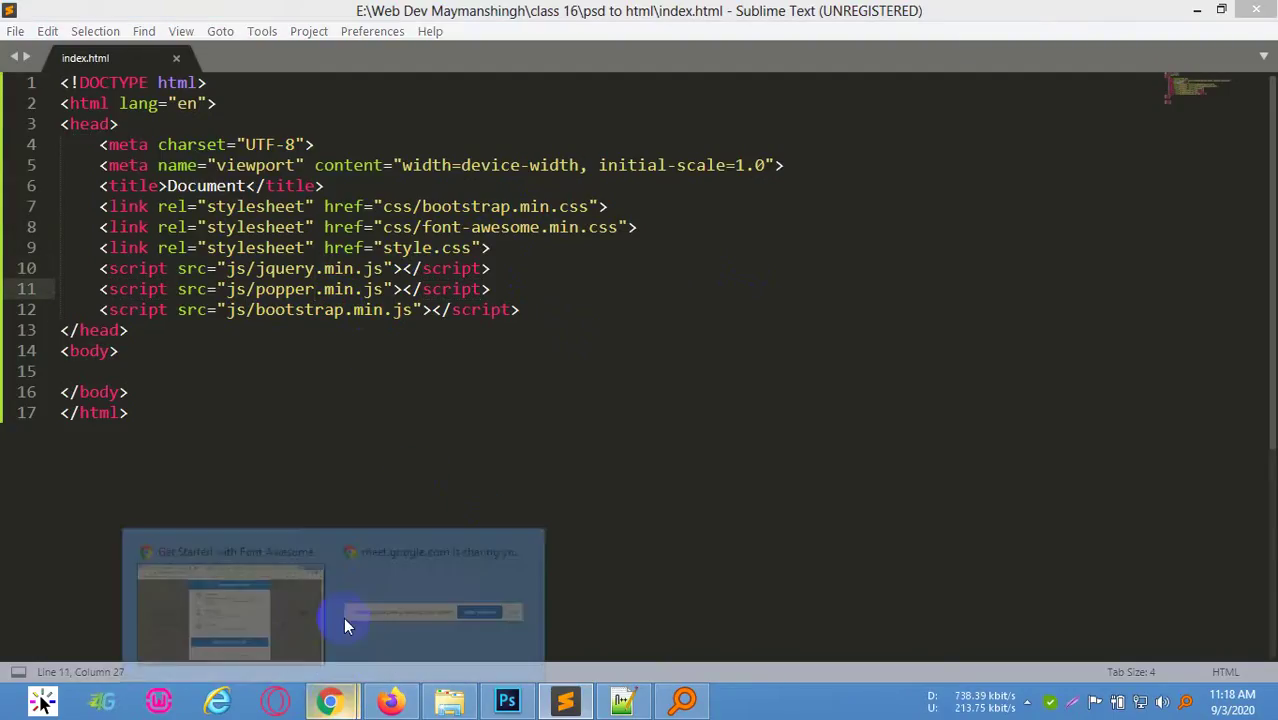
left_click(290, 562)
left_click(330, 16)
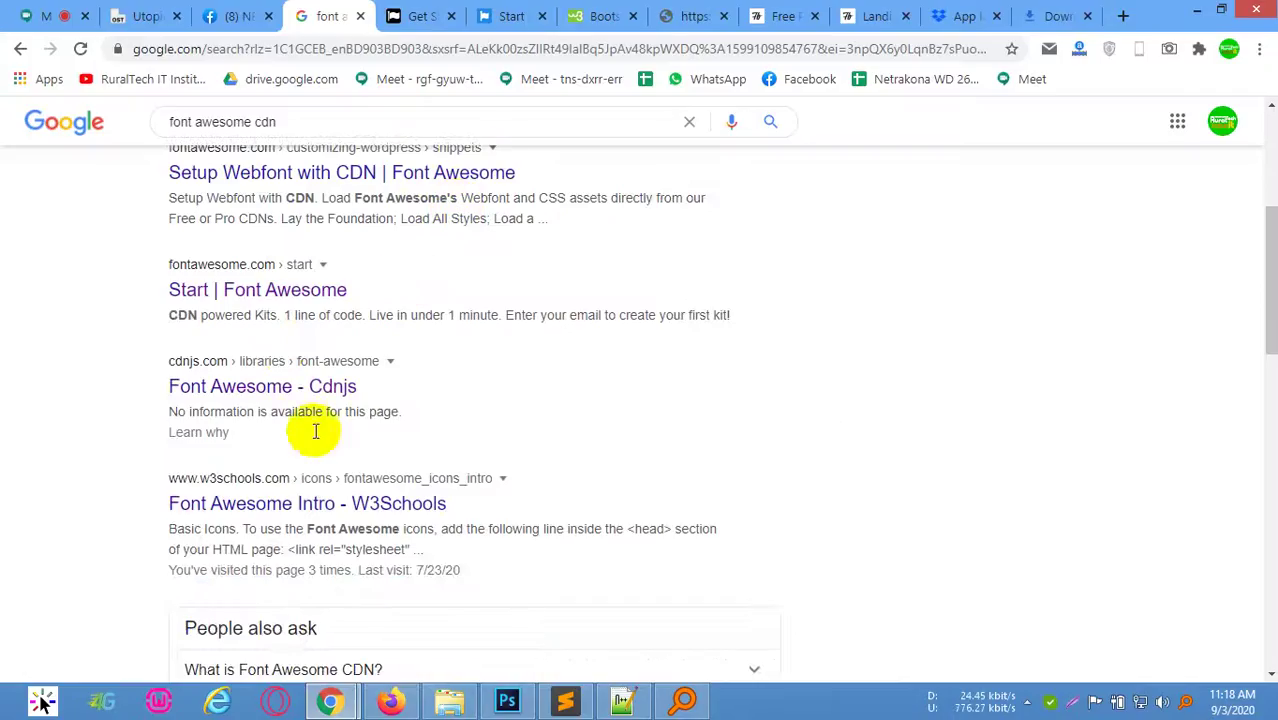
Check the Font Awesome font files in the project's fonts folder and return to the Font Awesome 4.7.0 get-started page
scroll(290, 430, "up", 4)
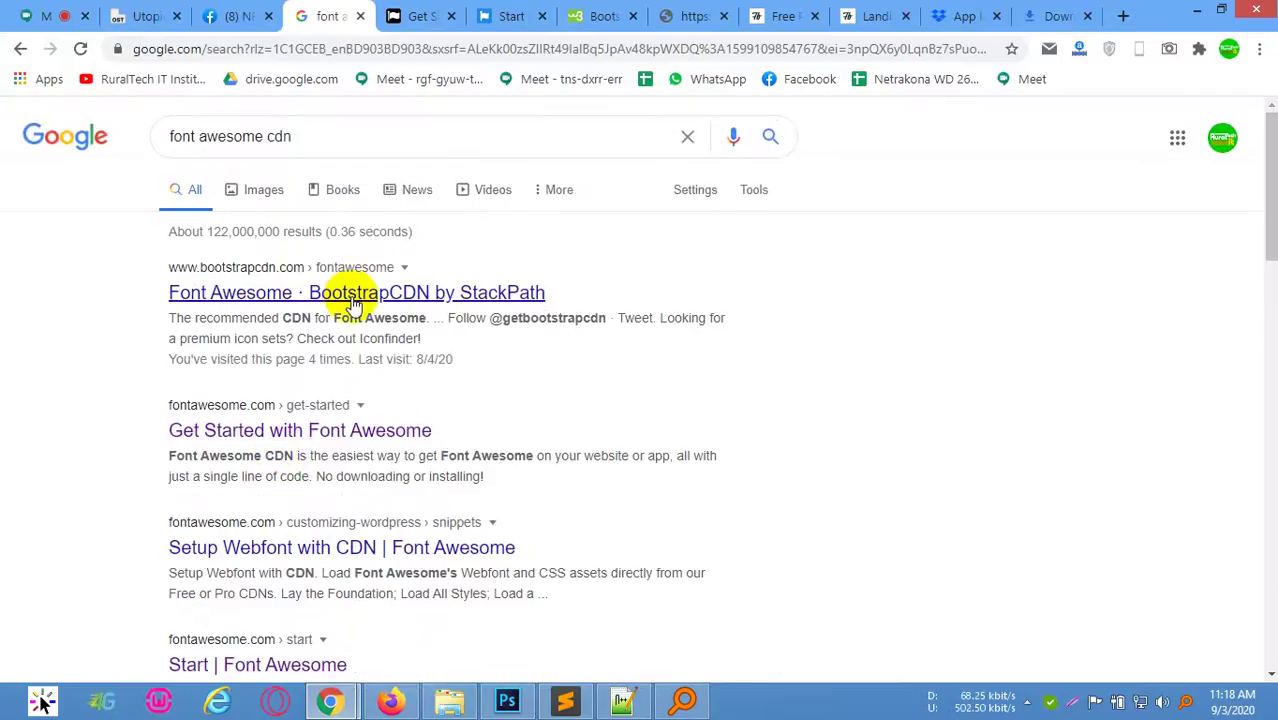
left_click(446, 20)
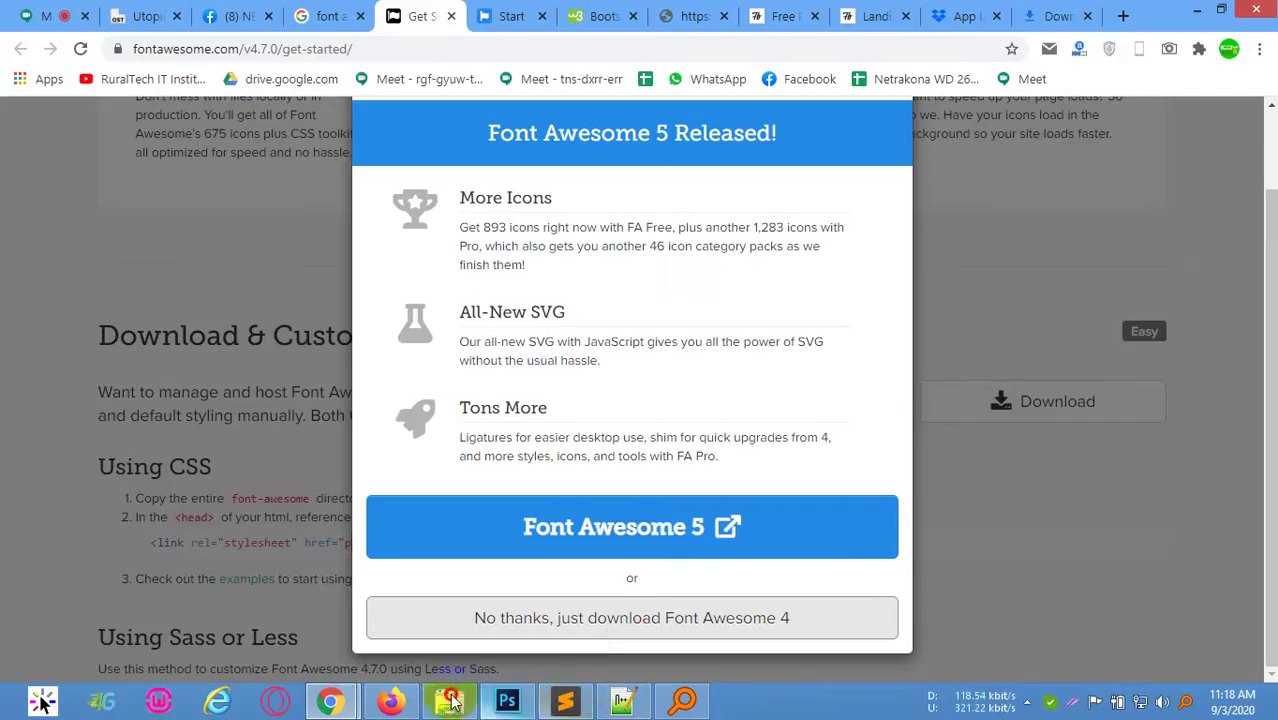
left_click(452, 703)
left_click(448, 282)
left_click(590, 199)
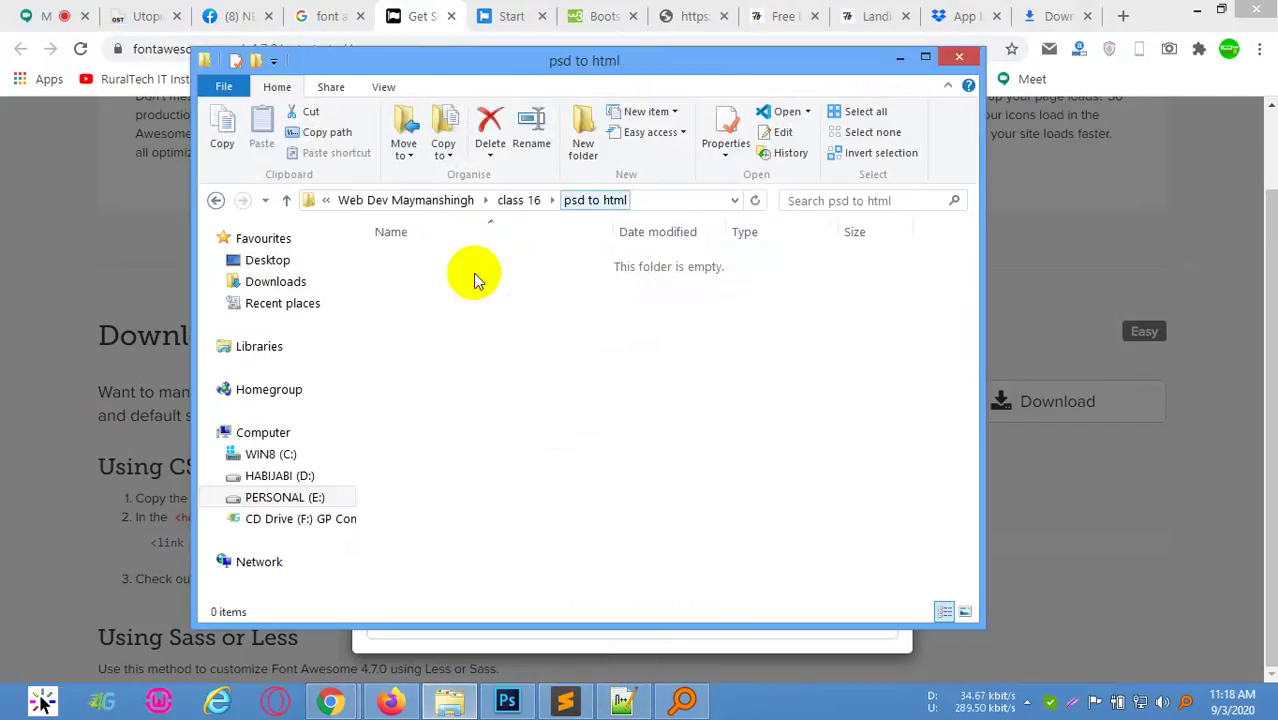
double_click(415, 280)
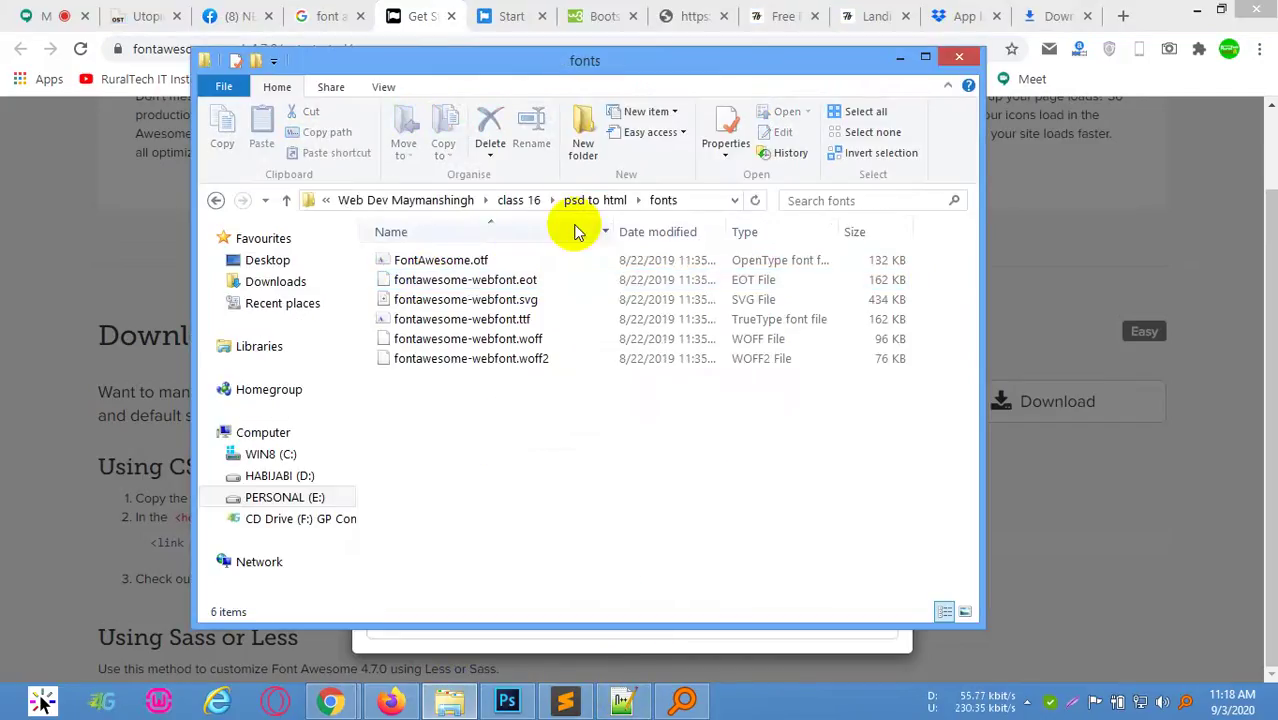
key("BackSpace")
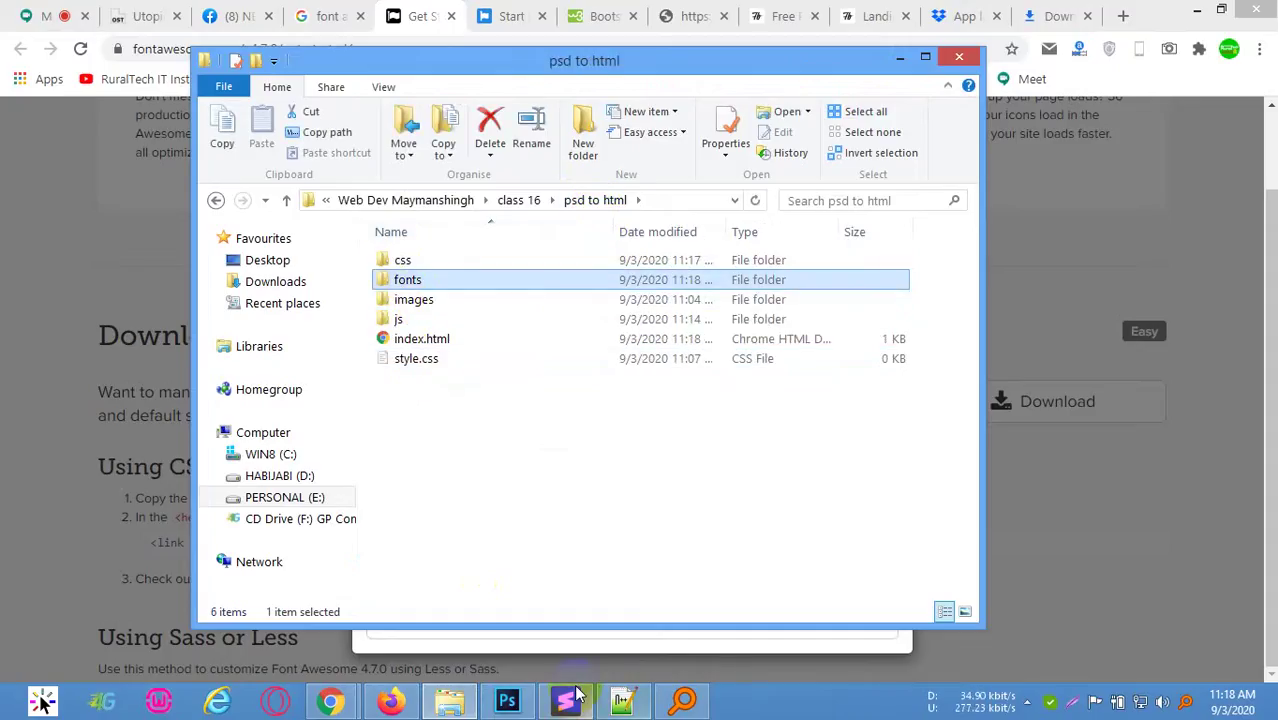
left_click(1146, 187)
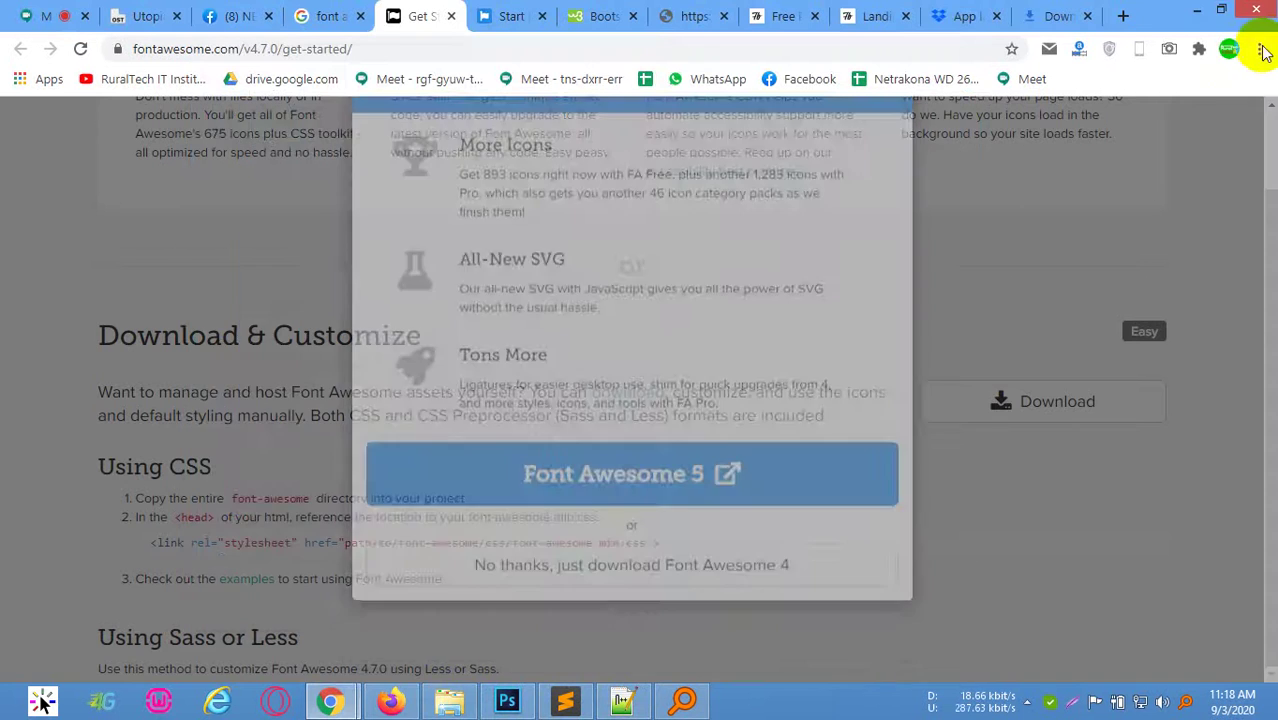
Open font-awesome-4.7.0.zip from the browser's downloads list and show the contents of its font-awesome-4.7.0 folder
left_click(1258, 48)
left_click(604, 280)
key("ctrl+j")
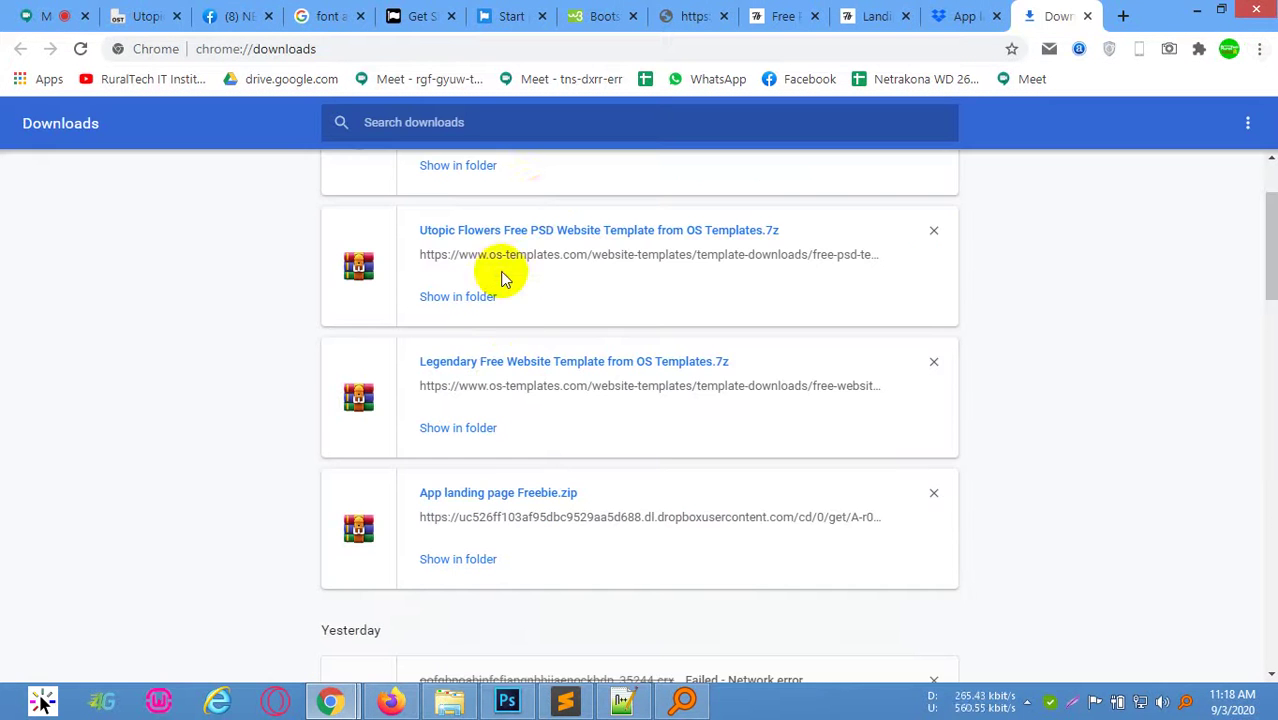
left_click(488, 232)
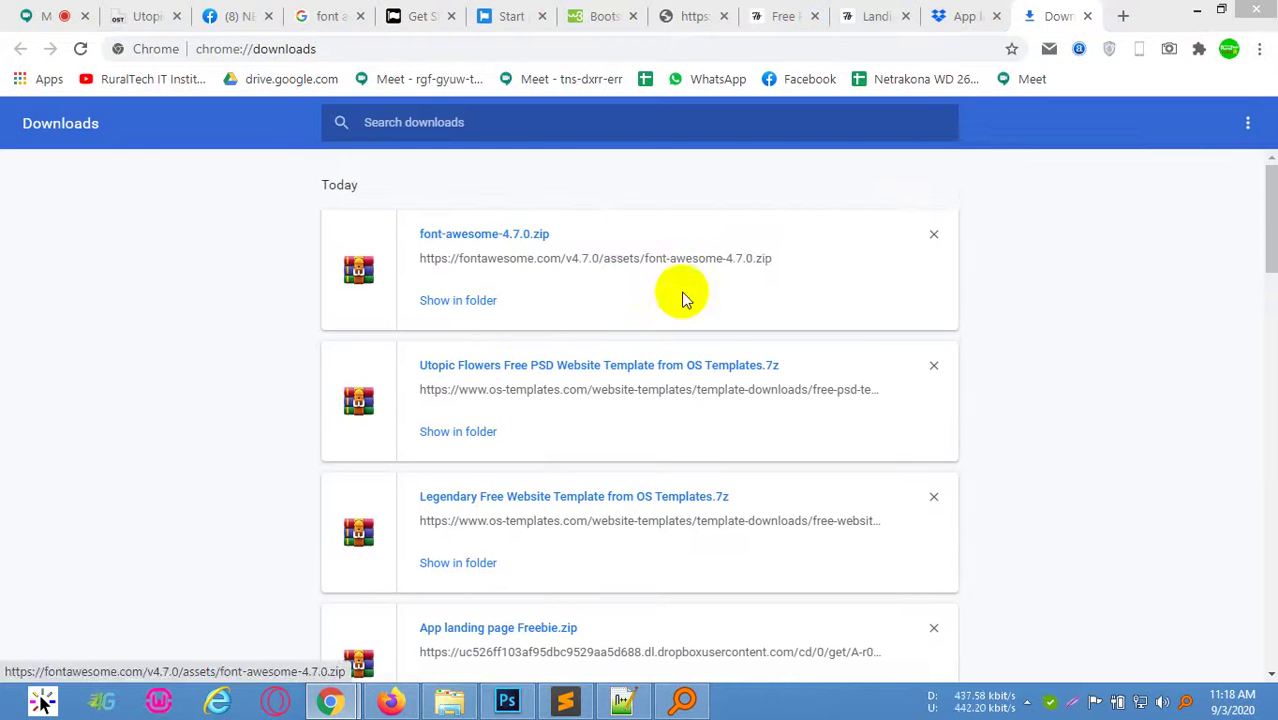
double_click(697, 342)
left_click(659, 358)
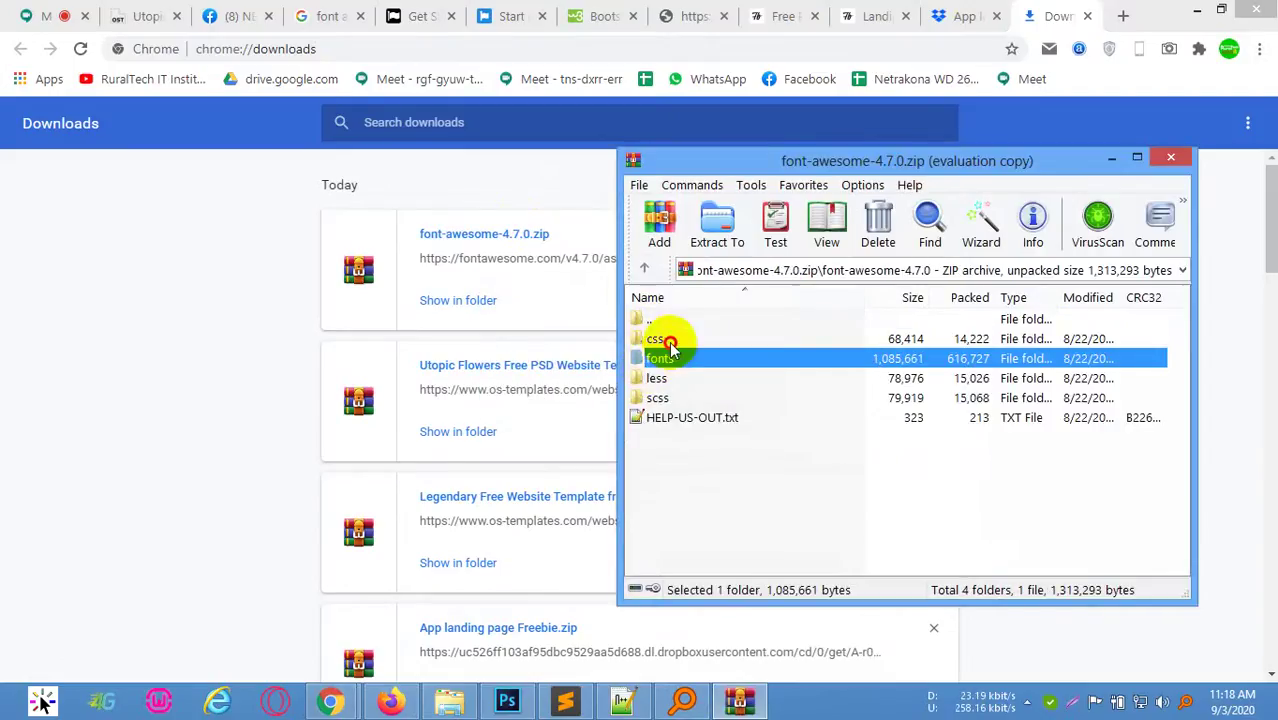
Examine the archive's css folder and select font-awesome.min.css in it
double_click(668, 345)
left_click(722, 359)
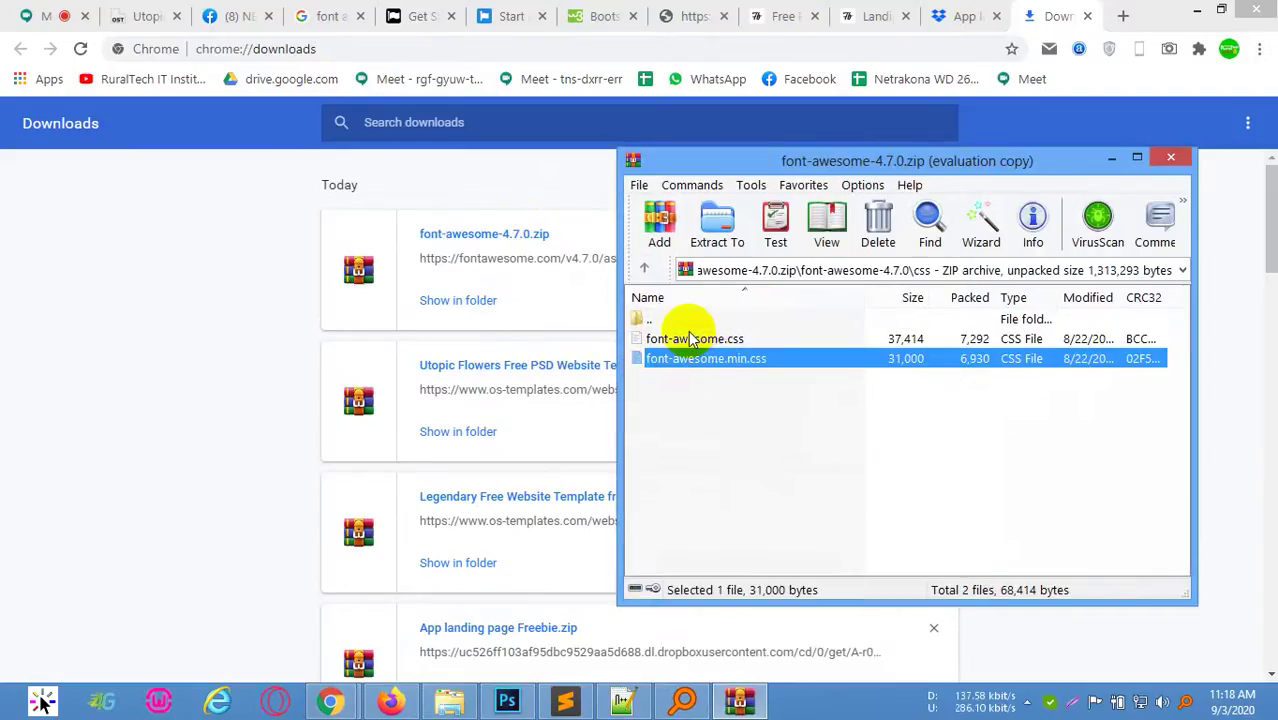
double_click(650, 319)
left_click(674, 358)
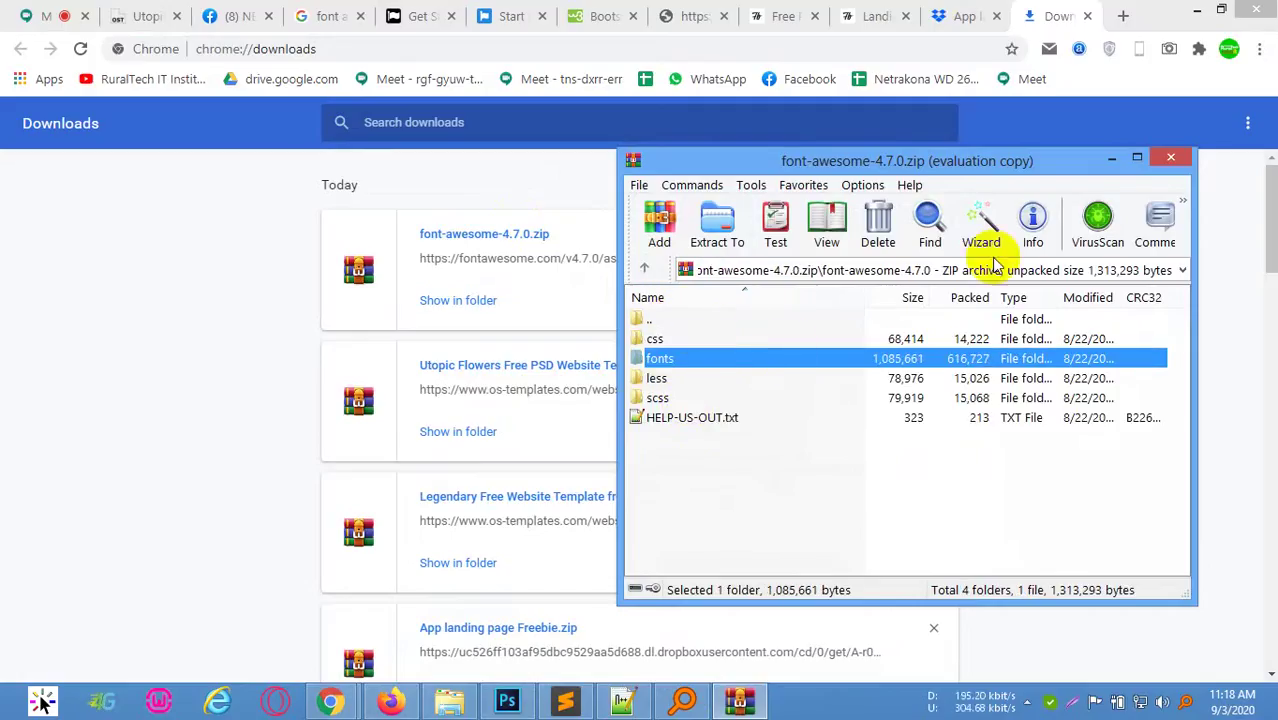
left_click(666, 342)
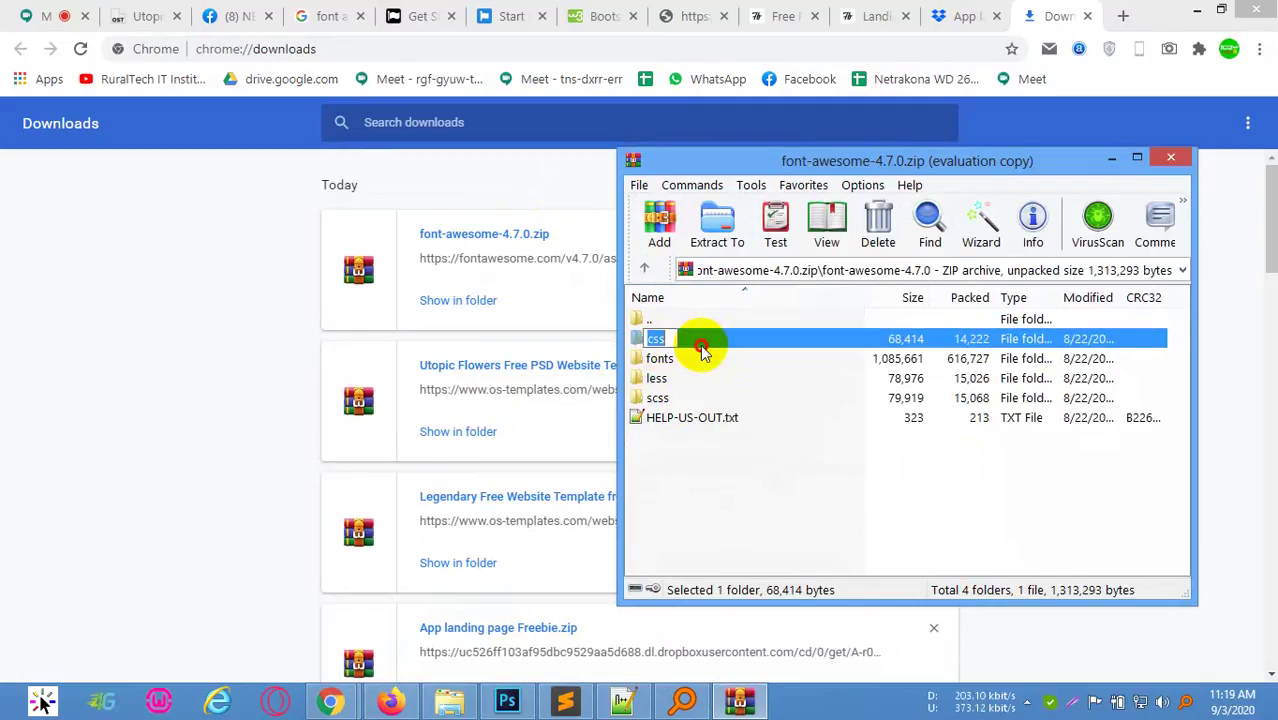
double_click(703, 348)
left_click(690, 360)
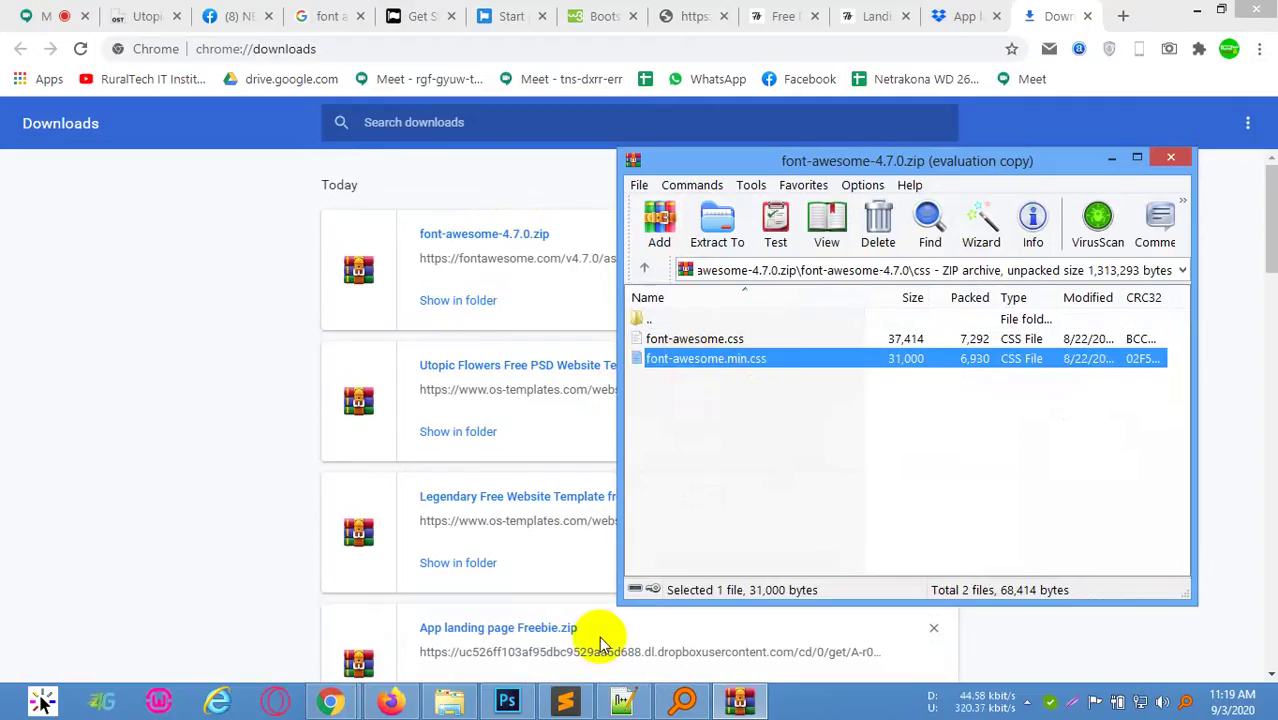
Switch to Sublime Text, review the css/font-awesome.min.css link in index.html, and close the Everything search window
left_click(565, 700)
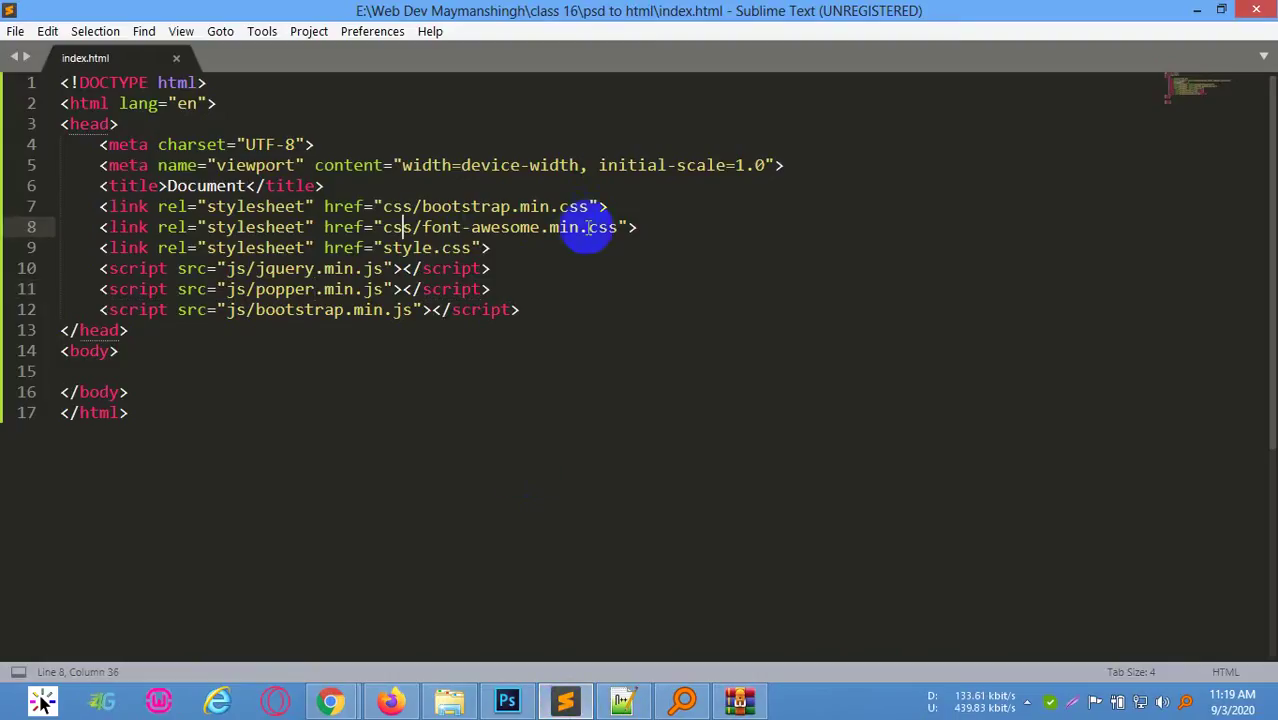
left_click_drag(618, 227, 386, 230)
left_click(728, 231)
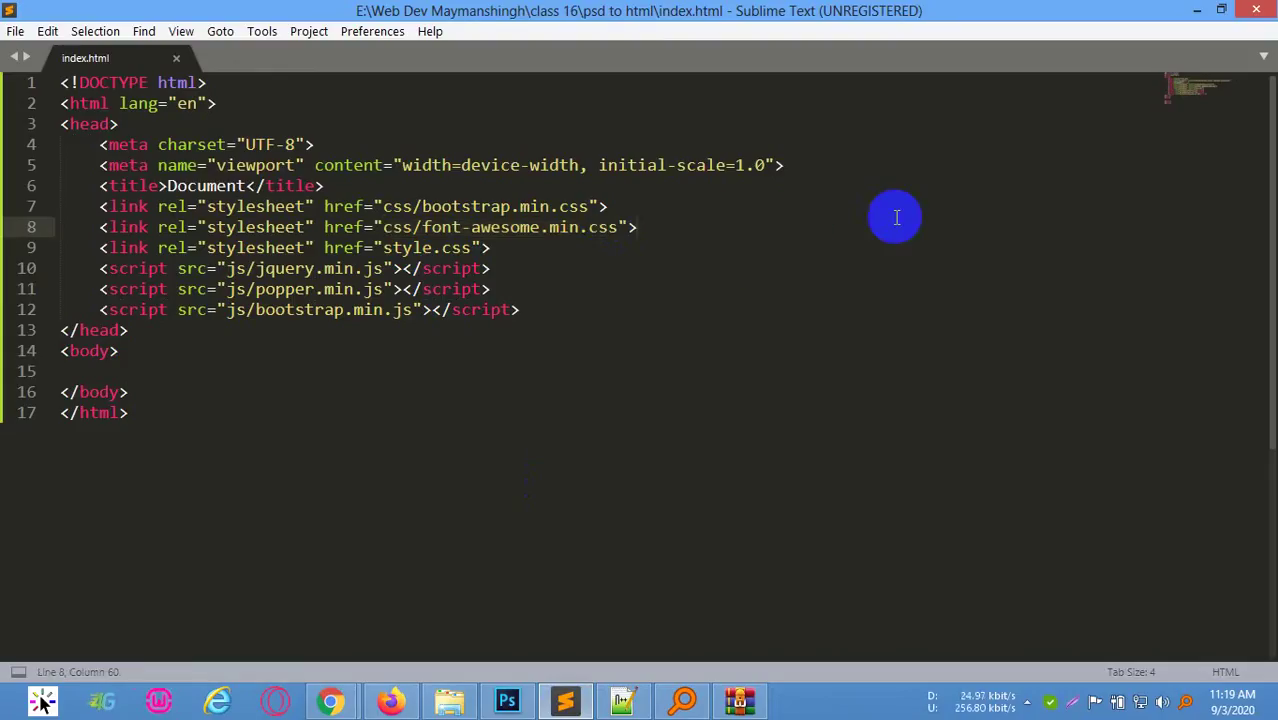
left_click(431, 230)
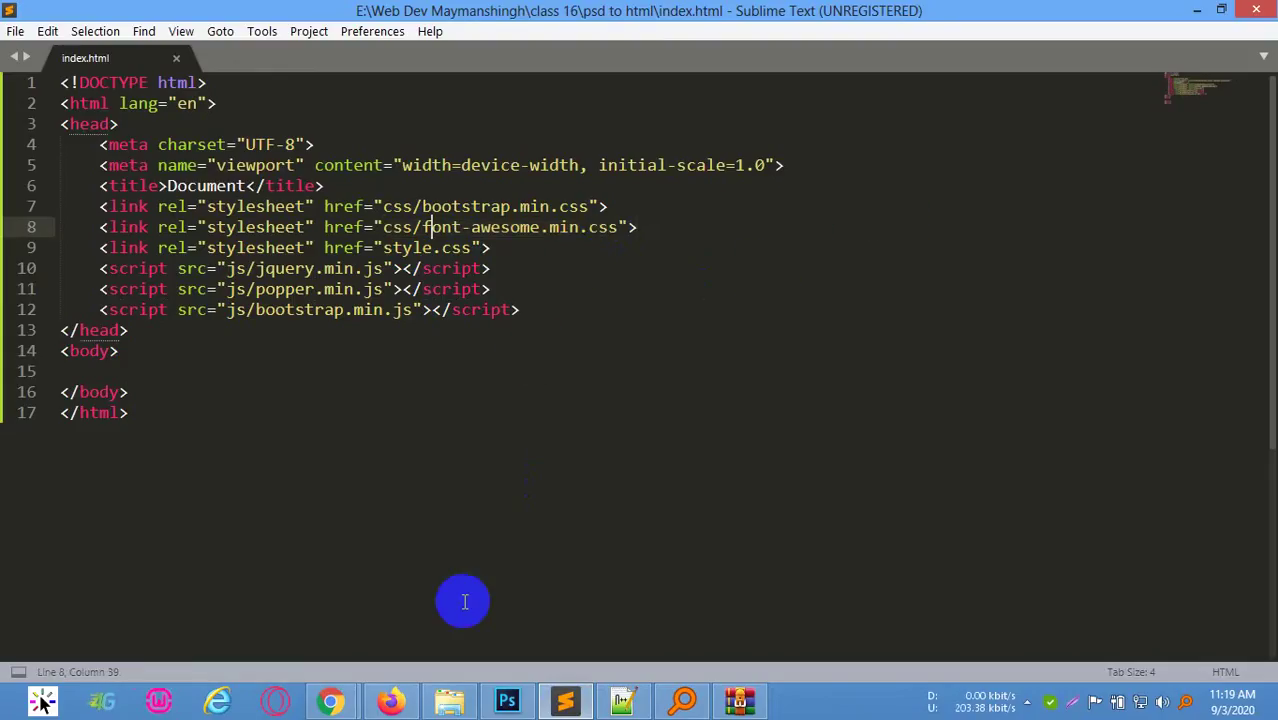
left_click(700, 705)
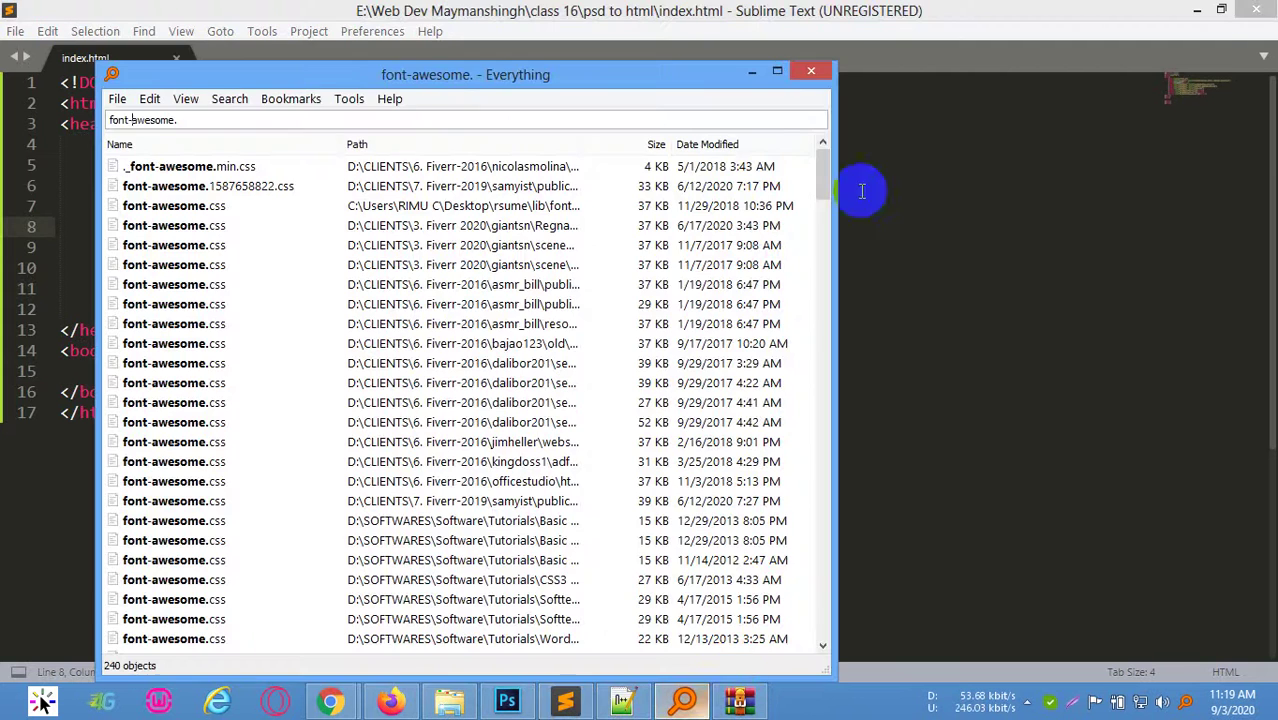
left_click(803, 75)
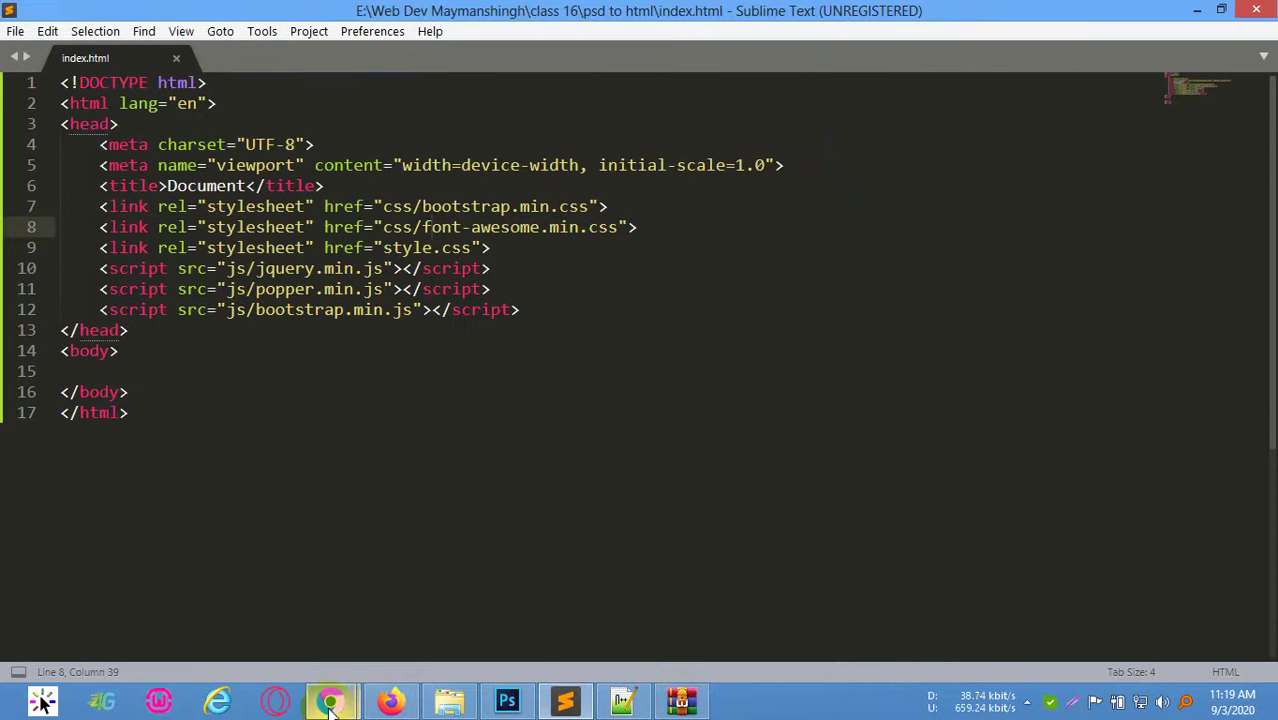
Switch to Chrome, go to the W3Schools Bootstrap 4 Navbar page, and open its basic navbar example in the Tryit editor
mouse_move(331, 703)
left_click(285, 620)
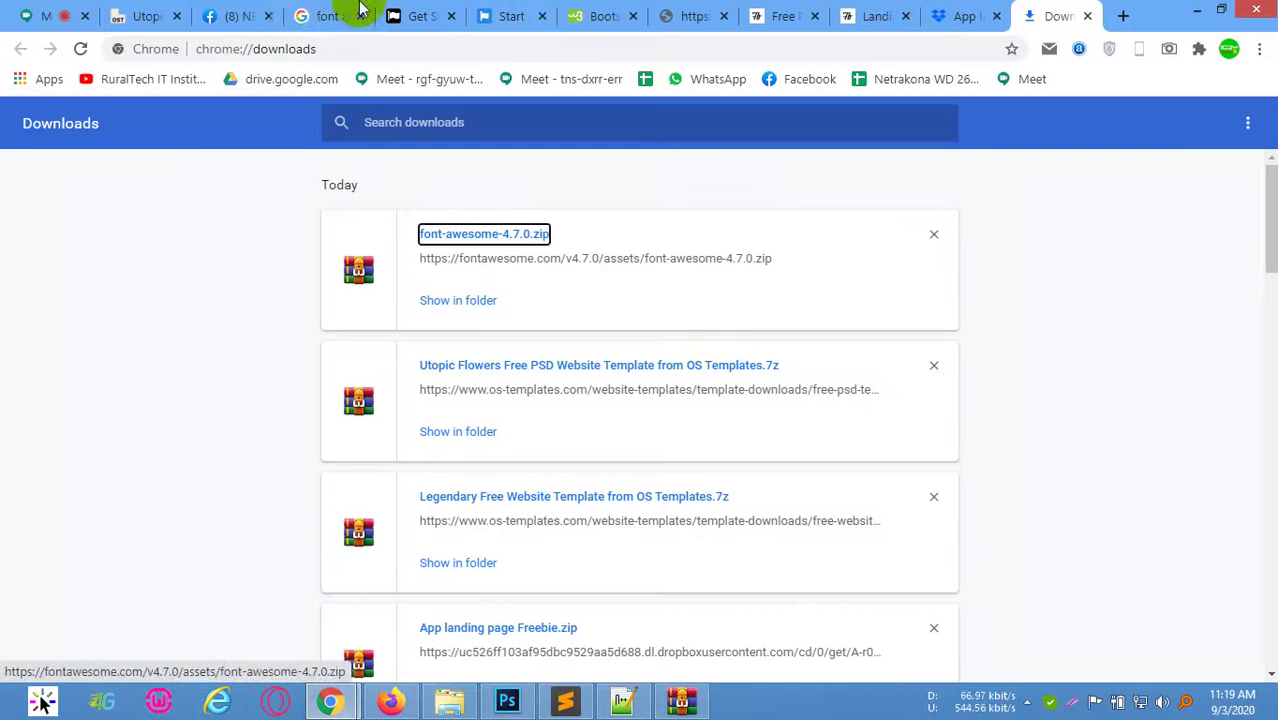
left_click(300, 14)
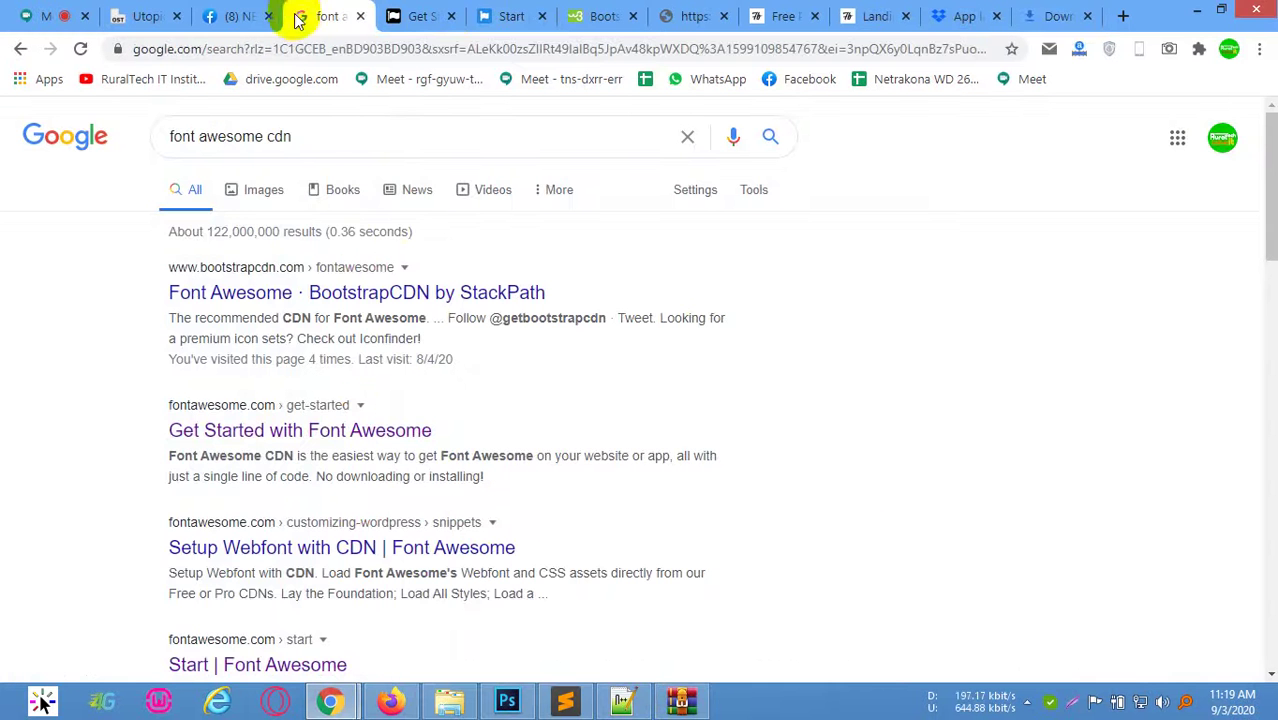
left_click(430, 15)
left_click(515, 15)
left_click(600, 15)
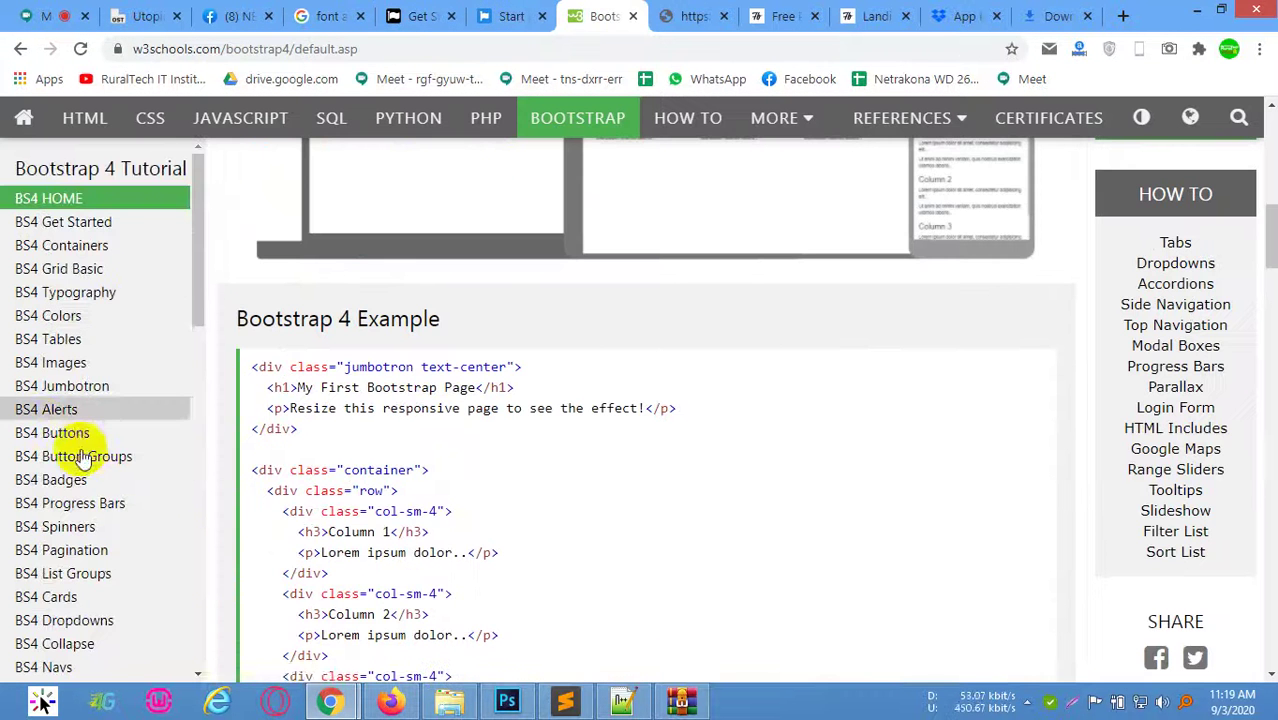
scroll(80, 456, "down", 5)
scroll(65, 420, "up", 2)
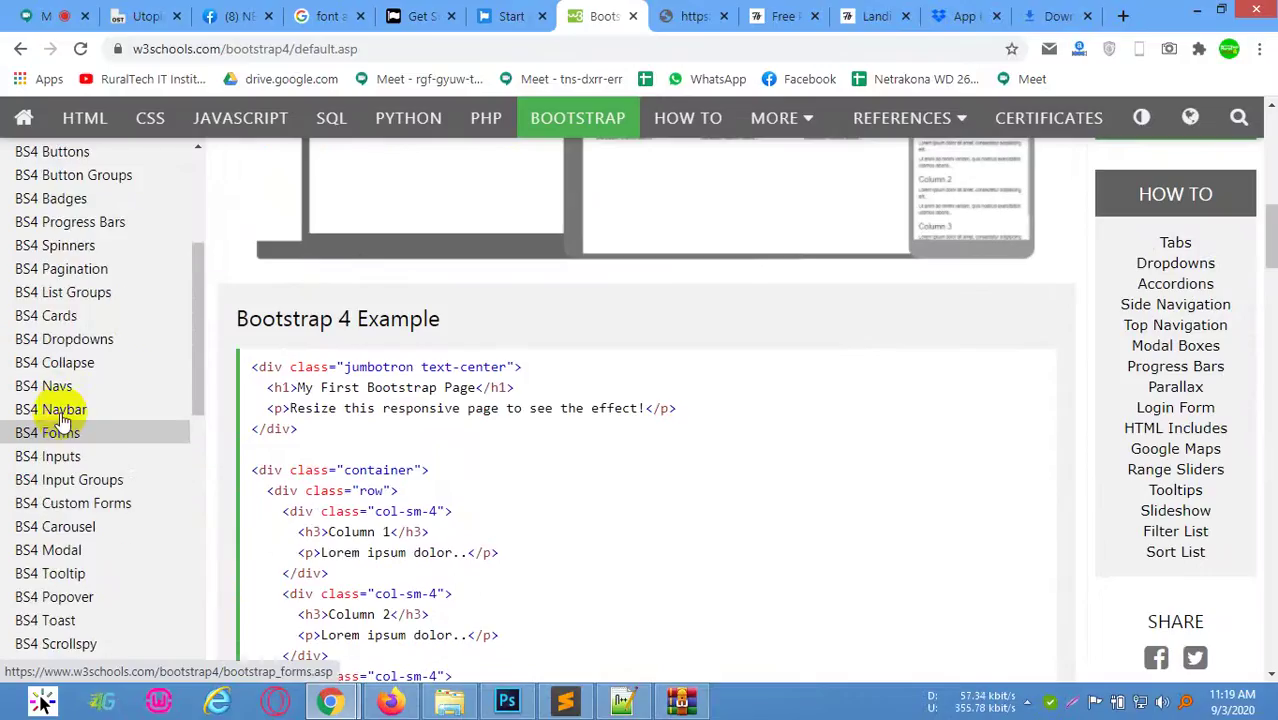
left_click(60, 410)
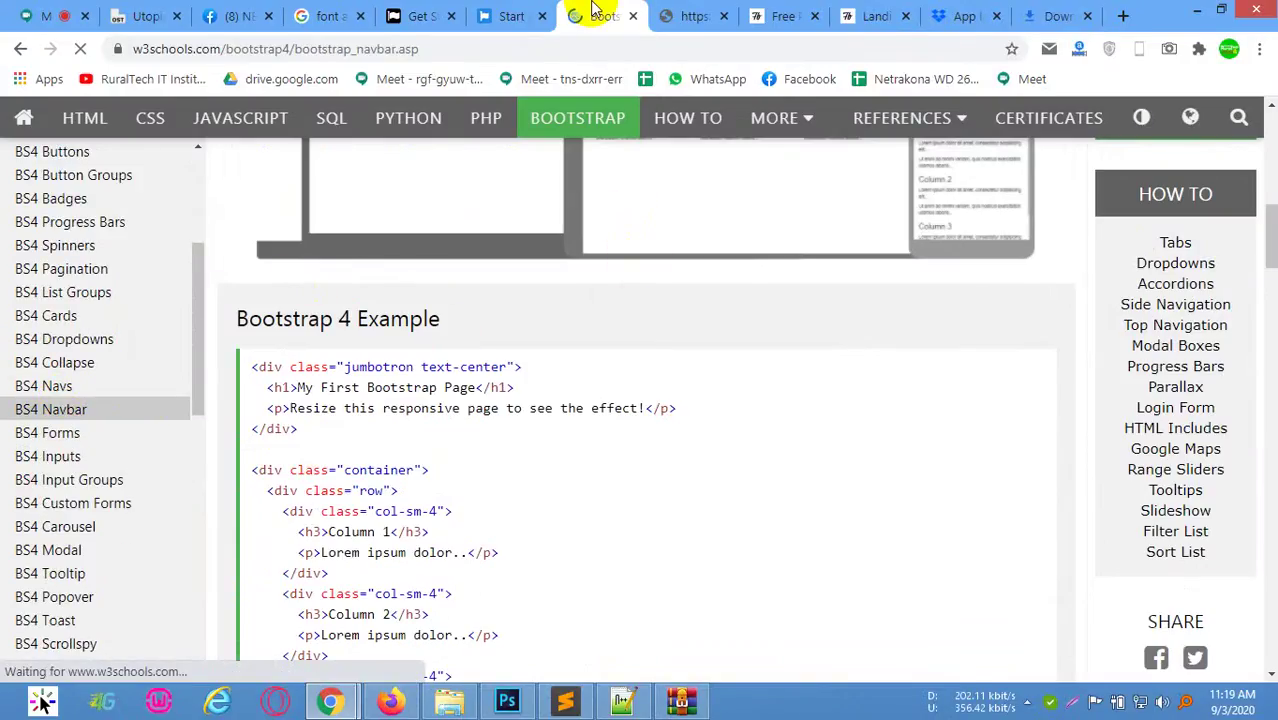
scroll(456, 513, "down", 10)
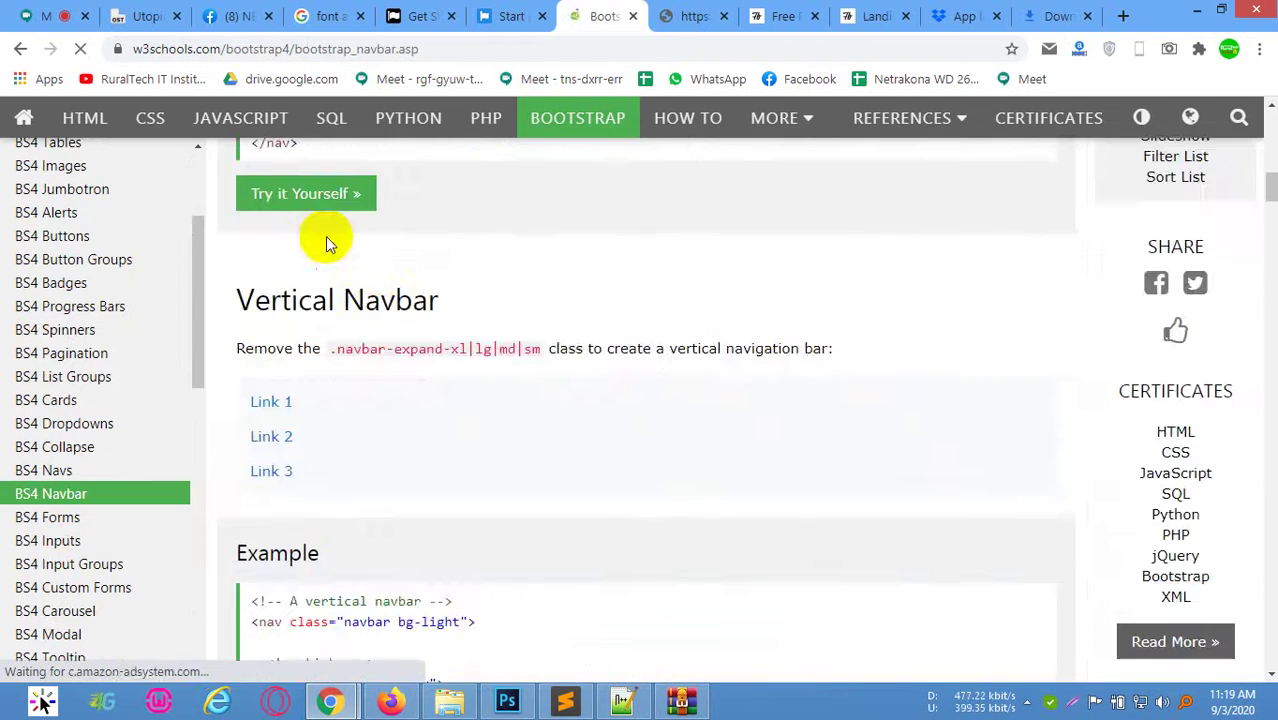
left_click(318, 196)
Close the jQuery source tab and the template, Dropbox and downloads tabs following the Tryit editor
left_click(715, 12)
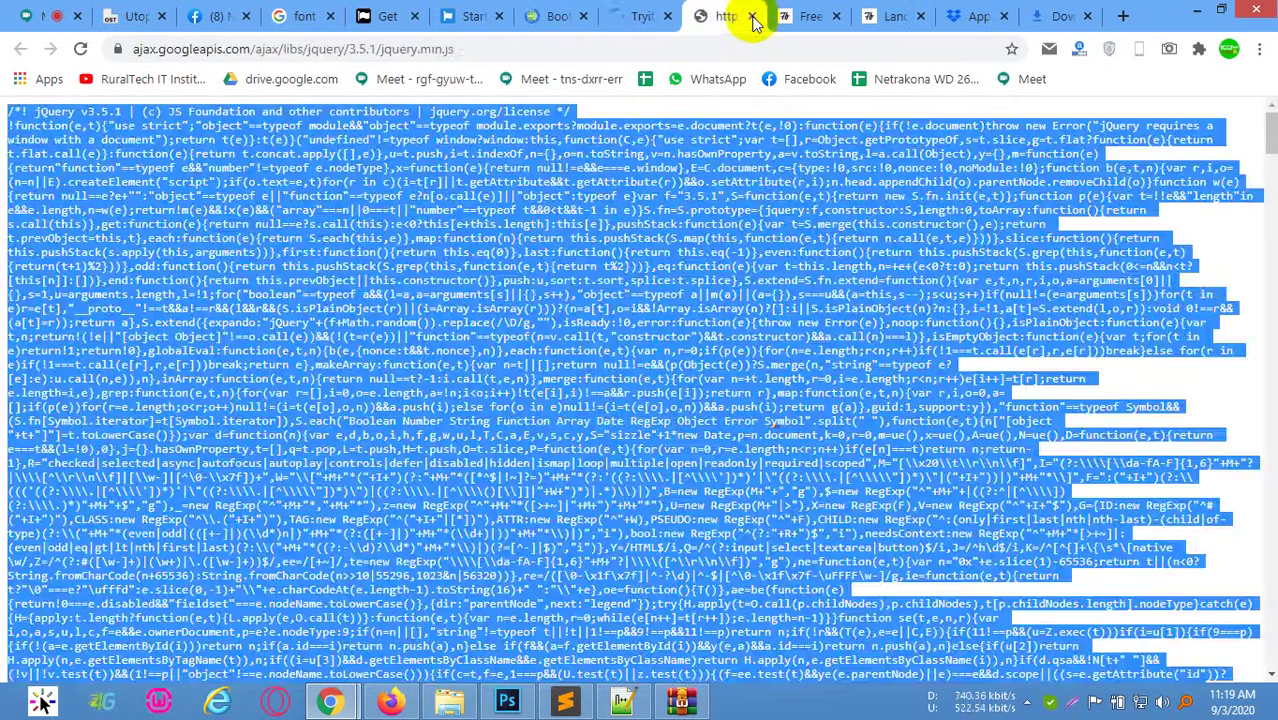
left_click(752, 16)
left_click(752, 16)
left_click(755, 17)
left_click(755, 17)
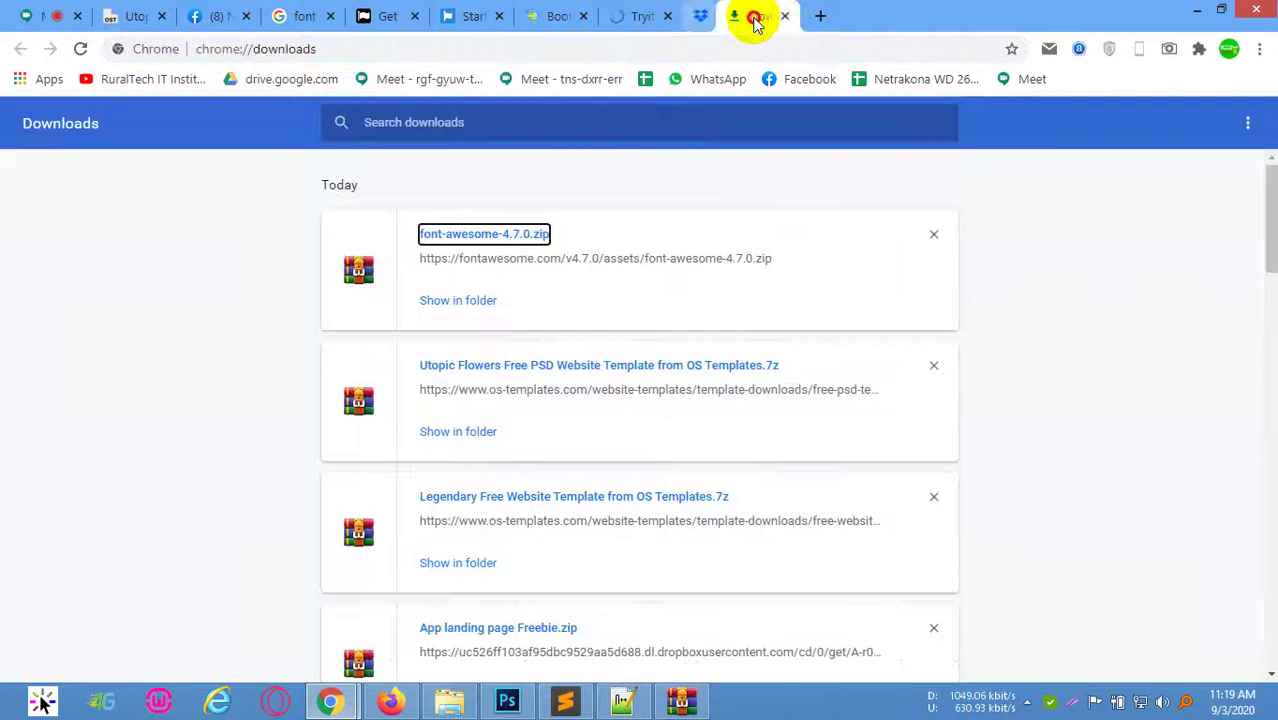
key("ctrl+w")
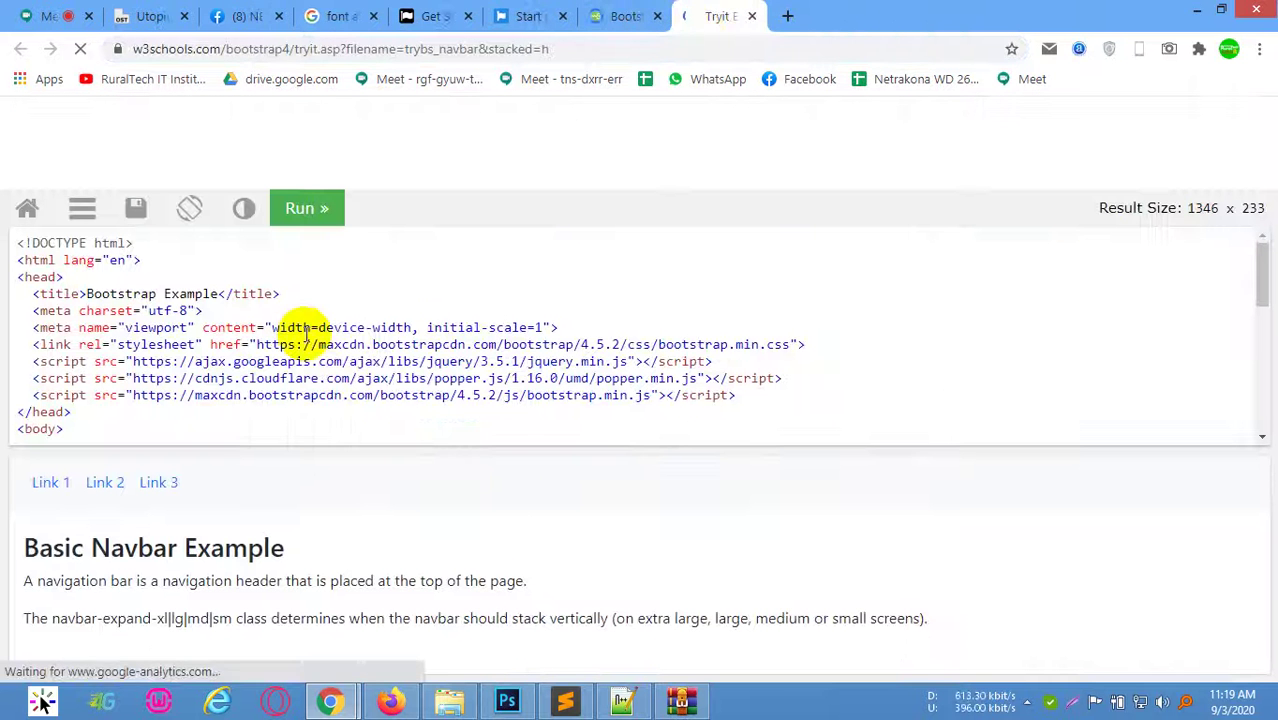
Open the Popper 1.16.0 popper.min.js CDN address from the example's head in a new tab
left_click_drag(506, 380, 680, 379)
left_click(681, 379)
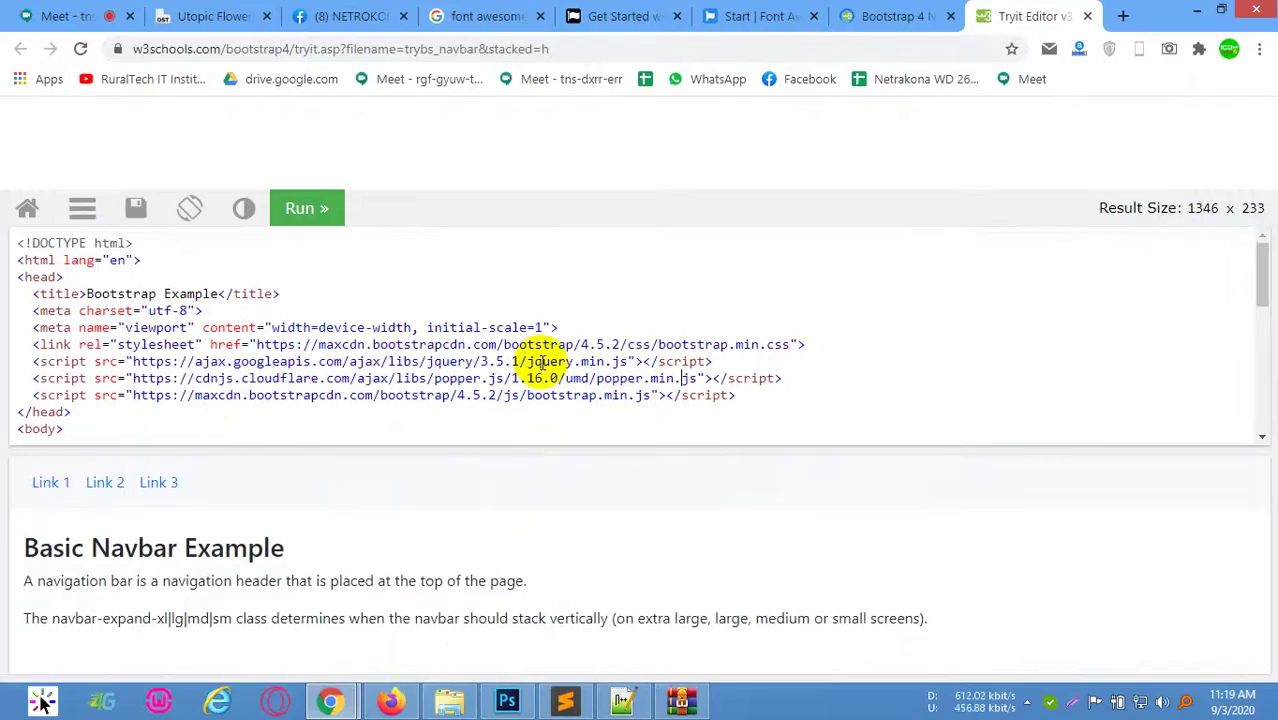
left_click_drag(542, 363, 588, 364)
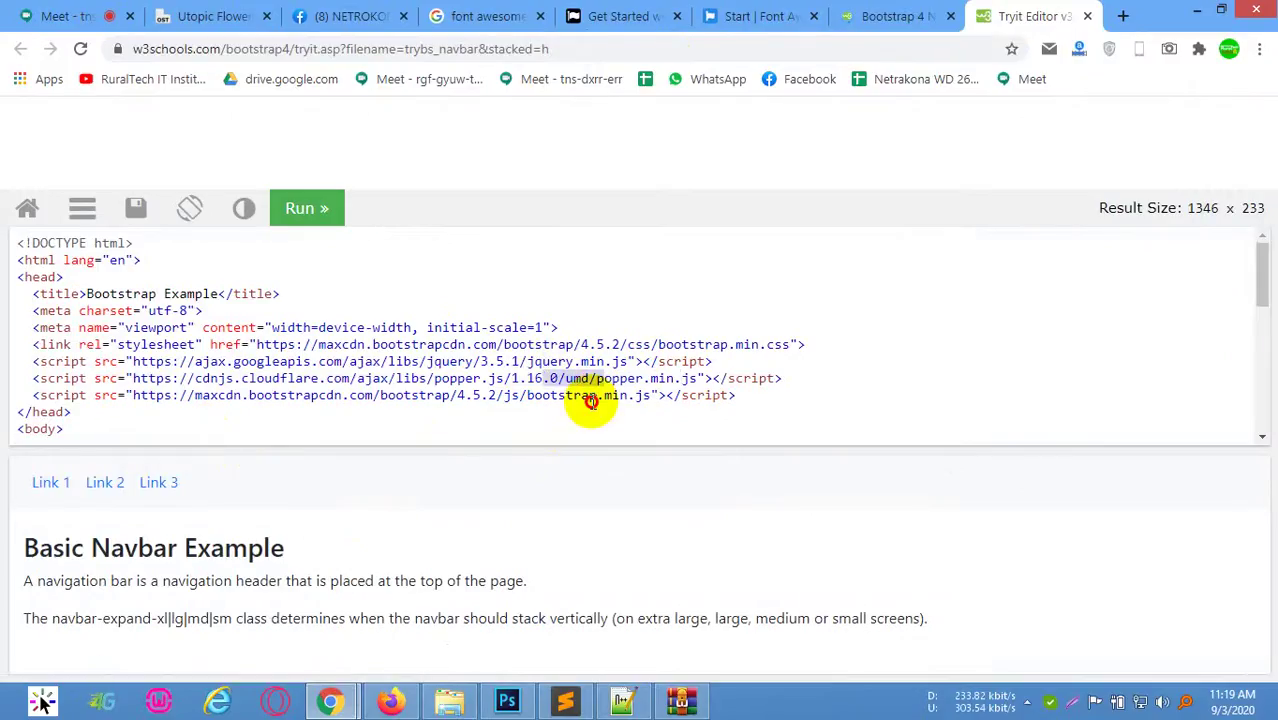
left_click(643, 395)
left_click_drag(698, 378, 136, 380)
right_click(196, 380)
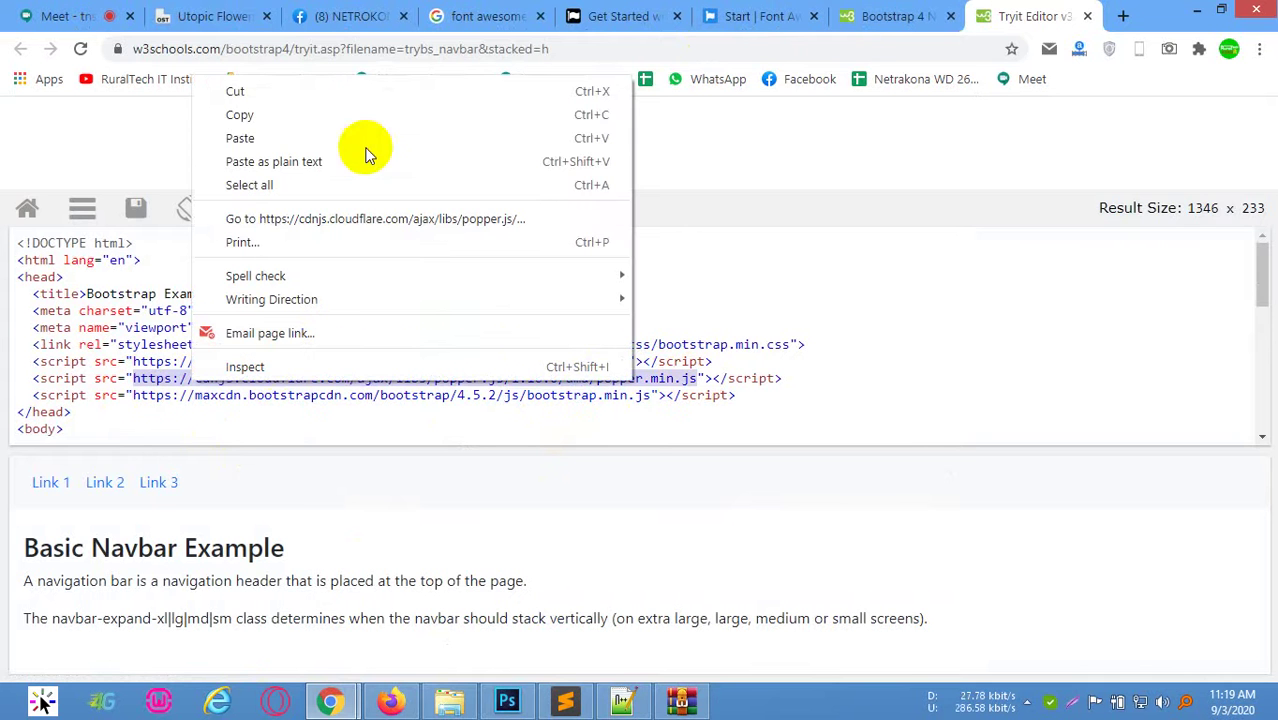
left_click(322, 218)
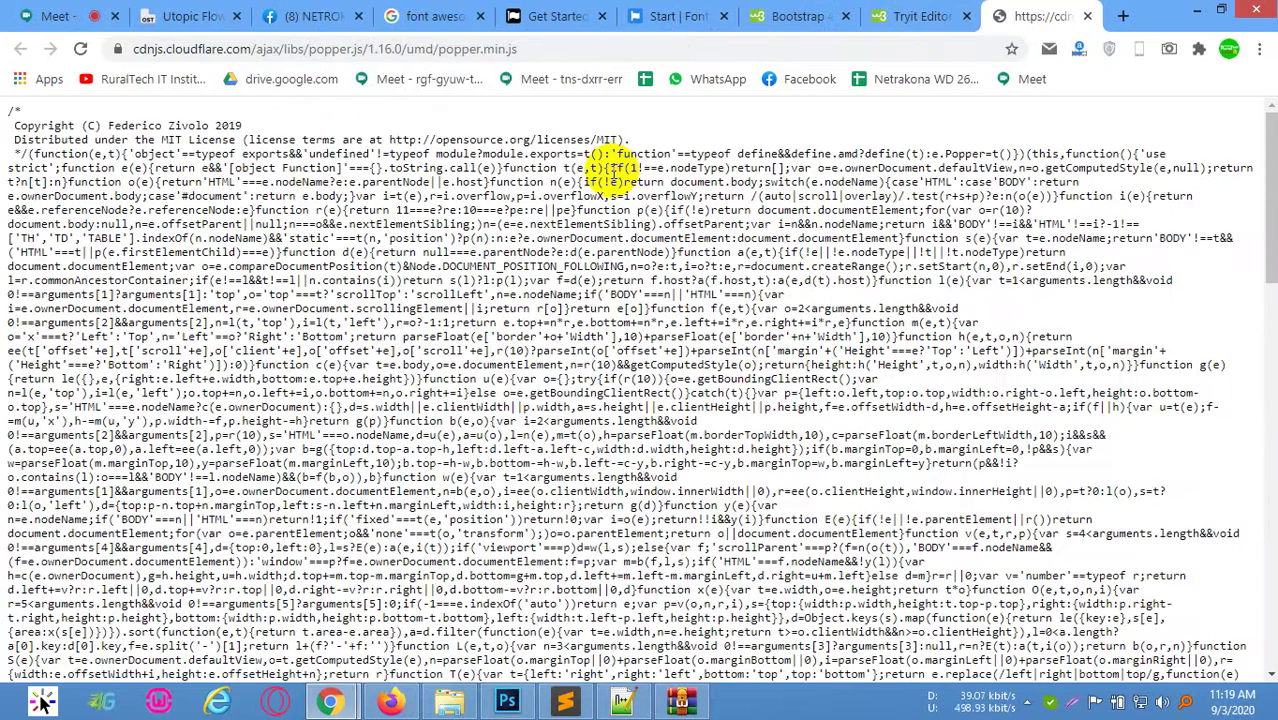
Select the entire Popper source code and open jquery.min.js from the project's js folder in Notepad++
key("ctrl+a")
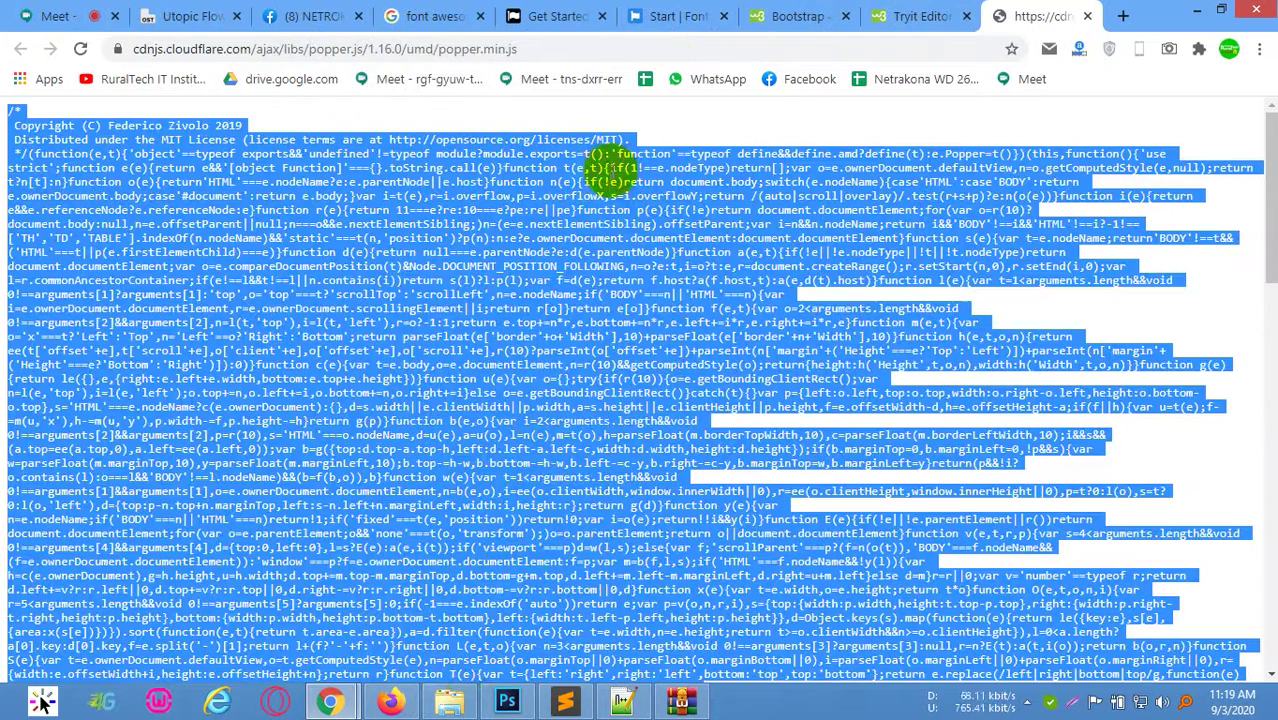
left_click(468, 705)
double_click(392, 318)
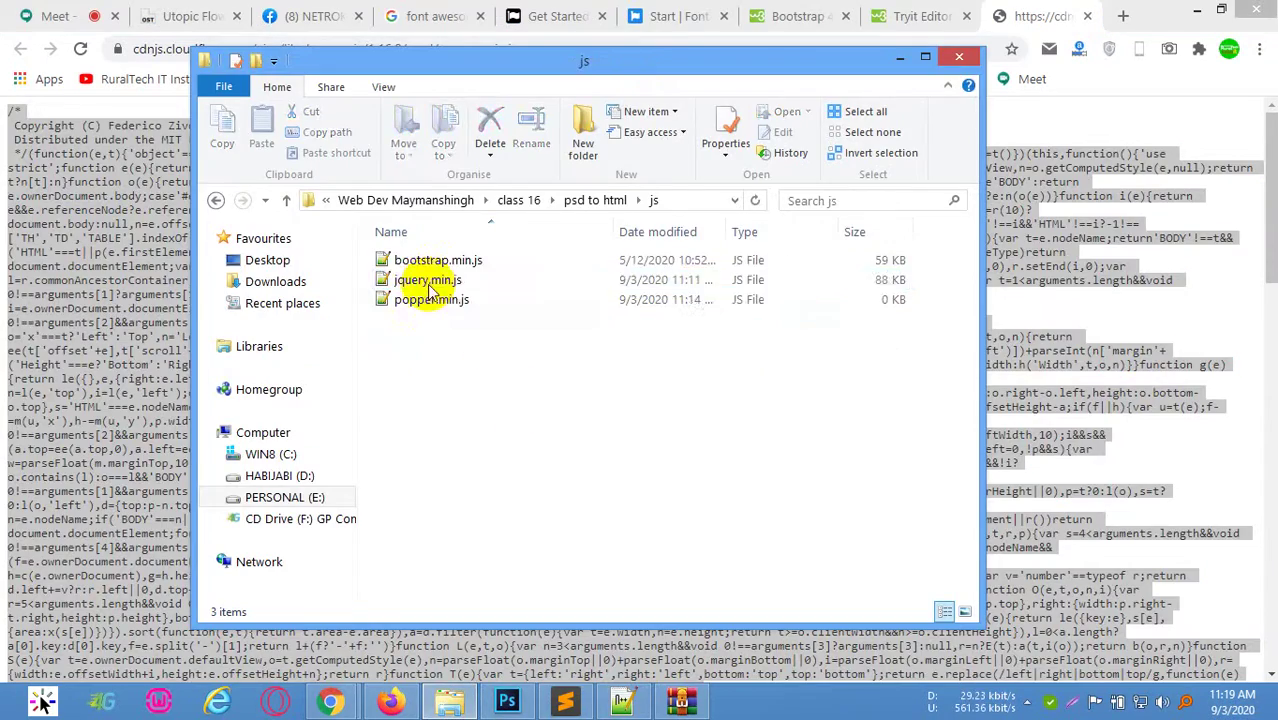
right_click(430, 284)
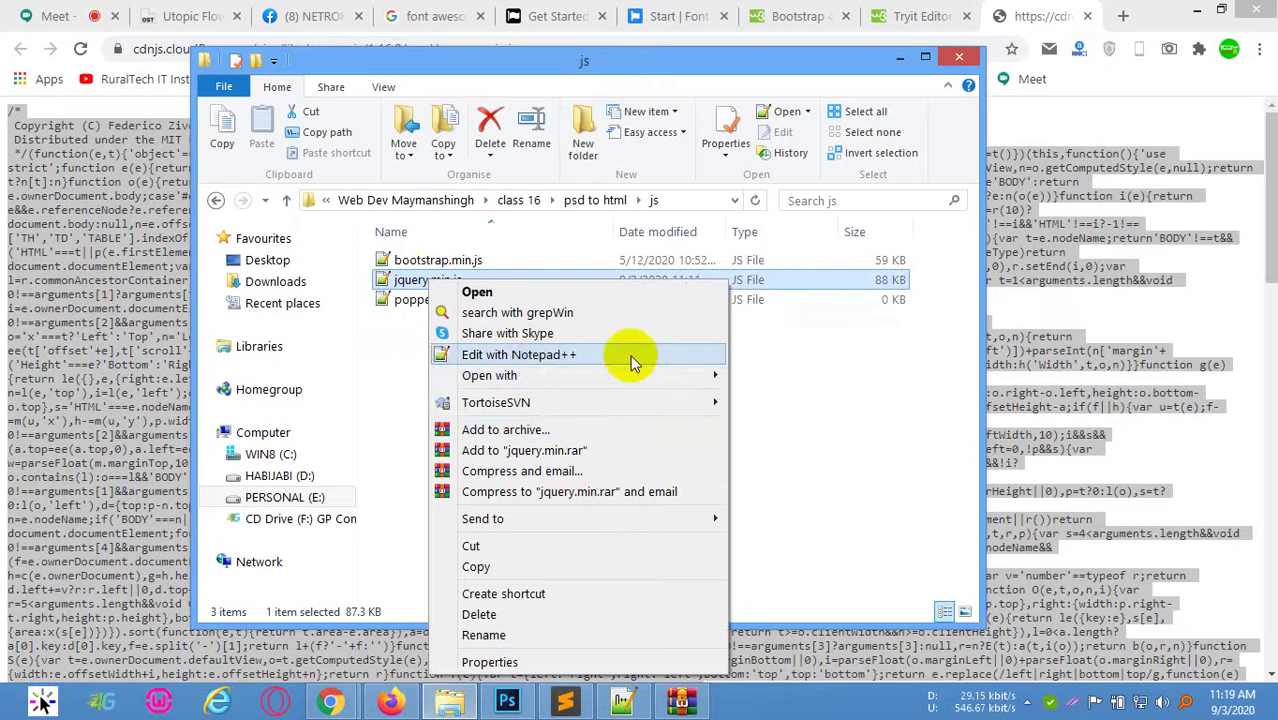
left_click(631, 355)
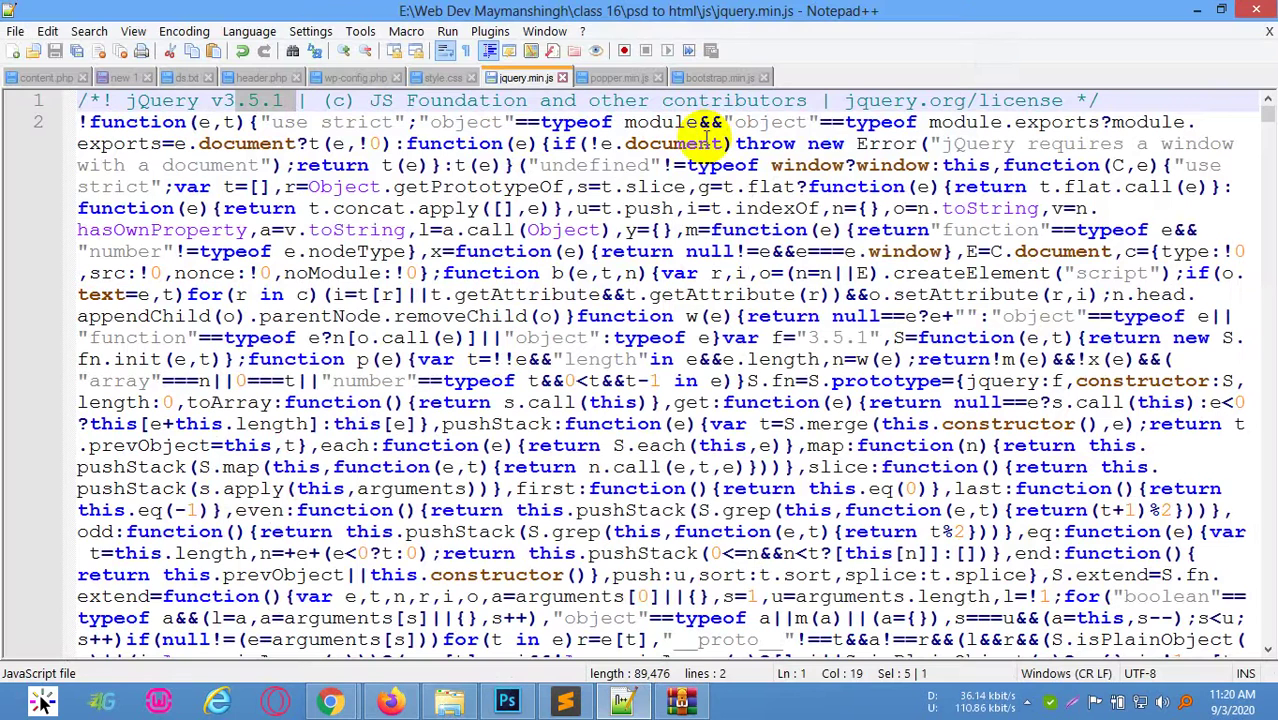
Paste the Popper source into the empty popper.min.js, save it, close the three project script files and minimize Notepad++
left_click(614, 77)
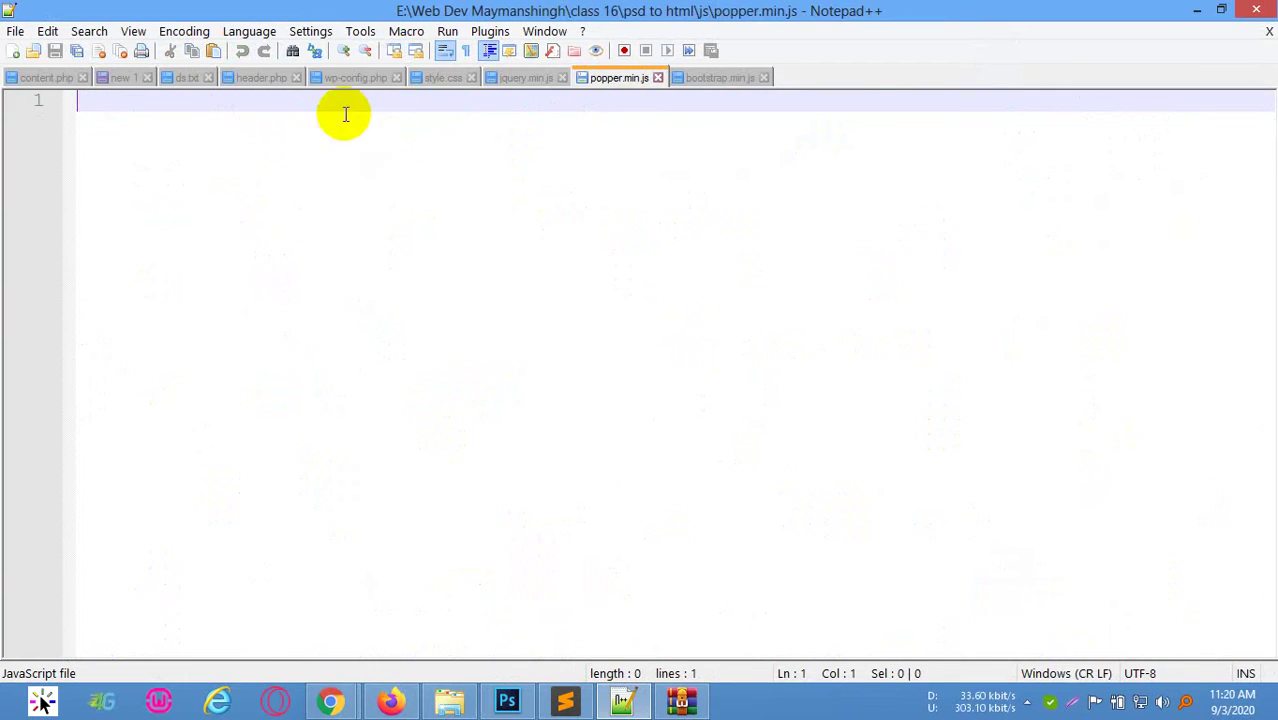
key("ctrl+v")
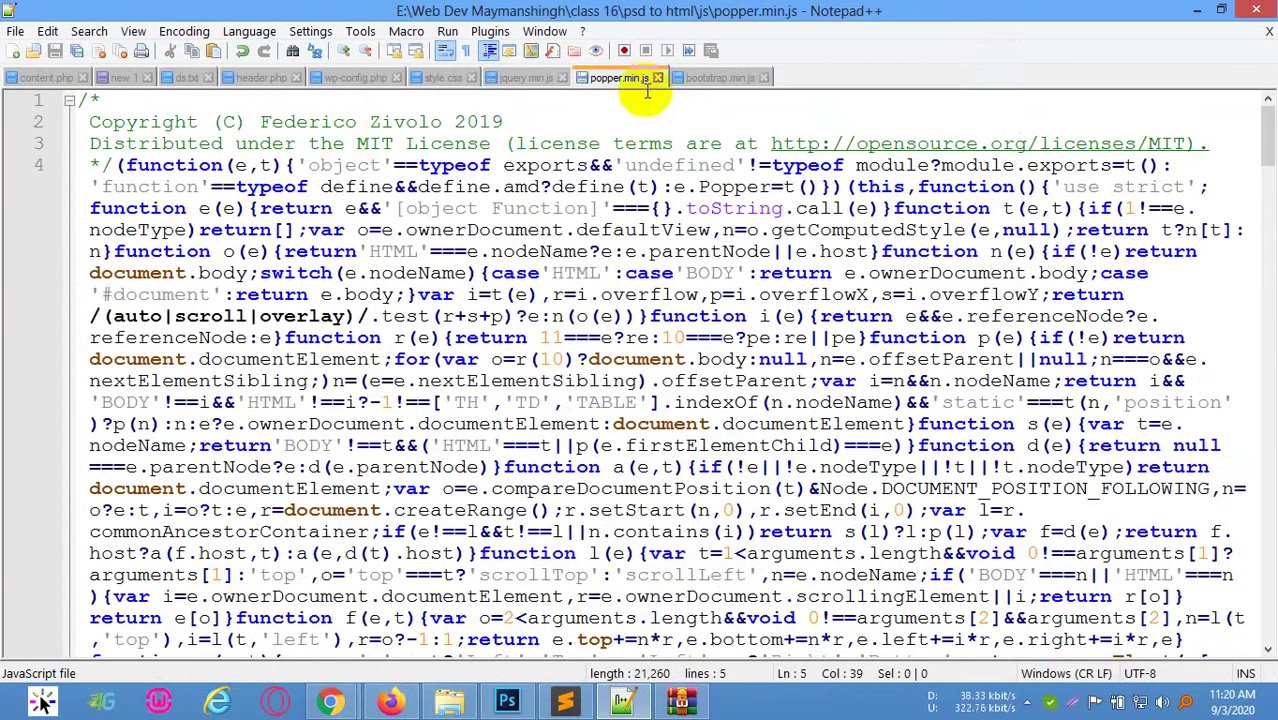
left_click(658, 78)
left_click(666, 78)
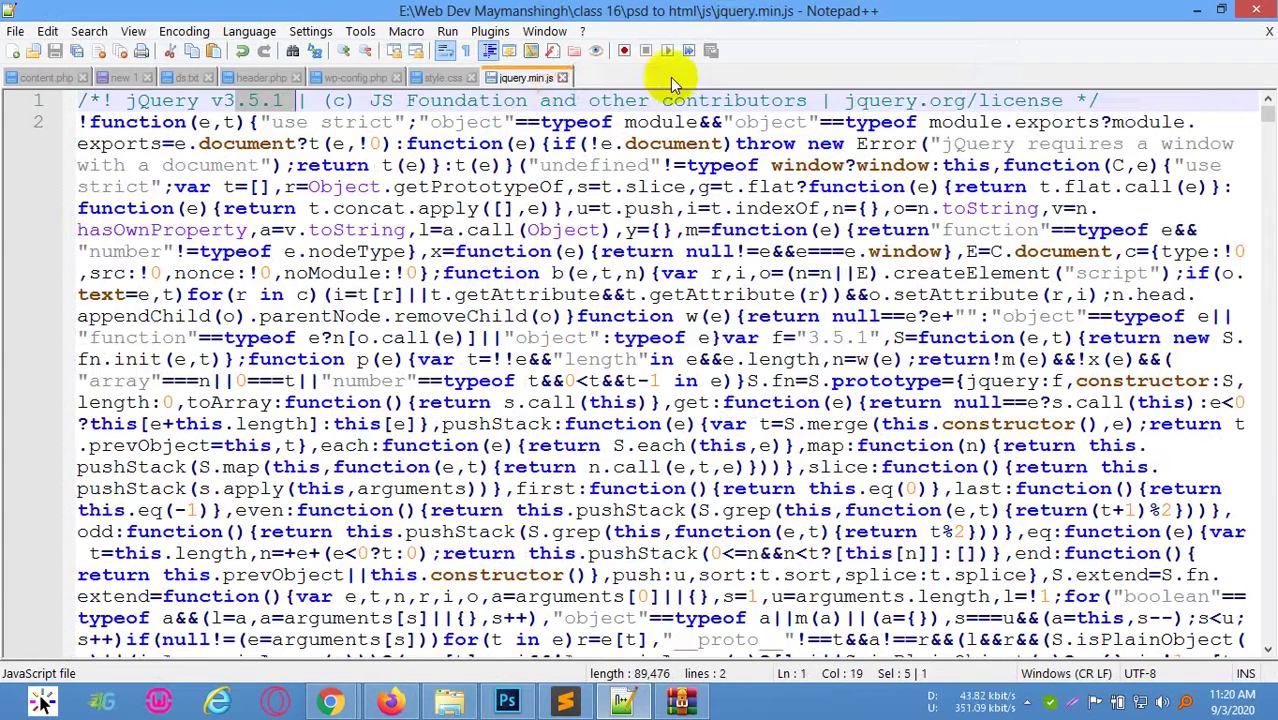
key("ctrl+w")
left_click(1197, 10)
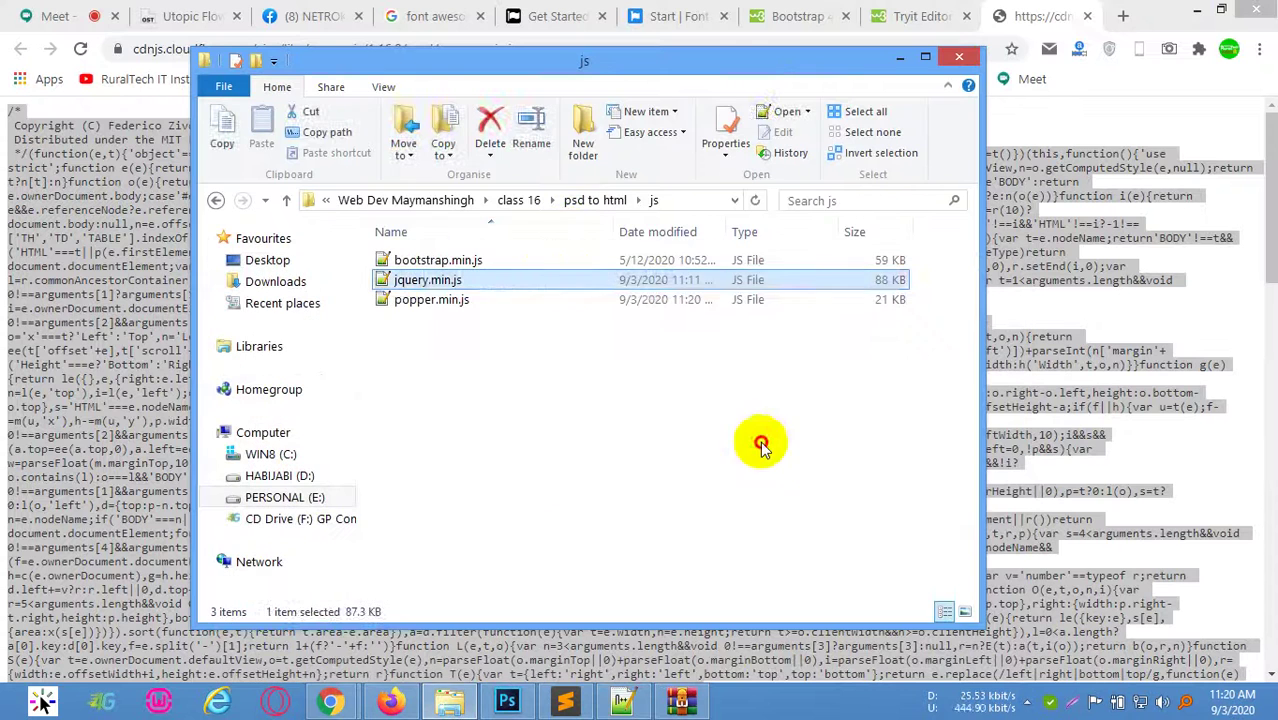
Review the script files in the project's js folder and the stylesheets in its css folder, and return to the psd to html folder
left_click(430, 300)
left_click(450, 283)
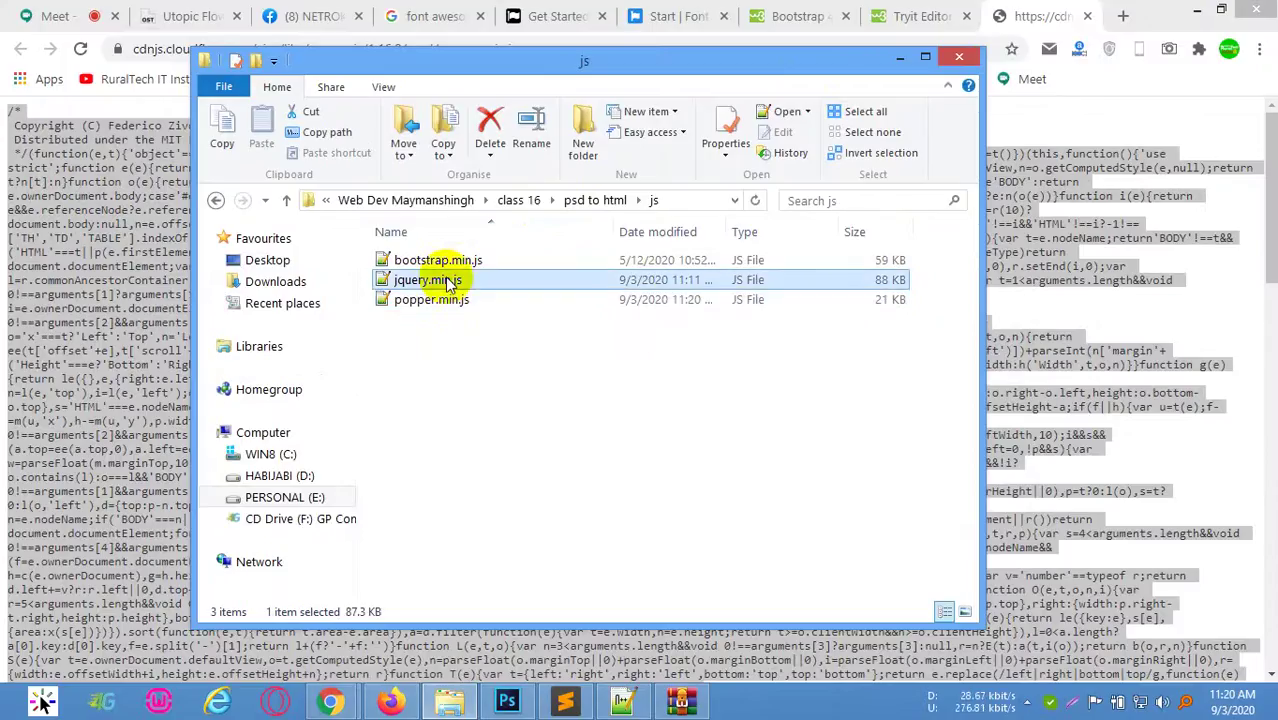
left_click(444, 262)
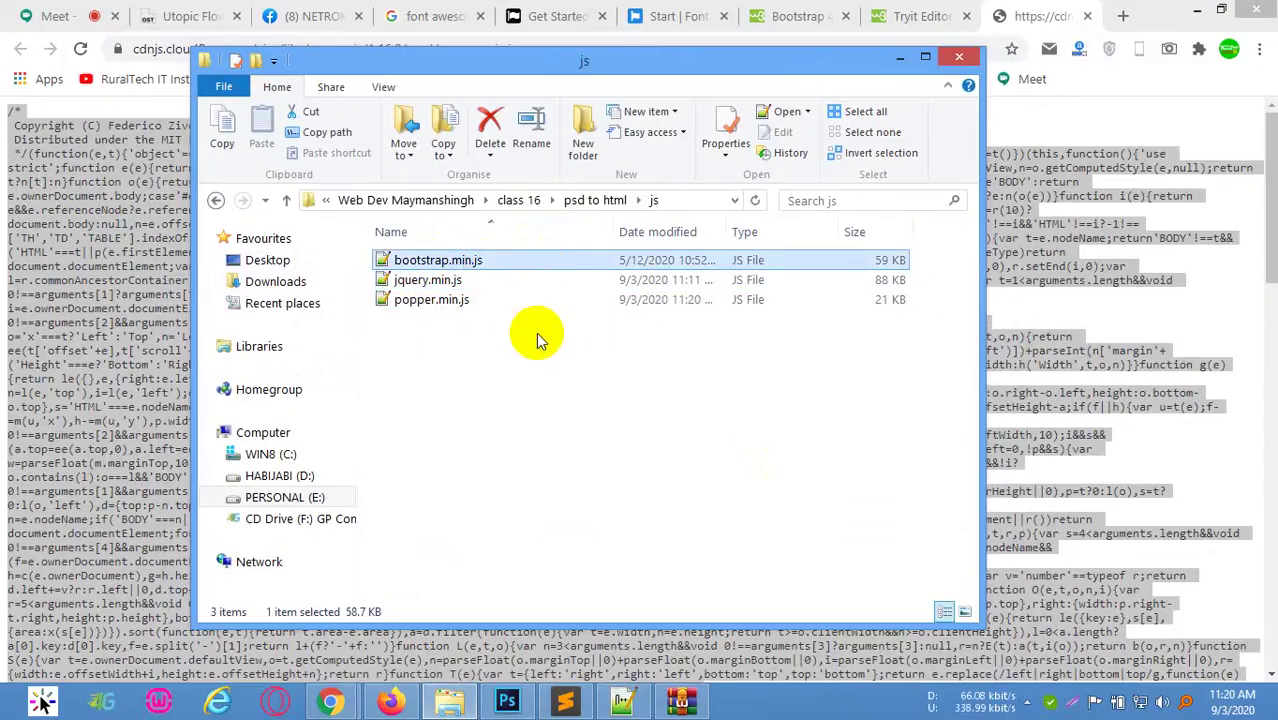
left_click(543, 250)
left_click(590, 201)
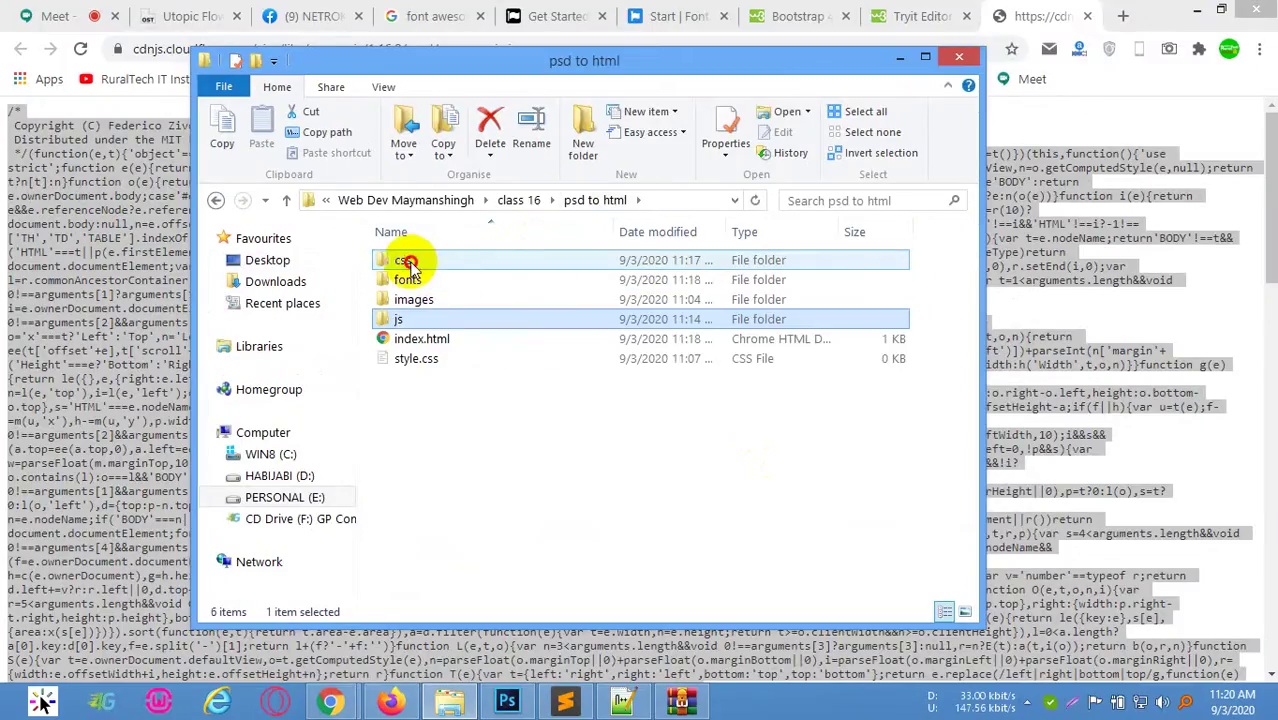
double_click(407, 262)
left_click(480, 258)
left_click(485, 277)
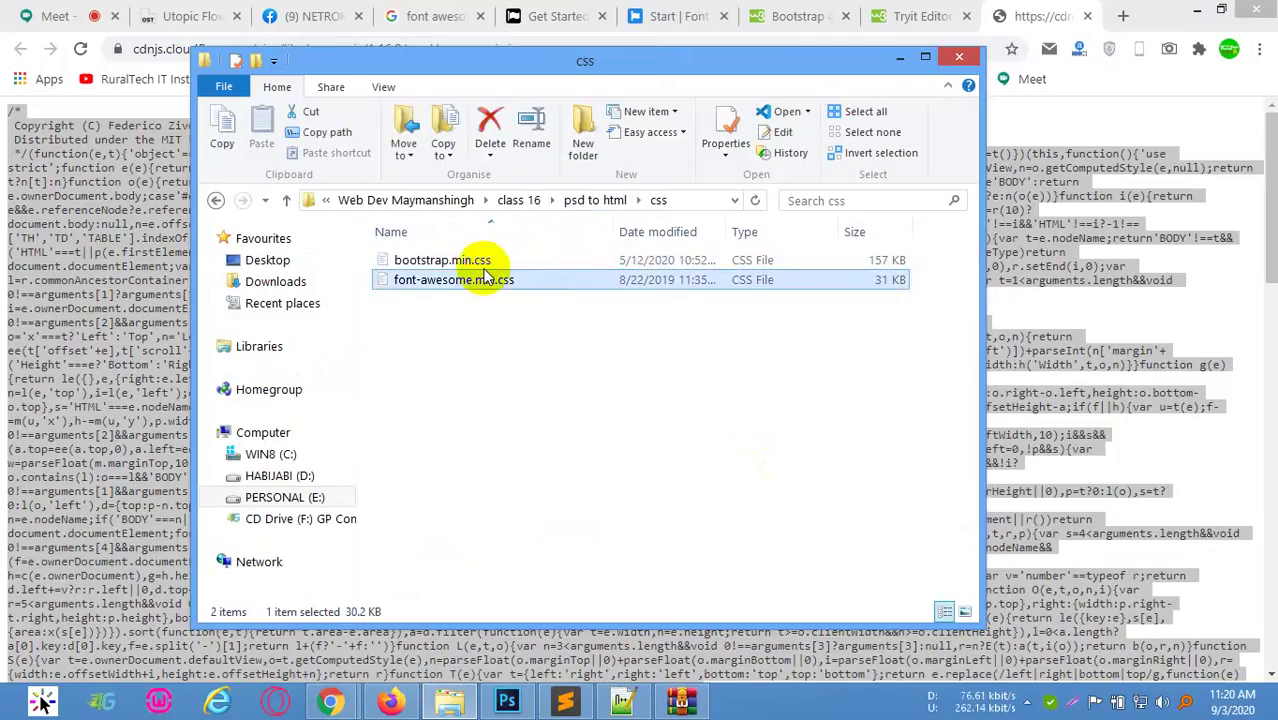
left_click(527, 351)
left_click(596, 203)
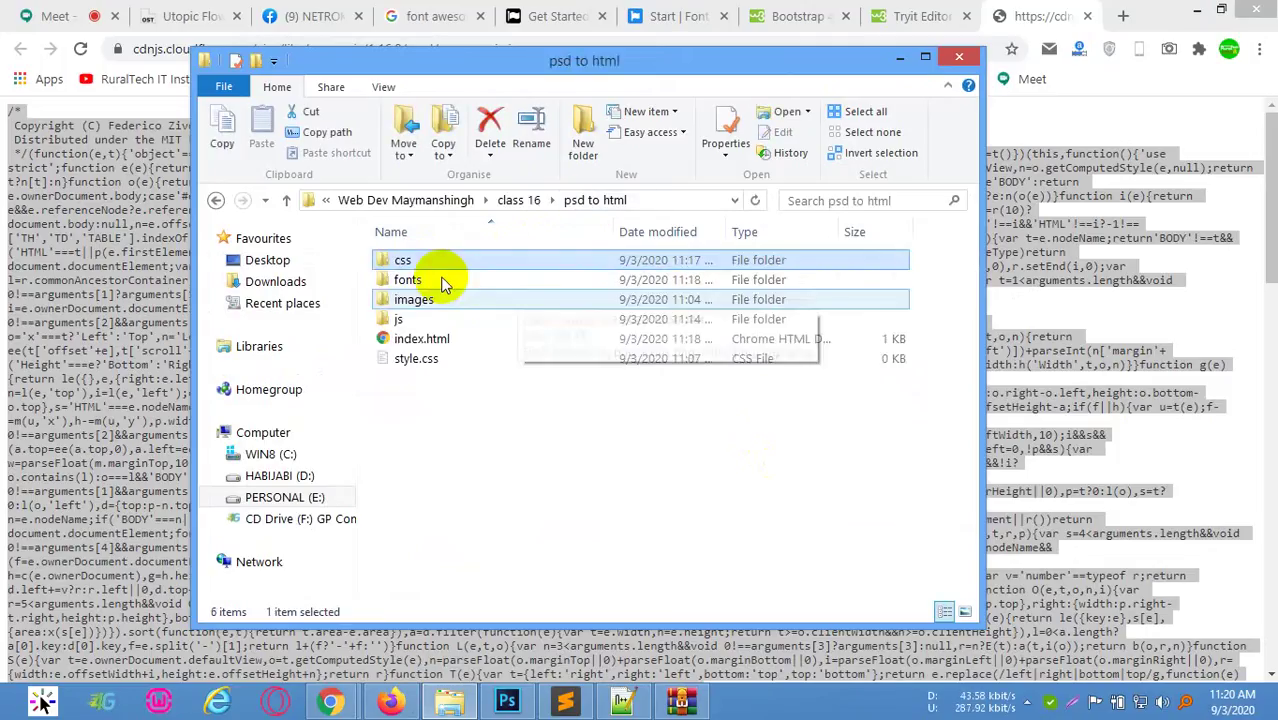
Switch to Sublime Text and check the stylesheet and script links in index.html against the psd to html folder
right_click(430, 338)
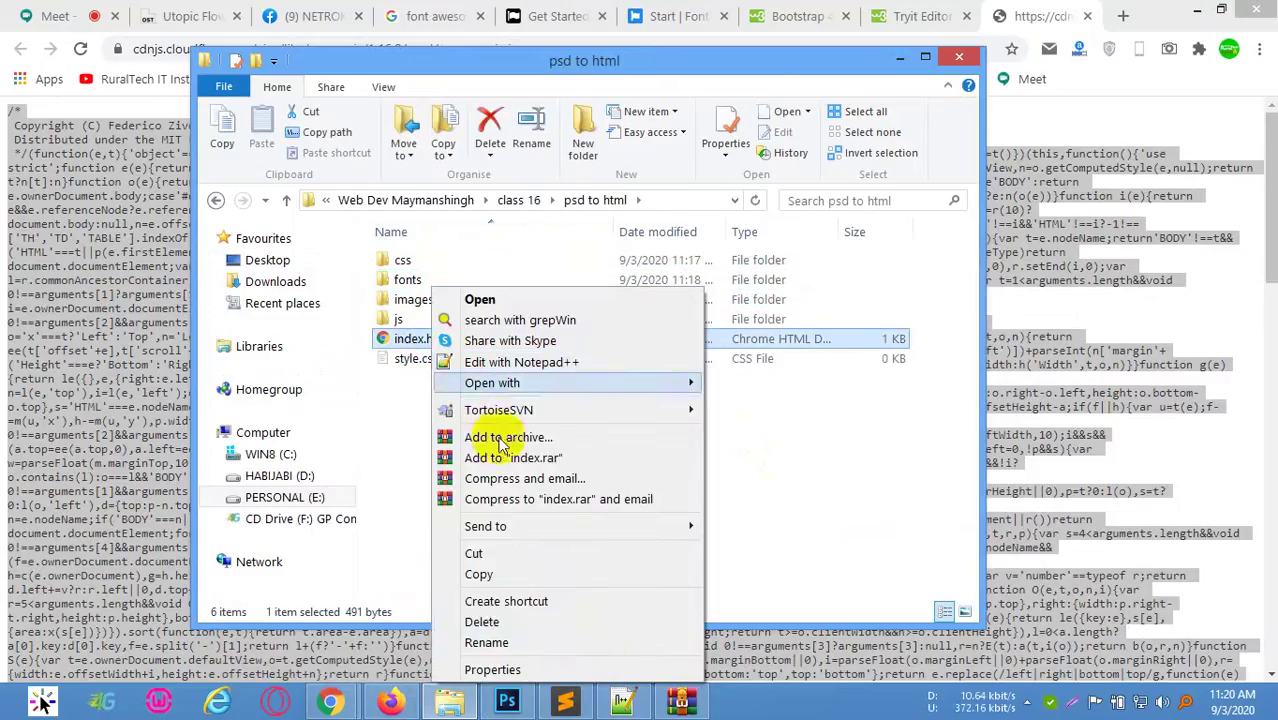
left_click(565, 701)
left_click_drag(413, 207, 590, 207)
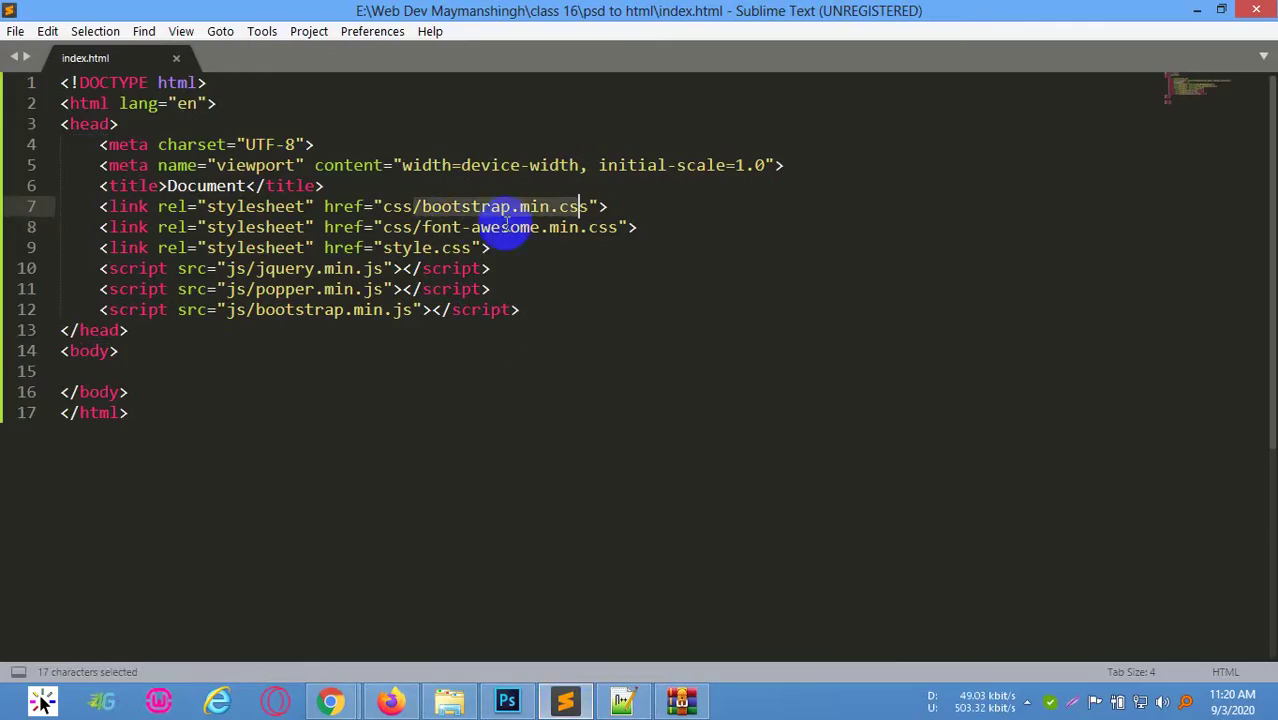
left_click(465, 227)
left_click(441, 247)
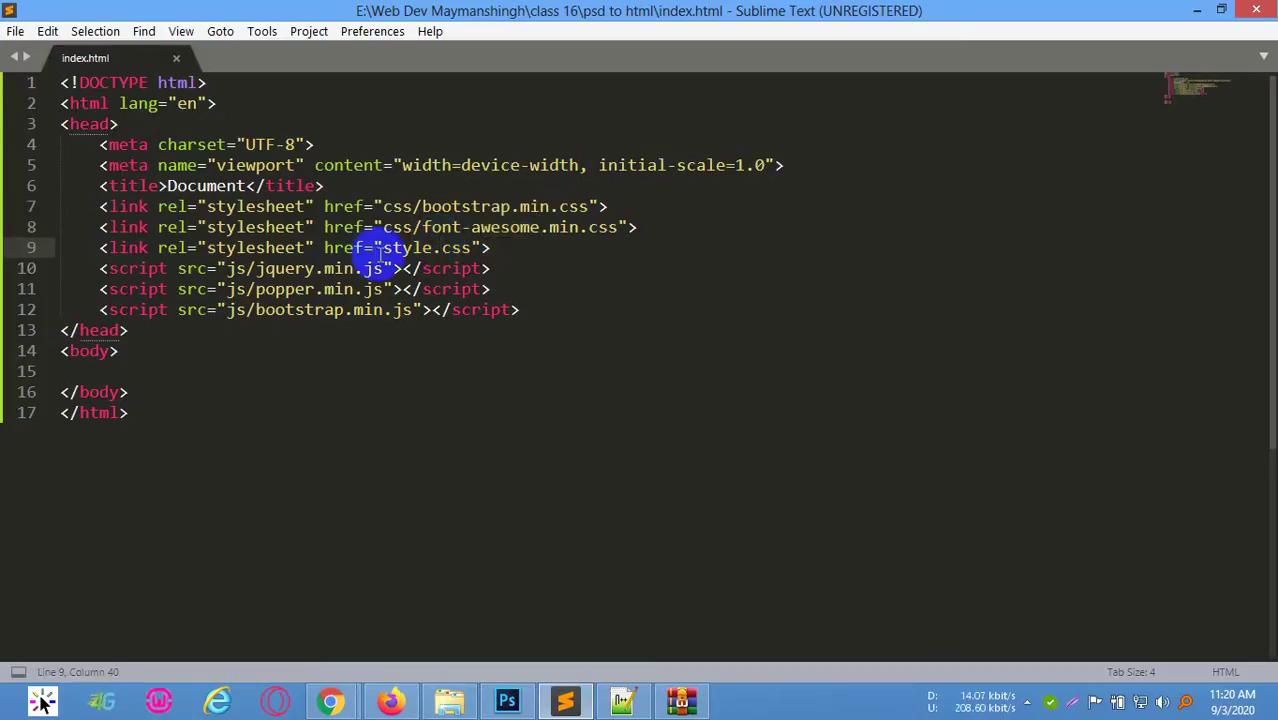
left_click(449, 701)
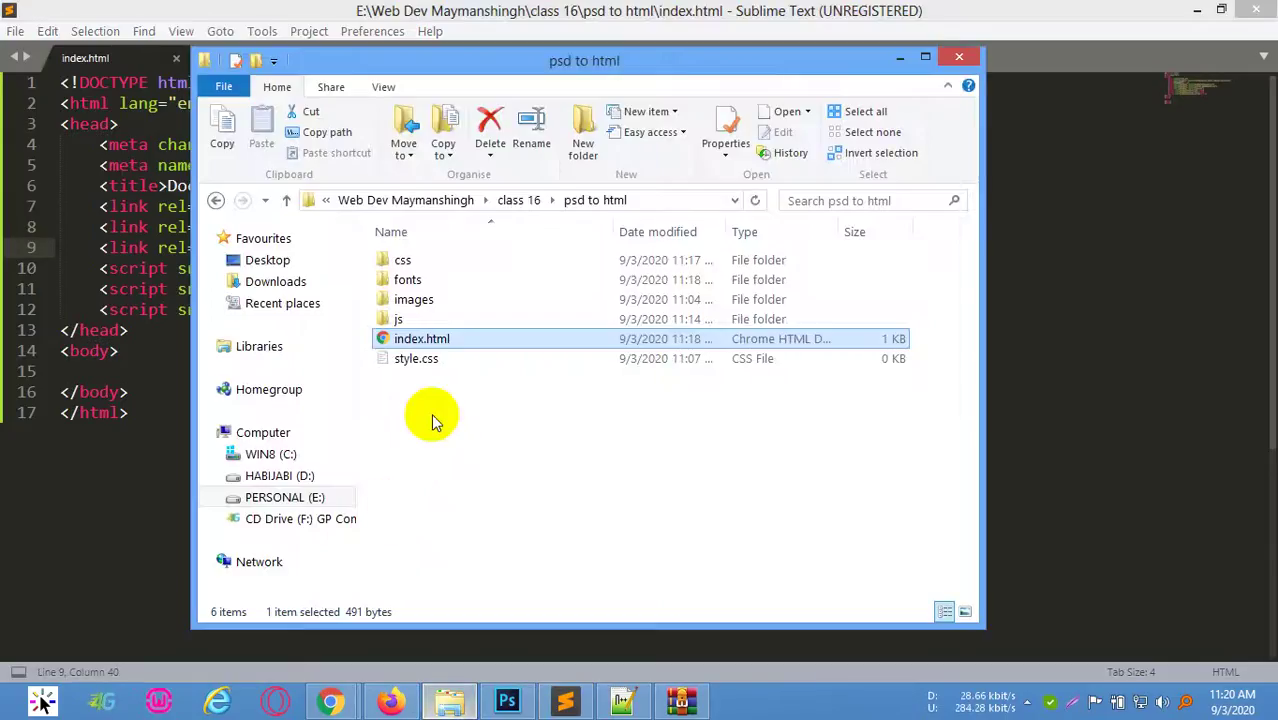
left_click(999, 342)
left_click(585, 264)
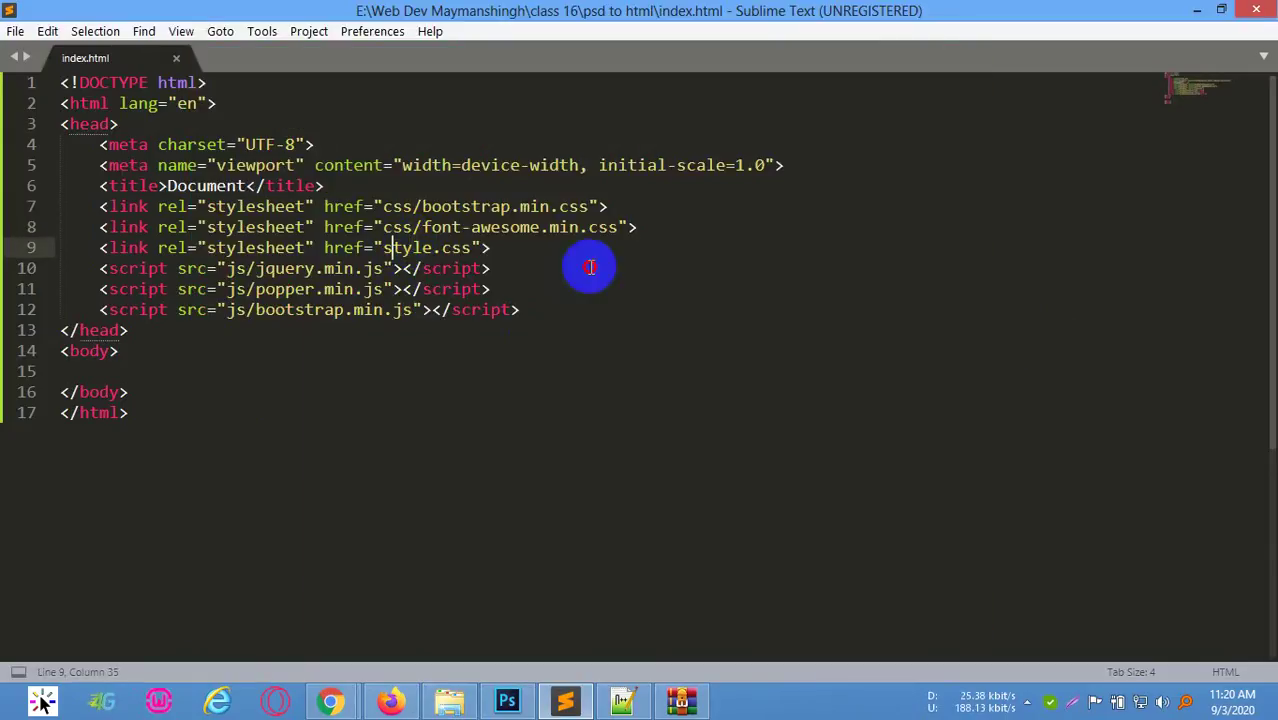
left_click(636, 313)
Insert blank lines after the opening body tag of index.html and save the file
left_click(207, 355)
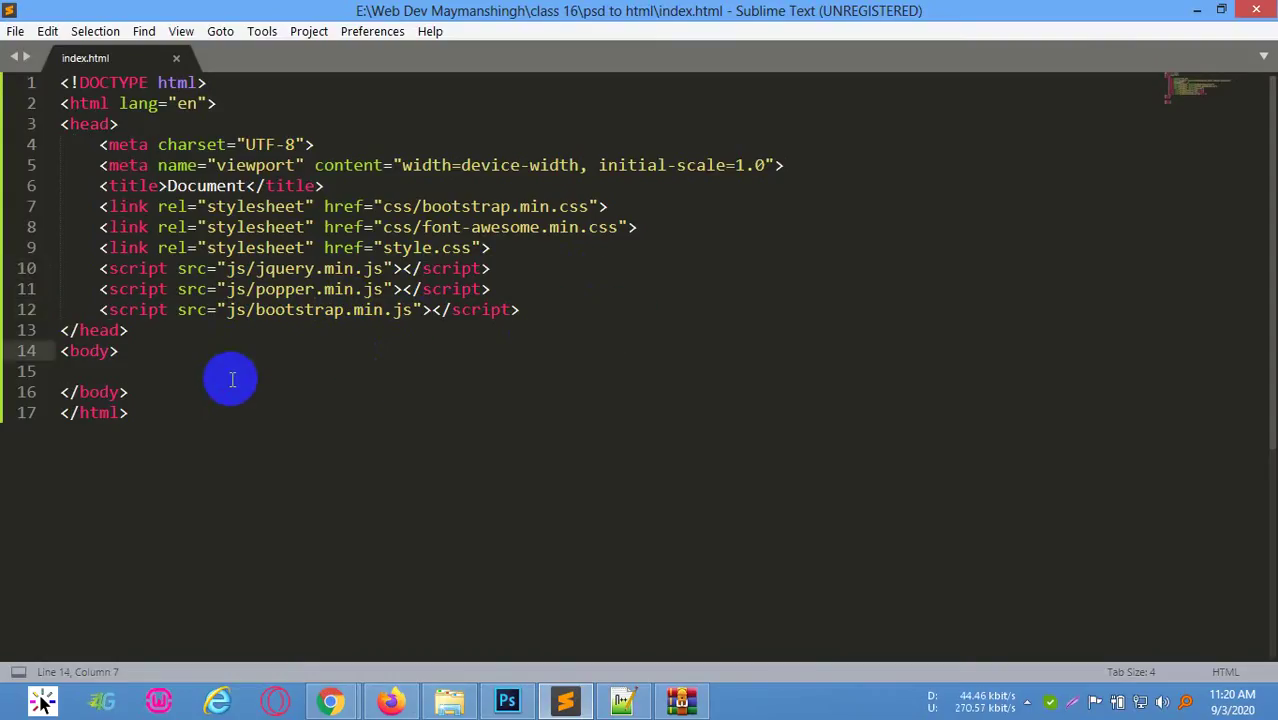
key("Return")
key("Return")
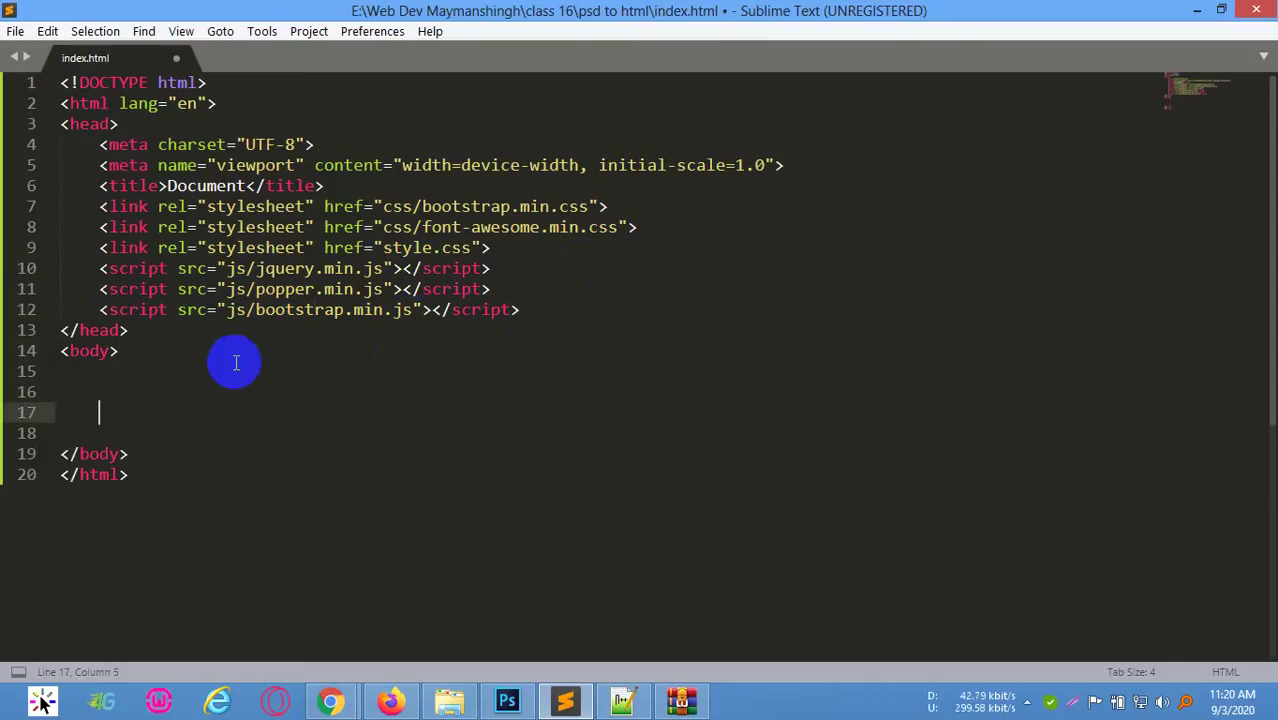
key("ctrl+s")
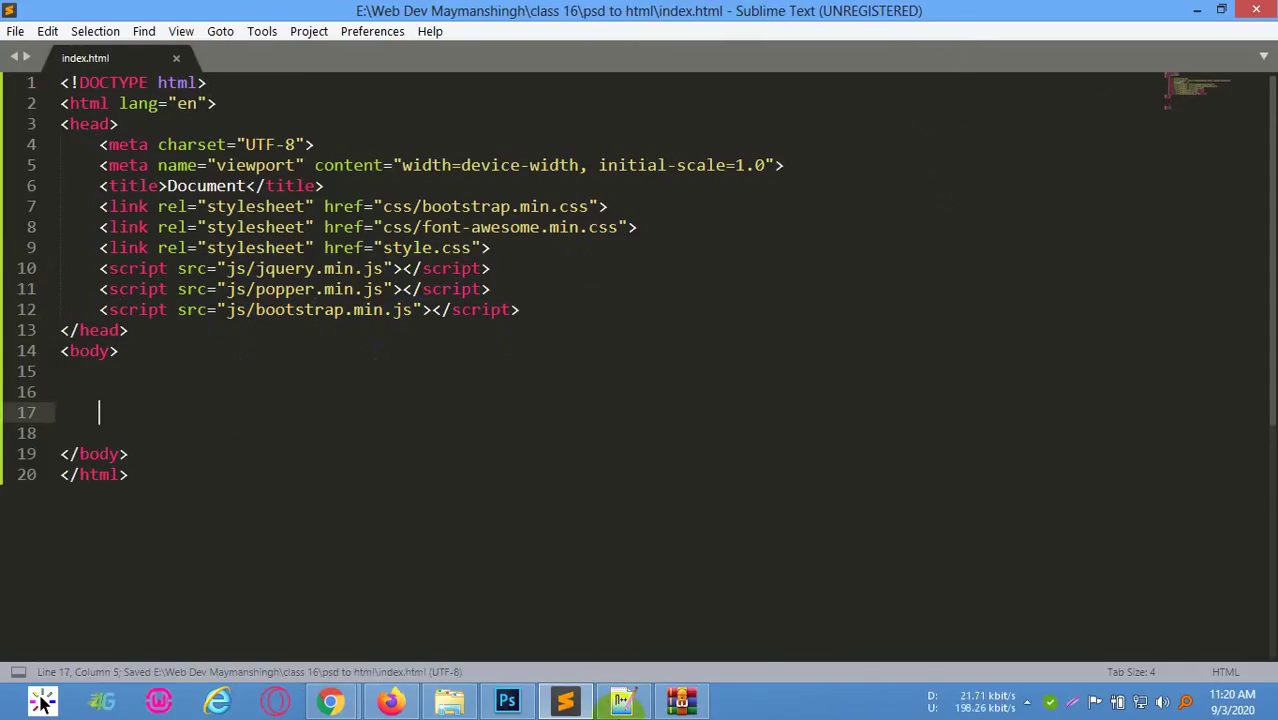
Close the font-awesome-4.7.0.zip archive window and Notepad++
key("alt+Tab")
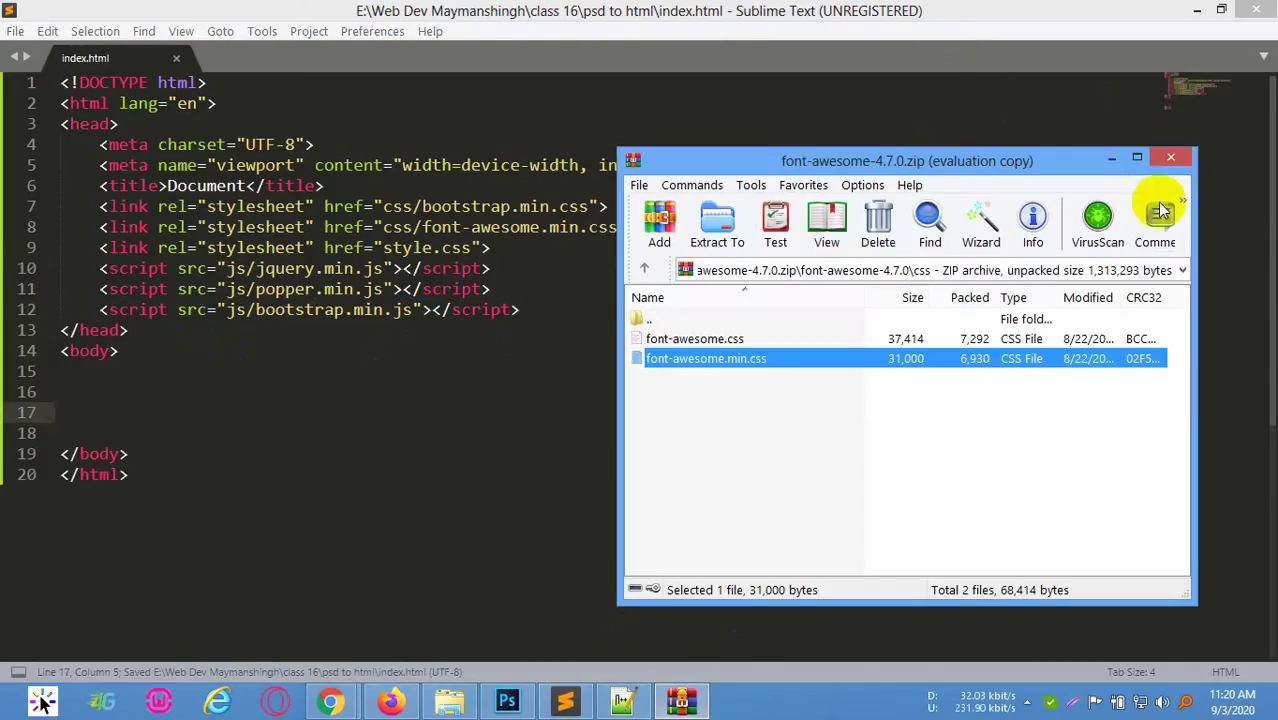
left_click(1181, 160)
left_click(622, 700)
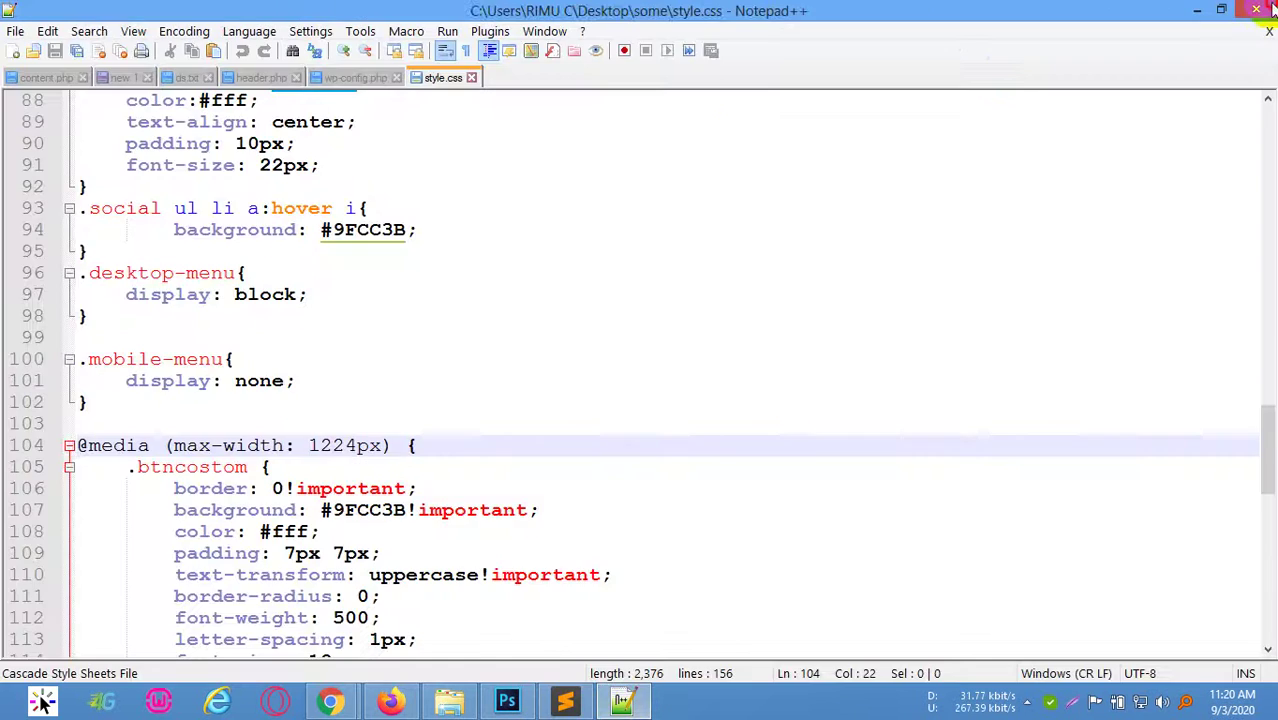
left_click(1266, 9)
Switch to Photoshop and examine the header, banner and three-column services section of the Ecommerce.psd design
left_click(506, 700)
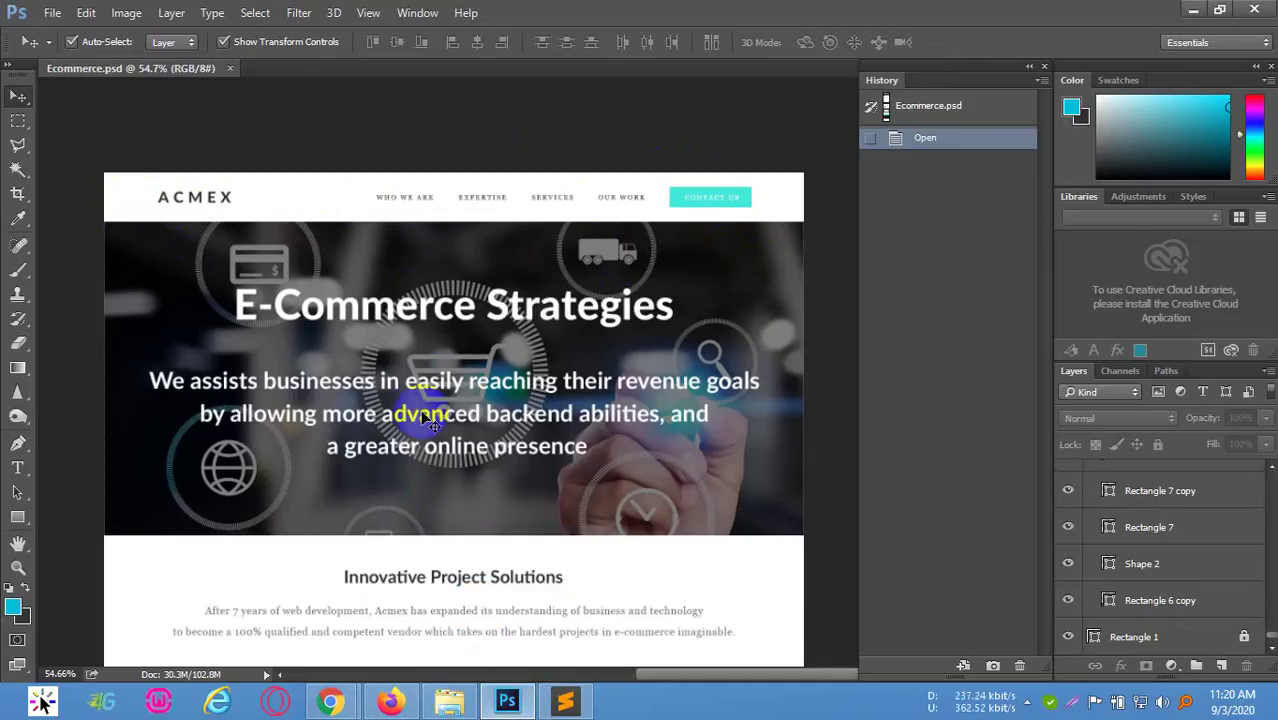
scroll(424, 430, "down", 2)
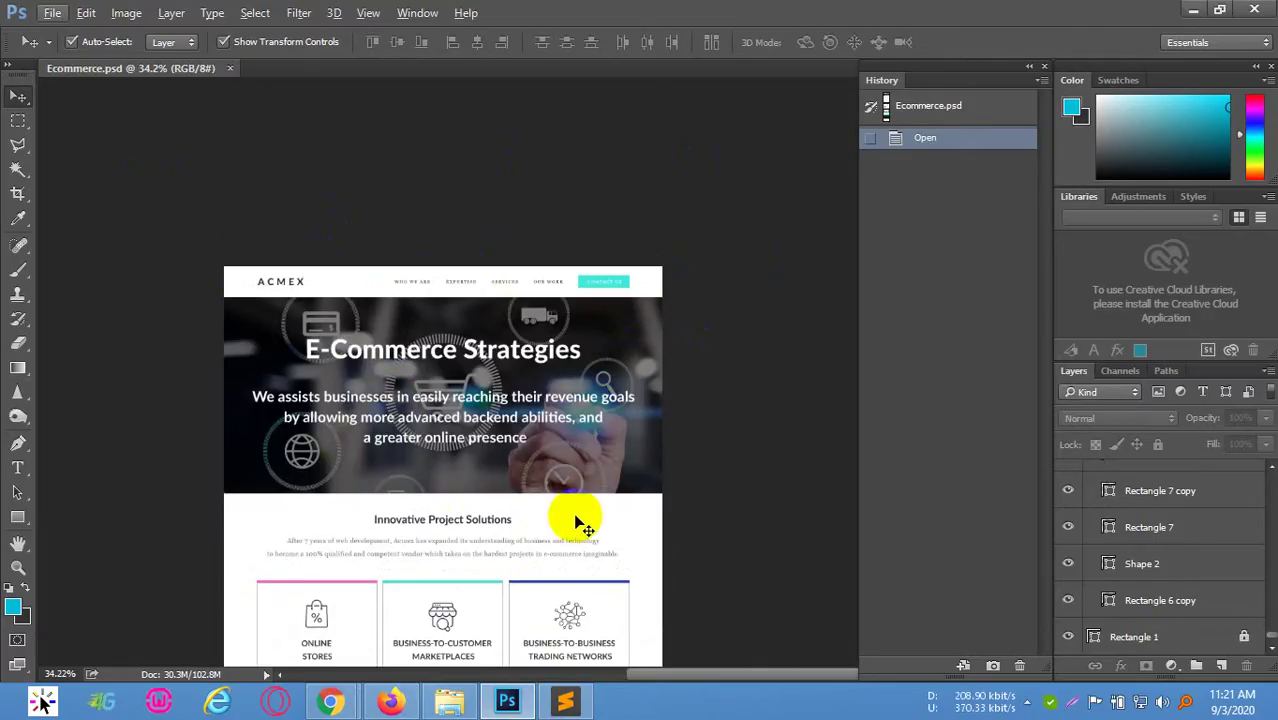
scroll(650, 542, "down", 3)
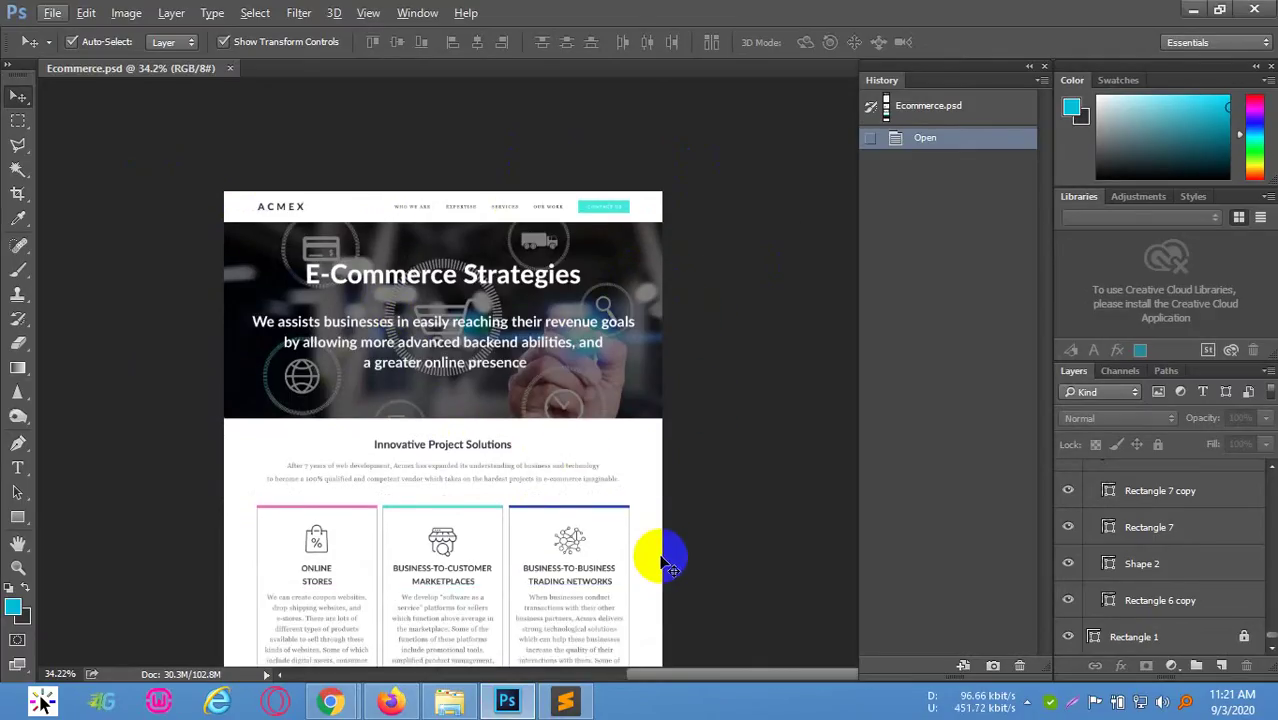
scroll(600, 540, "up", 2)
scroll(575, 538, "down", 1)
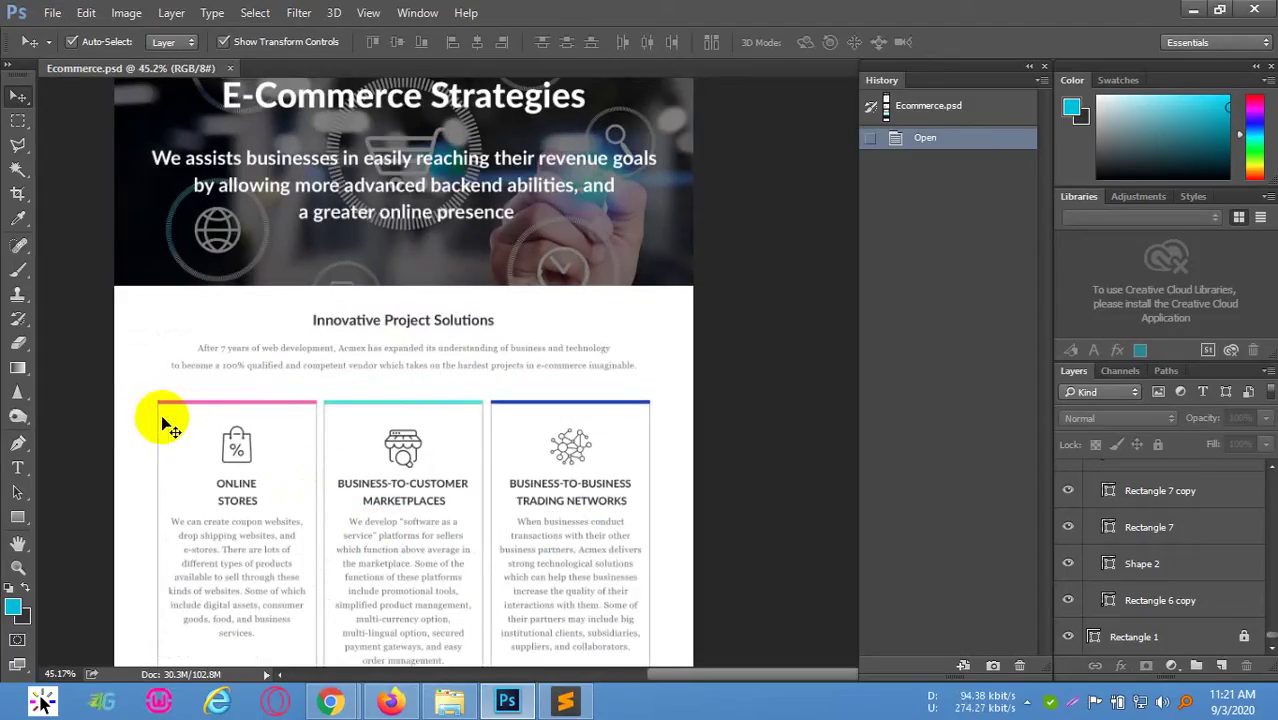
left_click(104, 434)
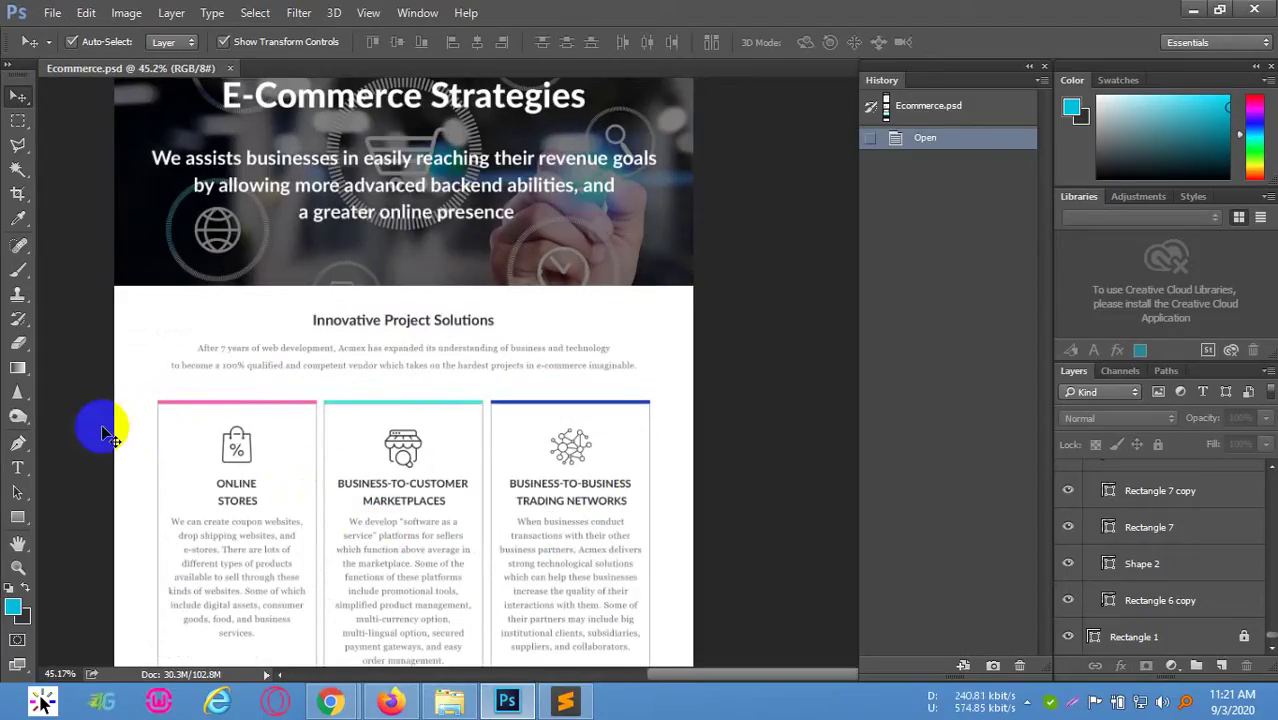
Switch to Sublime Text and expand header.header>.container>.row>.col-md-4>.logo>a>img into HTML markup inside the body of index.html
left_click(566, 700)
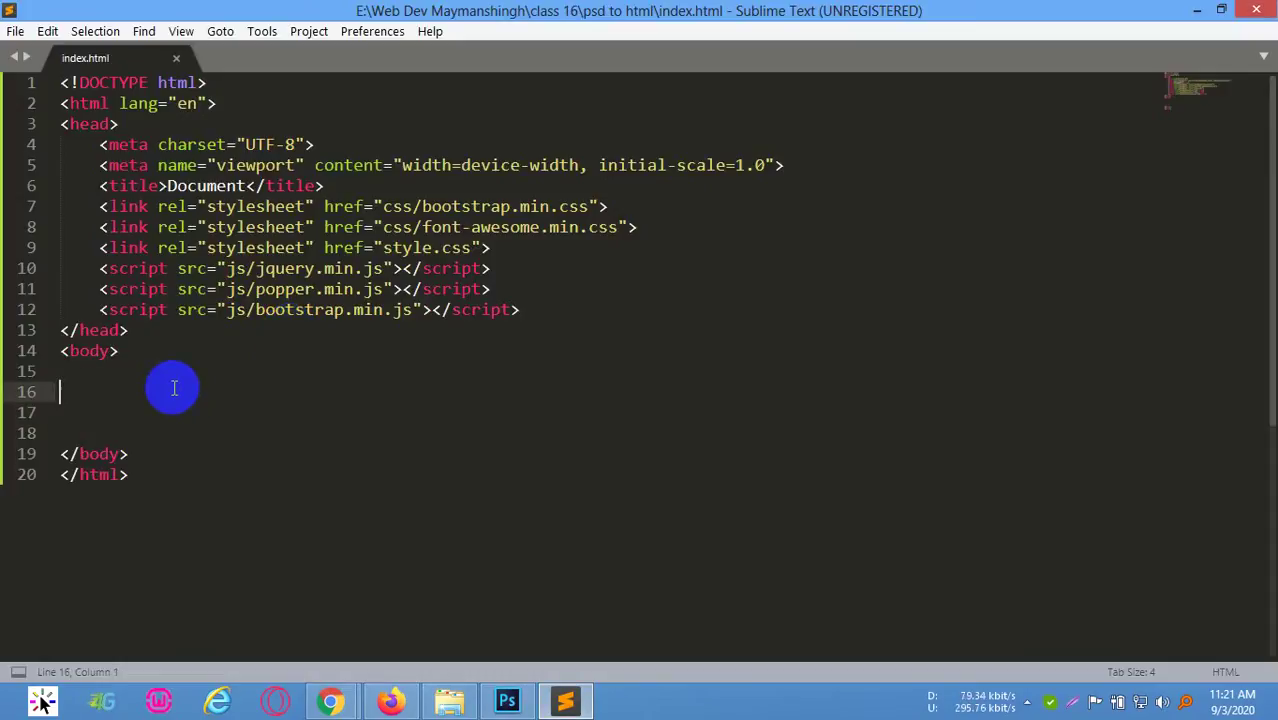
key("Tab")
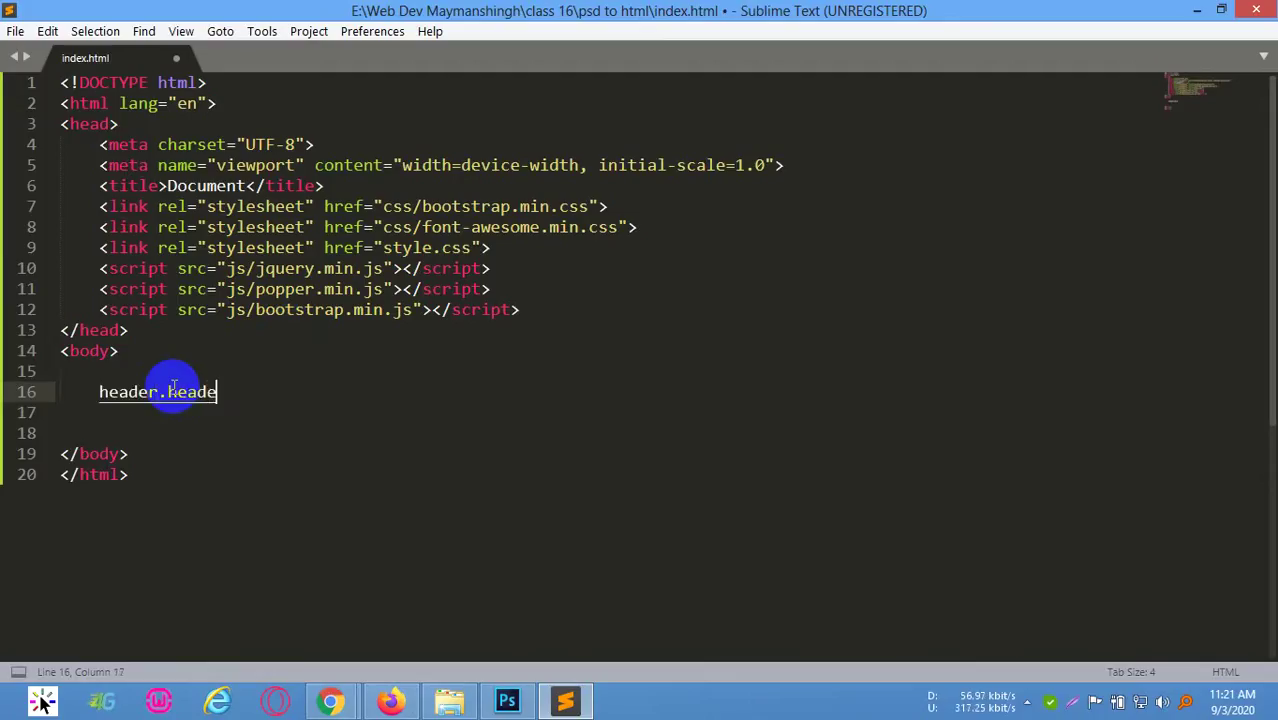
type(">.cont")
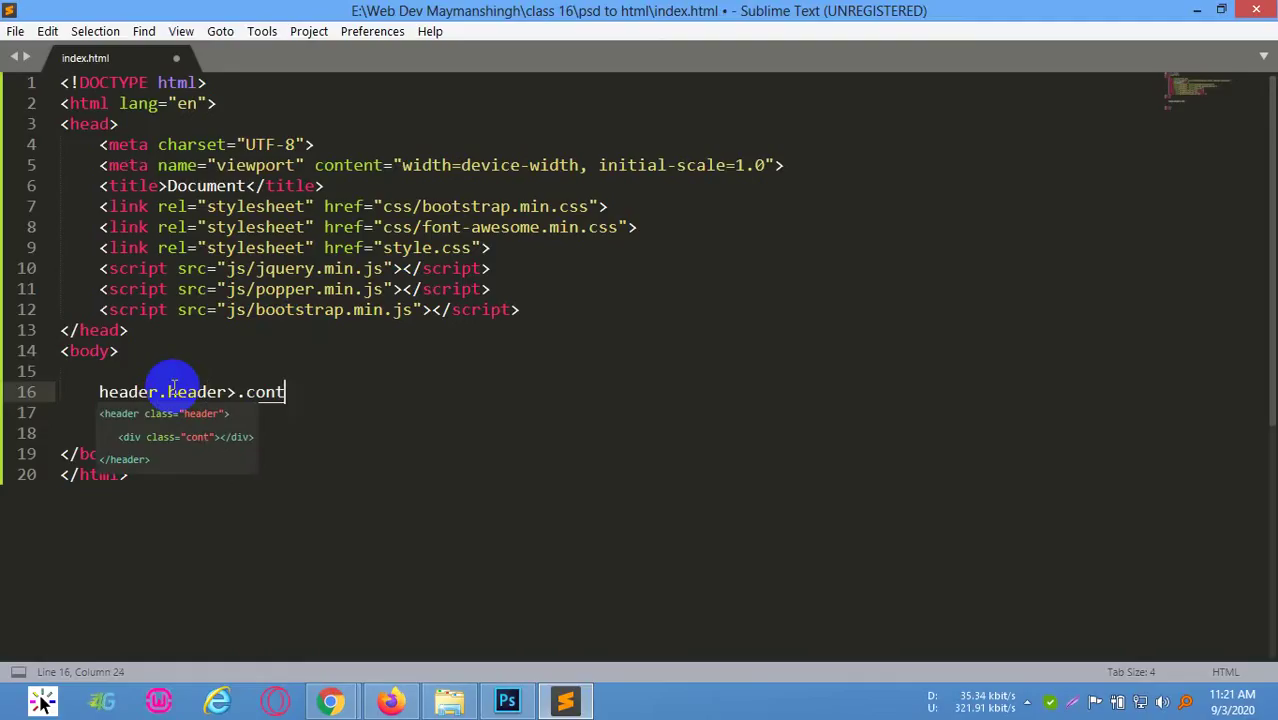
type("ainer>.")
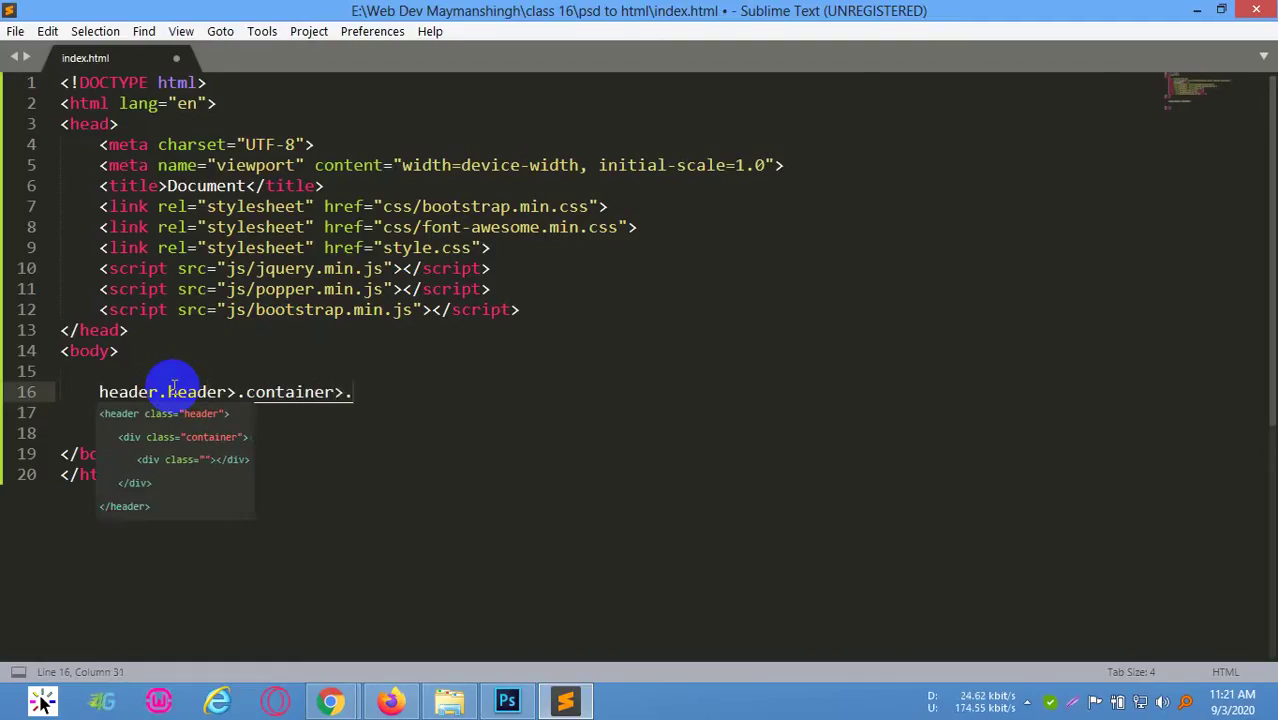
type("row>.col-md-")
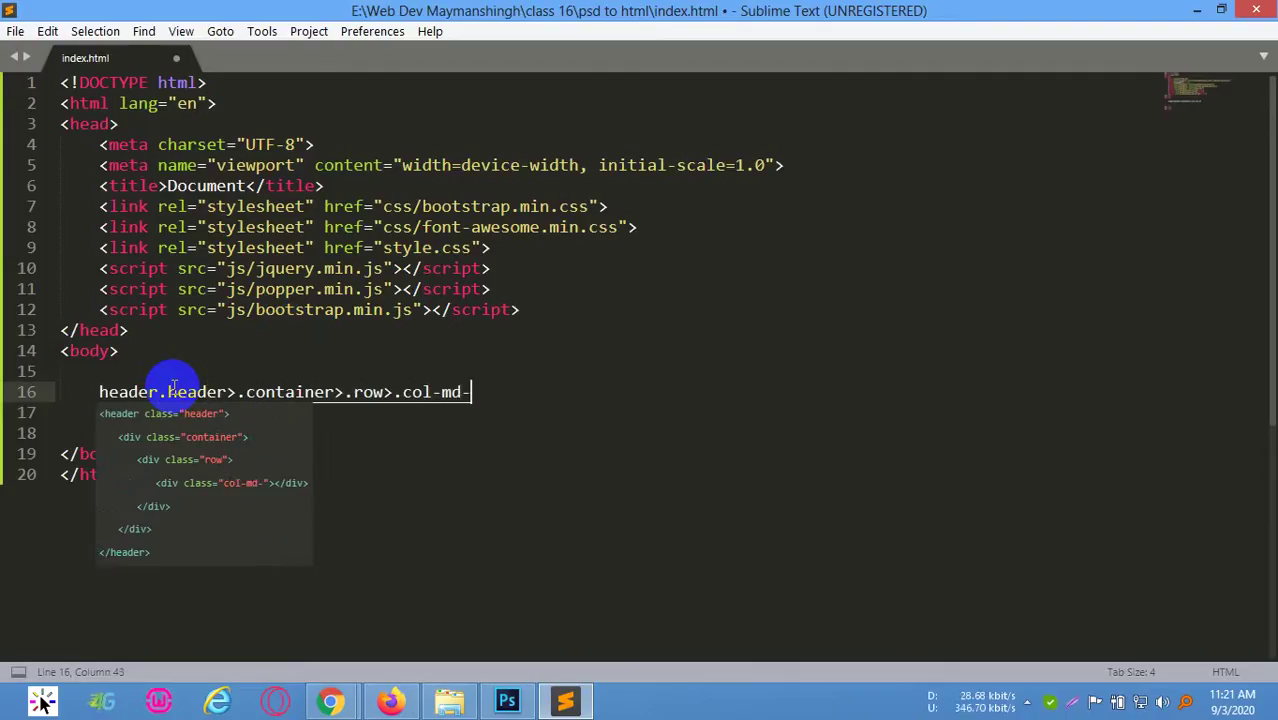
type("4>")
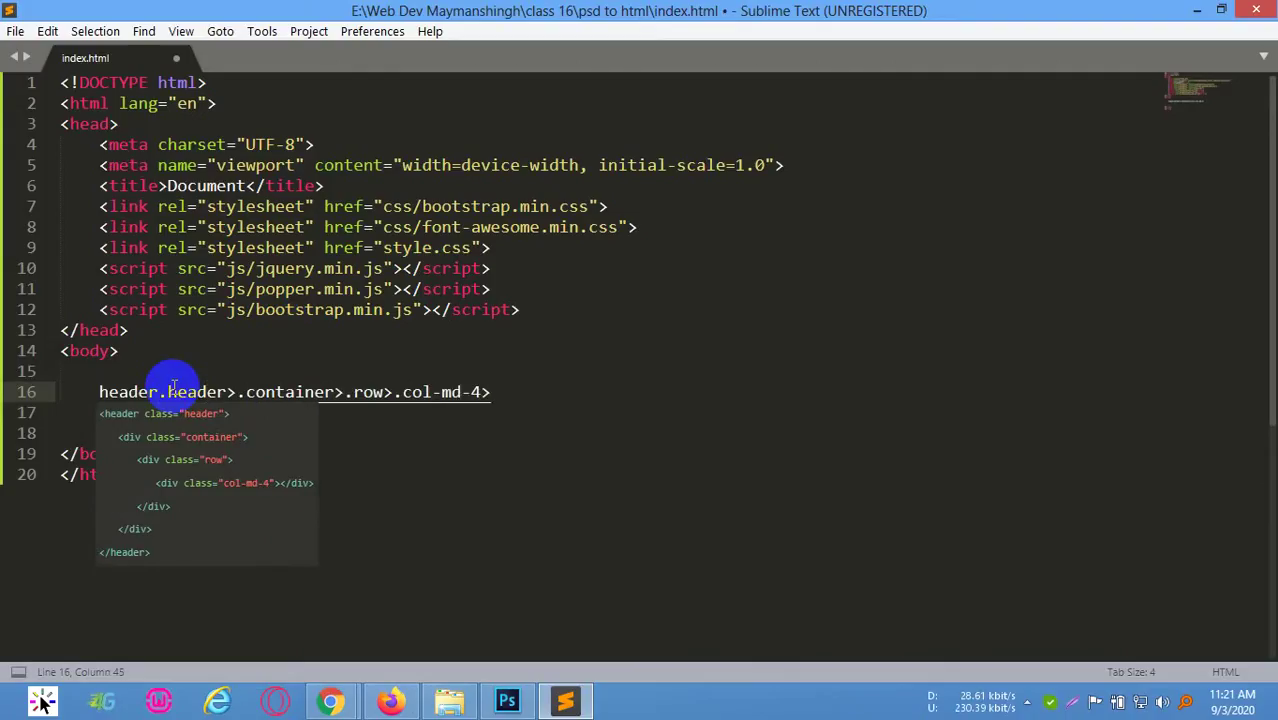
type(".logo")
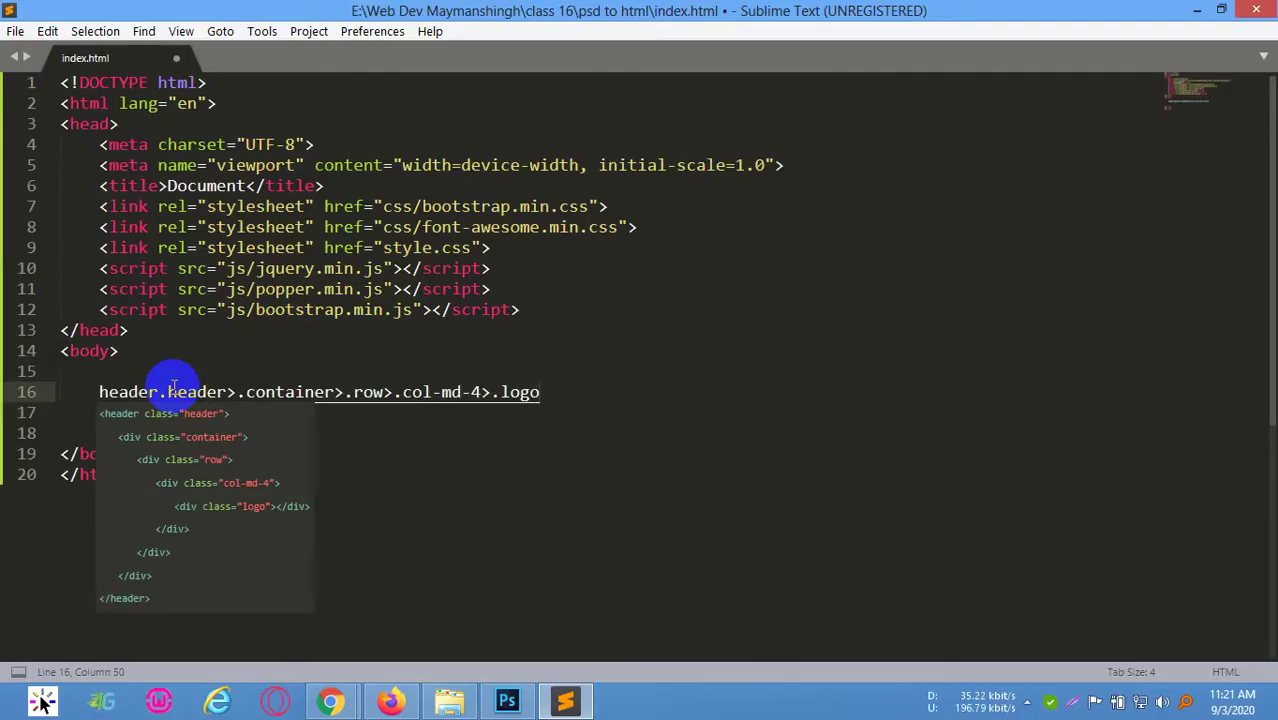
type(">a>img")
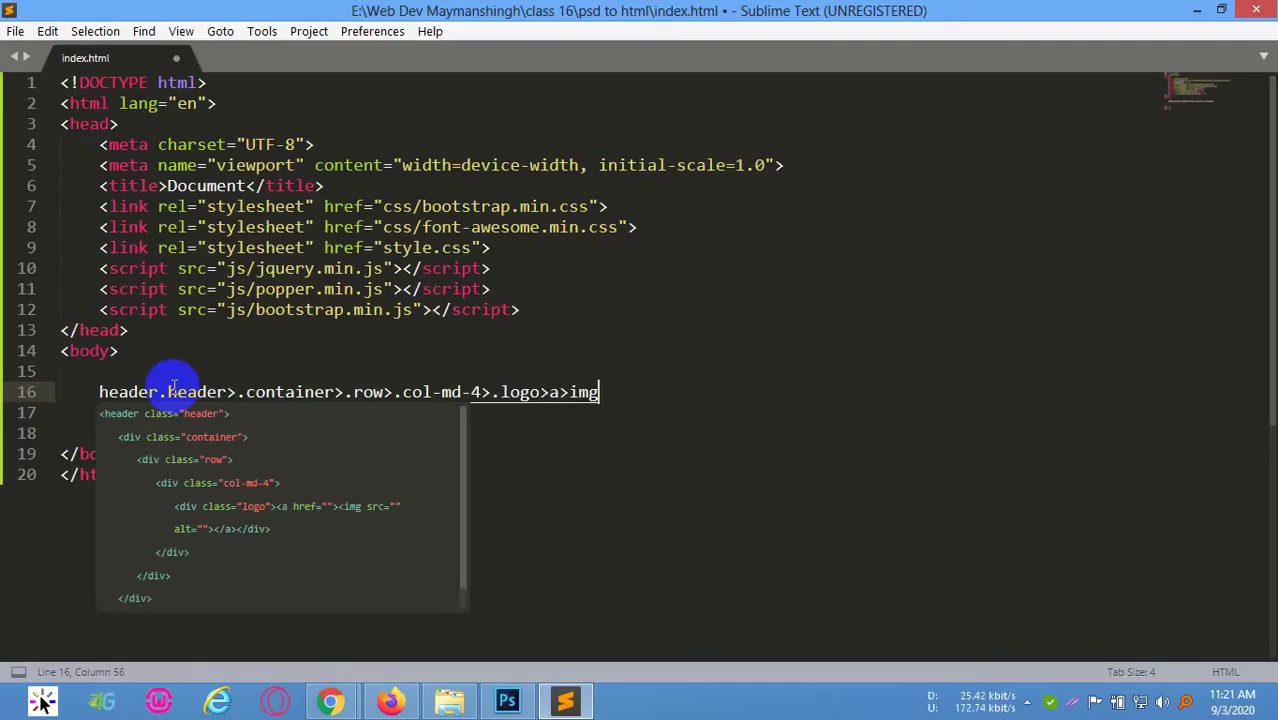
key("Tab")
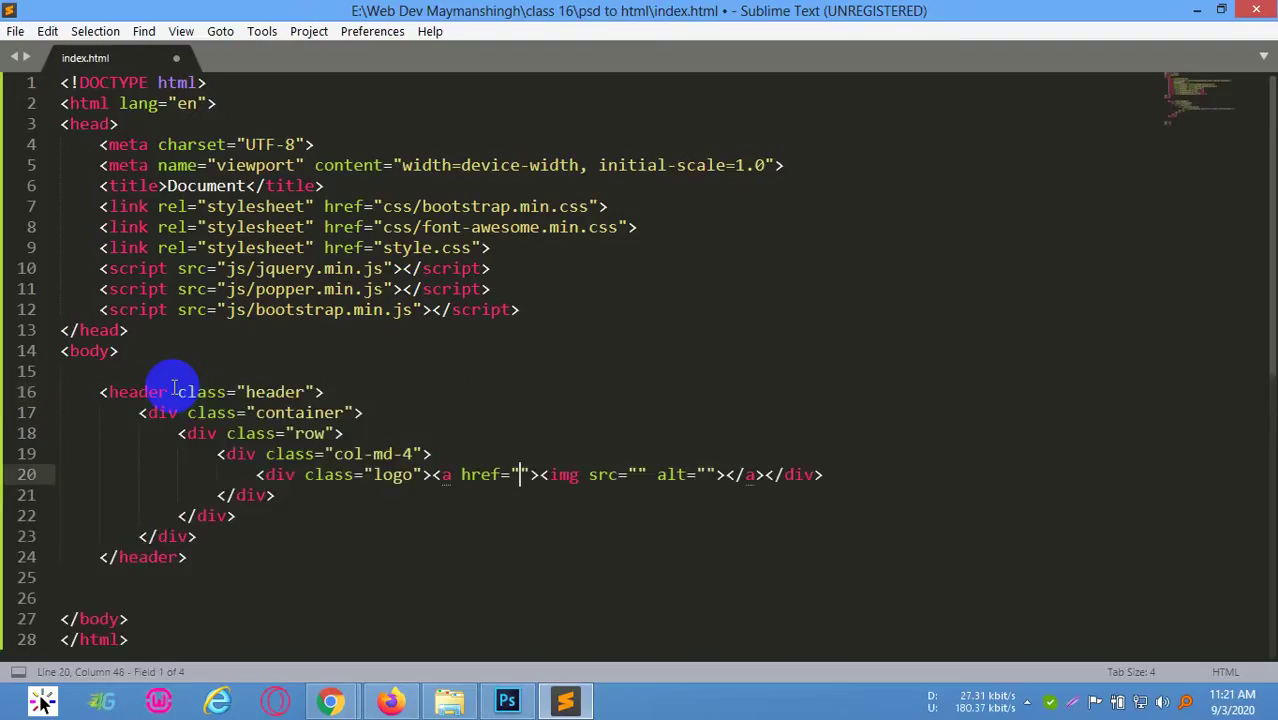
scroll(337, 294, "down", 2)
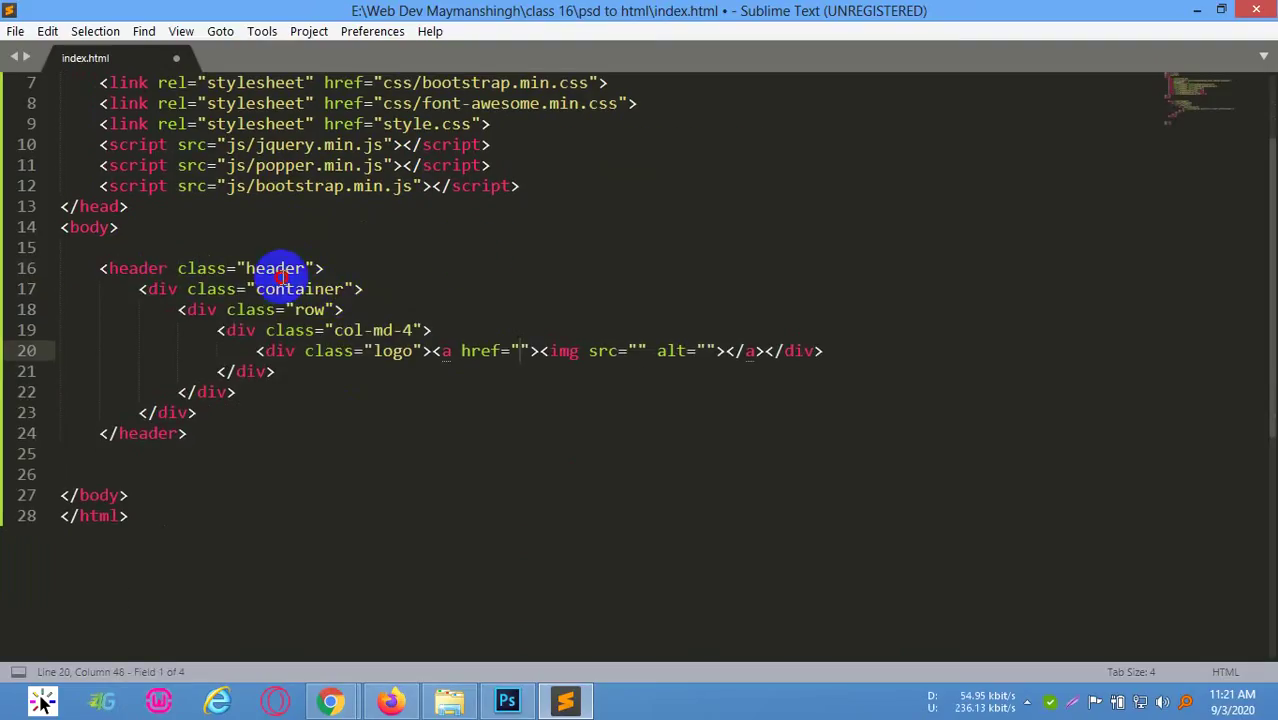
left_click(285, 248)
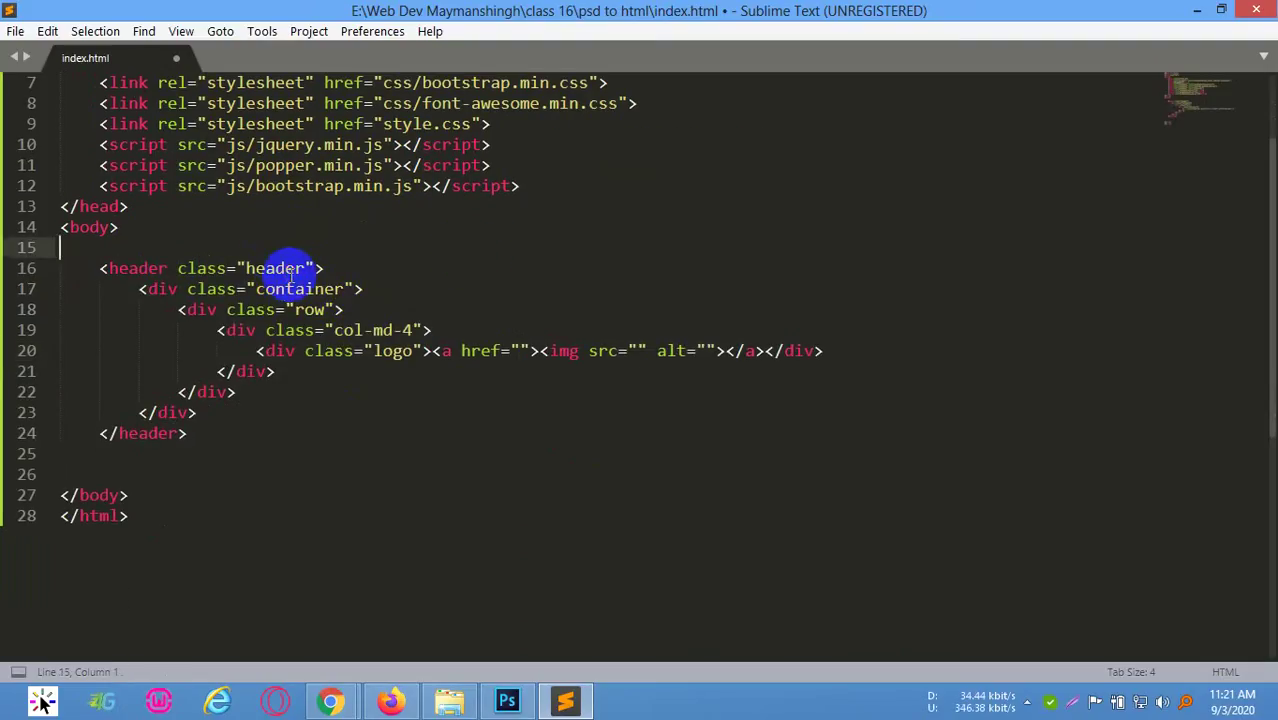
Duplicate the col-md-4 block inside the header row and change the copy's class to col-md-8
left_click(197, 310)
left_click_drag(219, 328, 376, 318)
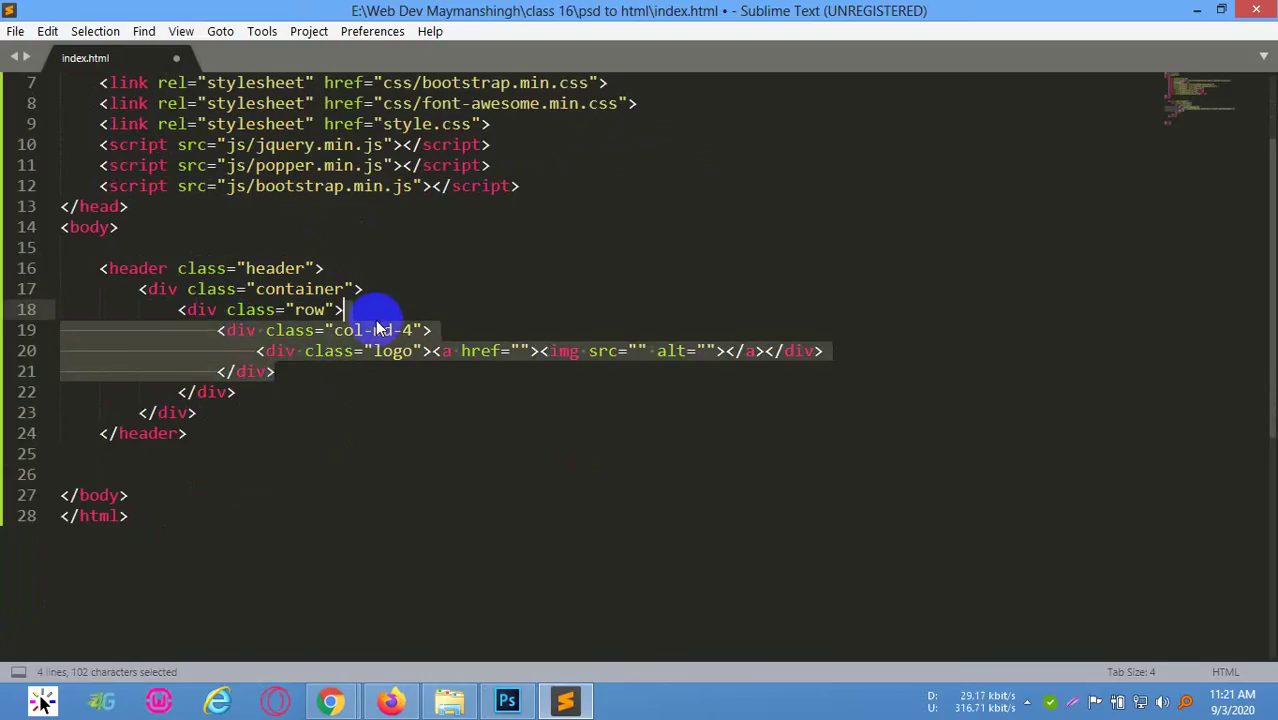
key("ctrl+shift+d")
left_click(365, 392)
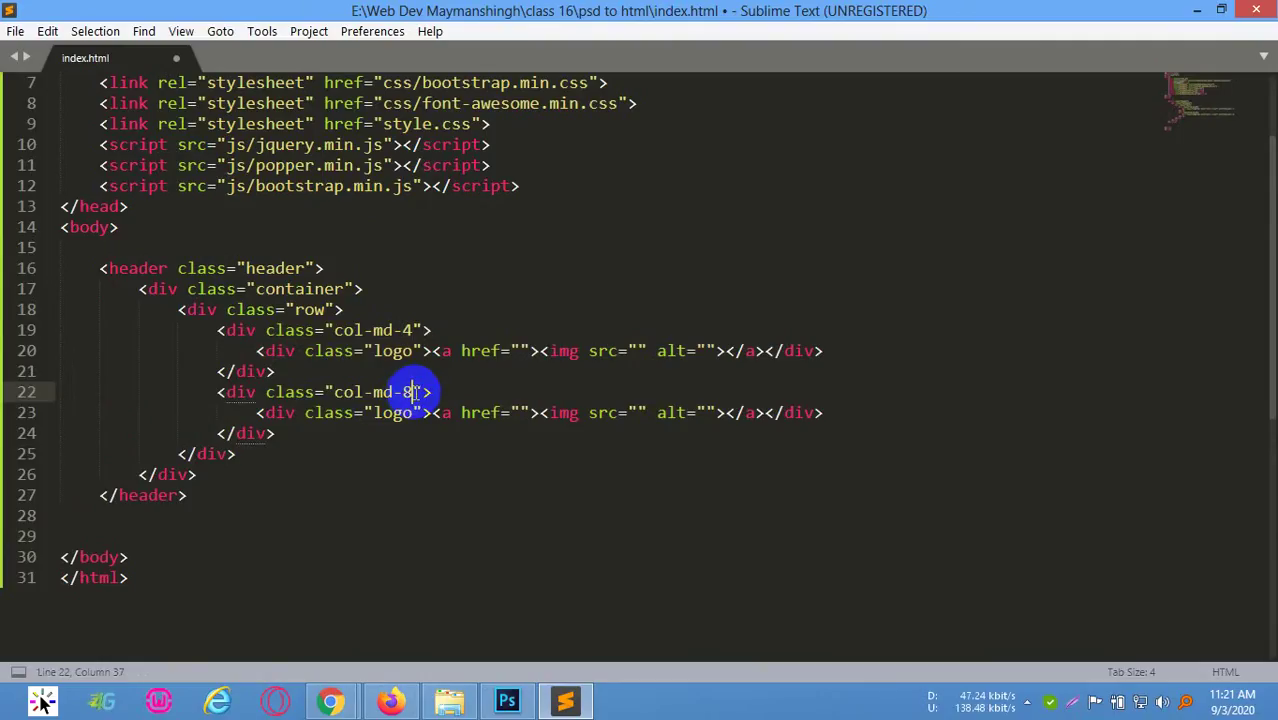
key("End")
Check the header design in Photoshop, and remove the duplicated logo div from the col-md-8 column in Sublime Text
left_click(393, 357)
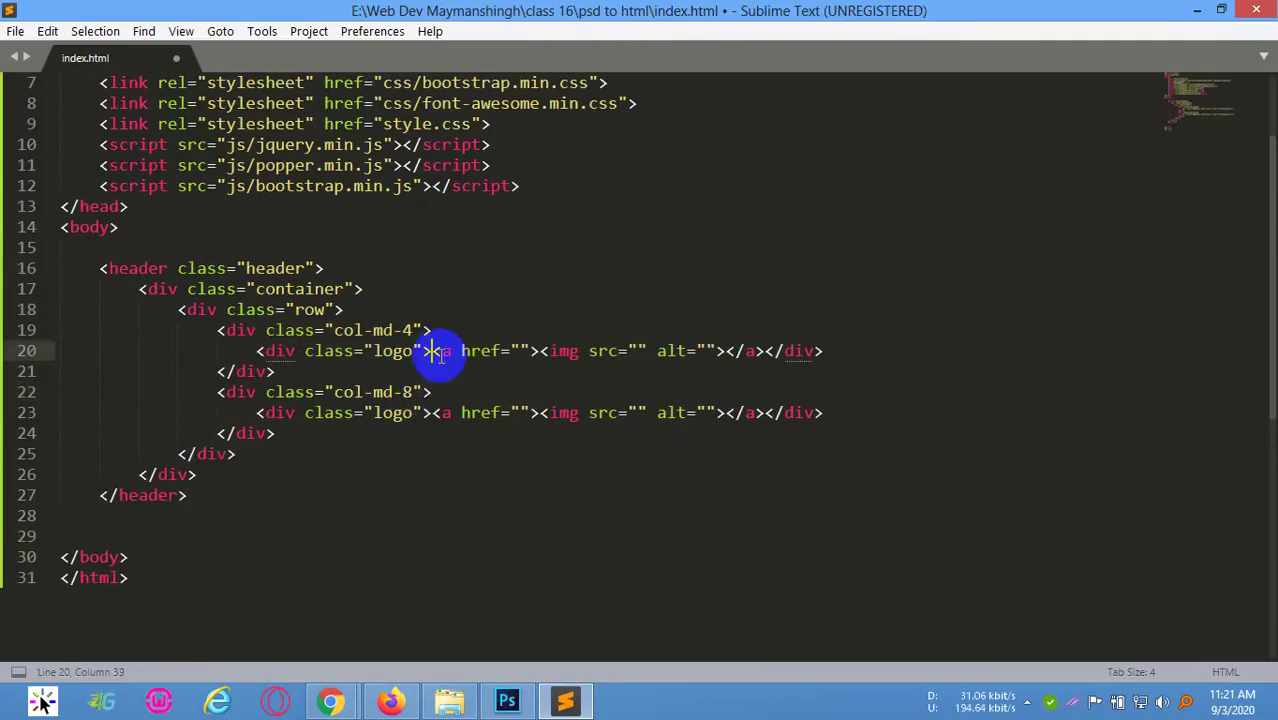
left_click(391, 701)
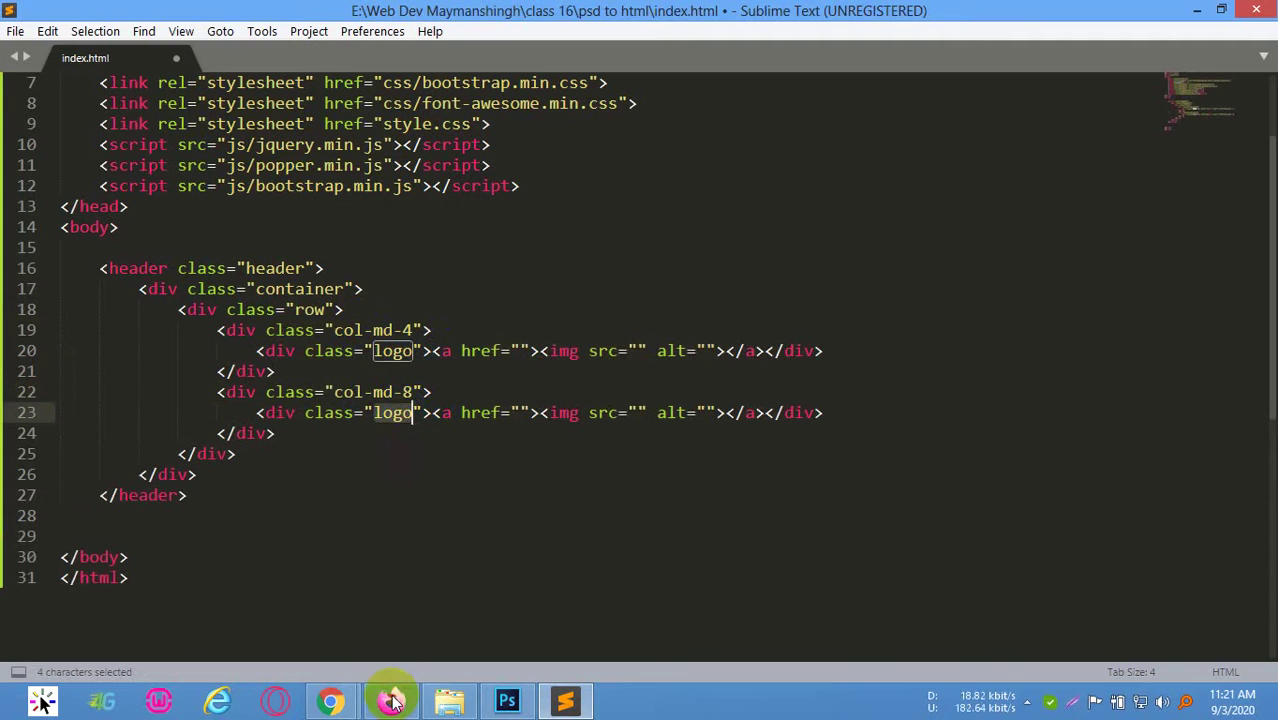
left_click(485, 707)
scroll(460, 210, "up", 5)
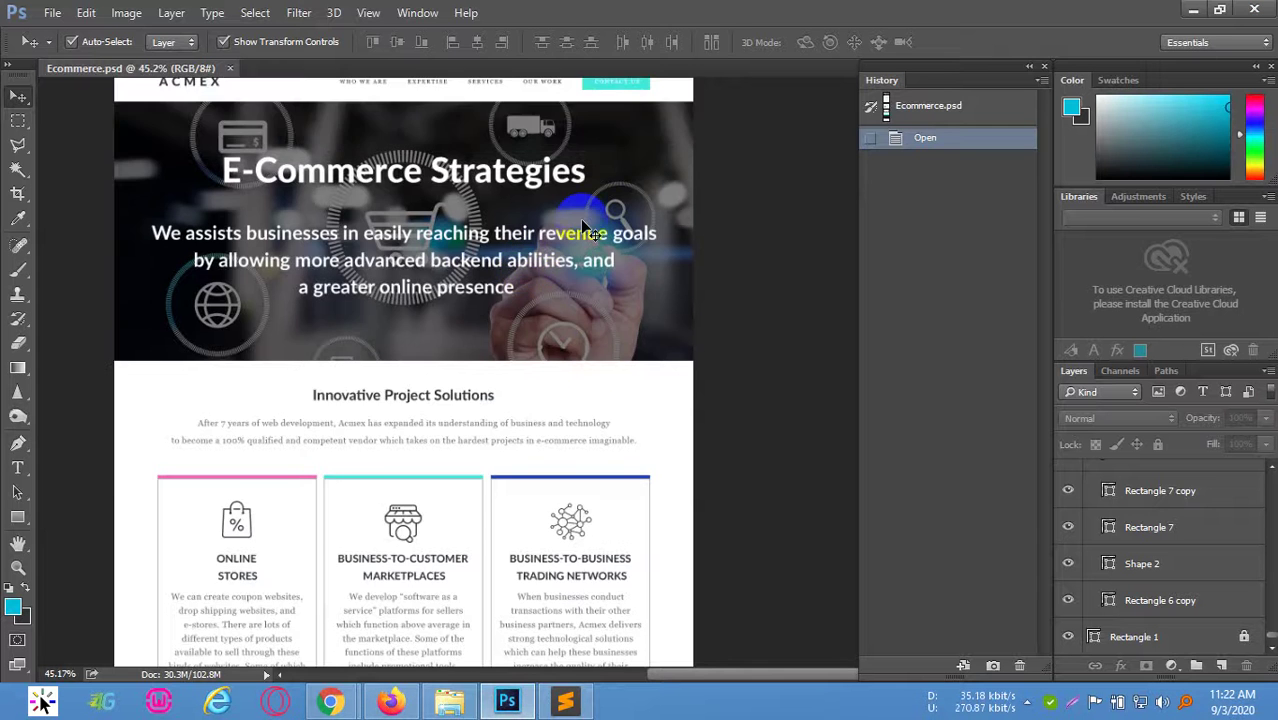
left_click(587, 703)
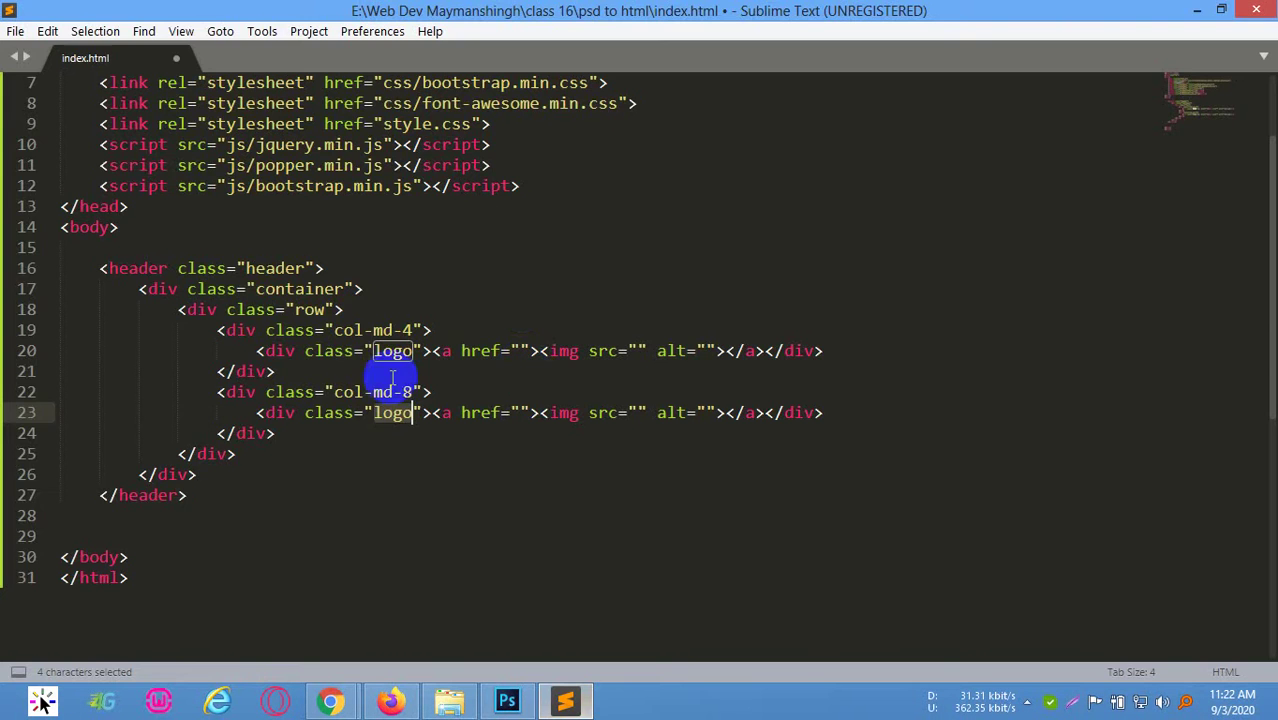
left_click(290, 412)
left_click_drag(258, 412, 895, 418)
key("ctrl+x")
Set the logo link's href to "#", its image source to images/logo.png and the alt text to "Website"
left_click(550, 354)
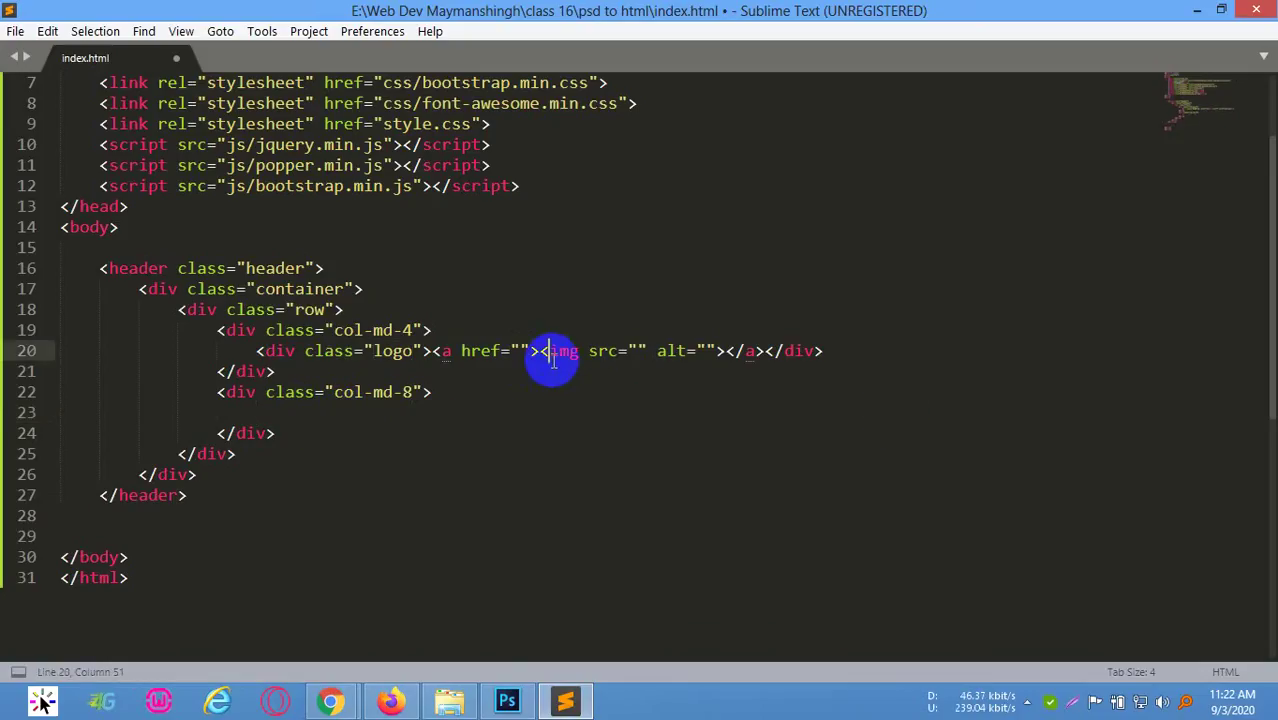
type("#")
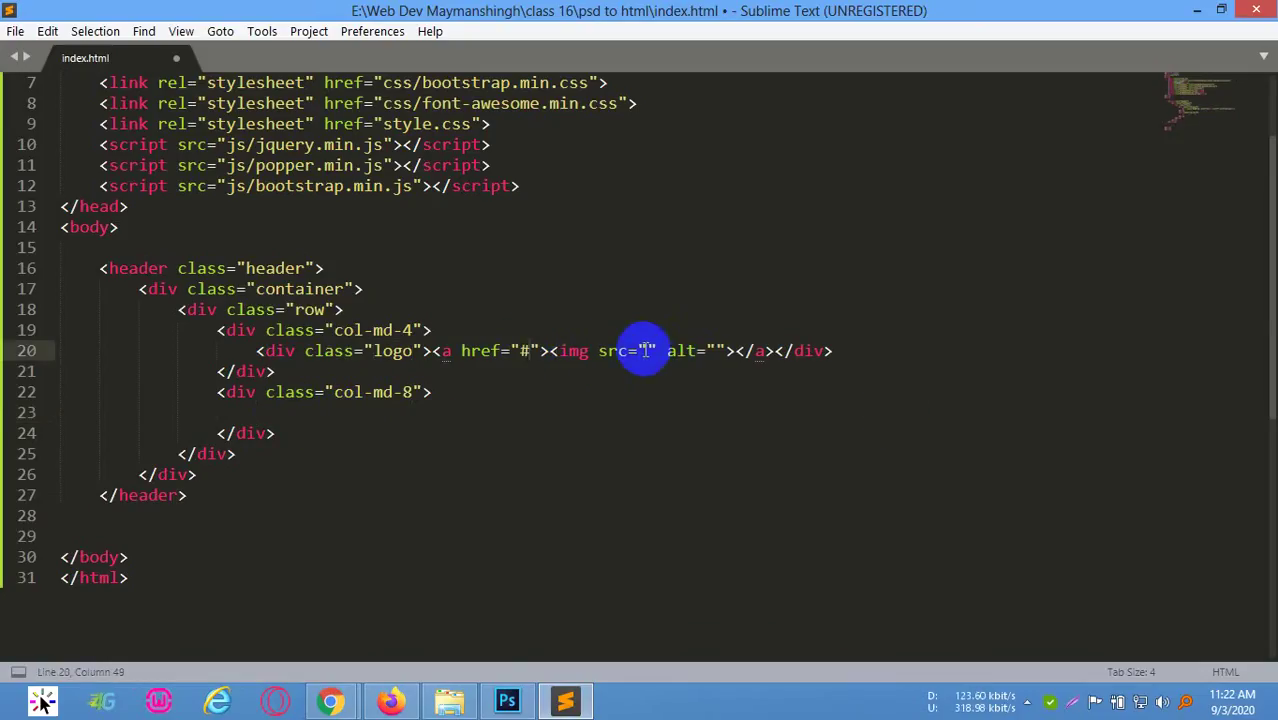
left_click(645, 351)
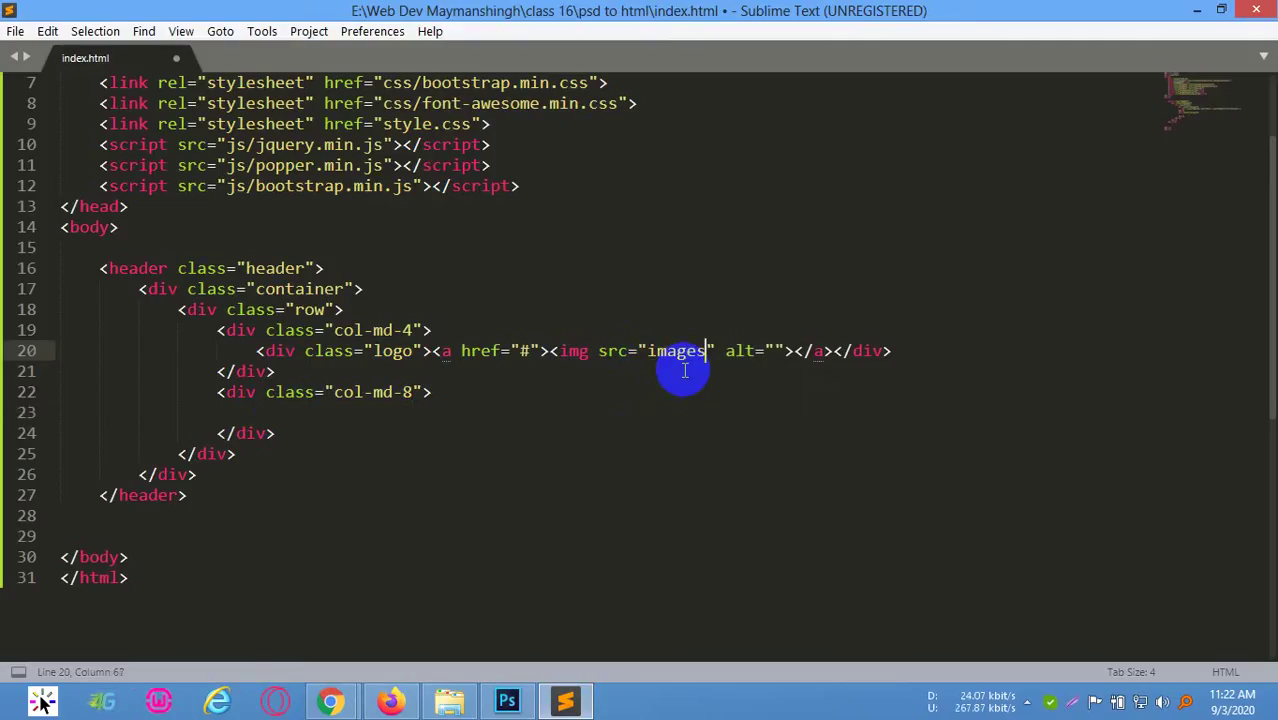
type("images/logo.")
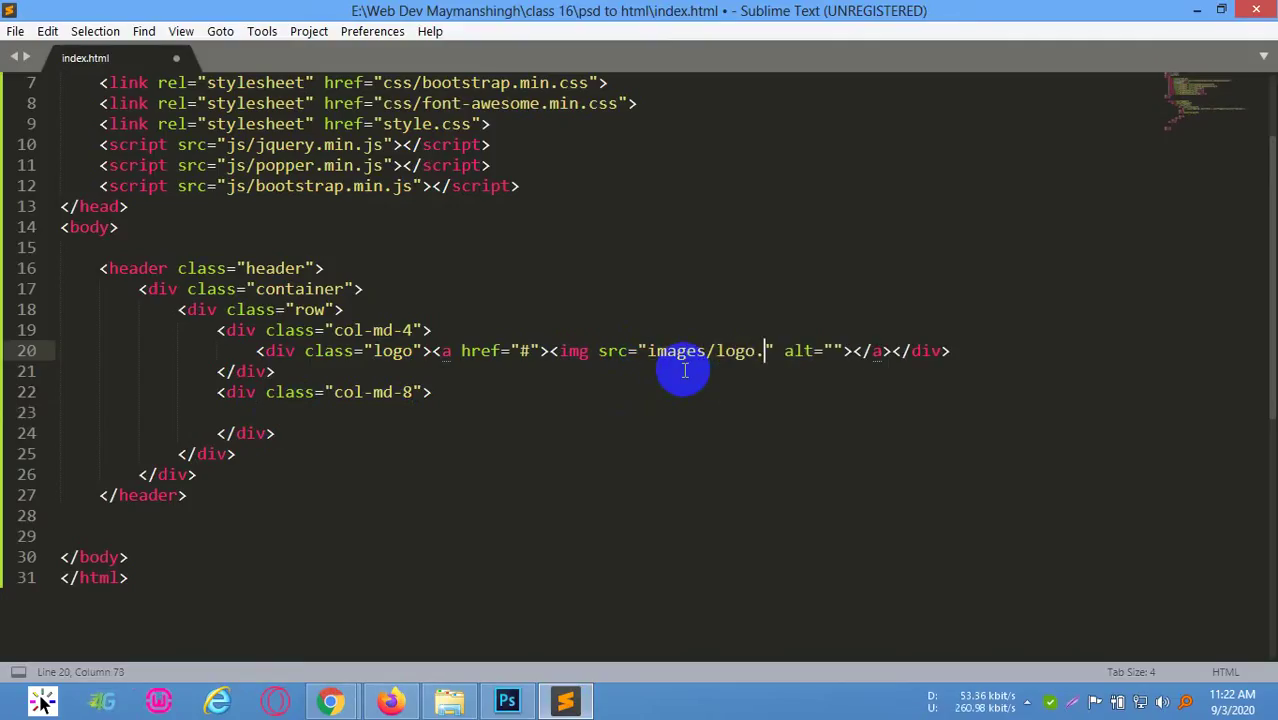
type("png")
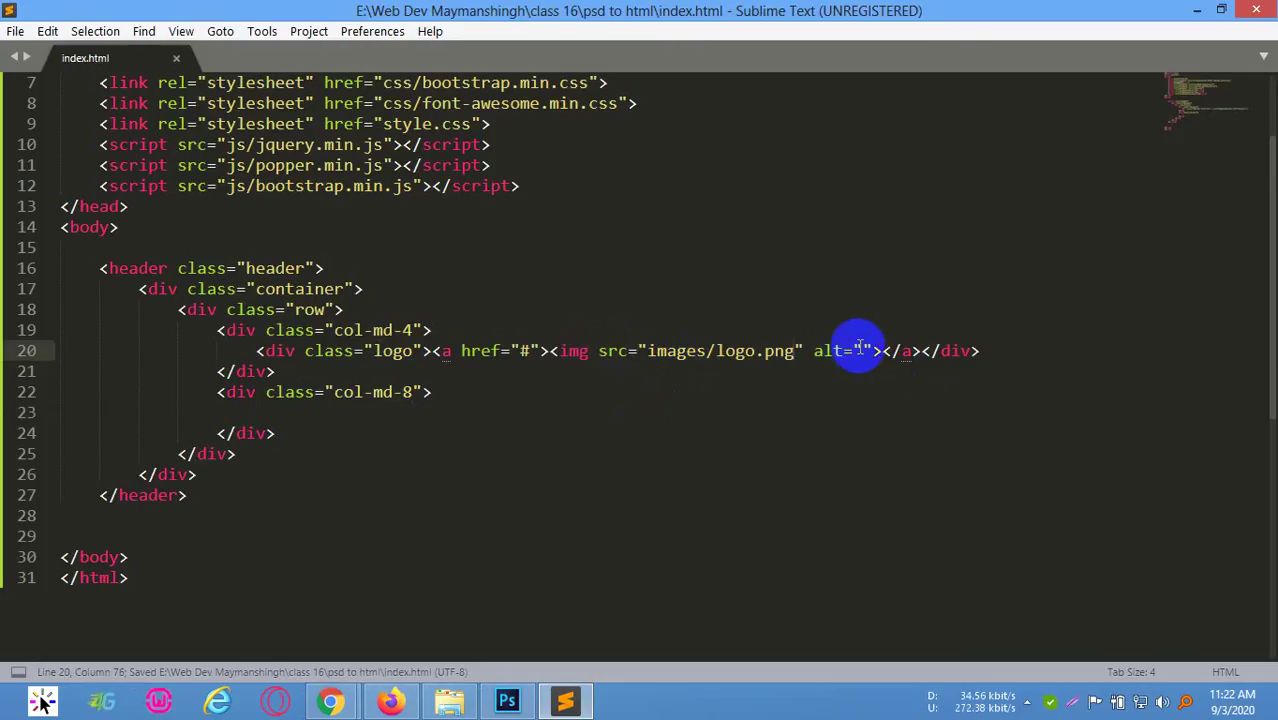
left_click(860, 349)
type("We")
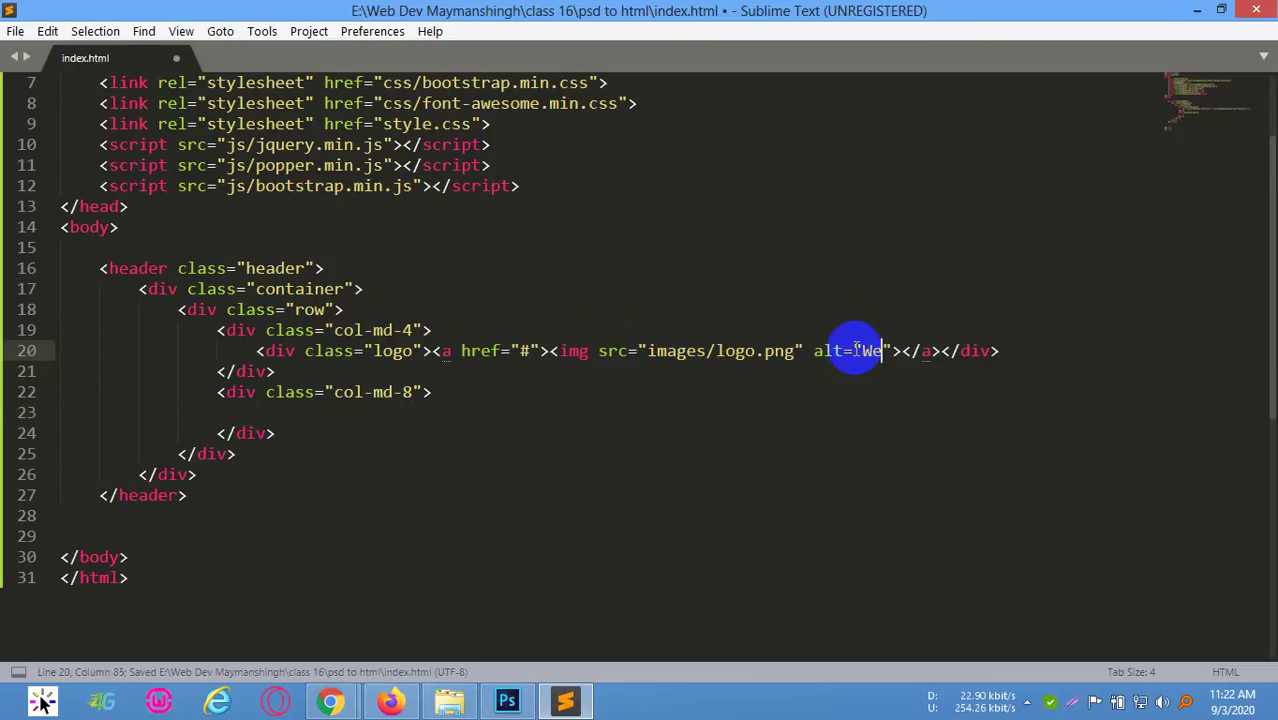
type("bsite")
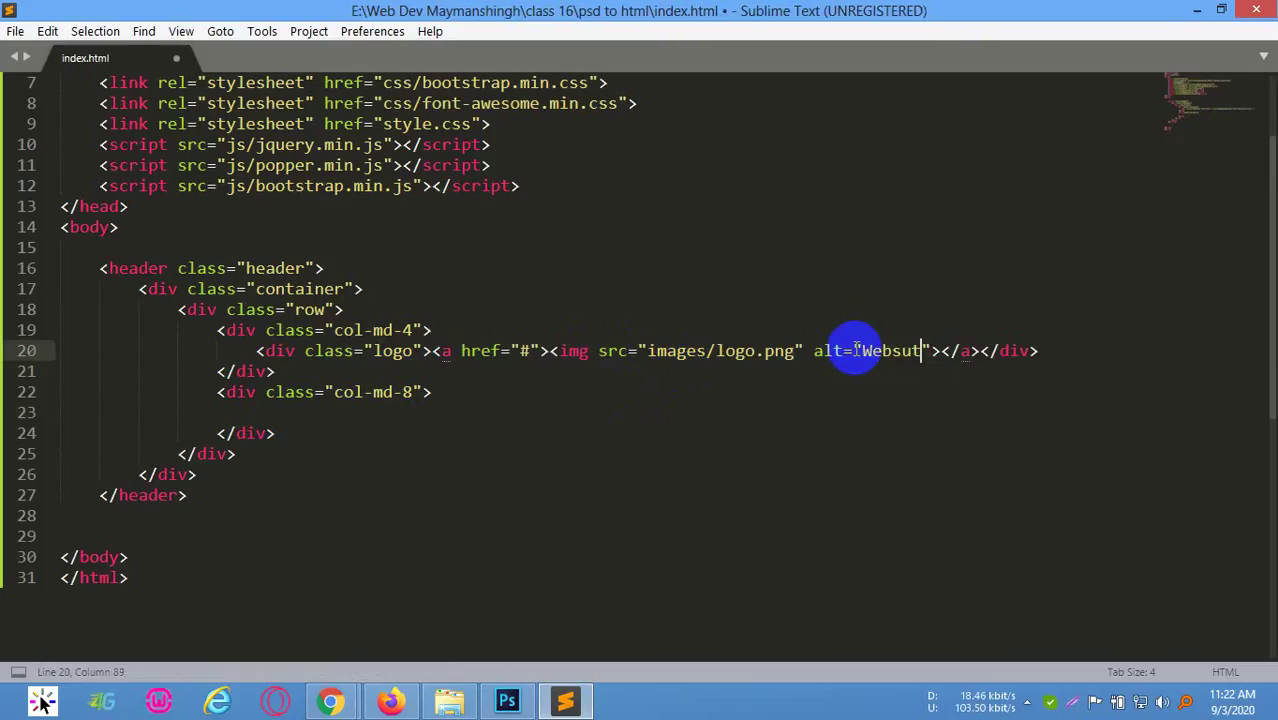
Expand the abbreviation nav.navbar>.ul>li>a into HTML markup inside the col-md-8 column
left_click(376, 394)
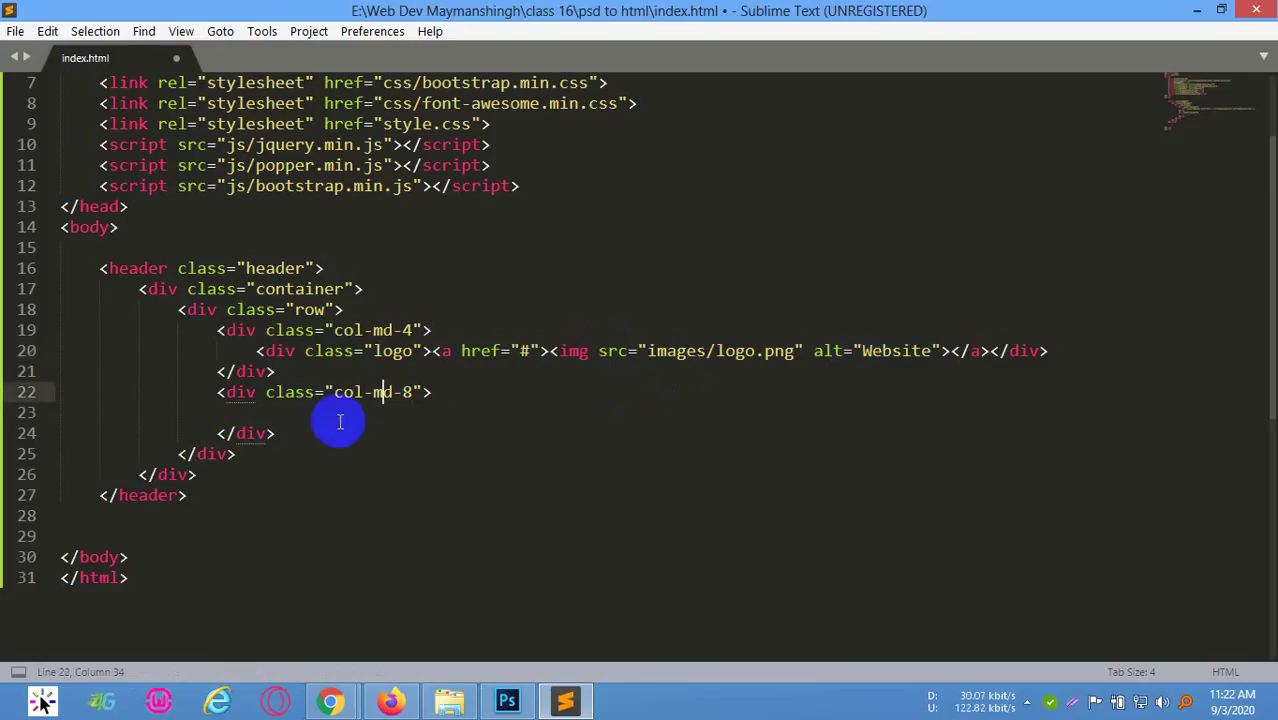
left_click(322, 415)
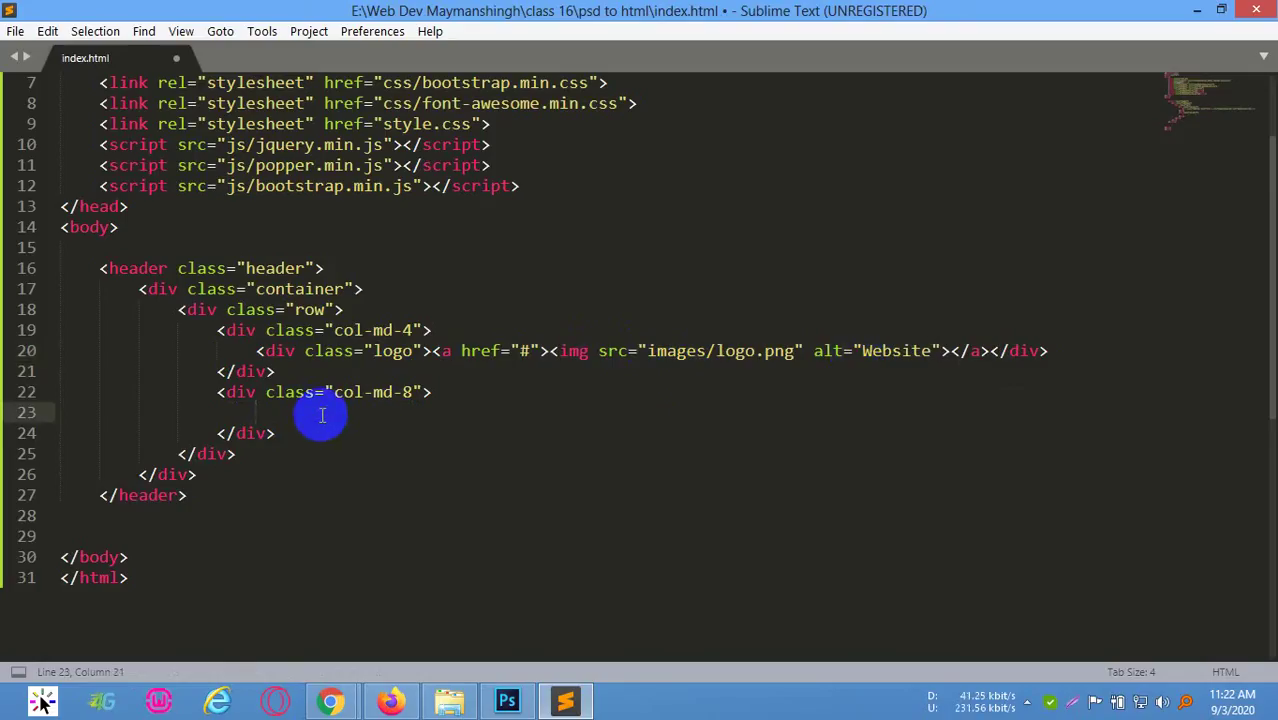
type("nav>bad")
key("BackSpace")
key("BackSpace")
key("BackSpace")
type("h")
key("BackSpace")
key("BackSpace")
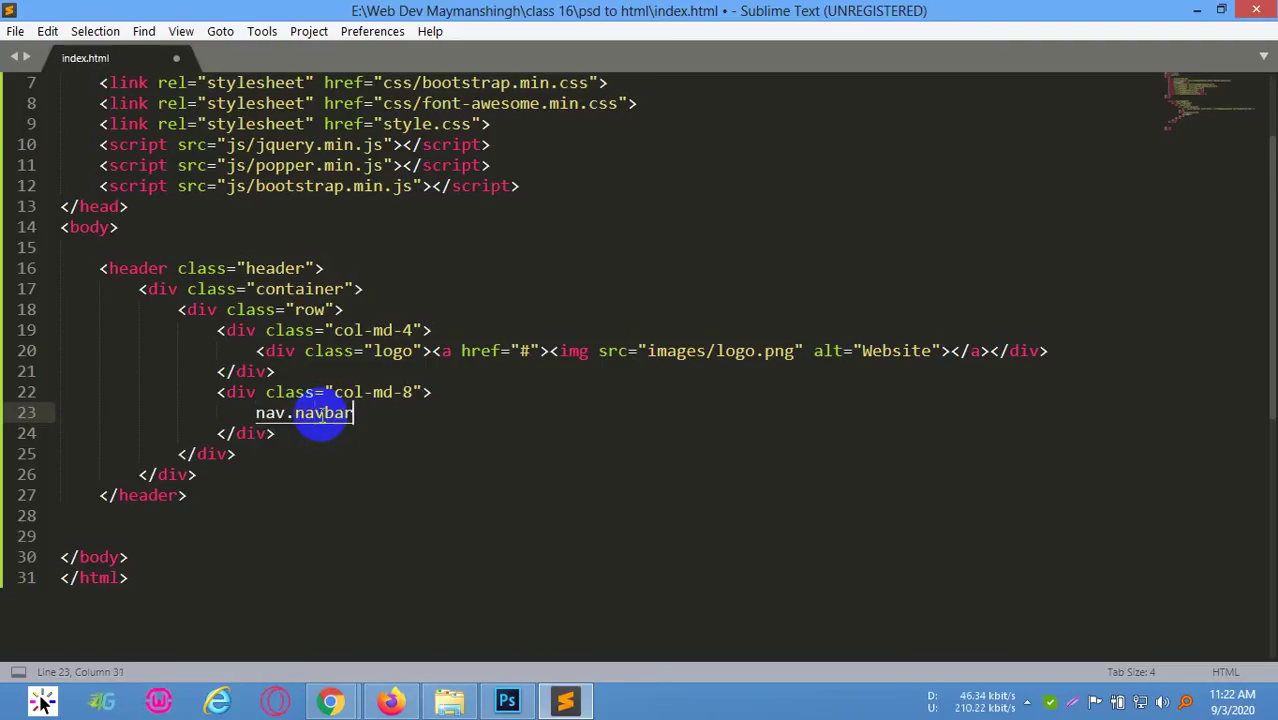
type(".navbar>.")
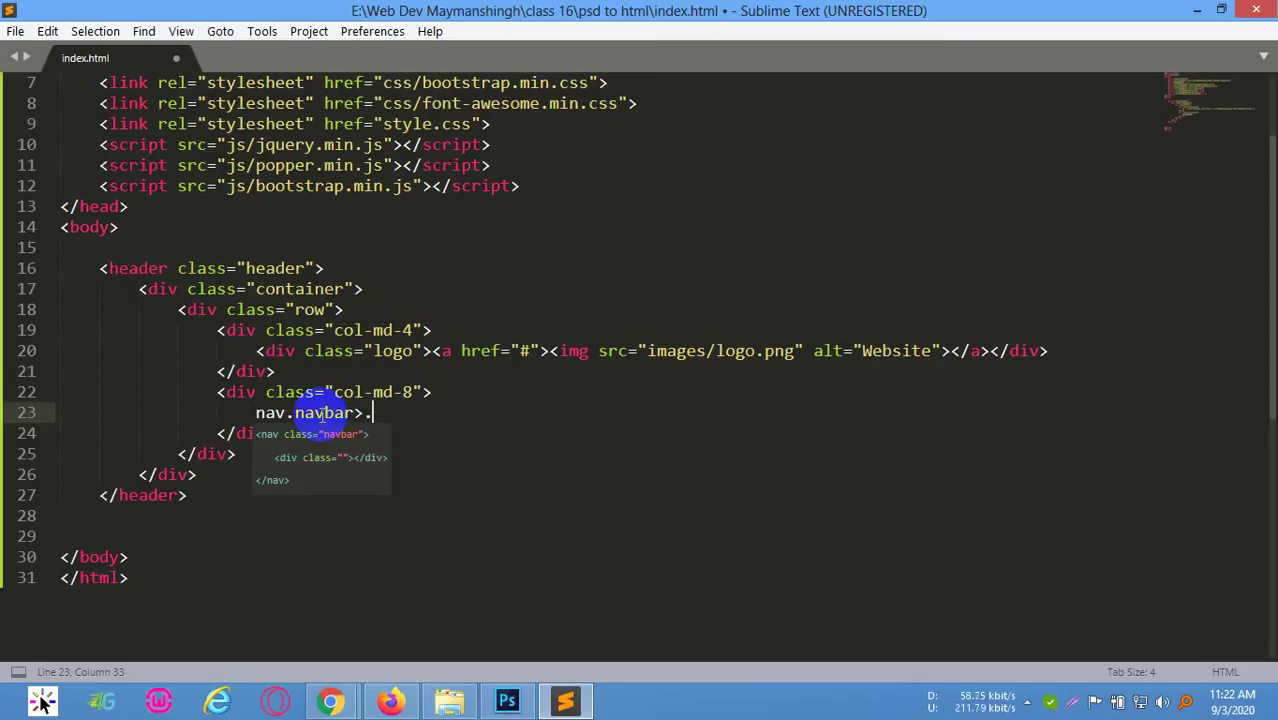
type("ur")
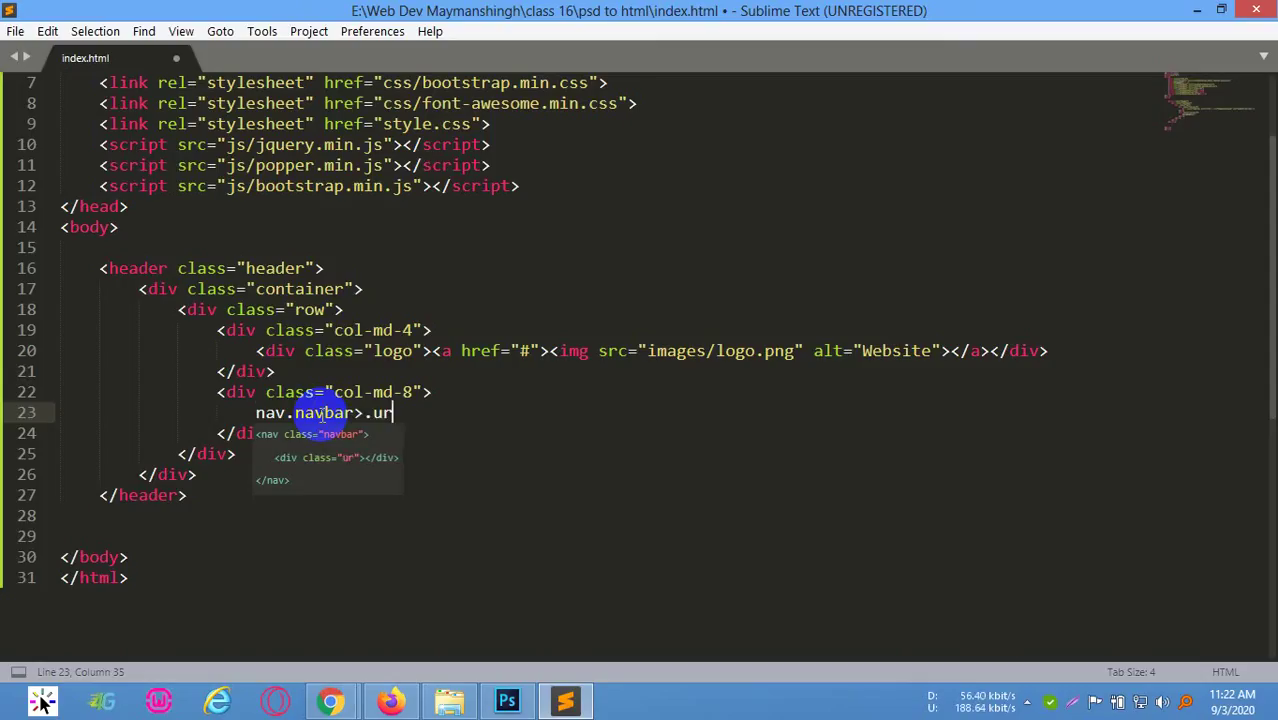
key("BackSpace")
type("l>l")
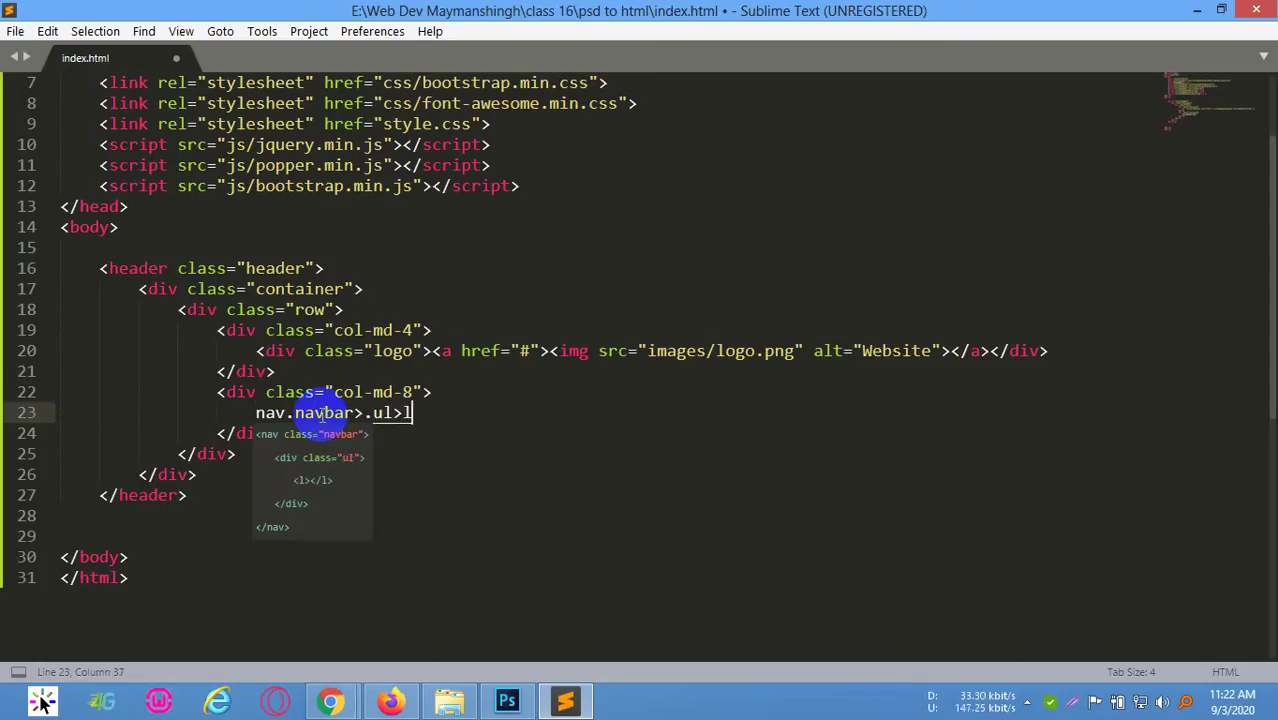
type("i>a")
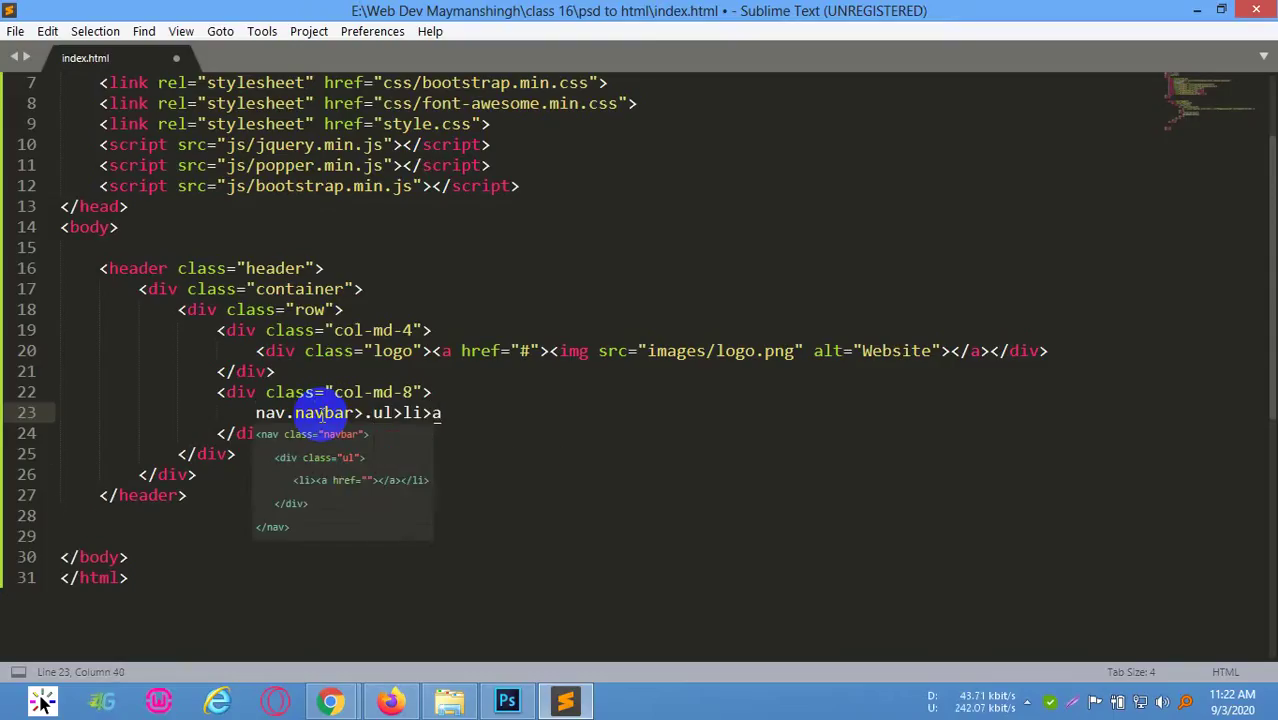
key("Tab")
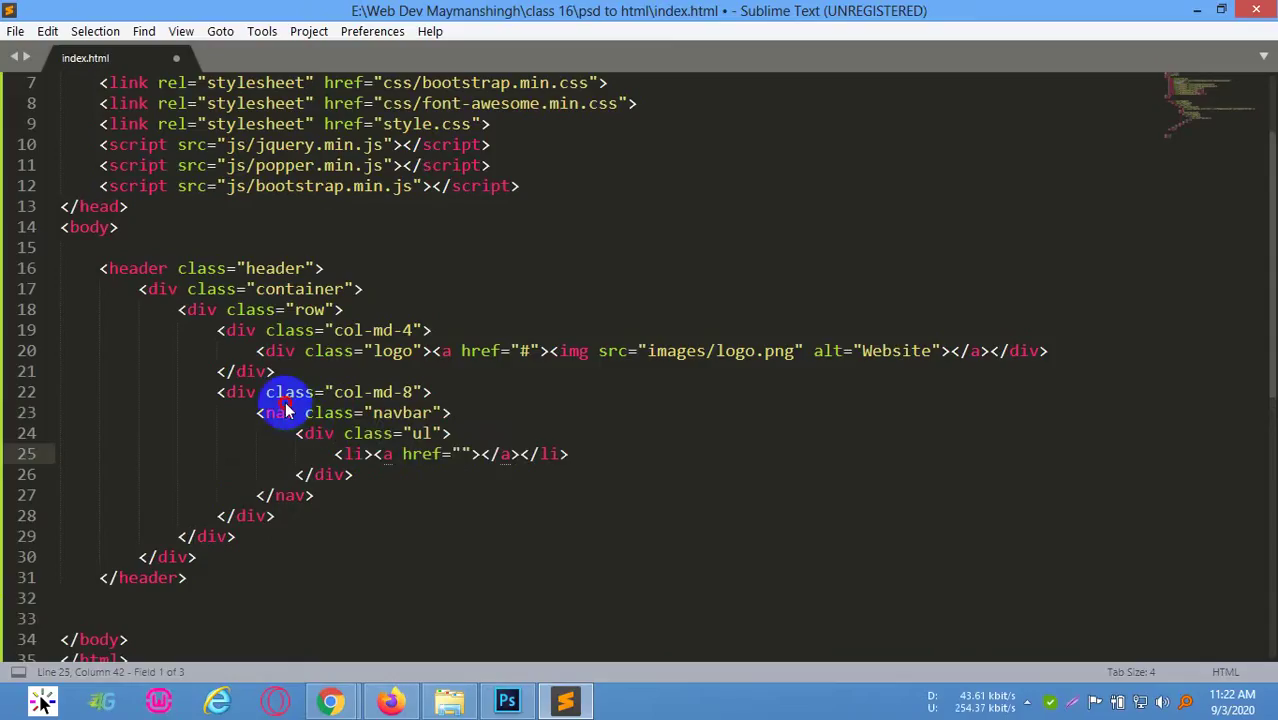
Set the href of the link in the navbar's list item to "#"
left_click(420, 430)
left_click(257, 414)
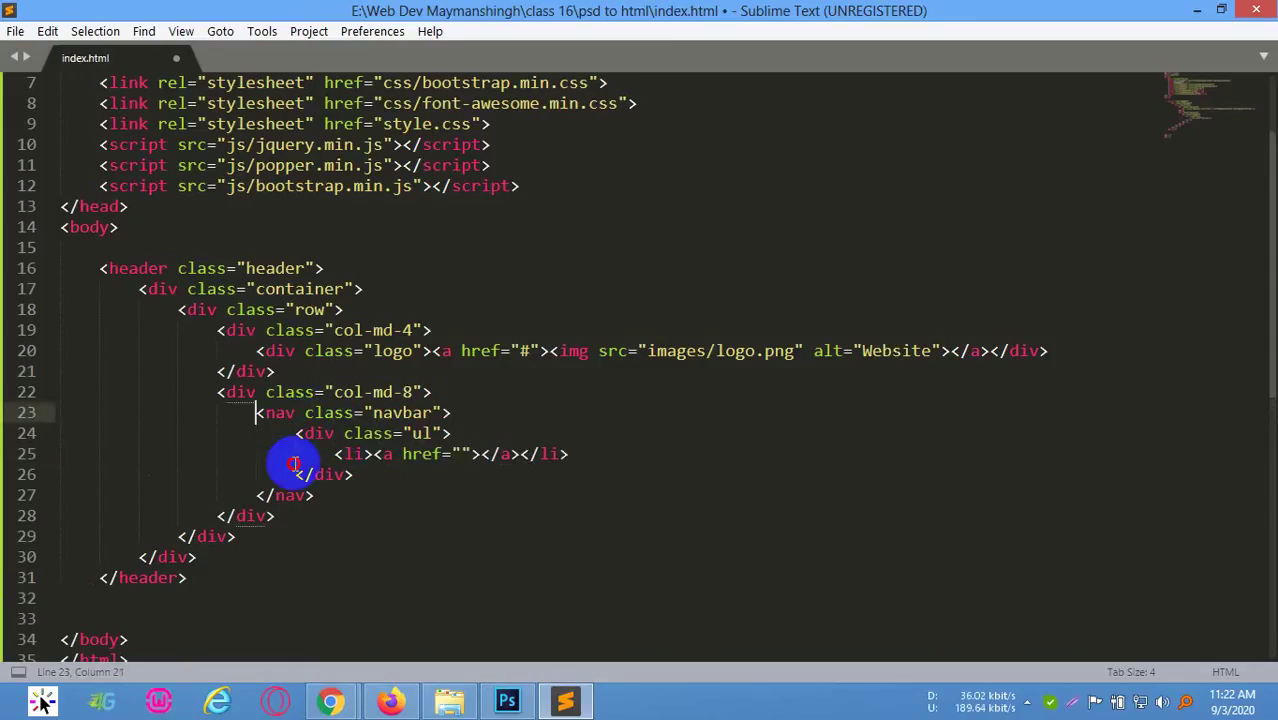
left_click(351, 489, "shift")
left_click(351, 489)
left_click(352, 453)
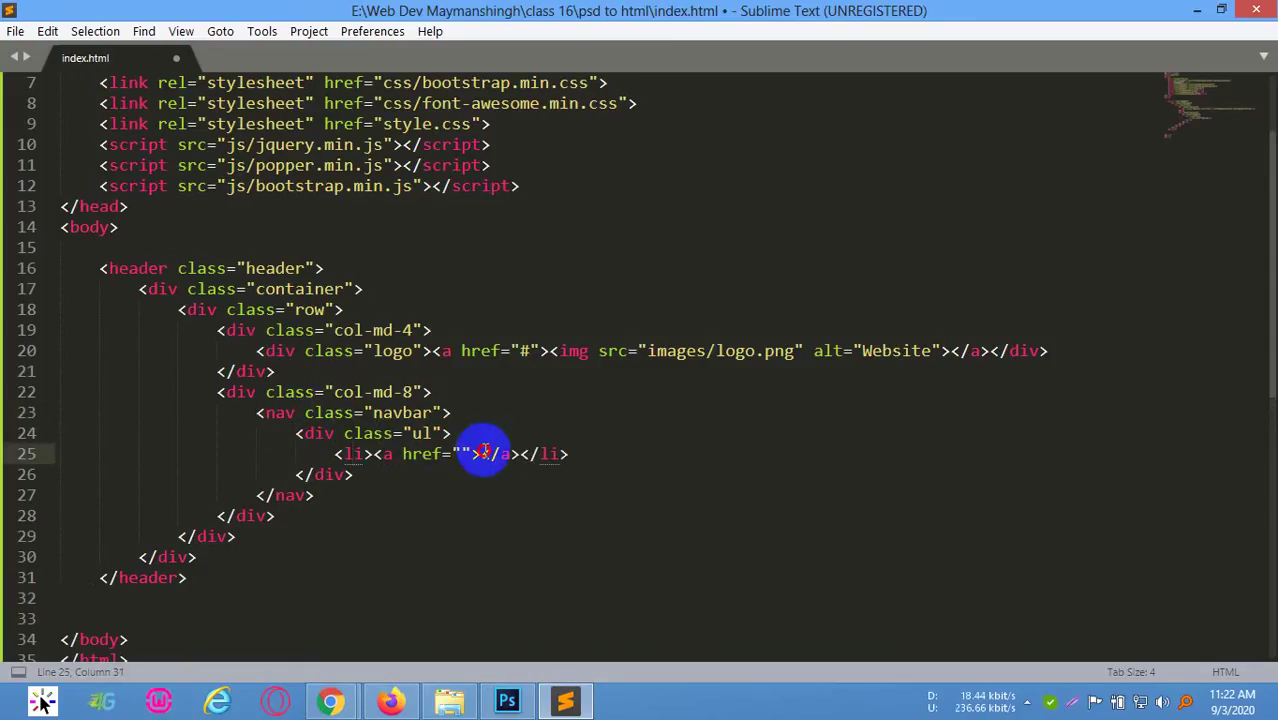
left_click(465, 453)
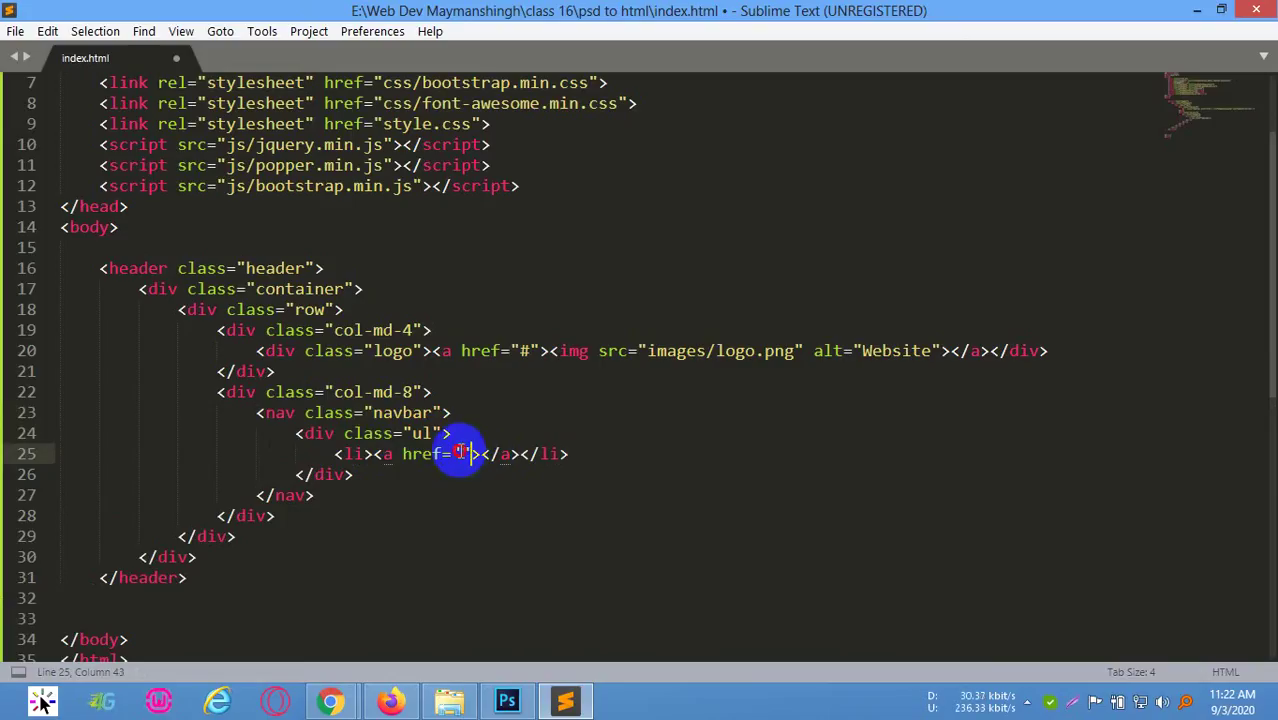
type("#")
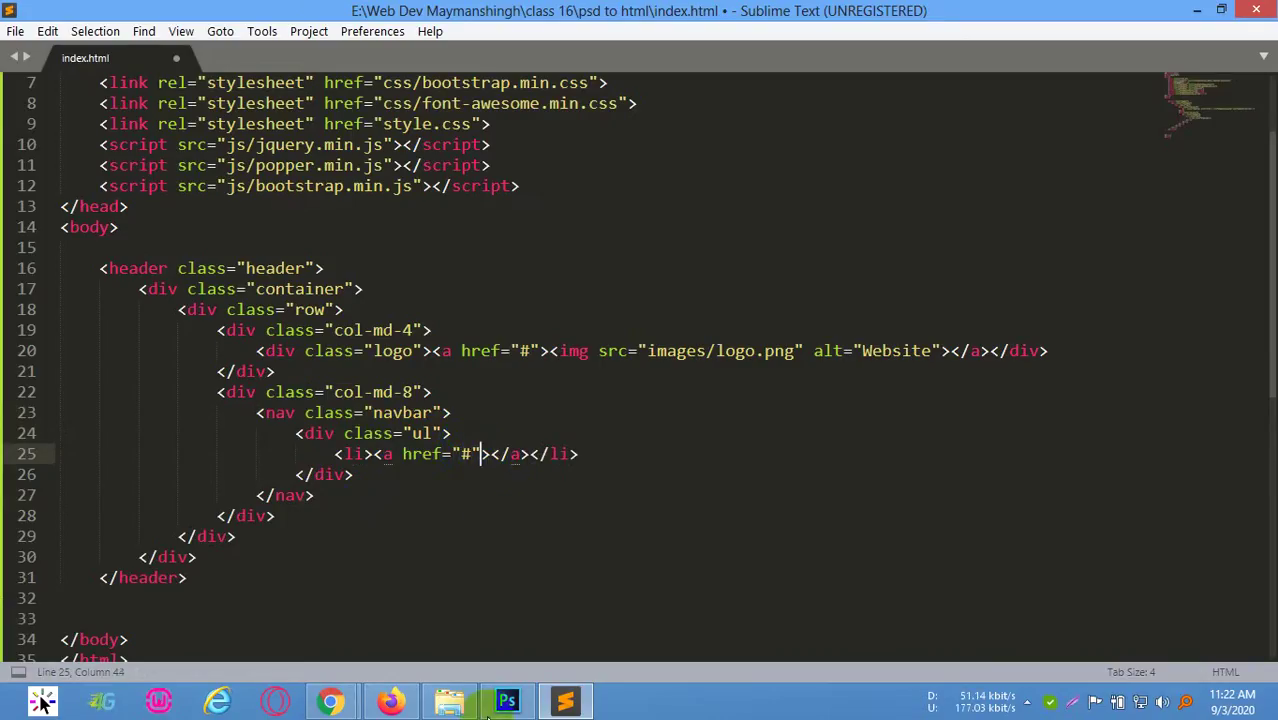
Copy the first menu item's text from the Photoshop design and insert "who we are" as the navbar link text in Sublime Text
left_click(507, 702)
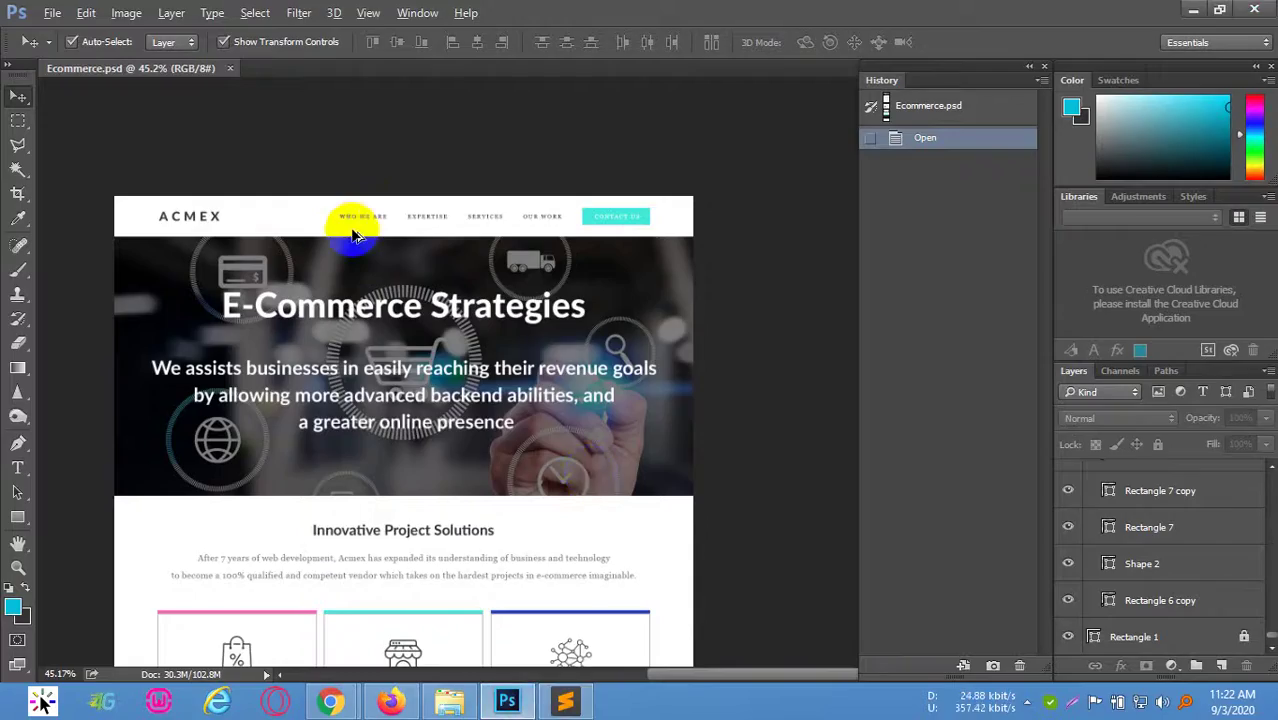
scroll(352, 234, "up", 3)
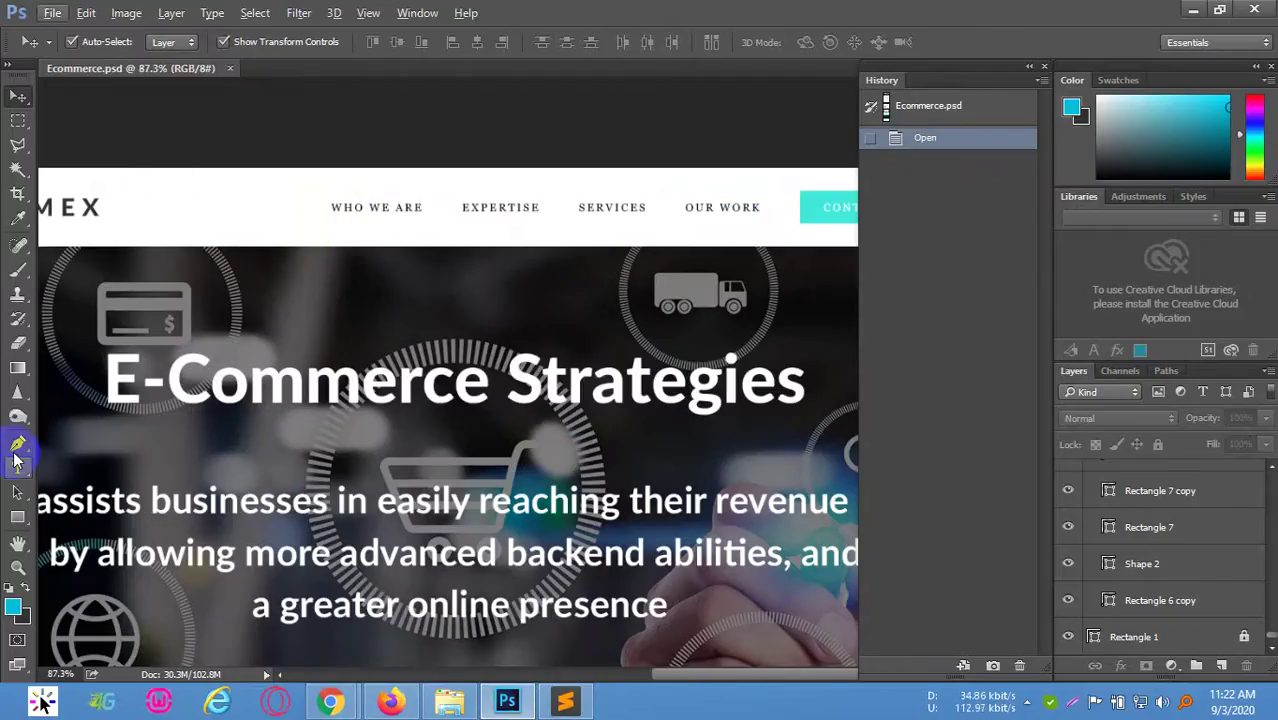
left_click(18, 467)
left_click(398, 210)
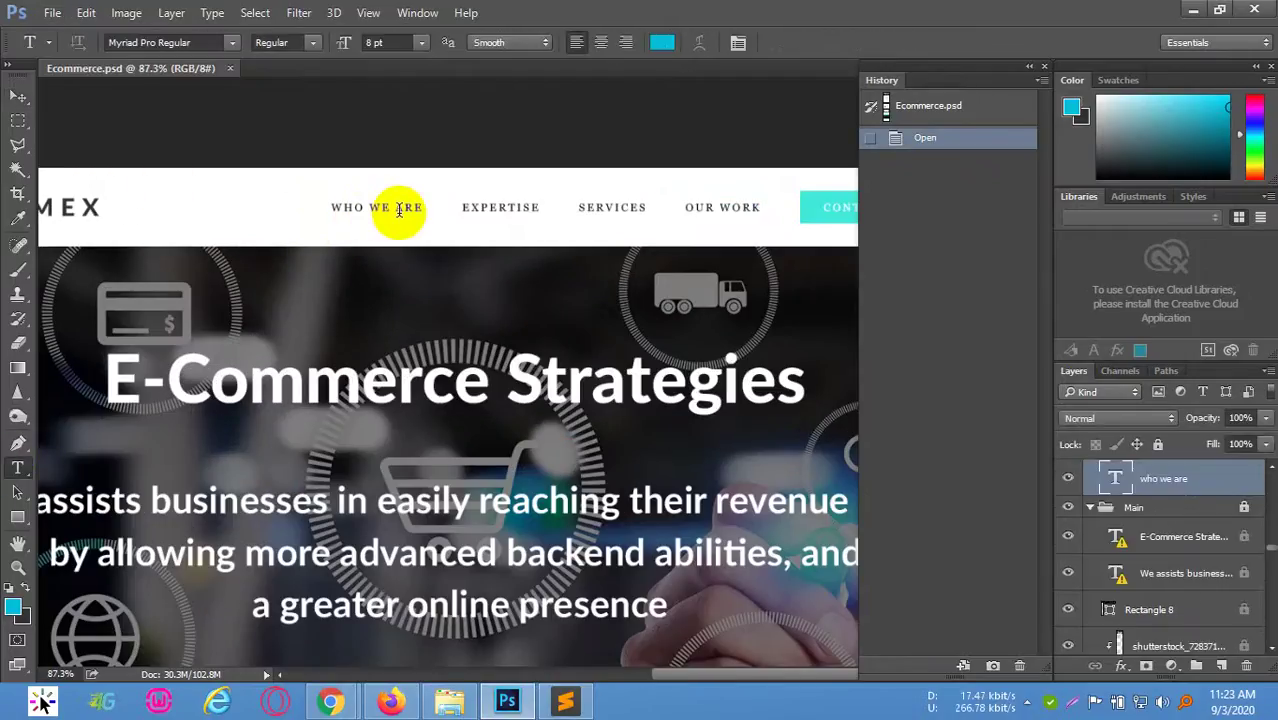
triple_click(415, 222)
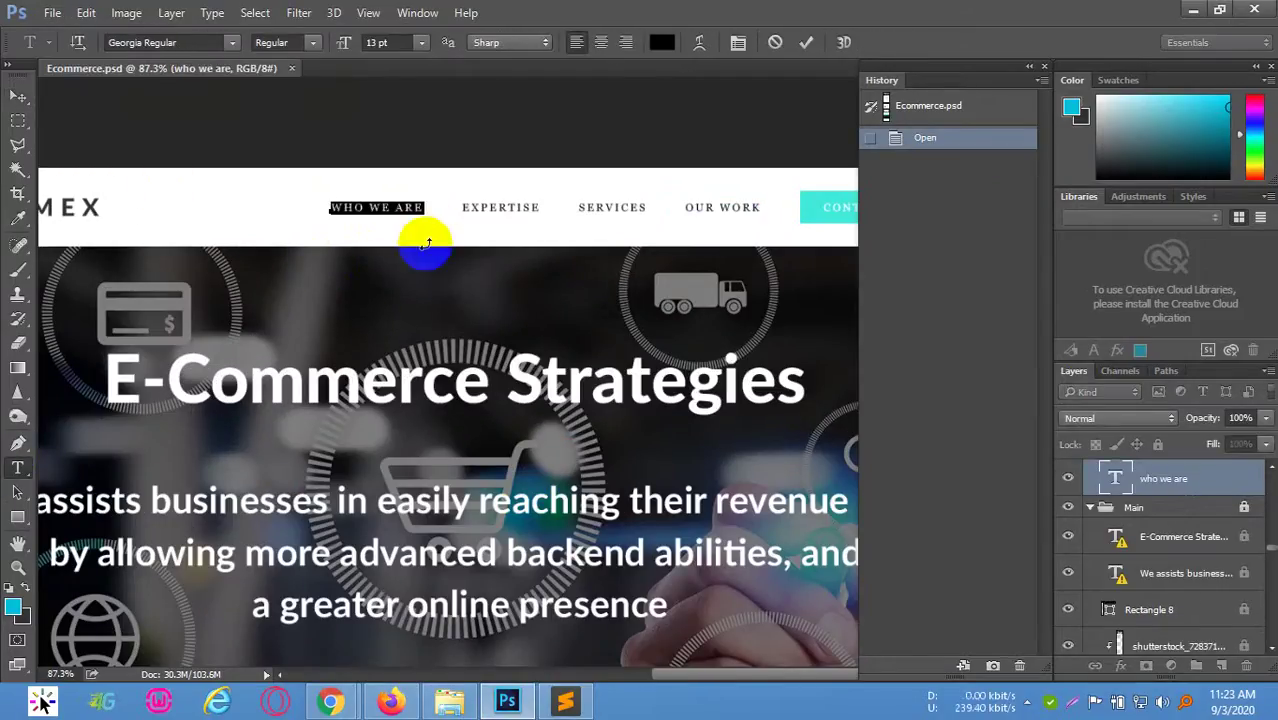
left_click(563, 703)
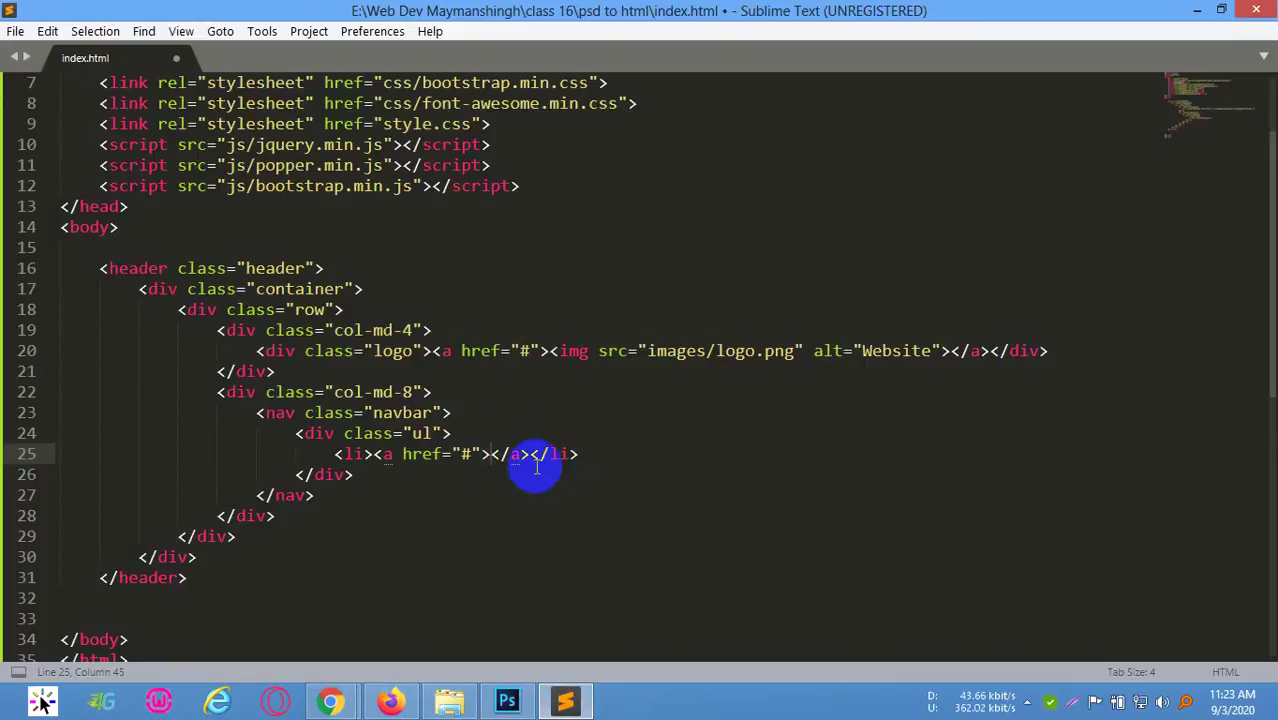
type("who we are")
Duplicate the "who we are" list item and replace the copy's link text with "Expertise" copied from the Photoshop design
key("ctrl+shift+d")
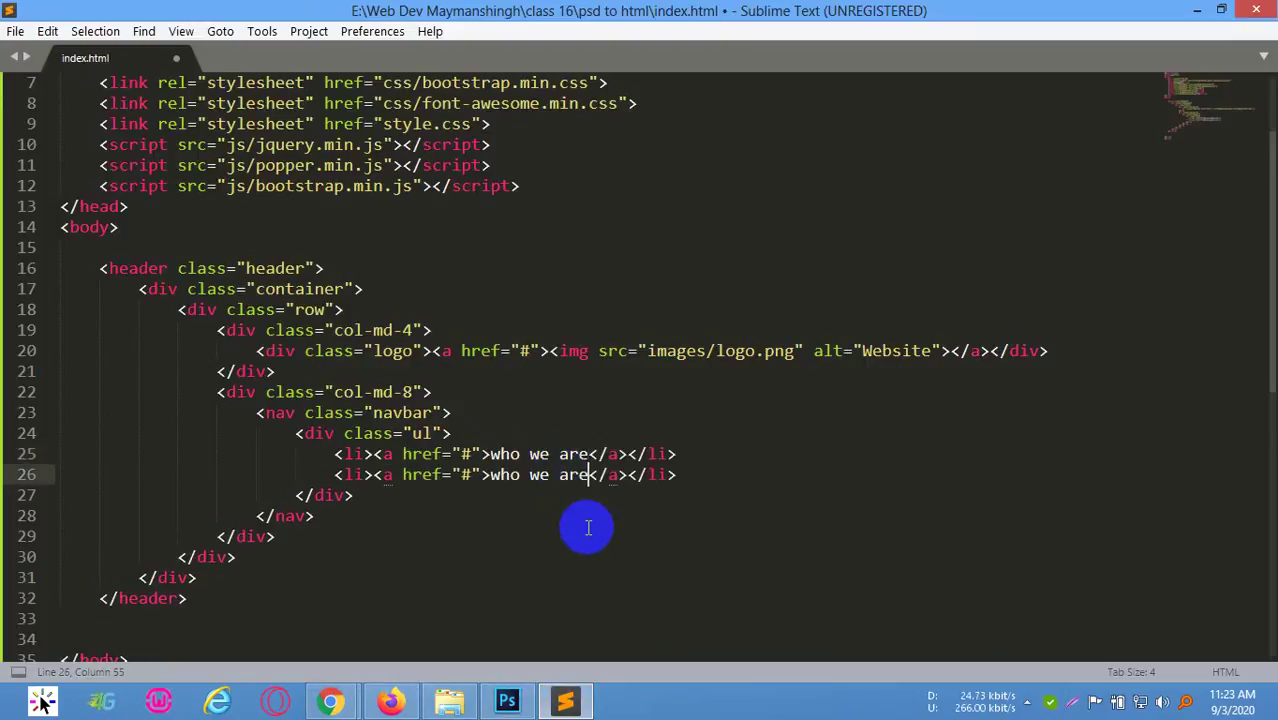
left_click(507, 703)
left_click(772, 43)
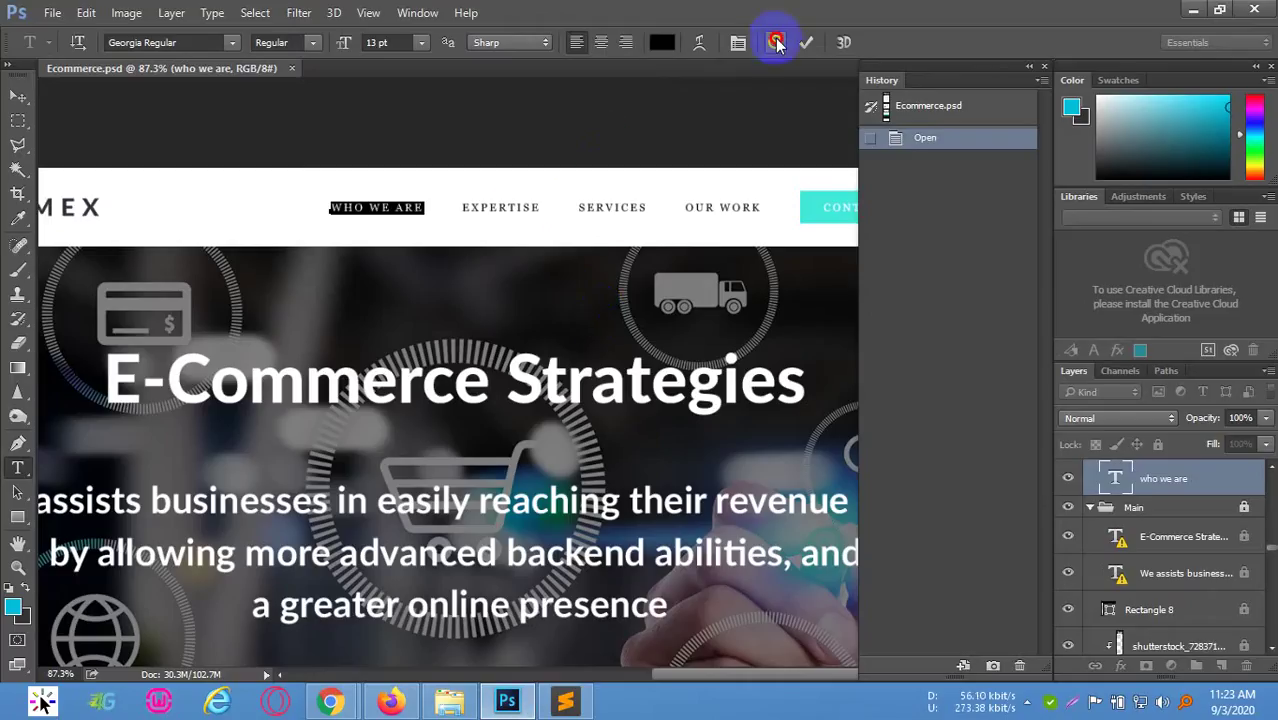
left_click(520, 210)
double_click(527, 210)
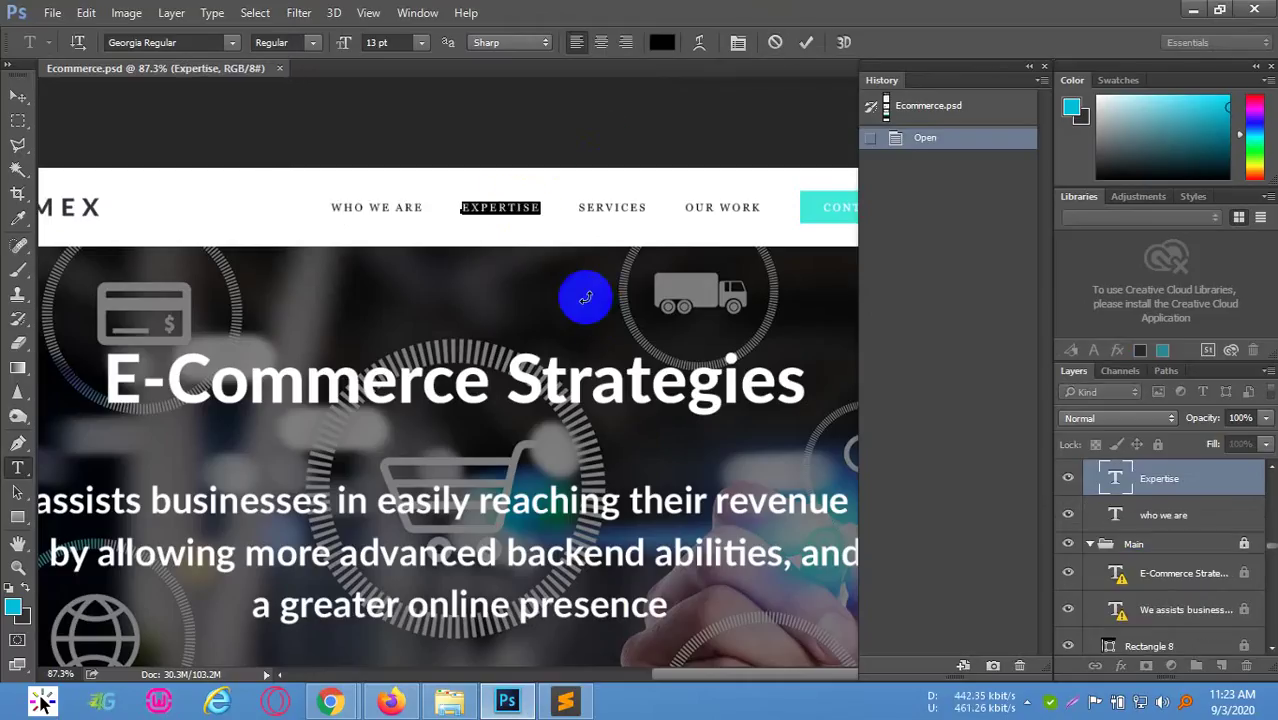
left_click(565, 702)
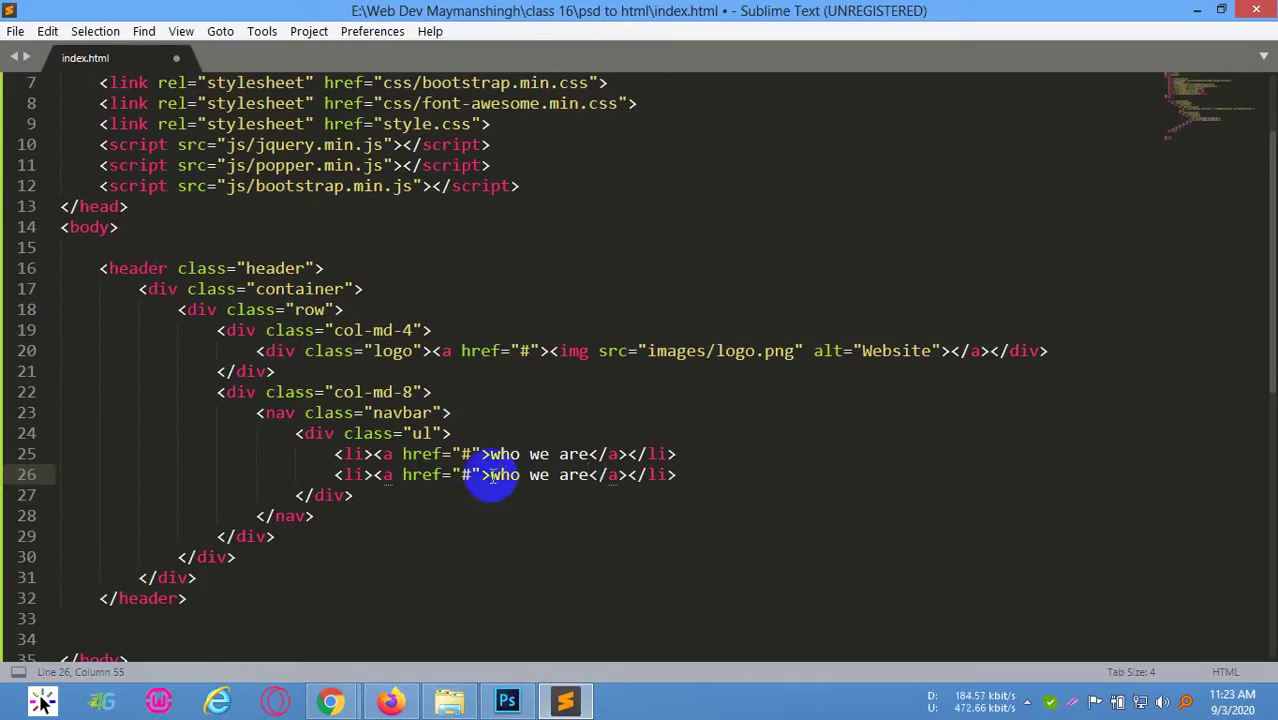
left_click_drag(490, 475, 590, 474)
type("Expertise")
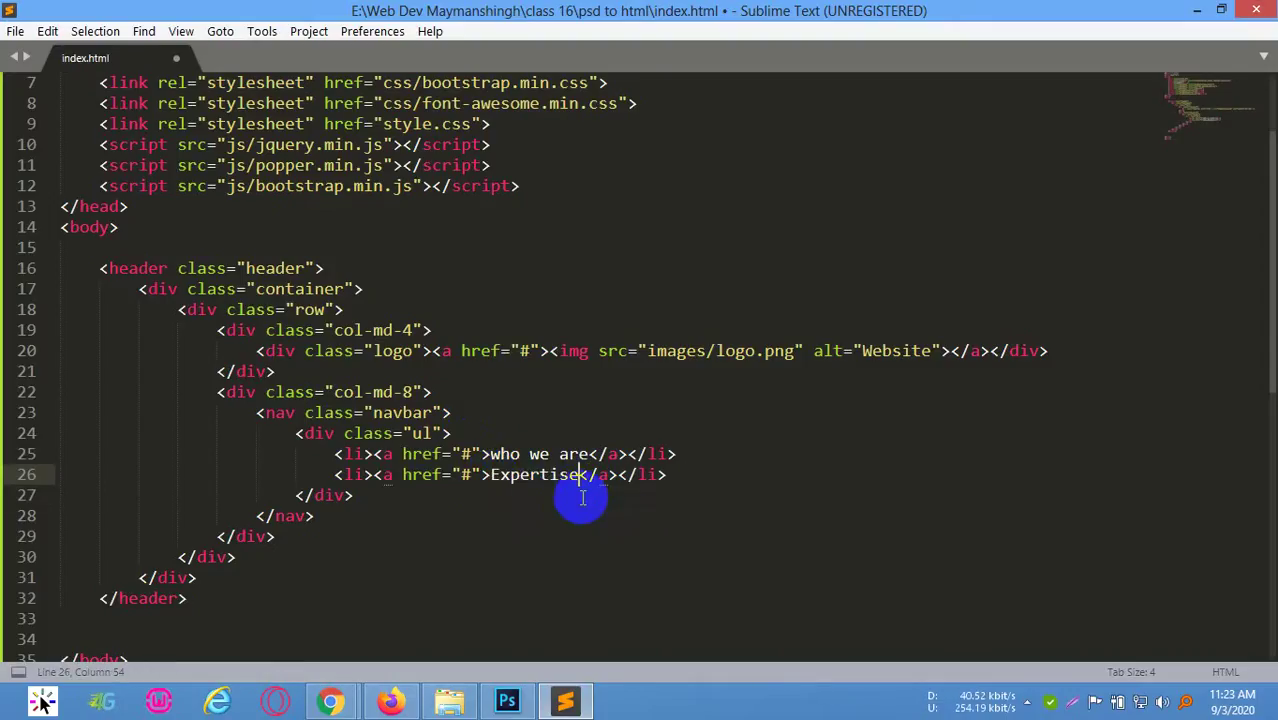
Duplicate the "Expertise" list item three times and replace the first copy's link text with "services" copied from the Photoshop design
key("ctrl+shift+d")
key("ctrl+shift+d")
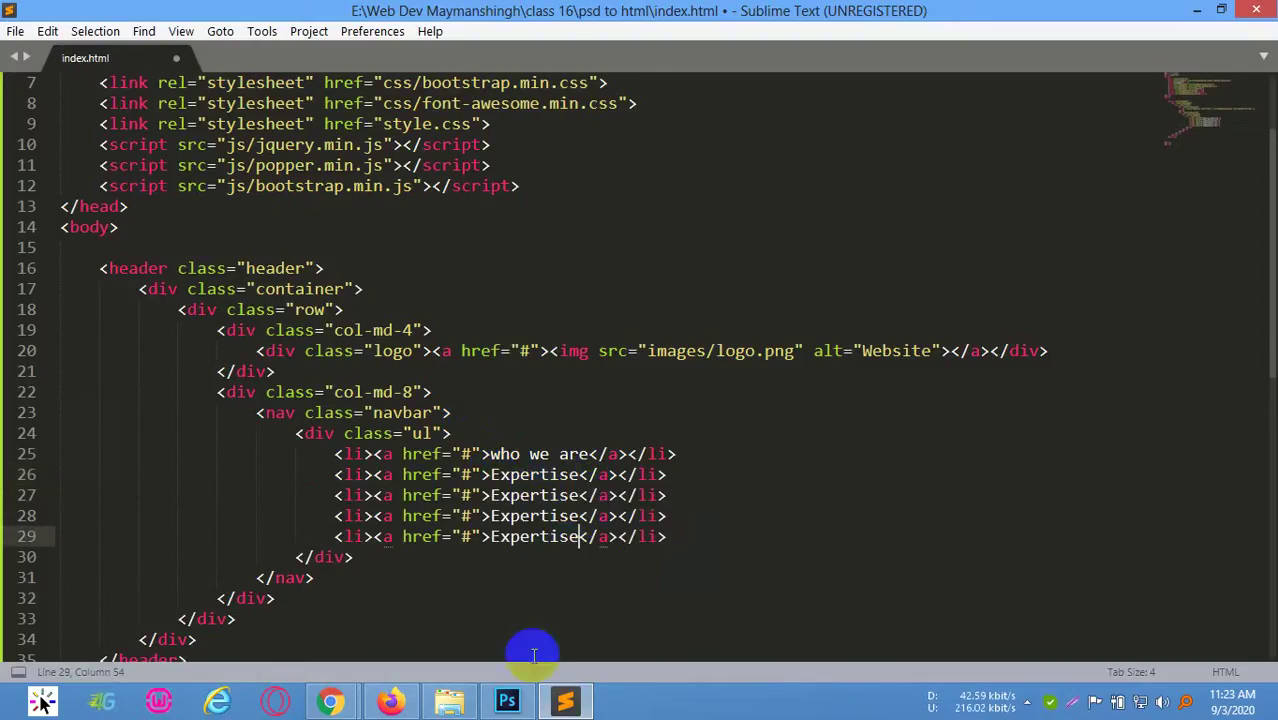
left_click(507, 702)
left_click(775, 42)
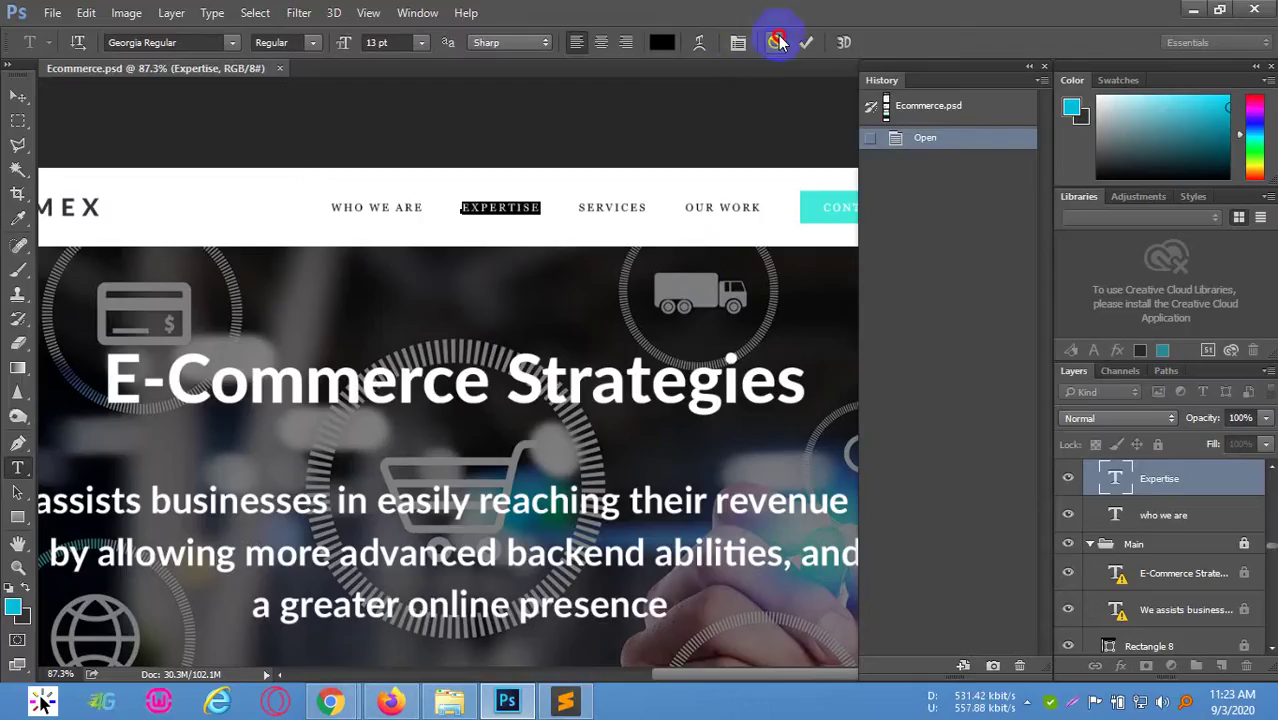
left_click(613, 217)
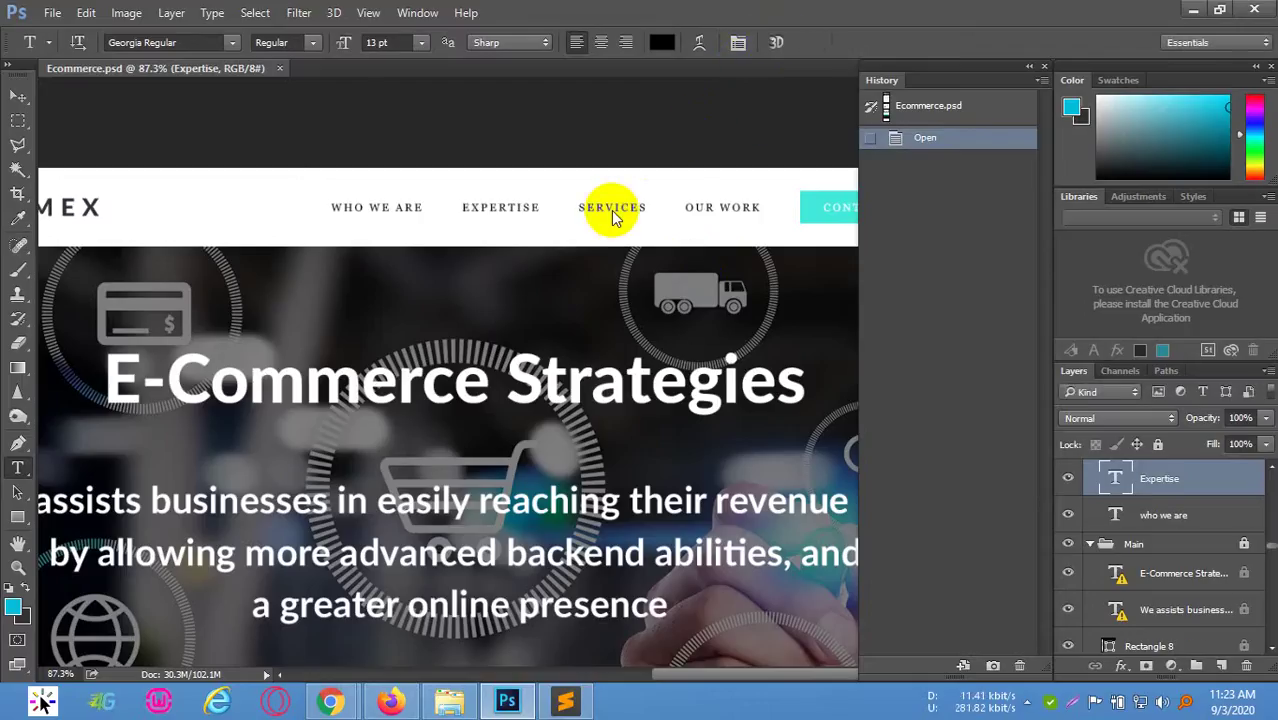
double_click(614, 207)
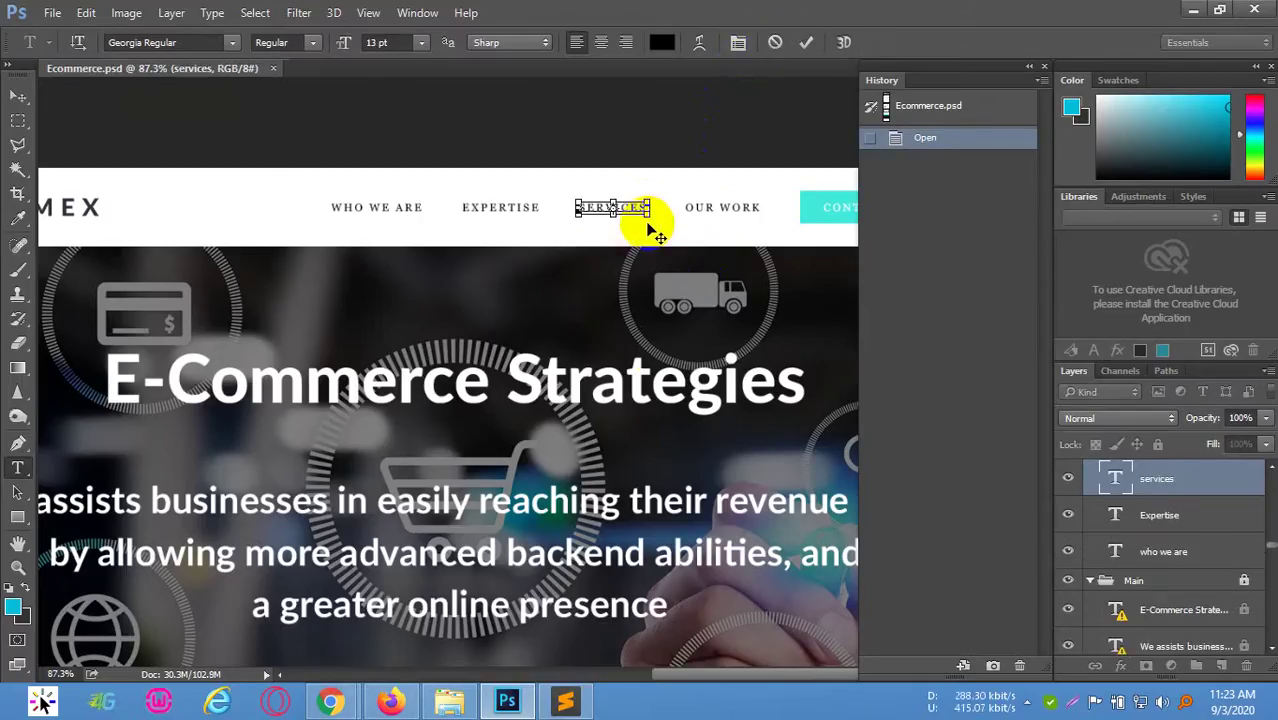
left_click(565, 702)
left_click(491, 516)
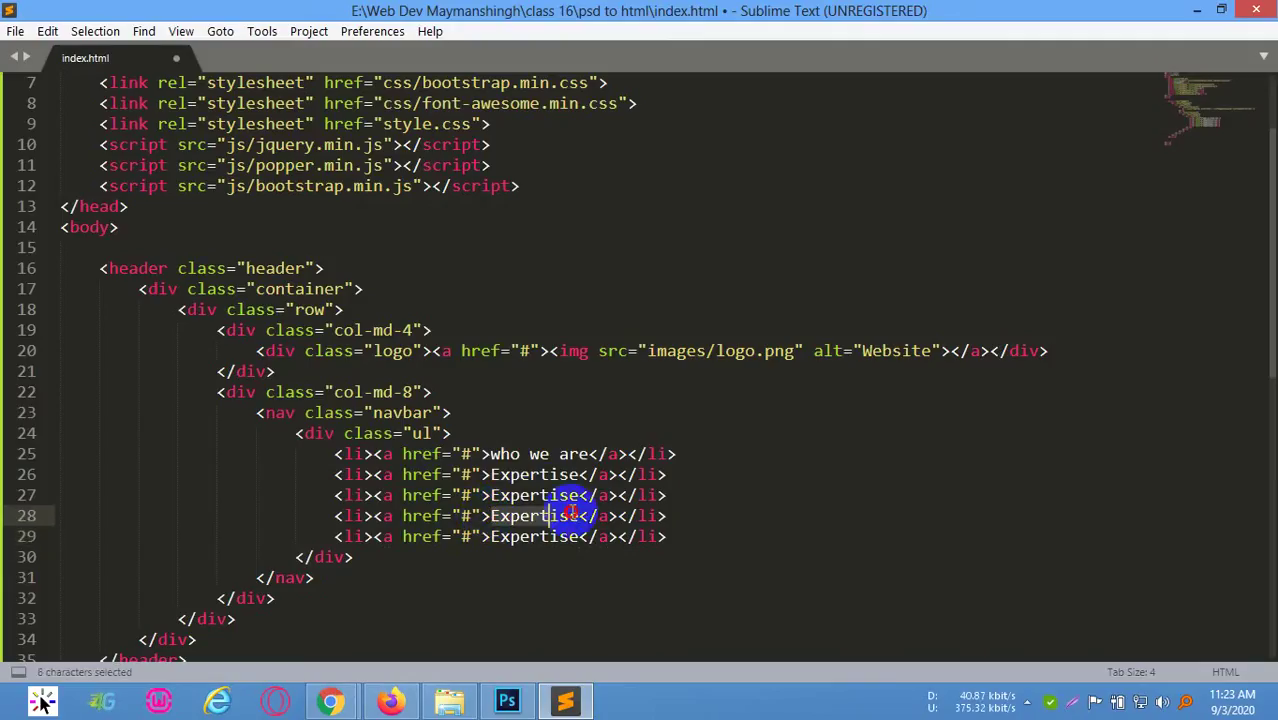
double_click(545, 495)
type("services")
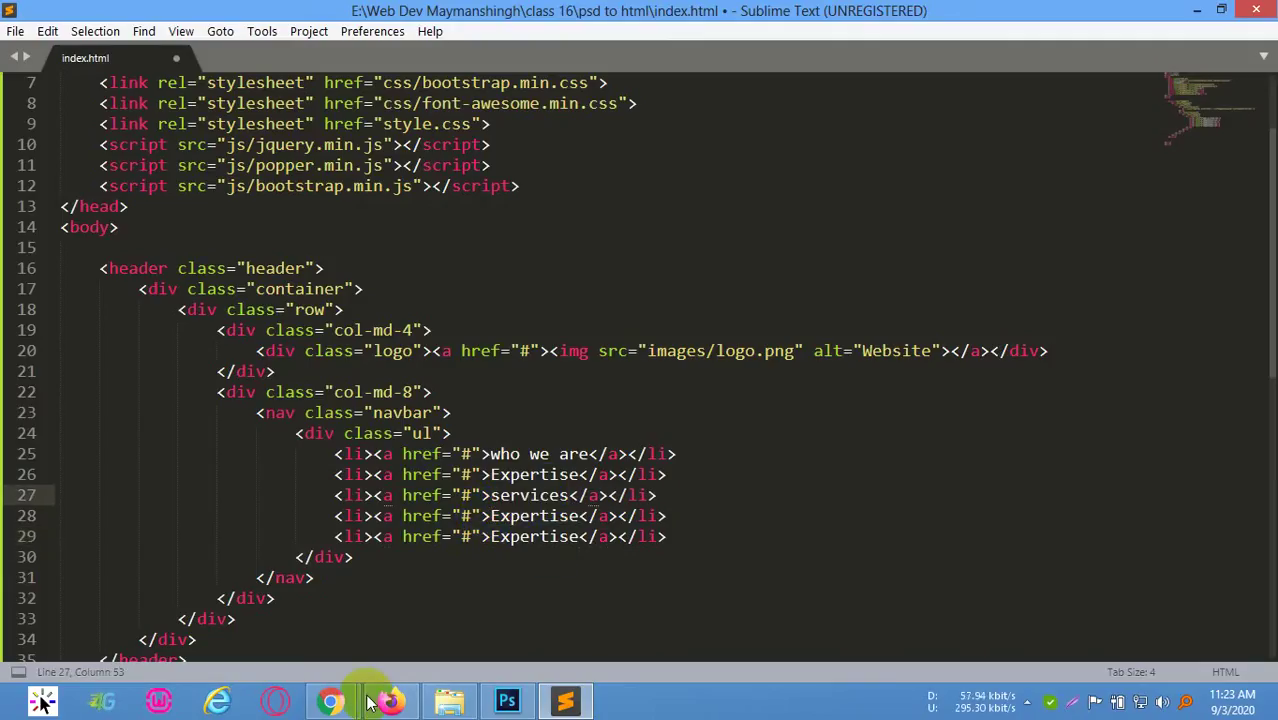
Copy "Our work" from the Photoshop design and use it as the fourth list item's link text in Sublime Text
left_click(505, 702)
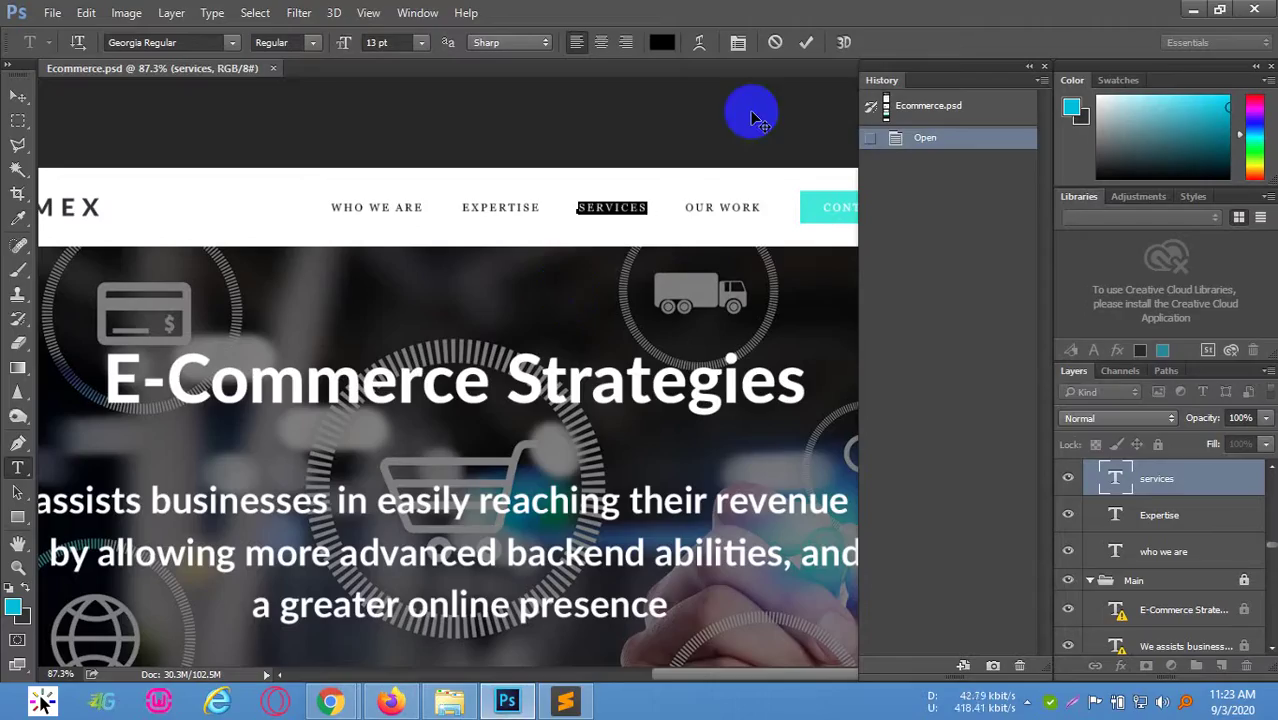
left_click(730, 205)
key("ctrl+a")
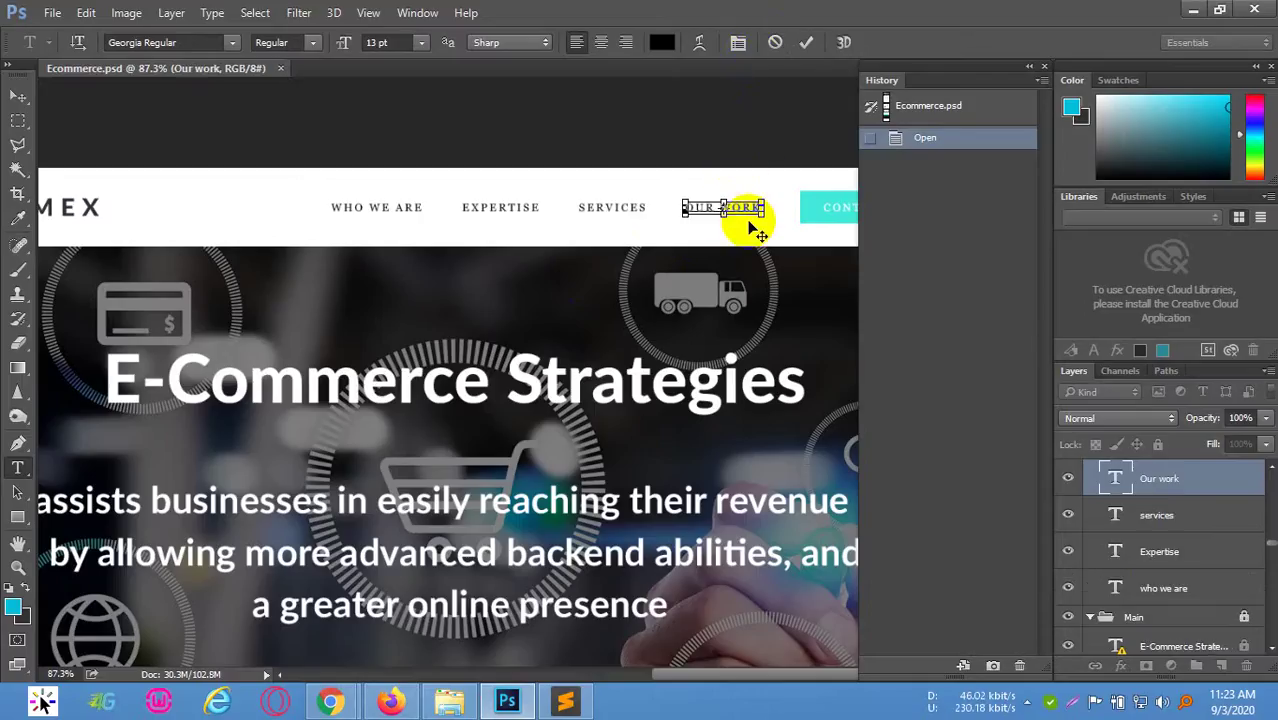
left_click(566, 704)
double_click(540, 516)
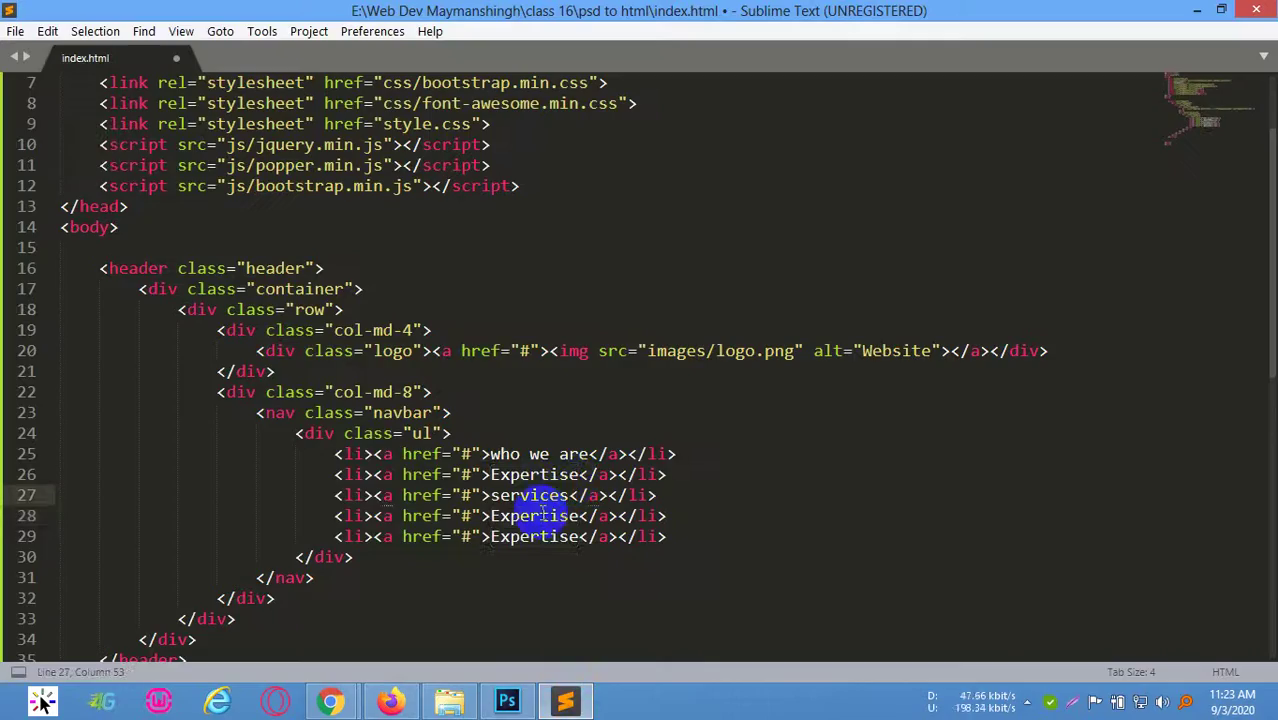
type("Our work")
Copy "Contact us" from the Photoshop design, use it as the last list item's link text in Sublime Text, and save index.html
left_click(507, 702)
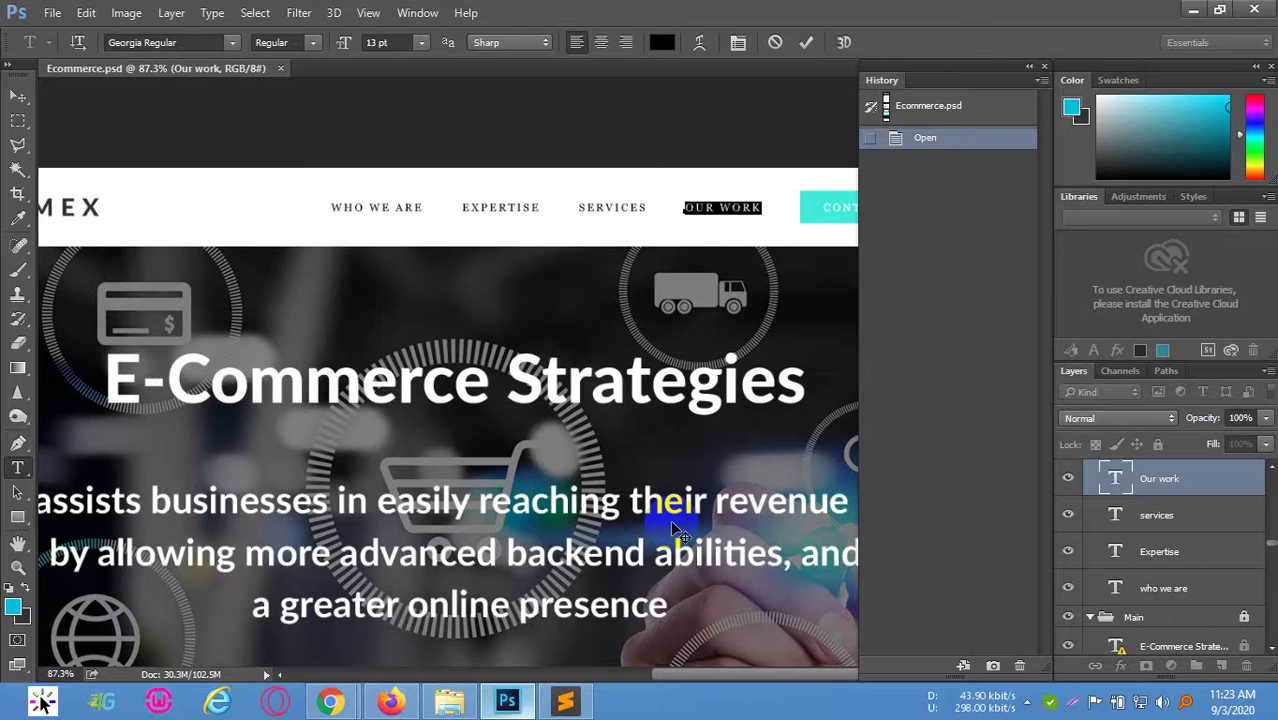
key("BackSpace")
type("Our work")
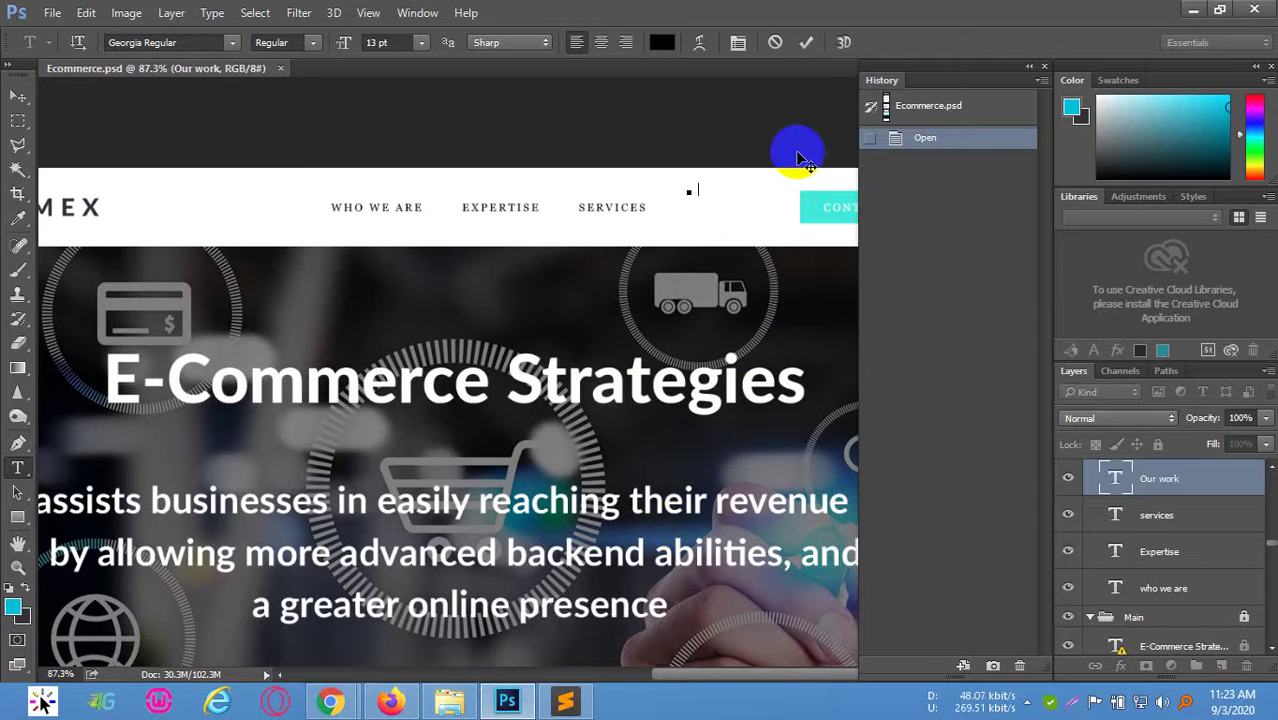
left_click(806, 42)
left_click_drag(827, 278, 679, 323)
left_click(712, 264)
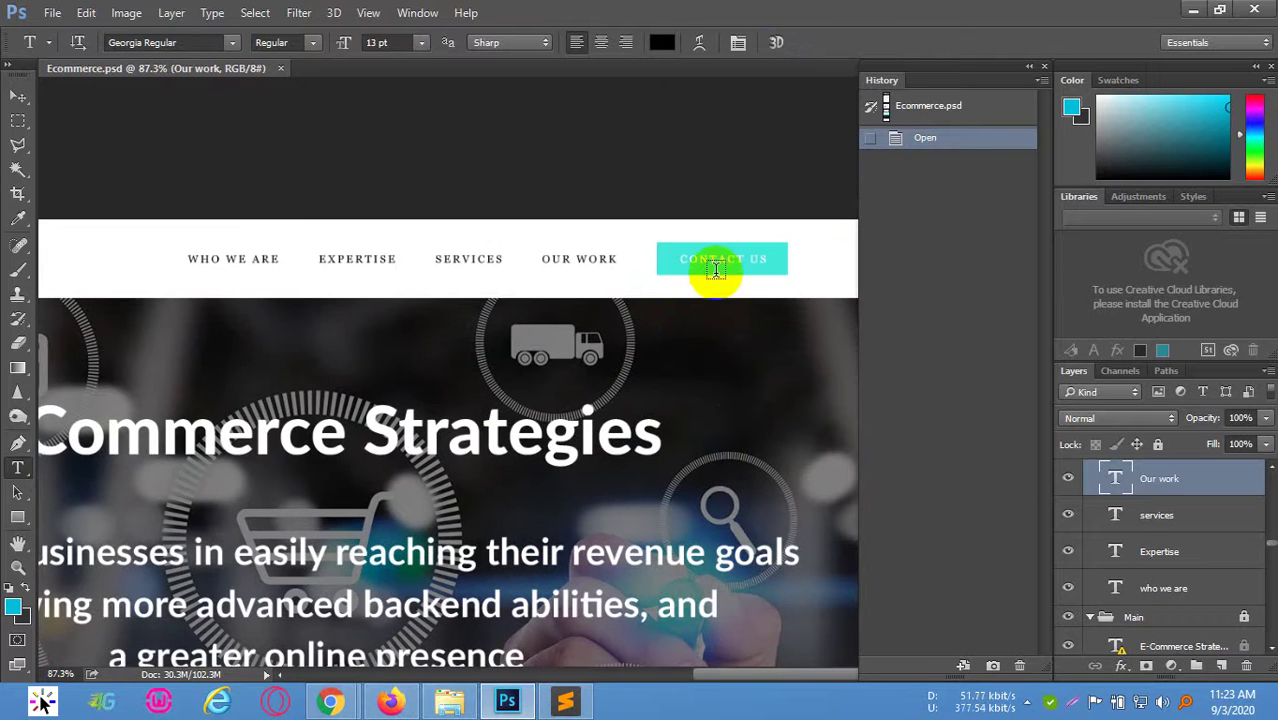
key("ctrl+a")
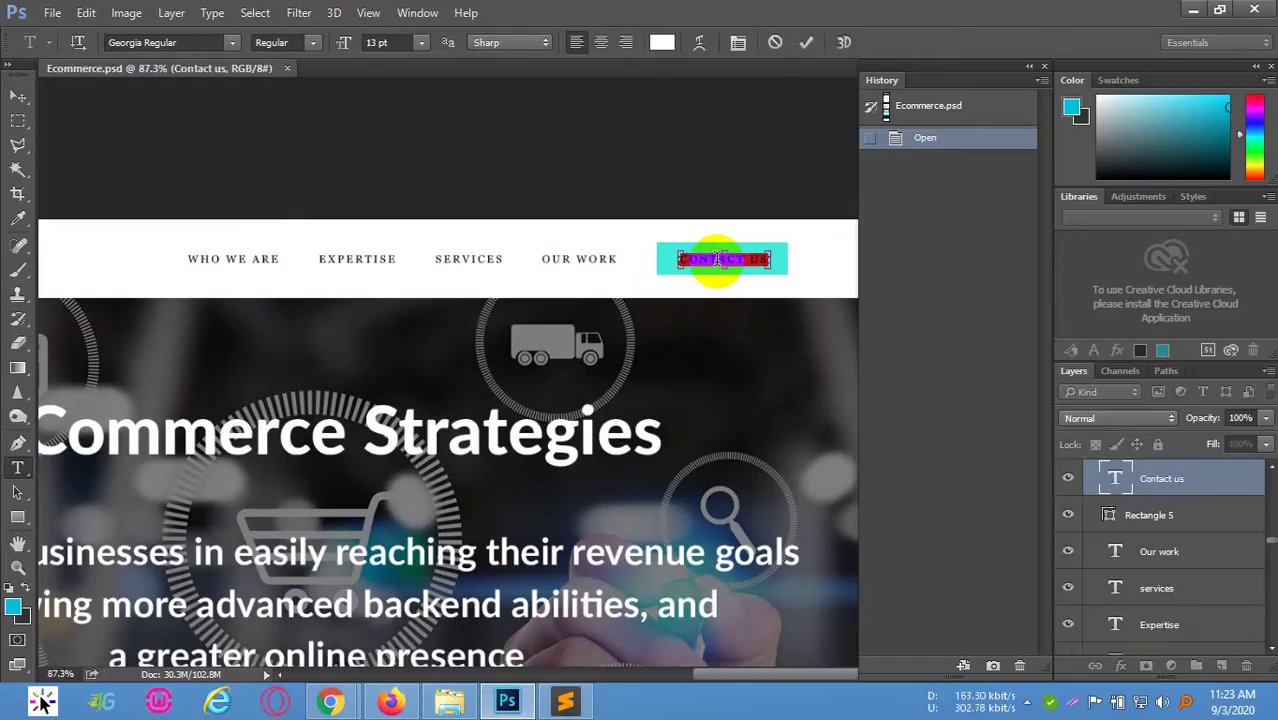
left_click(806, 42)
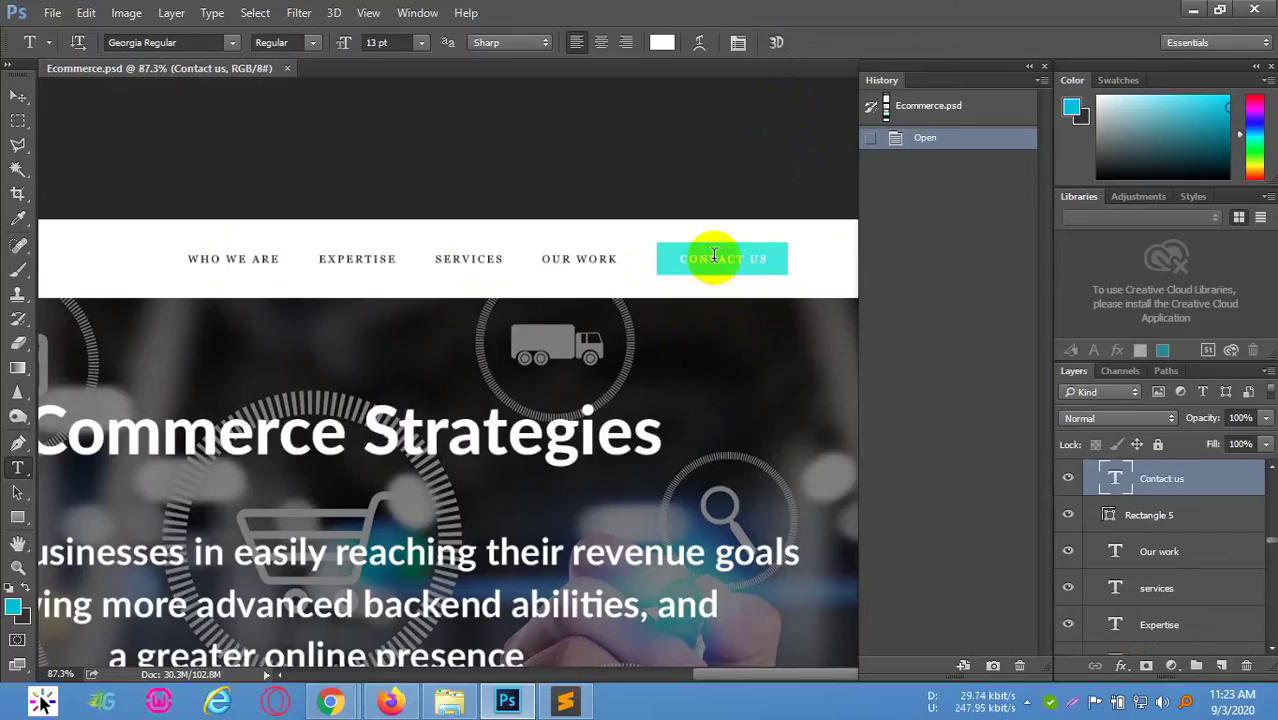
left_click(565, 700)
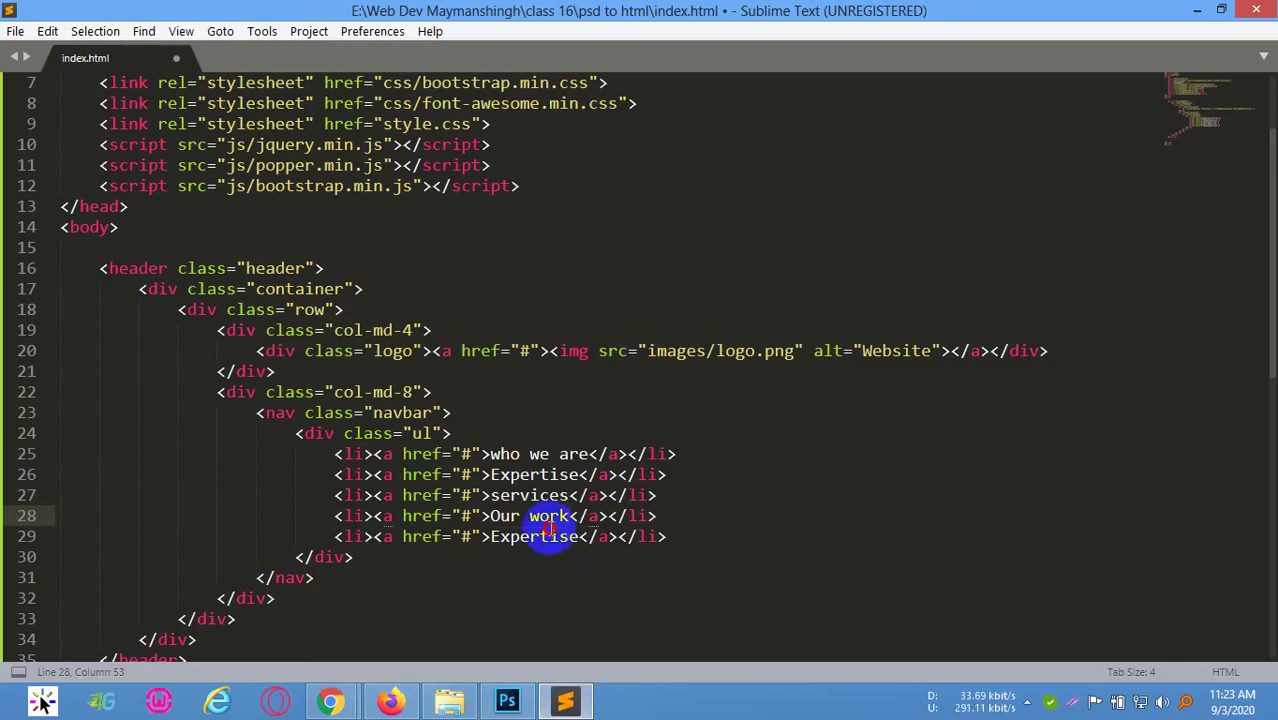
double_click(540, 536)
type("Contact us")
key("ctrl+s")
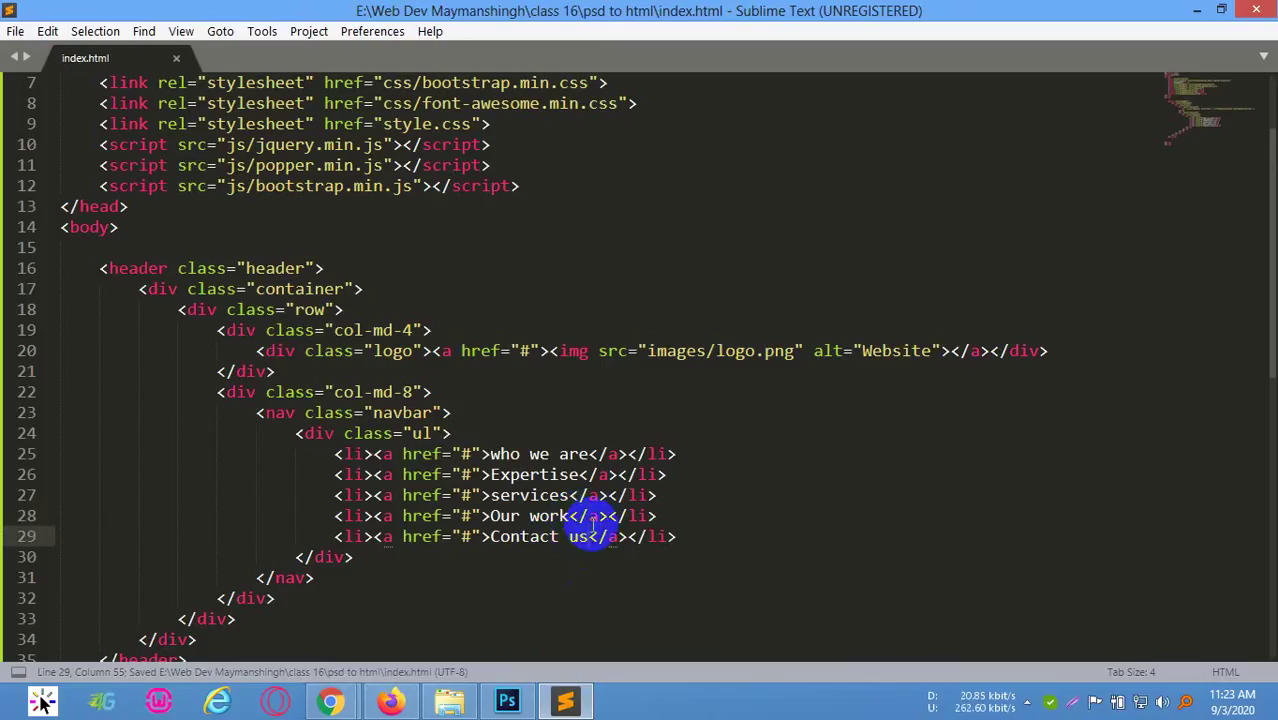
Switch to Photoshop and examine the banner section below the header in the Ecommerce.psd design
left_click(636, 536)
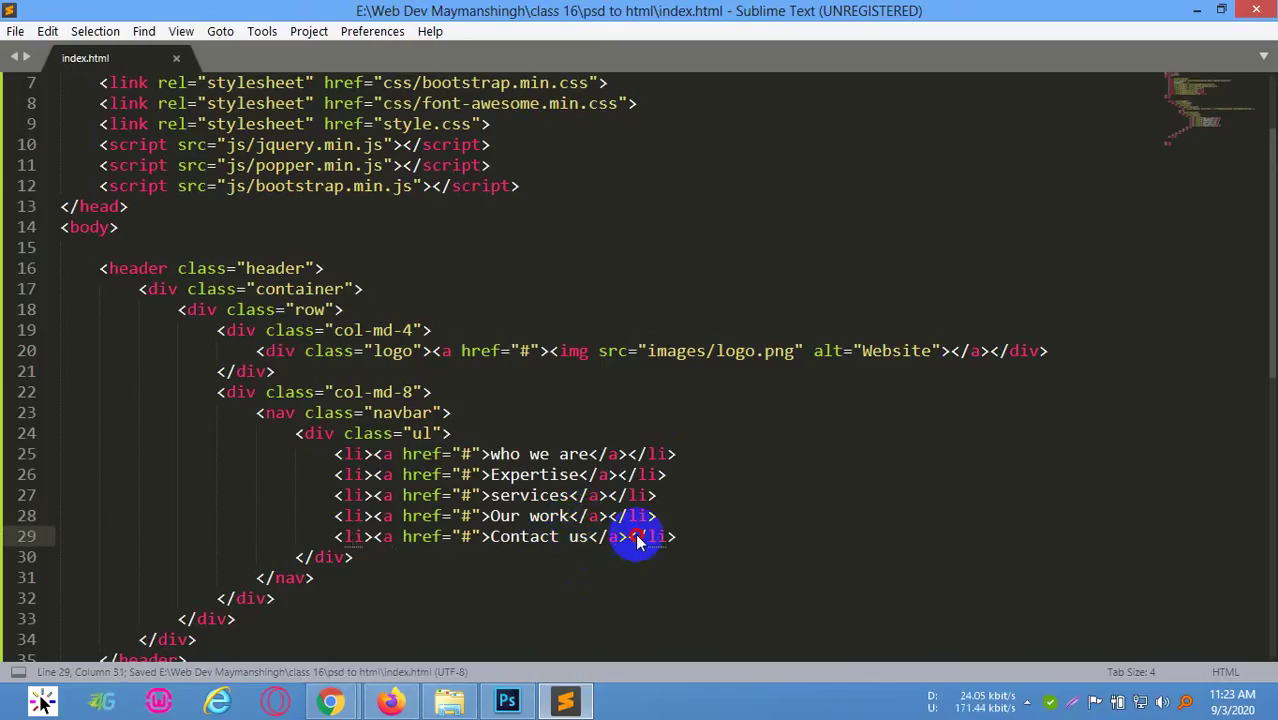
left_click(509, 700)
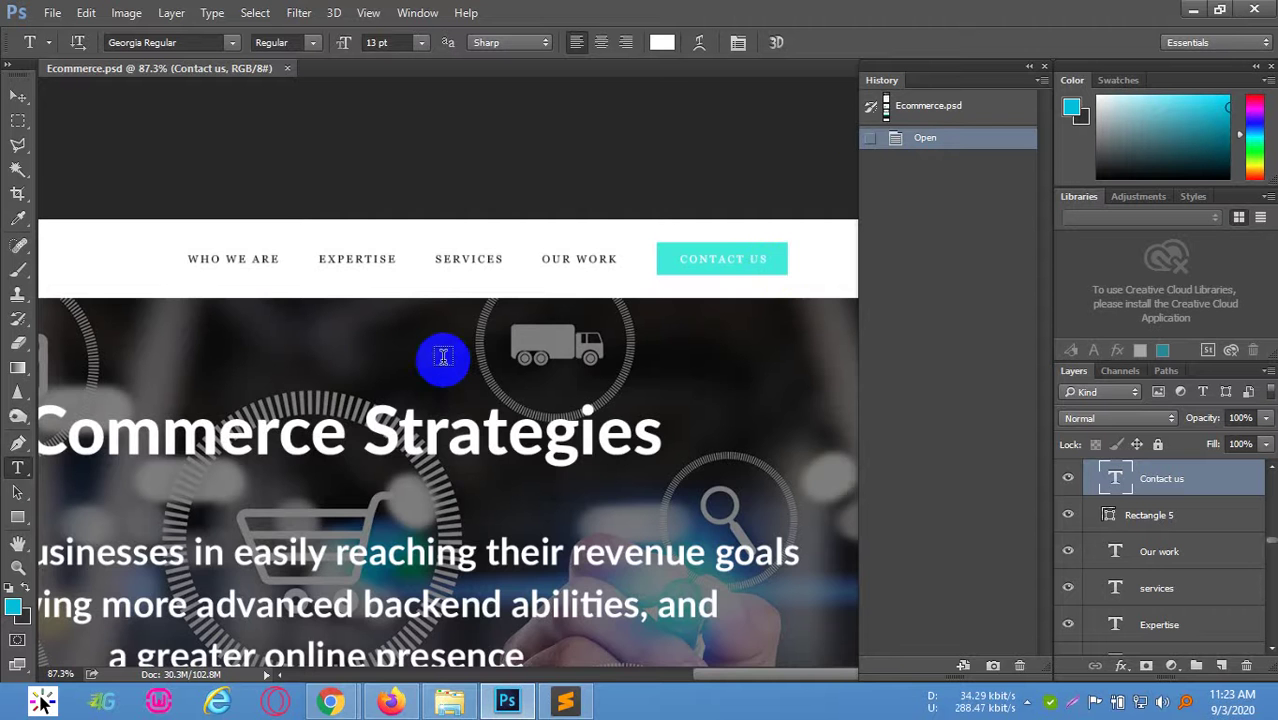
scroll(371, 363, "down", 2)
left_click_drag(428, 374, 511, 285)
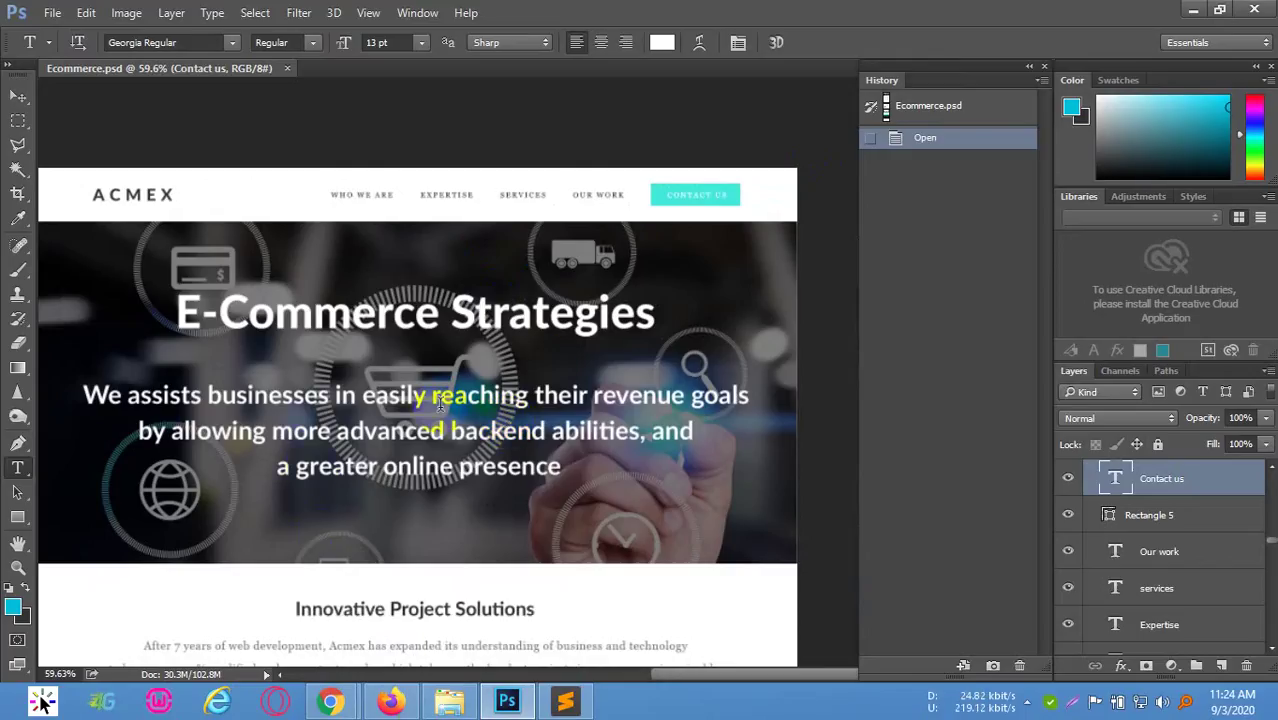
In Sublime Text, start the abbreviation section.head>.container-fluid on a new line below the closing header tag
left_click(567, 706)
left_click(128, 268)
scroll(177, 522, "down", 4)
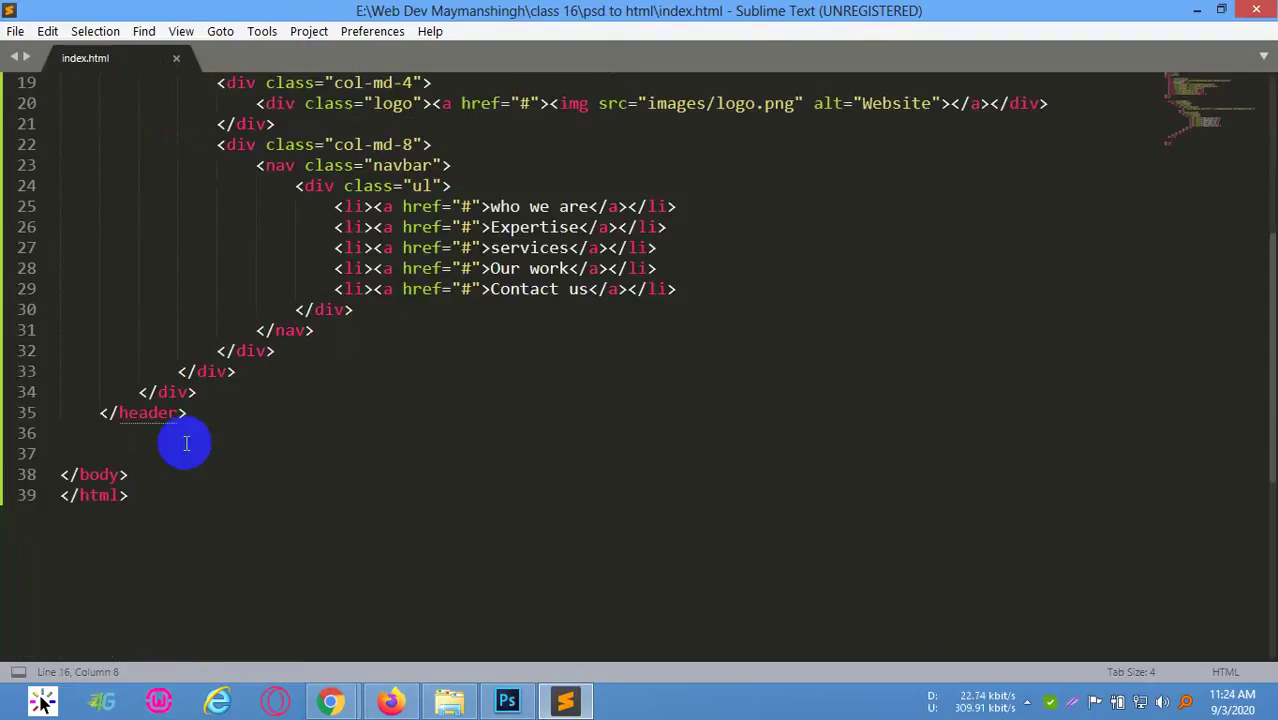
left_click(188, 413)
key("Return")
key("Return")
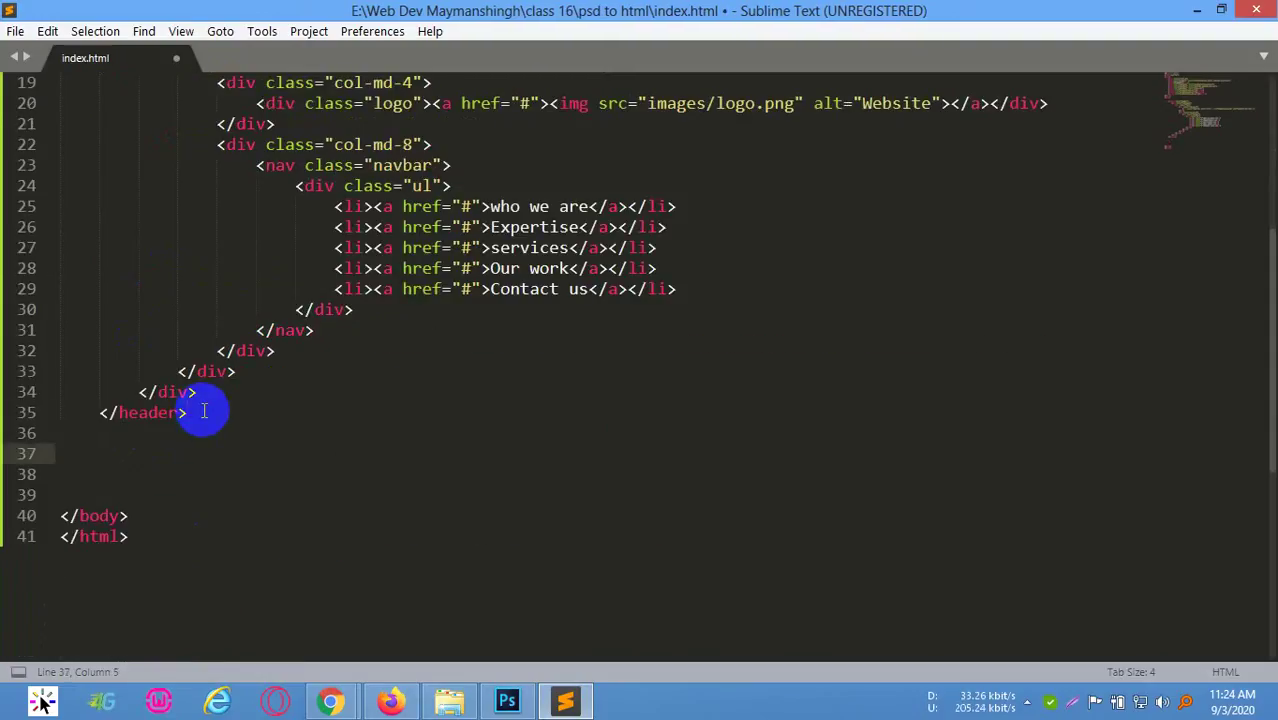
type("section.head>")
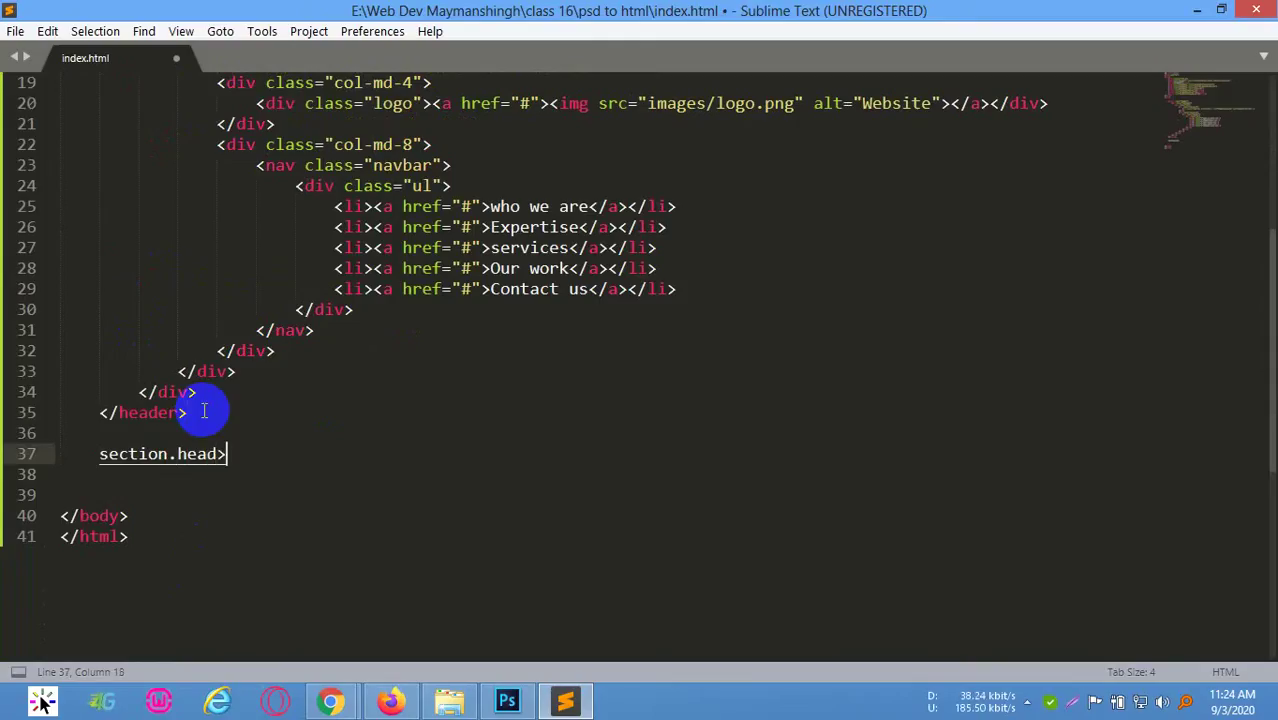
type(".co")
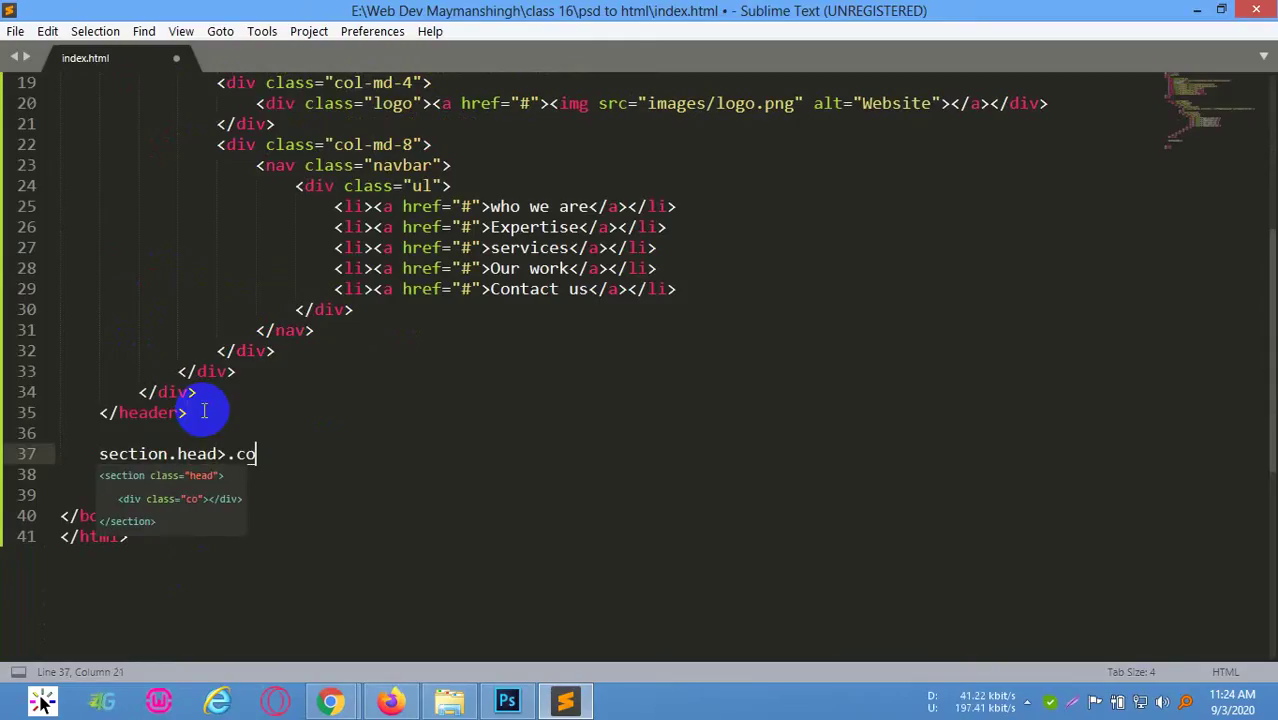
type("ntaone")
key("BackSpace")
key("BackSpace")
key("BackSpace")
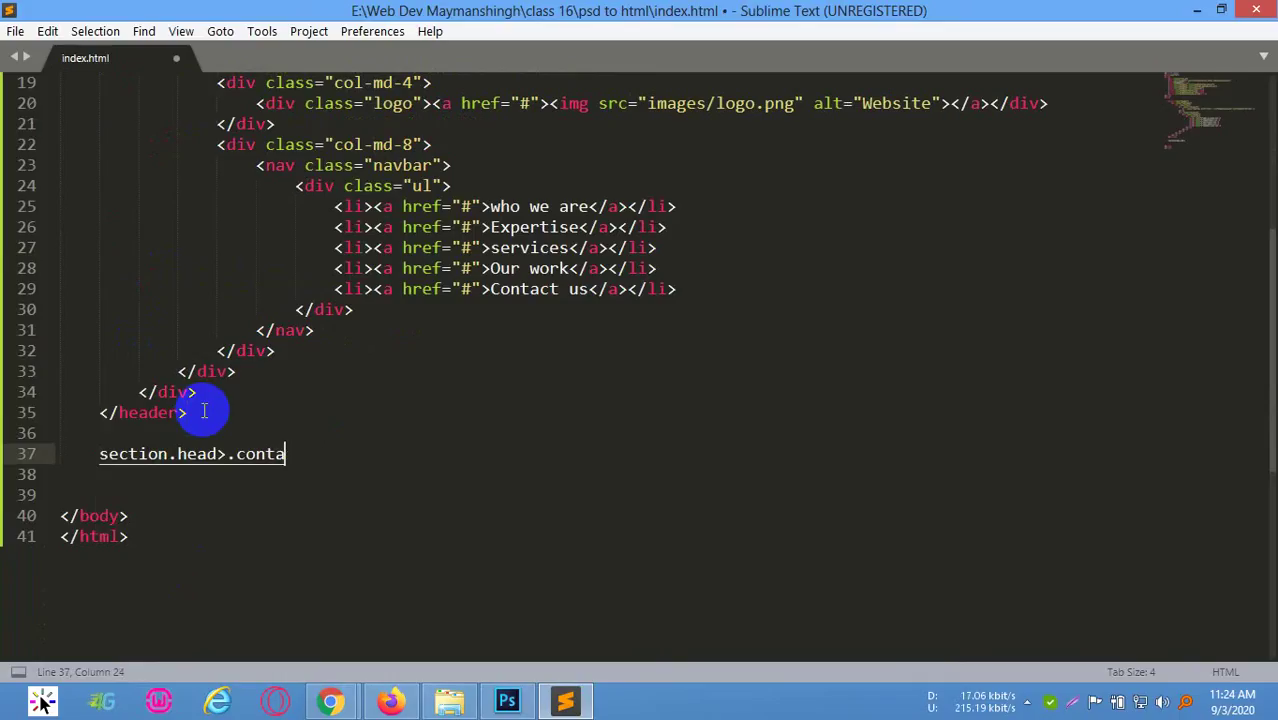
type("iner-")
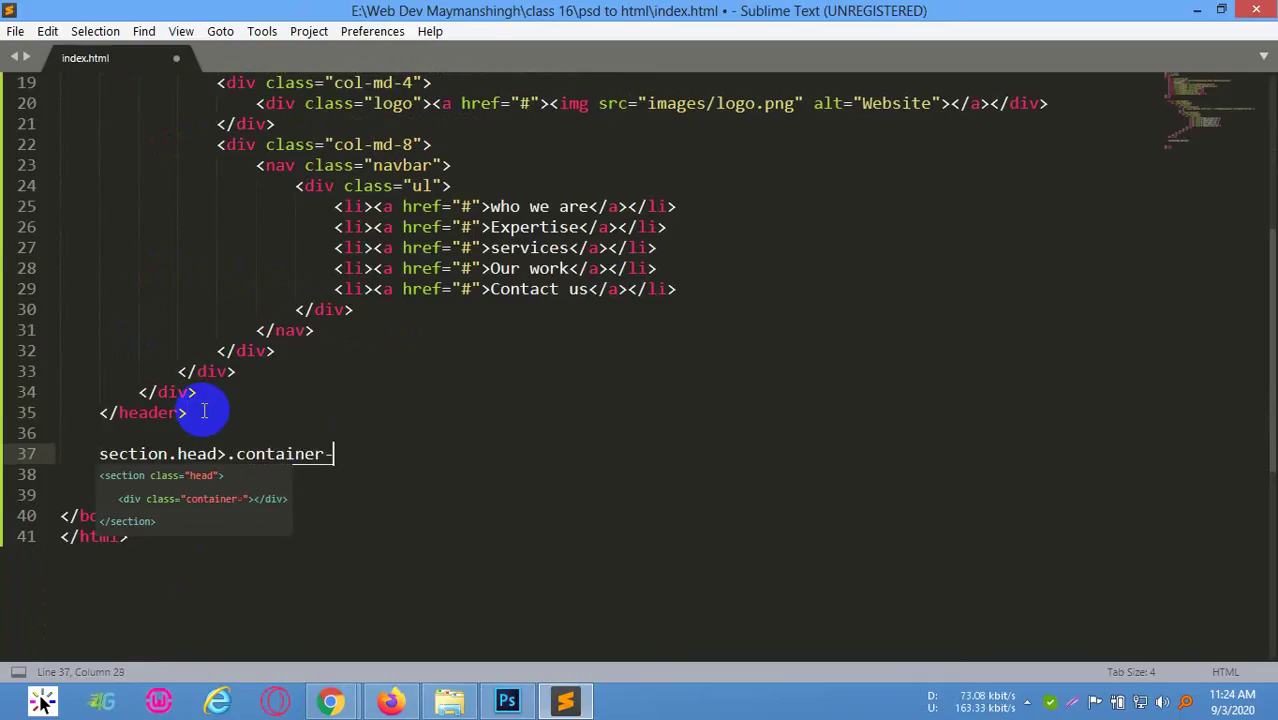
type("flu")
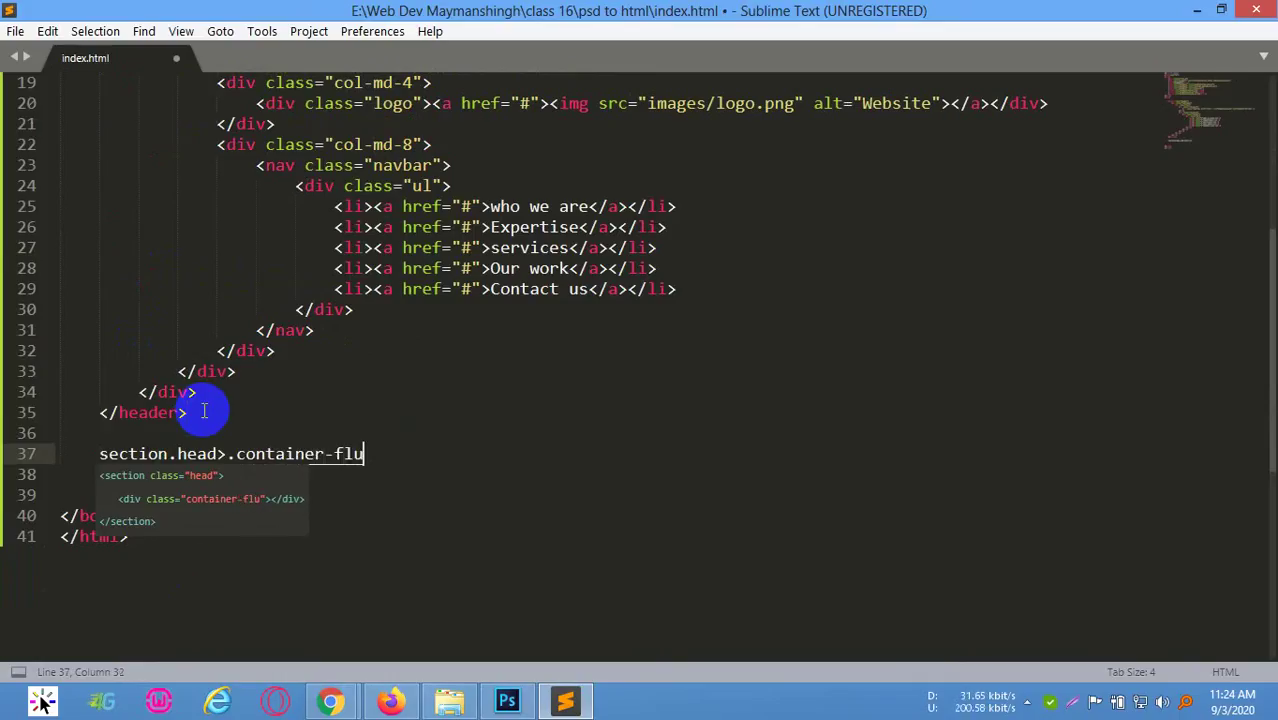
type("id")
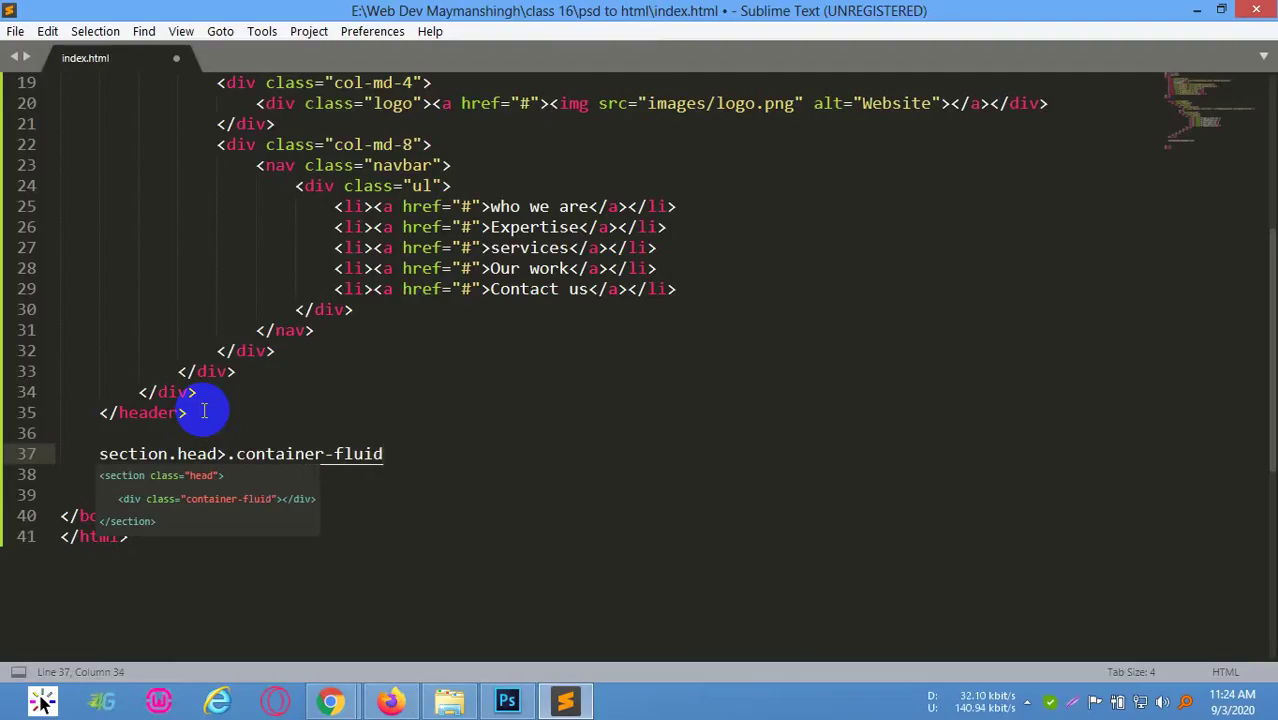
Extend the section abbreviation with >.row>.col-md-12>.head-text and expand it into HTML markup
type(">.row>.co")
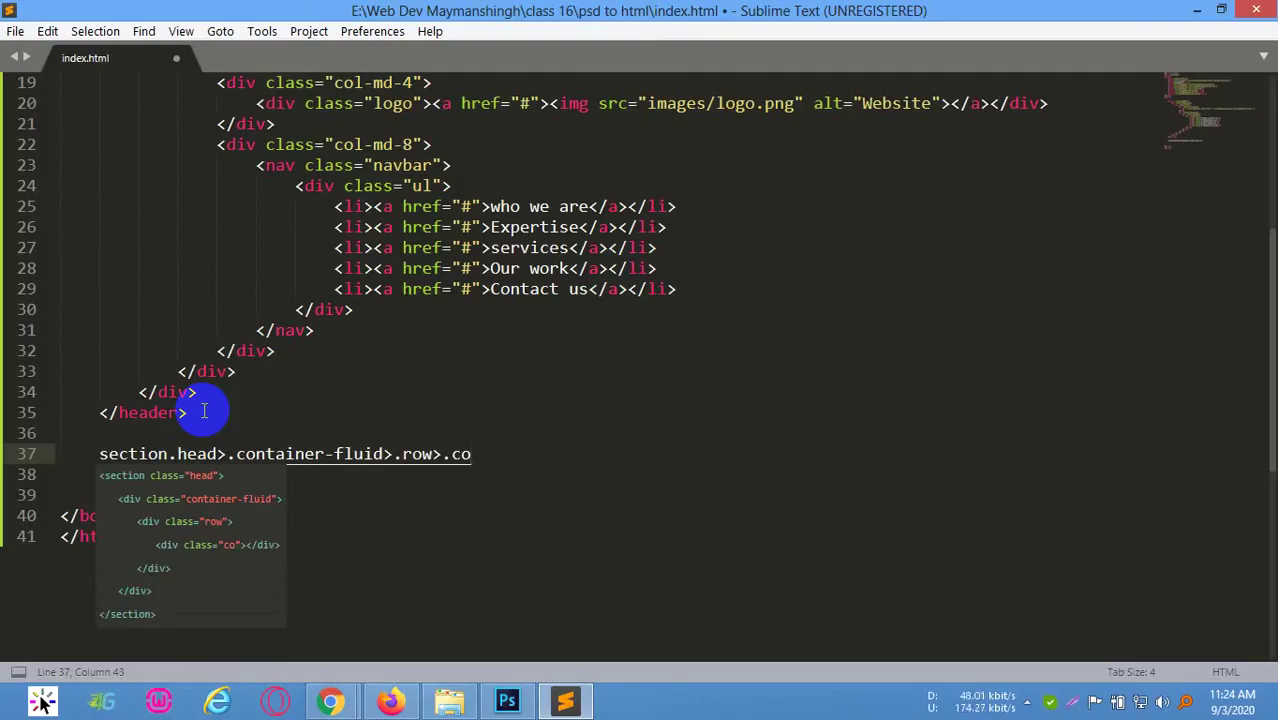
type("l-mf")
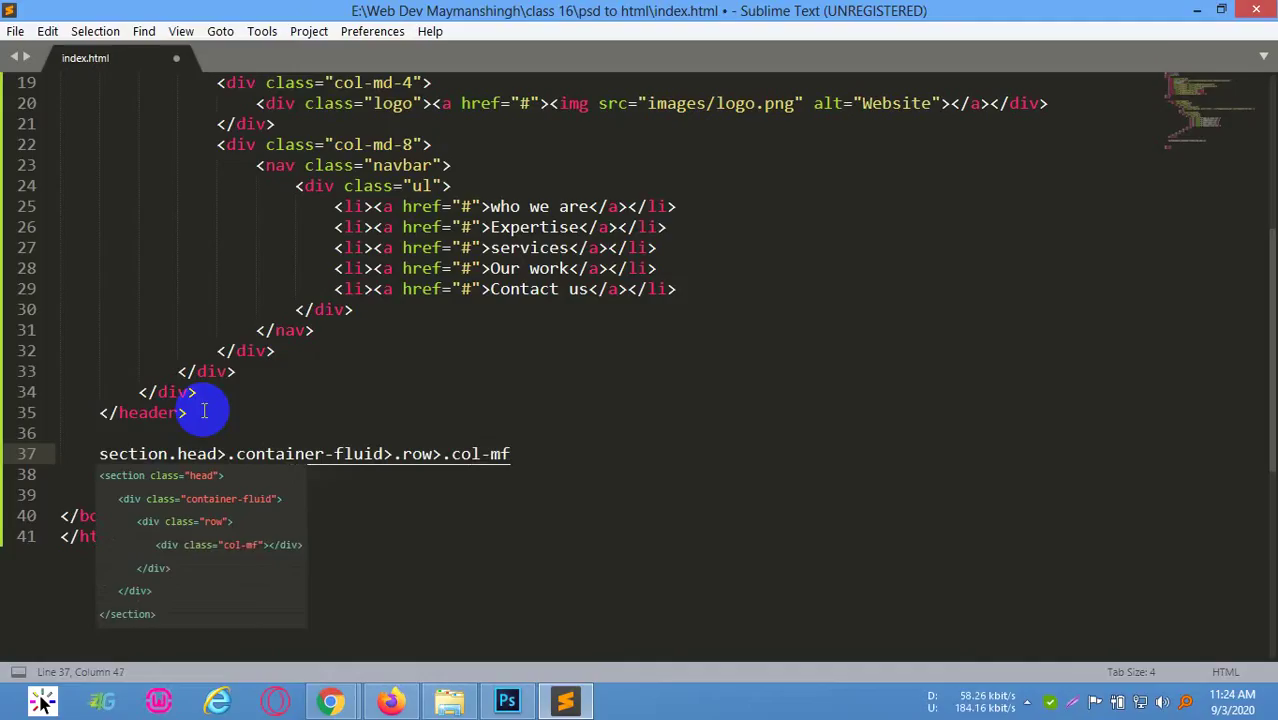
key("BackSpace")
type("d-")
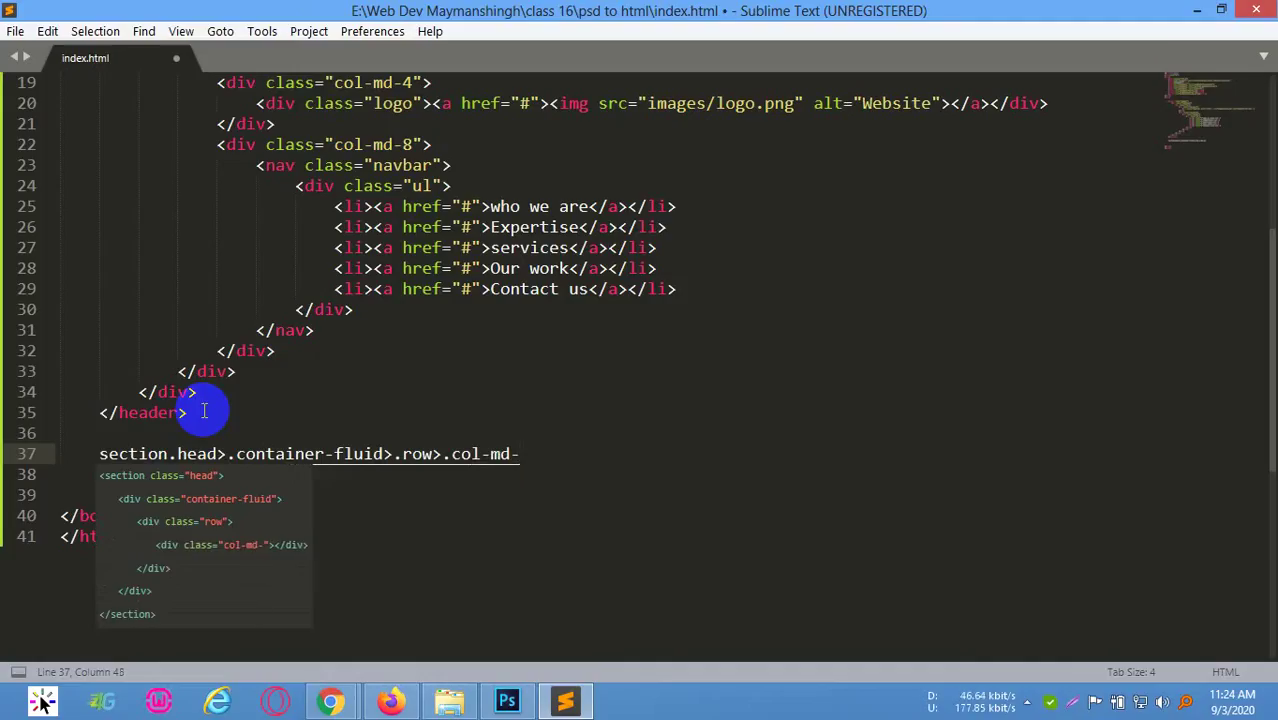
type("12>.")
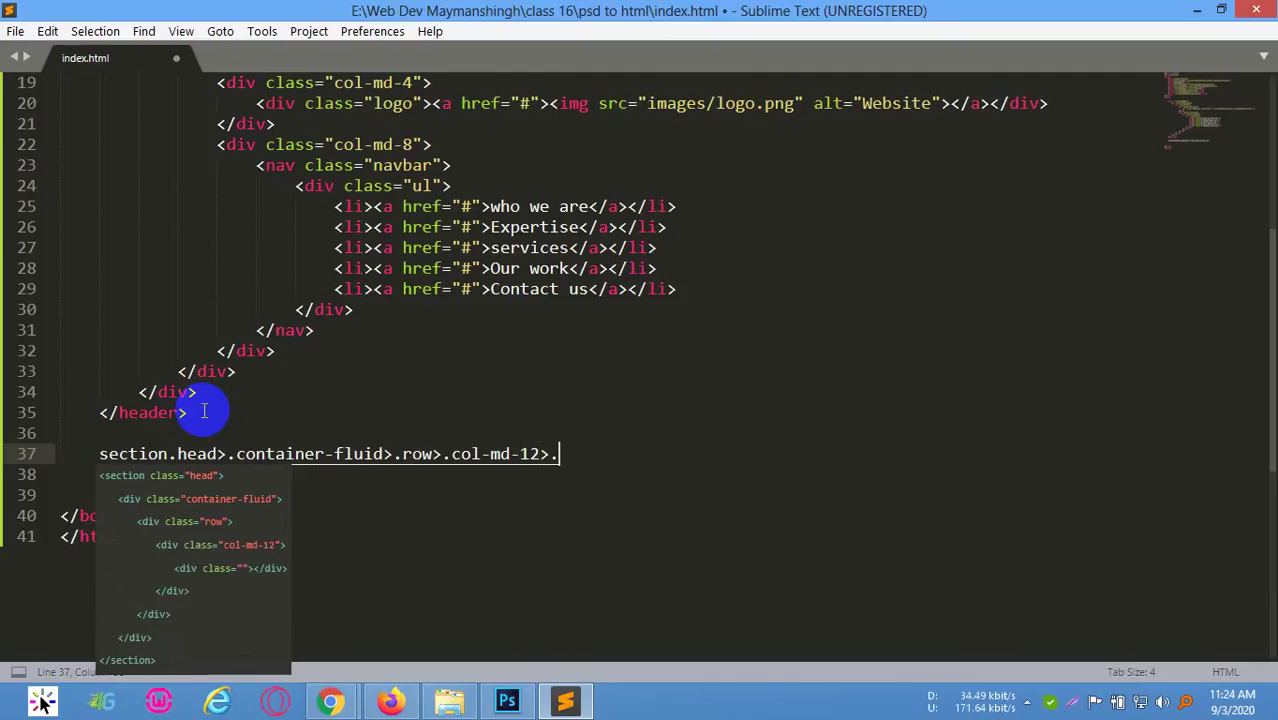
type("te")
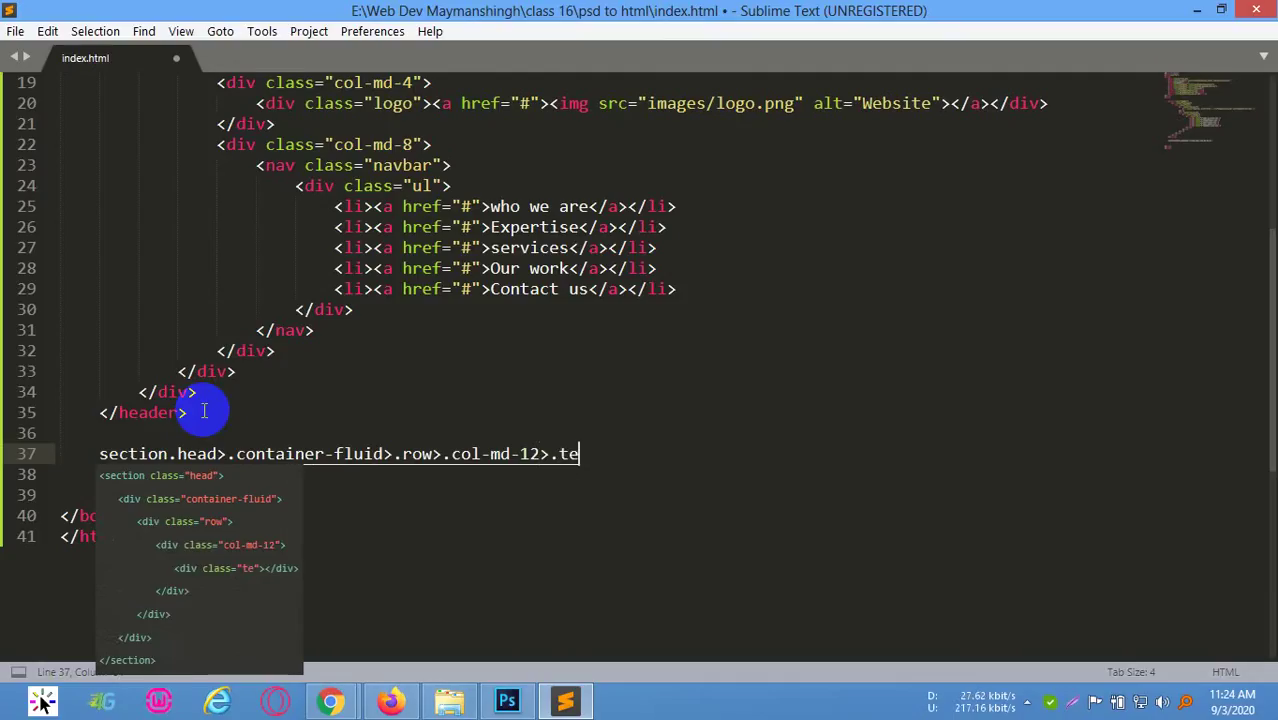
key("BackSpace")
key("BackSpace")
type("head")
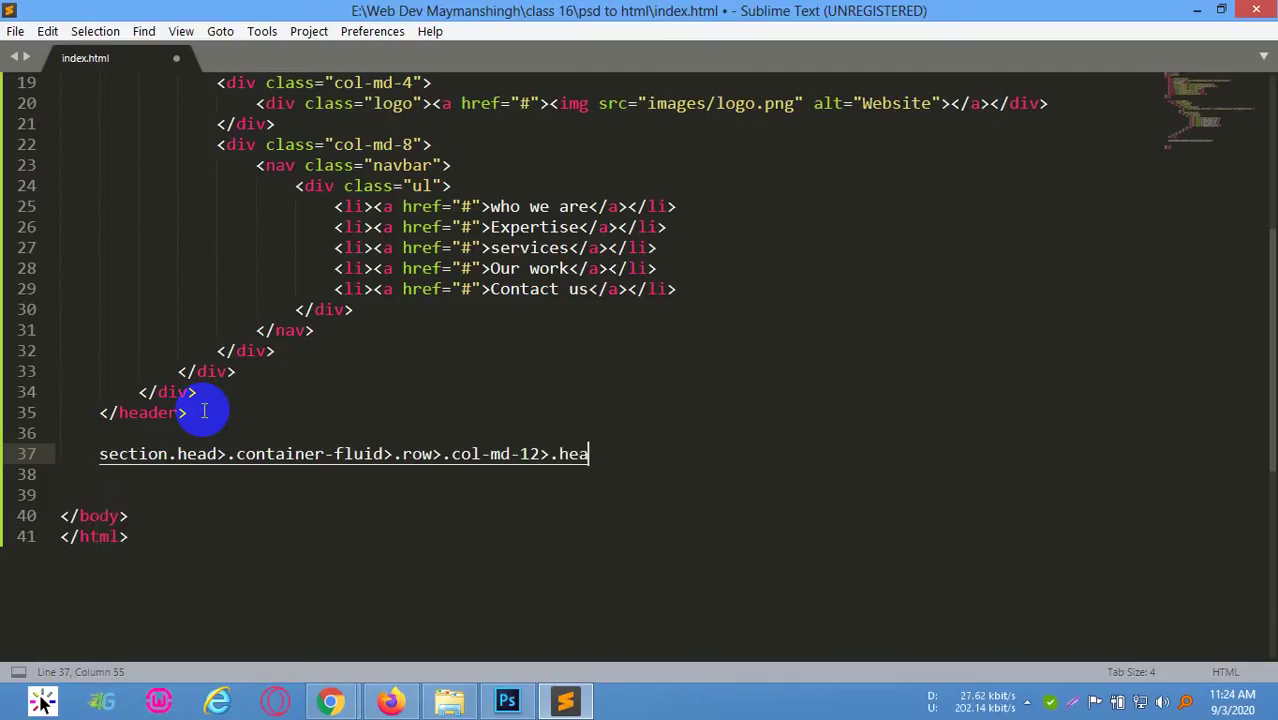
type("-text")
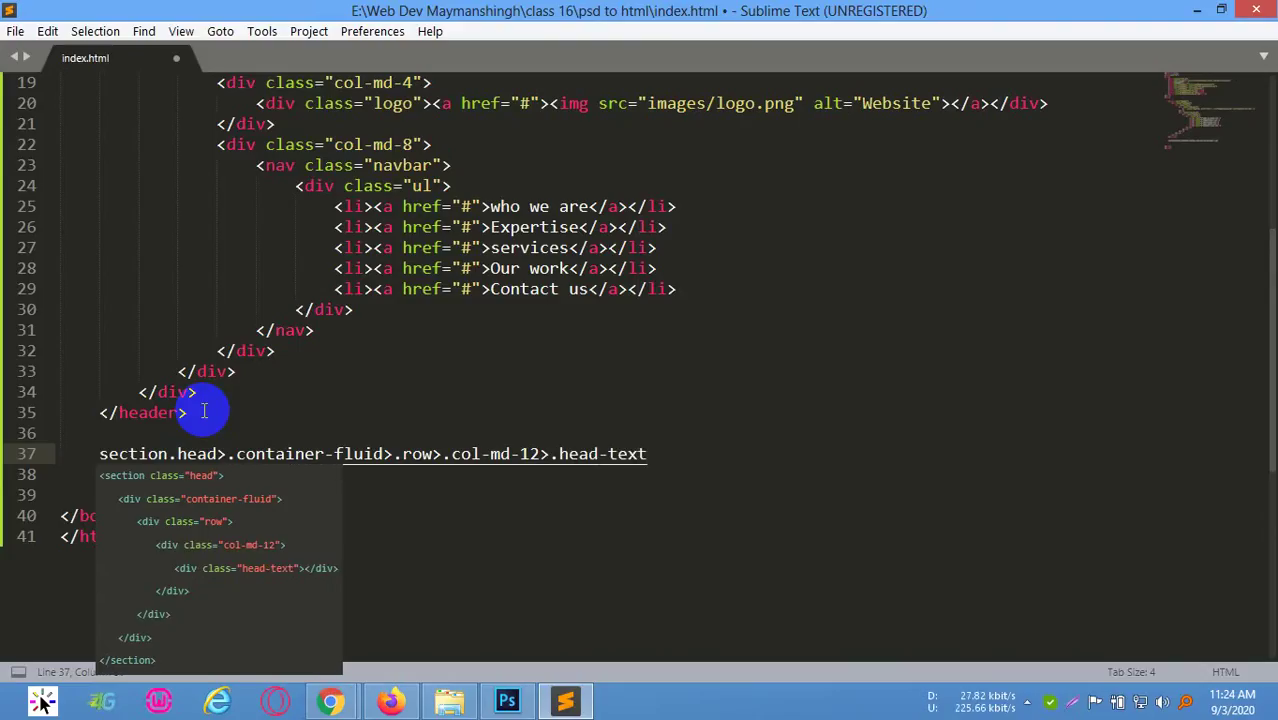
key("Tab")
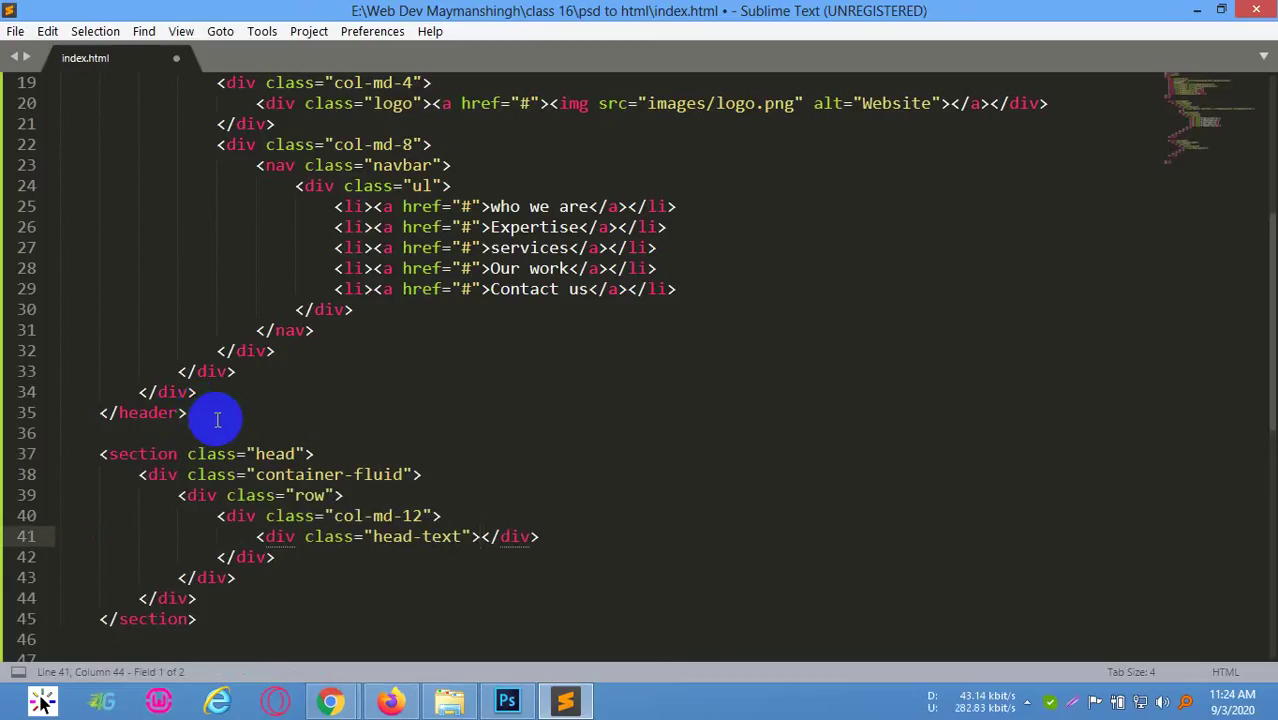
Switch to Photoshop and try to select the "E-Commerce Strategies" banner heading text for copying
scroll(385, 371, "down", 2)
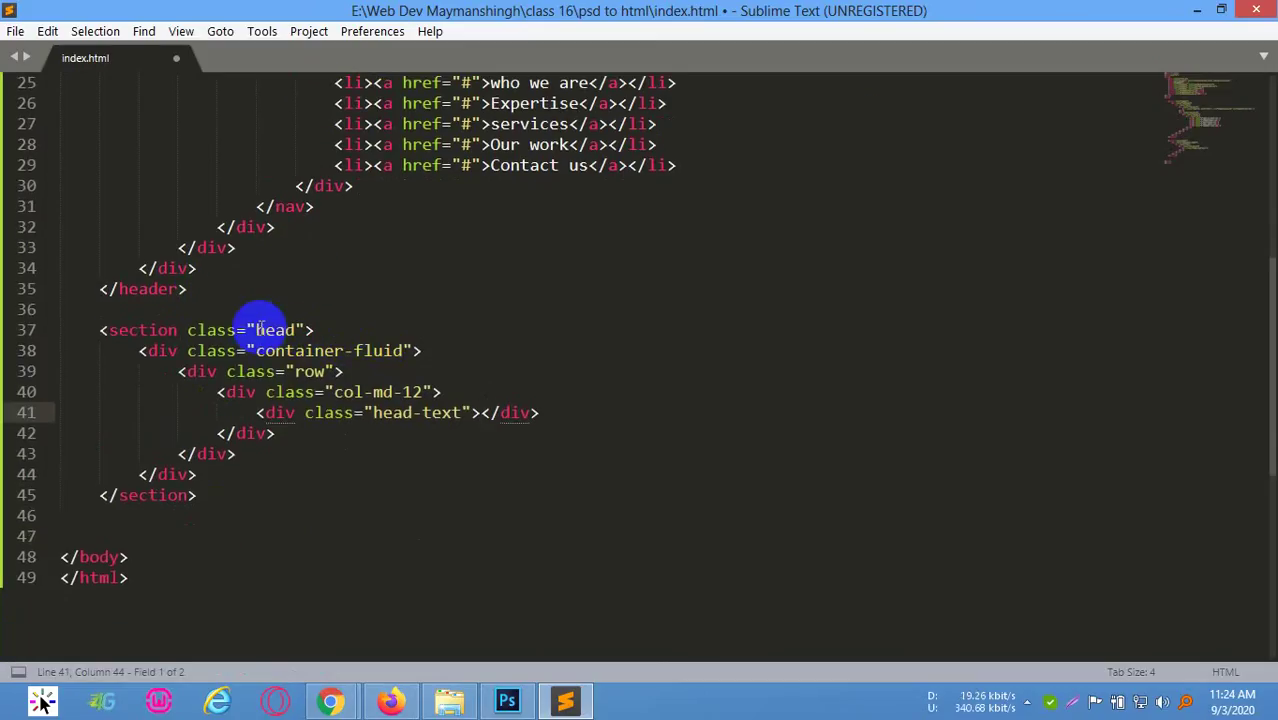
left_click_drag(257, 331, 297, 330)
left_click(422, 419)
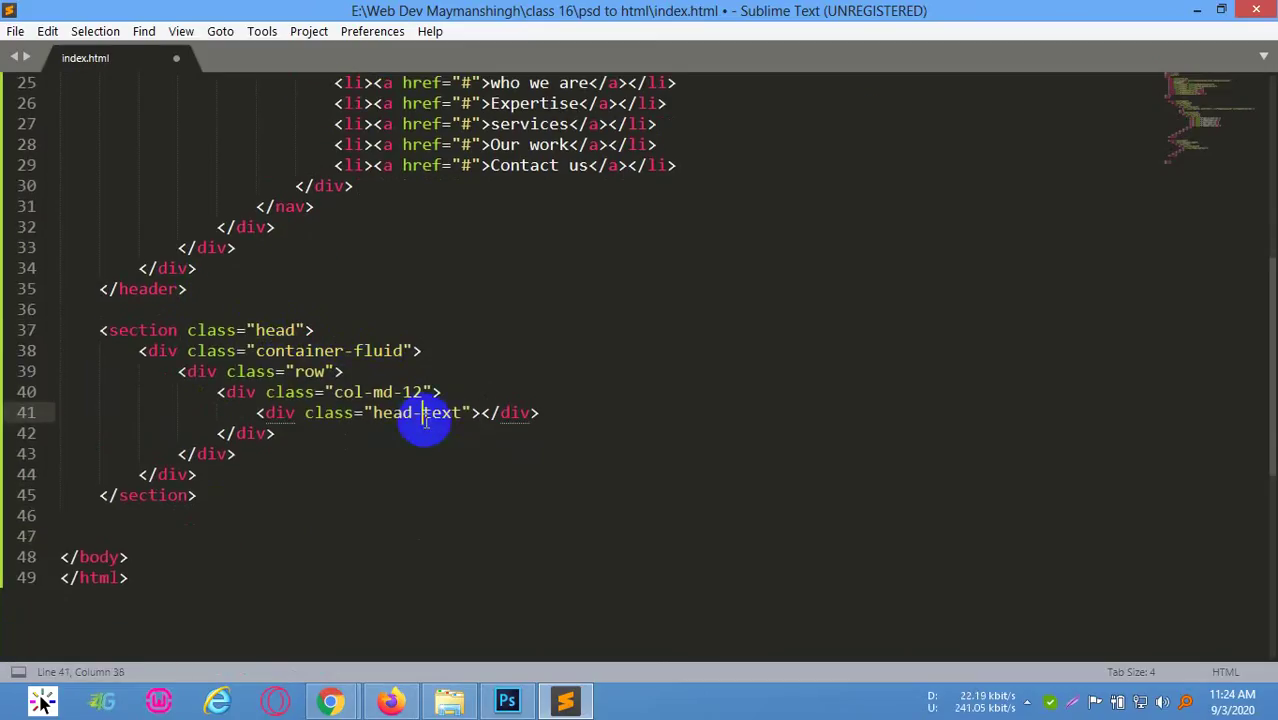
left_click(479, 413)
left_click(507, 700)
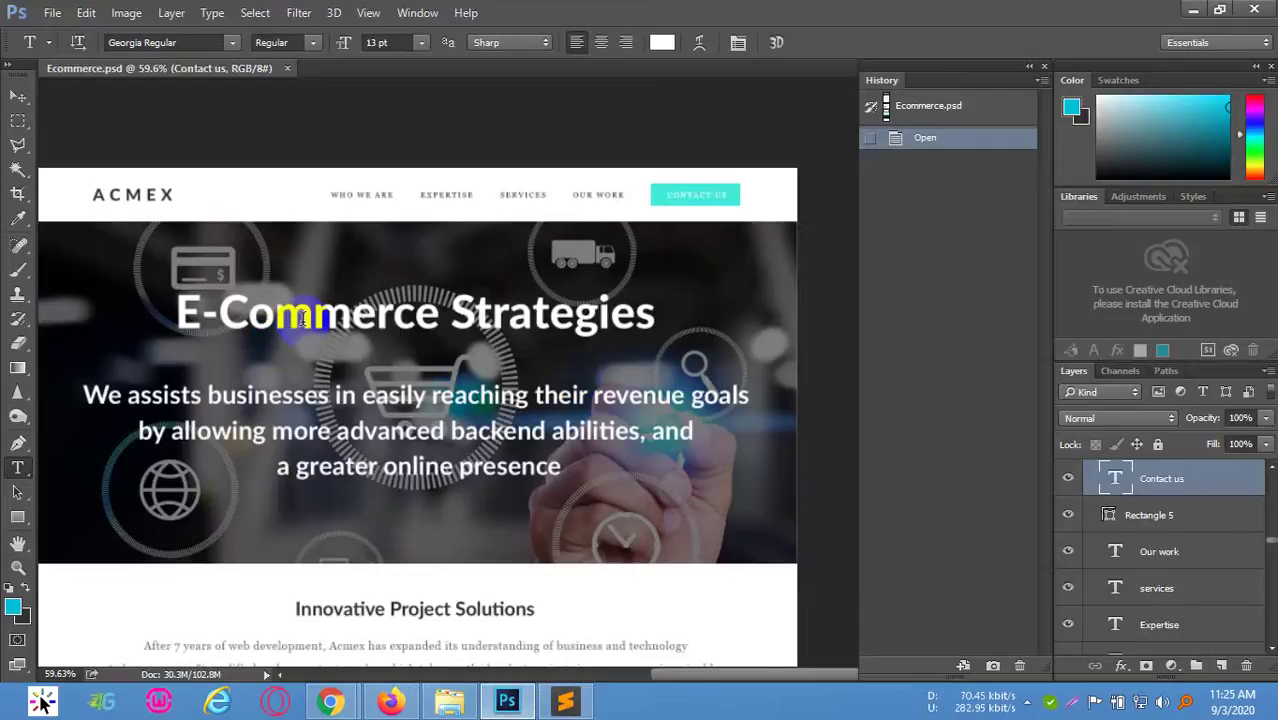
left_click(316, 315)
left_click(606, 264)
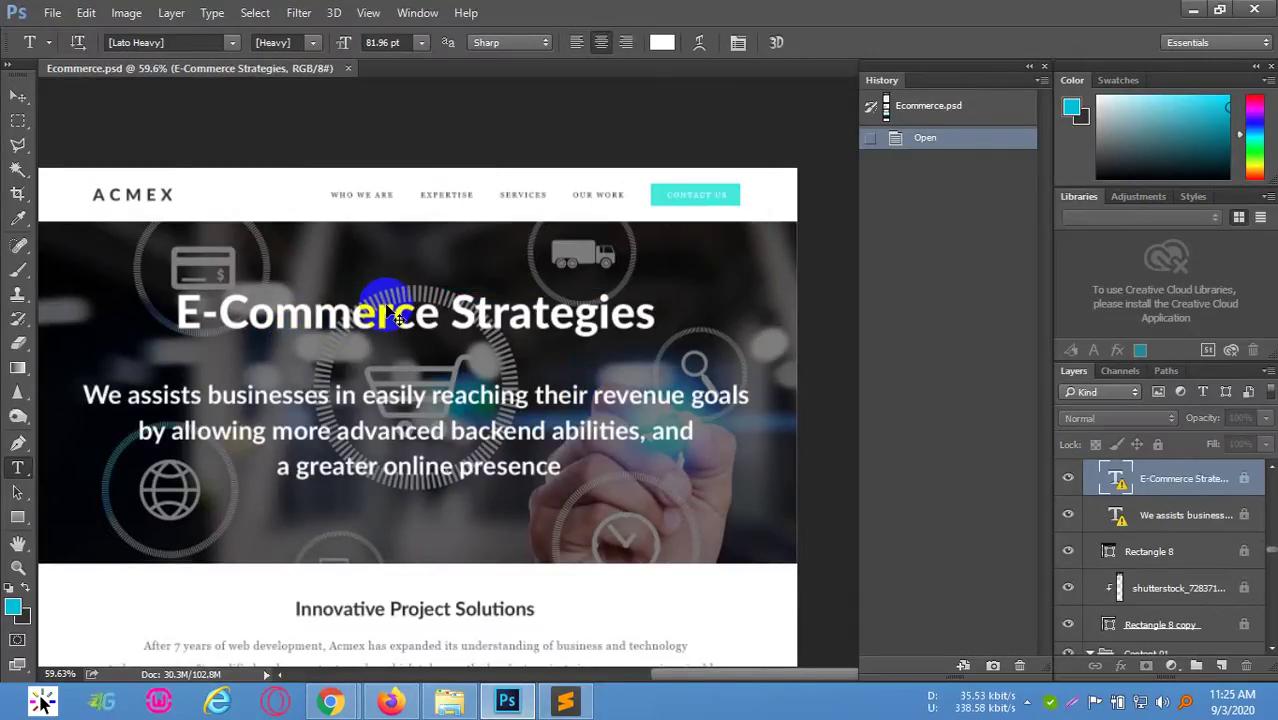
left_click(380, 303)
left_click(588, 278)
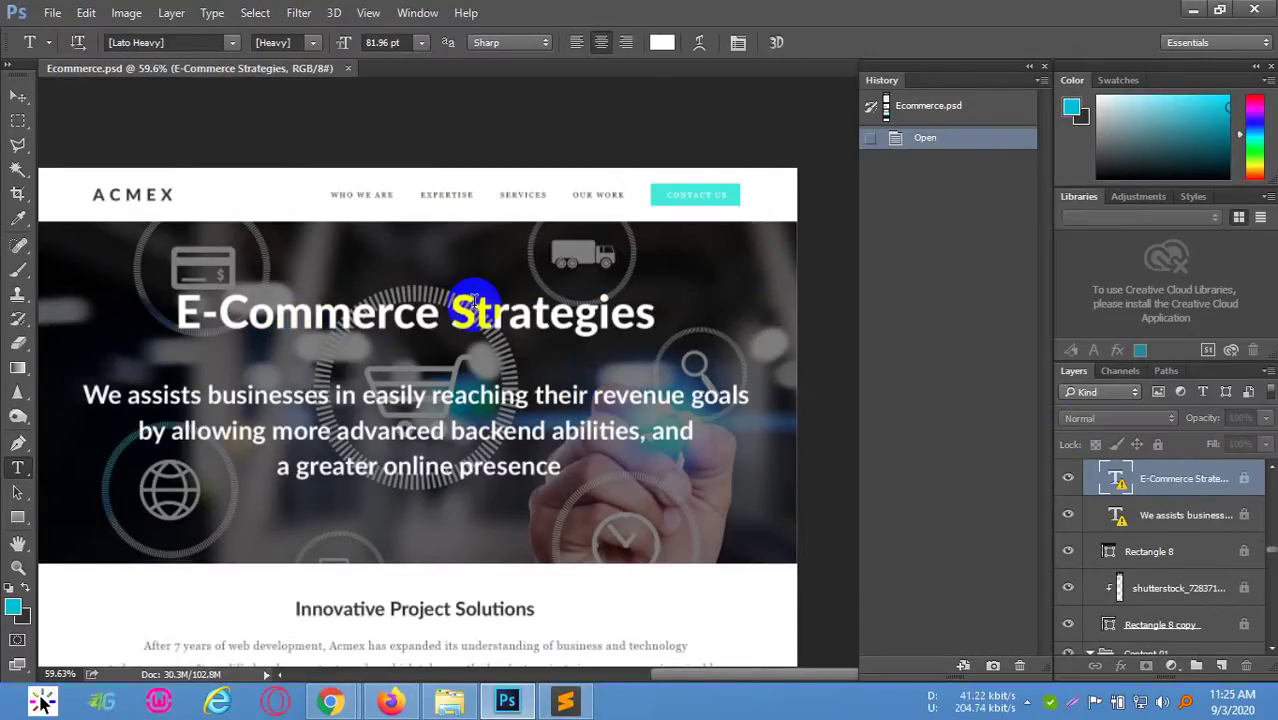
left_click(637, 318)
left_click_drag(637, 318, 188, 305)
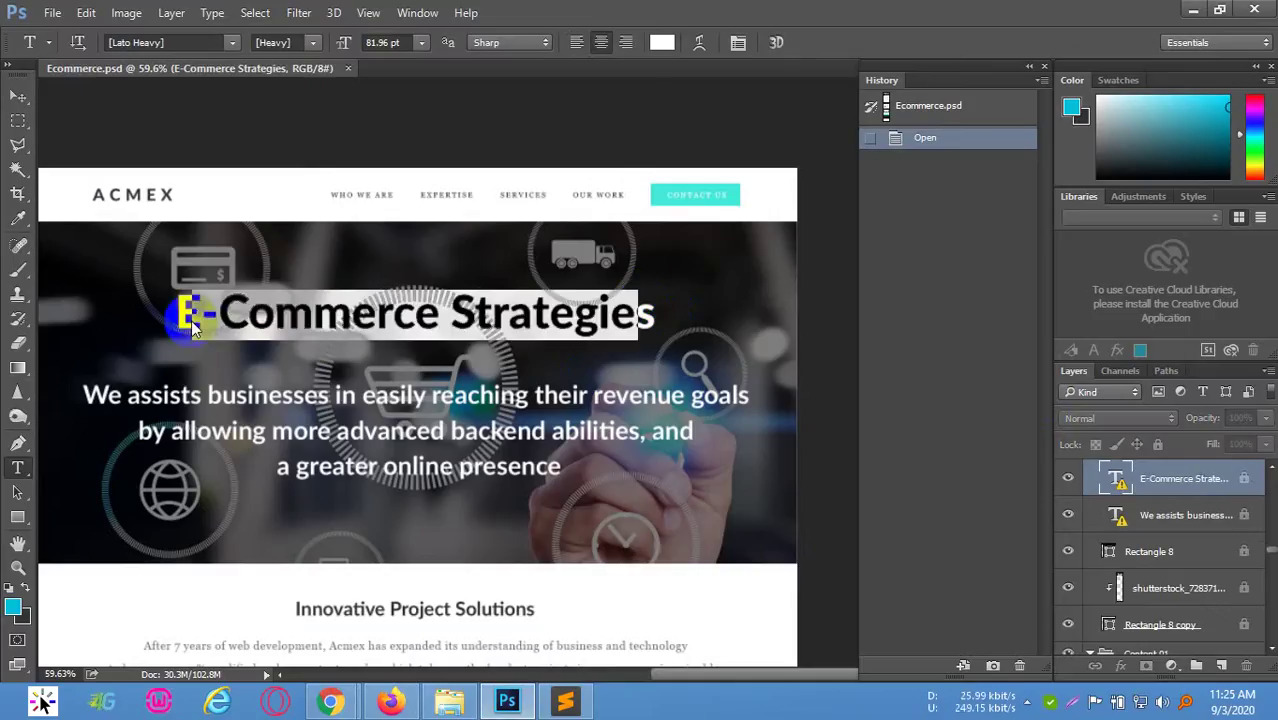
left_click(188, 305)
key("Return")
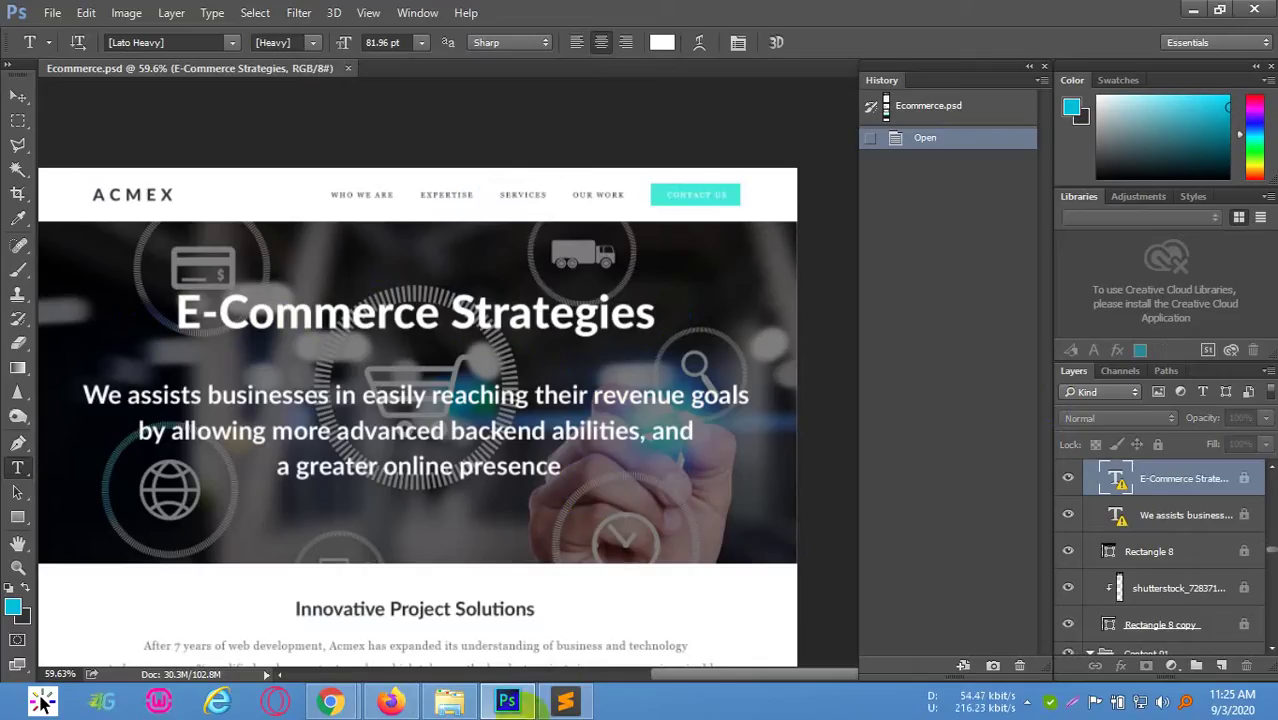
In Sublime Text, add an empty h1 element on a new line inside the head-text div
left_click(565, 701)
left_click(482, 413)
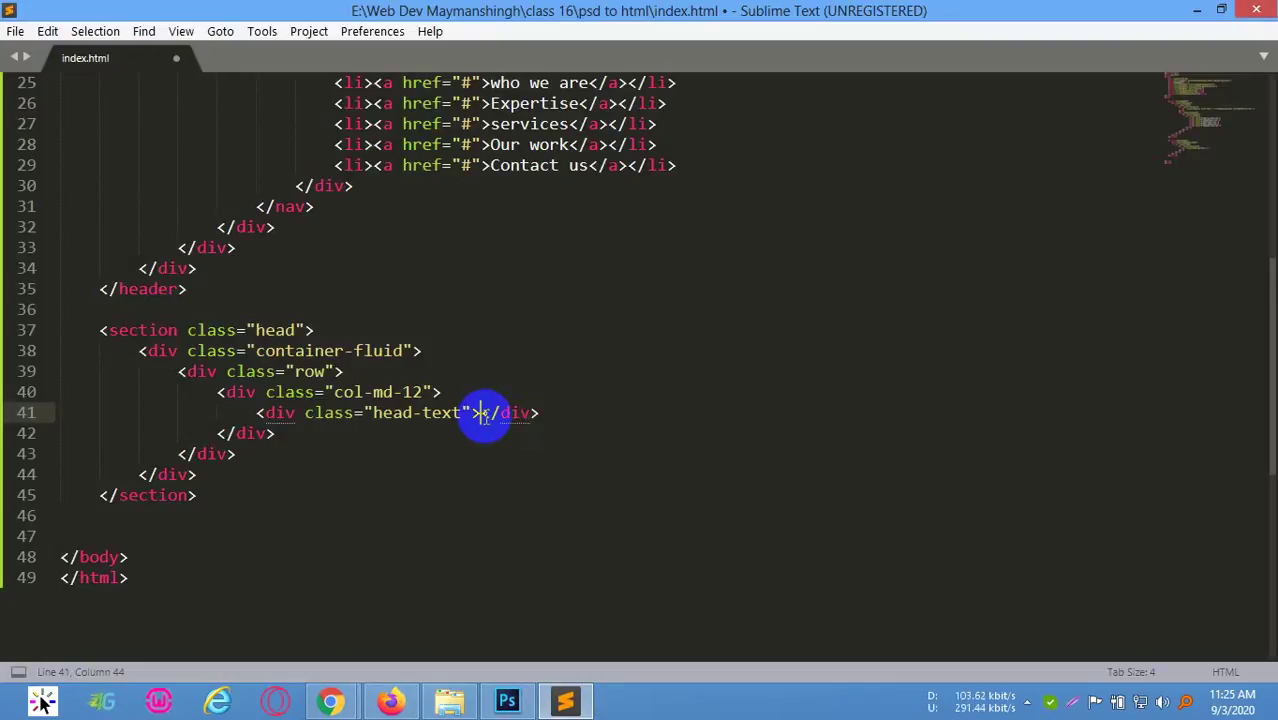
key("Return")
type("<")
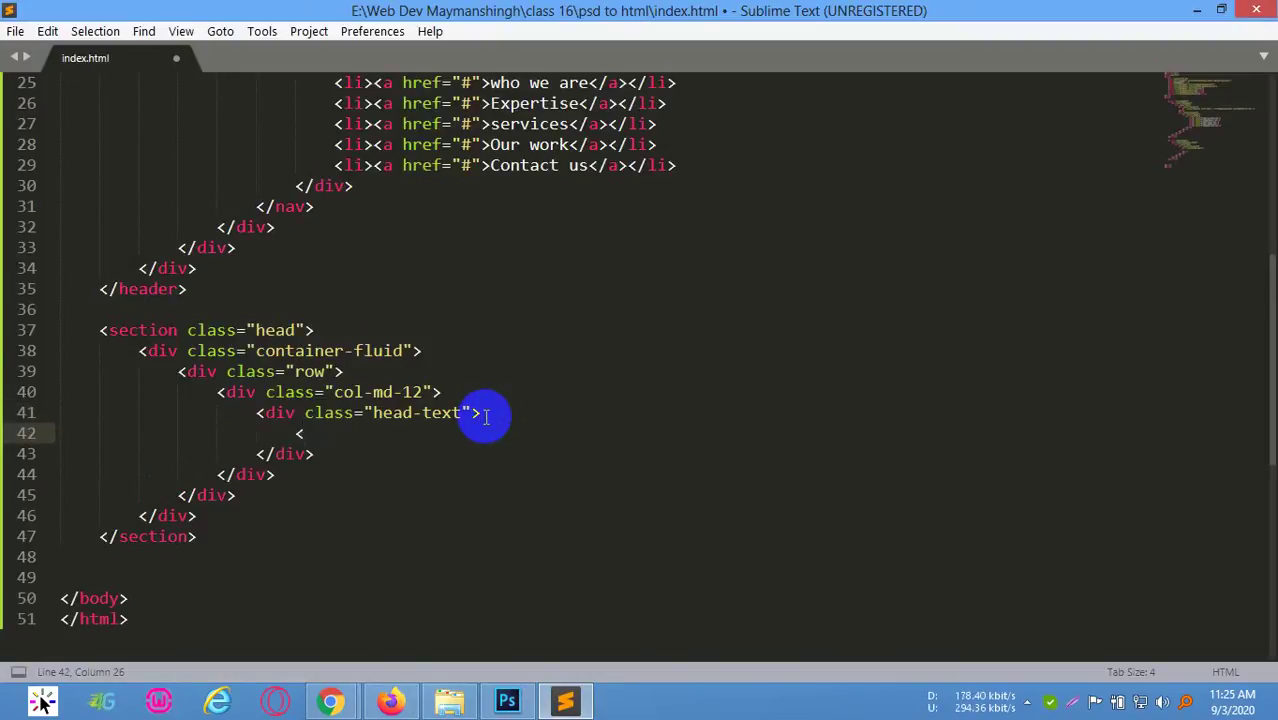
type("h1>")
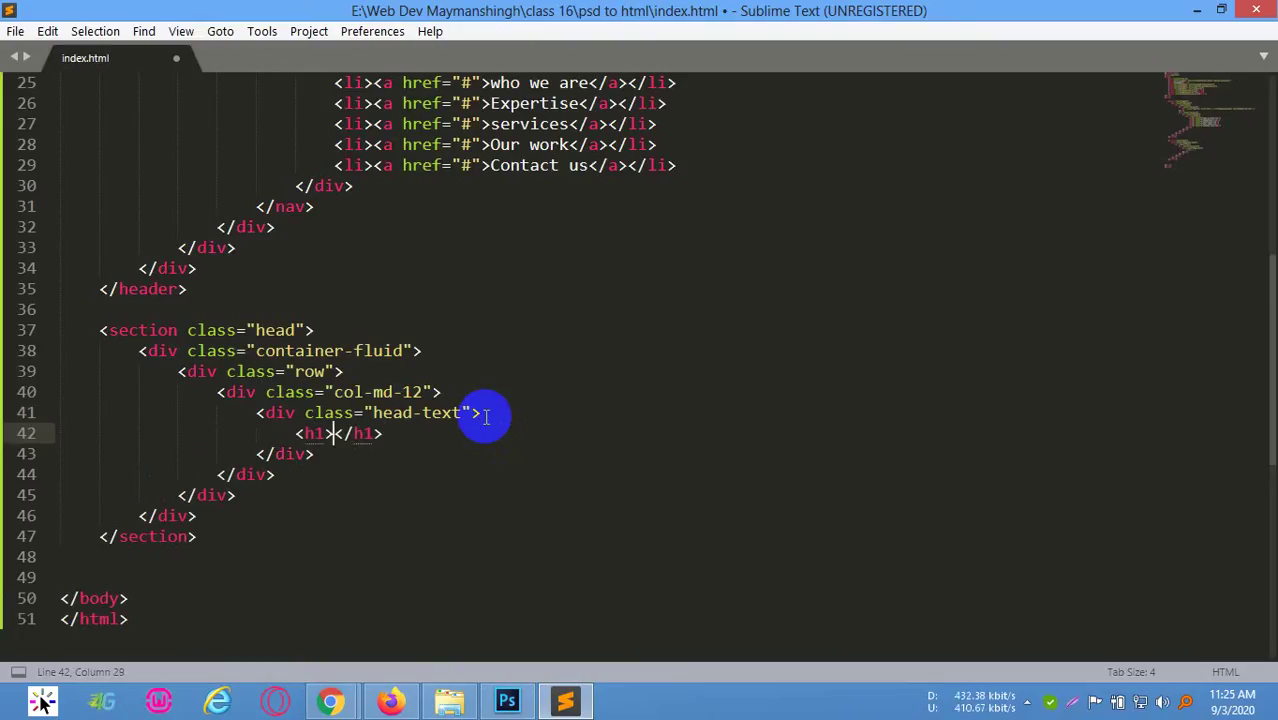
Enter "E-Commerce Strategy" as the h1 text and save index.html
type("E-")
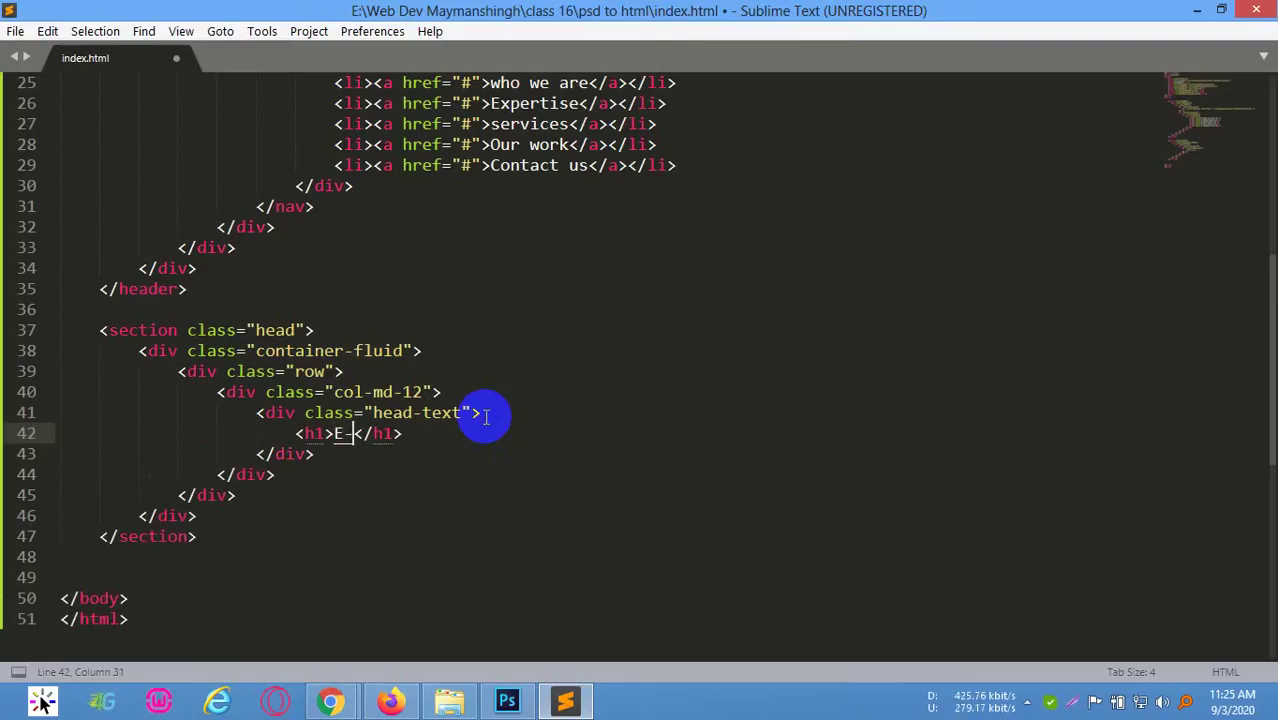
type("Co")
key("BackSpace")
type("mm")
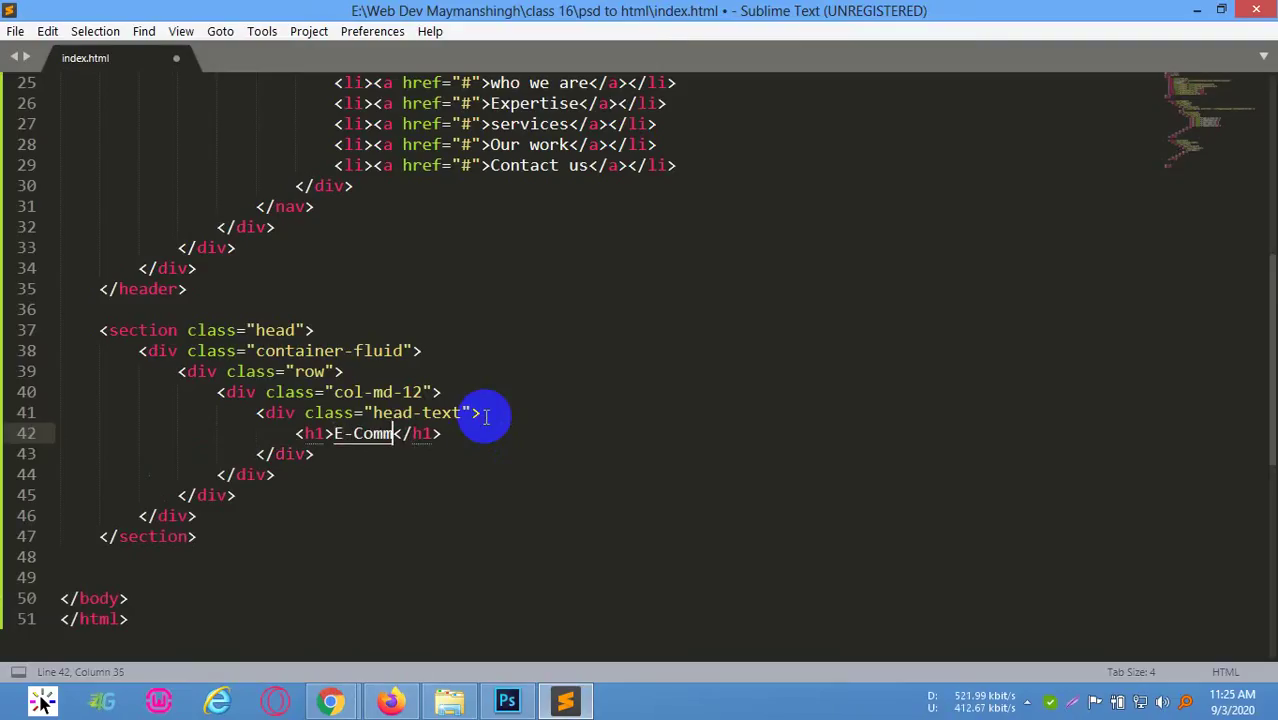
type("erce")
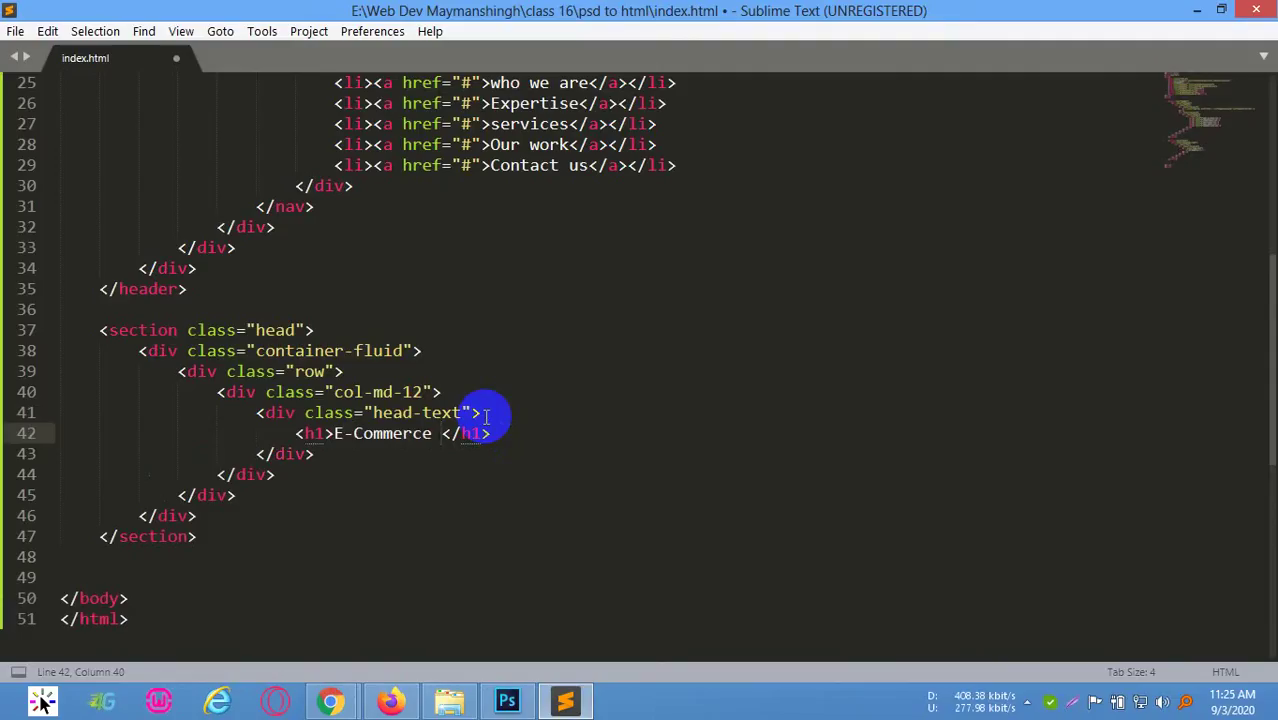
type(" Sr")
type("tra")
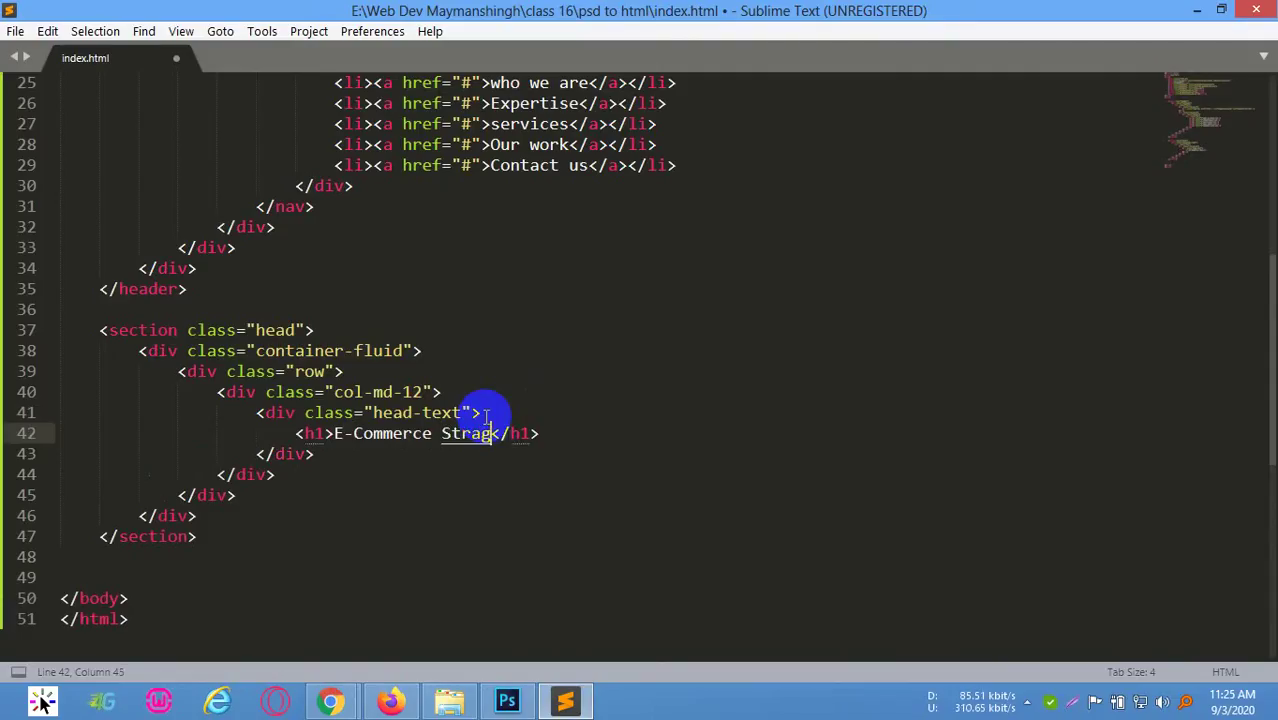
type("tegy")
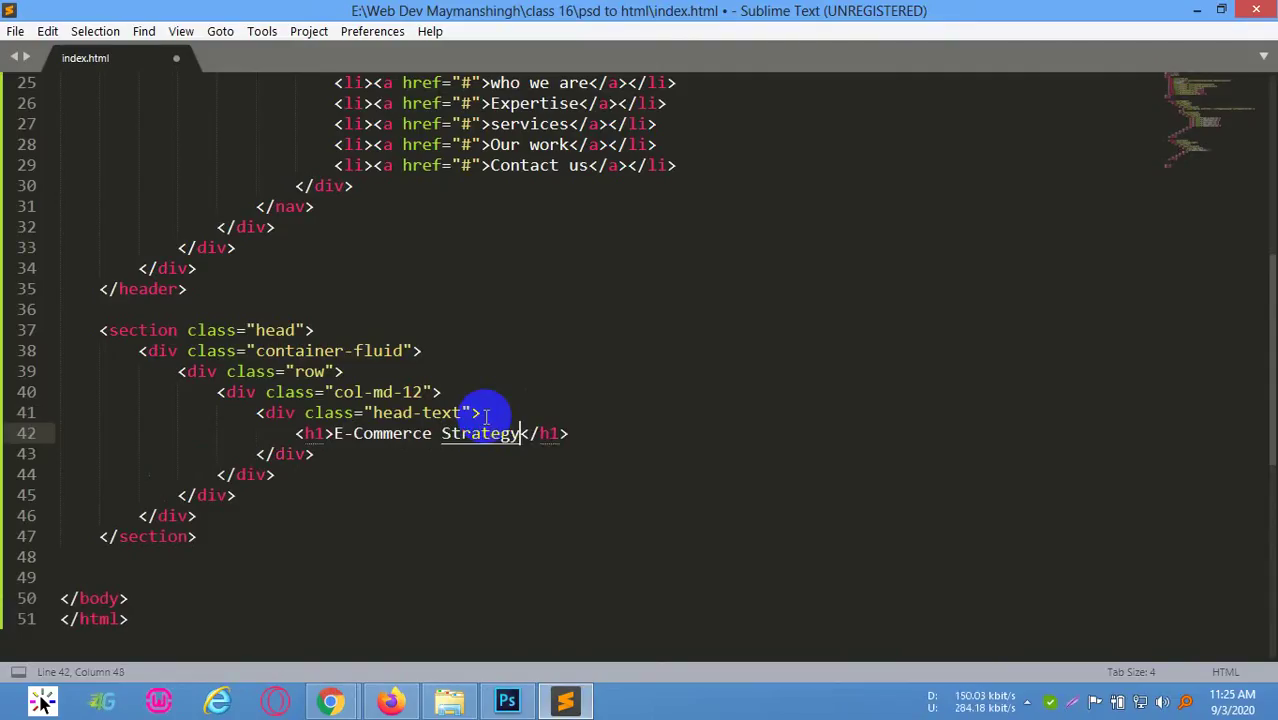
key("ctrl+s")
left_click(540, 433)
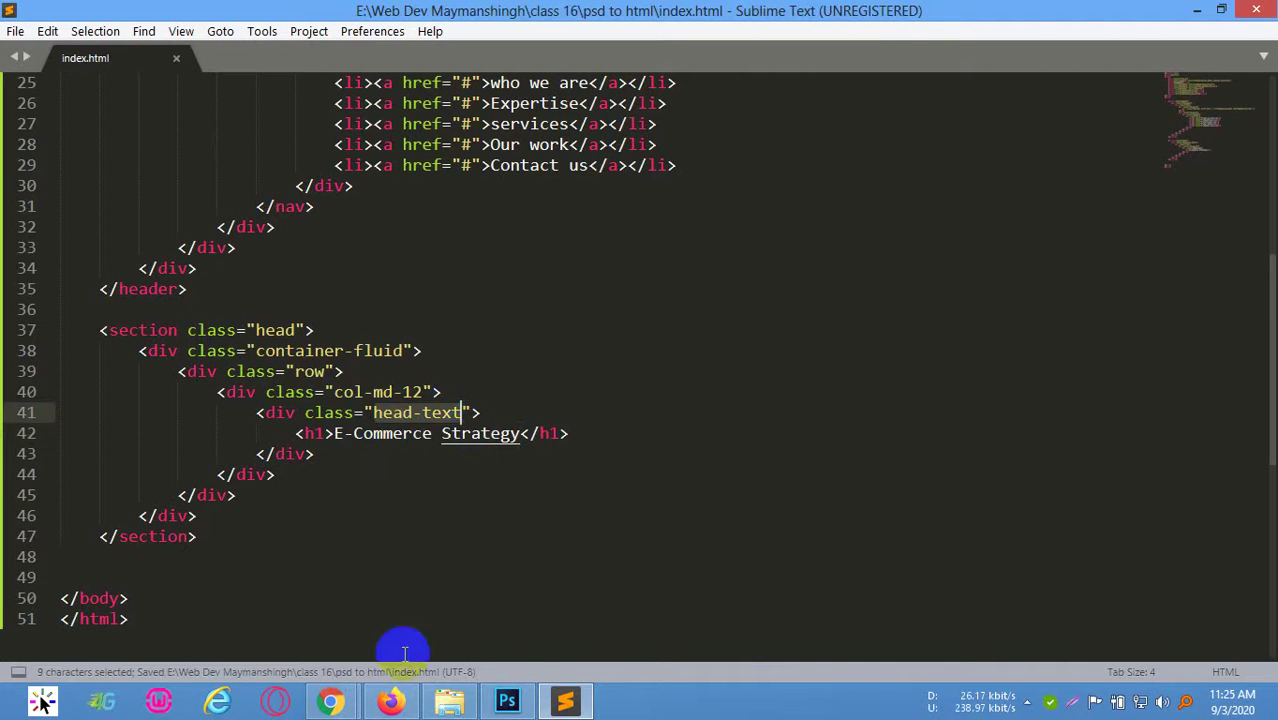
Switch to Chrome and close the popper.min.js page
left_click(272, 559)
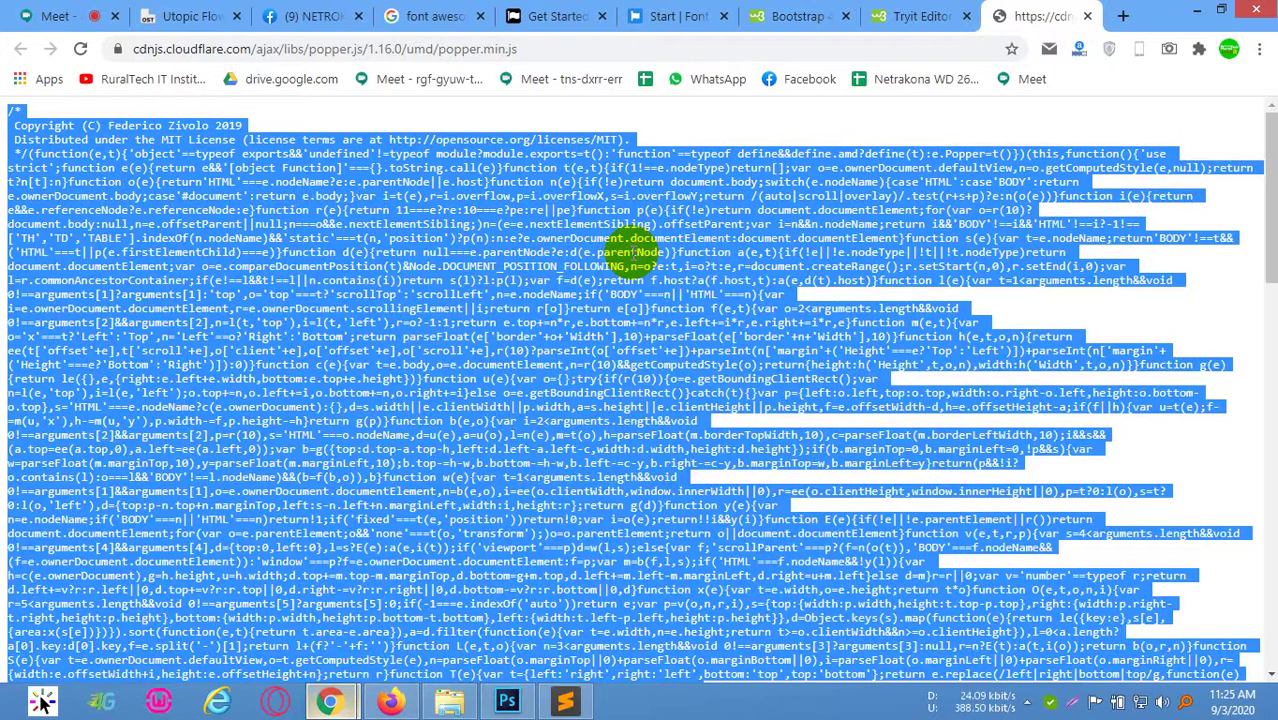
left_click(1089, 20)
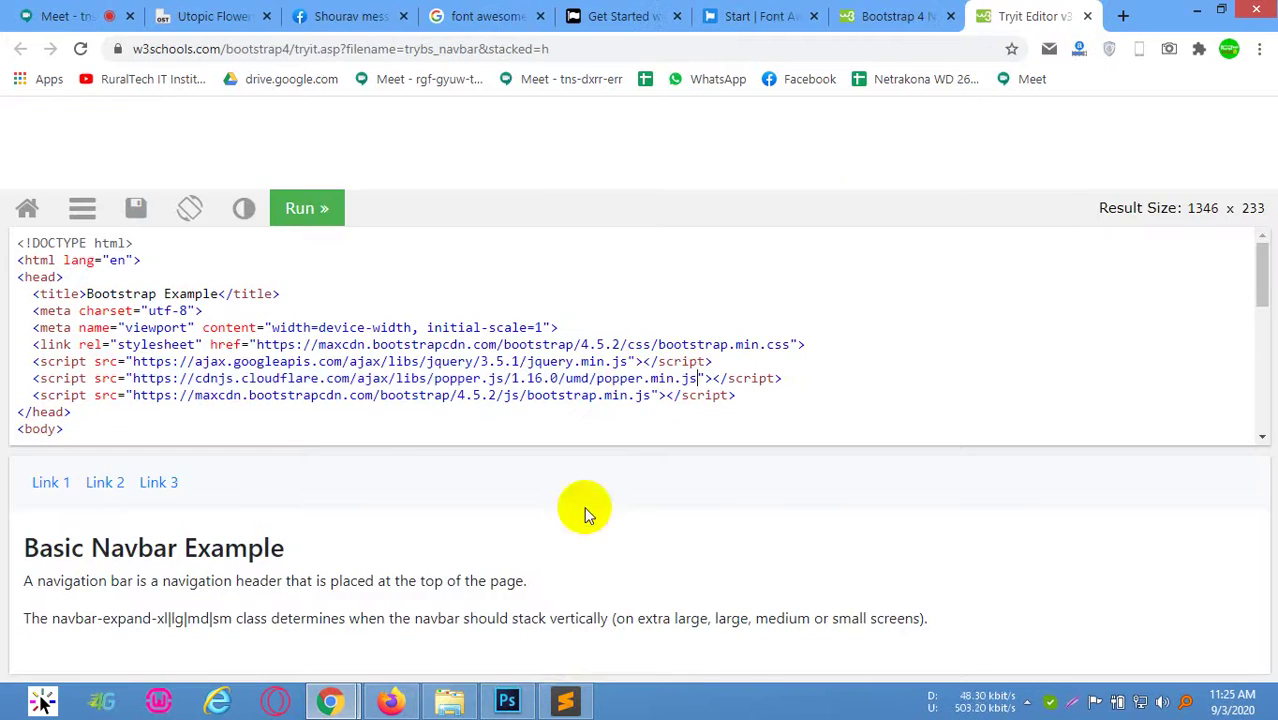
Switch to Photoshop and try to select the banner paragraph starting "We assists businesses" for copying
left_click(510, 699)
scroll(166, 348, "down", 1)
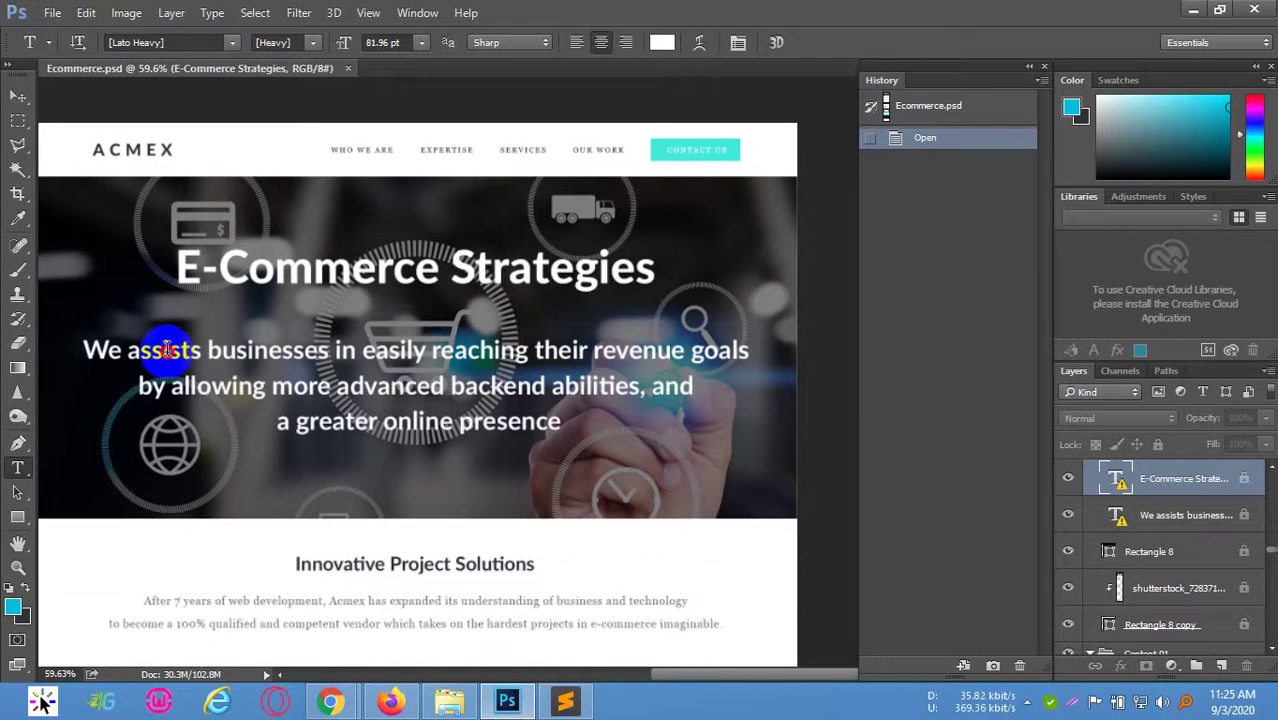
left_click(166, 348)
key("Return")
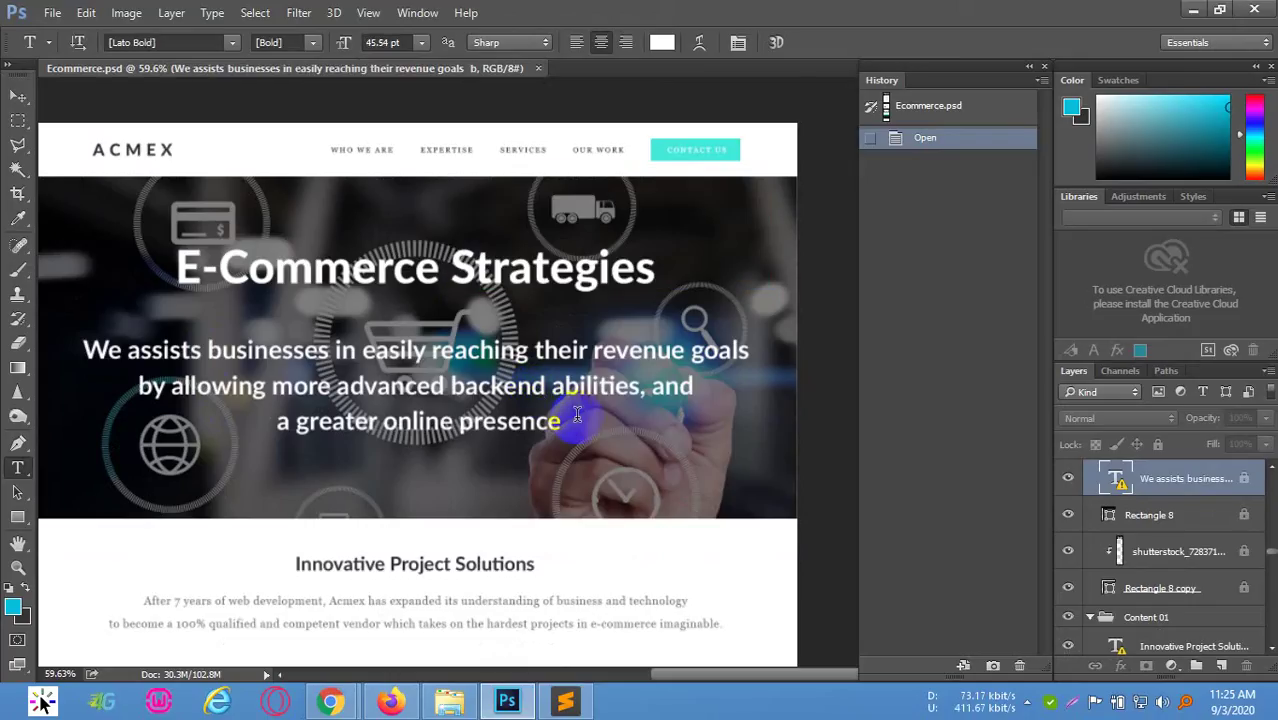
left_click_drag(561, 421, 87, 349)
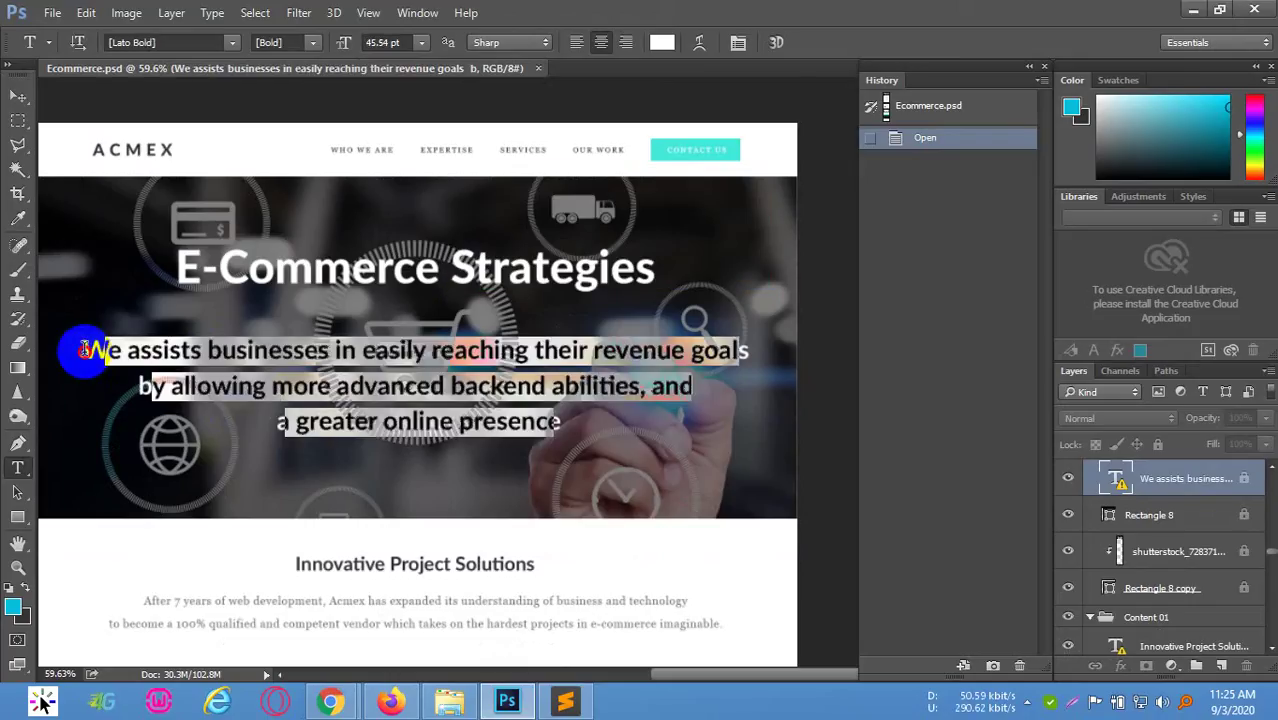
left_click(98, 360)
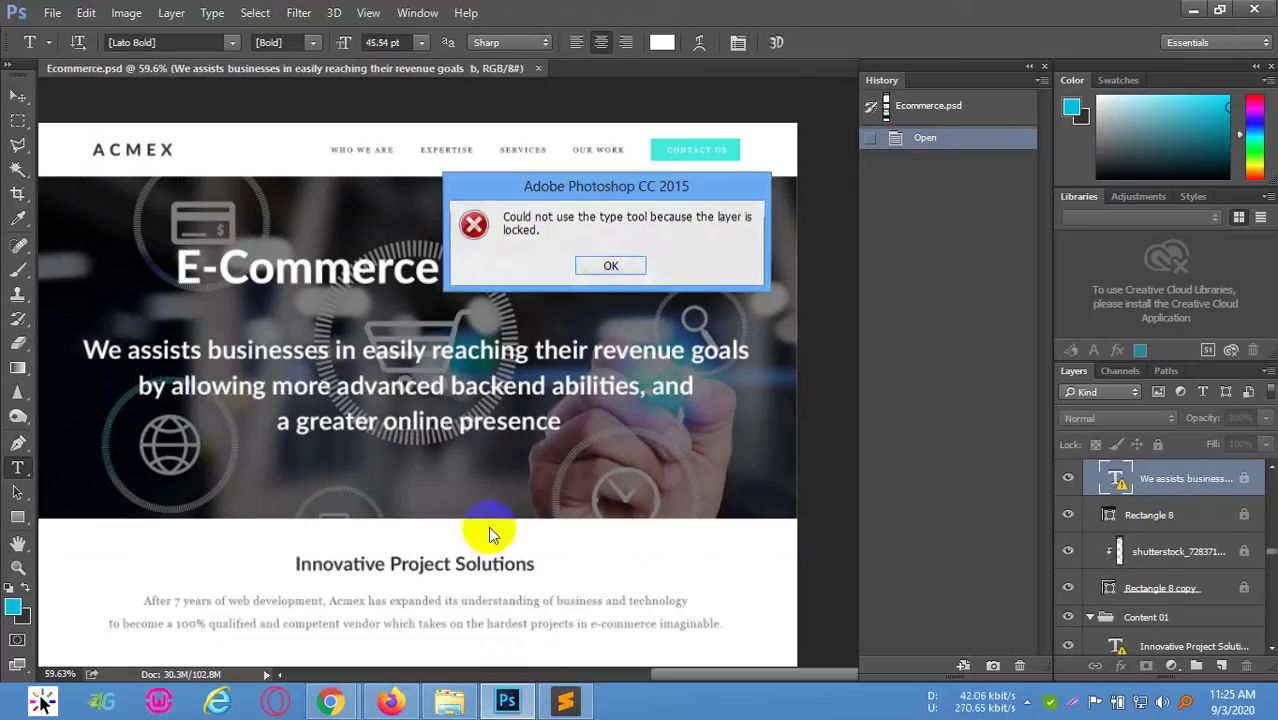
left_click(610, 268)
In Sublime Text, expand p>lorem below the h1 to add a placeholder paragraph, and save index.html
left_click(565, 700)
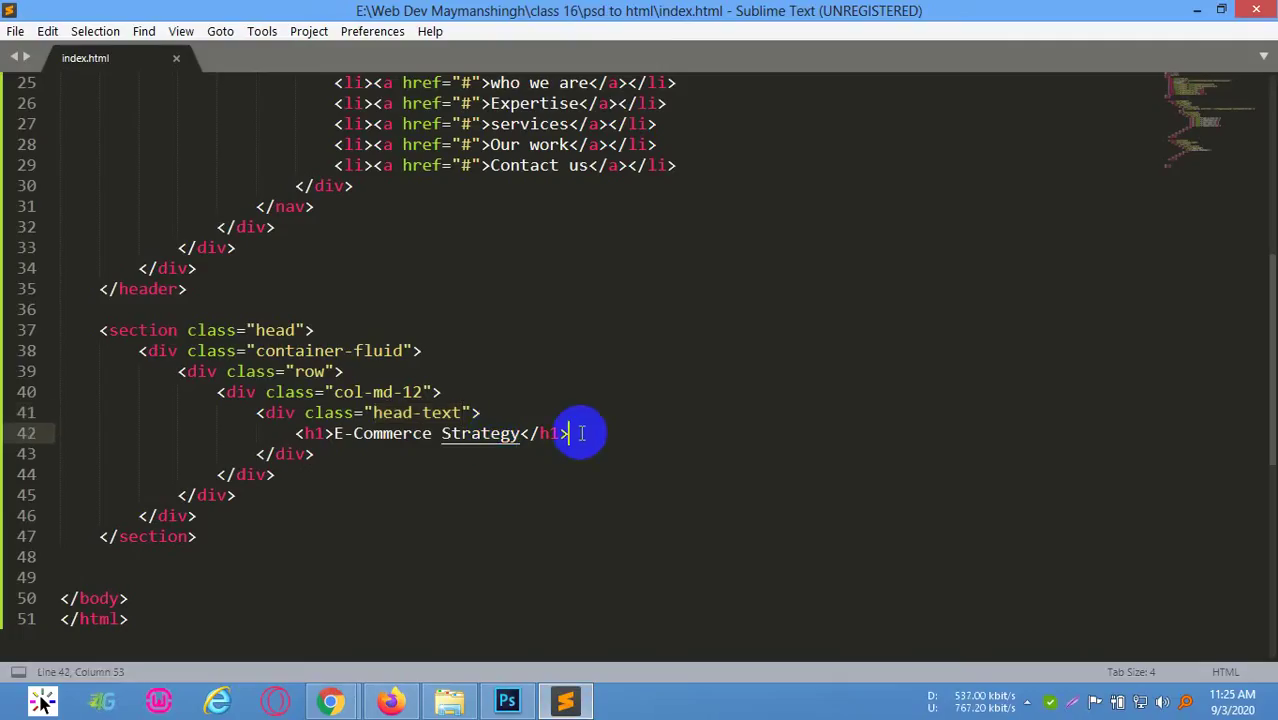
key("Return")
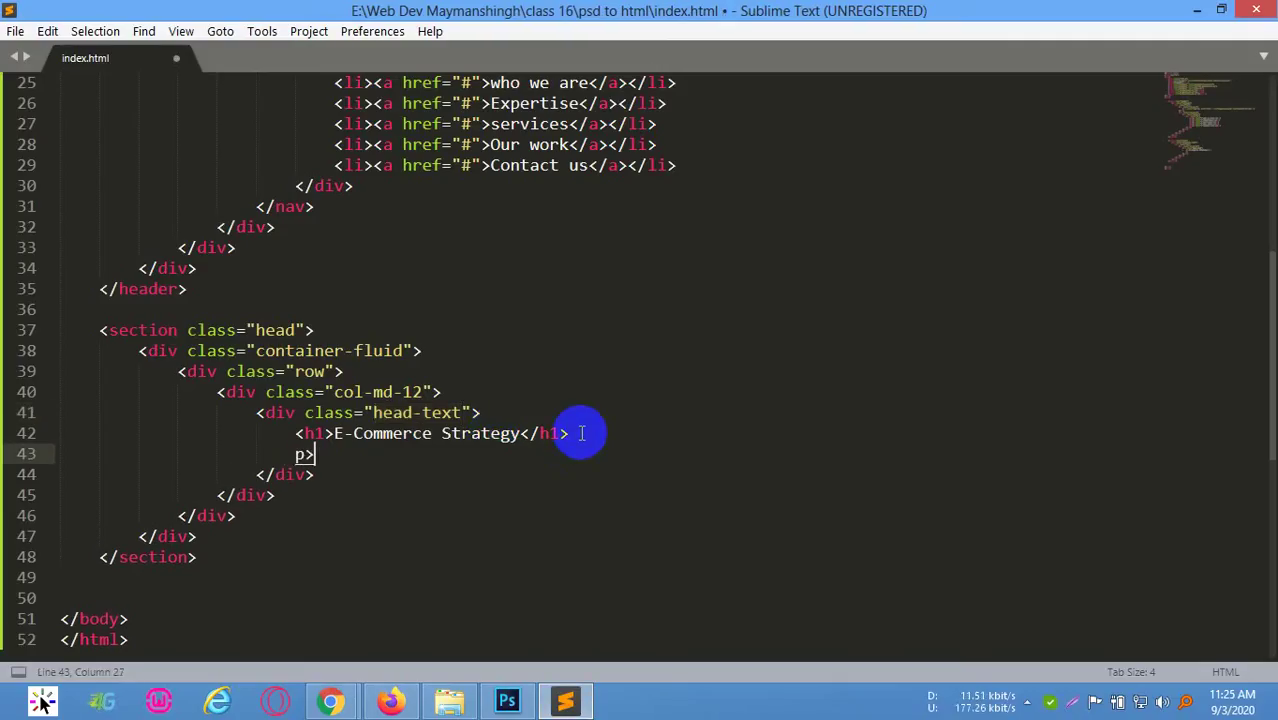
type("p>lore")
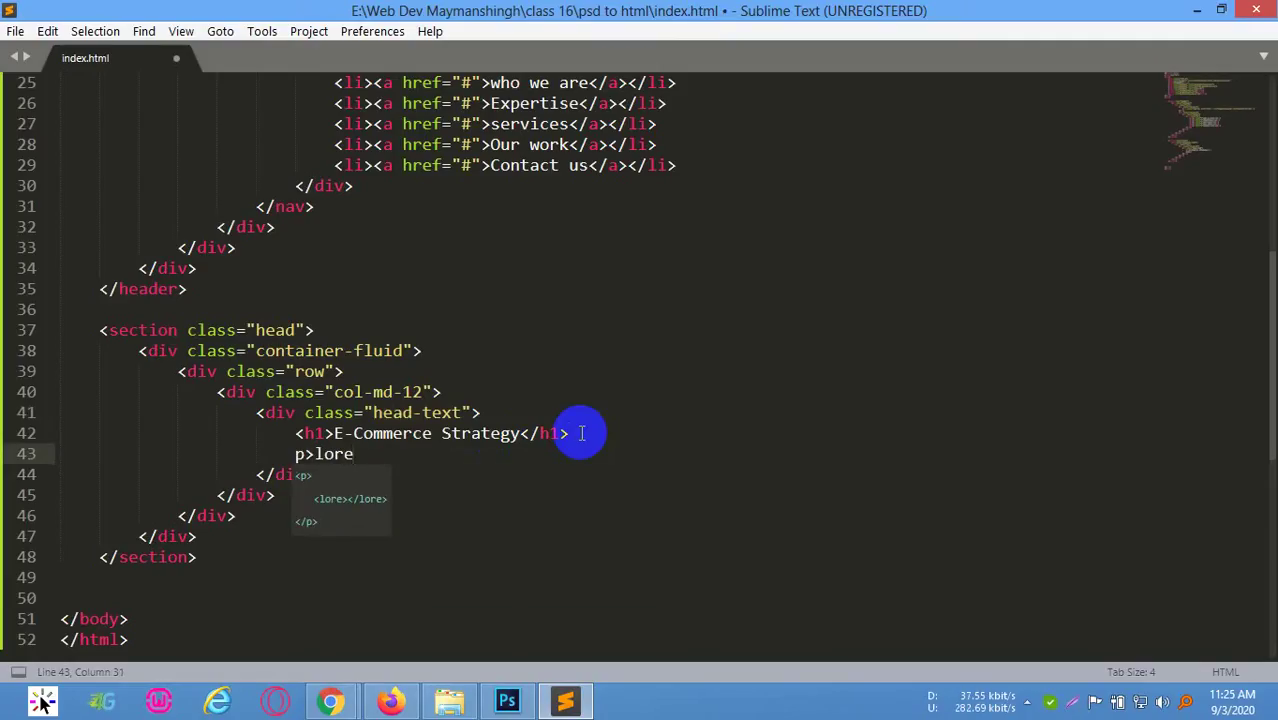
type("m")
key("Tab")
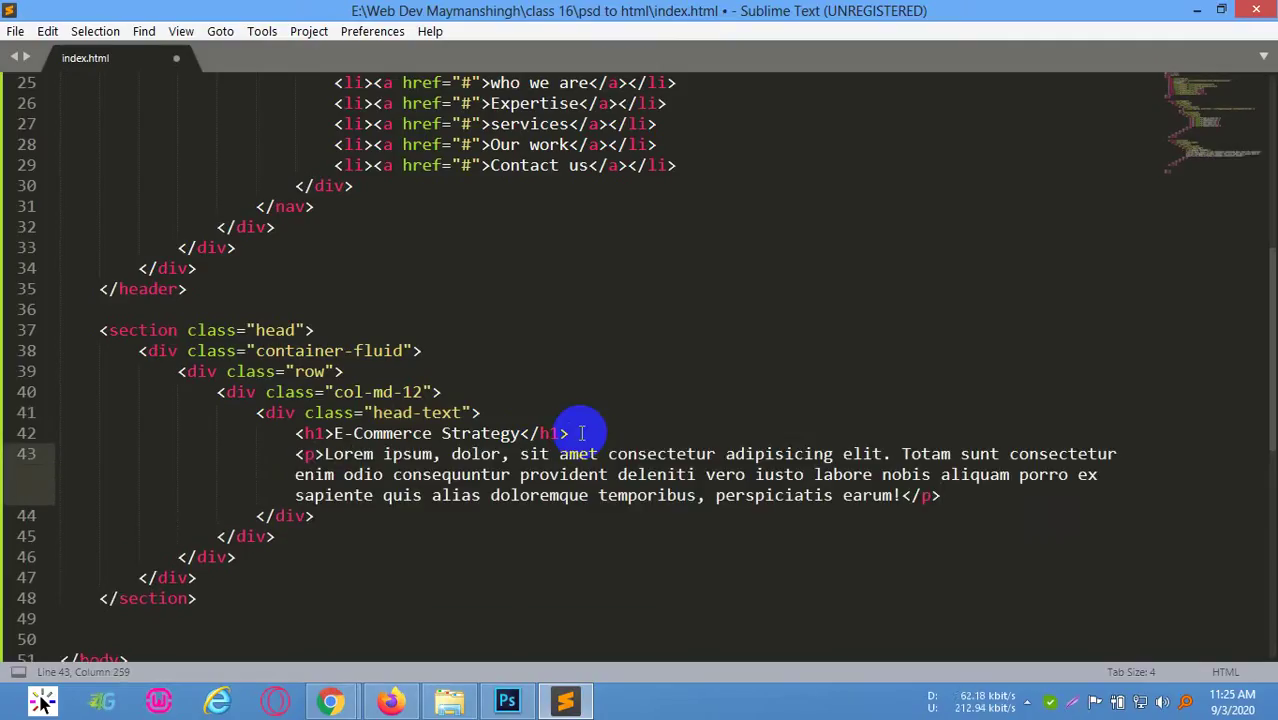
scroll(590, 440, "down", 2)
key("ctrl+s")
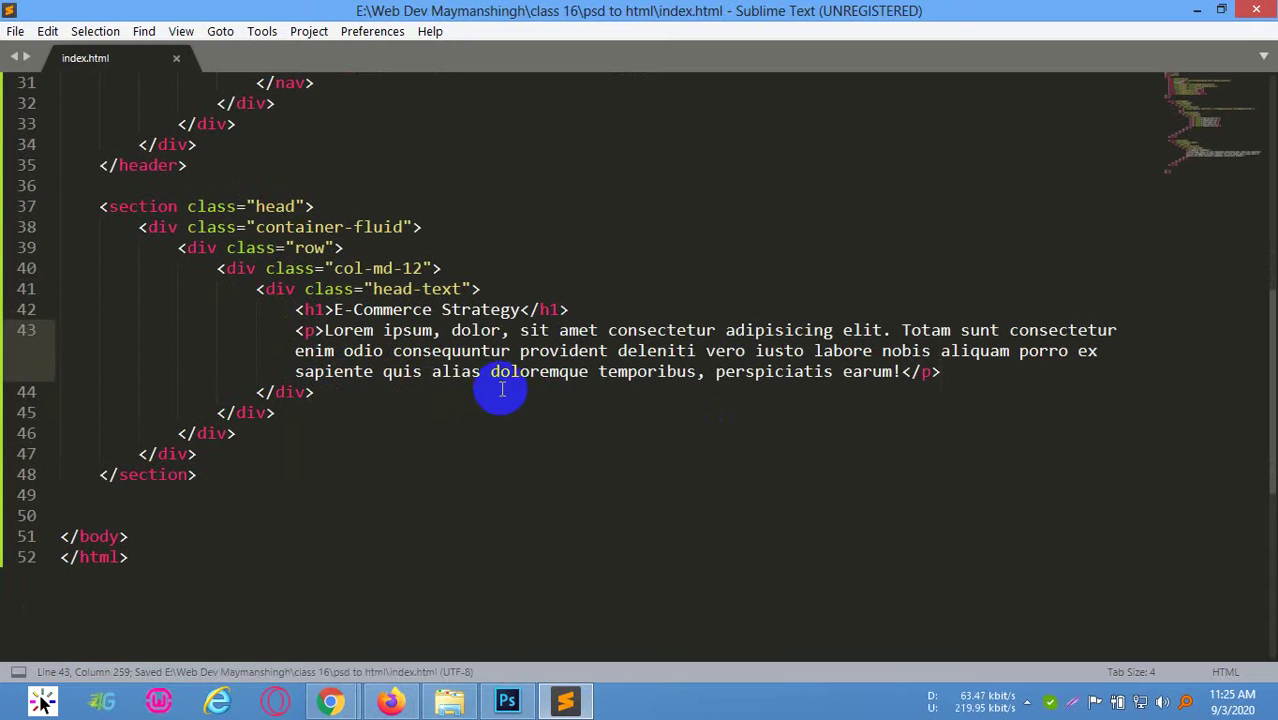
Compare the width and layout of the banner text in the Photoshop design with the head section markup in Sublime Text
left_click(344, 312)
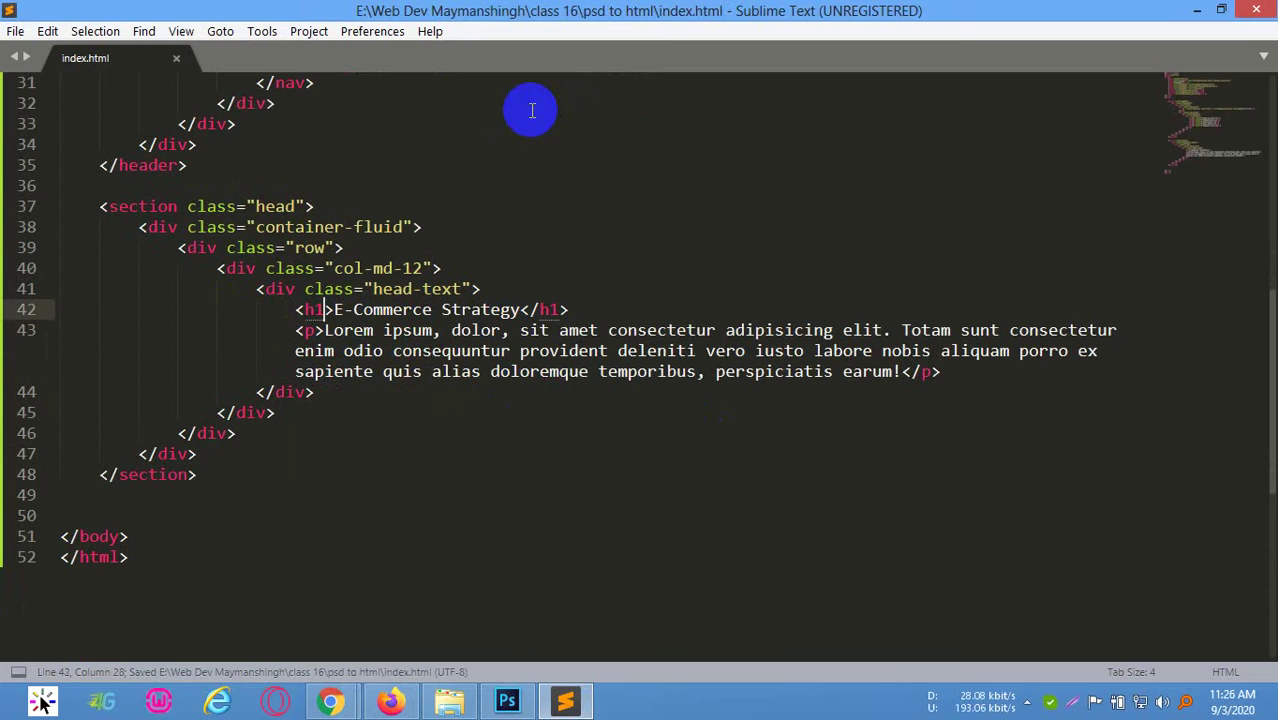
left_click(507, 703)
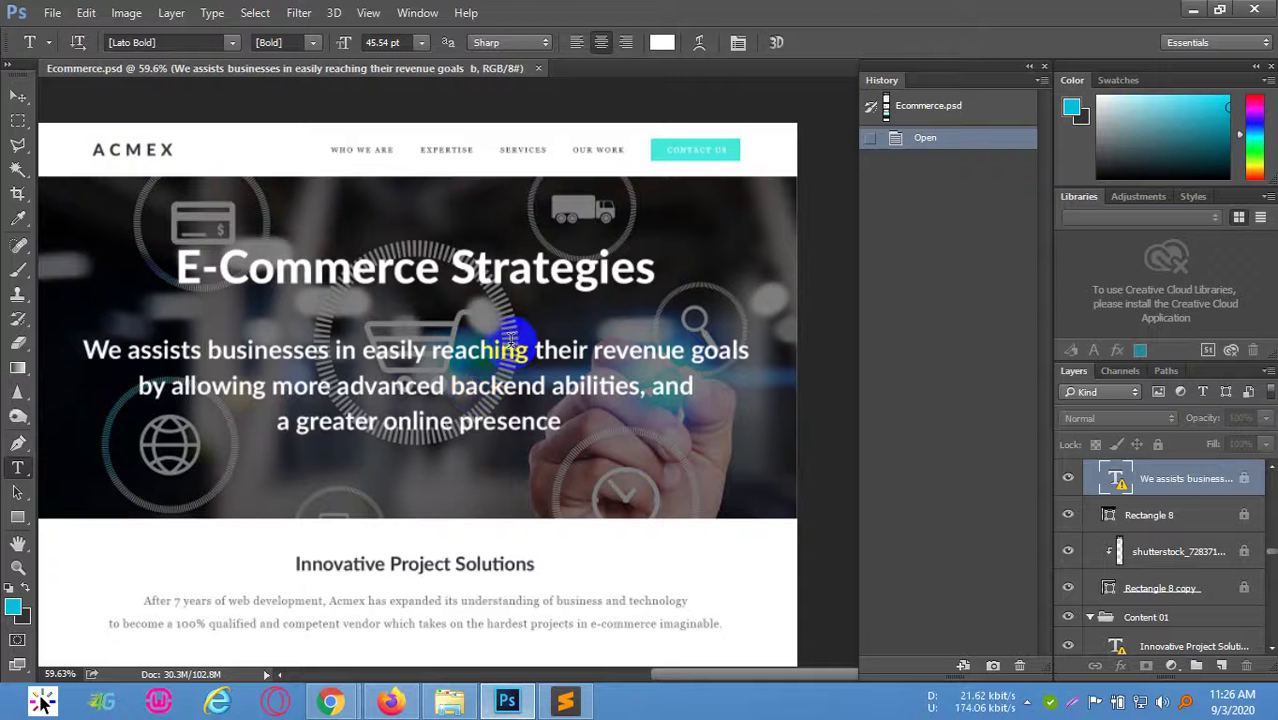
left_click(564, 703)
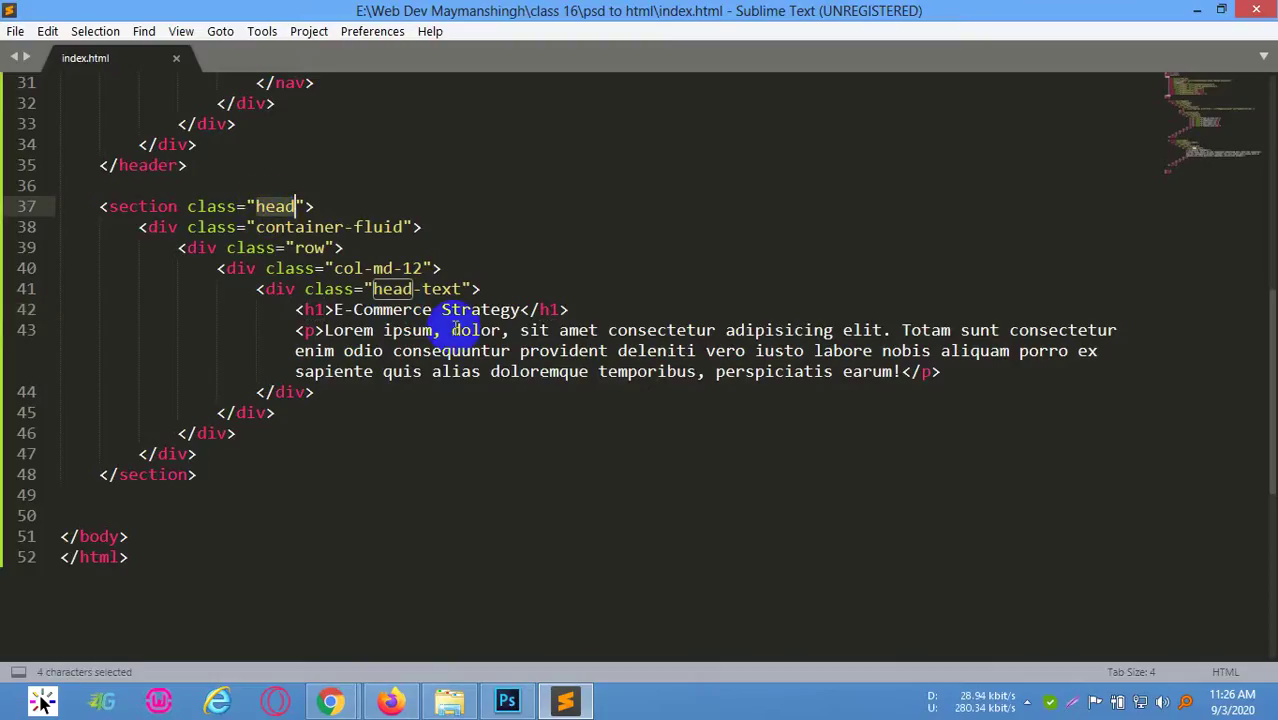
left_click(507, 705)
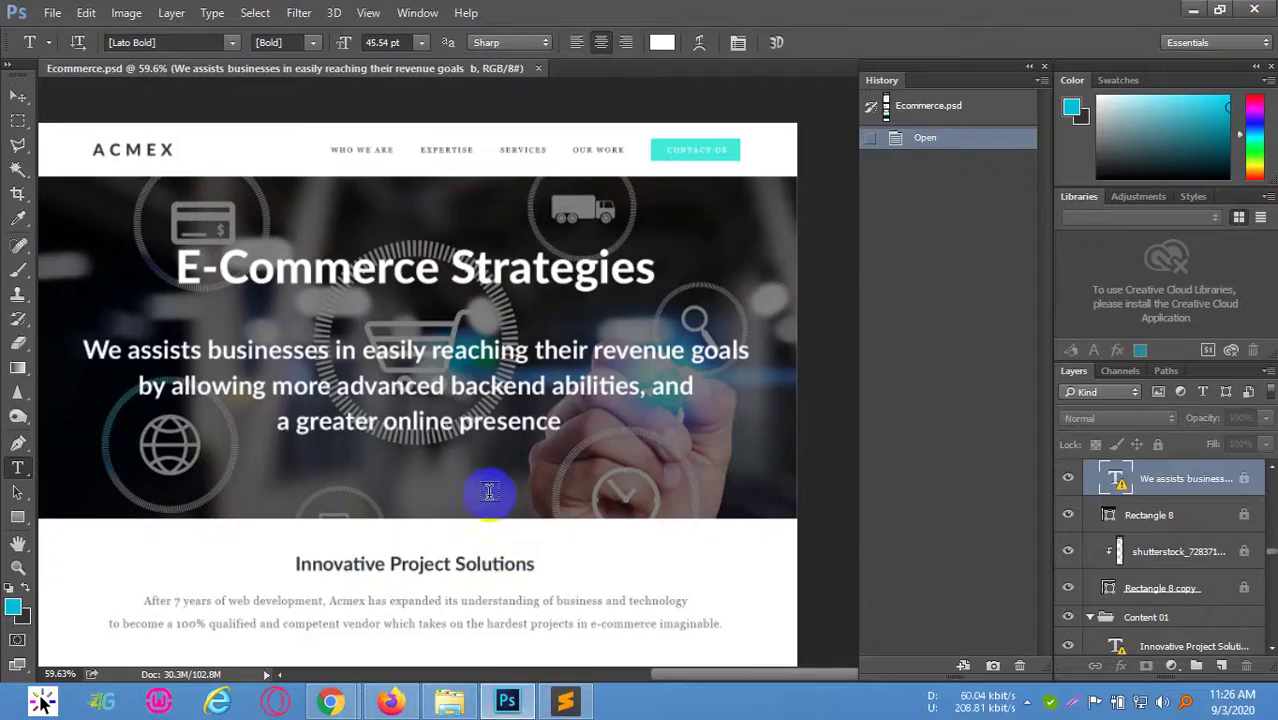
scroll(489, 491, "down", 1)
scroll(365, 540, "down", 1)
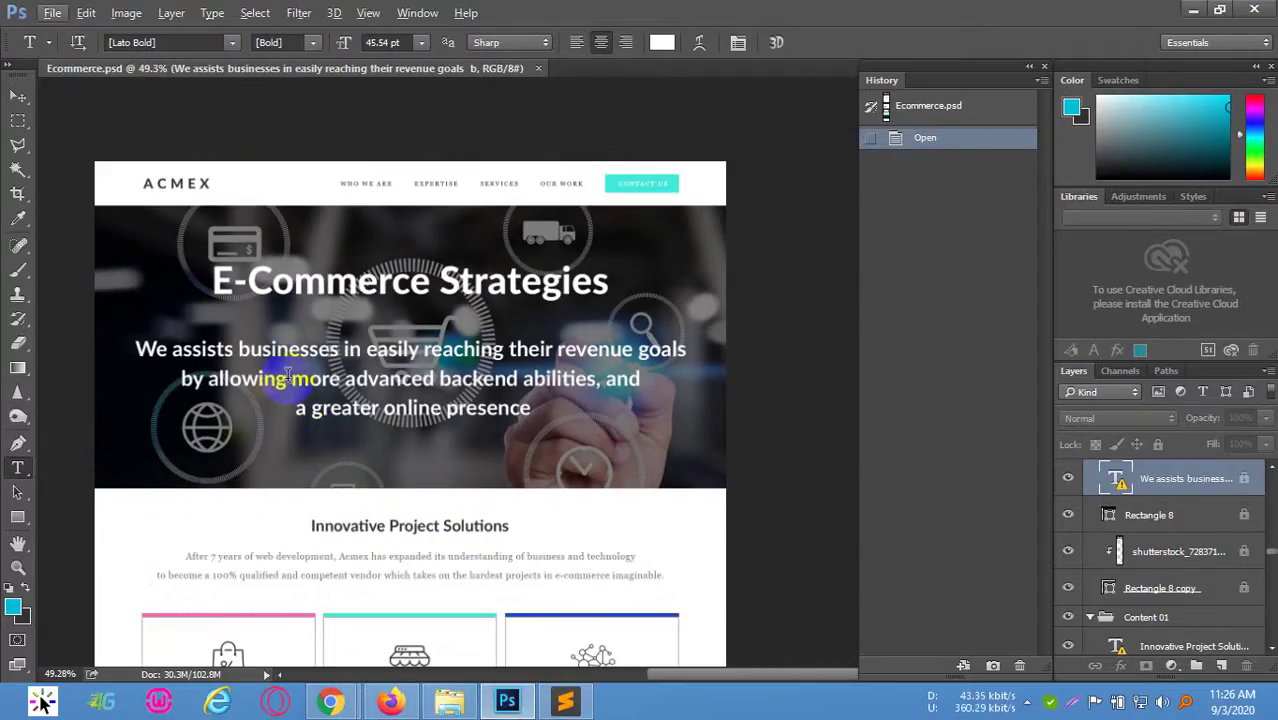
In Sublime Text, change the head section's container-fluid class to container, save index.html, and select the head-text div block
left_click(580, 703)
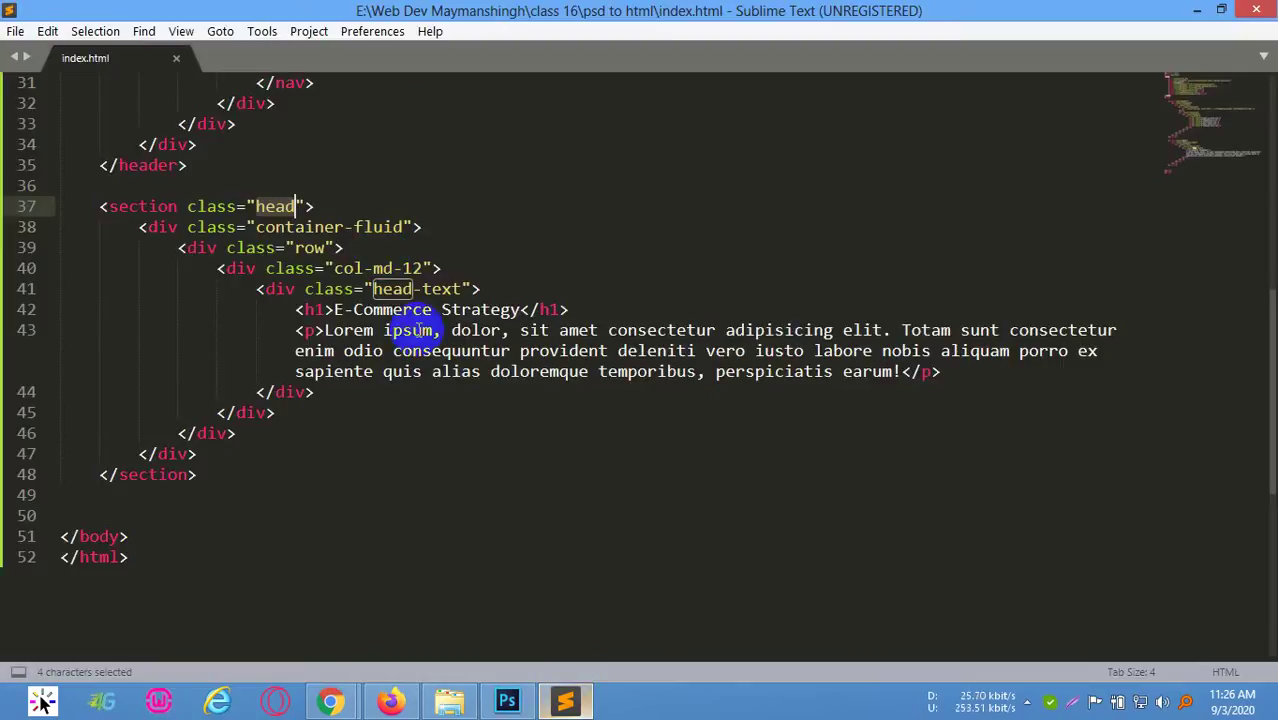
double_click(378, 228)
key("BackSpace")
key("BackSpace")
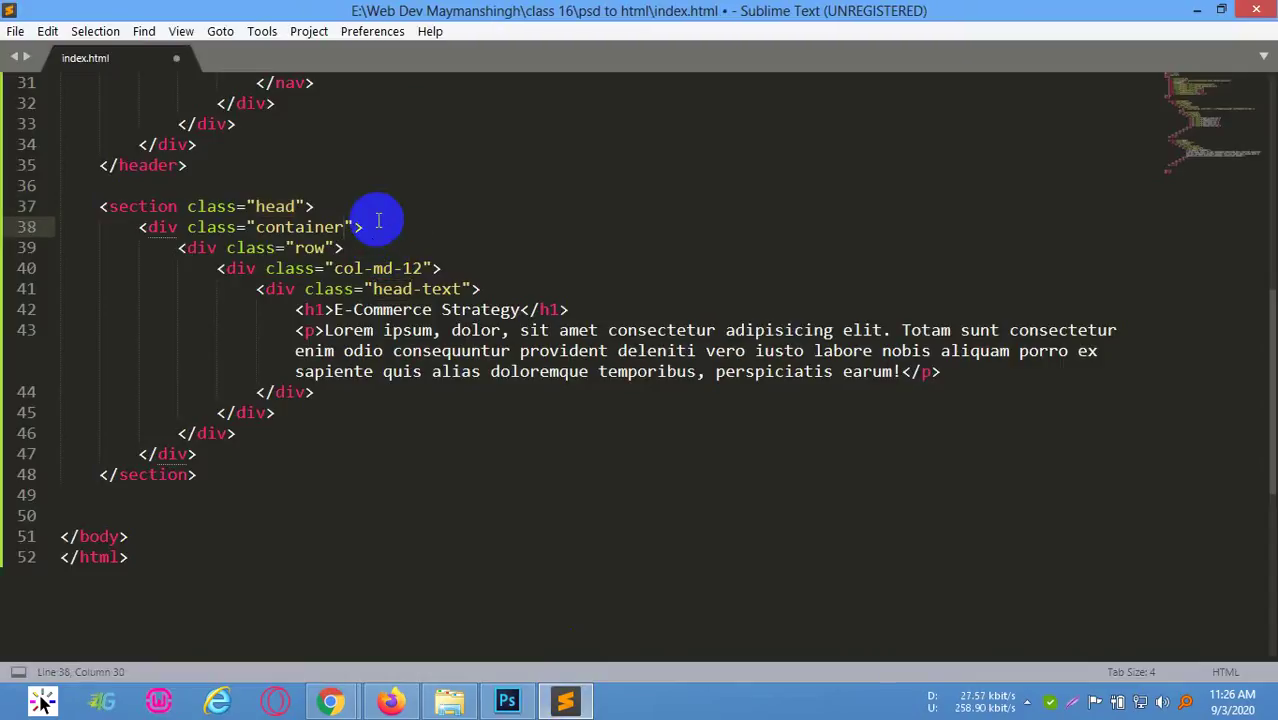
key("ctrl+s")
left_click_drag(257, 290, 315, 392)
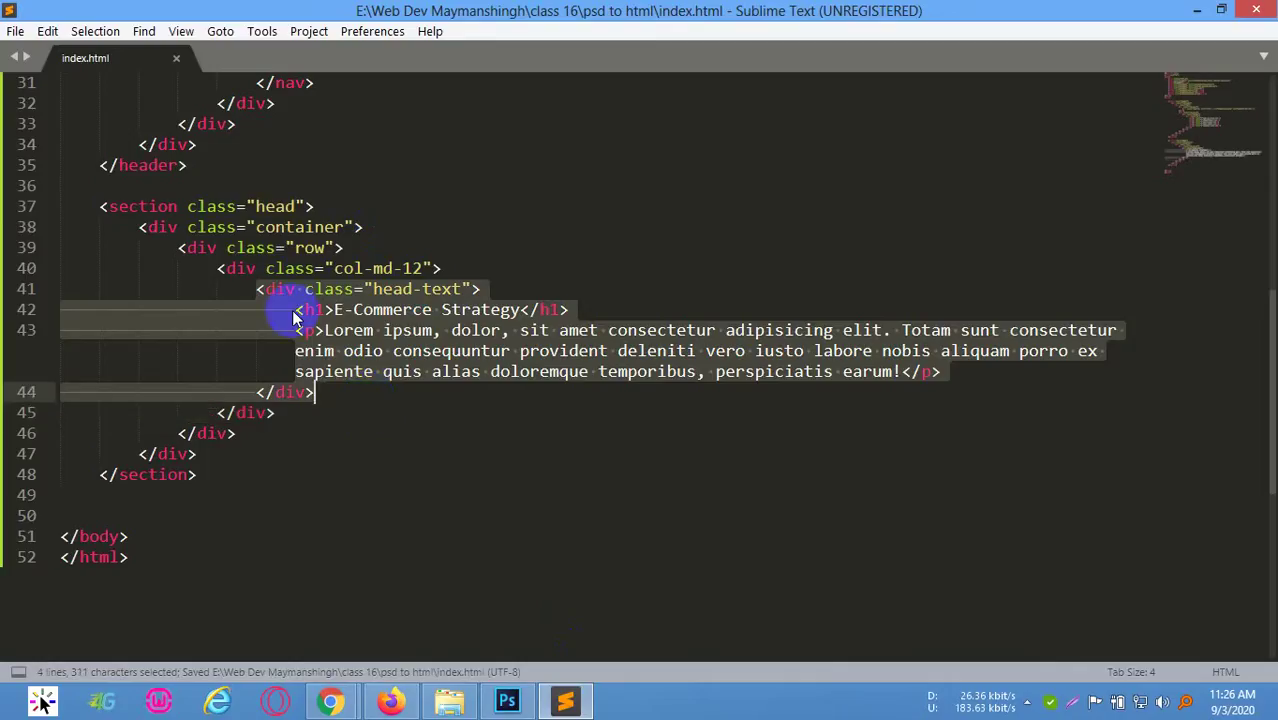
Switch to Photoshop and review the Ecommerce.psd sections from the banner down to Commerce Through Mobile Devices
left_click(309, 205)
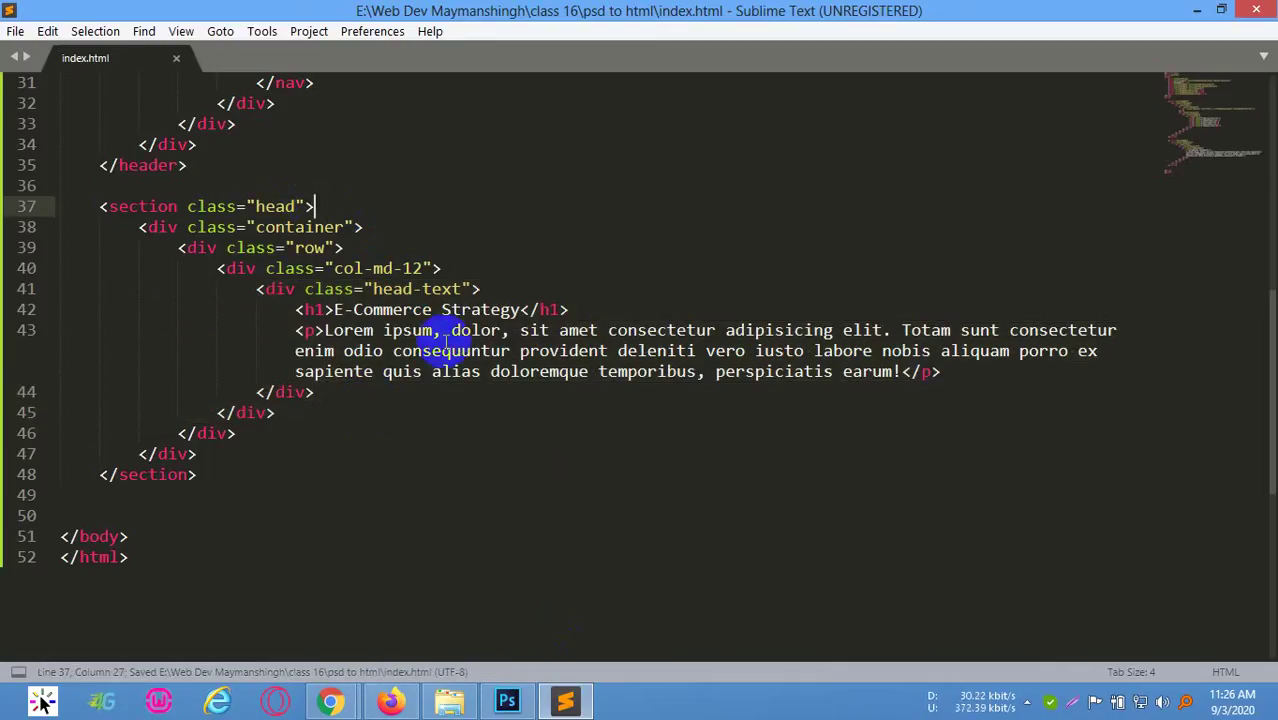
left_click(510, 700)
scroll(499, 600, "down", 3)
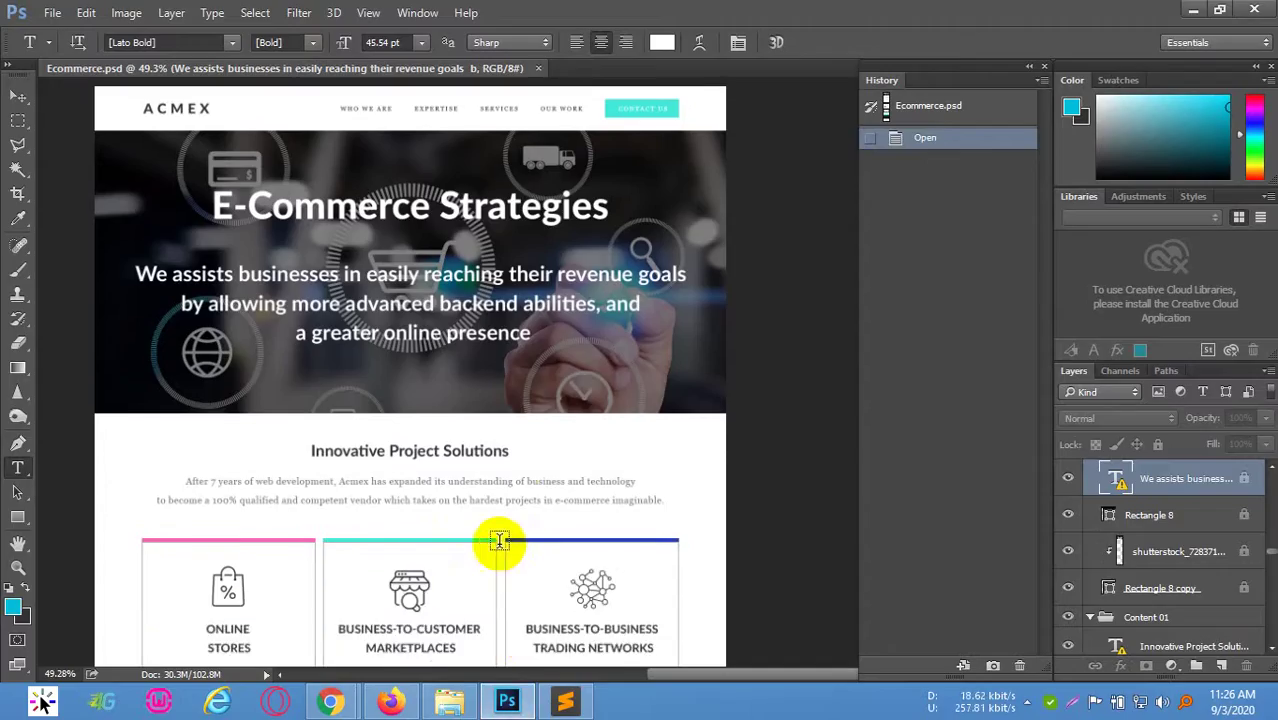
scroll(550, 380, "down", 1)
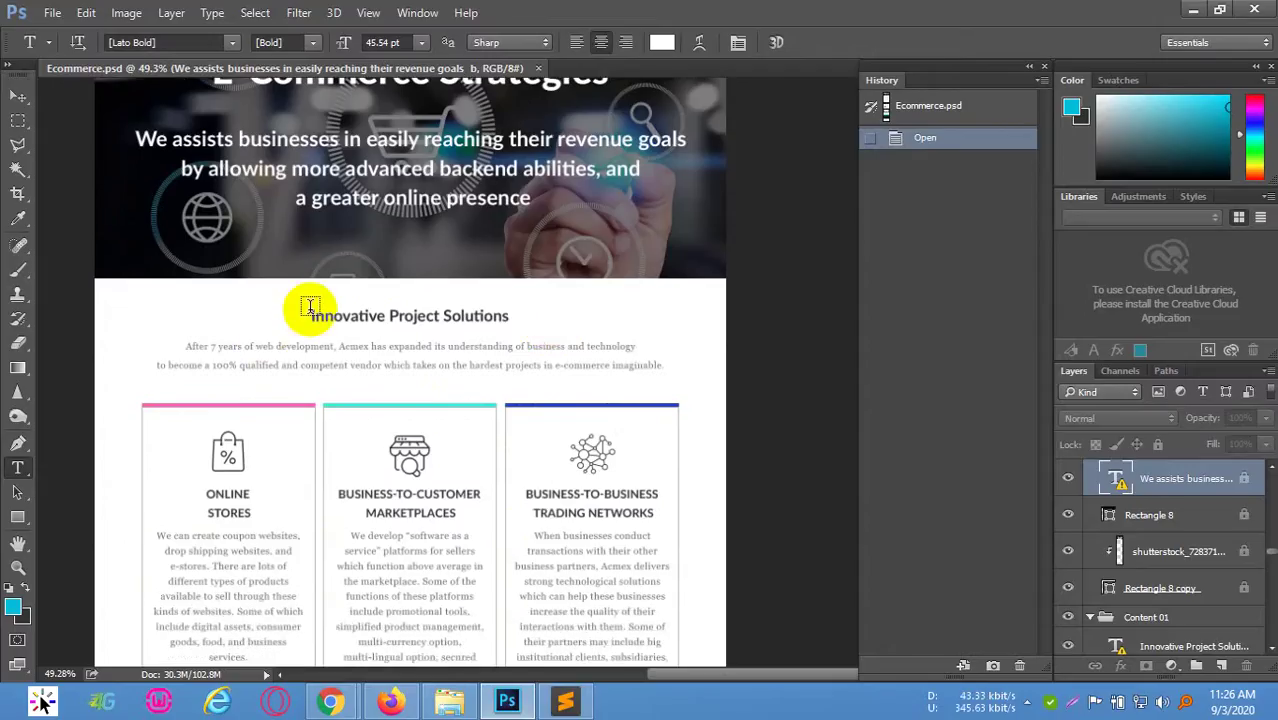
scroll(247, 500, "down", 1)
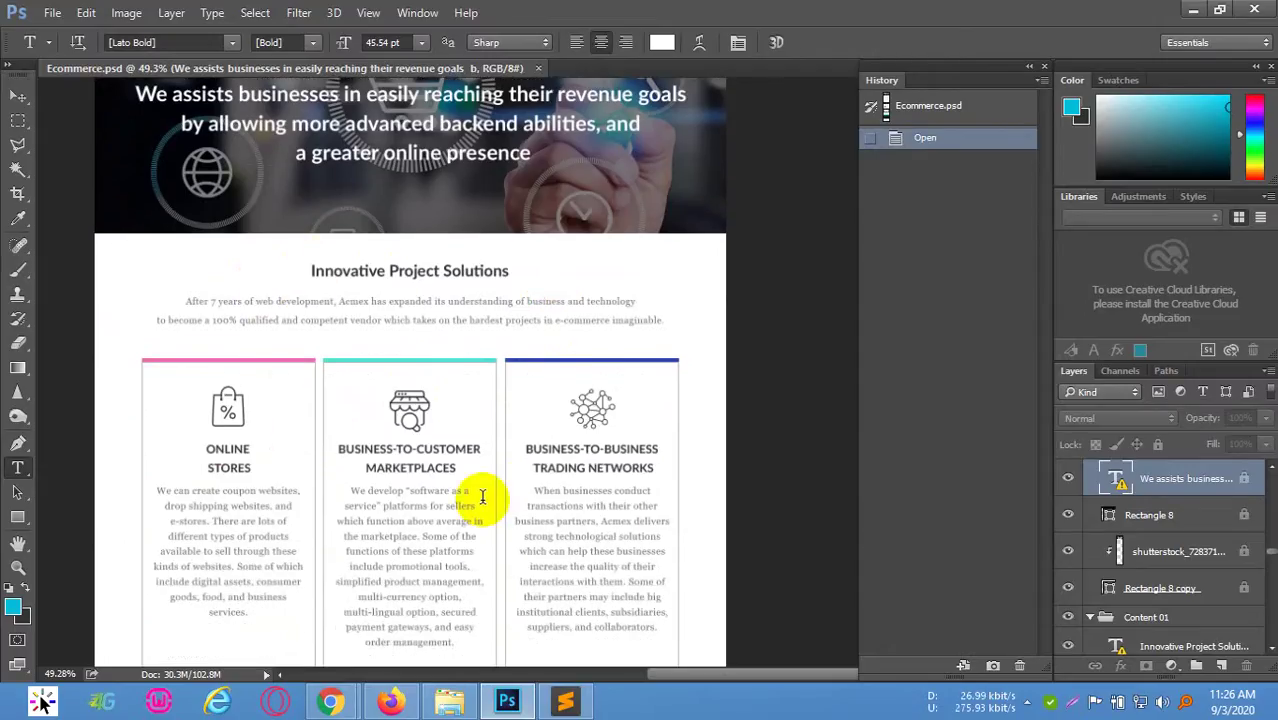
scroll(681, 517, "down", 10)
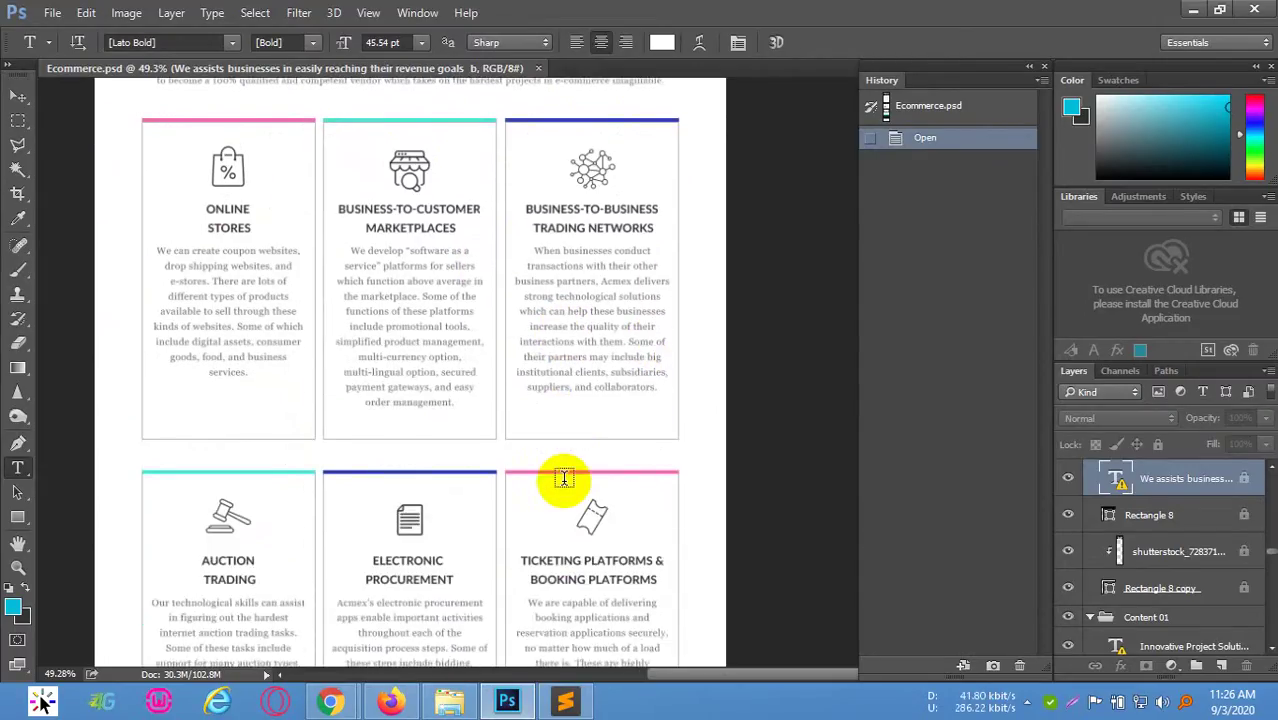
scroll(564, 474, "down", 13)
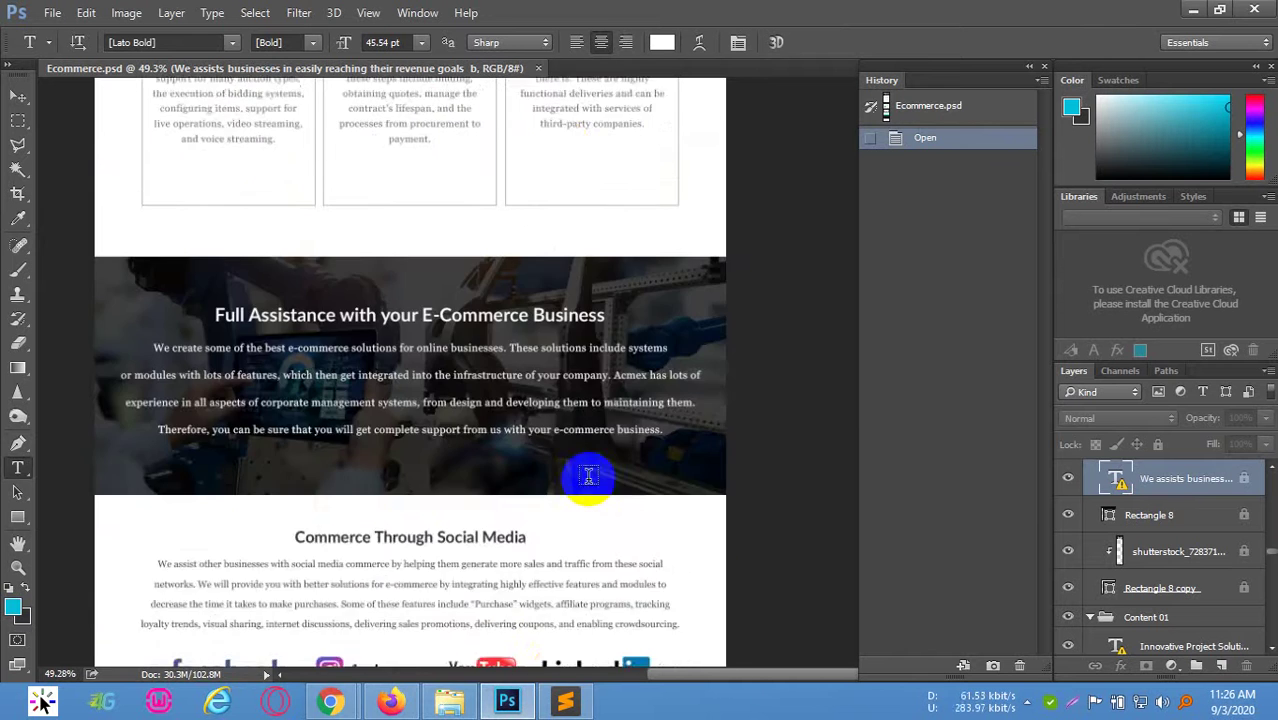
scroll(761, 490, "down", 2)
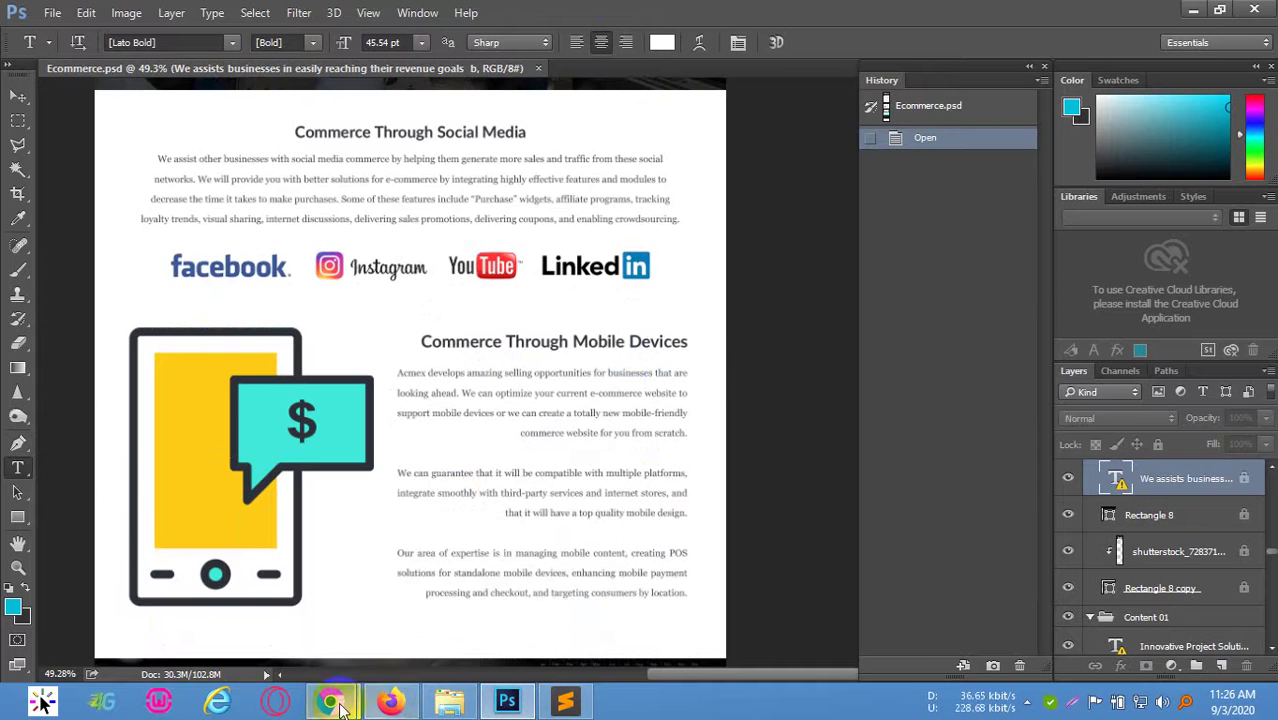
Switch to Chrome and open the drive.google.com bookmark in a new tab
mouse_move(340, 706)
left_click(268, 642)
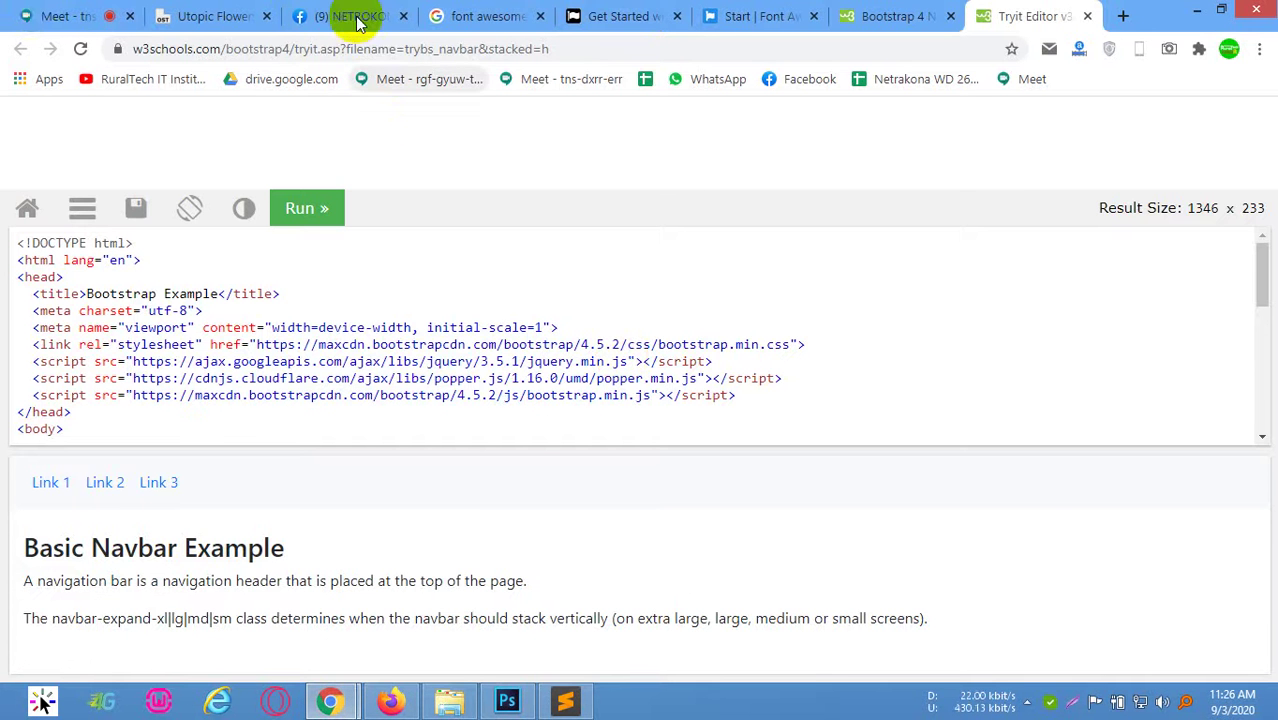
left_click(35, 14)
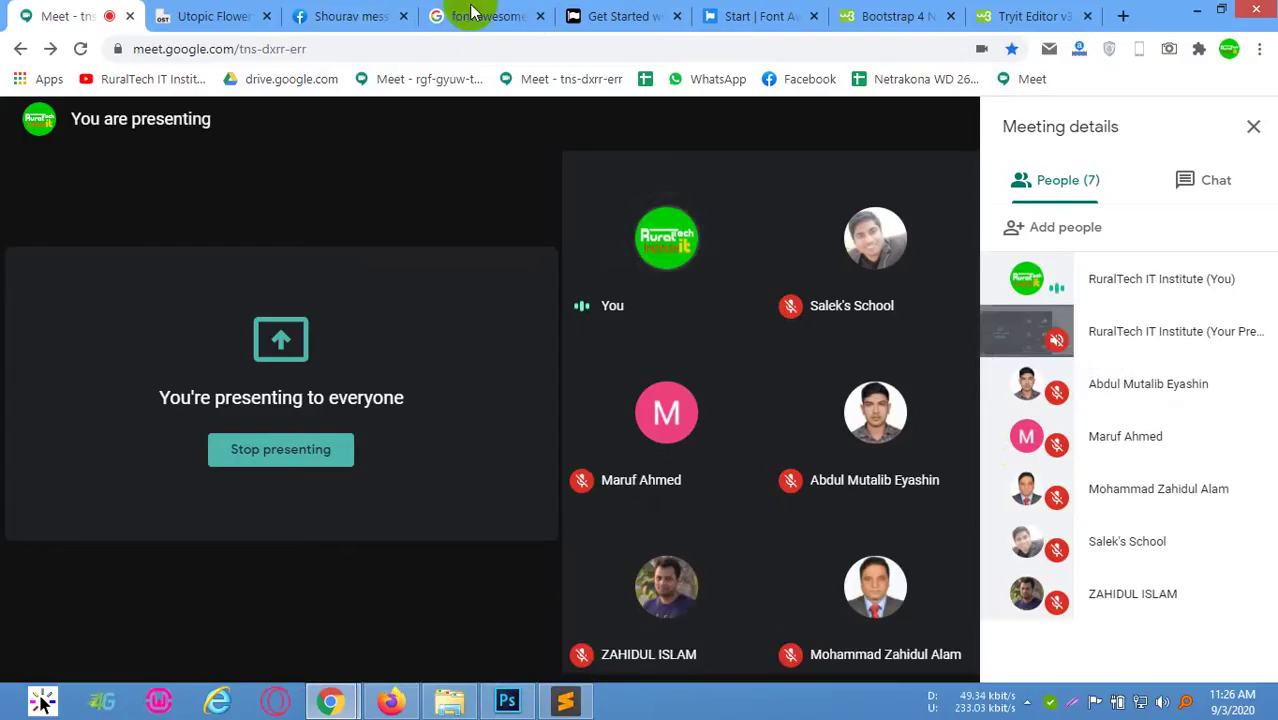
left_click(271, 80)
mouse_move(271, 80)
left_mouse_down()
mouse_move(281, 6)
mouse_move(295, 12)
left_mouse_up()
left_click(312, 6)
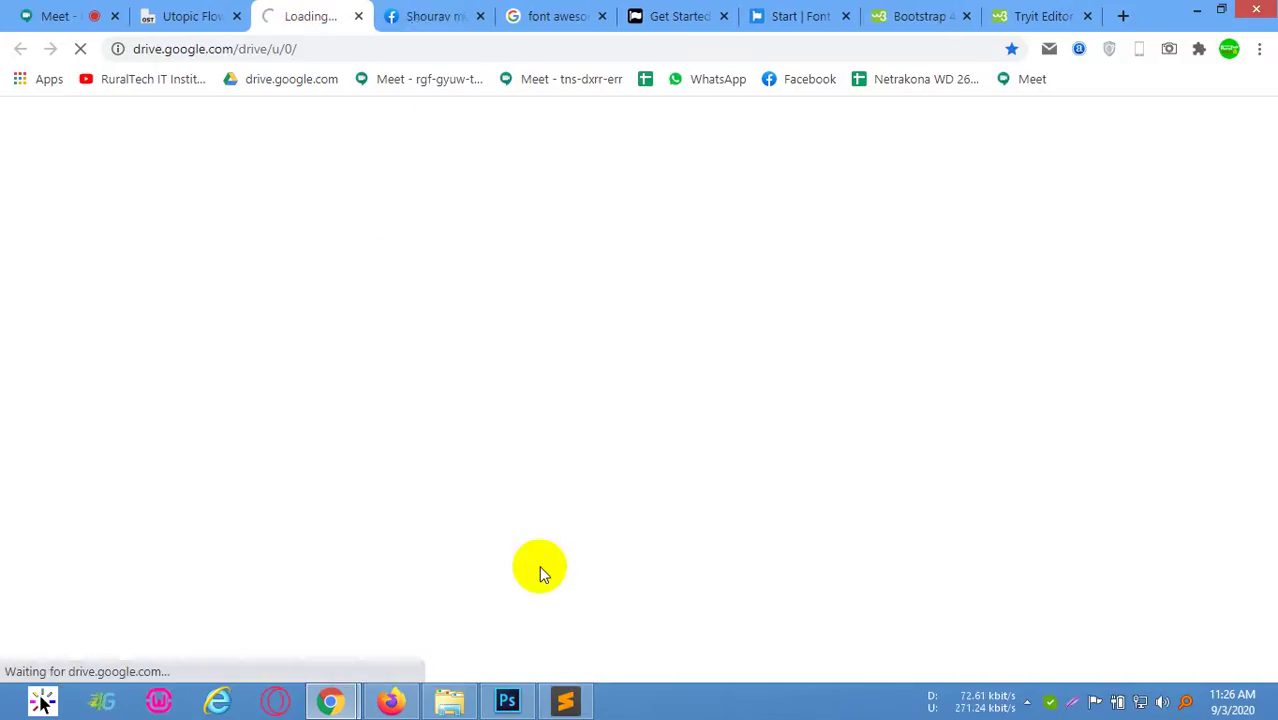
Switch to Photoshop and look over the Ecommerce.psd layout from the lower sections back up to the banner
left_click(507, 700)
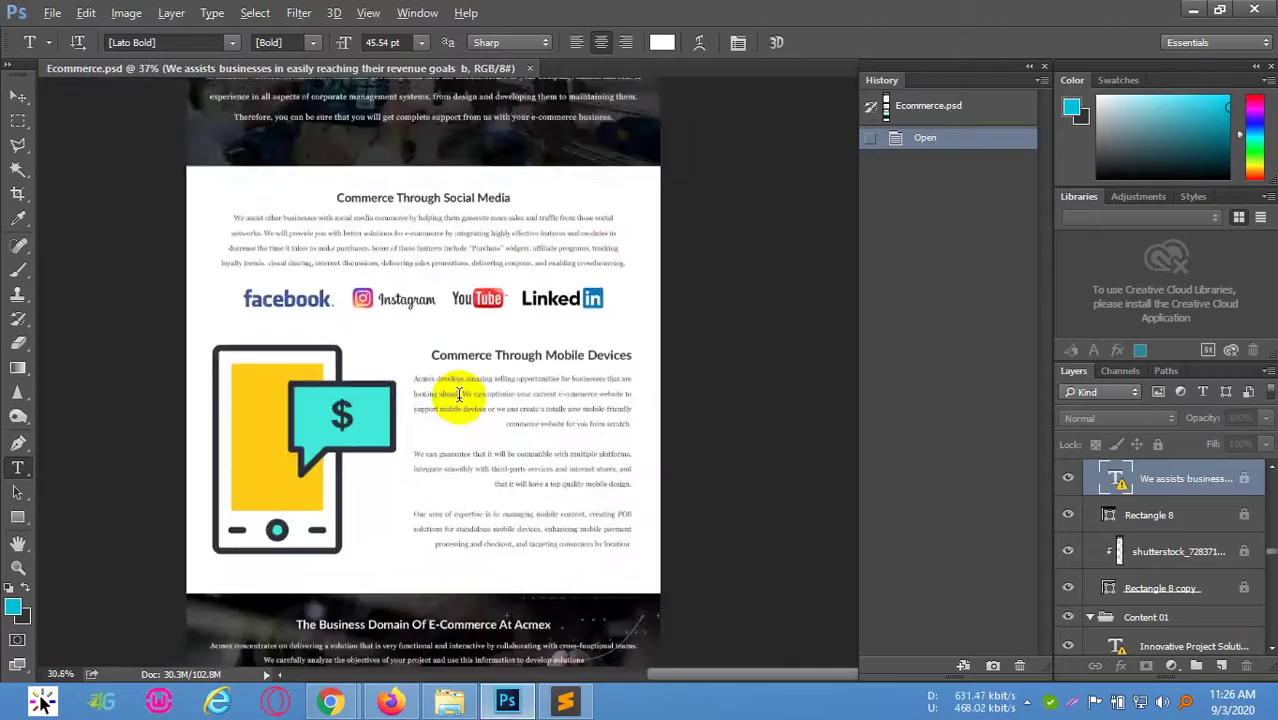
scroll(459, 394, "down", 2)
scroll(456, 322, "up", 5)
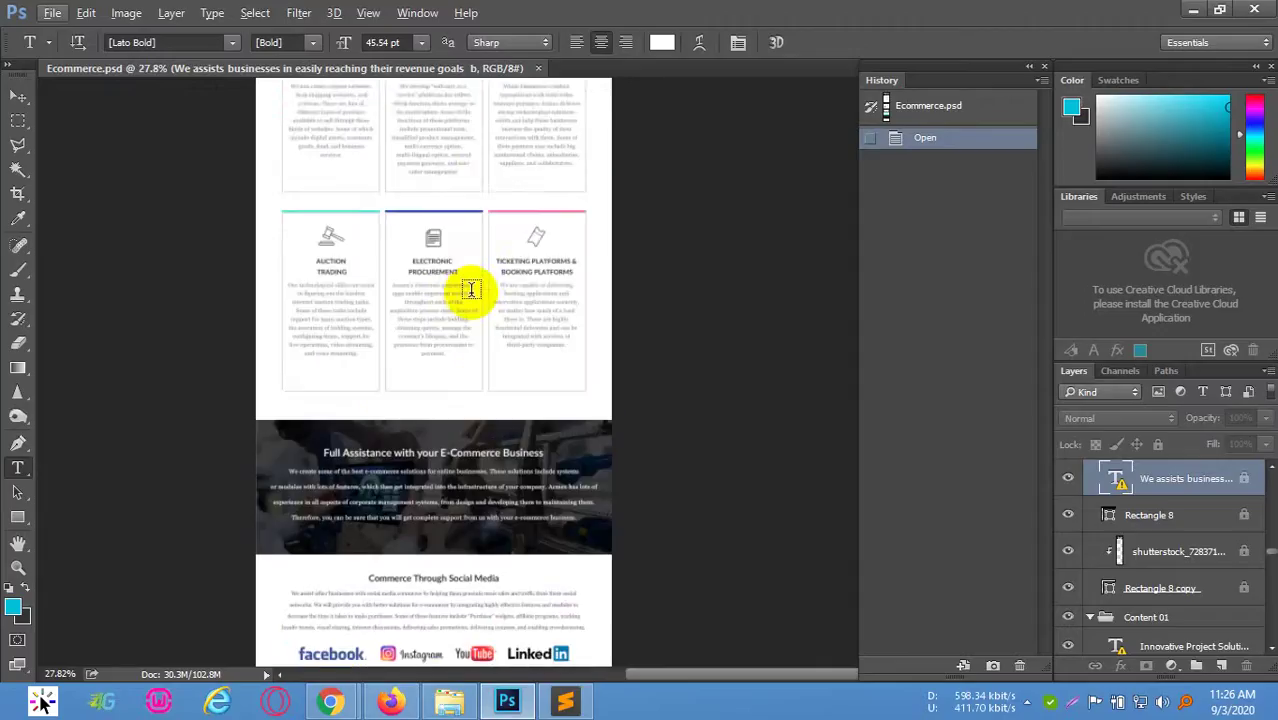
scroll(470, 289, "up", 5)
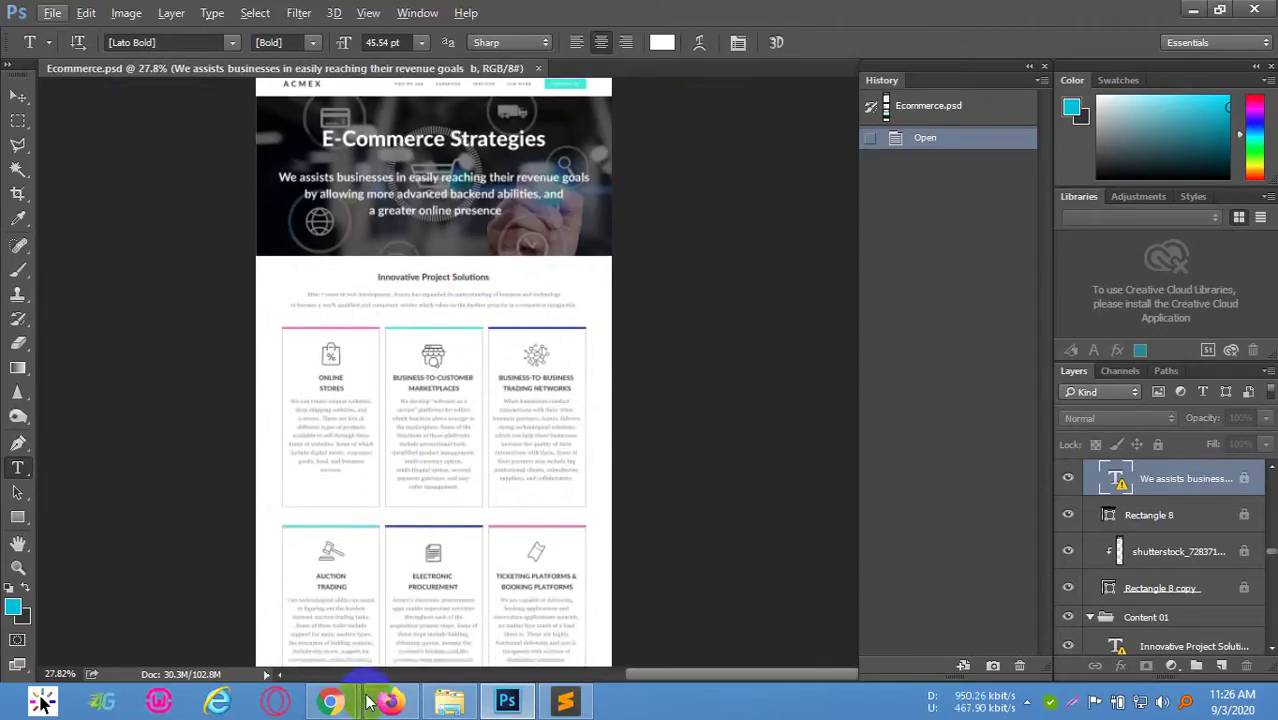
Return to Google Drive in Chrome and close the Facebook, Font Awesome and W3Schools Bootstrap tabs
mouse_move(330, 700)
left_click(294, 570)
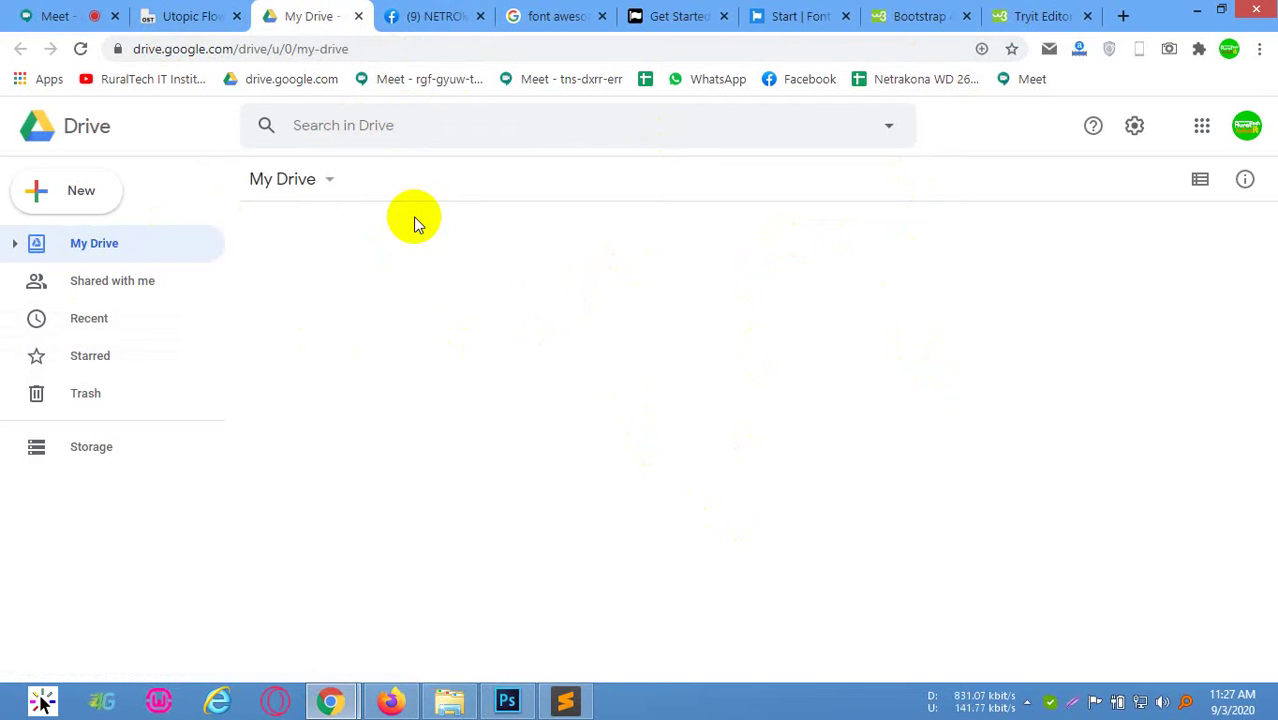
left_click(486, 10)
left_click(482, 17)
left_click(482, 17)
left_click(482, 17)
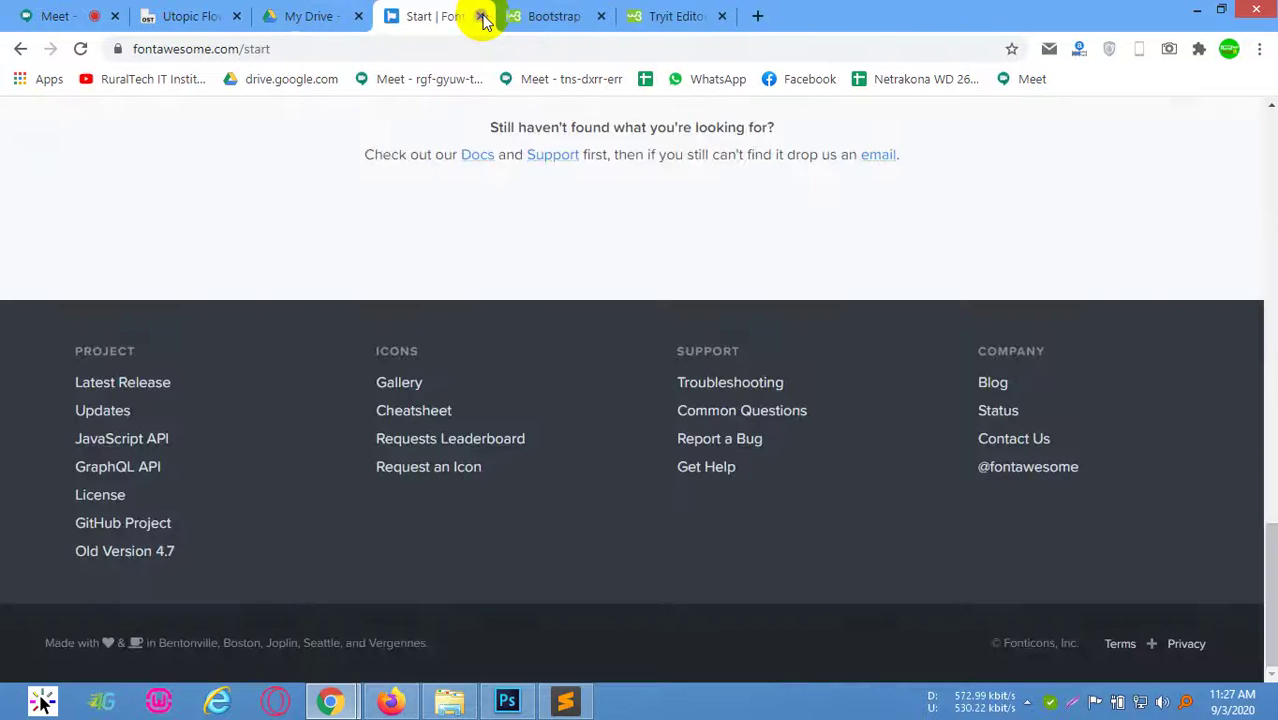
left_click(482, 17)
left_click(483, 17)
left_click(482, 17)
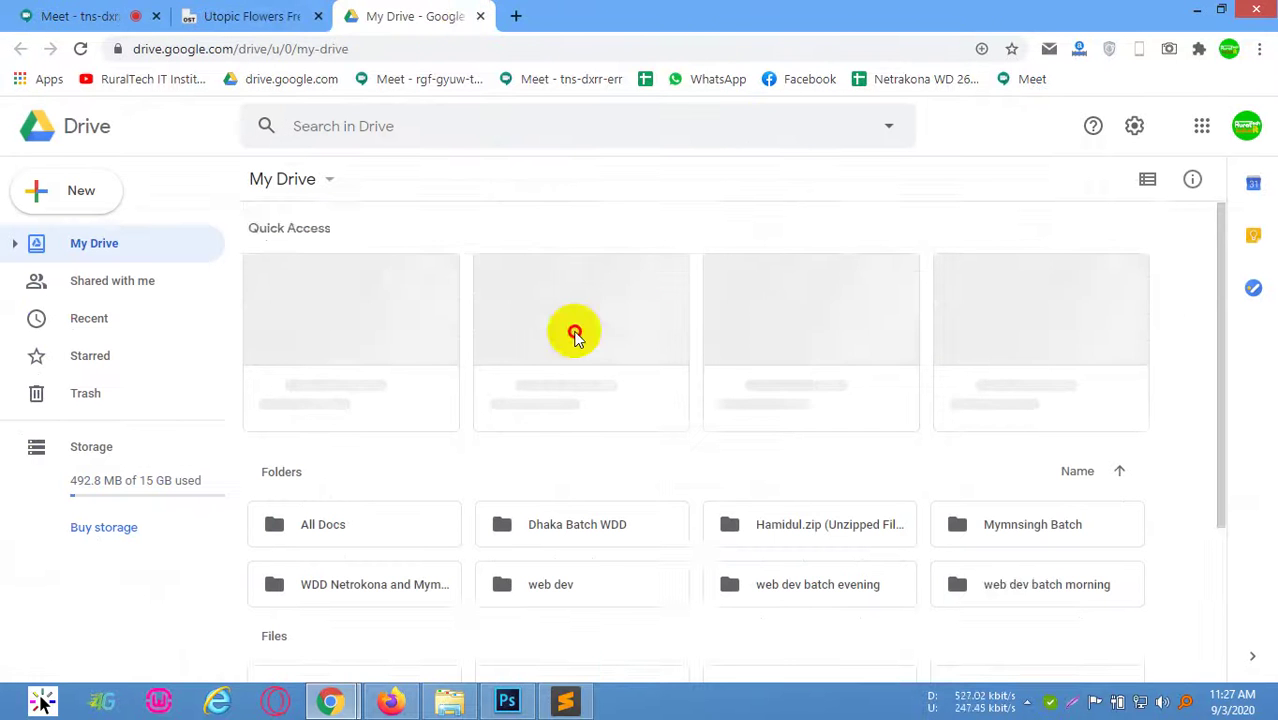
Open the Mymnsingh Batch folder in My Drive
scroll(742, 556, "down", 1)
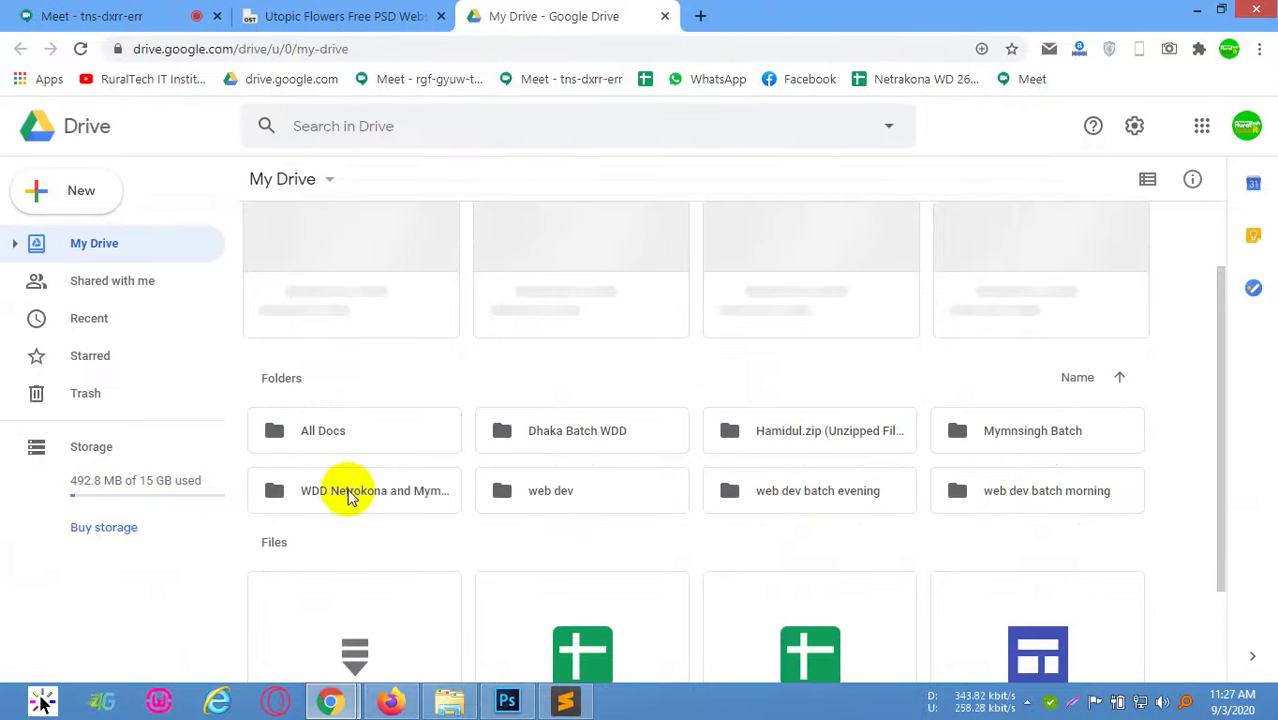
left_click(990, 440)
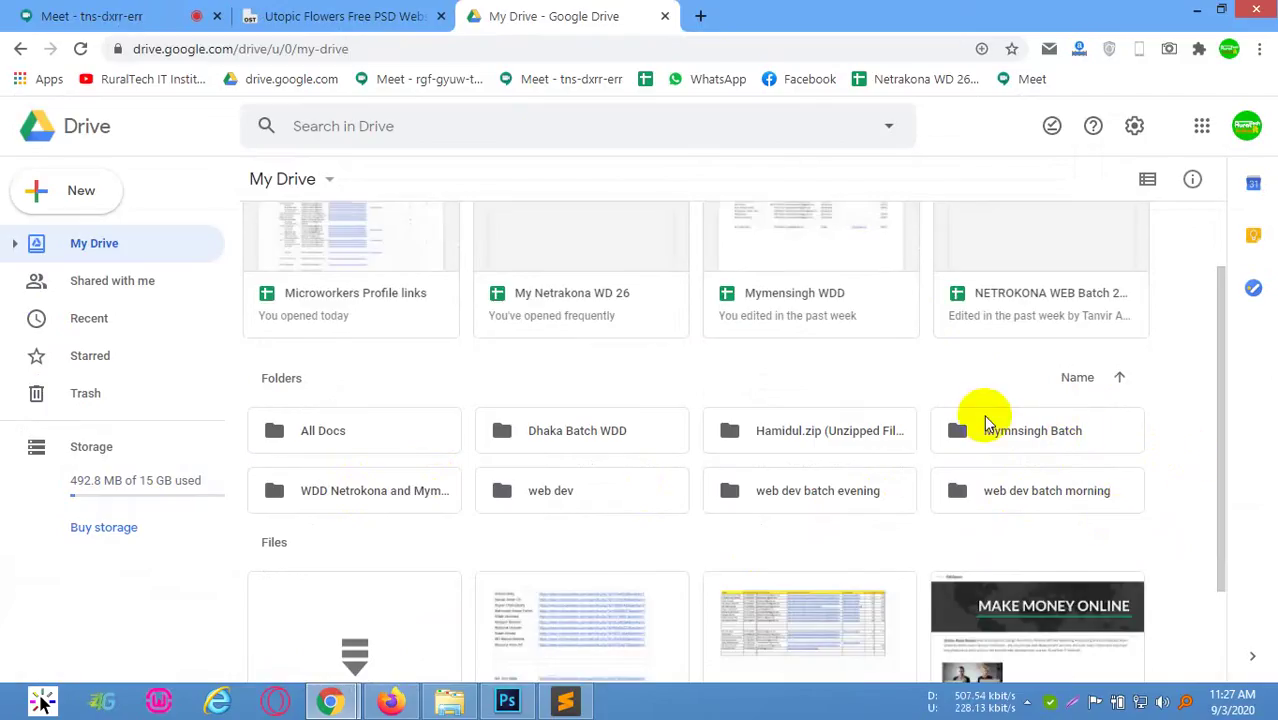
double_click(1128, 441)
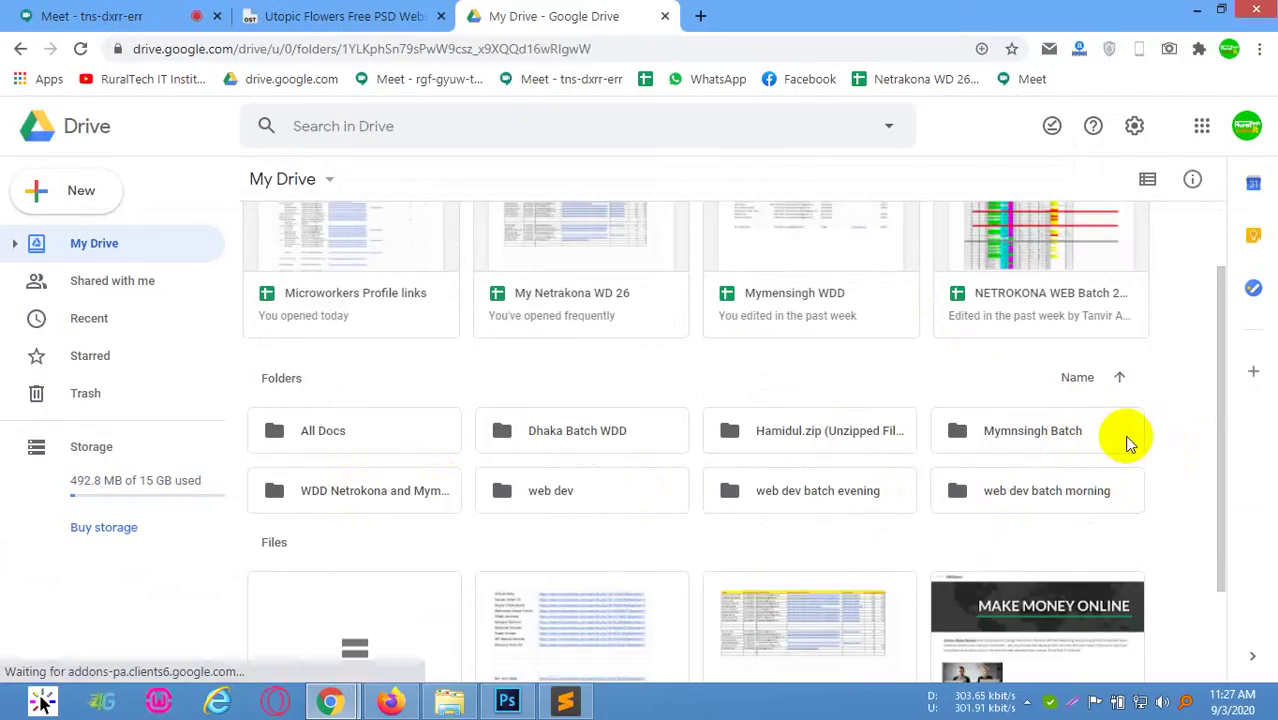
Start a file upload in the Mymnsingh Batch folder and browse to the PERSONAL (E:) drive
left_click(72, 187)
left_click(101, 243)
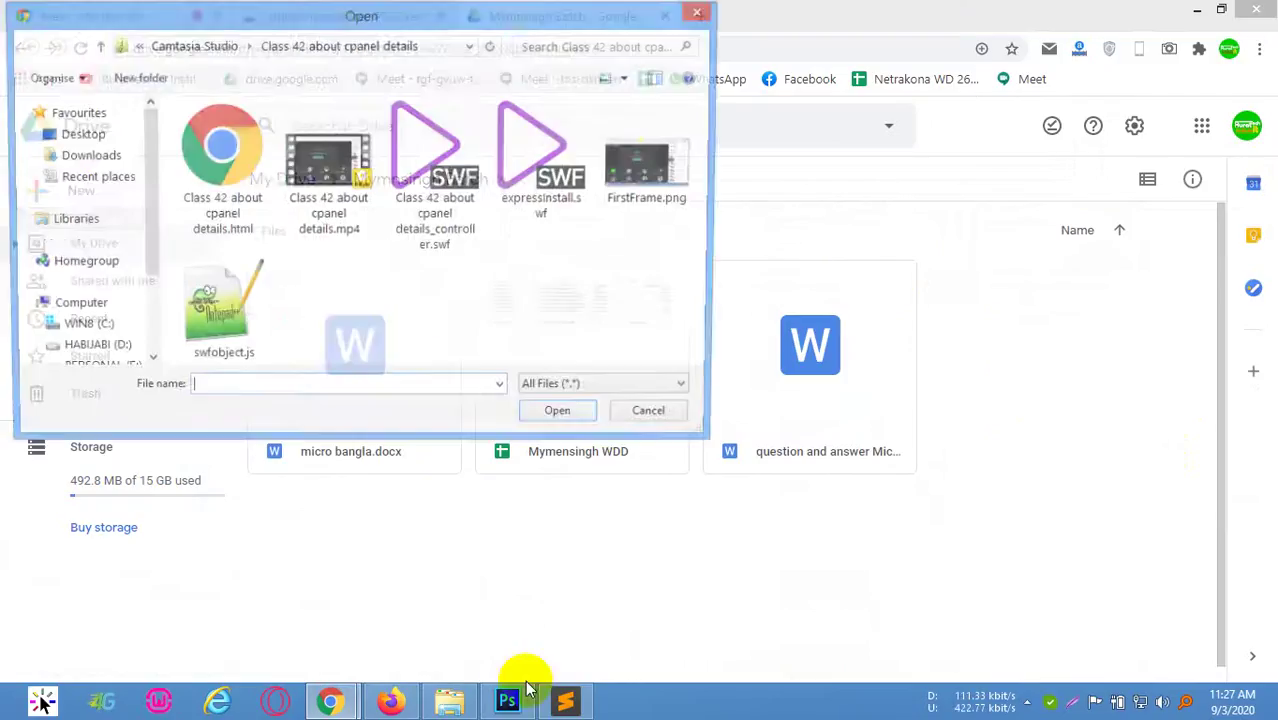
left_click(170, 50)
scroll(94, 334, "down", 1)
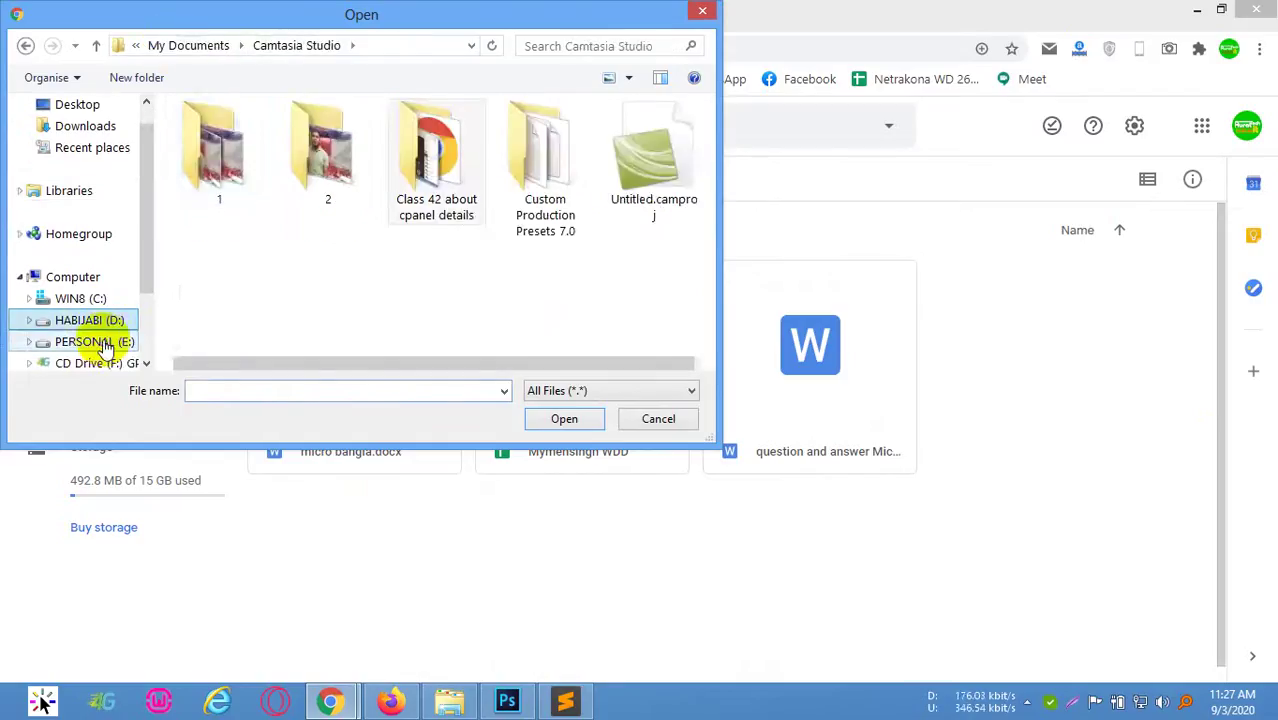
left_click(90, 322)
scroll(95, 300, "down", 2)
left_click(94, 235)
scroll(295, 265, "down", 3)
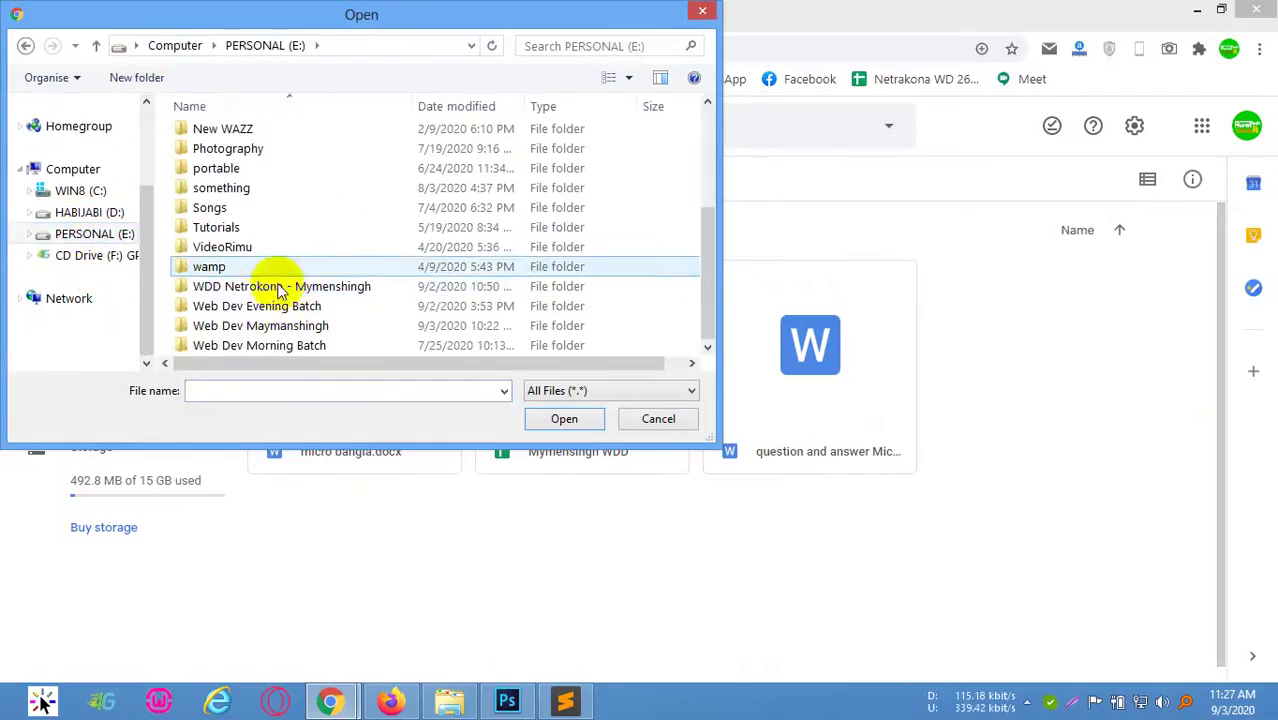
Choose Ecommerce.psd from Web Dev Maymanshingh\class 16 and submit it for upload
left_click(278, 286)
double_click(290, 326)
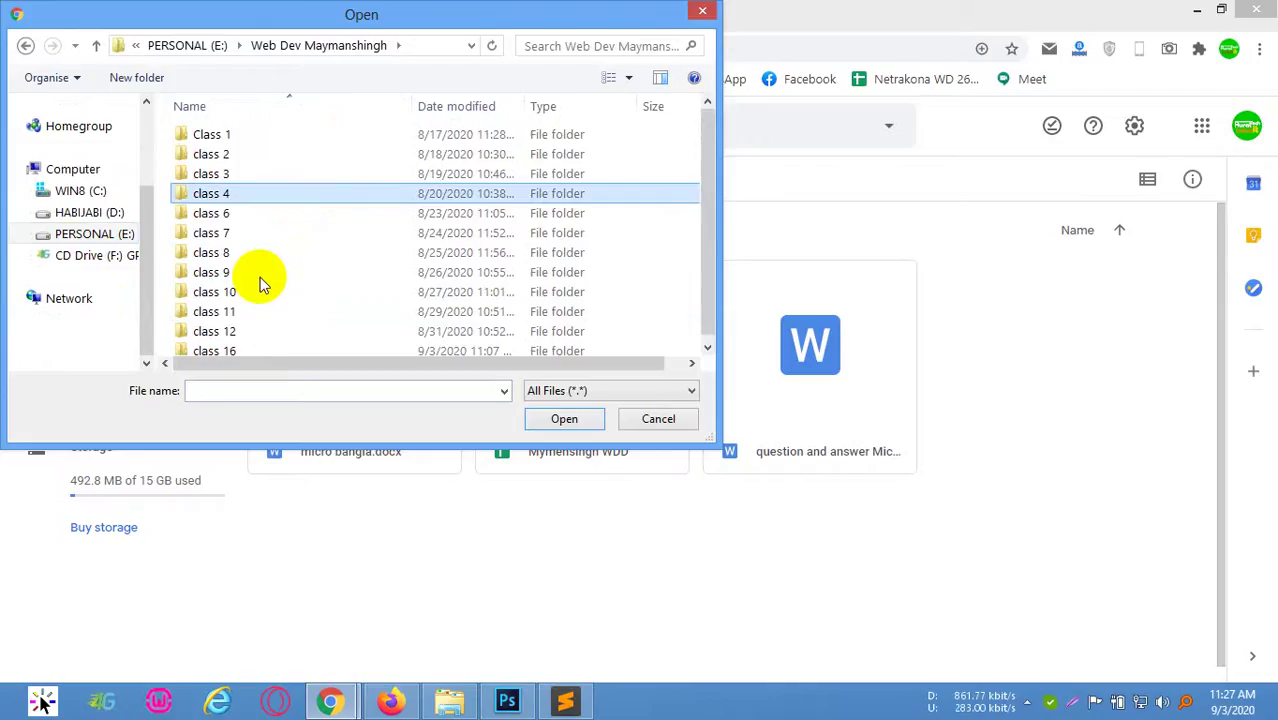
double_click(262, 350)
left_click(345, 205)
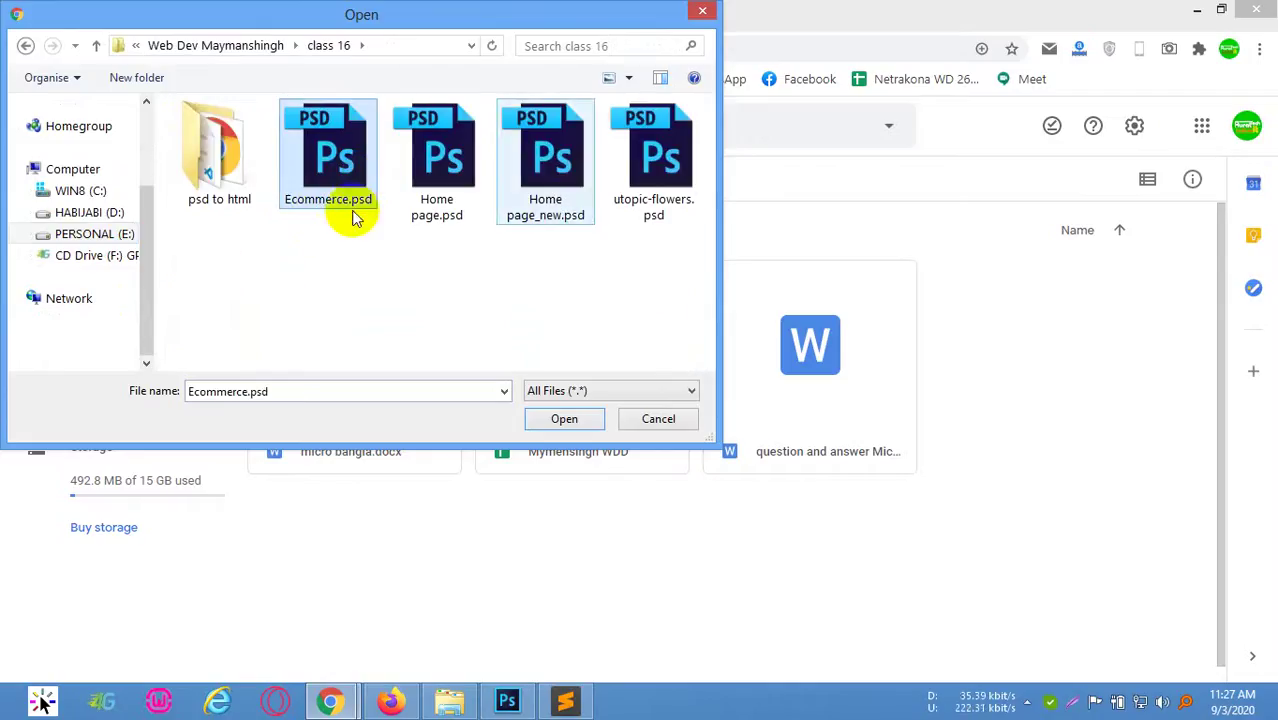
left_click(565, 419)
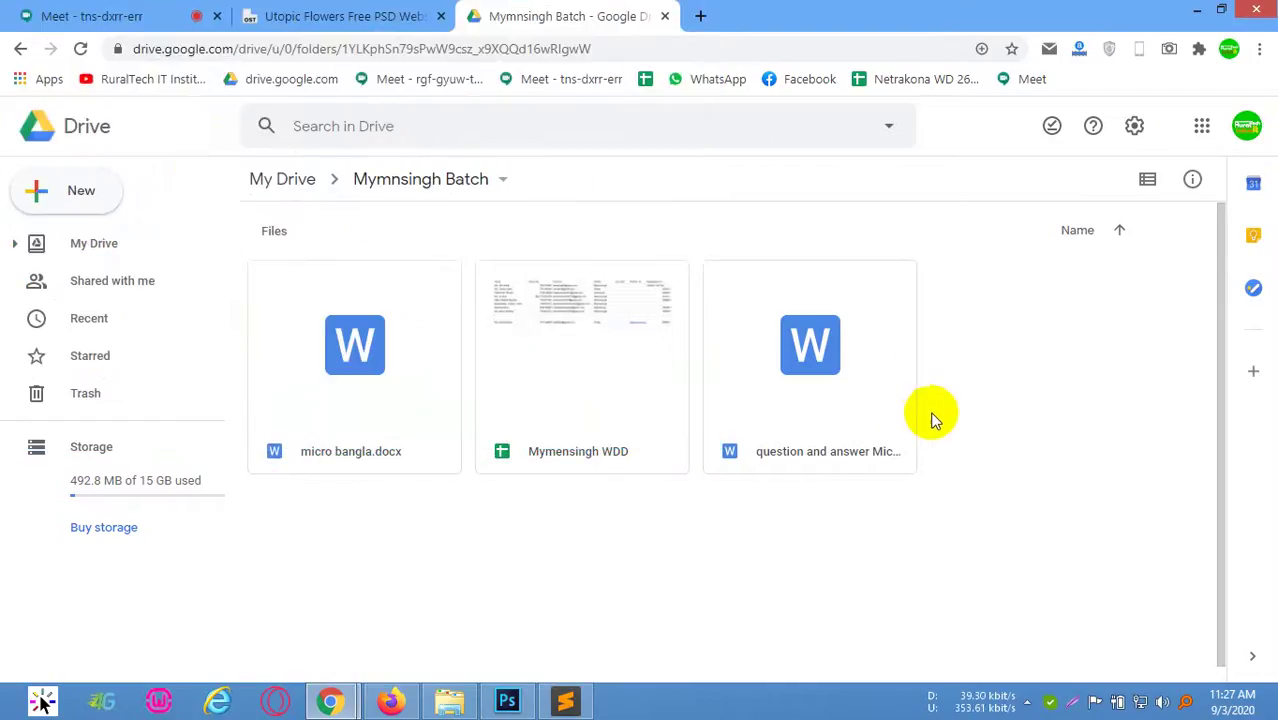
Check the size of Ecommerce.psd in the class 16 folder in File Explorer, then return to Google Drive
scroll(930, 418, "down", 1)
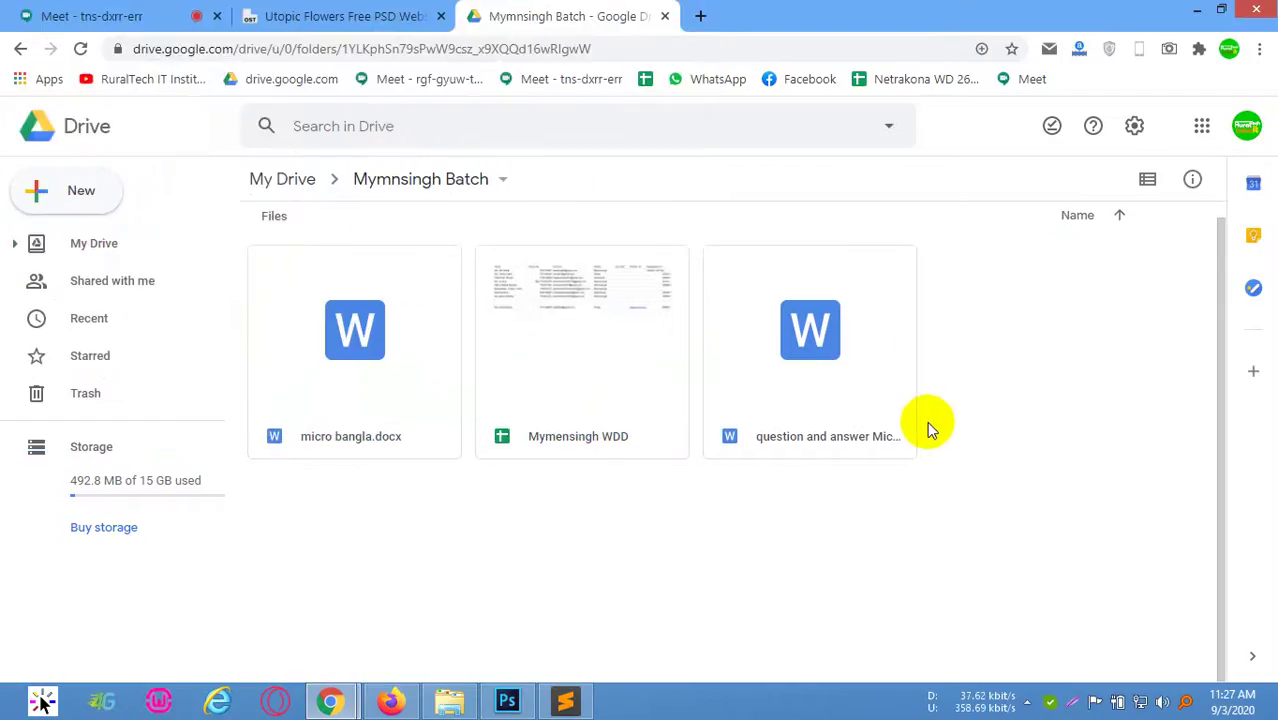
left_click(450, 690)
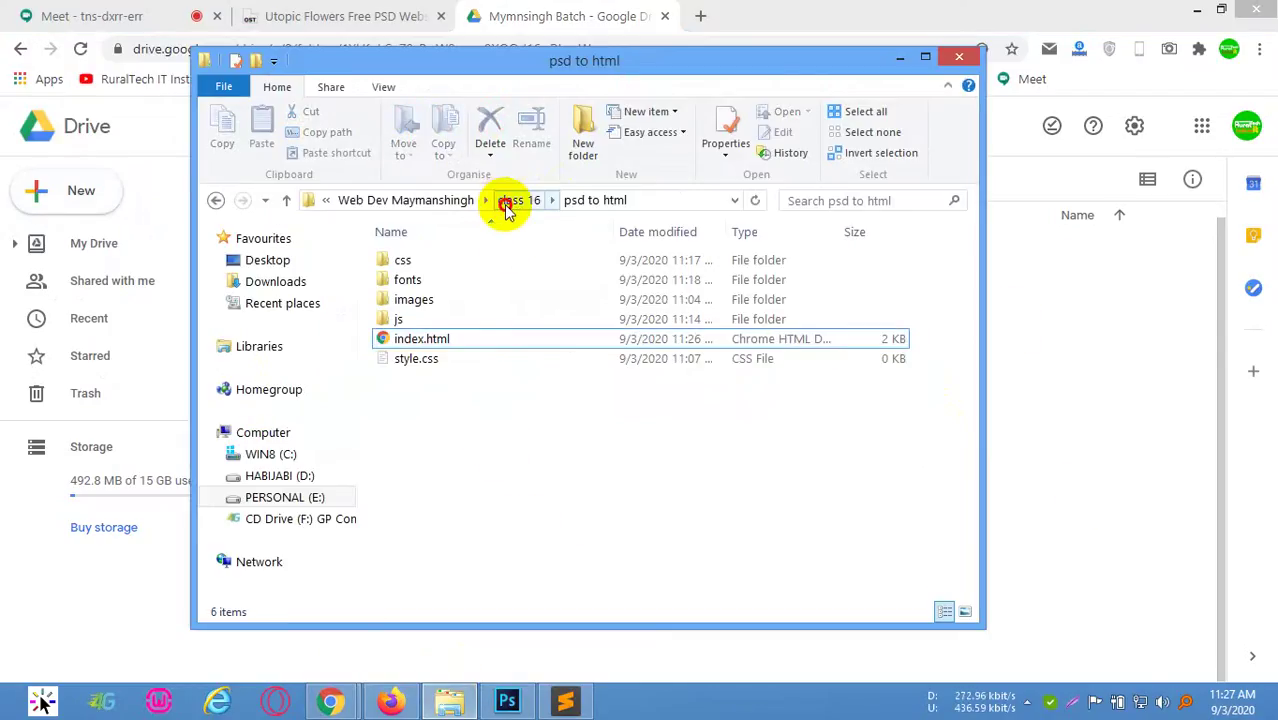
left_click(507, 201)
left_click(524, 285)
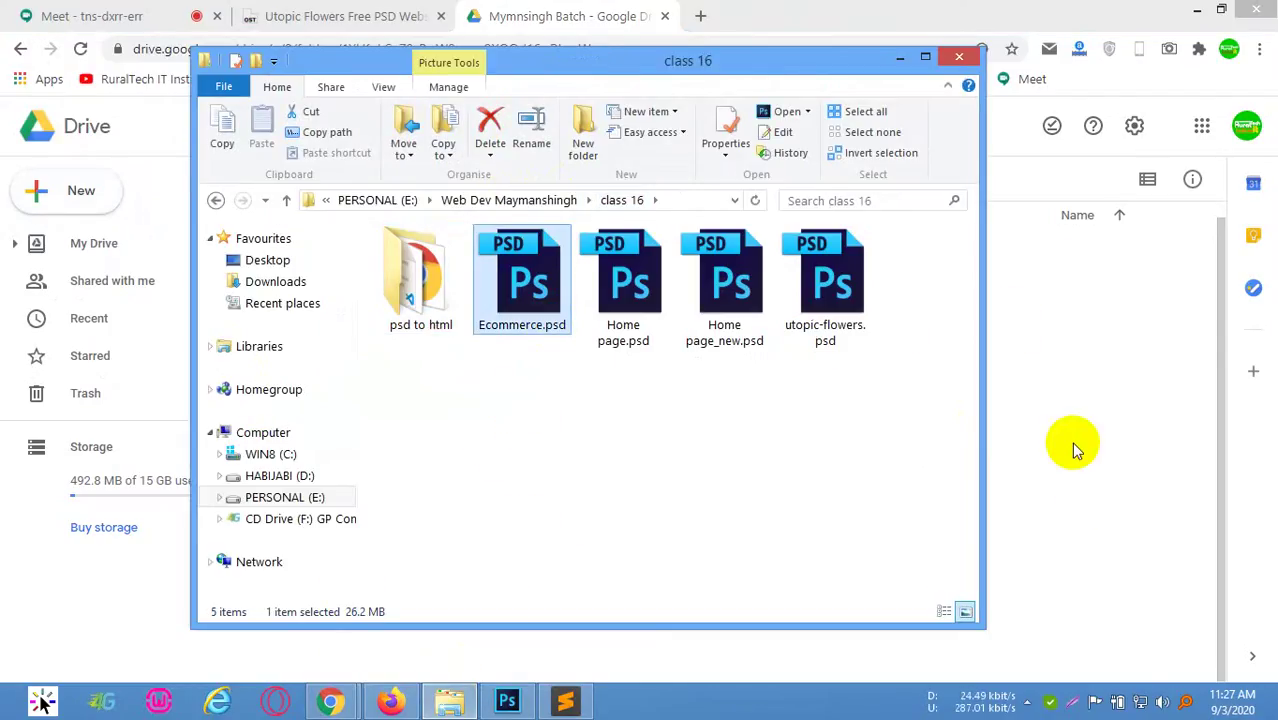
left_click(635, 30)
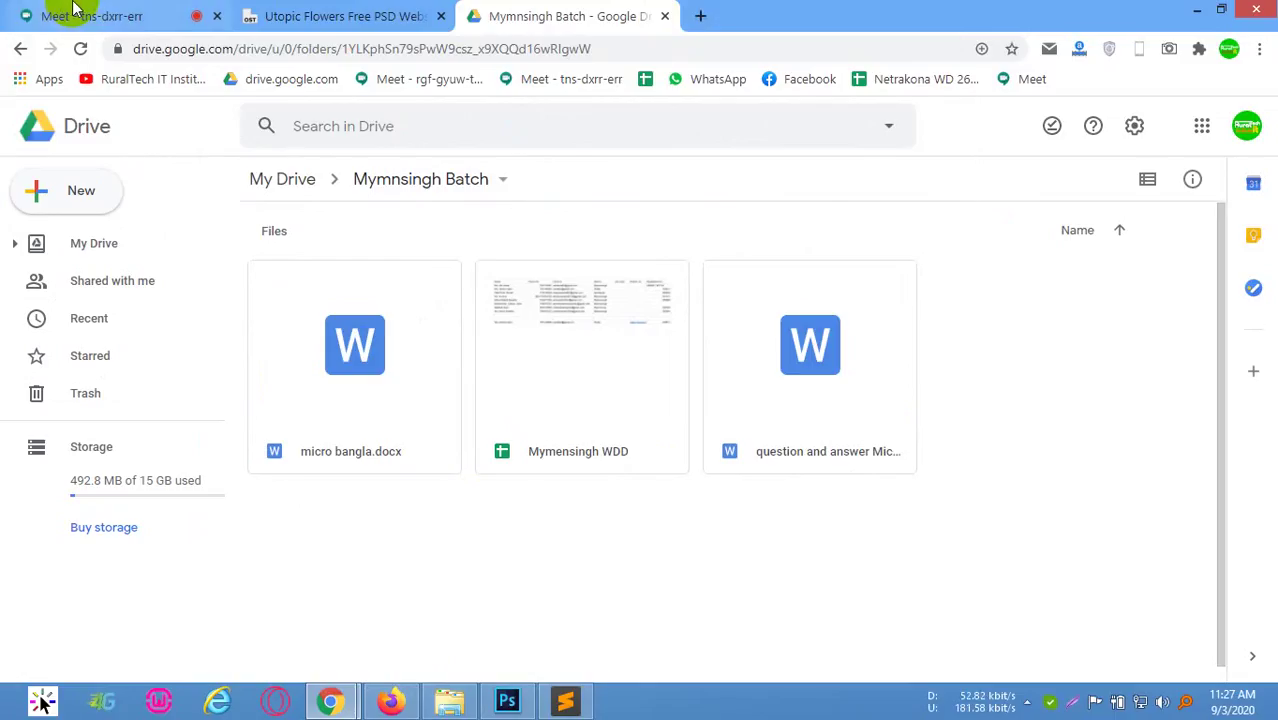
left_click(700, 16)
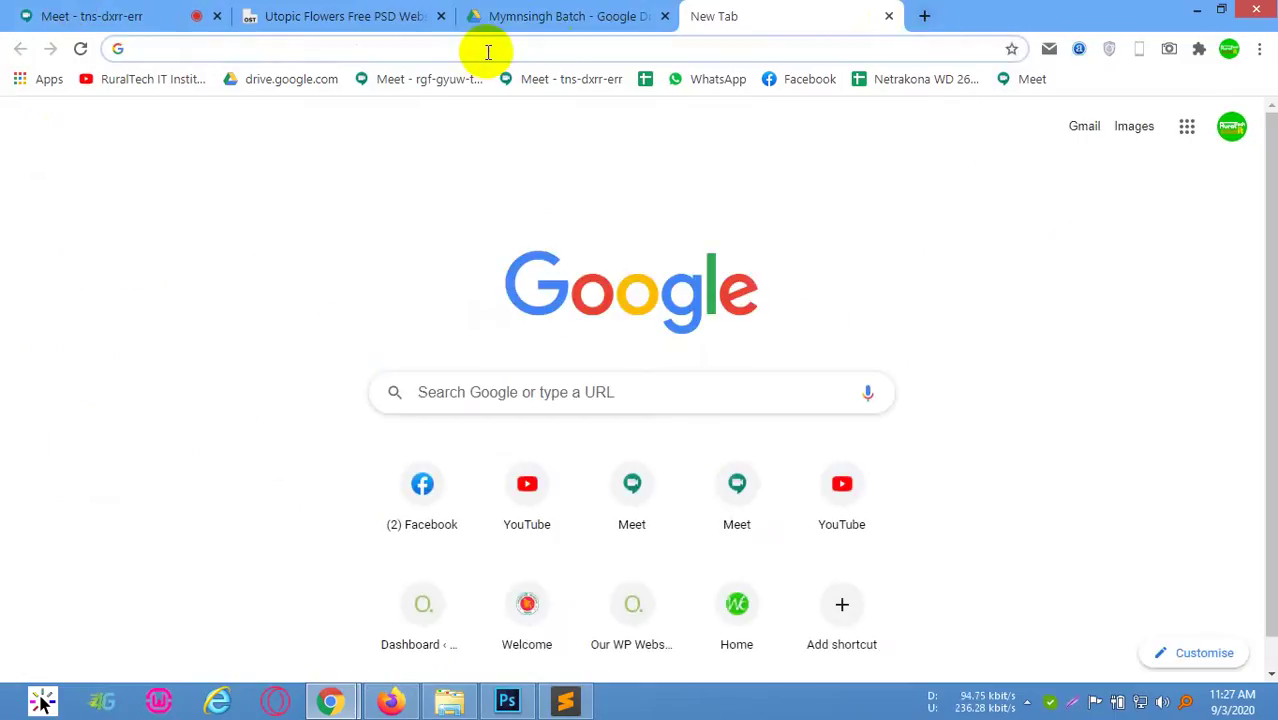
left_click(888, 16)
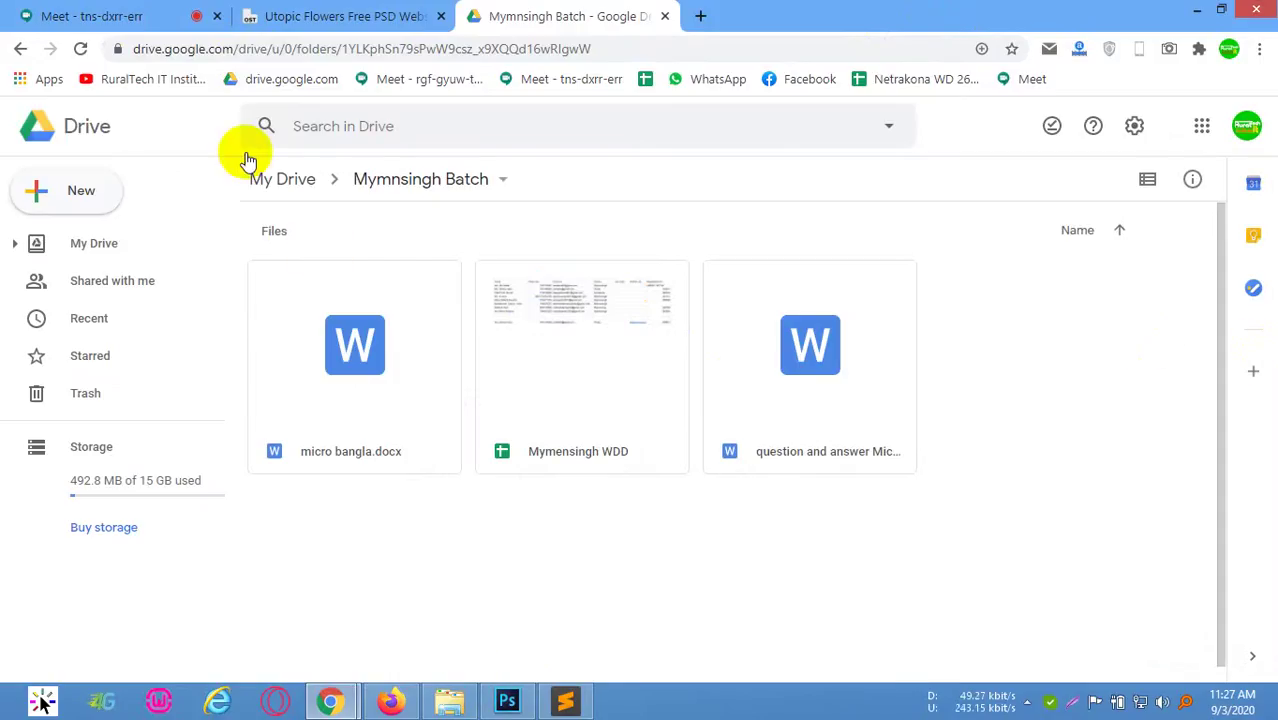
scroll(970, 415, "up", 1)
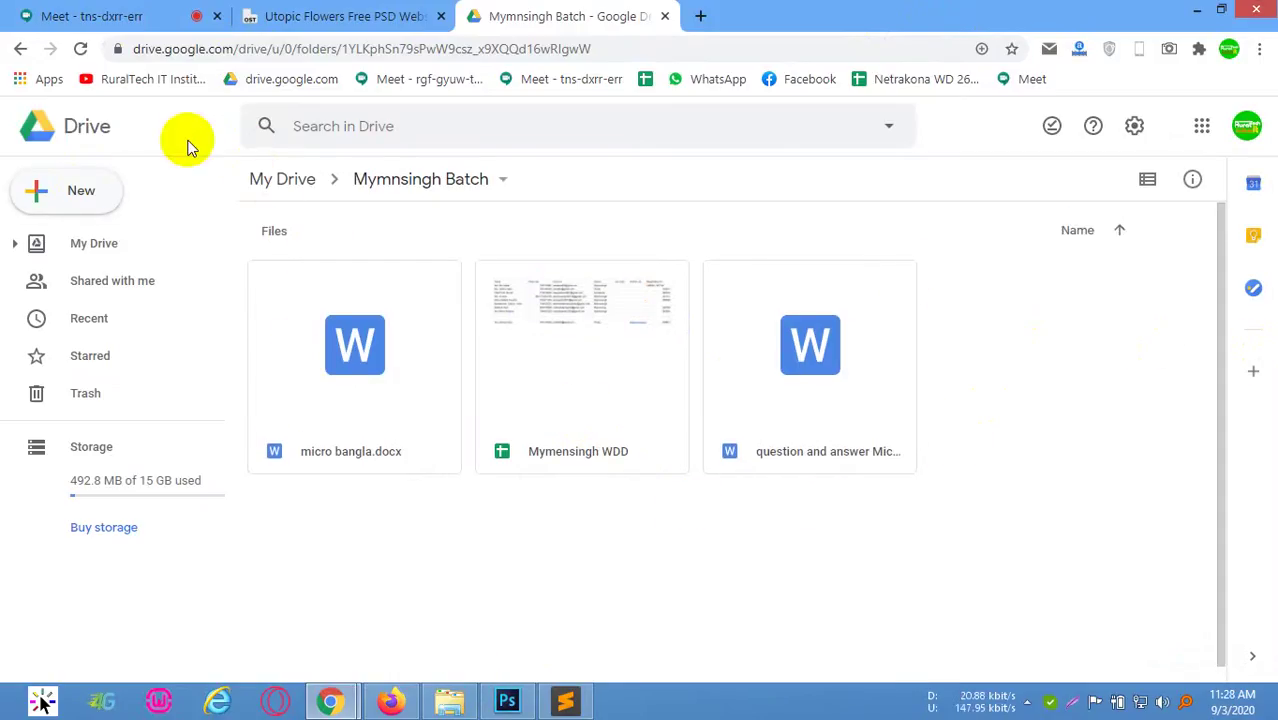
Retry uploading Ecommerce.psd from the class 16 folder to the Mymnsingh Batch folder
left_click(100, 186)
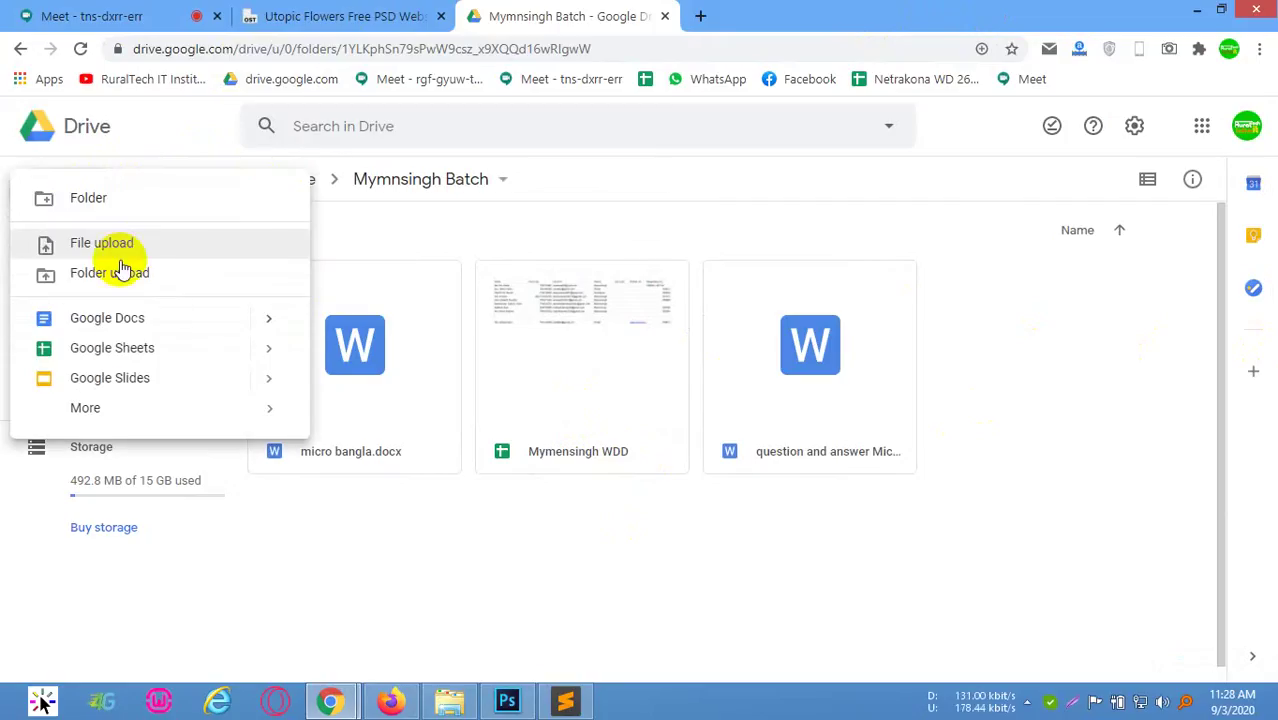
left_click(85, 247)
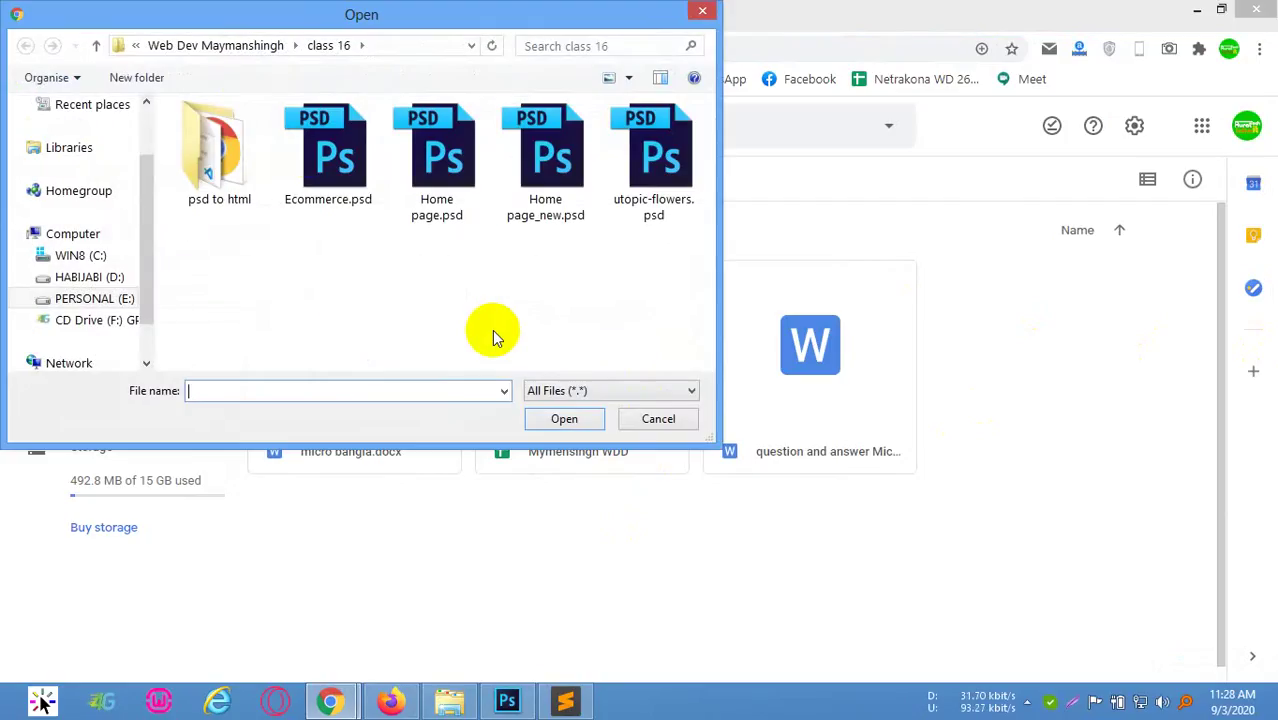
left_click(312, 165)
left_click(530, 419)
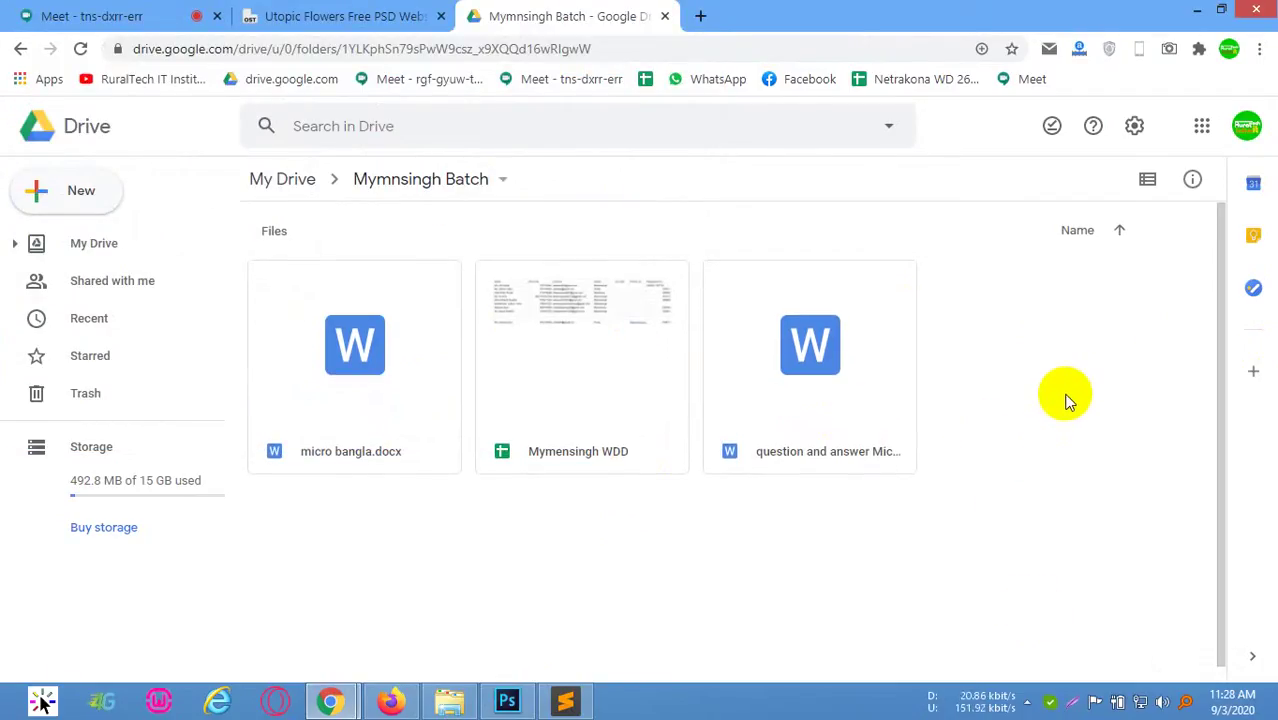
Switch to Sublime Text and review the header and head section markup in index.html, including the logo and navigation blocks
left_click(564, 706)
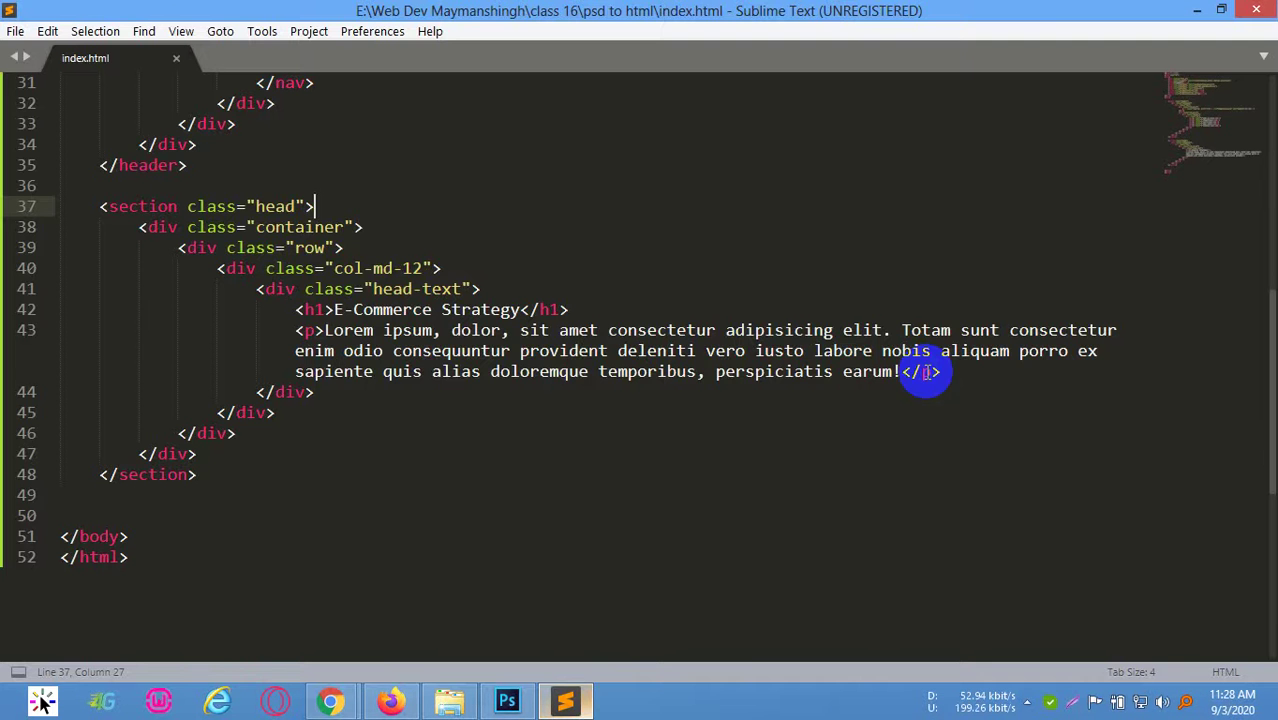
scroll(268, 358, "up", 4)
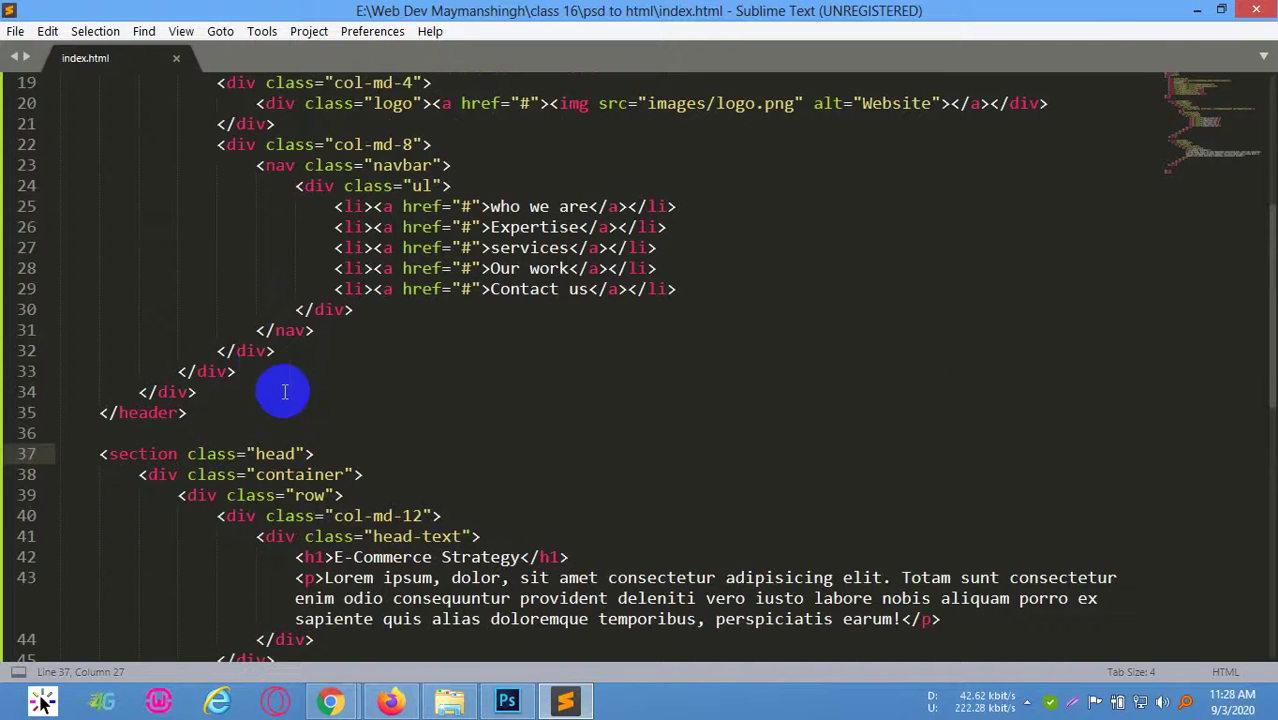
scroll(270, 380, "down", 3)
scroll(251, 362, "up", 7)
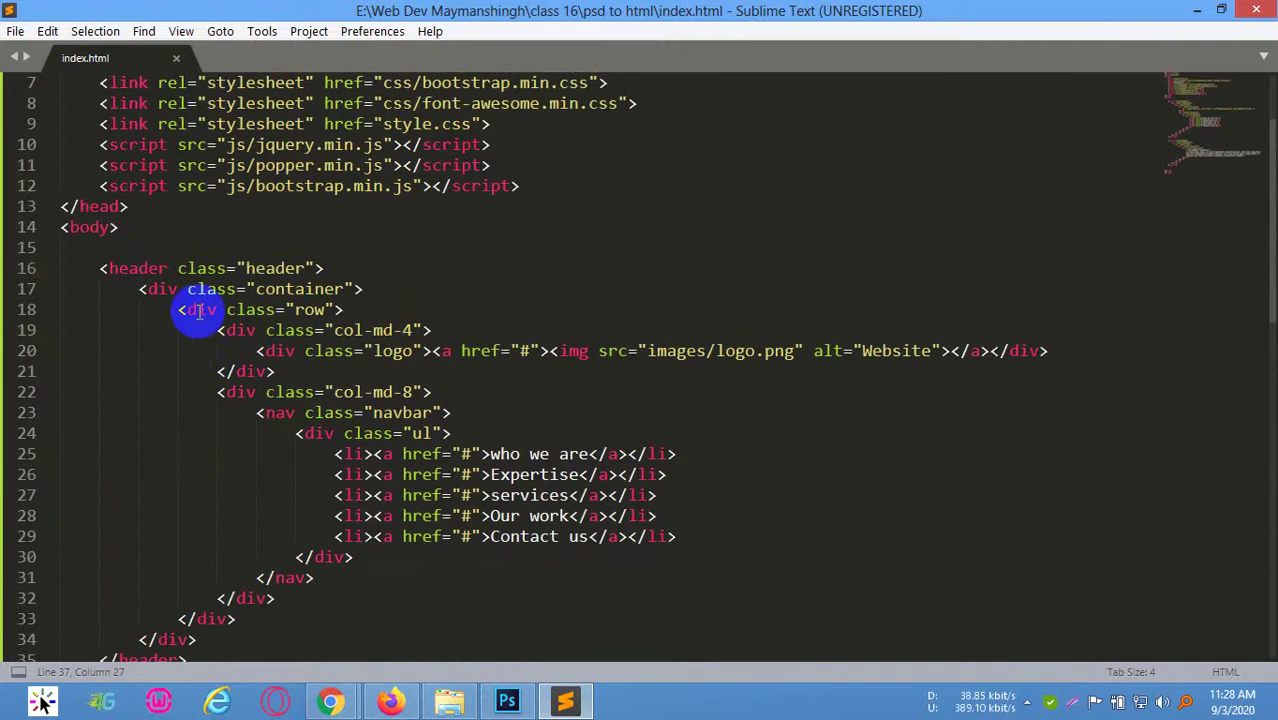
left_click(147, 267)
scroll(176, 329, "down", 4)
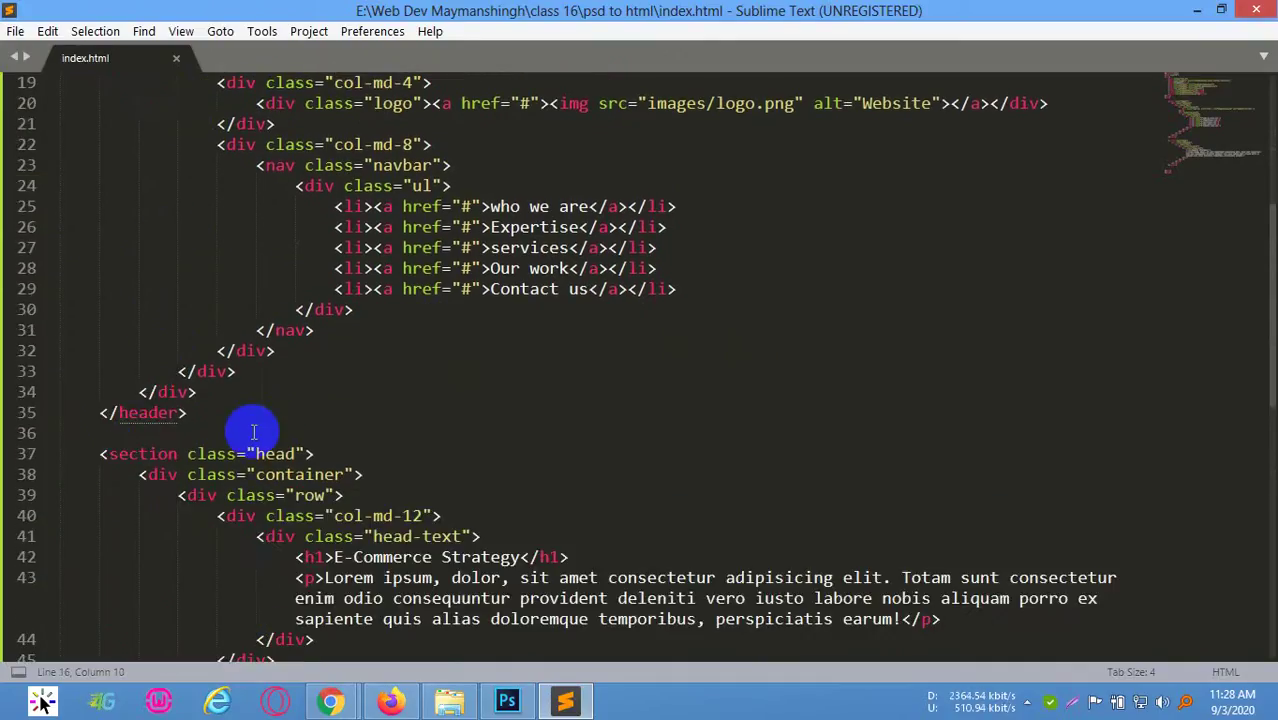
scroll(300, 442, "down", 6)
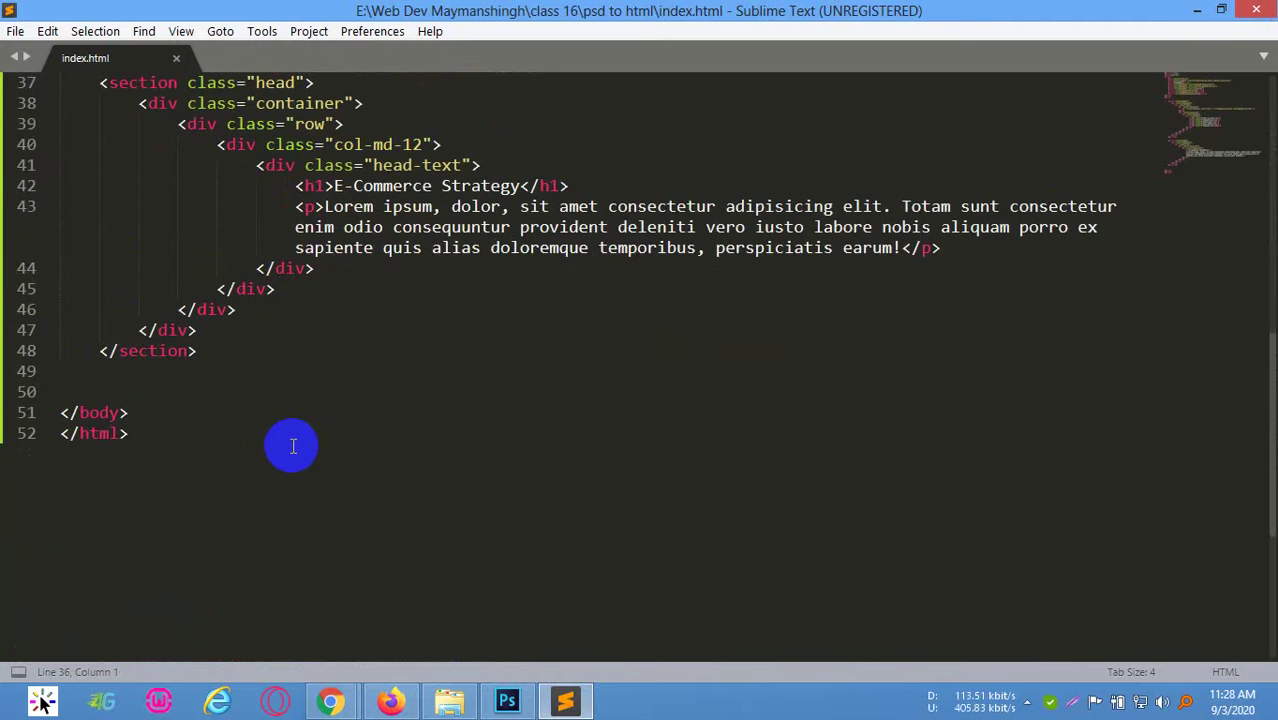
scroll(294, 442, "up", 5)
scroll(398, 430, "up", 7)
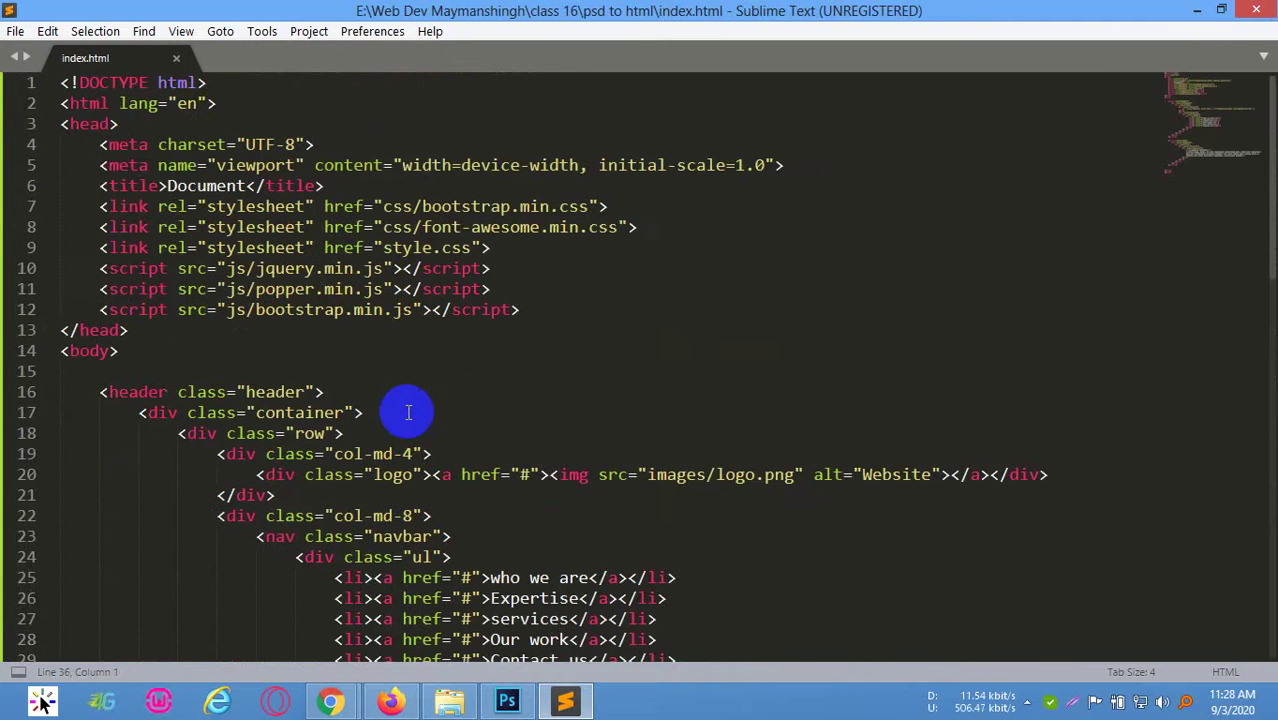
scroll(405, 440, "down", 2)
left_click_drag(266, 351, 510, 351)
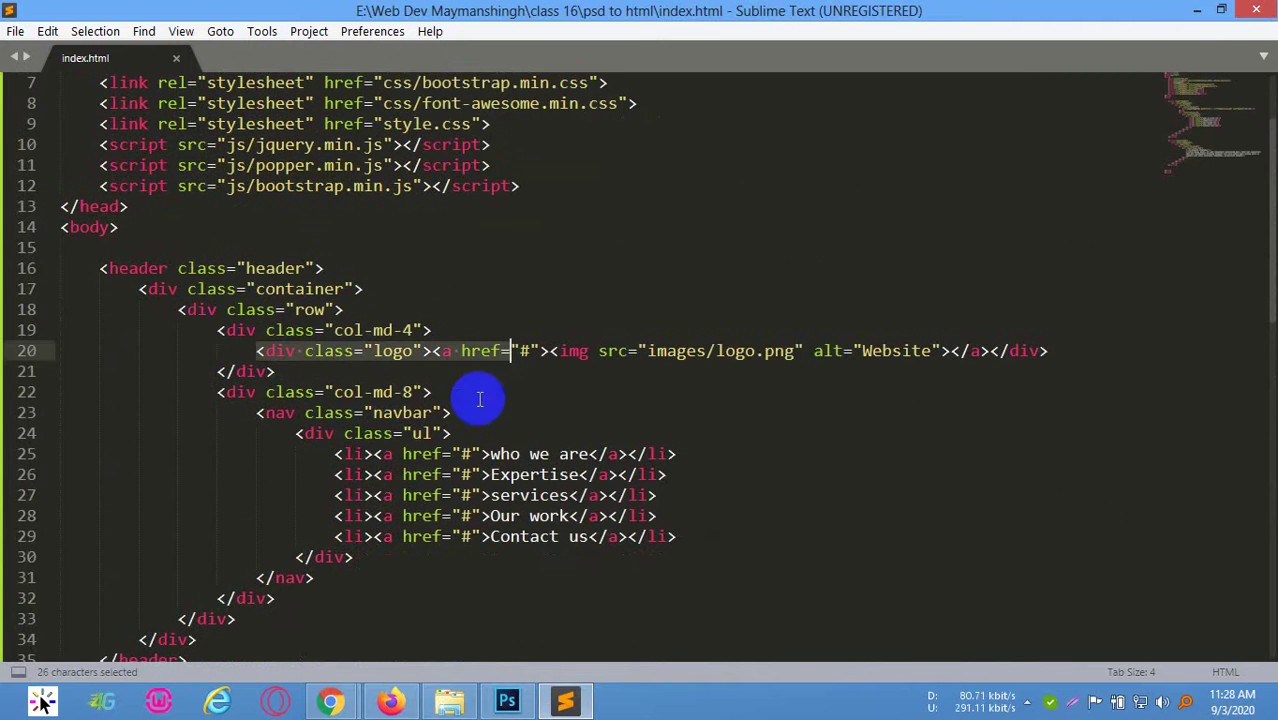
left_click(304, 433)
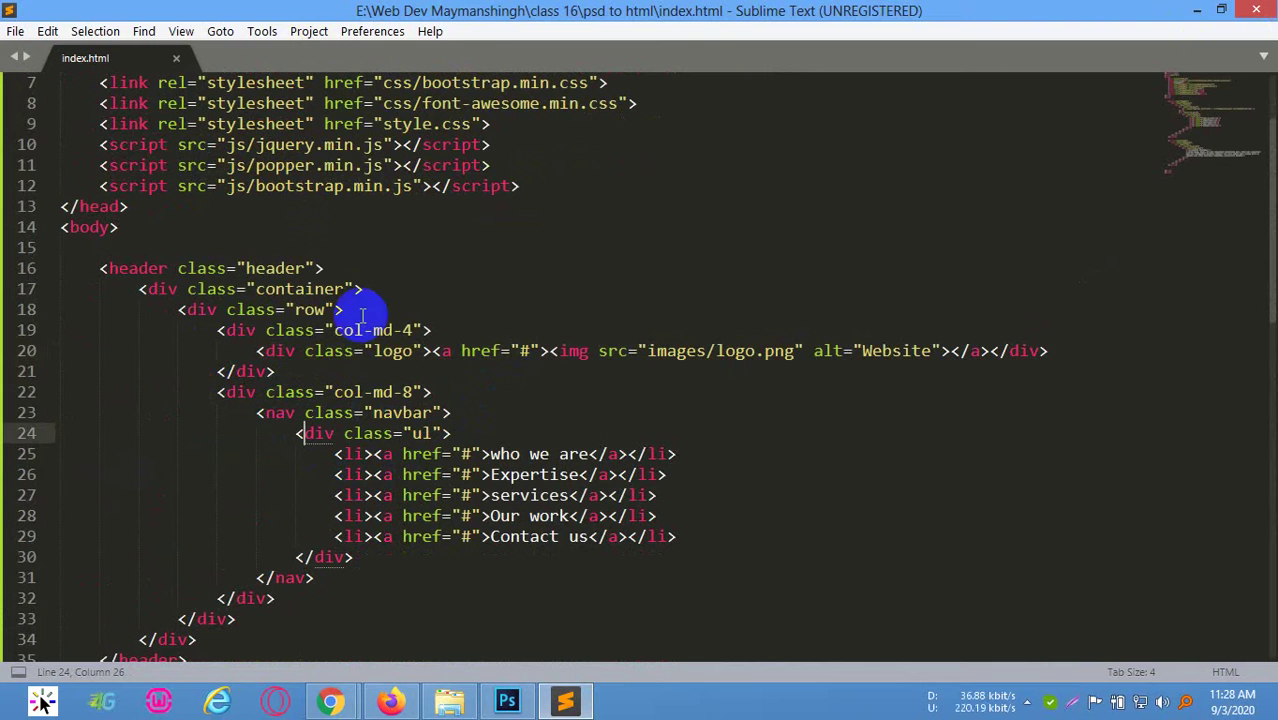
Open index.html from the psd to html folder in Chrome and examine the rendered heading and paragraph
left_click(449, 703)
double_click(420, 280)
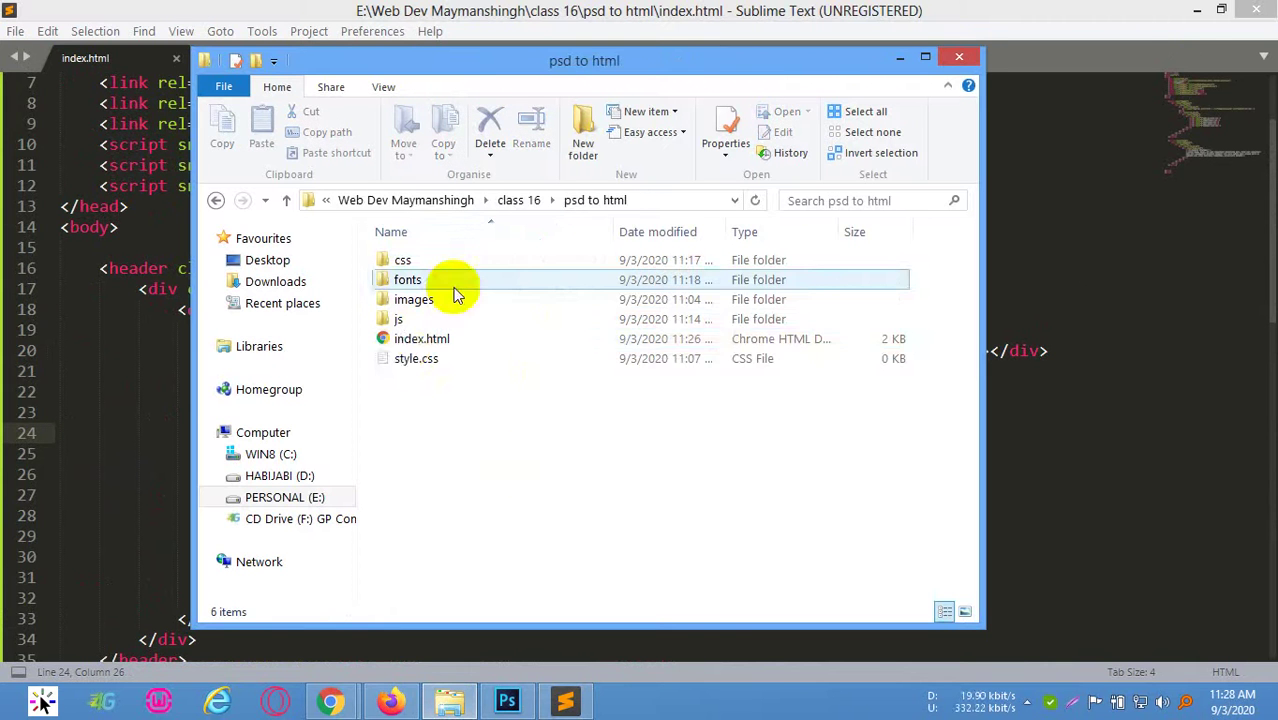
left_click(410, 340)
double_click(412, 340)
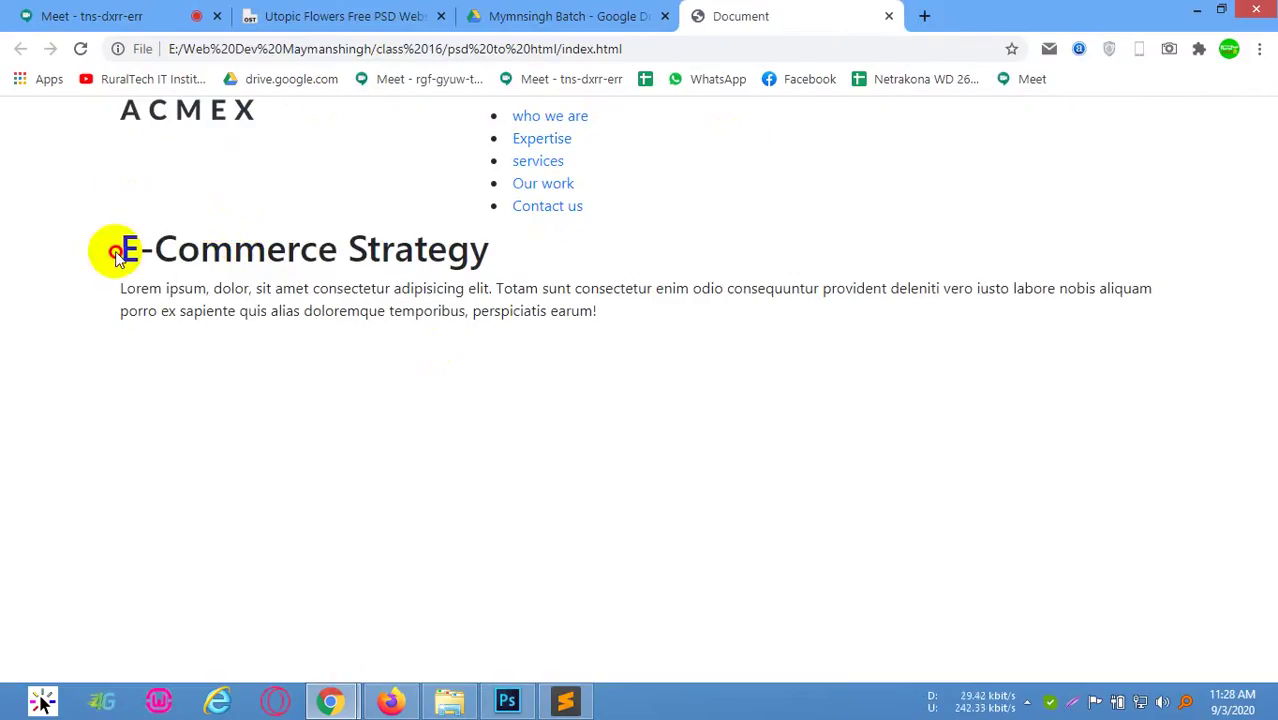
left_click_drag(108, 248, 690, 320)
left_click(690, 320)
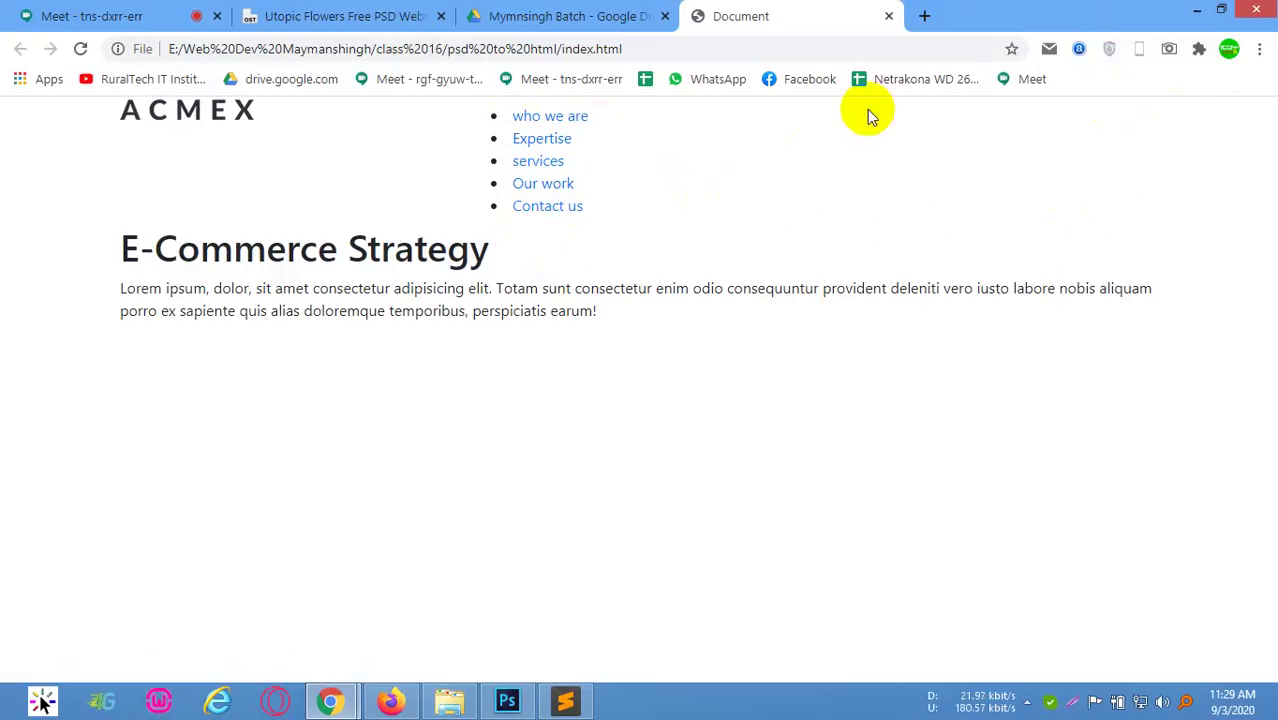
Return to Sublime Text and examine how the header nests its container, row, col-md-4 logo and col-md-8 navbar
left_click(566, 700)
scroll(391, 323, "up", 1)
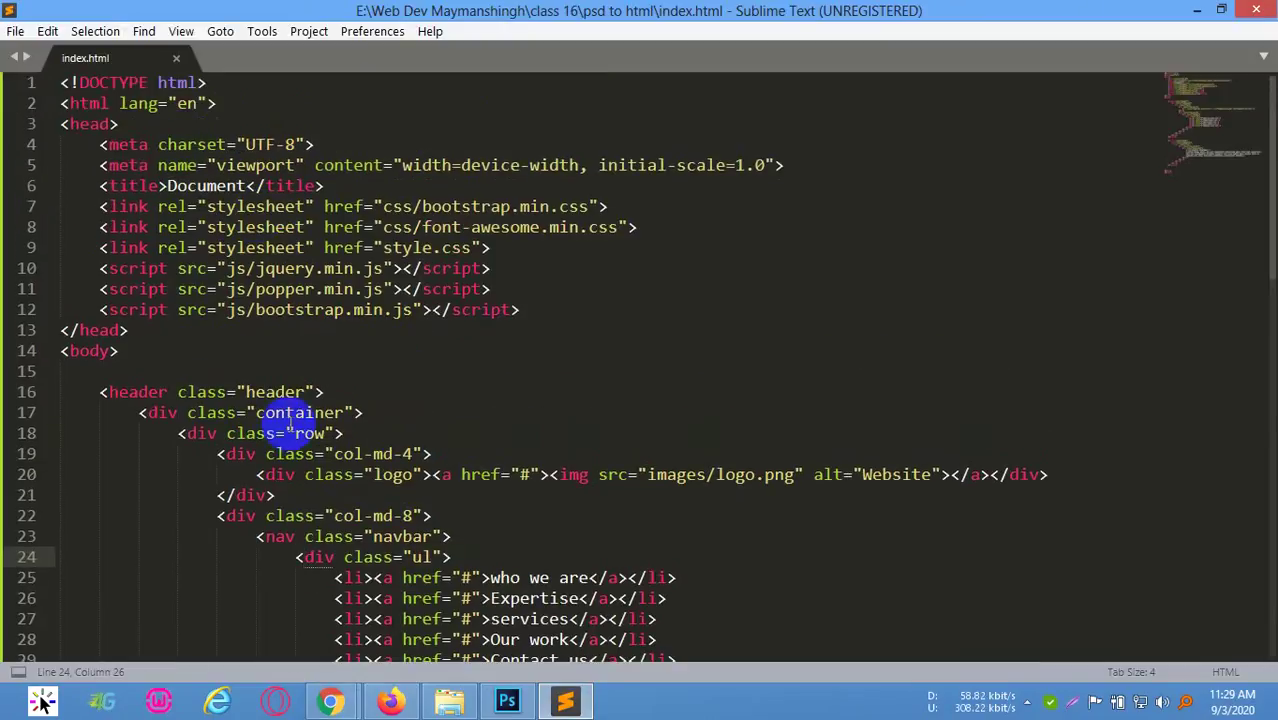
left_click(322, 433)
left_click(340, 454)
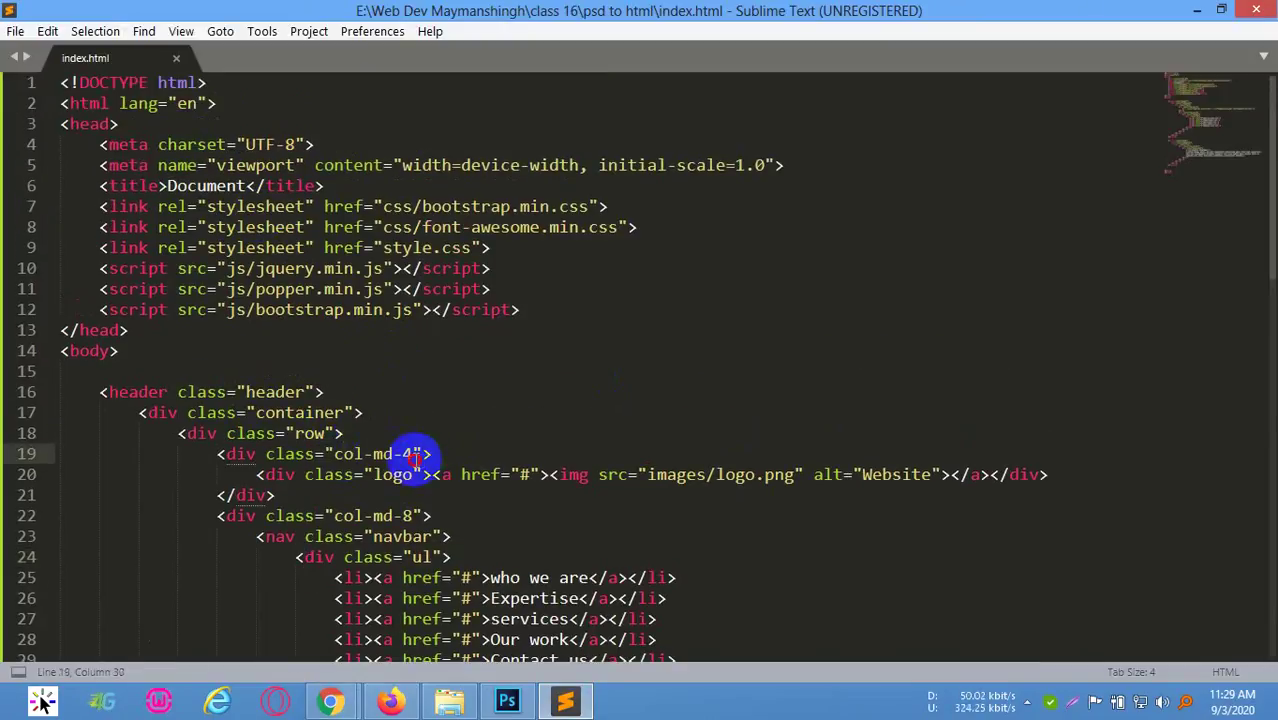
left_click_drag(415, 454, 336, 457)
double_click(305, 433)
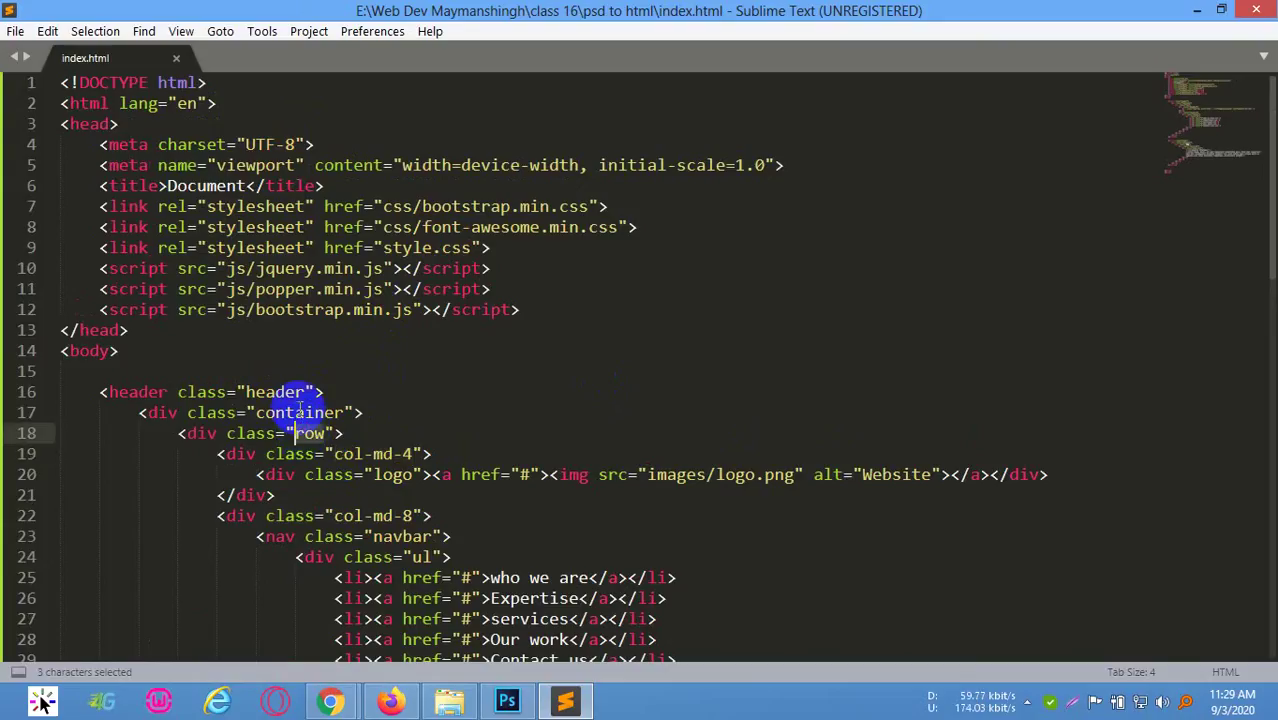
double_click(300, 413)
left_click(455, 386)
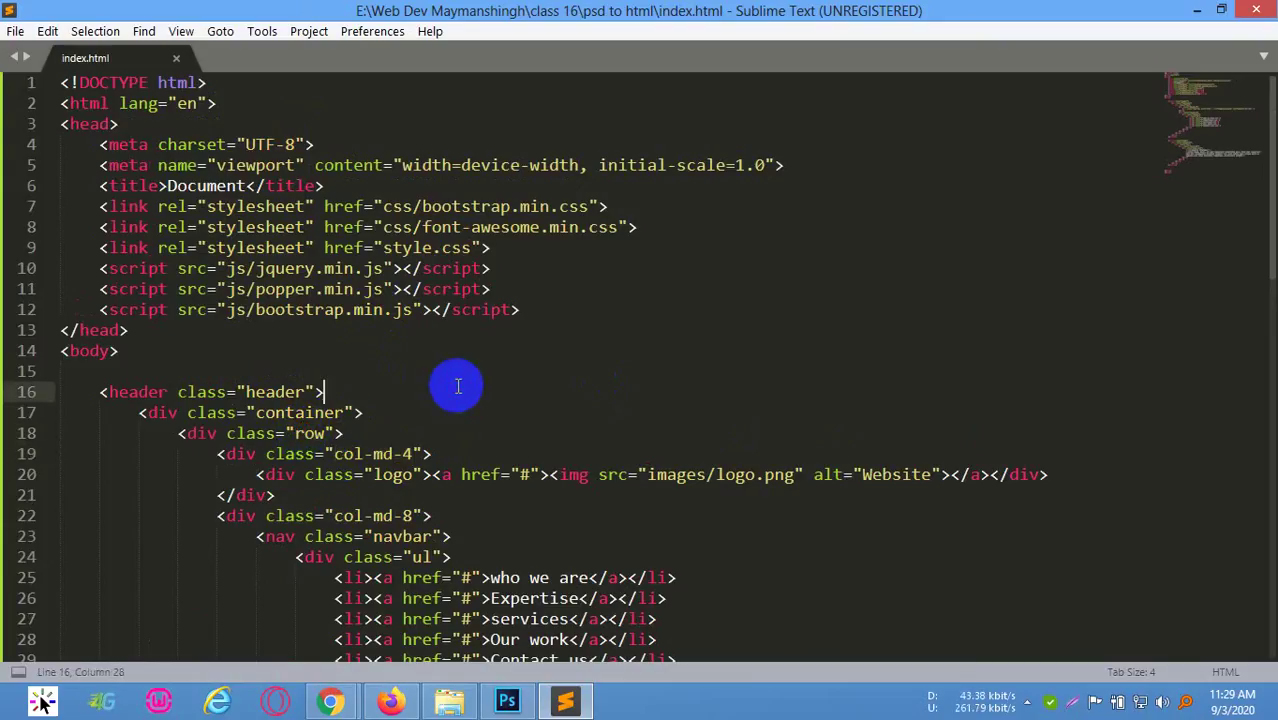
scroll(287, 320, "down", 1)
double_click(285, 330)
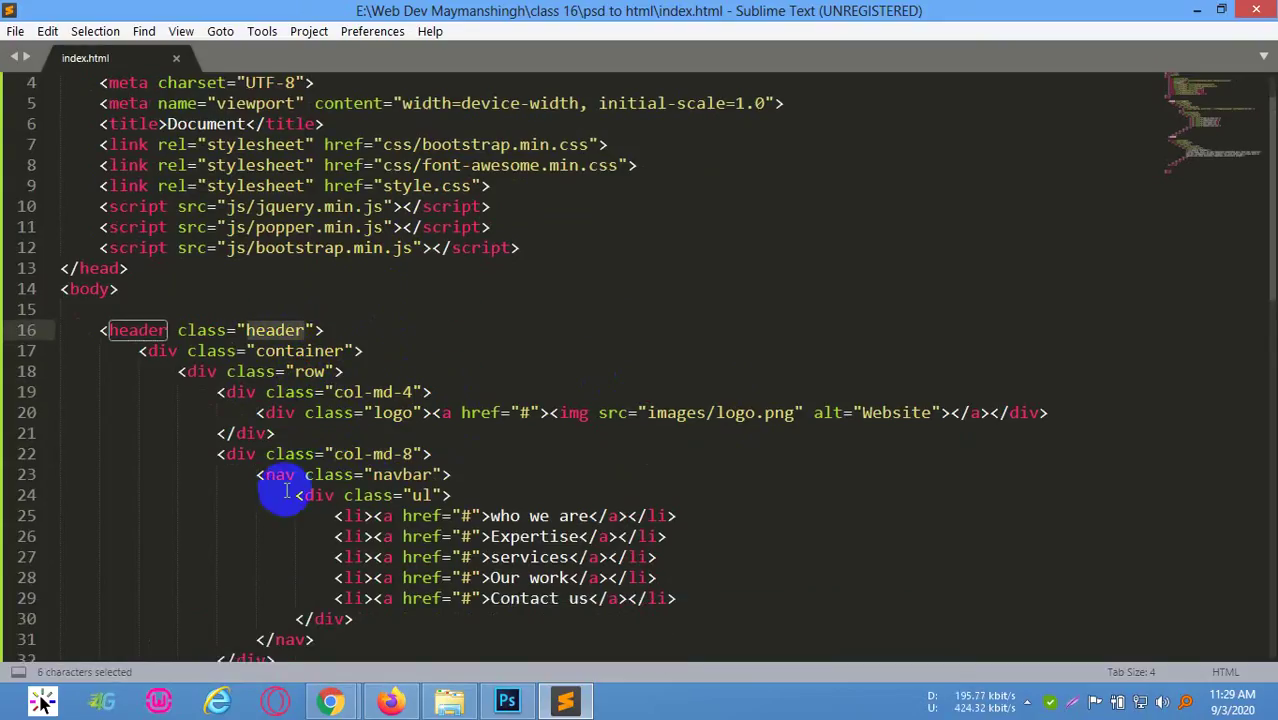
left_click_drag(212, 392, 428, 391)
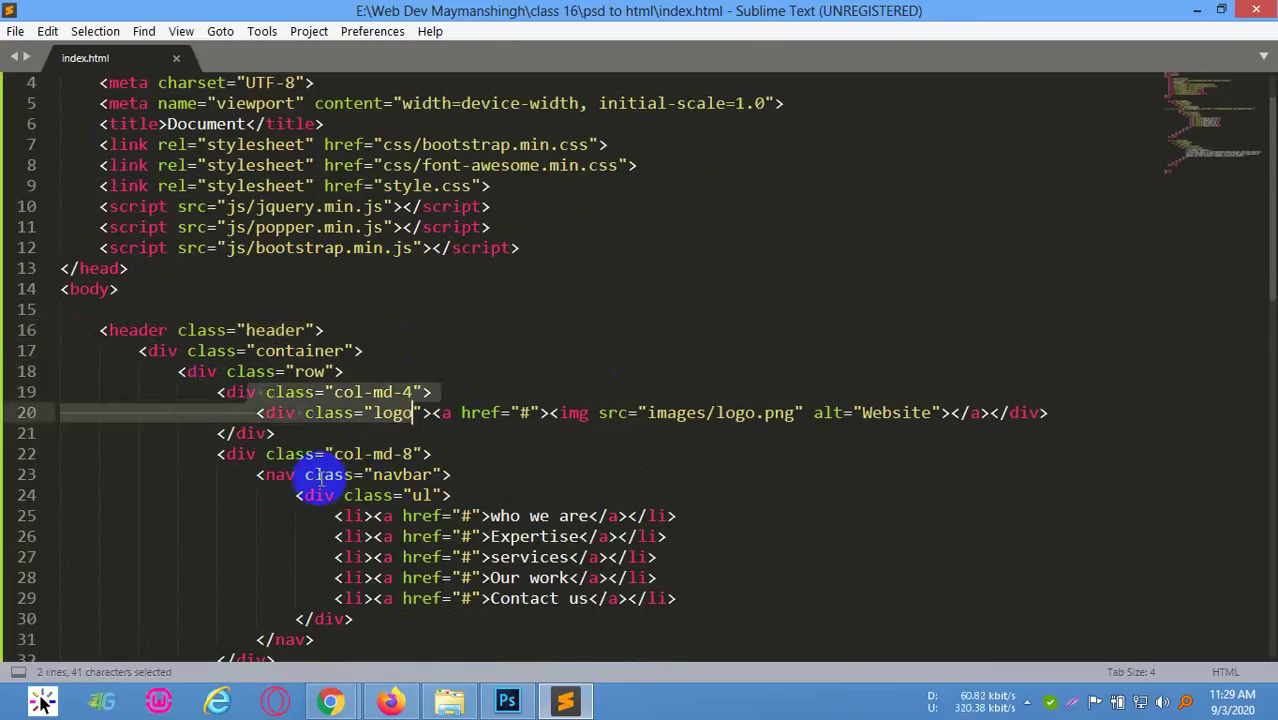
left_click_drag(262, 478, 272, 477)
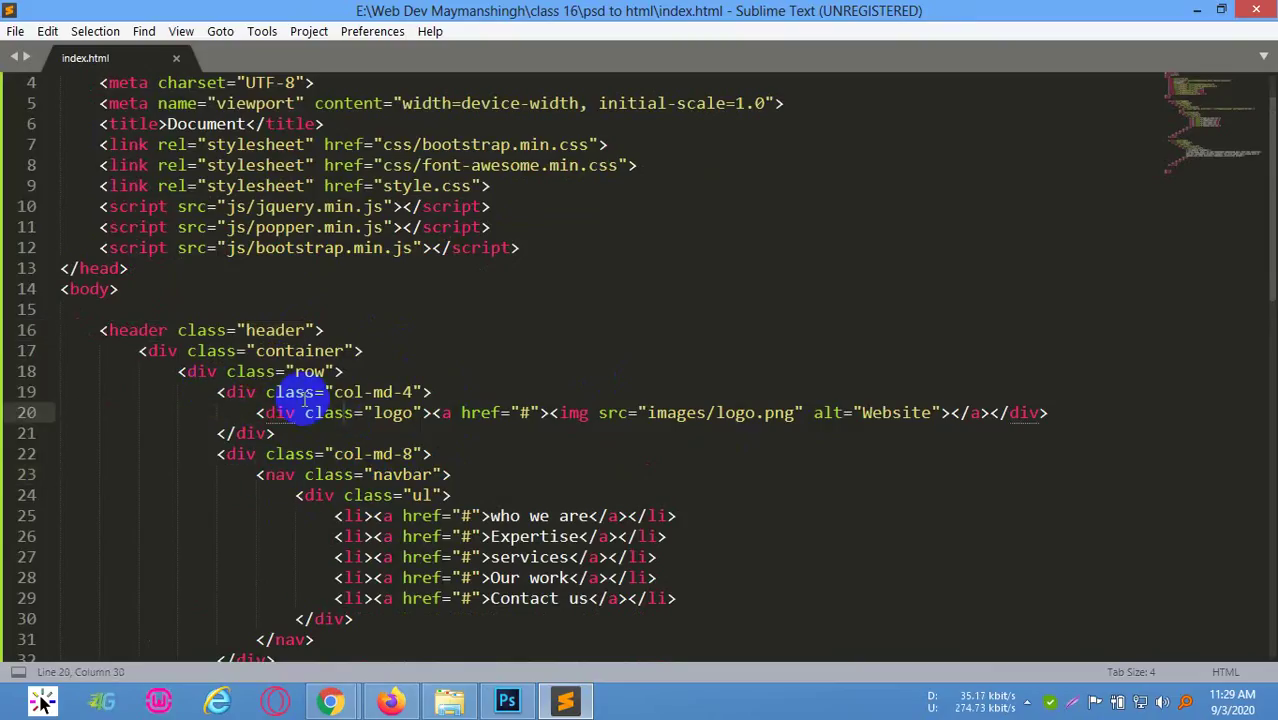
left_click(345, 413)
left_click(323, 476)
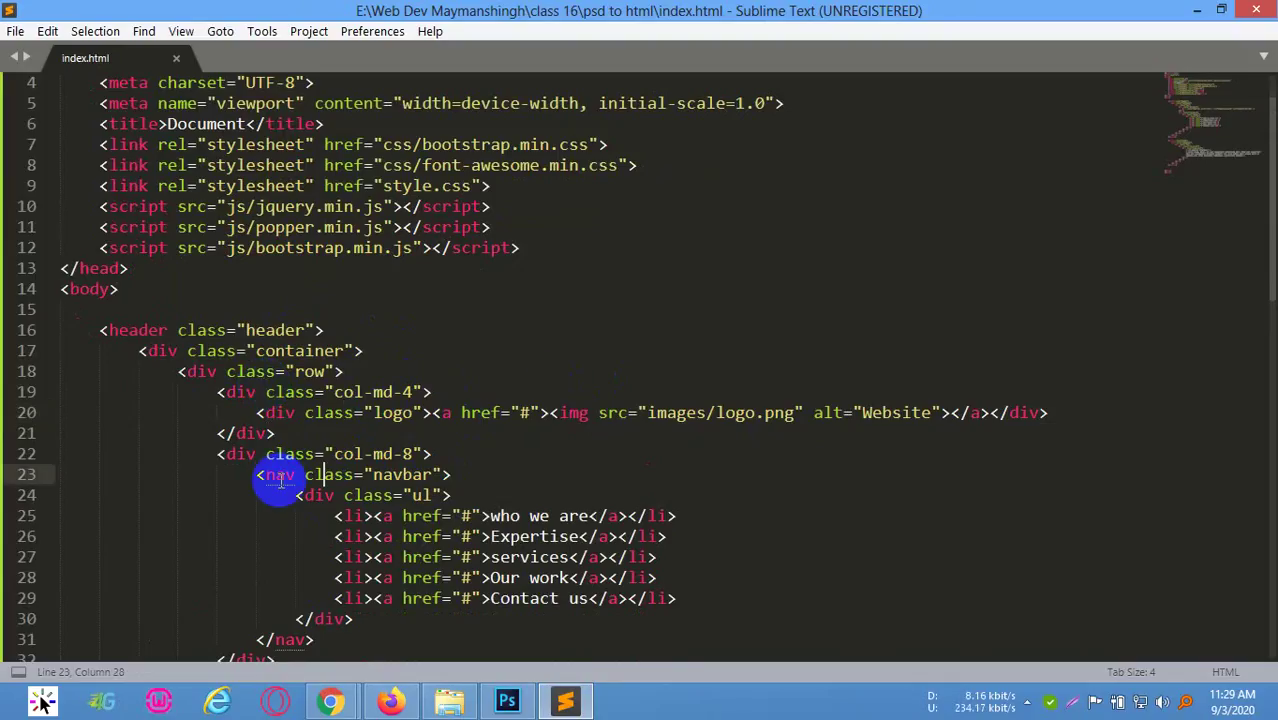
left_click(808, 439)
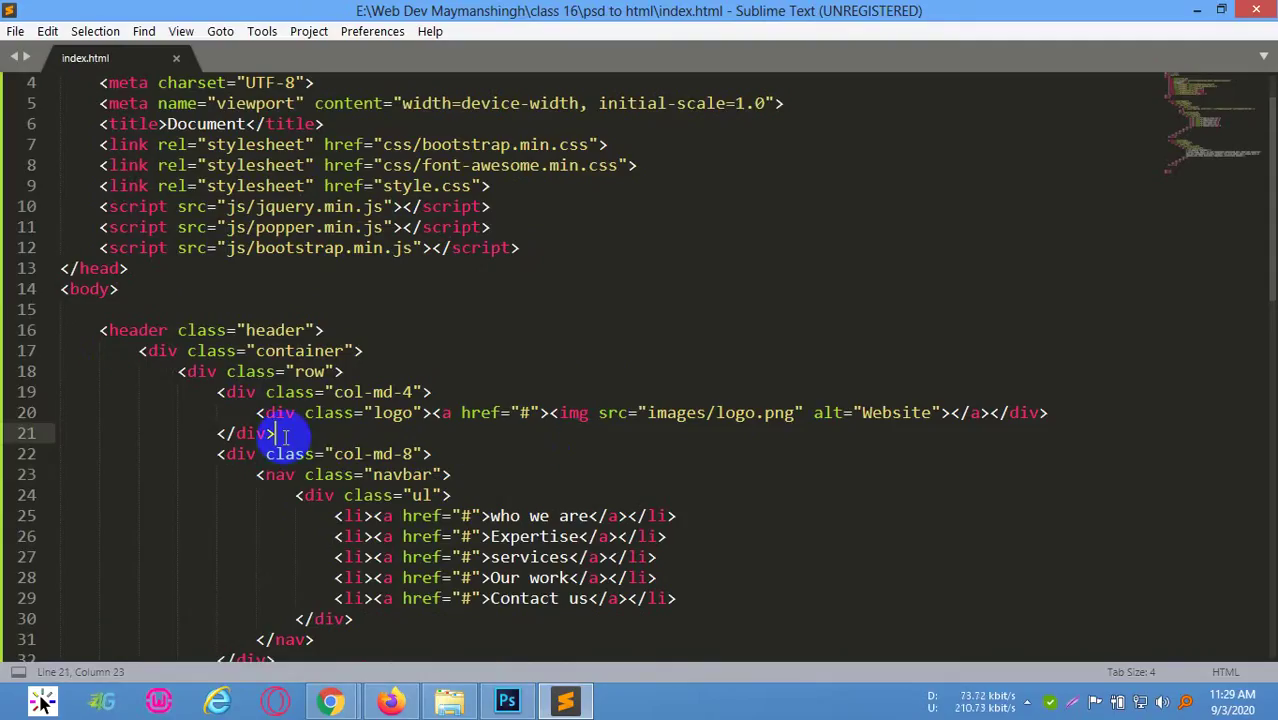
Examine the navigation list, the header's col-md-4 and col-md-8 column classes, and the head section markup in index.html
scroll(177, 382, "down", 2)
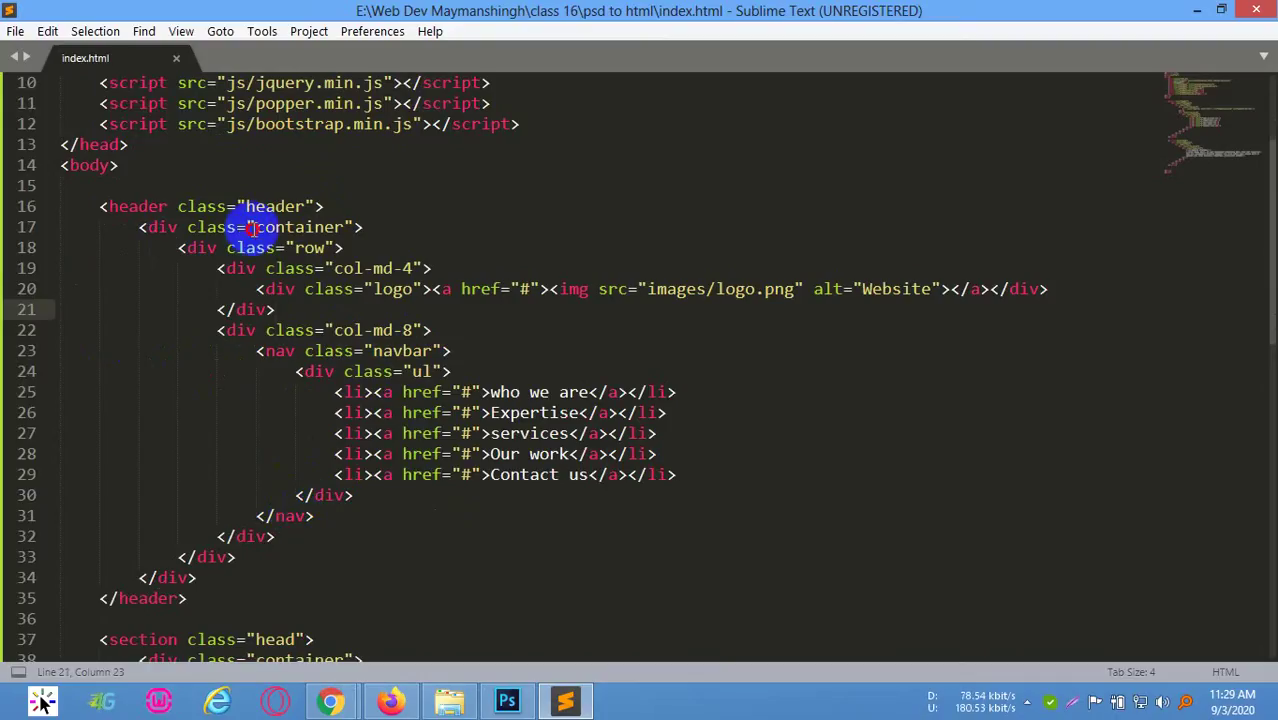
left_click(397, 372)
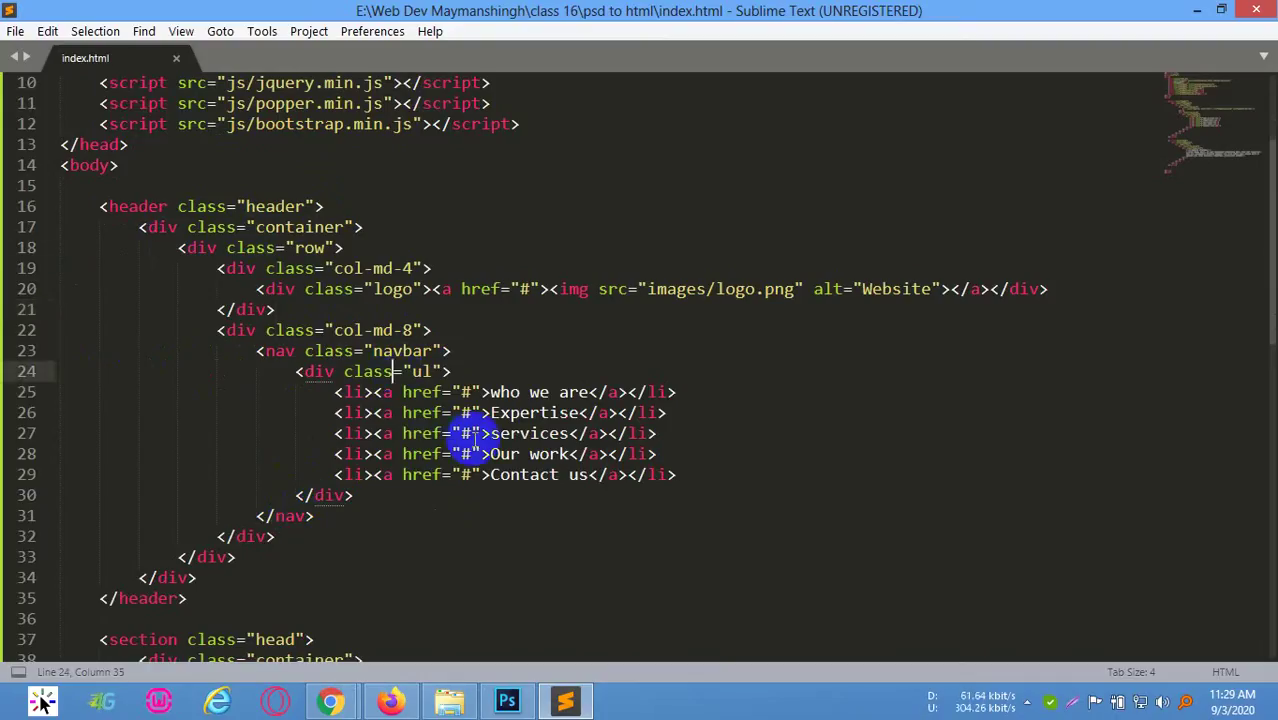
scroll(143, 436, "down", 2)
scroll(319, 385, "down", 3)
scroll(393, 413, "up", 1)
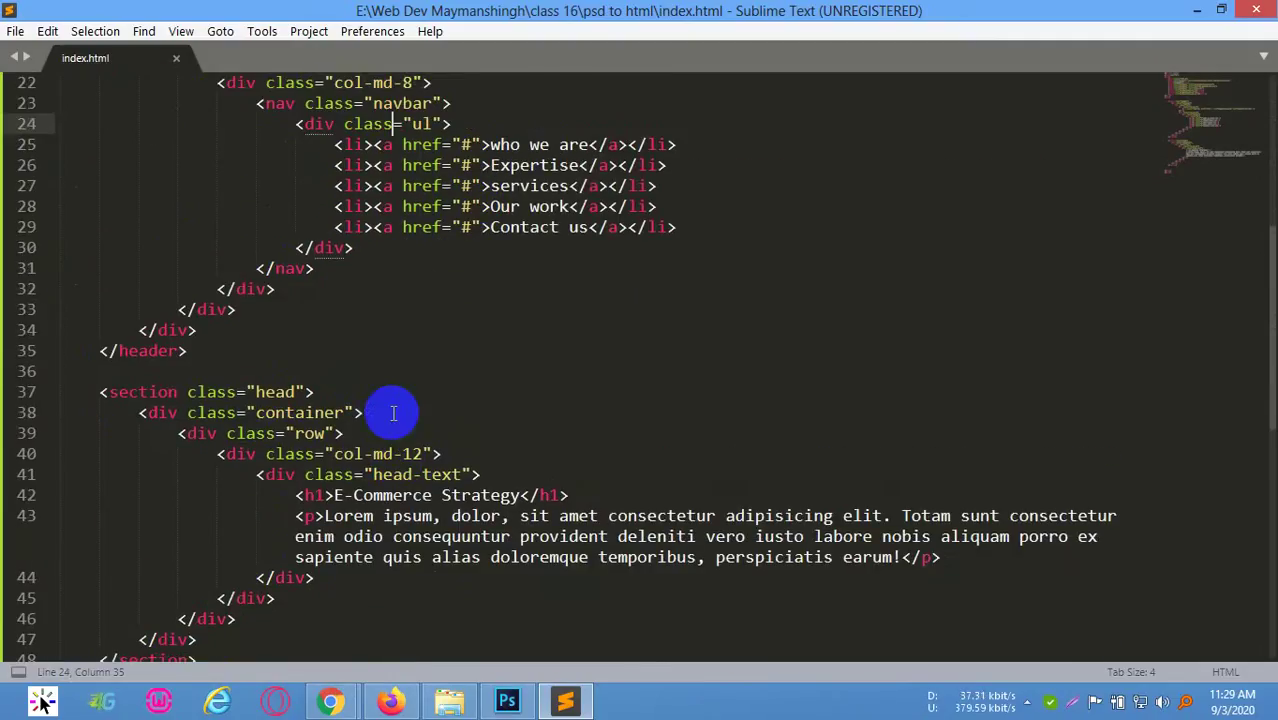
scroll(632, 407, "up", 1)
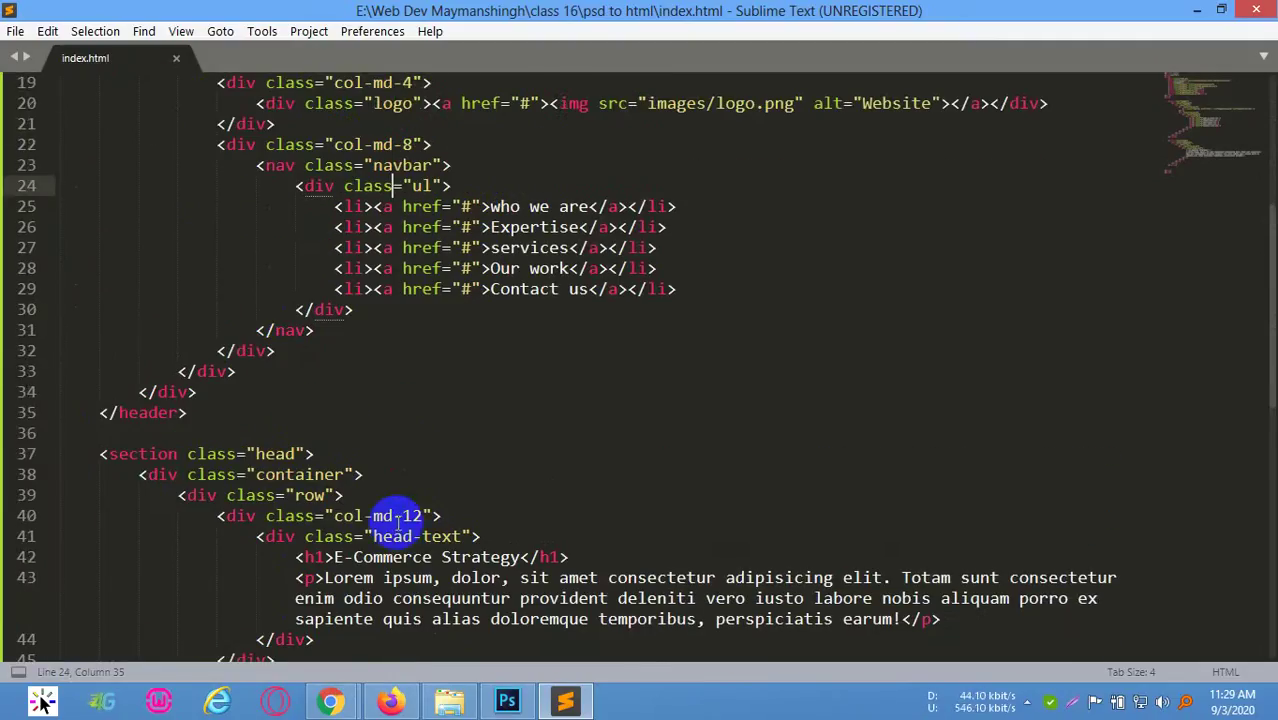
scroll(397, 516, "up", 1)
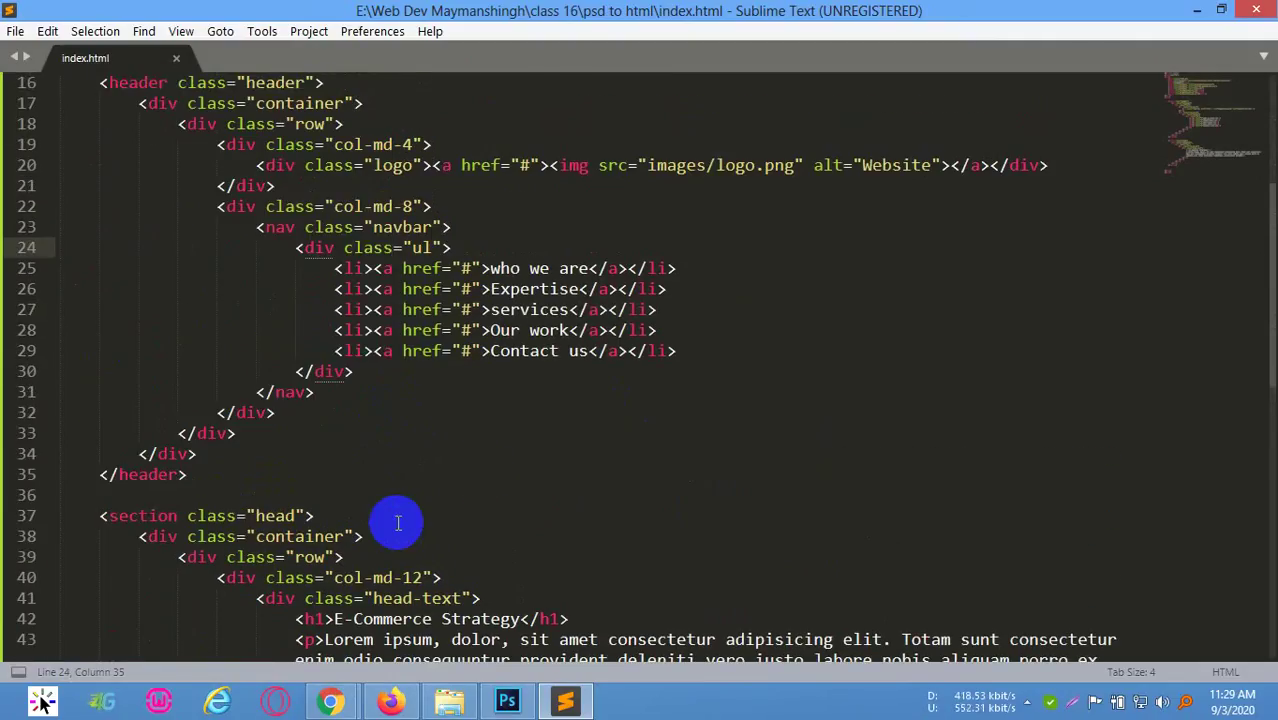
left_click(625, 320)
left_click(656, 368)
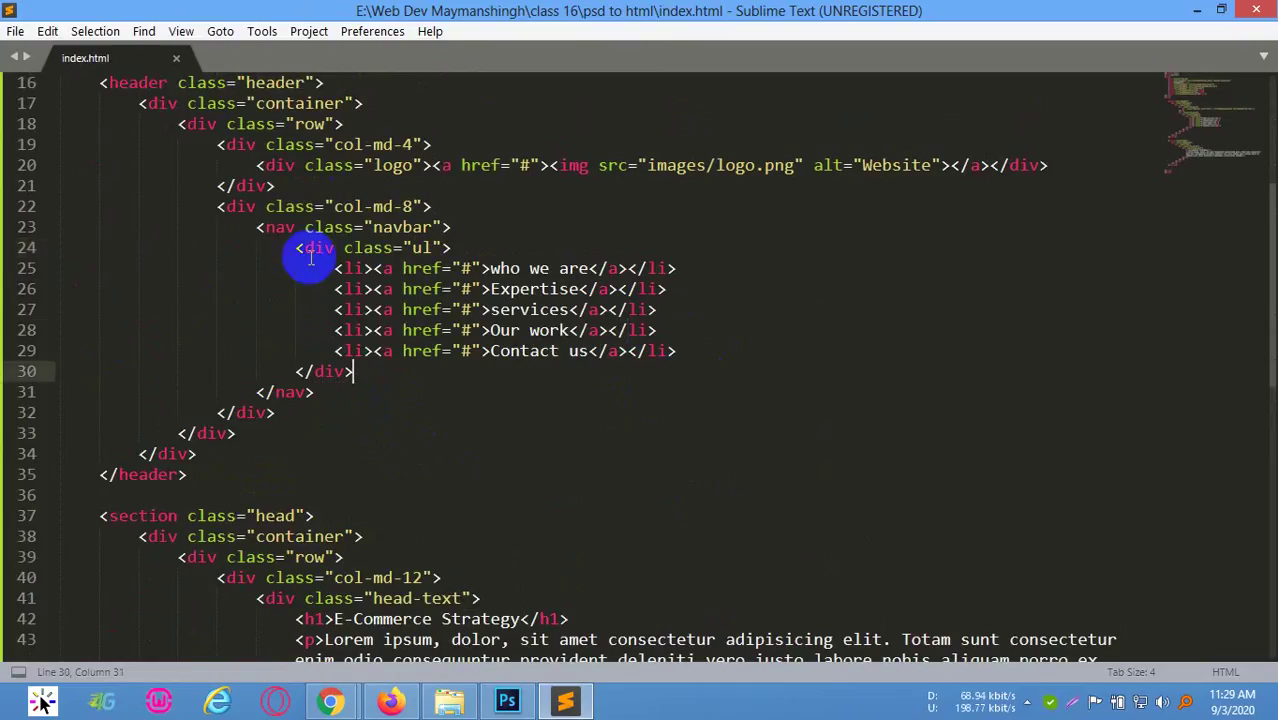
left_click(315, 204)
left_click_drag(412, 207, 305, 207)
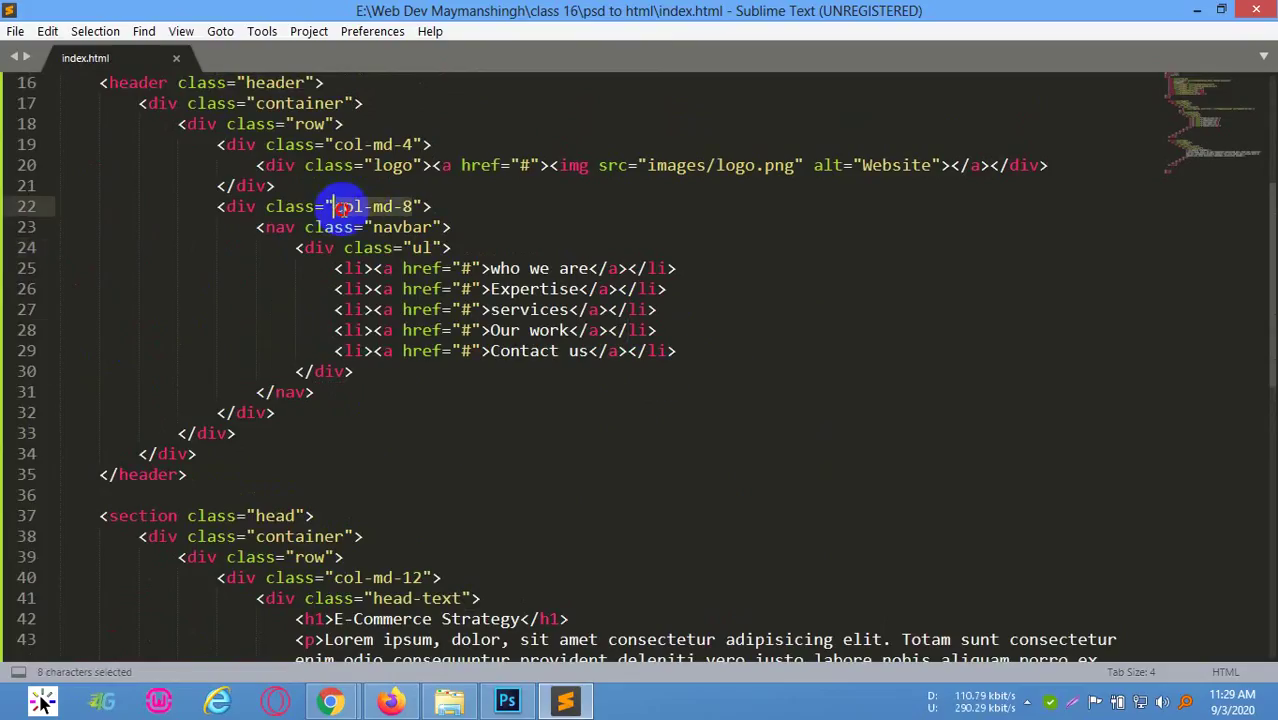
left_click_drag(413, 145, 333, 145)
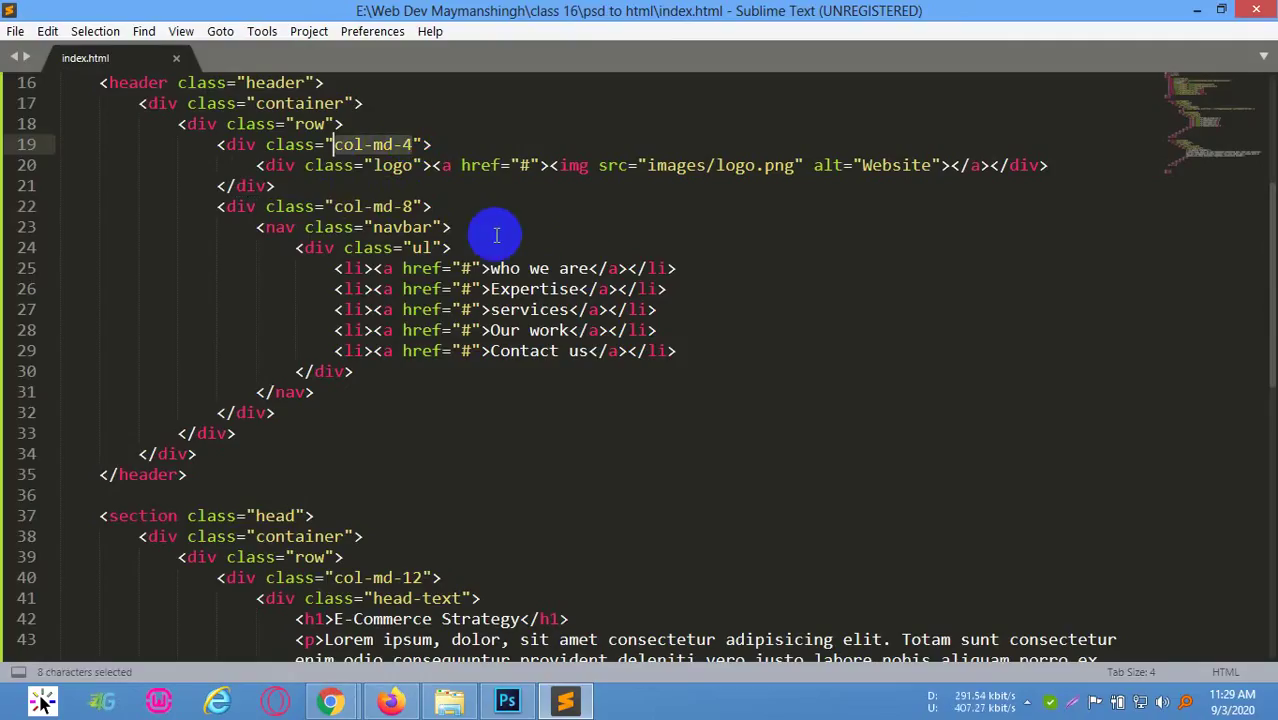
scroll(414, 491, "down", 3)
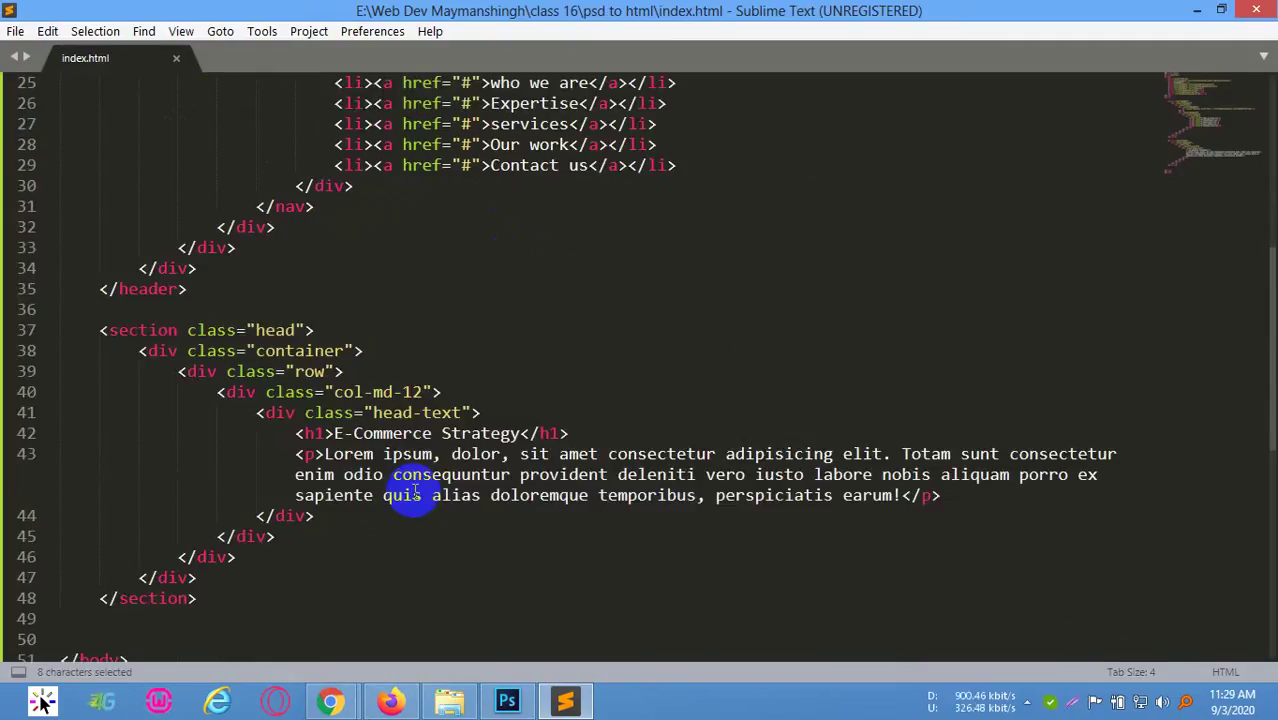
Switch to Chrome and check the Mymnsingh Batch folder contents and the offline preview status in Google Drive
mouse_move(329, 700)
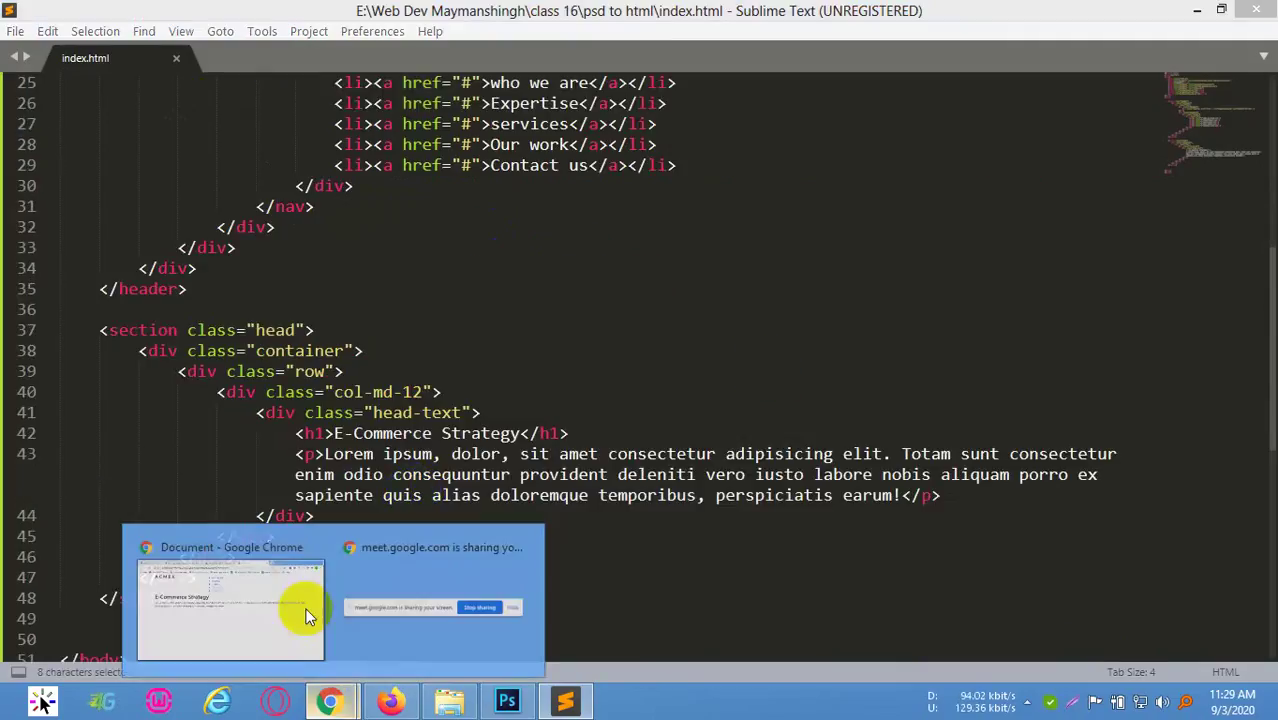
left_click(307, 615)
left_click(365, 13)
left_click(593, 13)
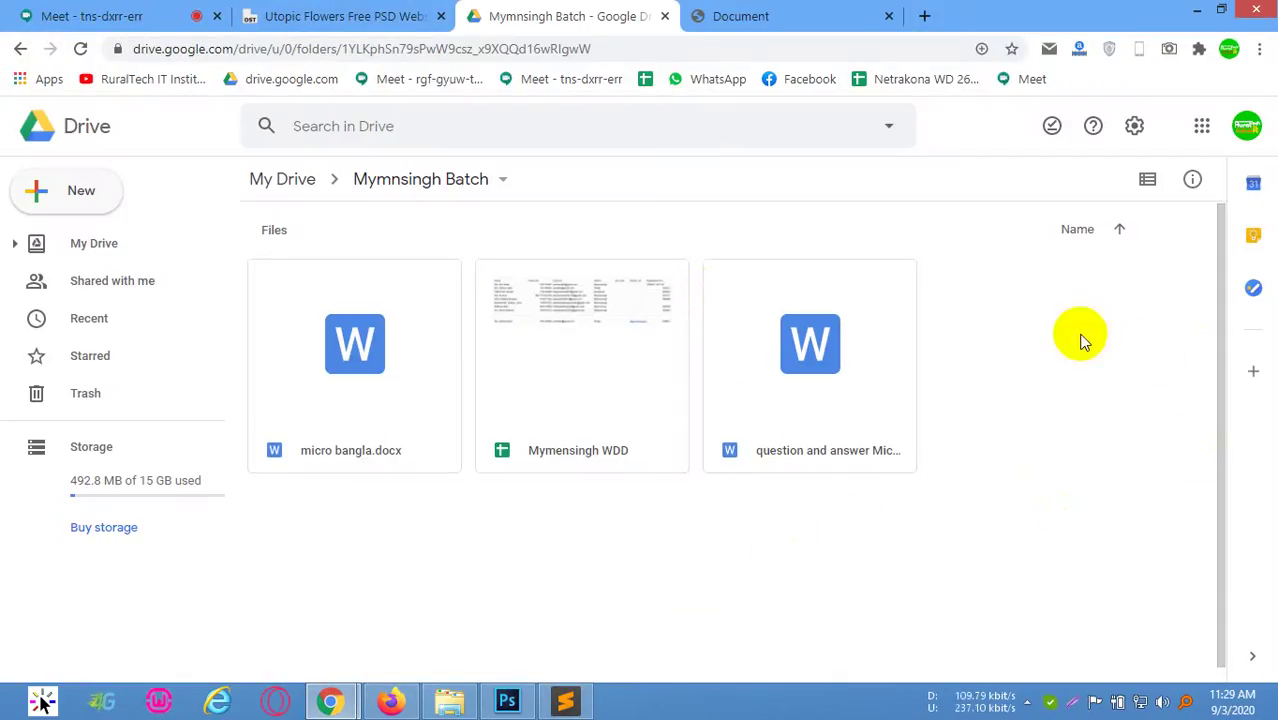
scroll(1083, 336, "down", 1)
left_click(1055, 130)
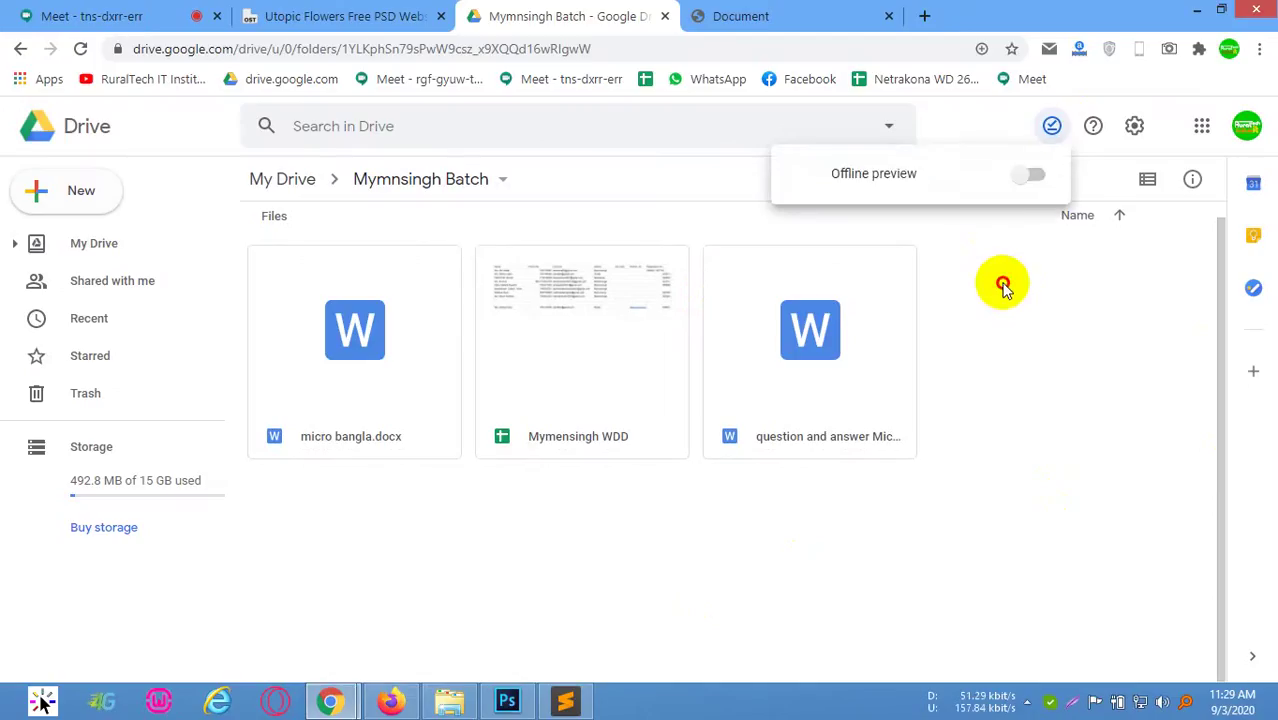
left_click(1044, 131)
left_click(1044, 131)
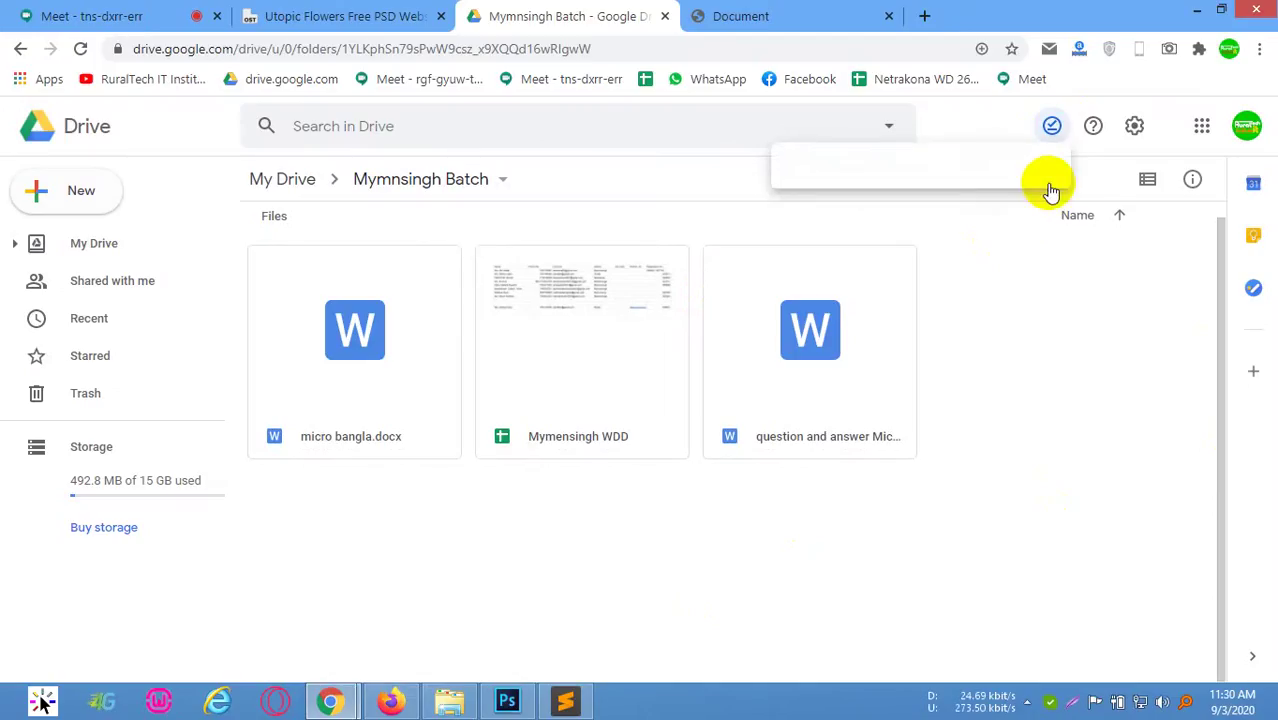
Start another file upload of Ecommerce.psd to the Mymnsingh Batch folder
left_click(55, 190)
left_click(130, 245)
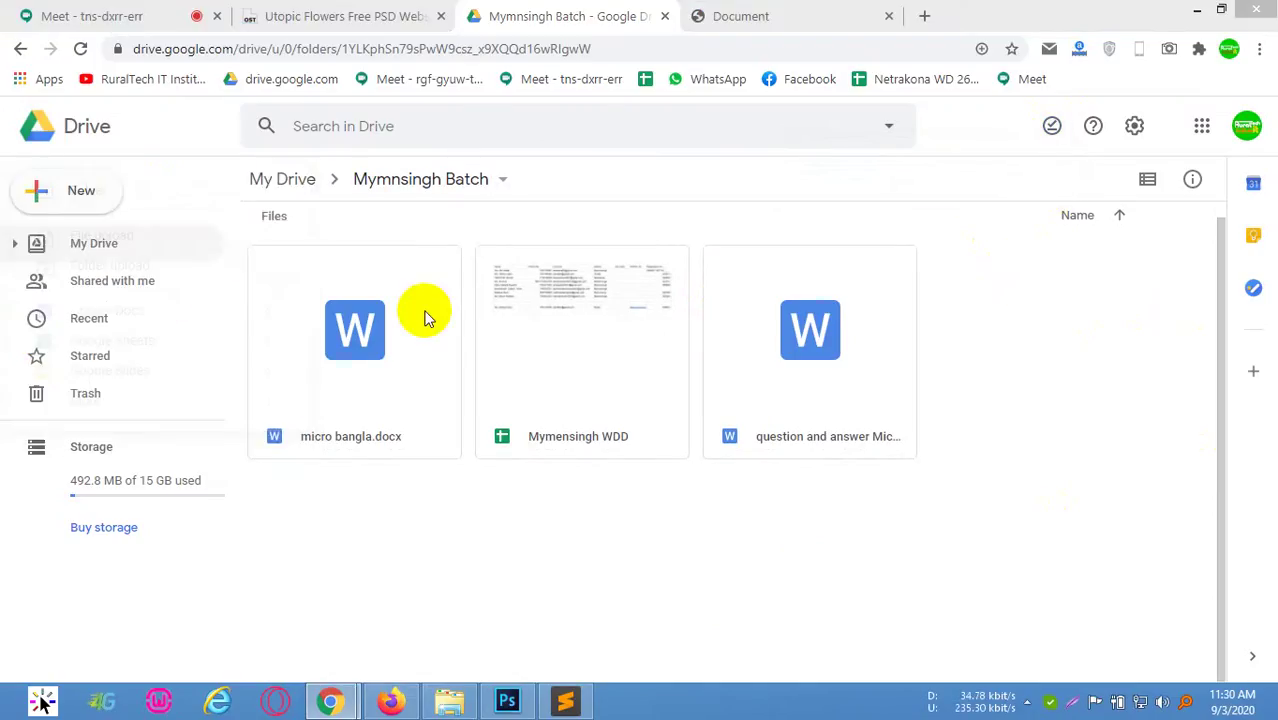
double_click(338, 163)
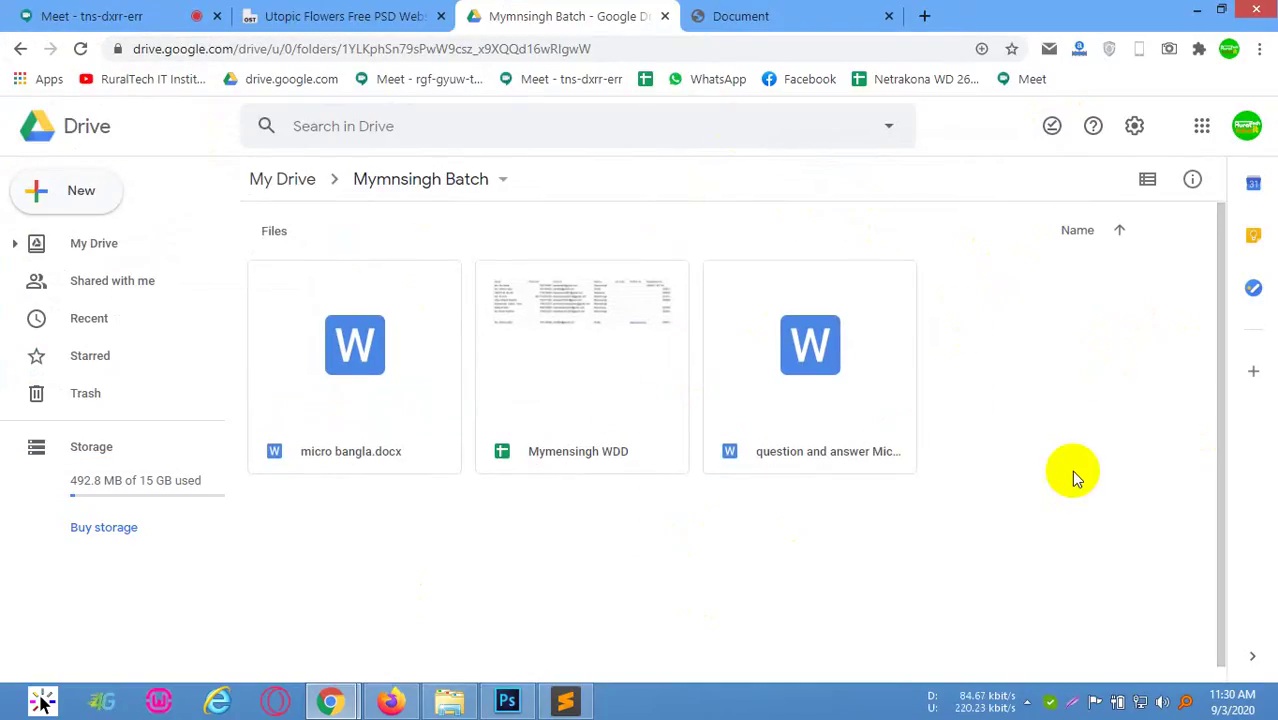
Close the Utopic Flowers template tab and look over the open Google Meet call and index.html preview
left_click(818, 27)
left_click(571, 15)
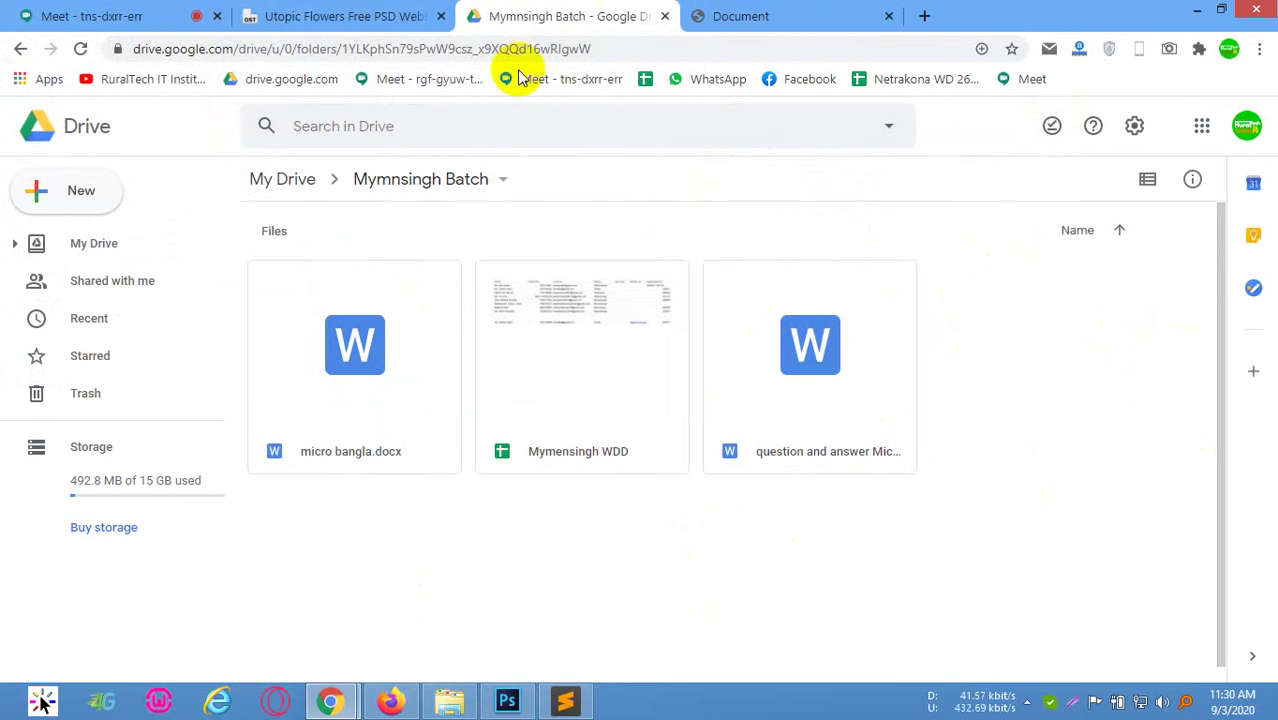
left_click(250, 22)
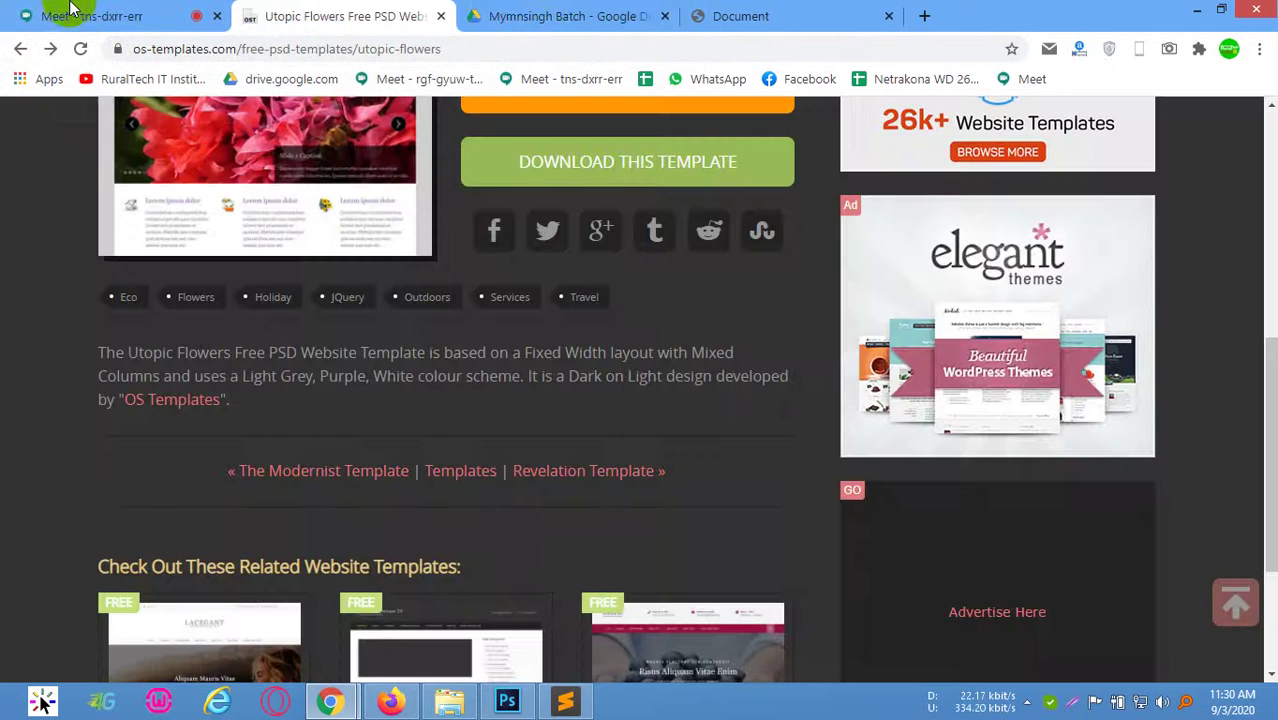
left_click(442, 16)
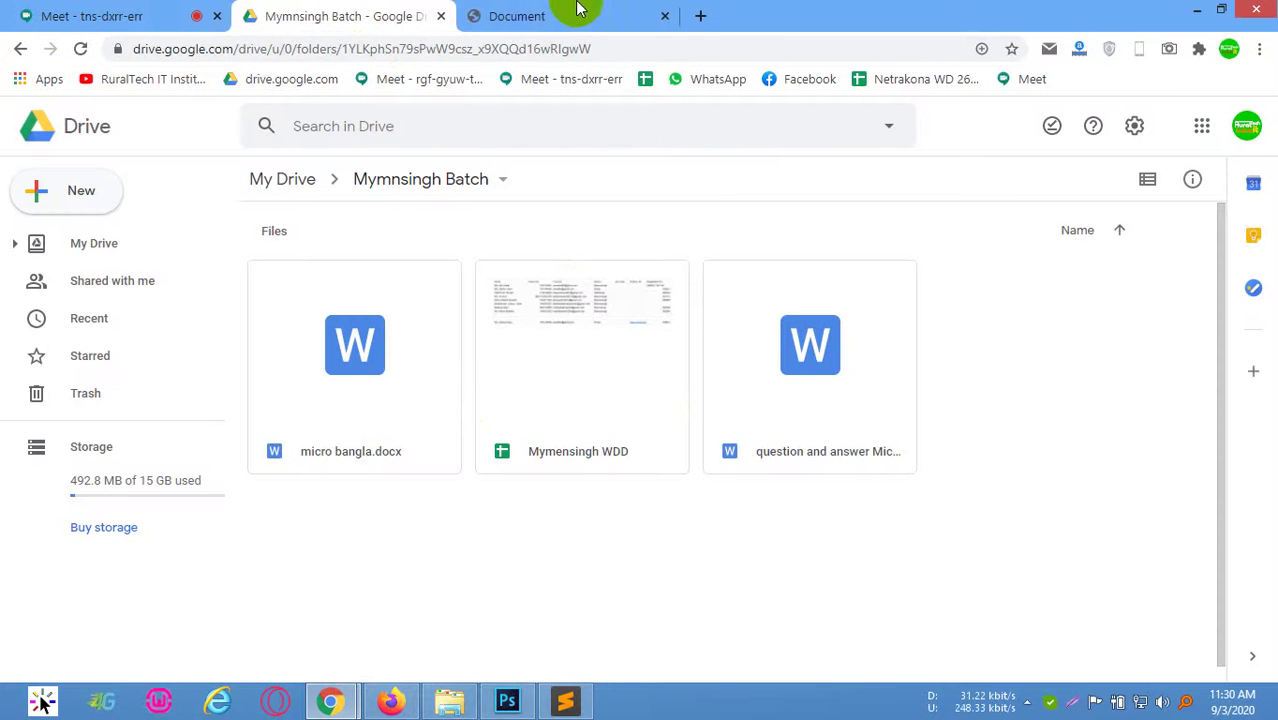
left_click(200, 24)
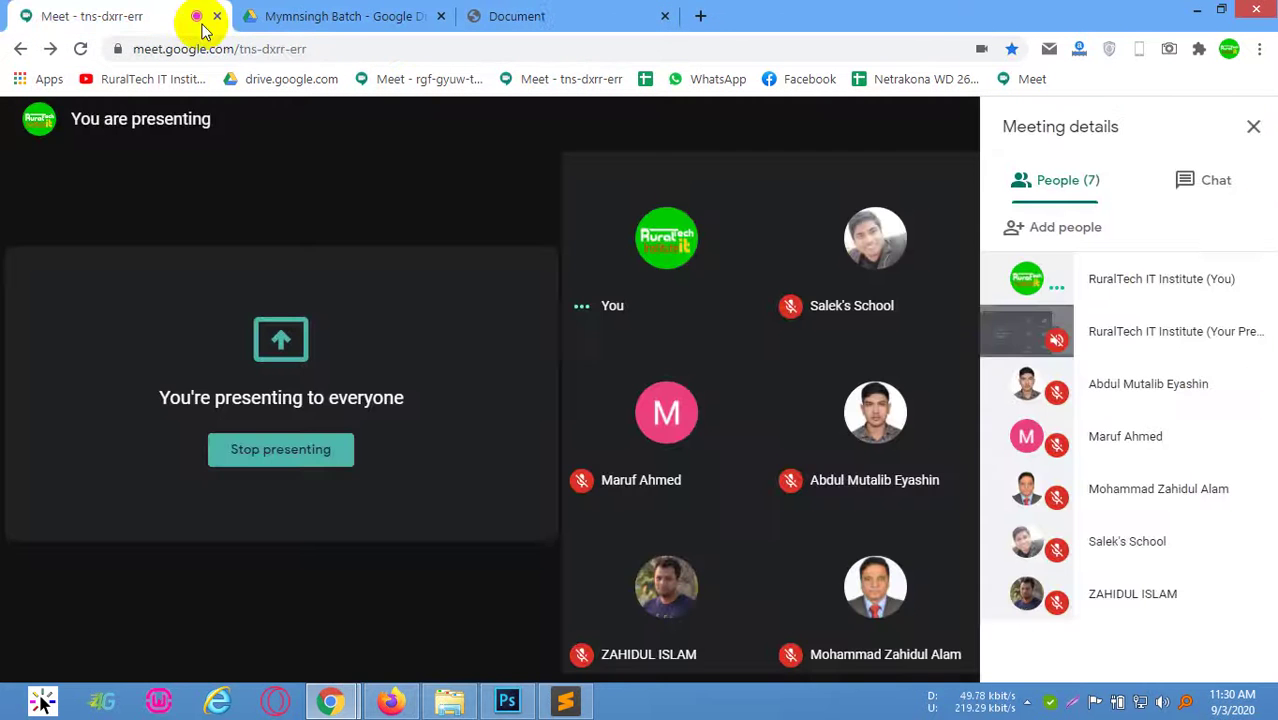
left_click(545, 18)
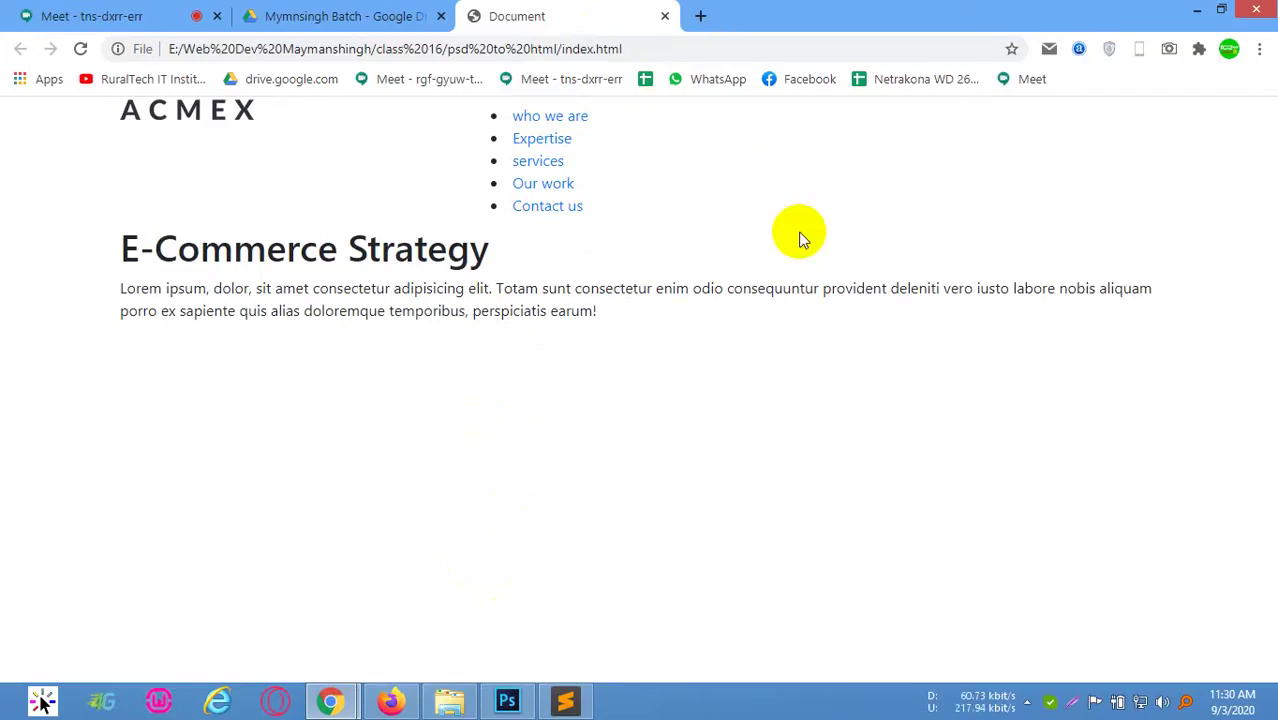
Switch to Firefox and try to open blog.webcoure.com/wp-admin
key("alt+Tab")
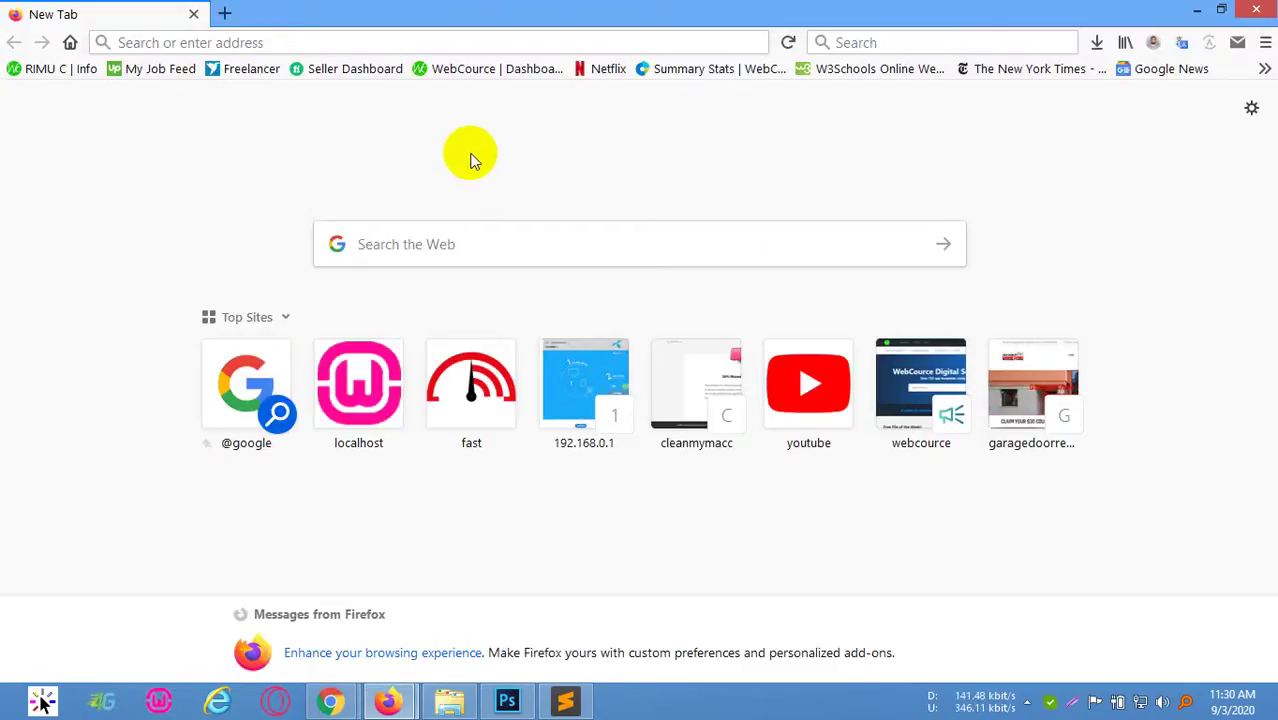
left_click(266, 40)
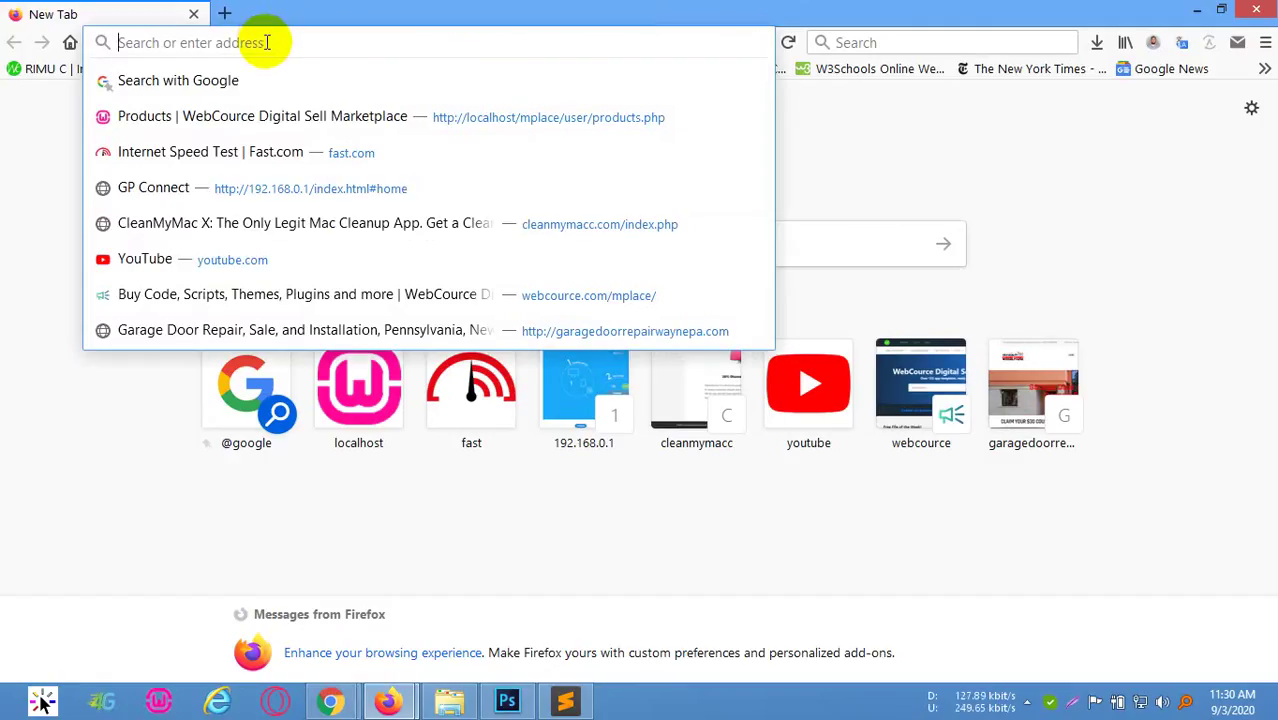
type("le")
key("BackSpace")
type("o")
key("BackSpace")
key("BackSpace")
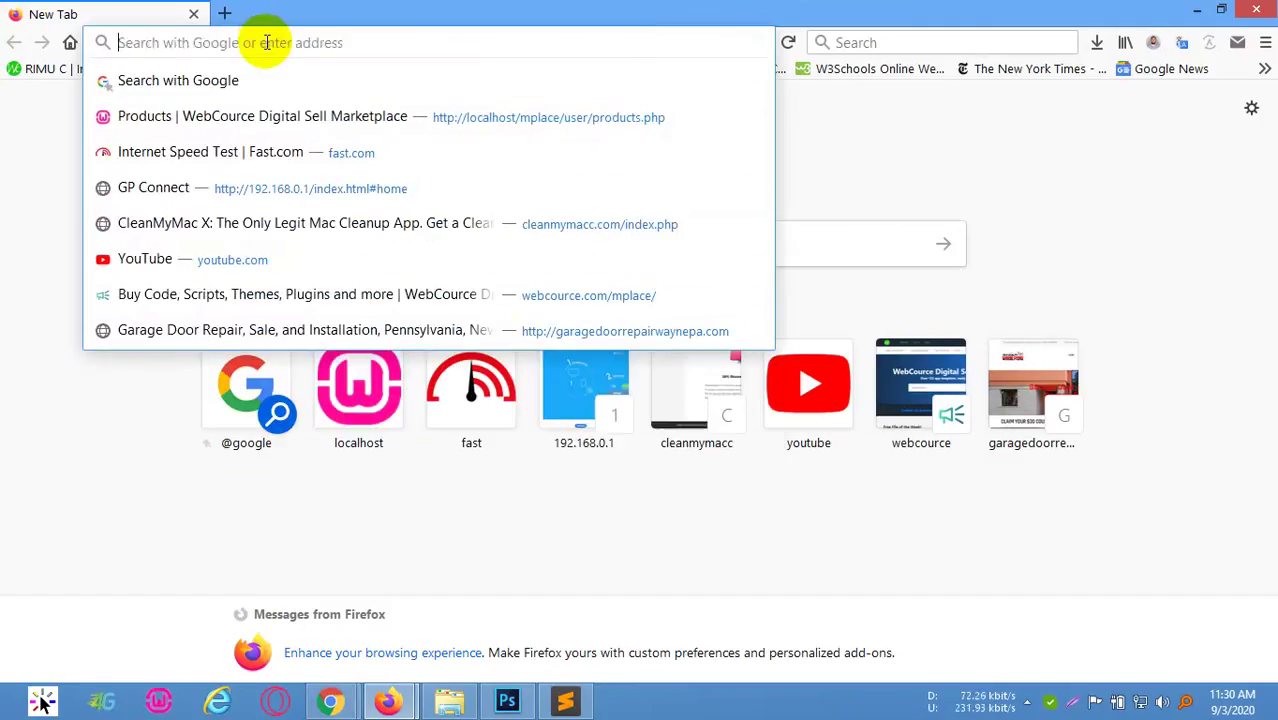
type("w")
key("BackSpace")
type("blog")
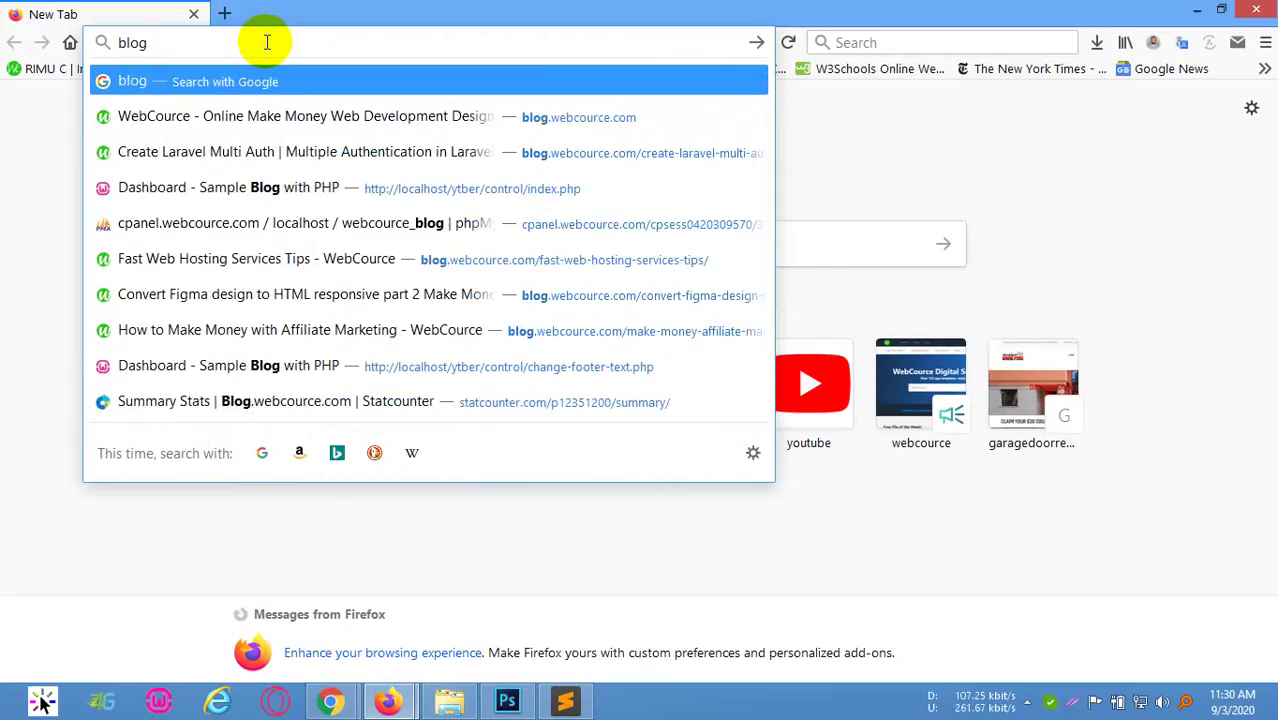
type(".we")
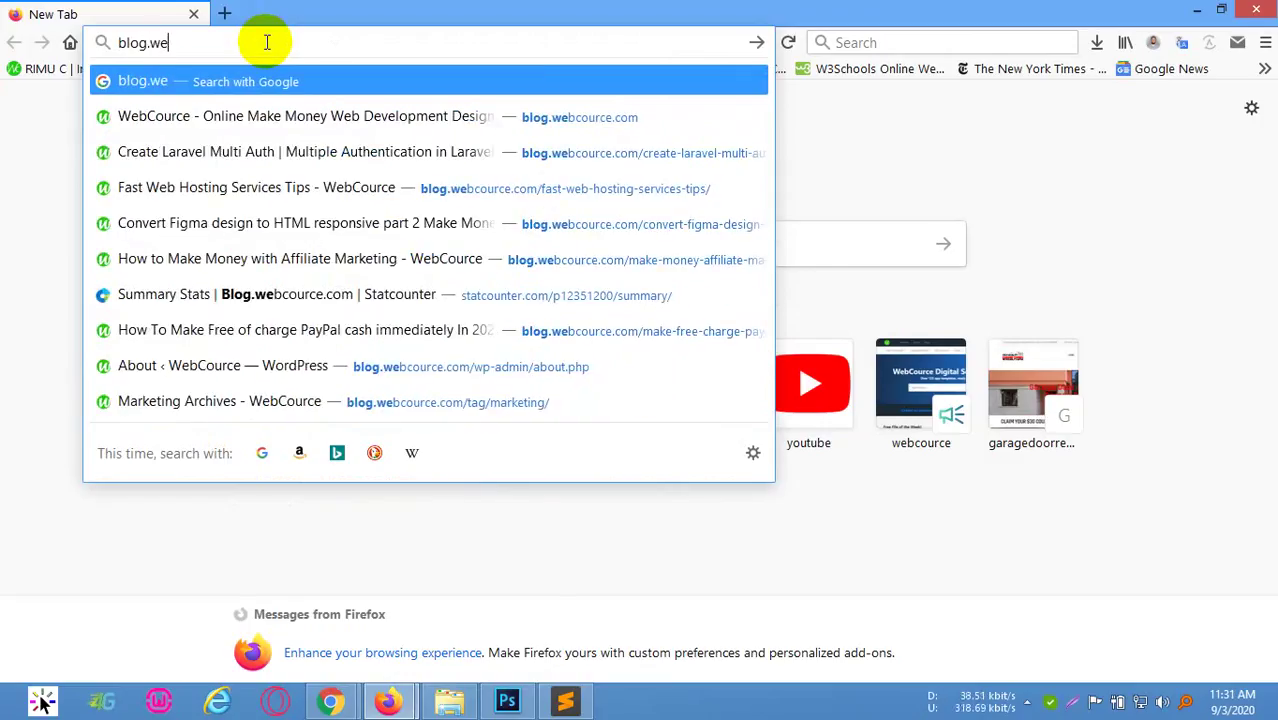
type("blc")
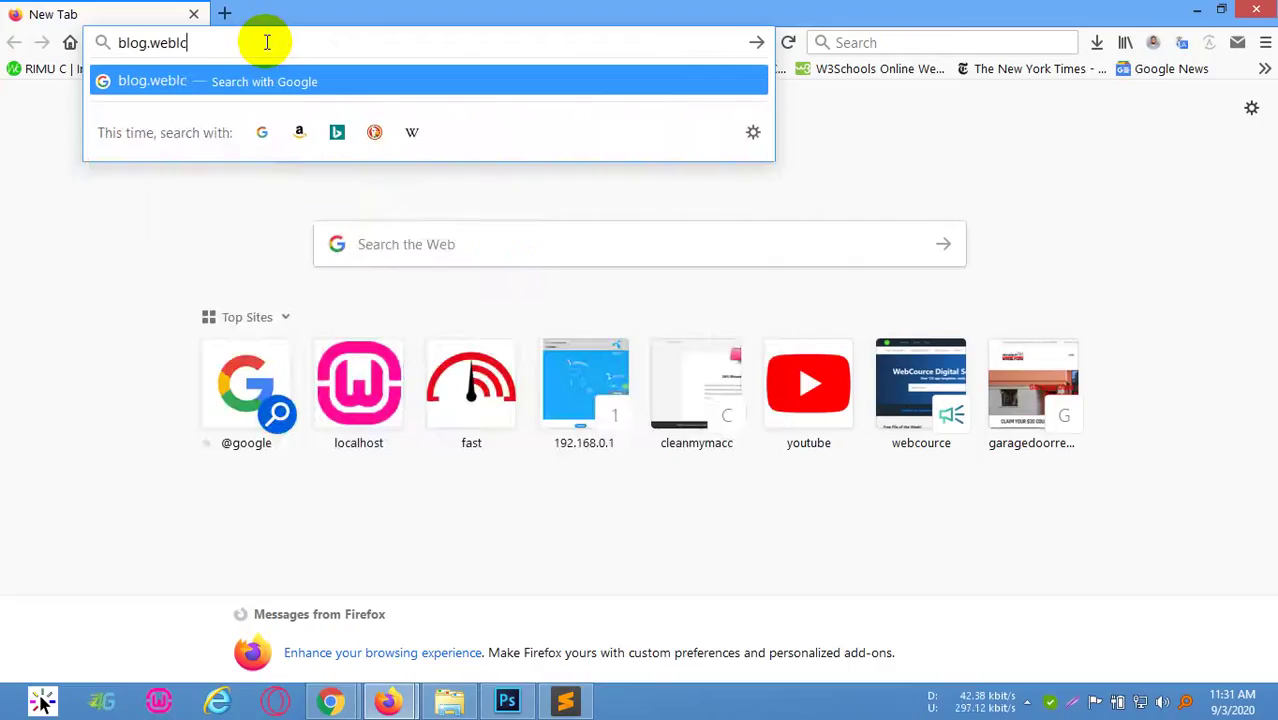
key("BackSpace")
key("BackSpace")
type("coure")
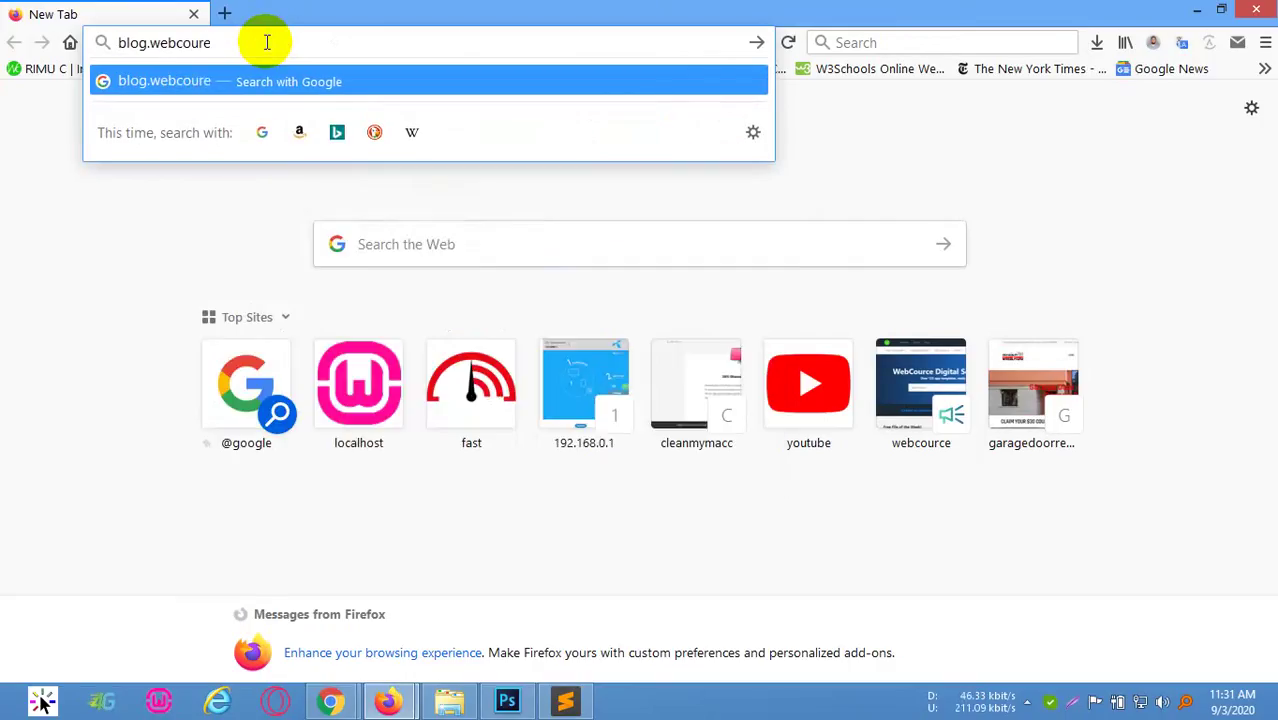
type(".com/wp-admin")
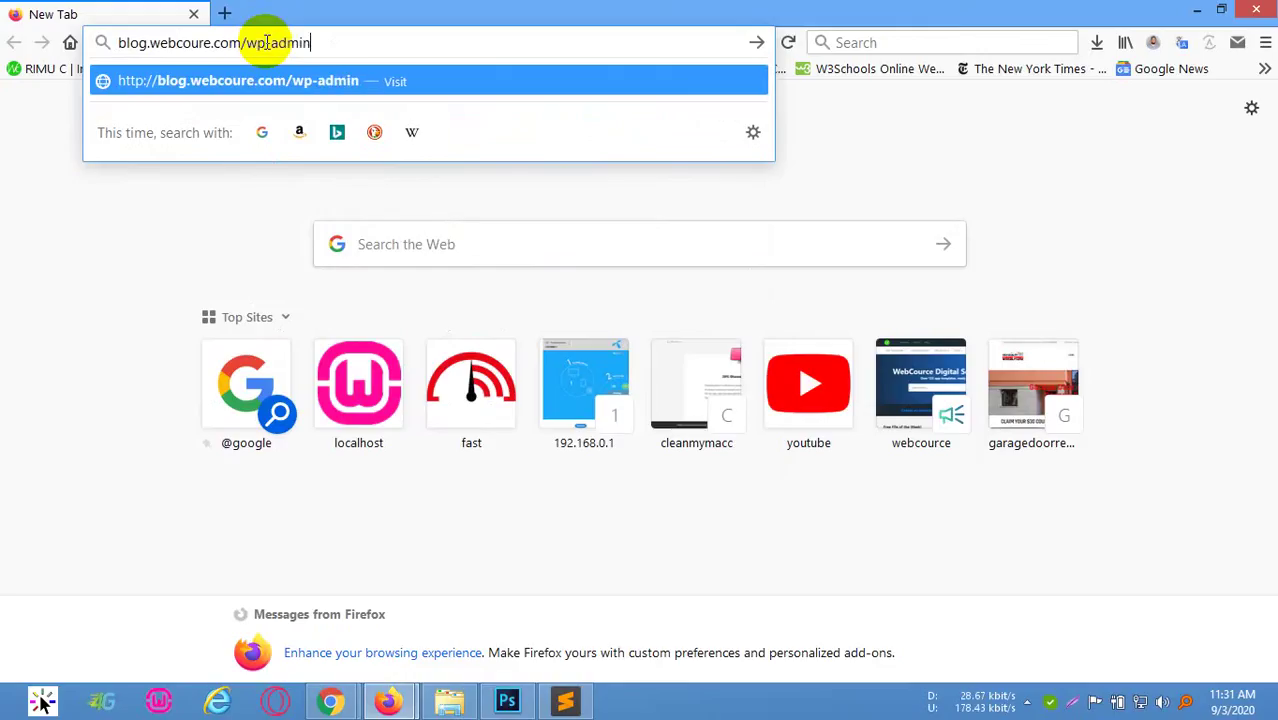
key("Return")
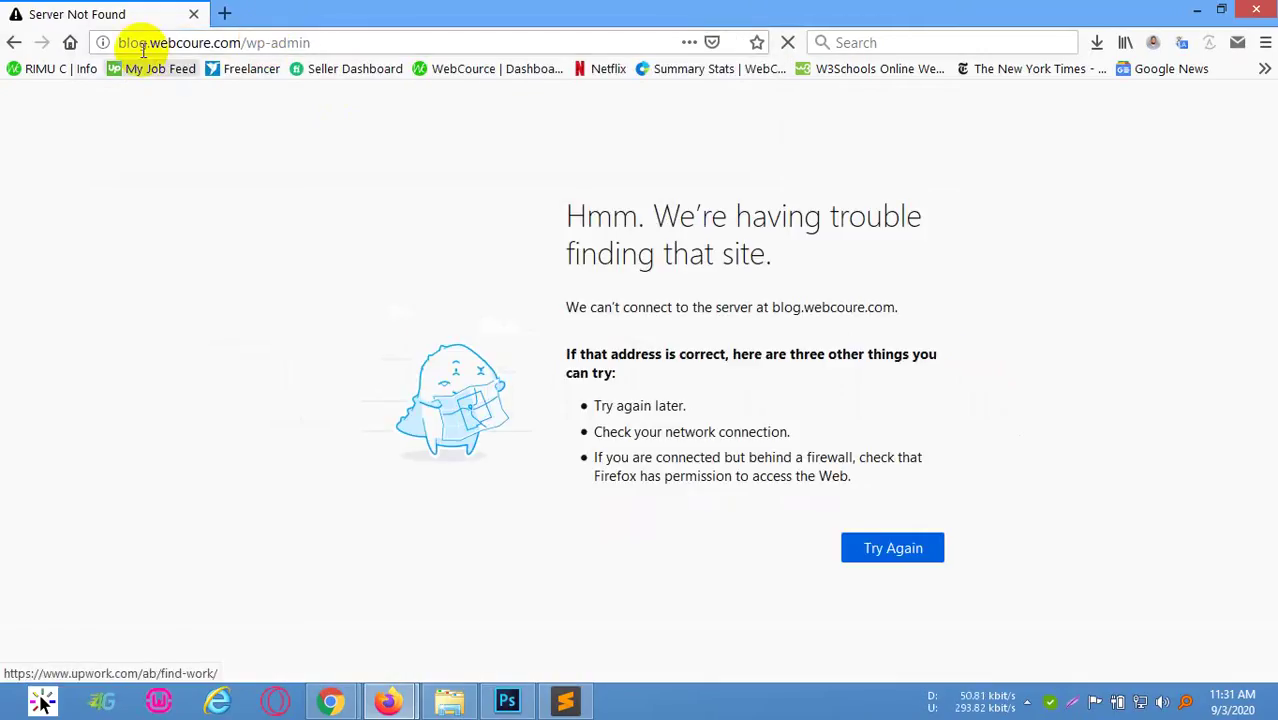
left_click_drag(585, 217, 673, 432)
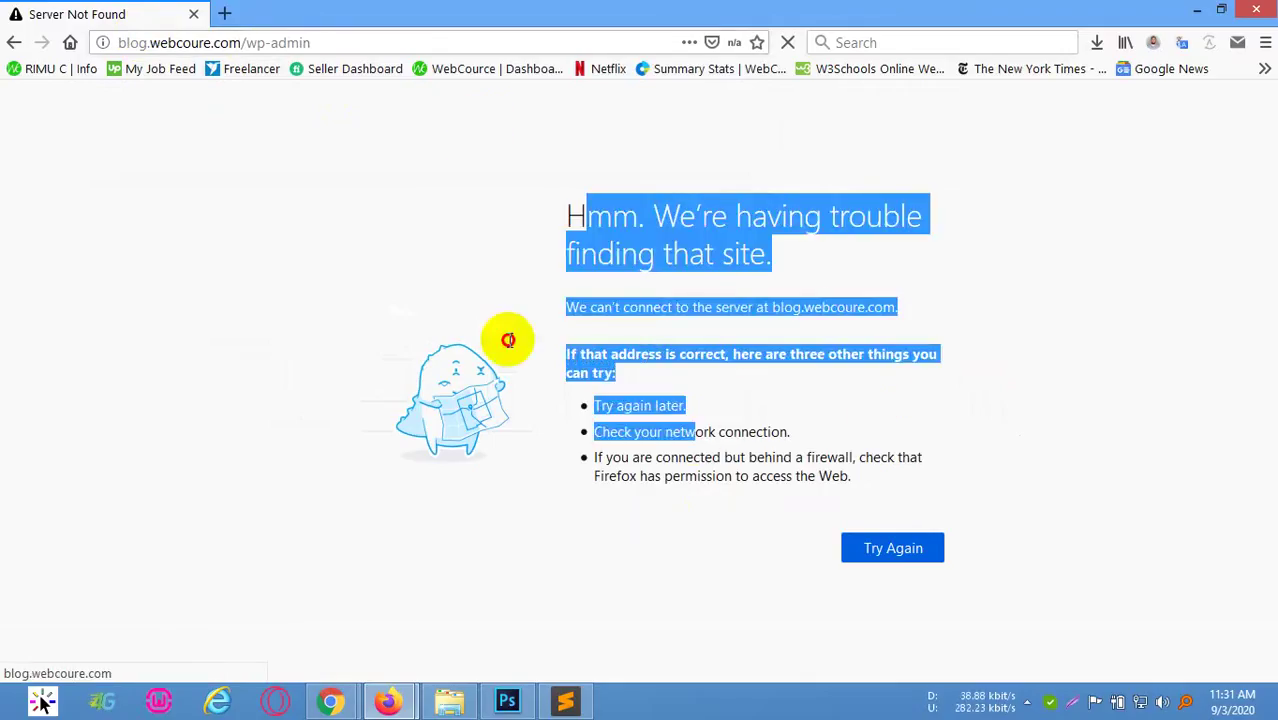
left_click(508, 337)
left_click(265, 42)
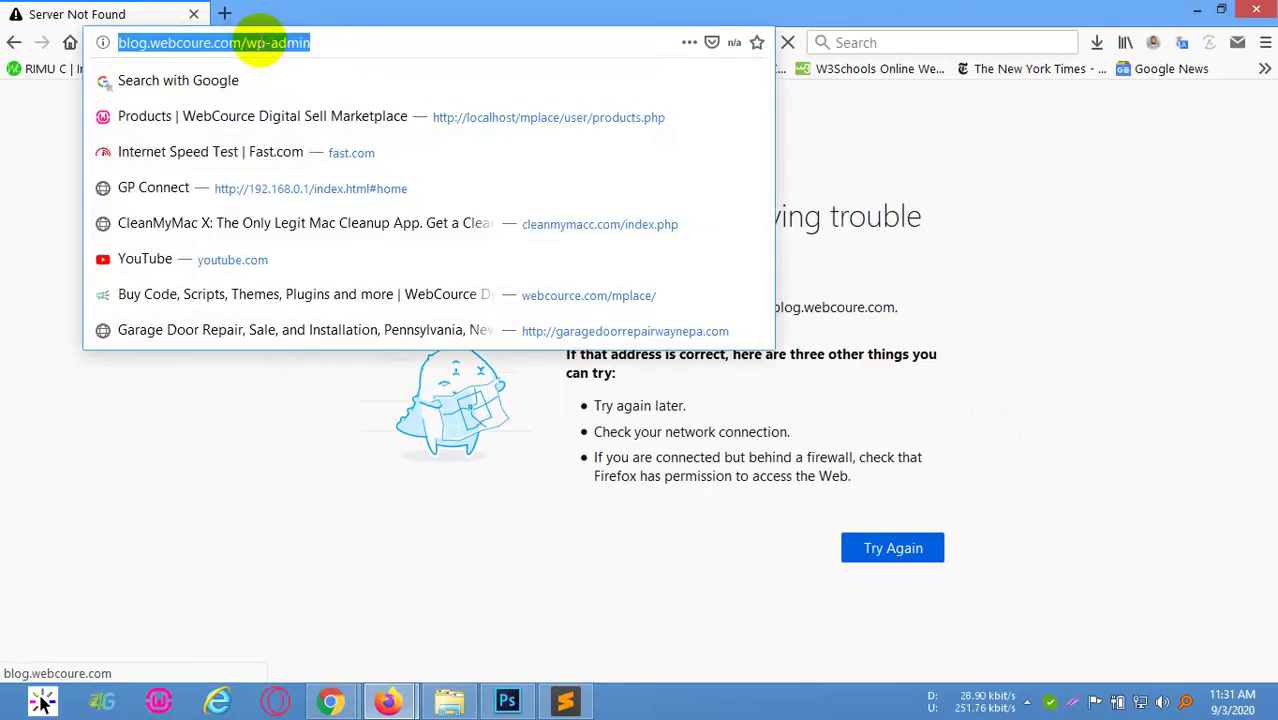
type("webcourc")
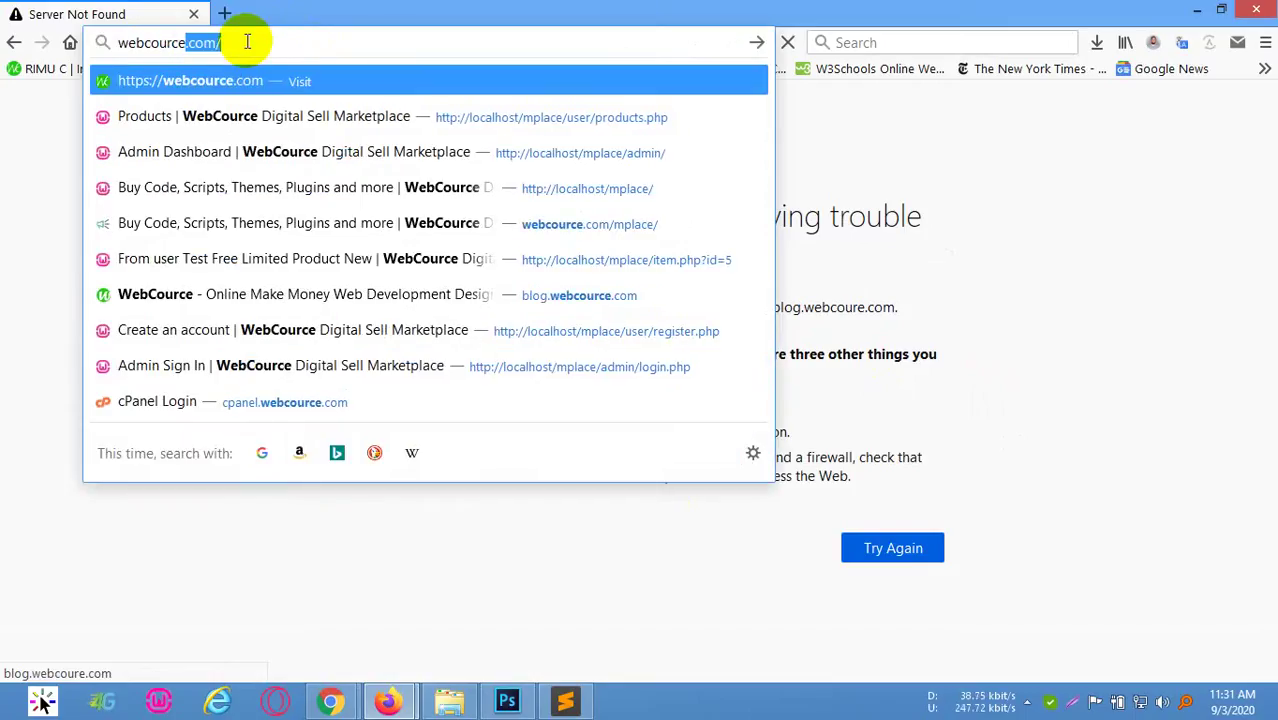
left_click(535, 295)
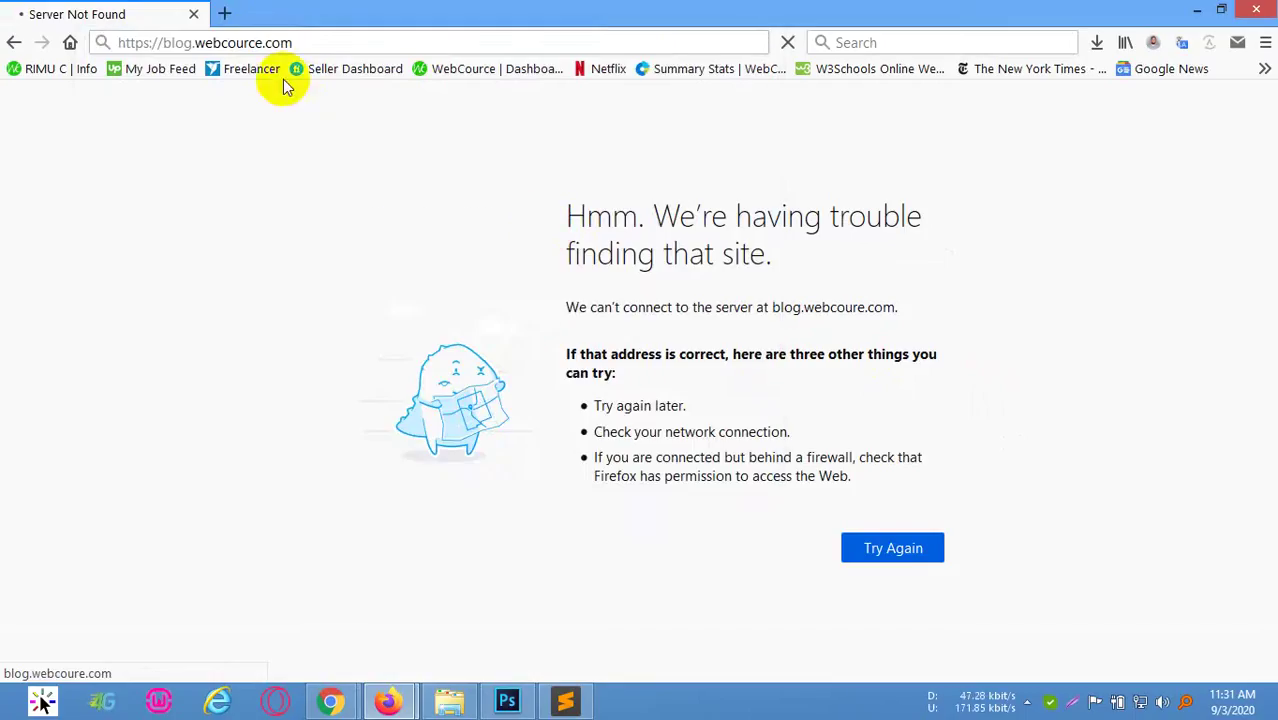
left_click(334, 40)
left_click(334, 40)
type("/w")
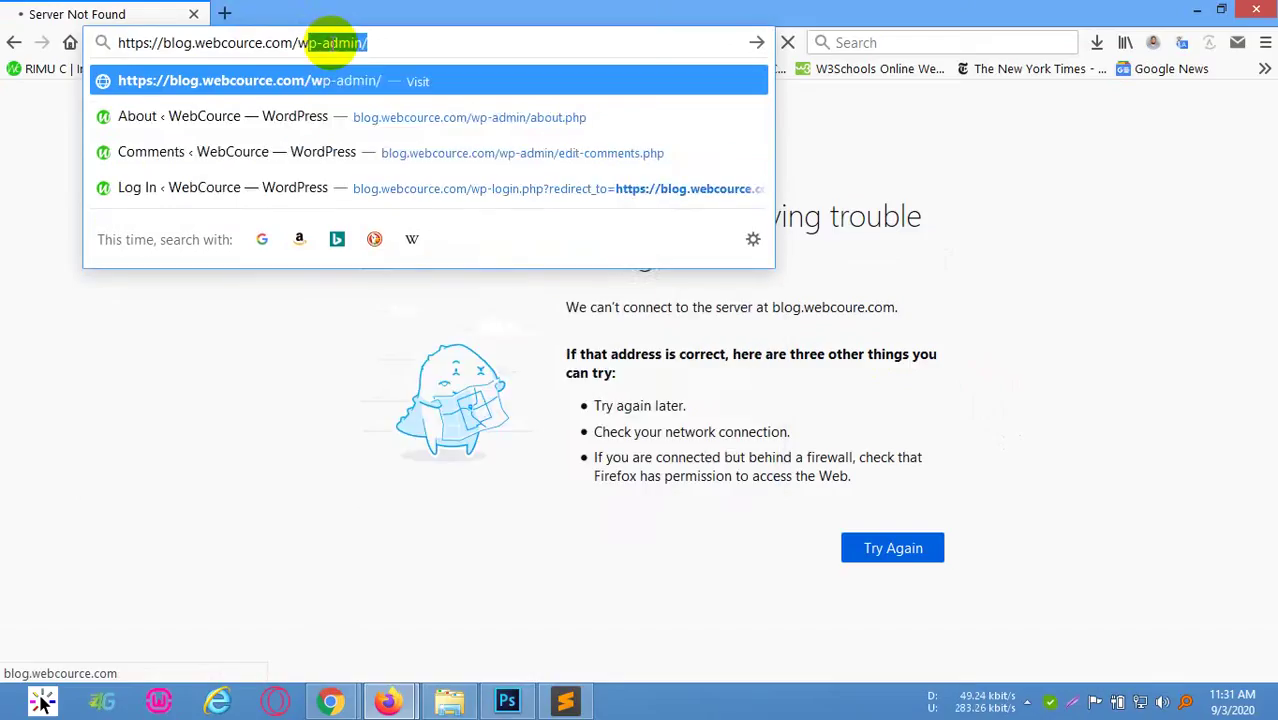
type("e")
key("BackSpace")
type("p-a")
key("Return")
left_click(456, 46)
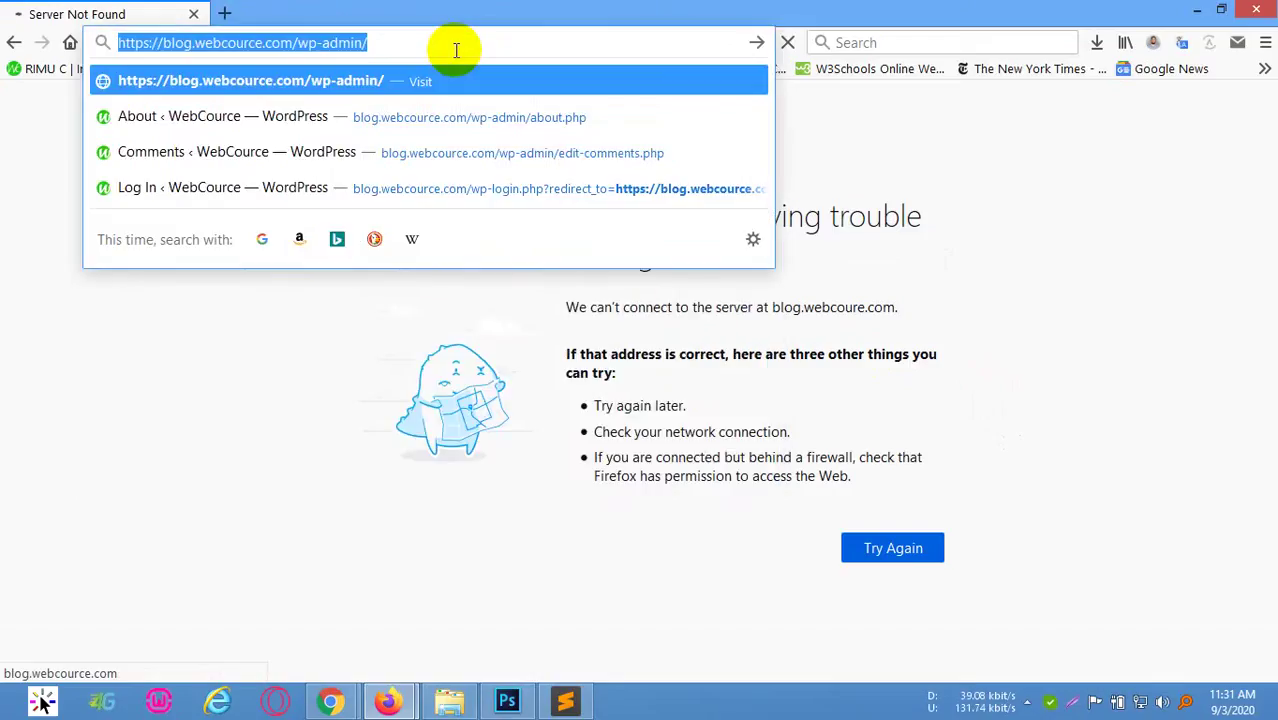
key("Return")
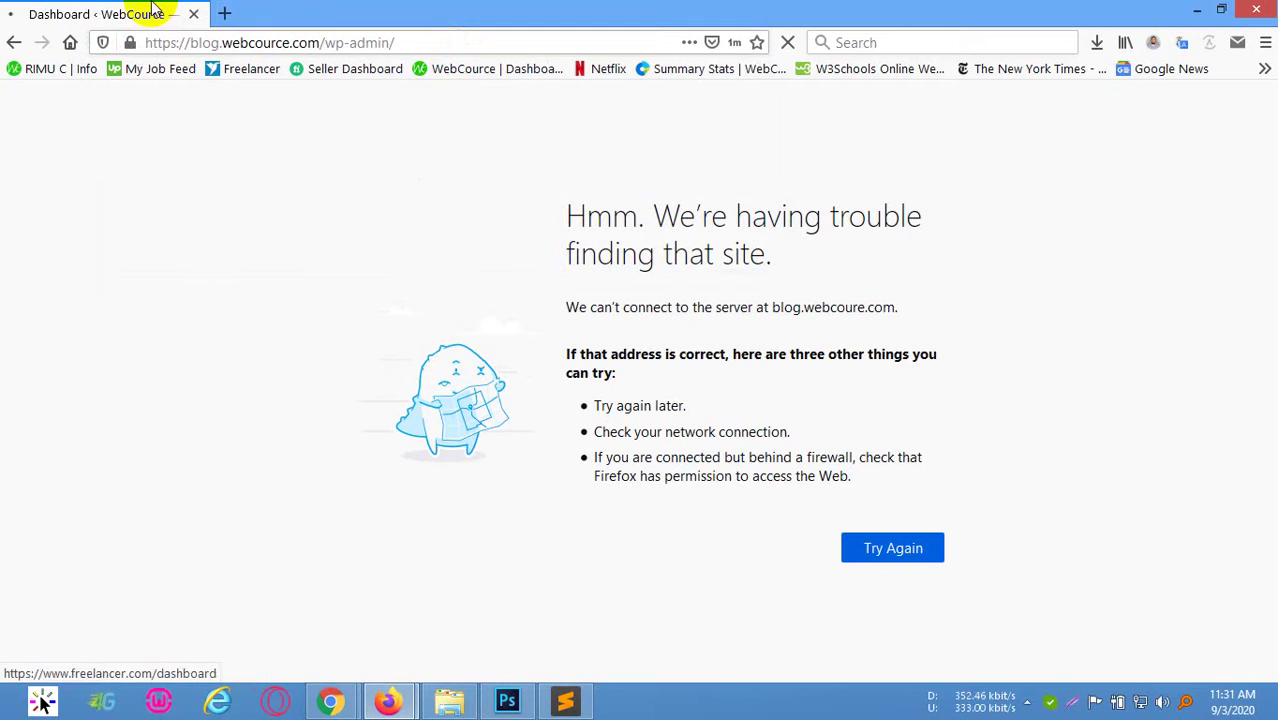
Close Sublime Text, and close the Mymnsingh Batch Google Drive tab in Chrome
left_click(566, 701)
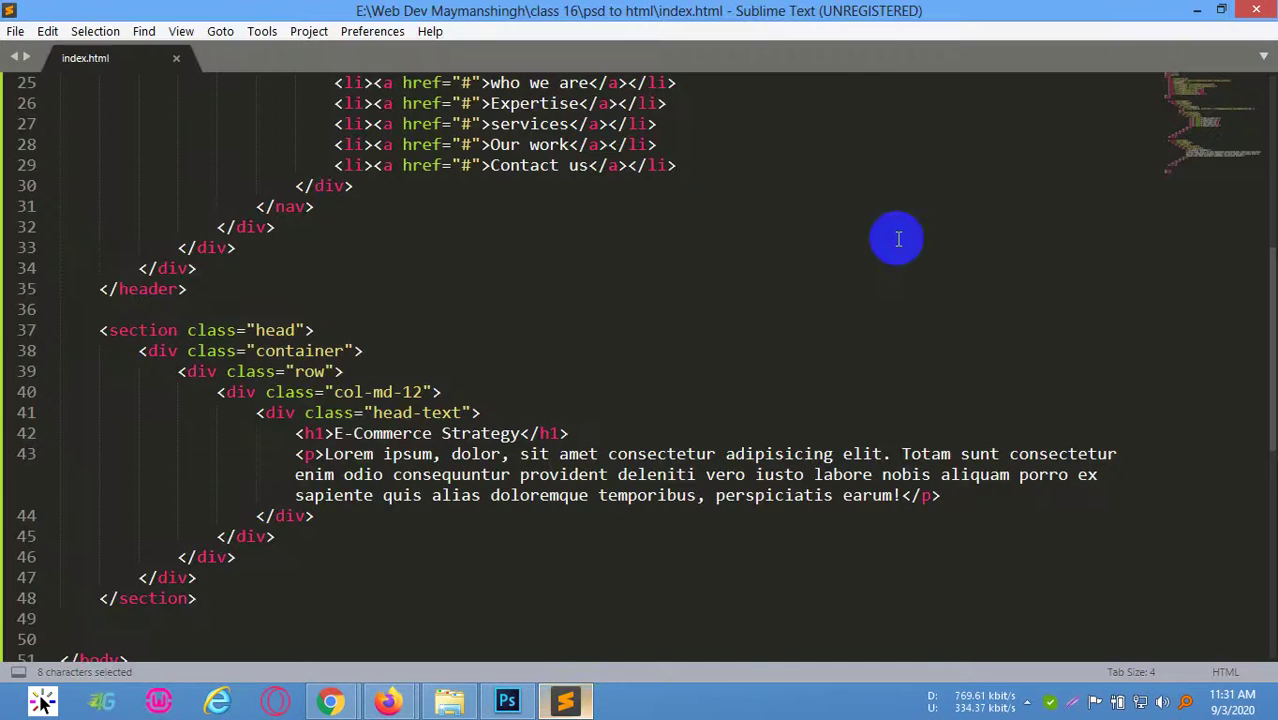
left_click(1258, 18)
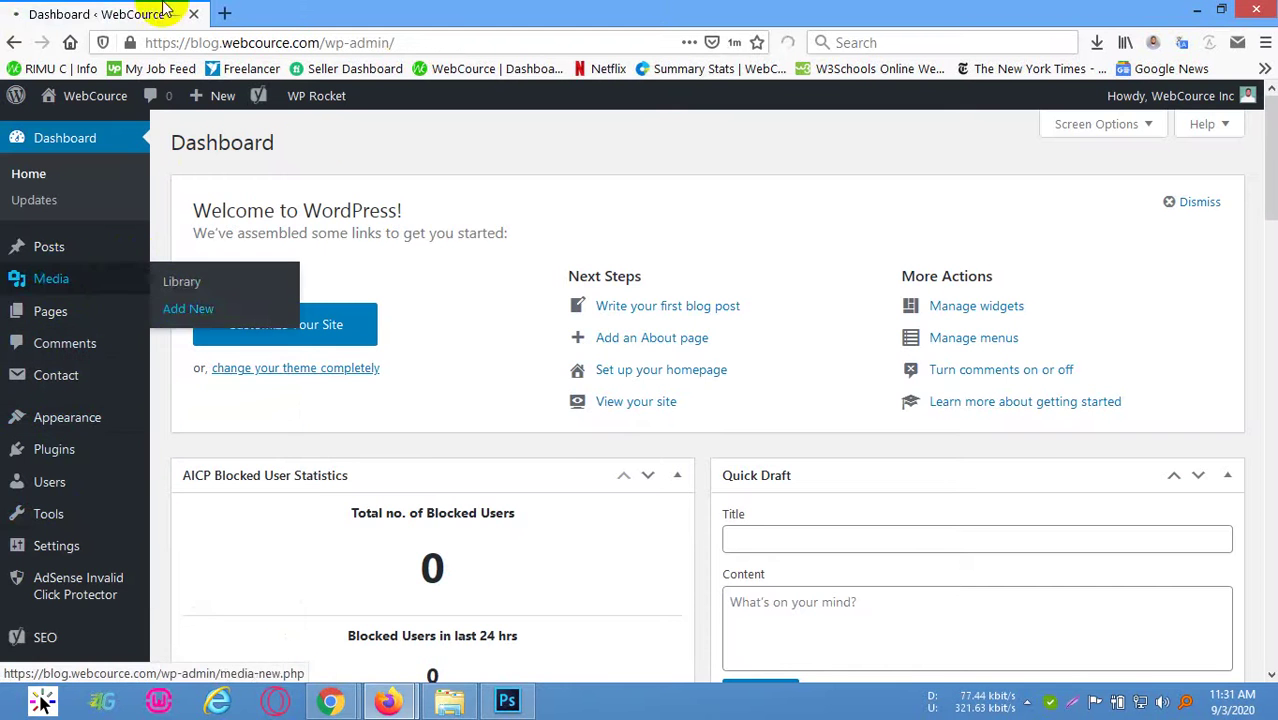
mouse_move(330, 700)
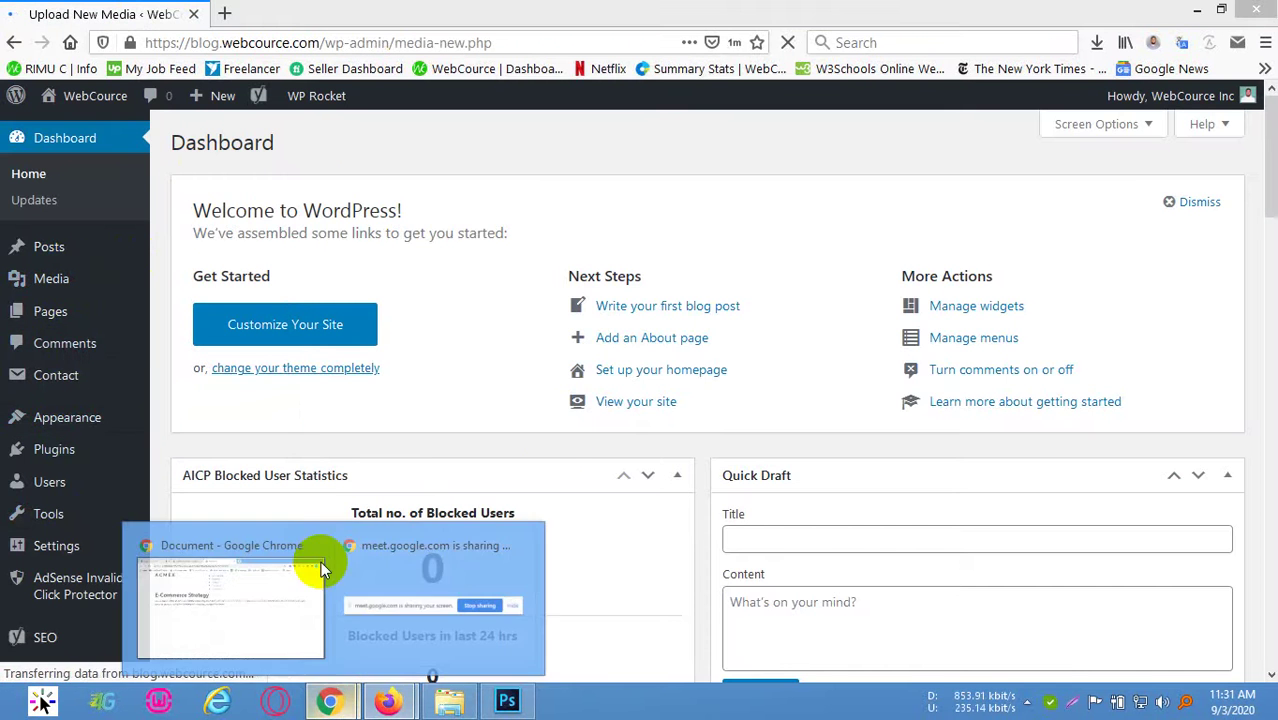
left_click(230, 595)
left_click(449, 22)
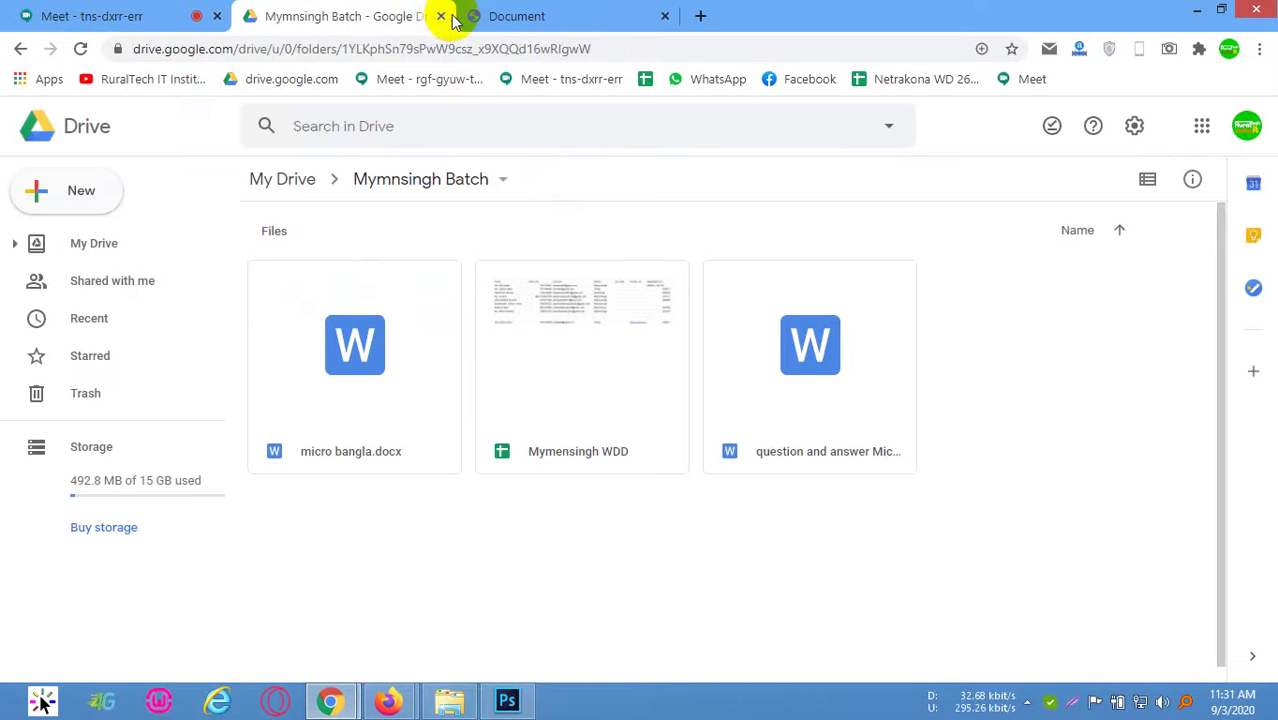
left_click(445, 20)
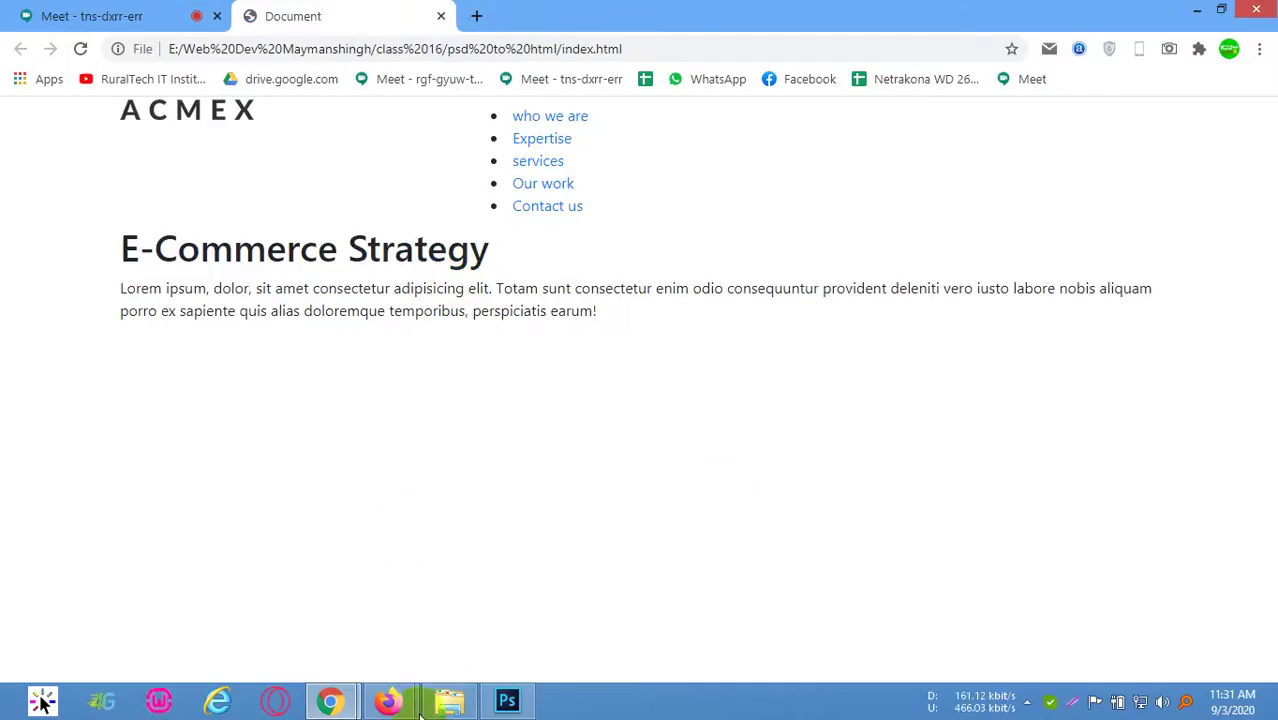
Return to the WordPress Upload New Media page in Firefox and start choosing a file to upload
left_click(455, 703)
mouse_move(388, 700)
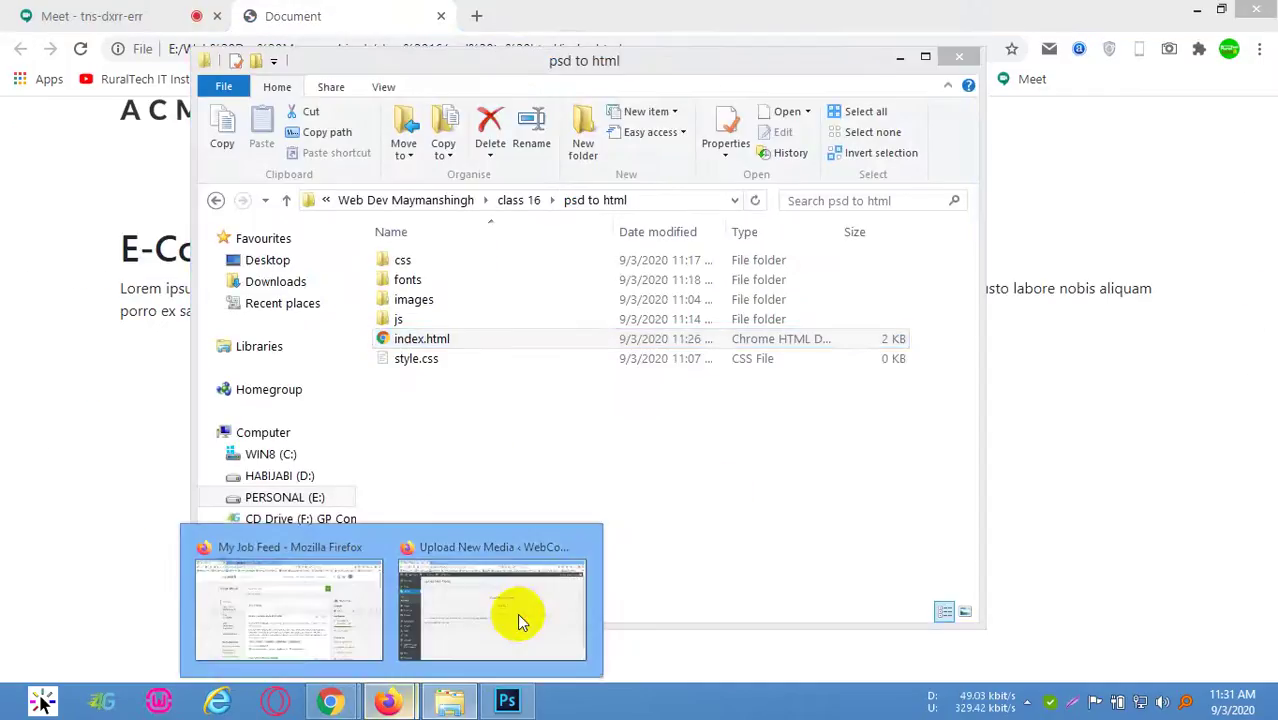
left_click(522, 610)
left_click(703, 325)
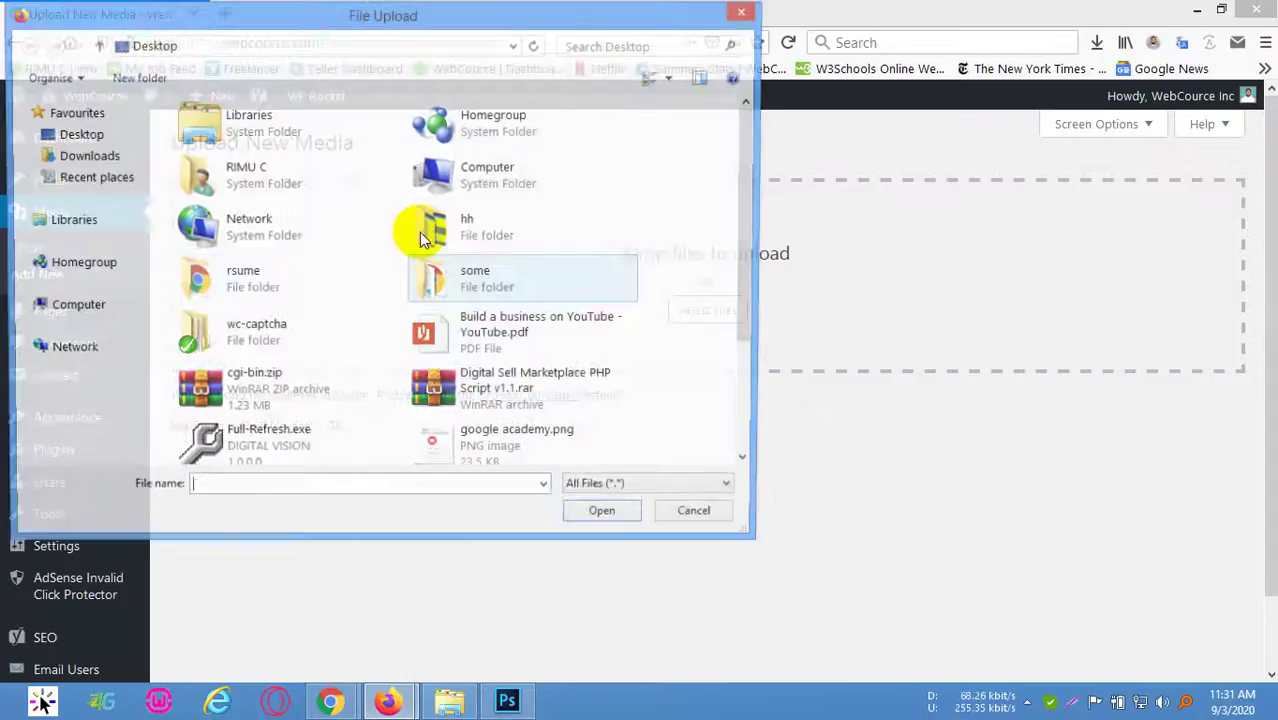
left_click(416, 338)
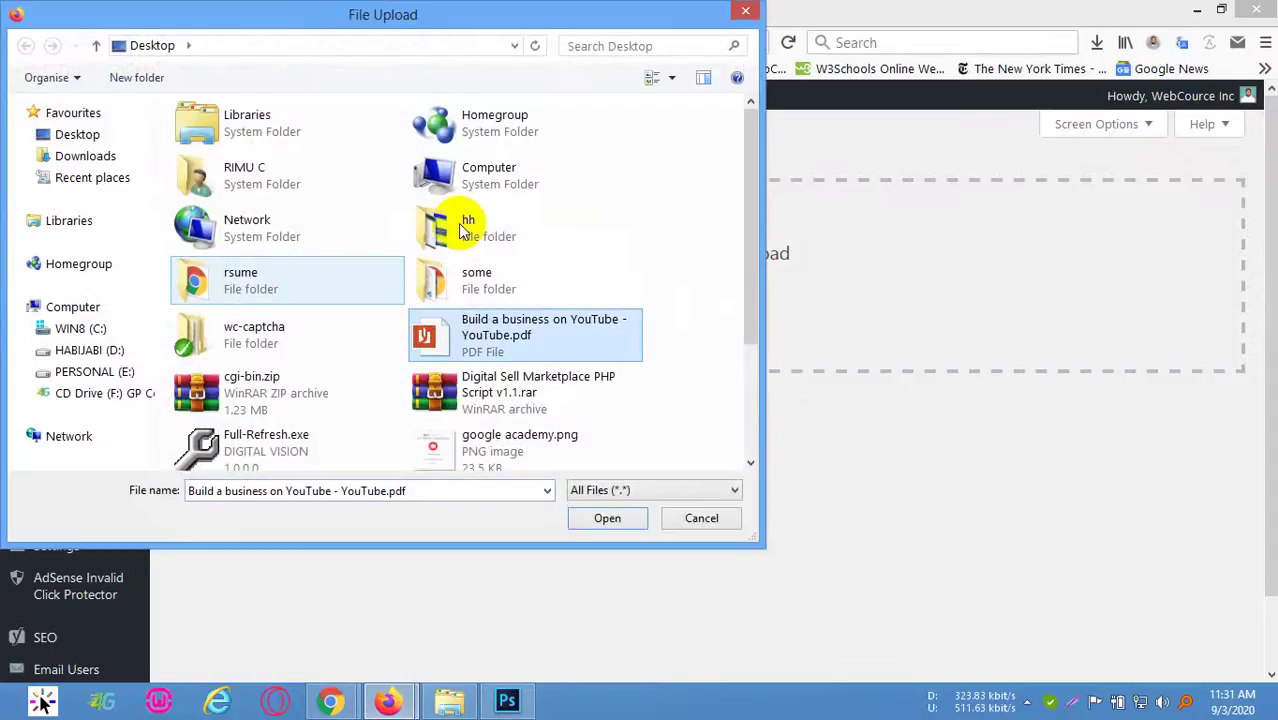
Upload Ecommerce.psd from the class 16 folder in Web Dev Maymanshingh on the PERSONAL (E:) drive
double_click(471, 168)
double_click(309, 226)
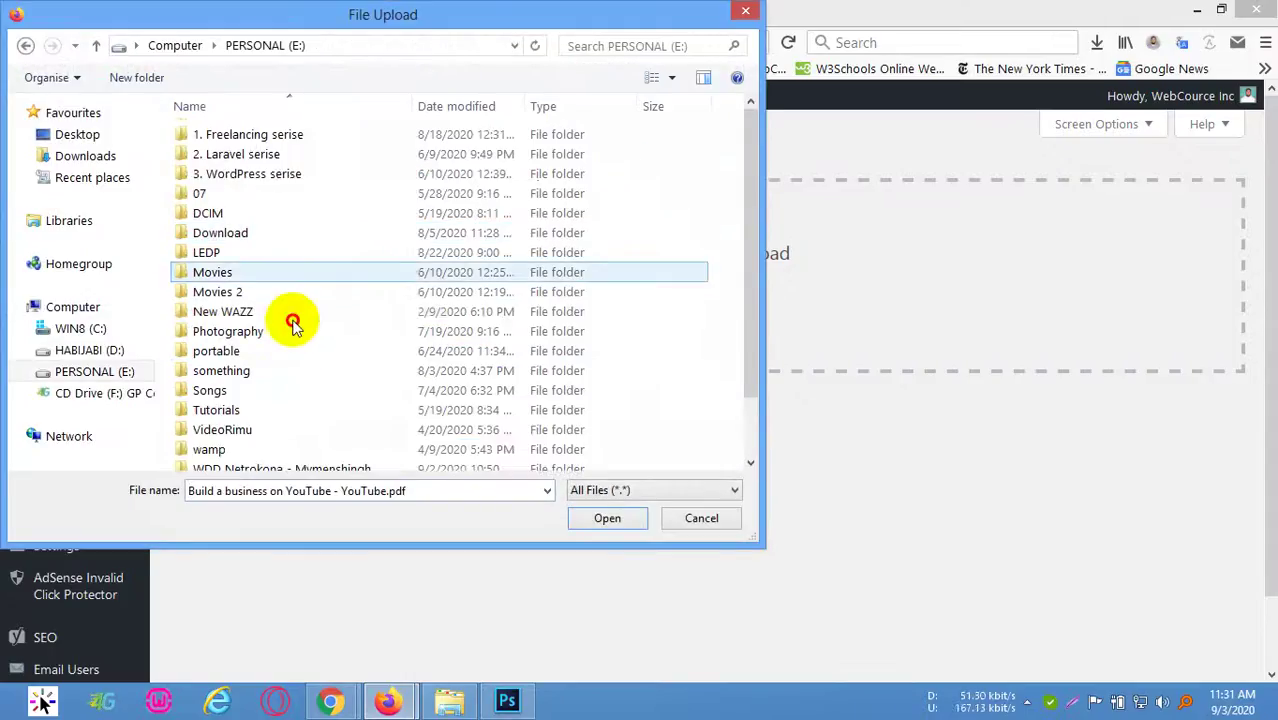
scroll(290, 370, "down", 1)
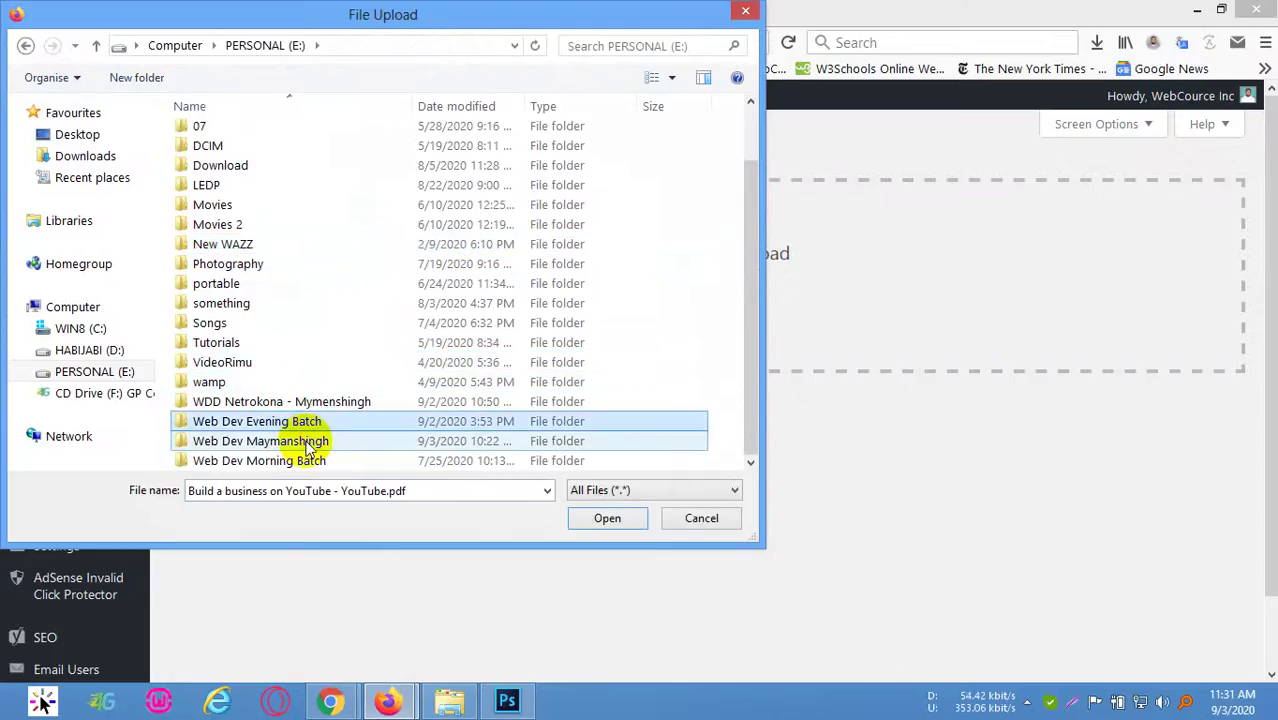
double_click(308, 441)
left_click(214, 351)
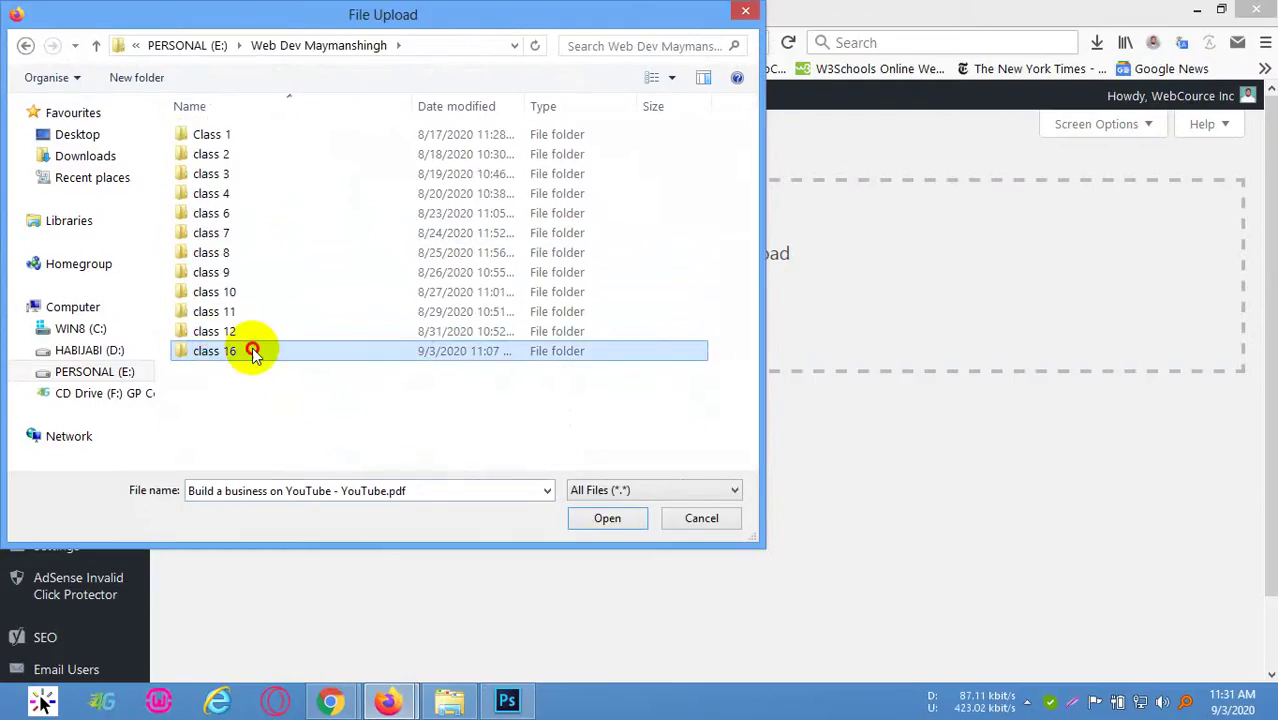
double_click(251, 349)
left_click(310, 155)
left_click(617, 519)
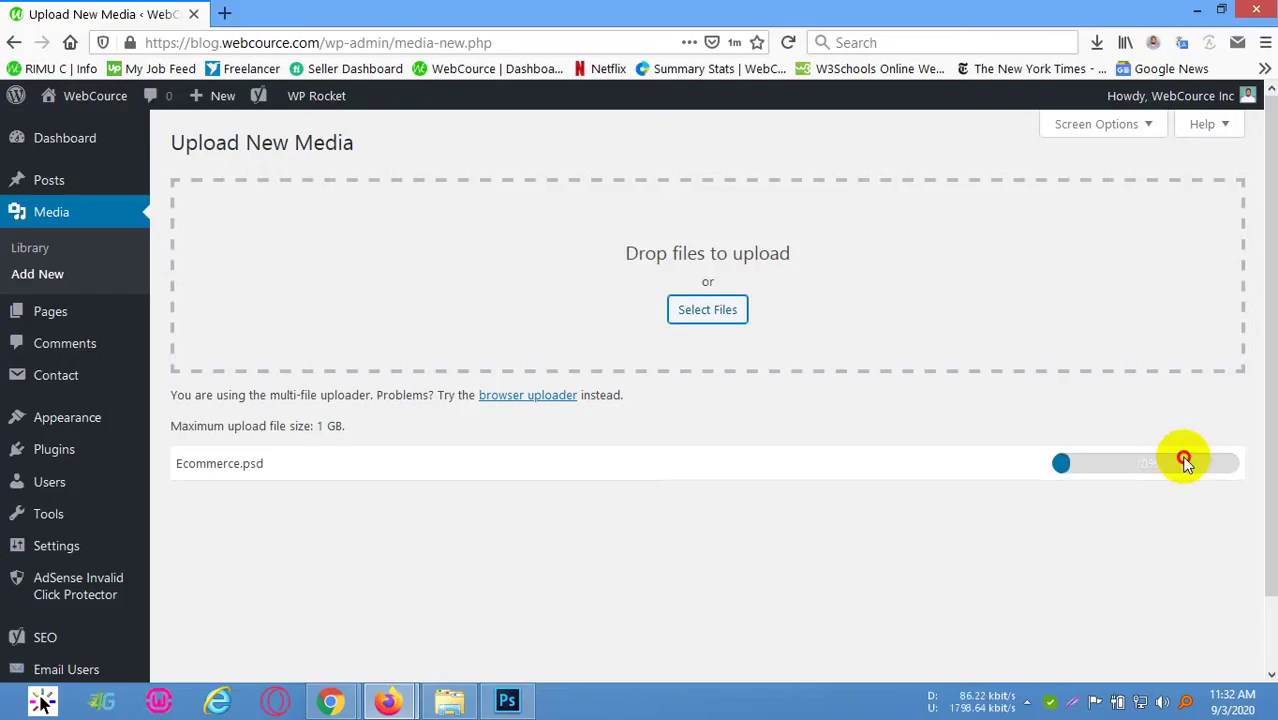
Switch to File Explorer, go up to the class 16 folder and select Ecommerce.psd
left_click(449, 700)
left_click(476, 513)
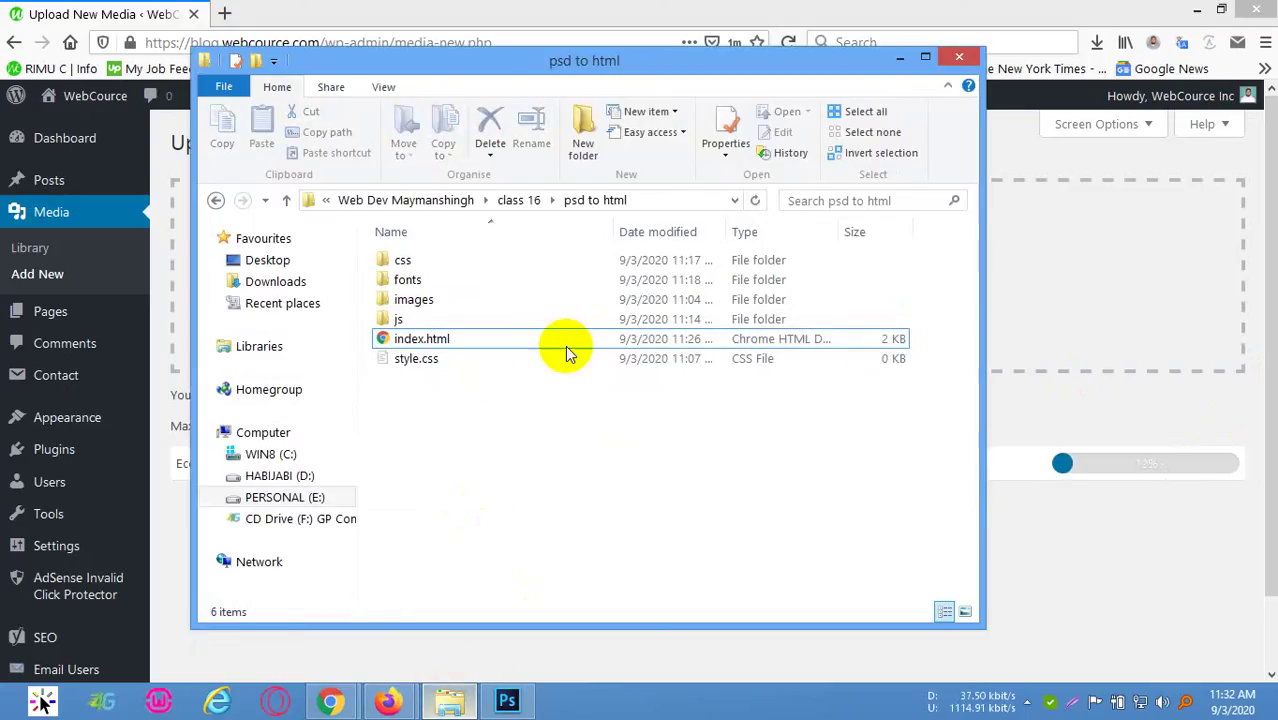
left_click(518, 200)
left_click(513, 312)
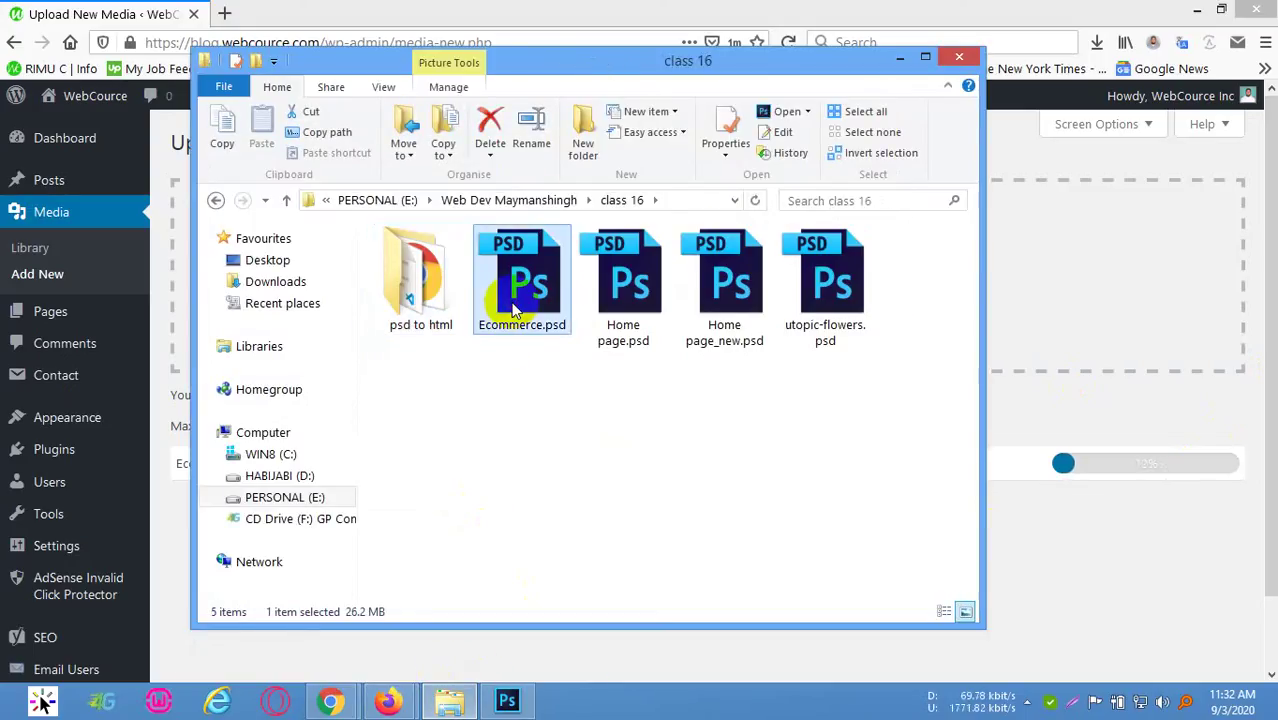
Compress Ecommerce.psd into a zipped folder in class 16, keeping the name Ecommerce.zip
right_click(513, 312)
mouse_move(770, 526)
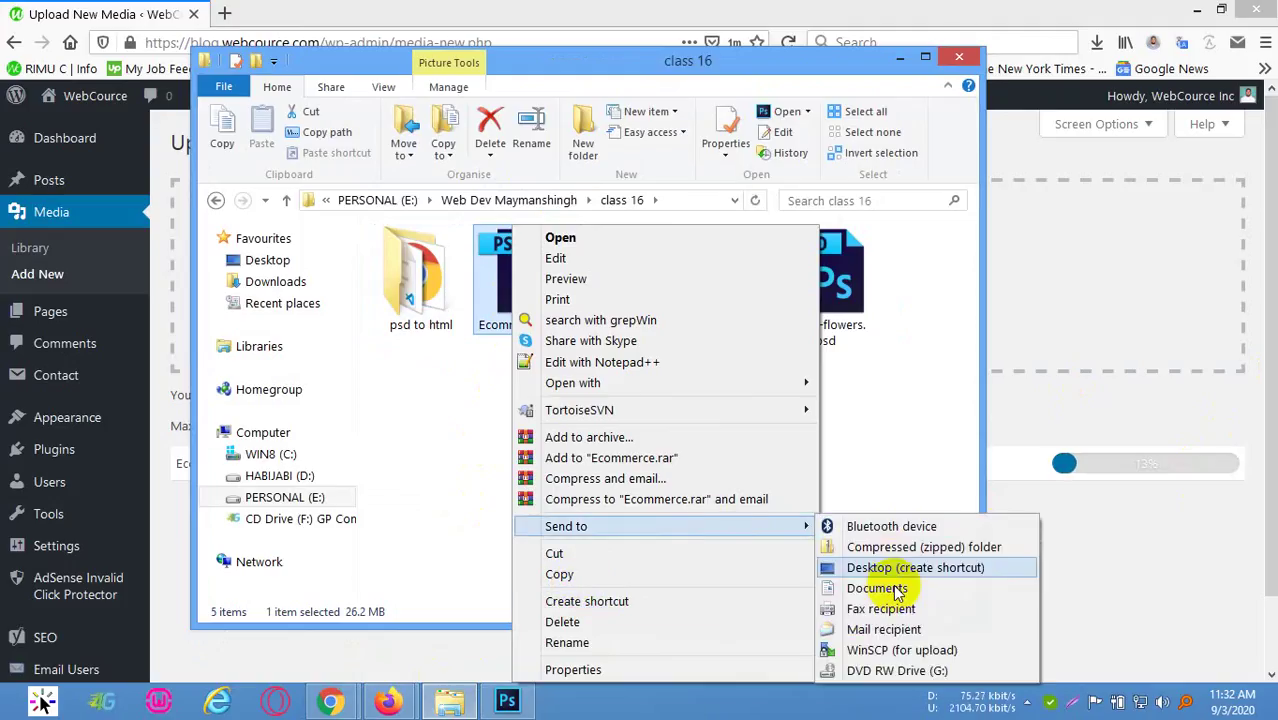
left_click(888, 548)
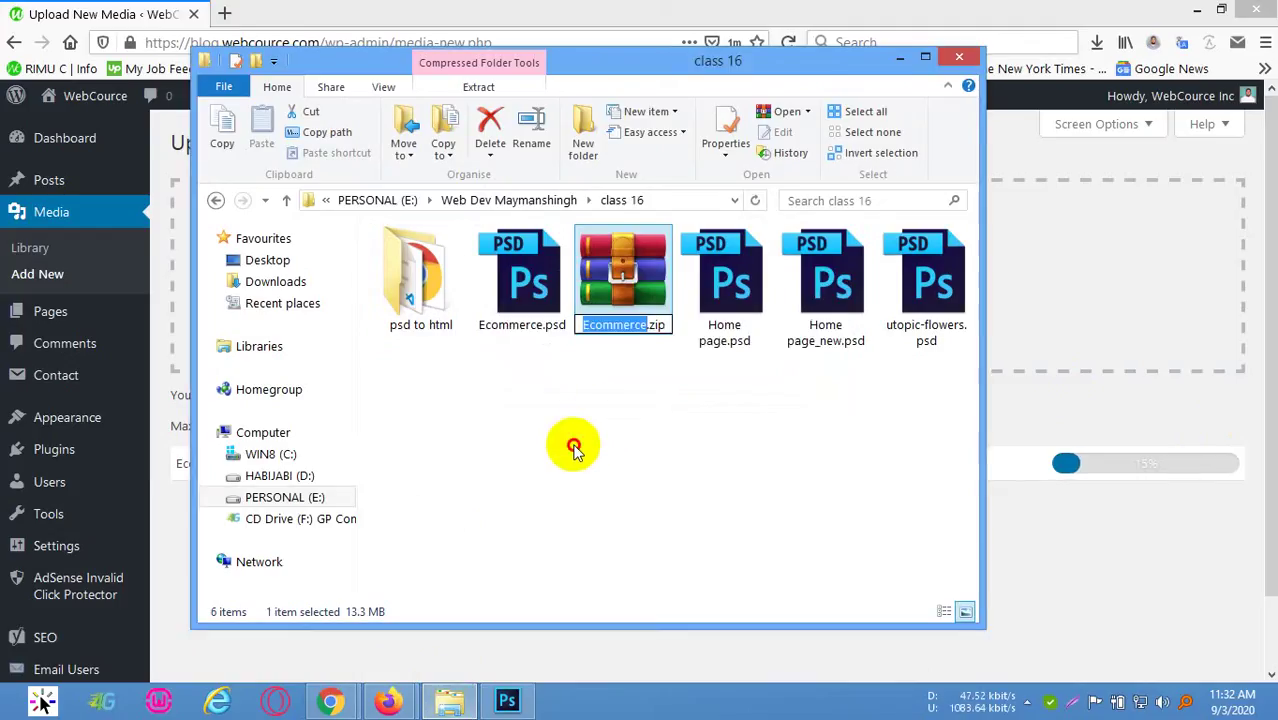
left_click(573, 450)
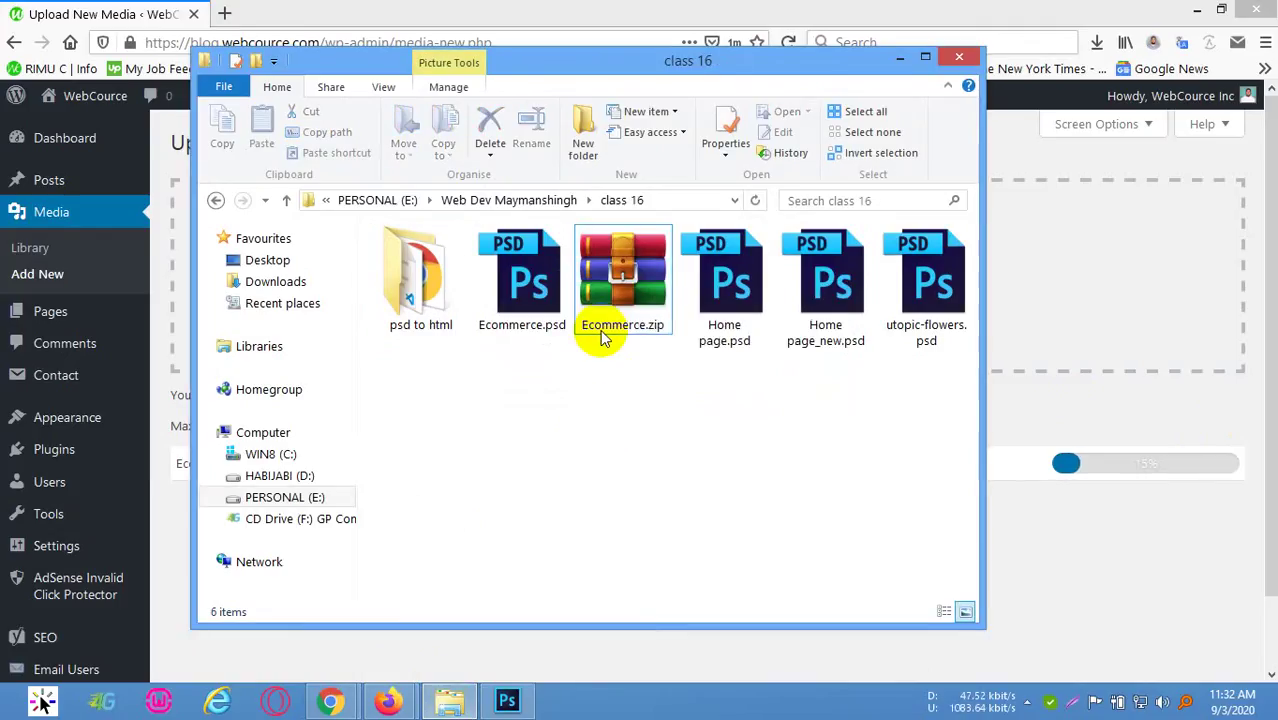
Switch to Firefox, reload the Upload New Media page to abandon the running upload, and upload Ecommerce.zip from the class 16 folder instead
left_click(1145, 451)
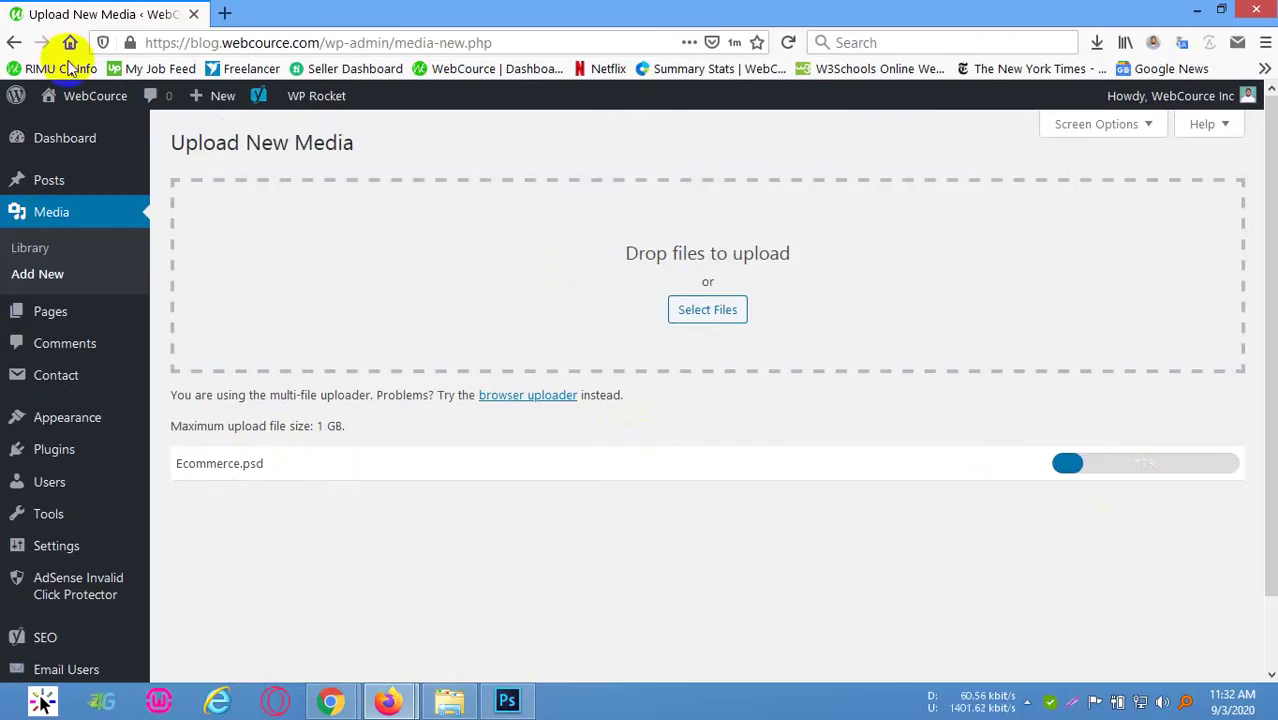
left_click(776, 70)
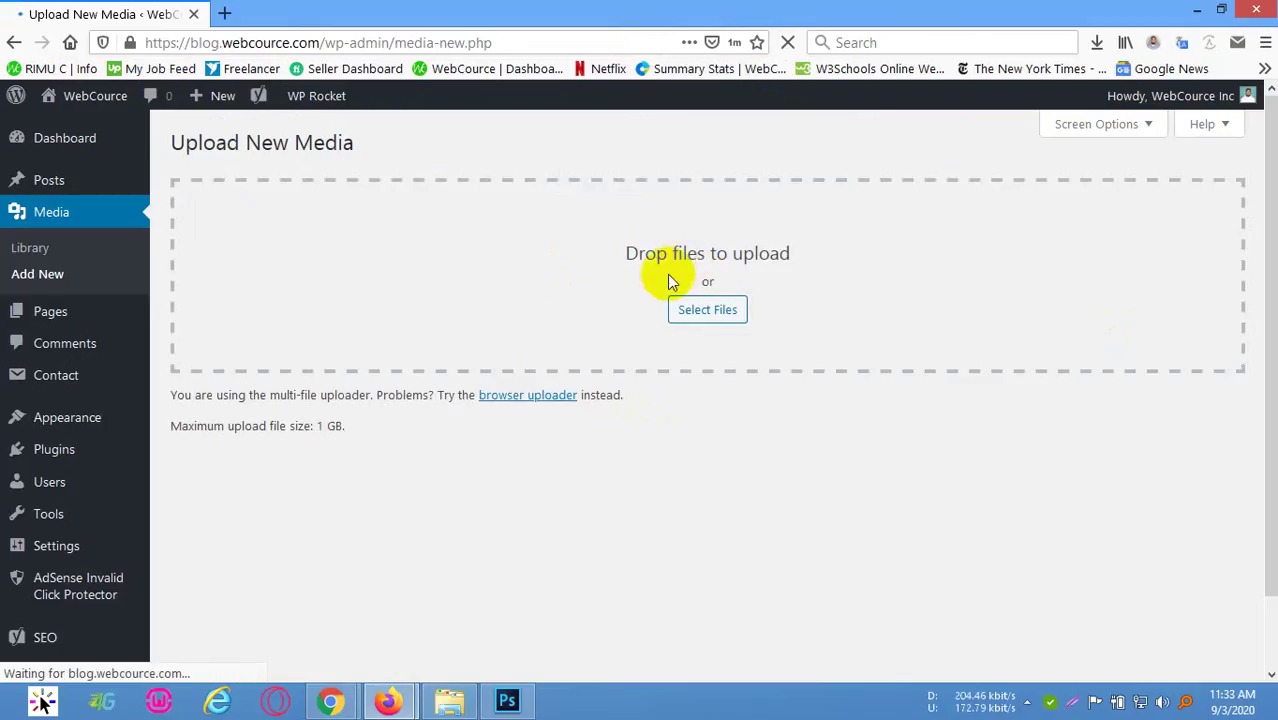
left_click(710, 308)
left_click(453, 150)
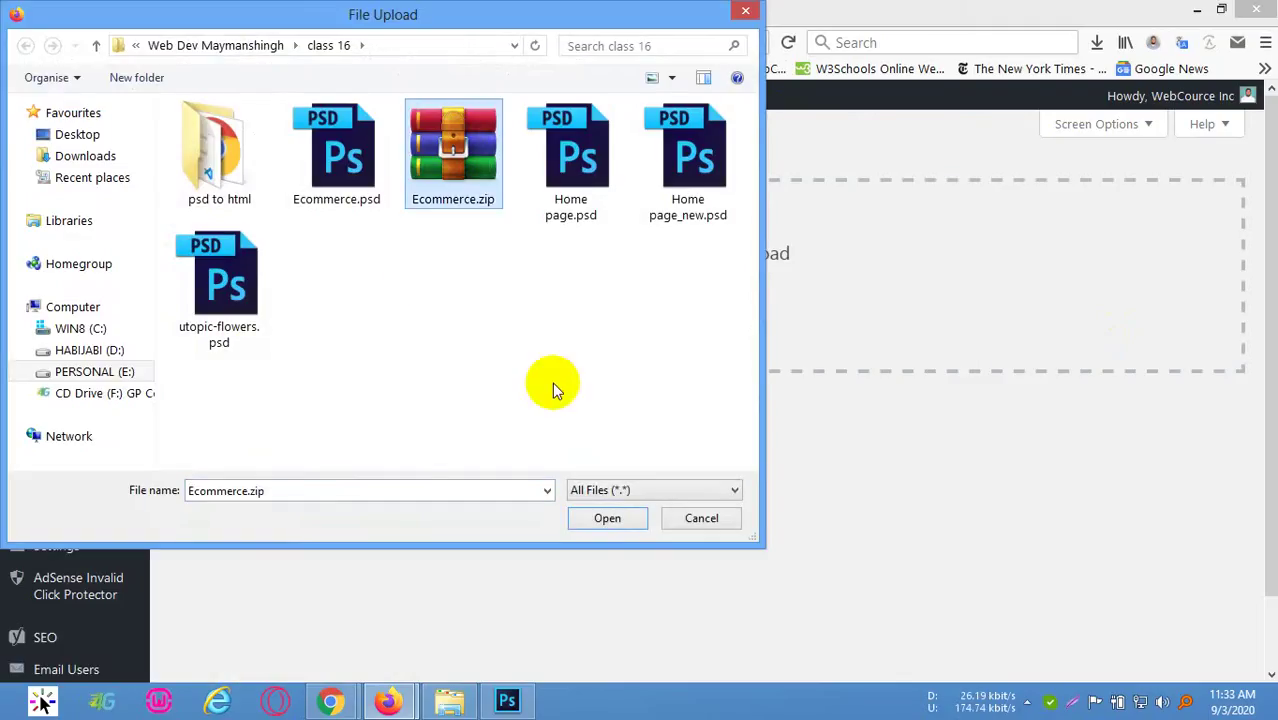
left_click(605, 517)
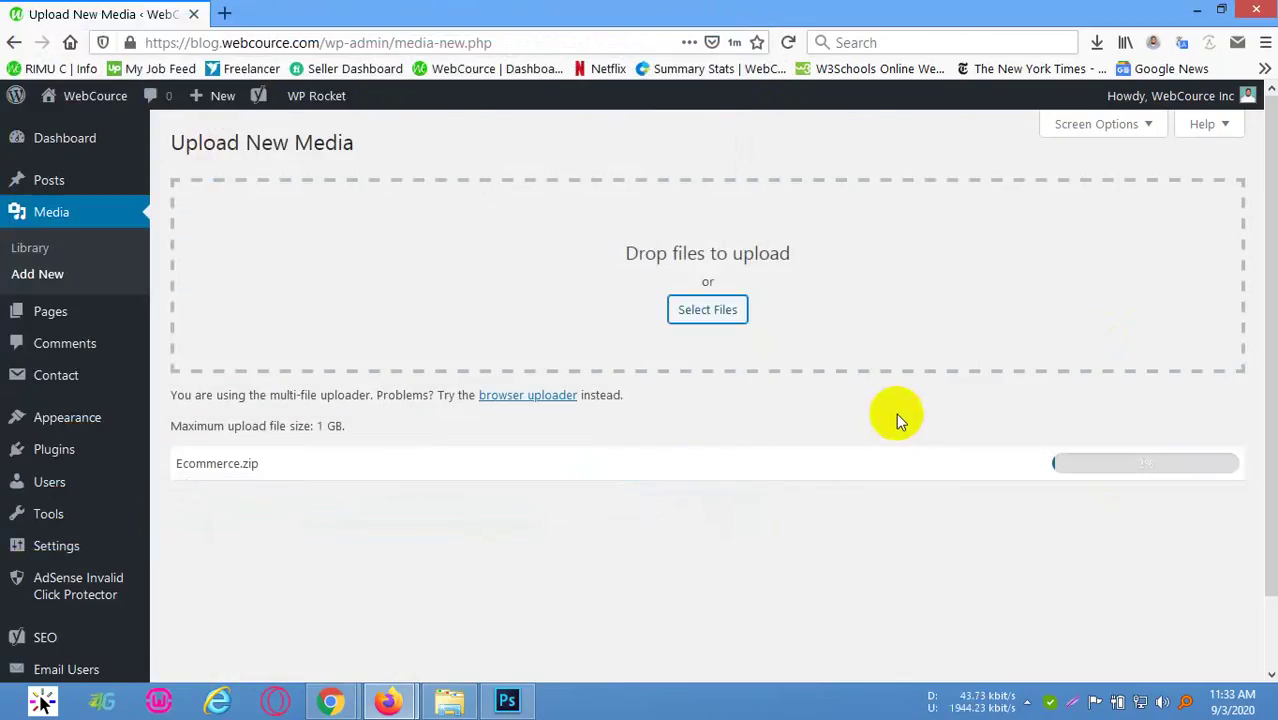